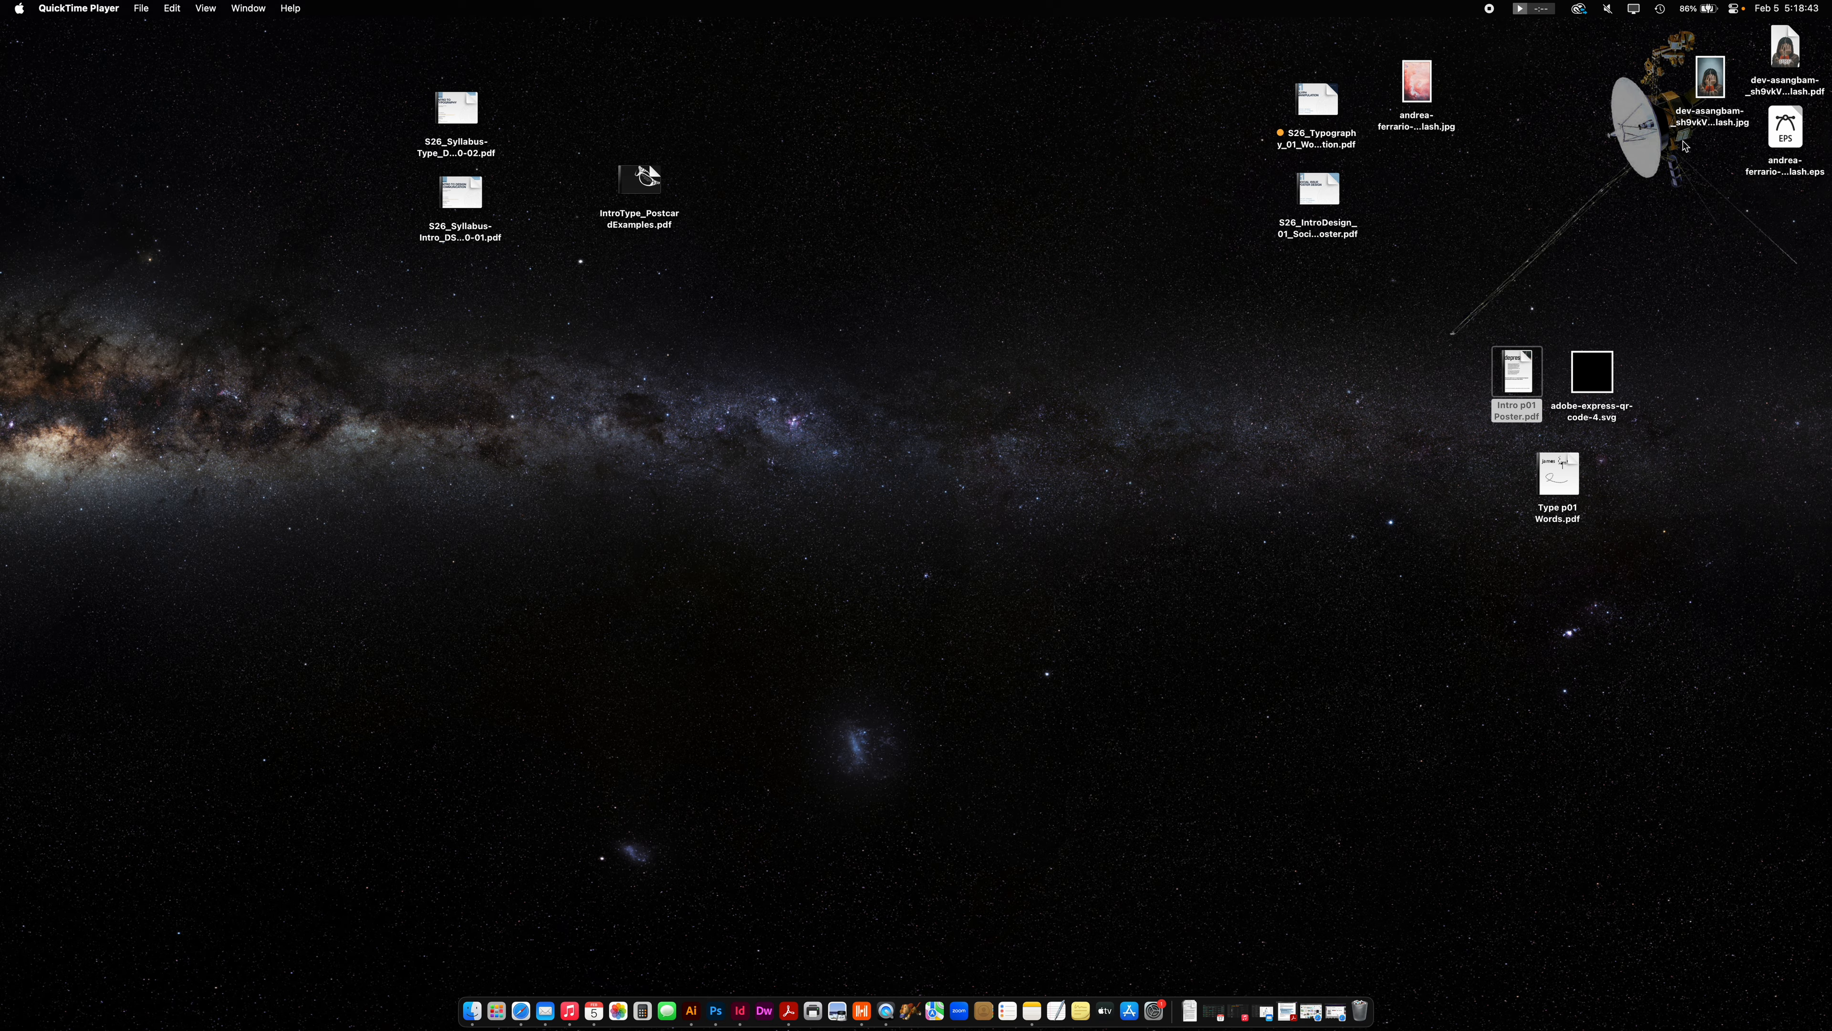
Open the desktop JPG of the woman covering her face in Adobe Photoshop 2025 and resize its window to fit the whole image.
left_click(1730, 90)
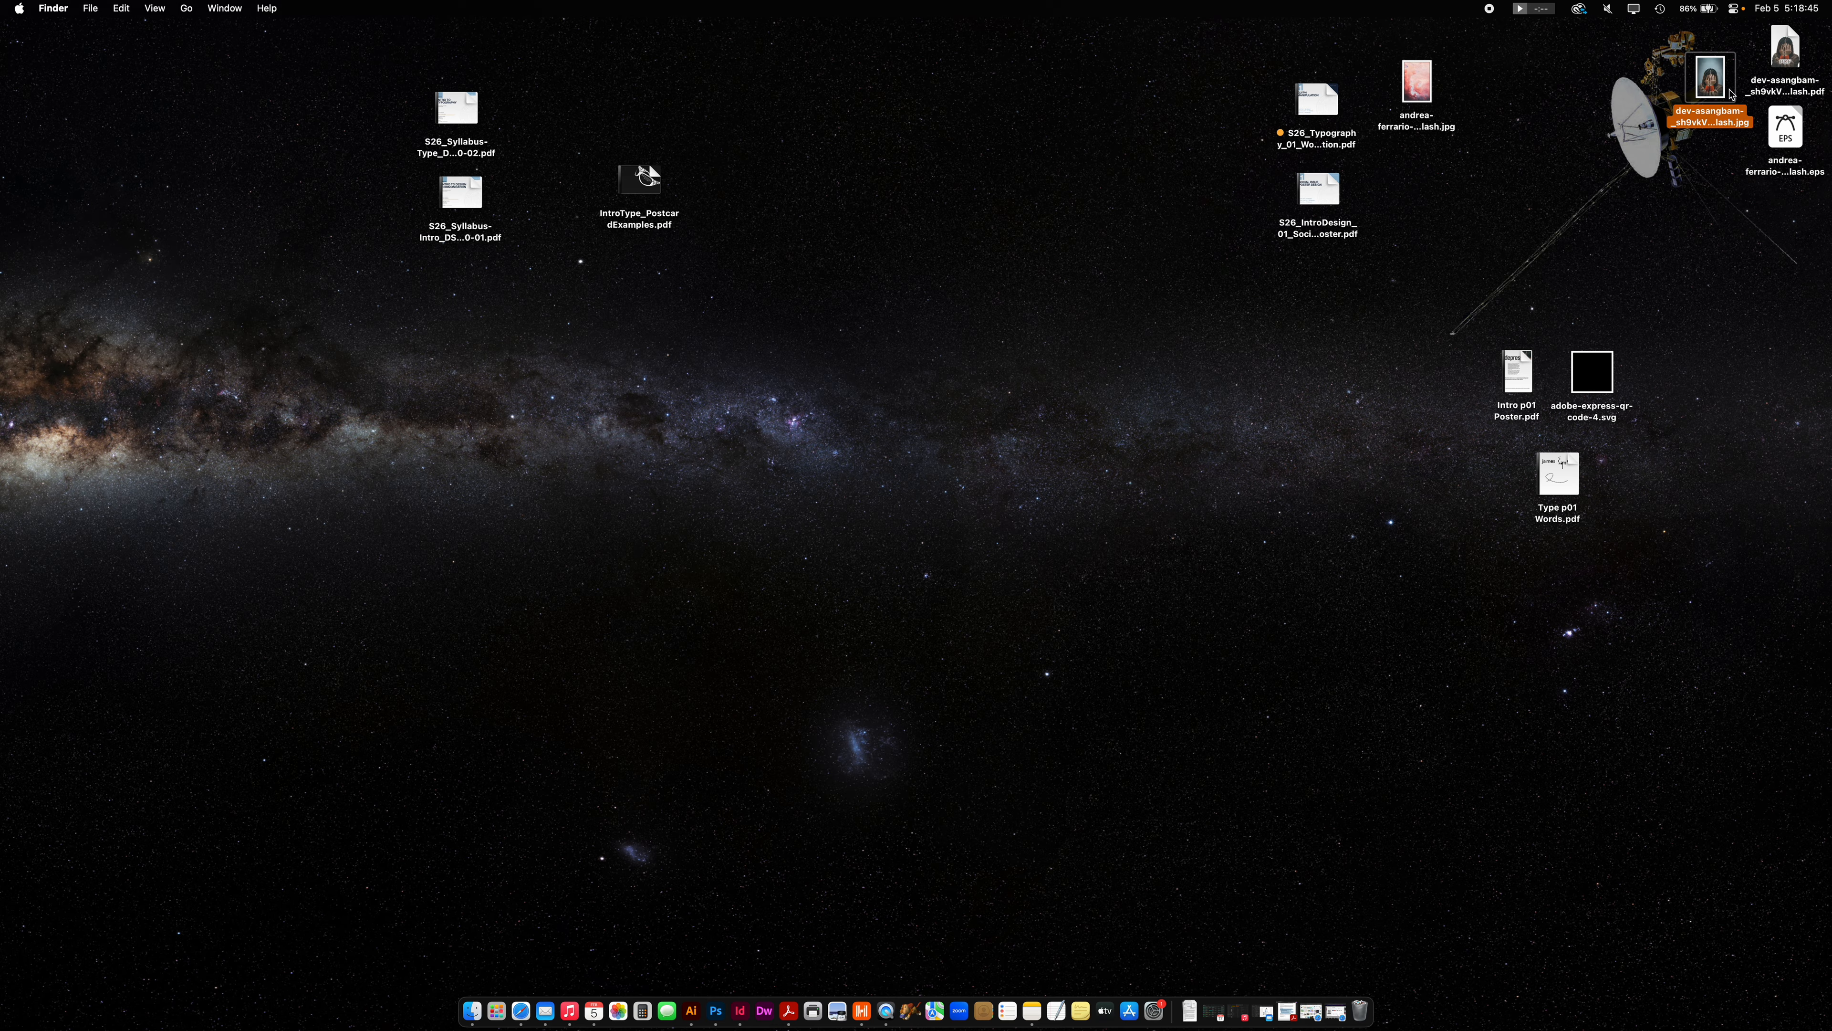
left_click(1784, 46)
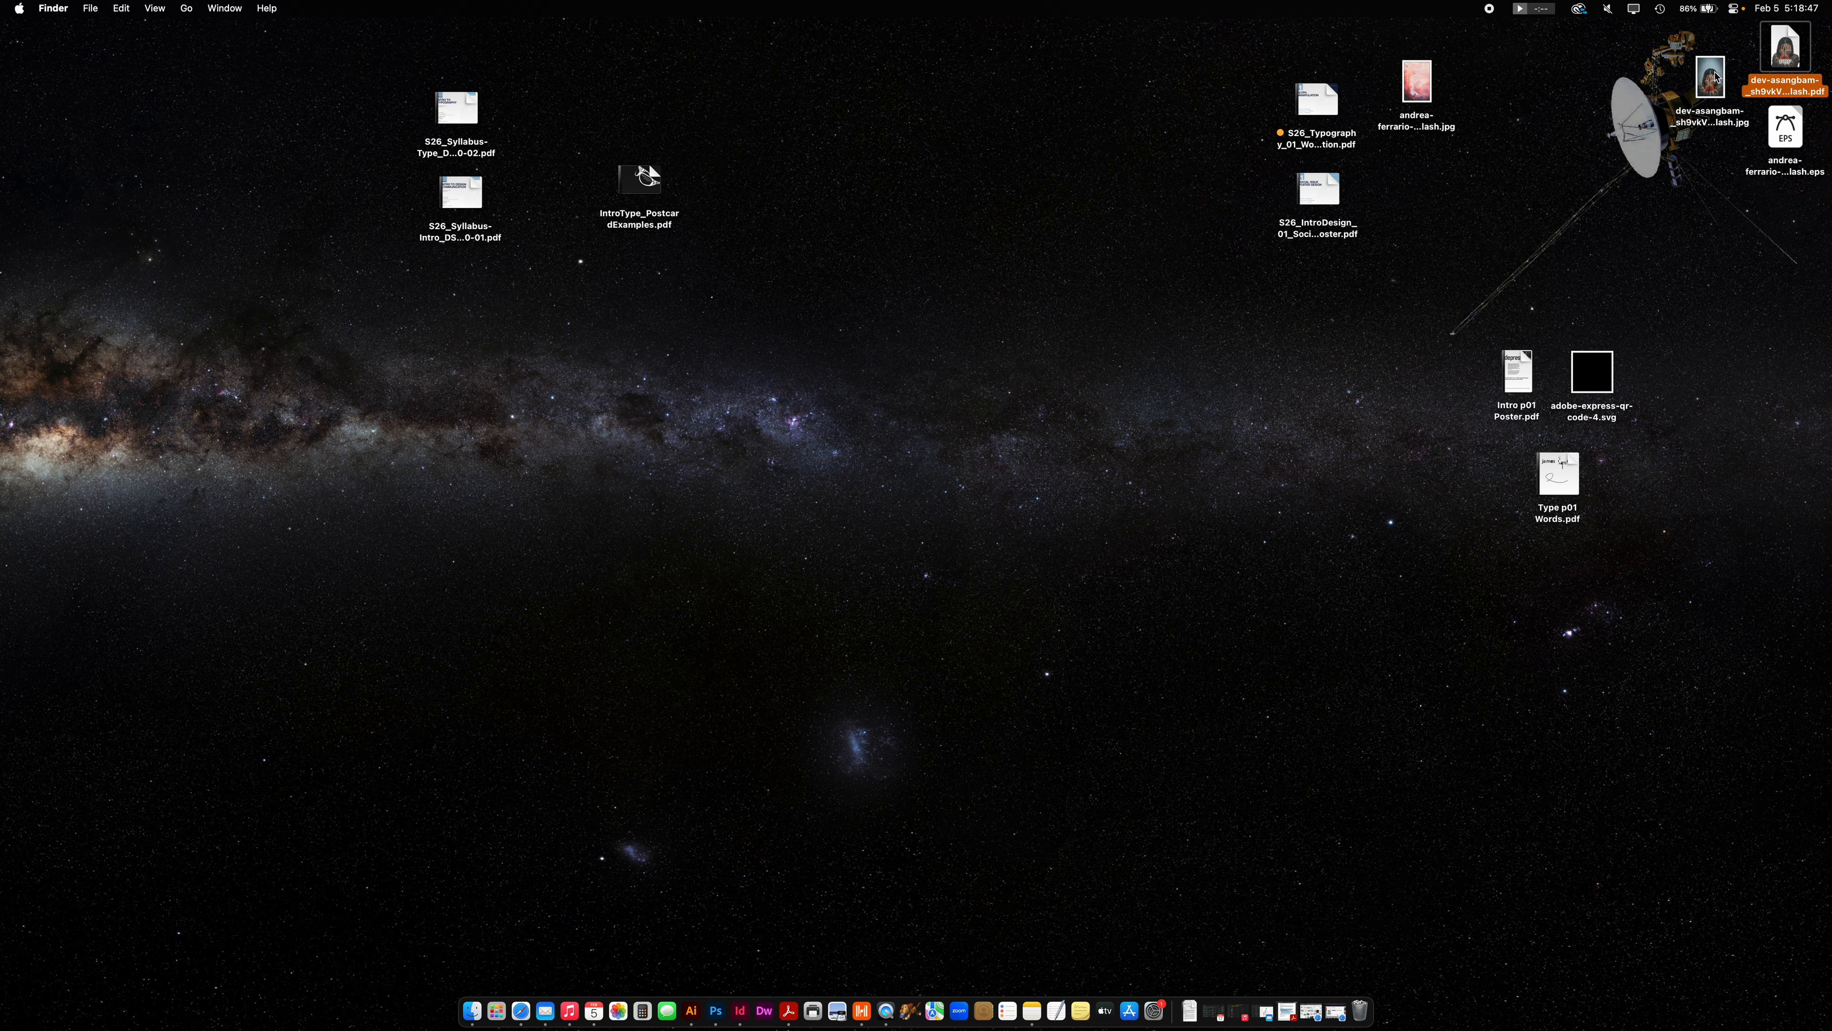
left_click_drag(1716, 78, 1650, 144)
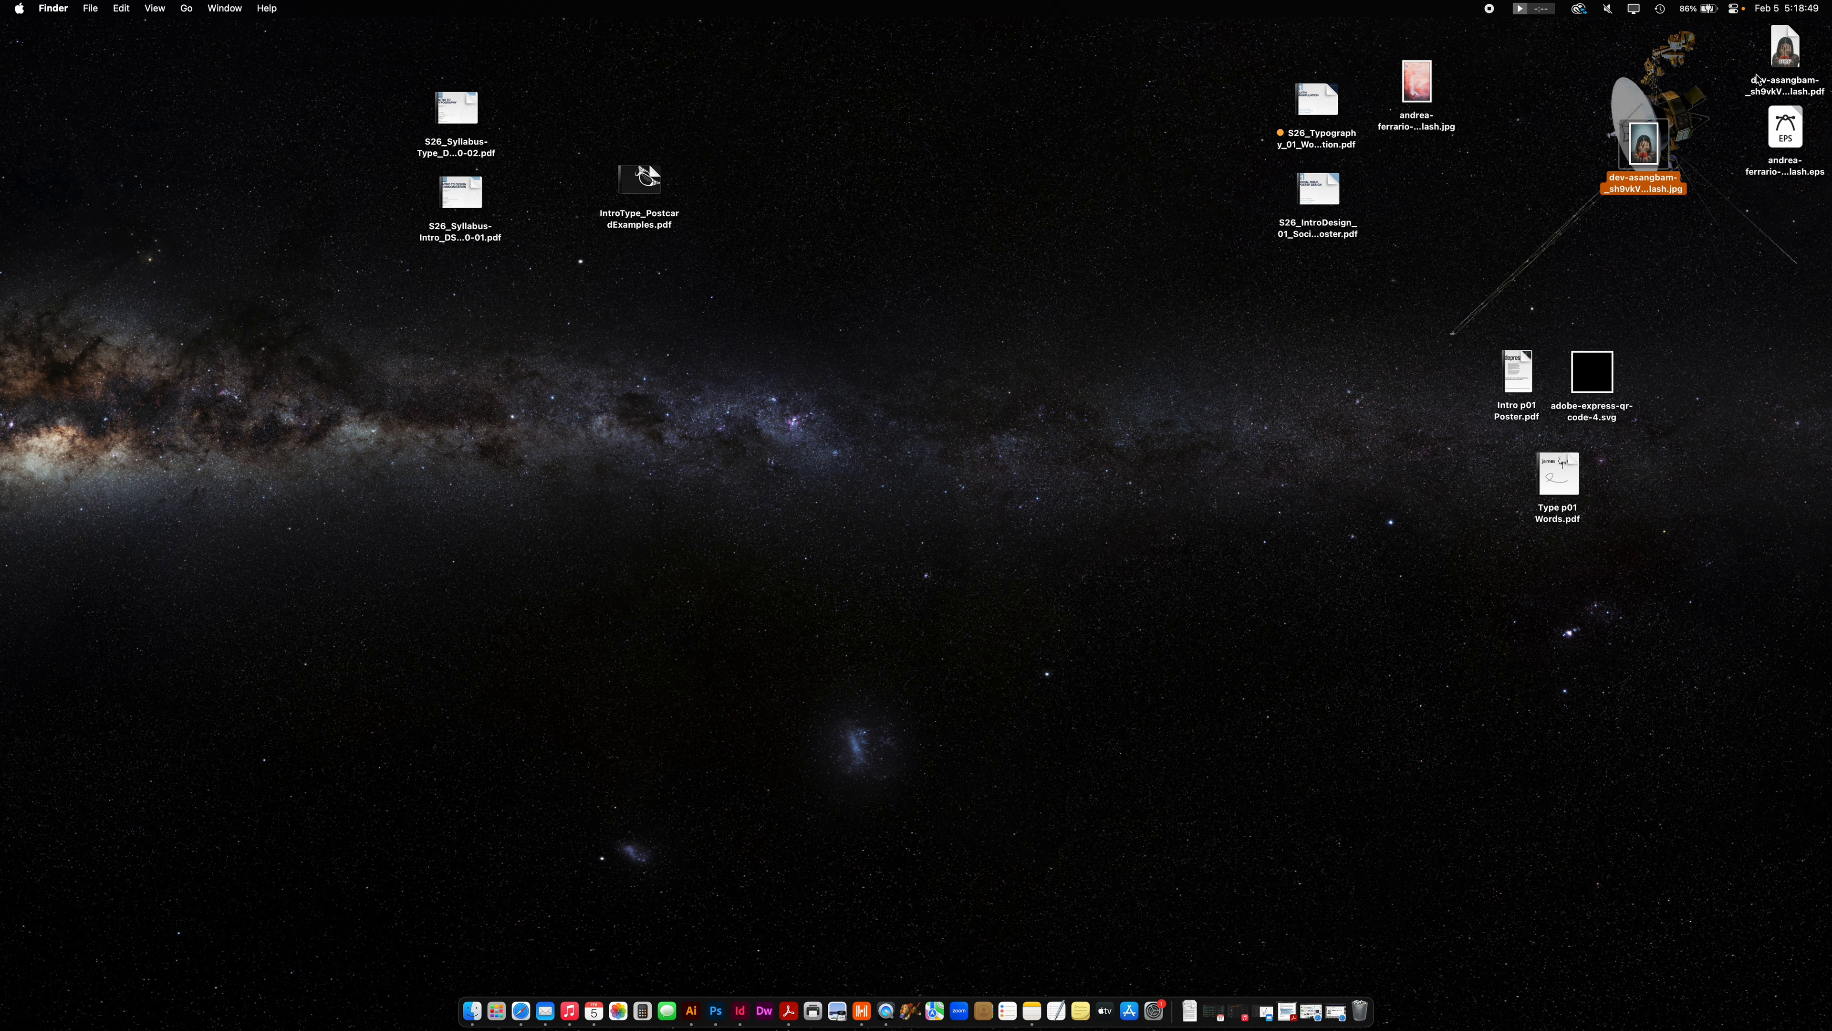
right_click(1642, 135)
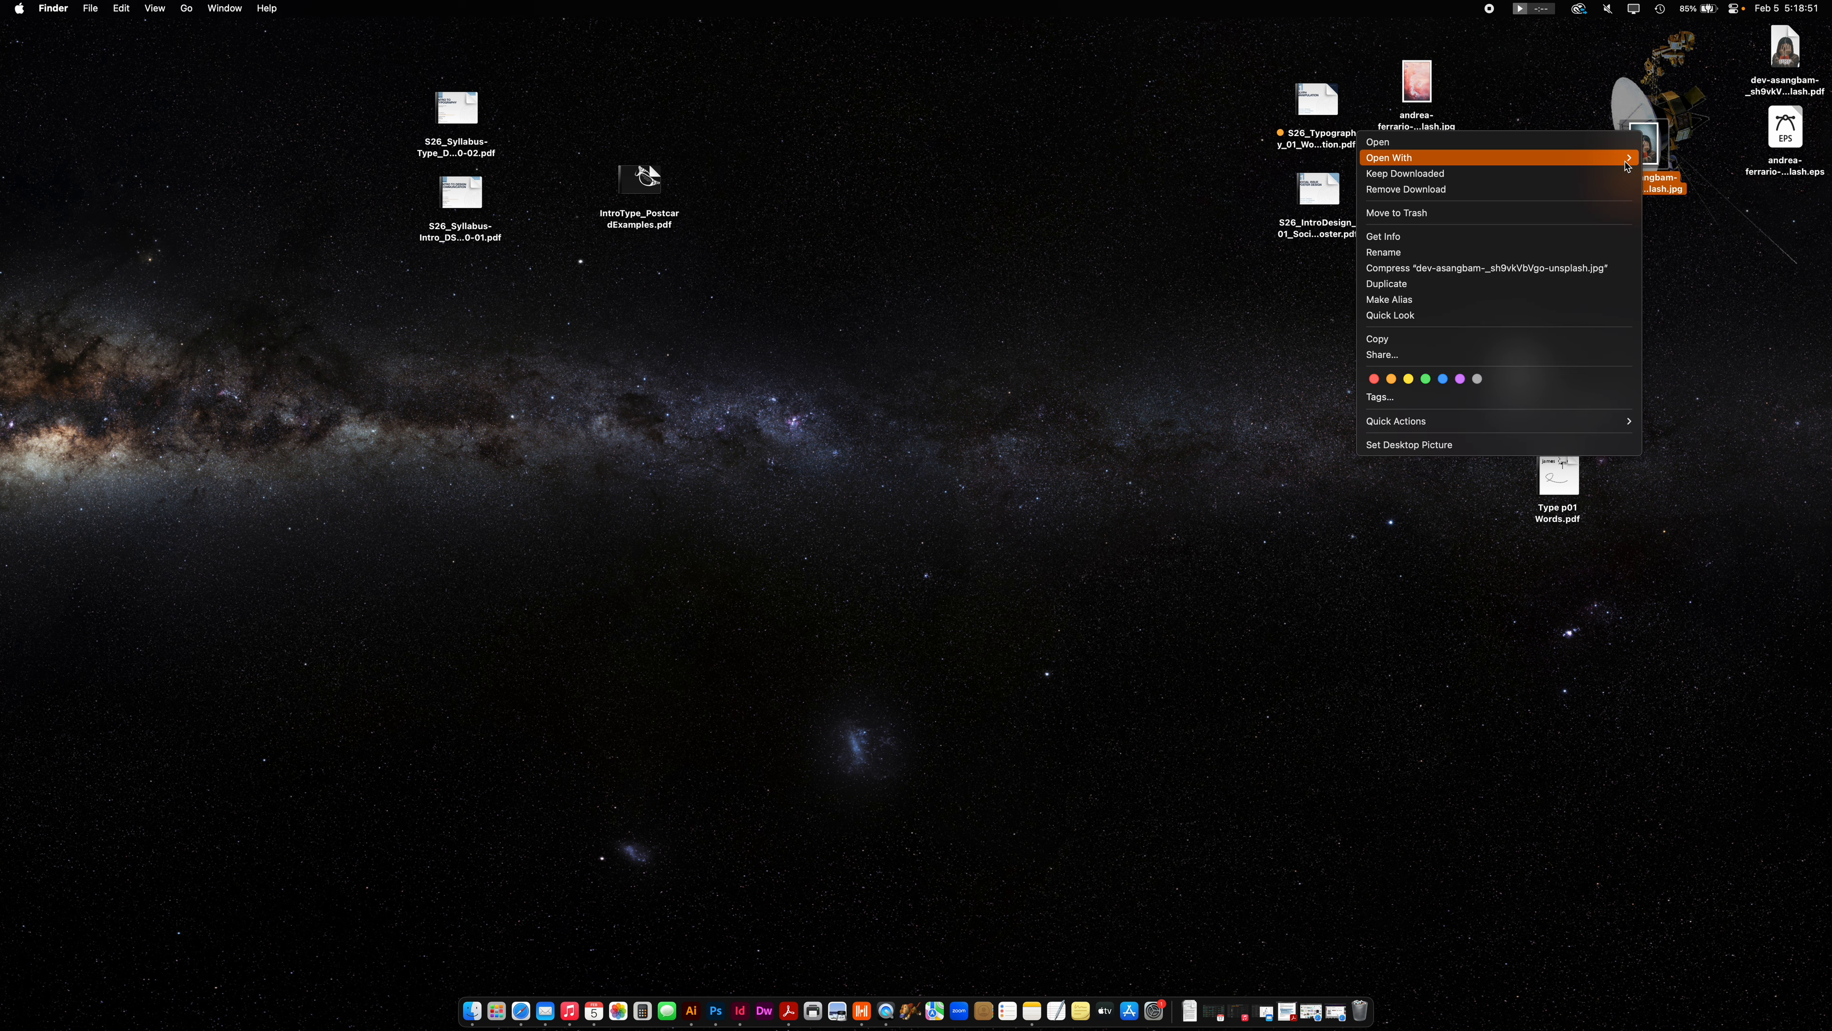
mouse_move(1623, 158)
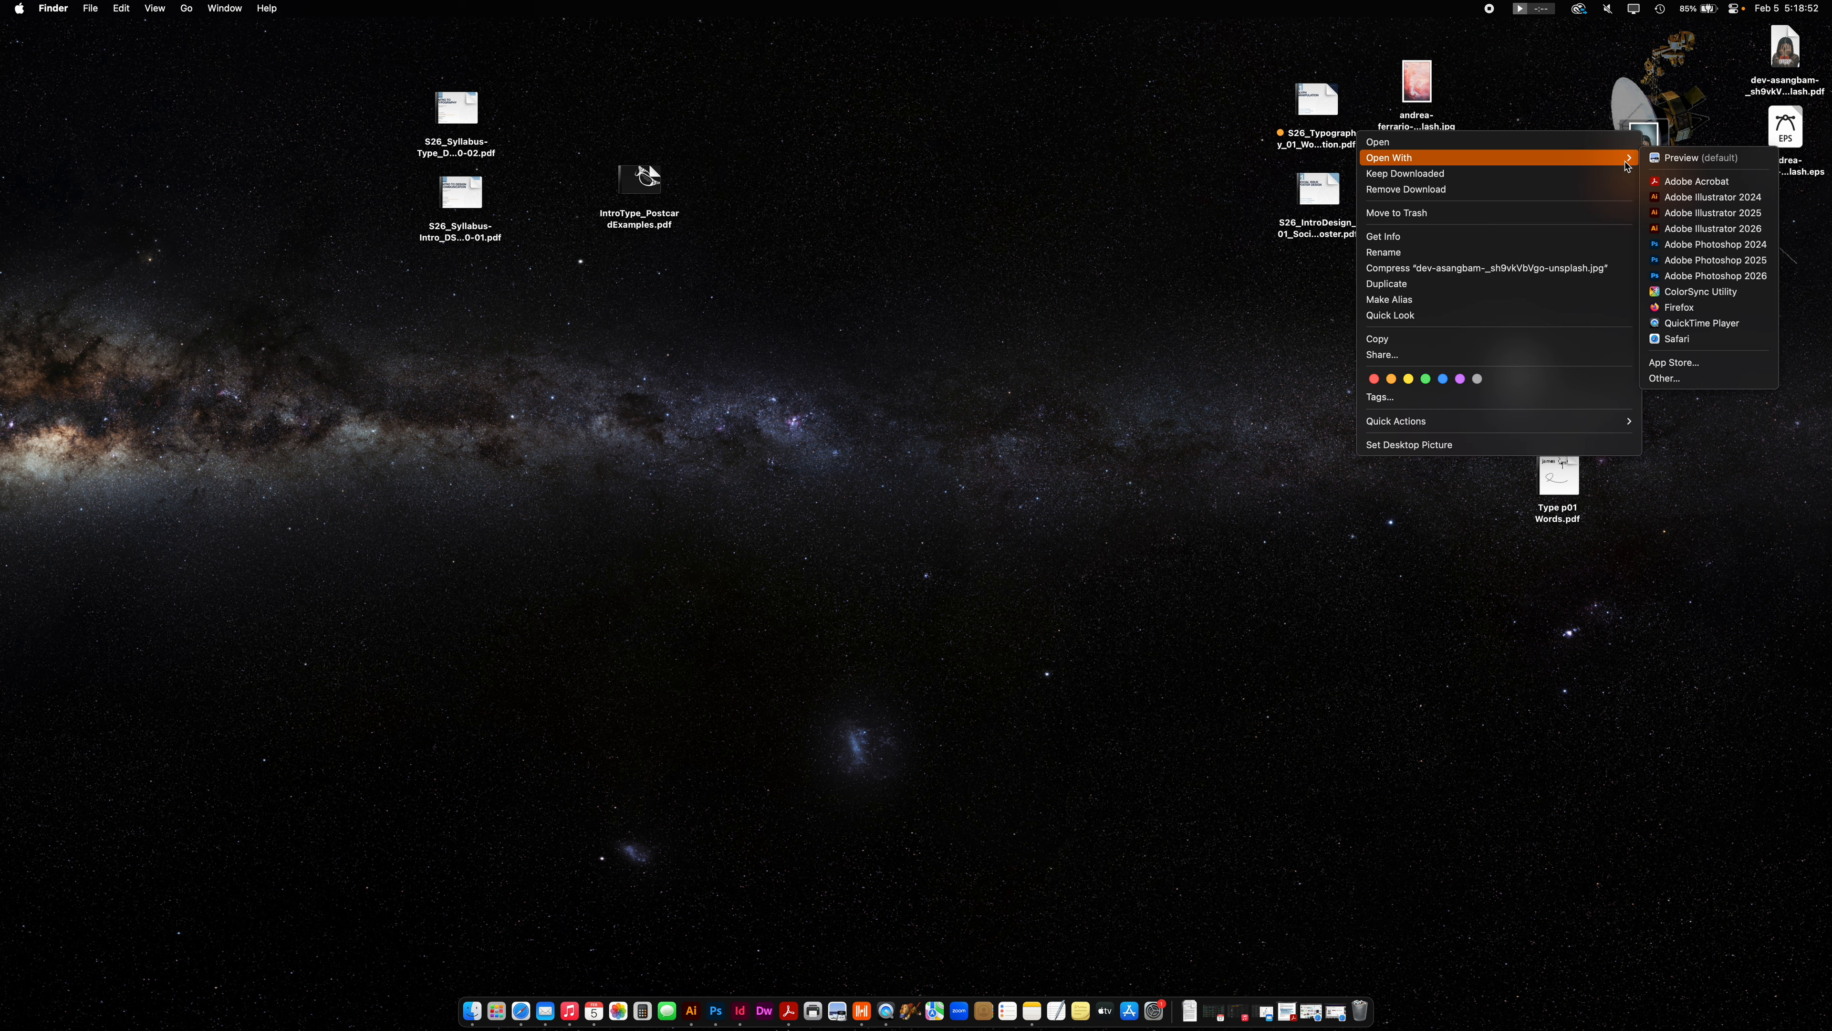
left_click(1715, 260)
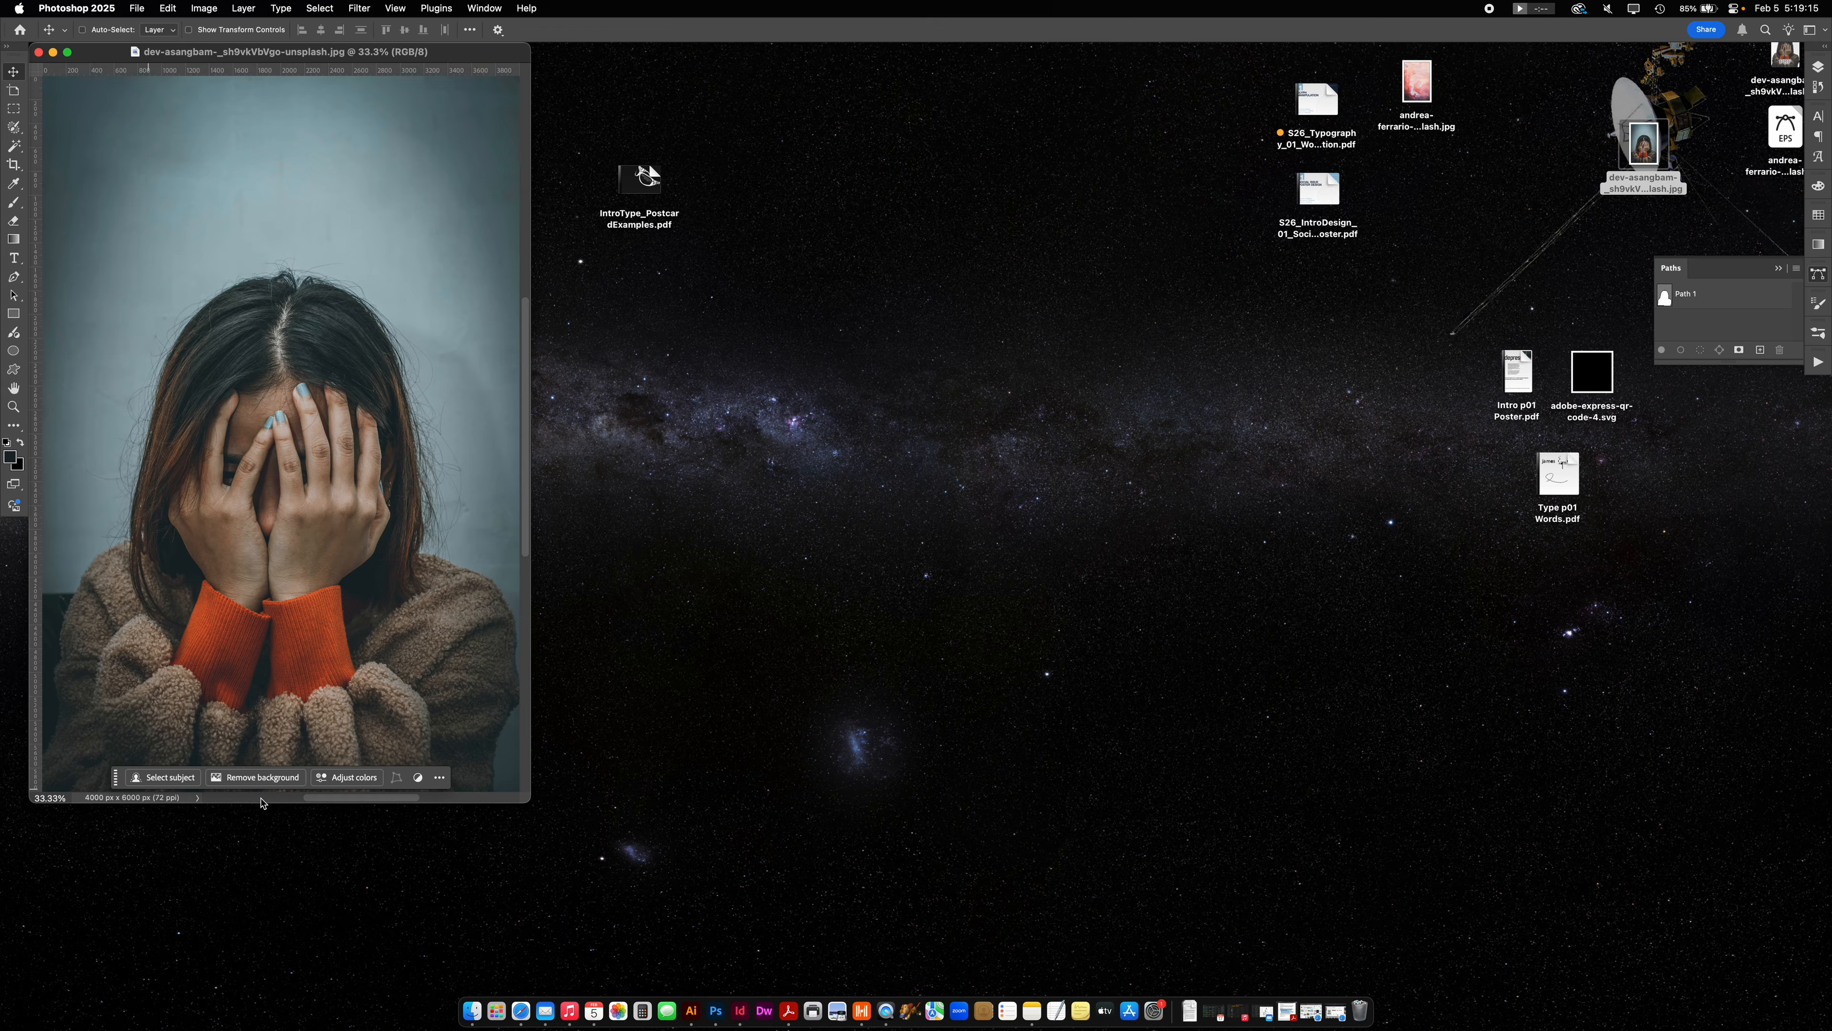
left_click_drag(530, 801, 529, 756)
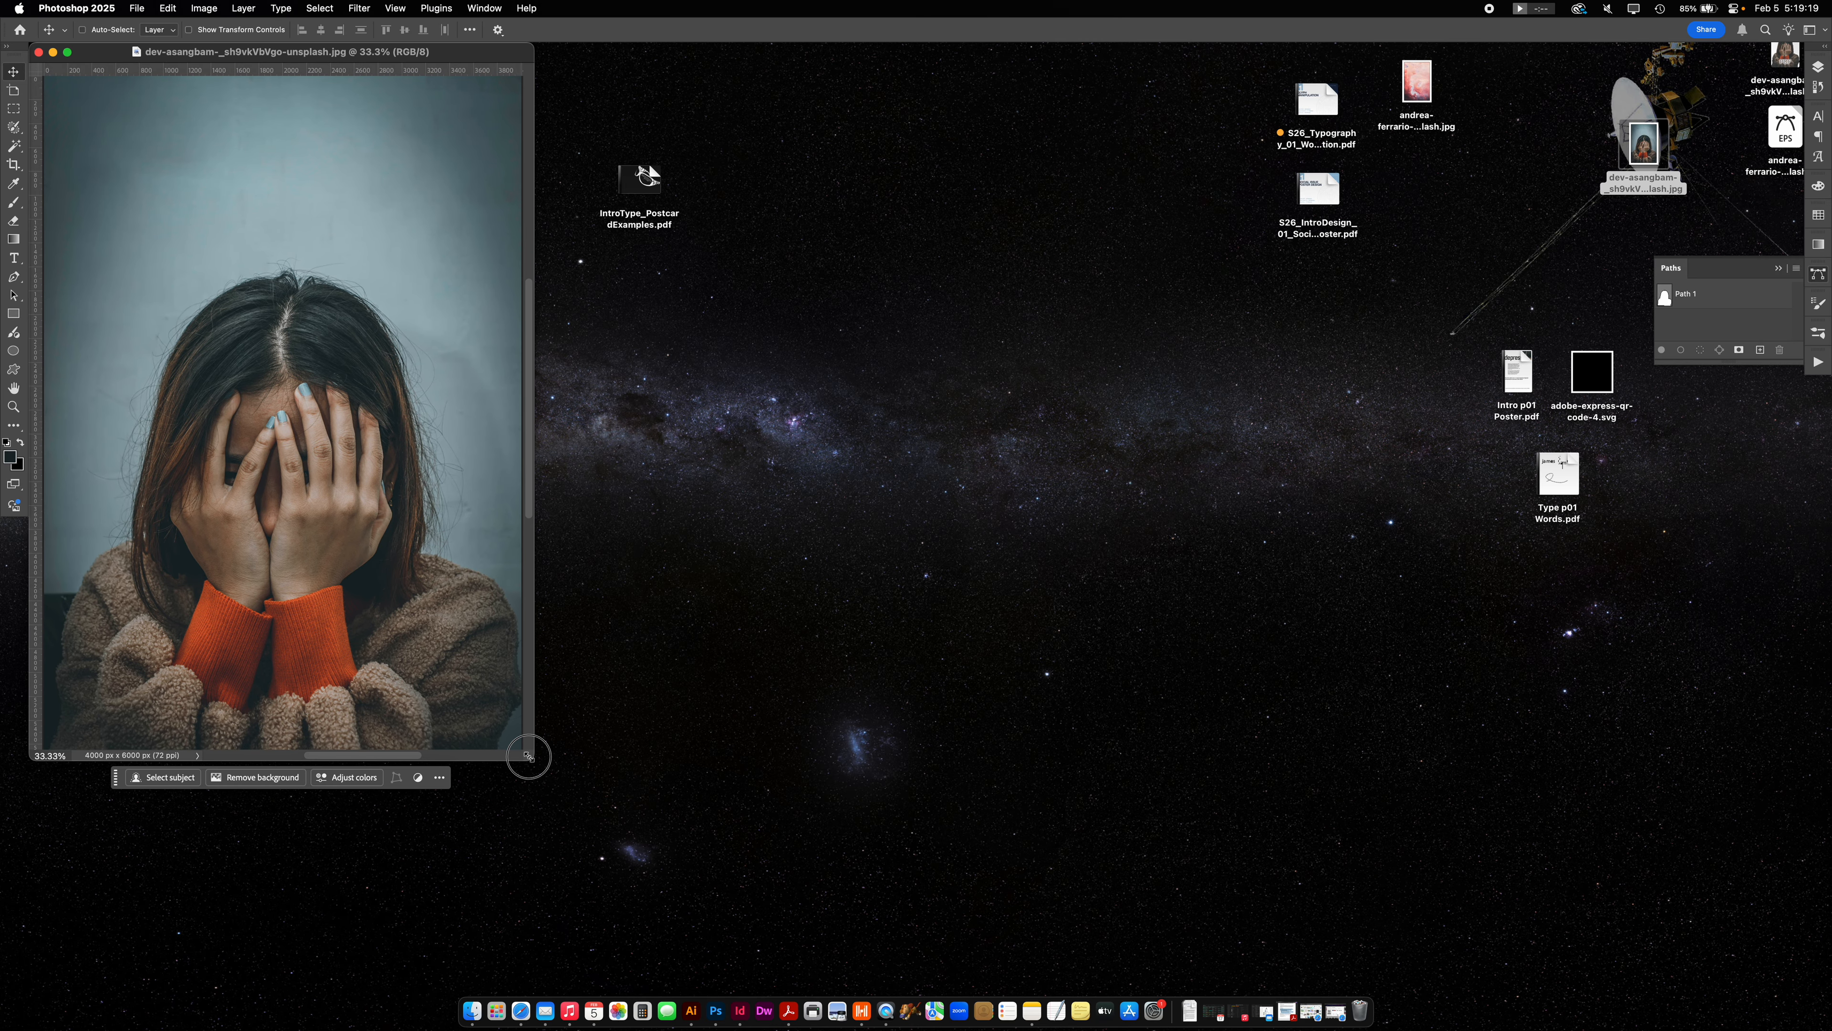
left_click_drag(528, 756, 570, 836)
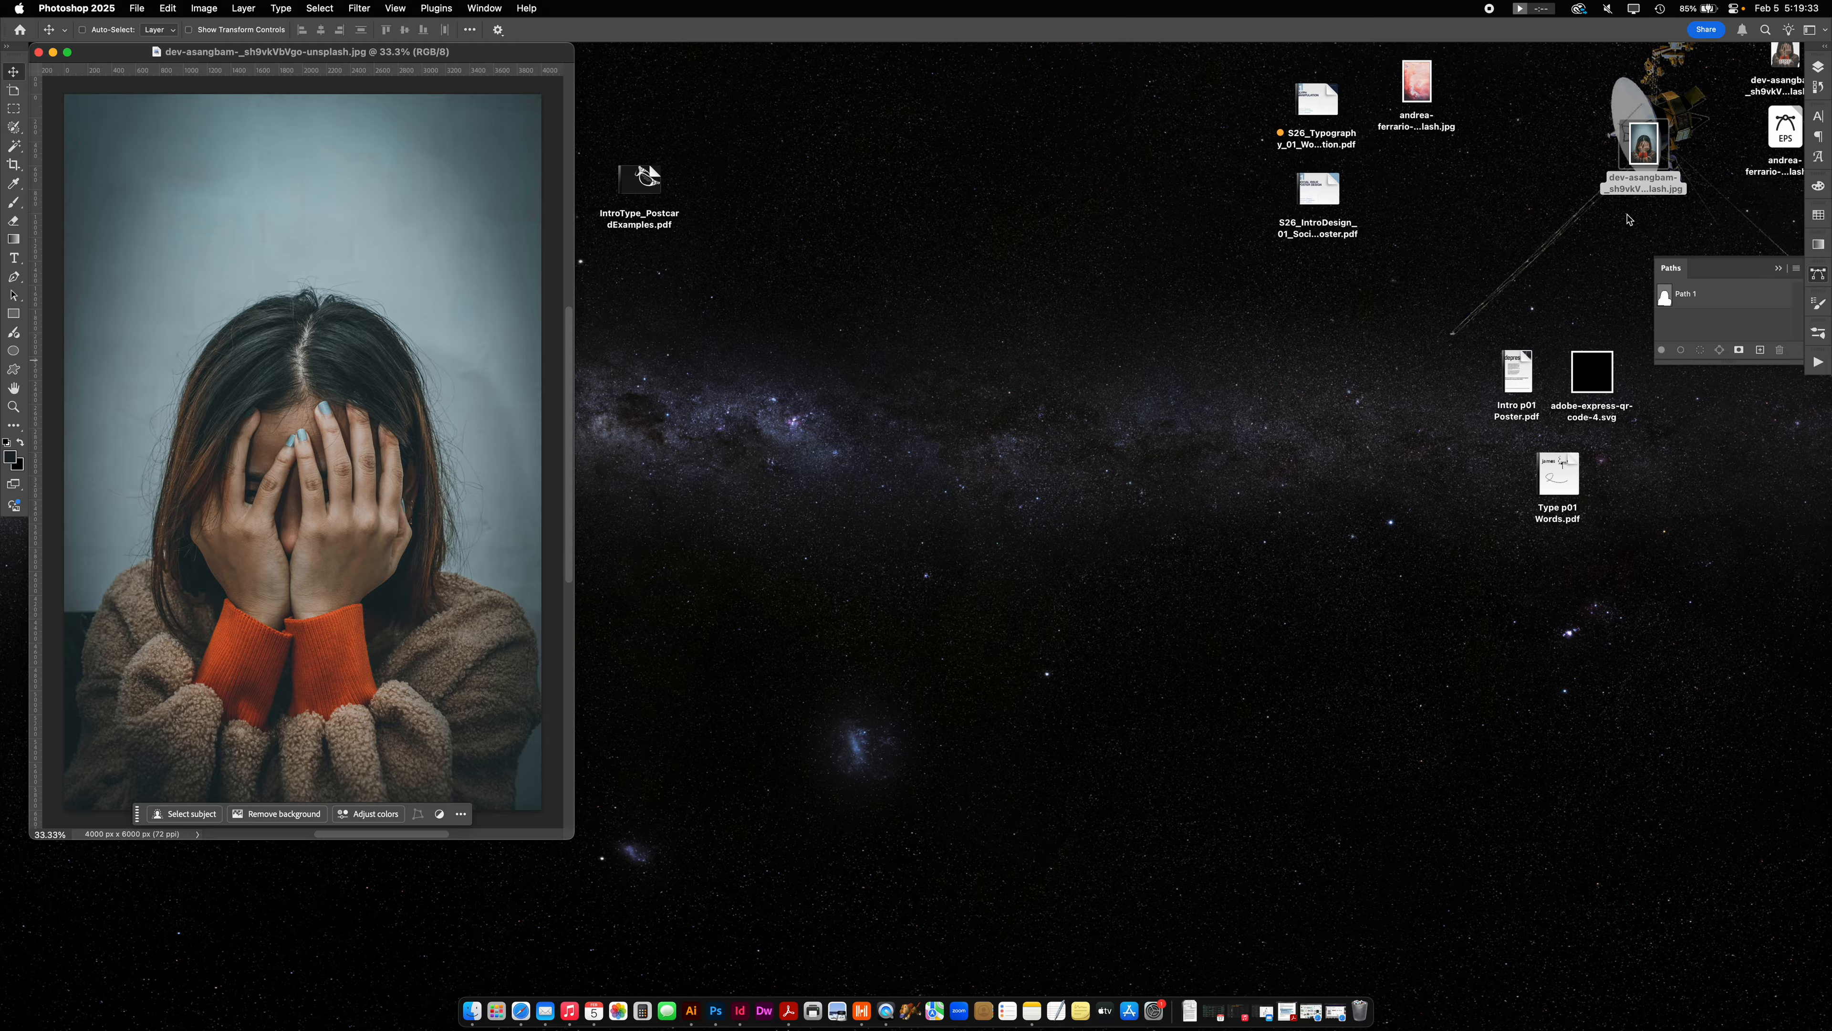
Move the cut-out portrait PDF to the middle of the desktop and preview it beside the original photo.
left_click_drag(1784, 58, 1061, 386)
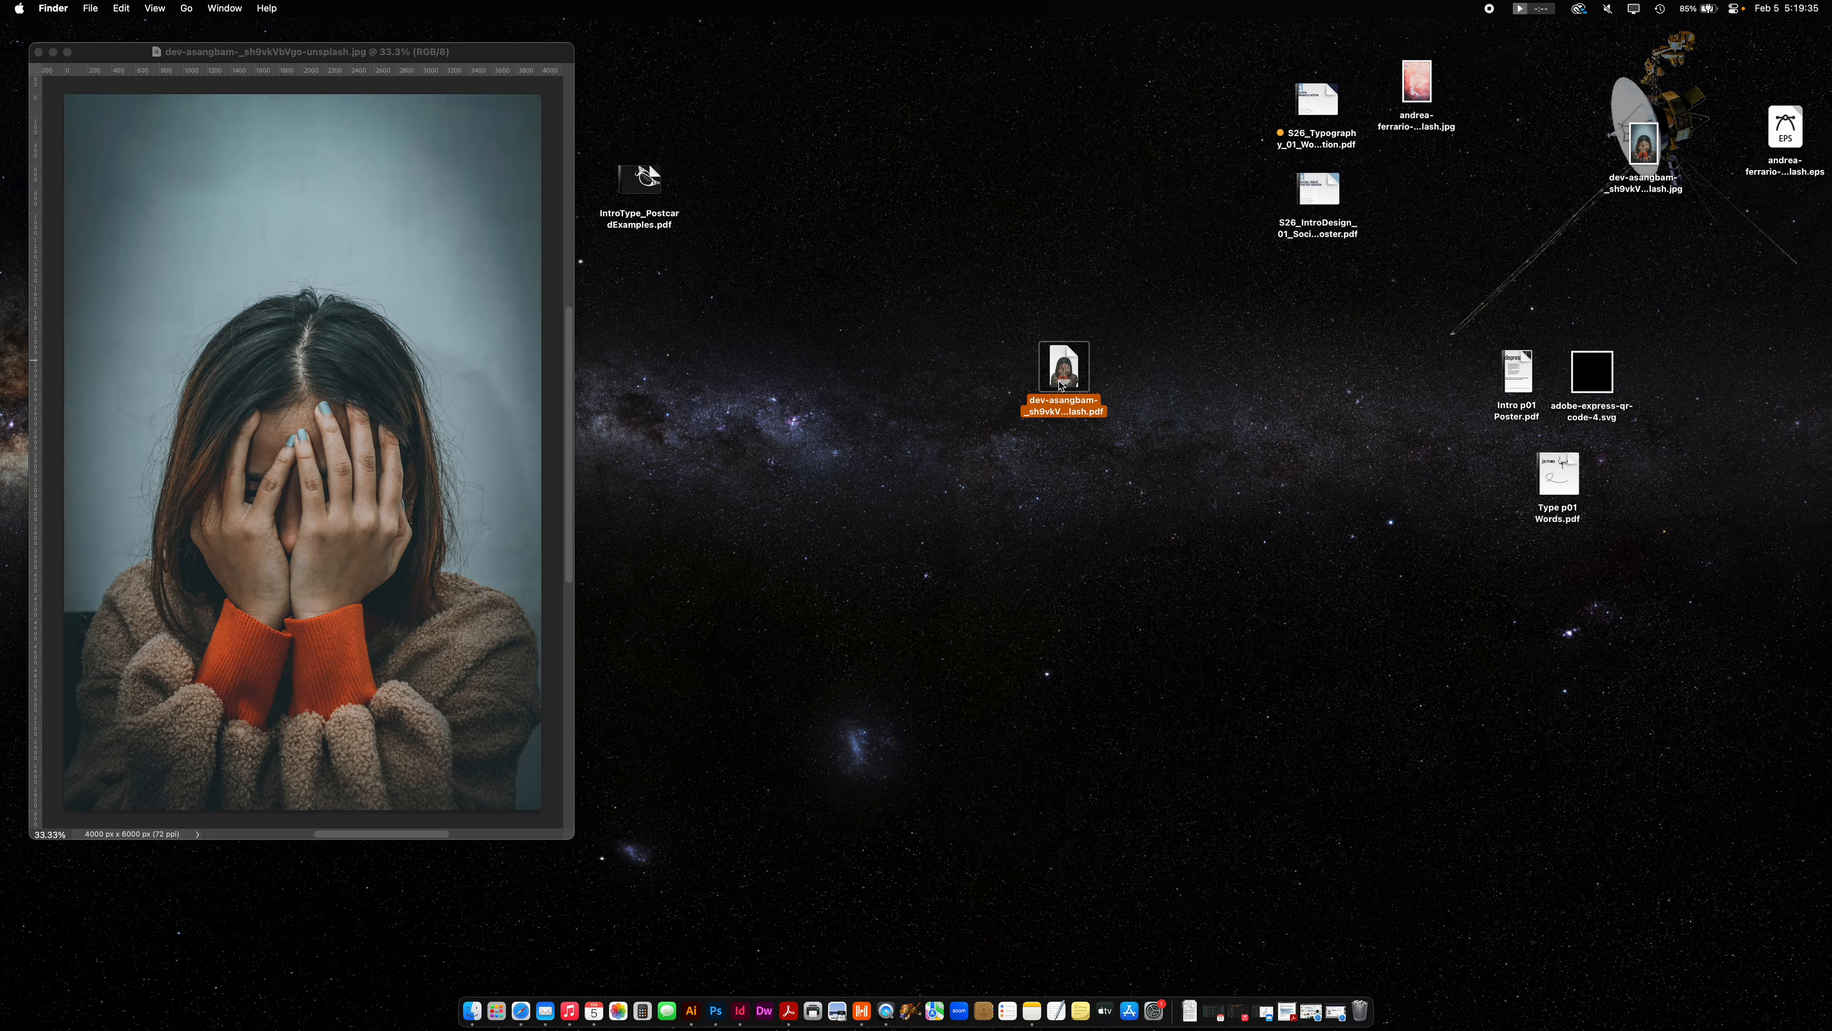
key("space")
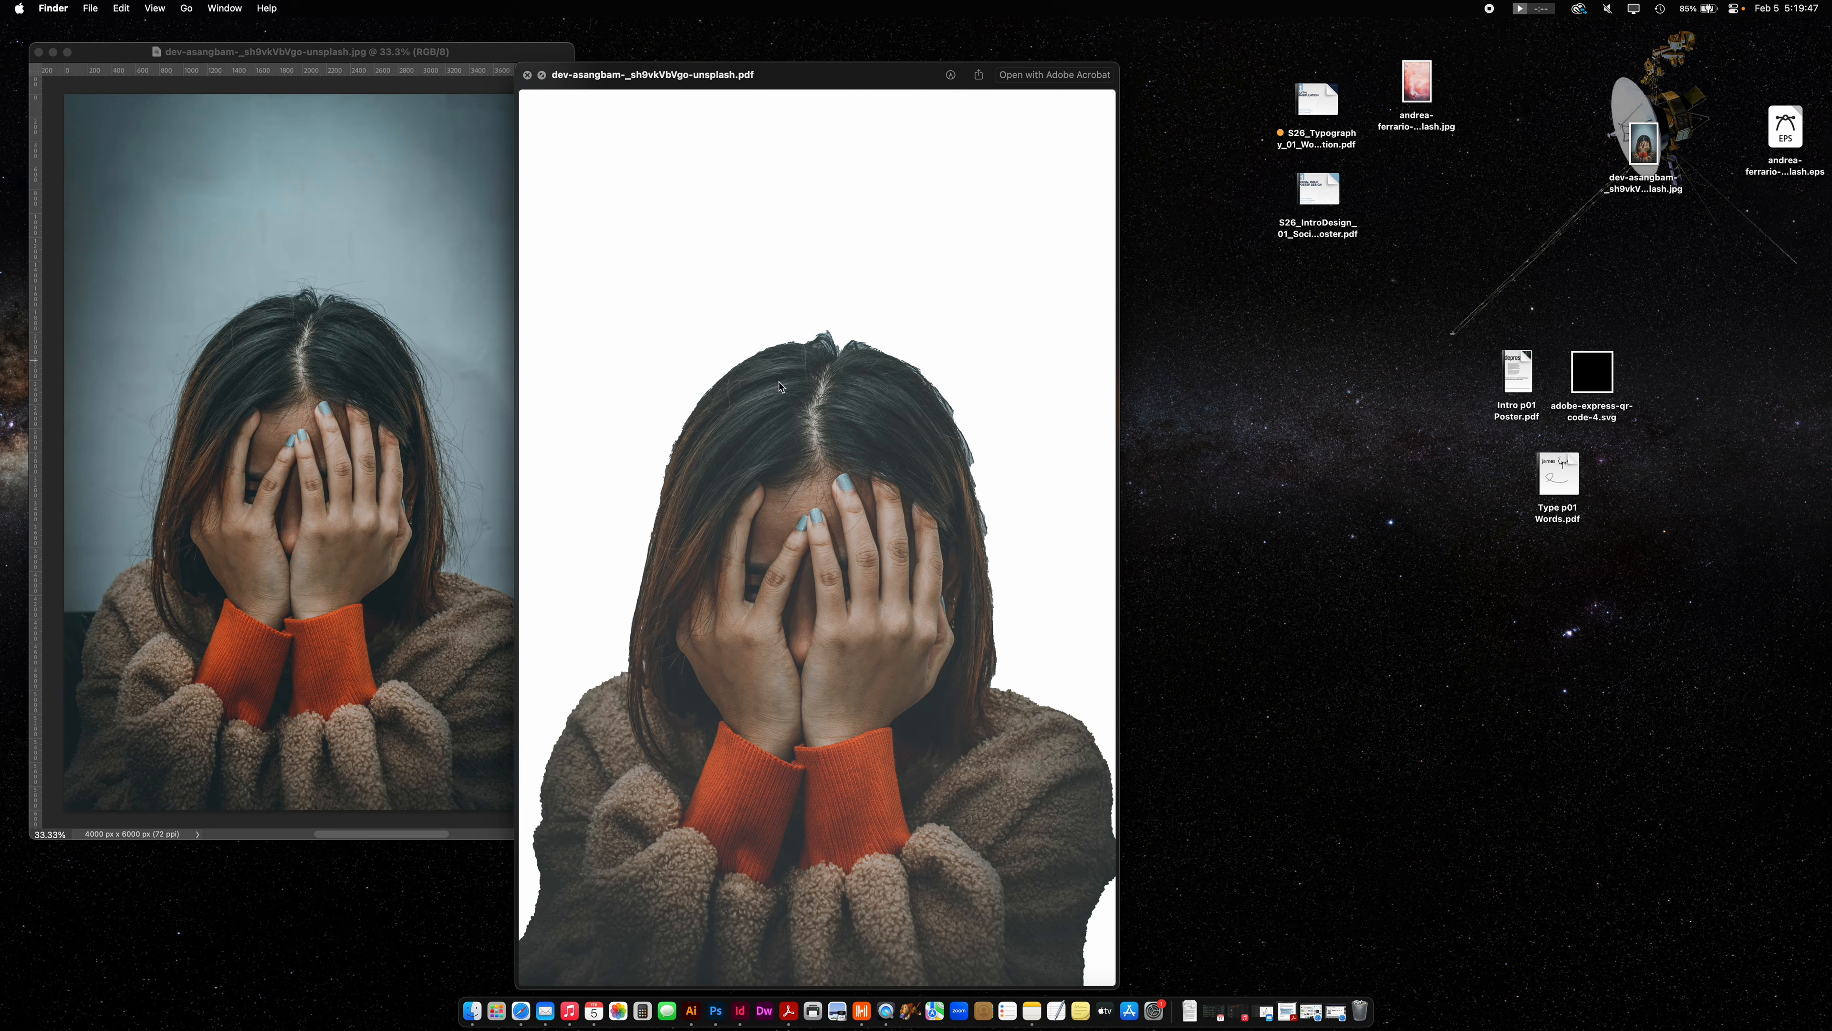
key("space")
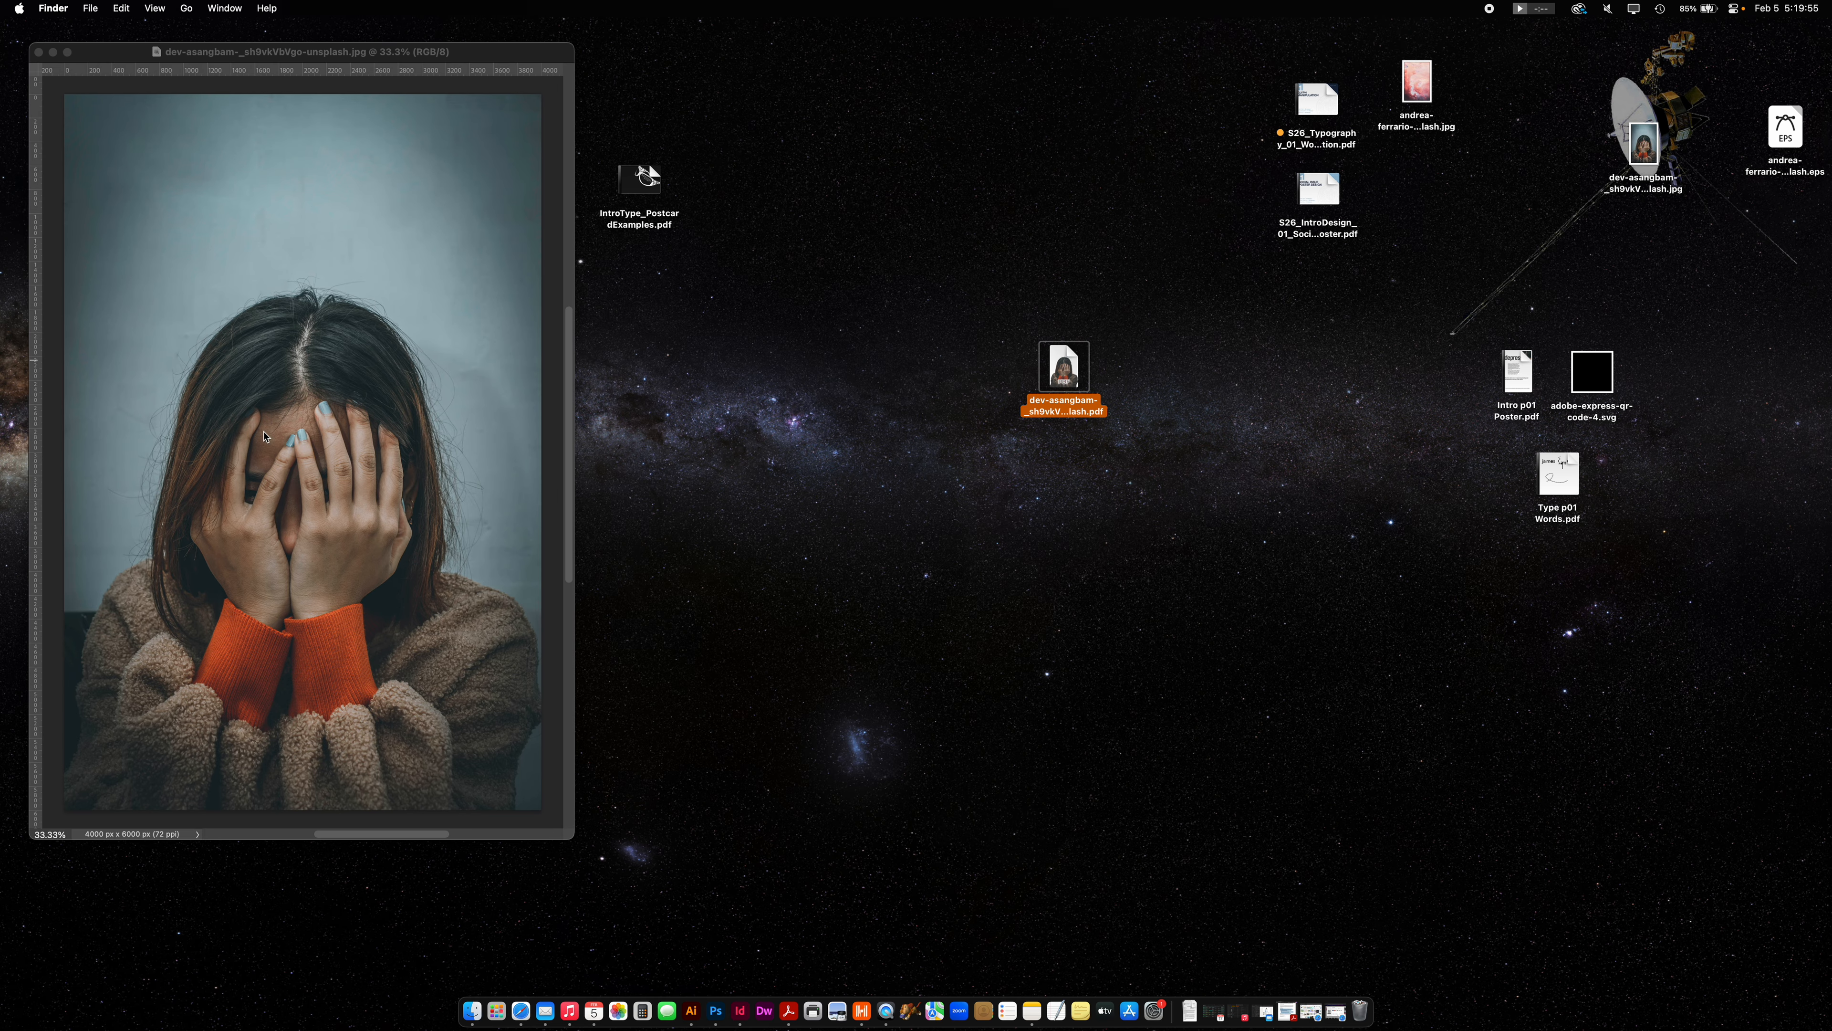
Show Path 1 on the portrait and examine its outline along the coat where it meets the image edges.
left_click_drag(552, 58, 959, 81)
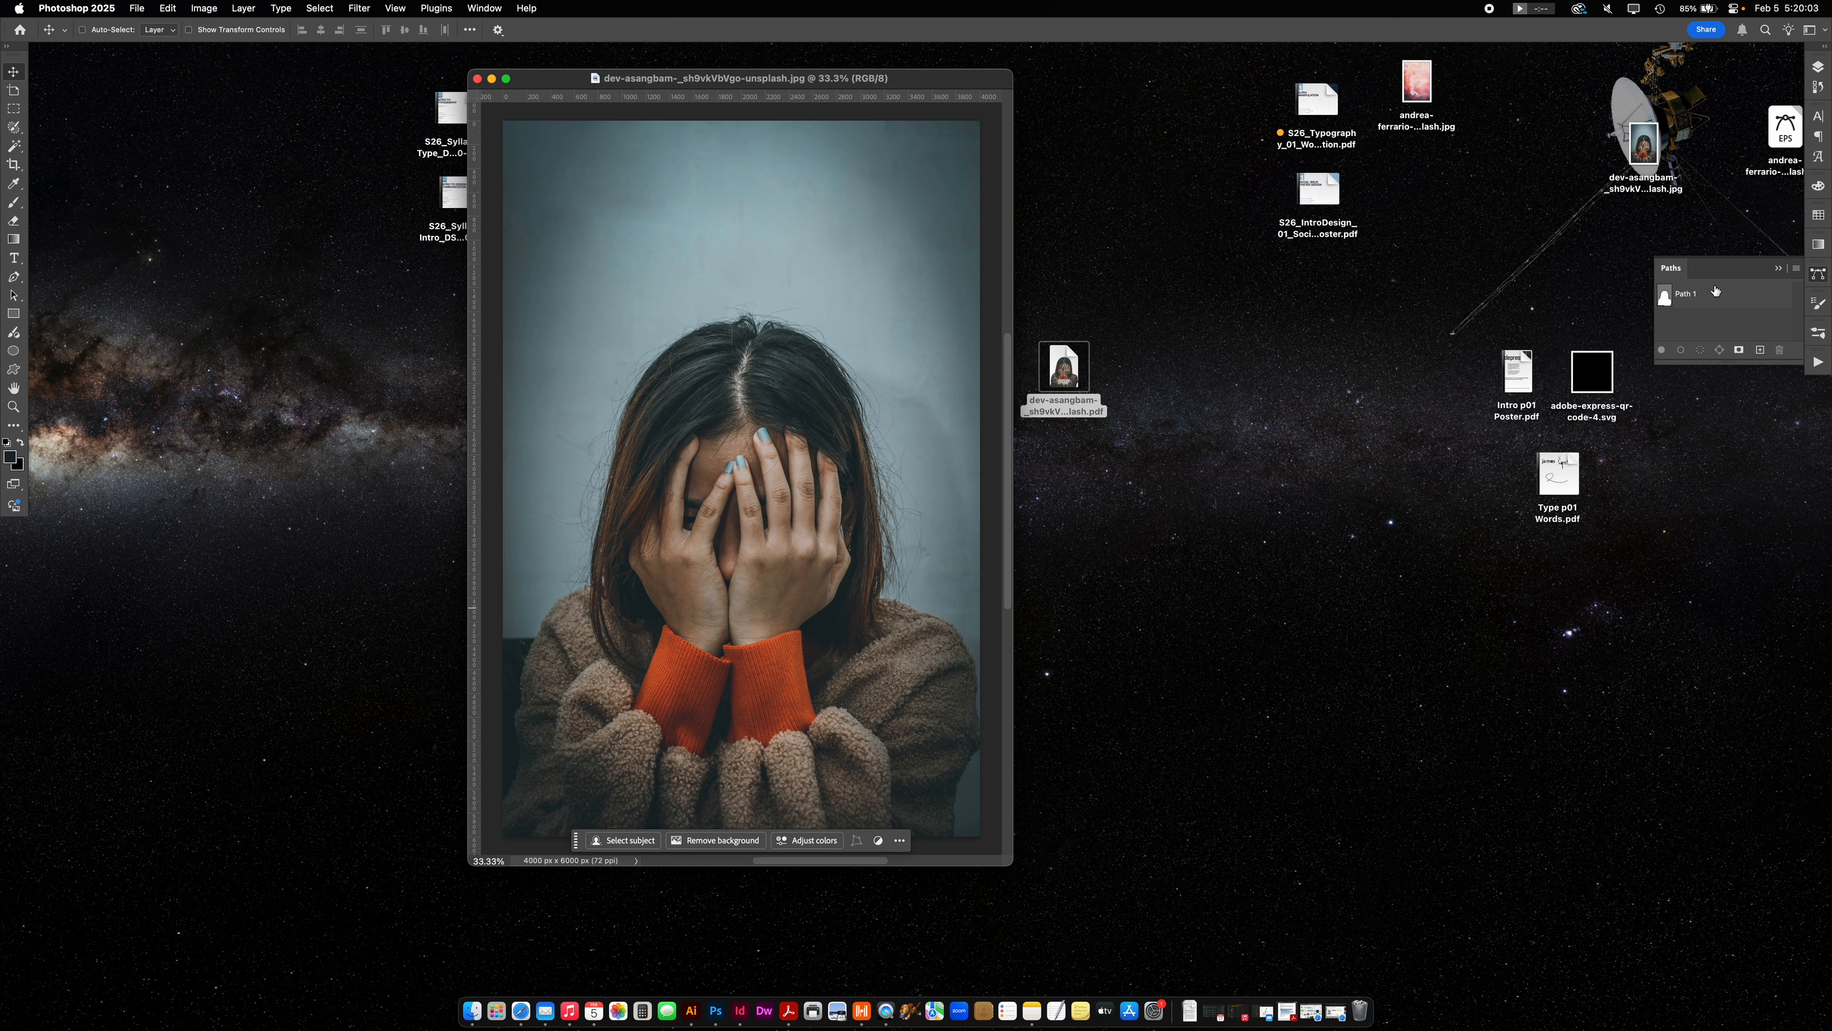
left_click(1664, 296)
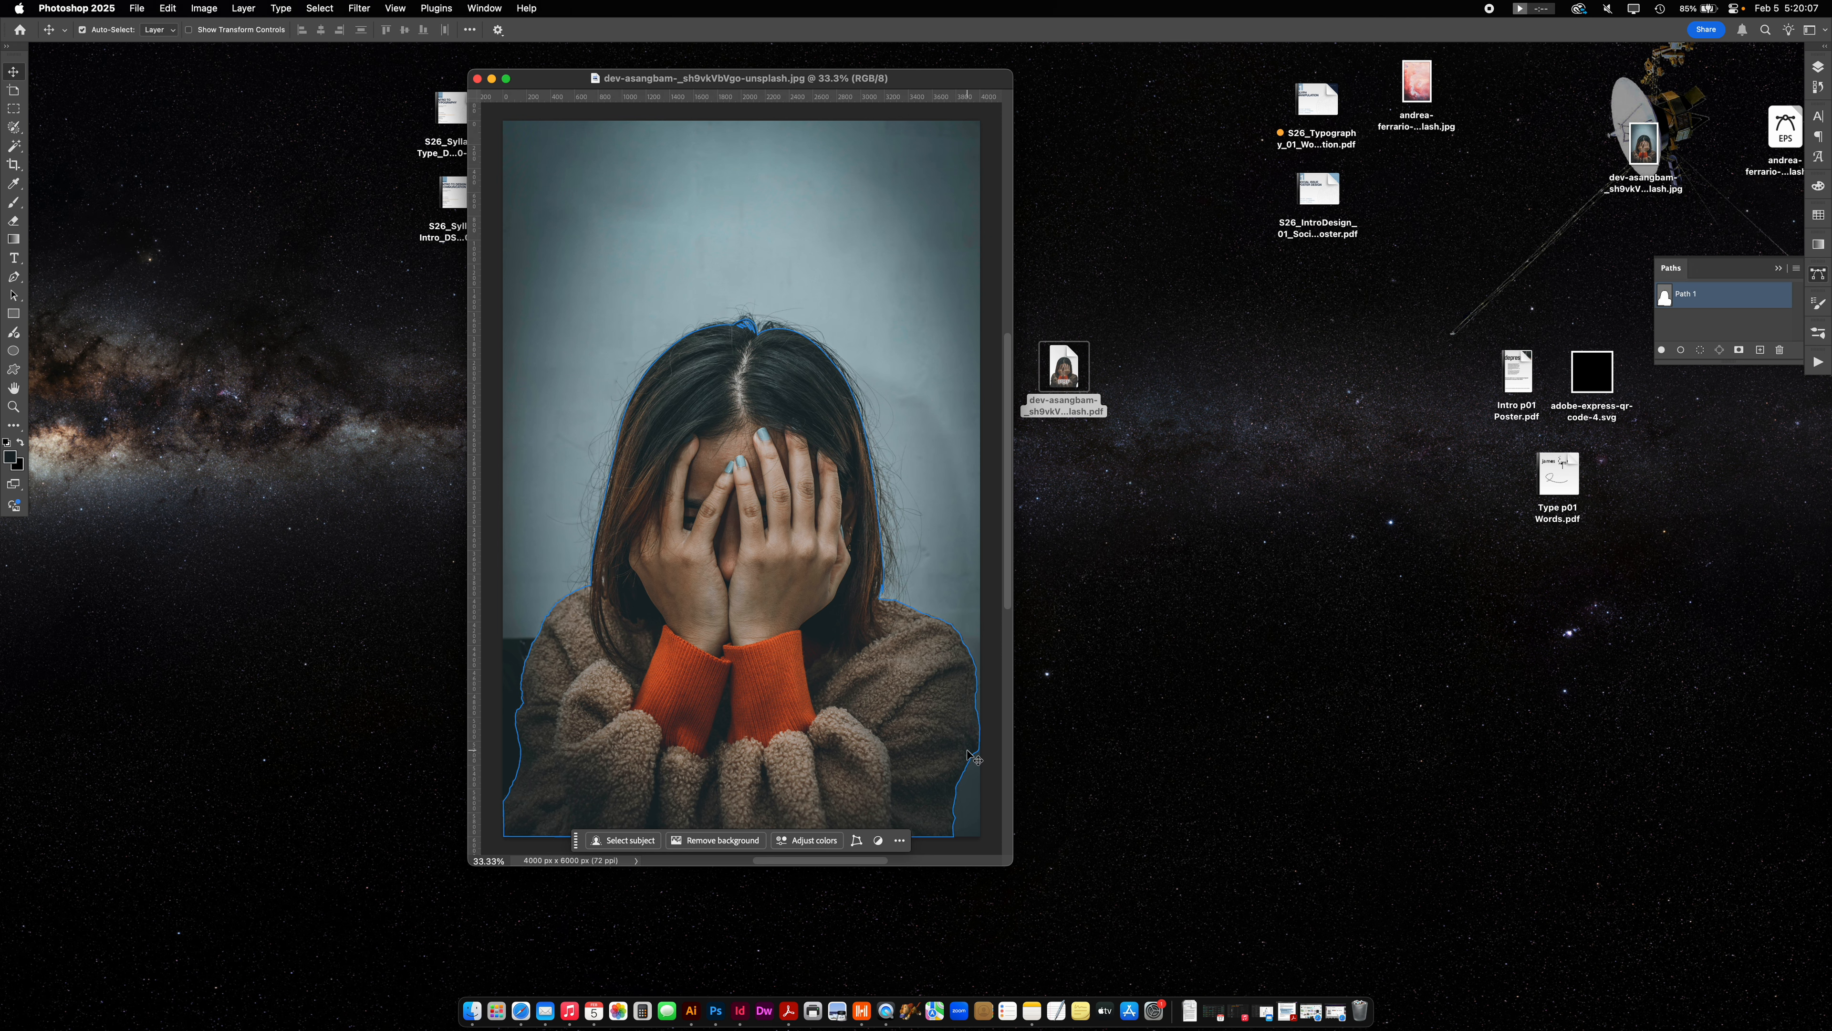
scroll(974, 758, "up", 5)
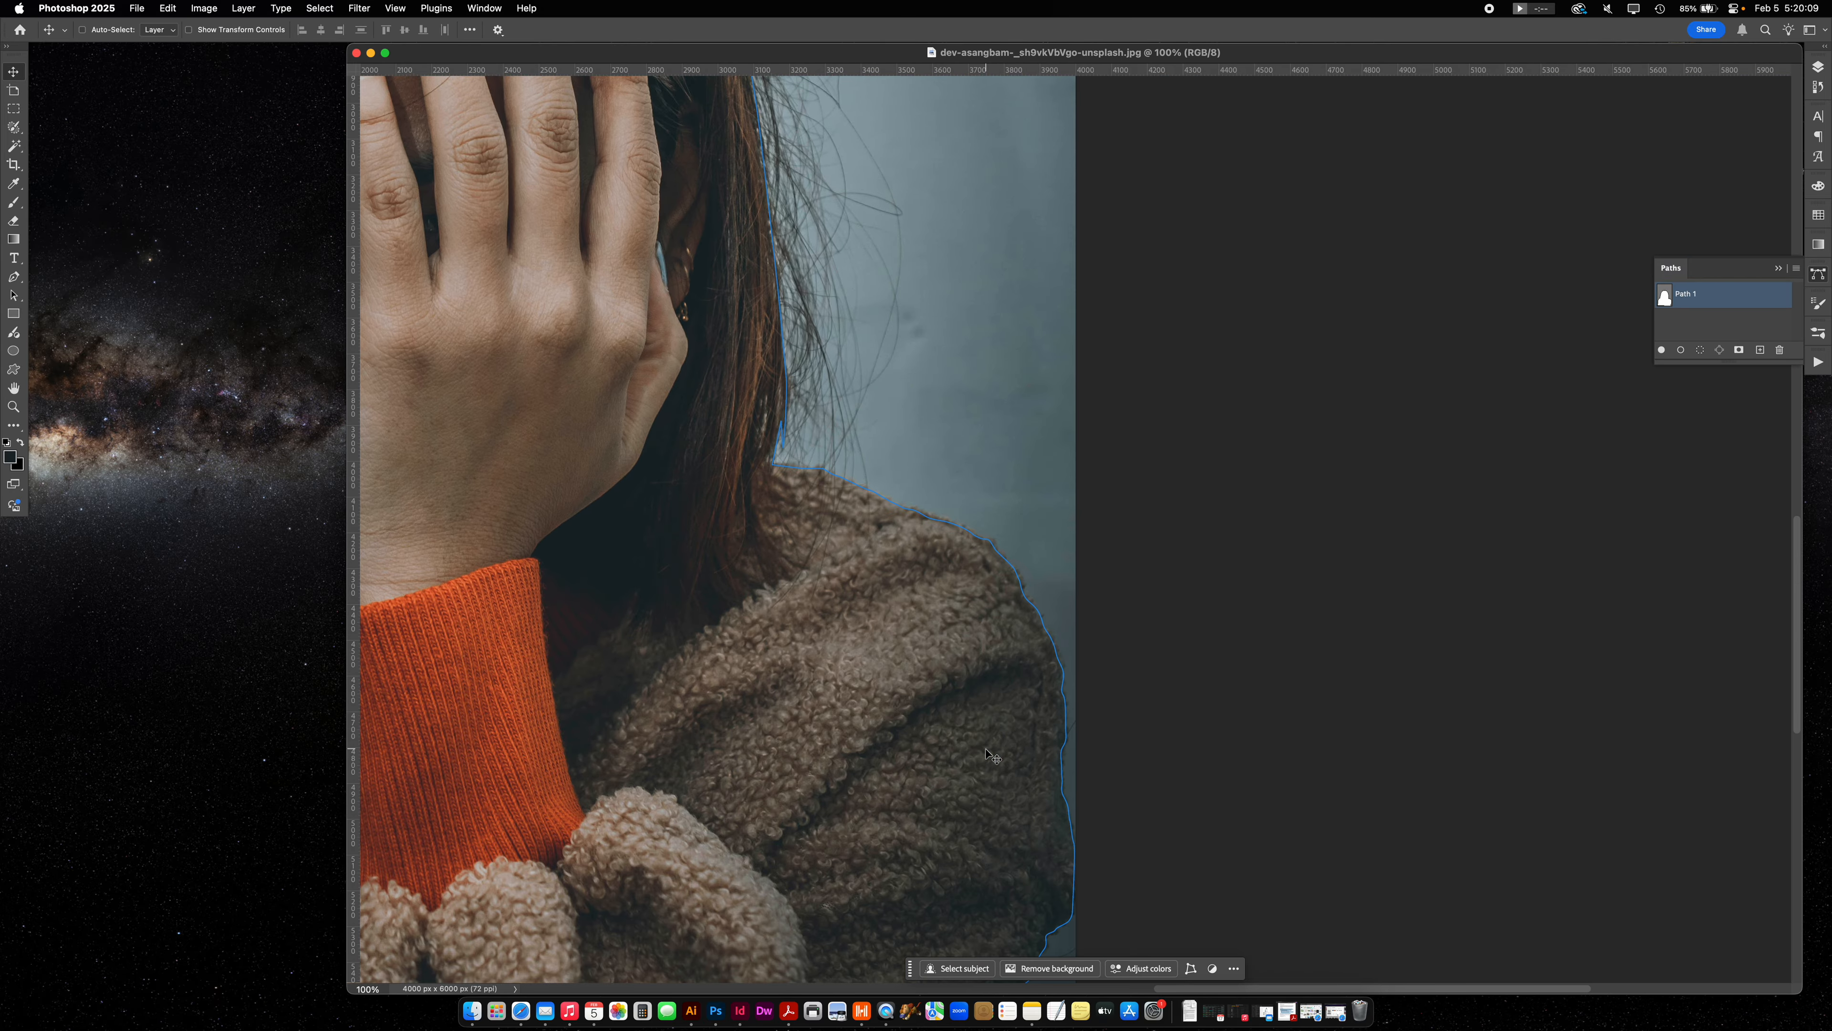
scroll(1029, 751, "left", 10)
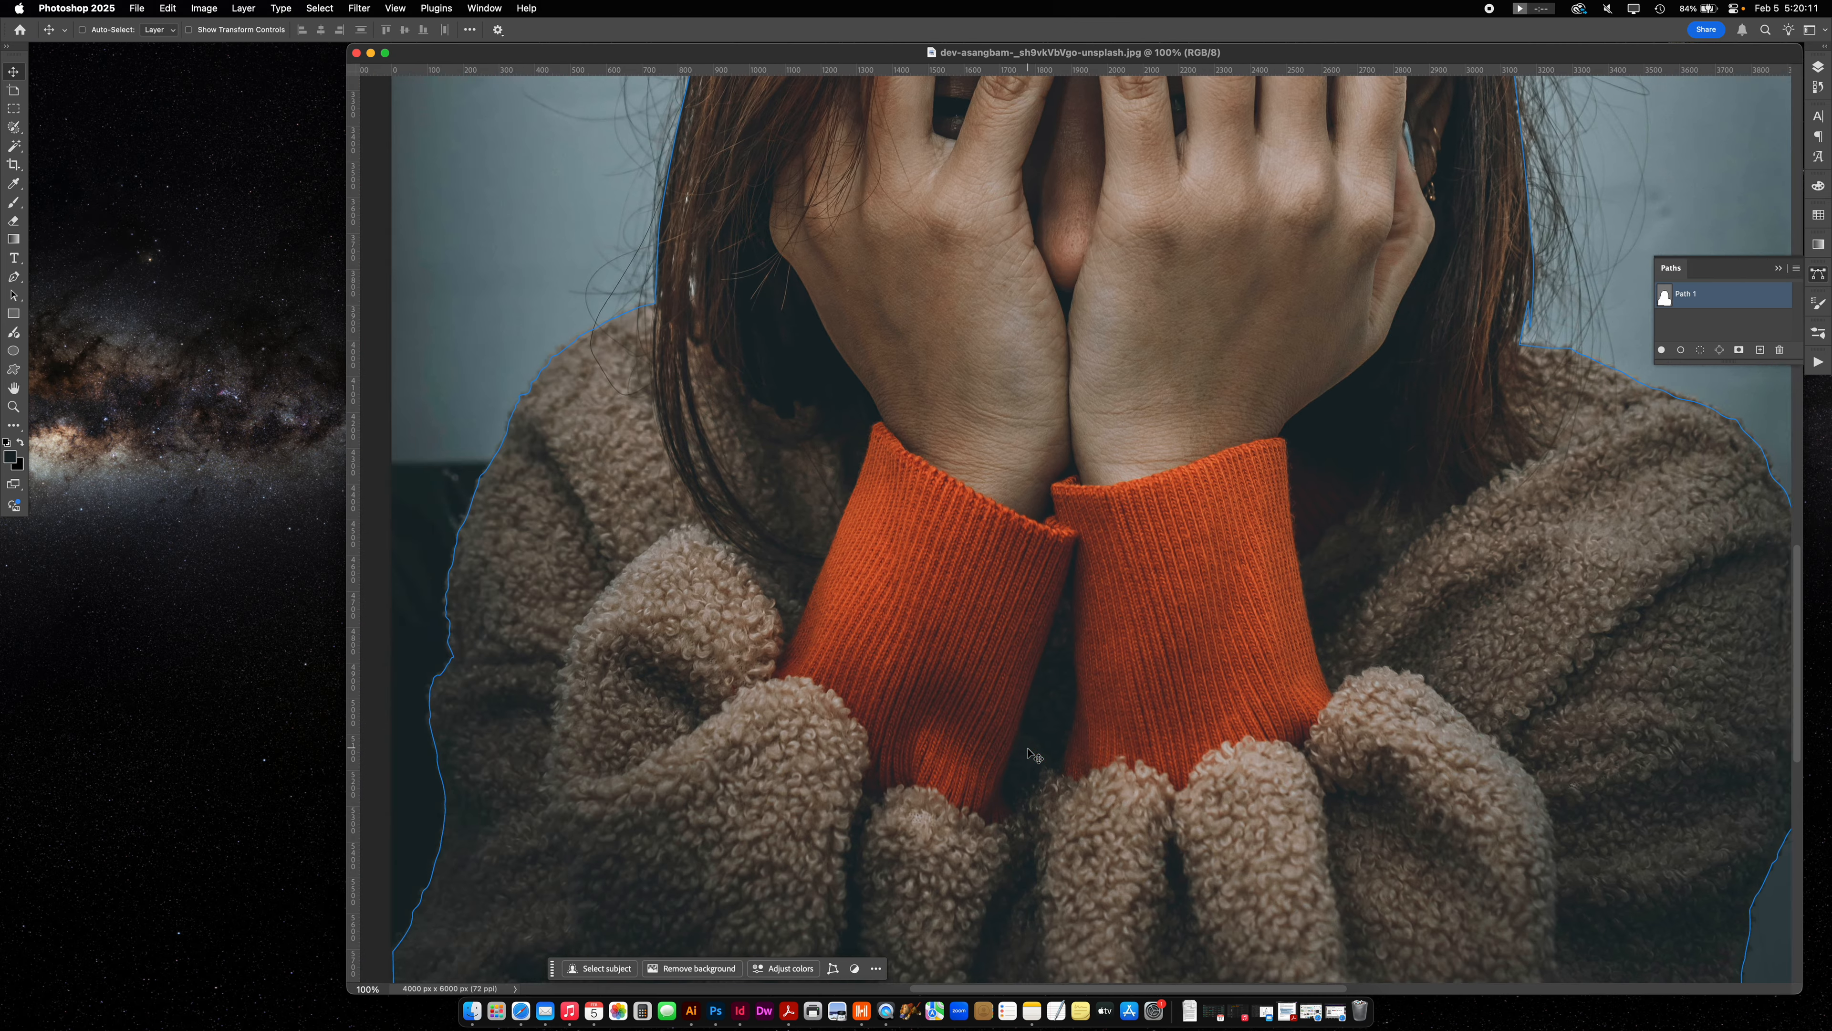
scroll(1032, 754, "left", 8)
scroll(1024, 722, "down", 3)
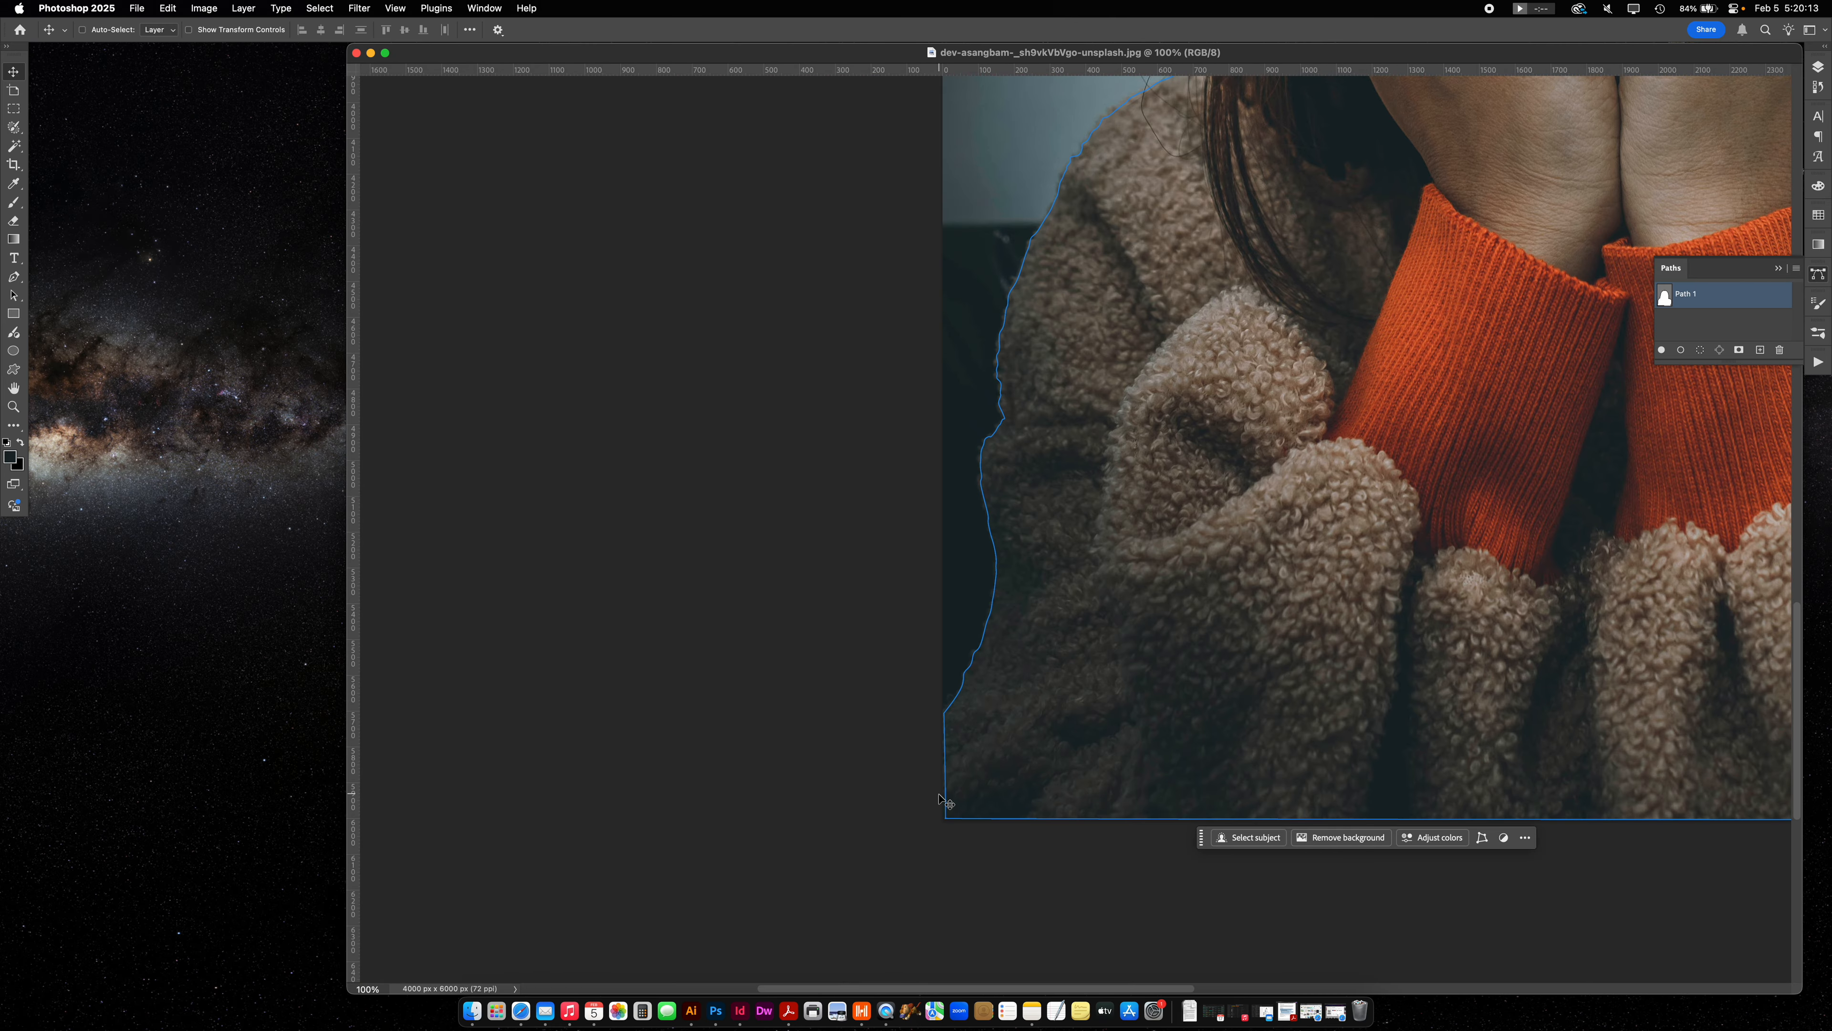
scroll(1242, 641, "right", 8)
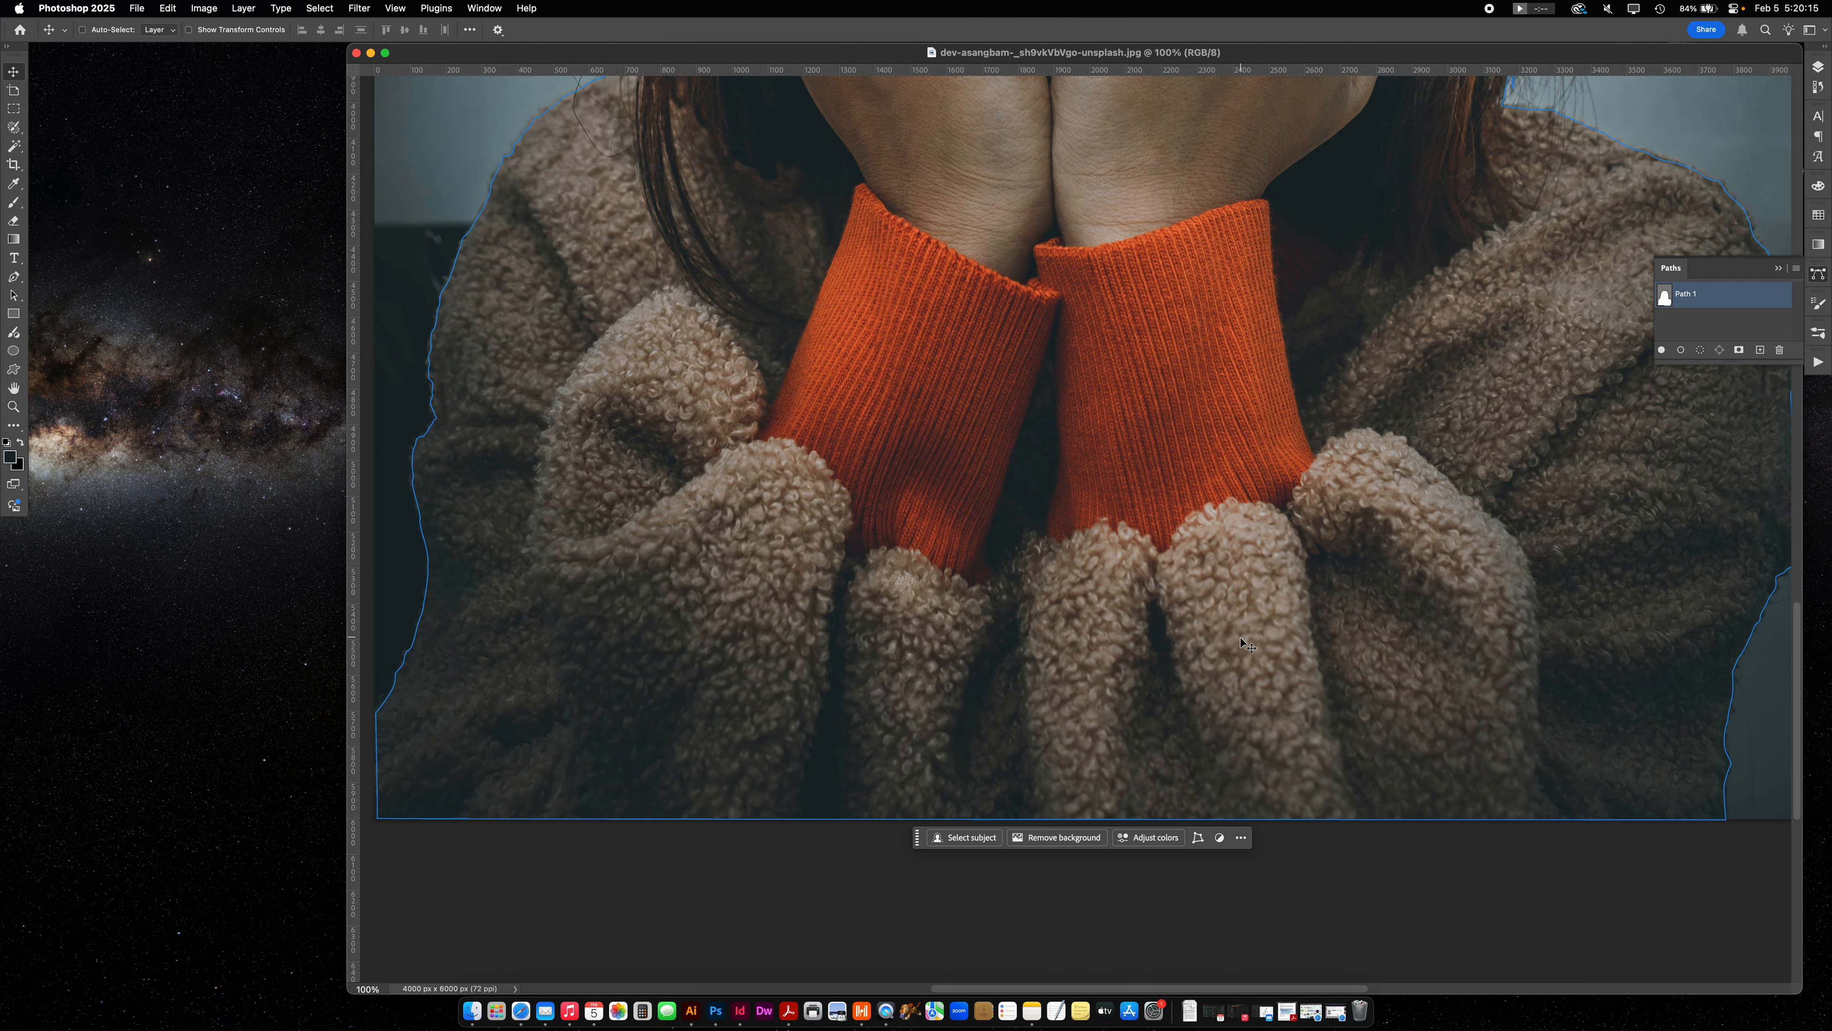
key("super+minus")
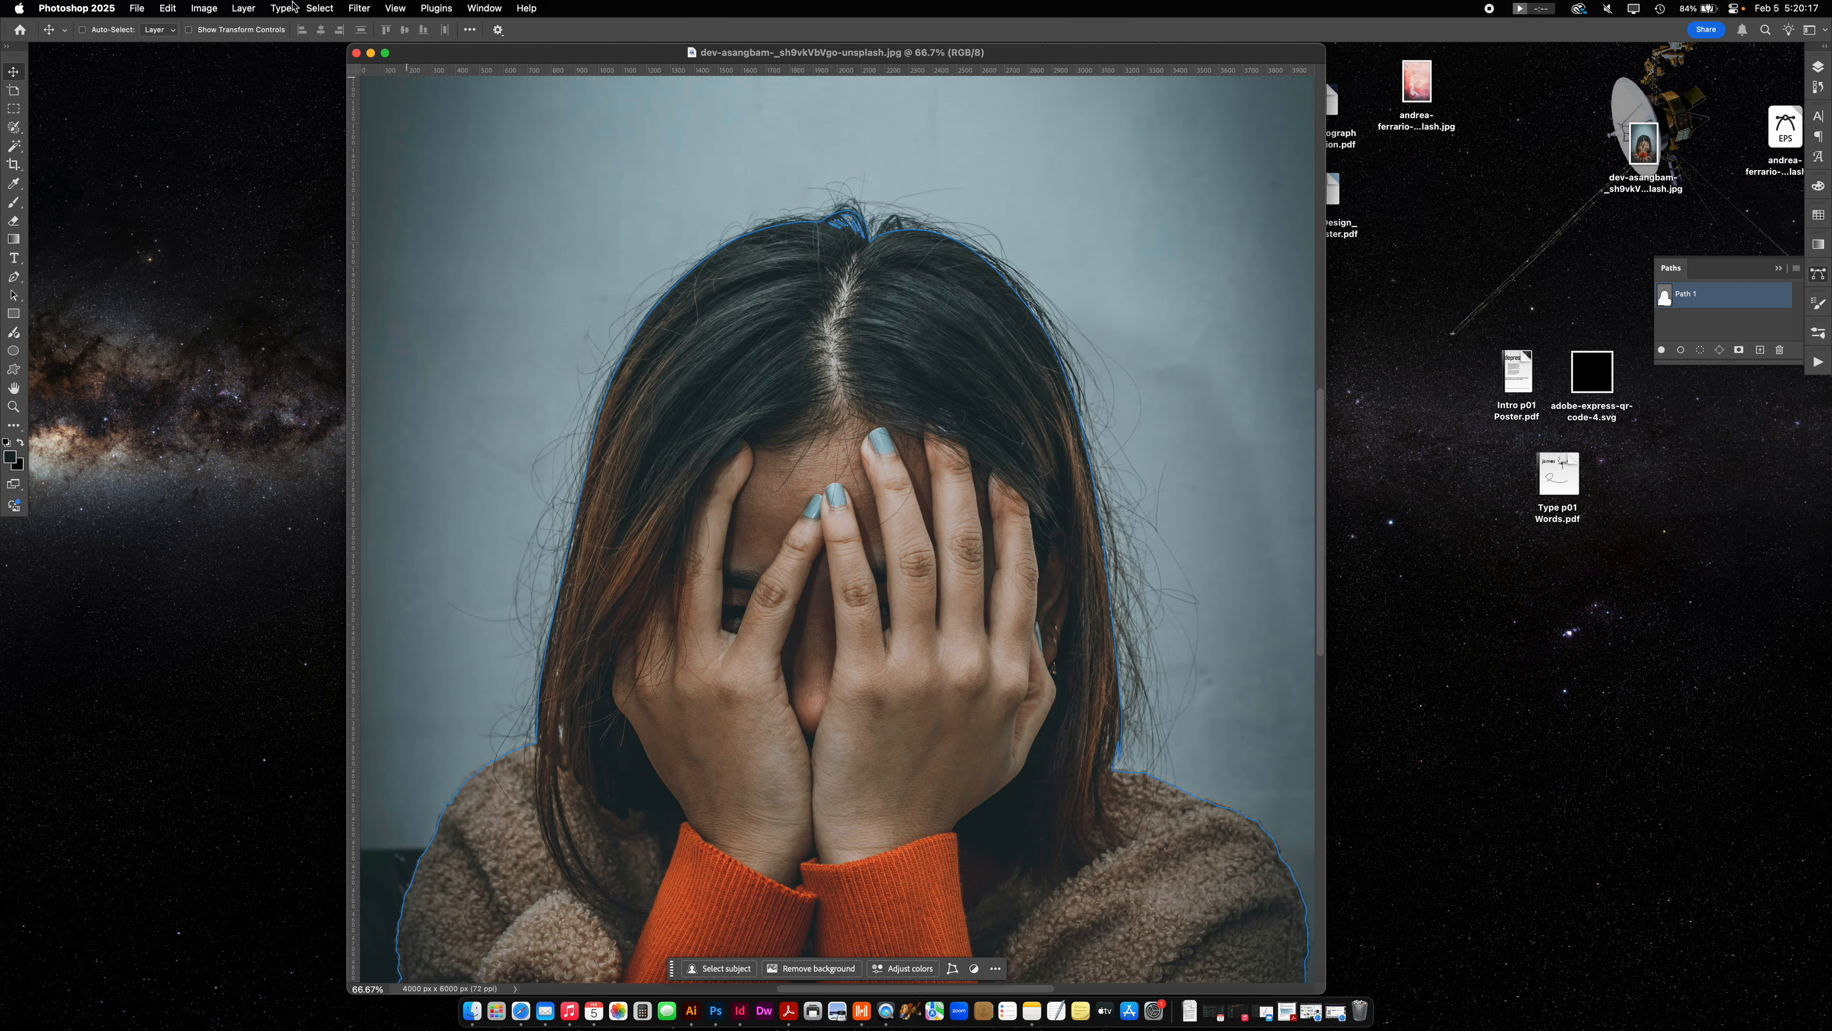
Set the portrait's image resolution to 300 pixels/inch.
left_click(162, 7)
mouse_move(204, 8)
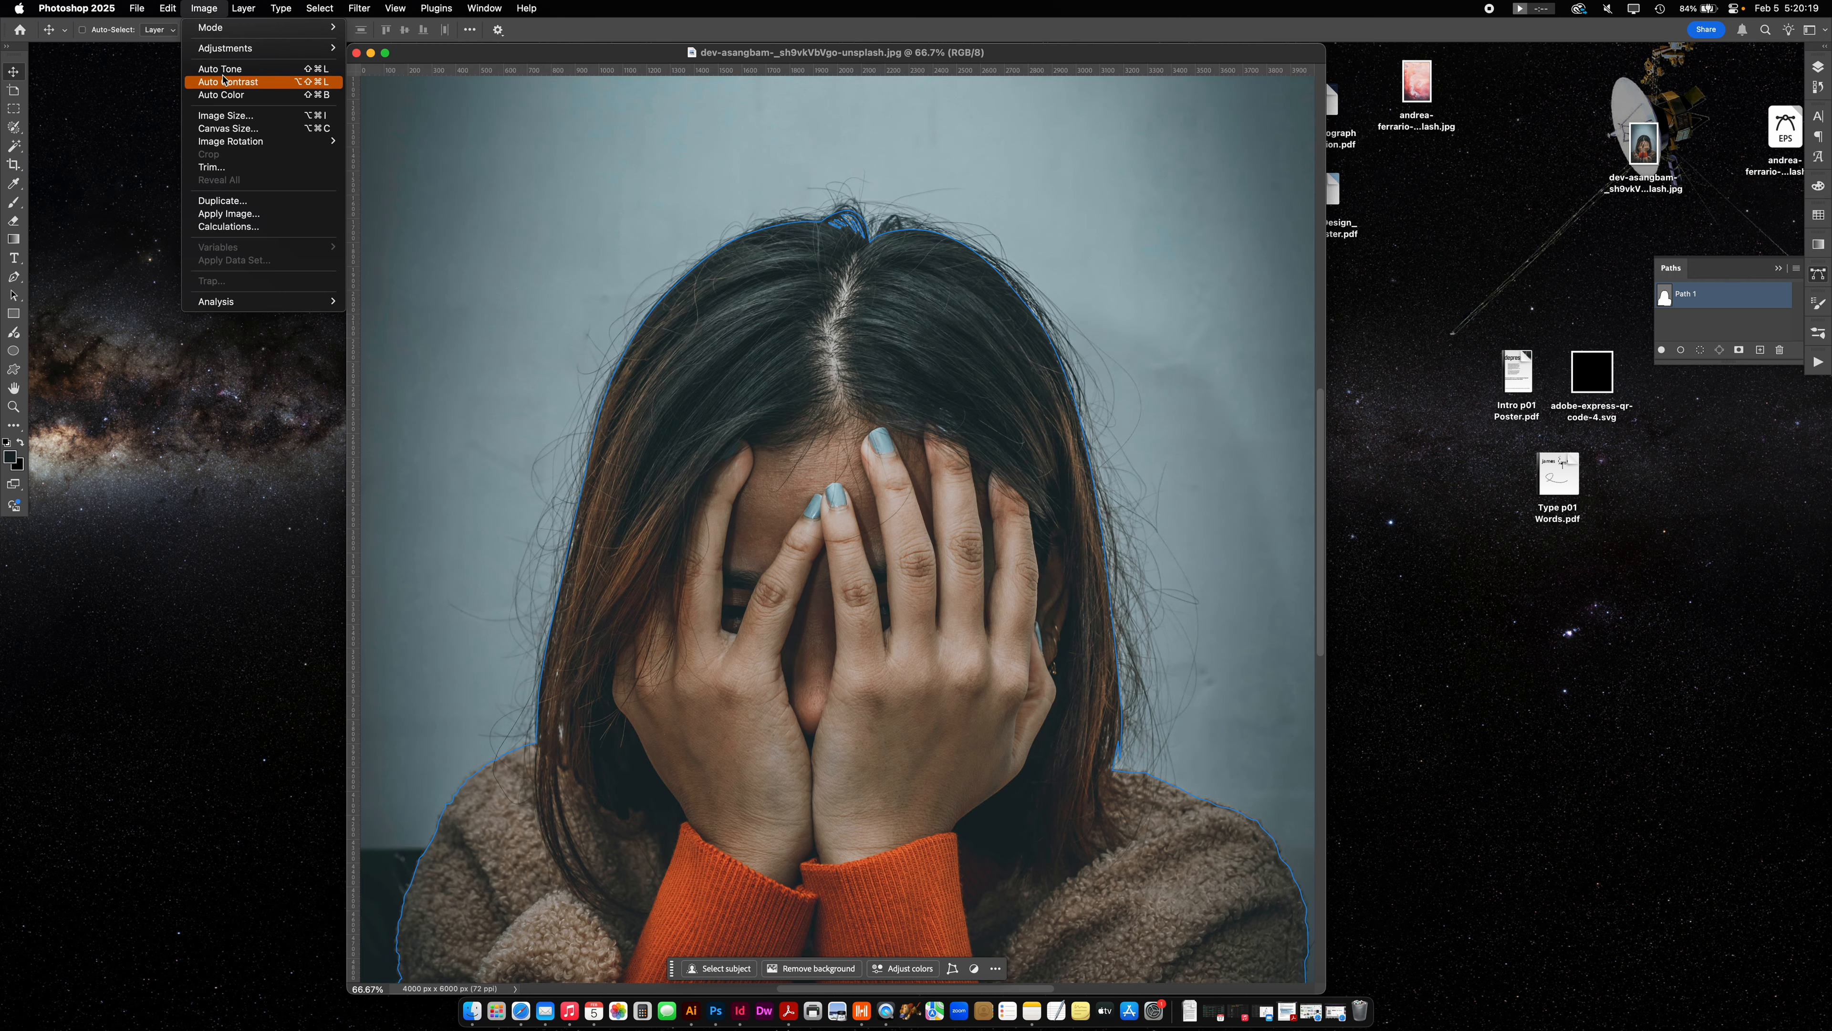
left_click(236, 117)
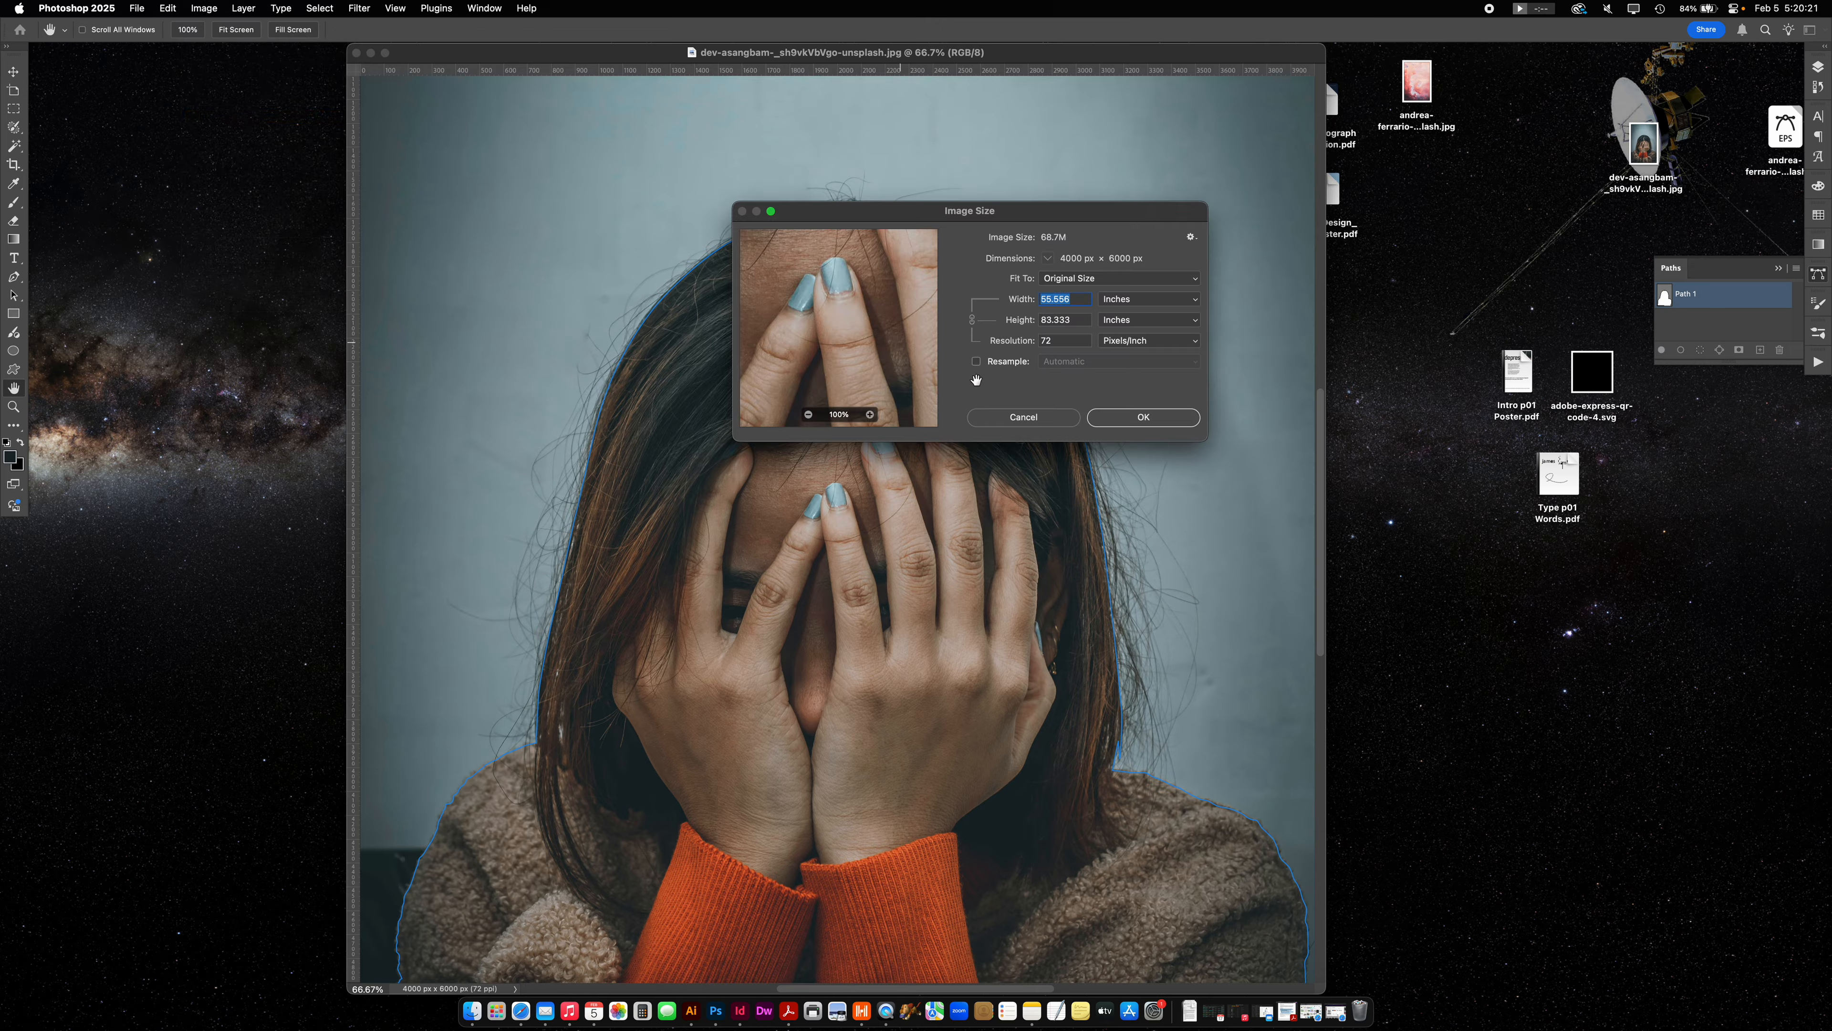
left_click(1008, 341)
type("300")
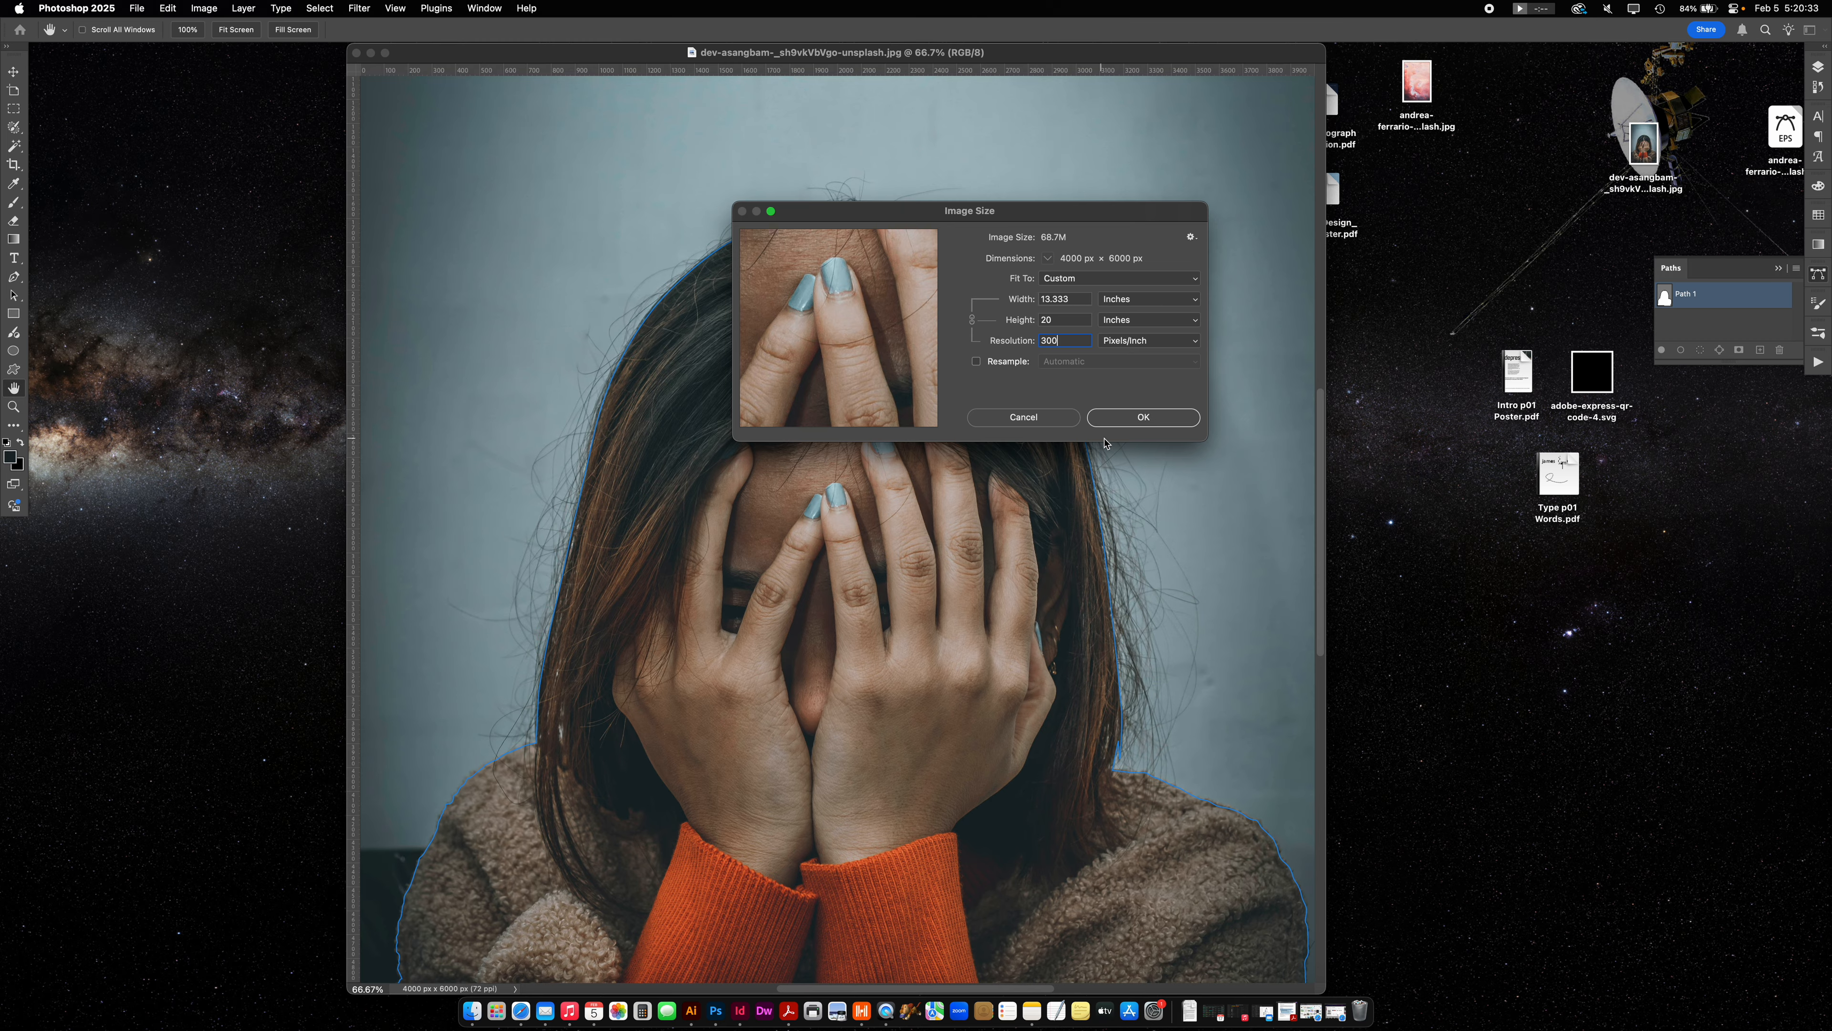
left_click(1143, 417)
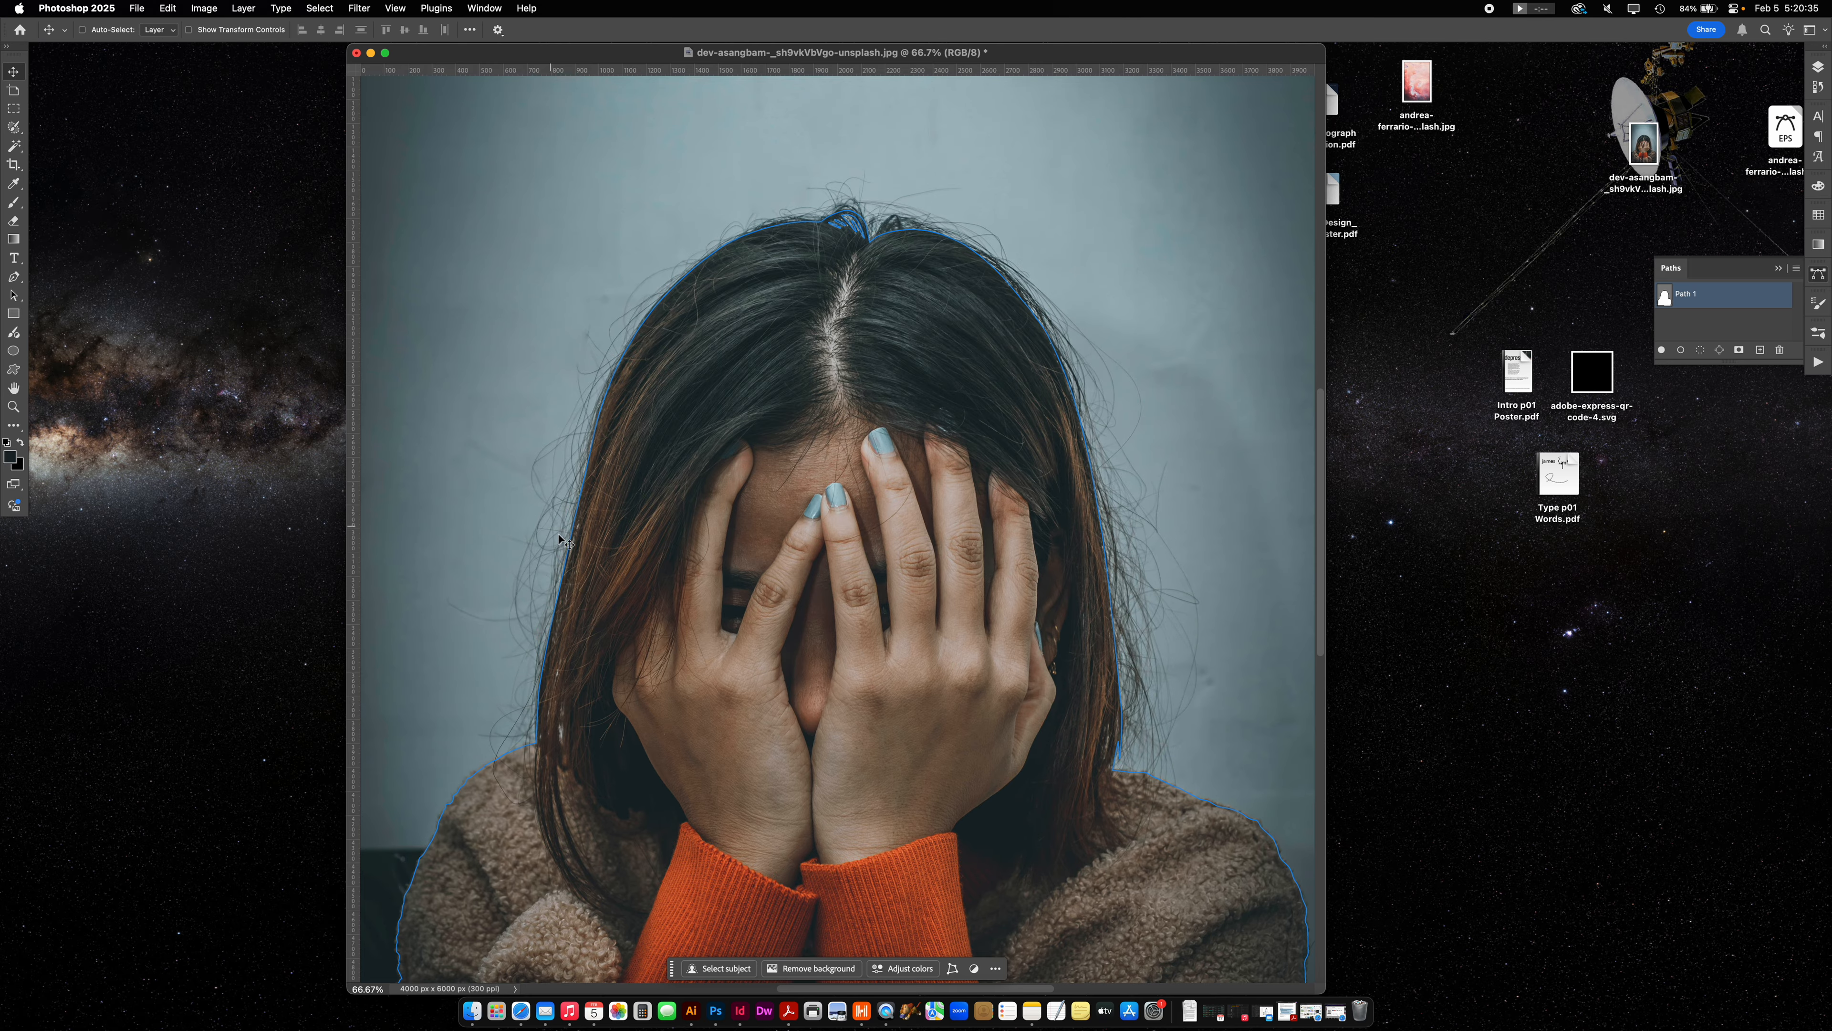
Extend the canvas on the image's left side by anchoring it to the middle right and setting the width to 4200 pixels.
scroll(918, 624, "down", 10)
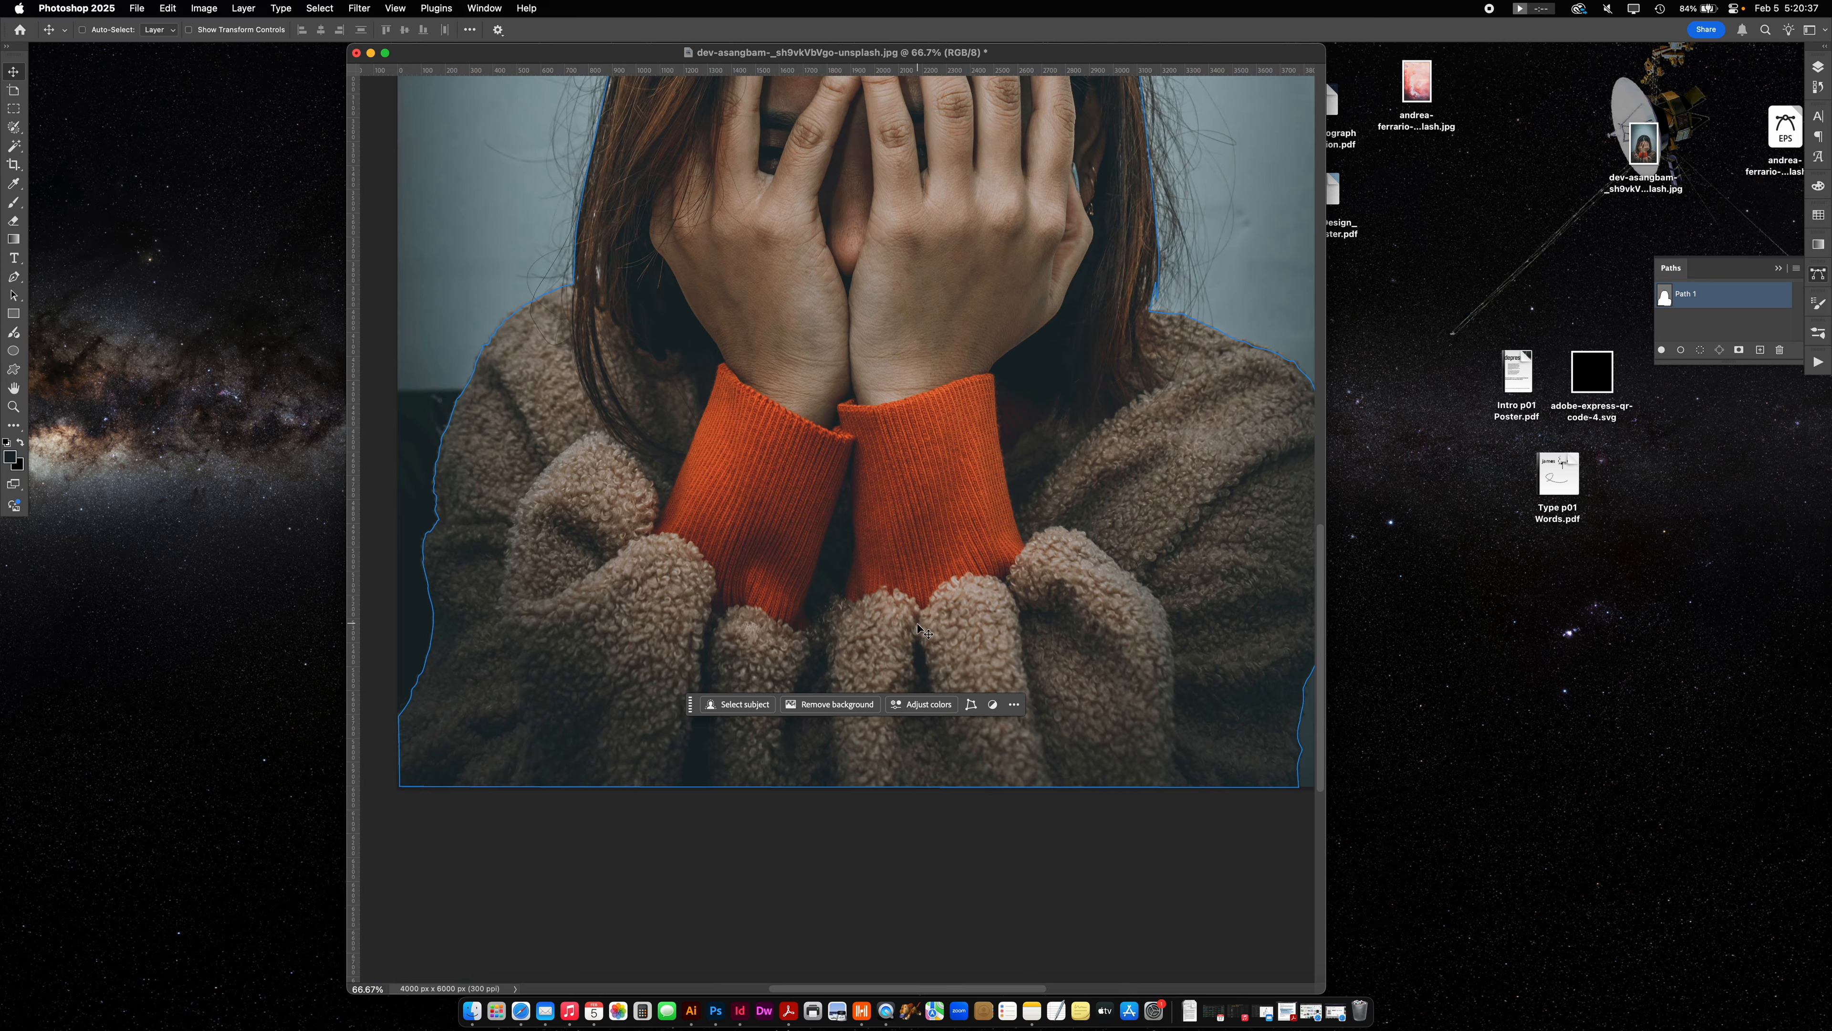
scroll(1257, 576, "right", 3)
scroll(1263, 583, "right", 1)
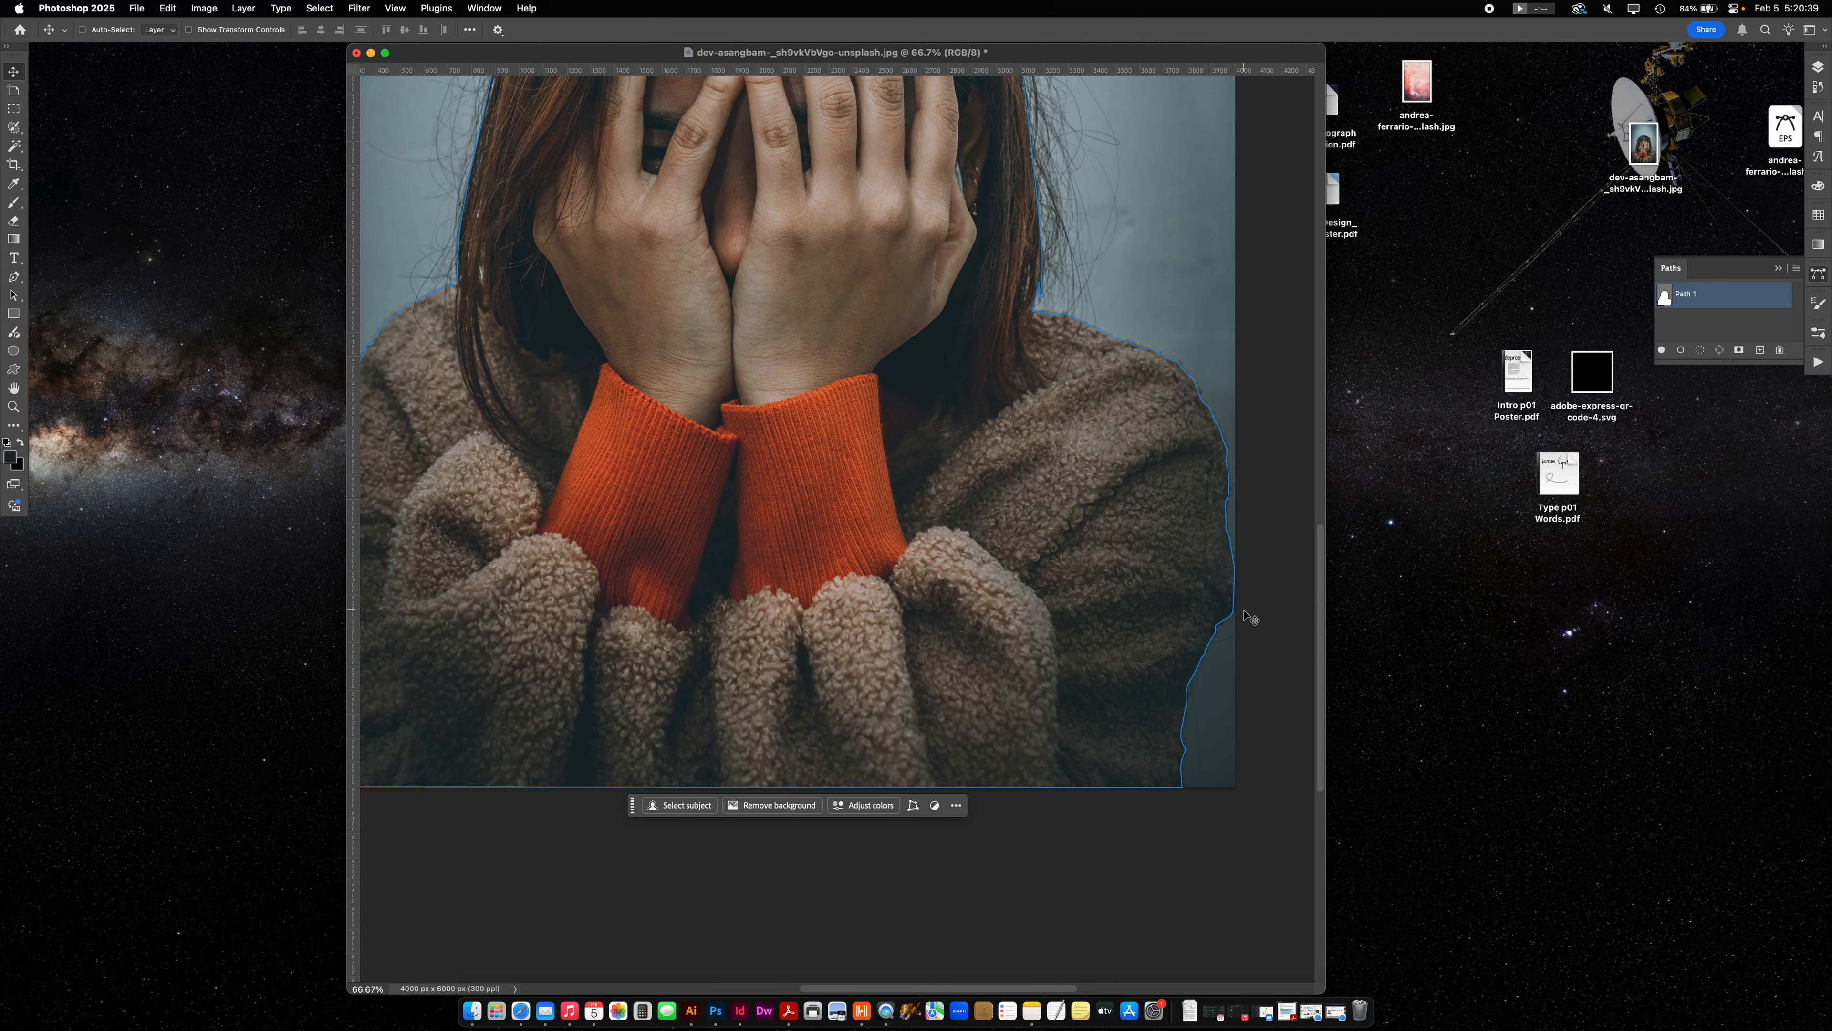
scroll(1083, 586, "left", 10)
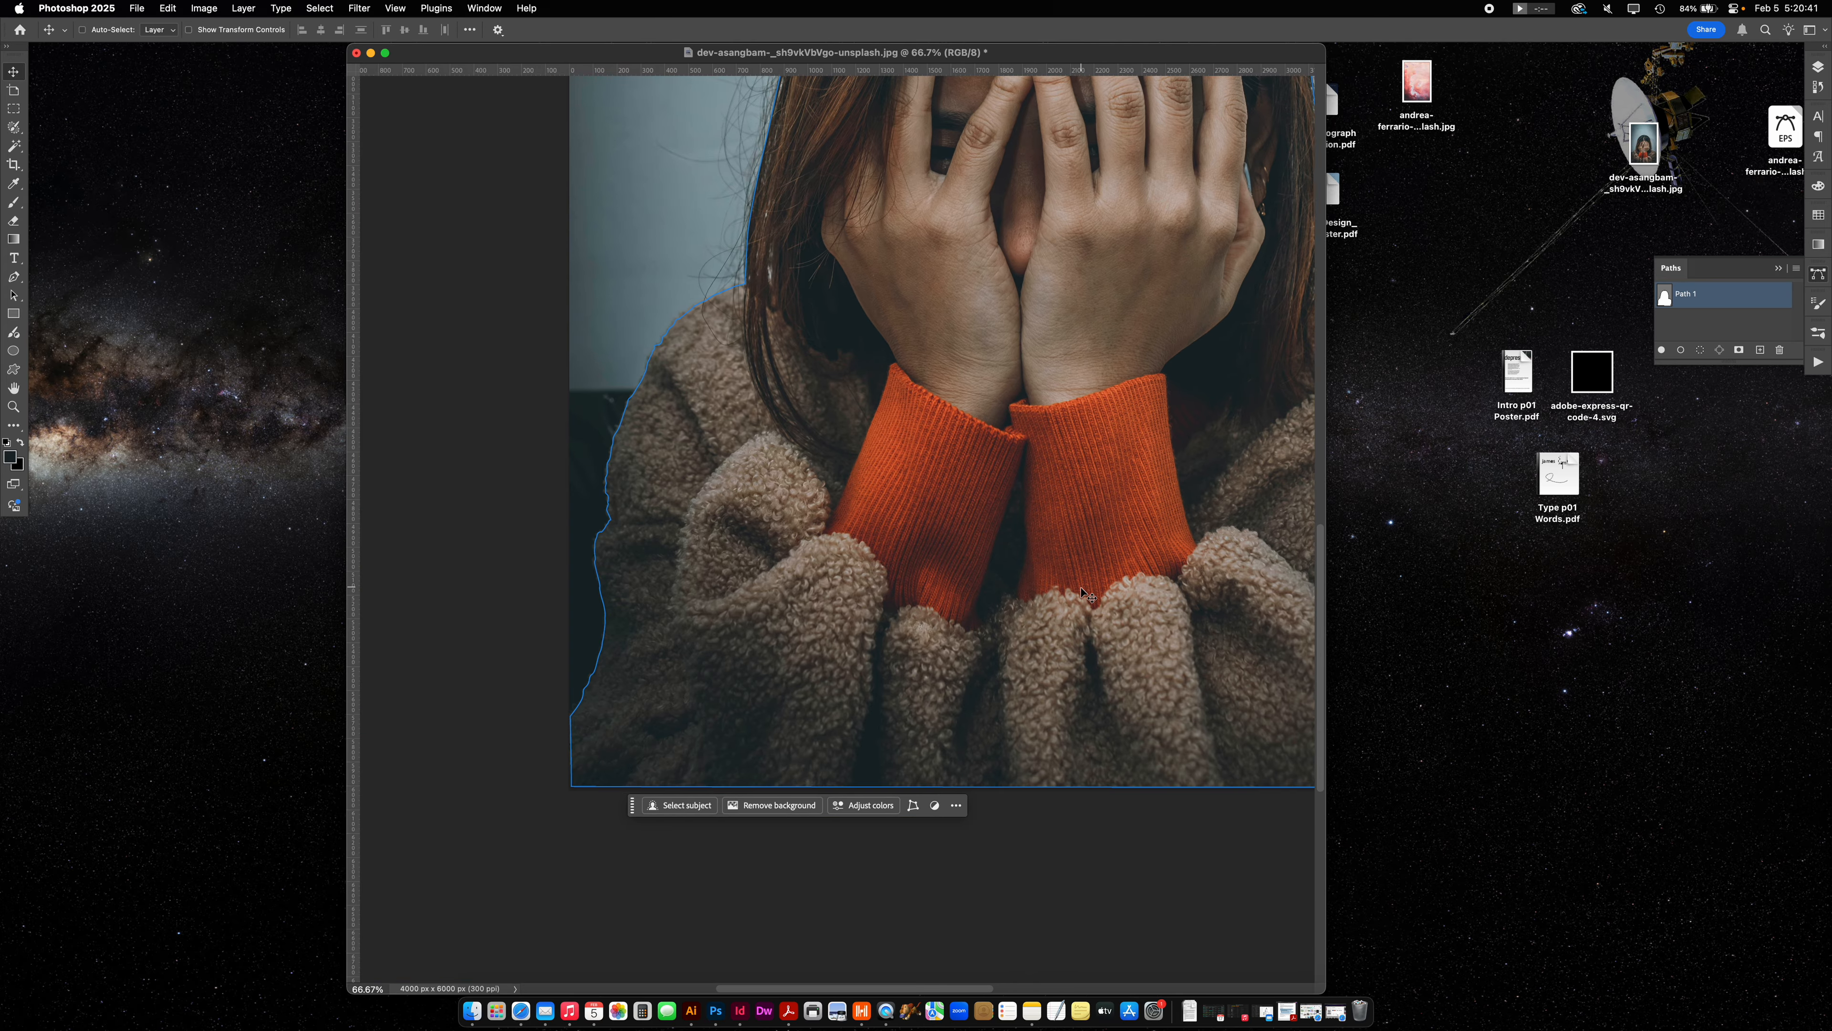
left_click(204, 8)
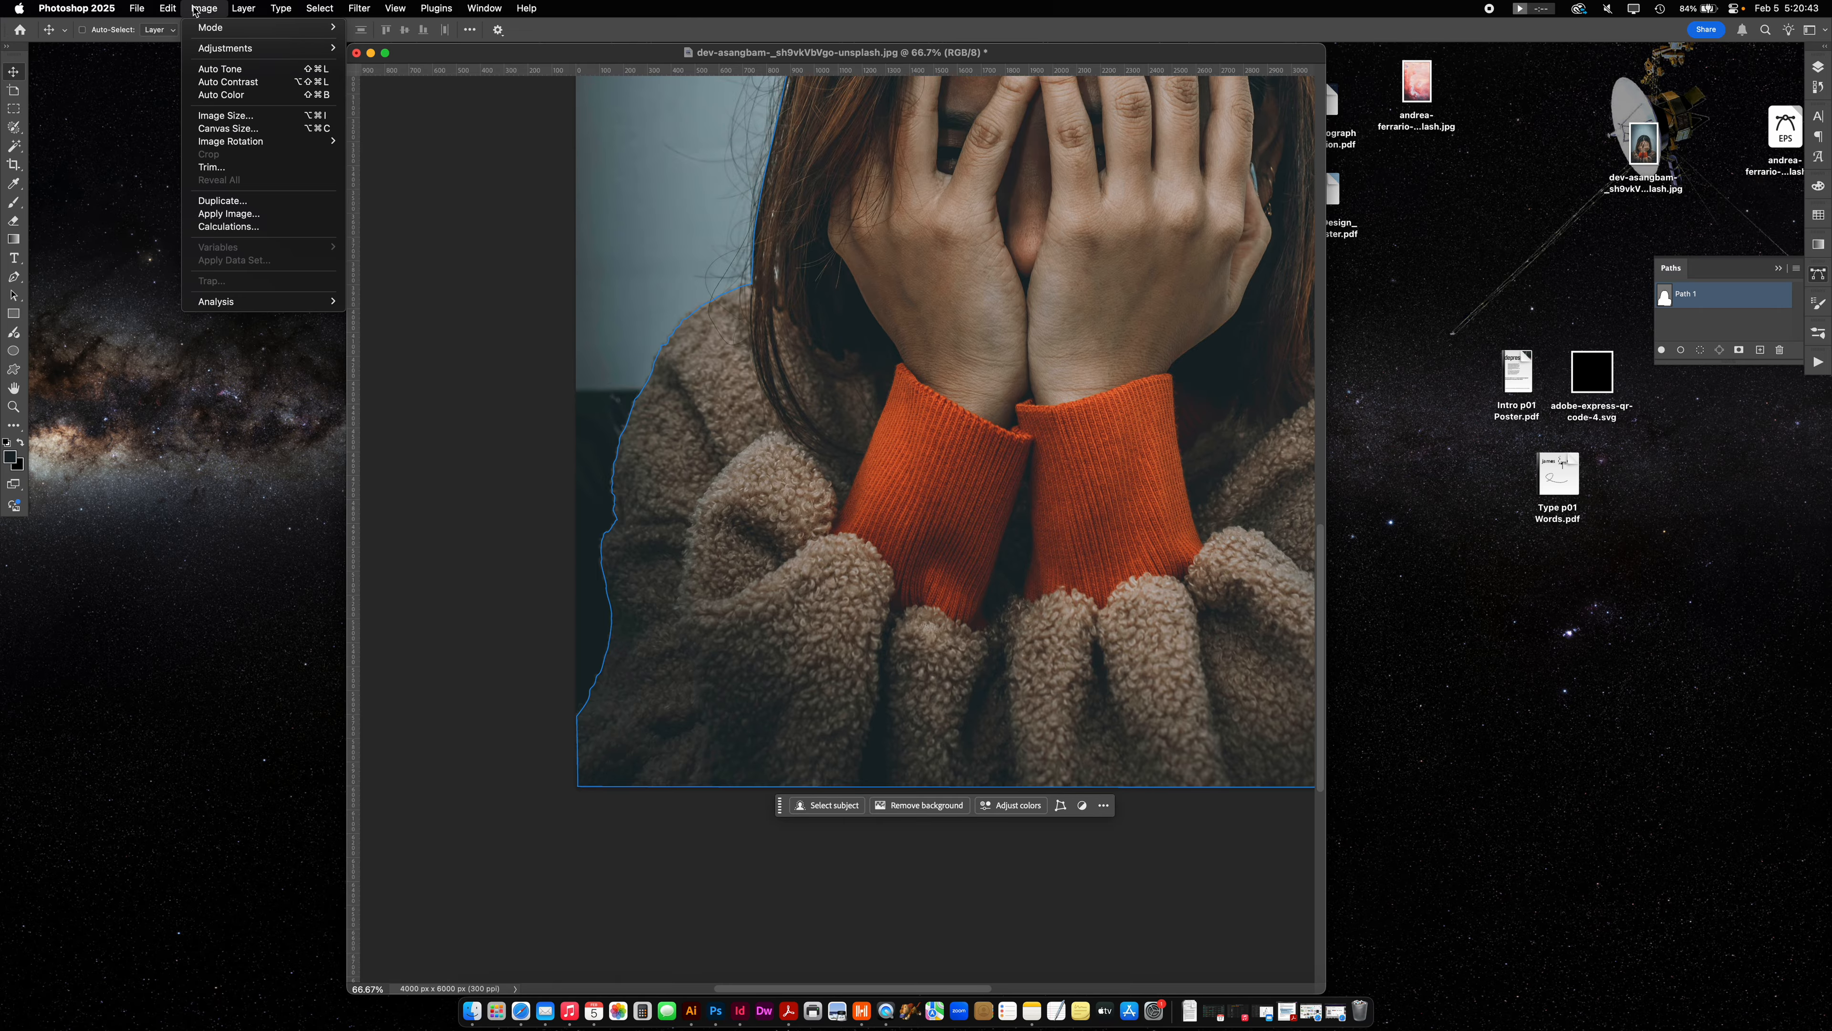
left_click(236, 135)
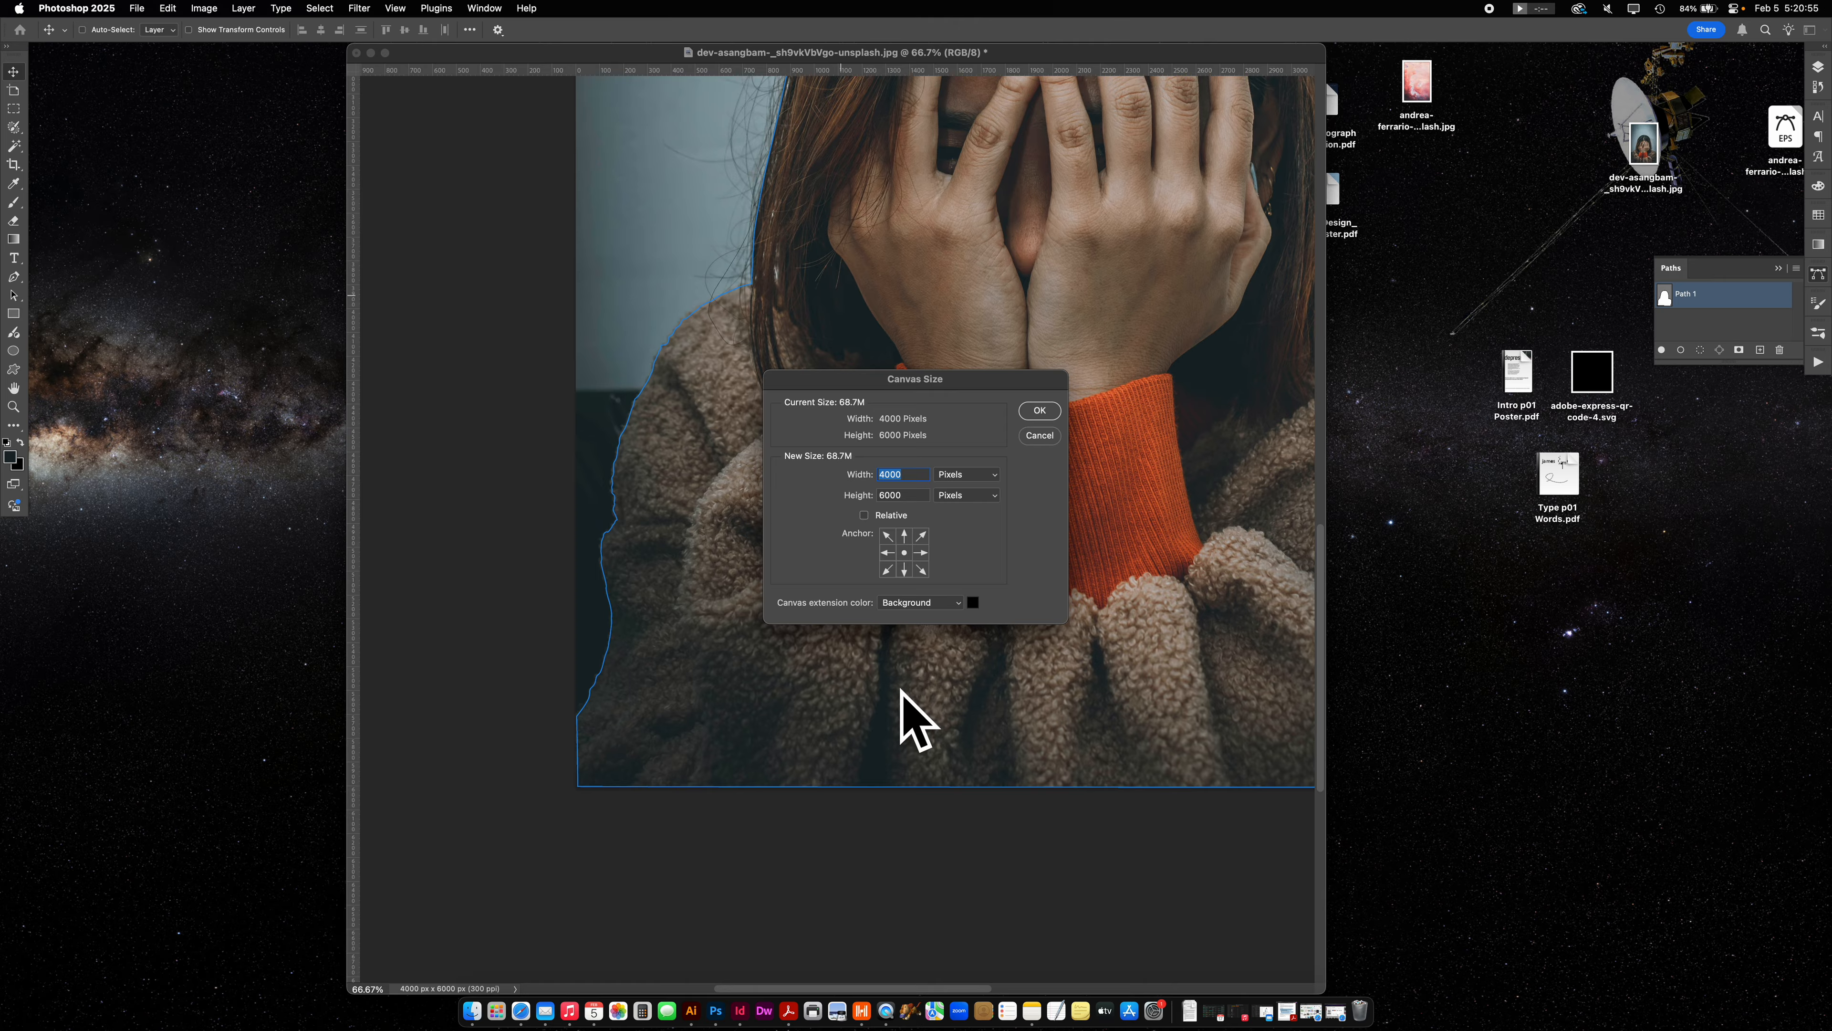
left_click(922, 554)
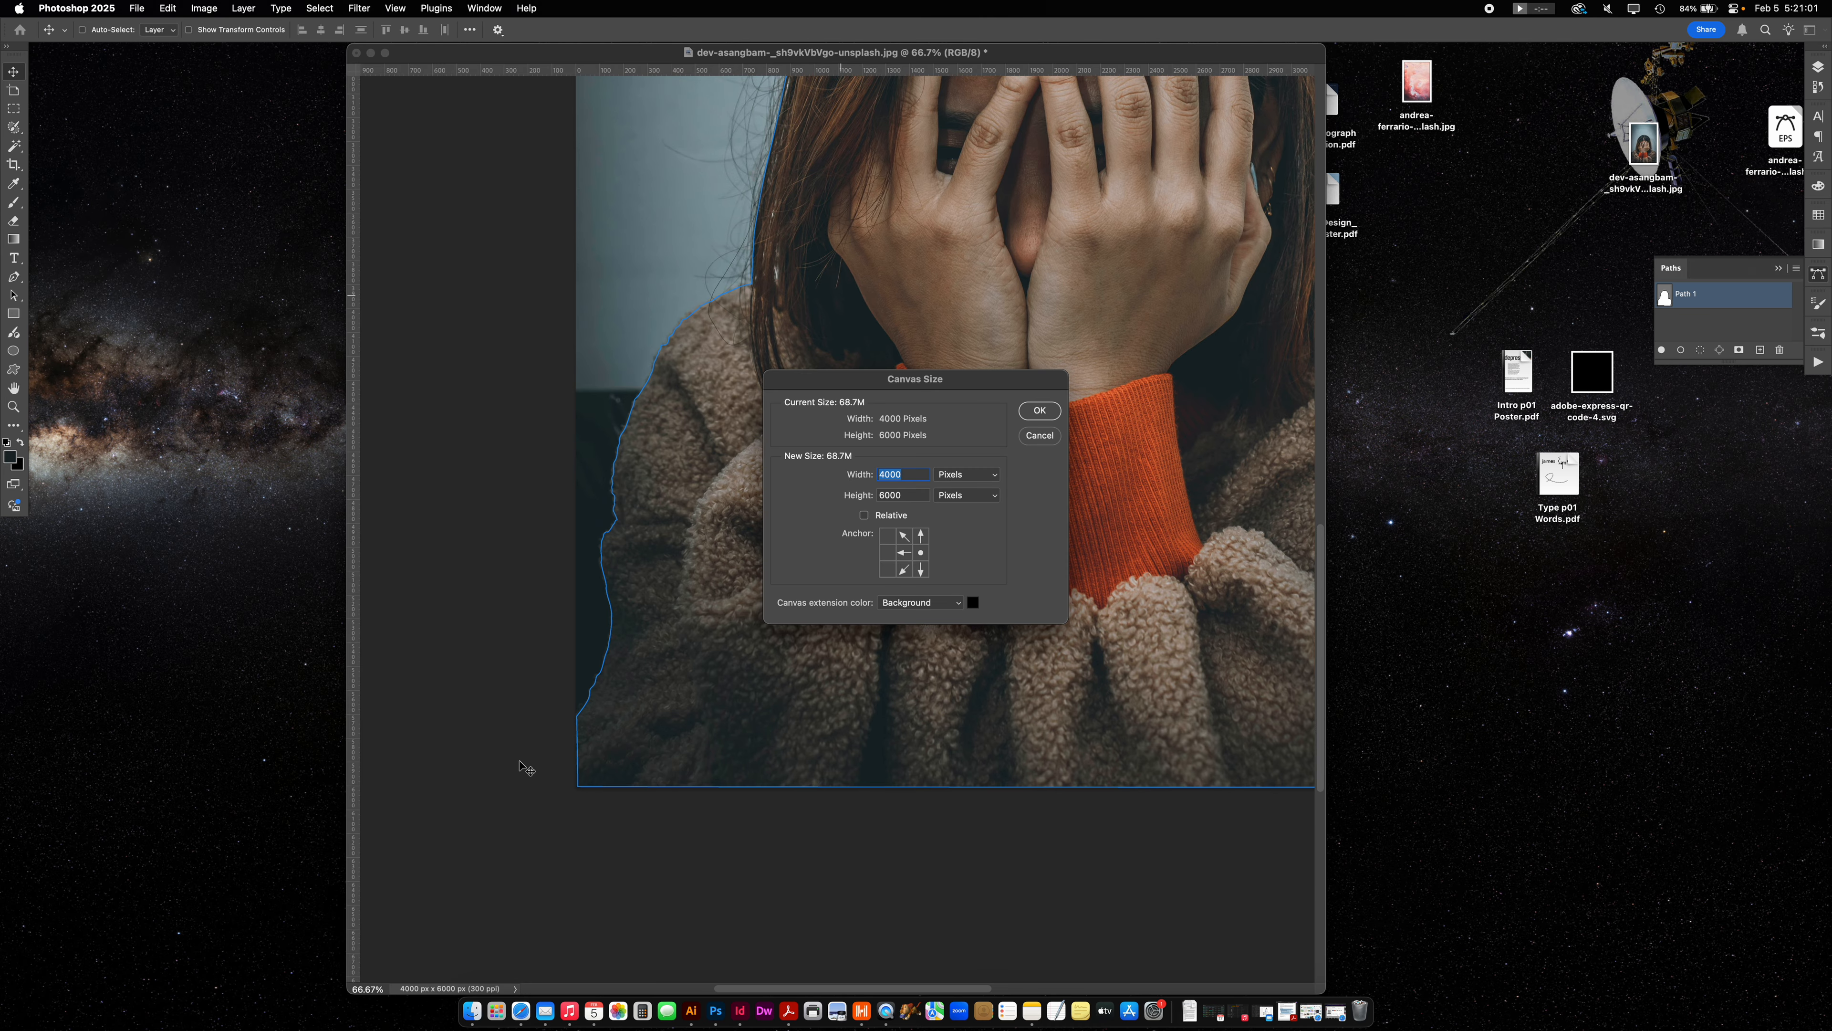
left_click(912, 474)
left_click(888, 475)
double_click(888, 475)
type("4200")
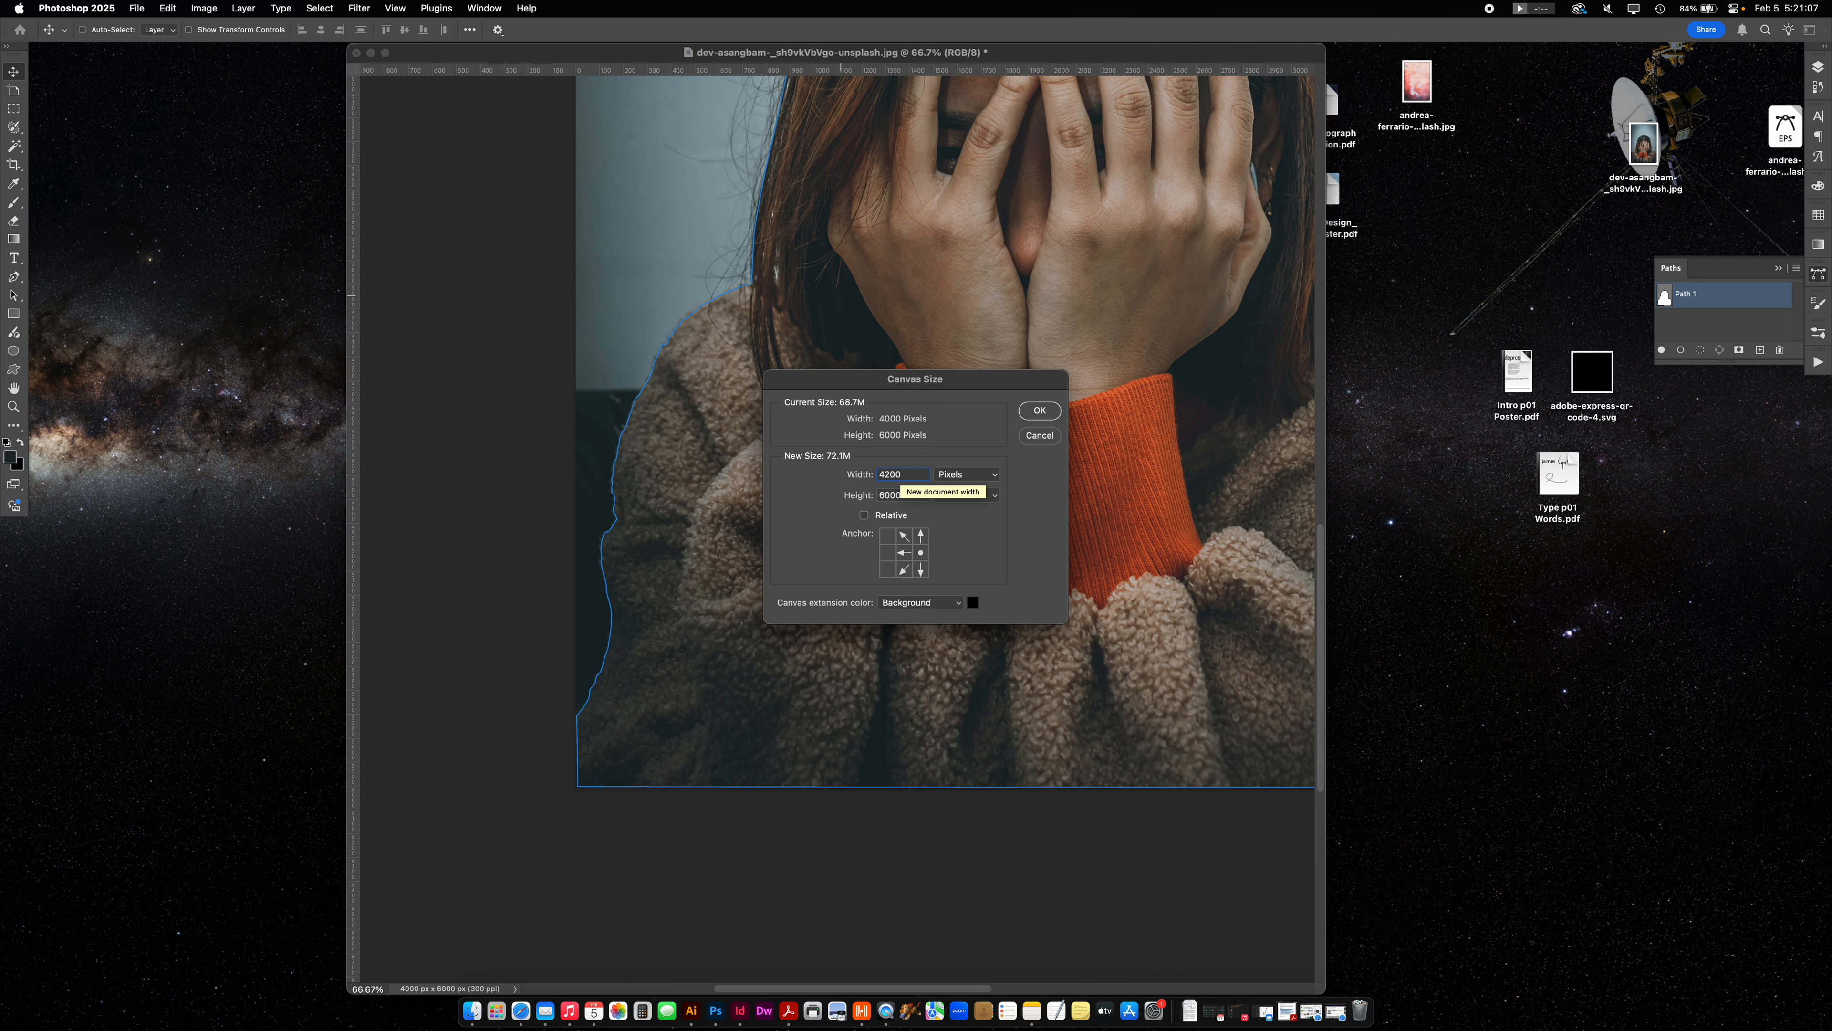
left_click(1039, 410)
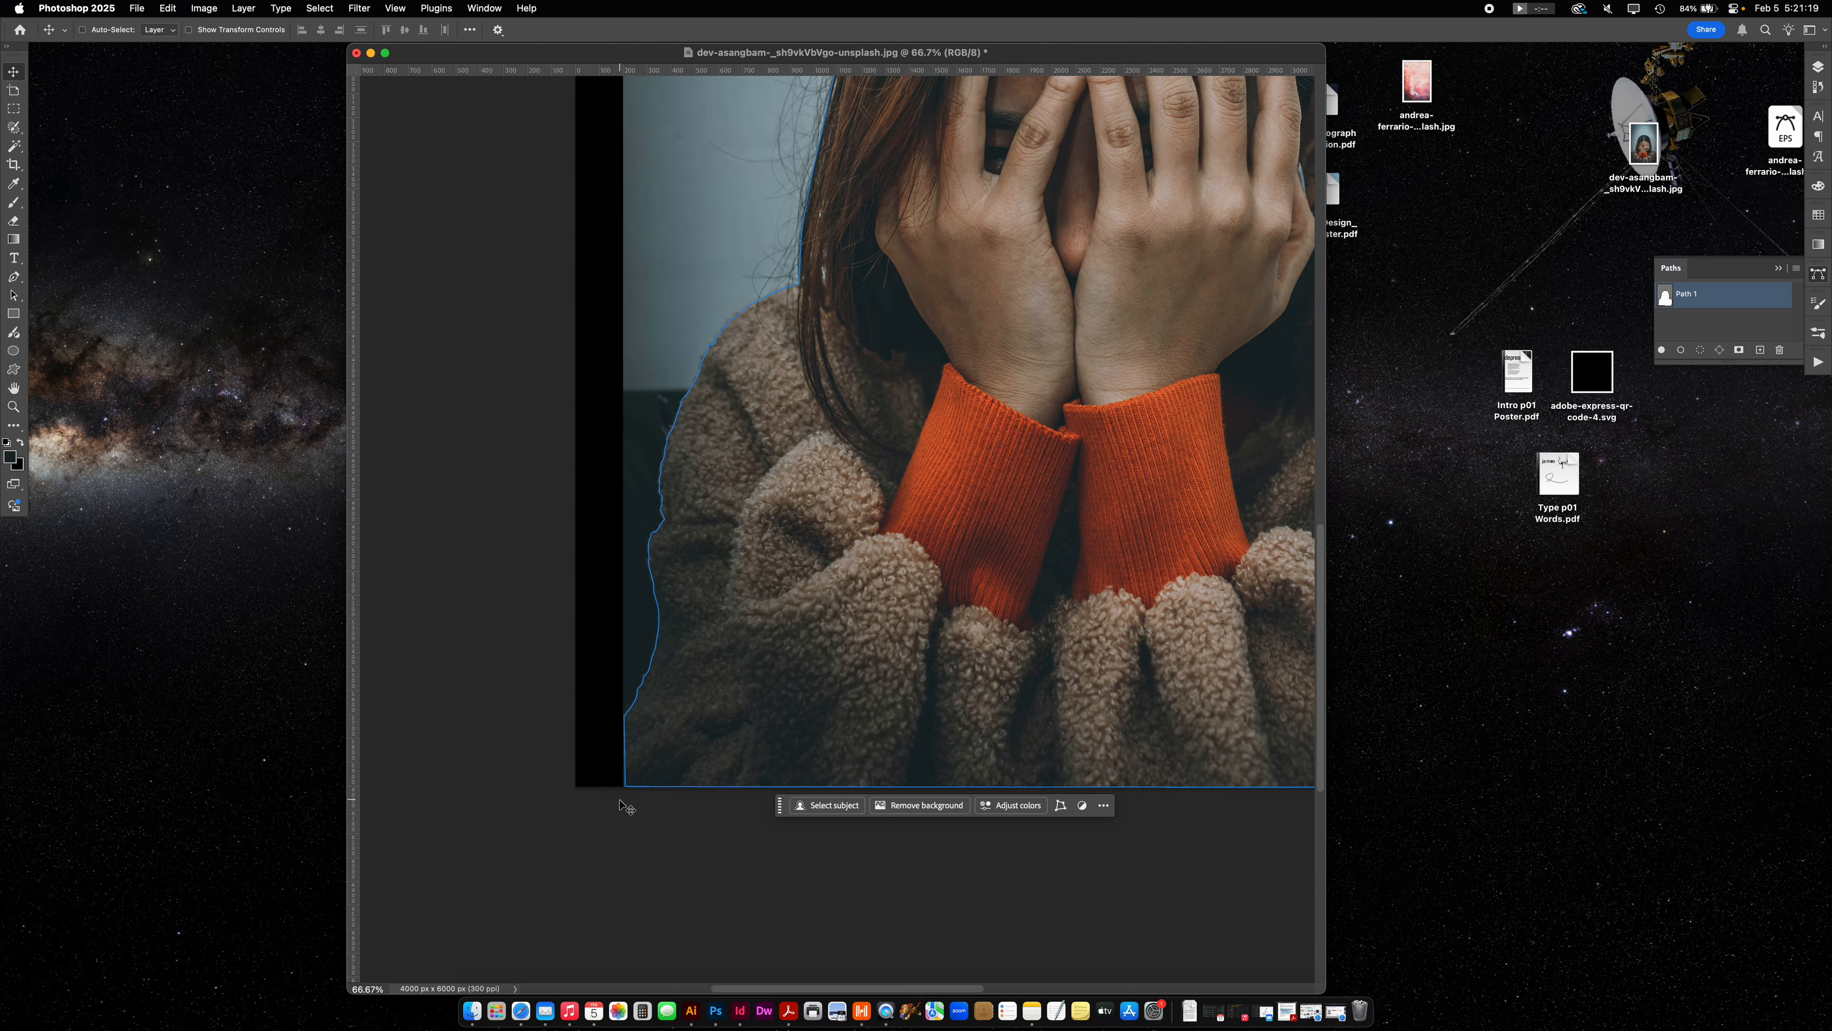
Extend the canvas on the image's right side by anchoring it to the middle left and setting the width to 4300 pixels.
scroll(961, 631, "right", 10)
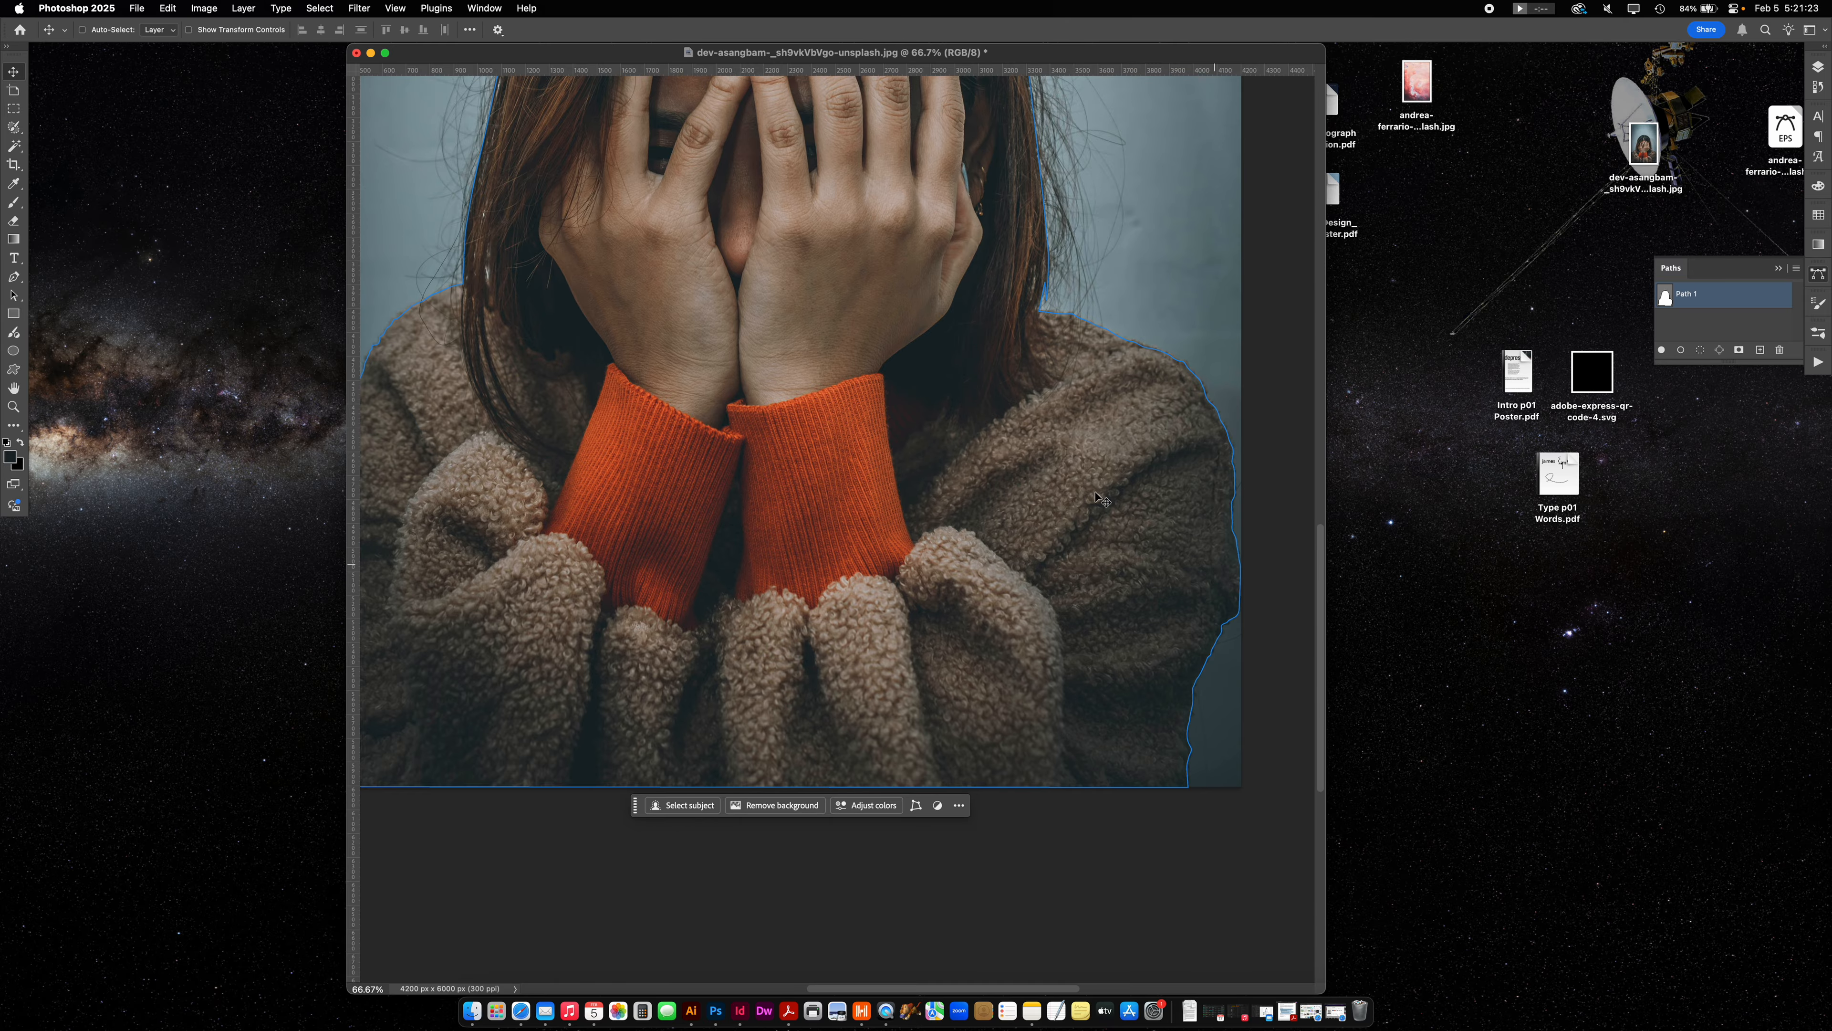
left_click(205, 8)
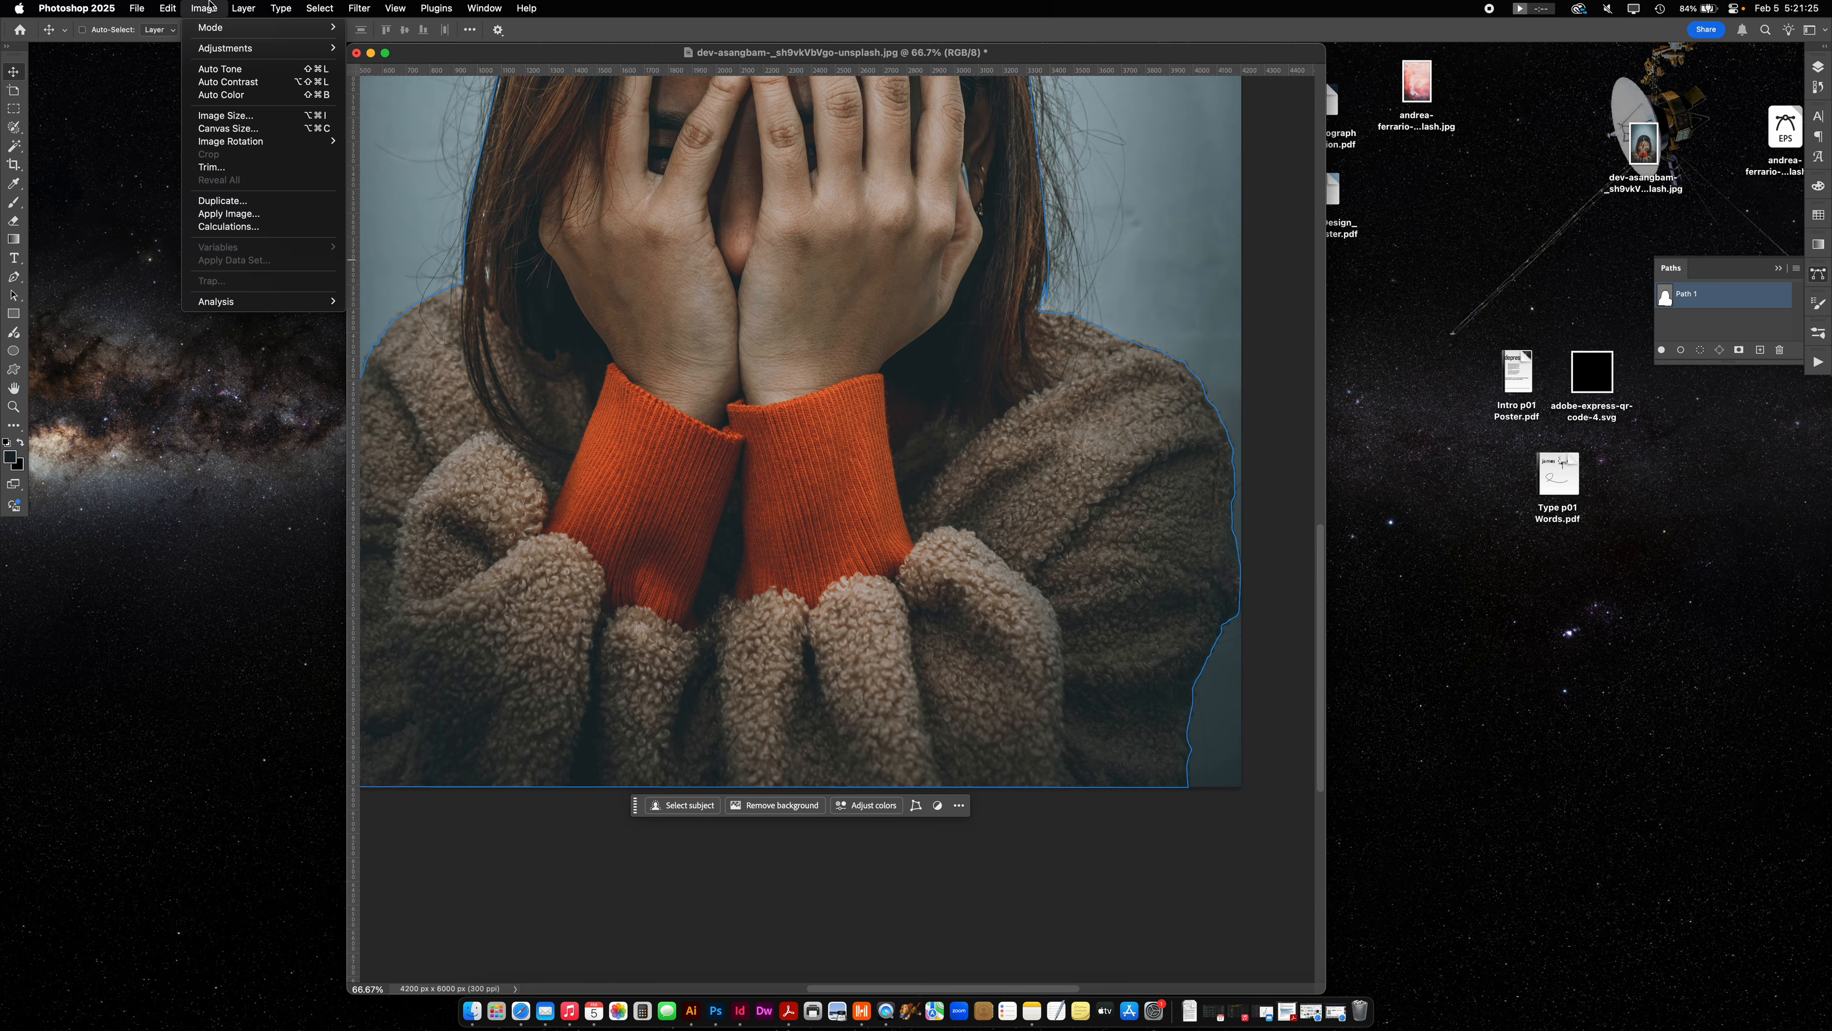
left_click(222, 128)
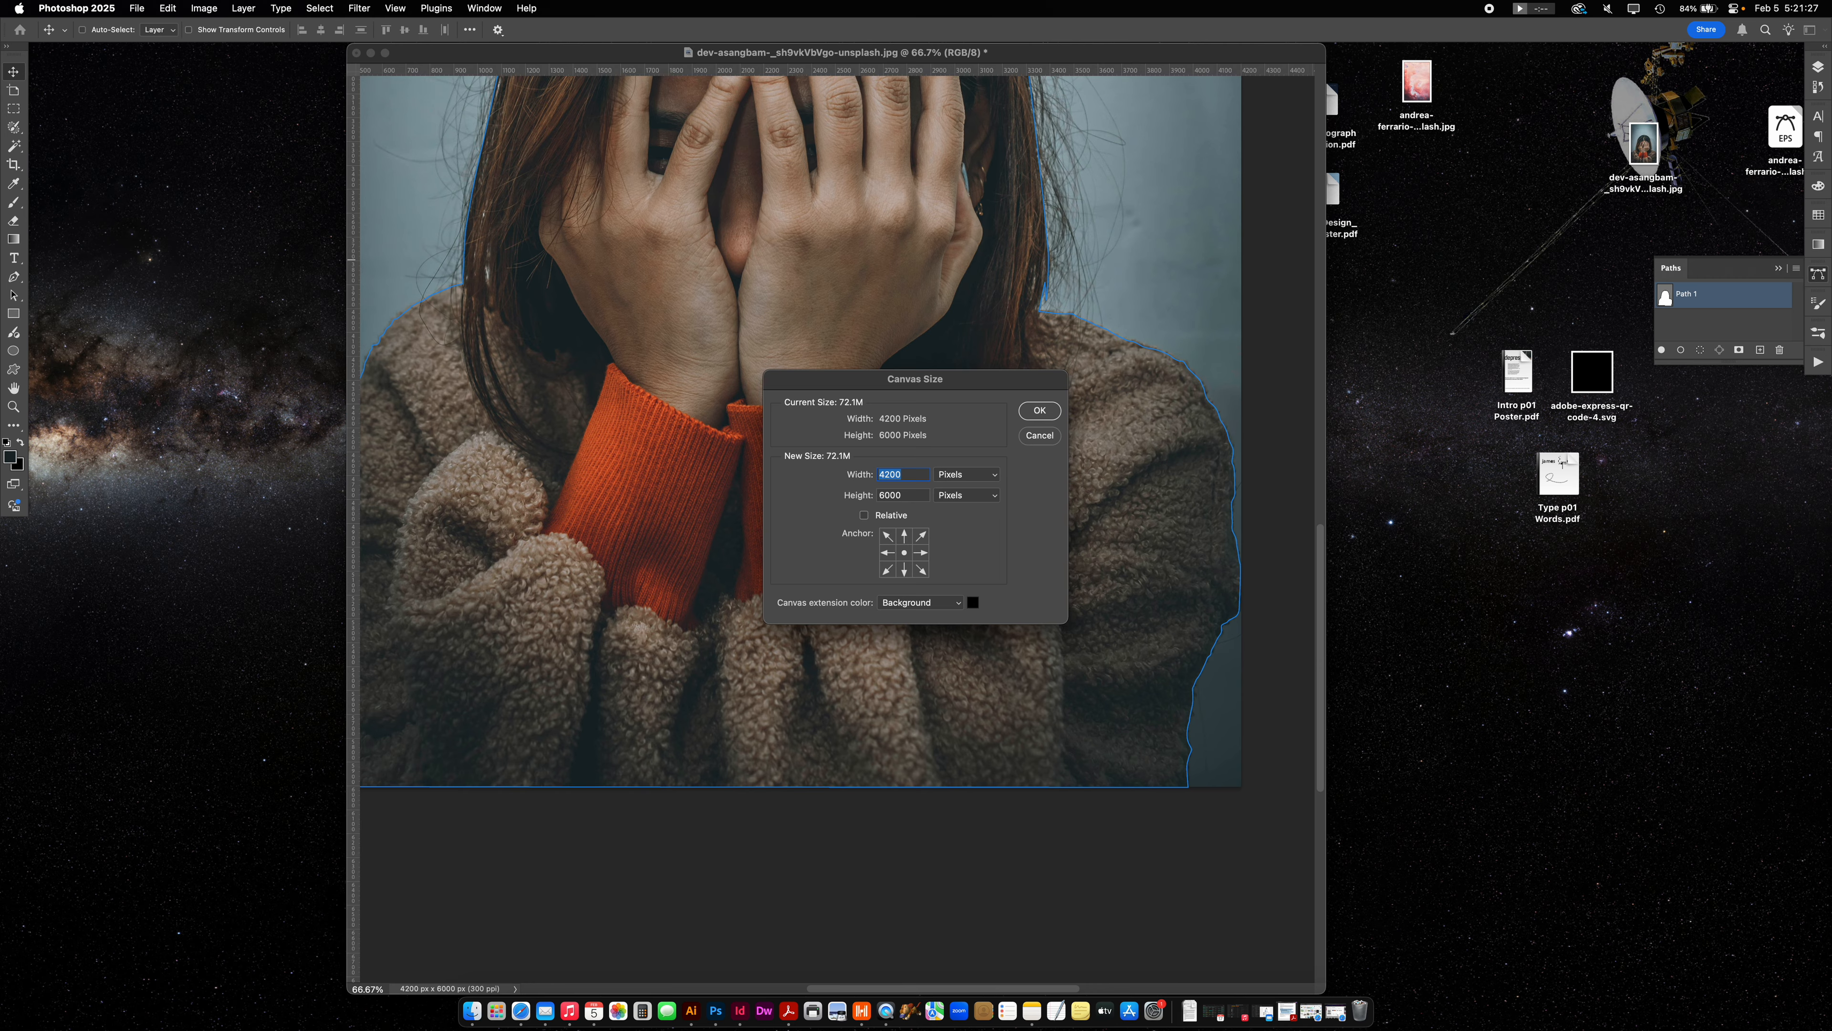
left_click(888, 553)
left_click(894, 474)
left_click_drag(884, 476, 892, 475)
type("3")
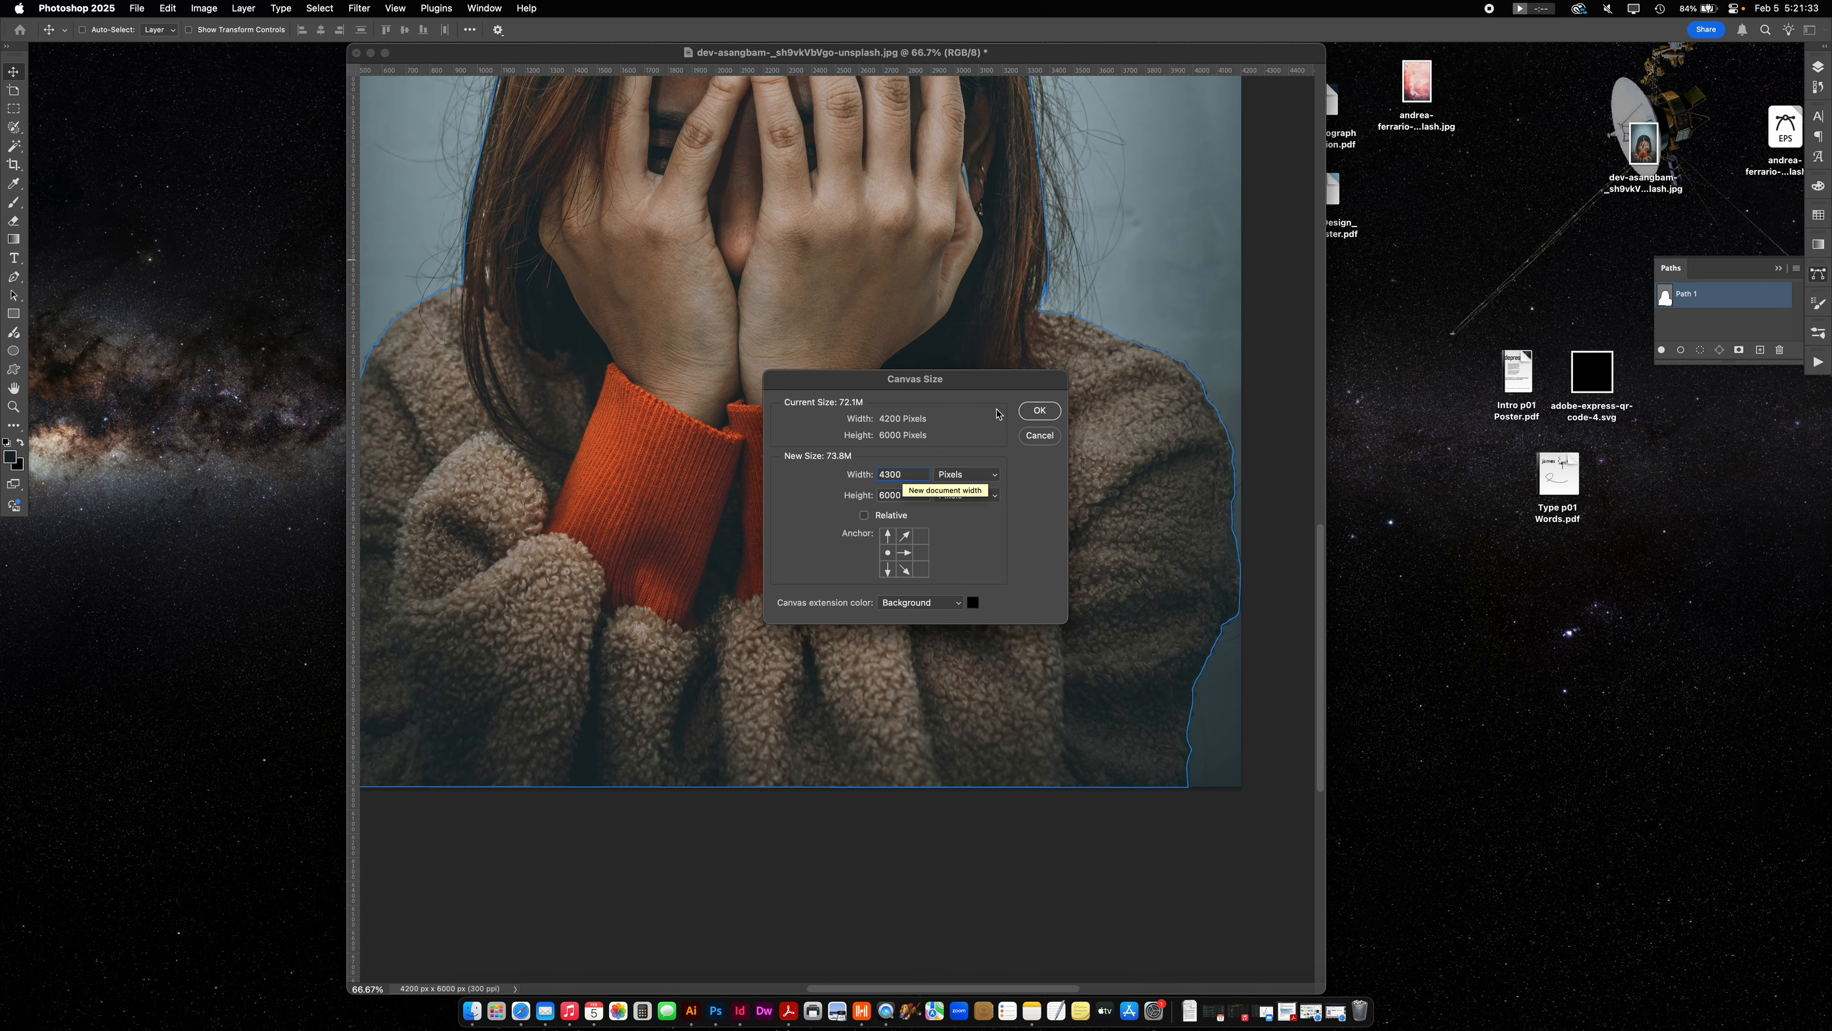
left_click(1039, 411)
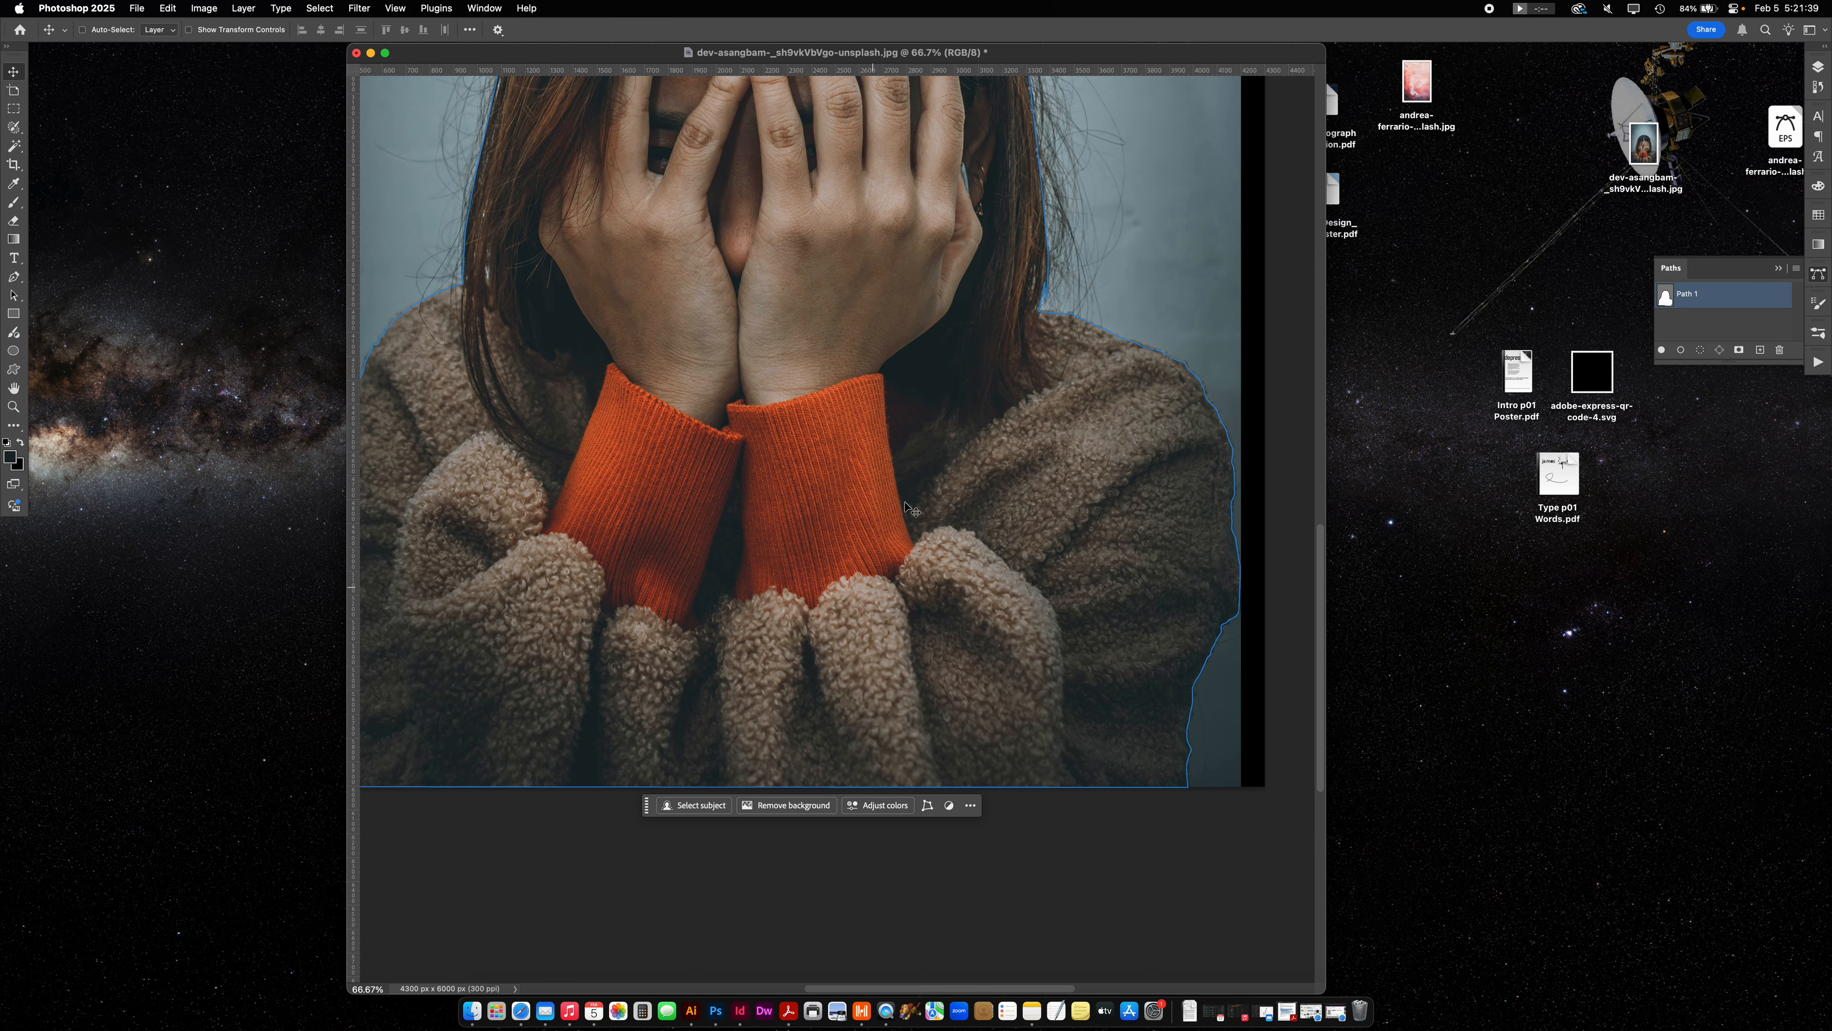
Hide Path 1 and activate the Clone Stamp tool for retouching the coat at the image's right edge.
left_click(1708, 326)
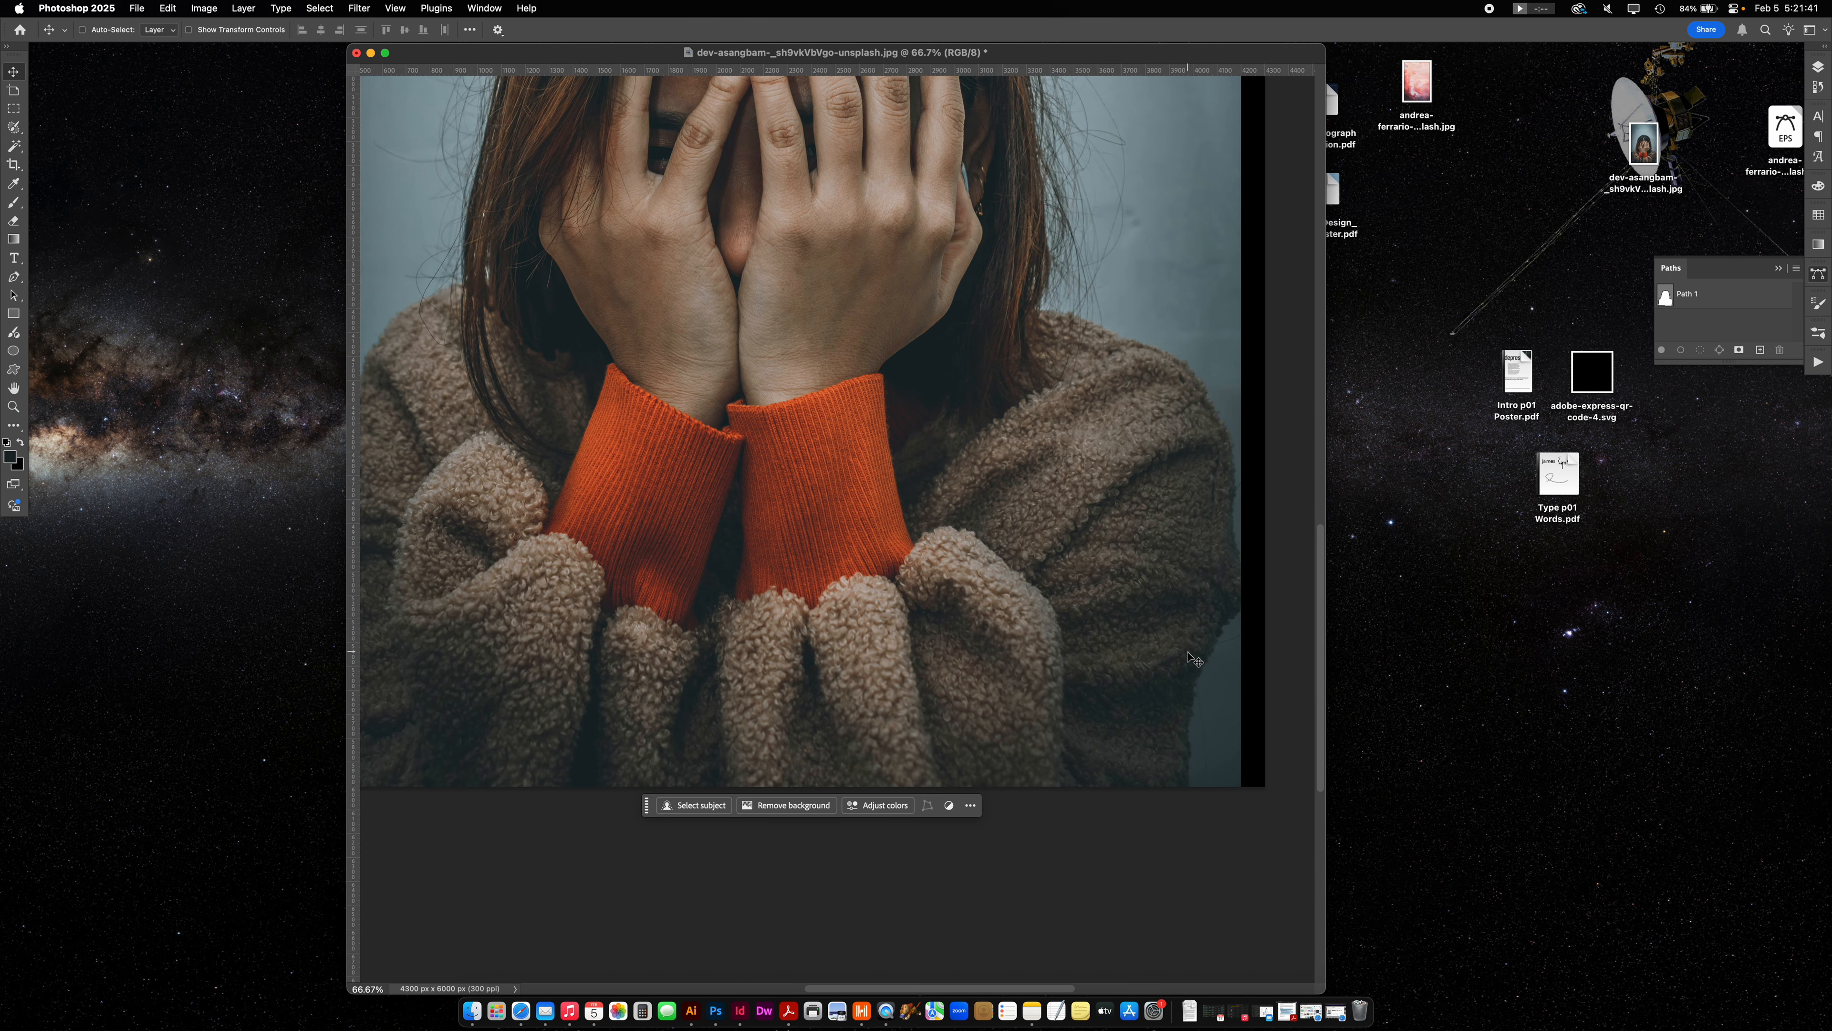
key("super+plus")
key("super+plus")
scroll(1183, 656, "down", 10)
scroll(1183, 656, "right", 7)
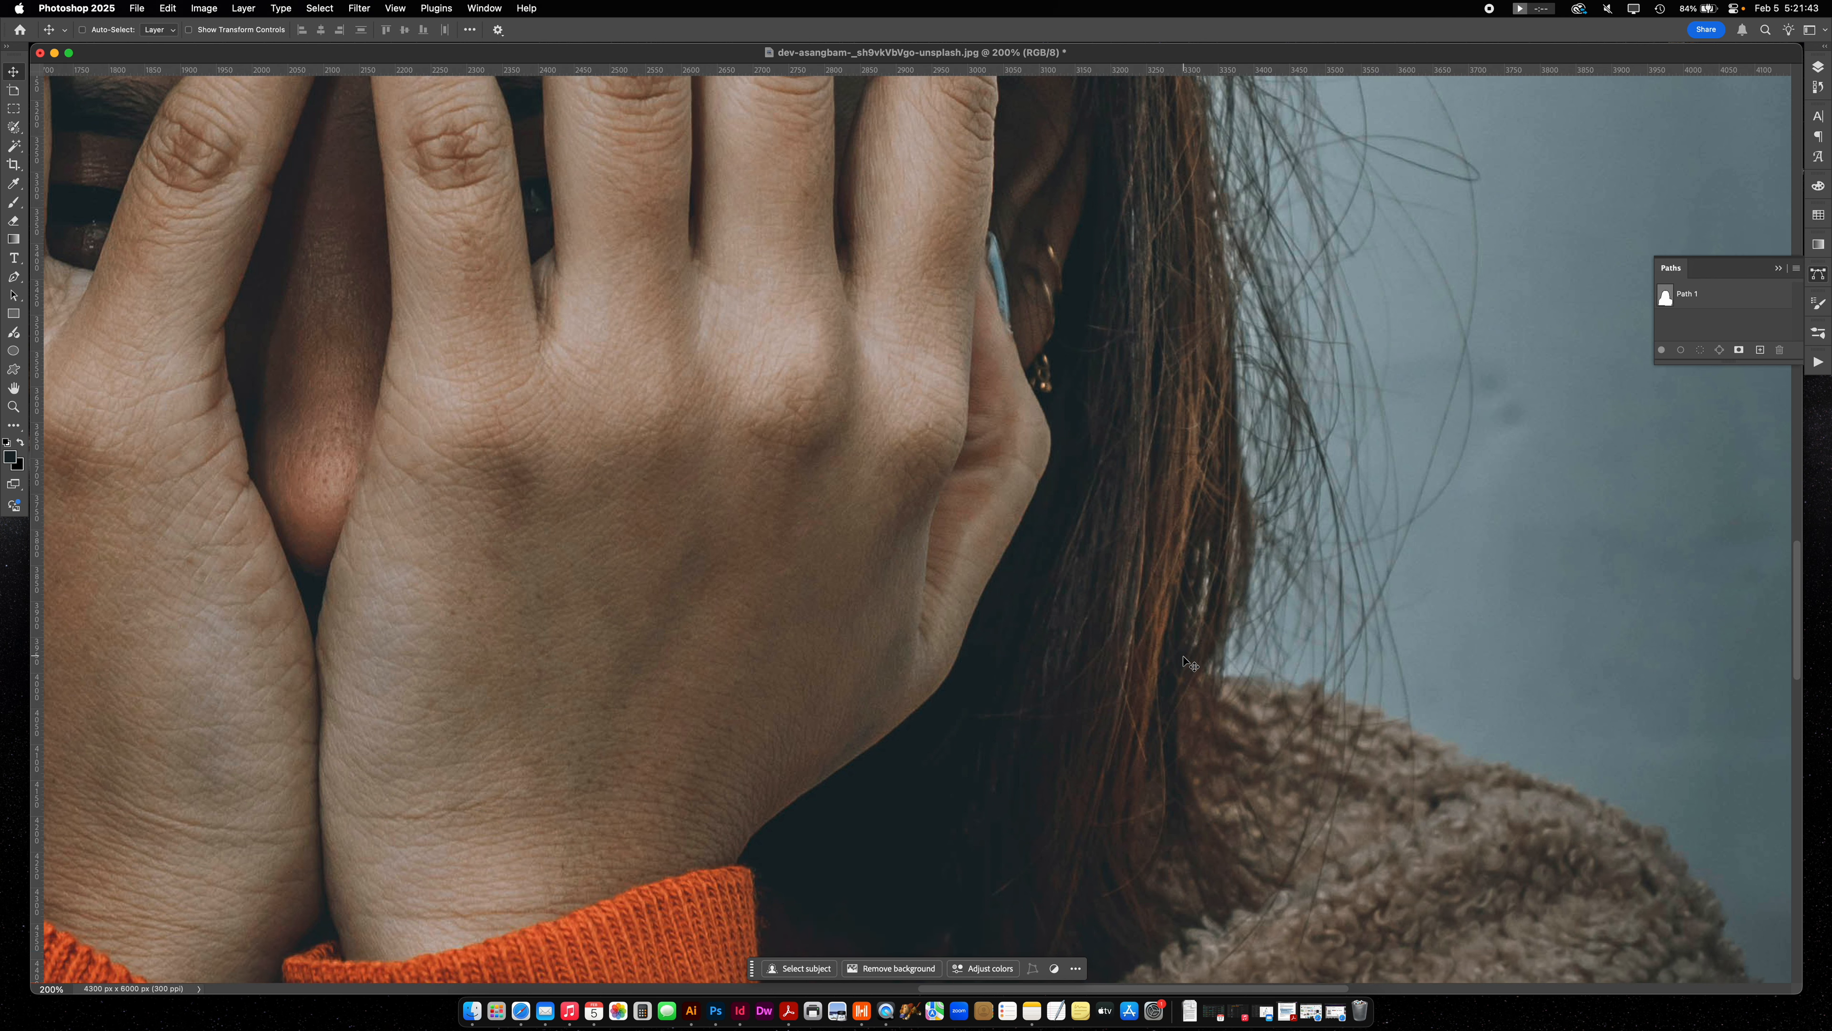
scroll(1183, 656, "down", 5)
scroll(1183, 656, "right", 7)
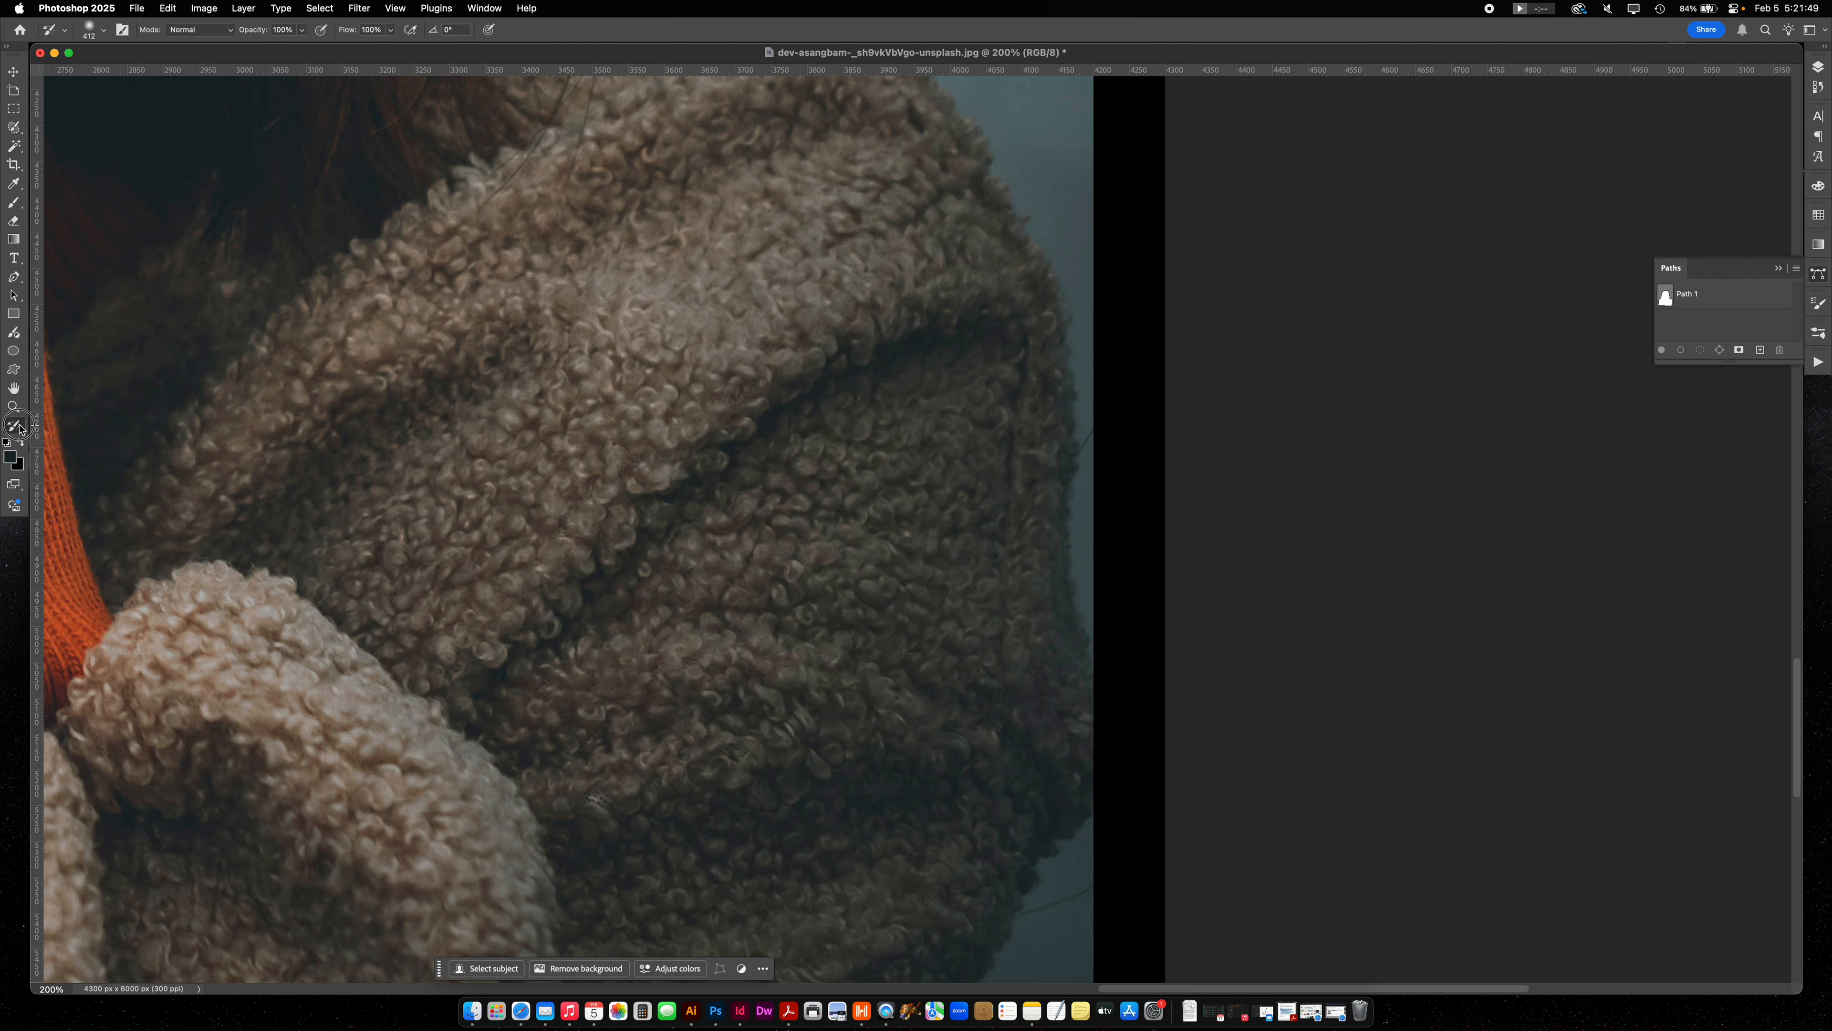
left_click(20, 429)
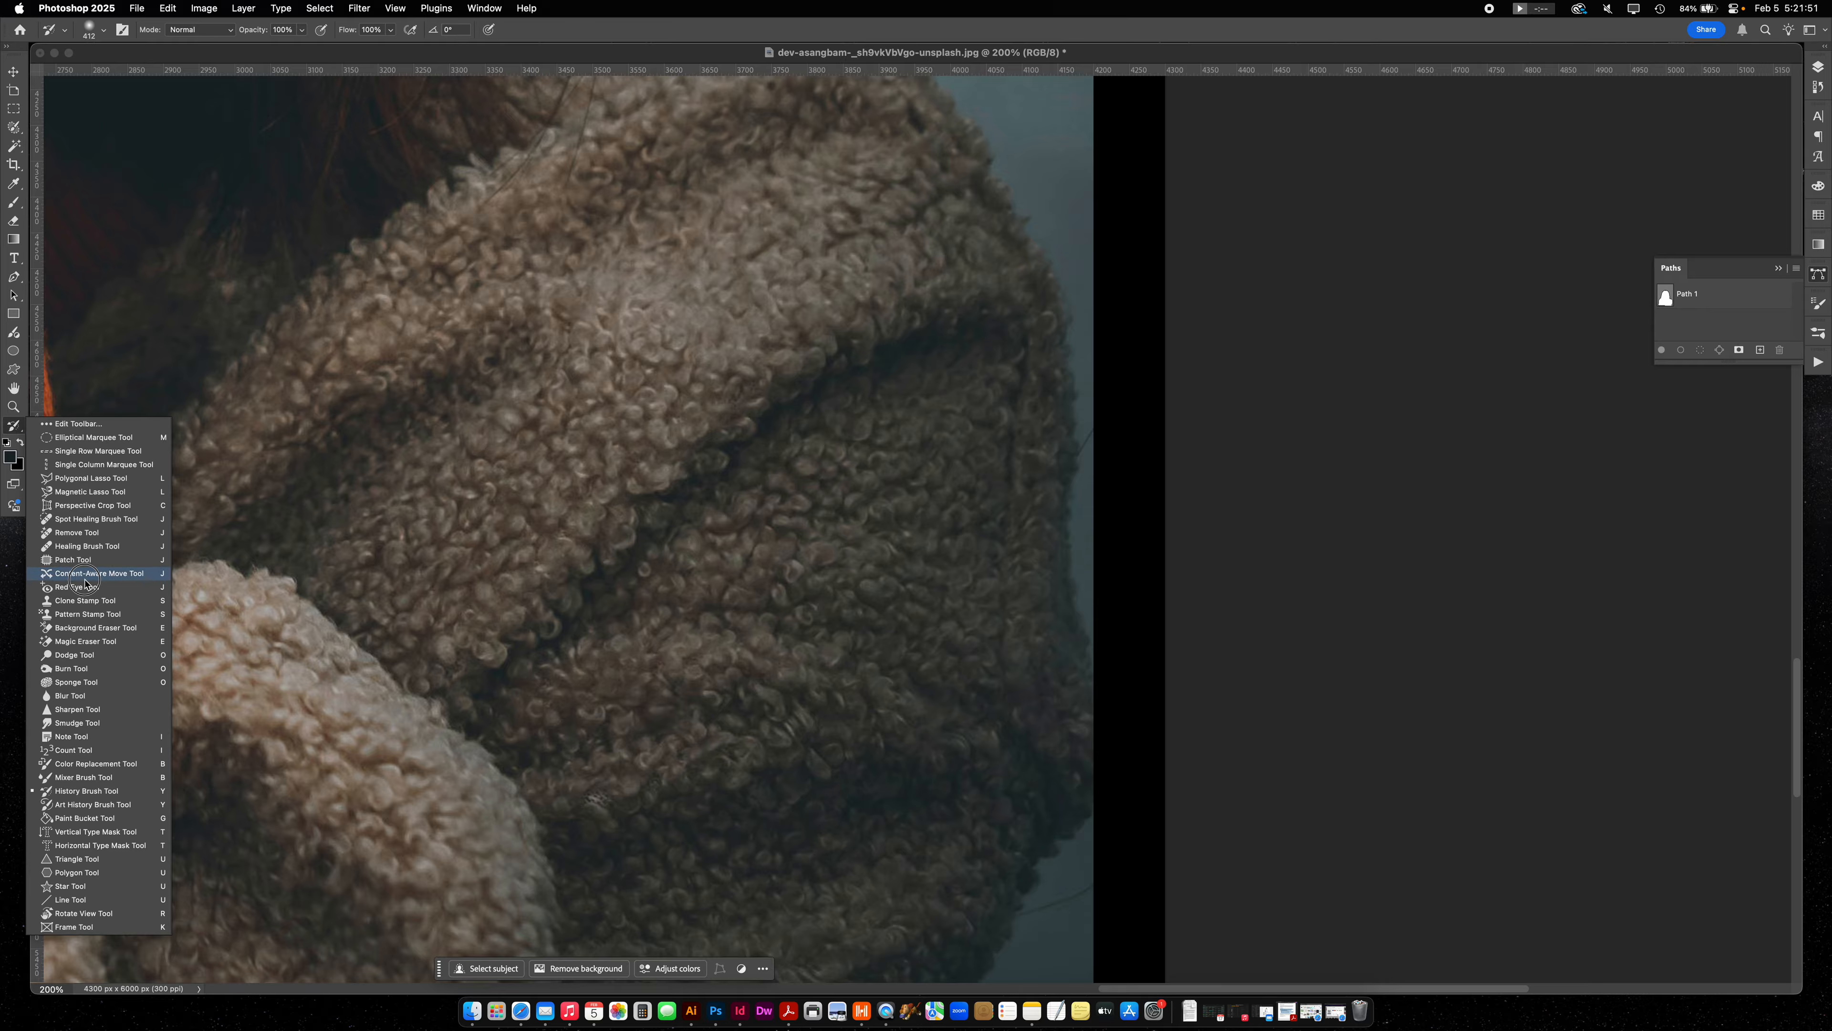
left_click(125, 600)
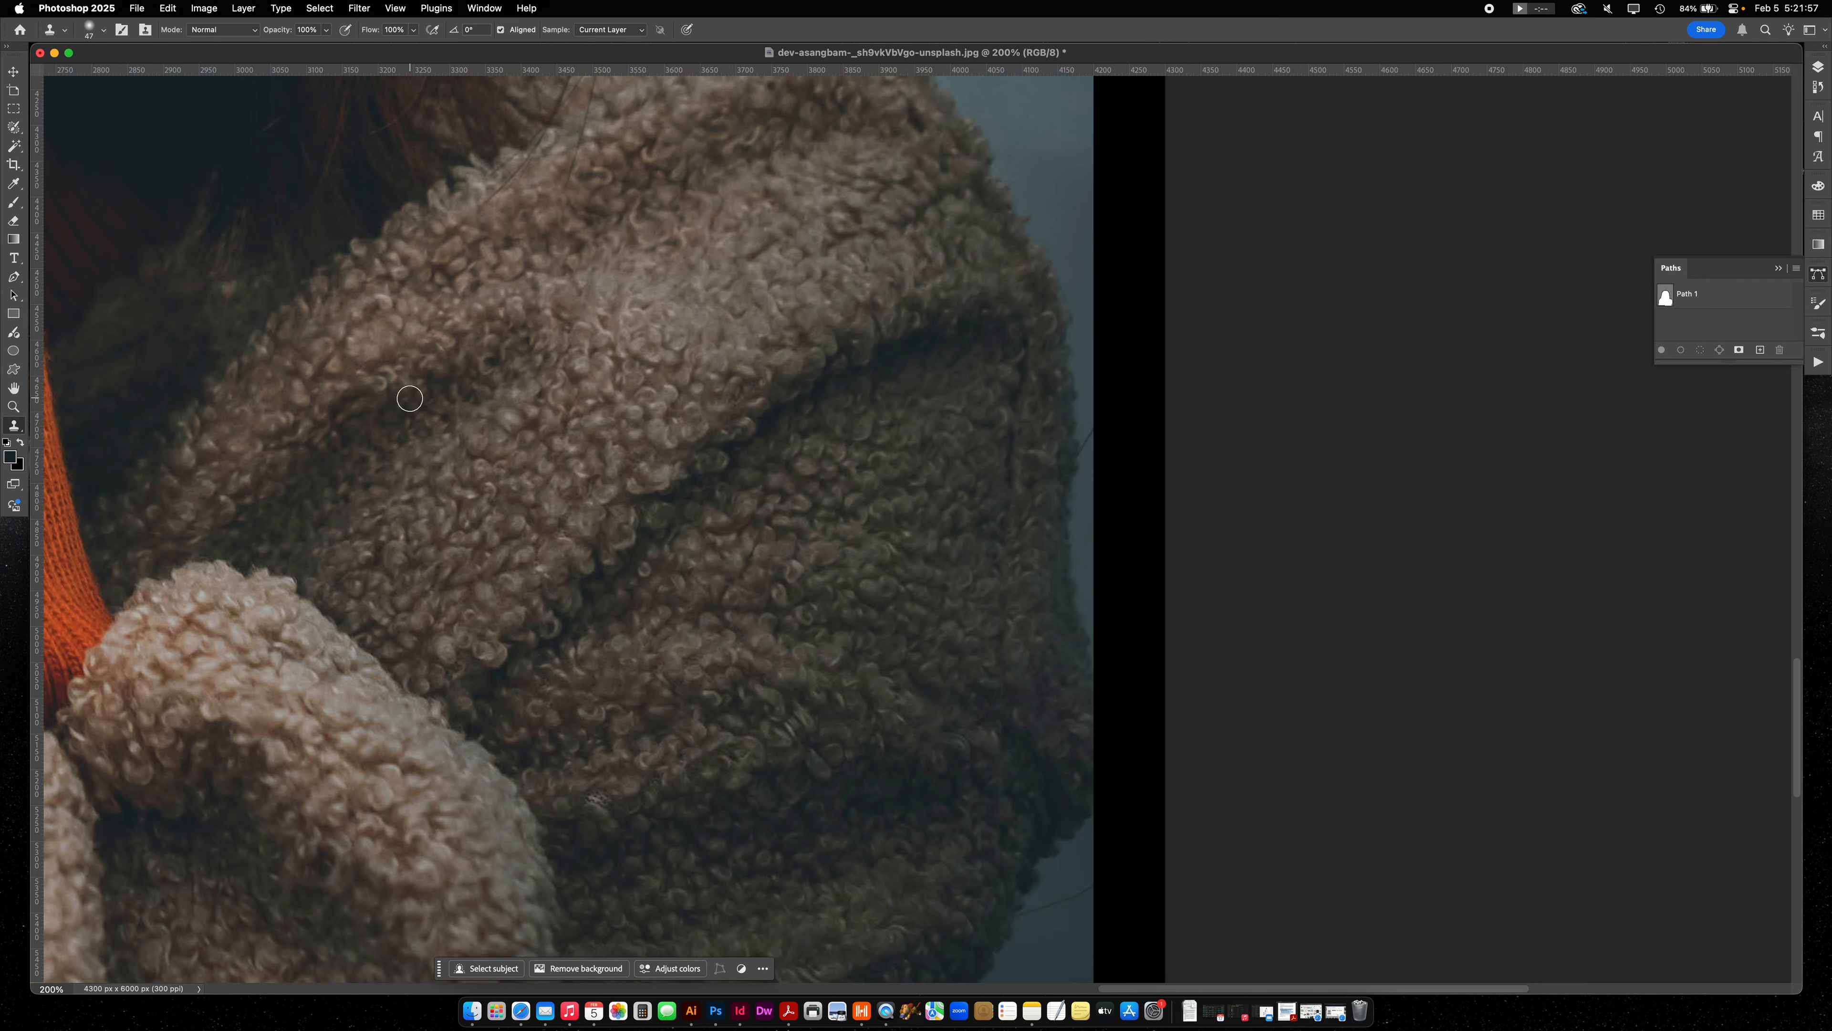
Try cloning the orange cuff onto the dark area beside the hair, and undo the strokes.
scroll(432, 488, "left", 15)
scroll(432, 488, "up", 8)
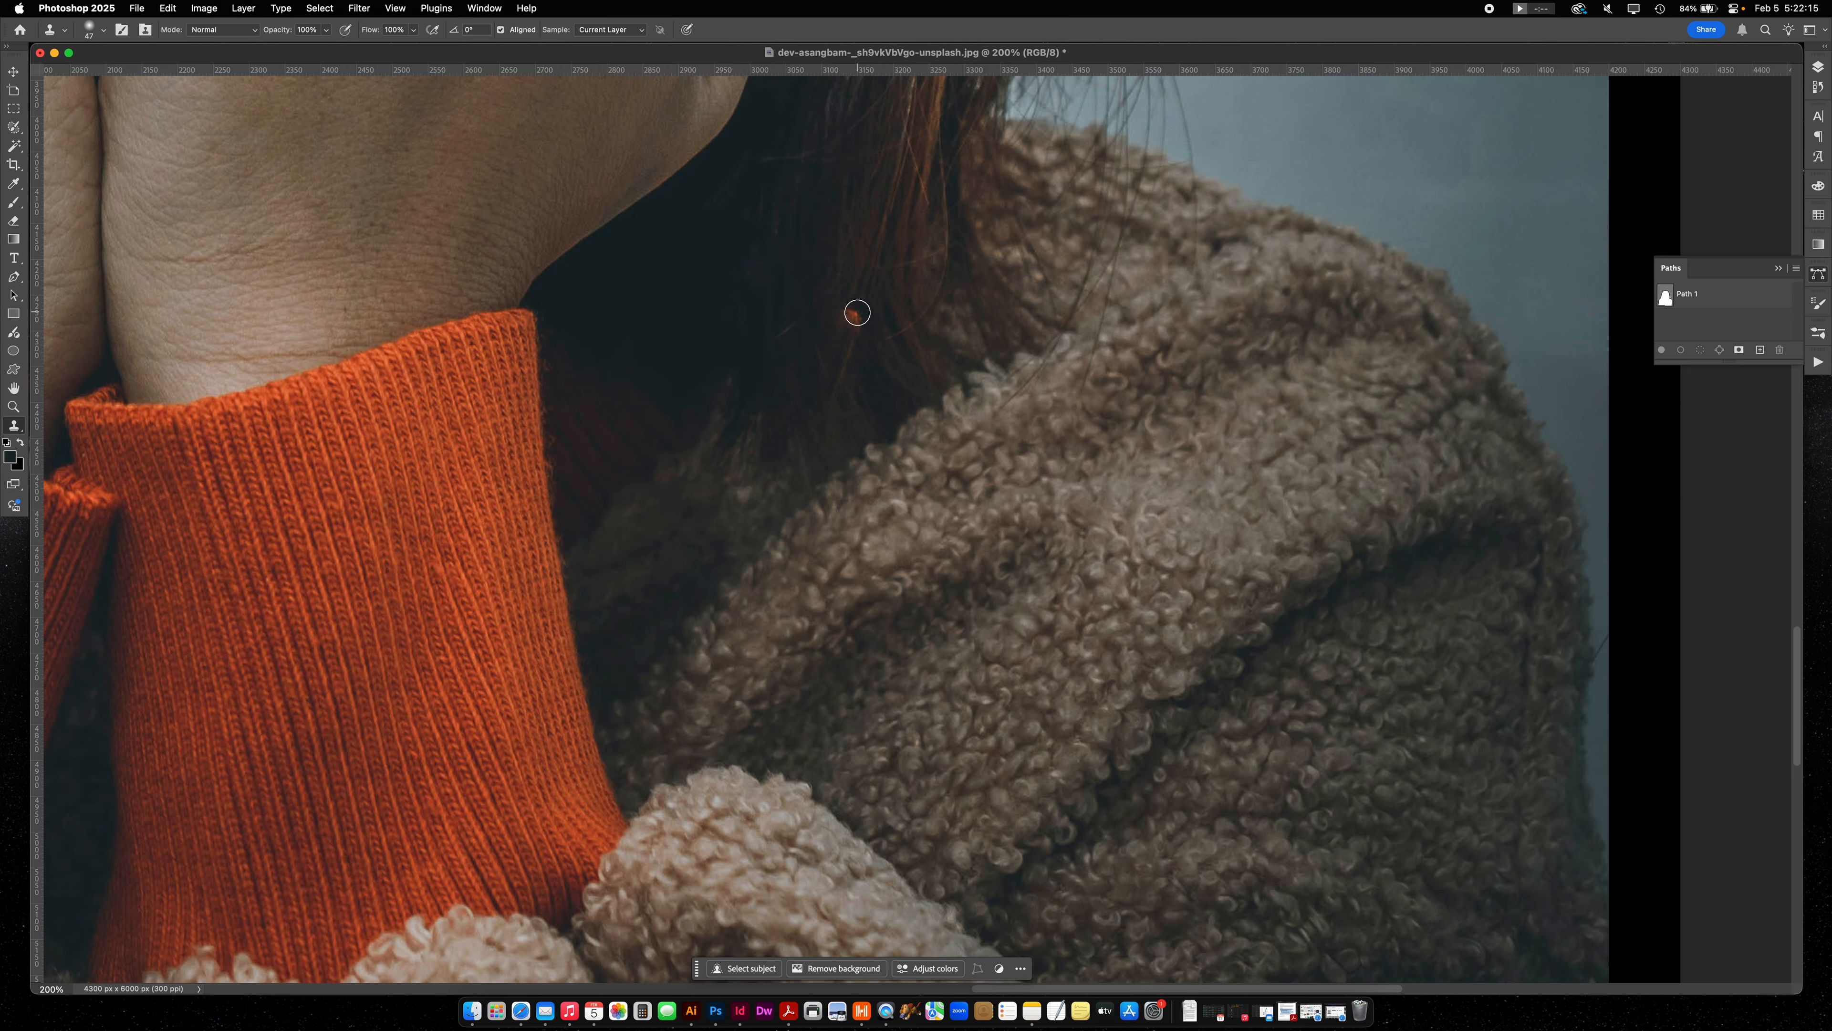
mouse_move(855, 313)
left_mouse_down()
mouse_move(844, 351)
mouse_move(844, 312)
mouse_move(804, 319)
mouse_move(839, 355)
mouse_move(852, 340)
mouse_move(820, 320)
mouse_move(854, 308)
mouse_move(855, 272)
mouse_move(791, 316)
mouse_move(827, 382)
mouse_move(855, 361)
mouse_move(865, 310)
mouse_move(841, 254)
mouse_move(760, 321)
mouse_move(794, 383)
left_mouse_up()
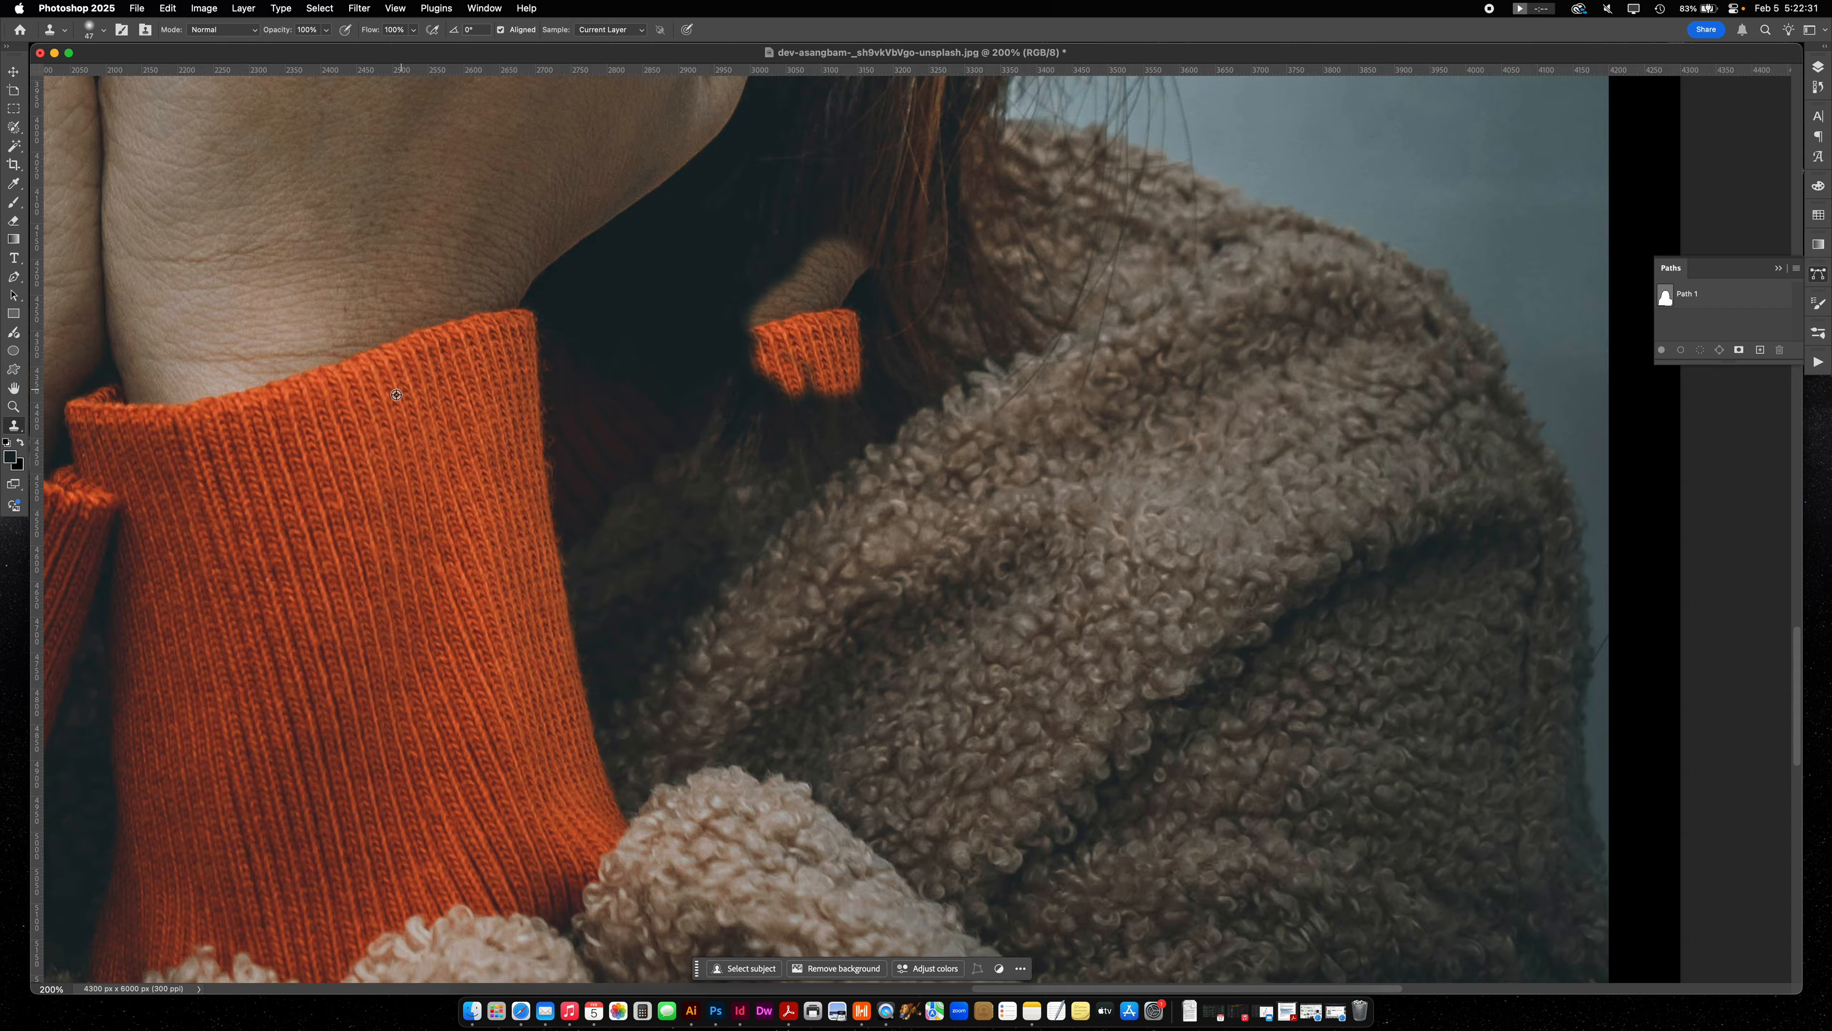
mouse_move(746, 324)
left_mouse_down()
mouse_move(720, 306)
mouse_move(729, 328)
mouse_move(786, 335)
mouse_move(750, 354)
mouse_move(760, 367)
left_mouse_up()
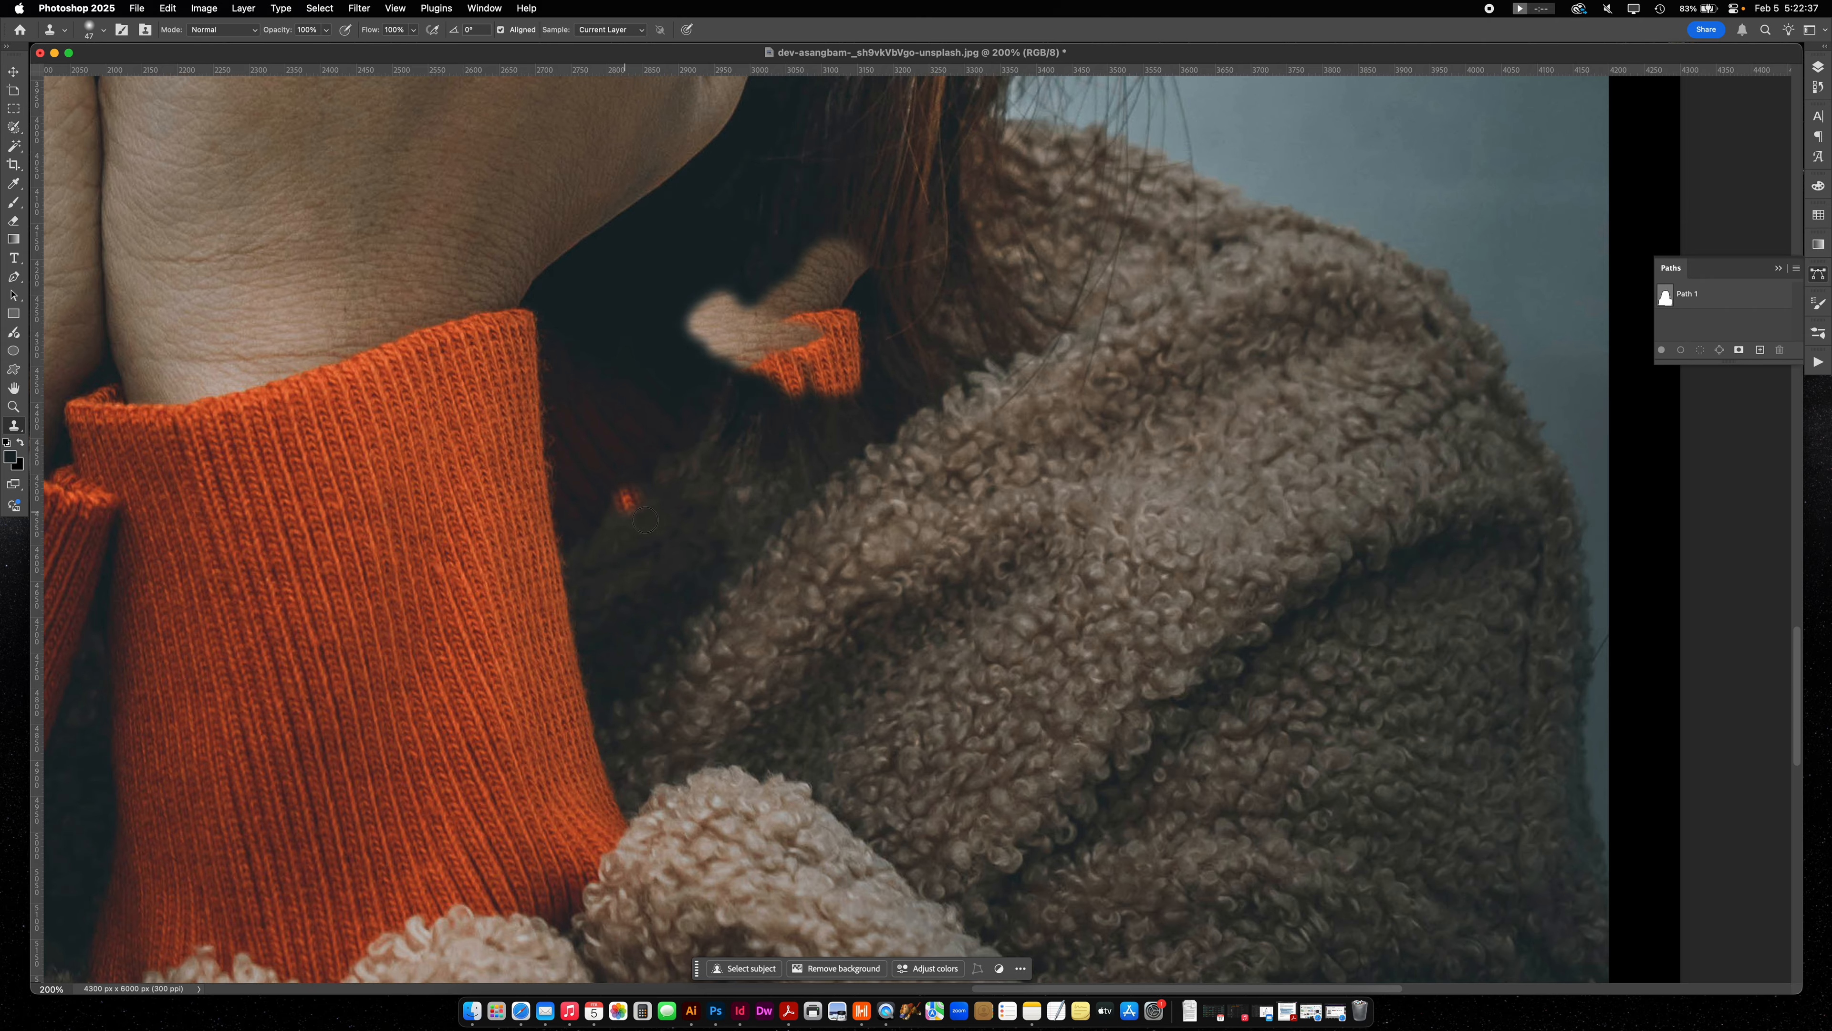
left_click(992, 485)
scroll(973, 390, "left", 6)
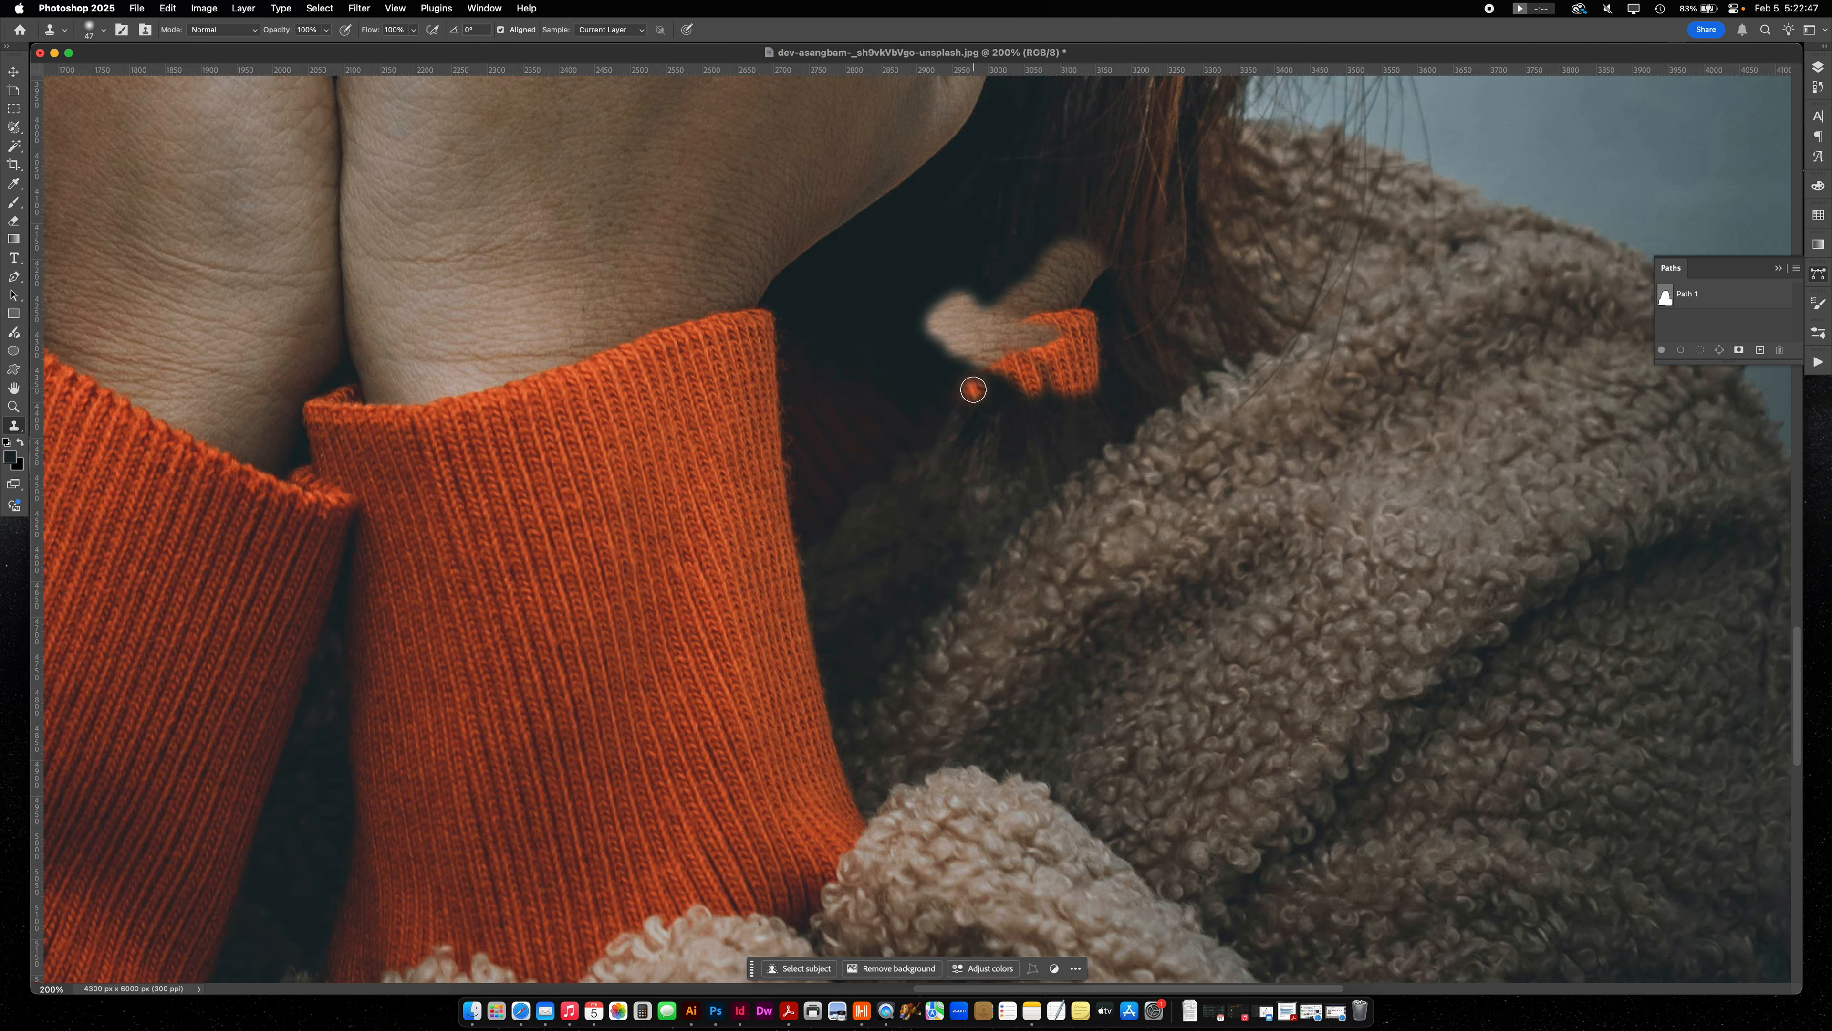
left_click_drag(1114, 424, 1132, 415)
key("super+z")
key("super+z")
key("super+z")
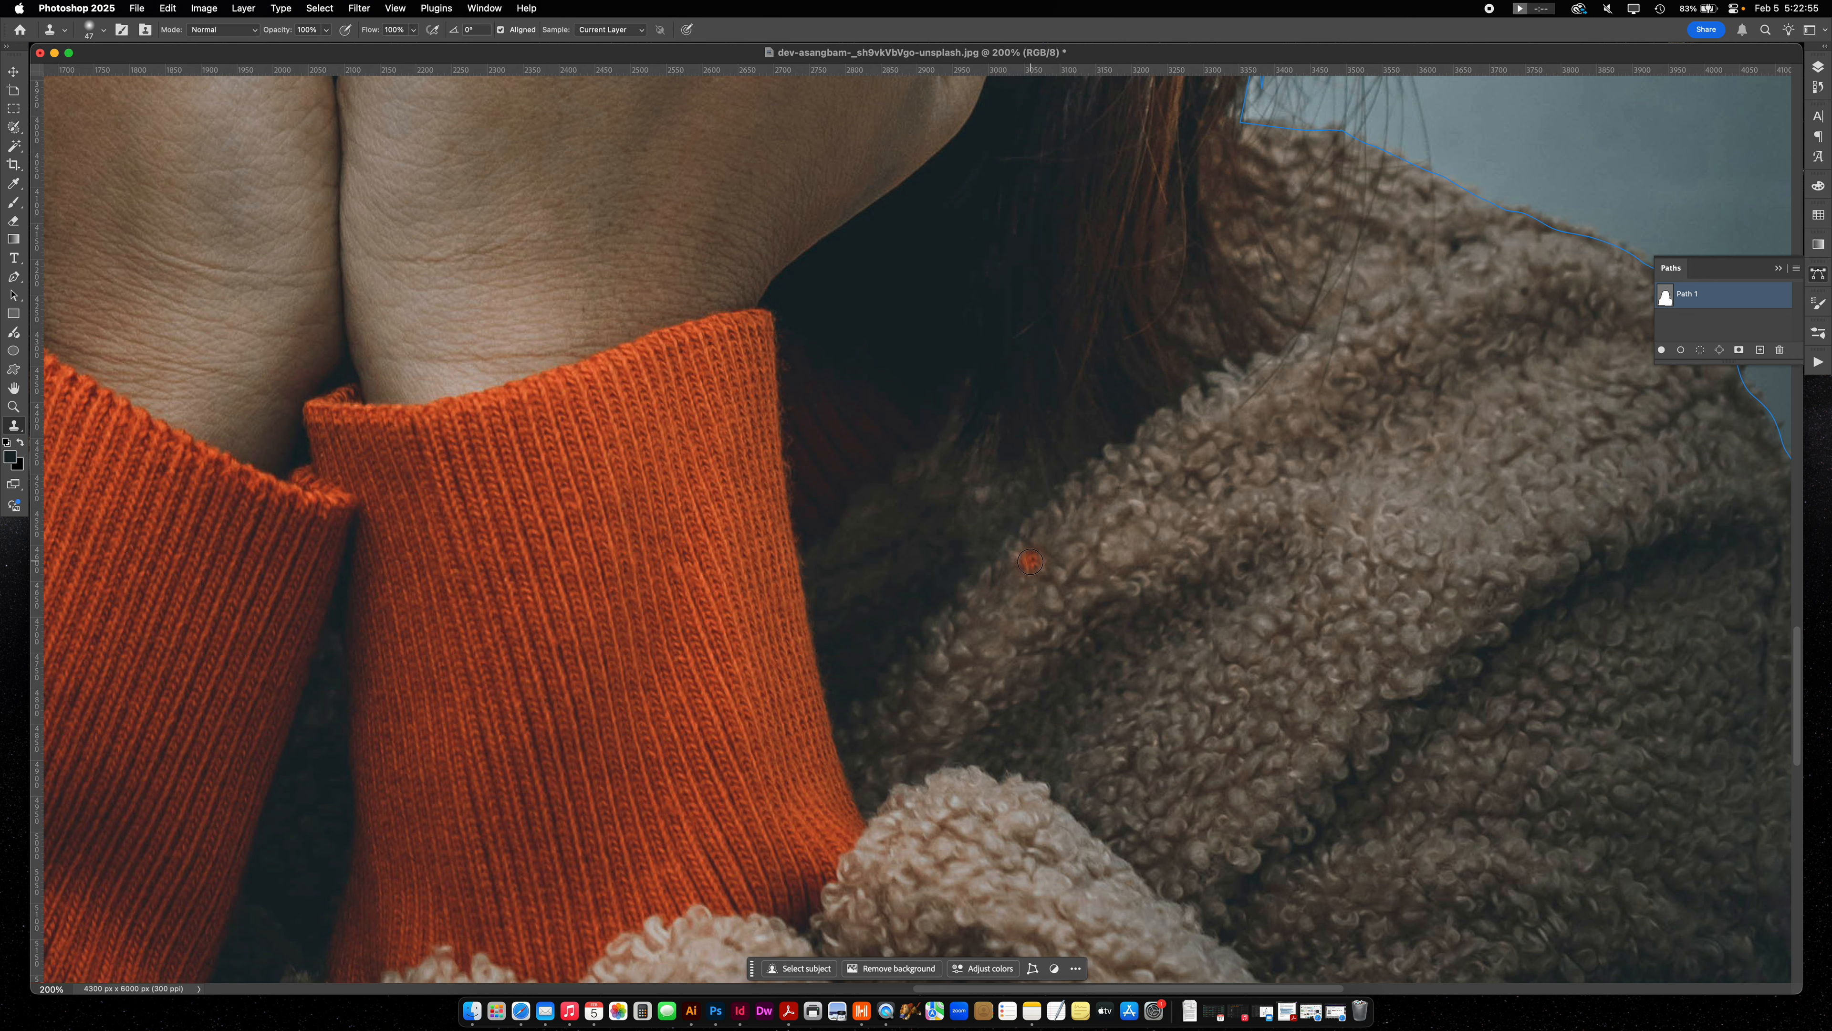
Hide Path 1 and clone the coat's right edge outward into the black canvas strip to round off the cropped sleeve.
scroll(1030, 562, "right", 10)
scroll(1030, 562, "down", 5)
scroll(1030, 562, "right", 3)
scroll(1030, 561, "down", 3)
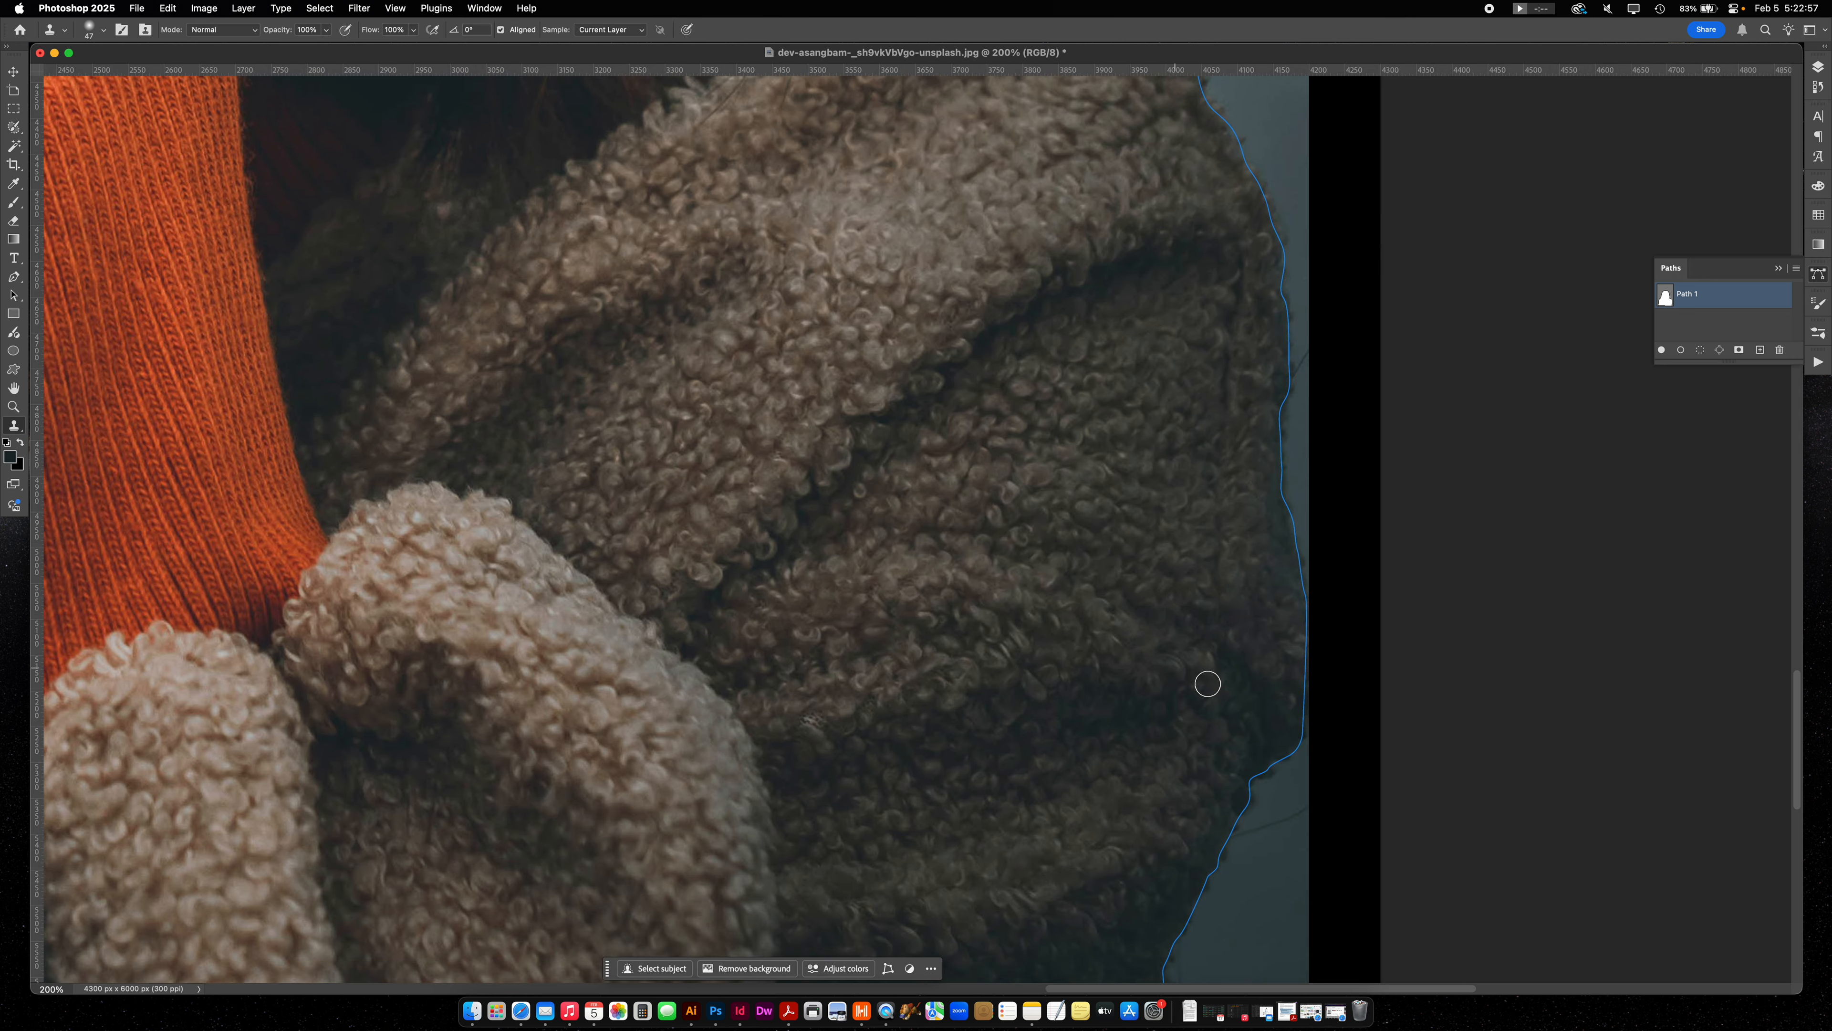
left_click(1731, 318)
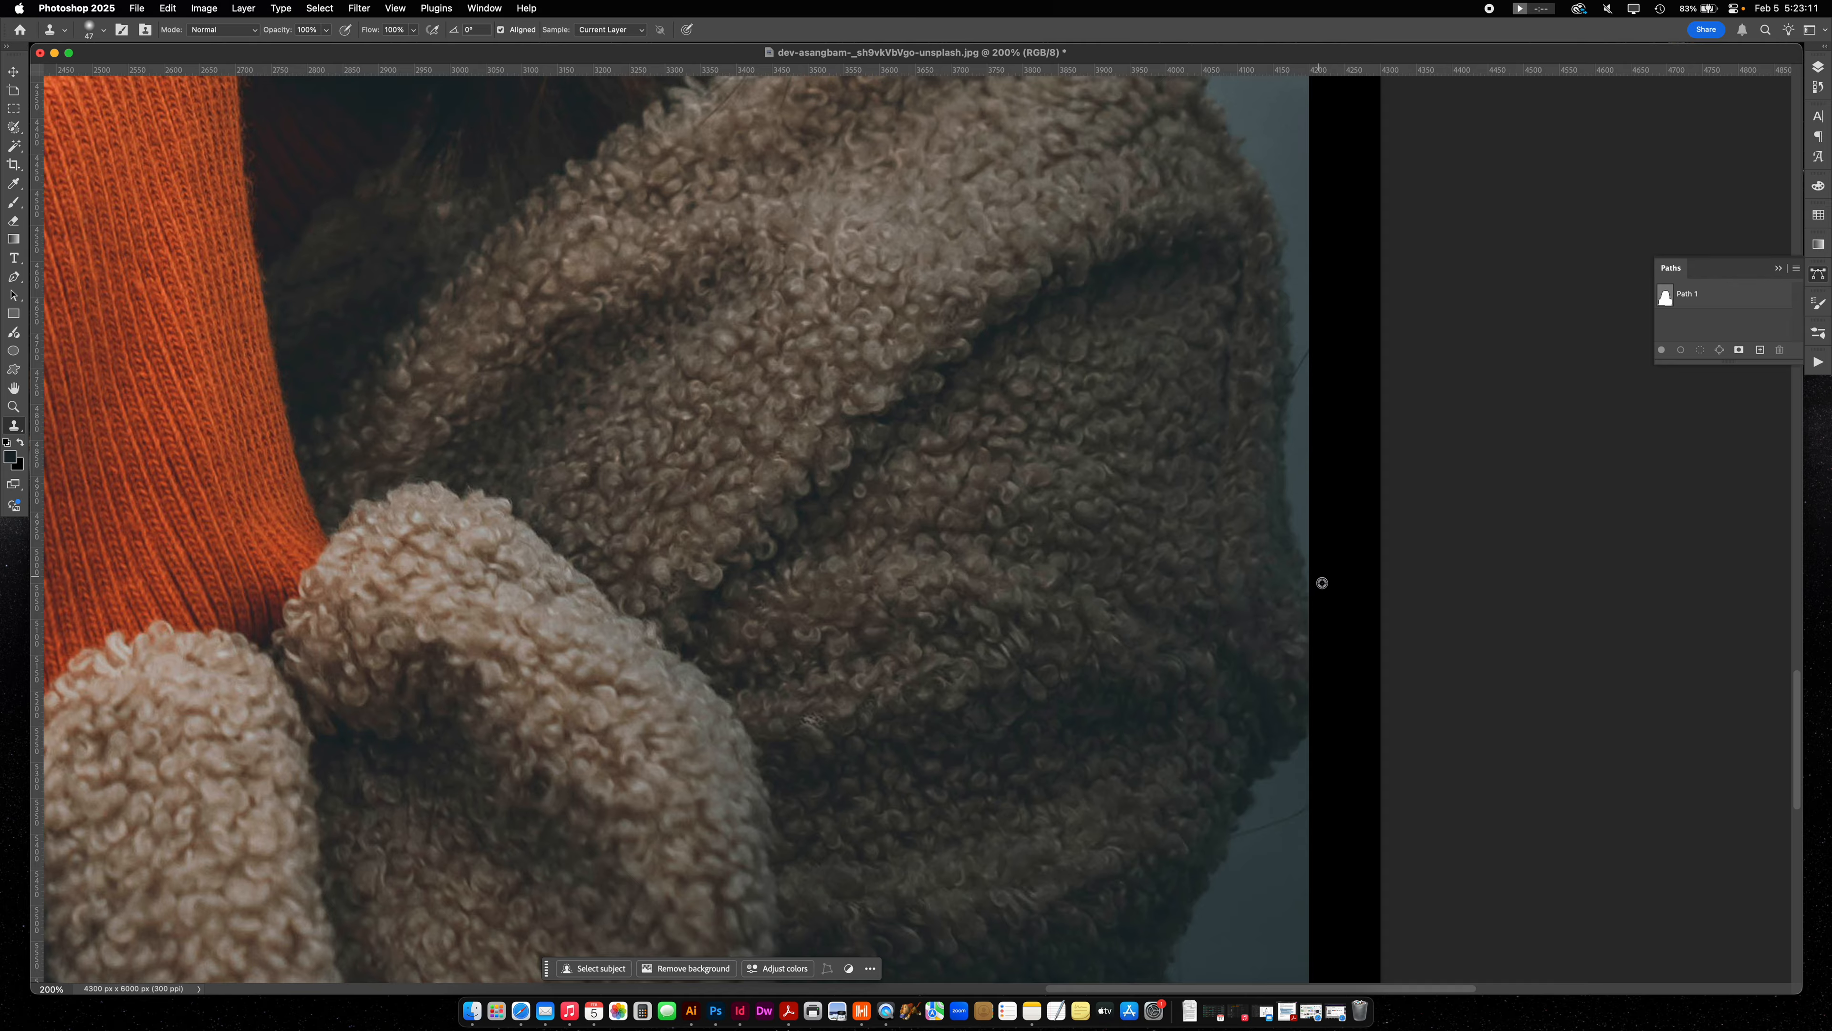
mouse_move(1319, 588)
left_mouse_down()
mouse_move(1308, 642)
mouse_move(1319, 666)
mouse_move(1325, 586)
mouse_move(1330, 679)
mouse_move(1310, 725)
left_mouse_up()
left_click(1285, 367, "alt")
key("super+z")
left_click(1273, 774, "alt")
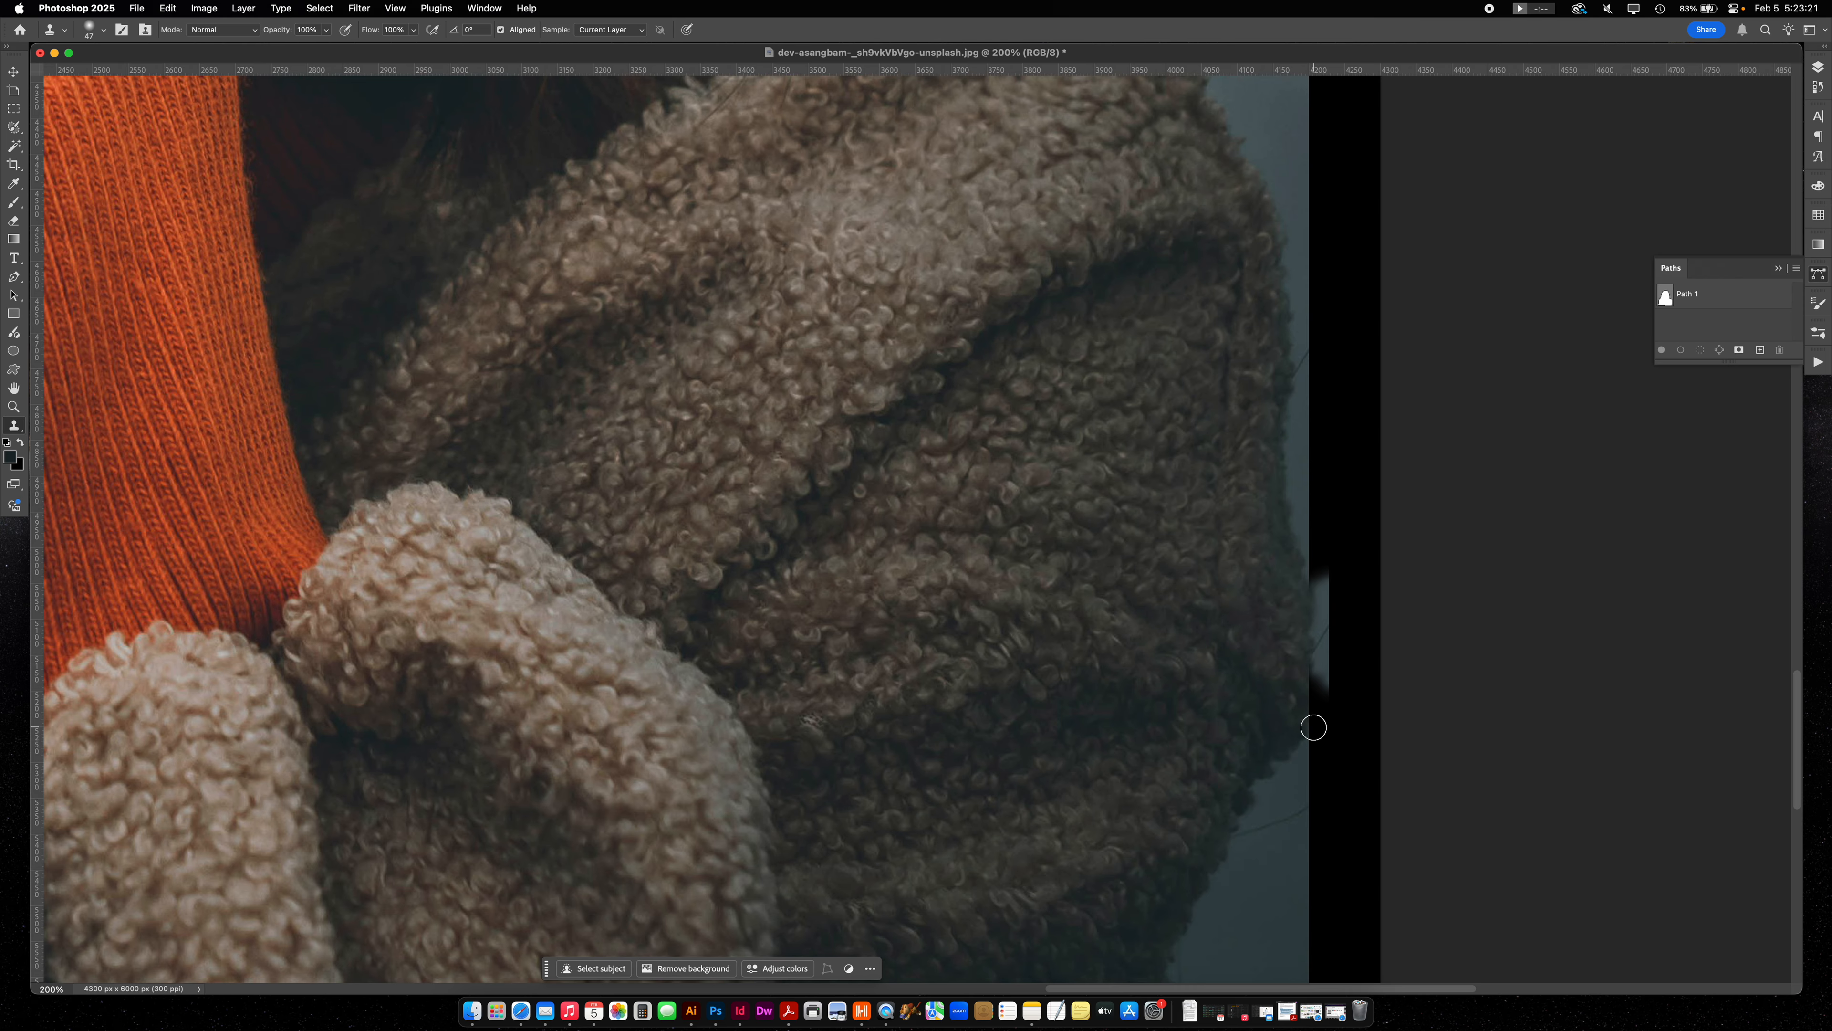
mouse_move(1310, 725)
left_mouse_down()
mouse_move(1321, 687)
mouse_move(1296, 732)
left_mouse_up()
left_click(1304, 483, "alt")
mouse_move(1317, 663)
left_mouse_down()
mouse_move(1317, 692)
mouse_move(1325, 572)
left_mouse_up()
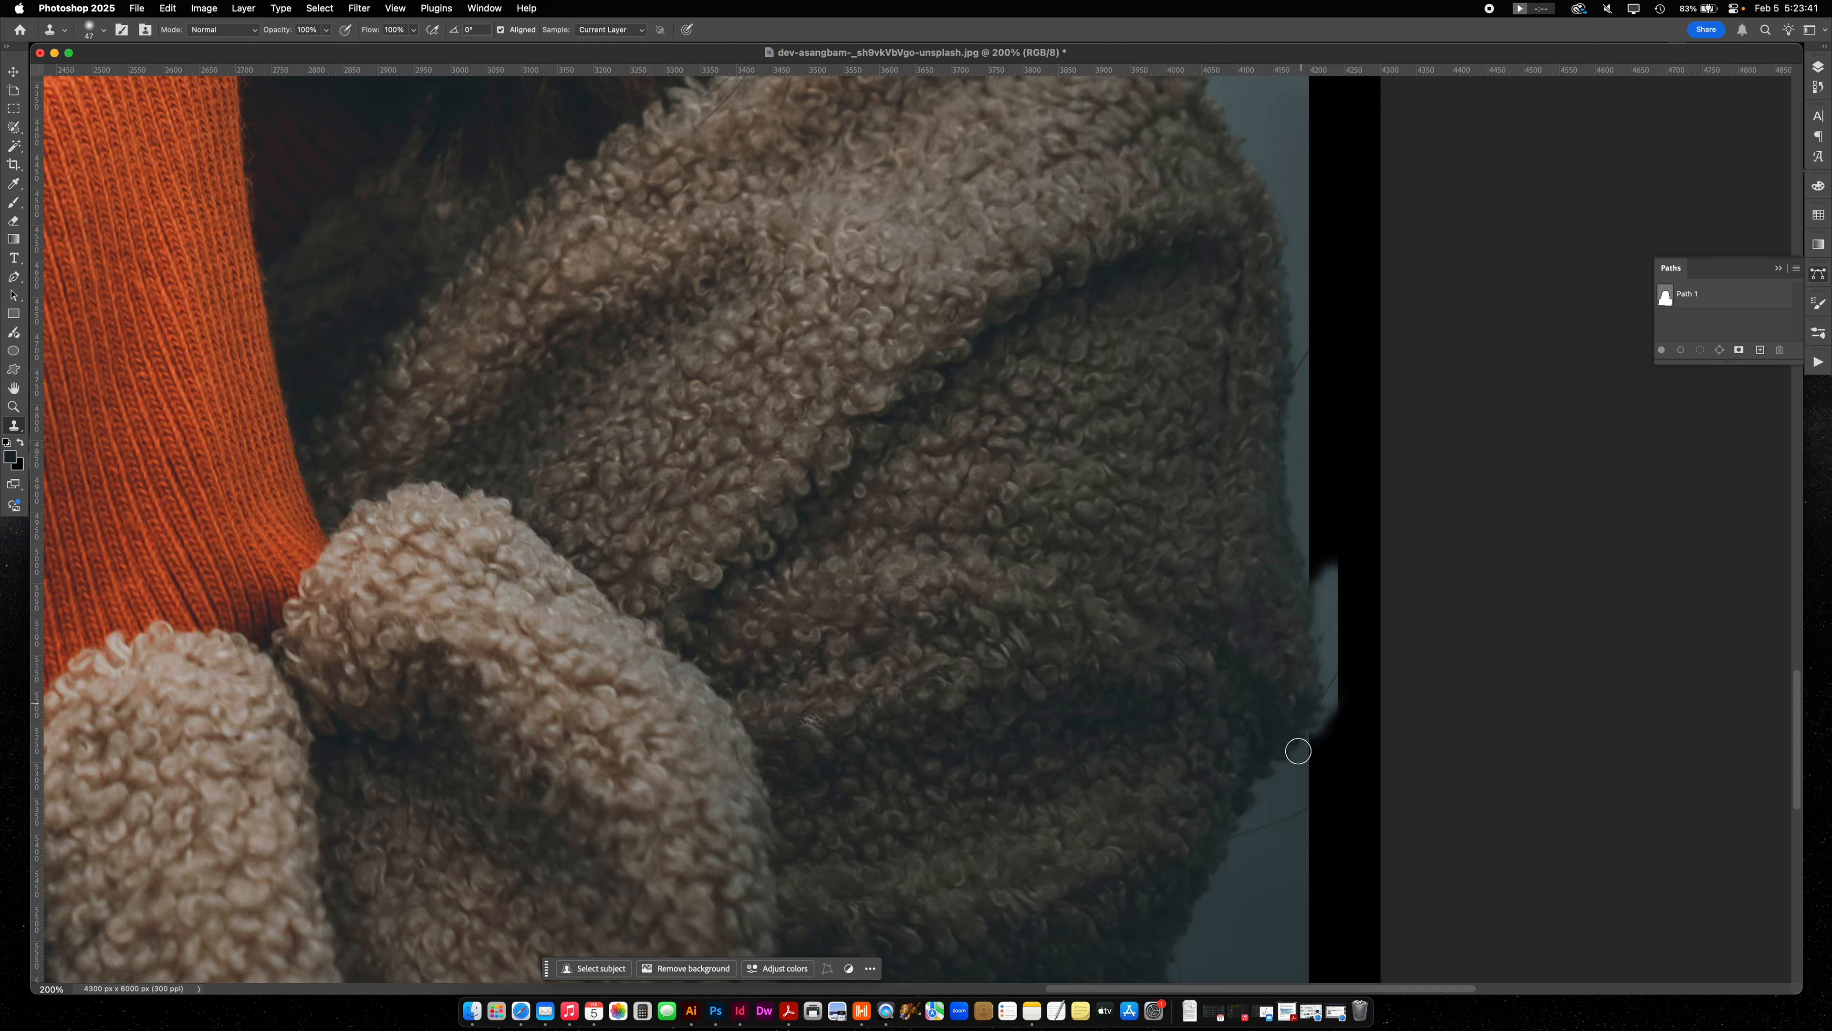
Clone the coat's fuzzy edge into the black canvas strip beside the lower left sleeve.
scroll(737, 703, "left", 20)
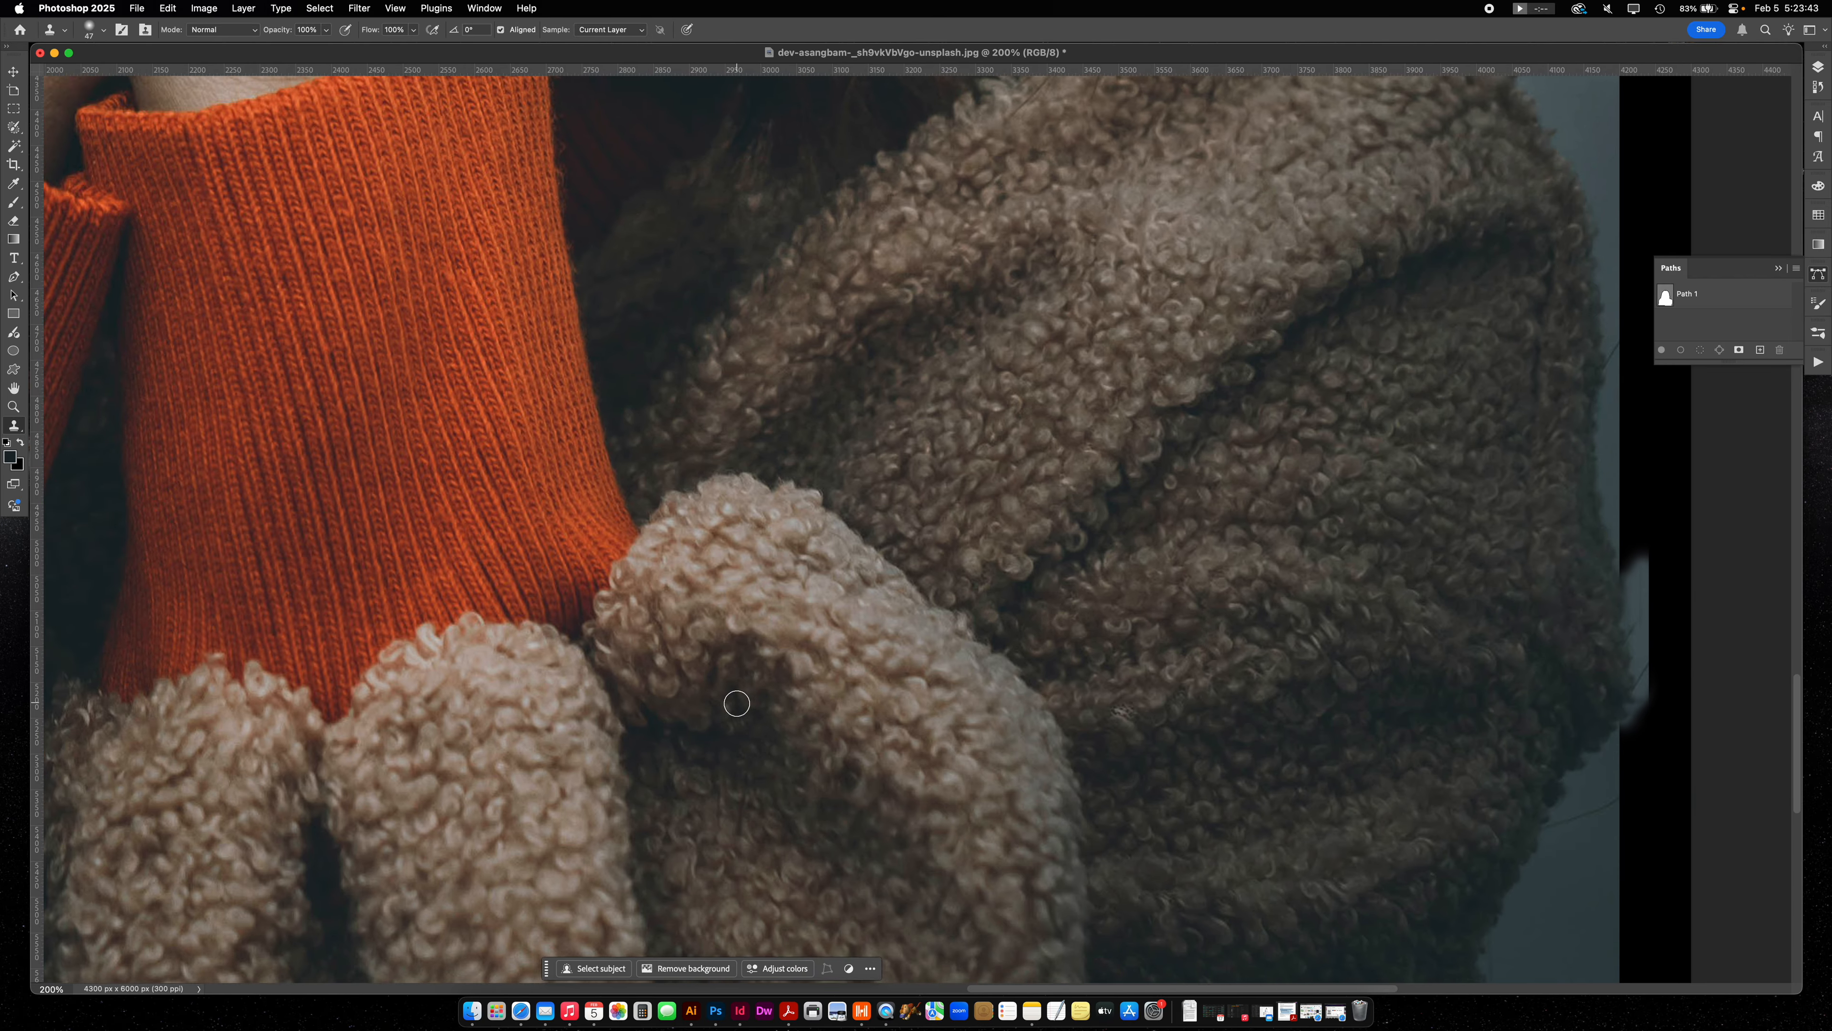
scroll(737, 703, "down", 2)
scroll(737, 703, "left", 2)
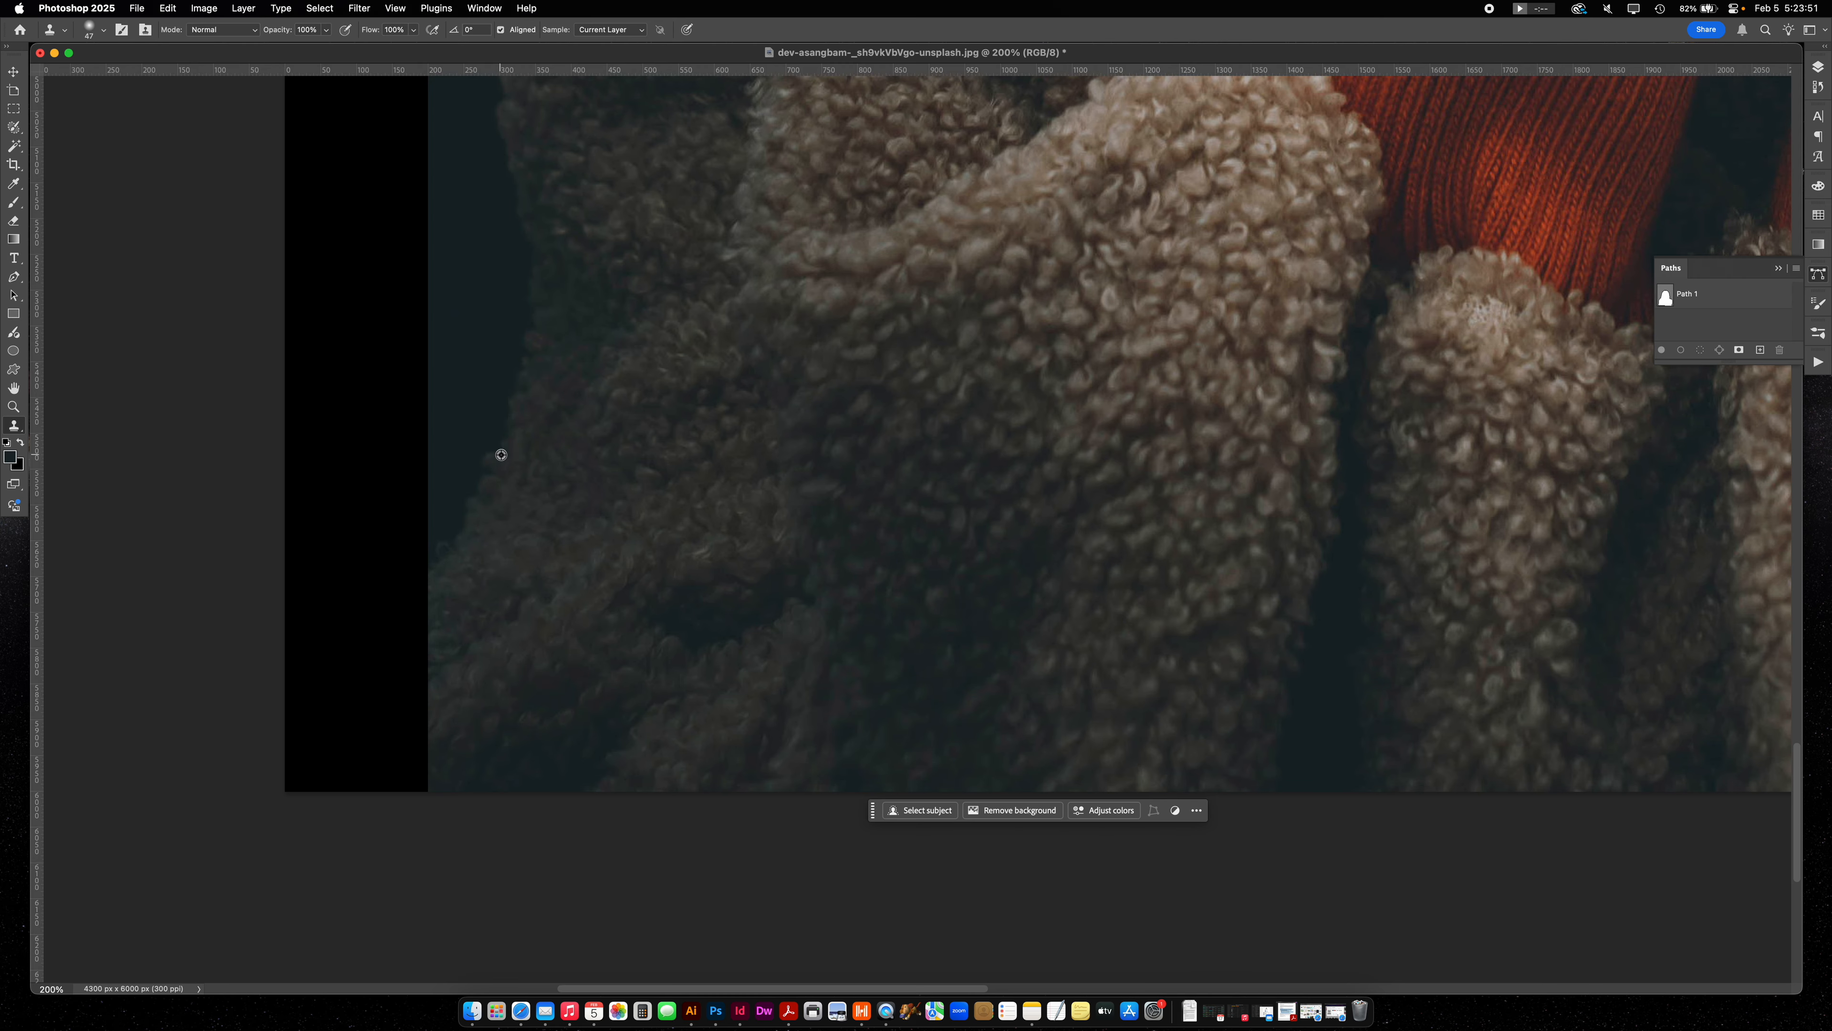
mouse_move(427, 586)
left_mouse_down()
mouse_move(424, 644)
mouse_move(421, 589)
mouse_move(399, 616)
mouse_move(428, 557)
mouse_move(416, 511)
mouse_move(386, 646)
left_mouse_up()
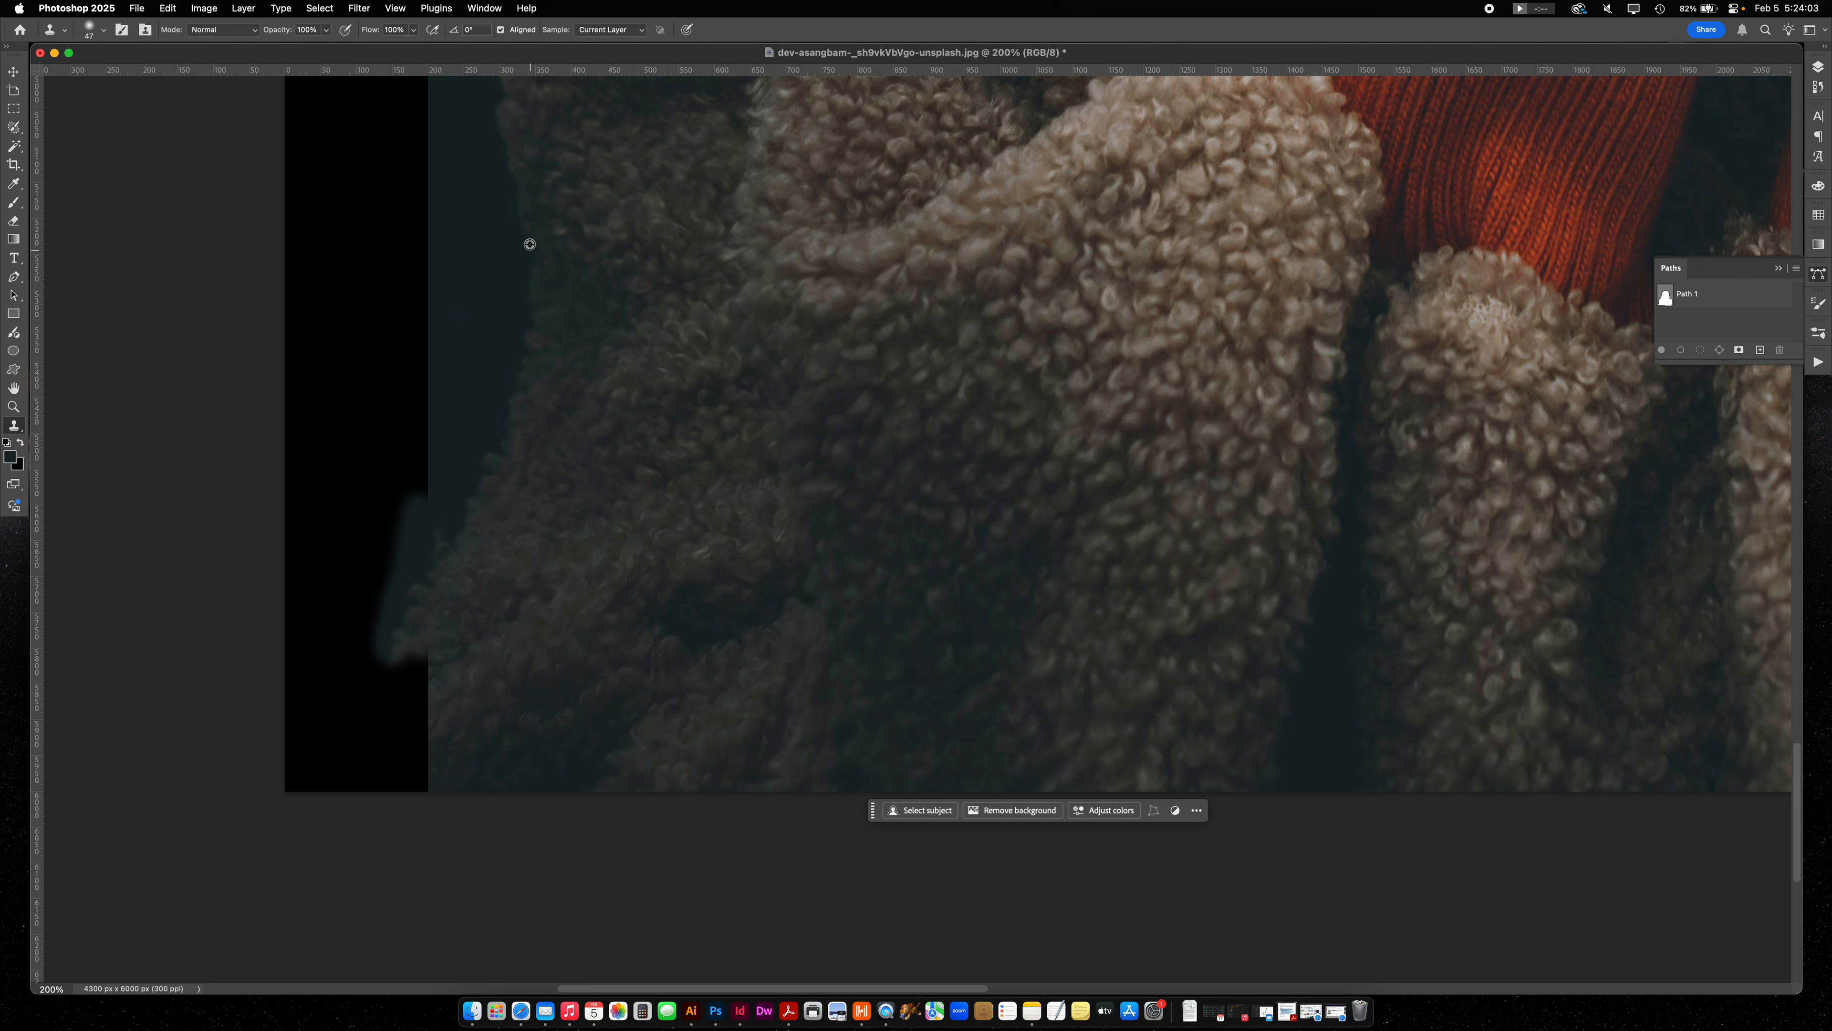
mouse_move(388, 672)
left_mouse_down()
mouse_move(364, 638)
mouse_move(409, 663)
mouse_move(376, 667)
left_mouse_up()
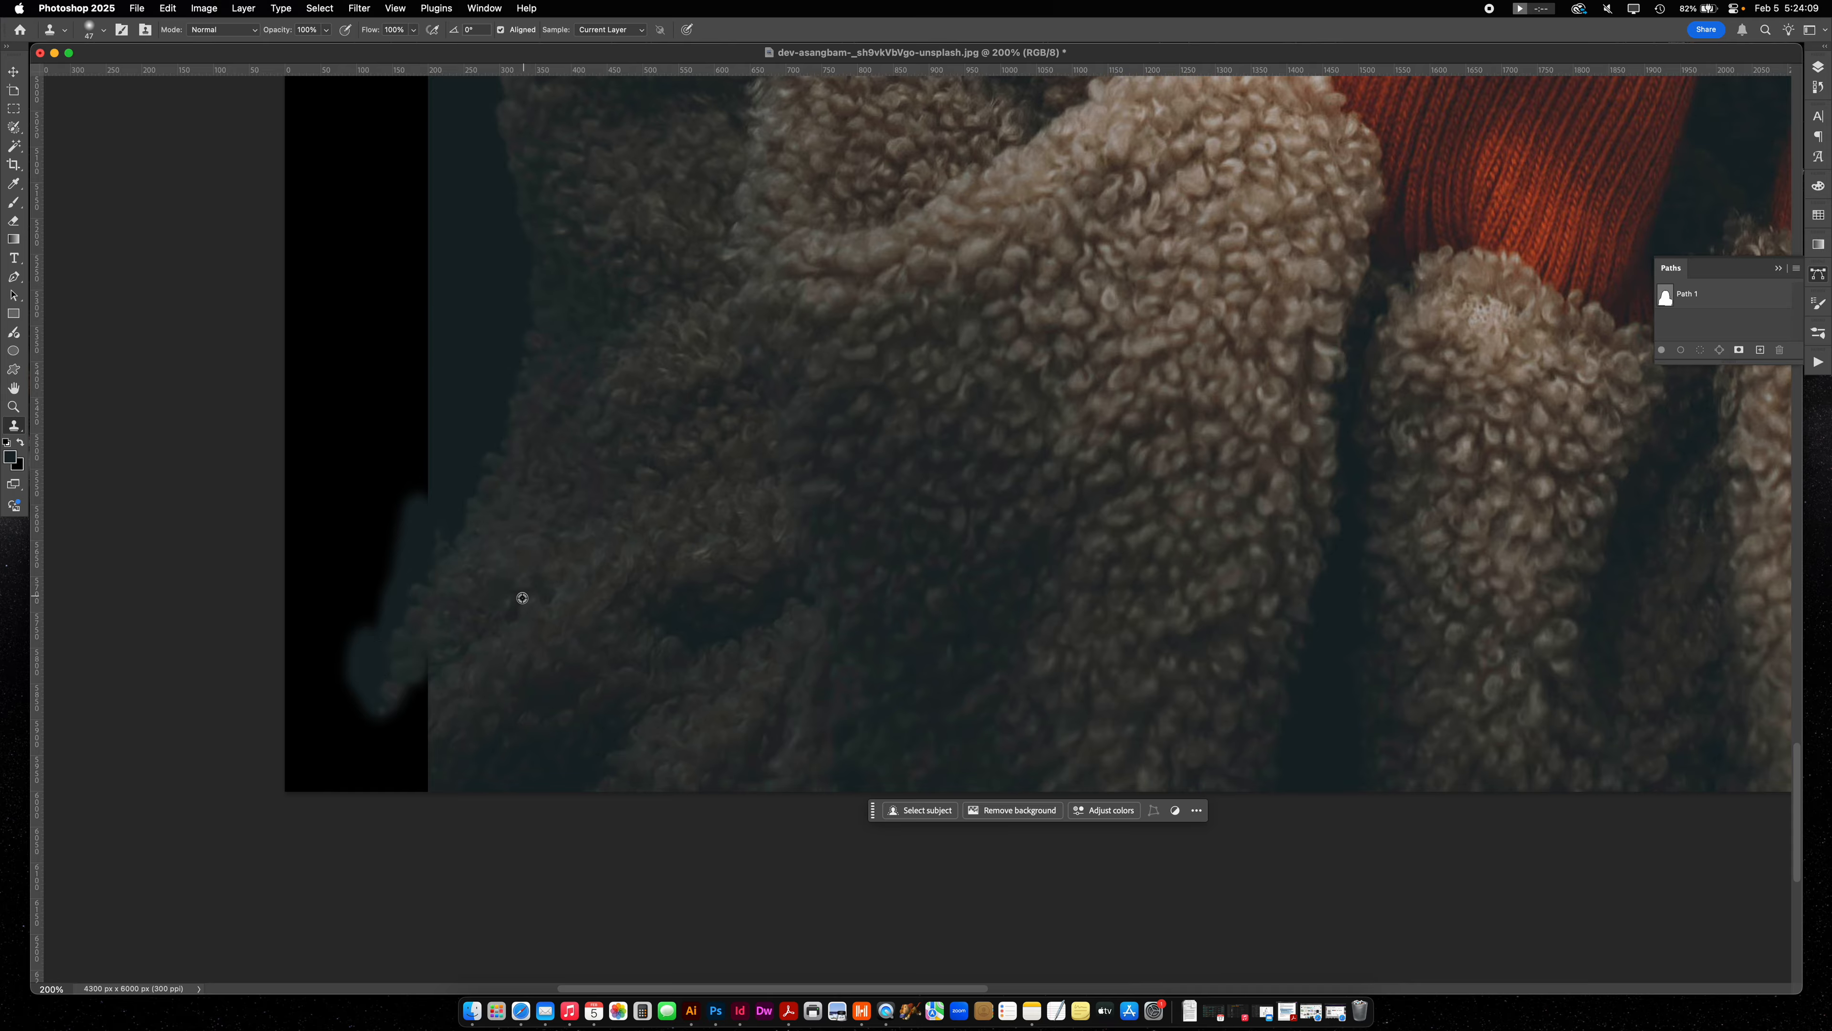
Extend the cloned coat texture down the black strip to the canvas's bottom edge on the left side.
left_click(512, 617, "alt")
mouse_move(419, 694)
left_mouse_down()
mouse_move(427, 666)
mouse_move(409, 696)
mouse_move(433, 722)
mouse_move(399, 783)
mouse_move(429, 759)
mouse_move(386, 784)
mouse_move(376, 729)
mouse_move(398, 718)
mouse_move(368, 733)
mouse_move(385, 761)
mouse_move(364, 773)
left_mouse_up()
left_click(503, 703, "alt")
left_click(492, 763, "alt")
left_click(443, 668, "alt")
left_click(421, 708, "alt")
left_click(478, 701, "alt")
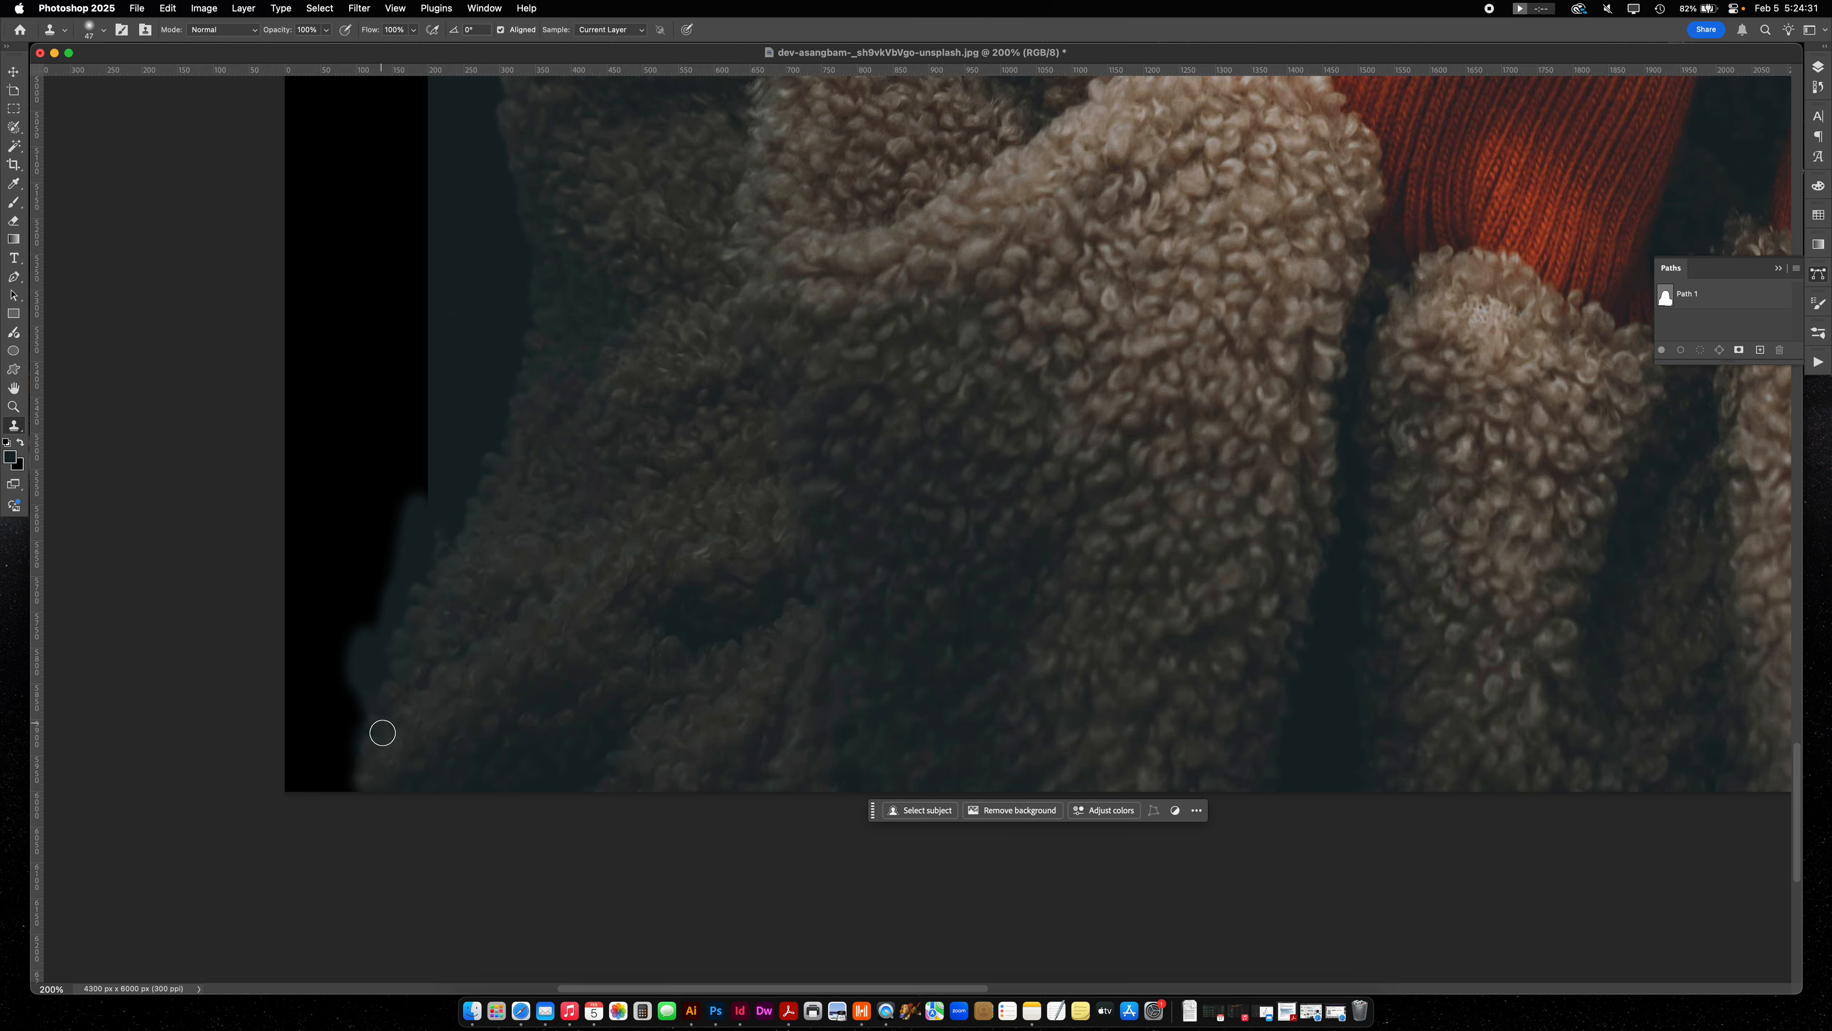
mouse_move(359, 692)
left_mouse_down()
mouse_move(339, 781)
mouse_move(347, 760)
left_mouse_up()
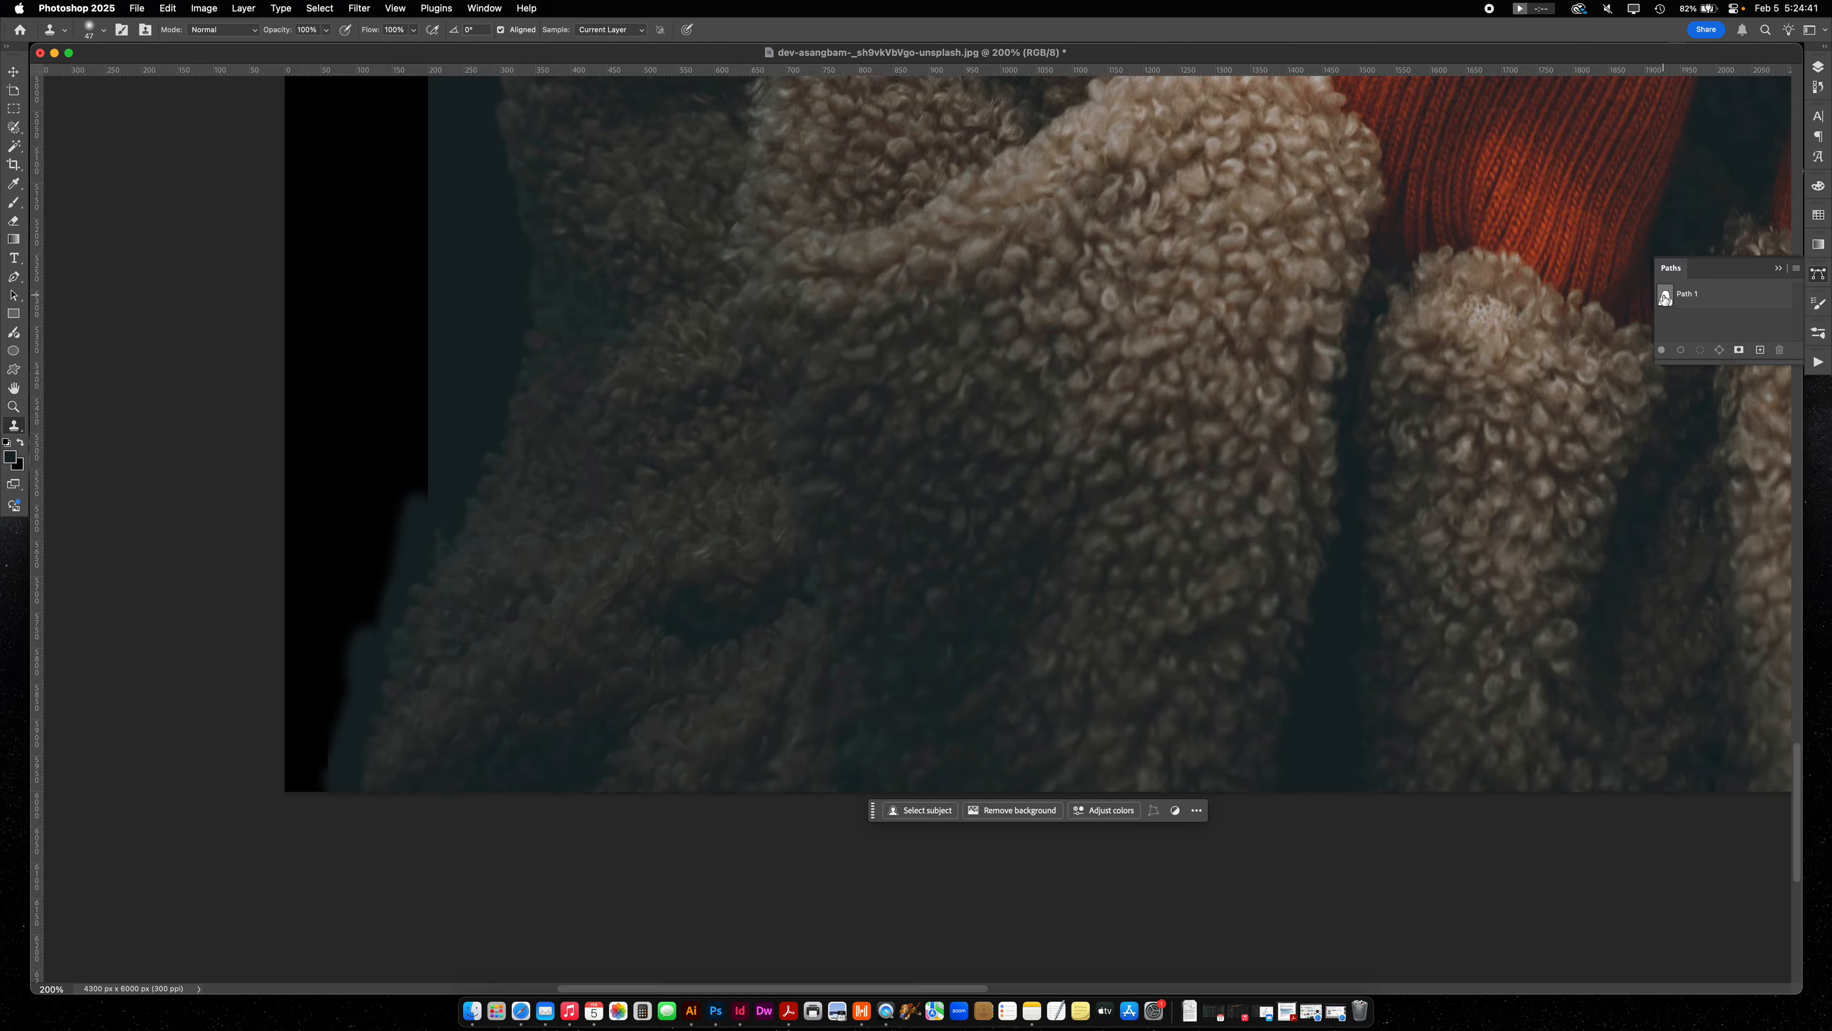
Show Path 1 and delete its straight segment along the photo's original left edge.
left_click(1664, 296)
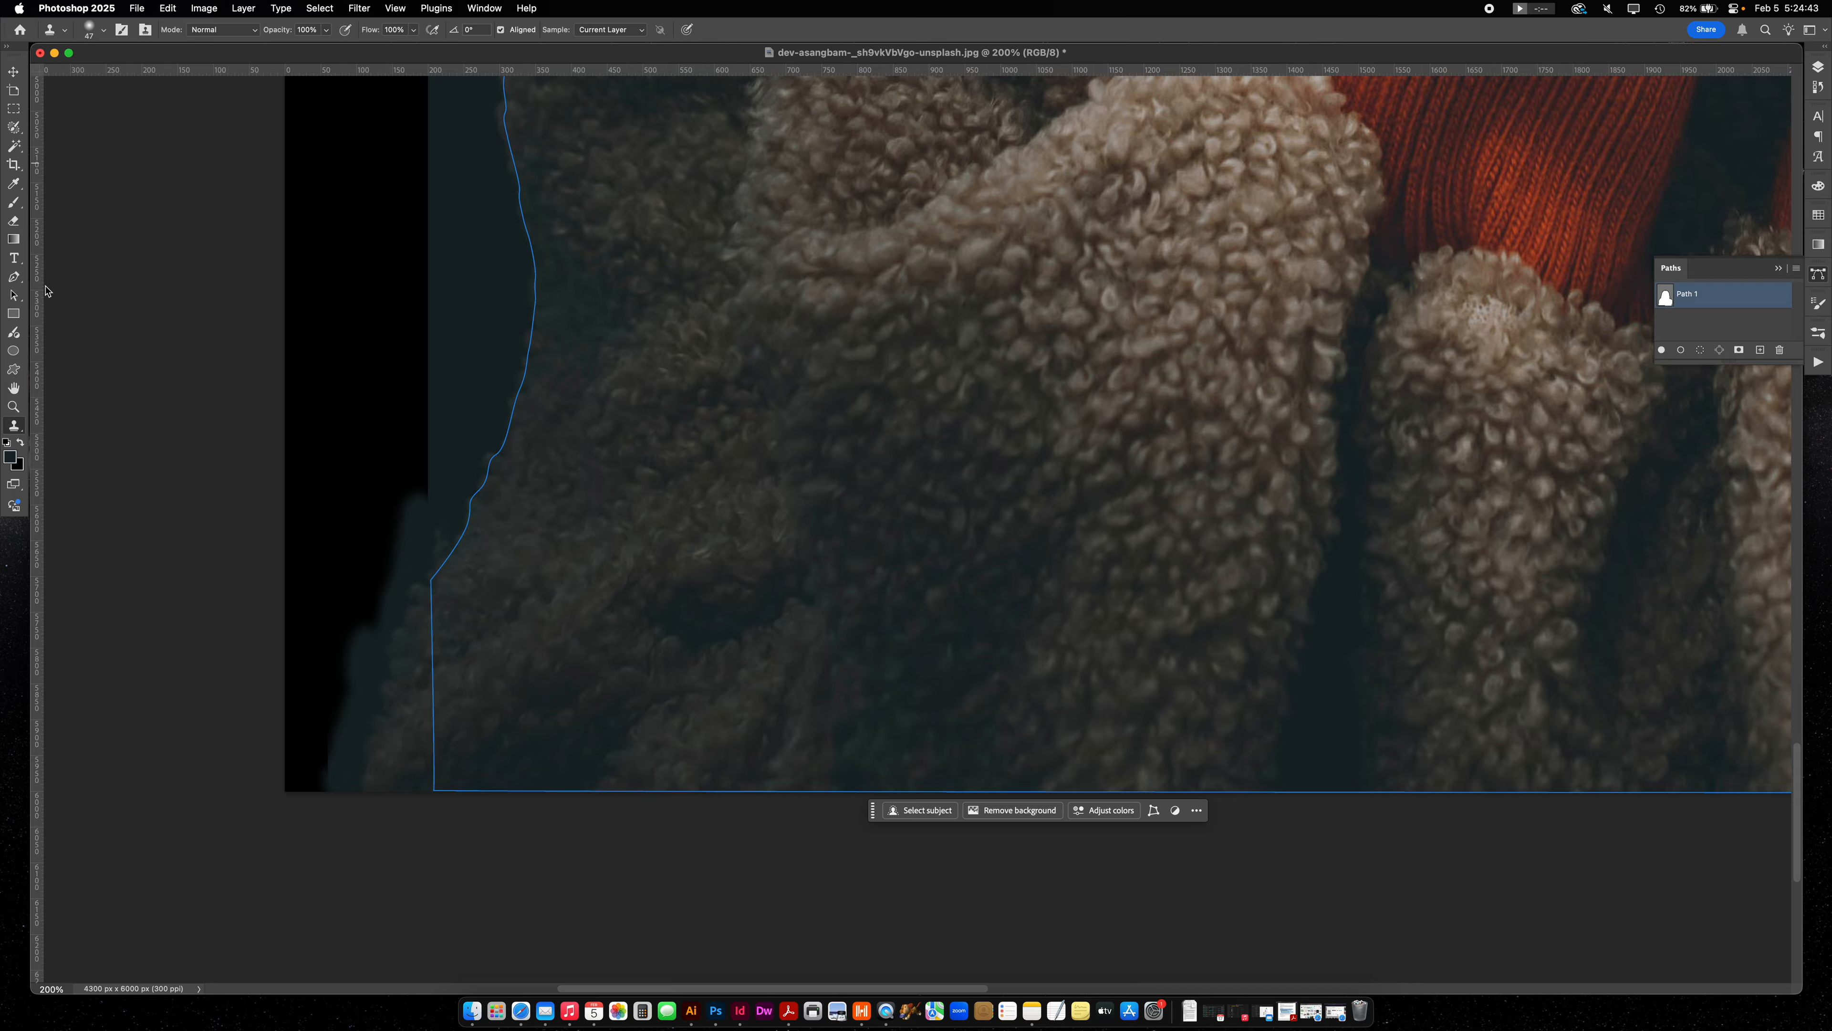
left_click(14, 297)
left_click(15, 279)
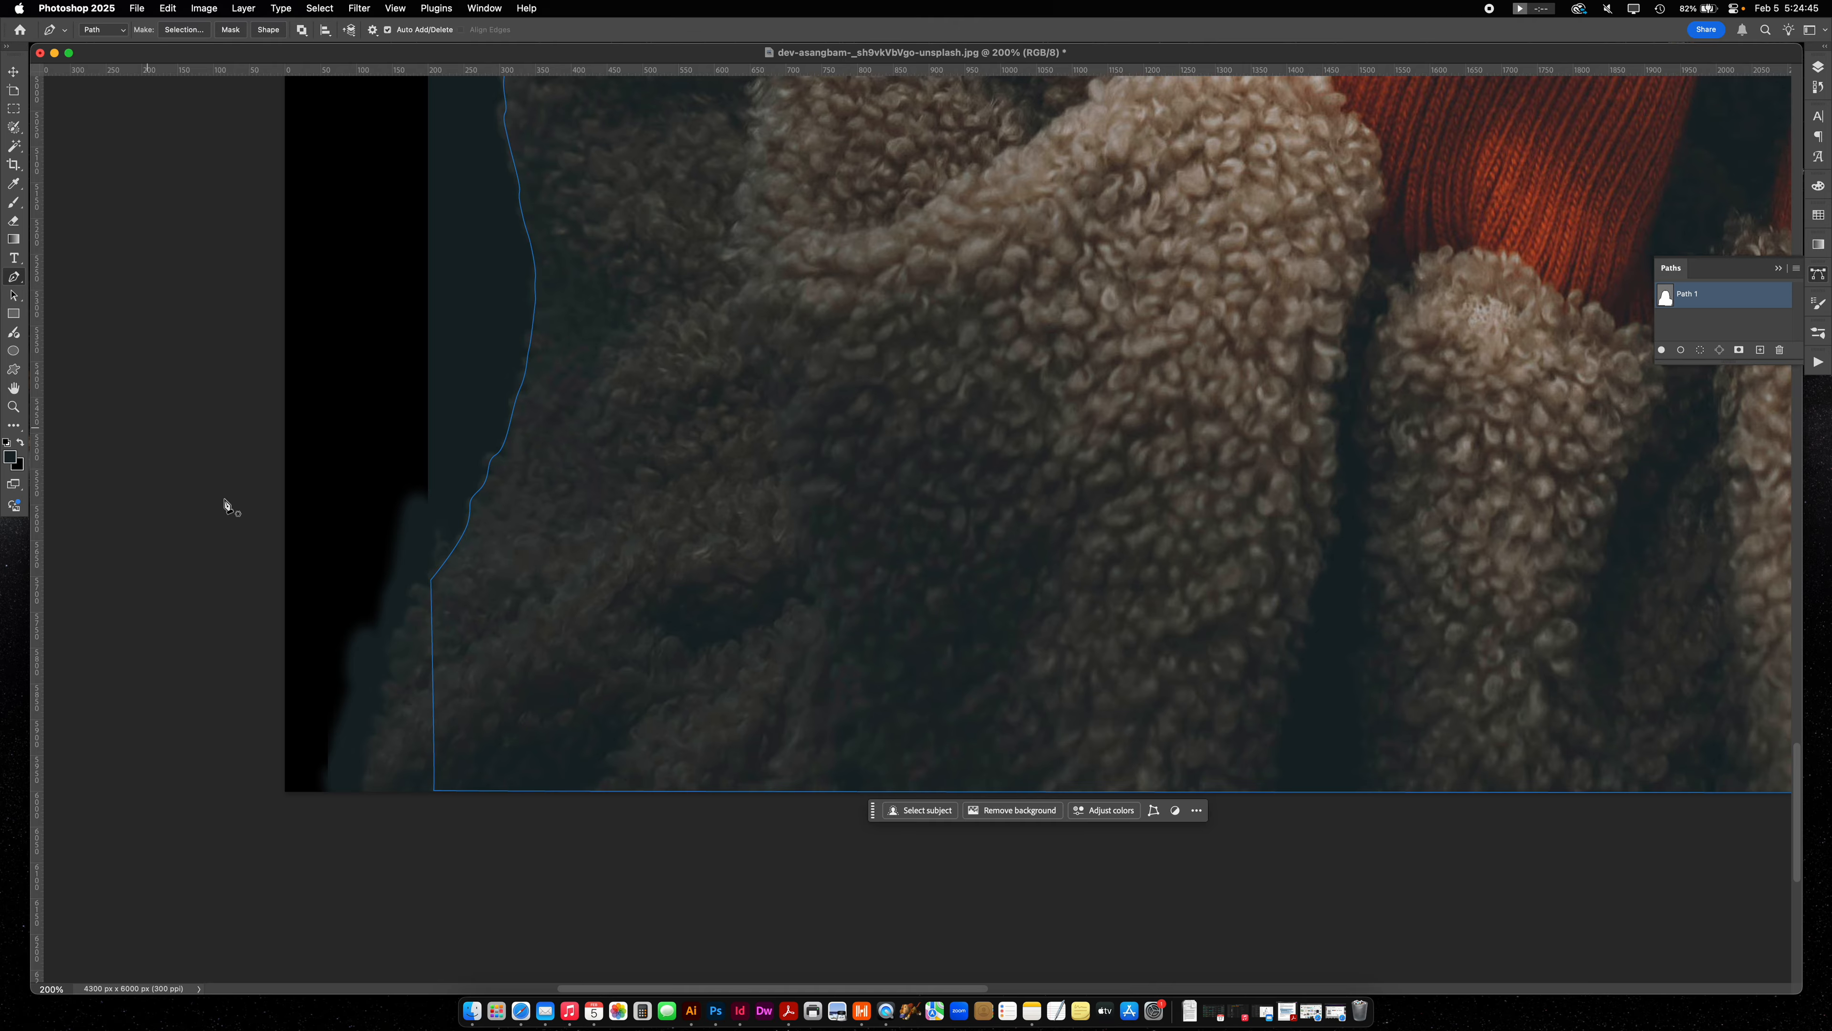
left_click(433, 735)
key("Delete")
Redraw the path with the Pen tool along the extended left coat edge and join it to the open bottom anchor point.
left_click(431, 581)
left_click(428, 586)
left_click(422, 588)
left_click(411, 613)
left_click_drag(406, 628, 403, 640)
left_click(395, 652)
left_click(389, 675)
left_click(384, 695)
left_click_drag(375, 722, 368, 780)
left_click(370, 749)
left_click(434, 794)
left_click_drag(367, 794, 431, 802)
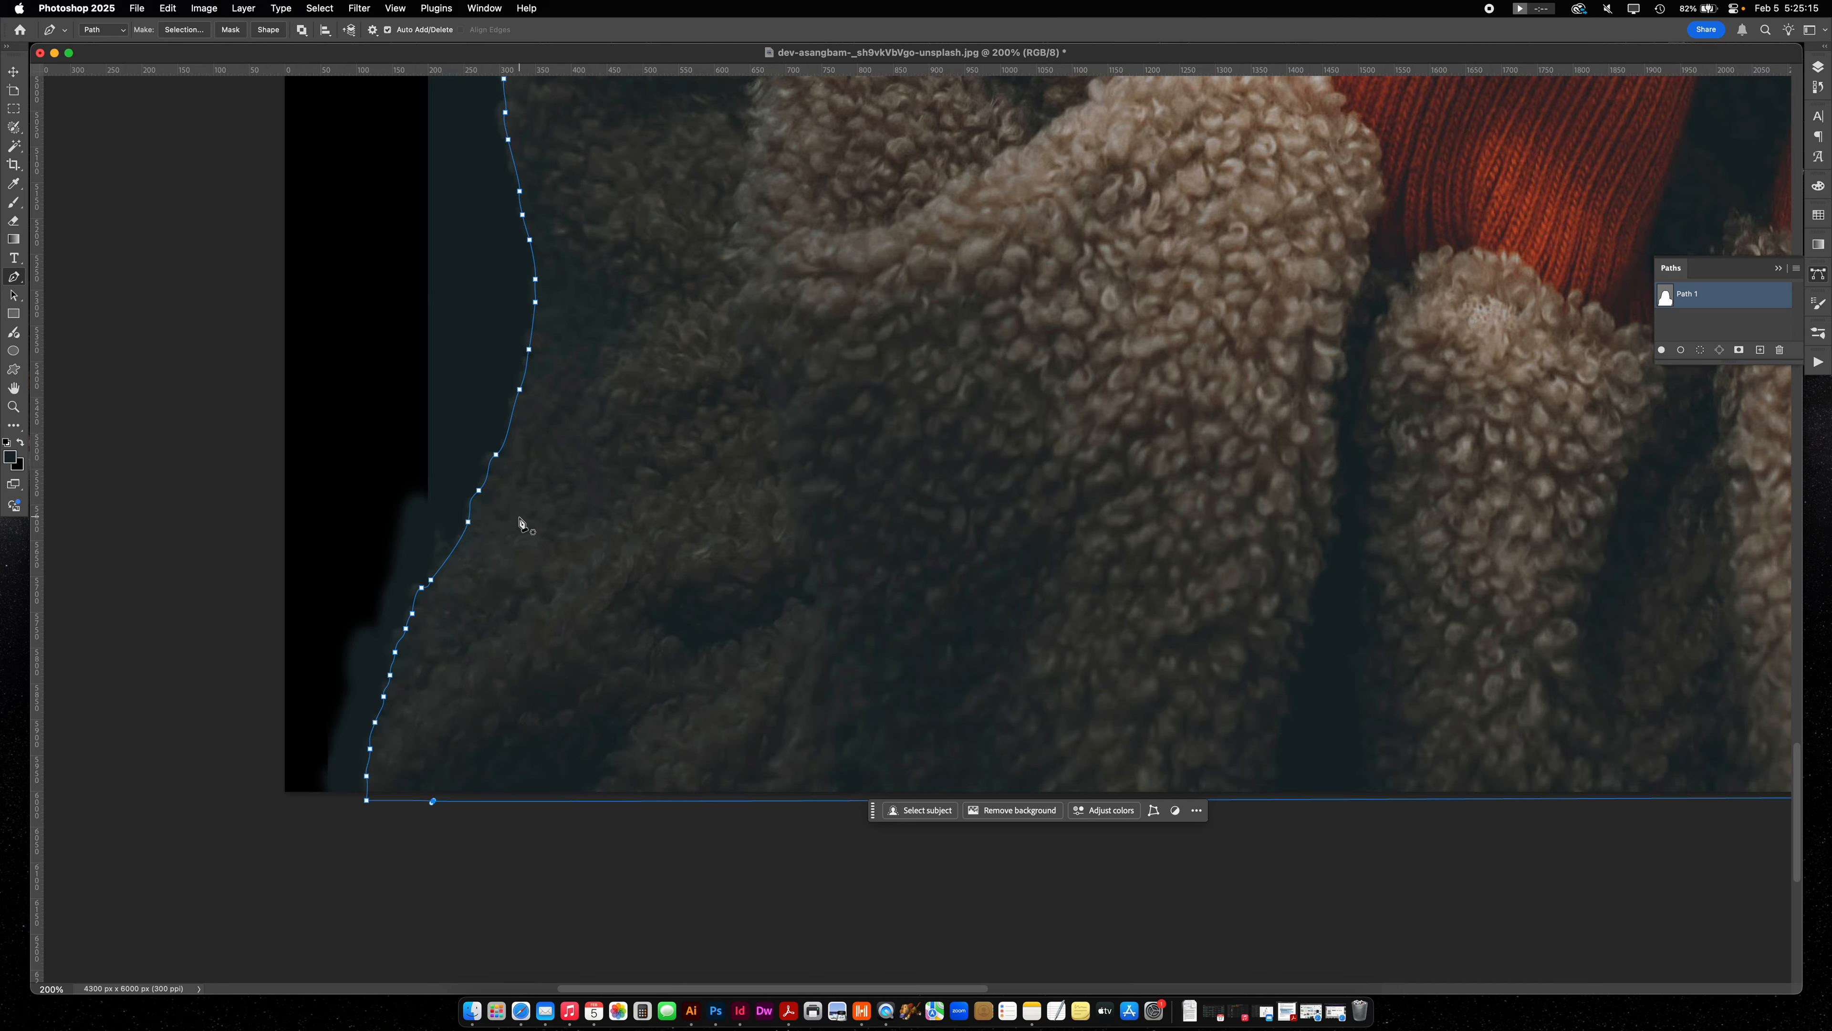
Move the path's bottom-right anchor point slightly below the canvas edge.
scroll(969, 679, "right", 20)
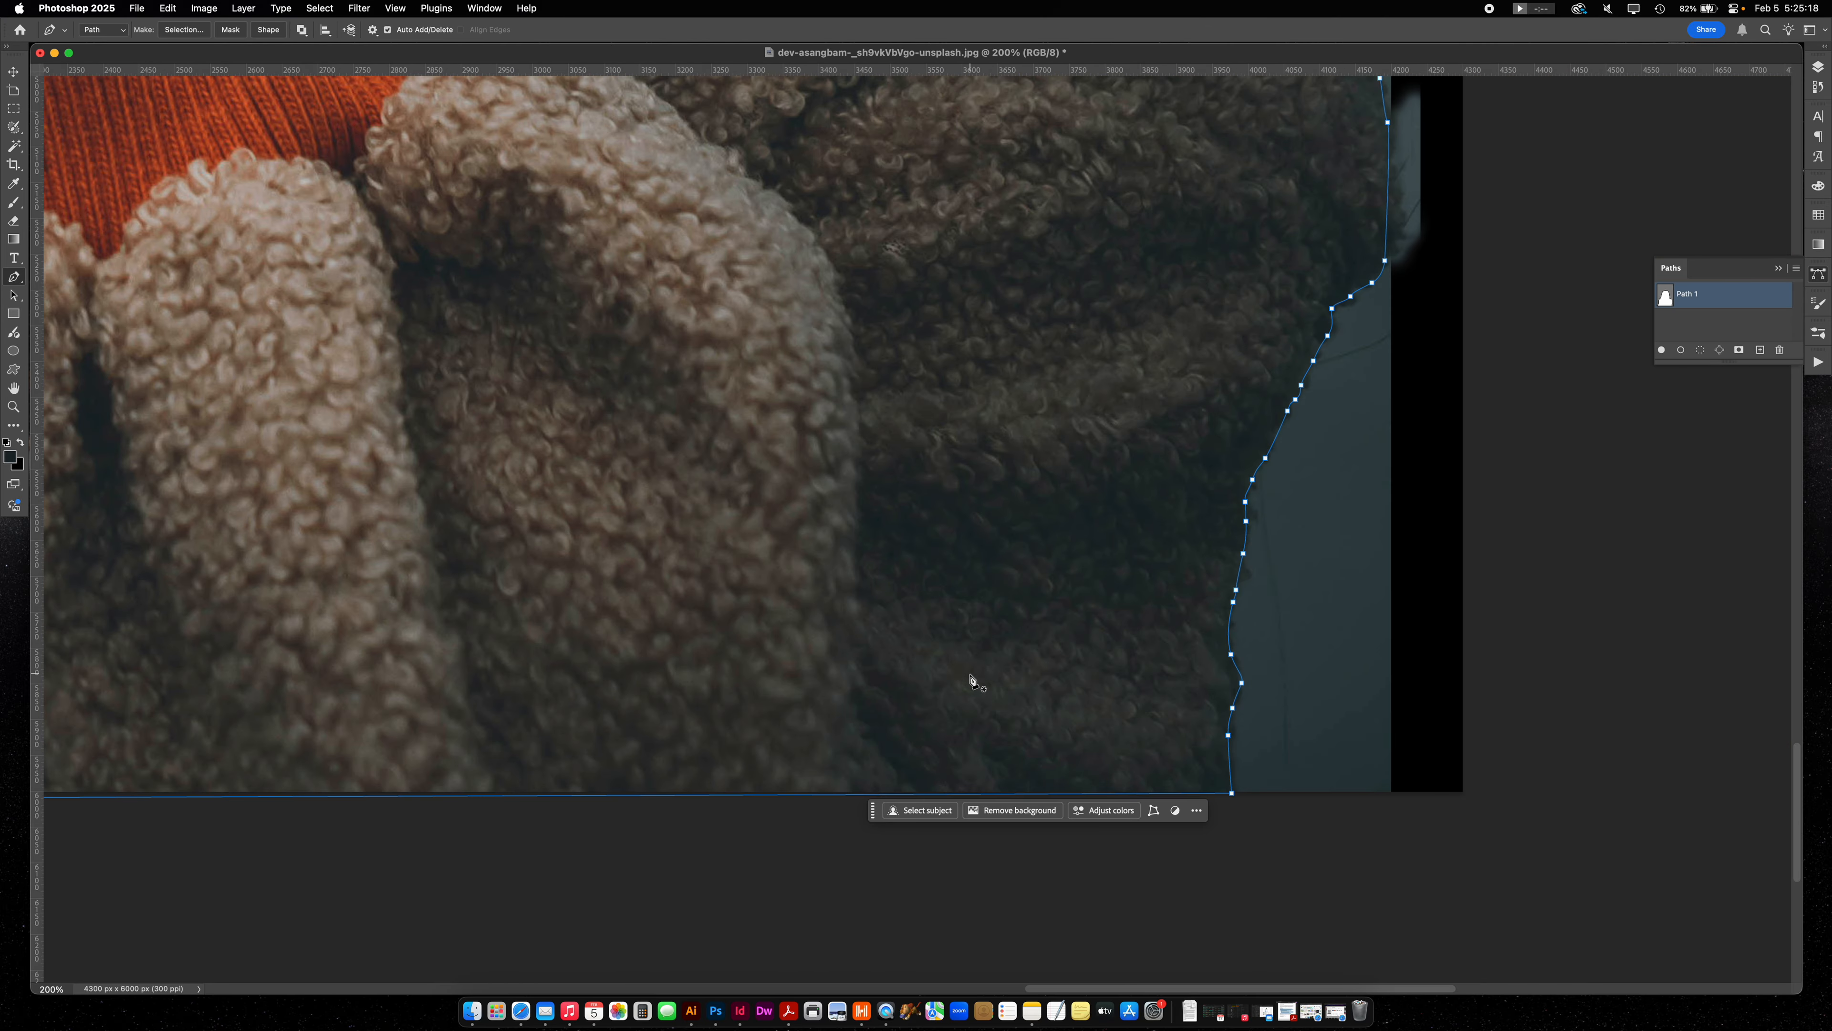
scroll(970, 679, "right", 1)
left_click(1212, 799)
scroll(1382, 252, "up", 3)
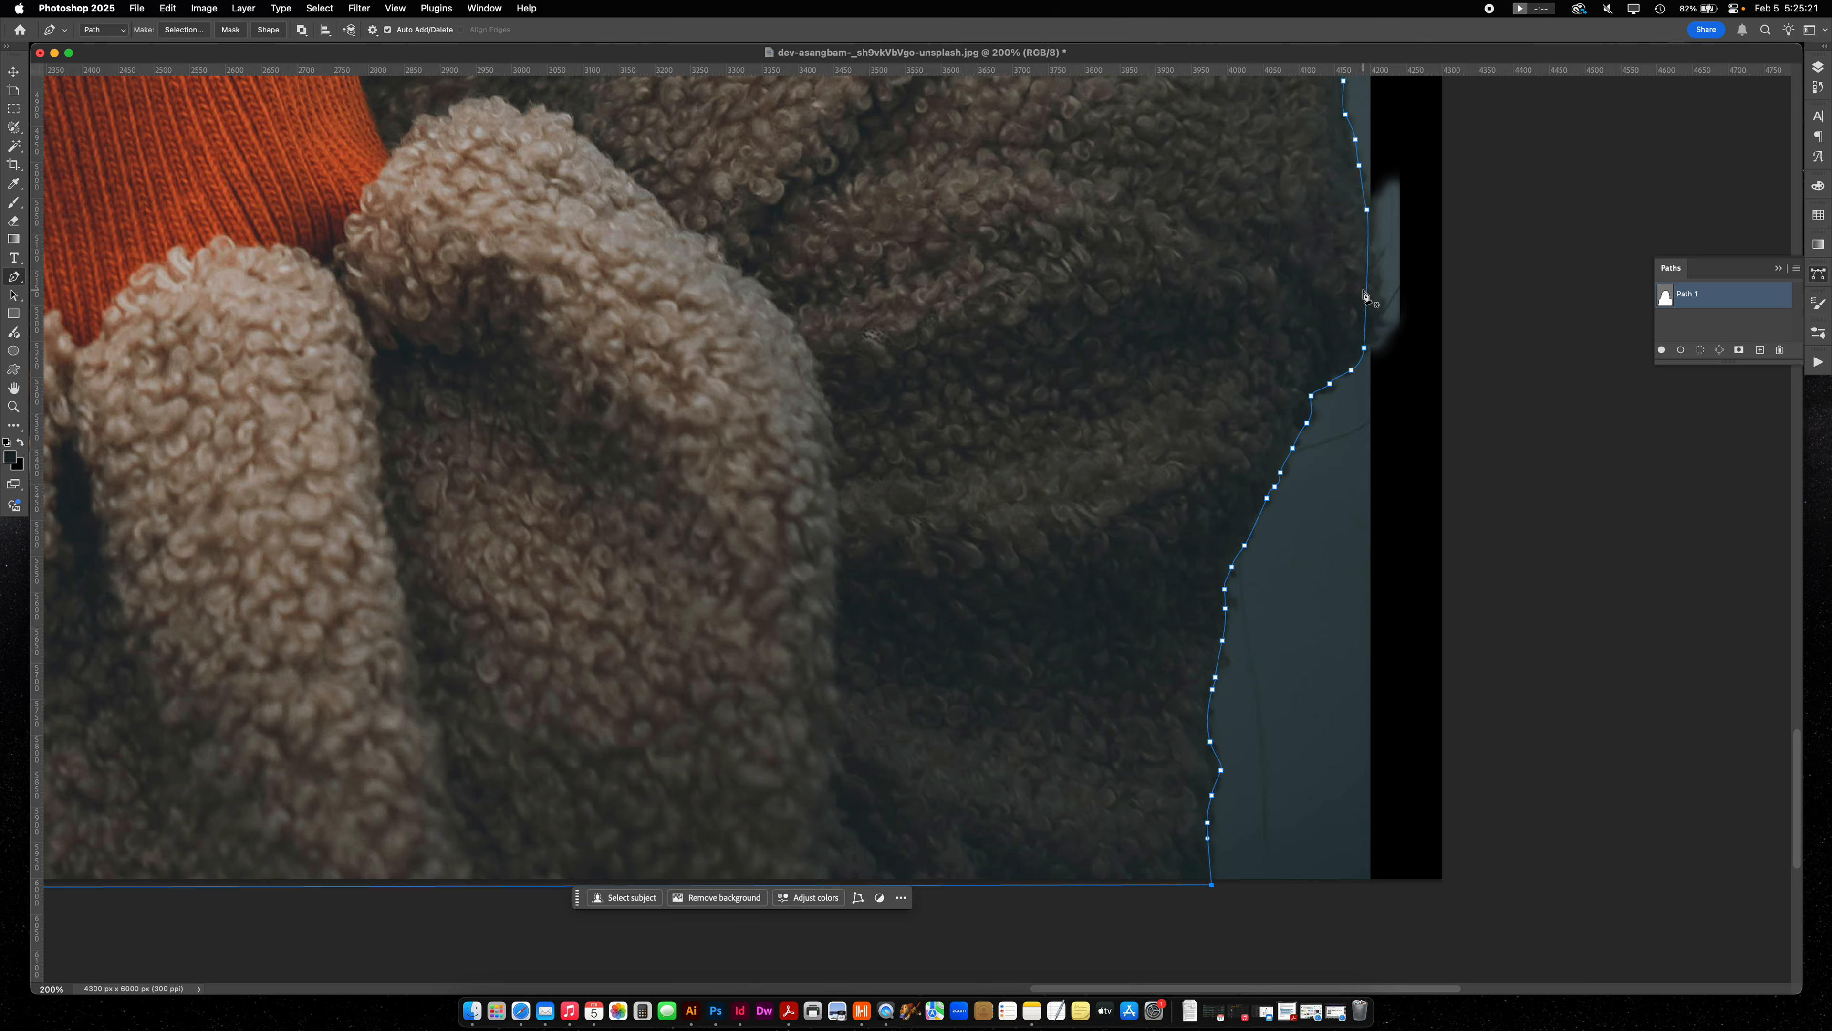
Replace the path's straight segment at the photo's right edge with anchor points following the extended coat outline.
key("BackSpace")
left_click(1368, 211)
left_click(1372, 234)
left_click_drag(1370, 256, 1373, 264)
left_click(1374, 267)
left_click(1375, 291)
left_click(1379, 312)
left_click(1370, 335)
left_click(1364, 348)
Define Path 1 as the image's clipping path with the flatness left blank.
left_click(1797, 268)
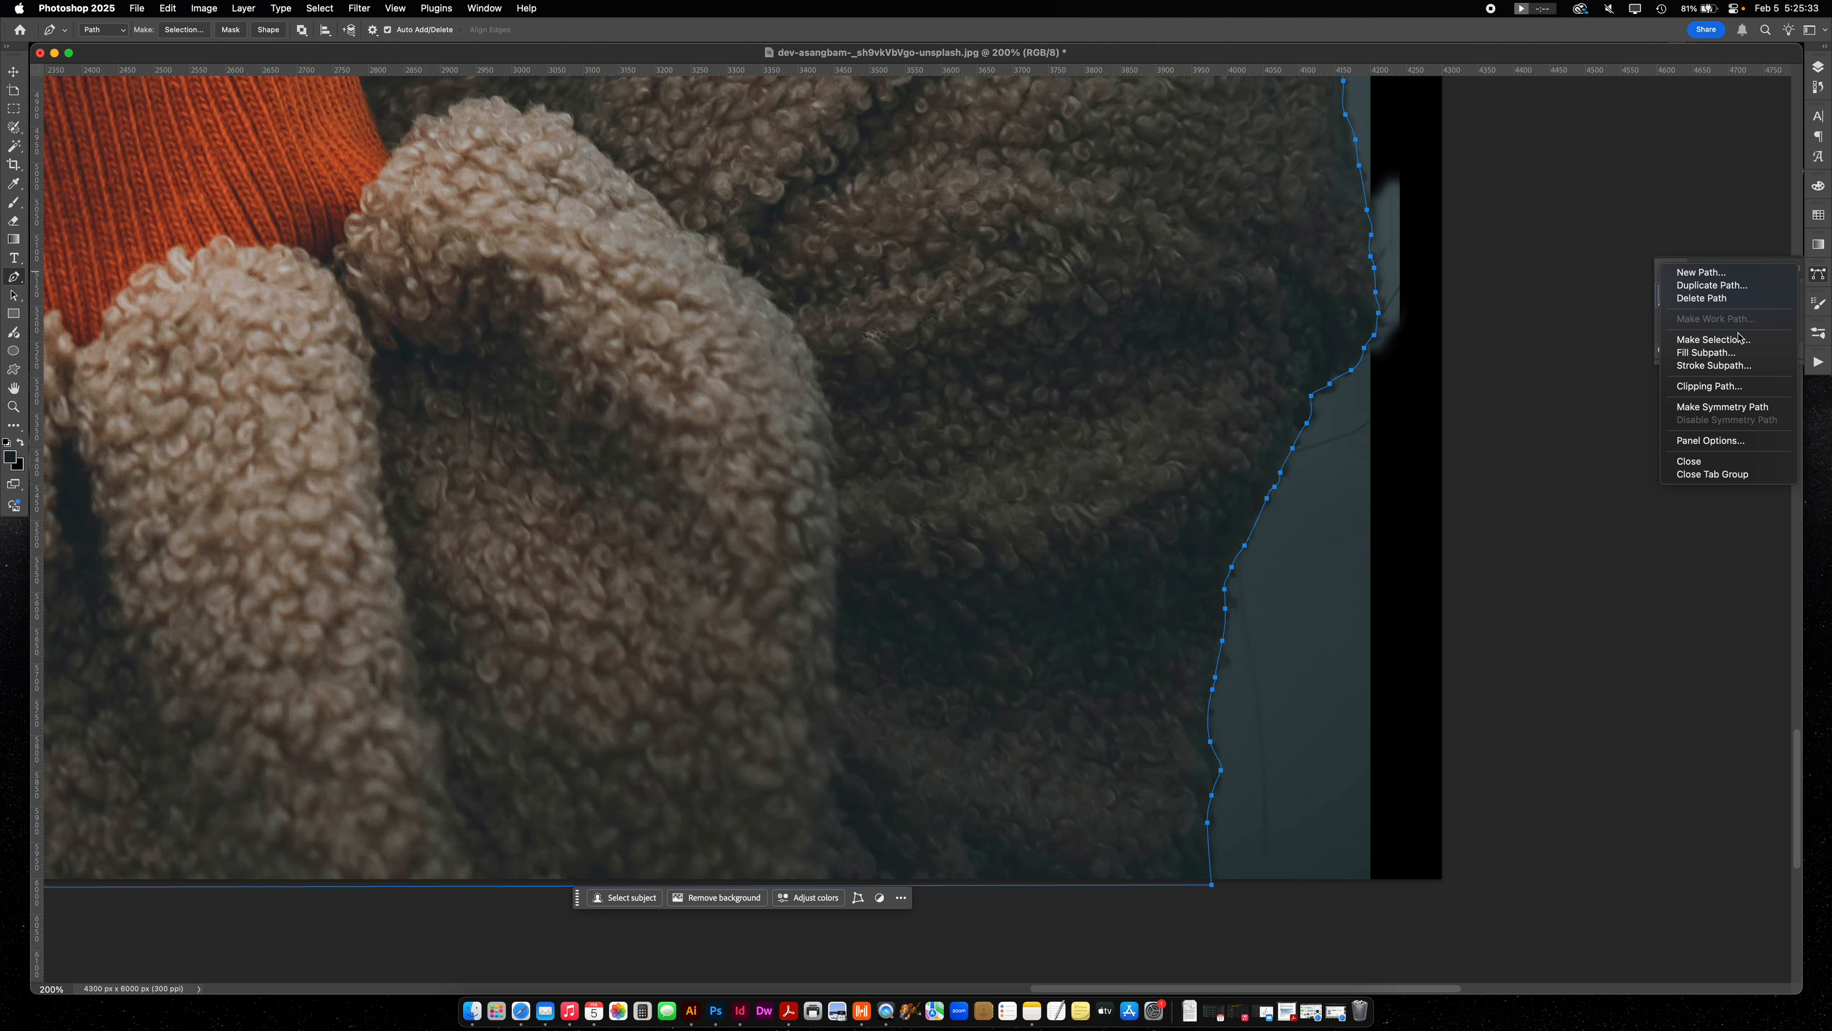
left_click(1710, 387)
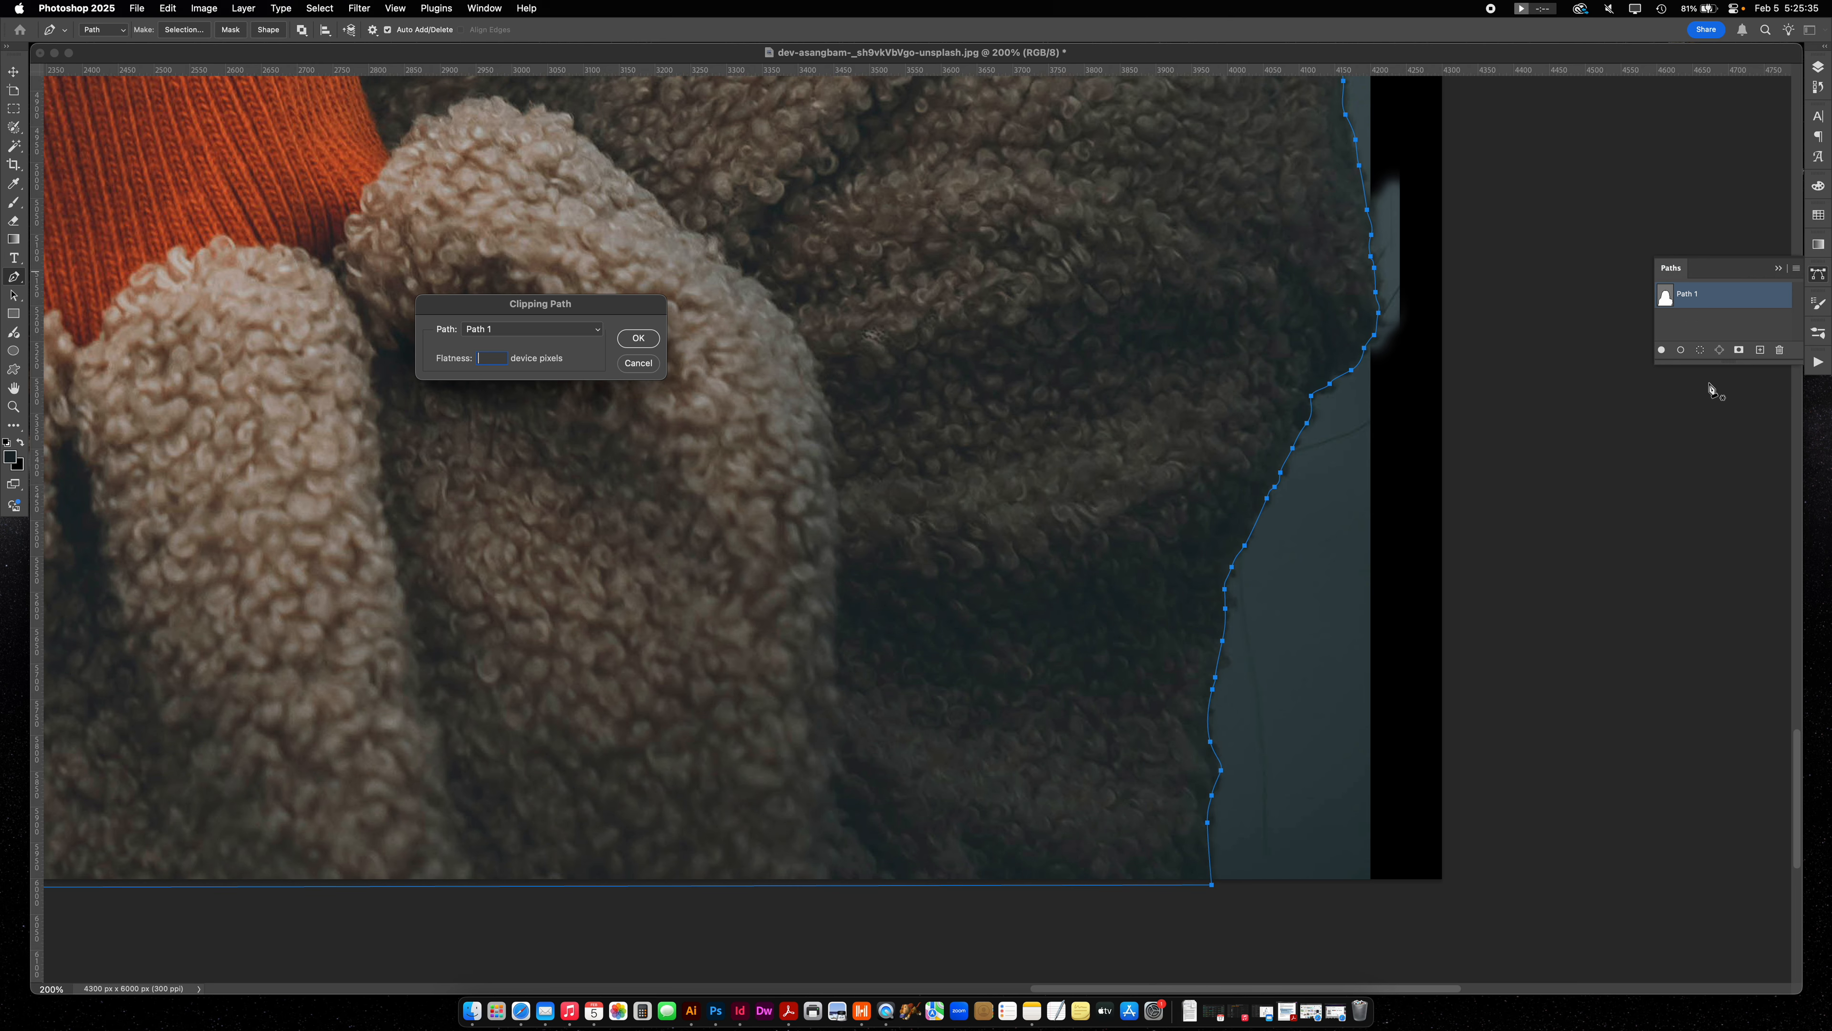
left_click(637, 337)
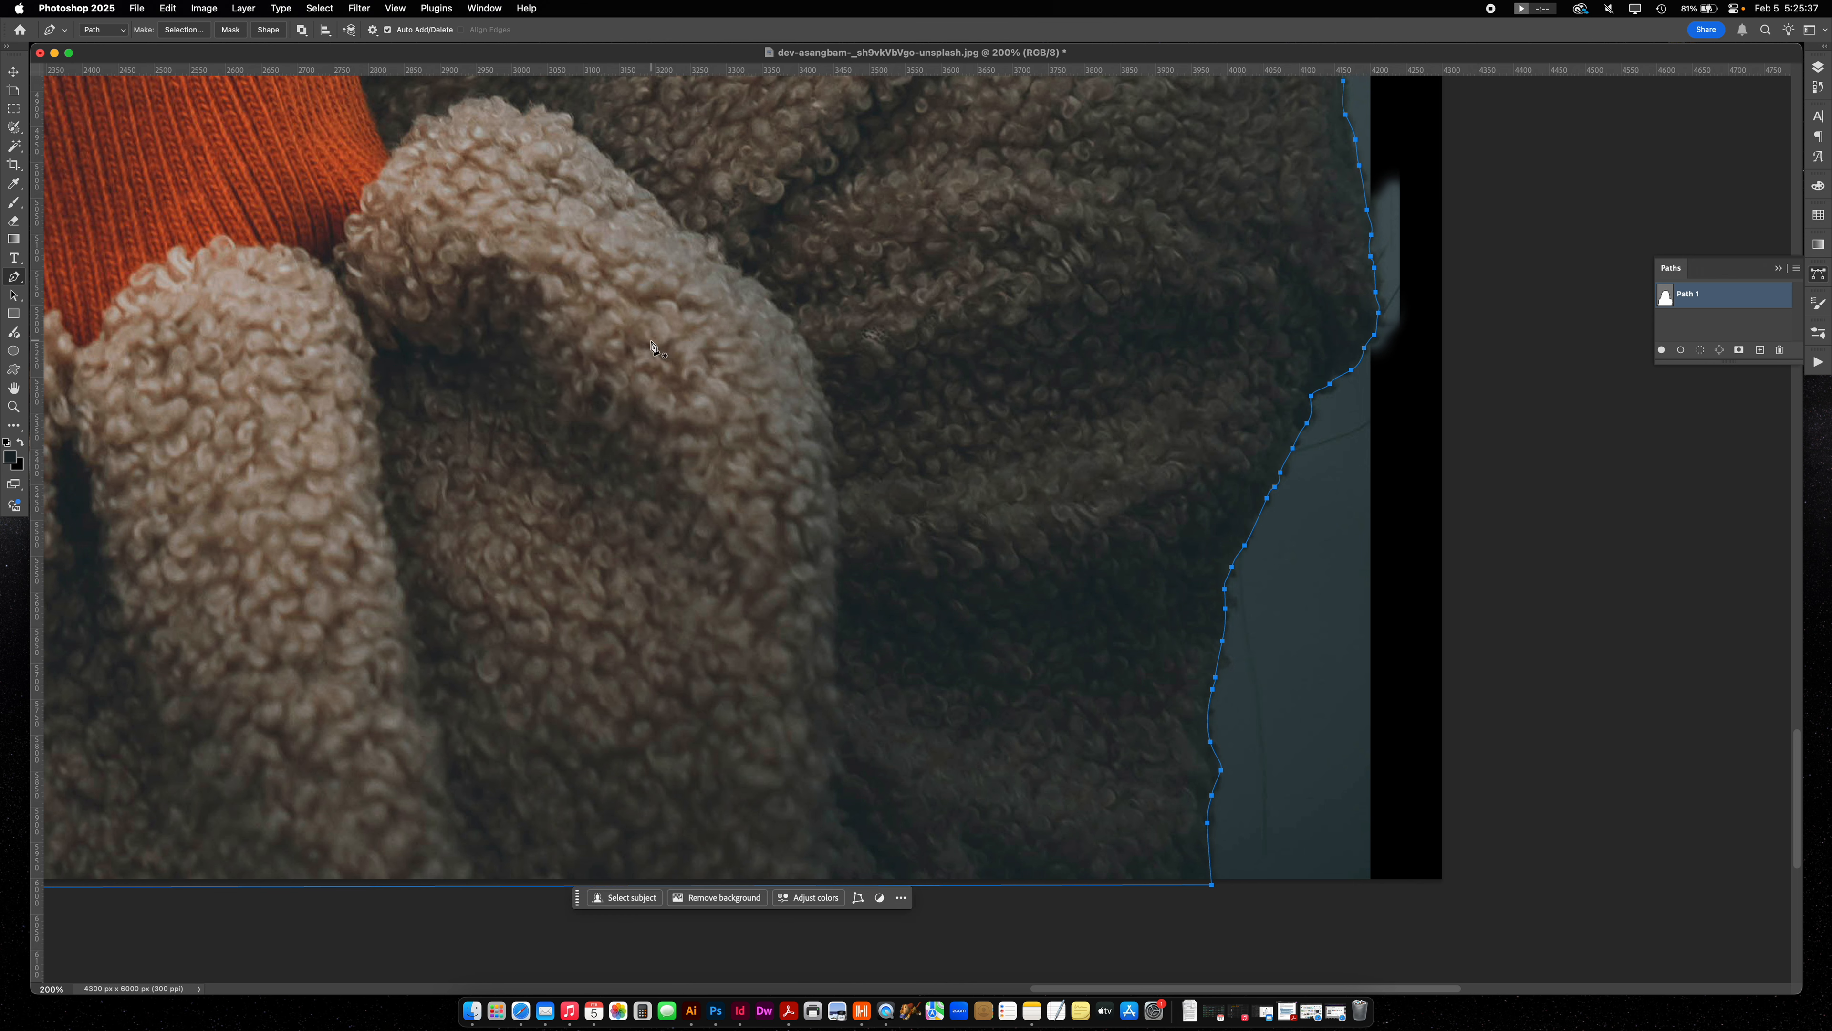
left_click(137, 7)
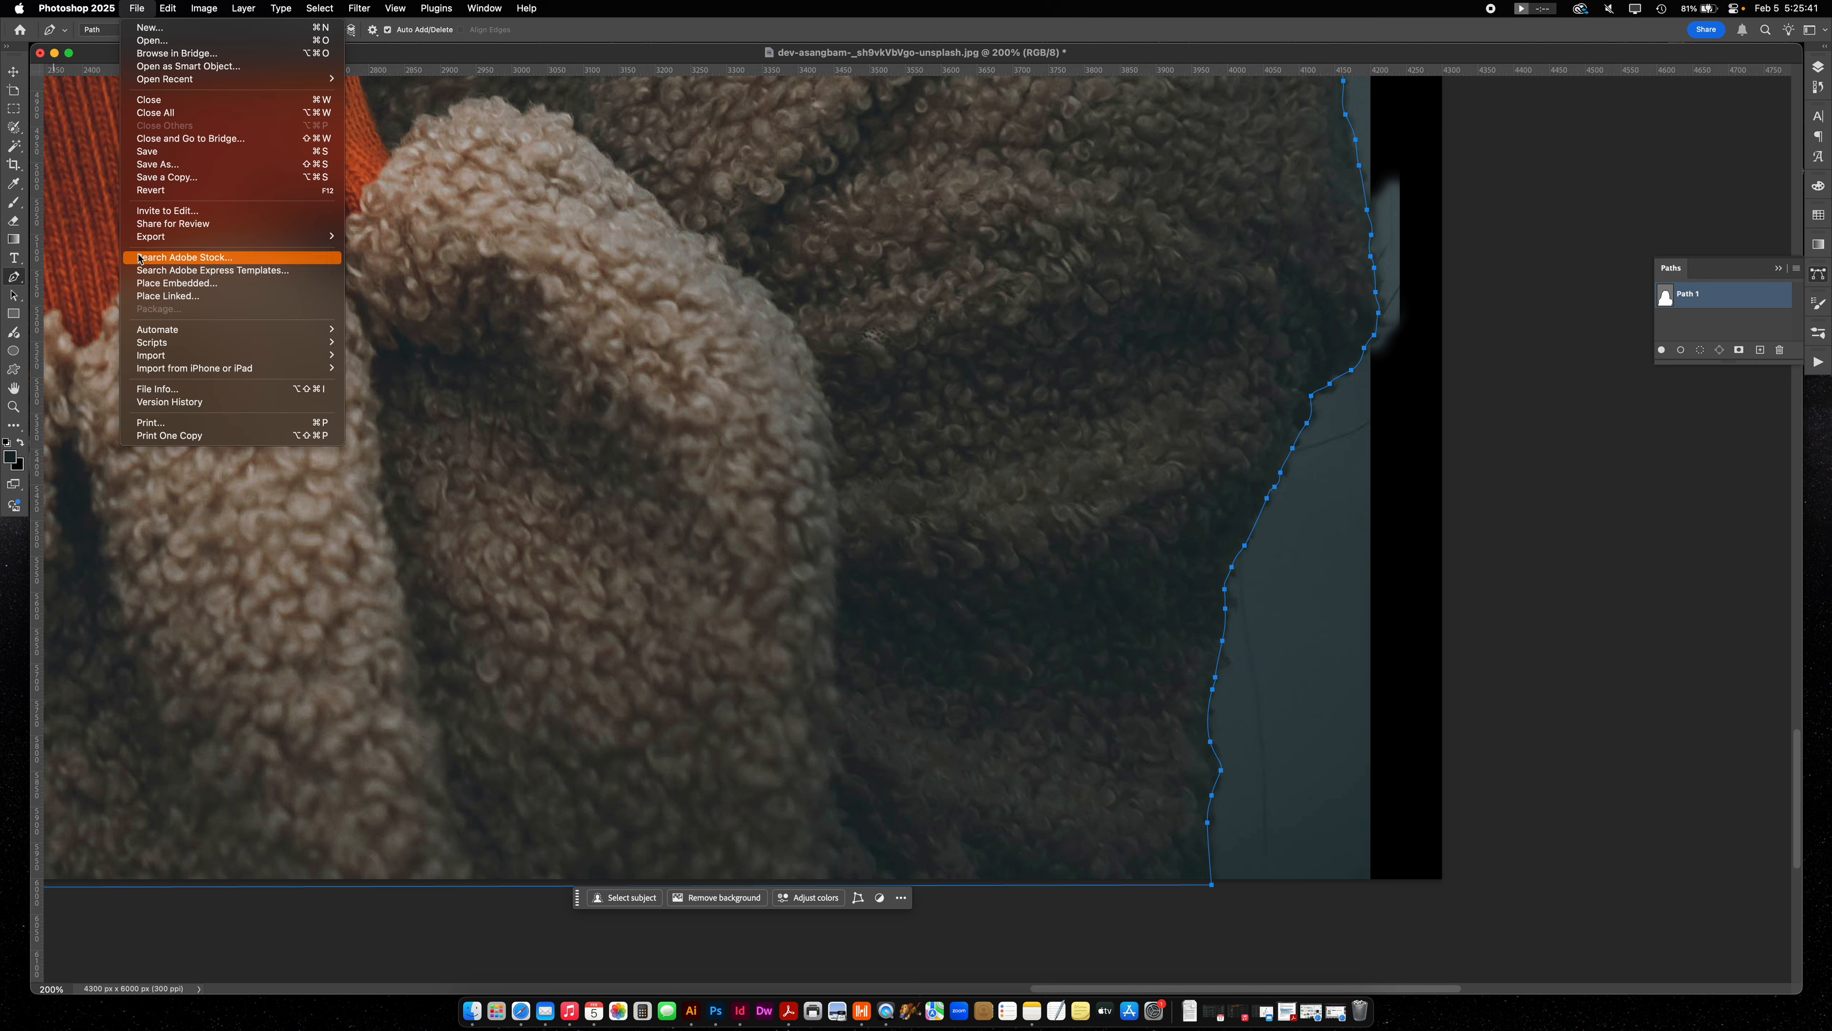
mouse_move(142, 246)
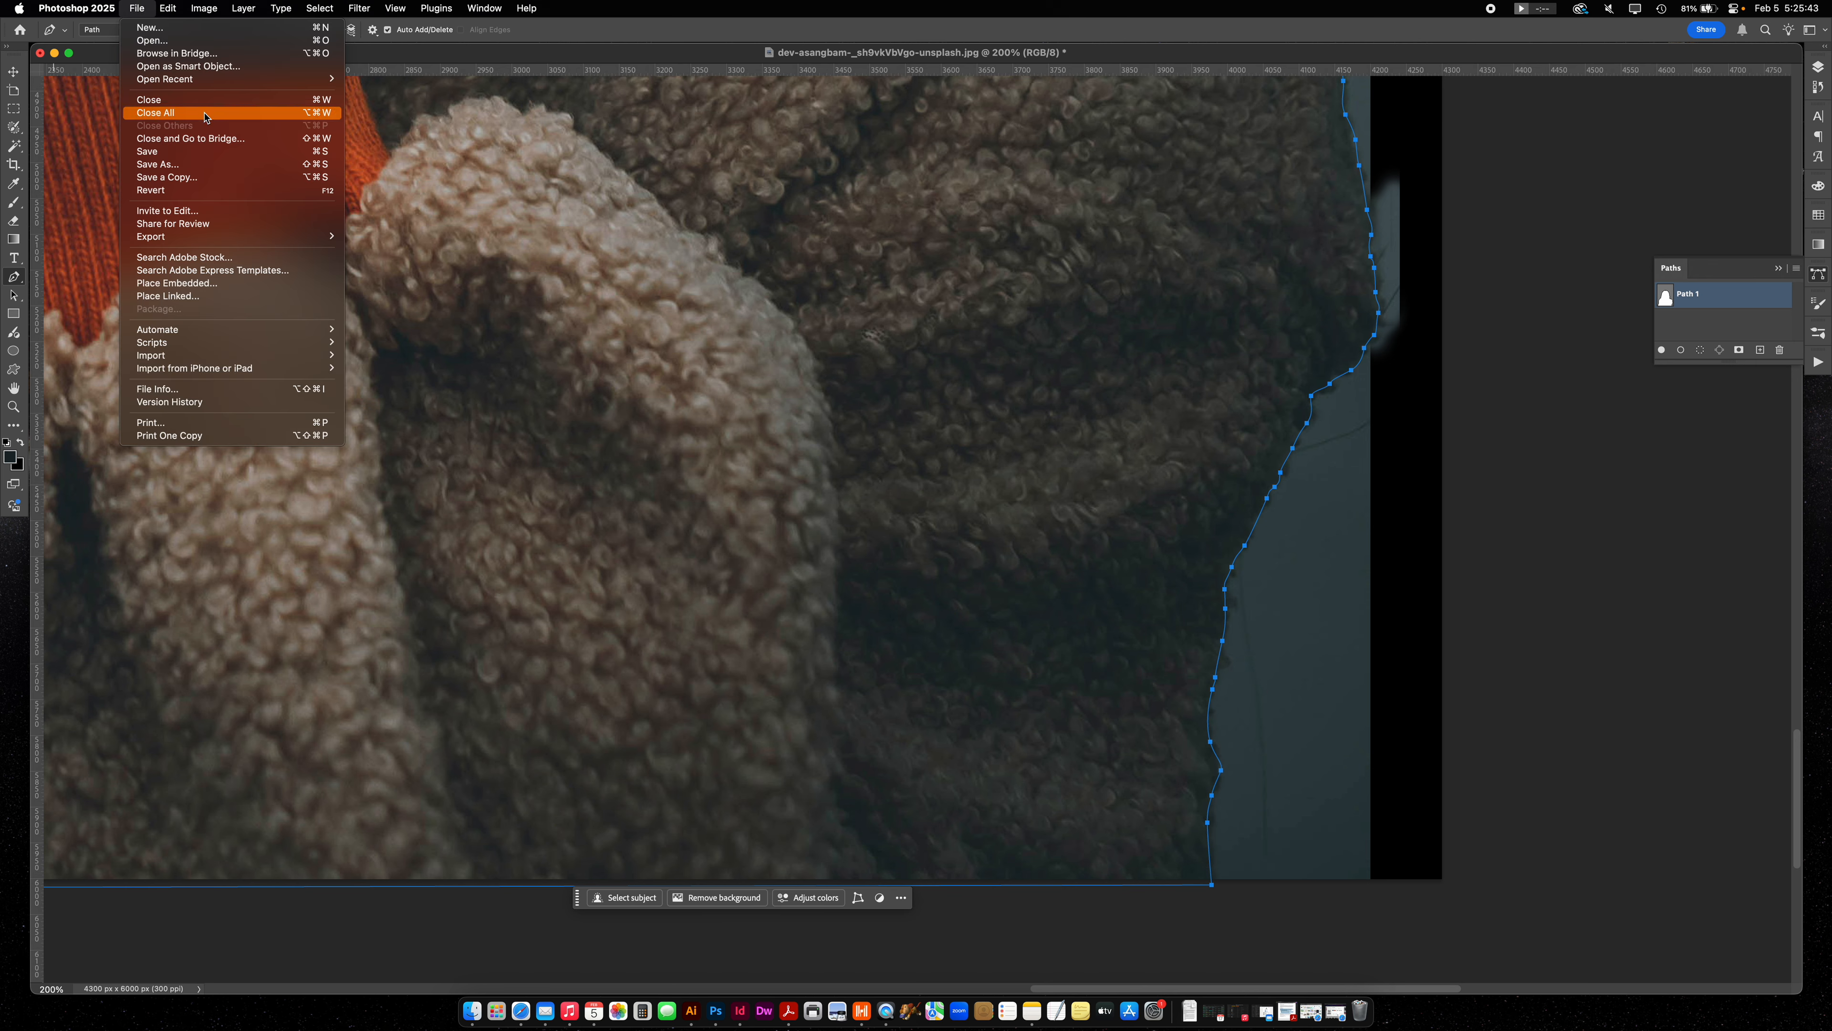
left_click(209, 166)
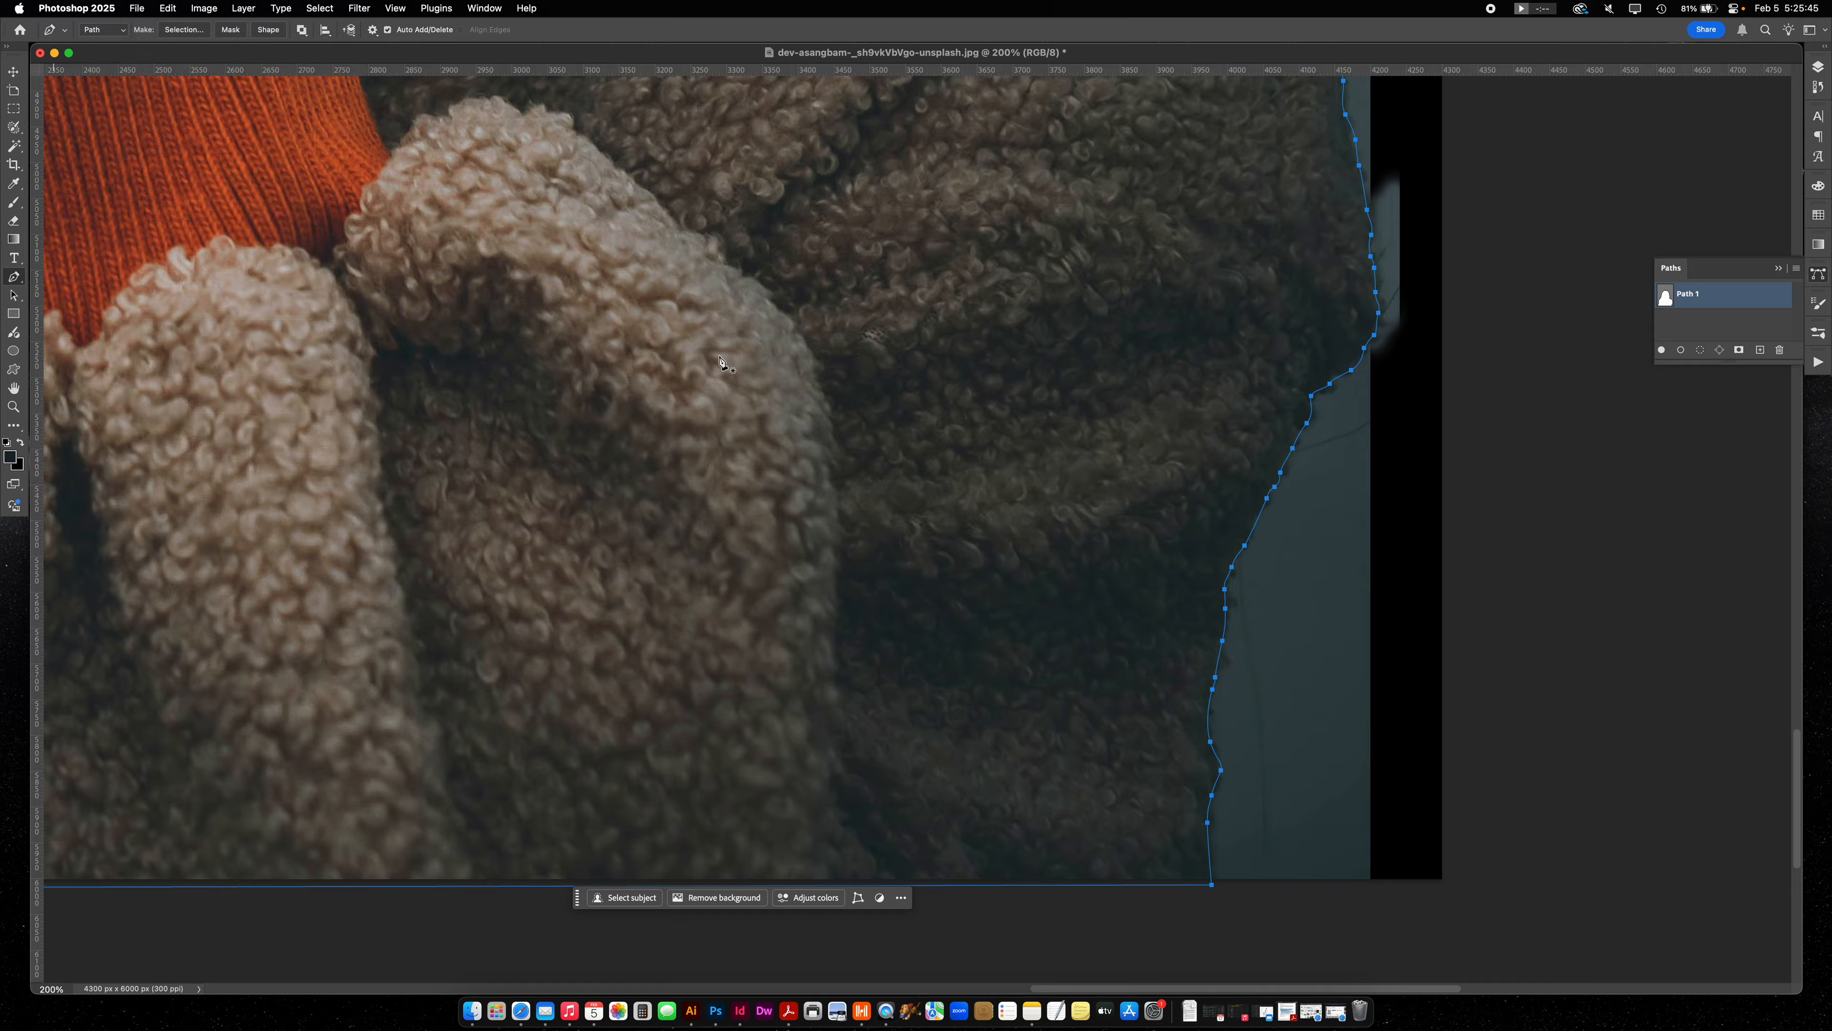
left_click(874, 849)
Convert the image to CMYK Color mode.
left_click(203, 8)
mouse_move(216, 27)
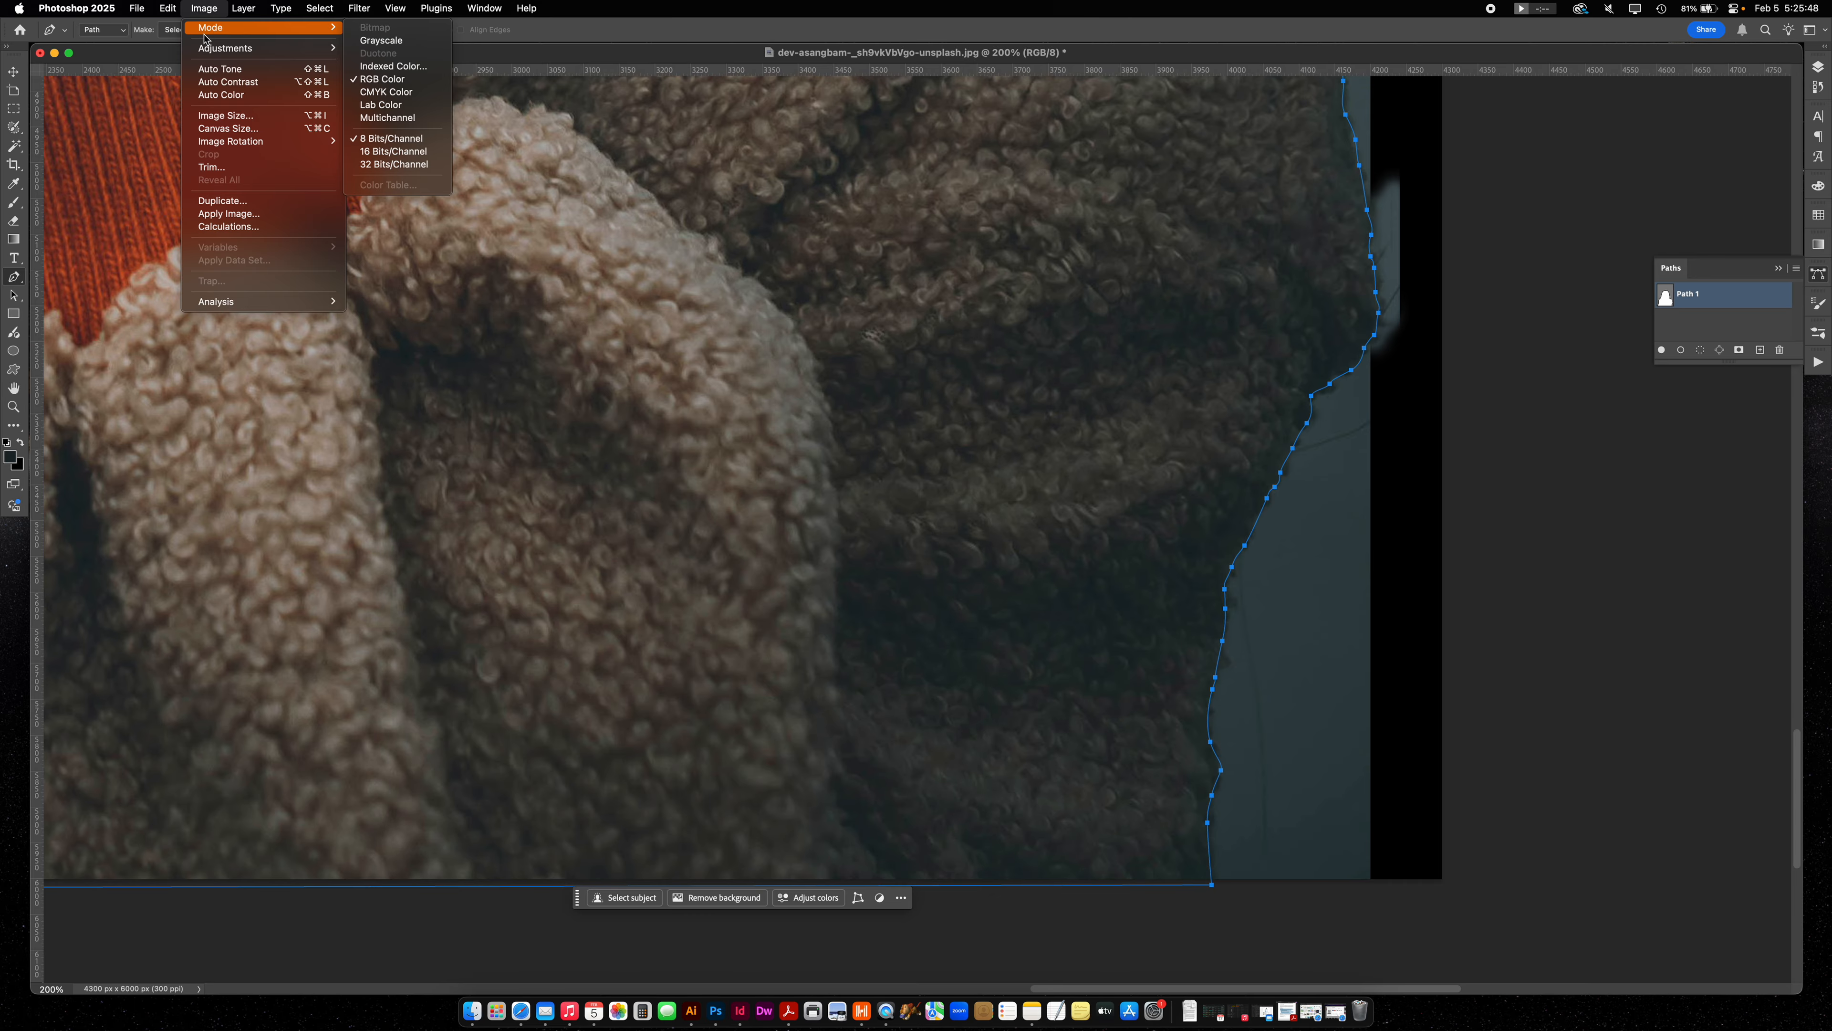
left_click(386, 92)
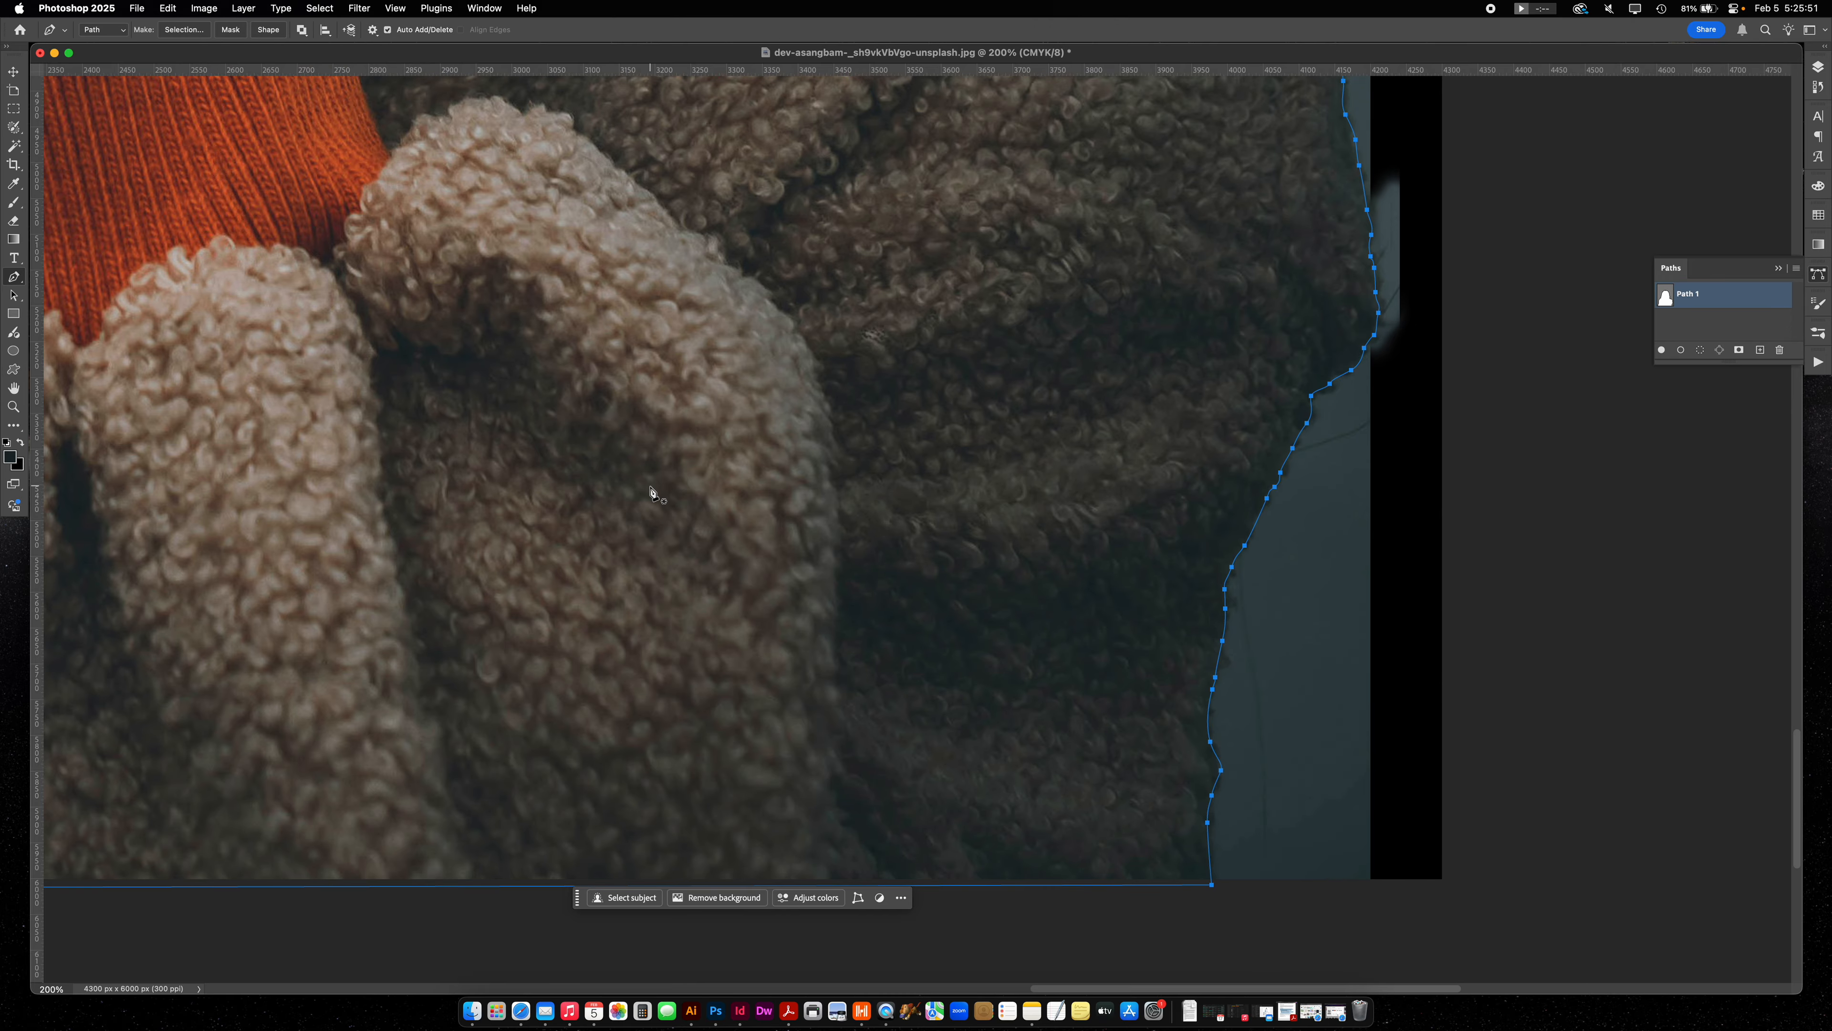
key("super+minus")
key("super+minus")
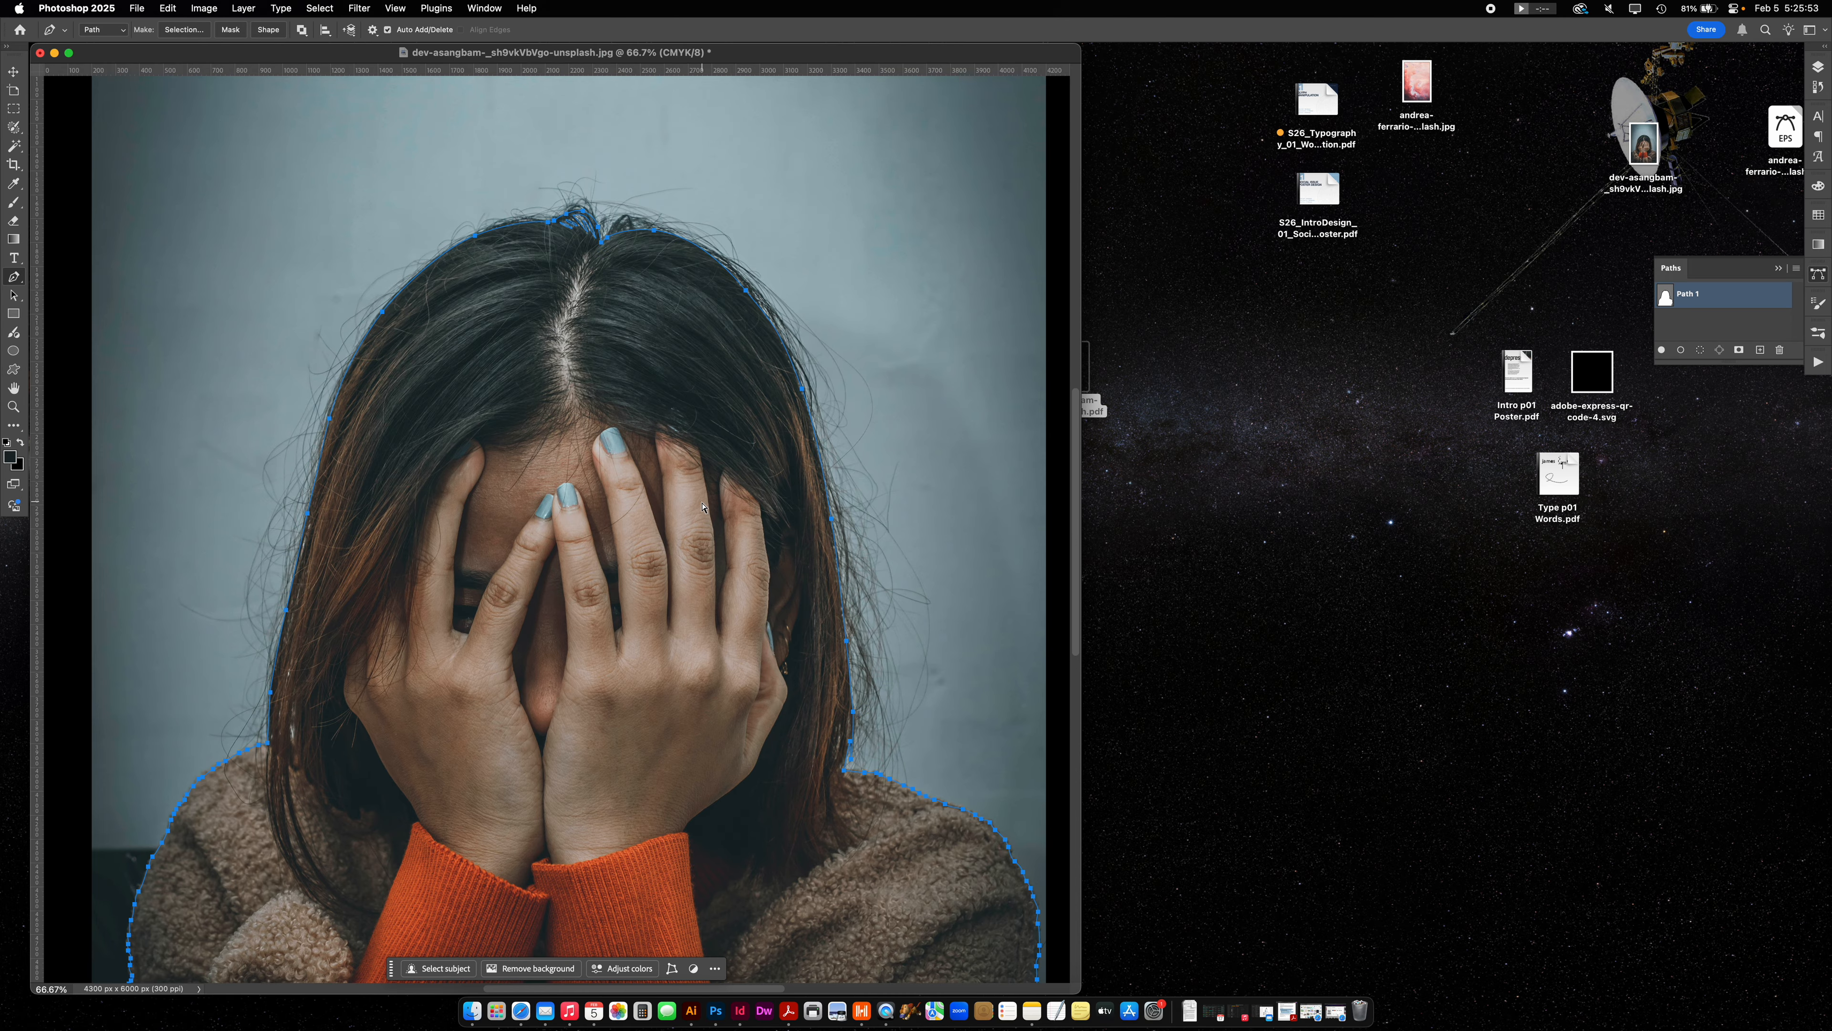
scroll(700, 610, "down", 3)
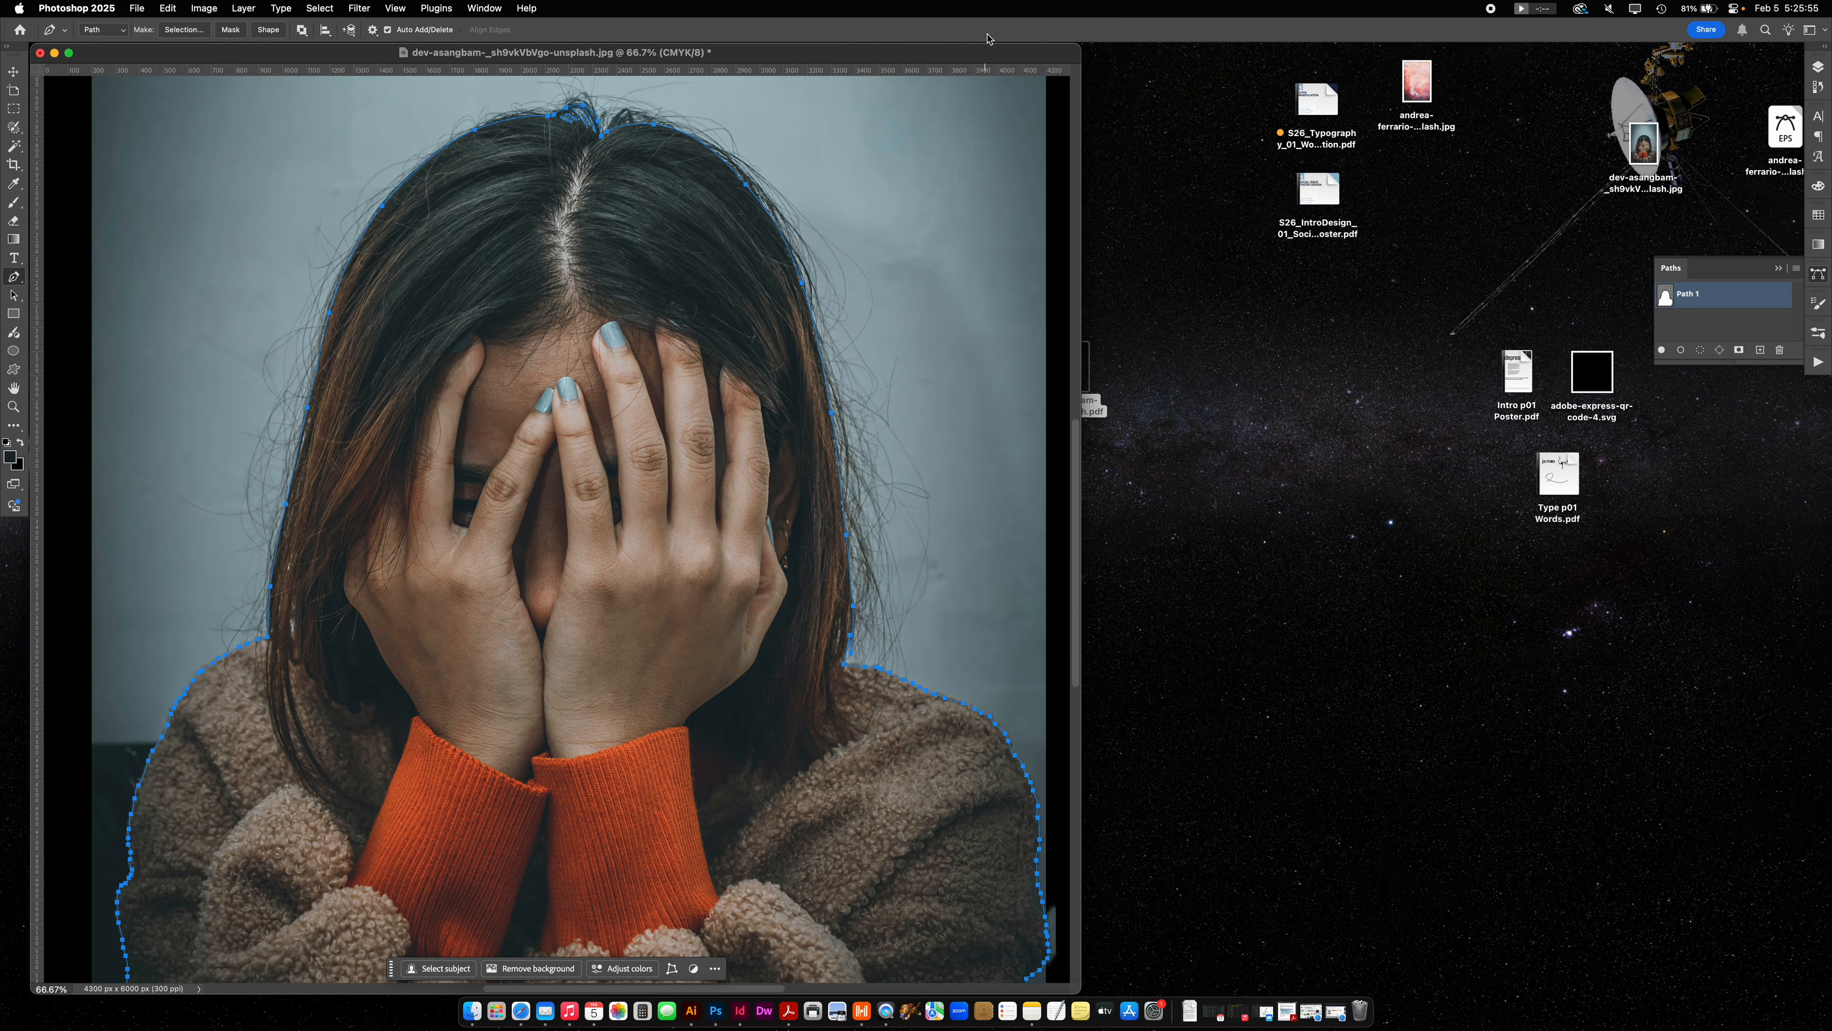
Open the andrea-ferrario cloud photo from the desktop in its own floating window, separate from the portrait.
left_click_drag(975, 54, 1131, 260)
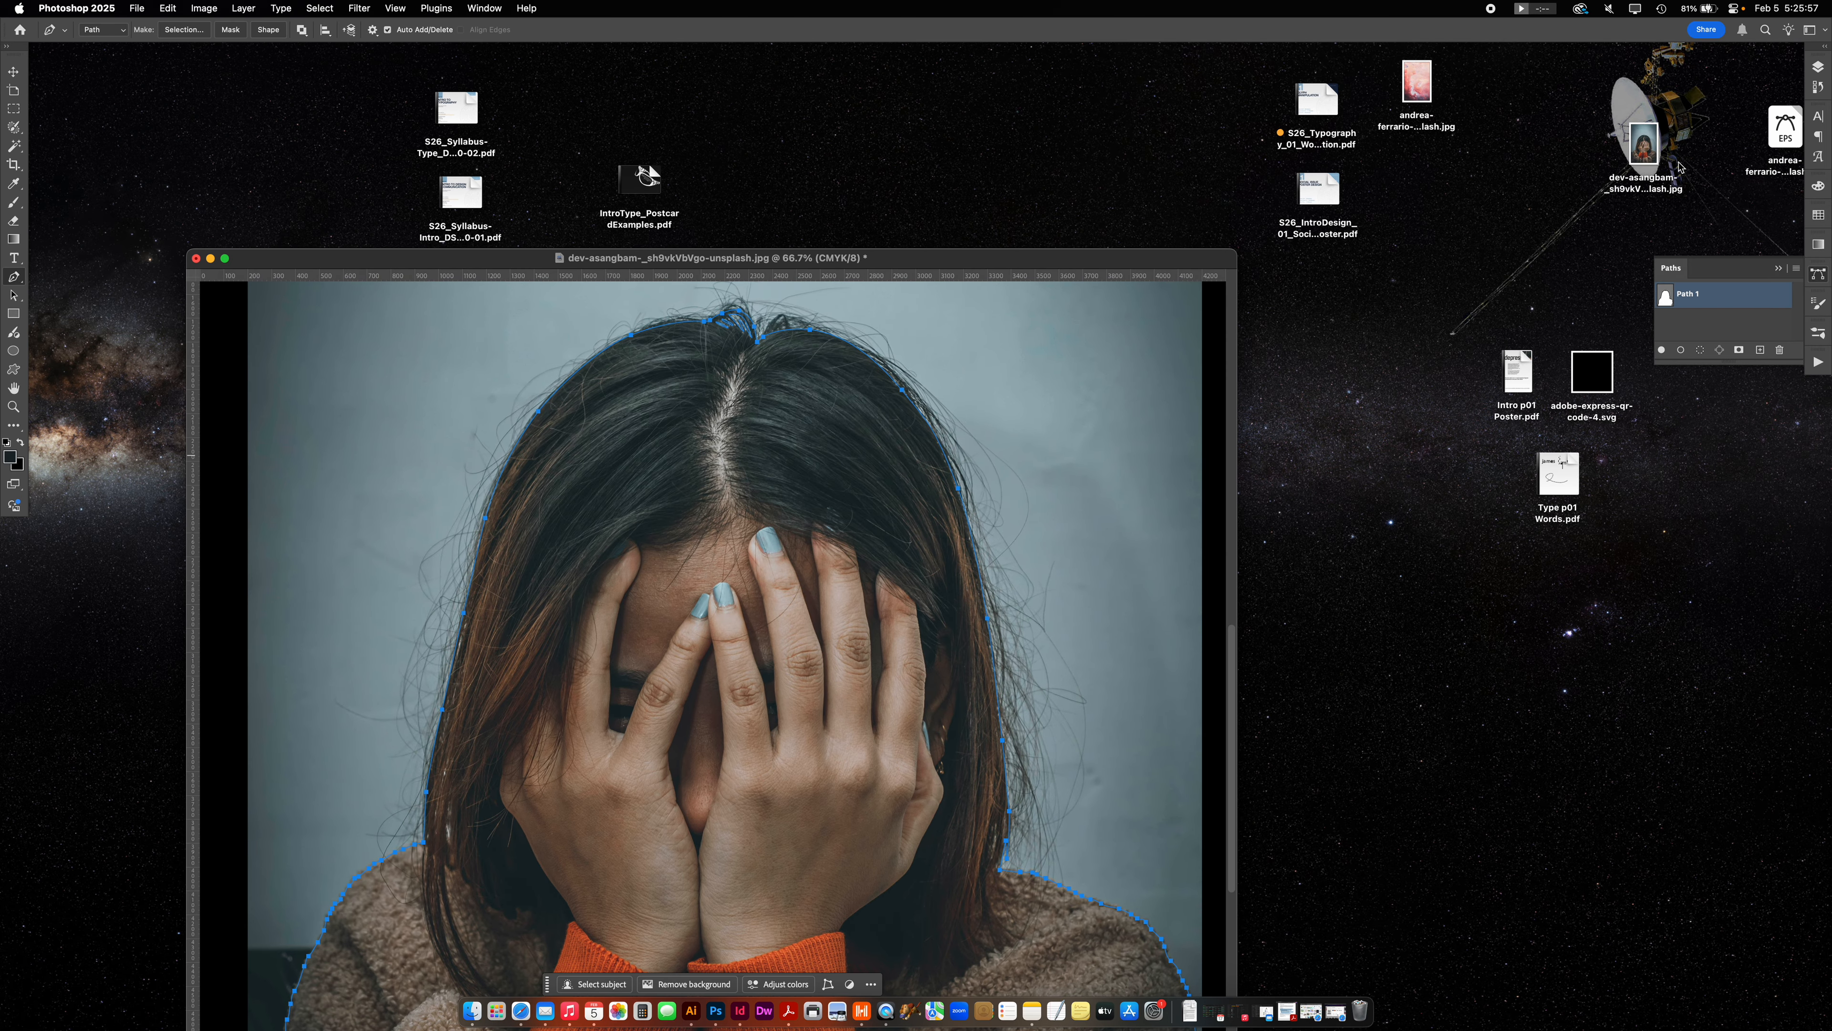
left_click(1520, 172)
right_click(1419, 82)
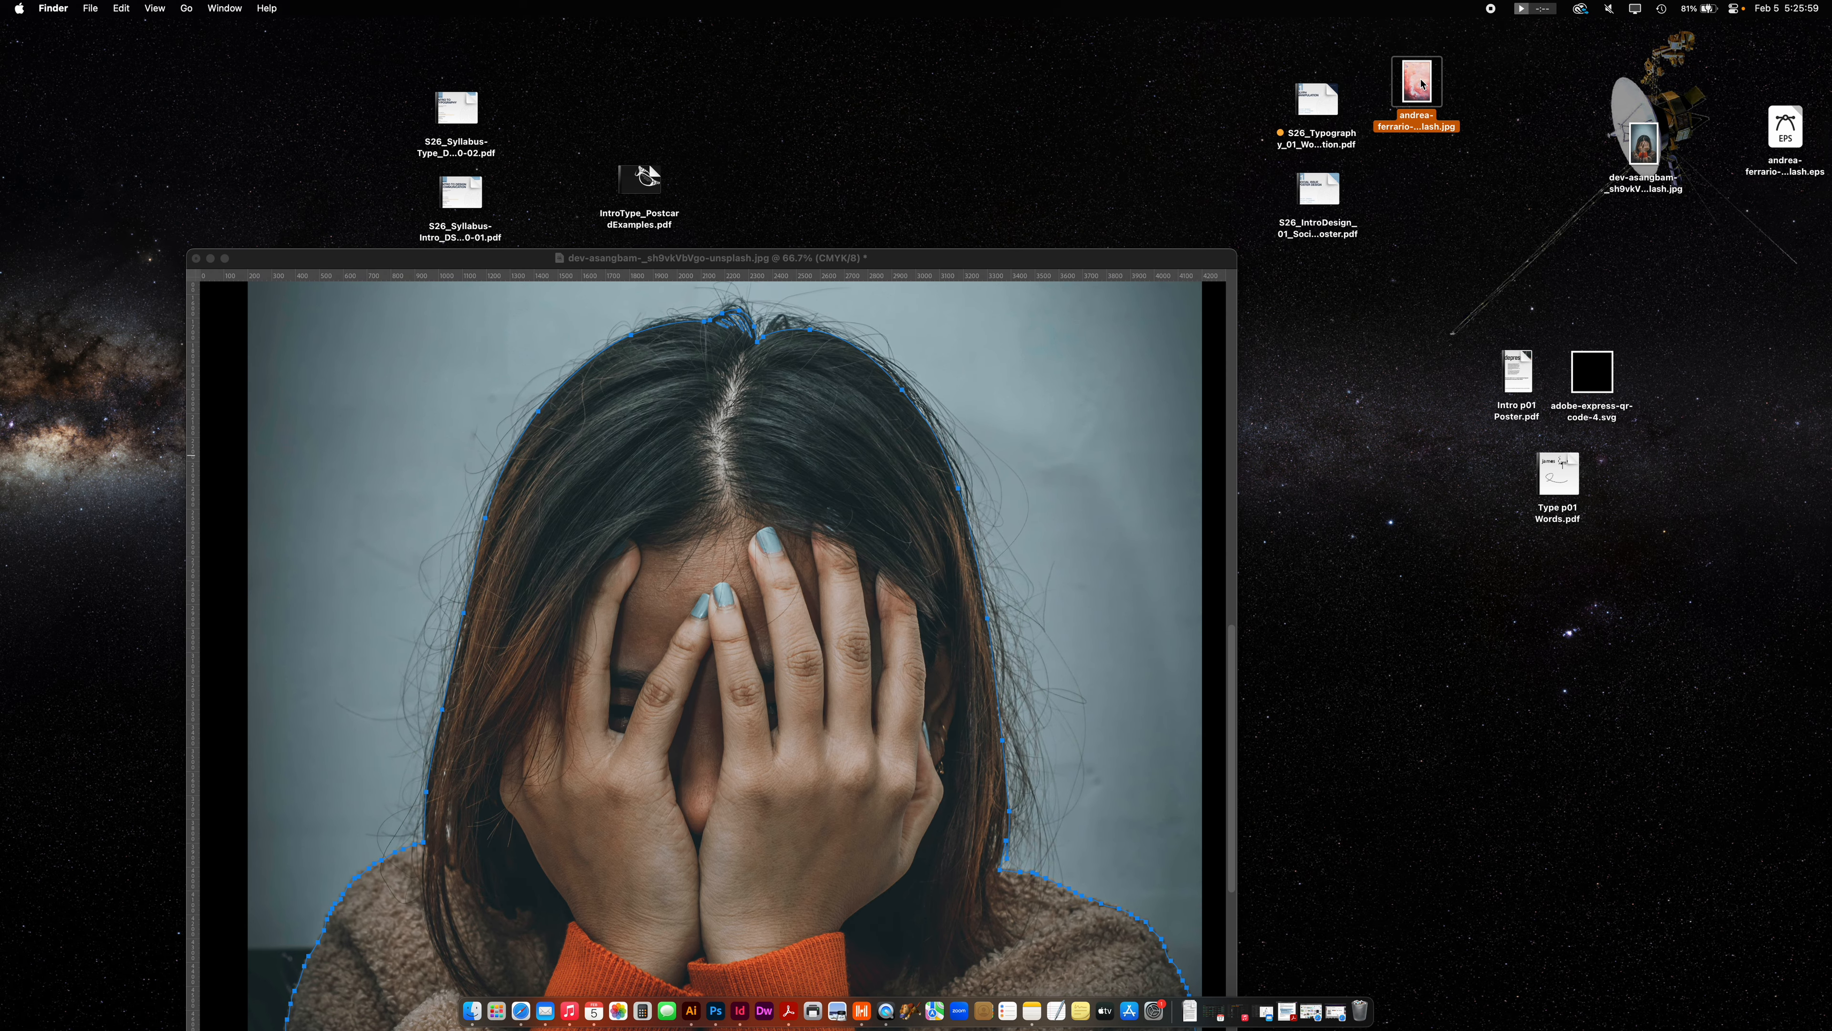
mouse_move(1457, 102)
left_click(1360, 205)
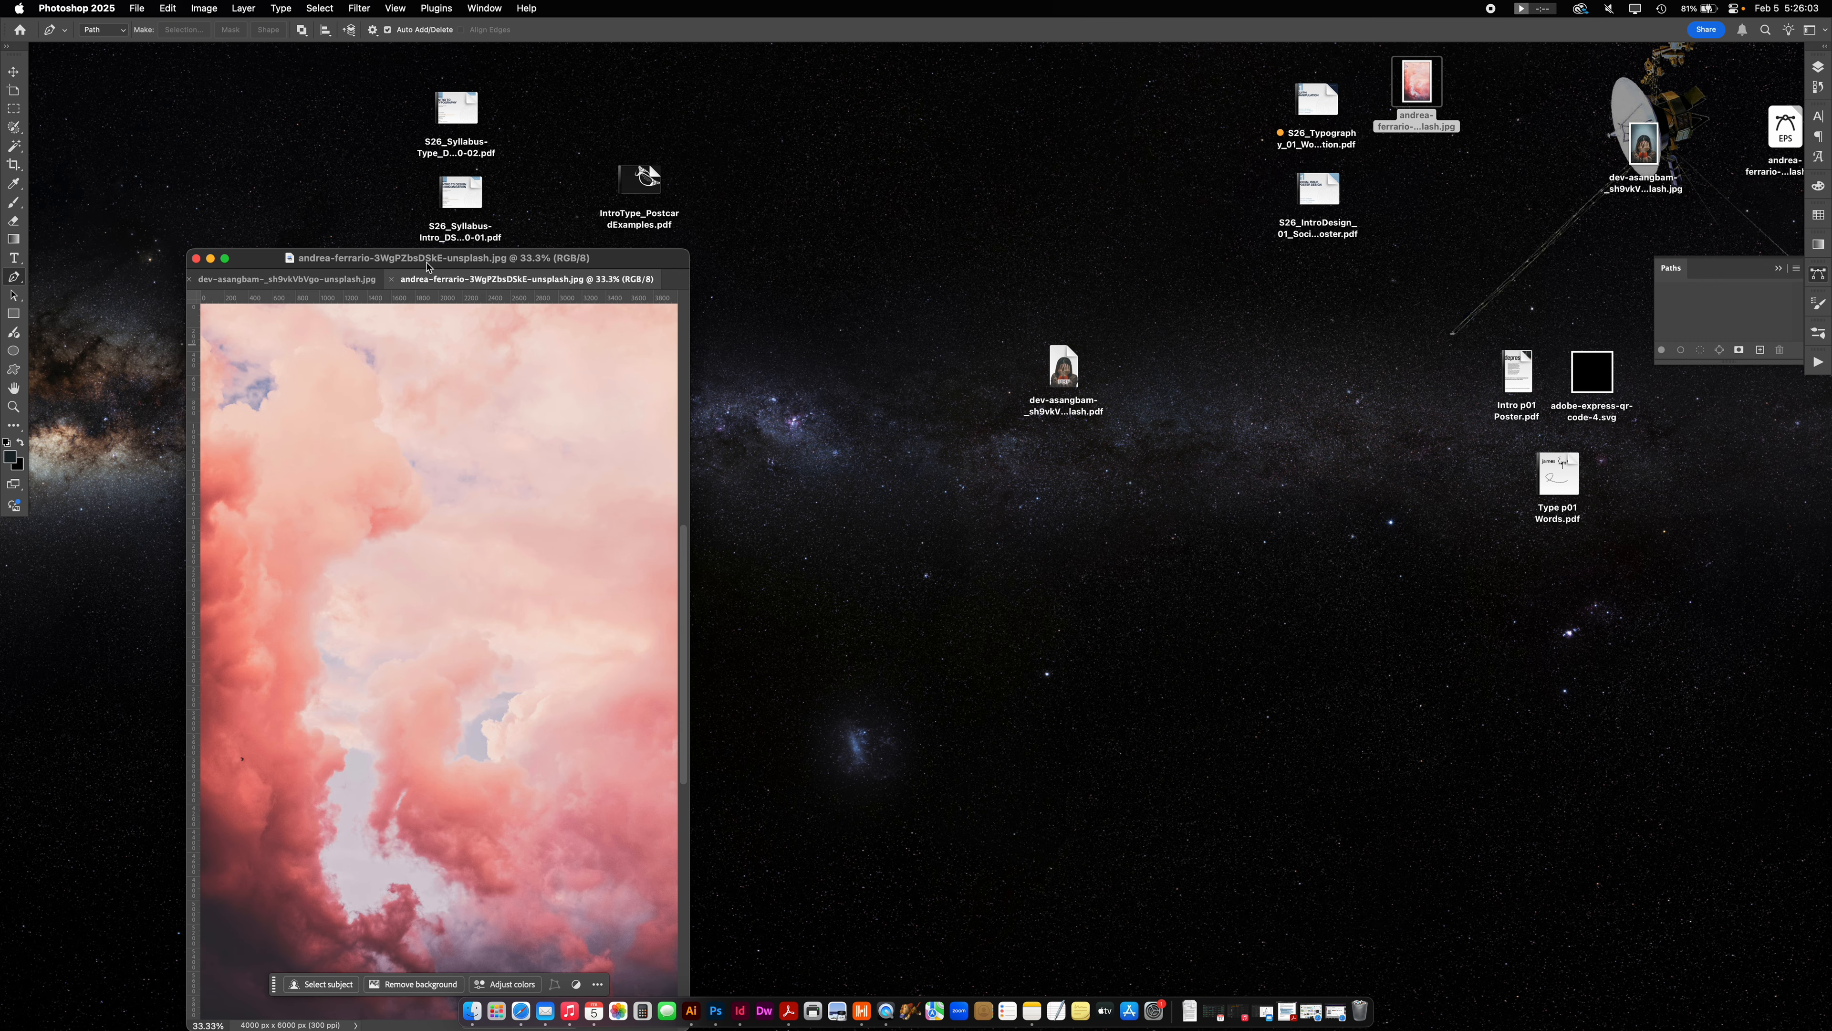
left_click_drag(517, 290, 913, 124)
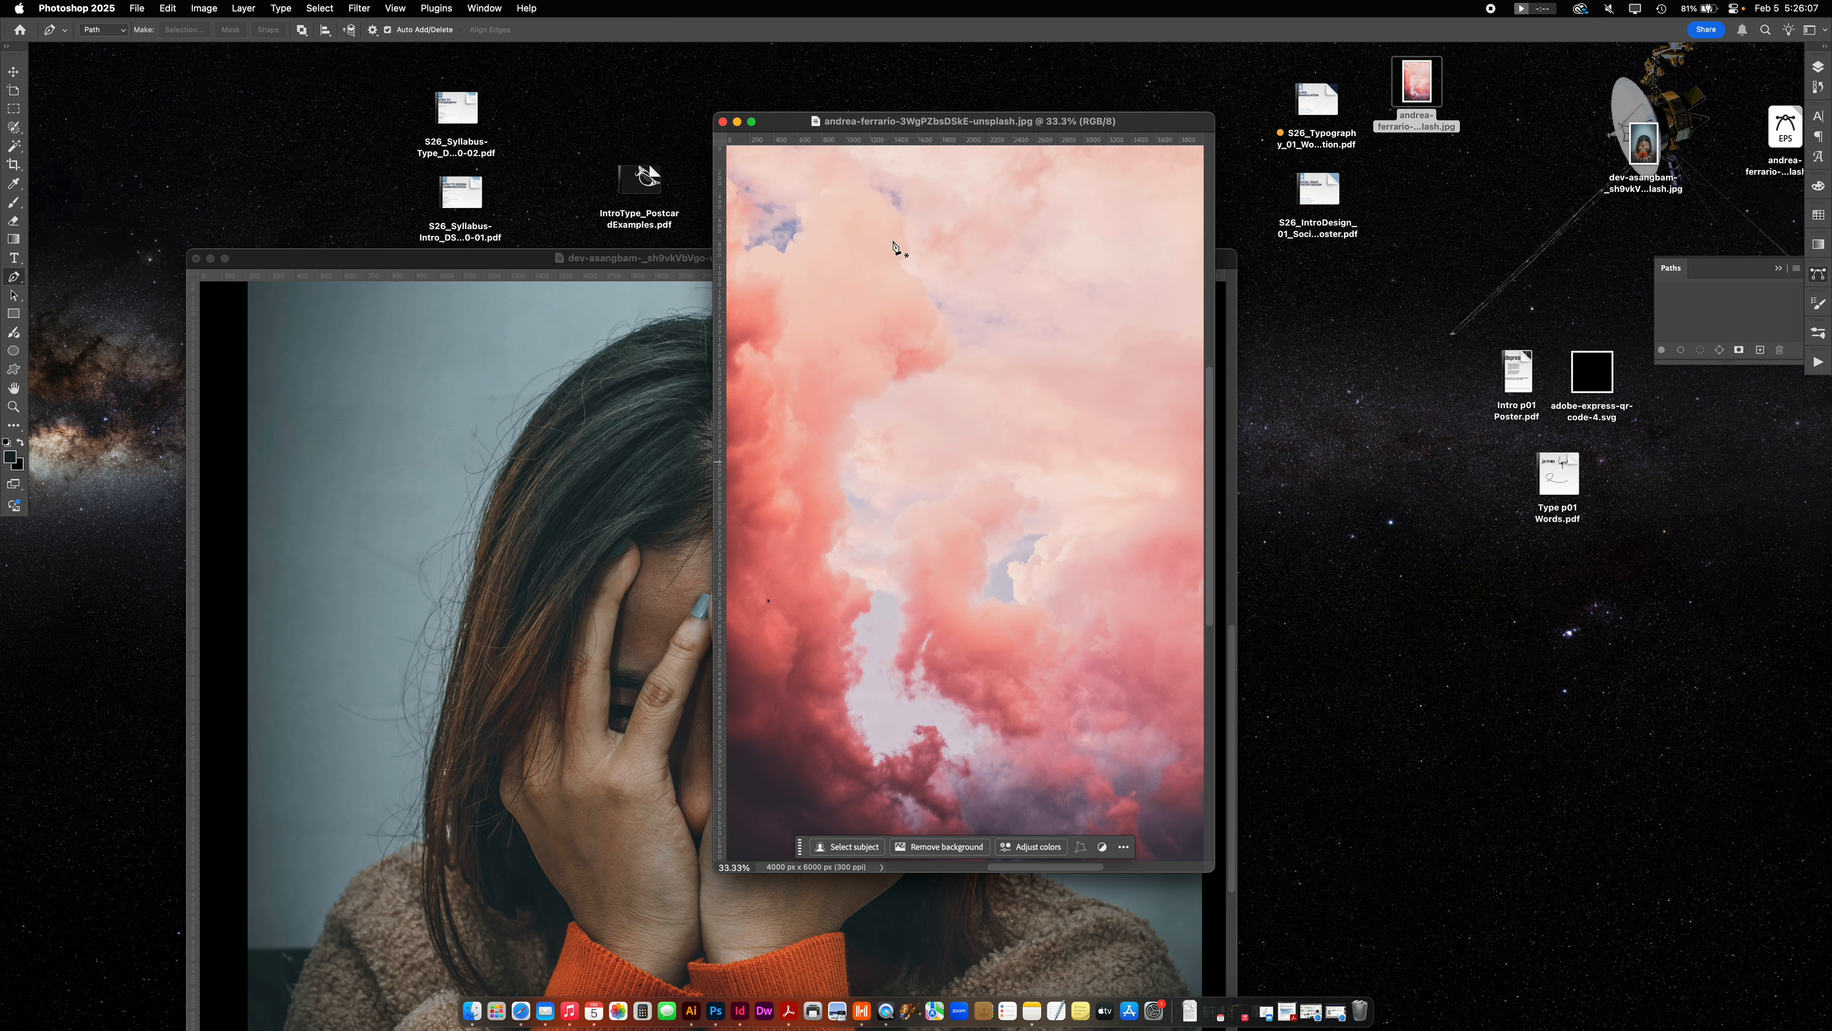
left_click_drag(972, 131, 1014, 126)
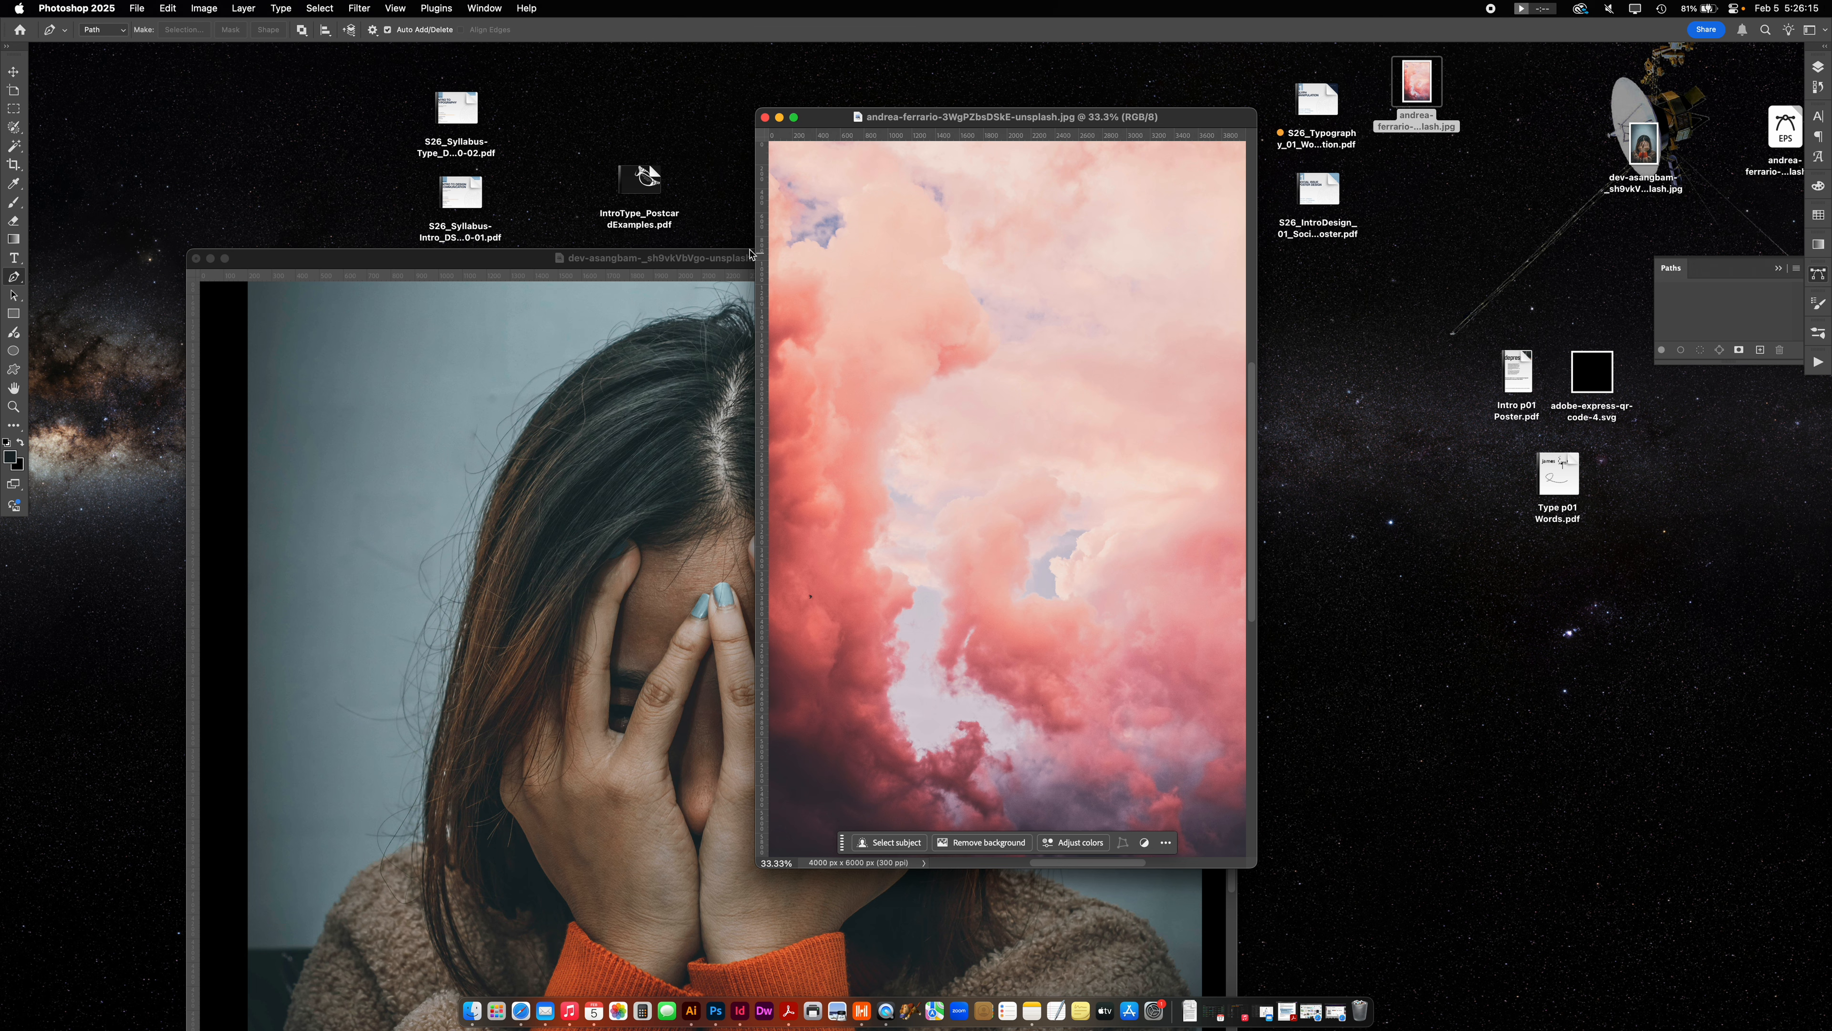
Try inverting the cloud photo's colors and undo the inversion.
key("super+i")
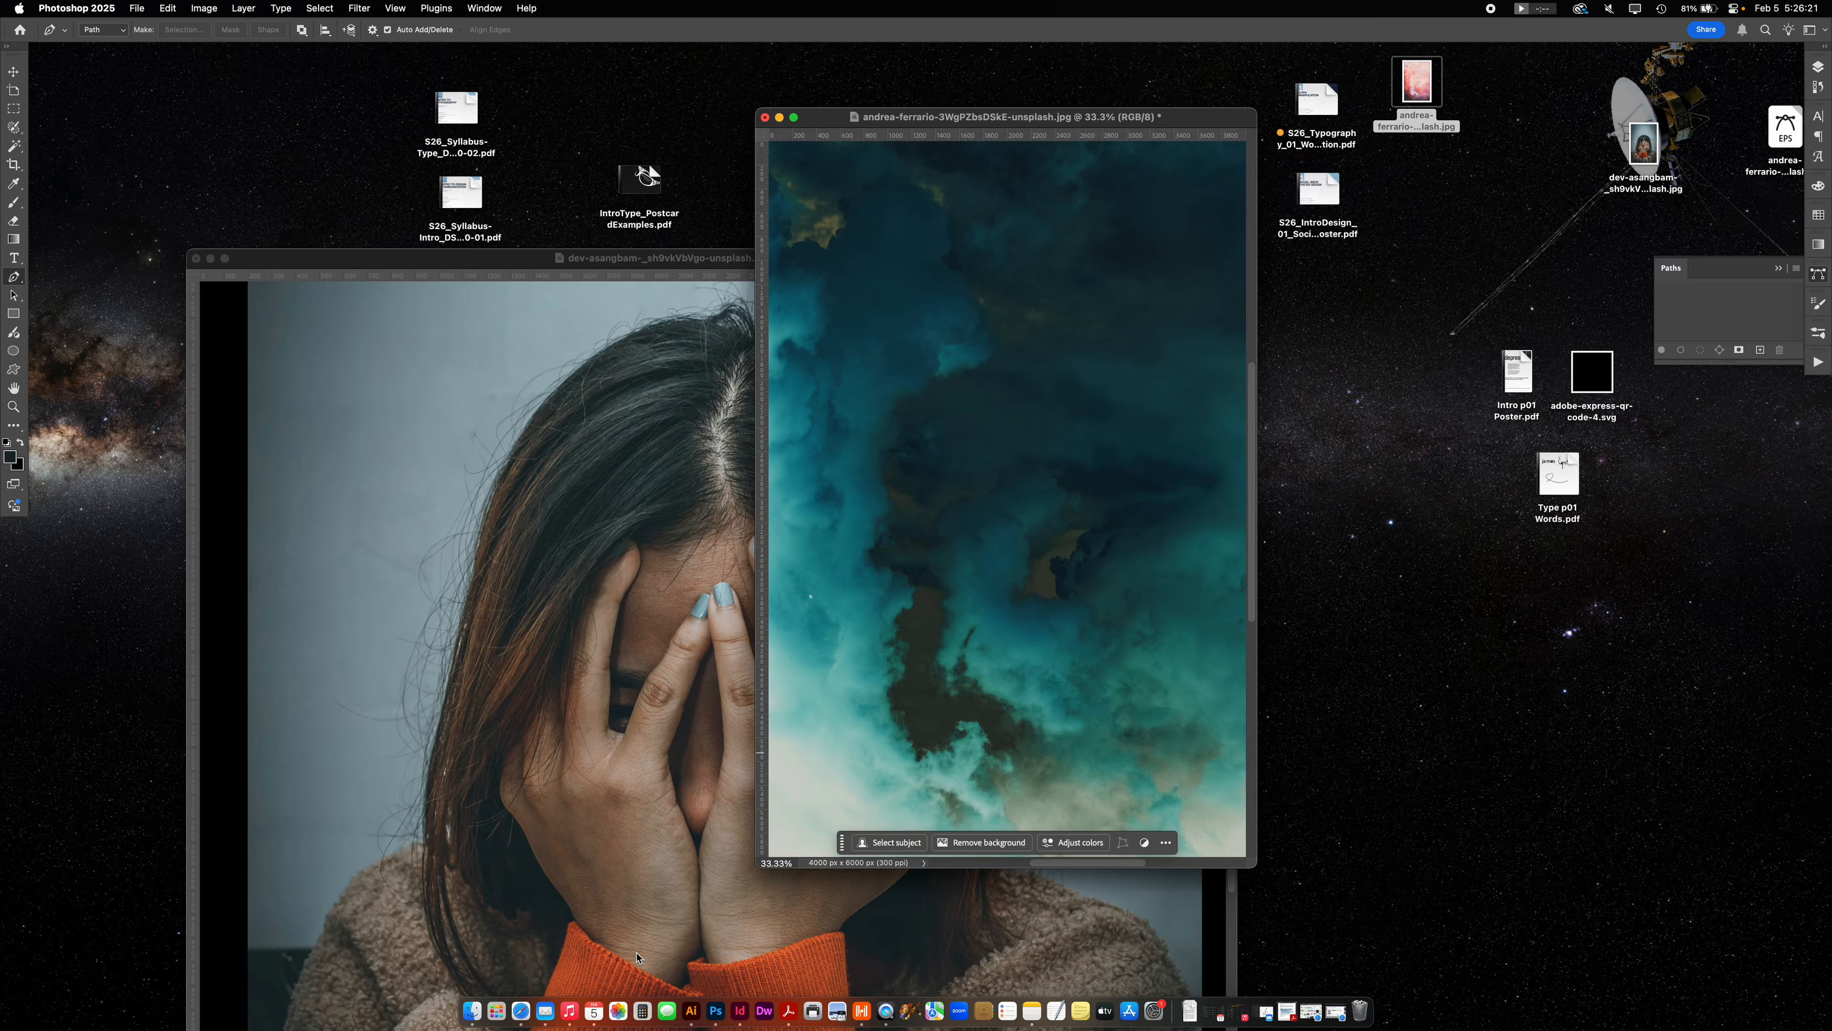
scroll(634, 899, "down", 5)
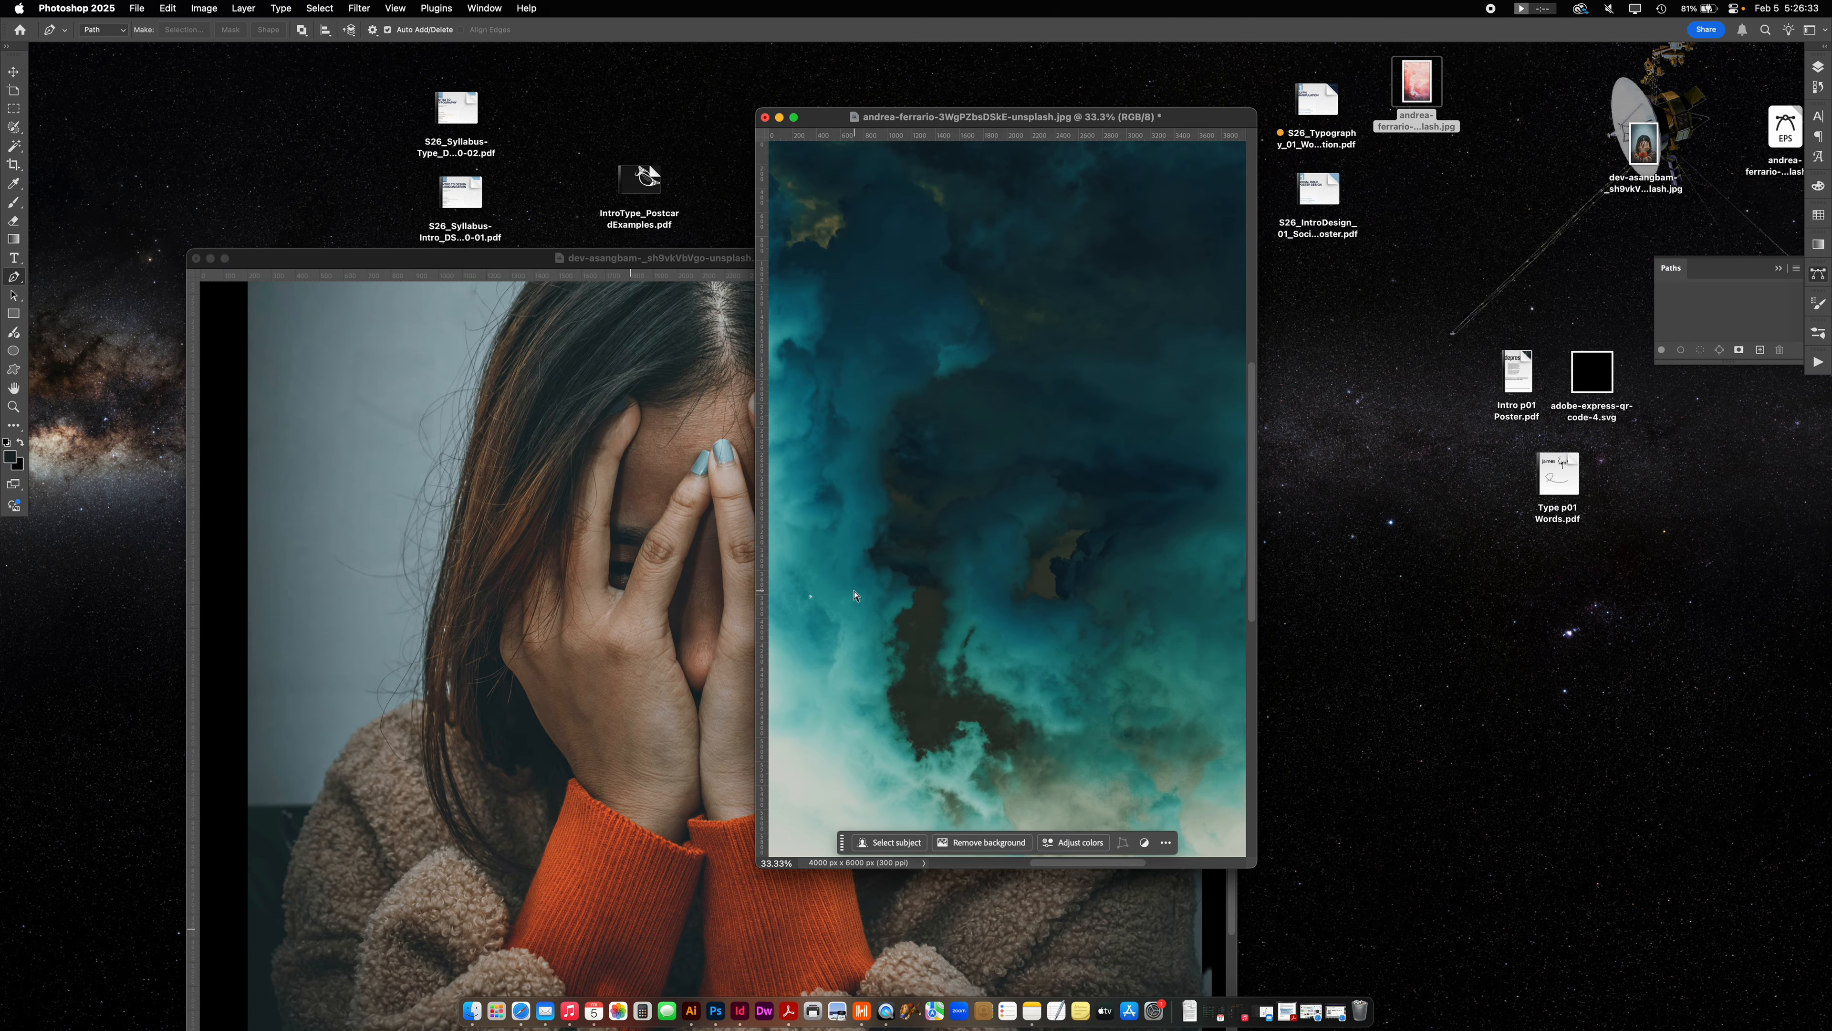
scroll(854, 596, "up", 3)
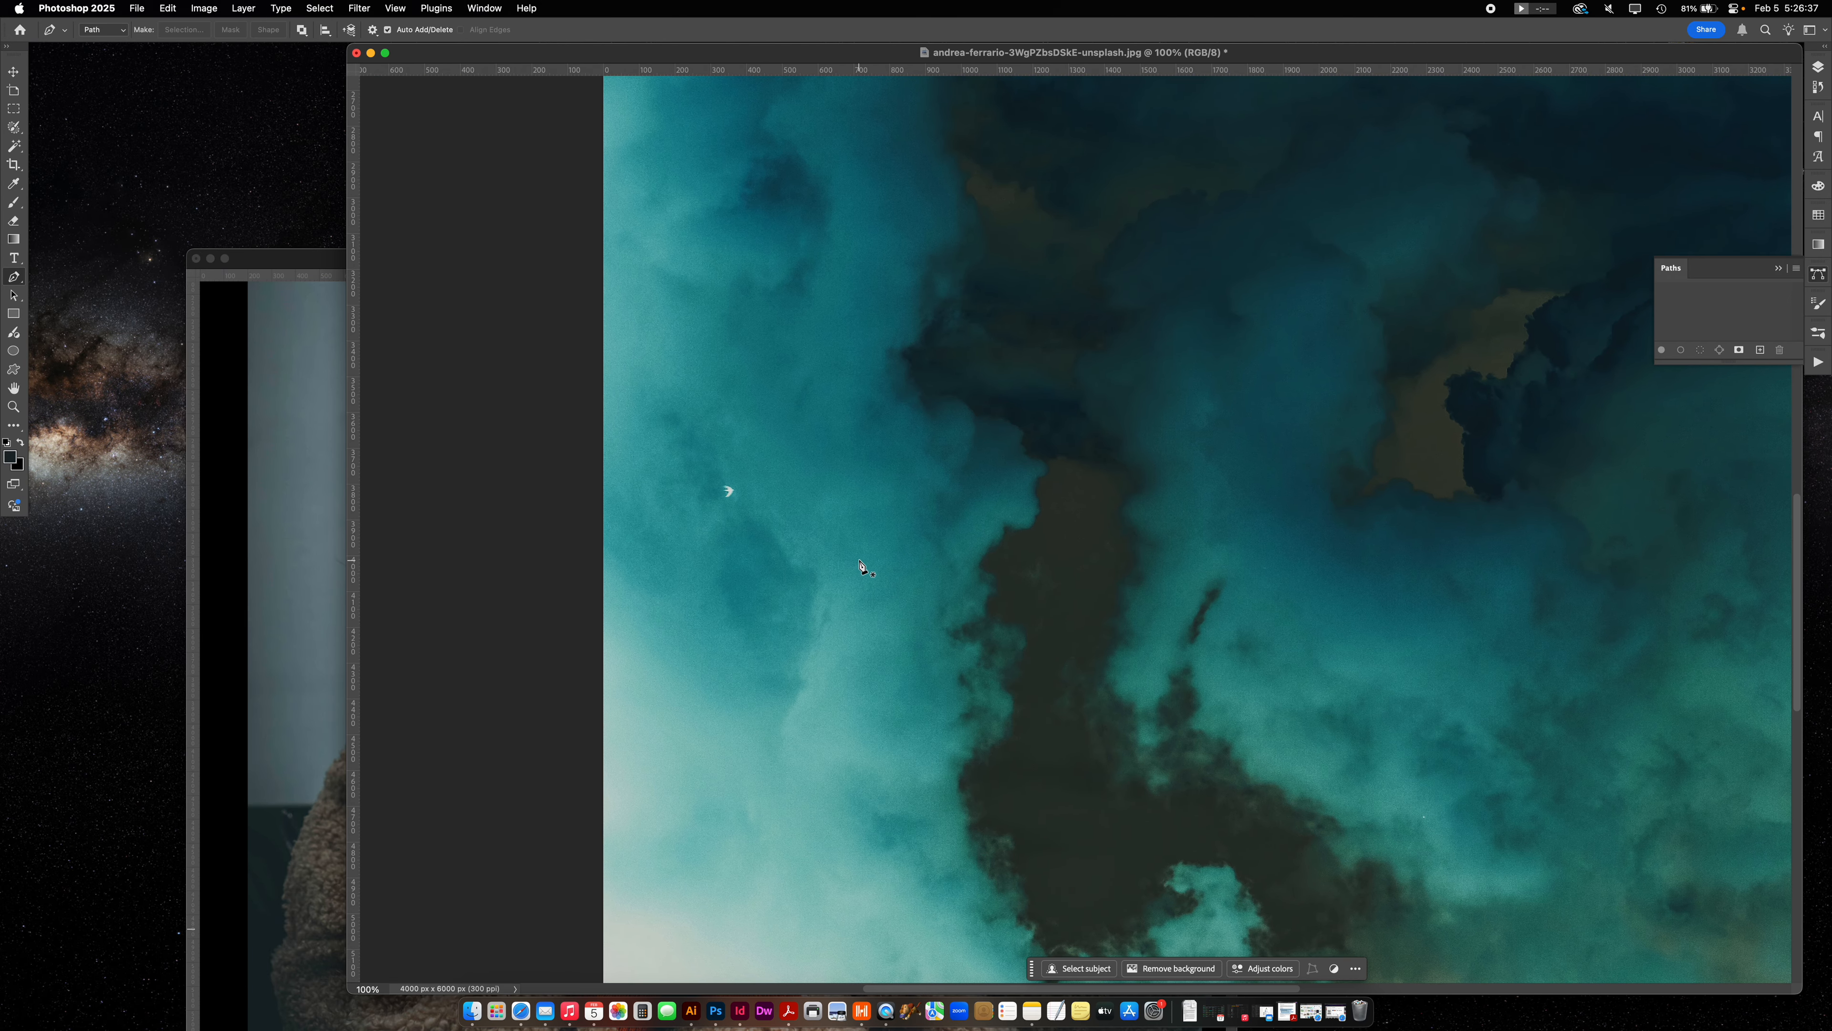
key("super+z")
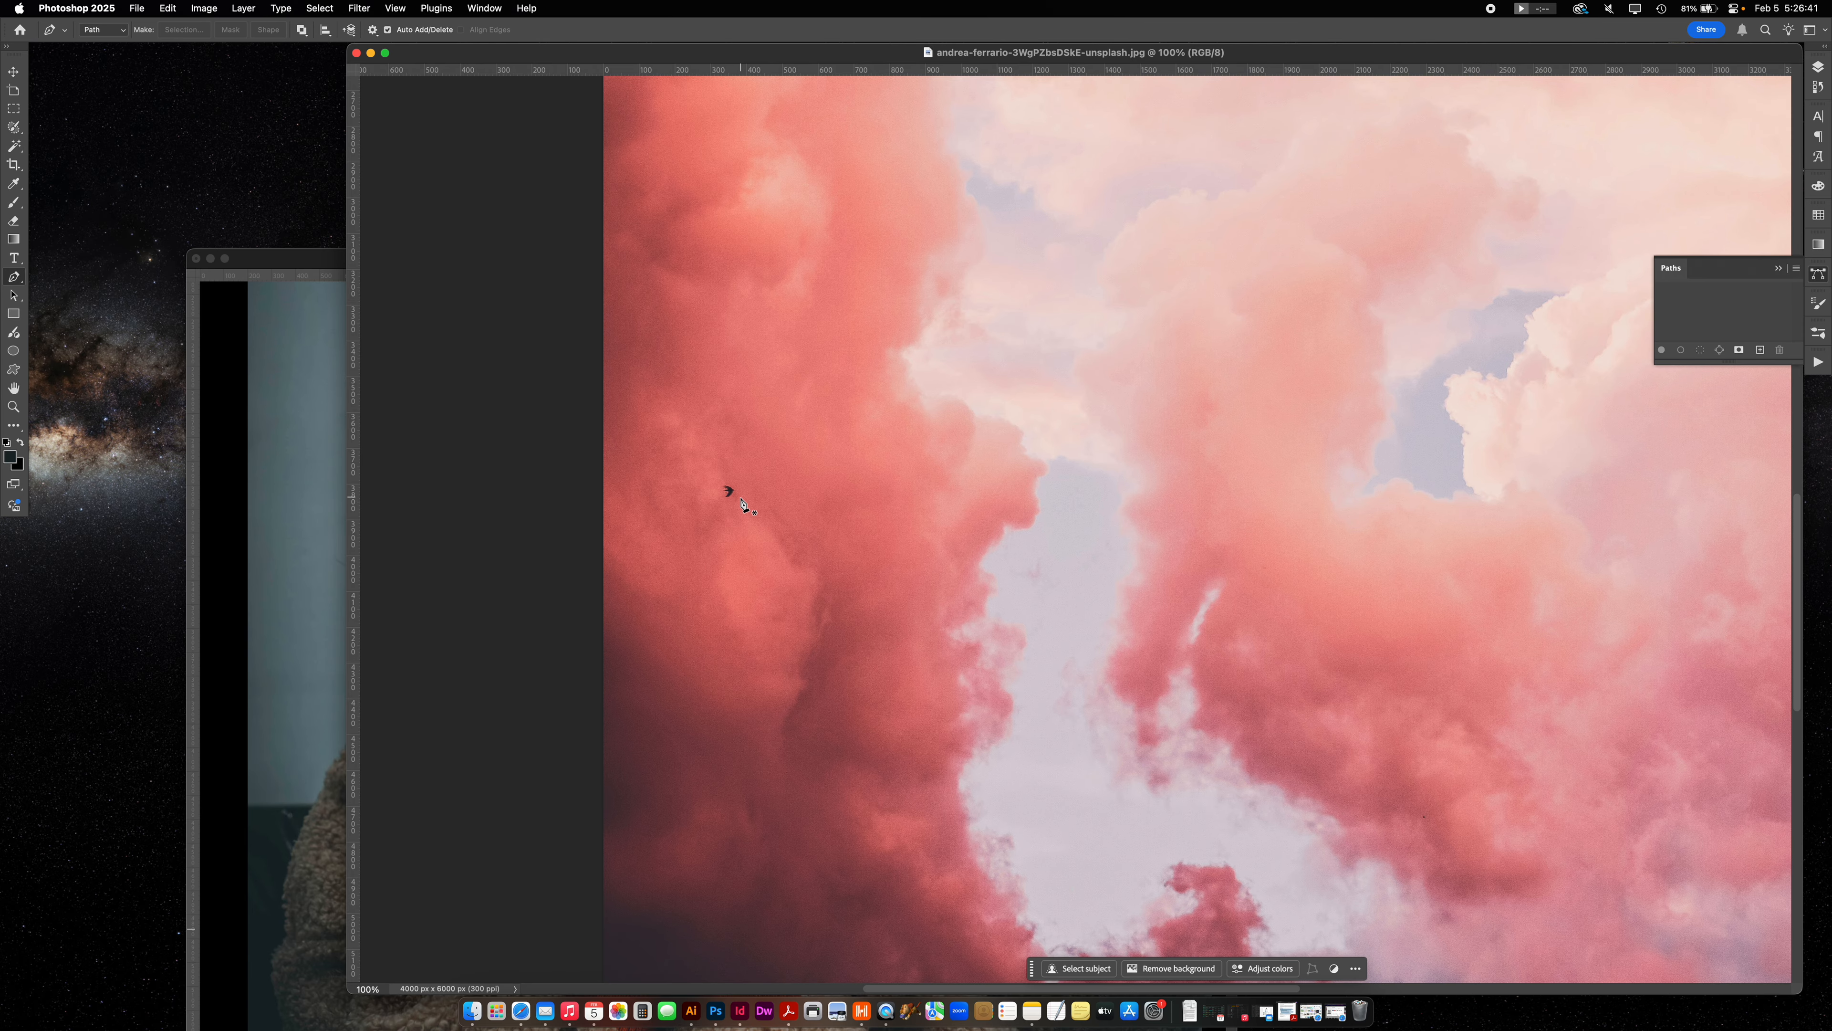
Try to cover the small black bird in the clouds with the Clone Stamp, sampling nearby cloud, and undo the strokes.
key("s")
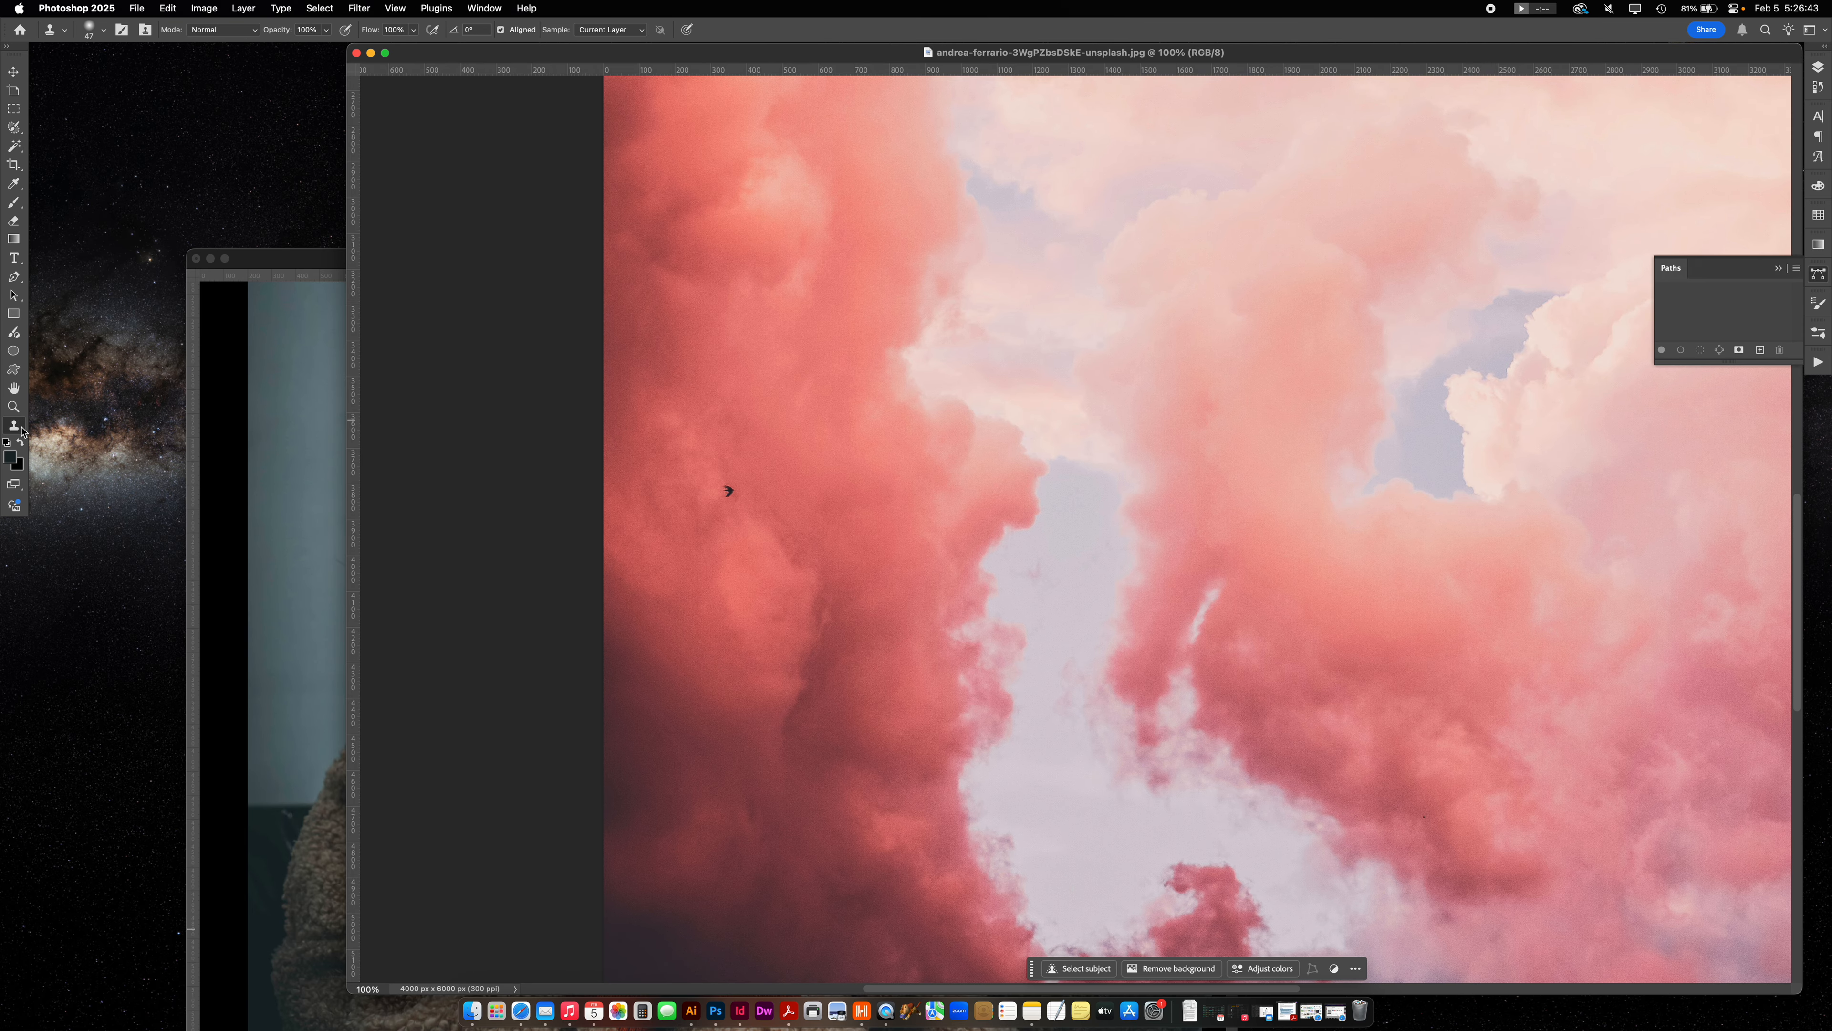
key("super+plus")
key("super+plus")
key("super+plus")
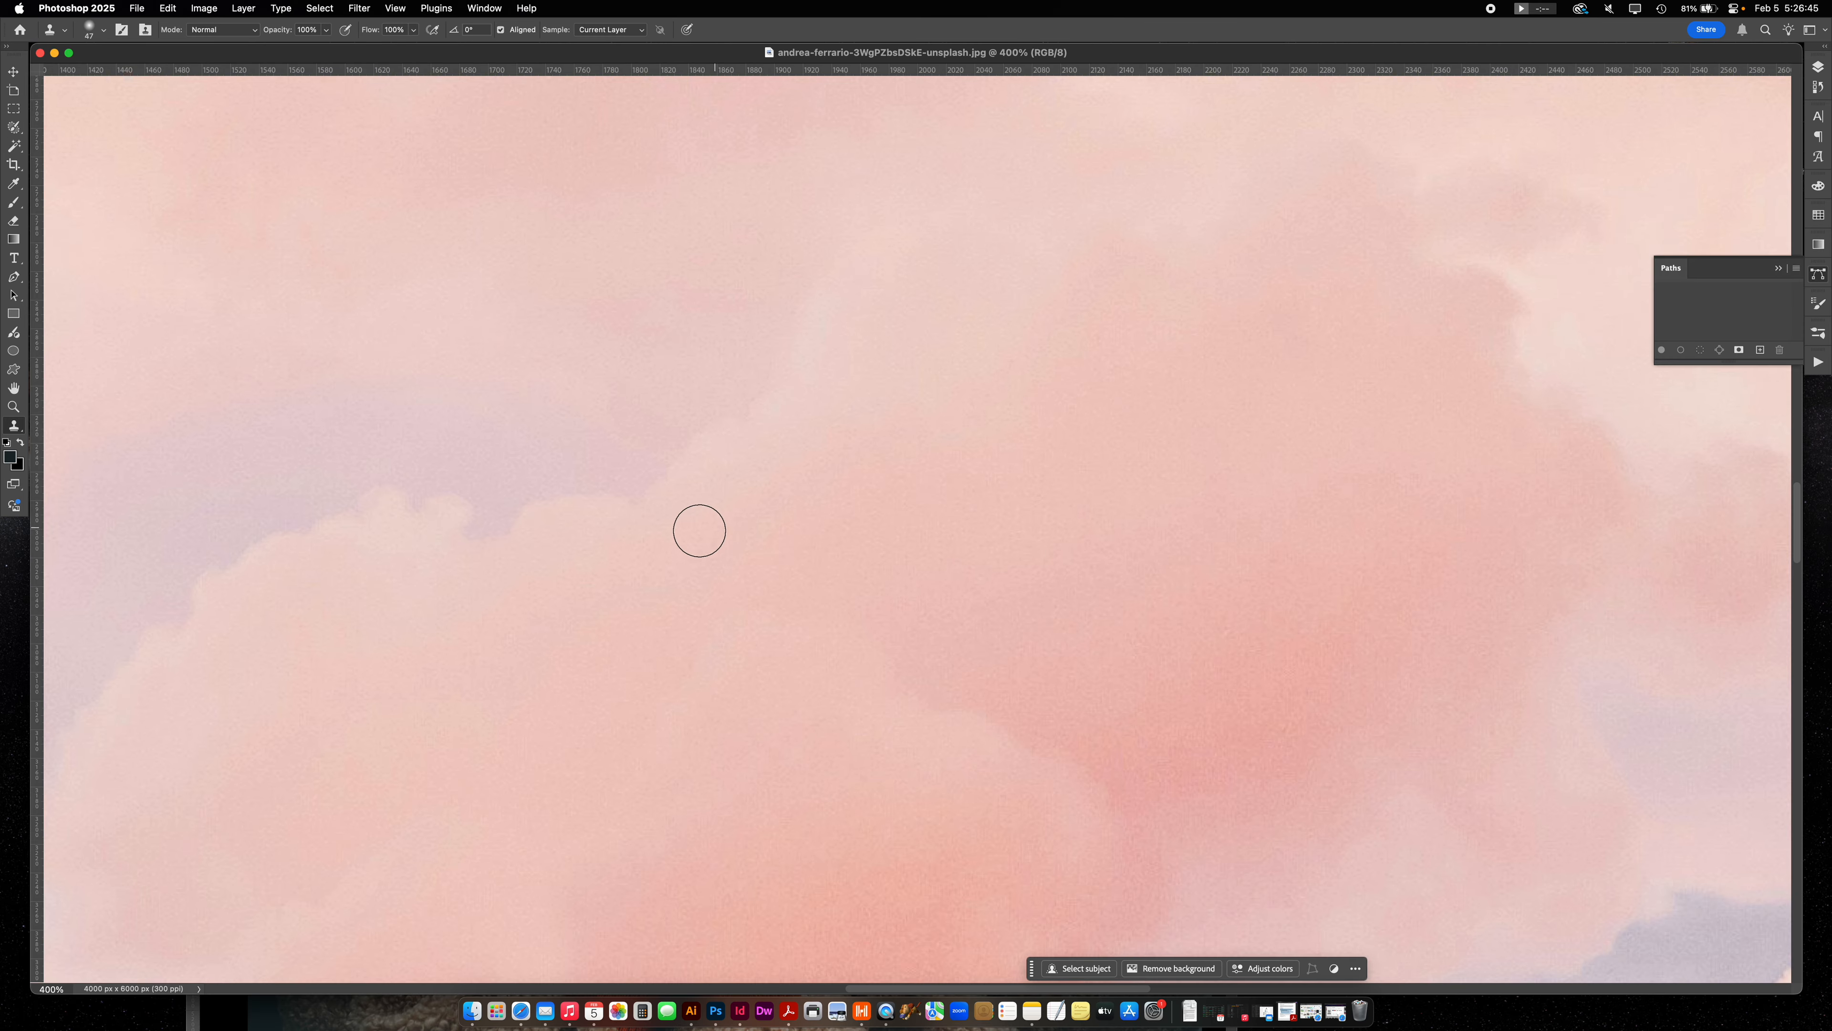
scroll(679, 533, "left", 15)
scroll(679, 534, "down", 10)
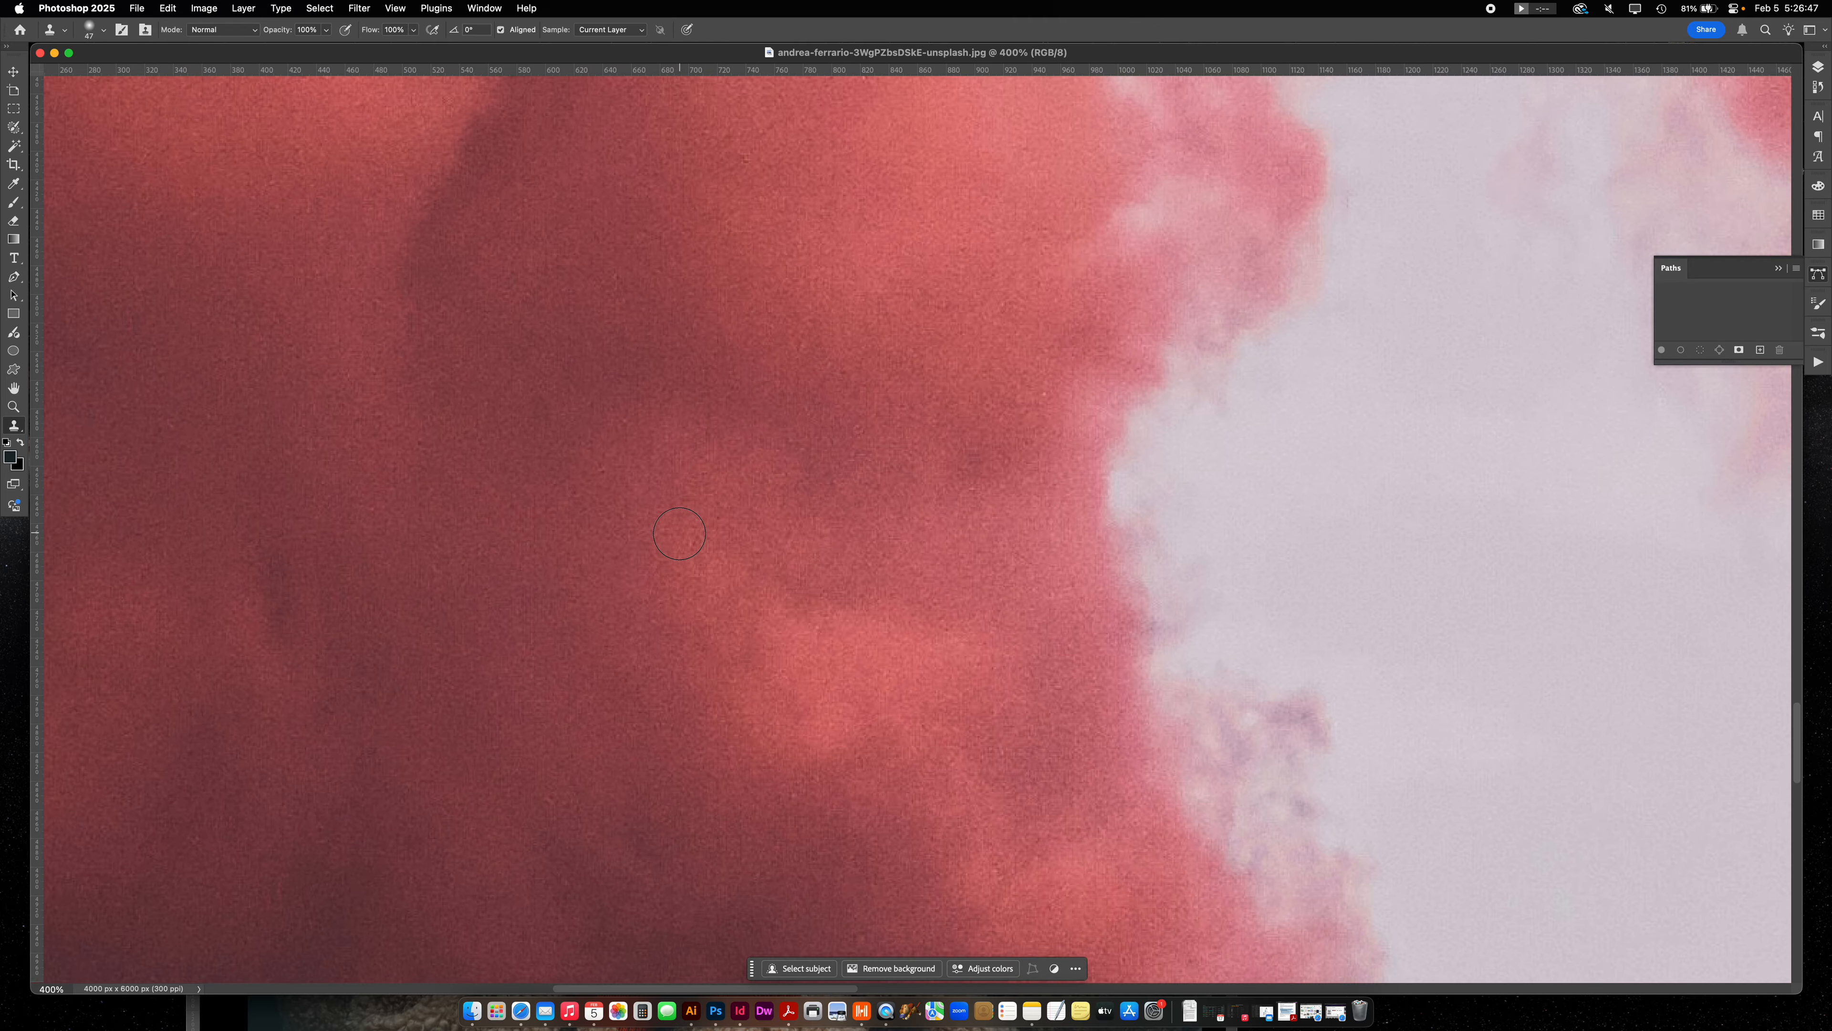
key("super+minus")
key("super+minus")
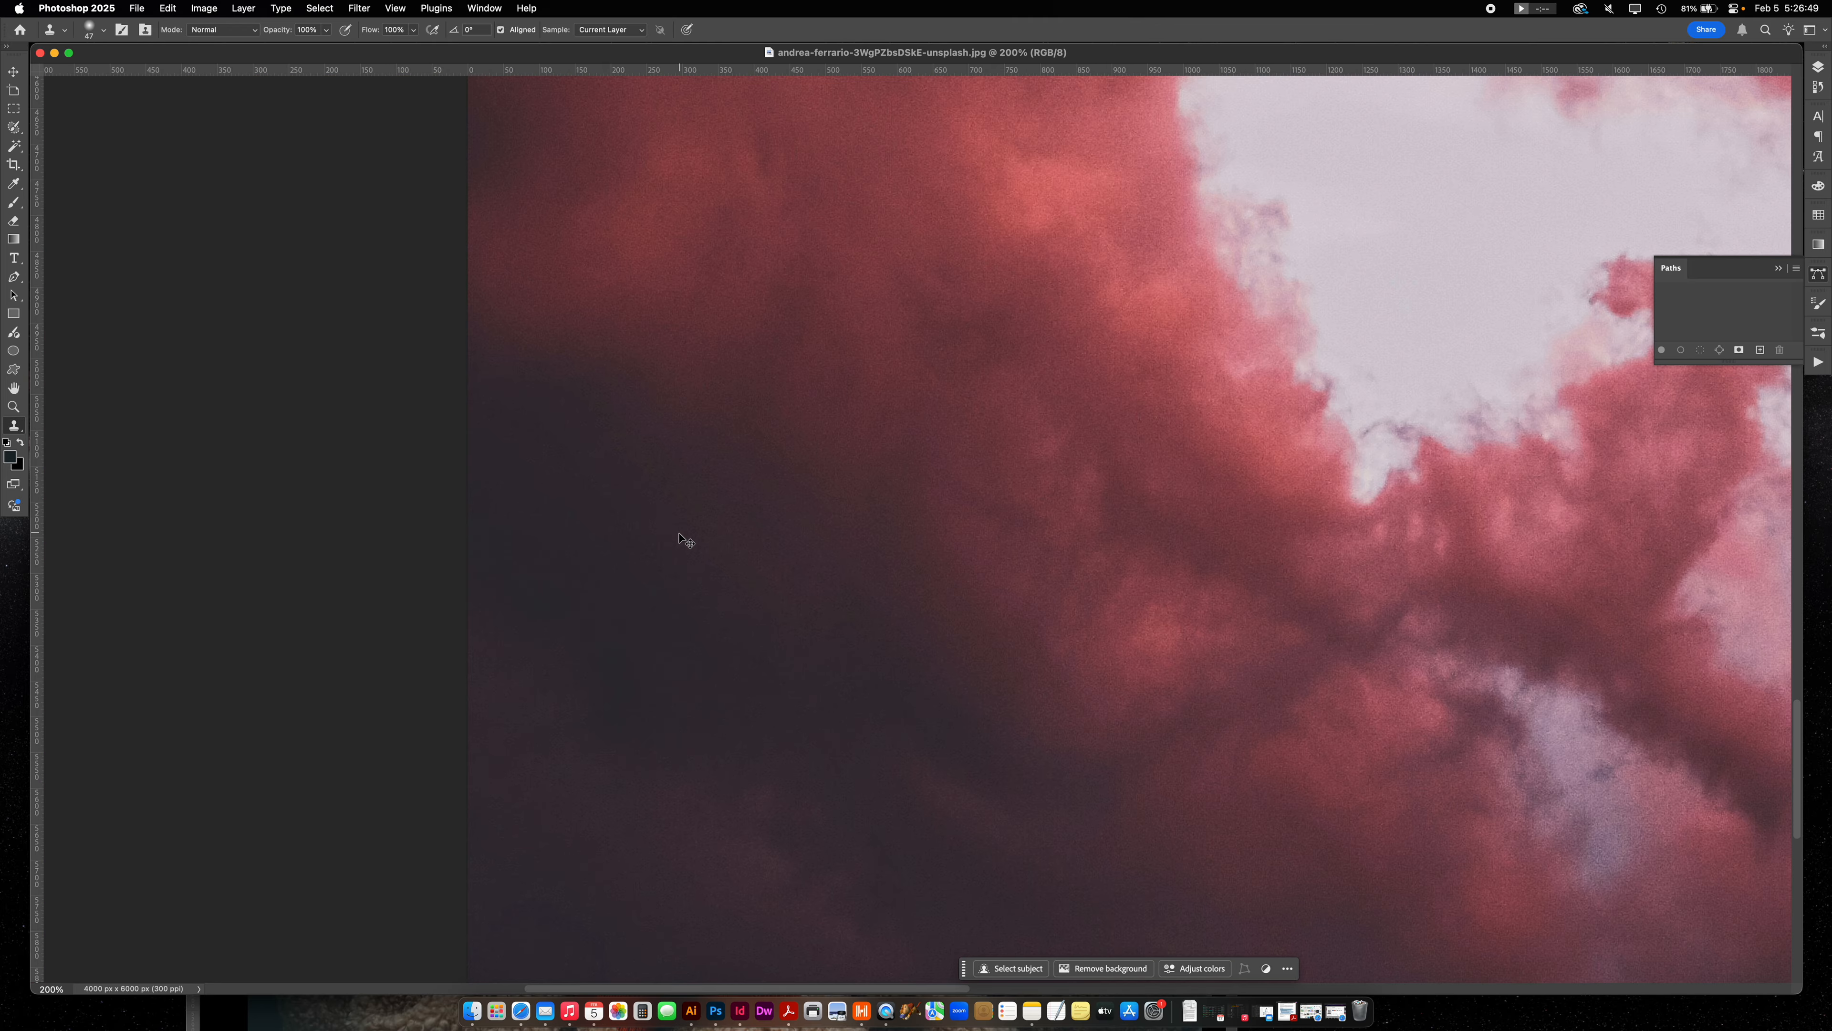
scroll(724, 525, "up", 8)
scroll(724, 525, "right", 2)
scroll(725, 524, "up", 10)
scroll(724, 525, "right", 3)
scroll(724, 525, "left", 3)
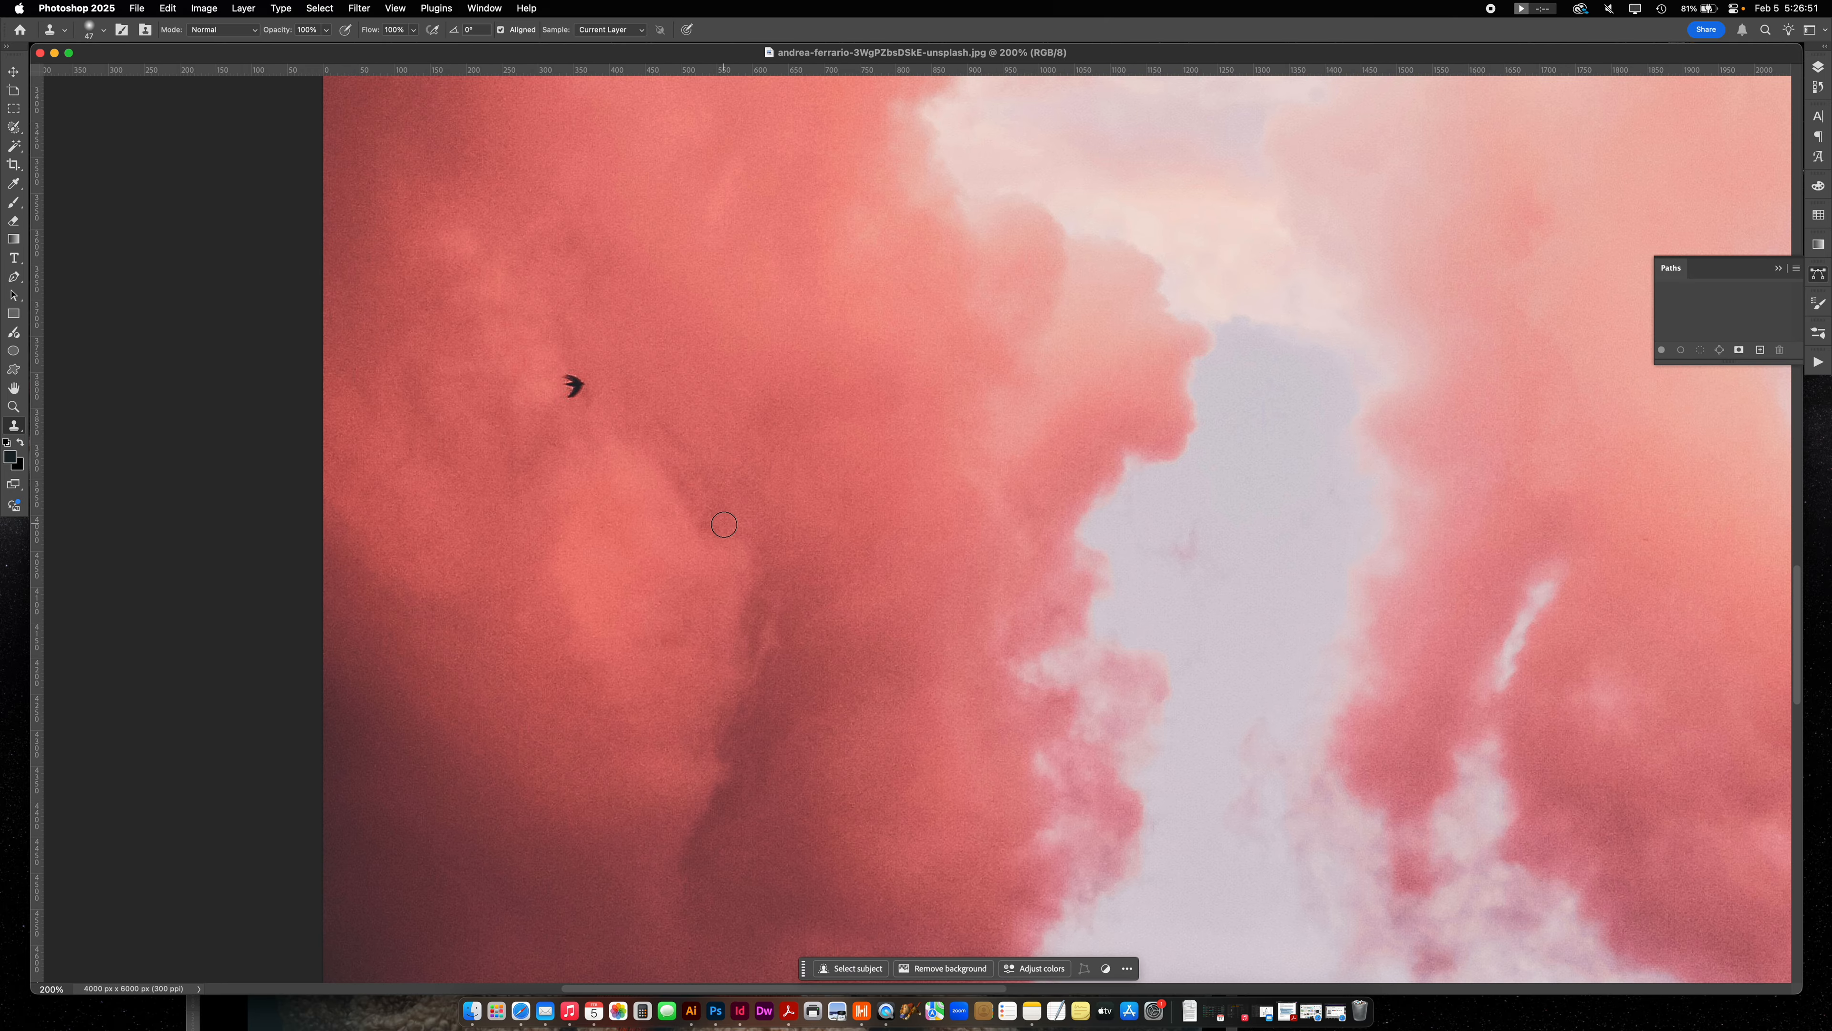
left_click(595, 416, "alt")
left_click(571, 388)
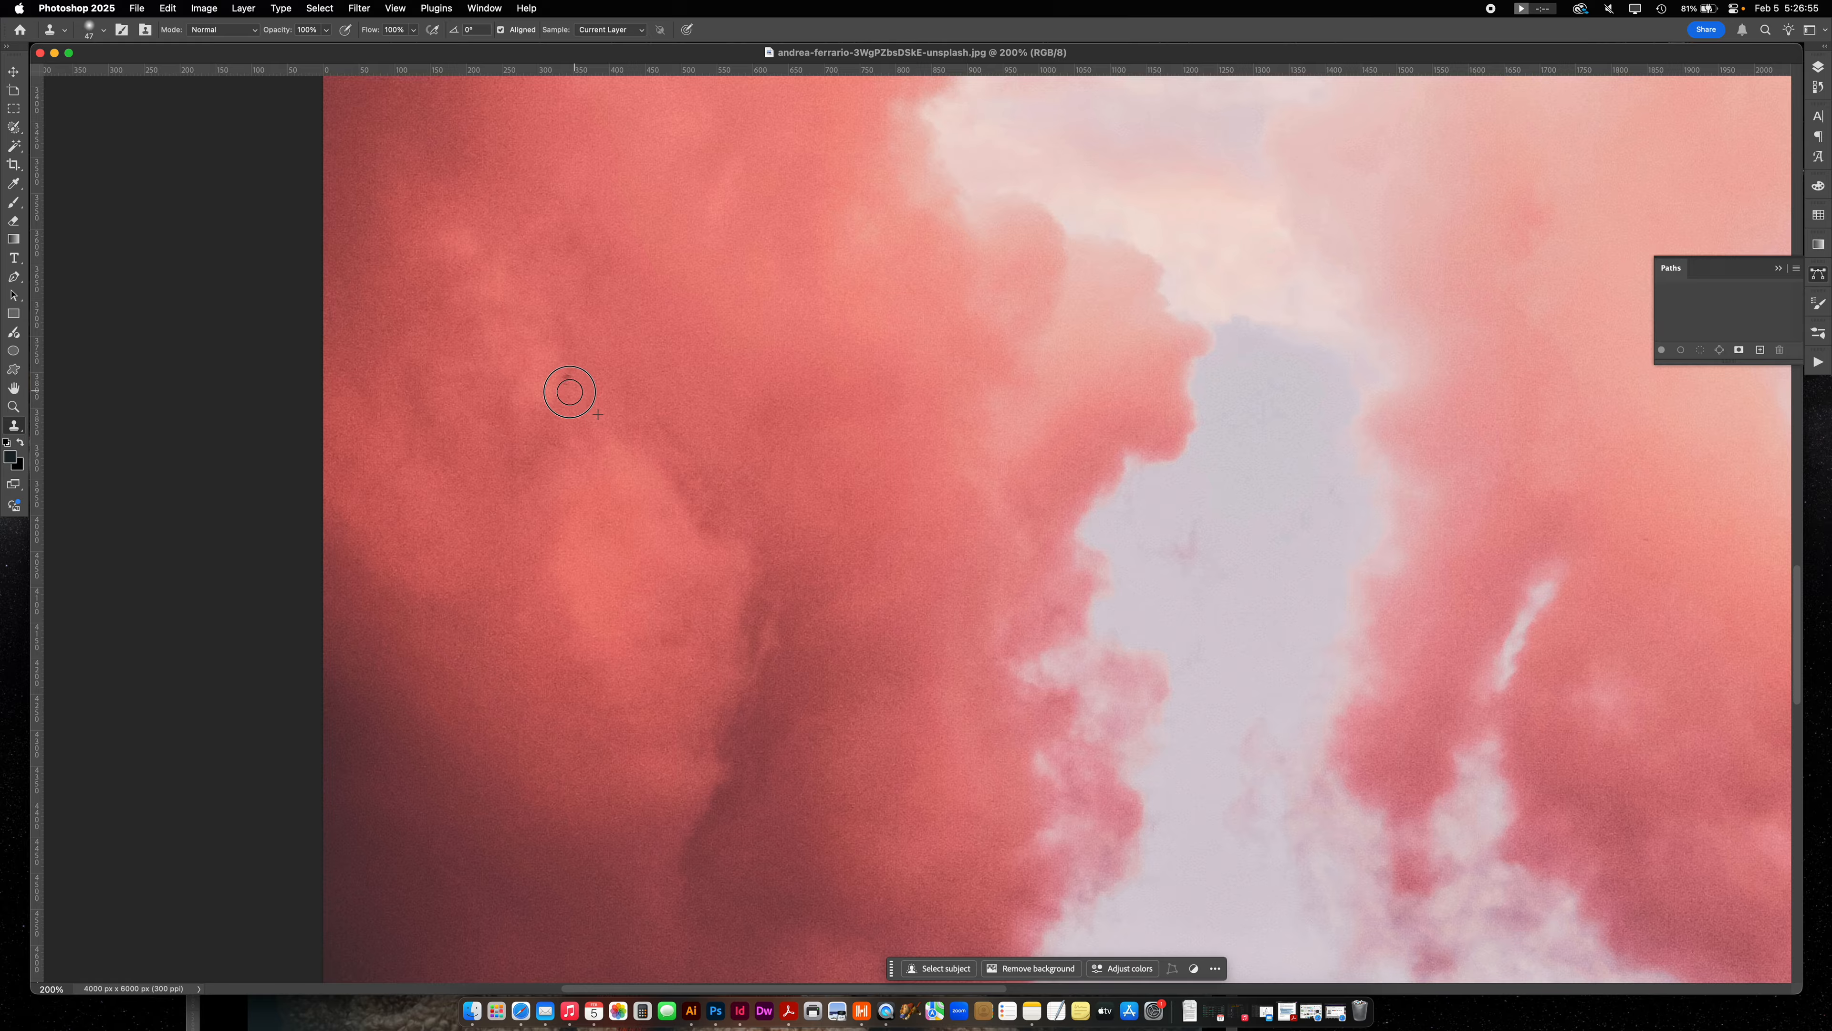
left_click(551, 356, "alt")
left_click(566, 375)
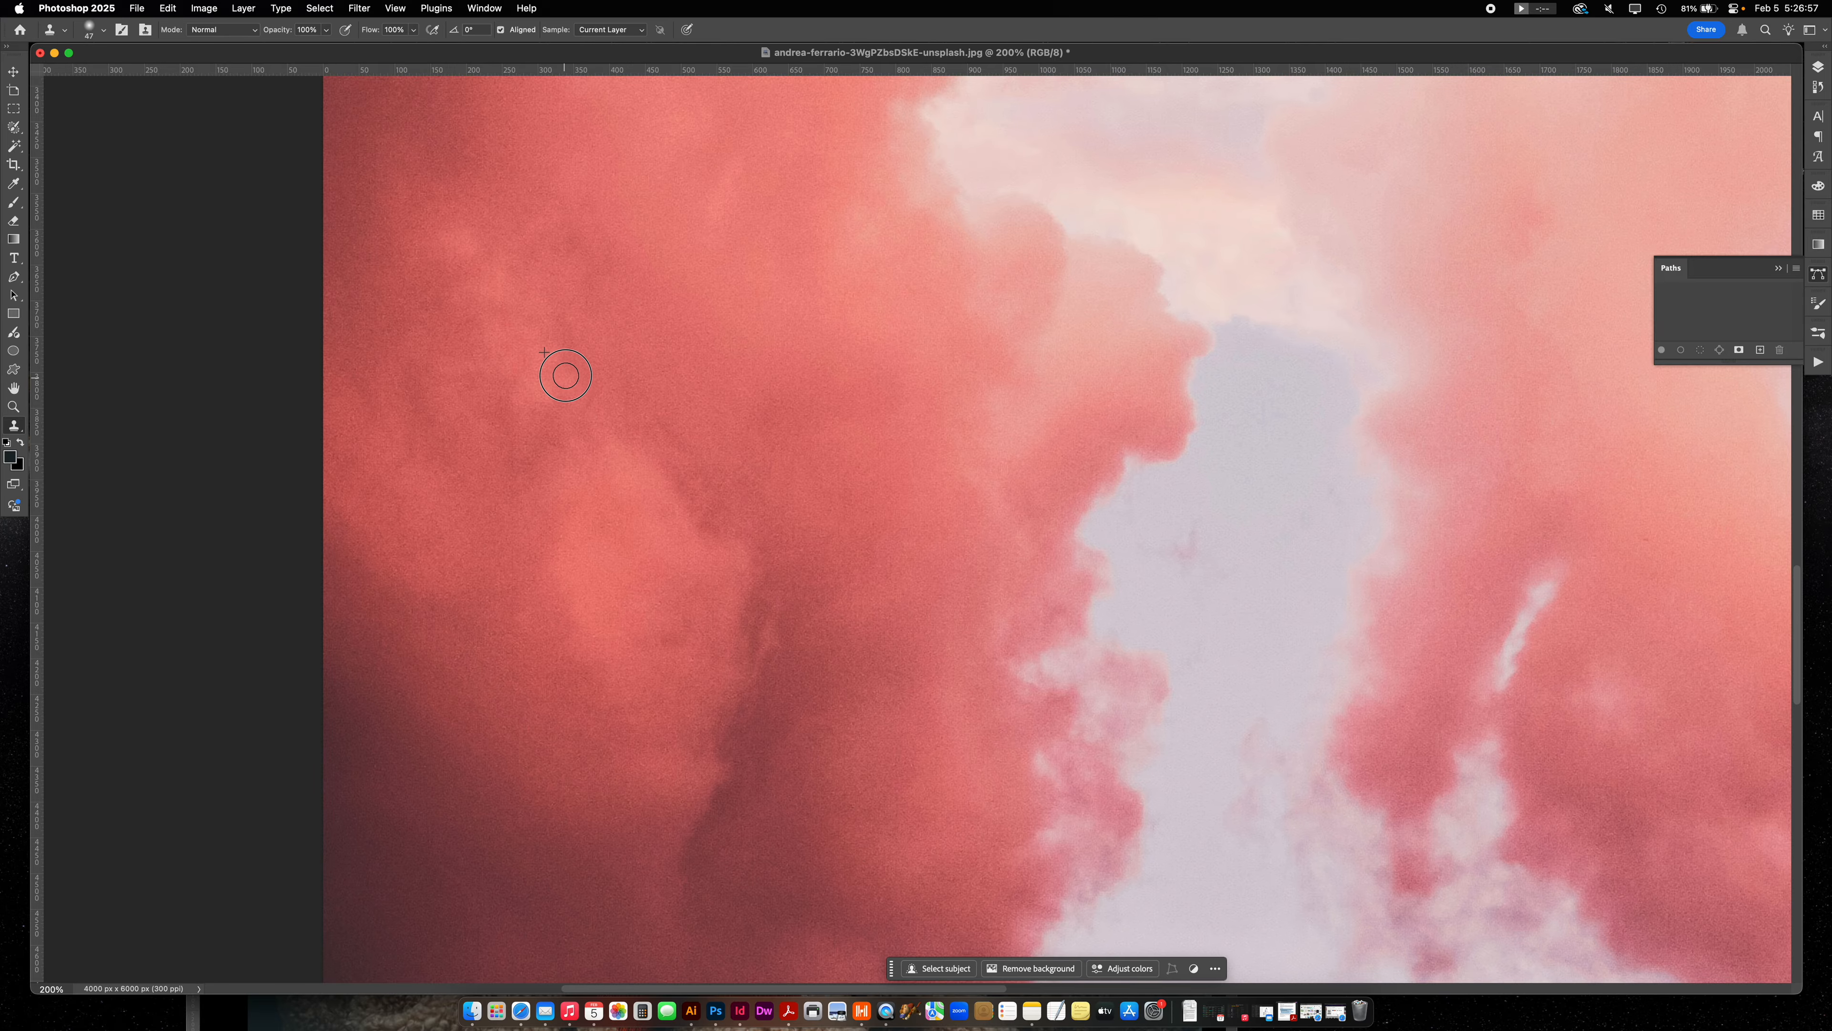
key("super+z")
key("super+z")
Remove the small black bird from the pink clouds with the Healing Brush and return to the Clone Stamp Tool.
right_click(14, 427)
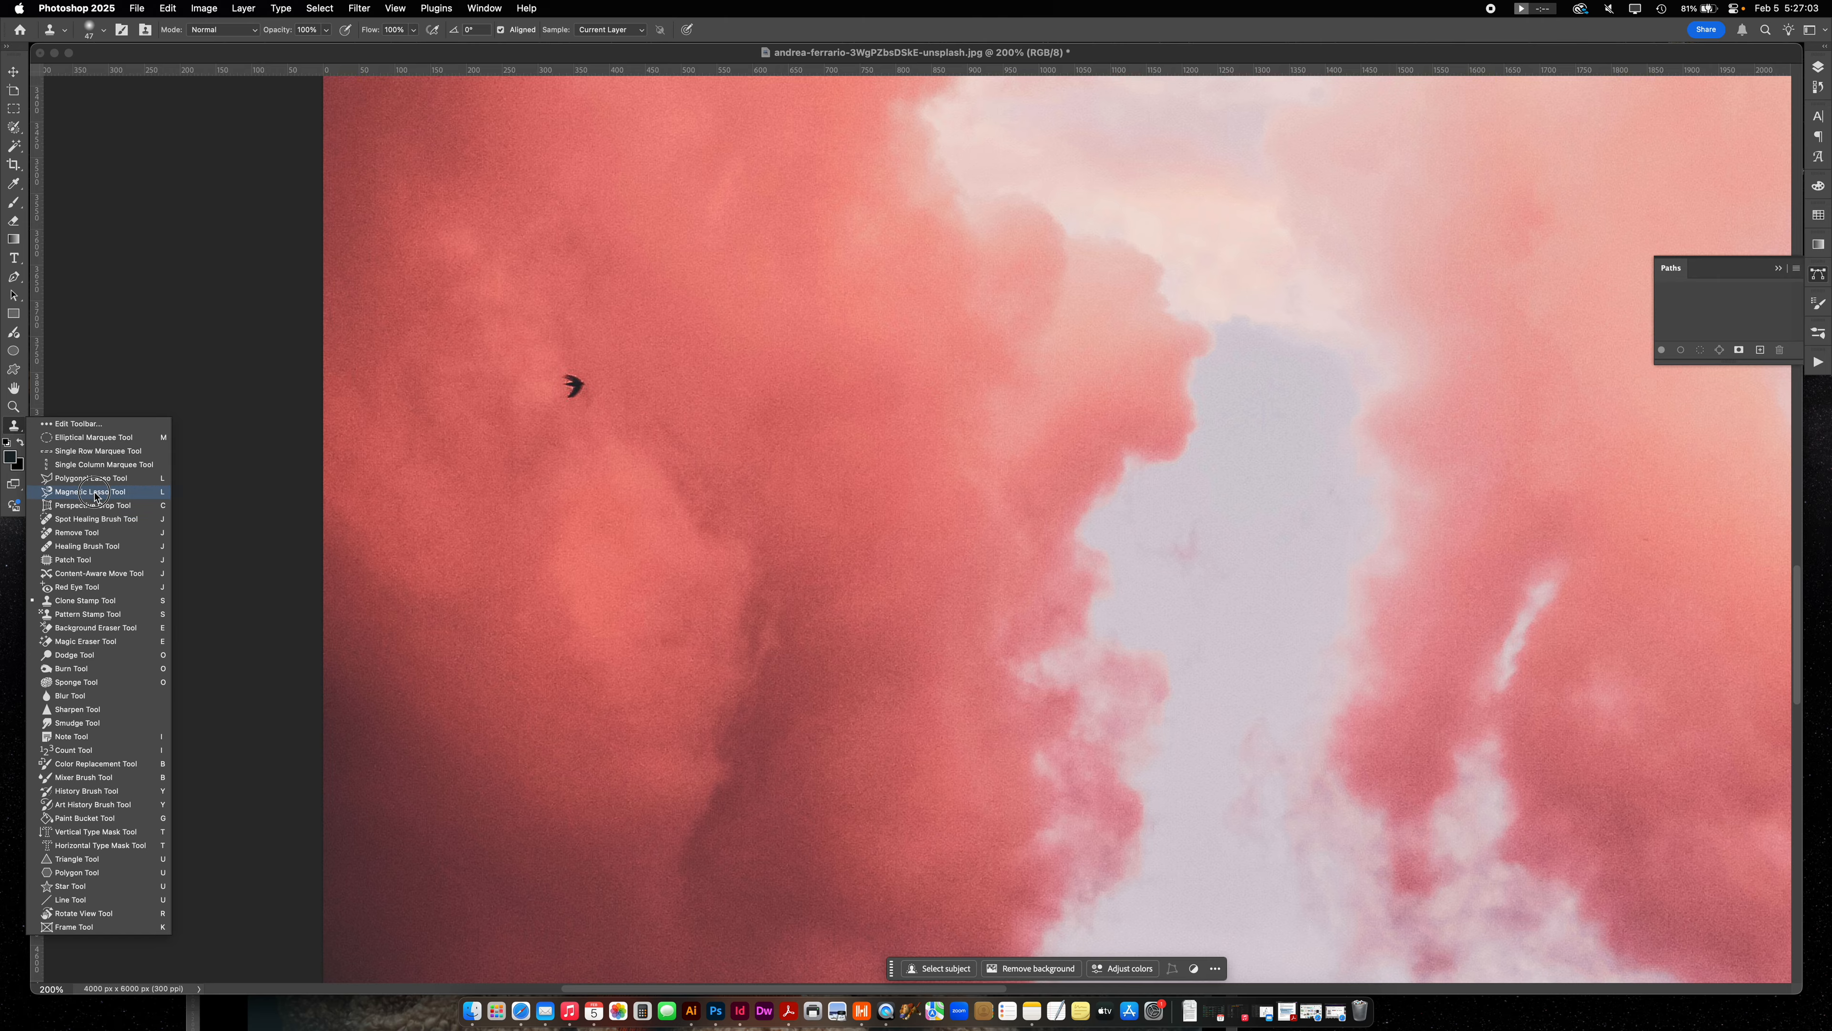
left_click(102, 550)
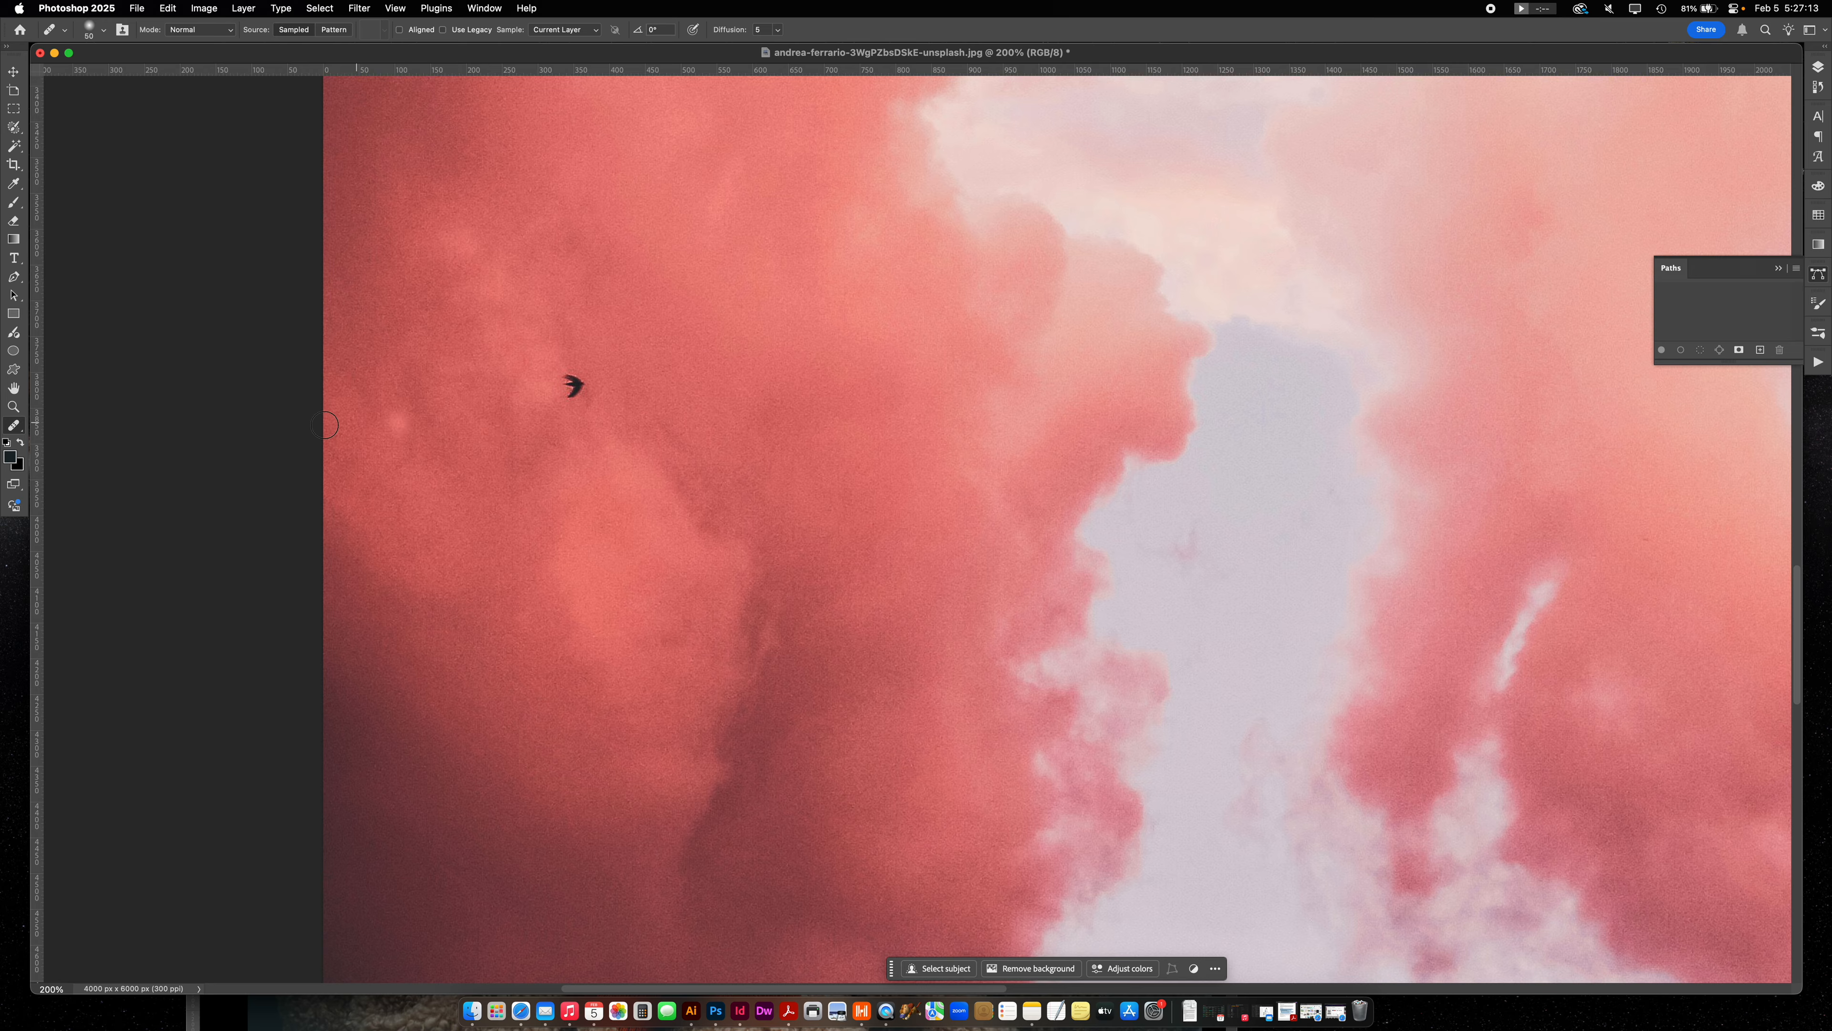
mouse_move(553, 413)
left_mouse_down()
mouse_move(576, 389)
mouse_move(562, 377)
left_mouse_up()
left_click(13, 427)
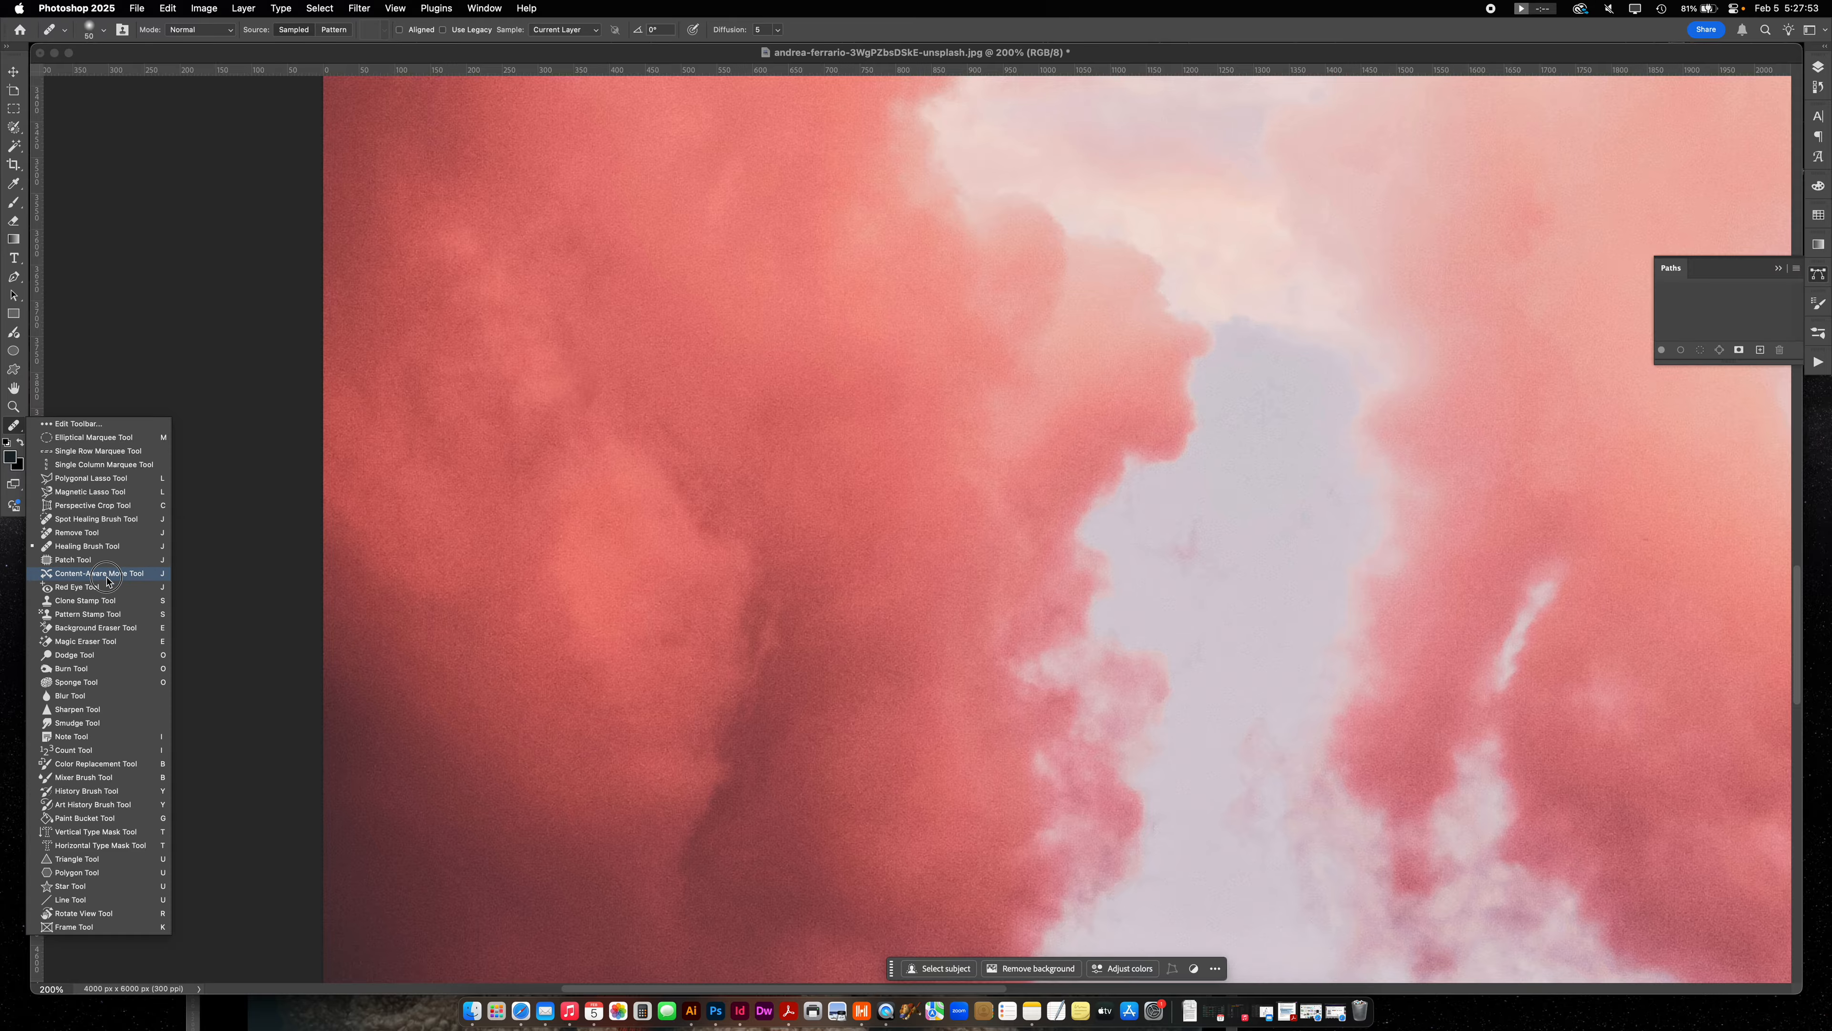
left_click(112, 605)
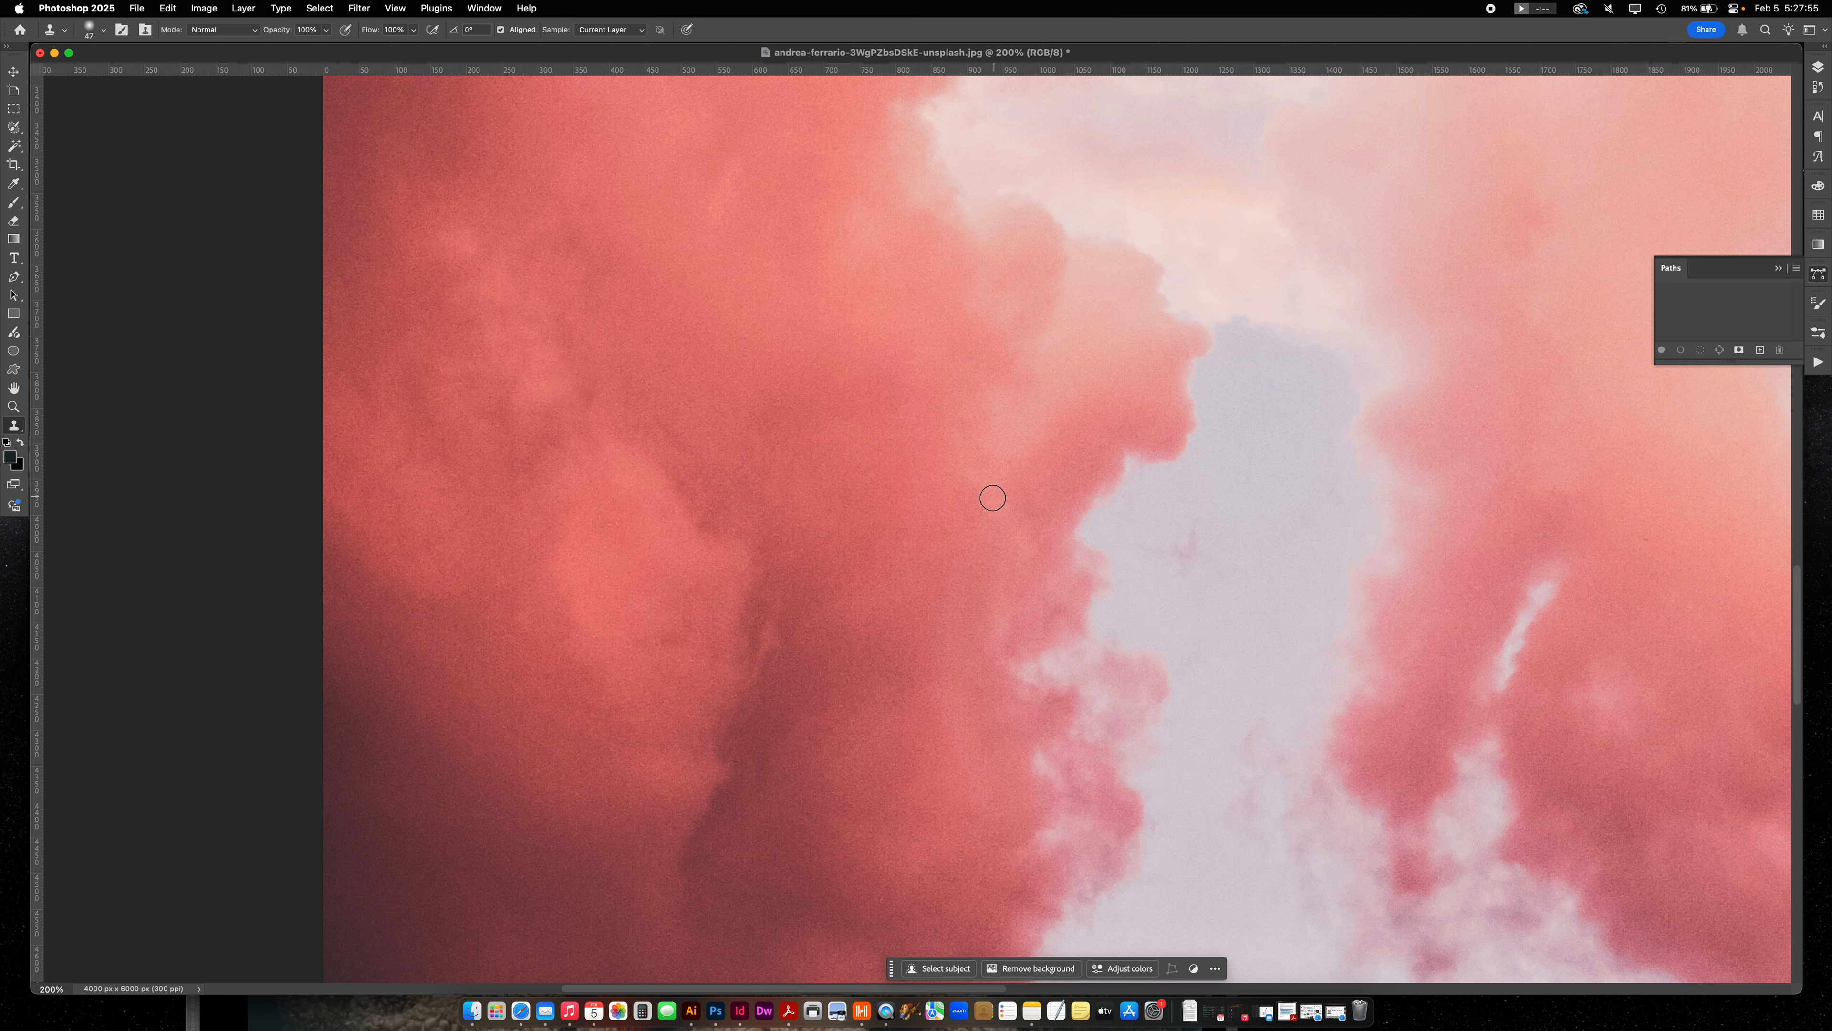
Invert the colors of the retouched cloud photo.
key("super+minus")
key("super+minus")
key("super+minus")
key("super+minus")
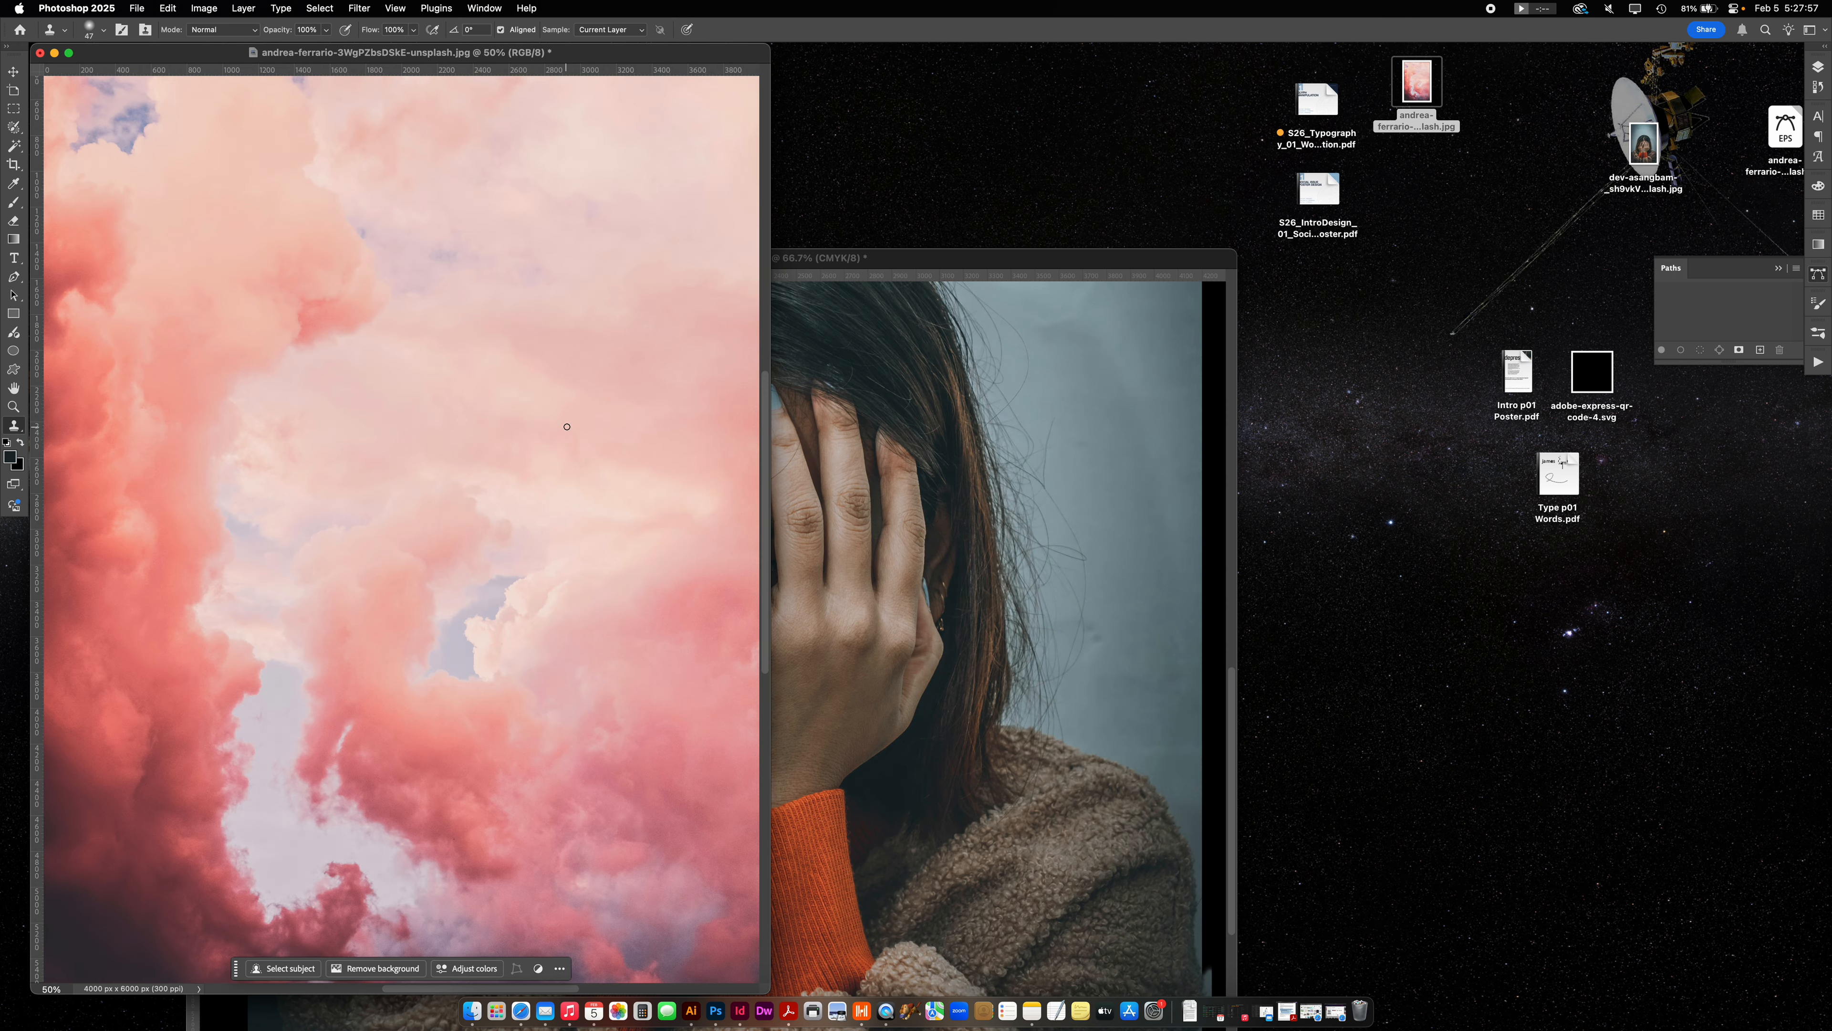
key("super+i")
Check the cloud photo's print dimensions and resolution in Image Size without changing them.
left_click(166, 8)
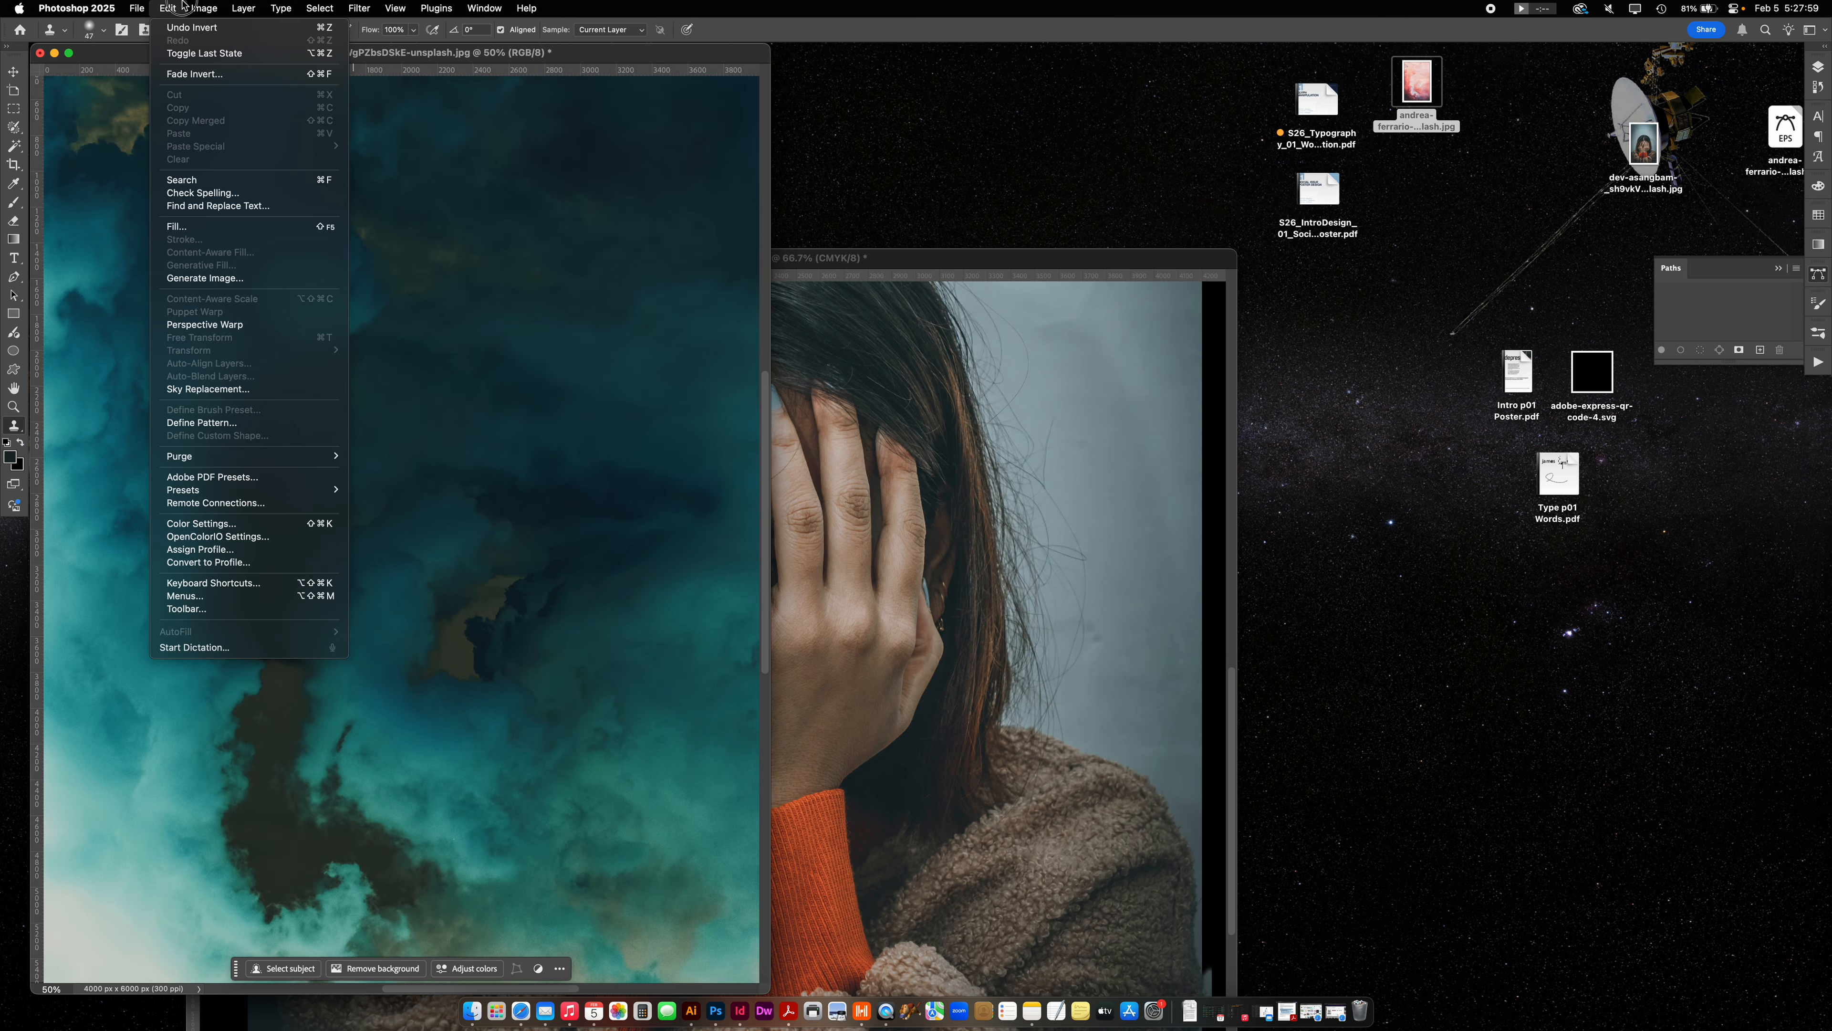
mouse_move(203, 9)
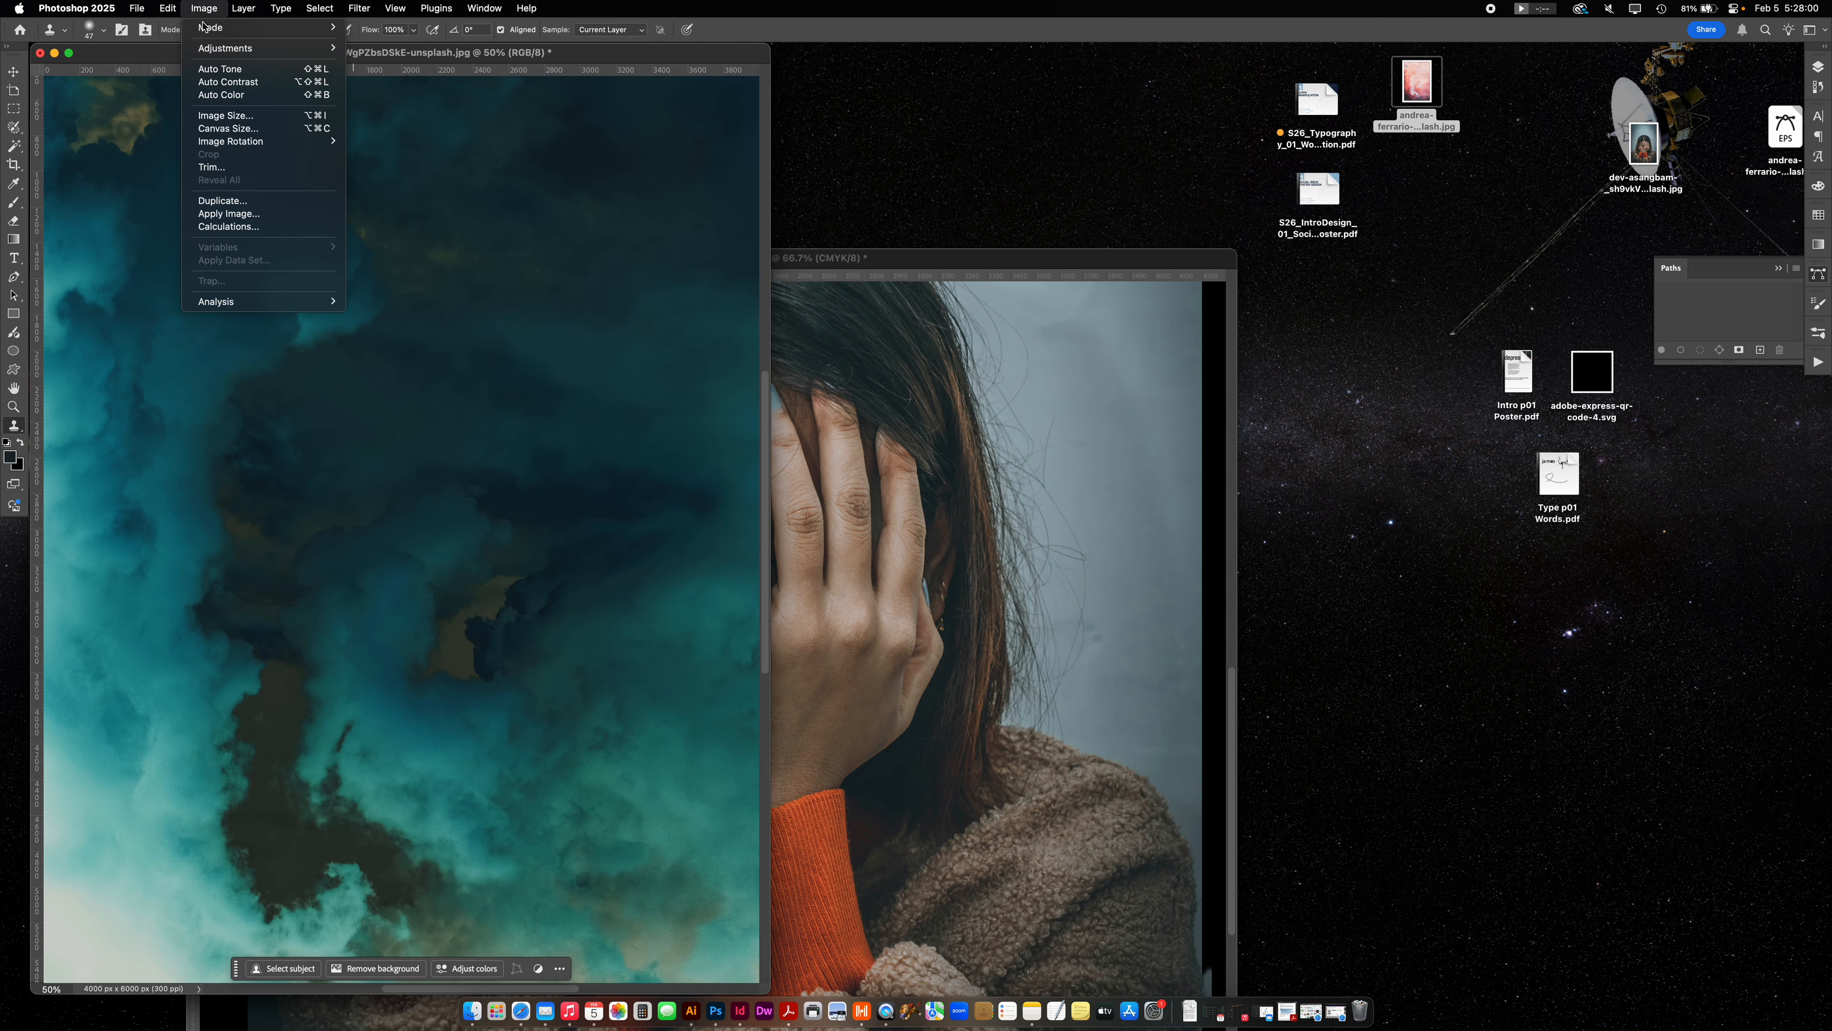
left_click(221, 117)
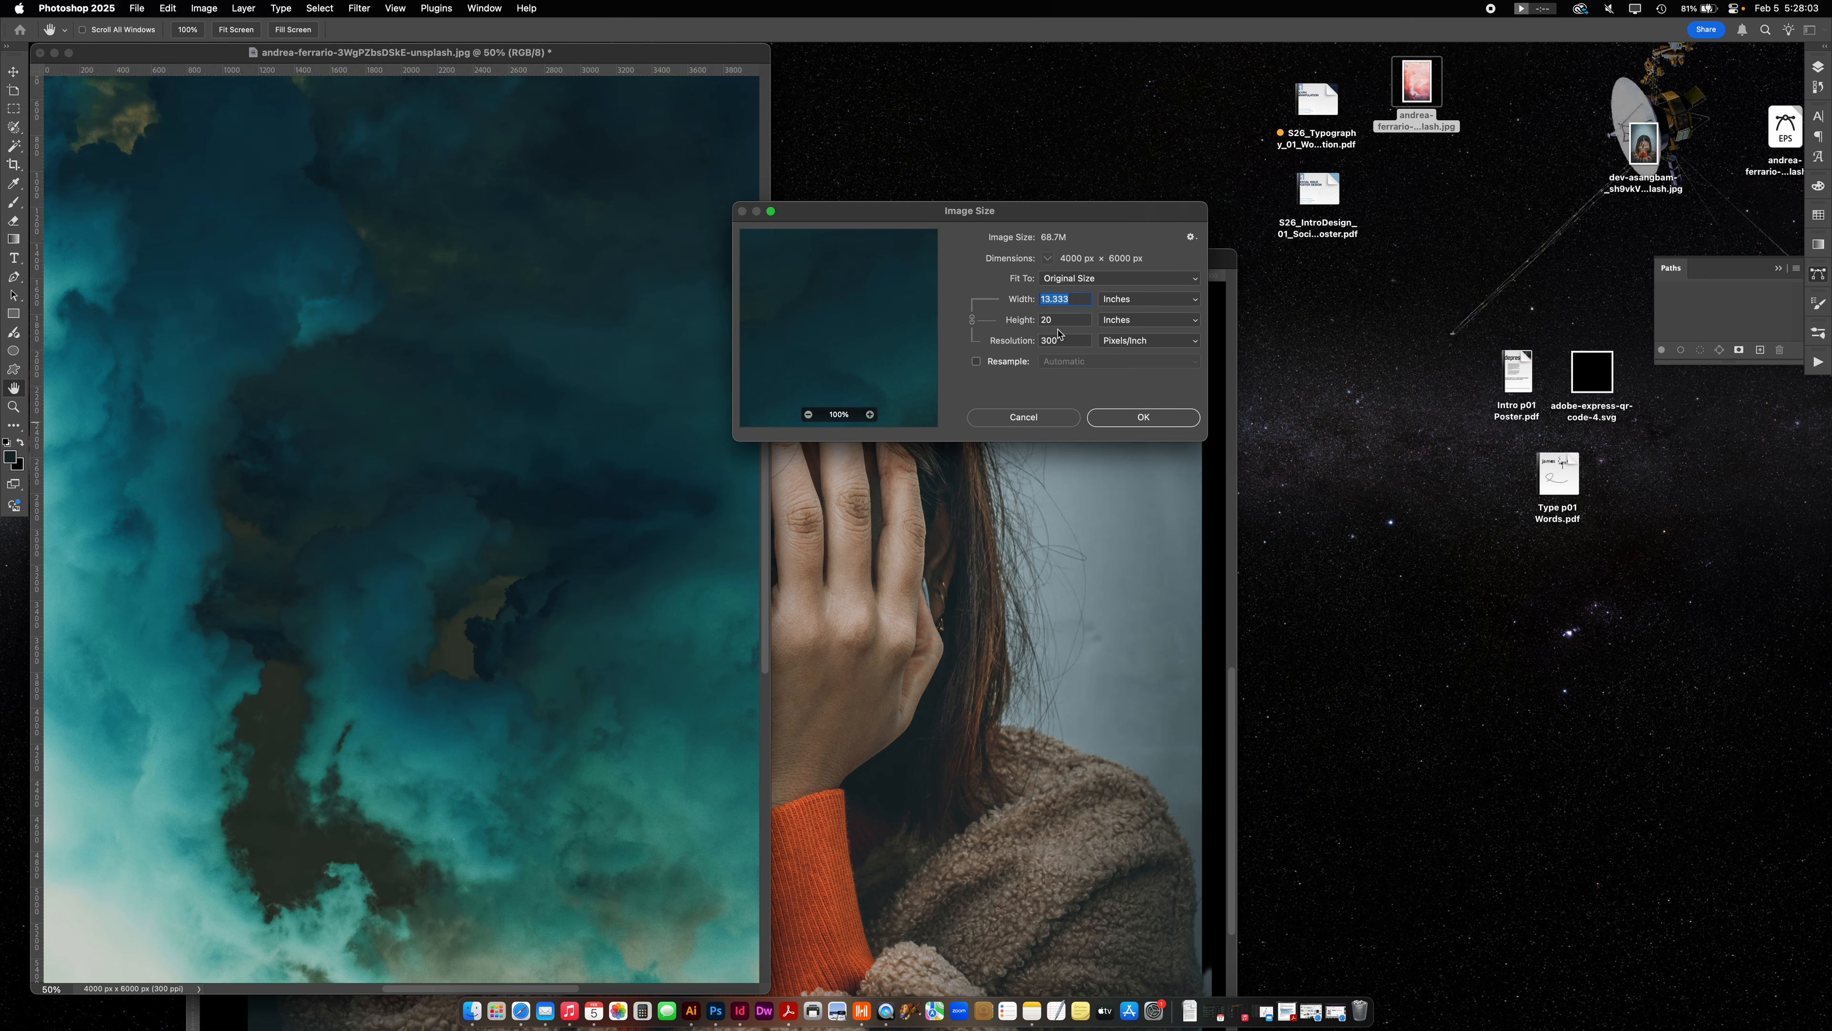
left_click(1025, 417)
Convert the inverted cloud photo to CMYK Color mode.
left_click(233, 8)
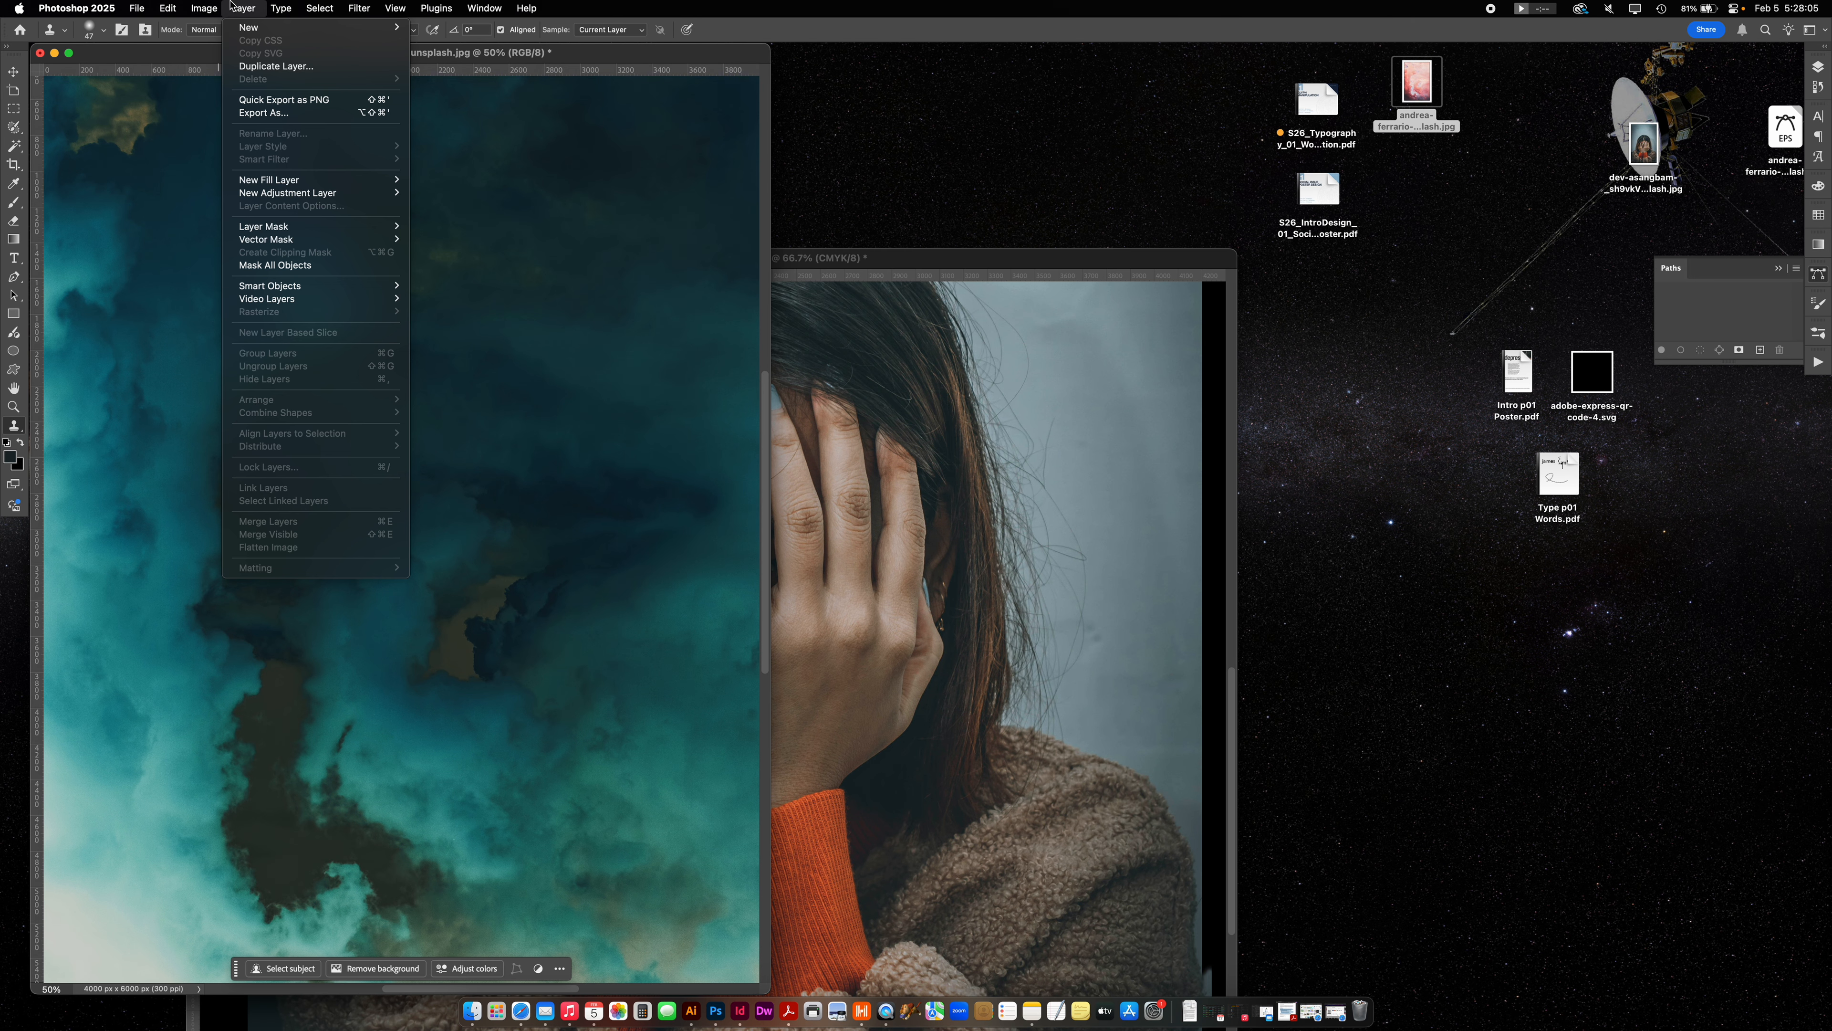
mouse_move(205, 9)
mouse_move(259, 27)
left_click(404, 91)
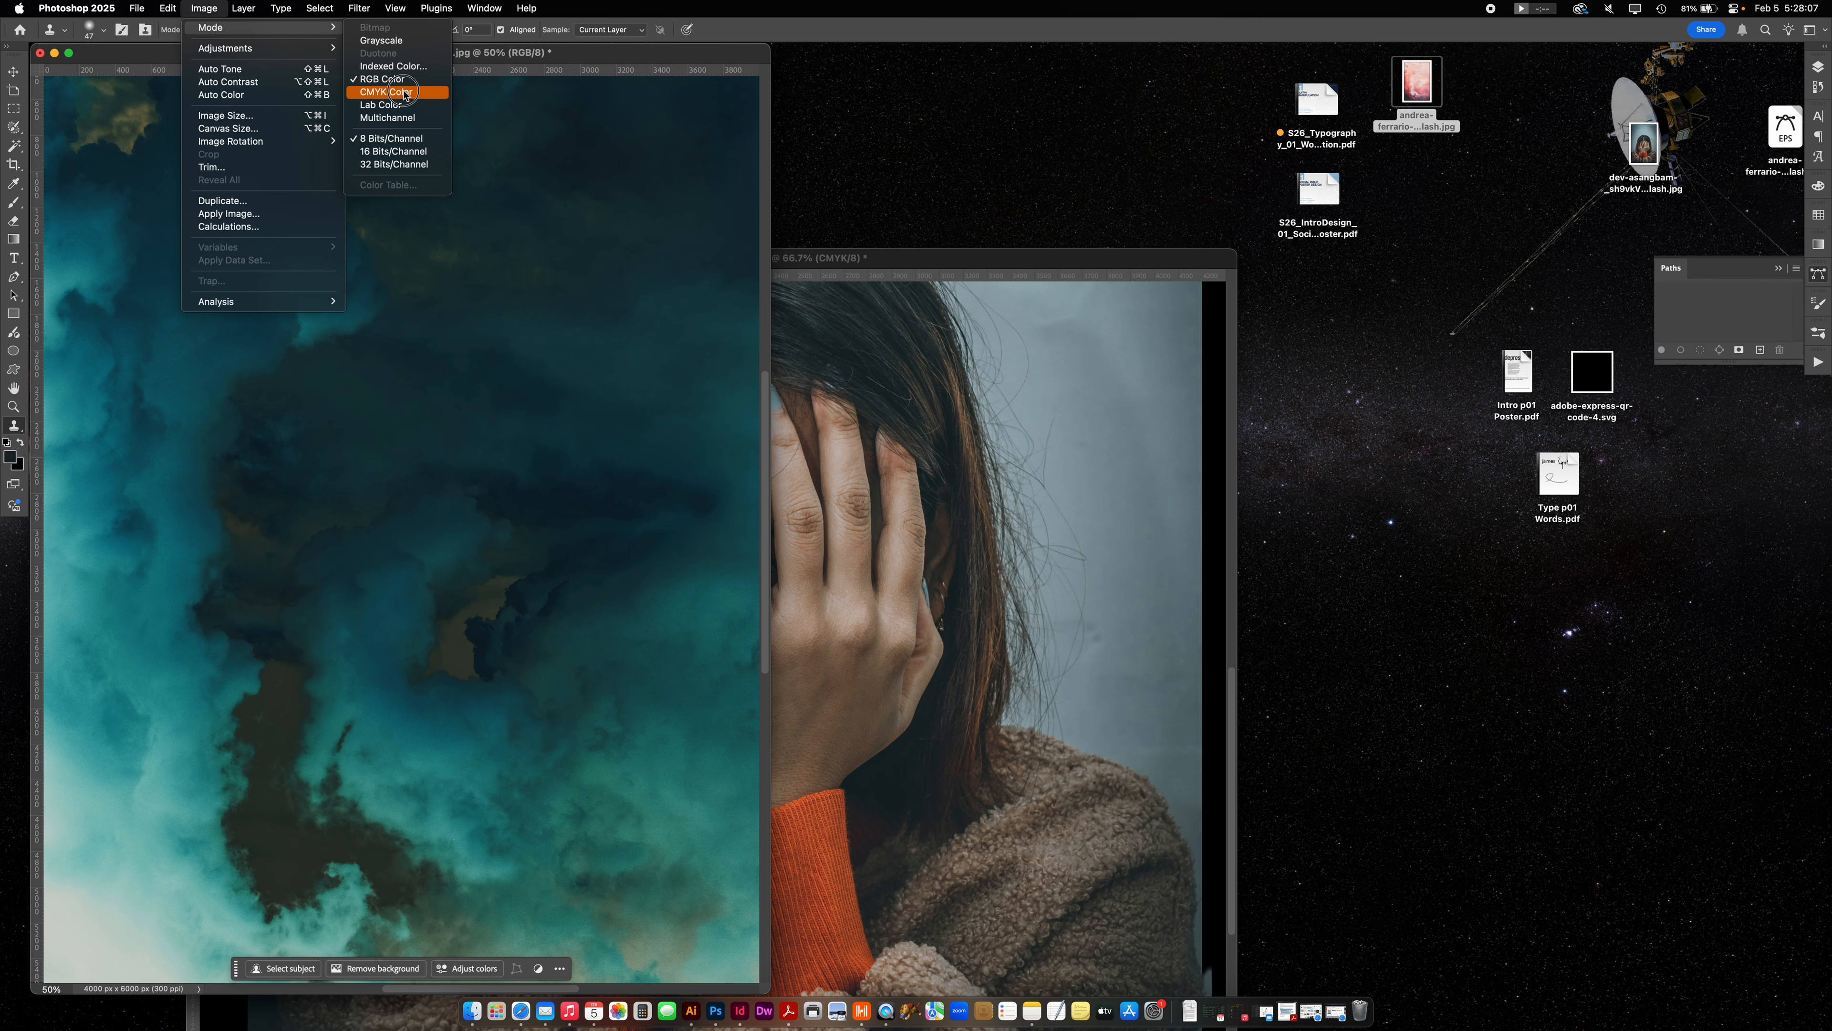
Save the cloud photo to the desktop as a TIFF with no image compression, Interleaved pixel order and IBM PC byte order.
key("super+shift+s")
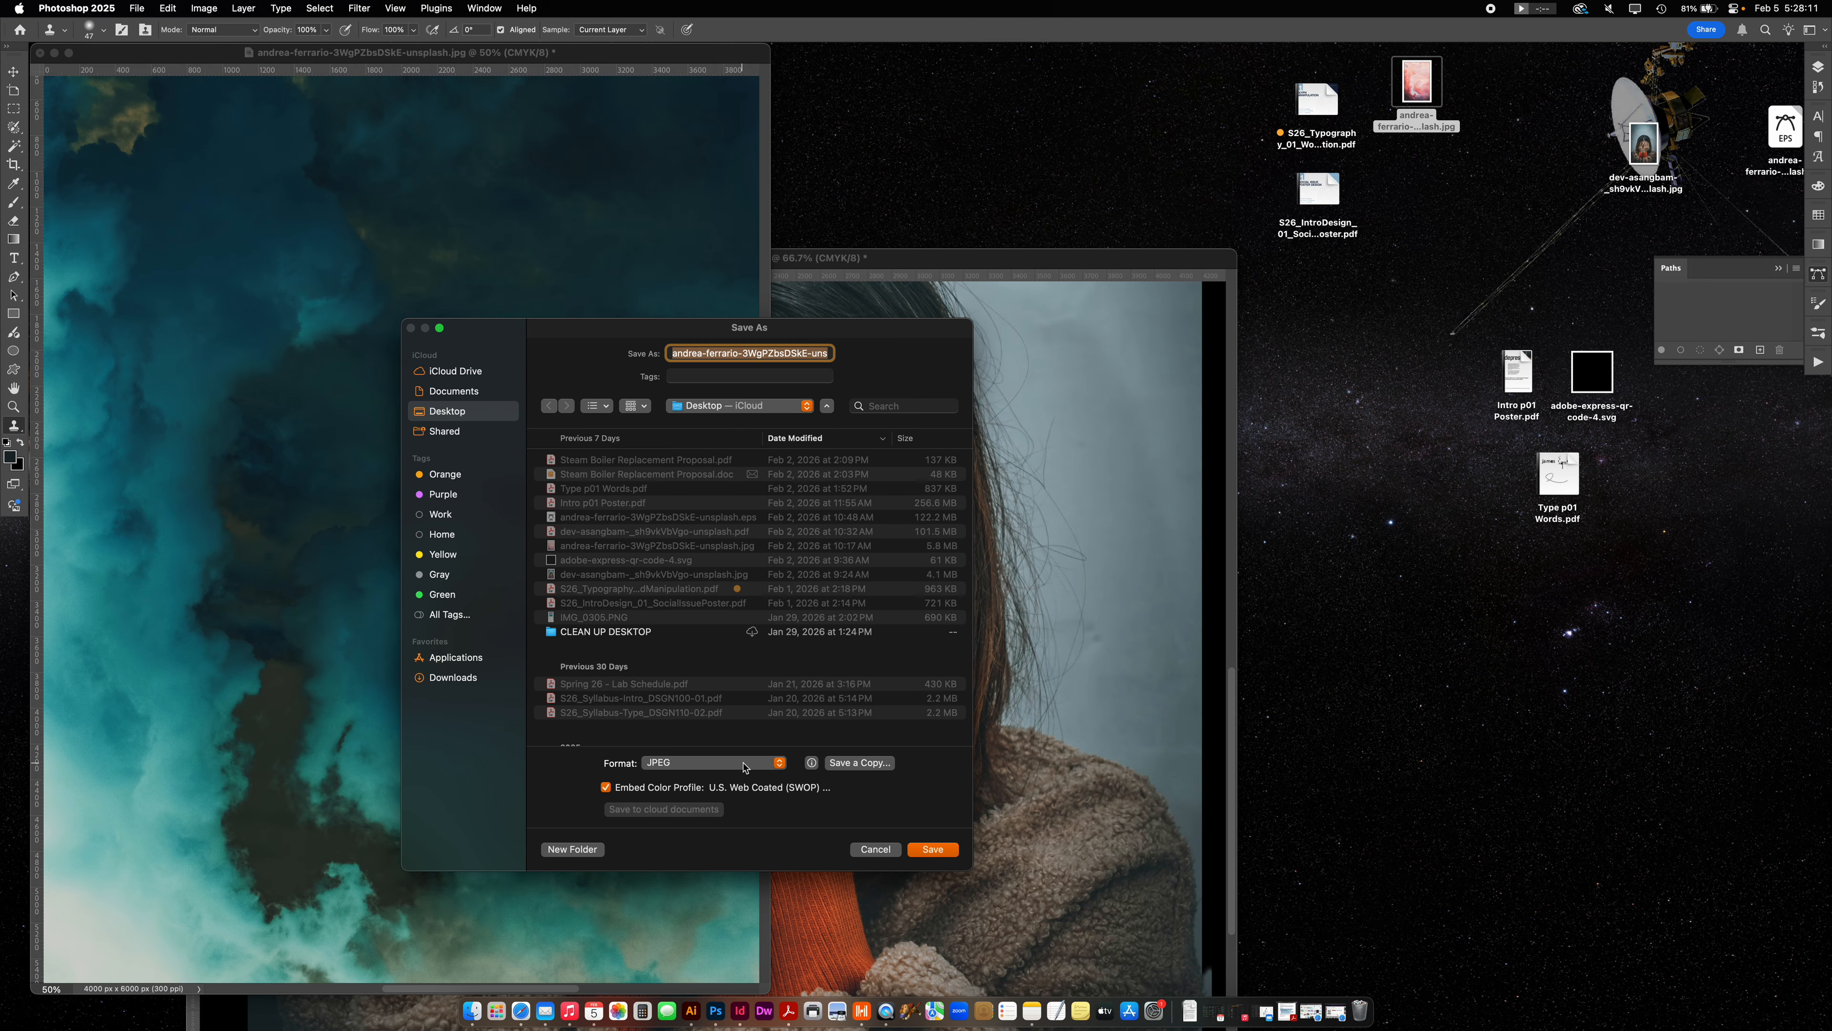
left_click(745, 766)
left_click(711, 877)
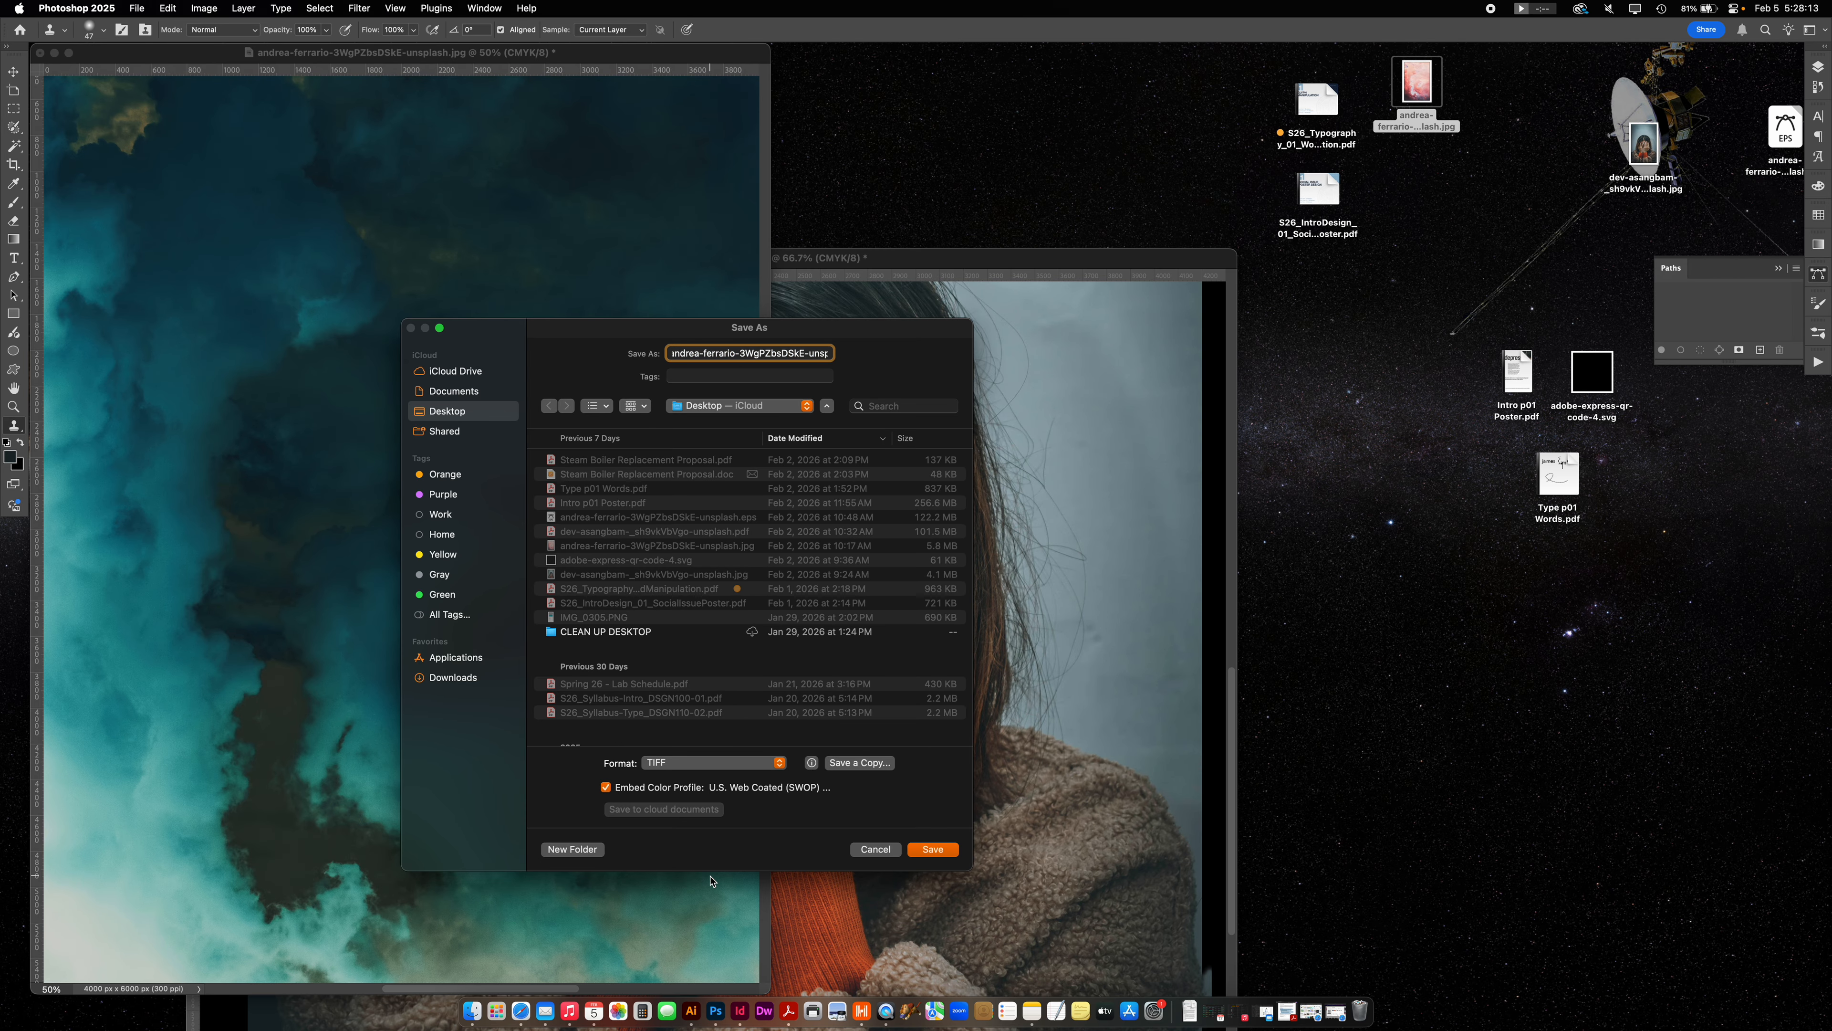
left_click(937, 849)
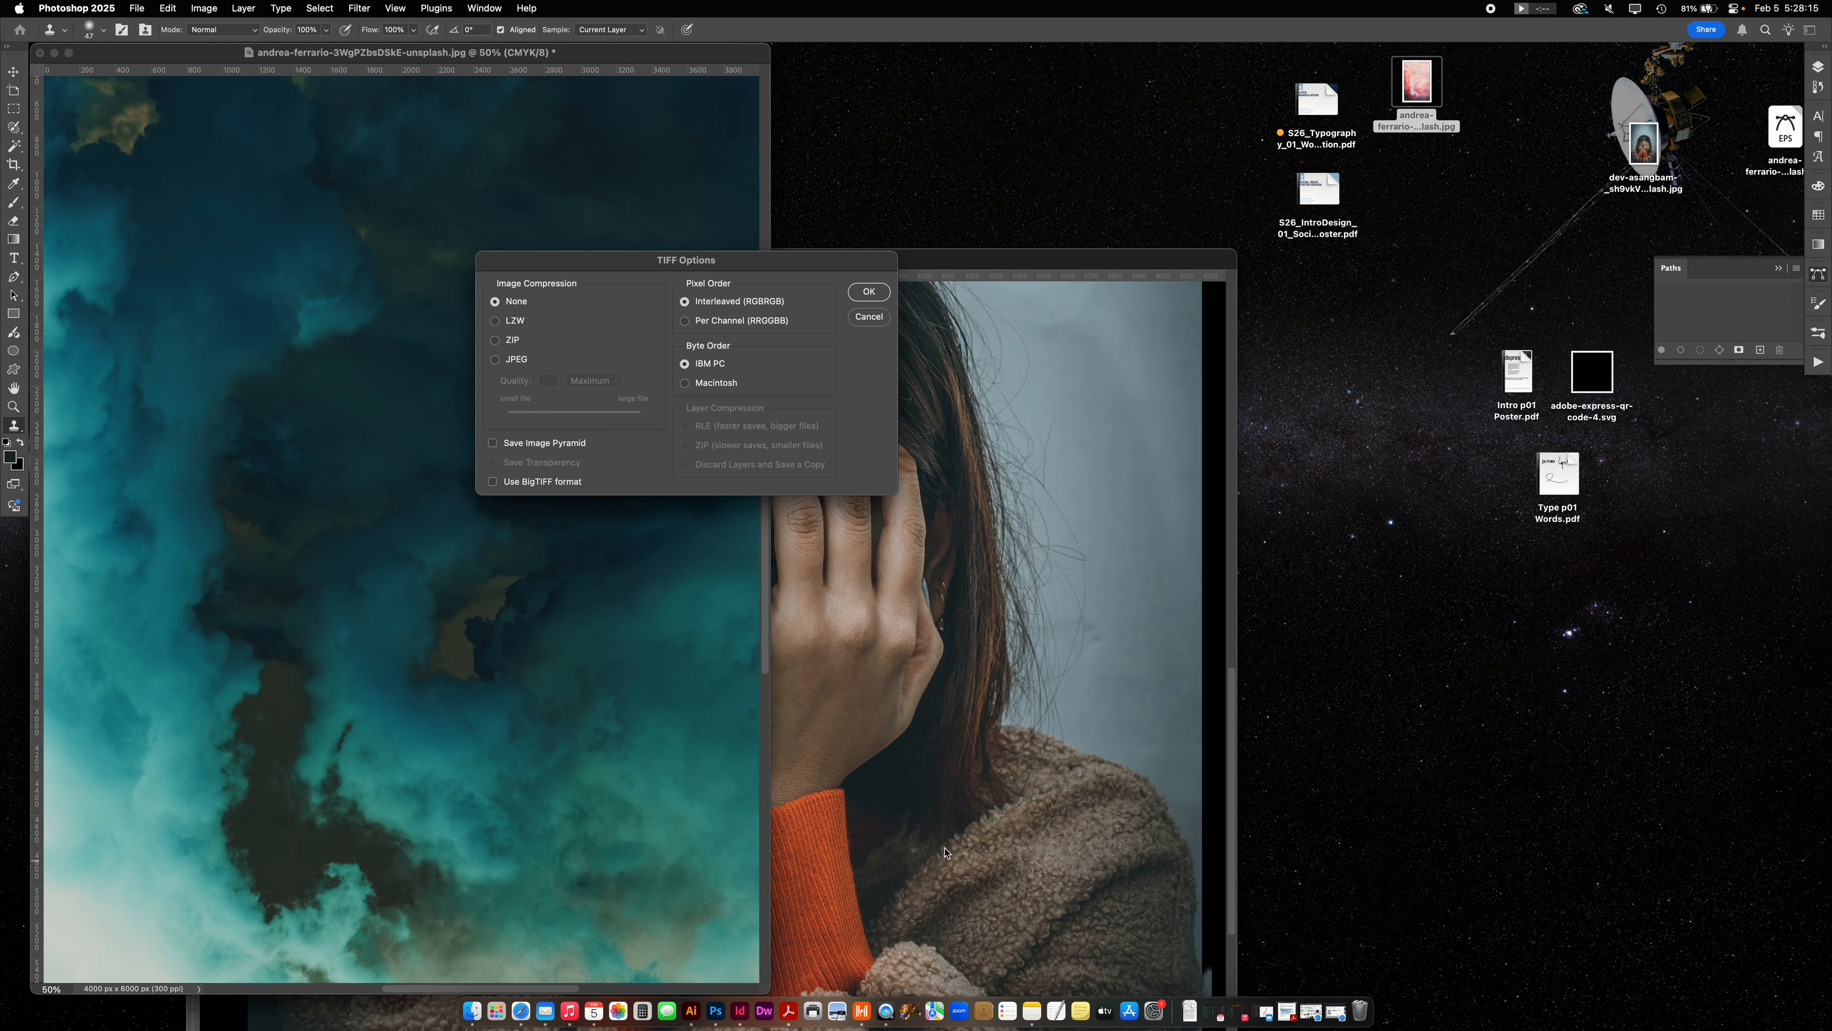
left_click(868, 292)
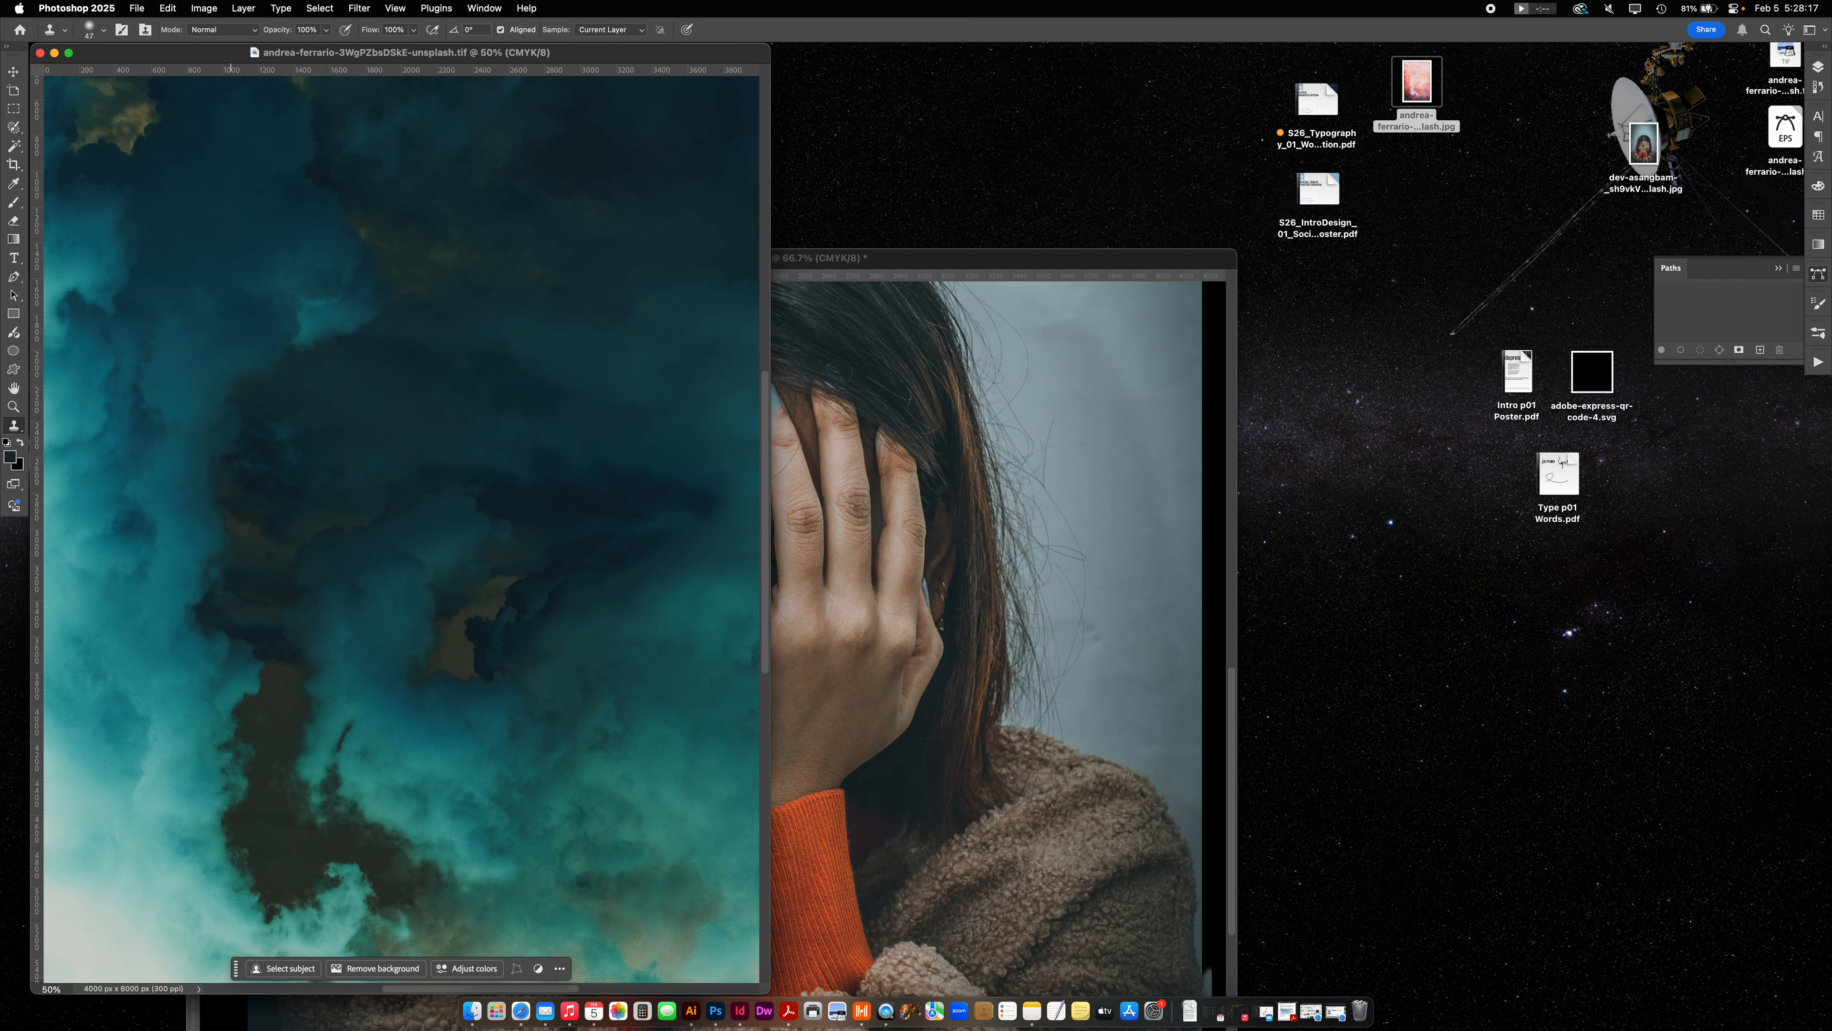
Bring the portrait forward and start a Replace Color adjustment on the orange sweater cuffs with a hue of -139.
left_click_drag(930, 258, 933, 142)
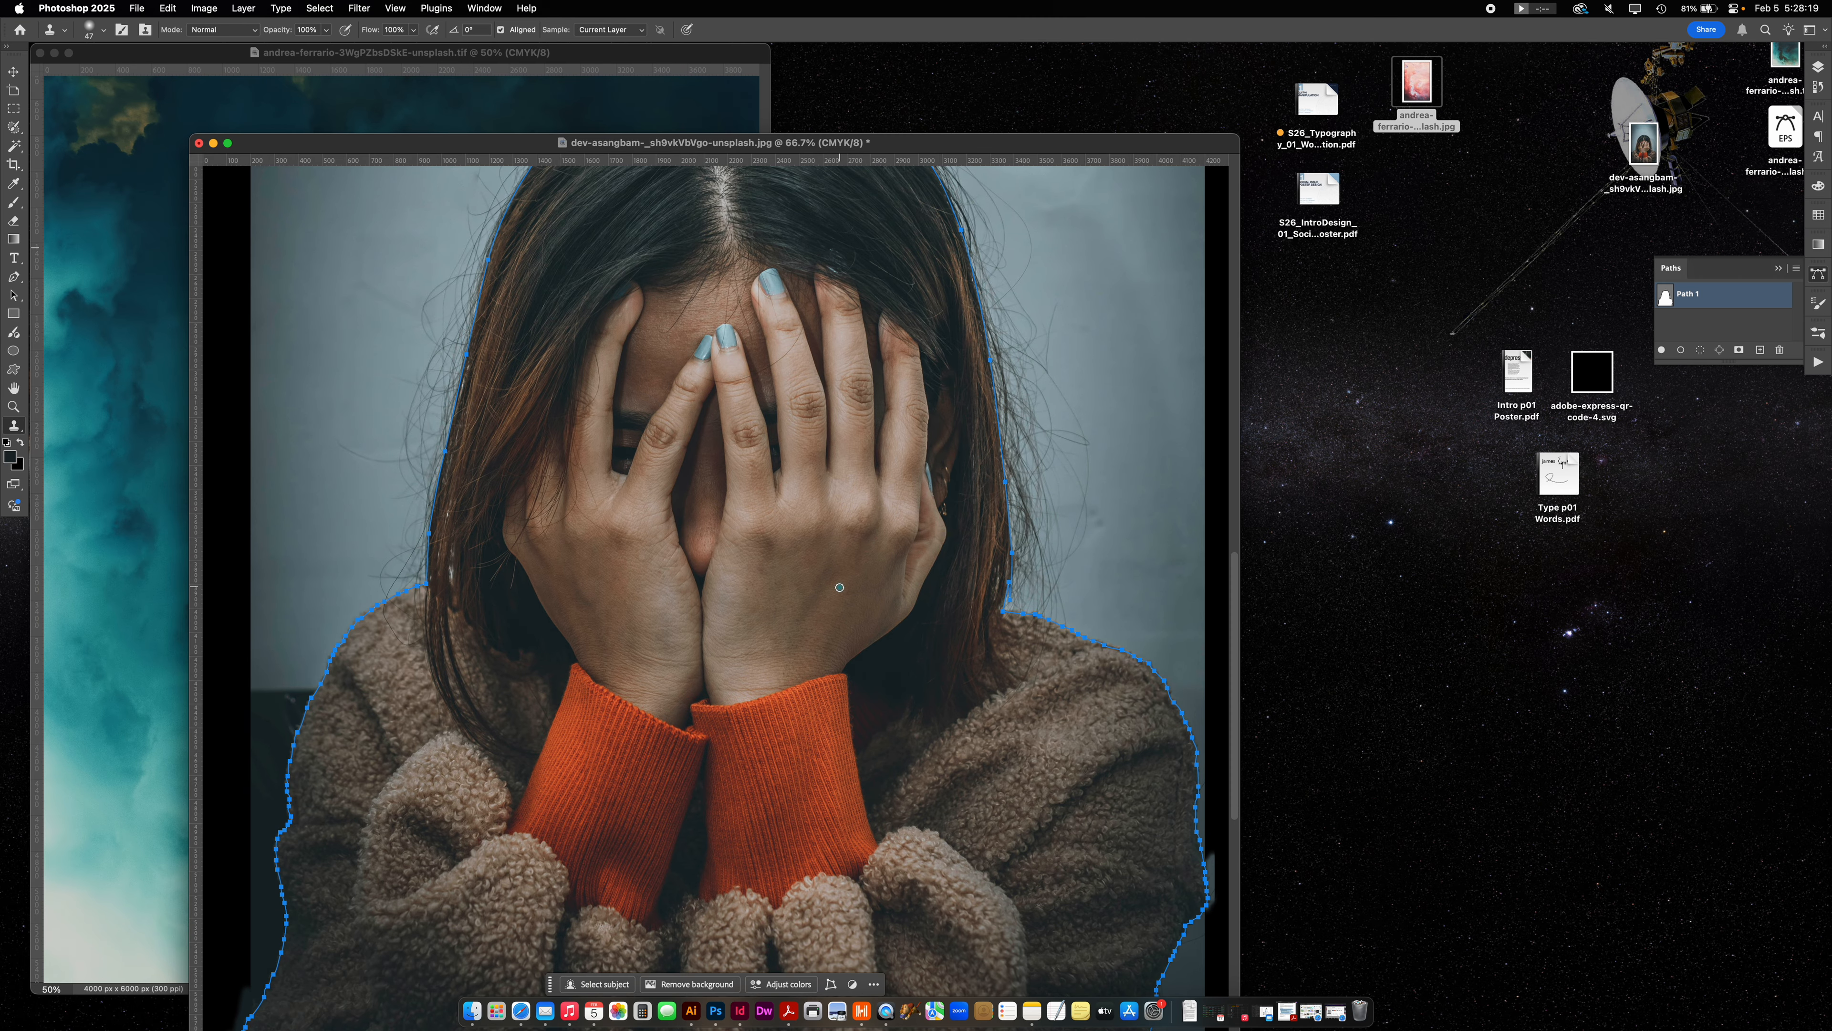
left_click(204, 8)
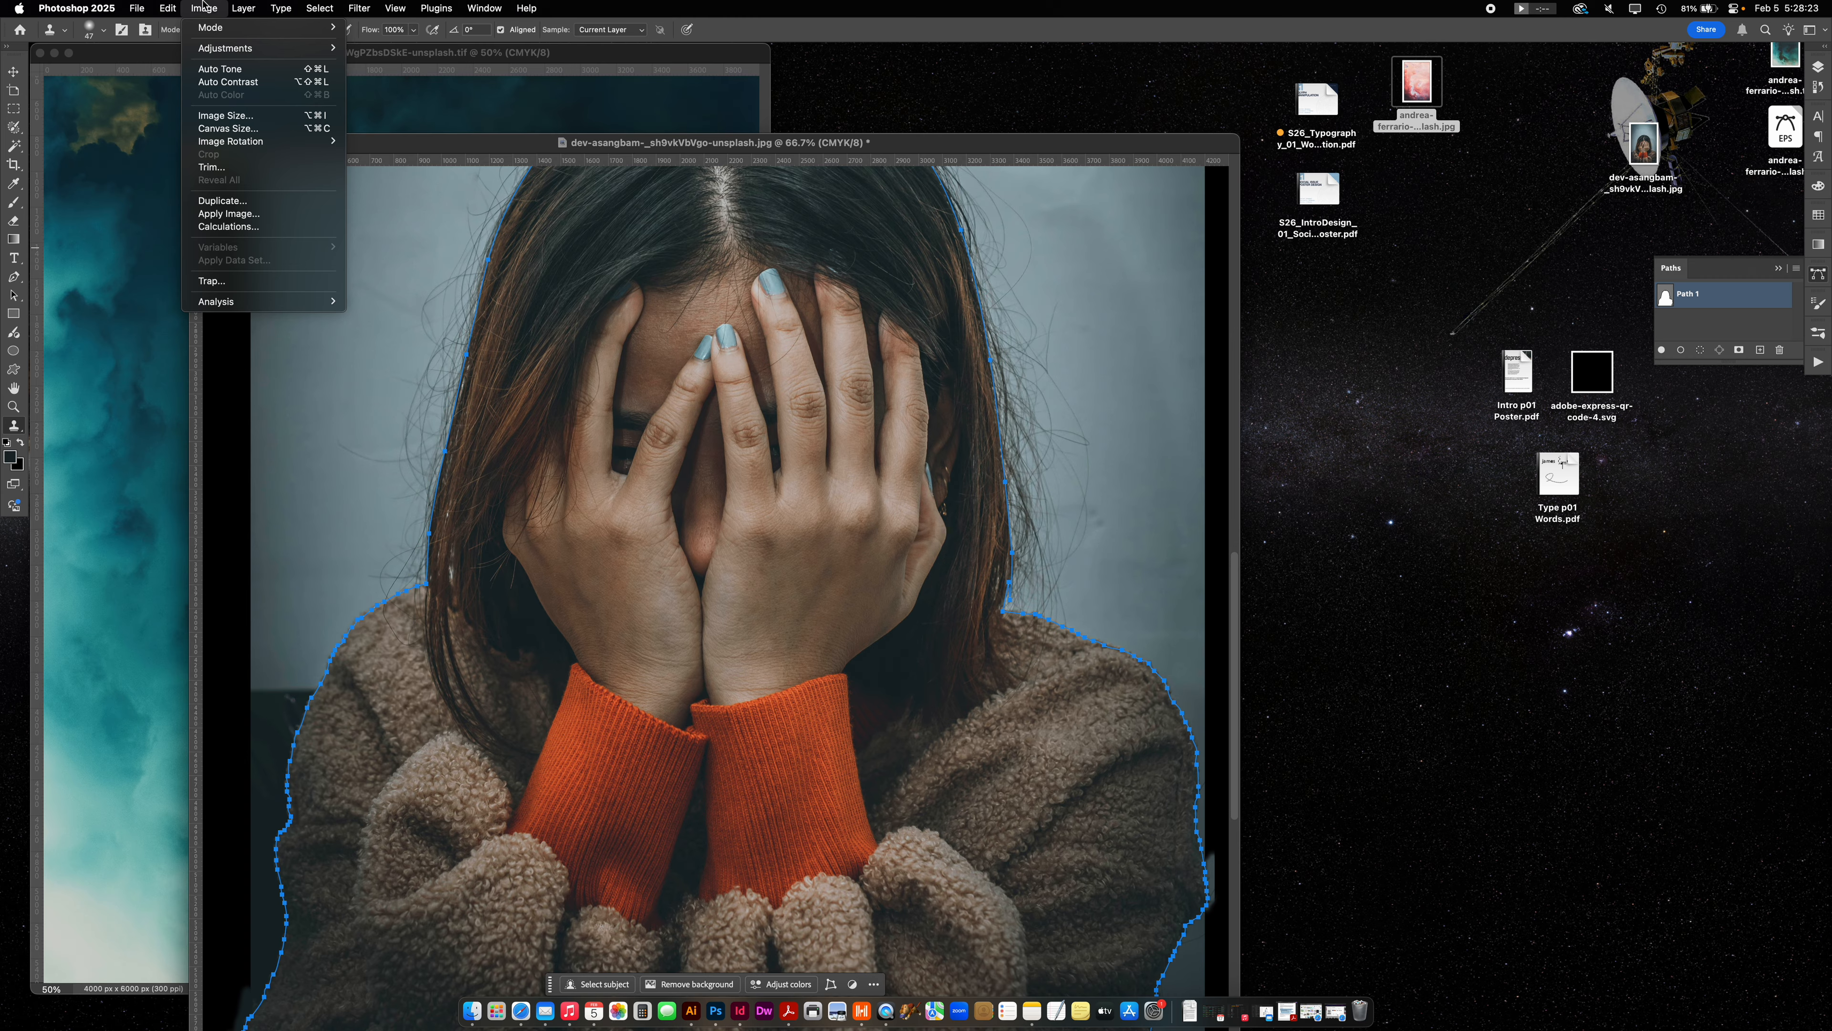
mouse_move(260, 48)
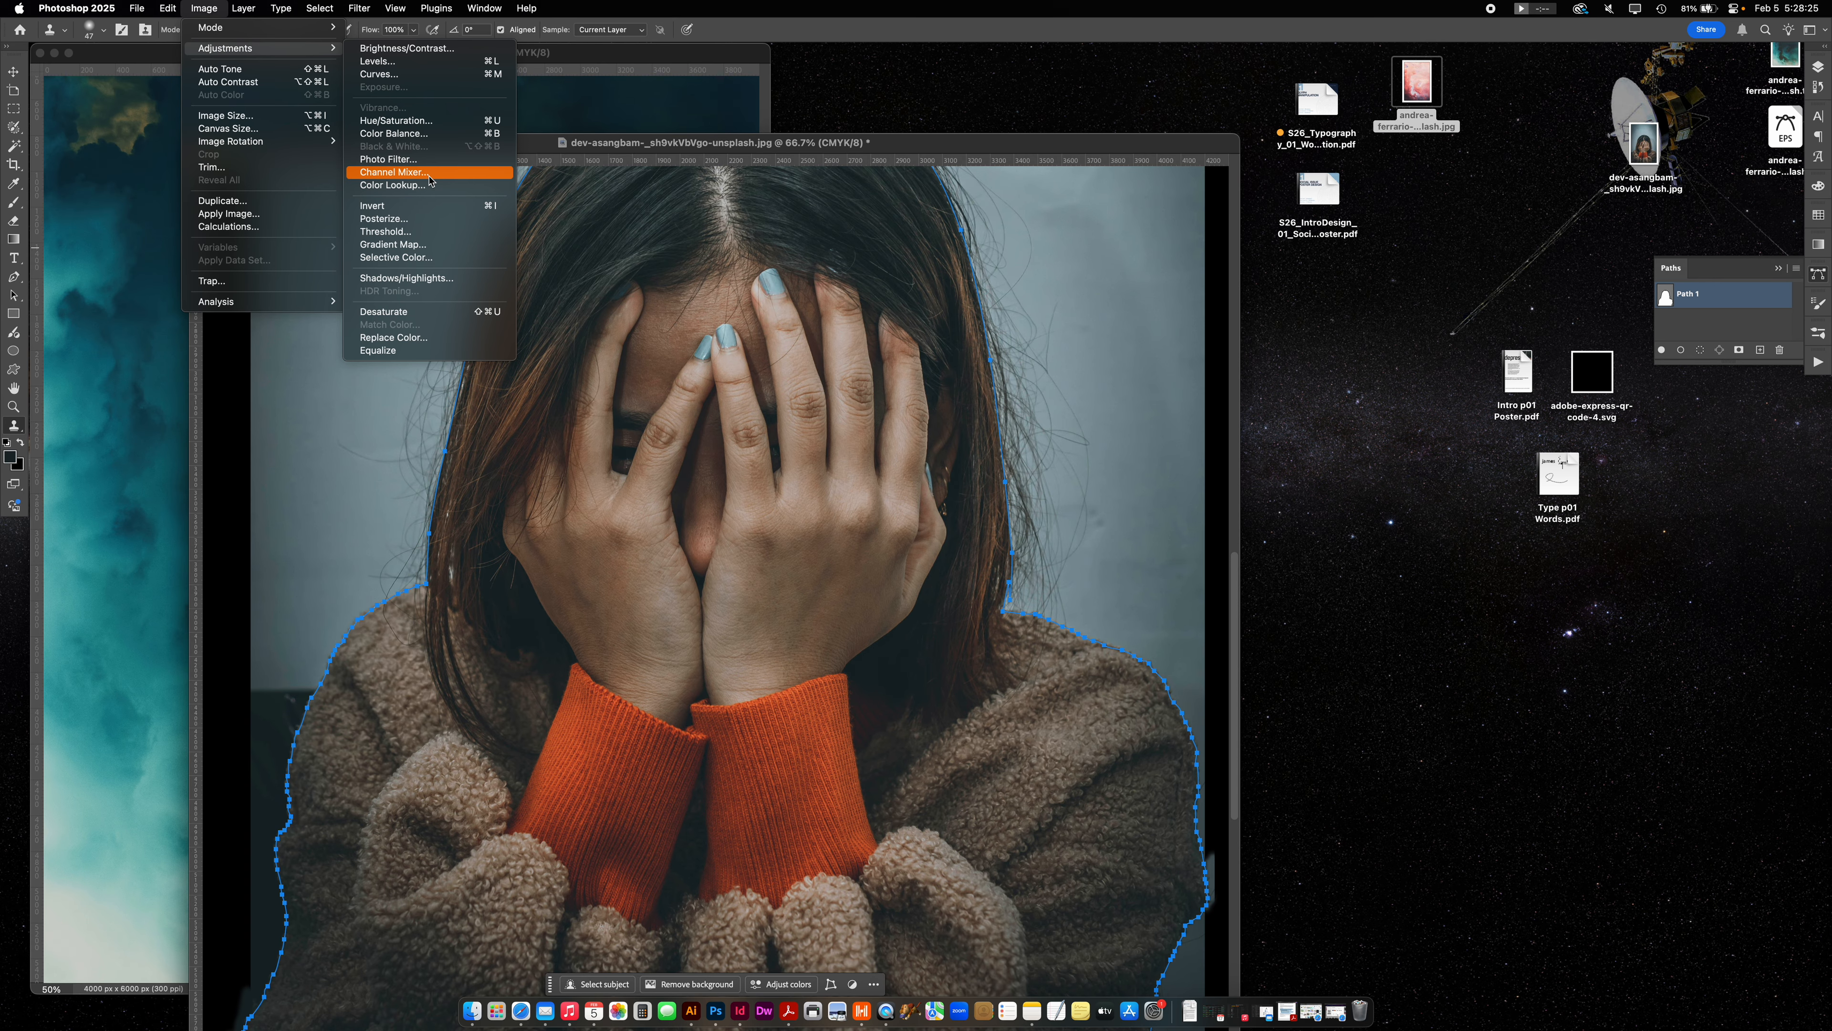
left_click(420, 338)
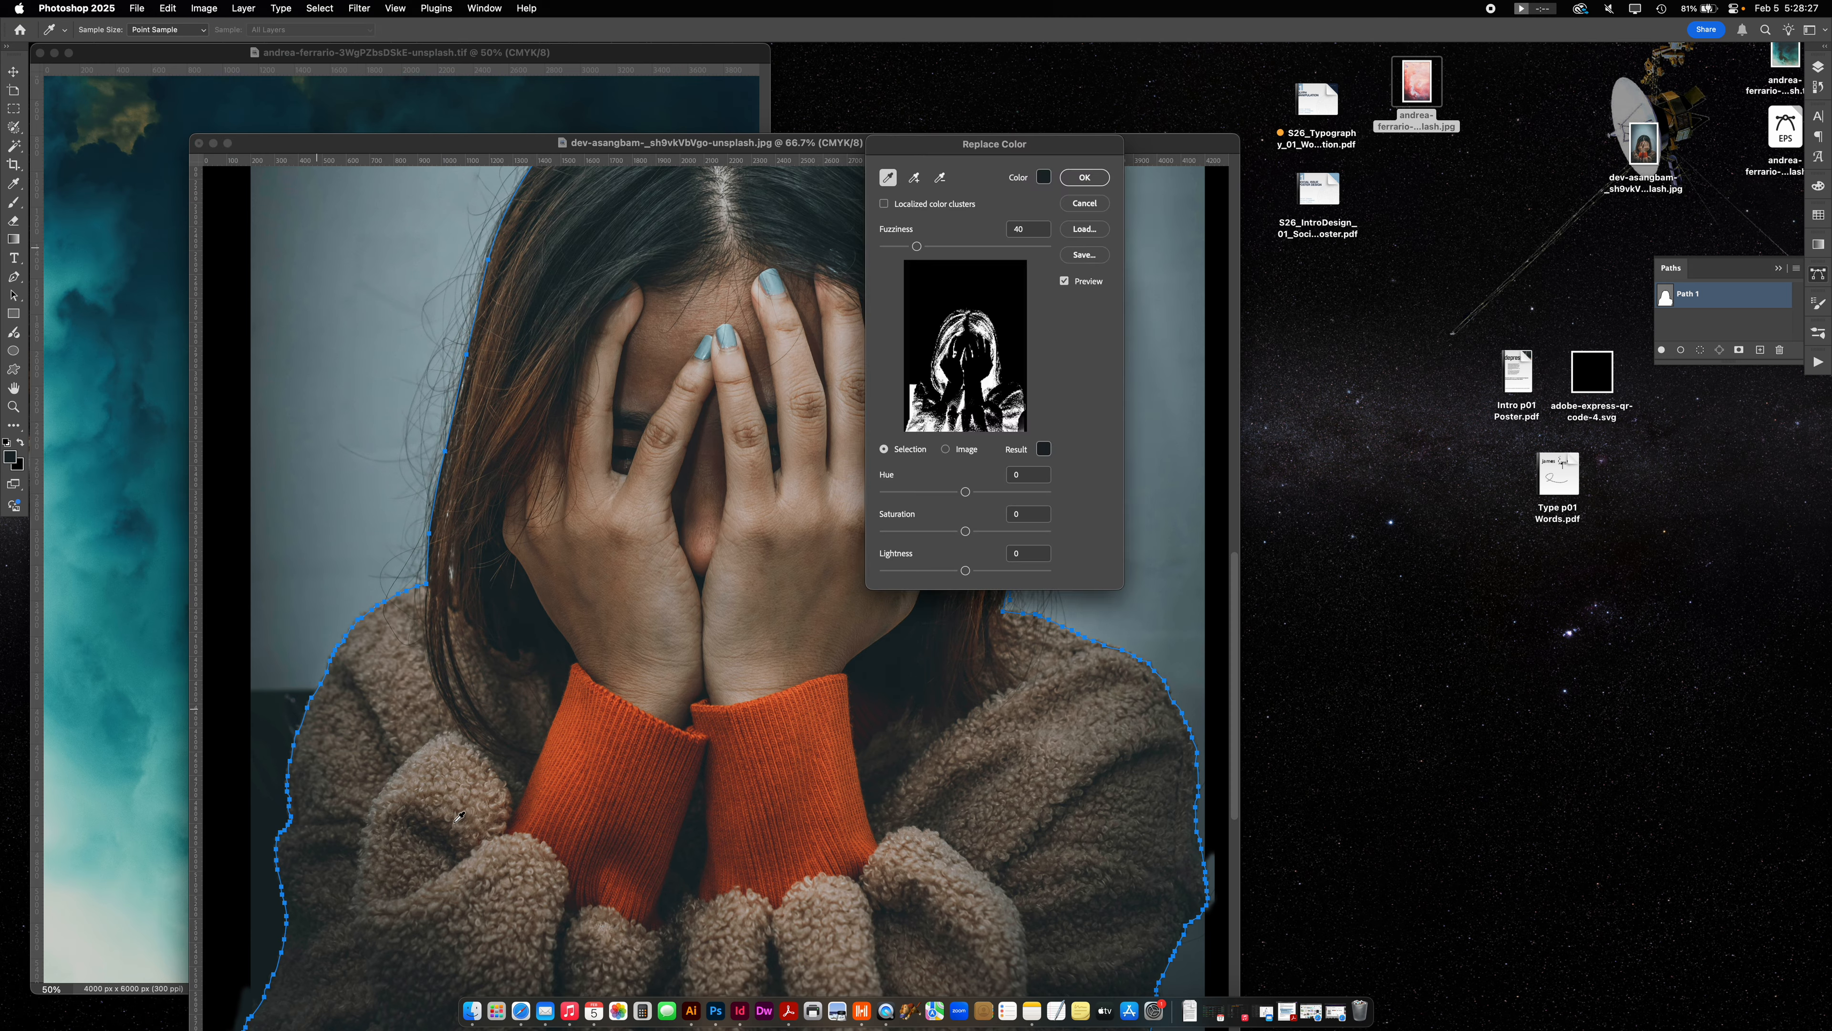
left_click(603, 742)
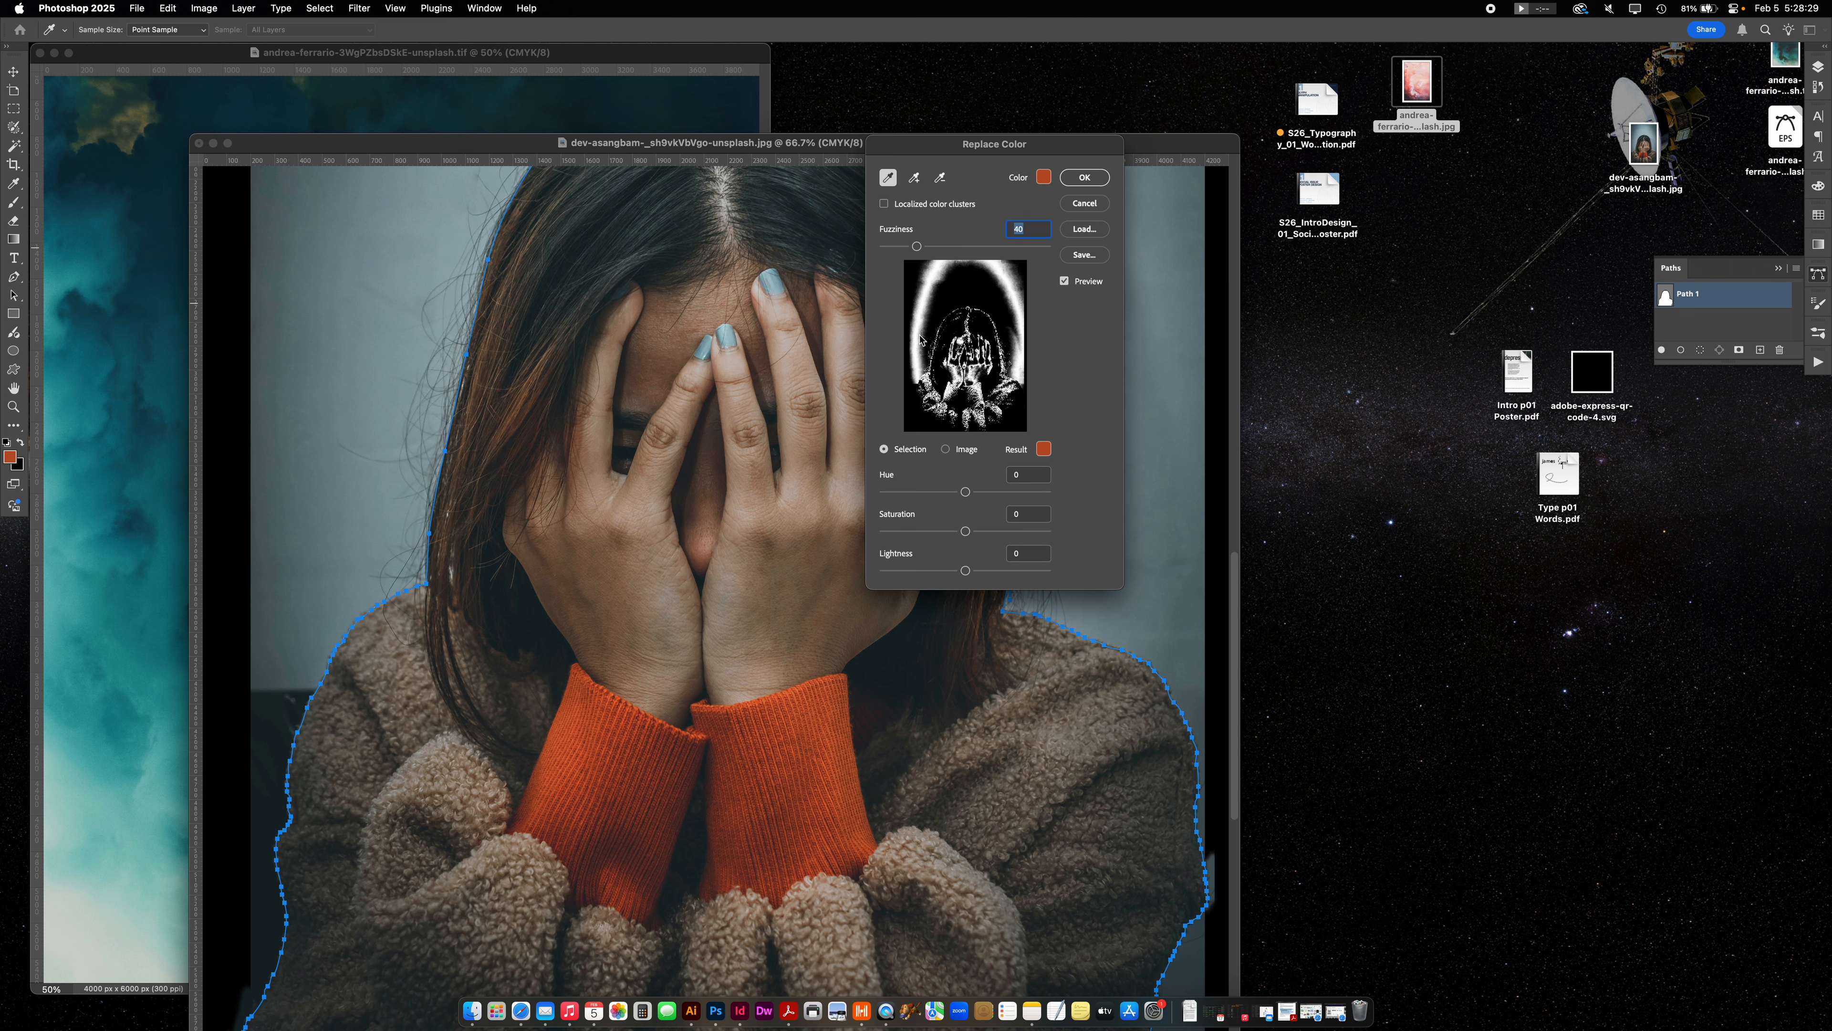
left_click_drag(964, 493, 905, 493)
Add more light and dark tones of both sweater cuffs to the Replace Color selection.
left_click(916, 179)
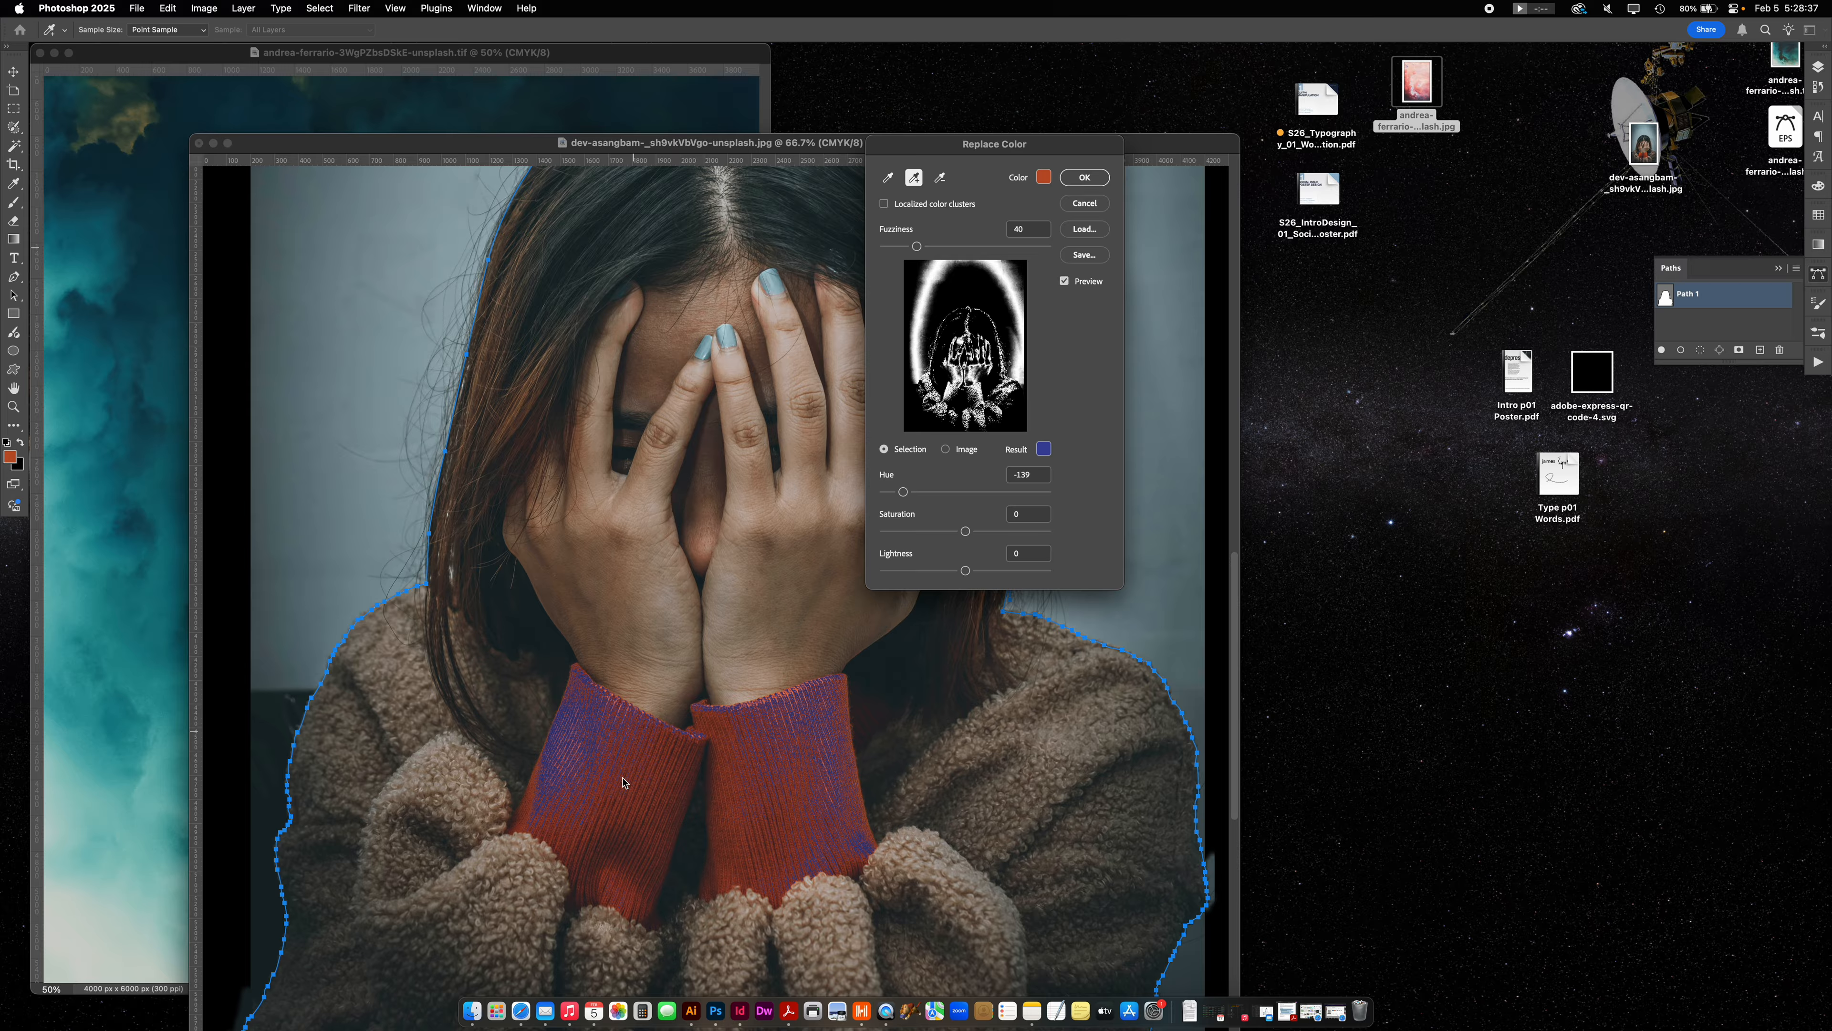
left_click(603, 788)
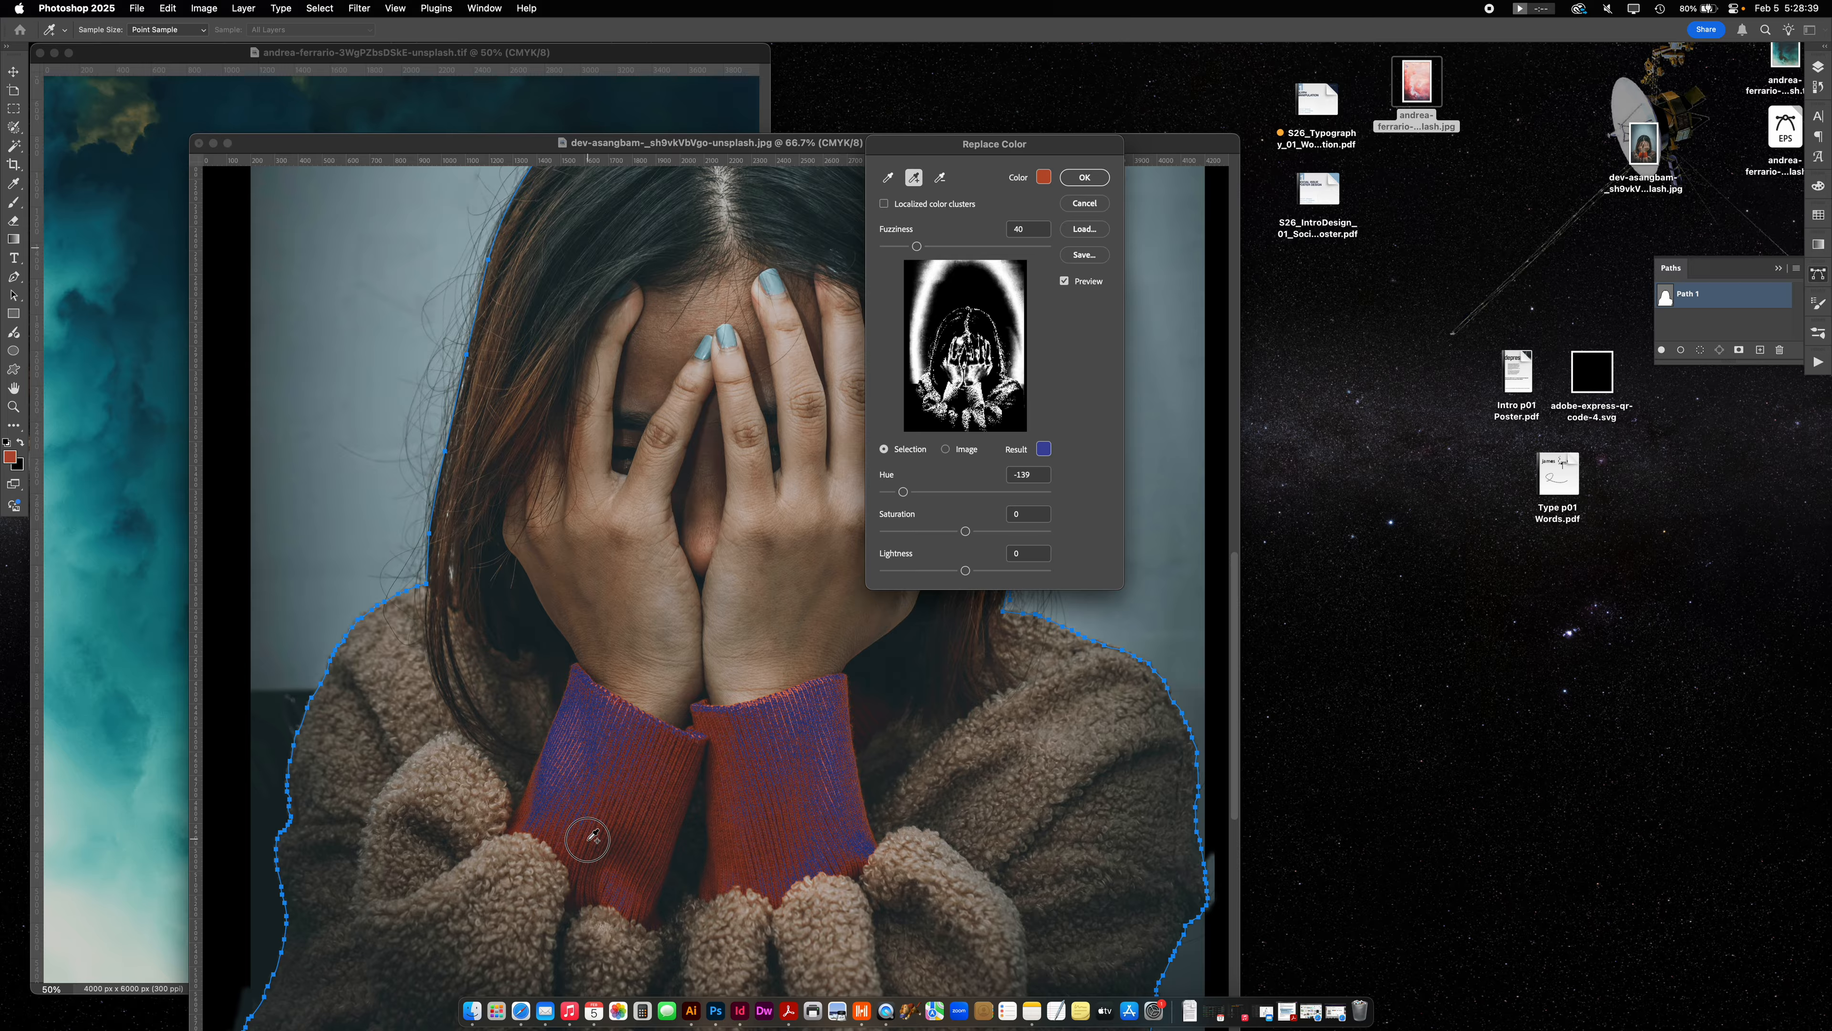
left_click(593, 838)
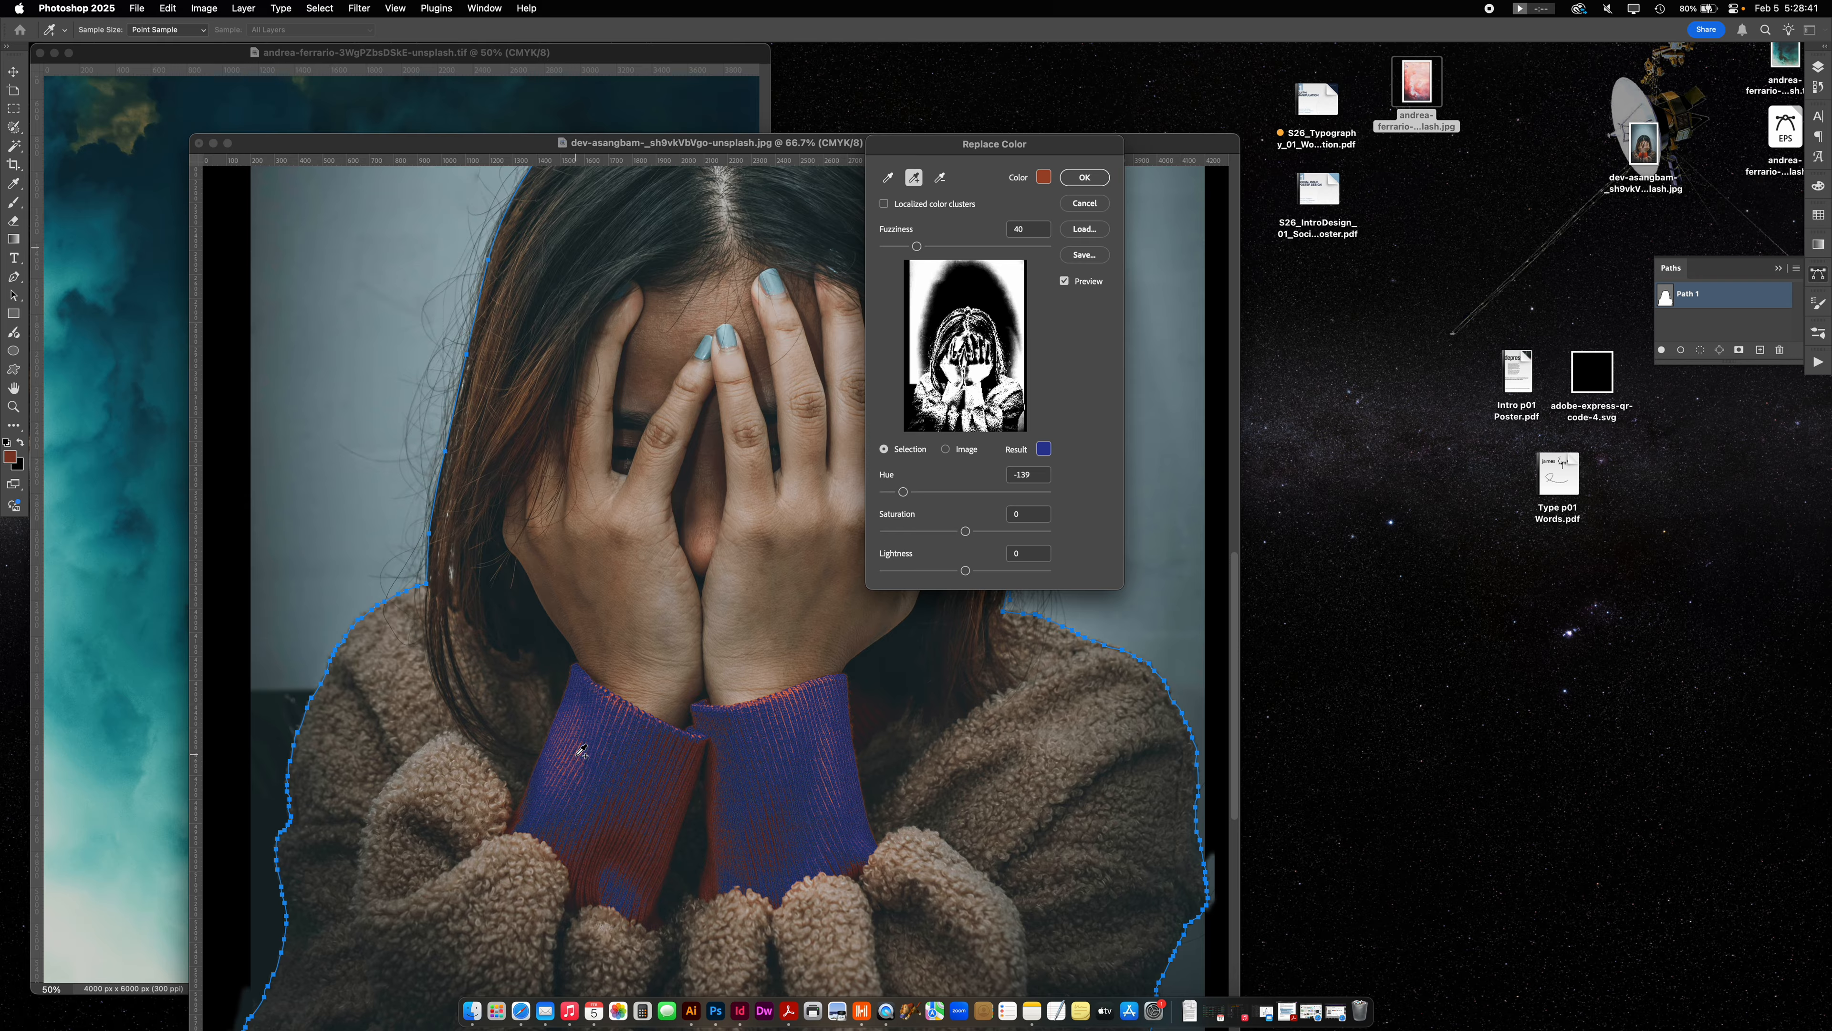
left_click(581, 738)
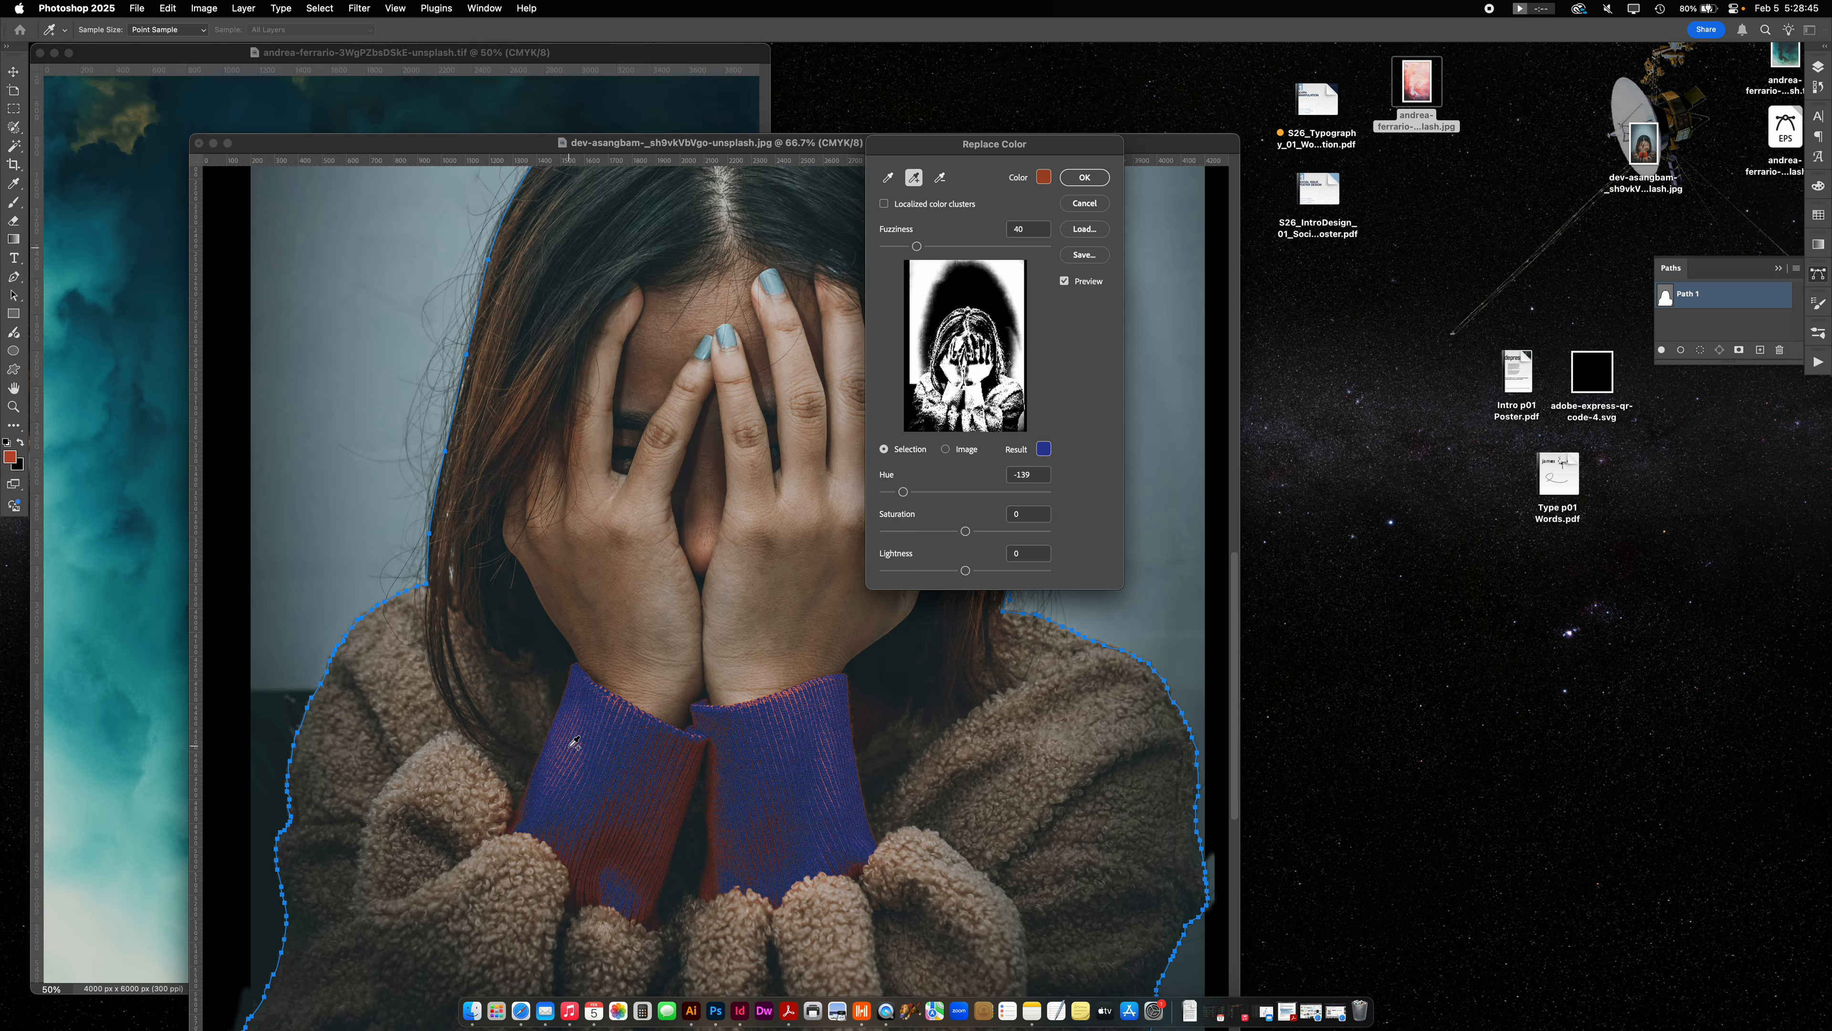
left_click(627, 700)
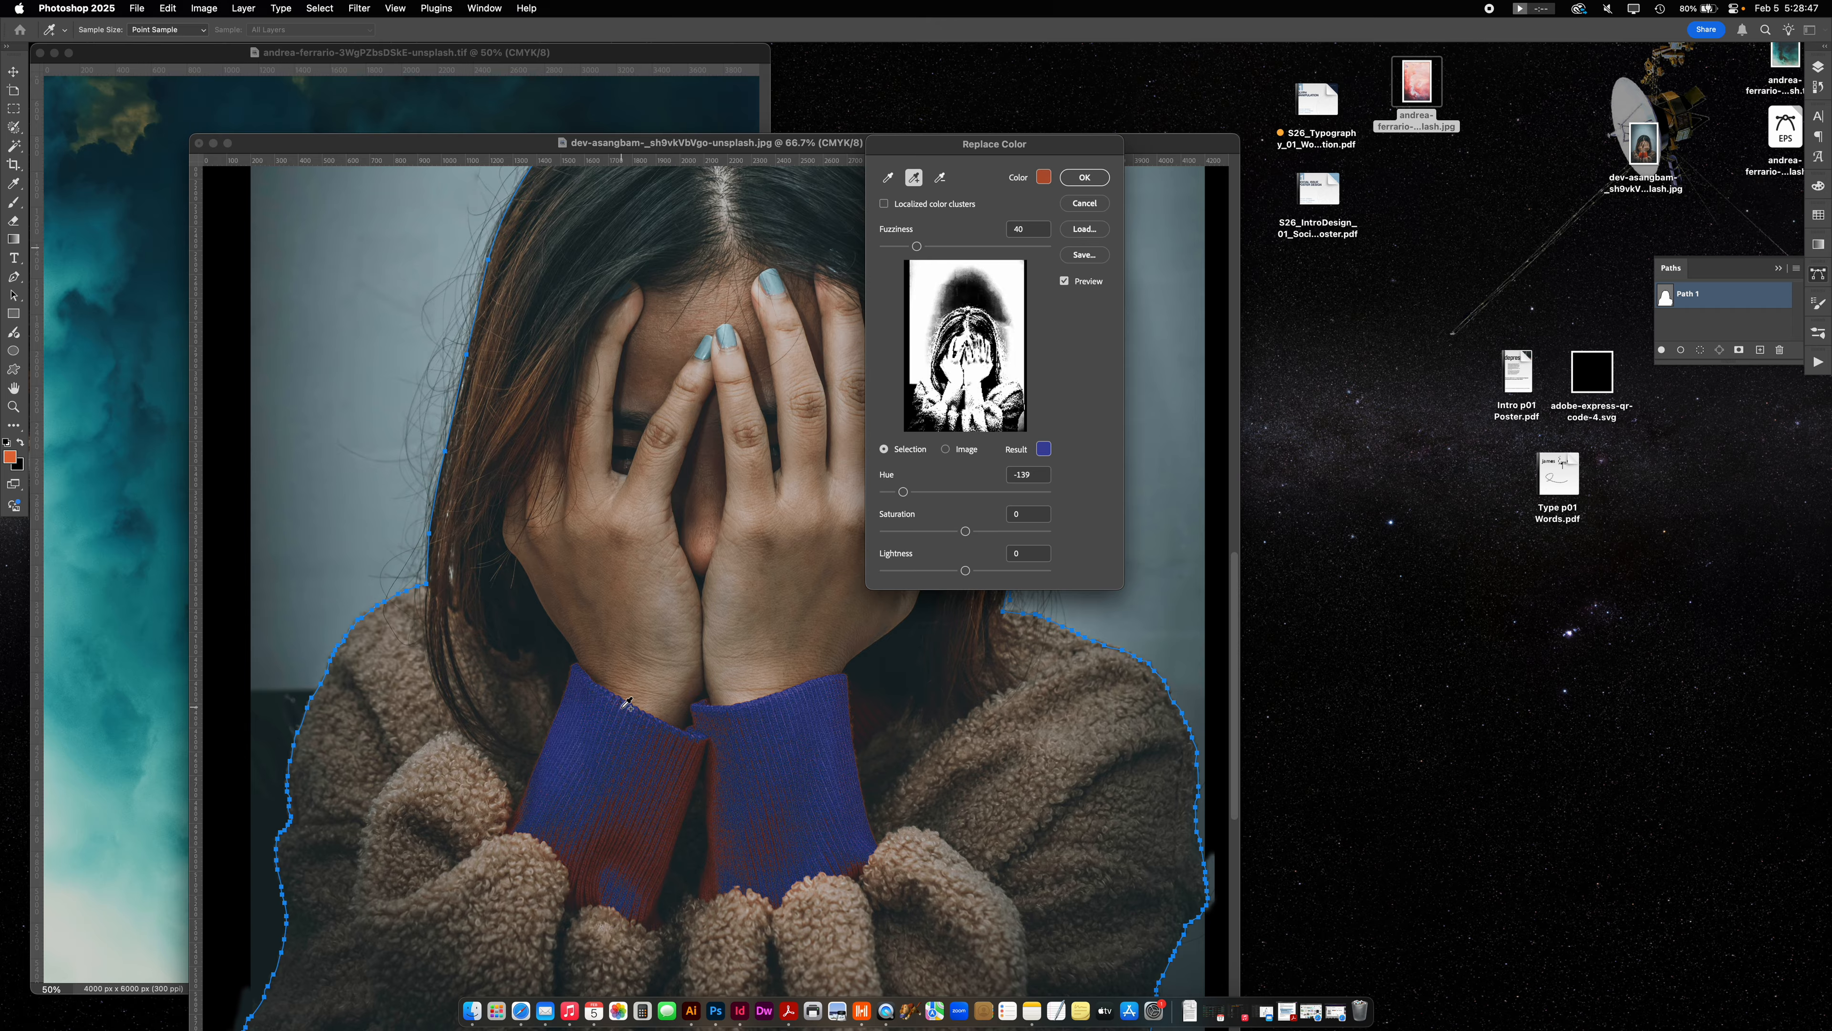
left_click(654, 855)
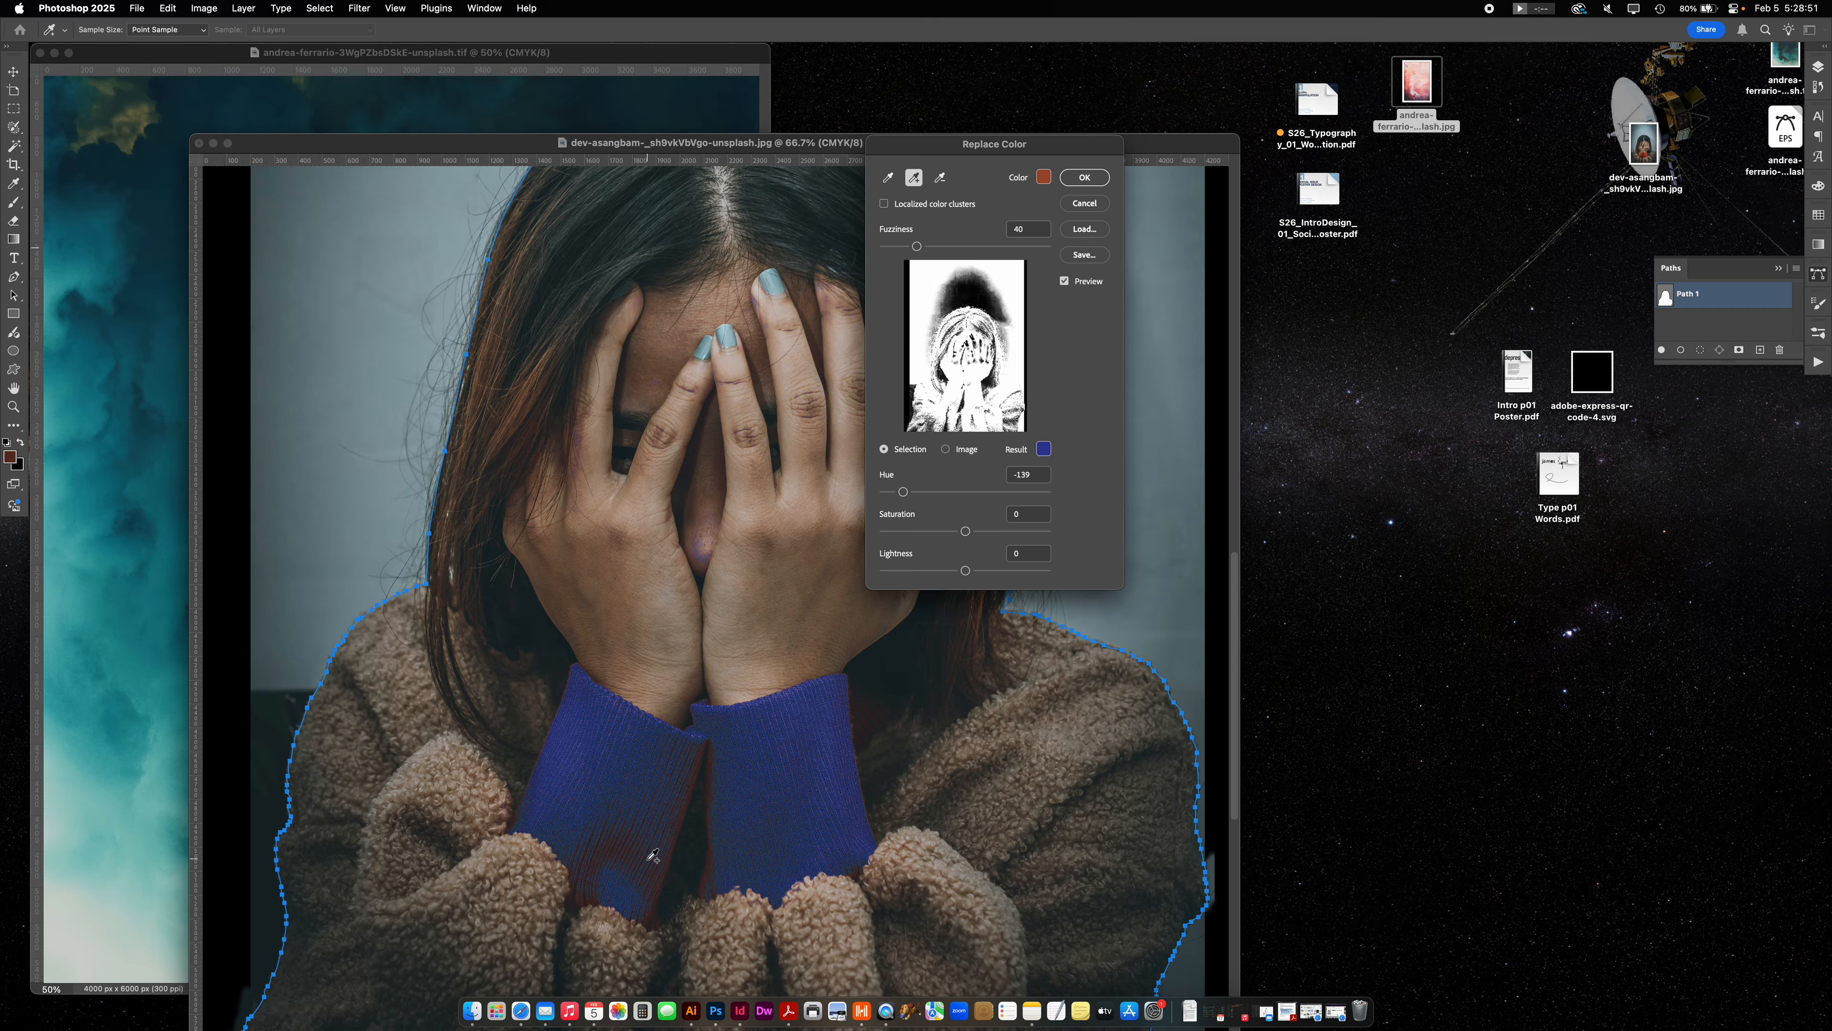
left_click(608, 849)
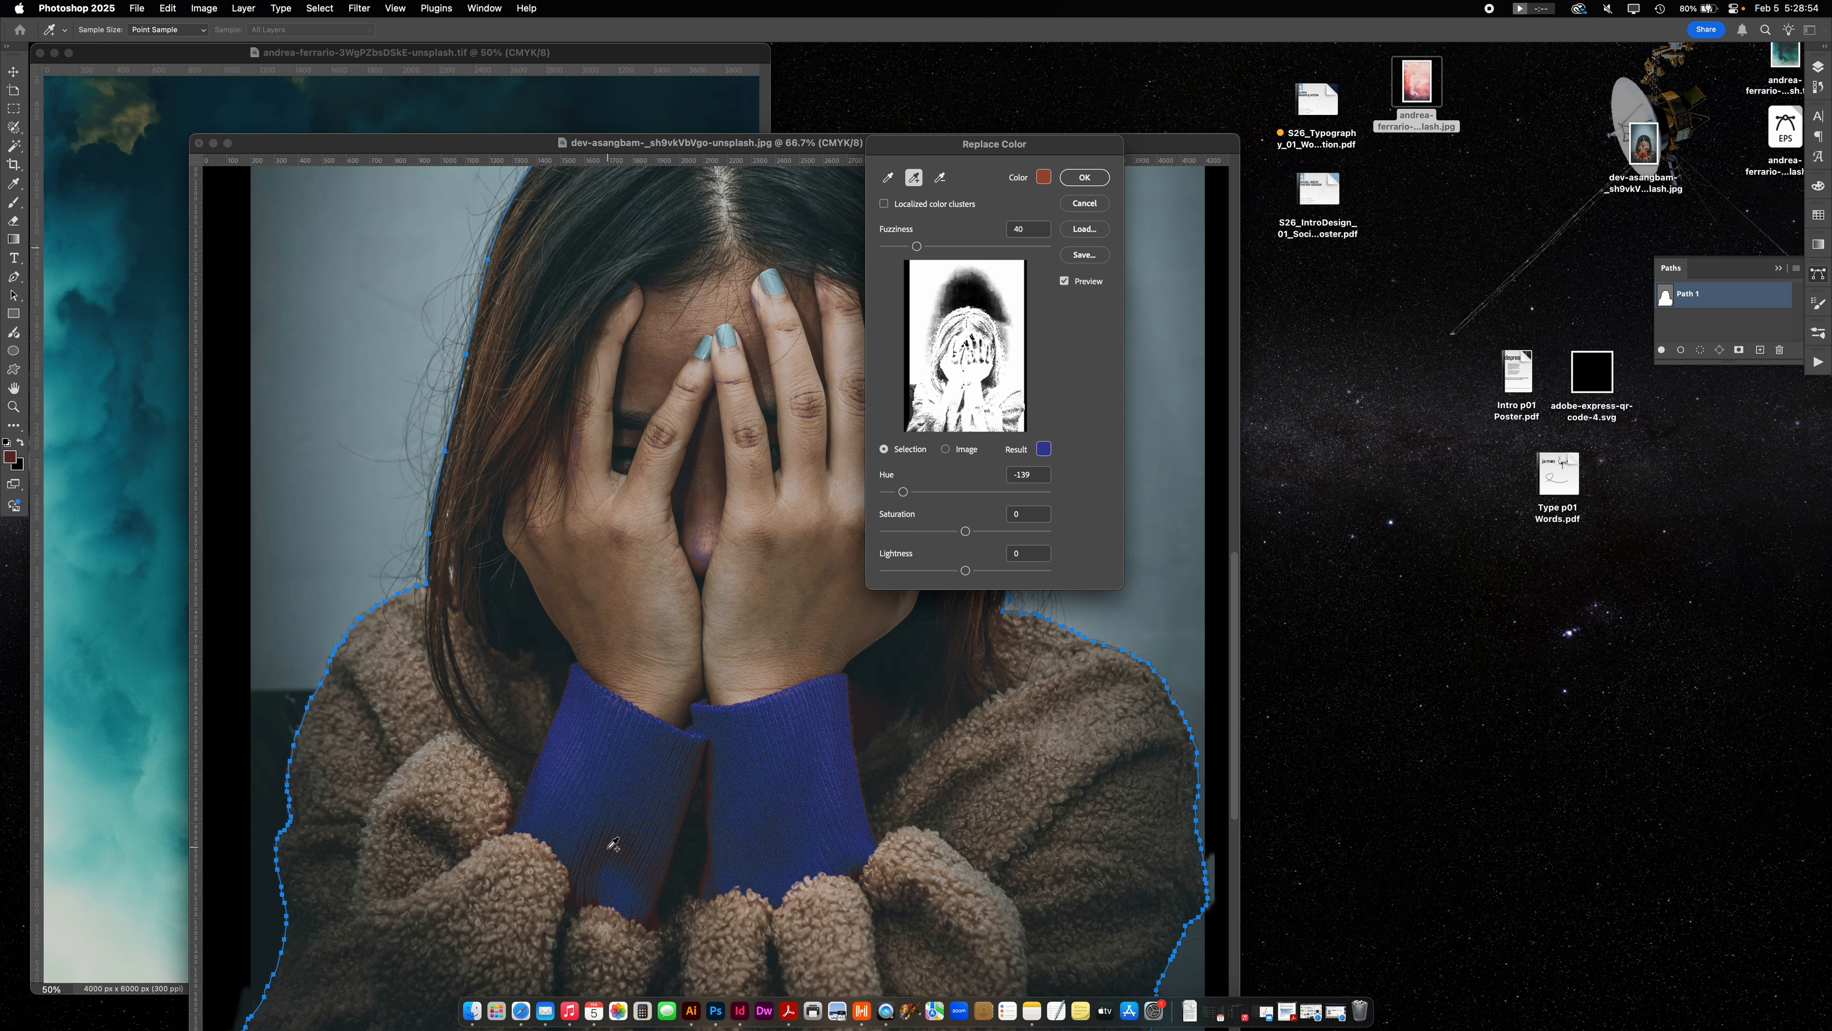
left_click(715, 857)
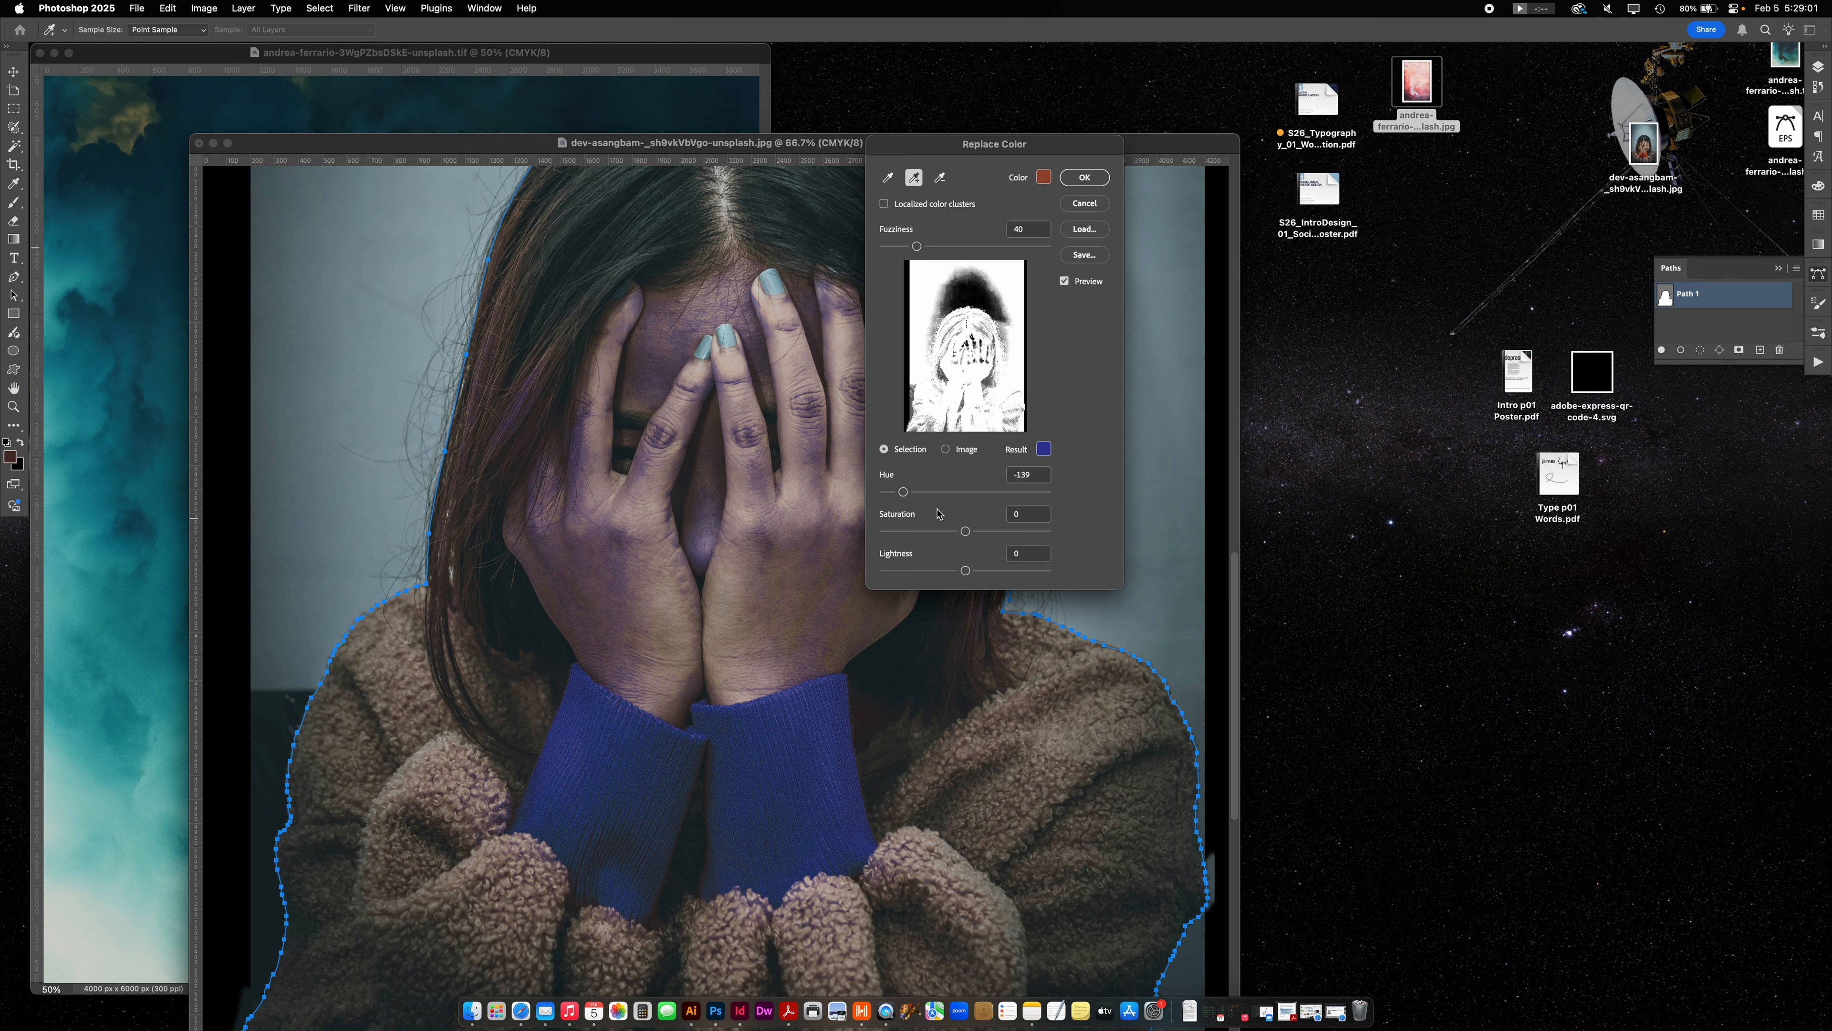
Set the replacement color's saturation to -40 with hue at -139 and apply the Replace Color adjustment.
left_click_drag(908, 492, 909, 491)
mouse_move(908, 491)
left_mouse_down()
mouse_move(945, 532)
mouse_move(916, 532)
mouse_move(933, 532)
mouse_move(906, 497)
left_mouse_up()
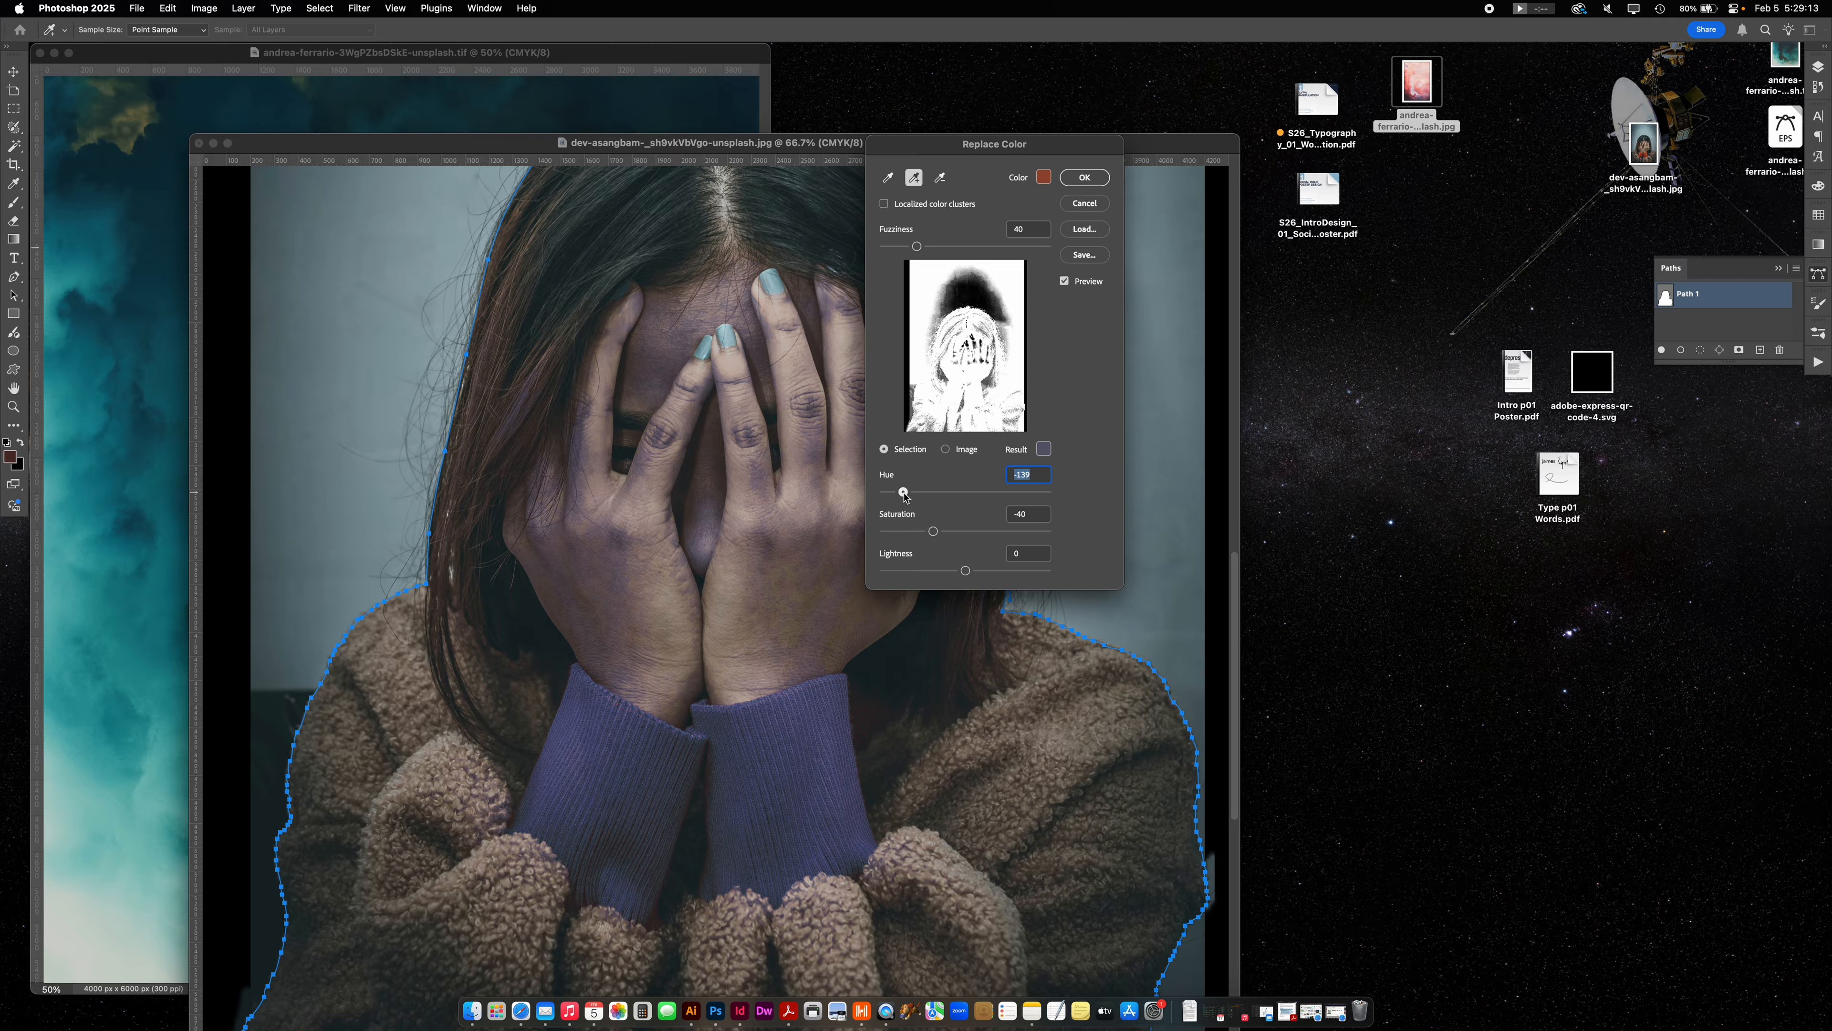
left_click(1084, 177)
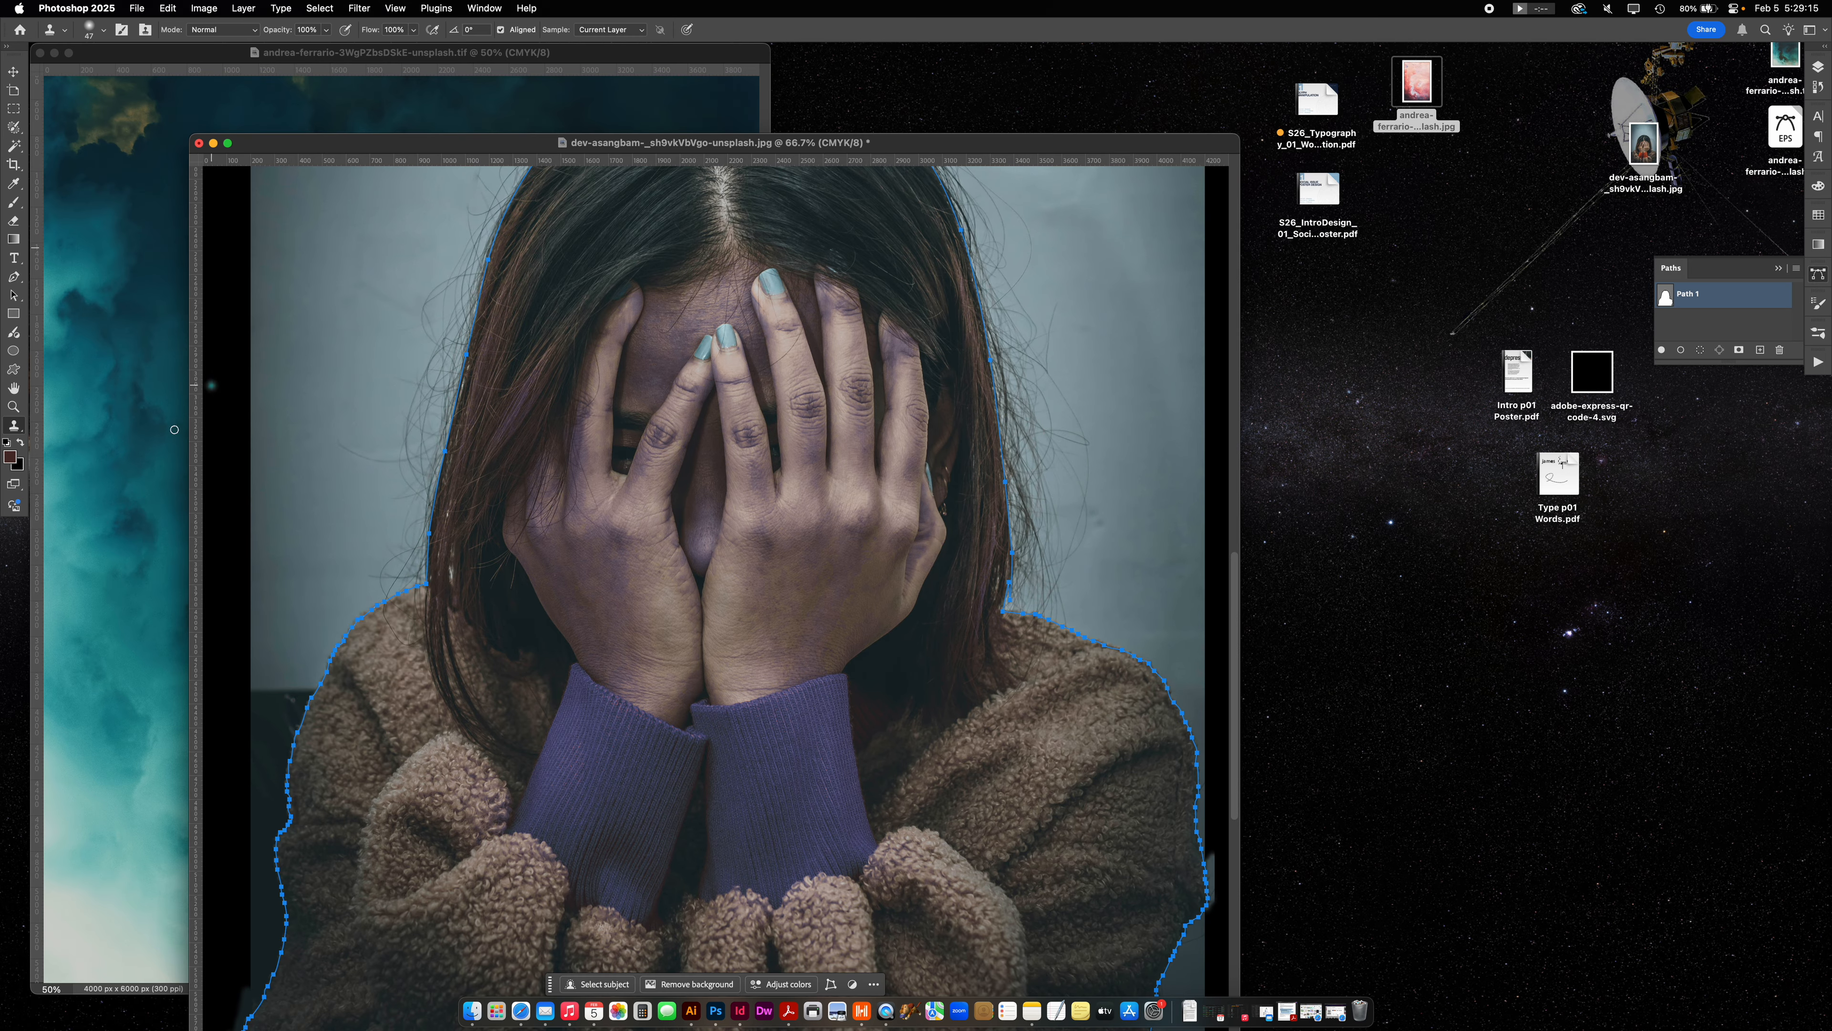
Choose the History Brush and set its source to the CMYK Color state, keeping Replace Color as the current state.
left_click(14, 425)
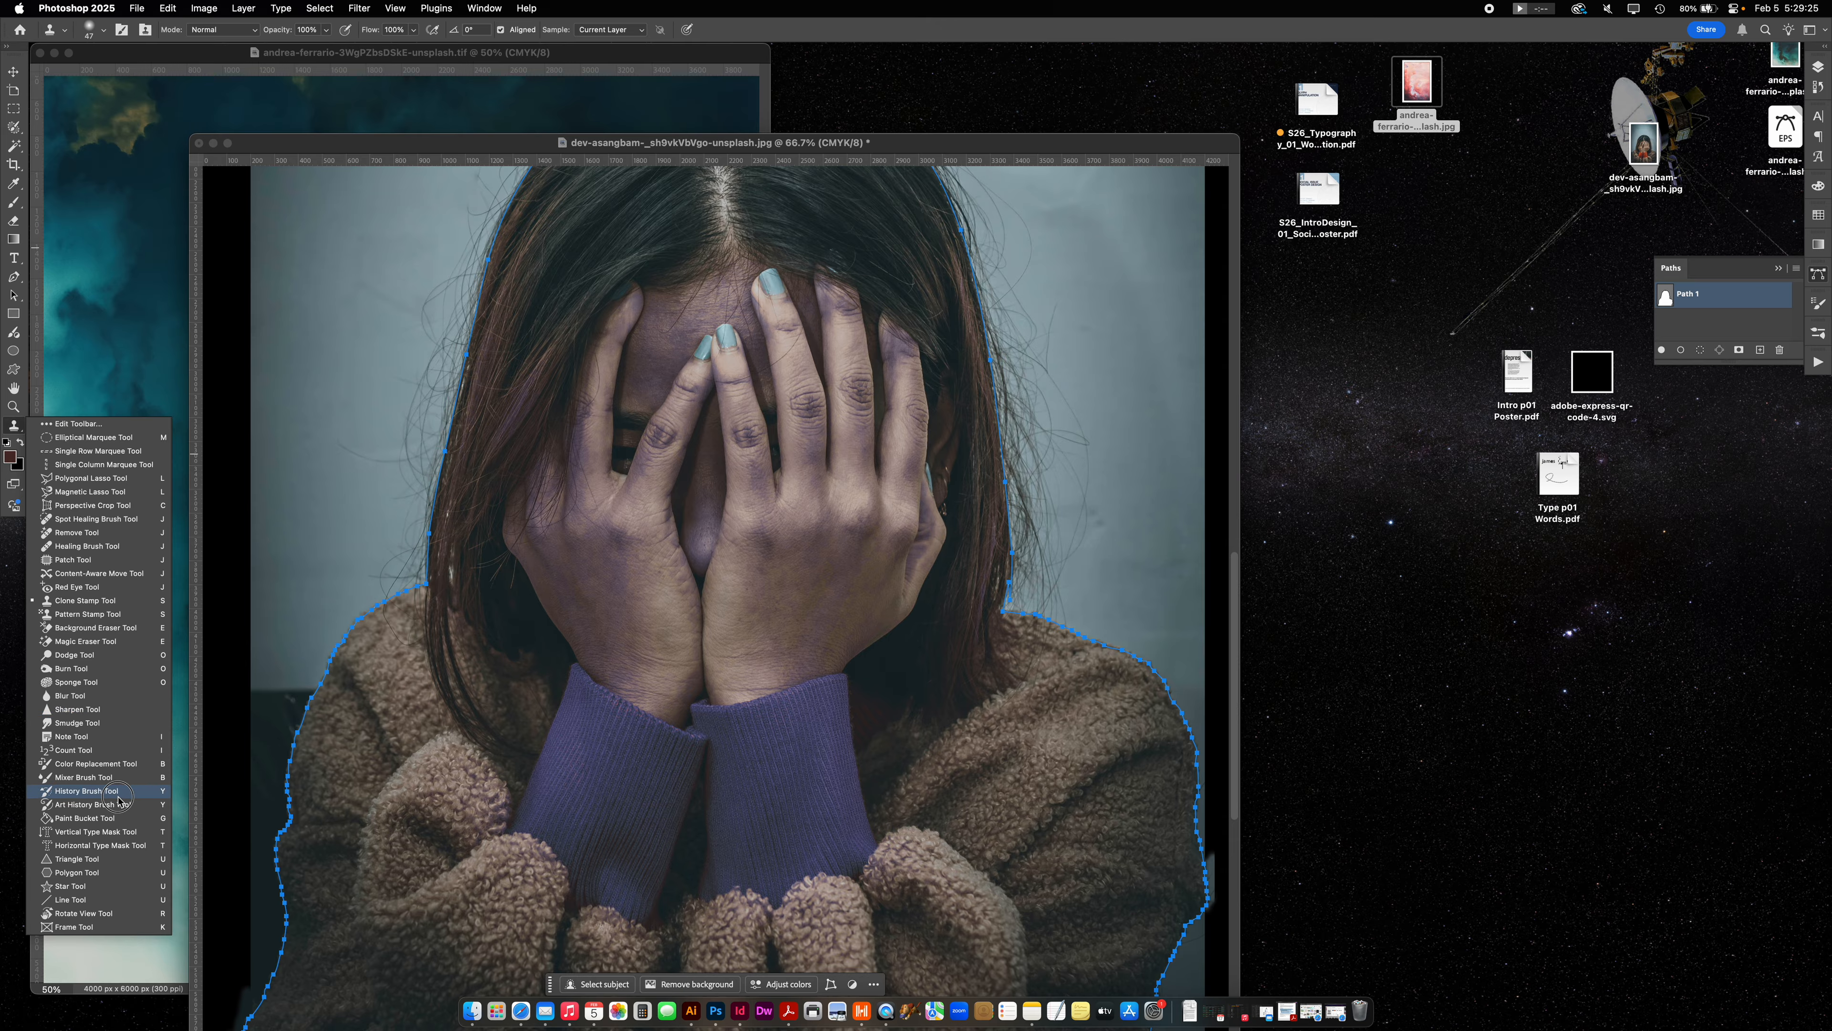
left_click(86, 791)
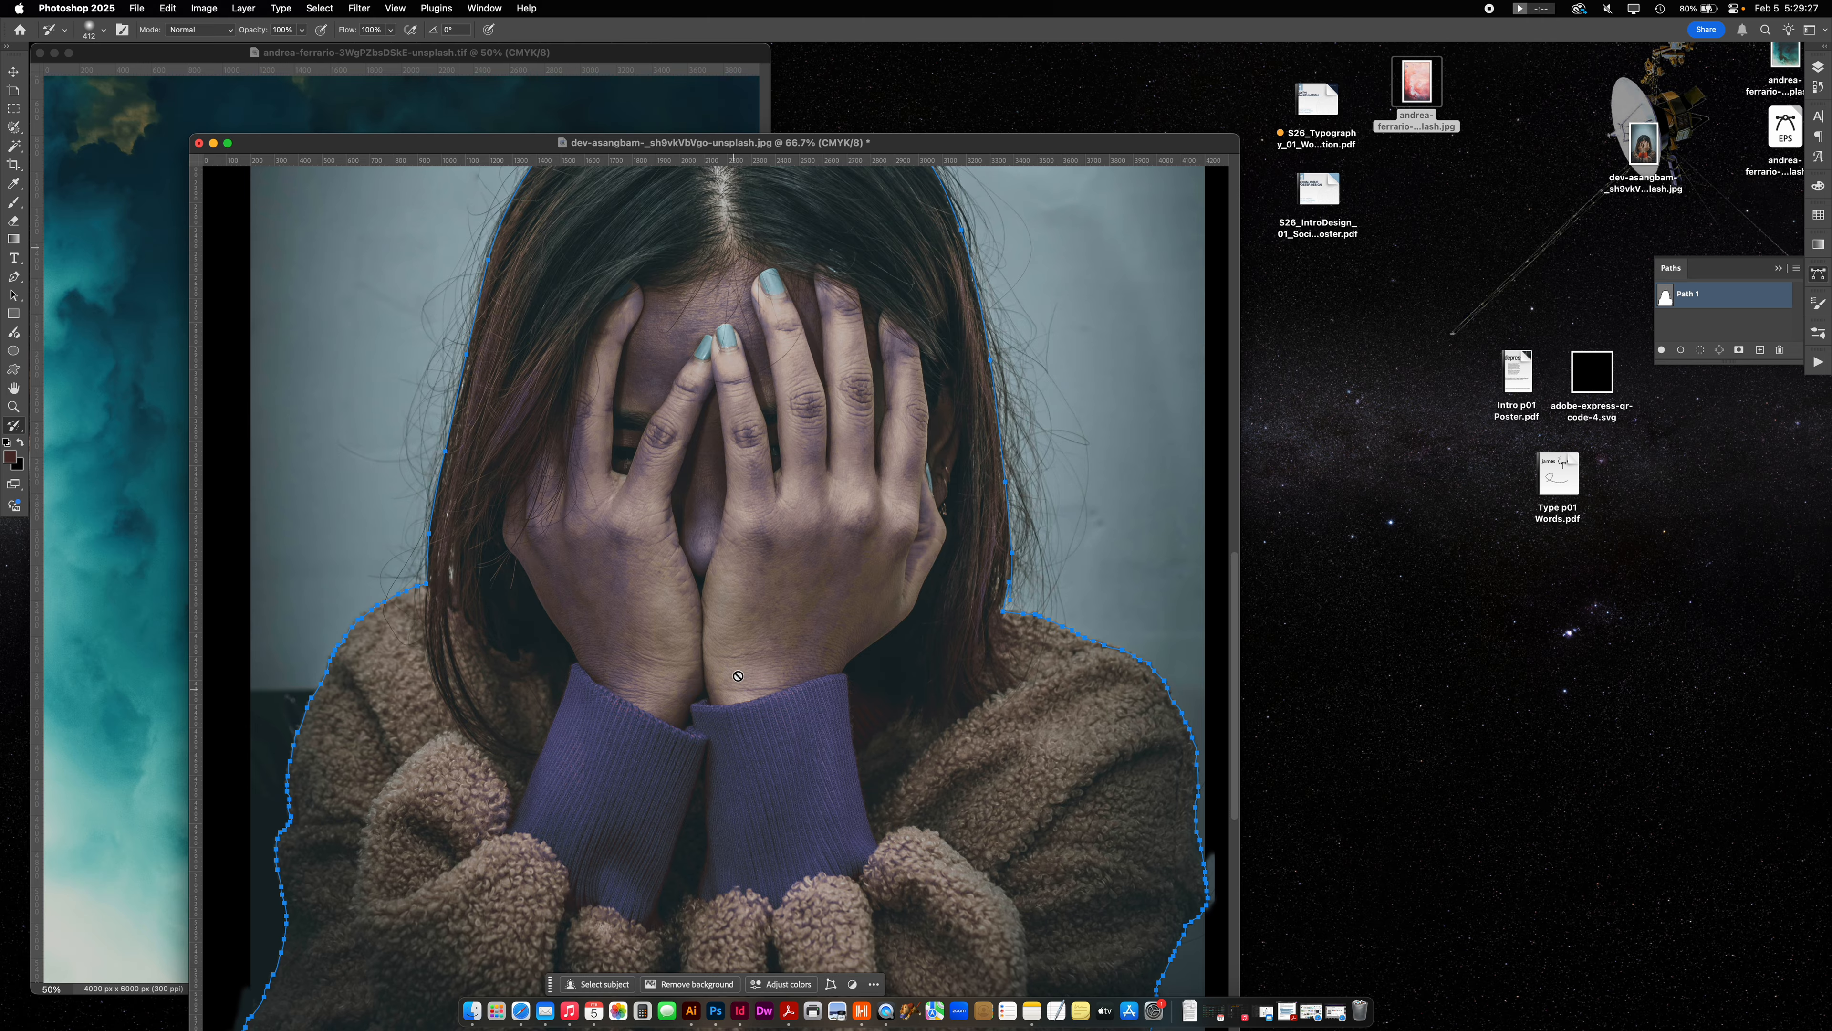
left_click(1820, 66)
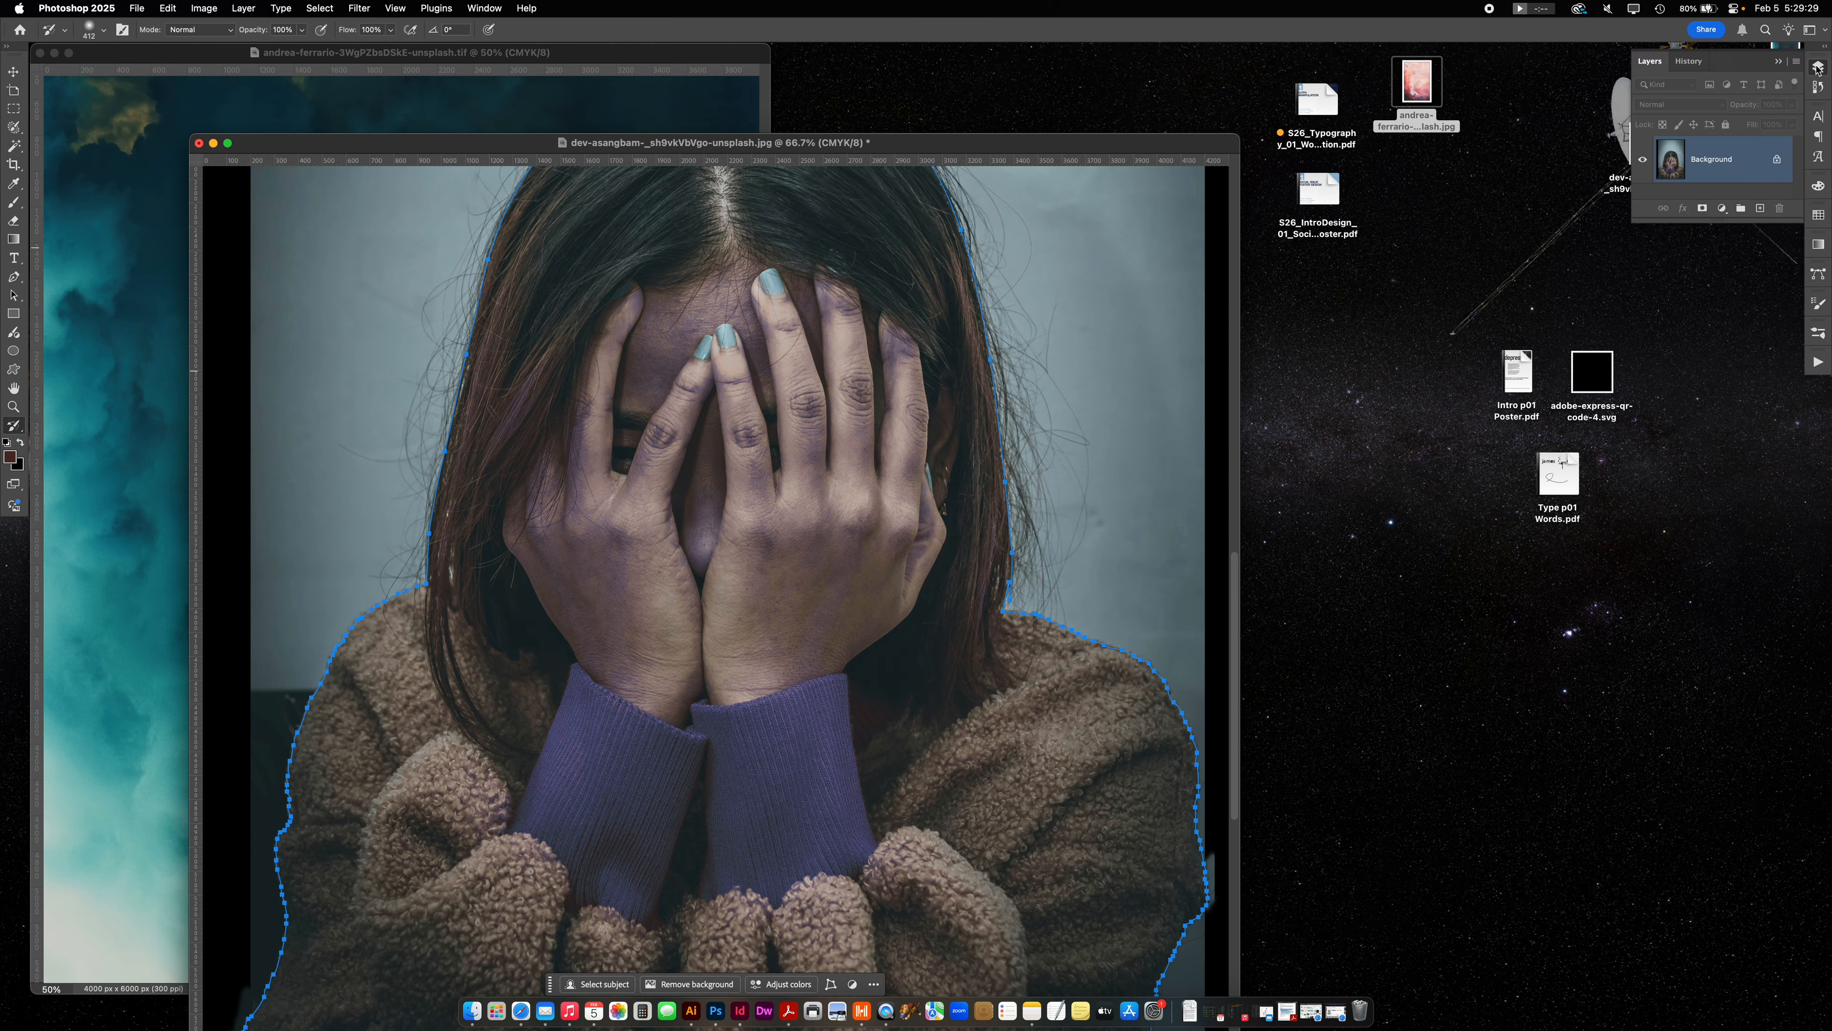
left_click(1820, 87)
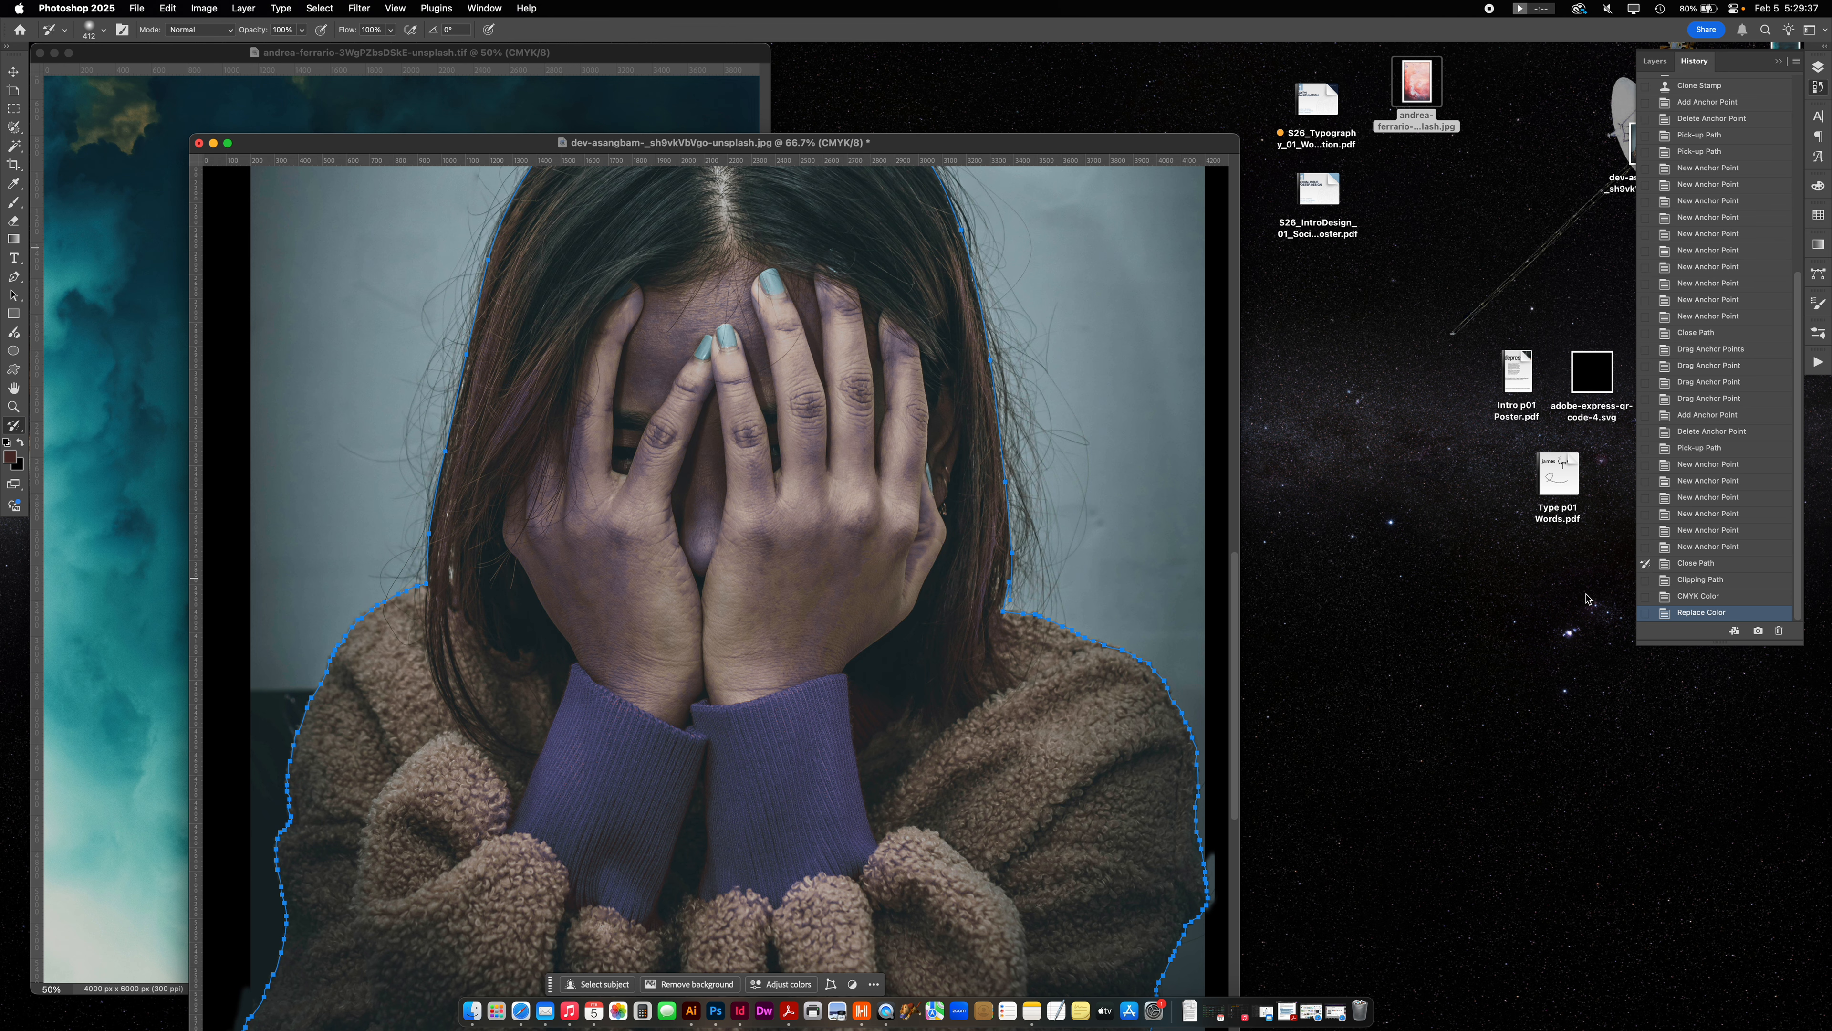
left_click(1646, 580)
left_click(1820, 66)
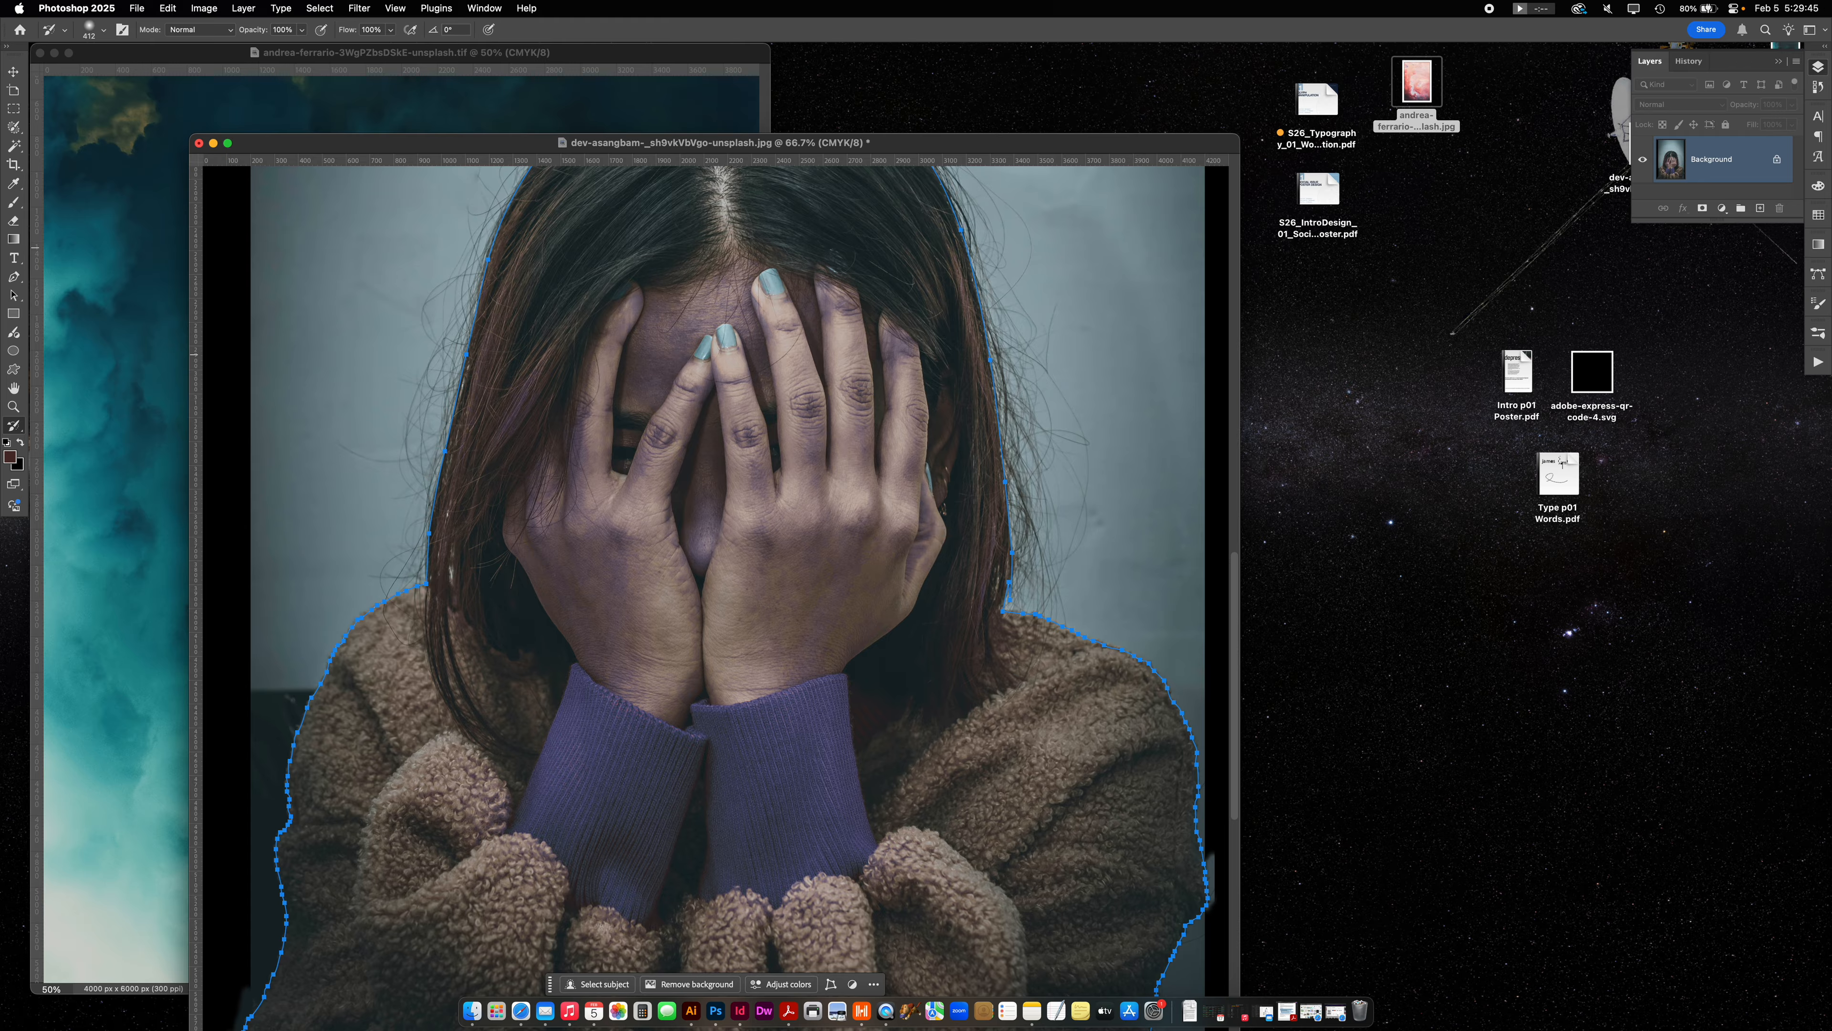
left_click(1821, 89)
left_click(1645, 596)
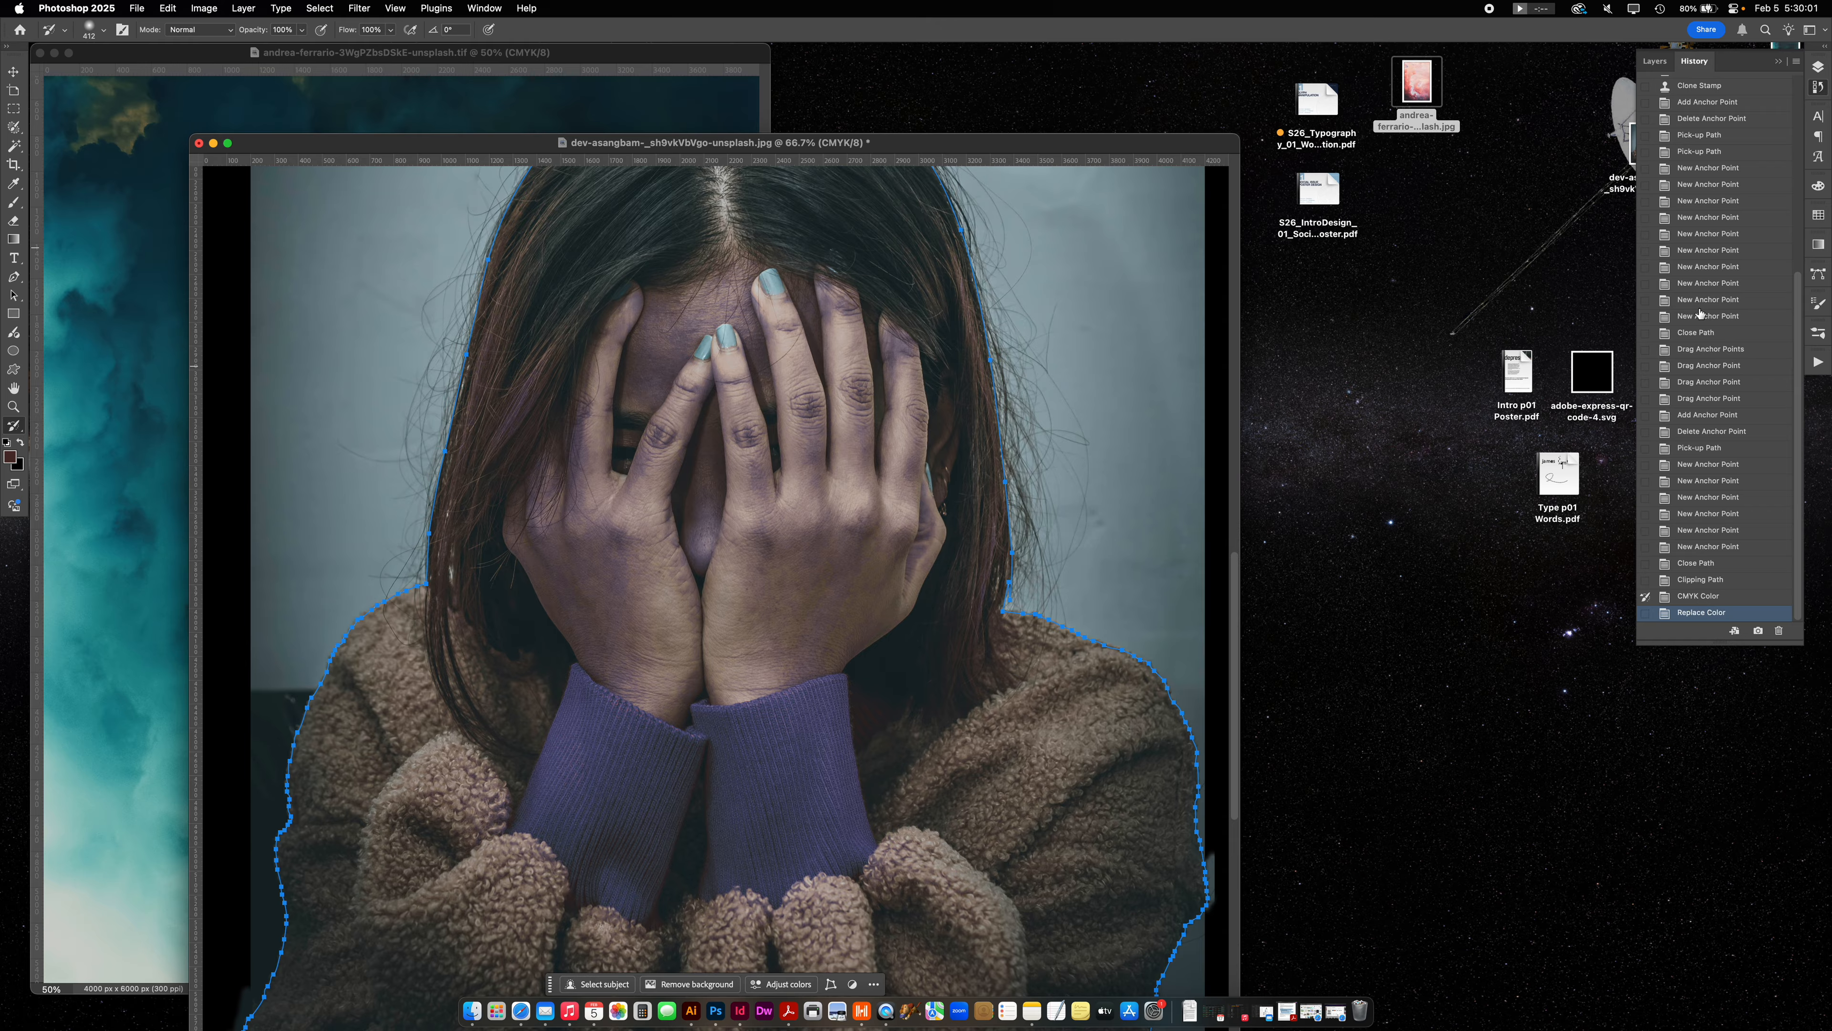
scroll(1709, 374, "up", 5)
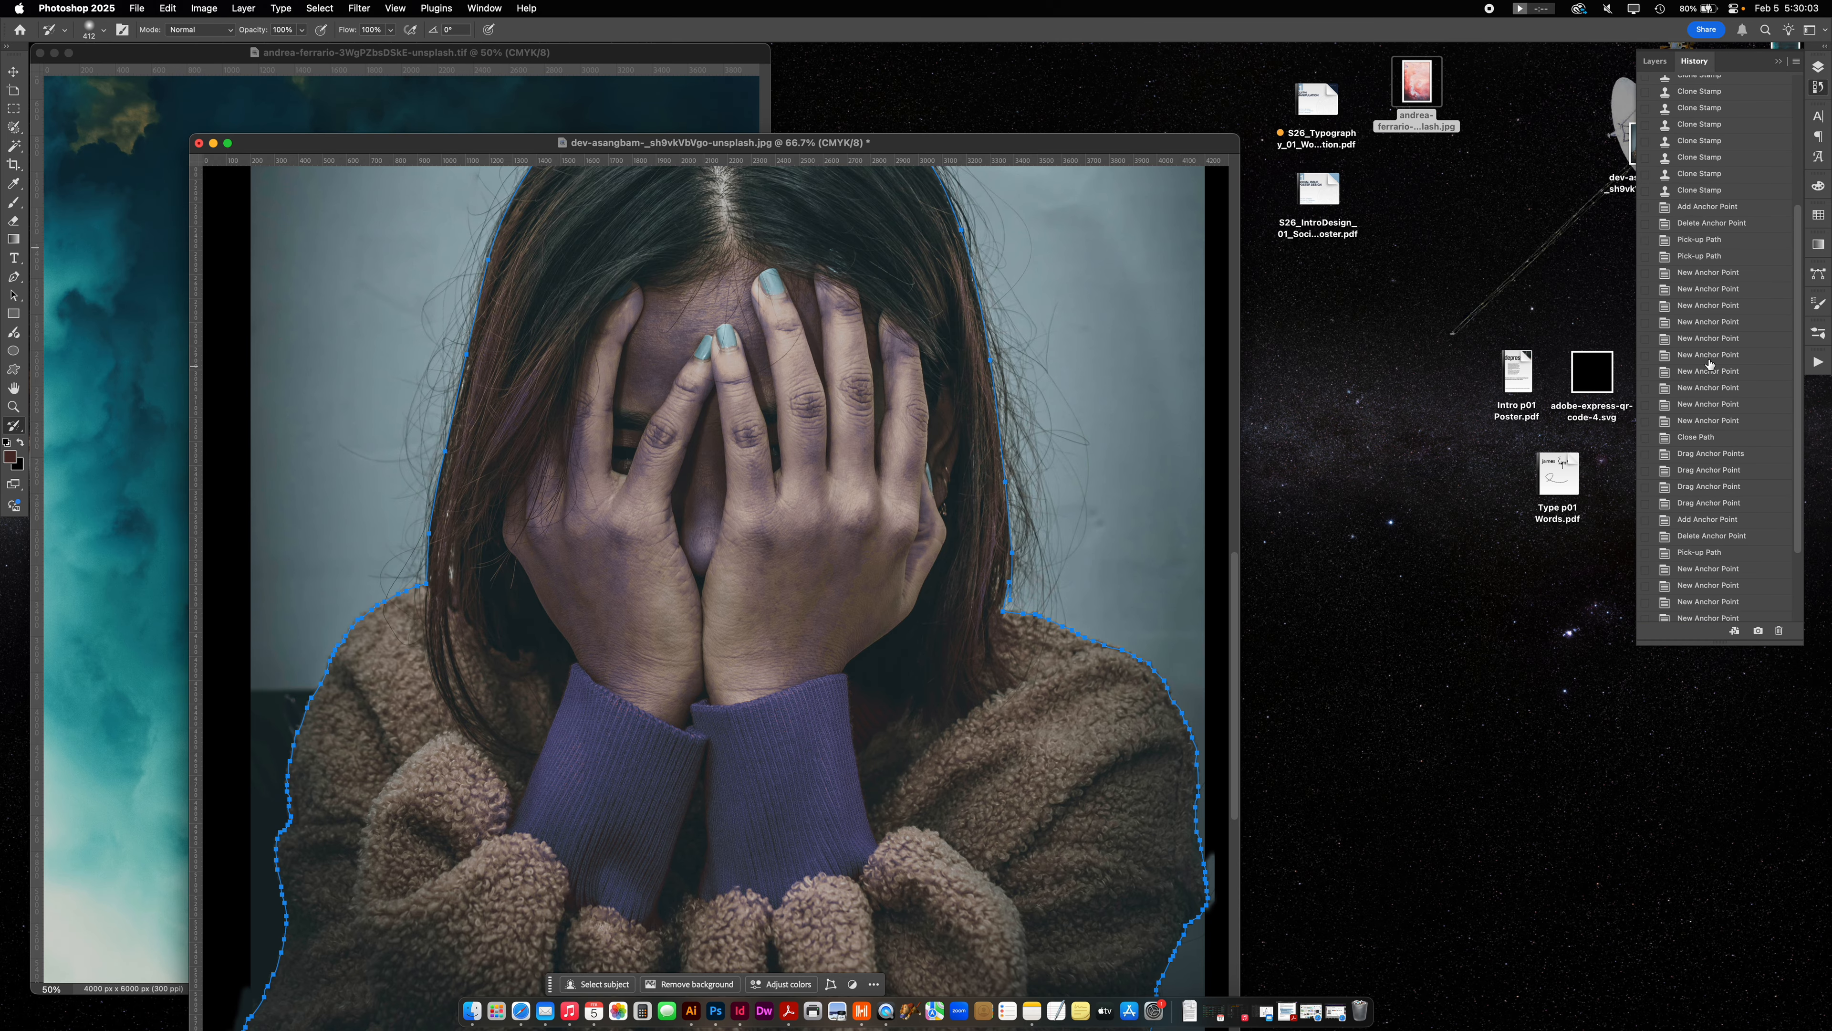
scroll(1710, 365, "up", 2)
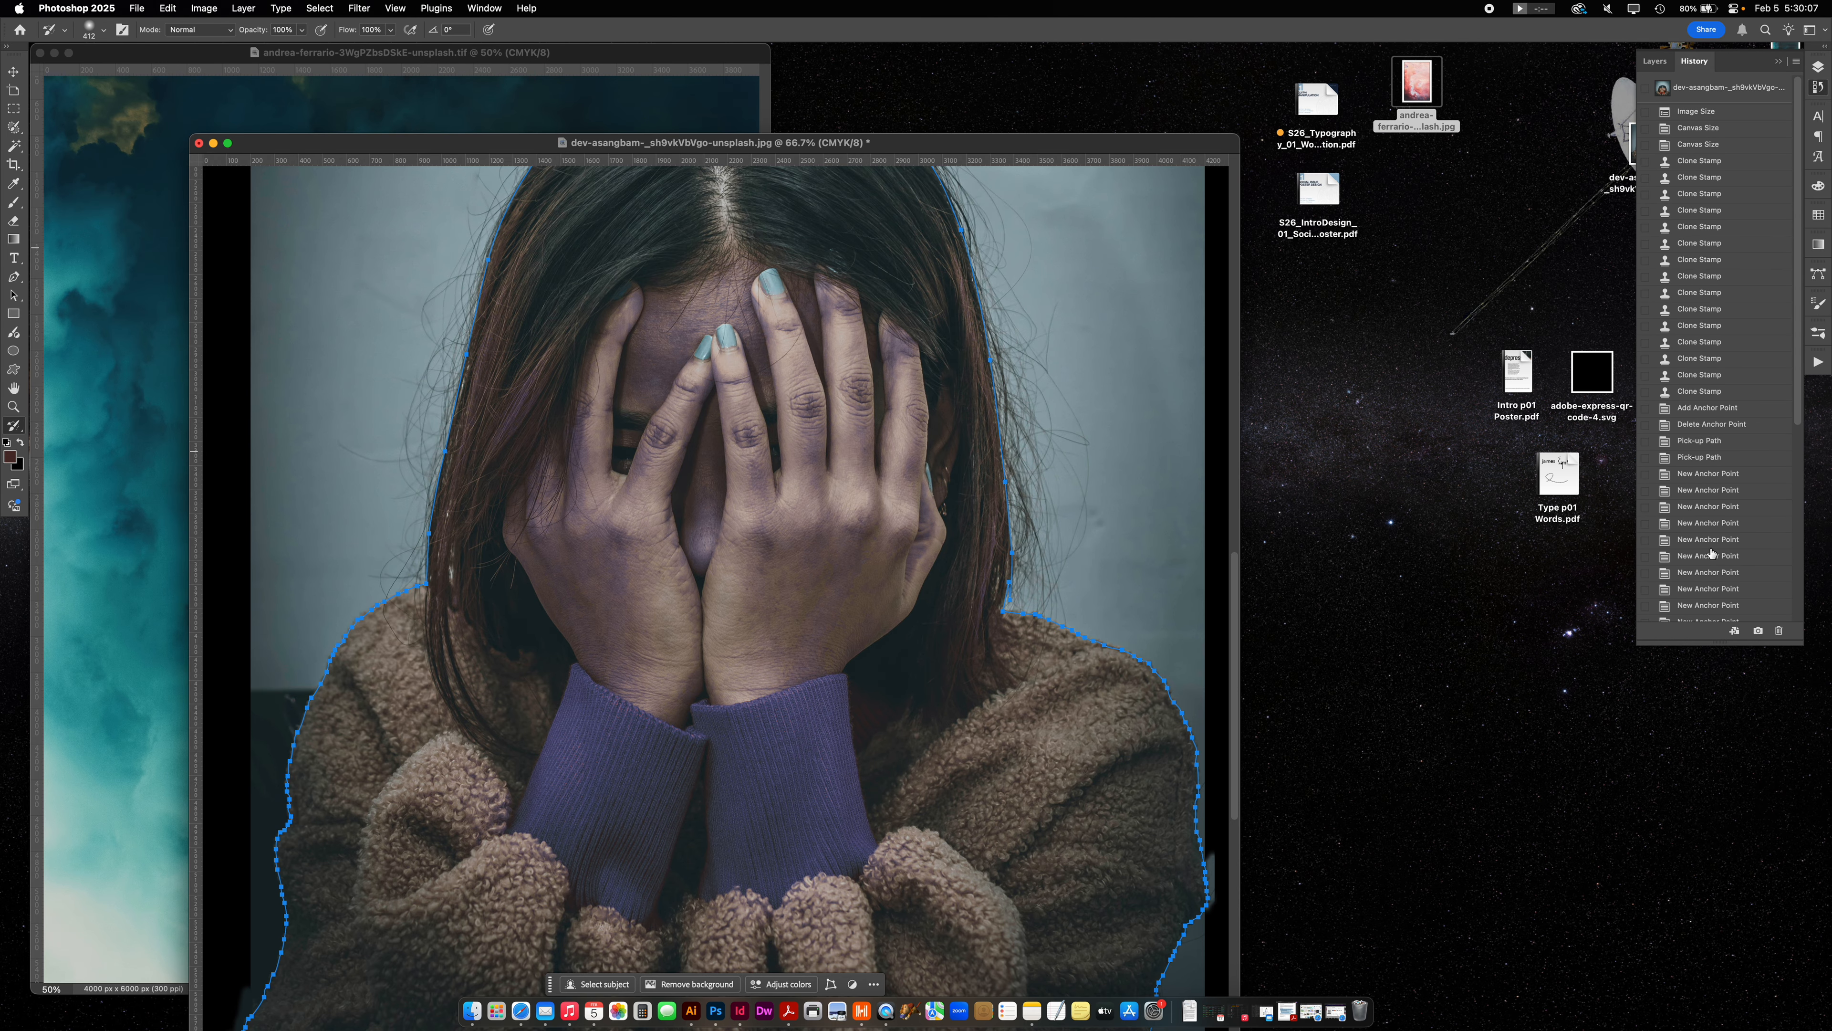
scroll(1712, 556, "down", 4)
left_click(1702, 612)
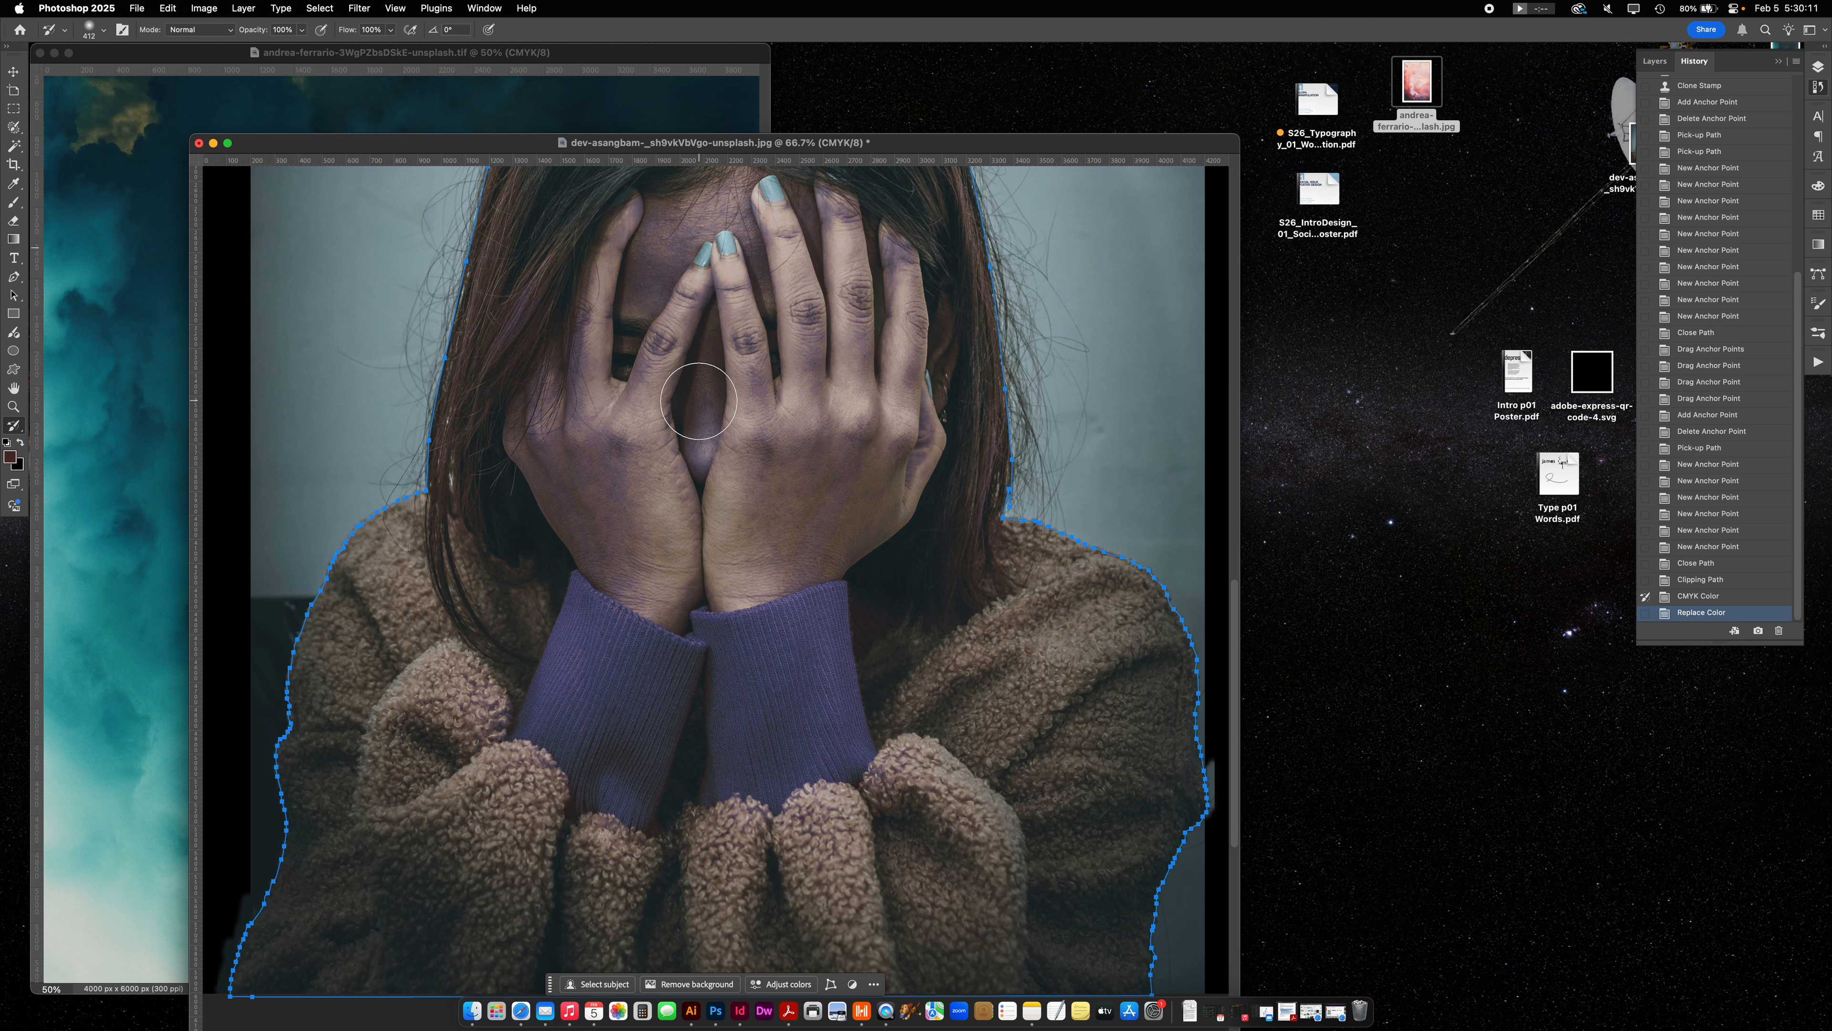
Paint the original colors back over the face, hands and fleece sleeves around the purple cuffs with the History Brush.
mouse_move(698, 401)
left_mouse_down()
mouse_move(722, 440)
mouse_move(686, 449)
mouse_move(724, 466)
mouse_move(645, 382)
mouse_move(599, 455)
mouse_move(524, 428)
mouse_move(567, 515)
mouse_move(674, 567)
mouse_move(883, 519)
mouse_move(797, 420)
mouse_move(917, 441)
mouse_move(948, 381)
mouse_move(861, 209)
mouse_move(728, 212)
mouse_move(757, 301)
mouse_move(718, 440)
mouse_move(973, 361)
mouse_move(813, 335)
mouse_move(634, 401)
mouse_move(655, 245)
mouse_move(627, 263)
mouse_move(725, 294)
mouse_move(622, 379)
mouse_move(496, 372)
mouse_move(525, 437)
mouse_move(654, 449)
mouse_move(668, 473)
mouse_move(532, 482)
mouse_move(352, 624)
left_mouse_up()
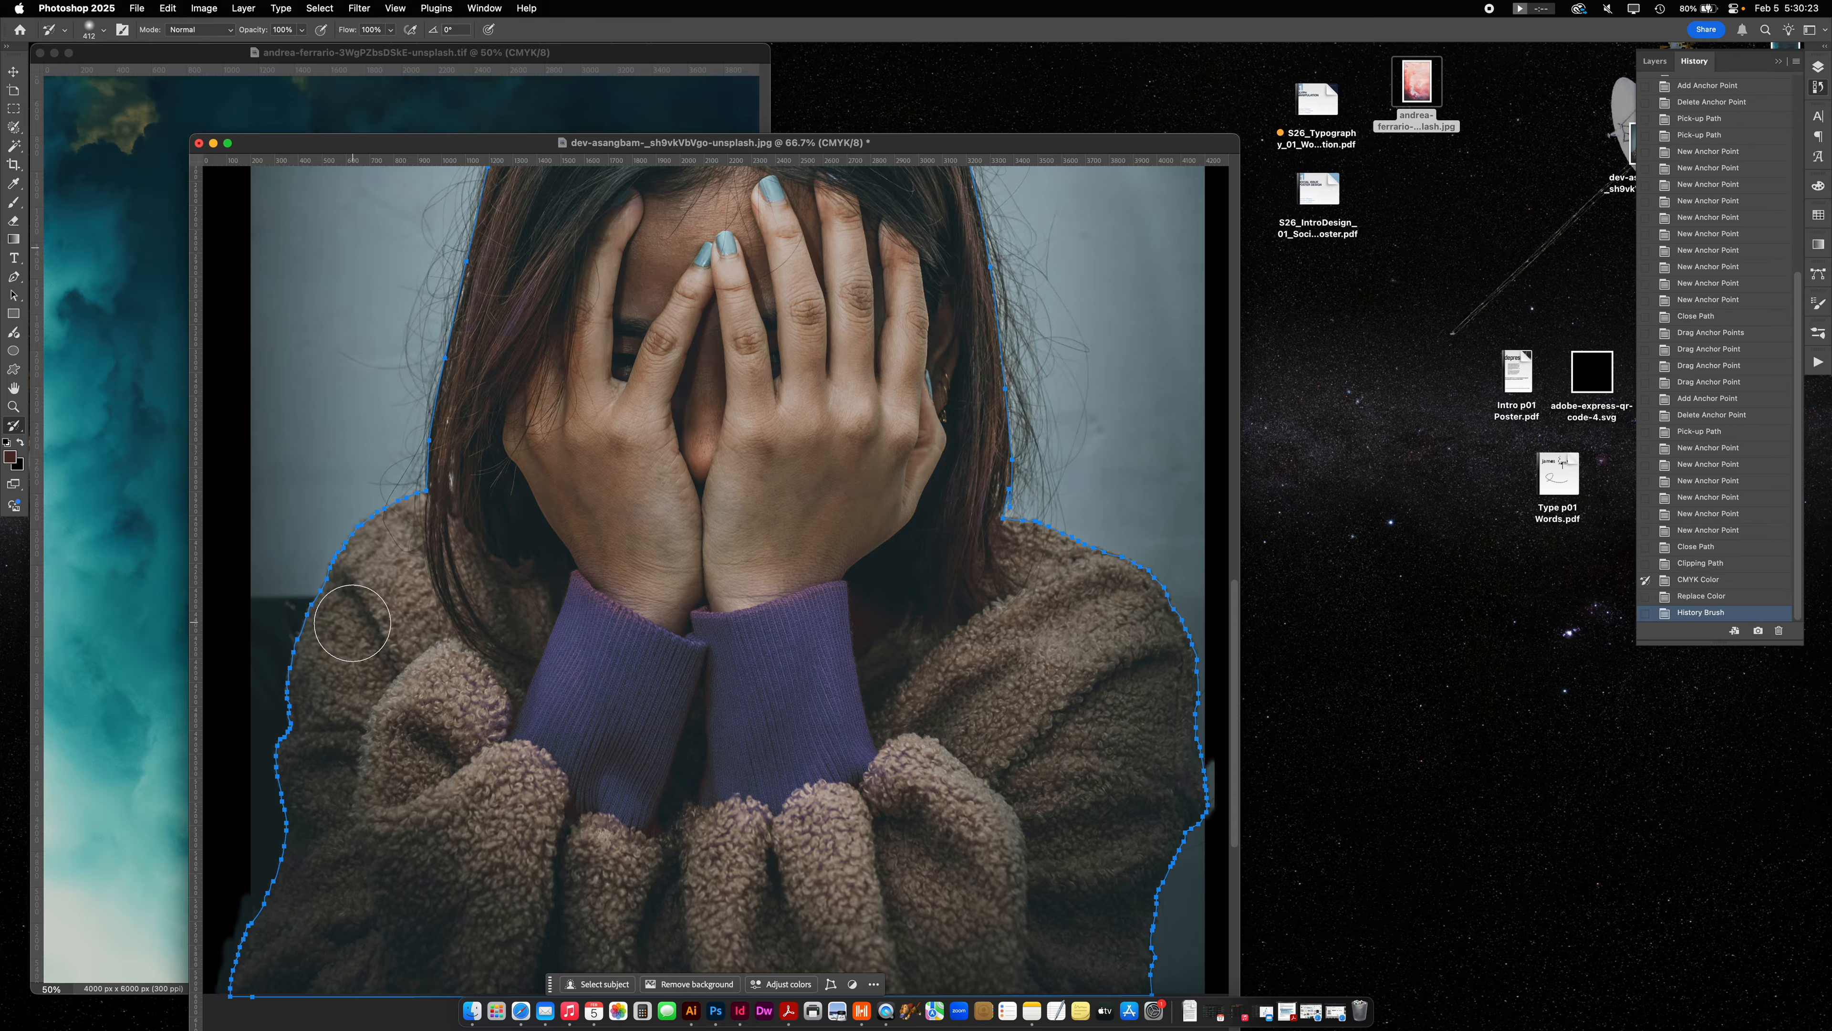
left_click(472, 749)
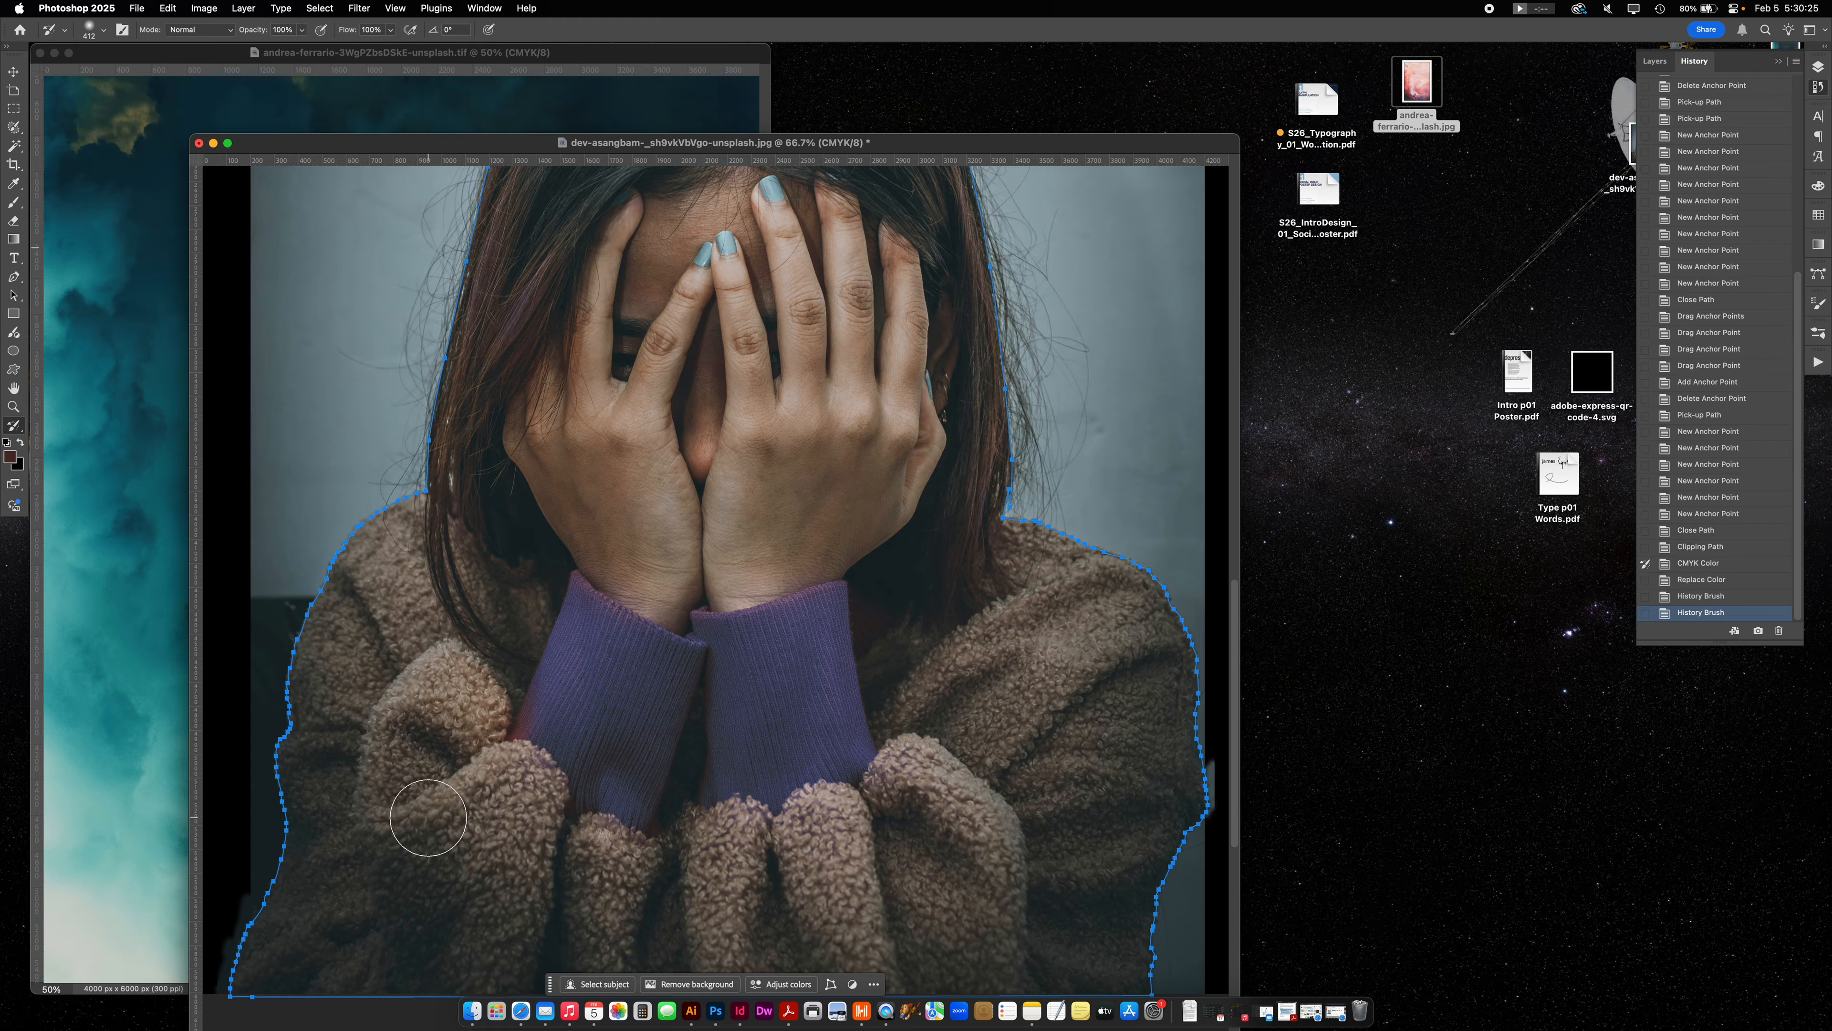
key("super+z")
mouse_move(444, 719)
left_mouse_down()
mouse_move(467, 684)
mouse_move(425, 750)
mouse_move(475, 799)
left_mouse_up()
left_click(770, 865)
left_click(840, 851)
left_click(829, 840)
left_click(900, 798)
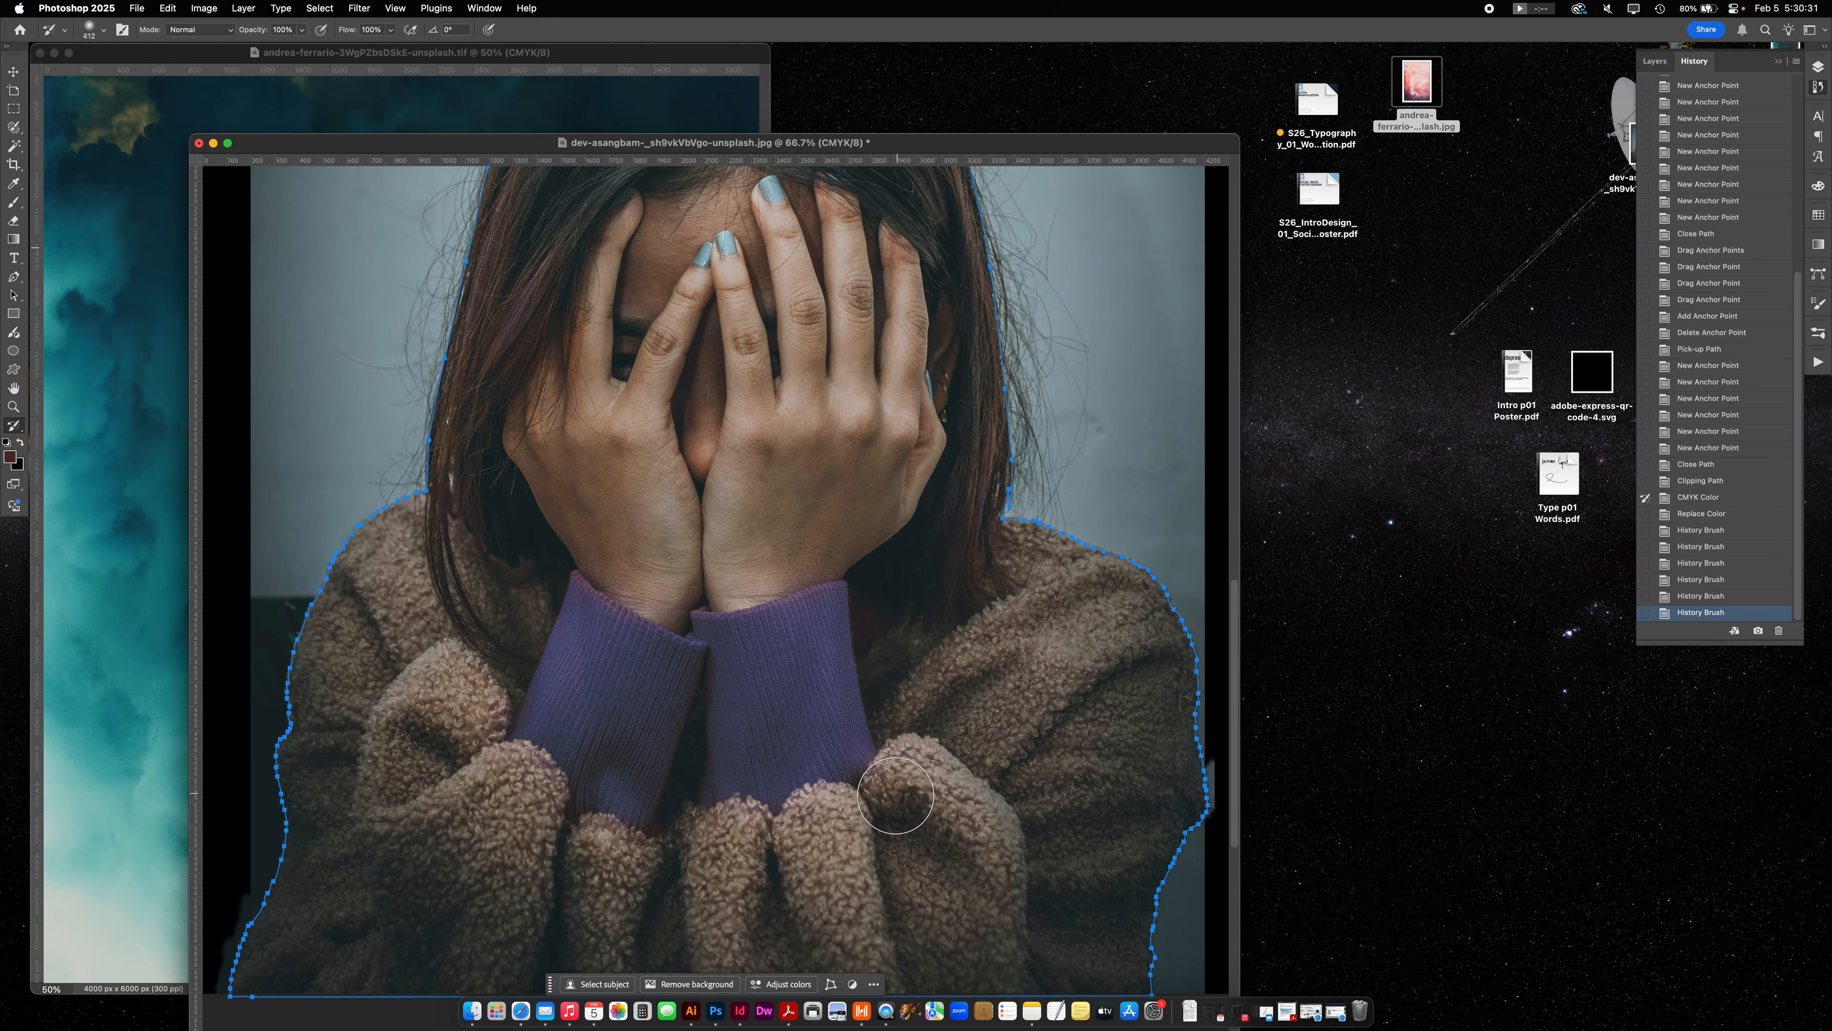
Restore the original colors of the coat and hair on the portrait's right side with the History Brush.
left_click(973, 751)
left_click(931, 634)
left_click(957, 544)
left_click(942, 455)
key("super+minus")
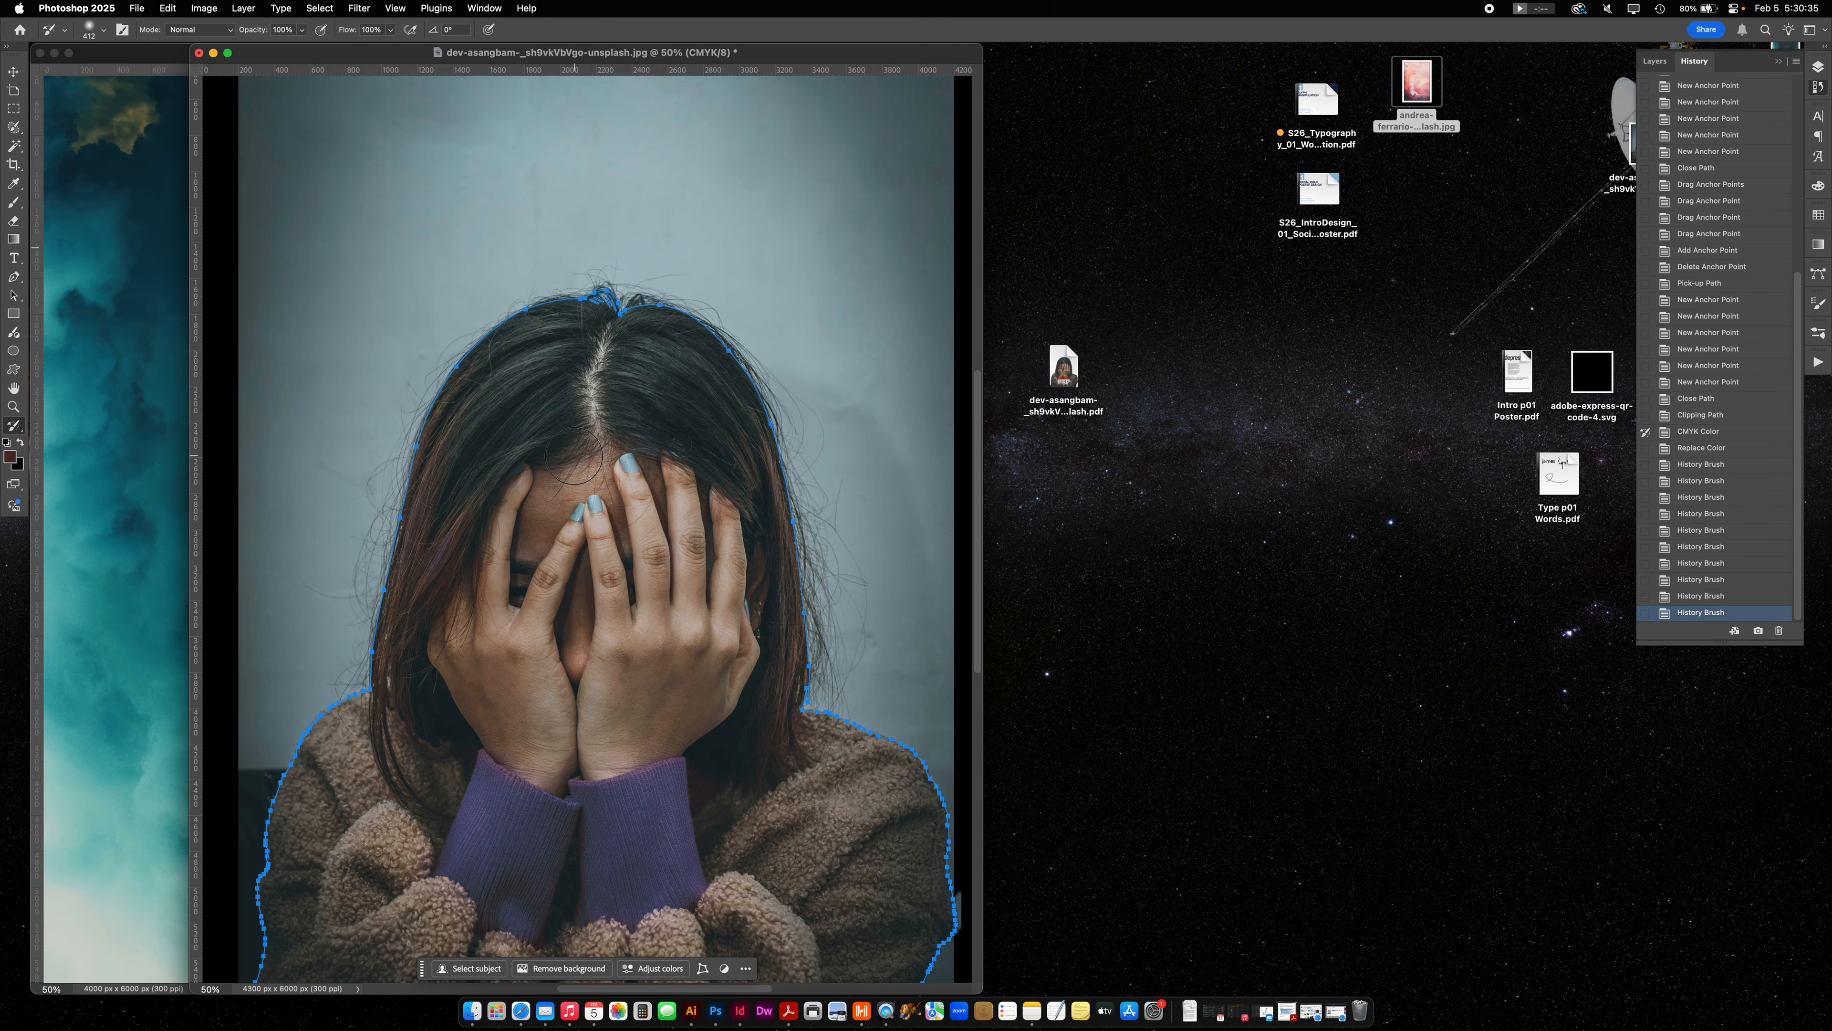
left_click(837, 526)
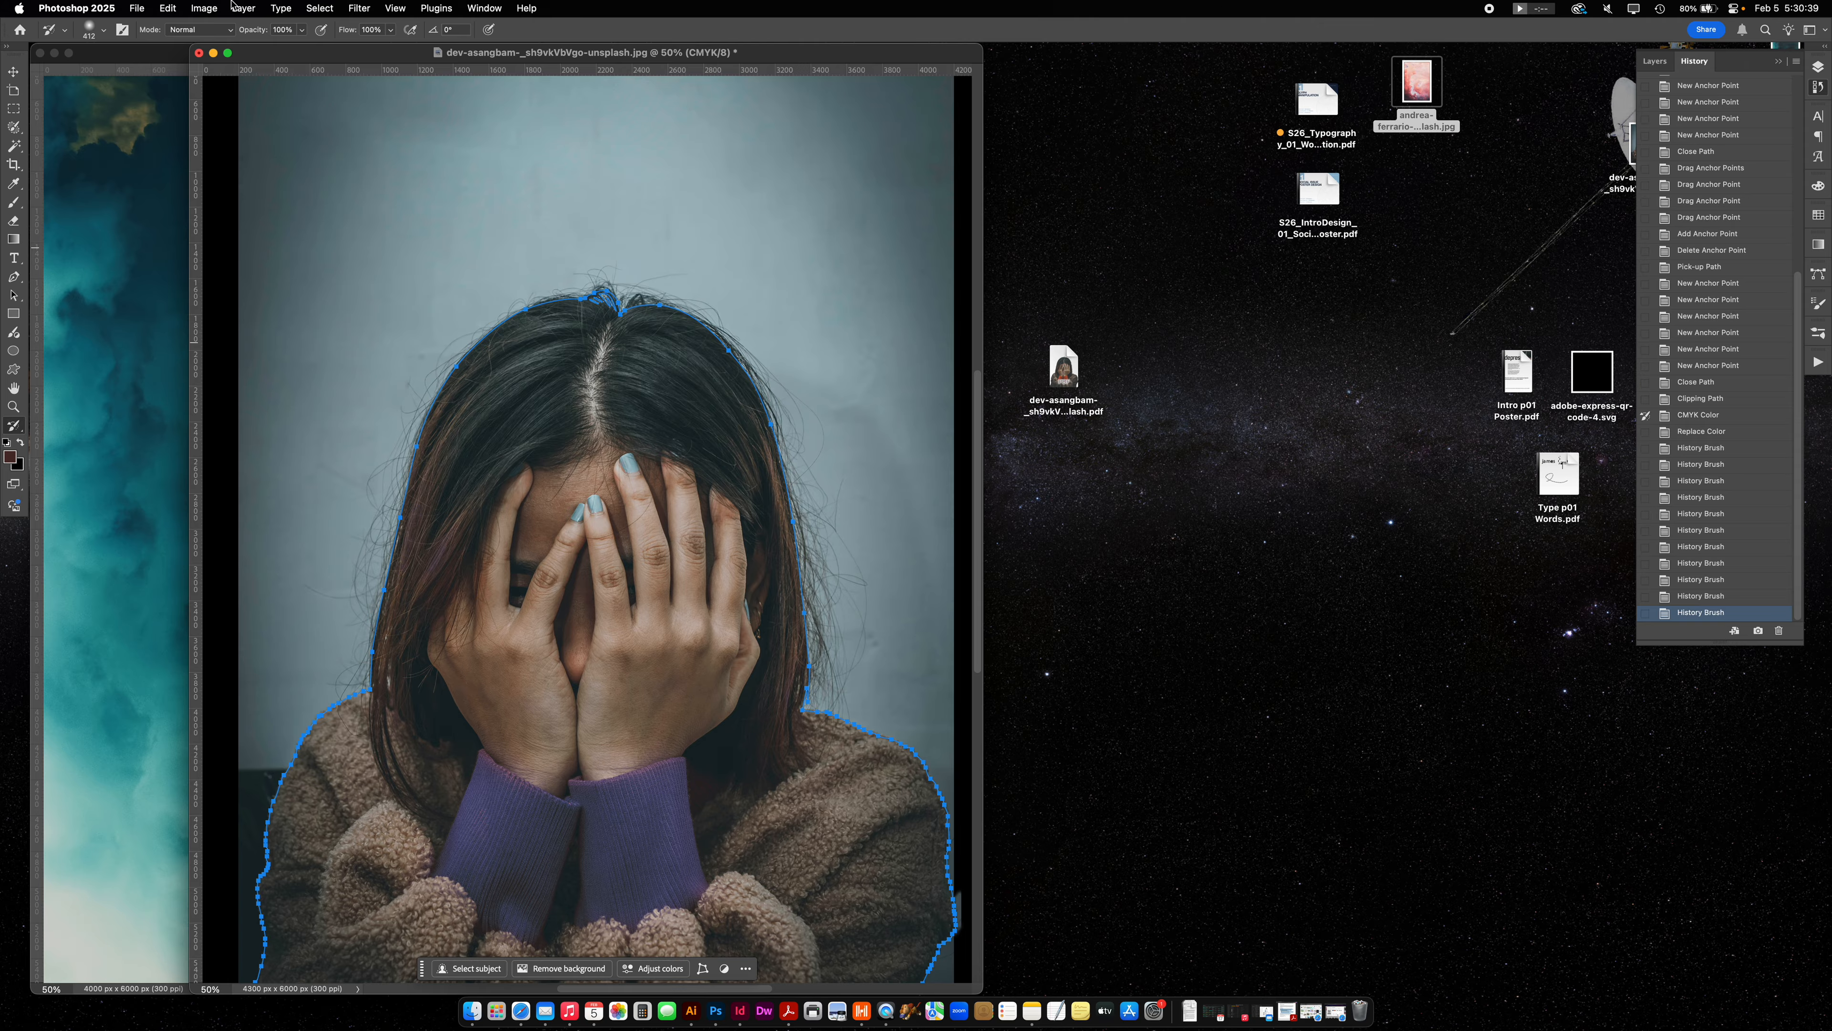
left_click(141, 9)
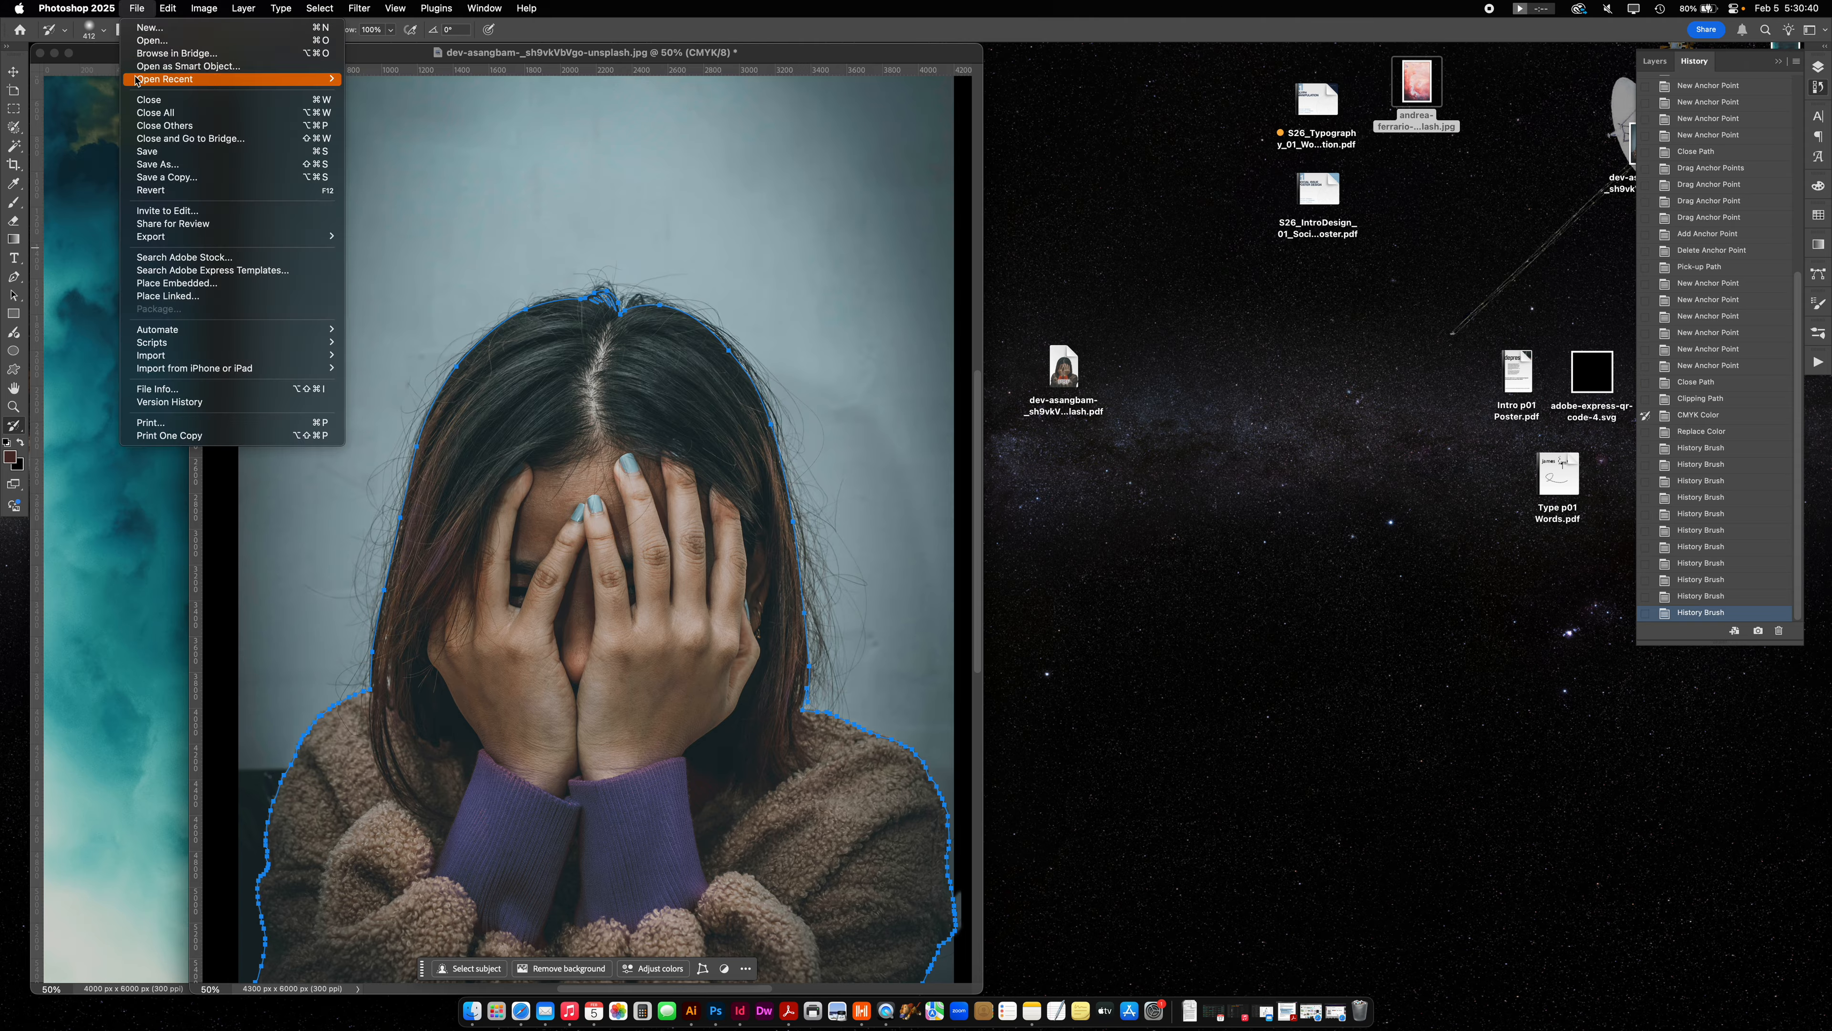
left_click(144, 165)
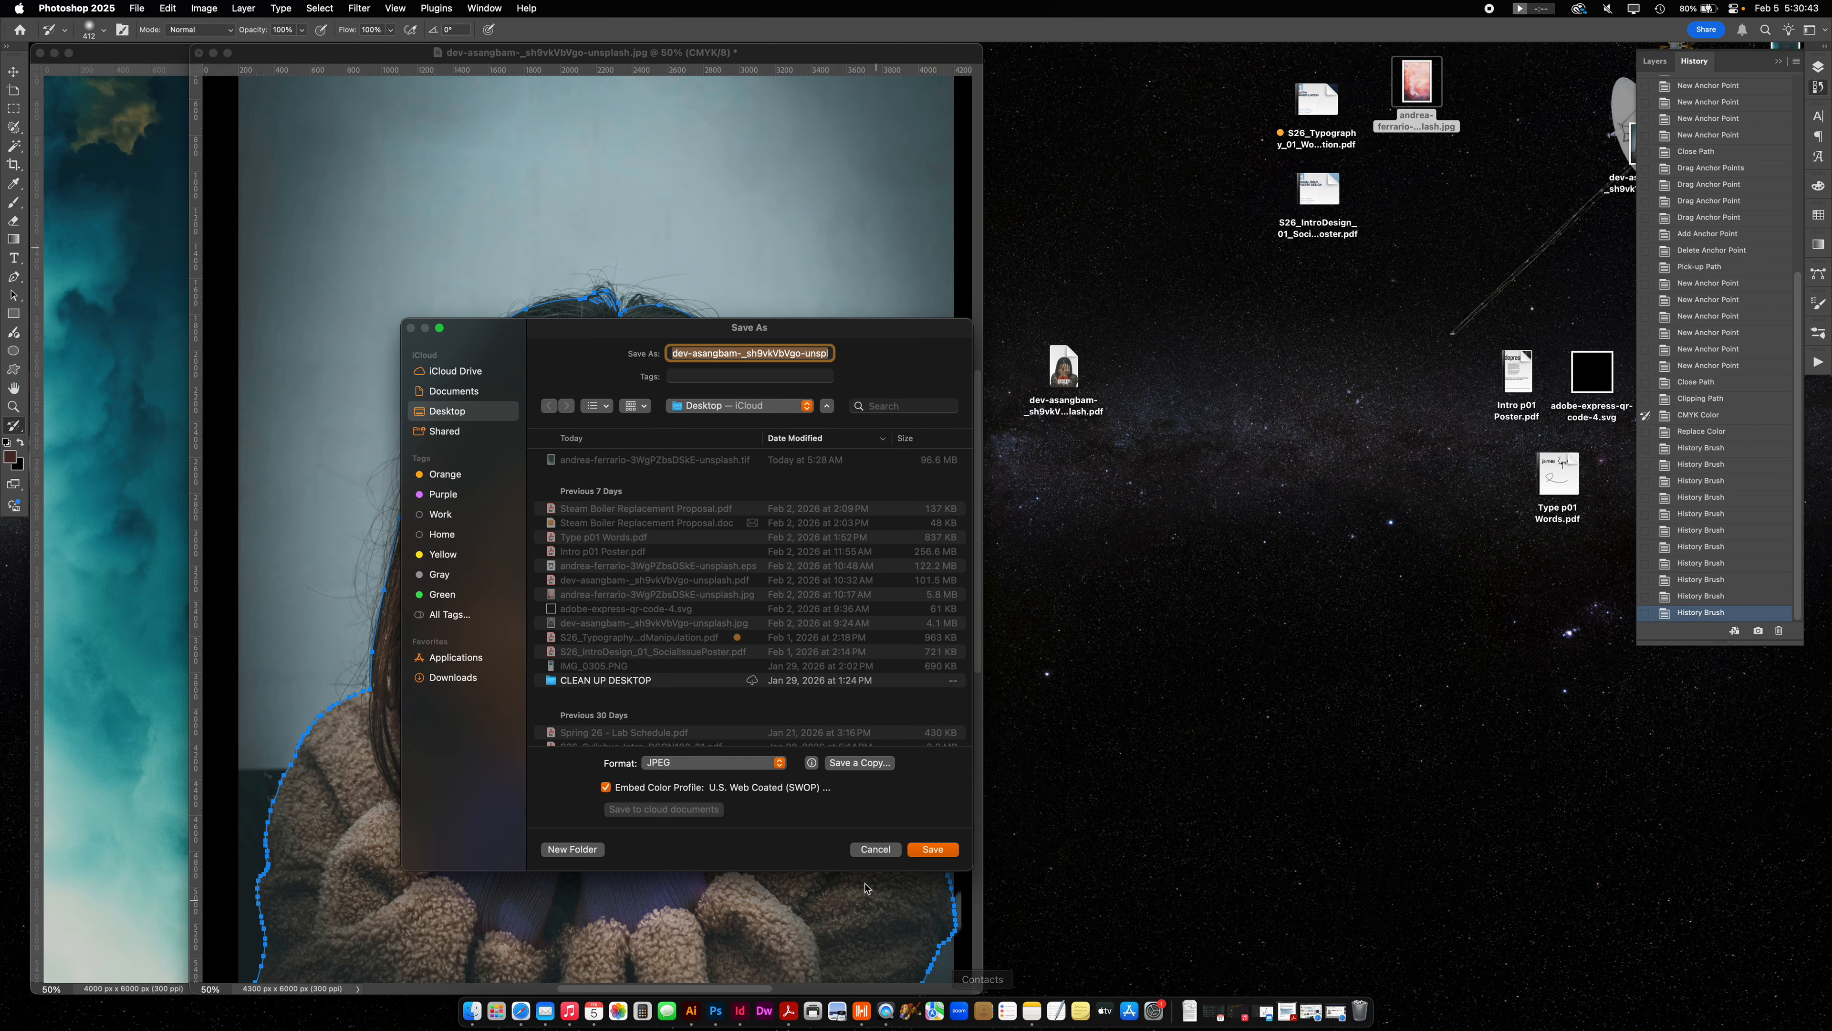
left_click(872, 848)
Crop away the empty background above the woman's head, leaving the portrait about 4300 x 4570 px.
key("c")
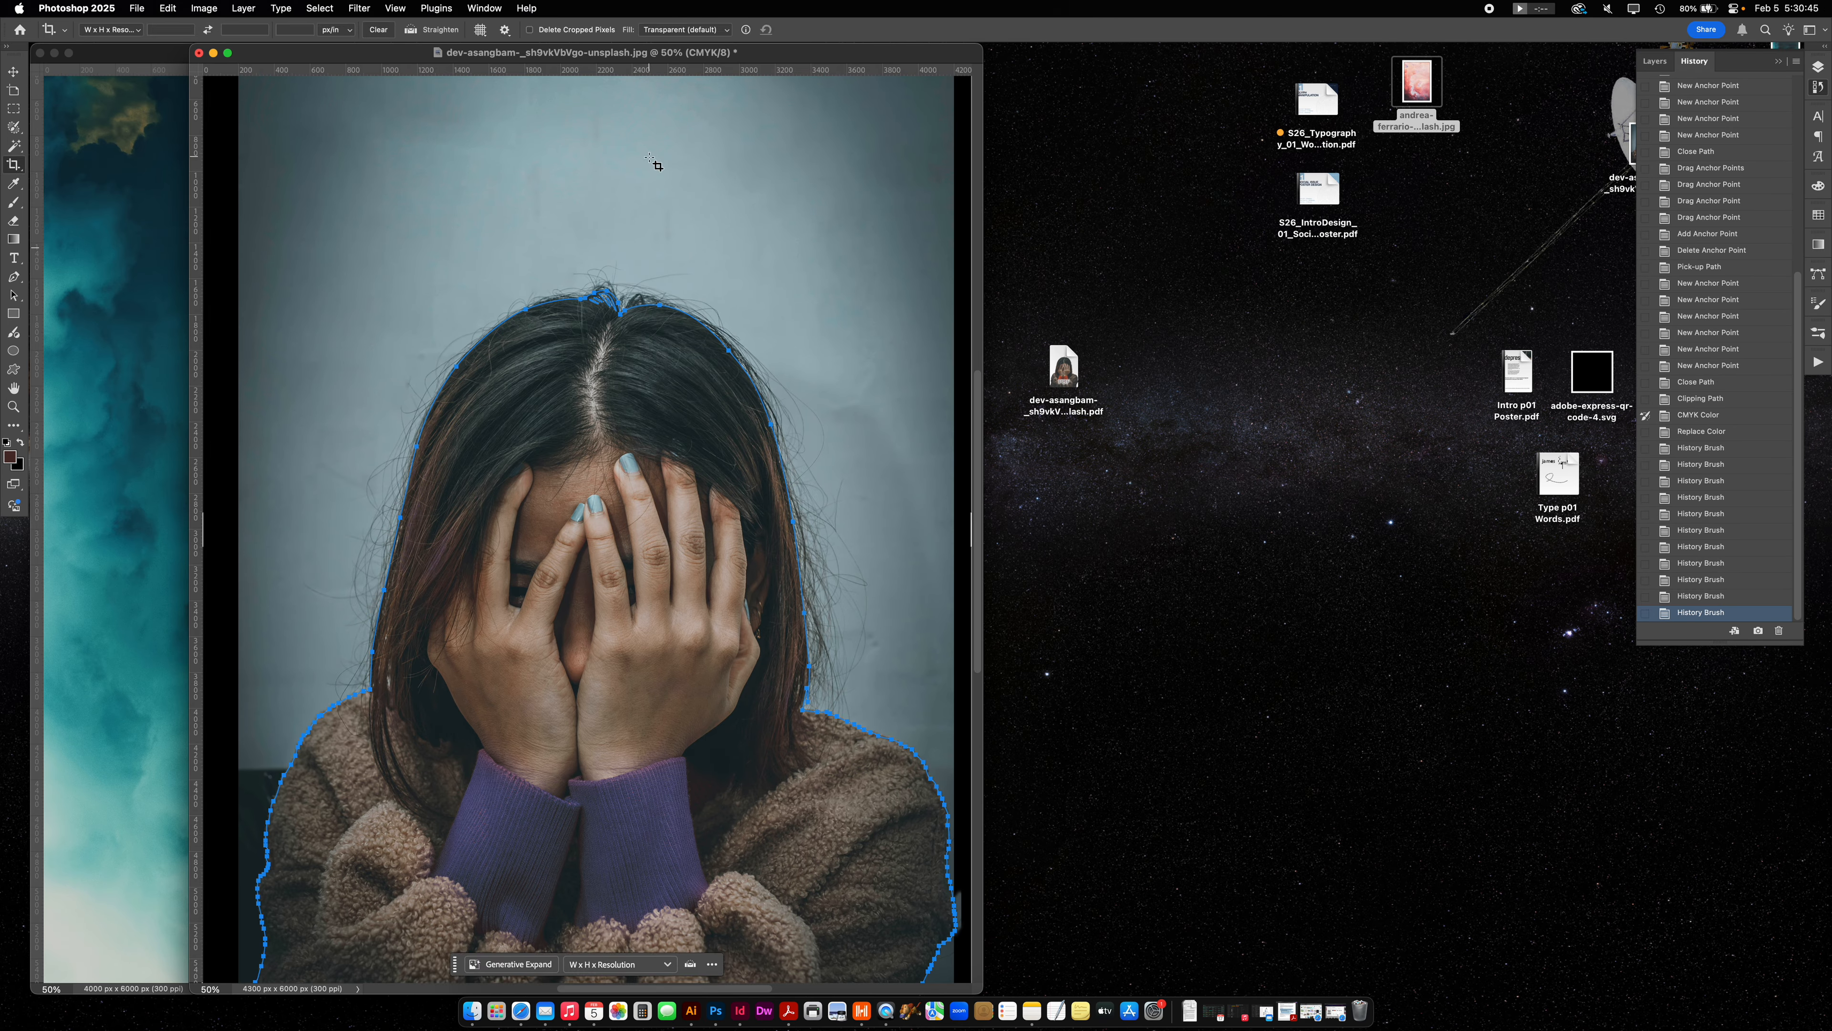
scroll(654, 164, "up", 5)
scroll(582, 258, "up", 1)
left_click_drag(588, 288, 610, 420)
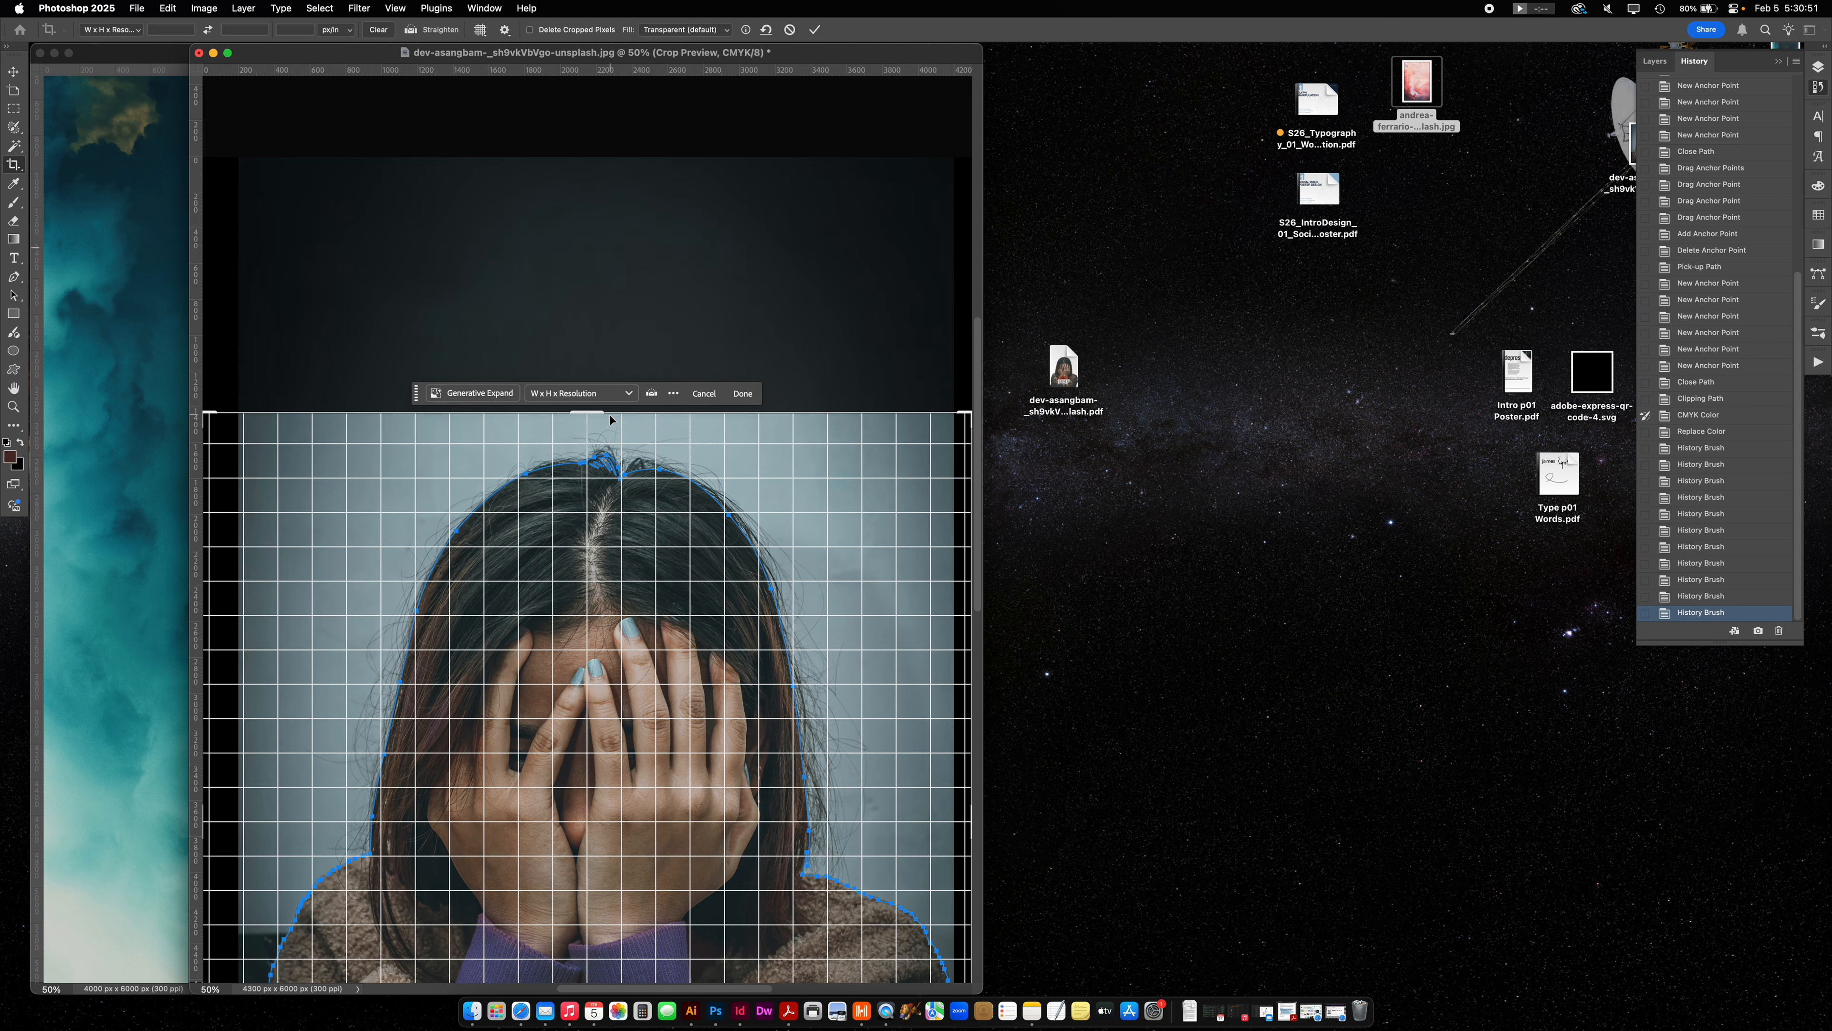
key("Return")
left_click(137, 8)
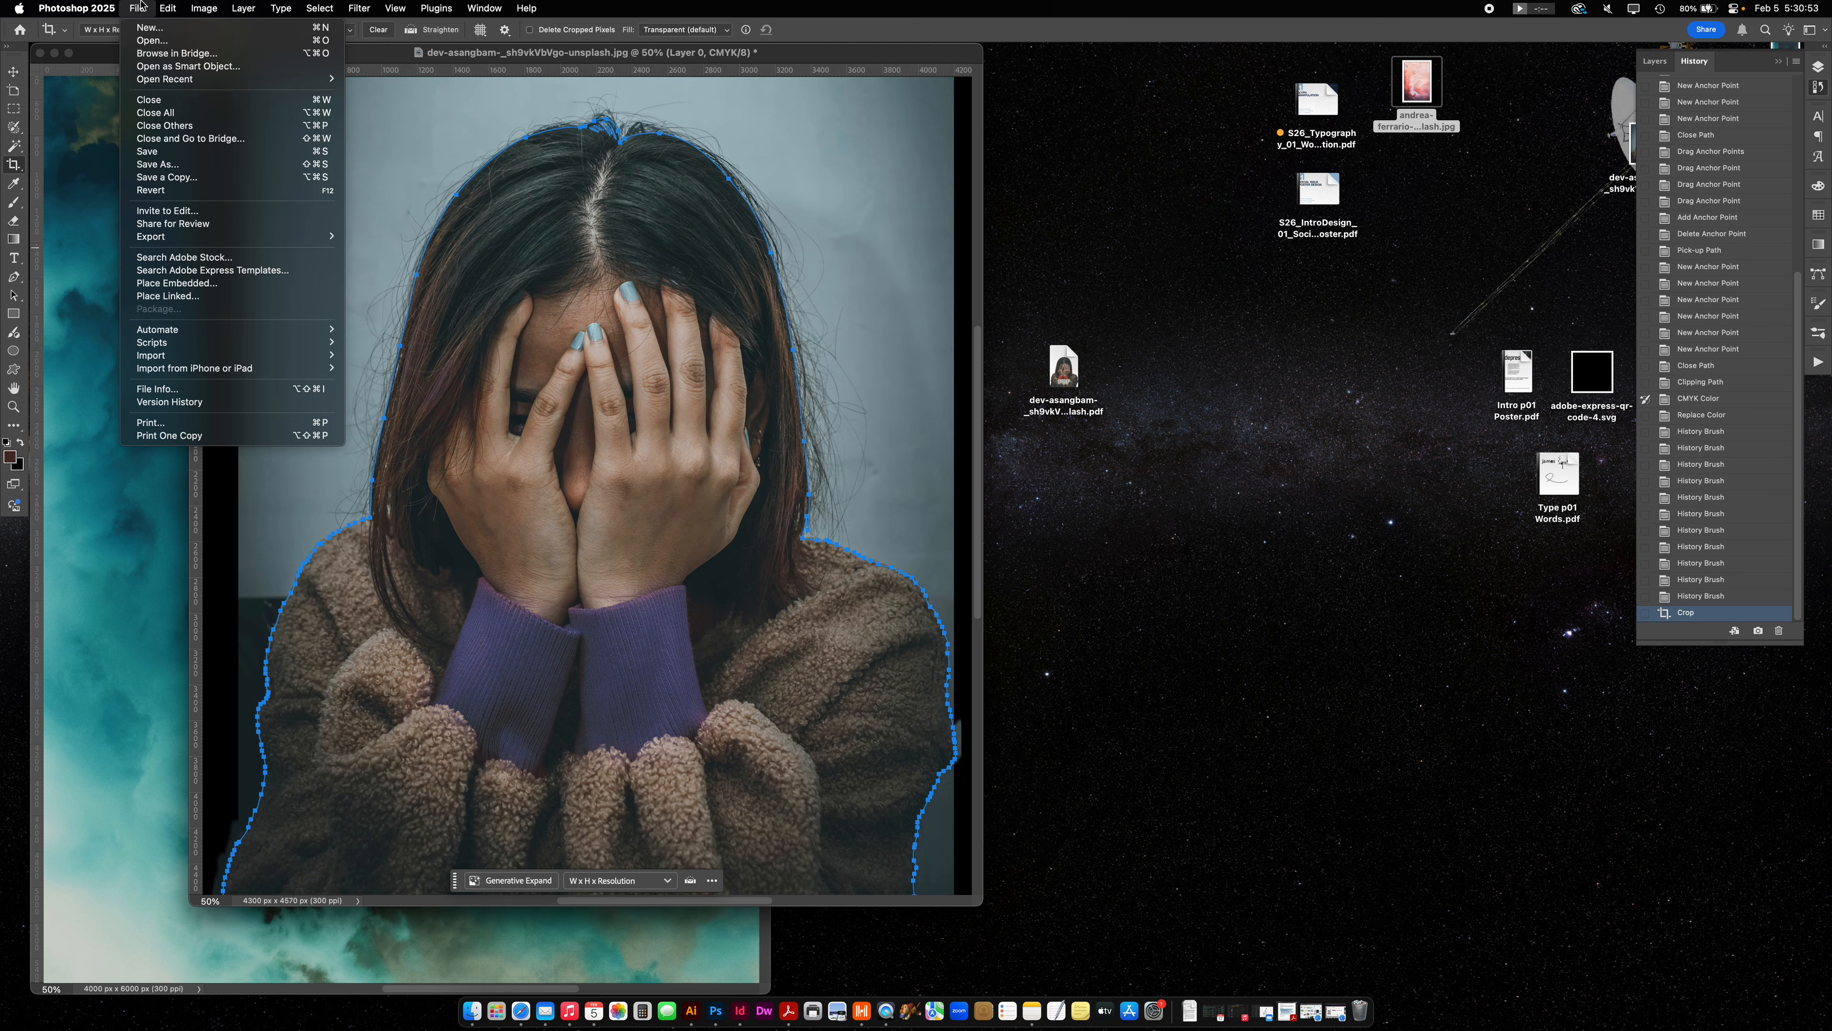
left_click(169, 165)
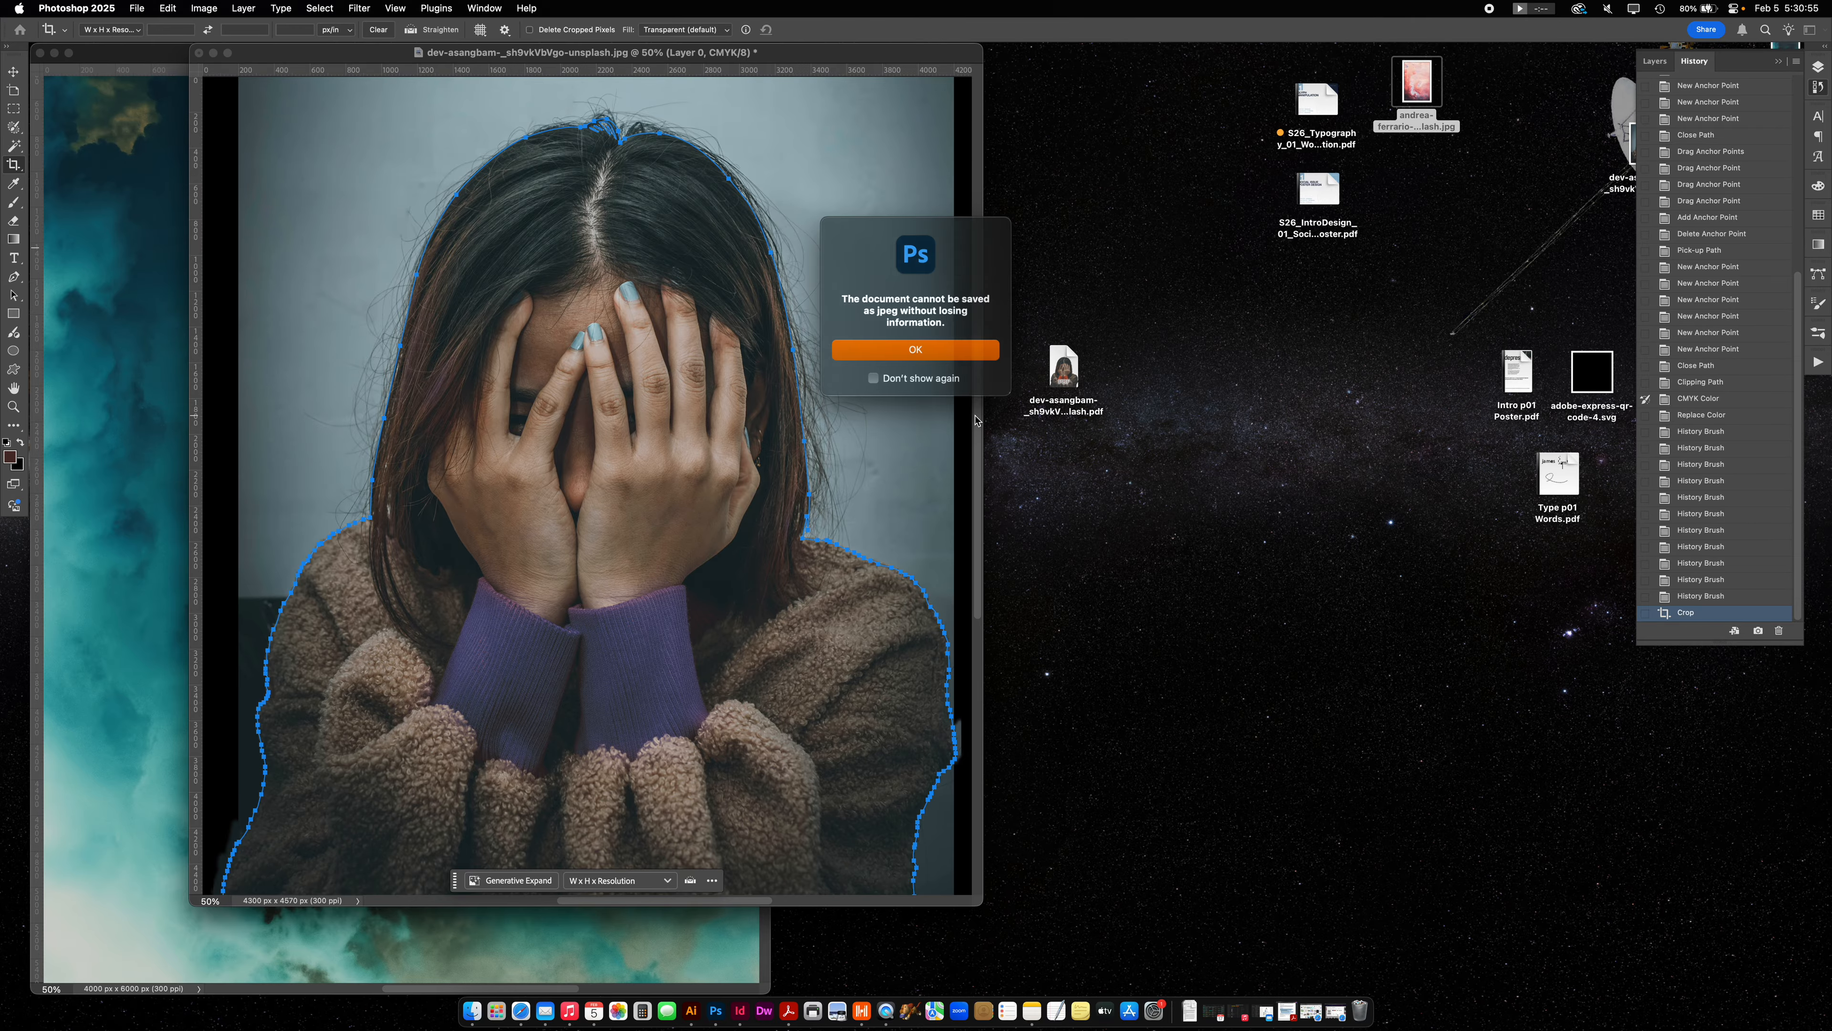
left_click(956, 351)
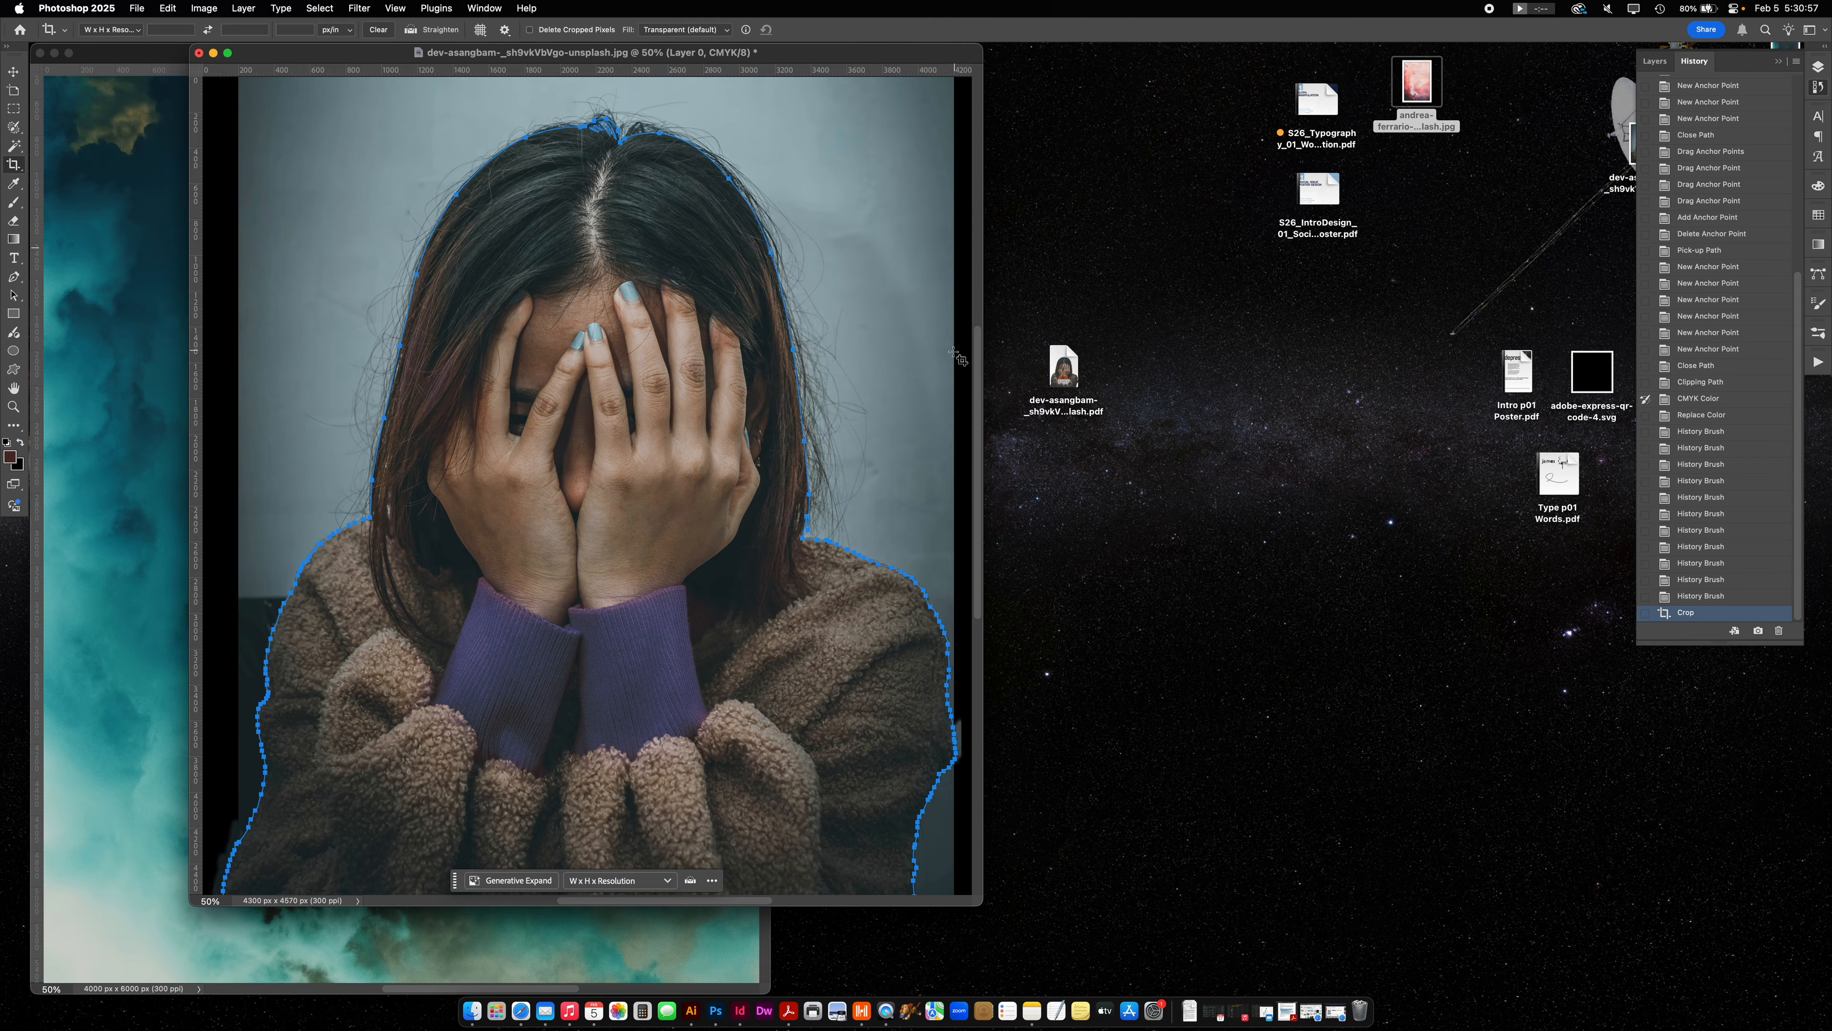
left_click(769, 763)
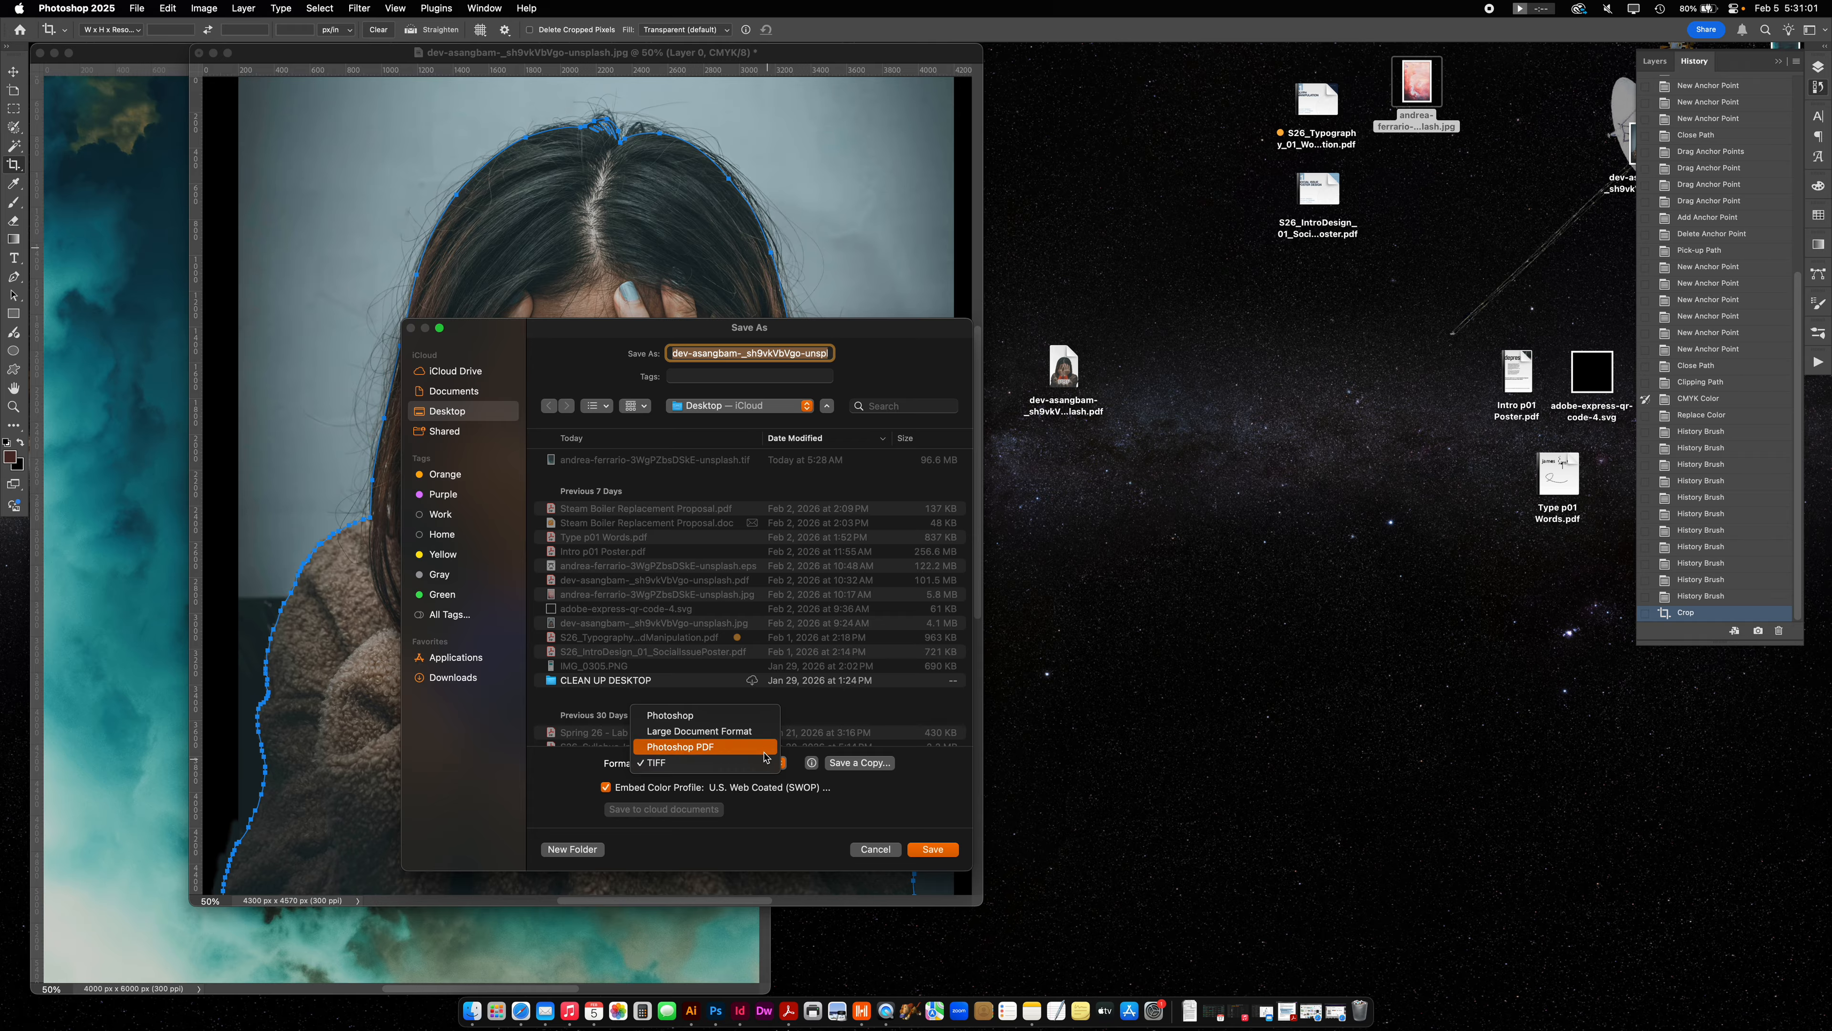
left_click(878, 849)
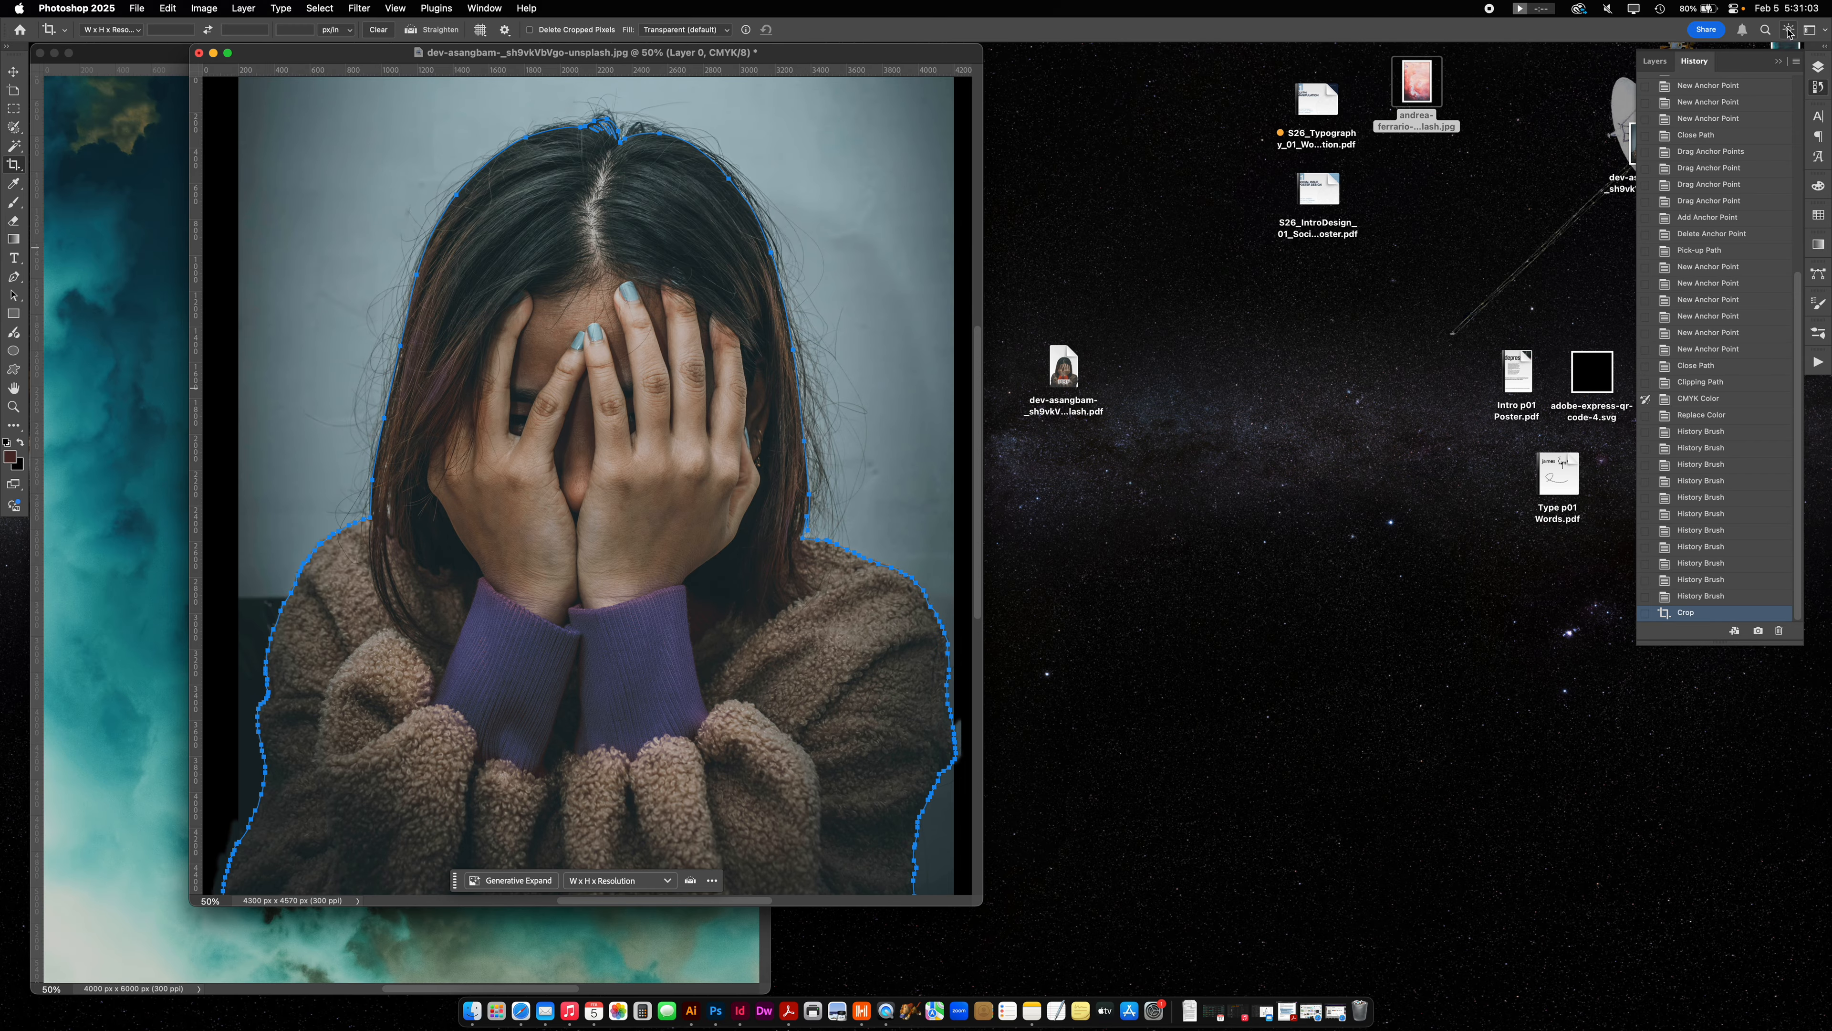
Flatten the cropped portrait into a single background layer.
left_click(1821, 68)
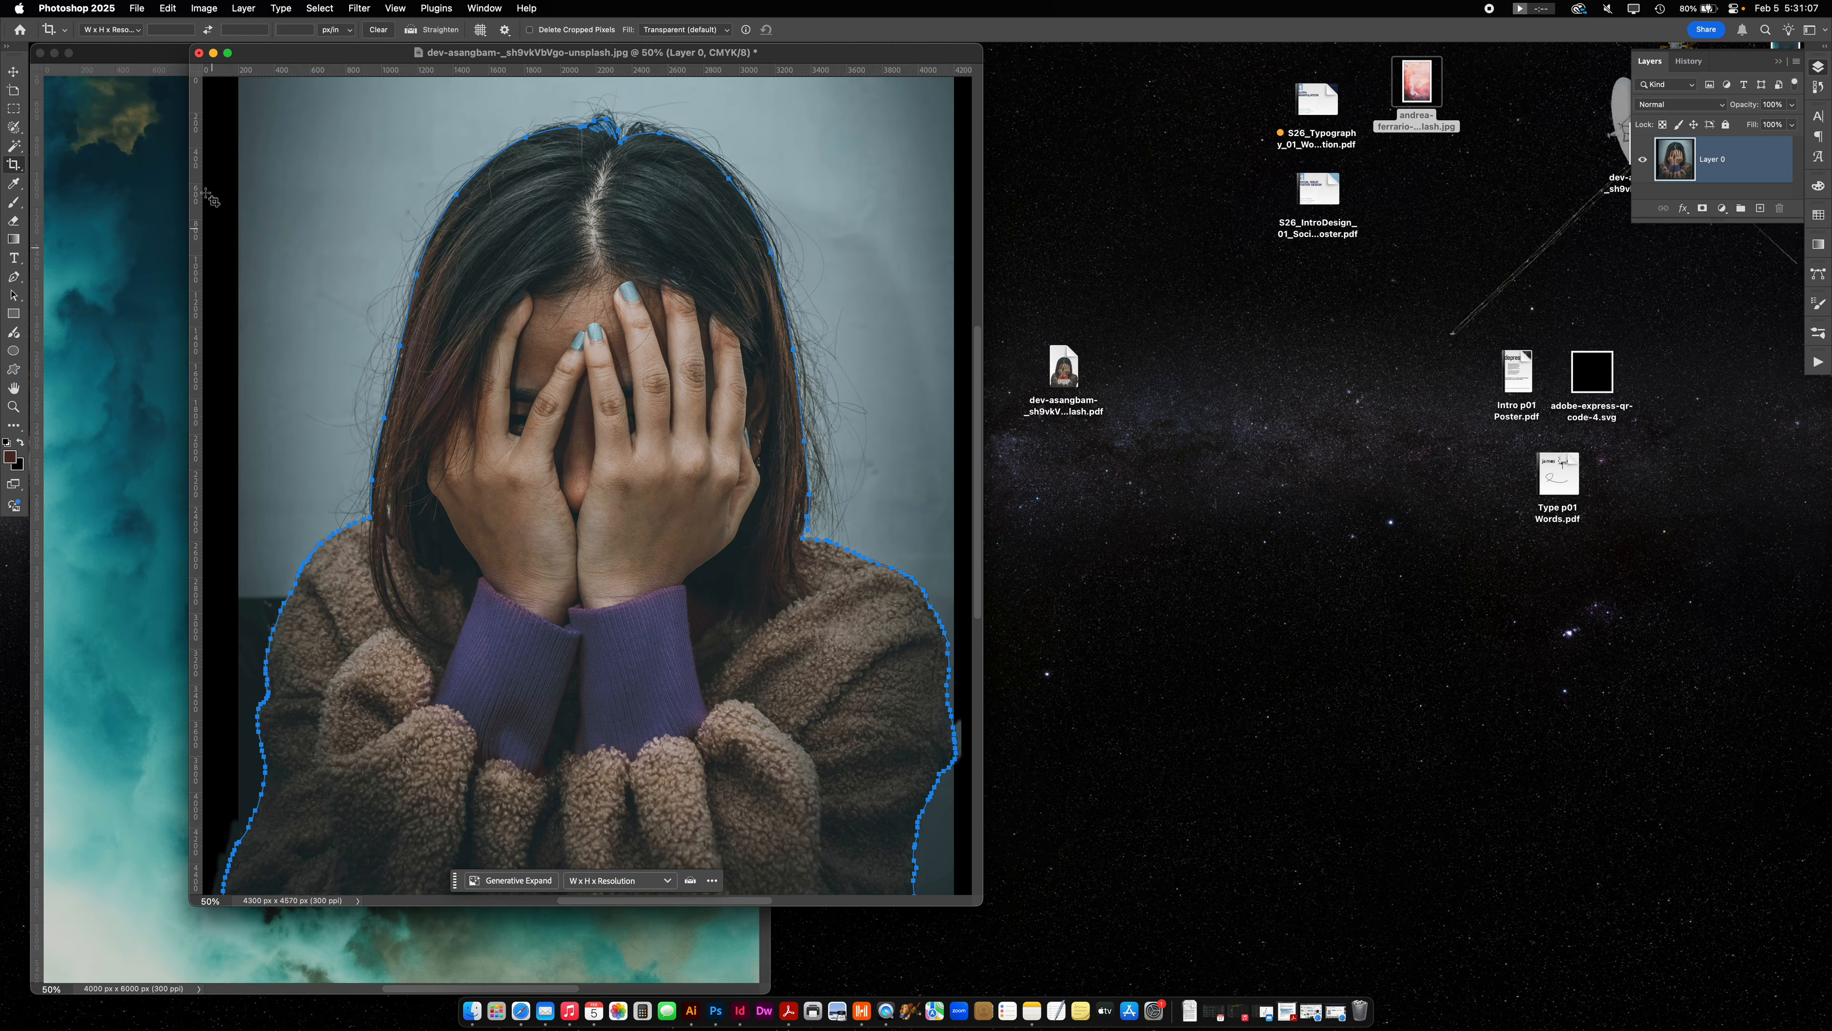
left_click(204, 8)
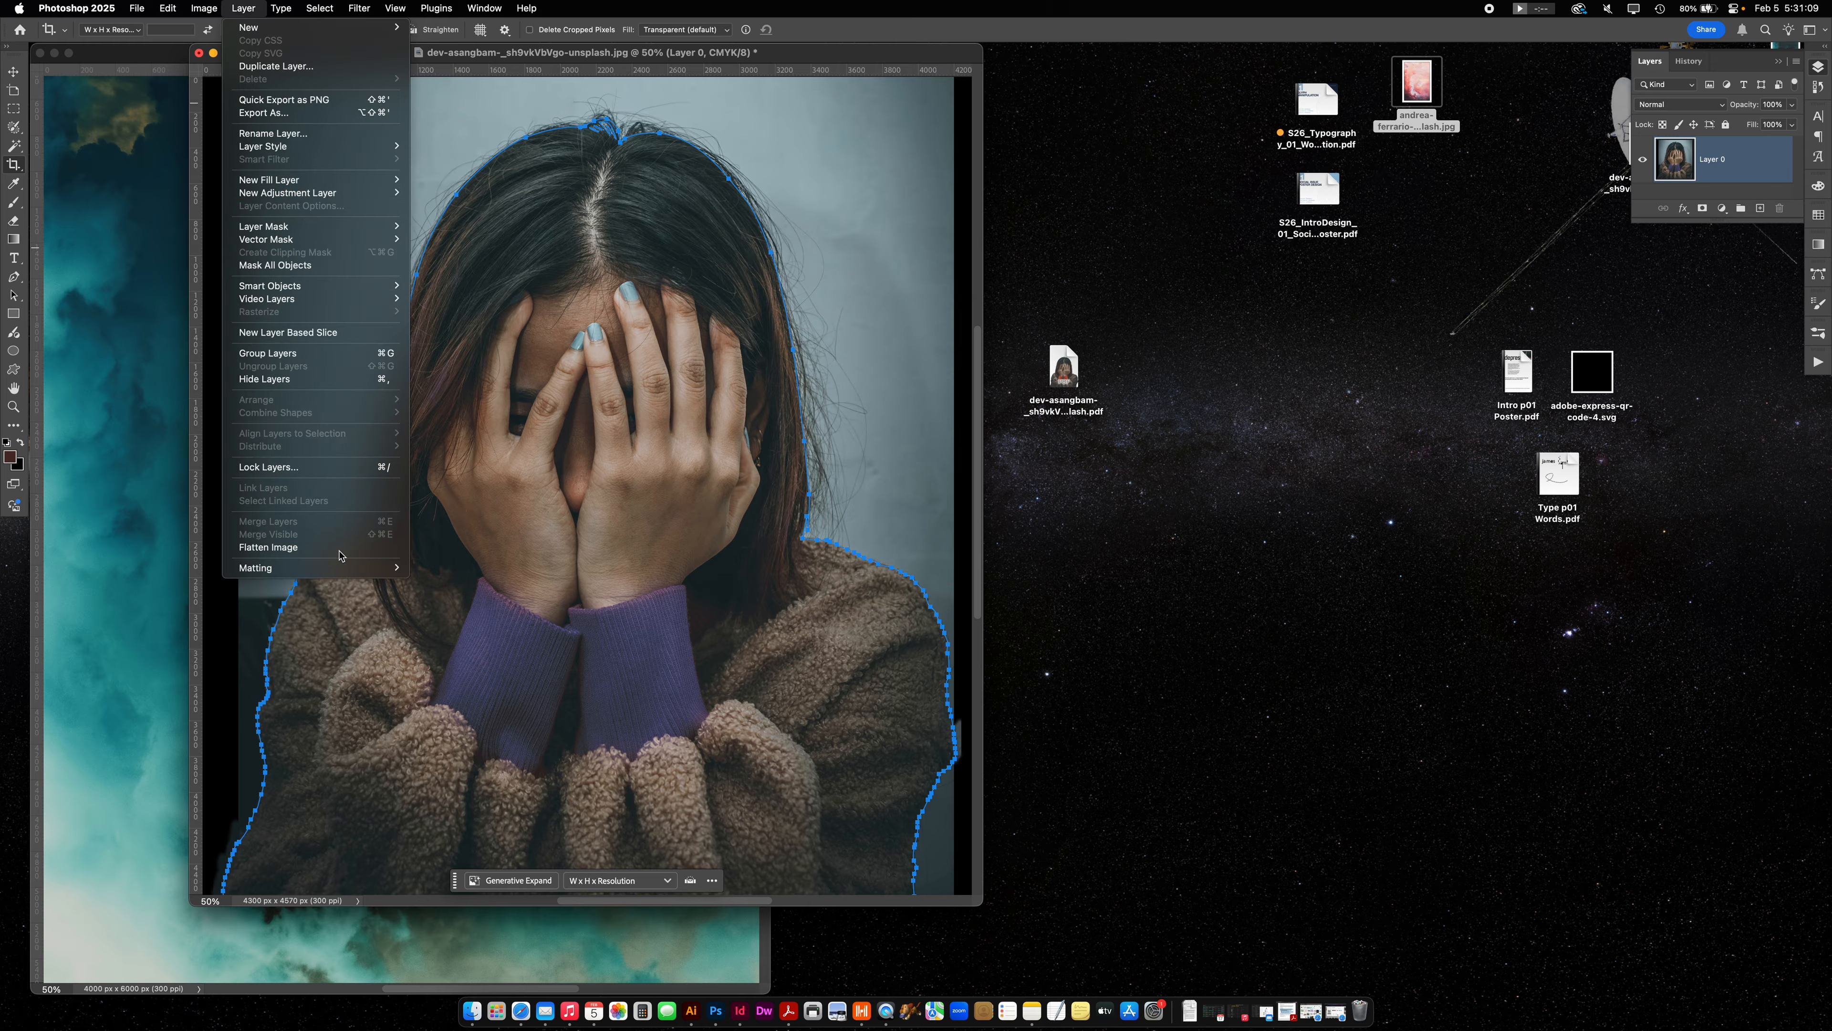
left_click(345, 548)
Save the flattened portrait to the Desktop as a Photoshop EPS with a TIFF (8 bits/pixel) preview and ASCII85 encoding.
key("super+shift+s")
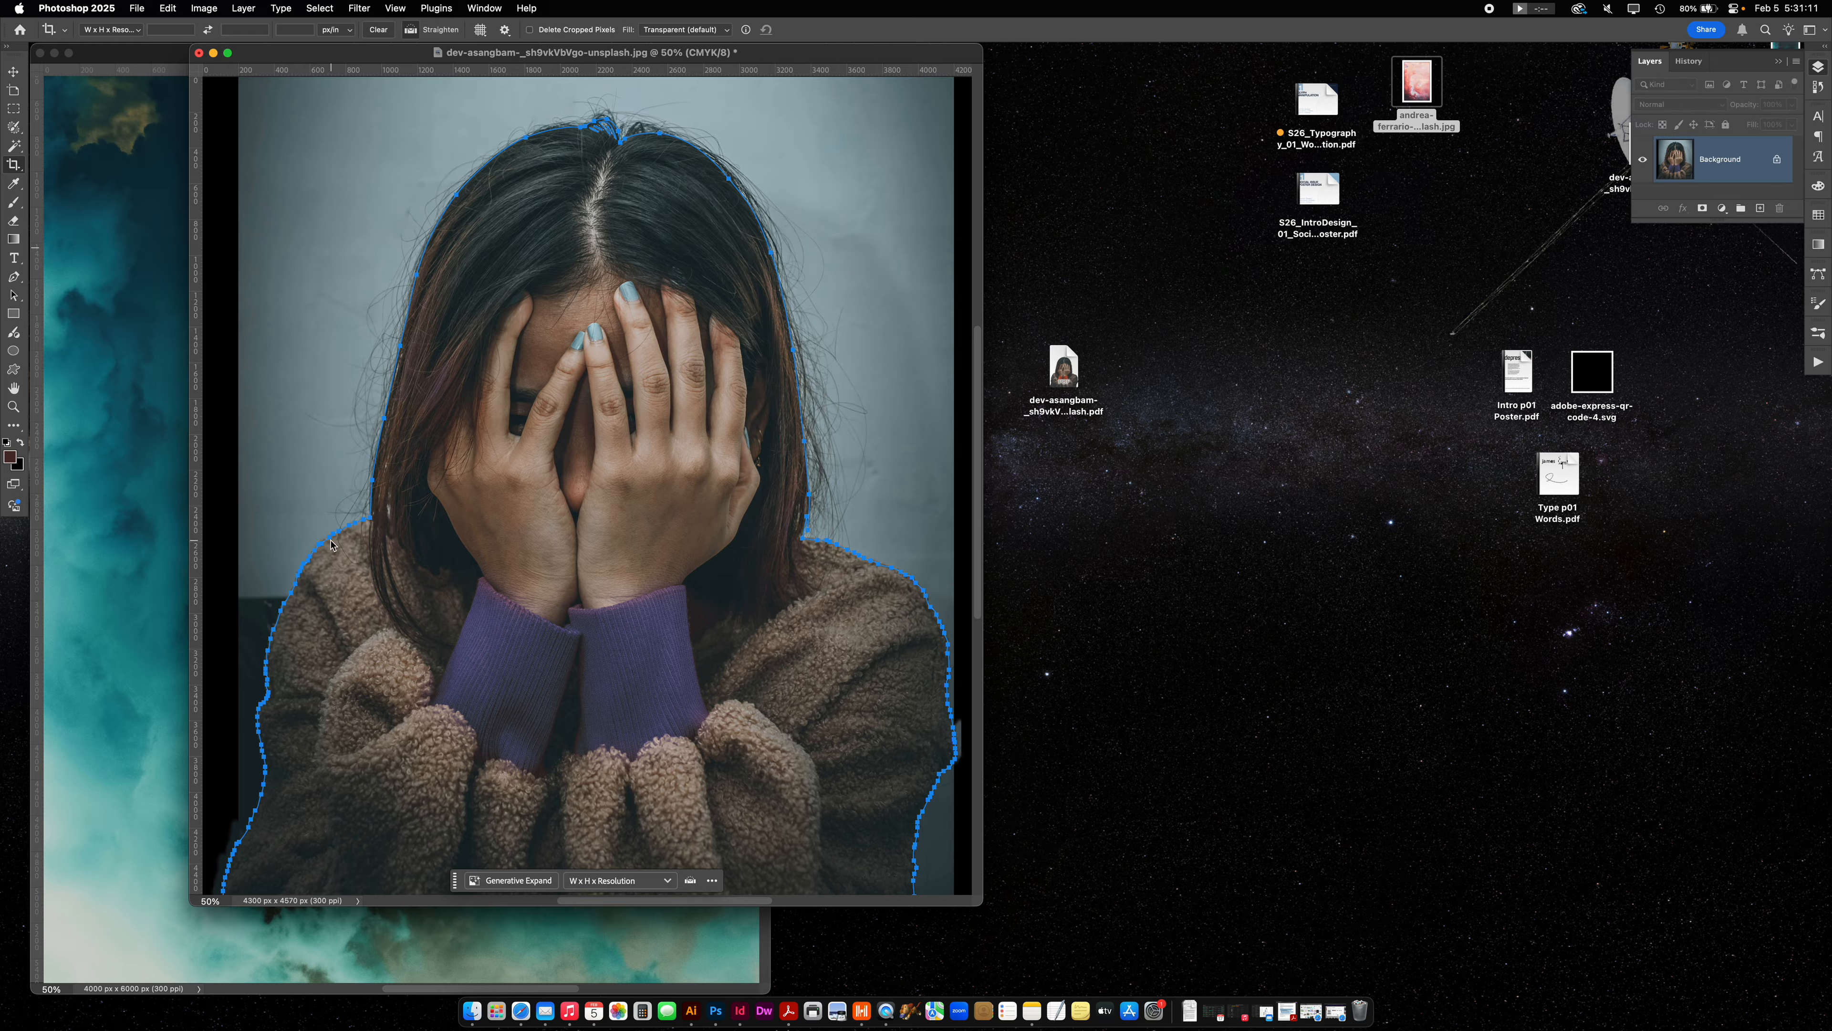
left_click(708, 764)
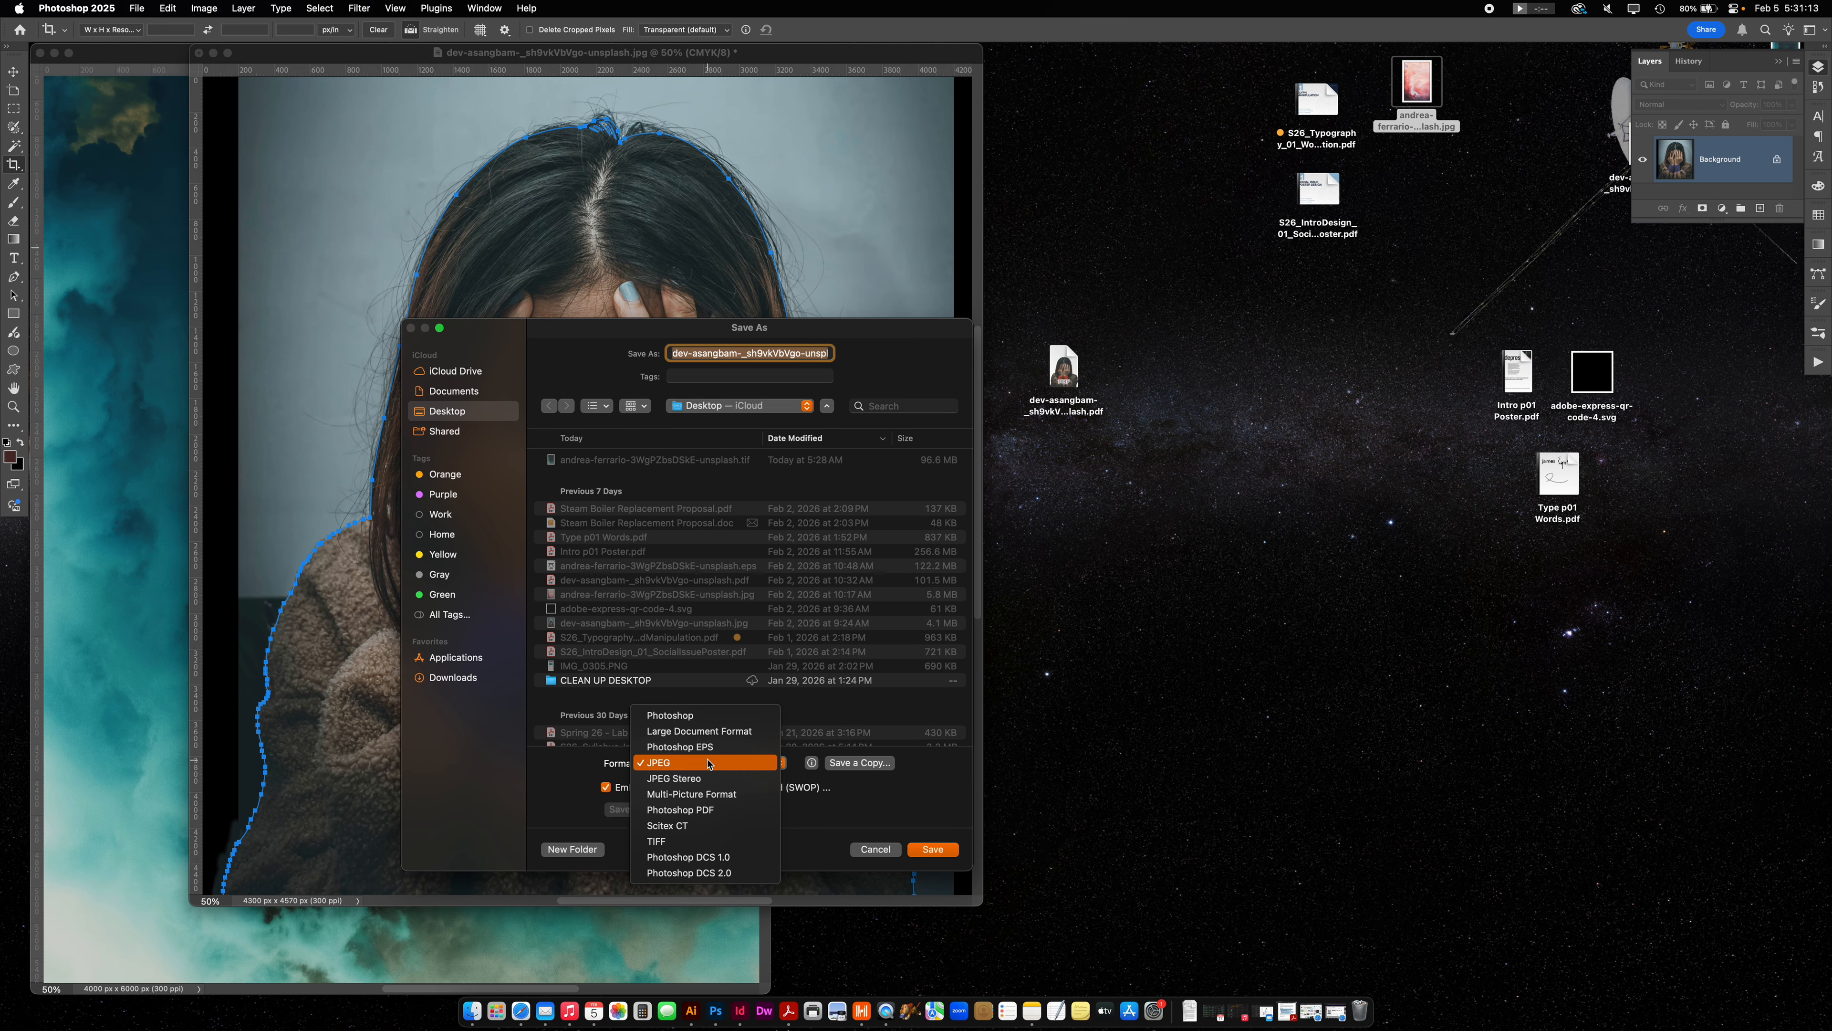
left_click(711, 747)
left_click(949, 854)
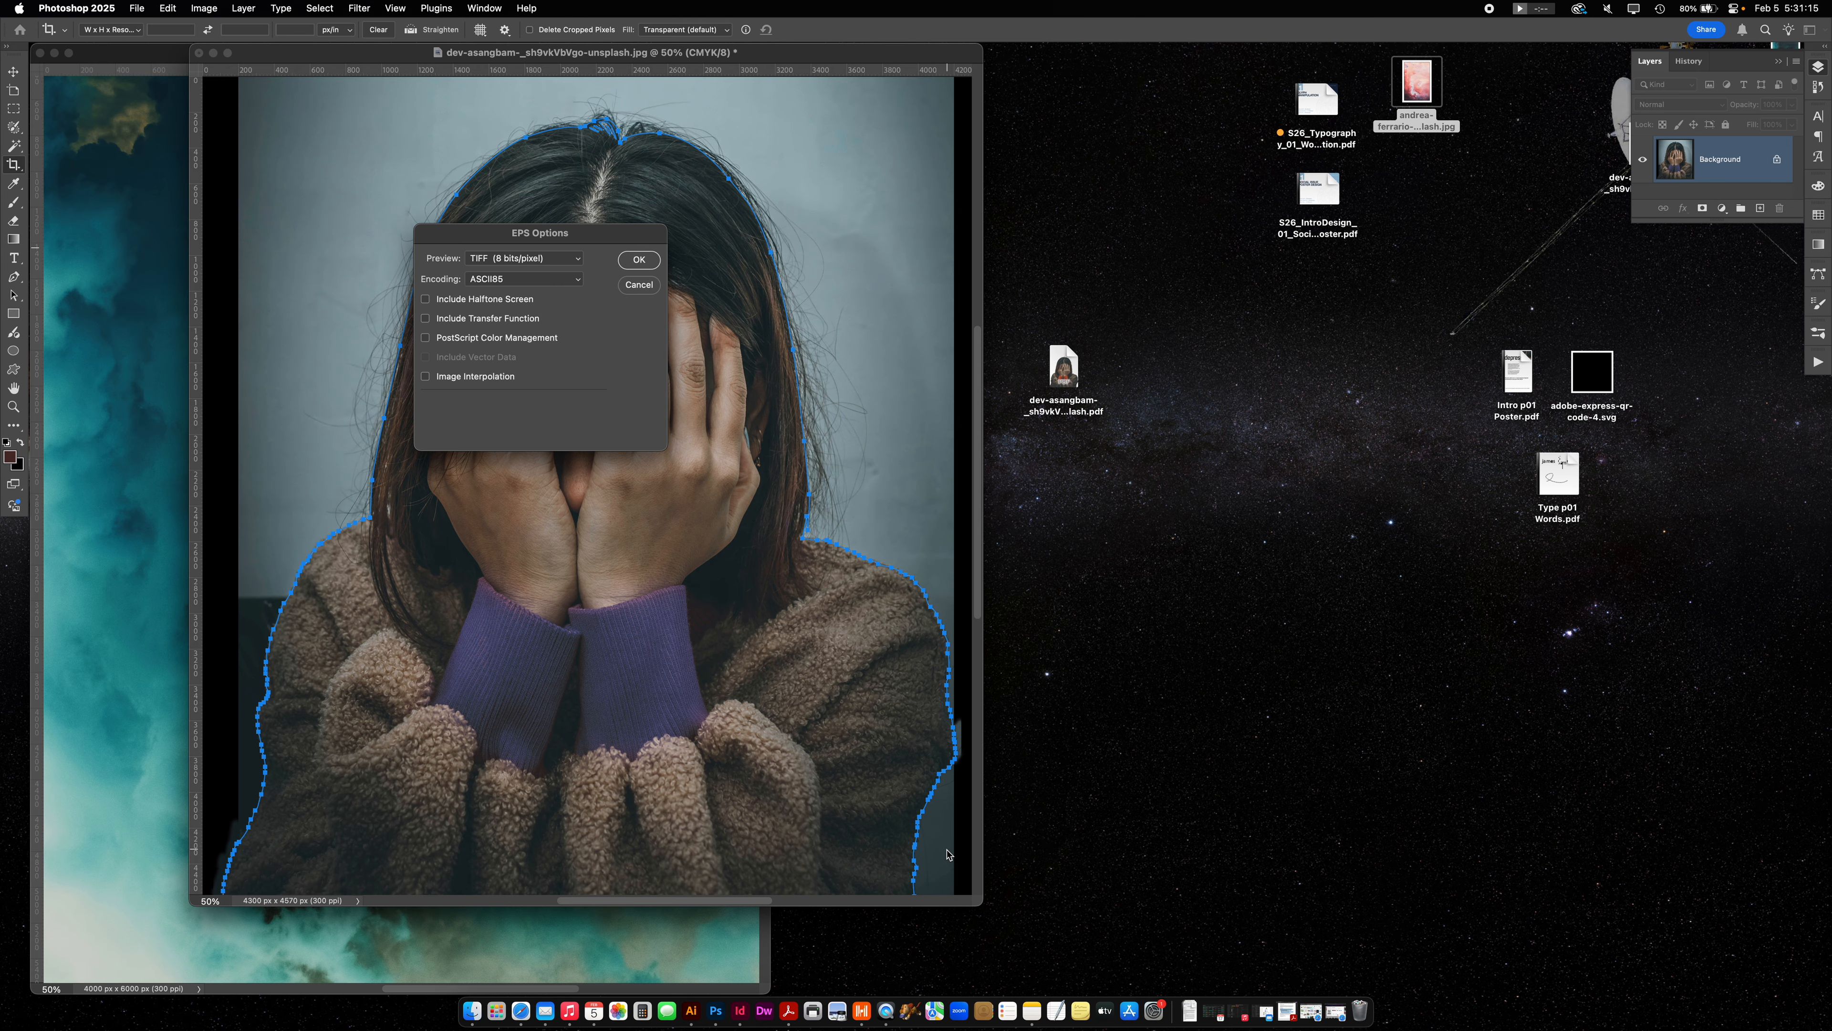
left_click(650, 263)
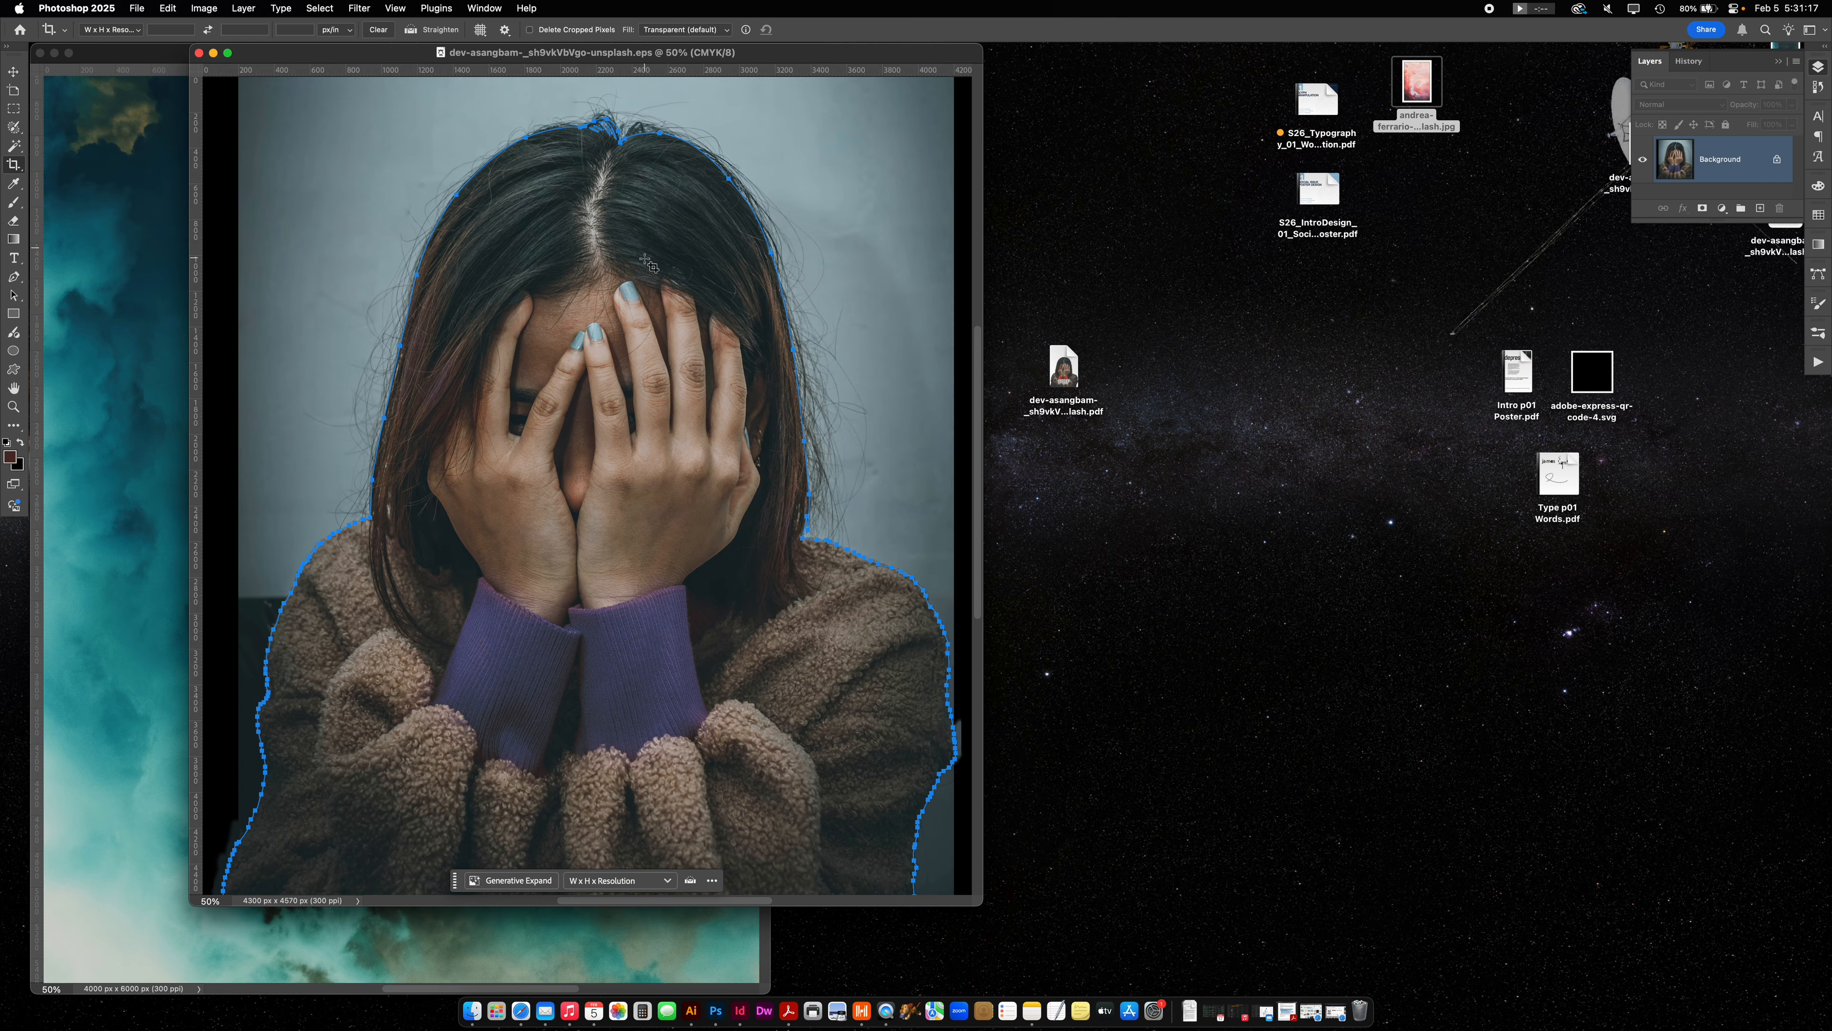
Minimize the portrait and cloud document windows and switch to the desktop.
left_click(213, 53)
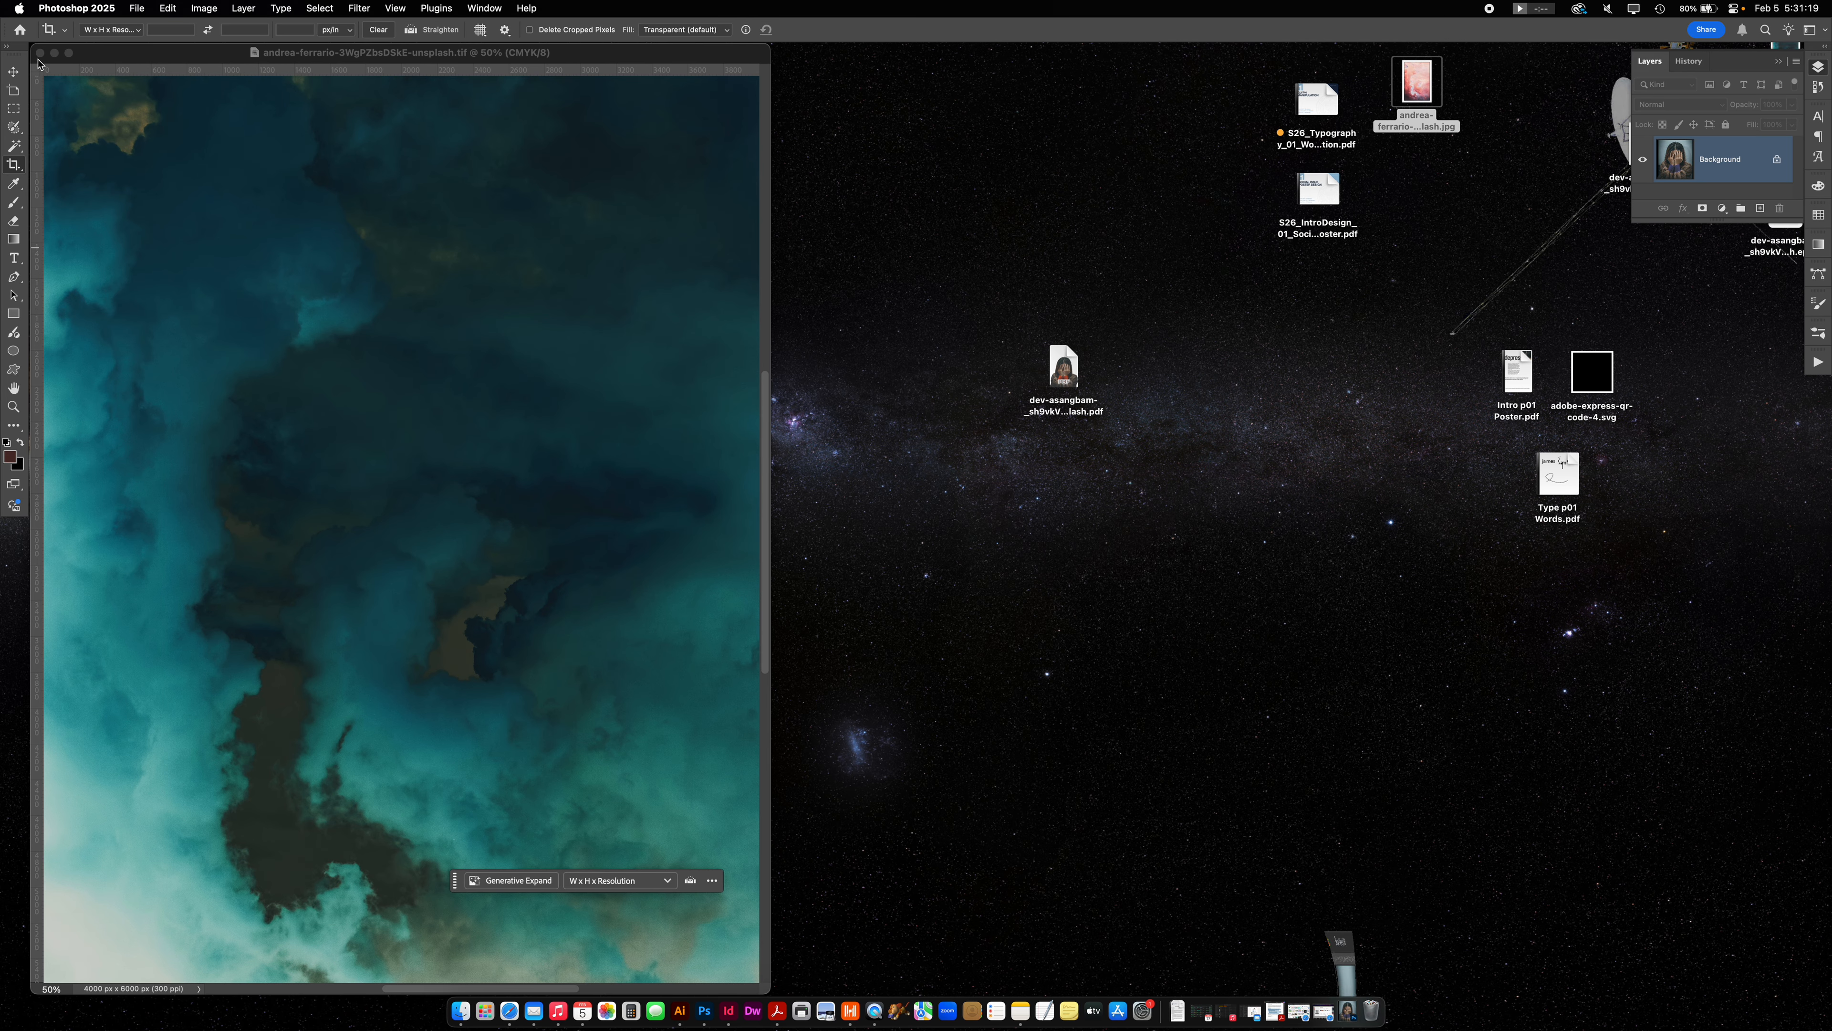
left_click(54, 53)
left_click(1143, 583)
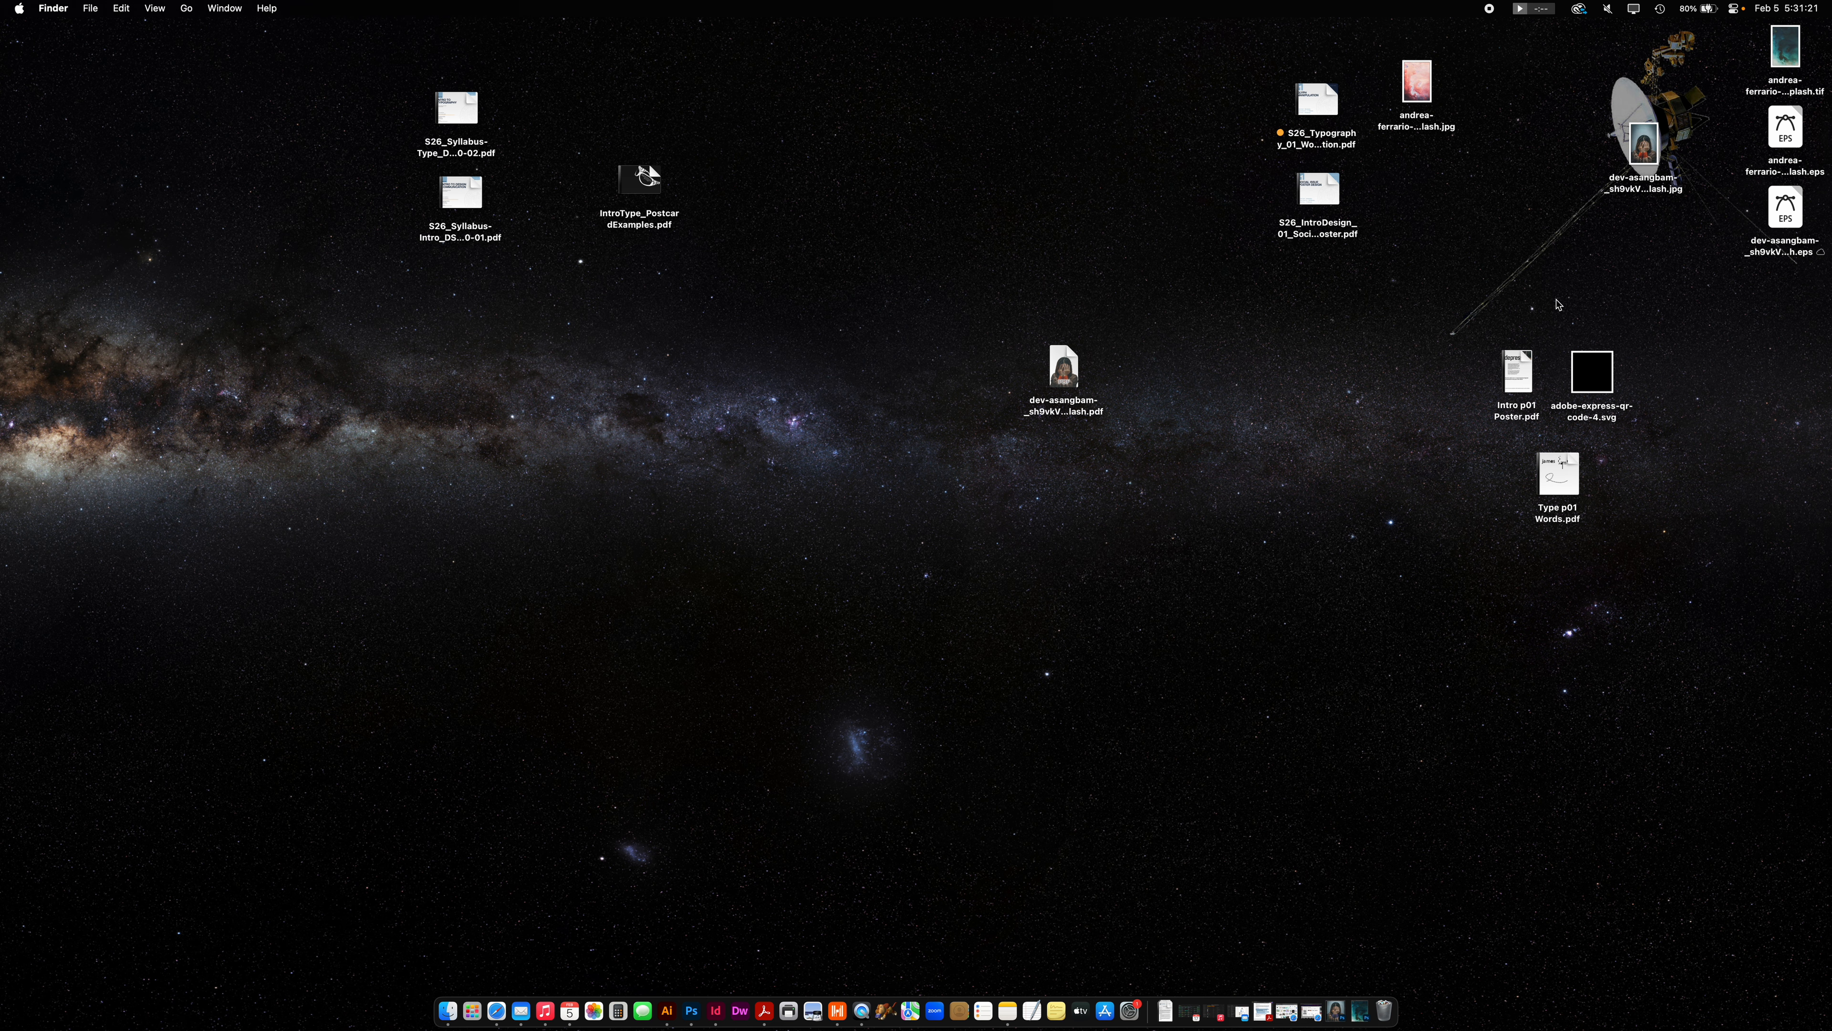
Move Intro p01 Poster.pdf to a clear area of the desktop and open it in Adobe Illustrator 2025.
left_click(1518, 368)
left_click_drag(1528, 370, 886, 465)
right_click(887, 460)
mouse_move(1010, 483)
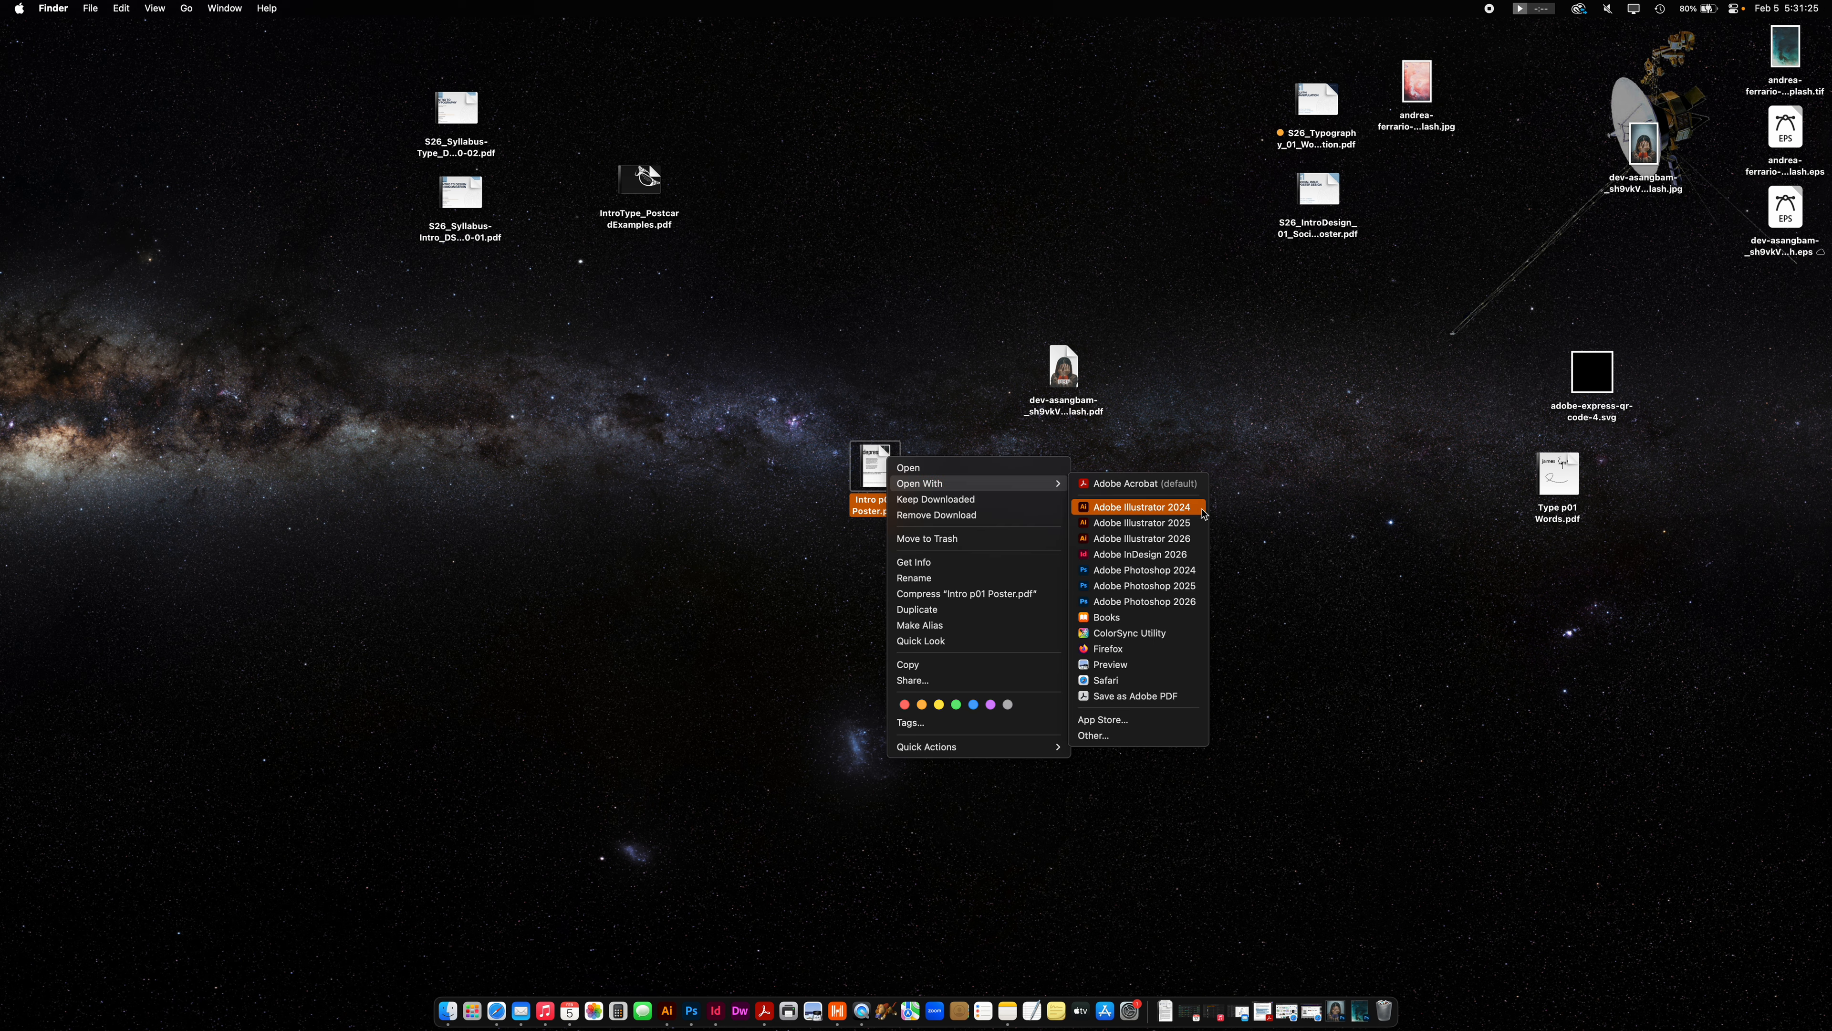
left_click(1200, 522)
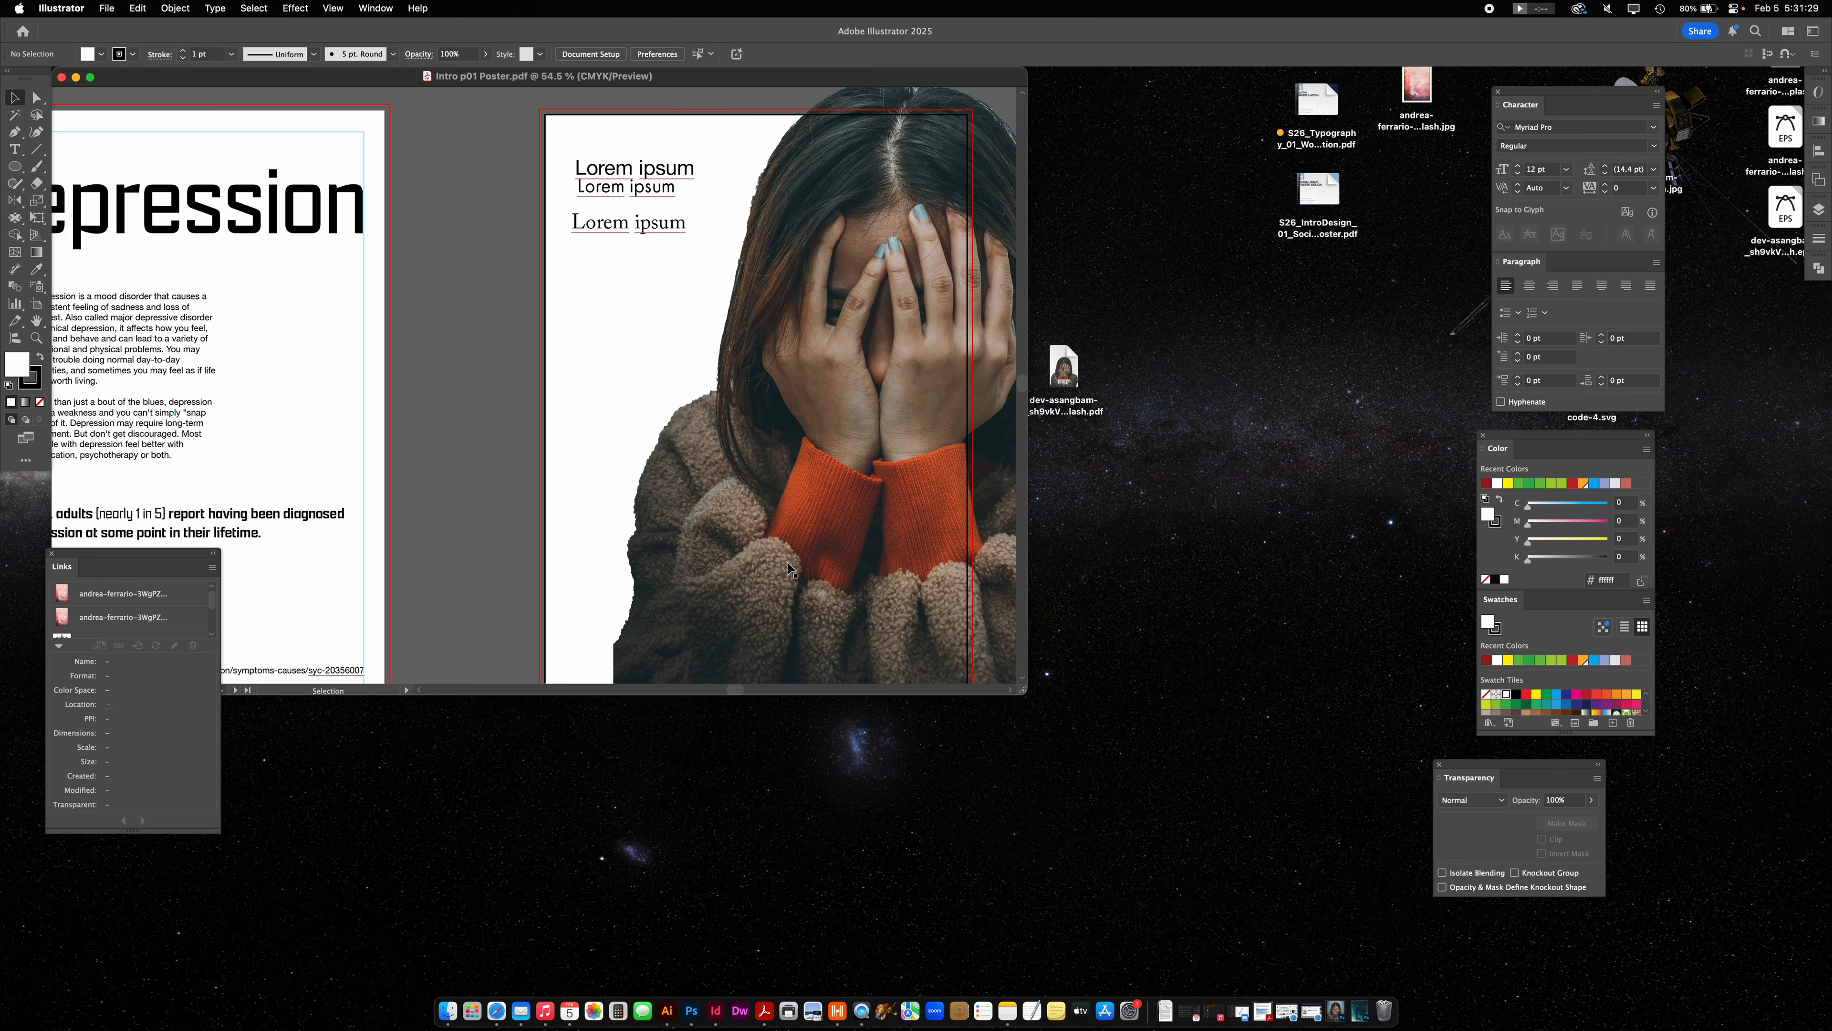
Remove the old orange-cuffed portrait beside the depression poster and rearrange the workspace so the whole poster artboard fits in the document window.
scroll(517, 252, "left", 5)
scroll(518, 253, "down", 2)
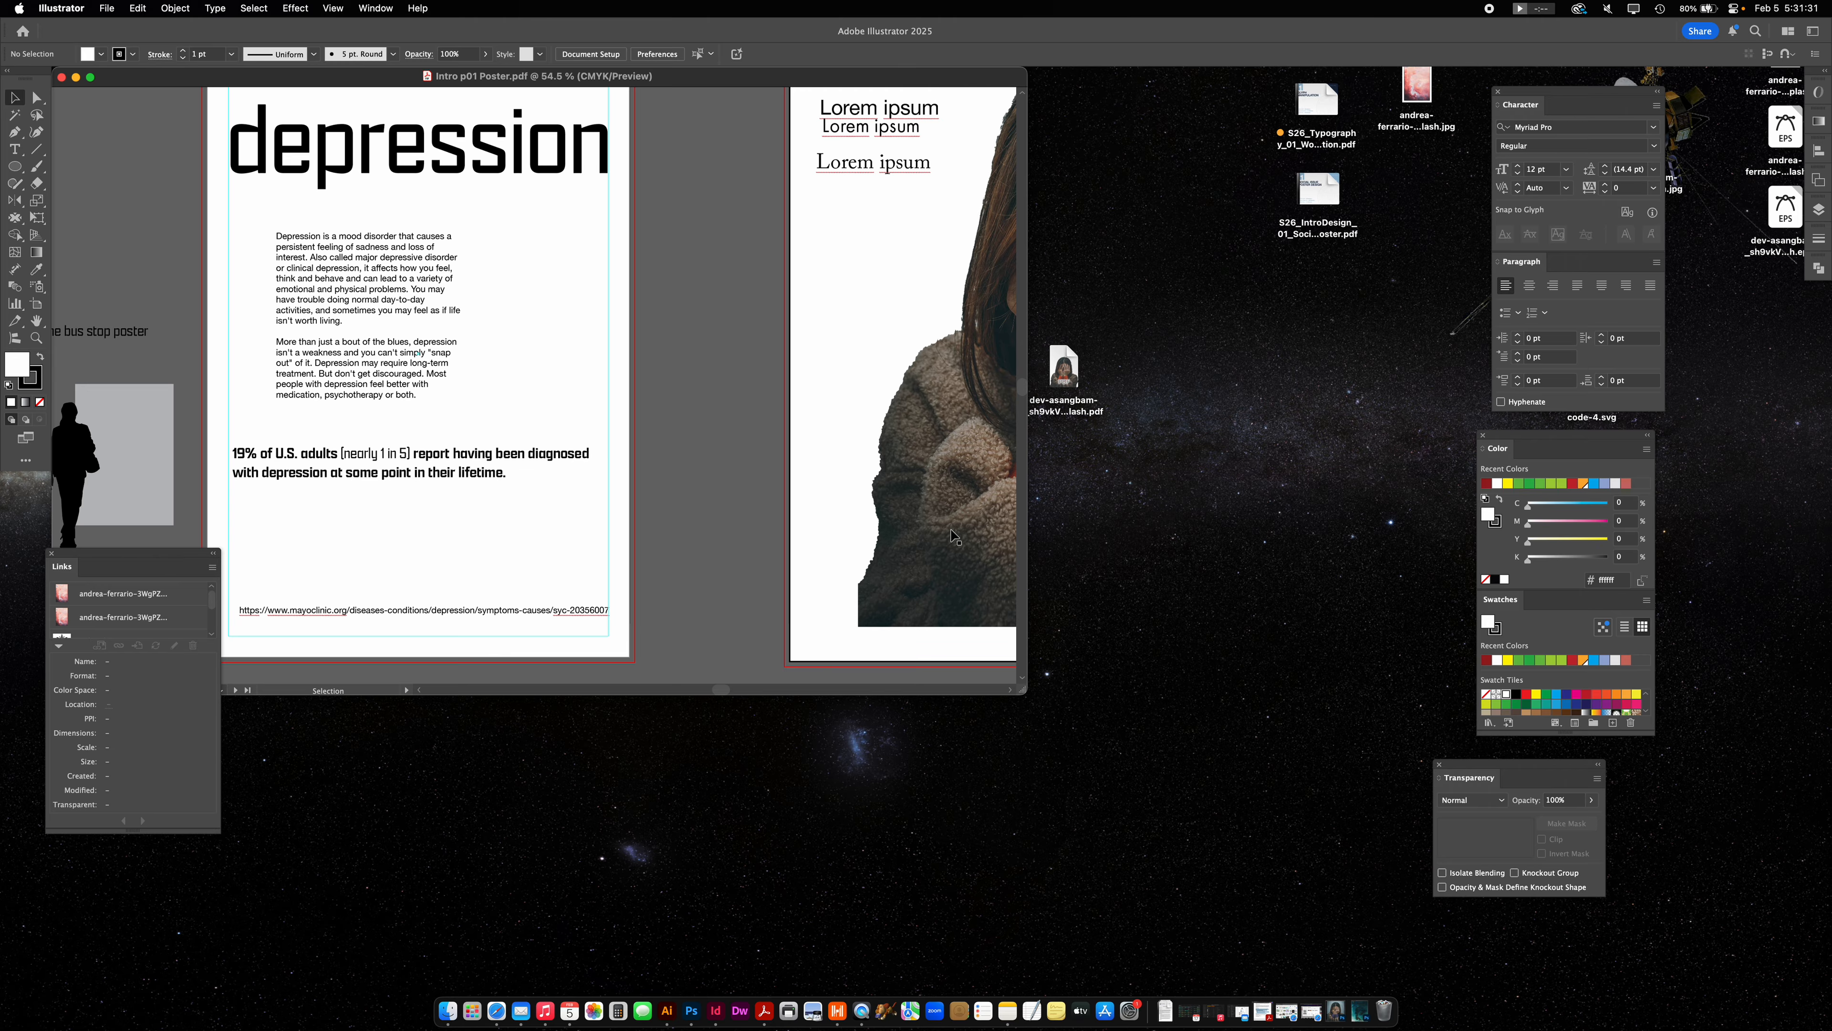
scroll(794, 426, "left", 5)
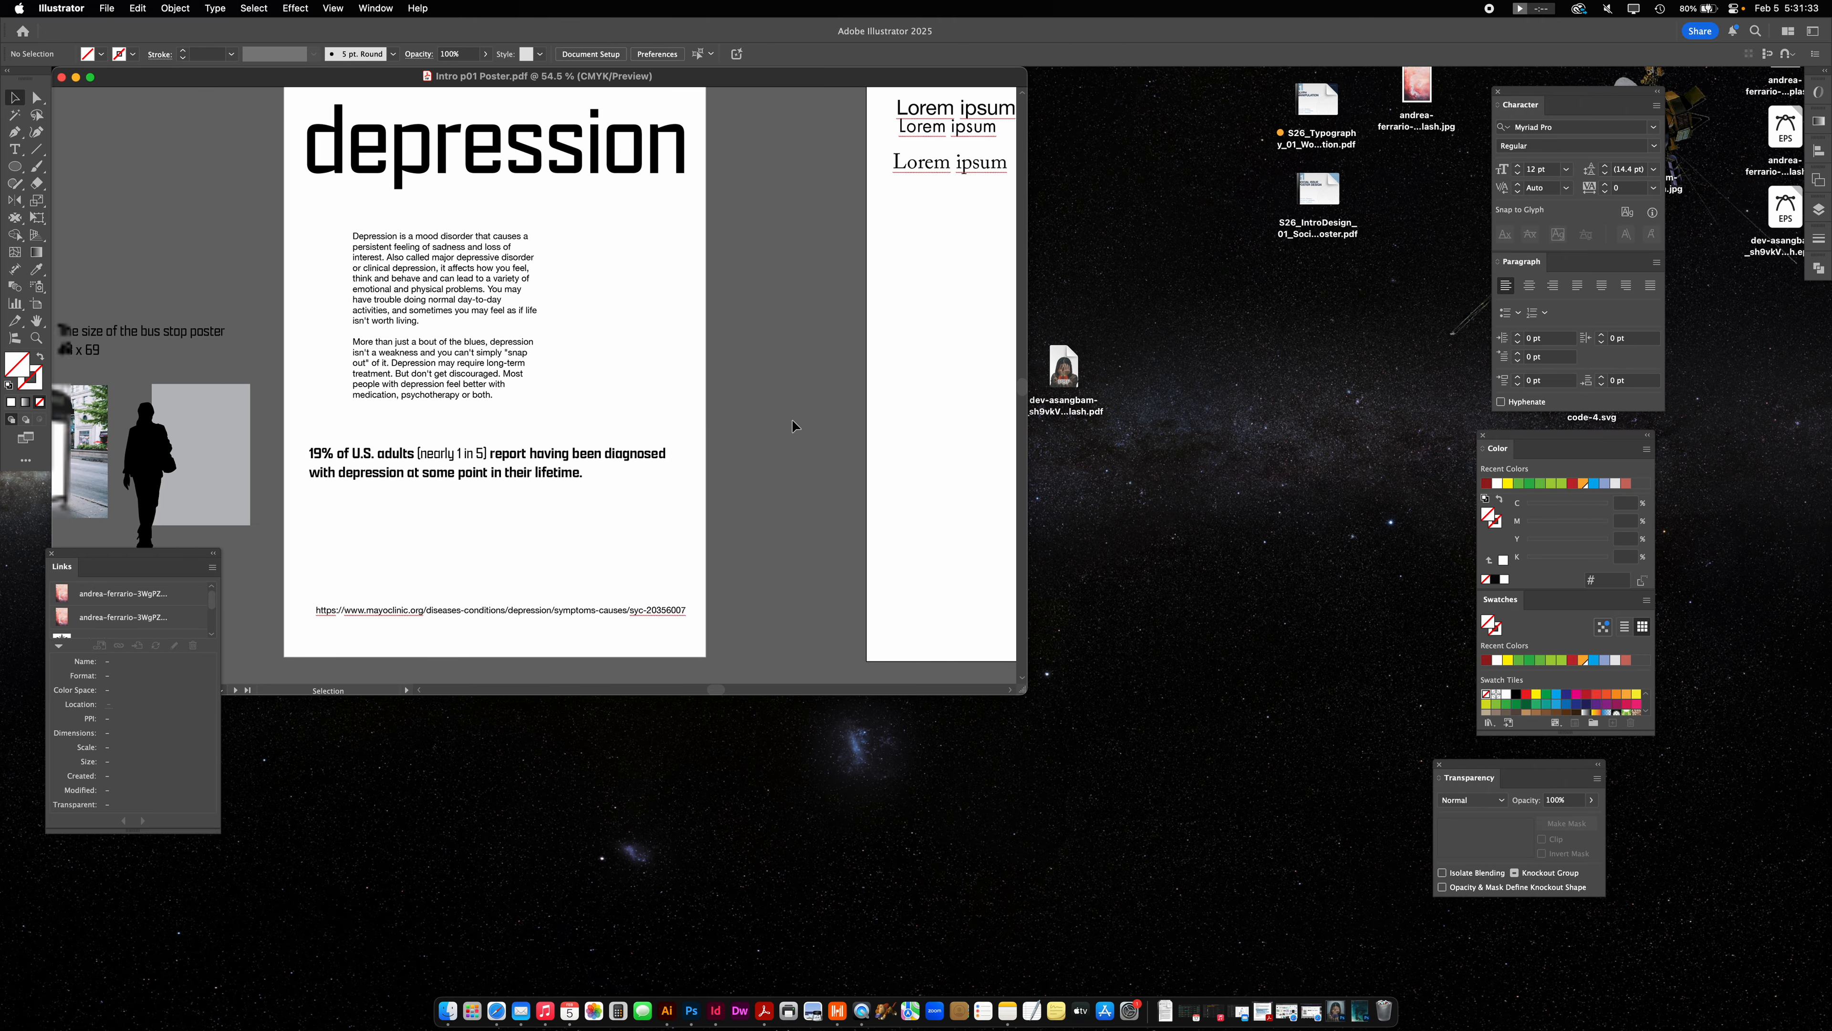
scroll(791, 418, "up", 3)
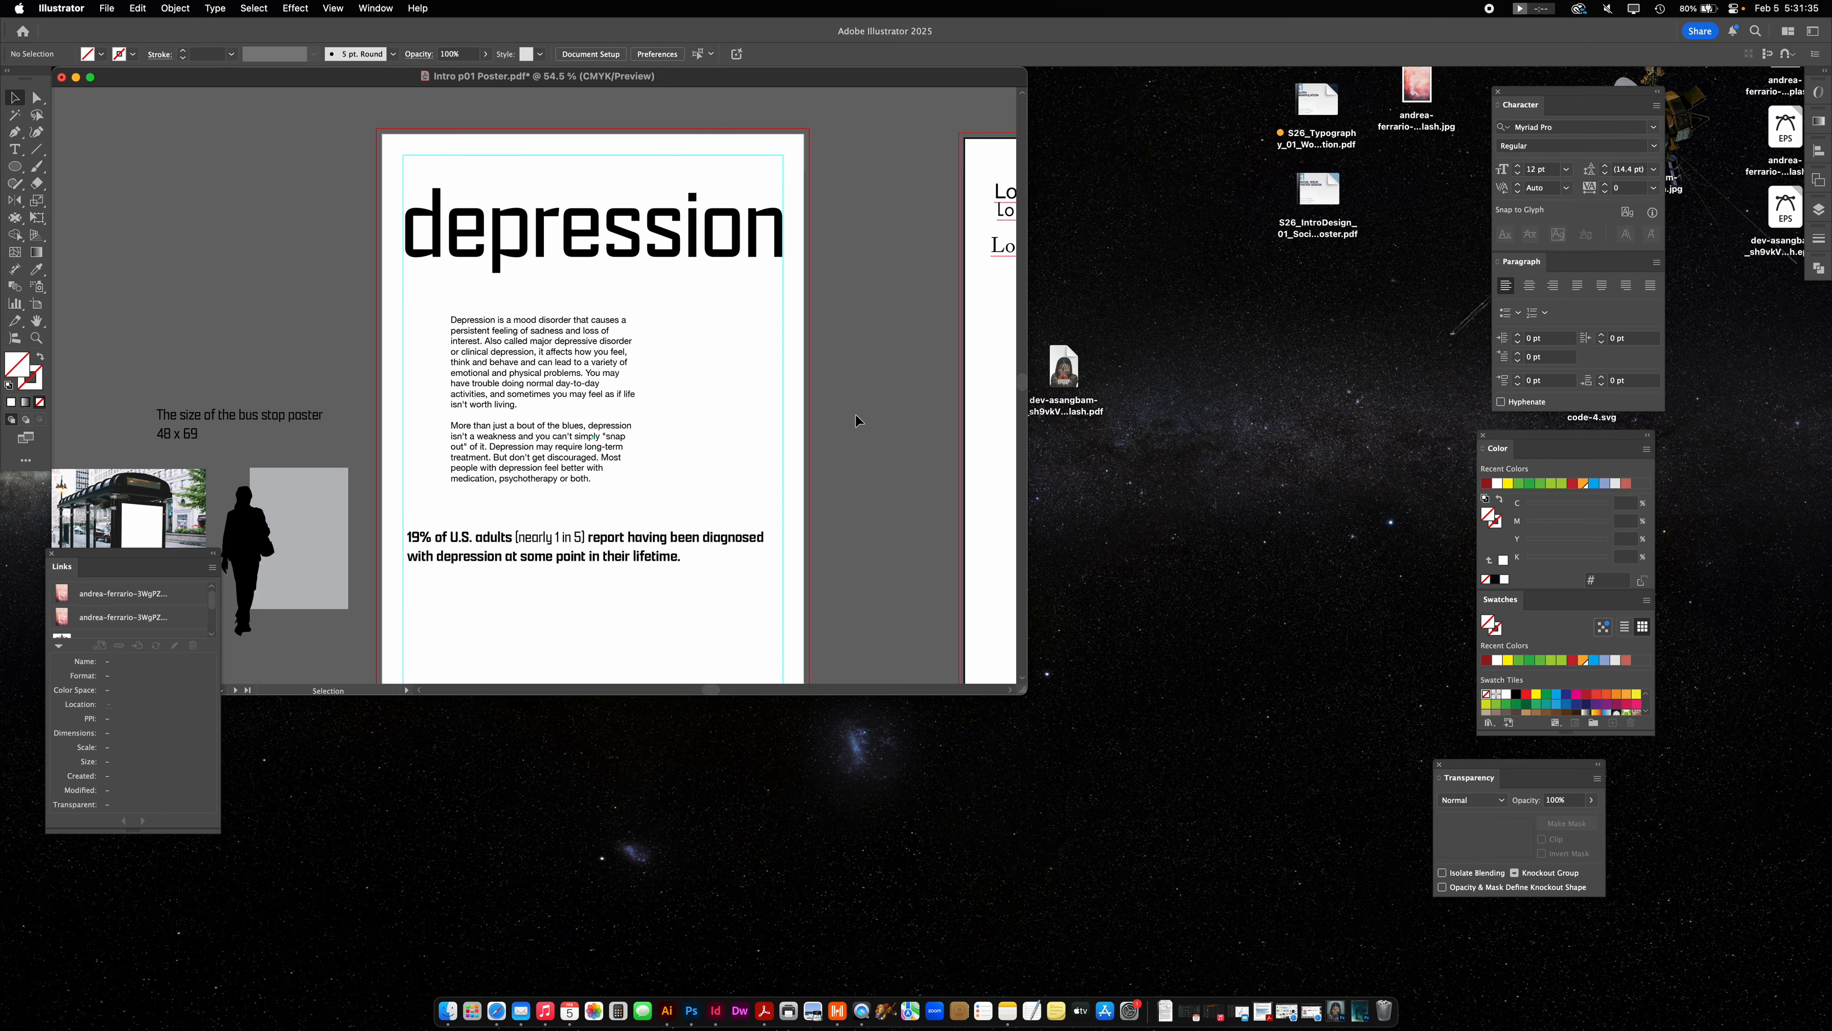
left_click_drag(1026, 689, 1197, 869)
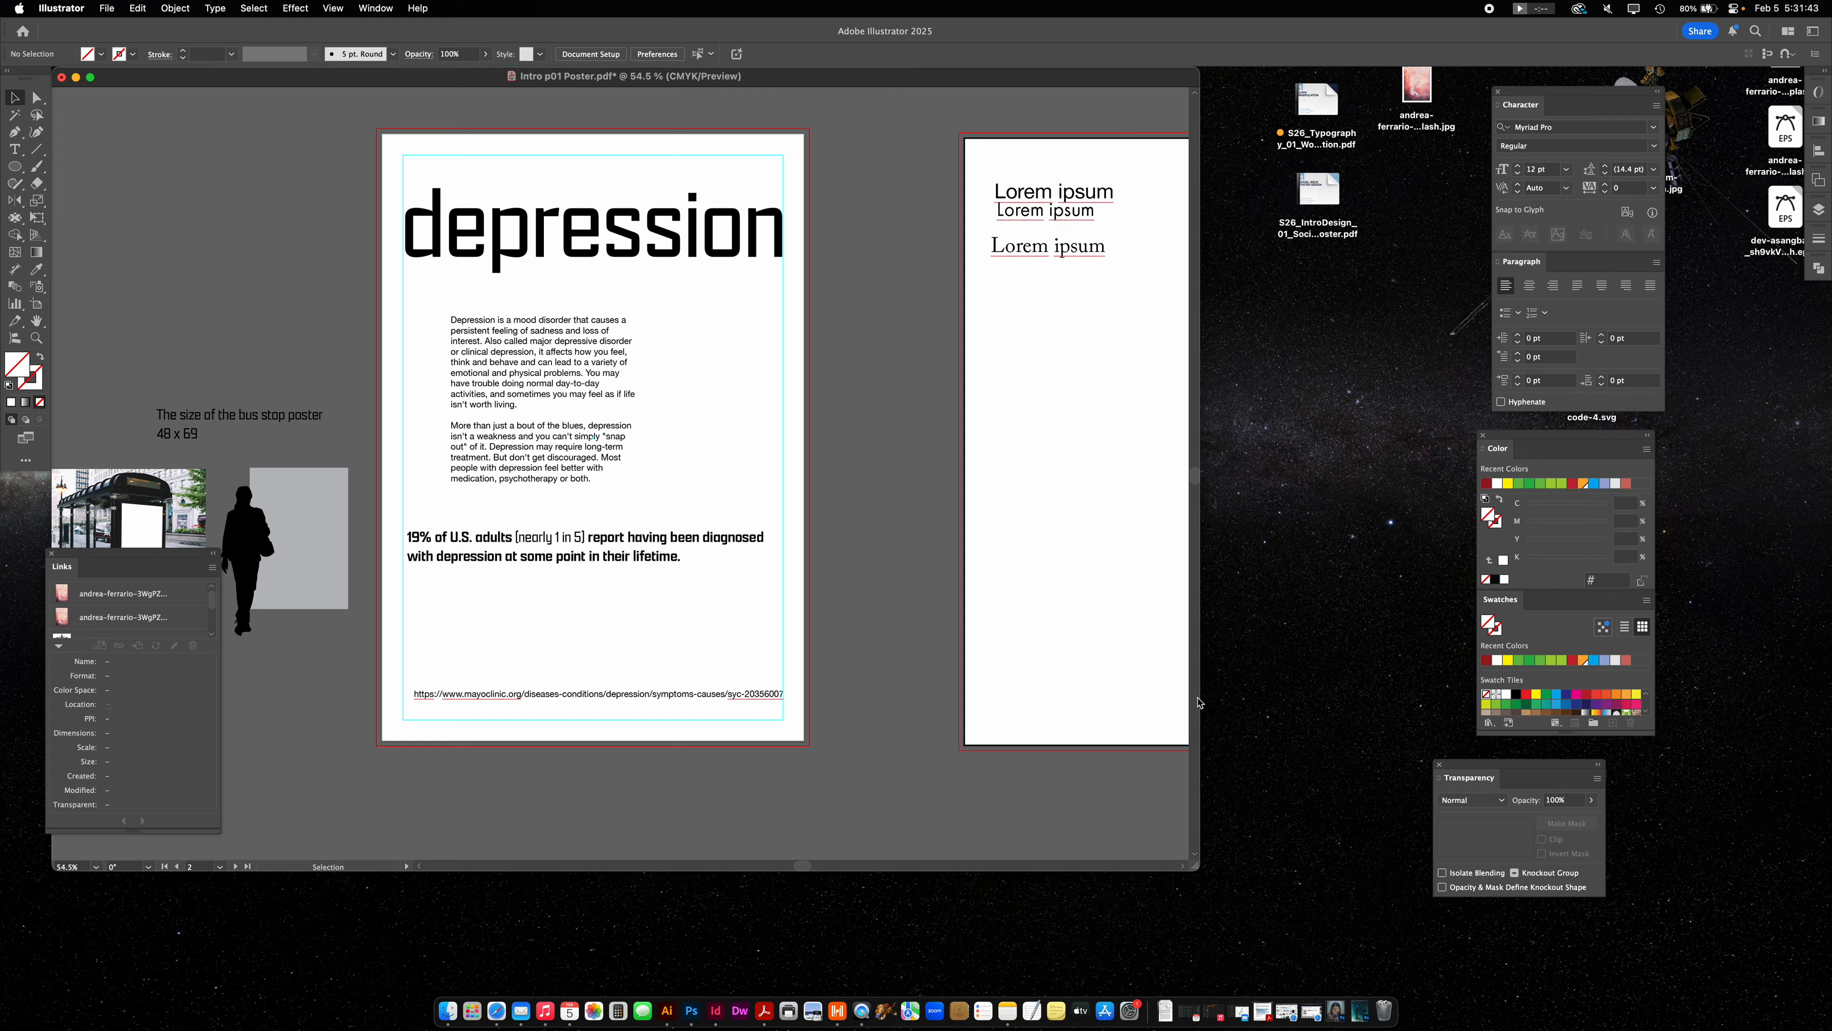
left_click_drag(116, 552, 99, 496)
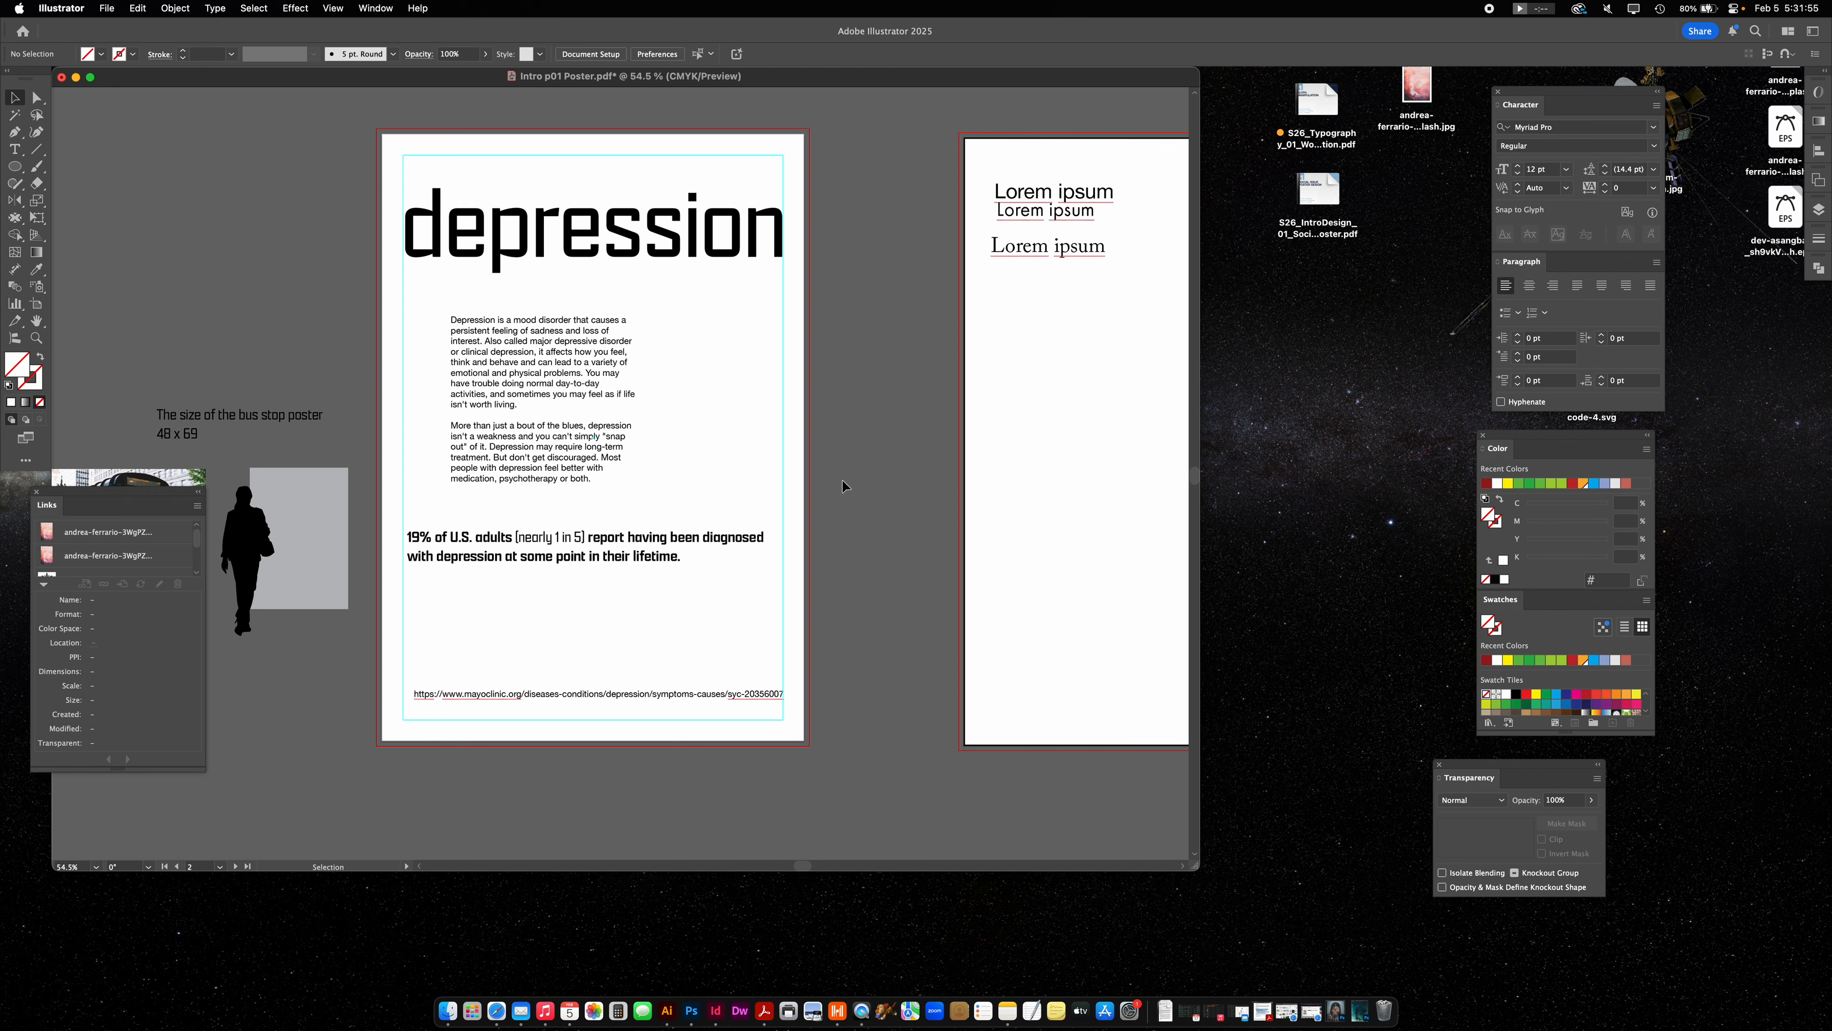
Bring the cloud TIFF and portrait EPS beside the poster window on the desktop and open the TIFF in Adobe Illustrator 2025.
left_click(1390, 354)
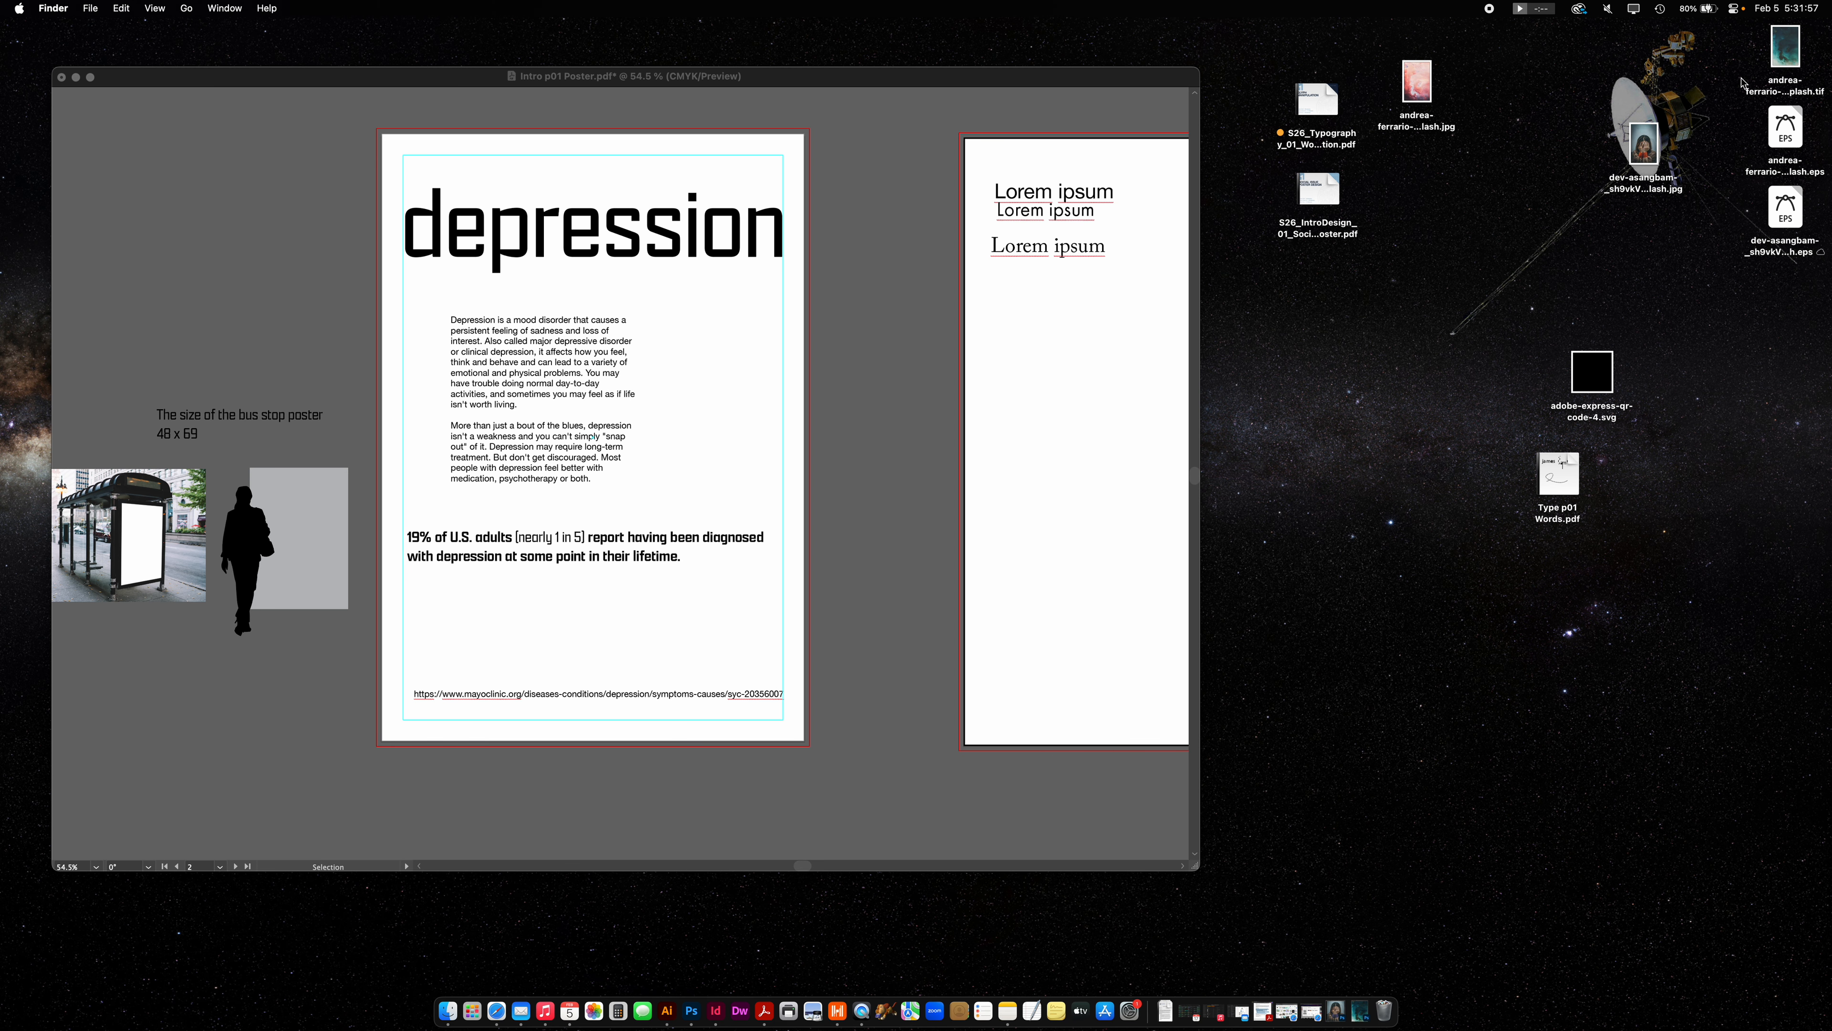
left_click_drag(1784, 46, 1417, 269)
left_click_drag(1796, 209, 1481, 257)
right_click(1419, 275)
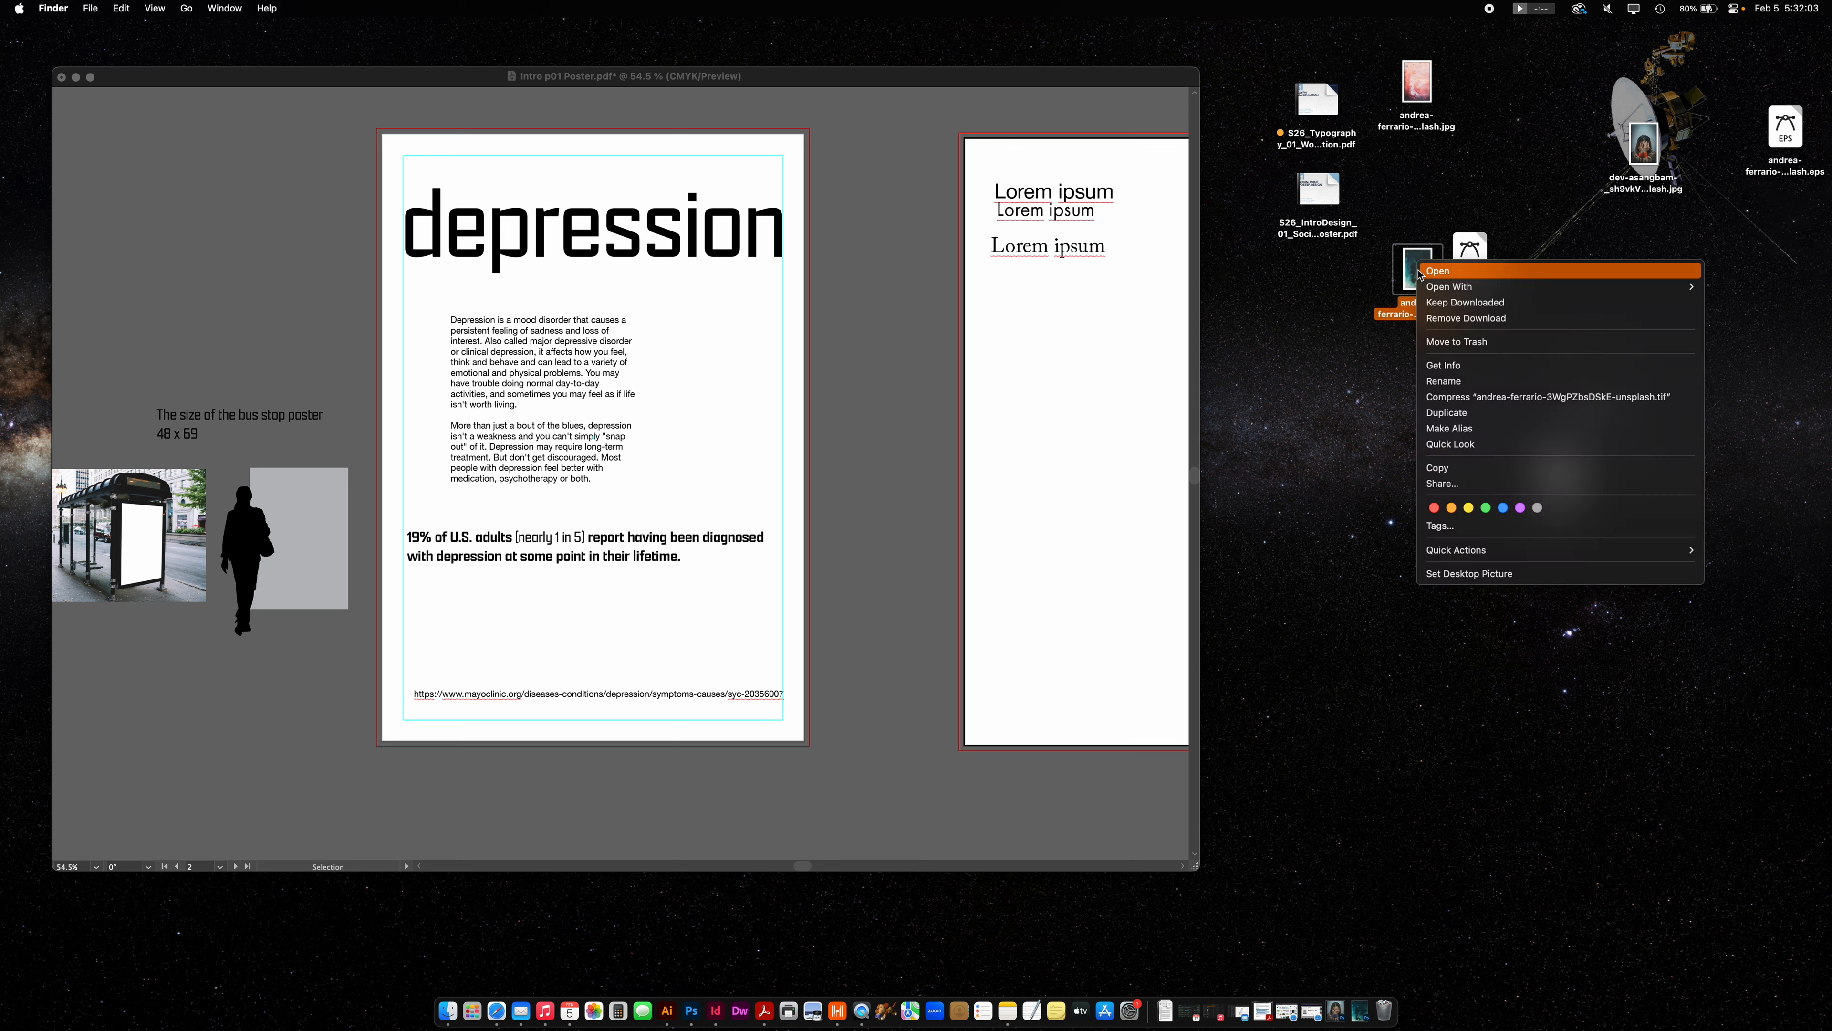
mouse_move(1429, 284)
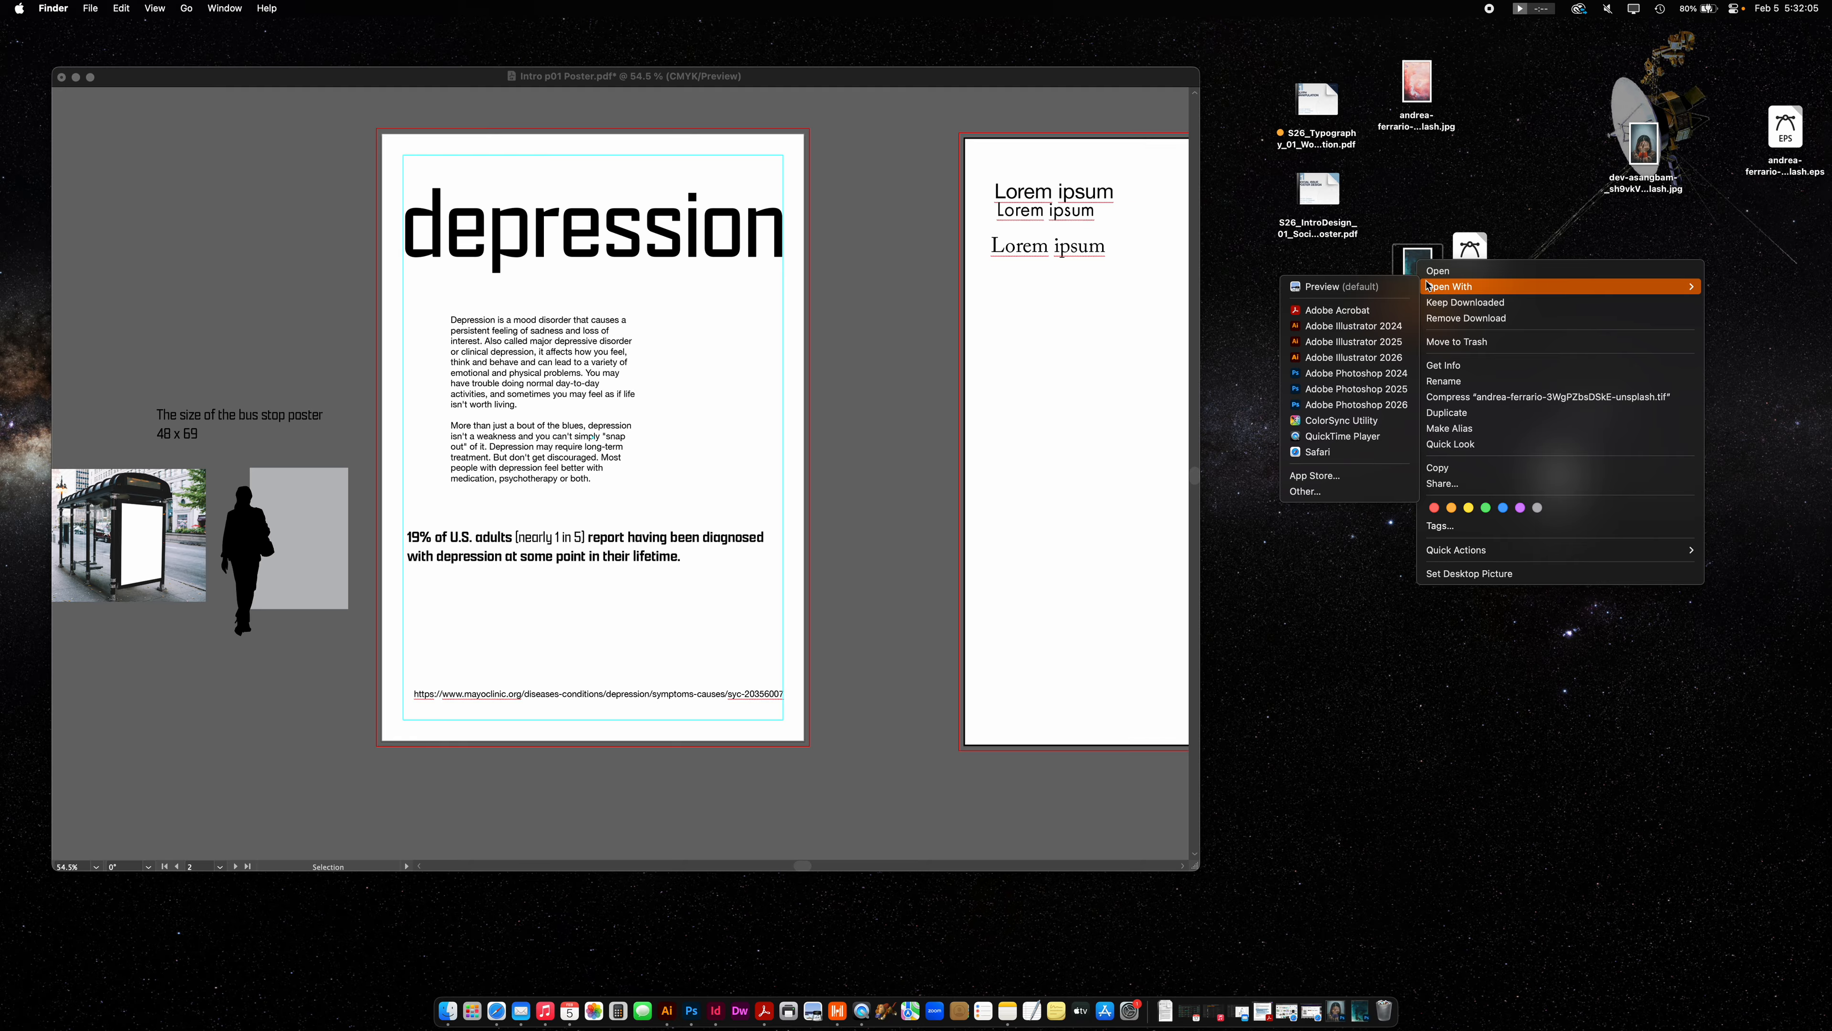
left_click(1381, 342)
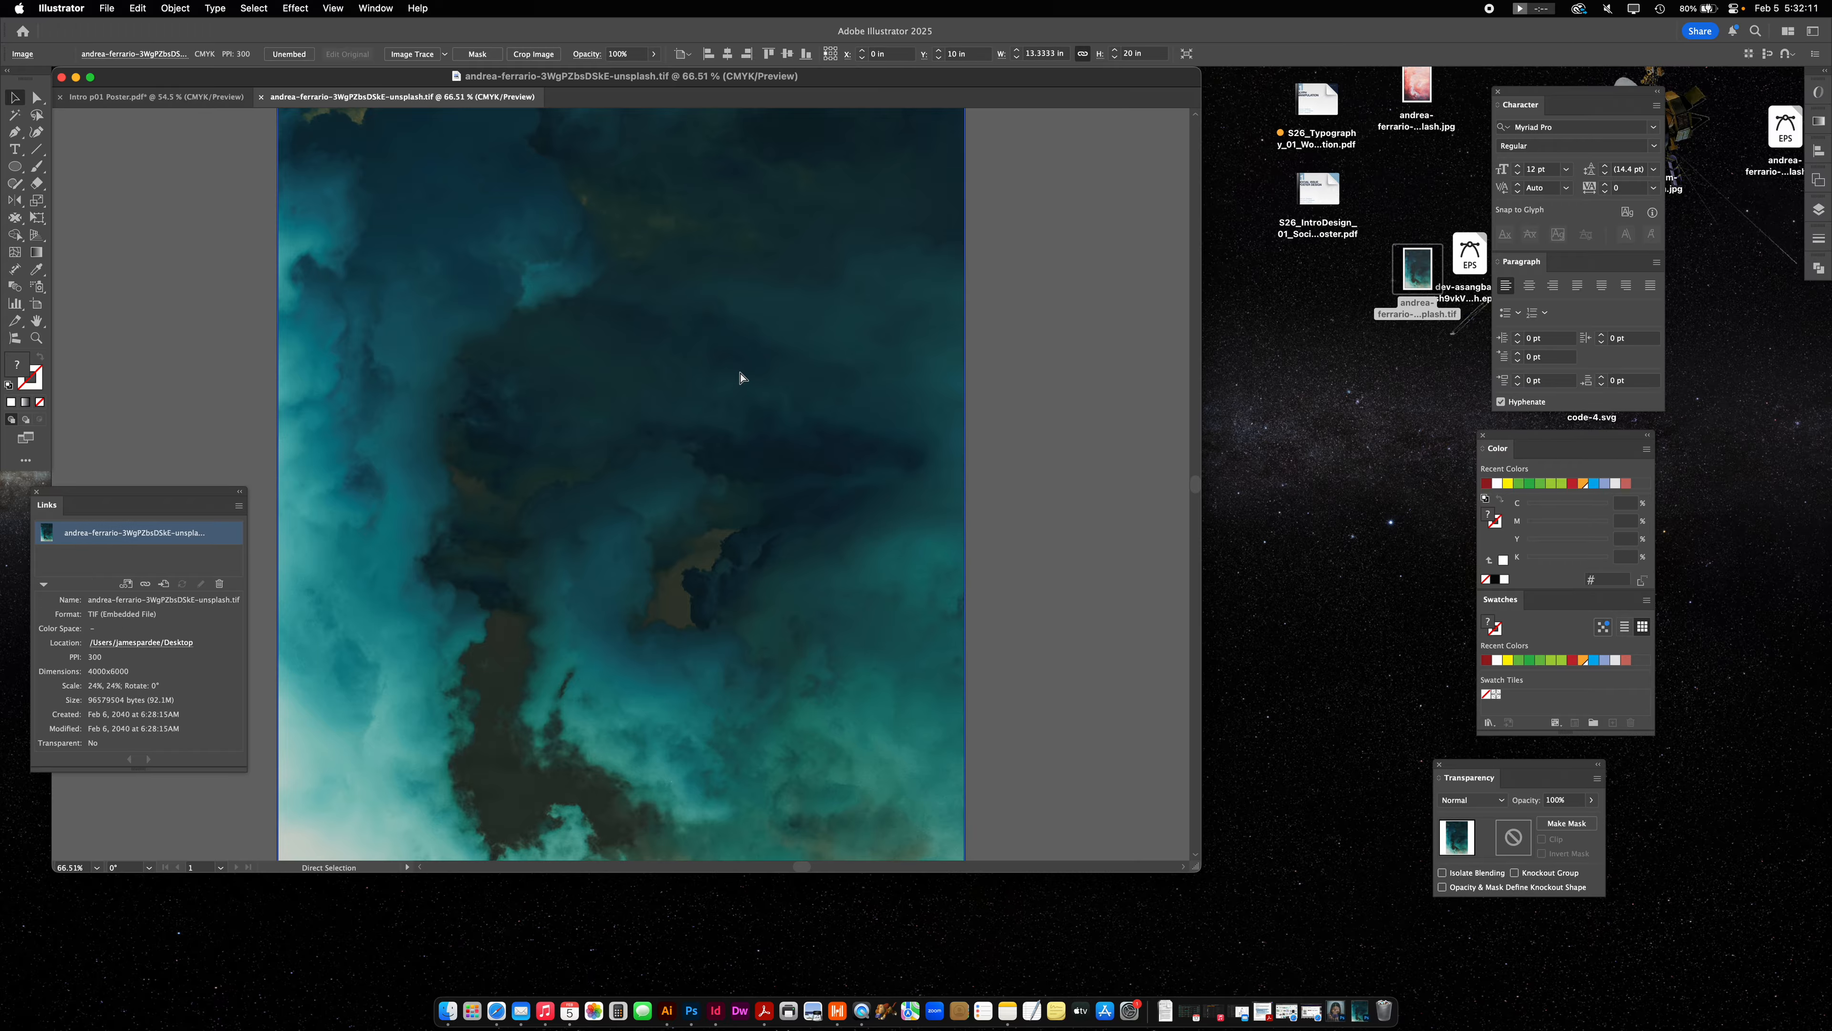
Paste the cloud image into the poster document, send it behind the text and shift it over the depression artboard.
key("super+w")
key("super+v")
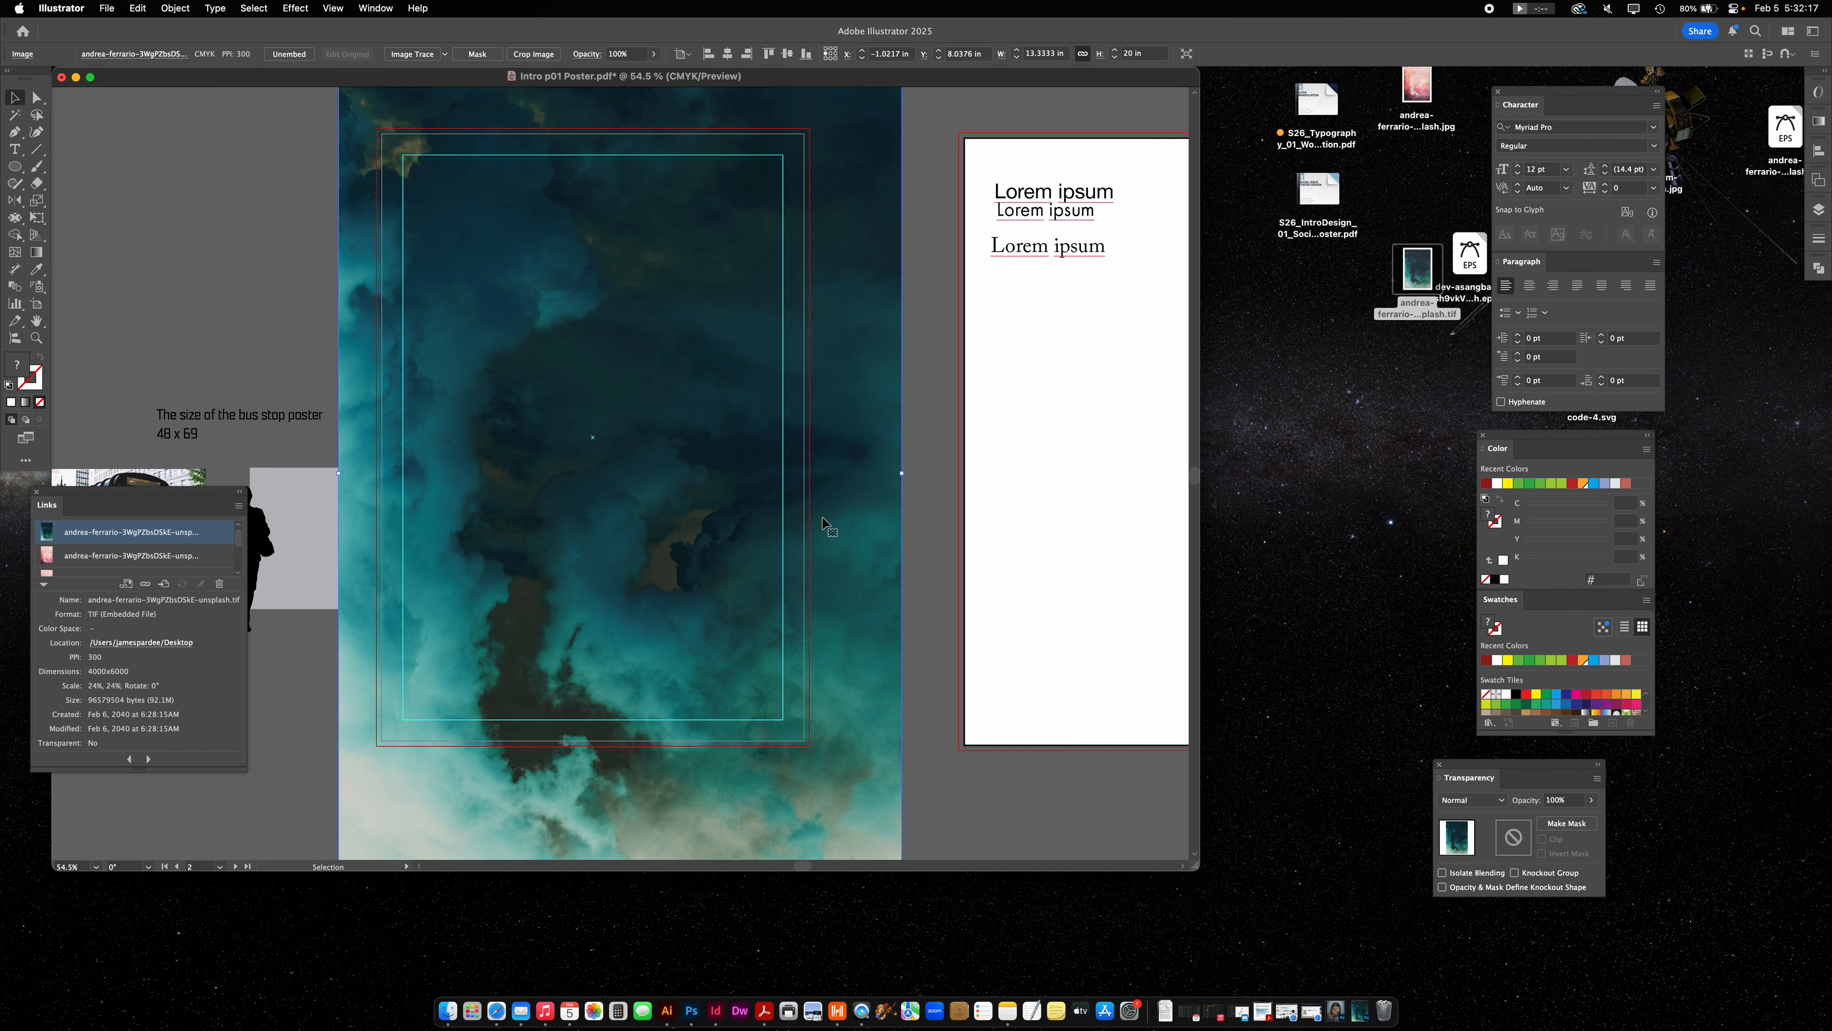
left_click_drag(842, 551, 870, 465)
key("shift+super+bracketleft")
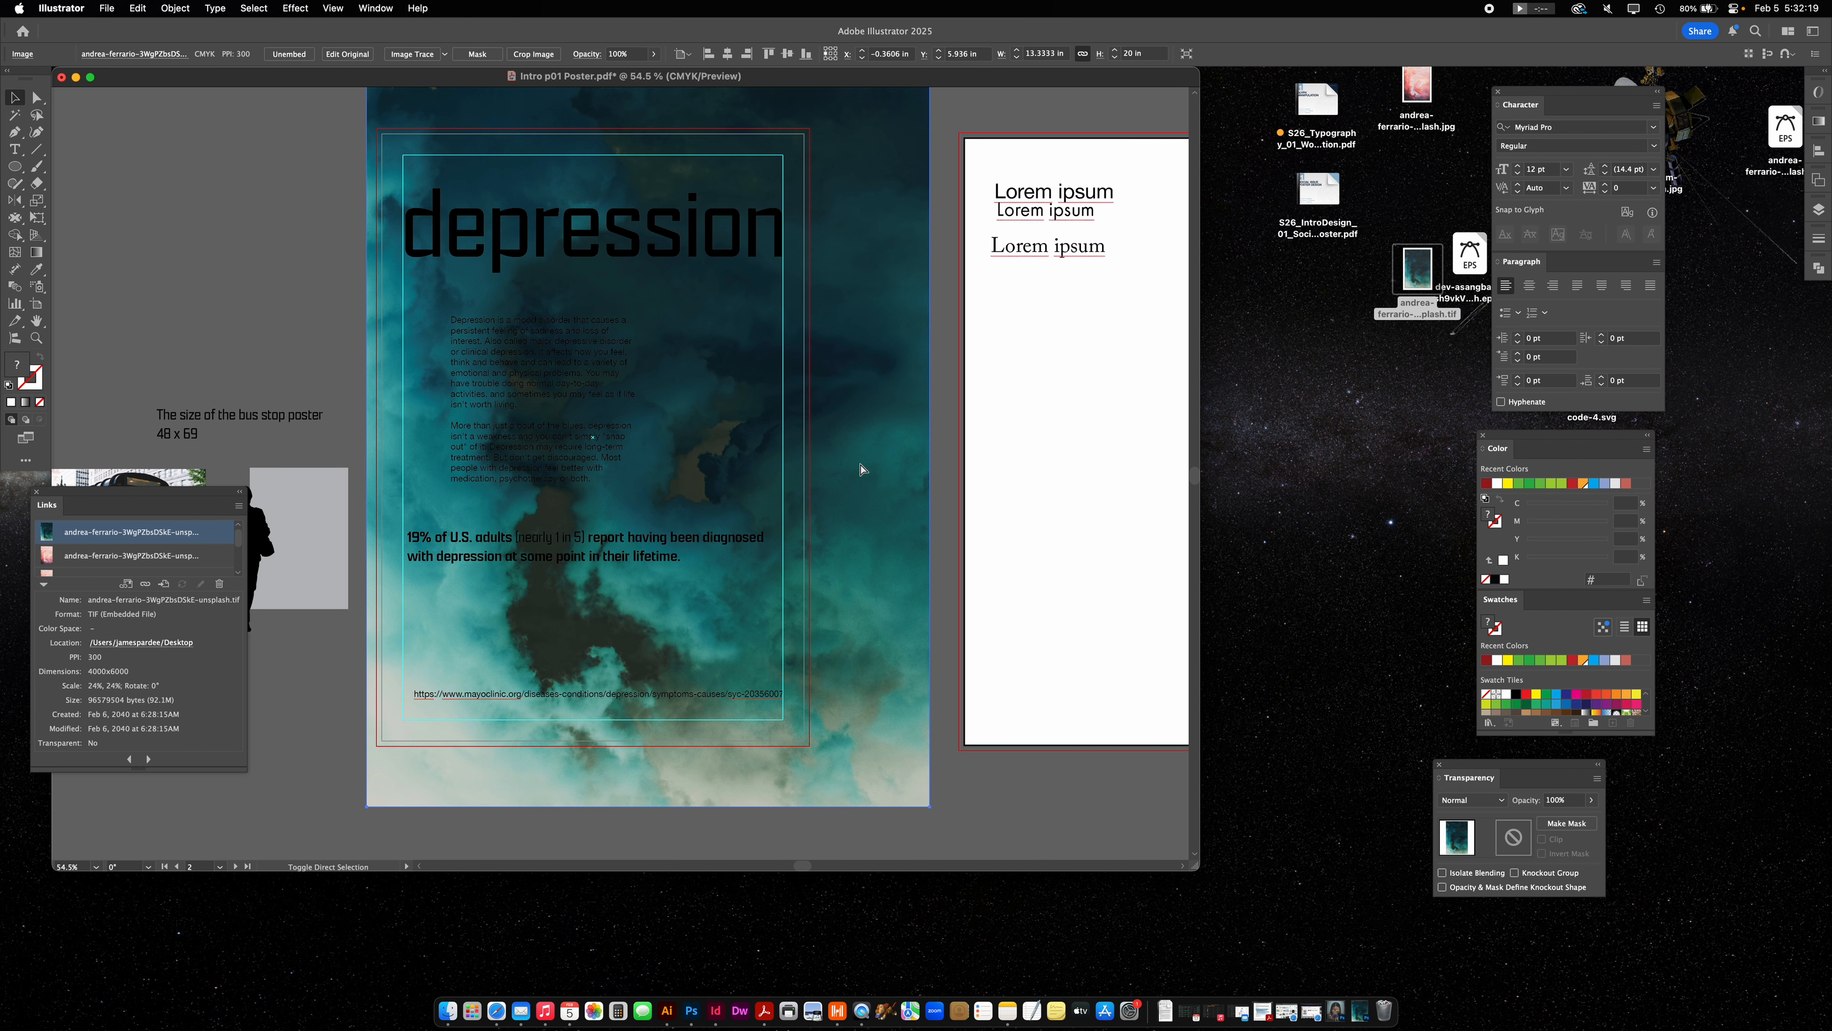
left_click_drag(863, 402, 849, 551)
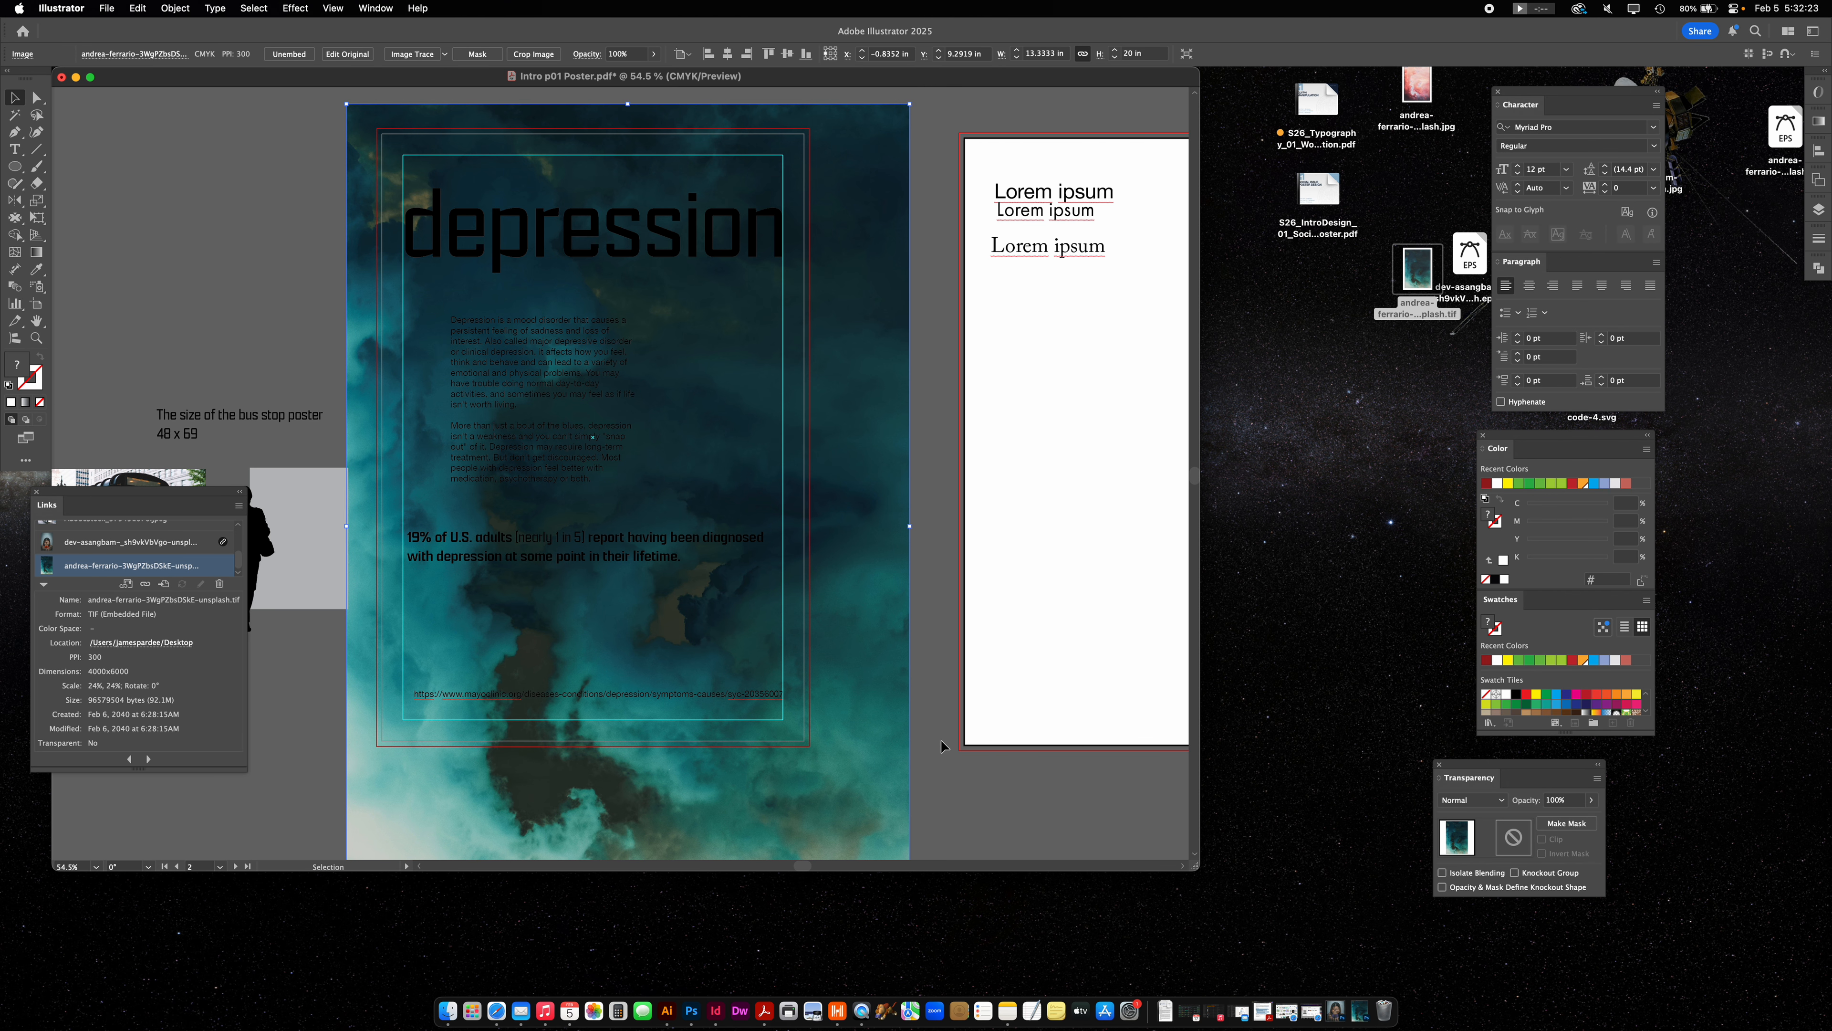
Scale the cloud image down proportionally to about 10.6 x 15.9 in so it just covers the depression artboard and its bleed.
scroll(627, 476, "down", 5)
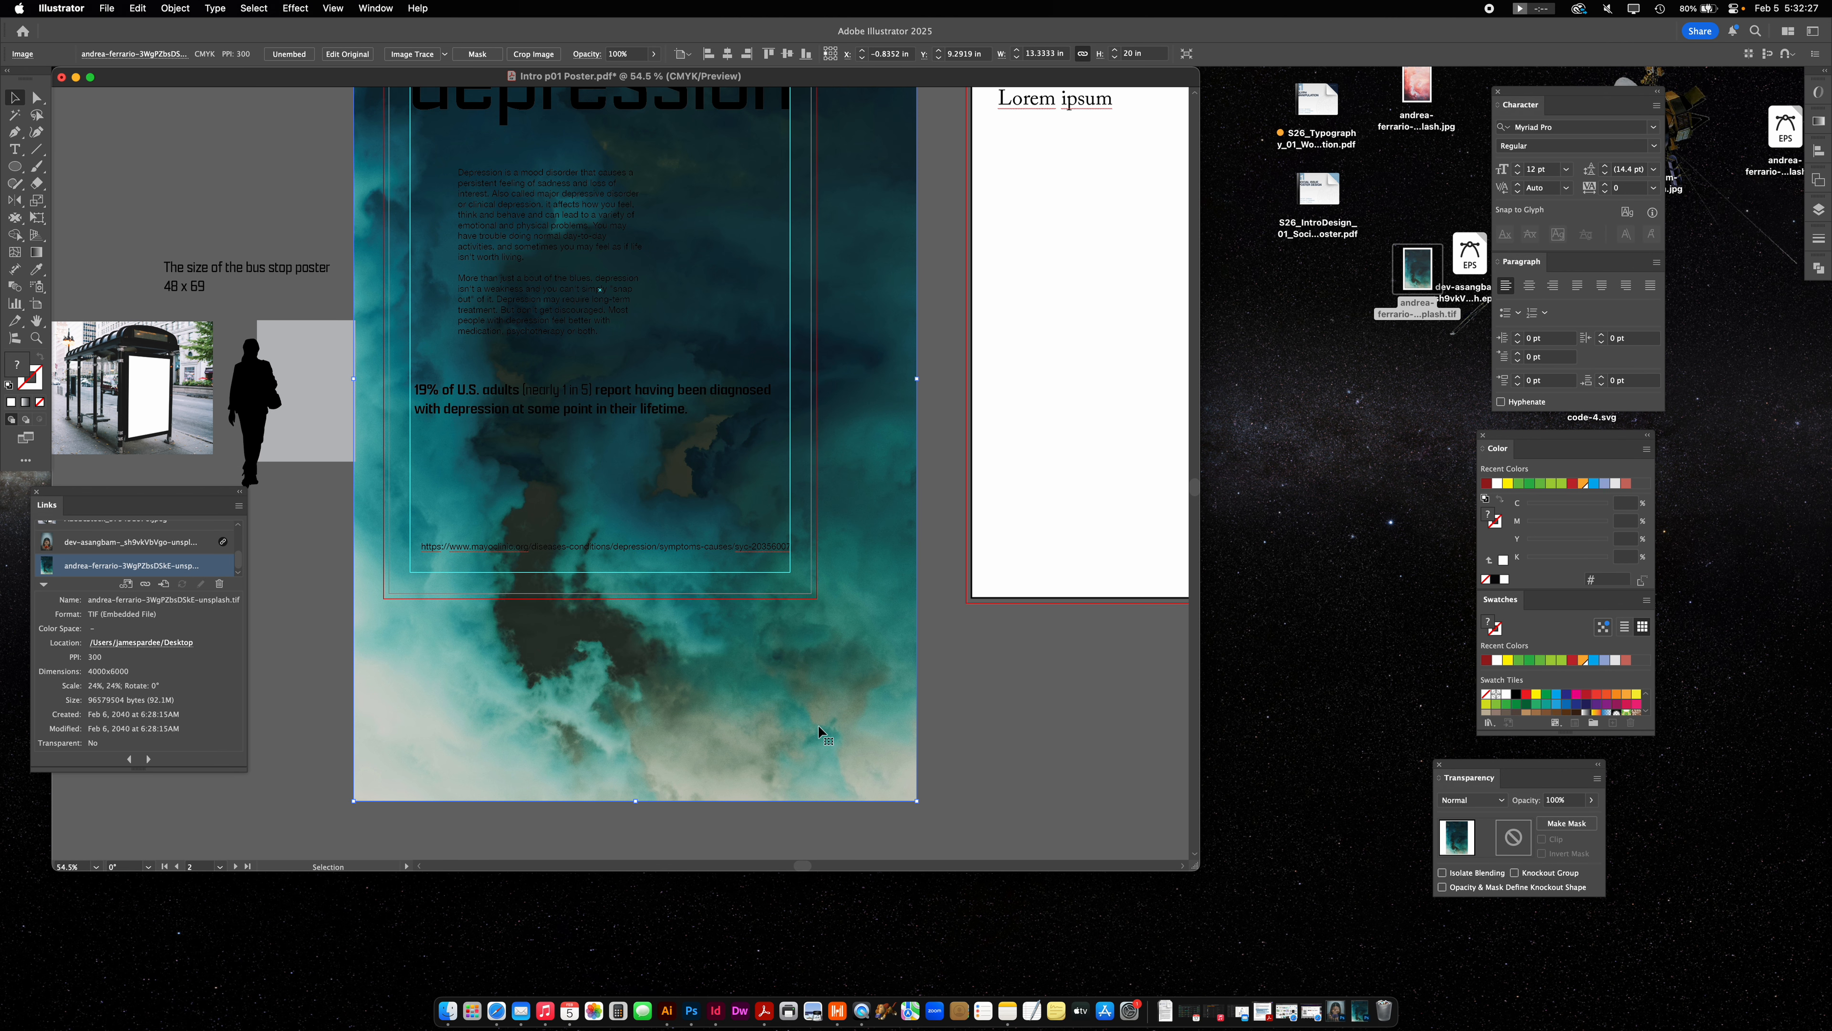
left_click_drag(920, 804, 821, 656)
left_click_drag(352, 306, 376, 307)
scroll(788, 459, "up", 5)
scroll(790, 462, "up", 1)
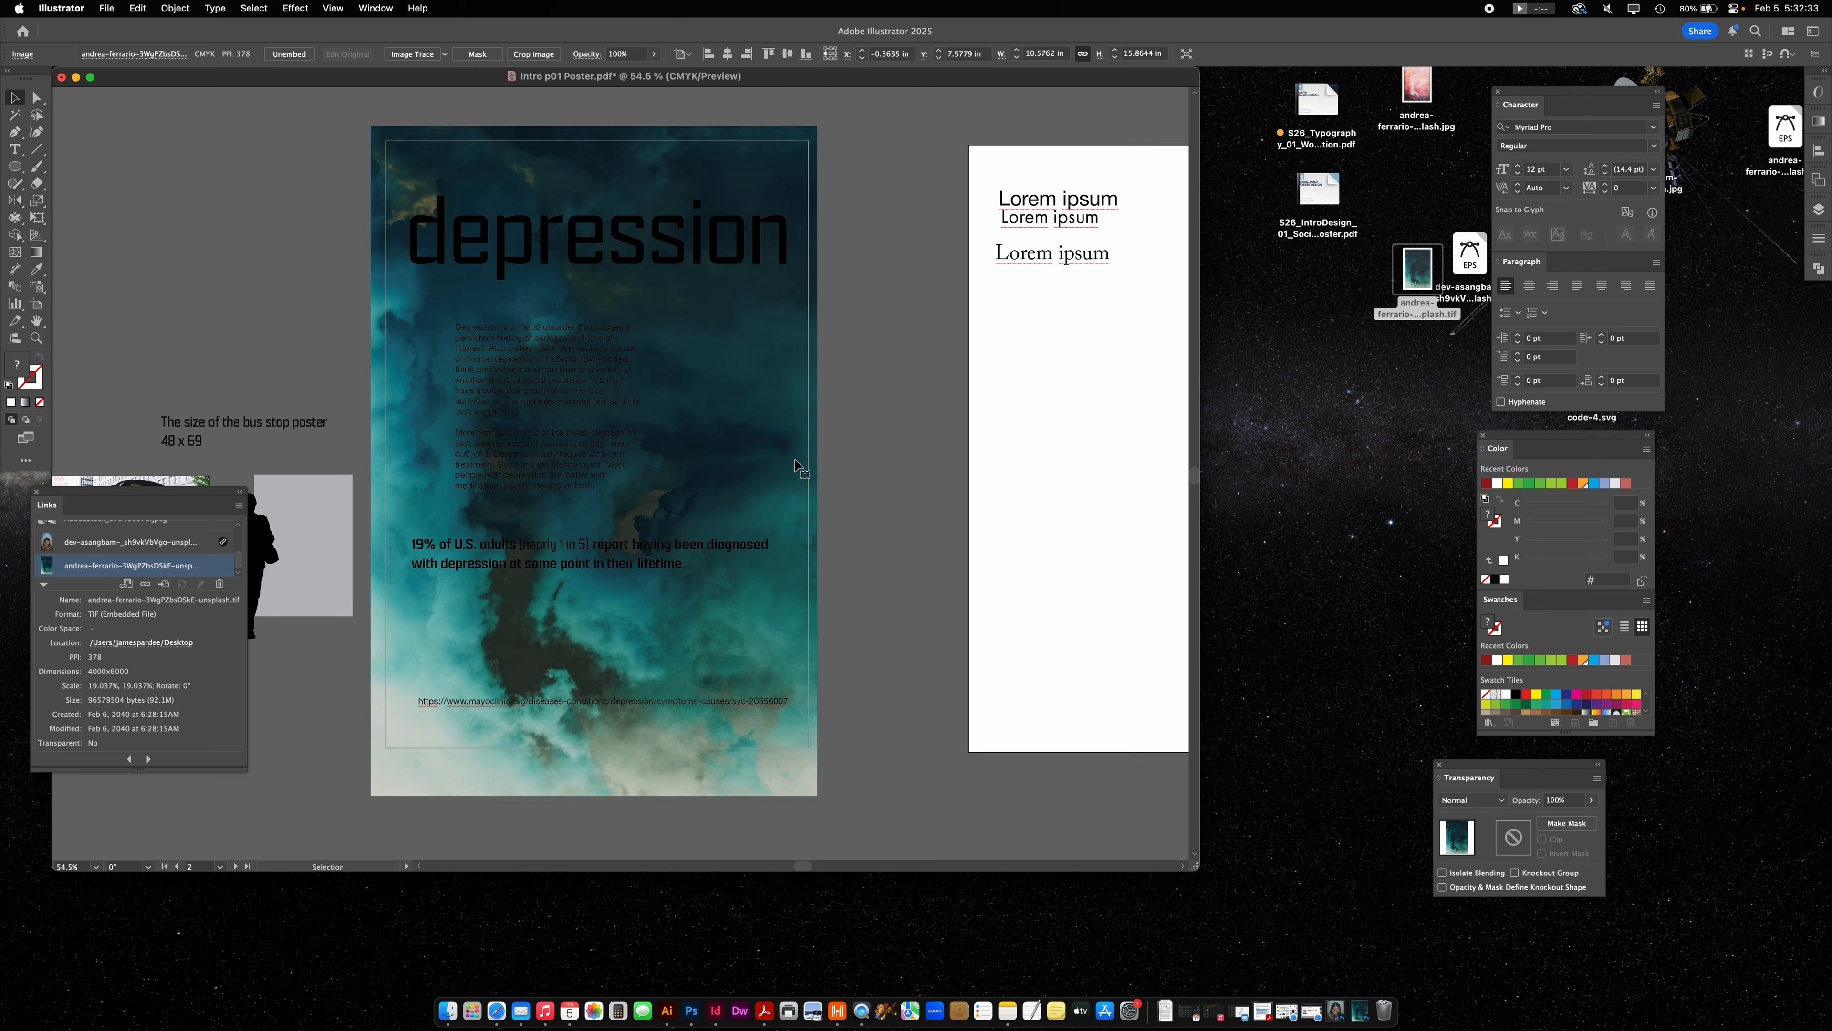
left_click(866, 454)
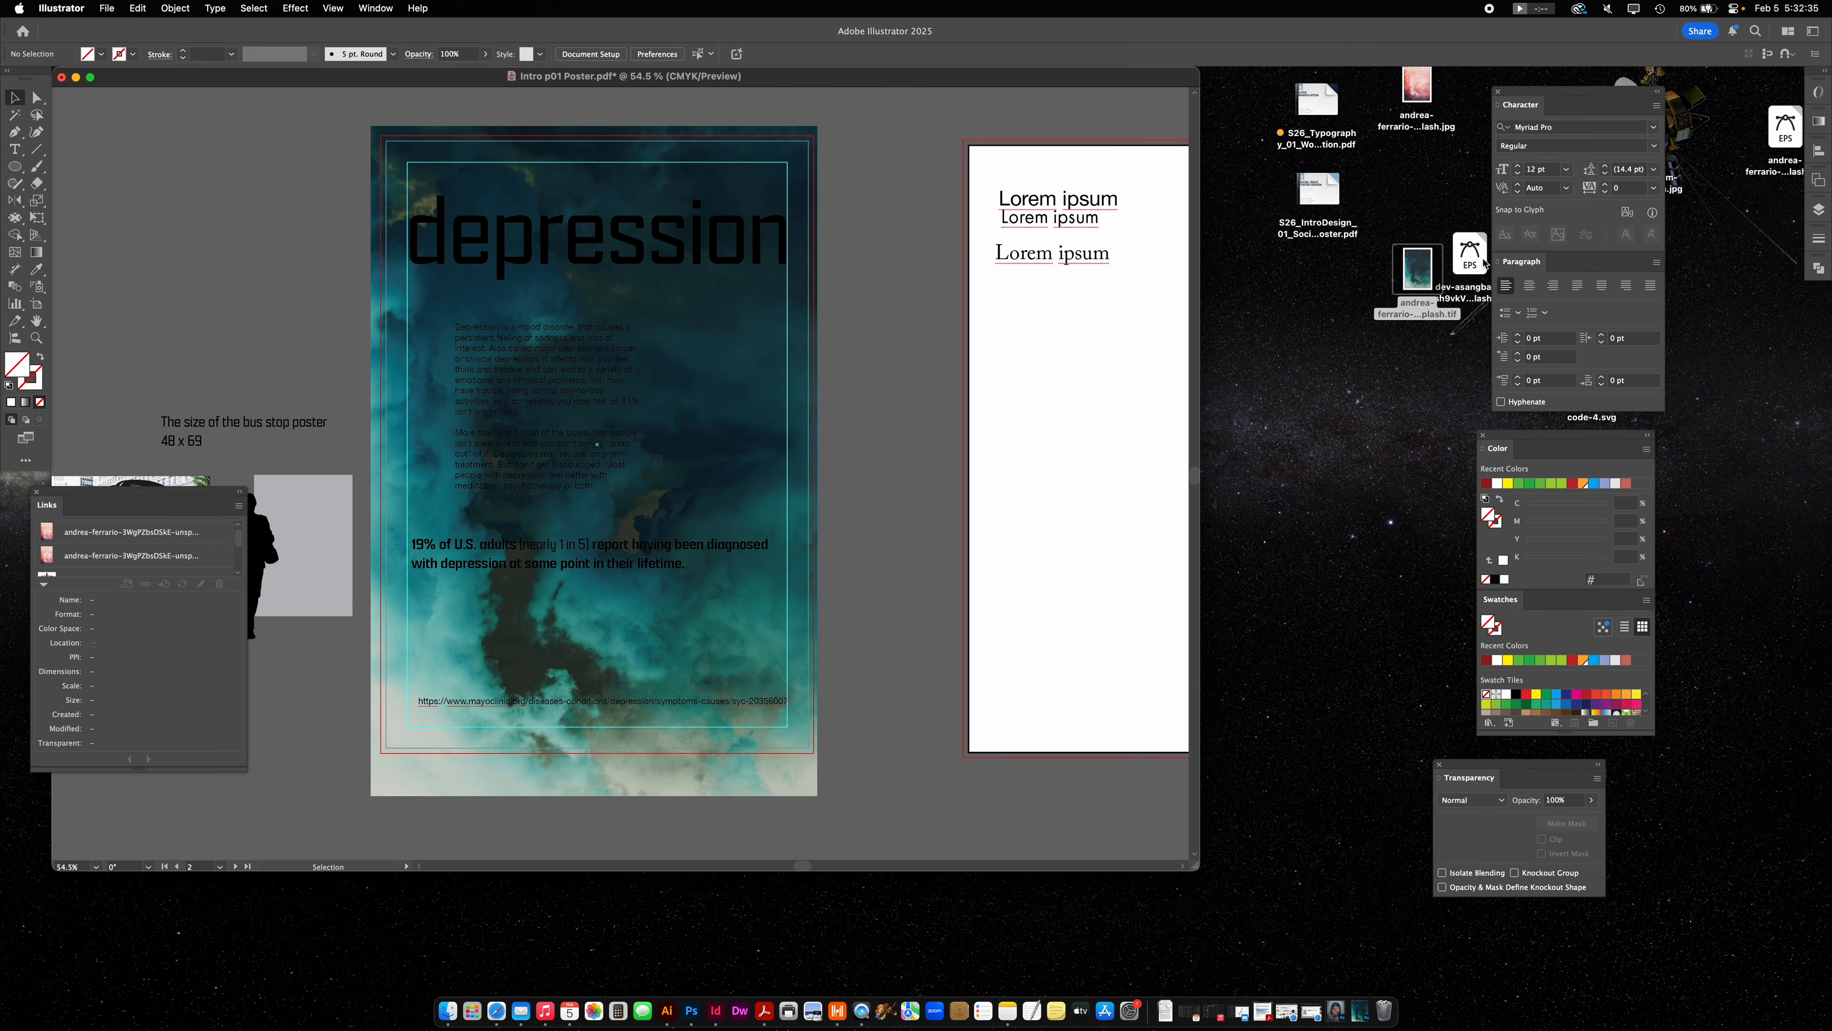
Open the portrait EPS from the desktop in Adobe Illustrator 2025.
left_click(1484, 264)
right_click(1484, 264)
mouse_move(1515, 274)
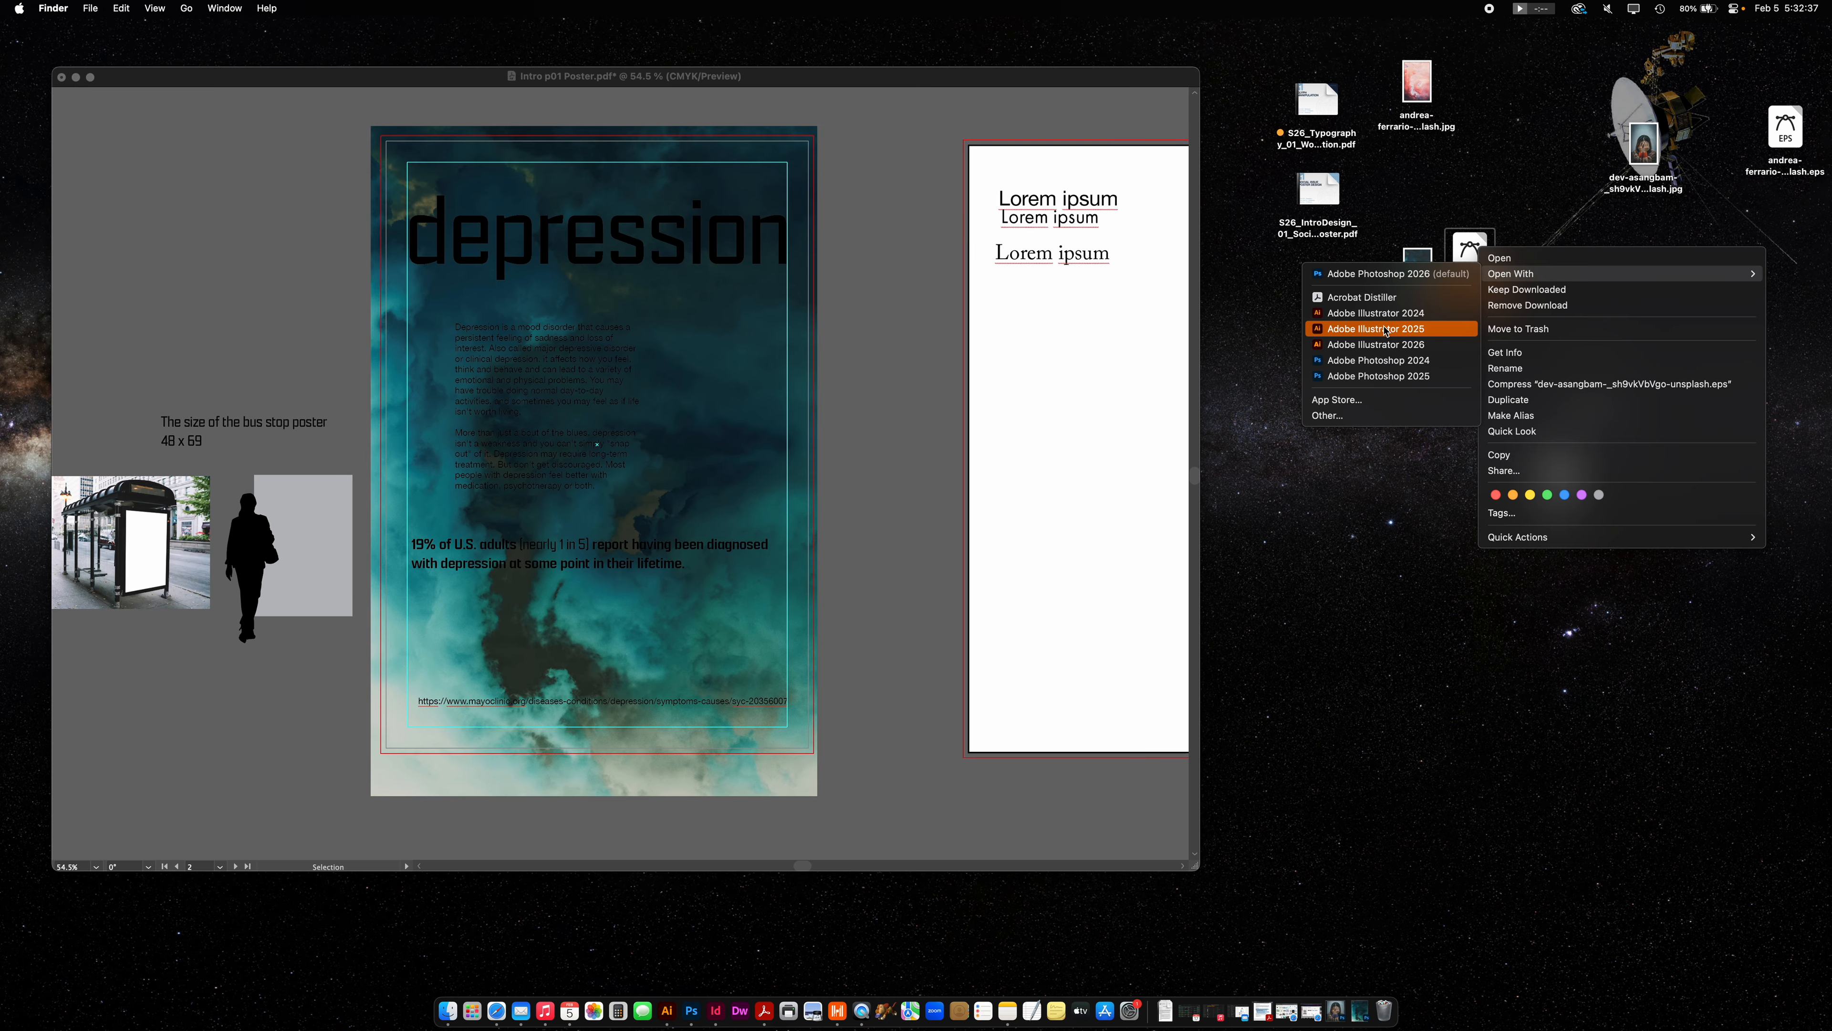
left_click(1385, 329)
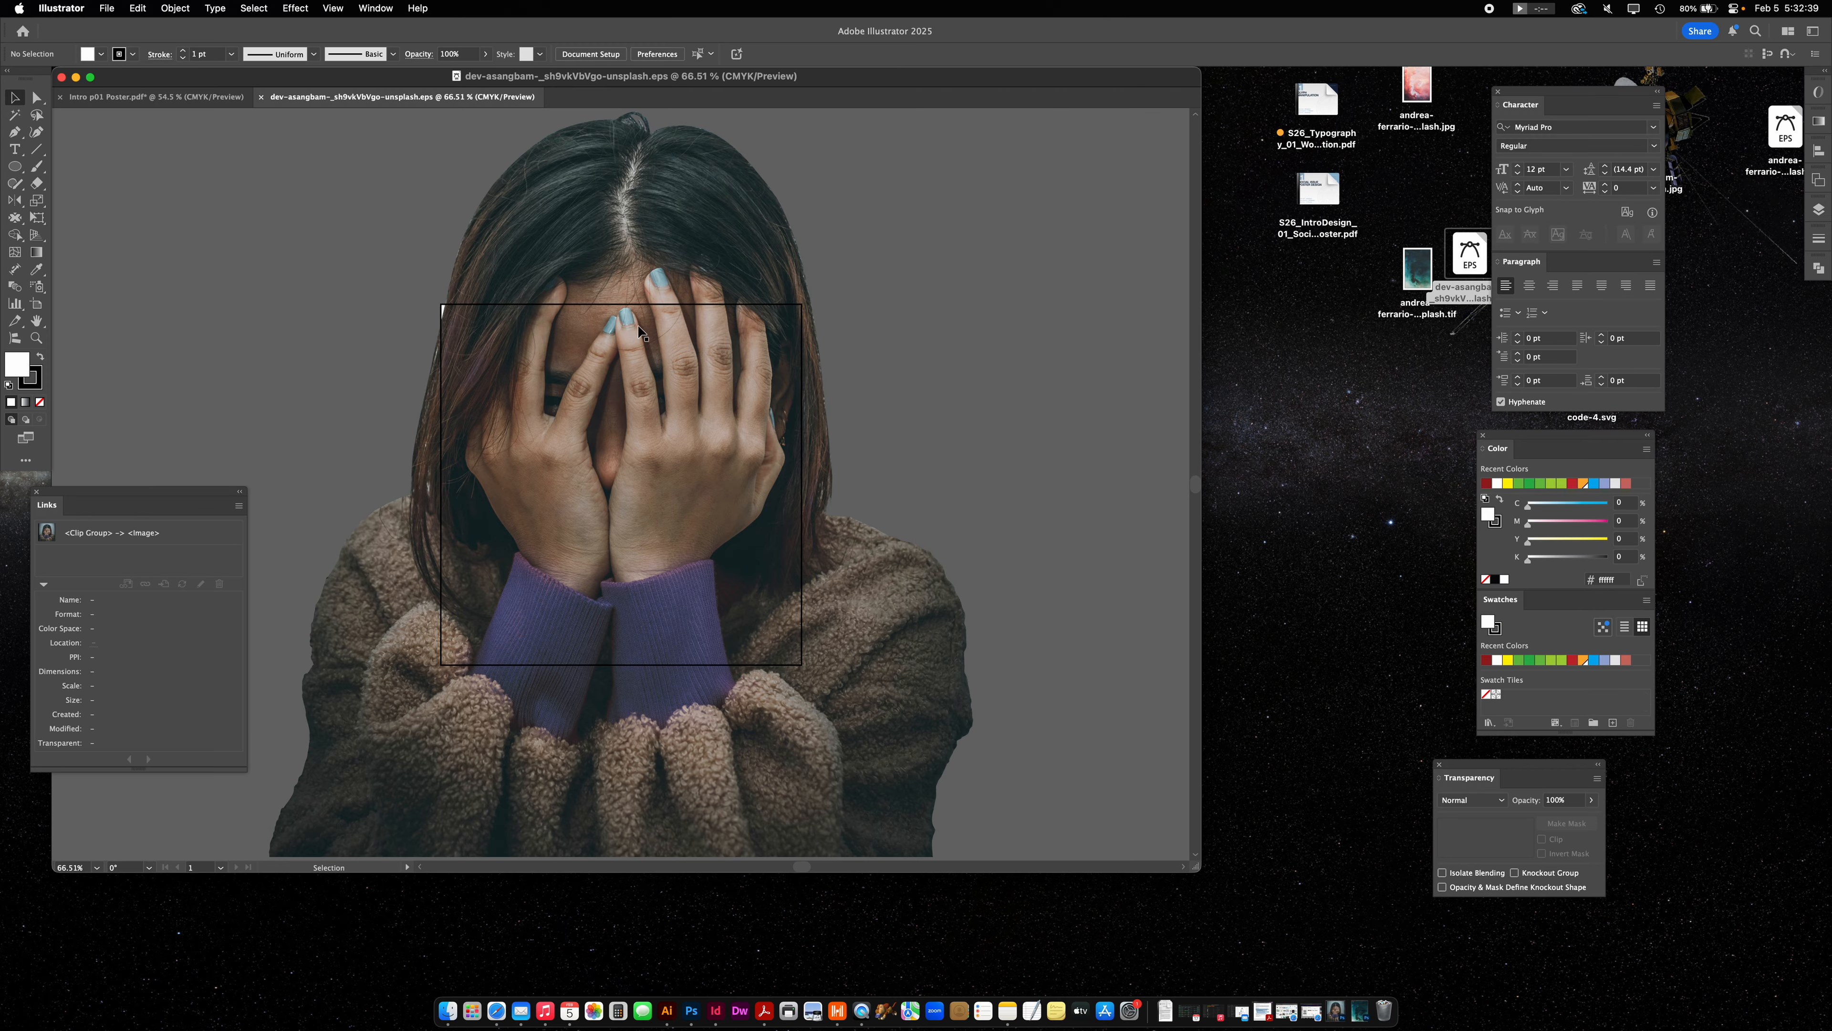
Copy the clipped portrait into the poster document and shift it toward the right side of the depression artboard.
left_click(640, 332)
key("super+c")
key("ctrl+Tab")
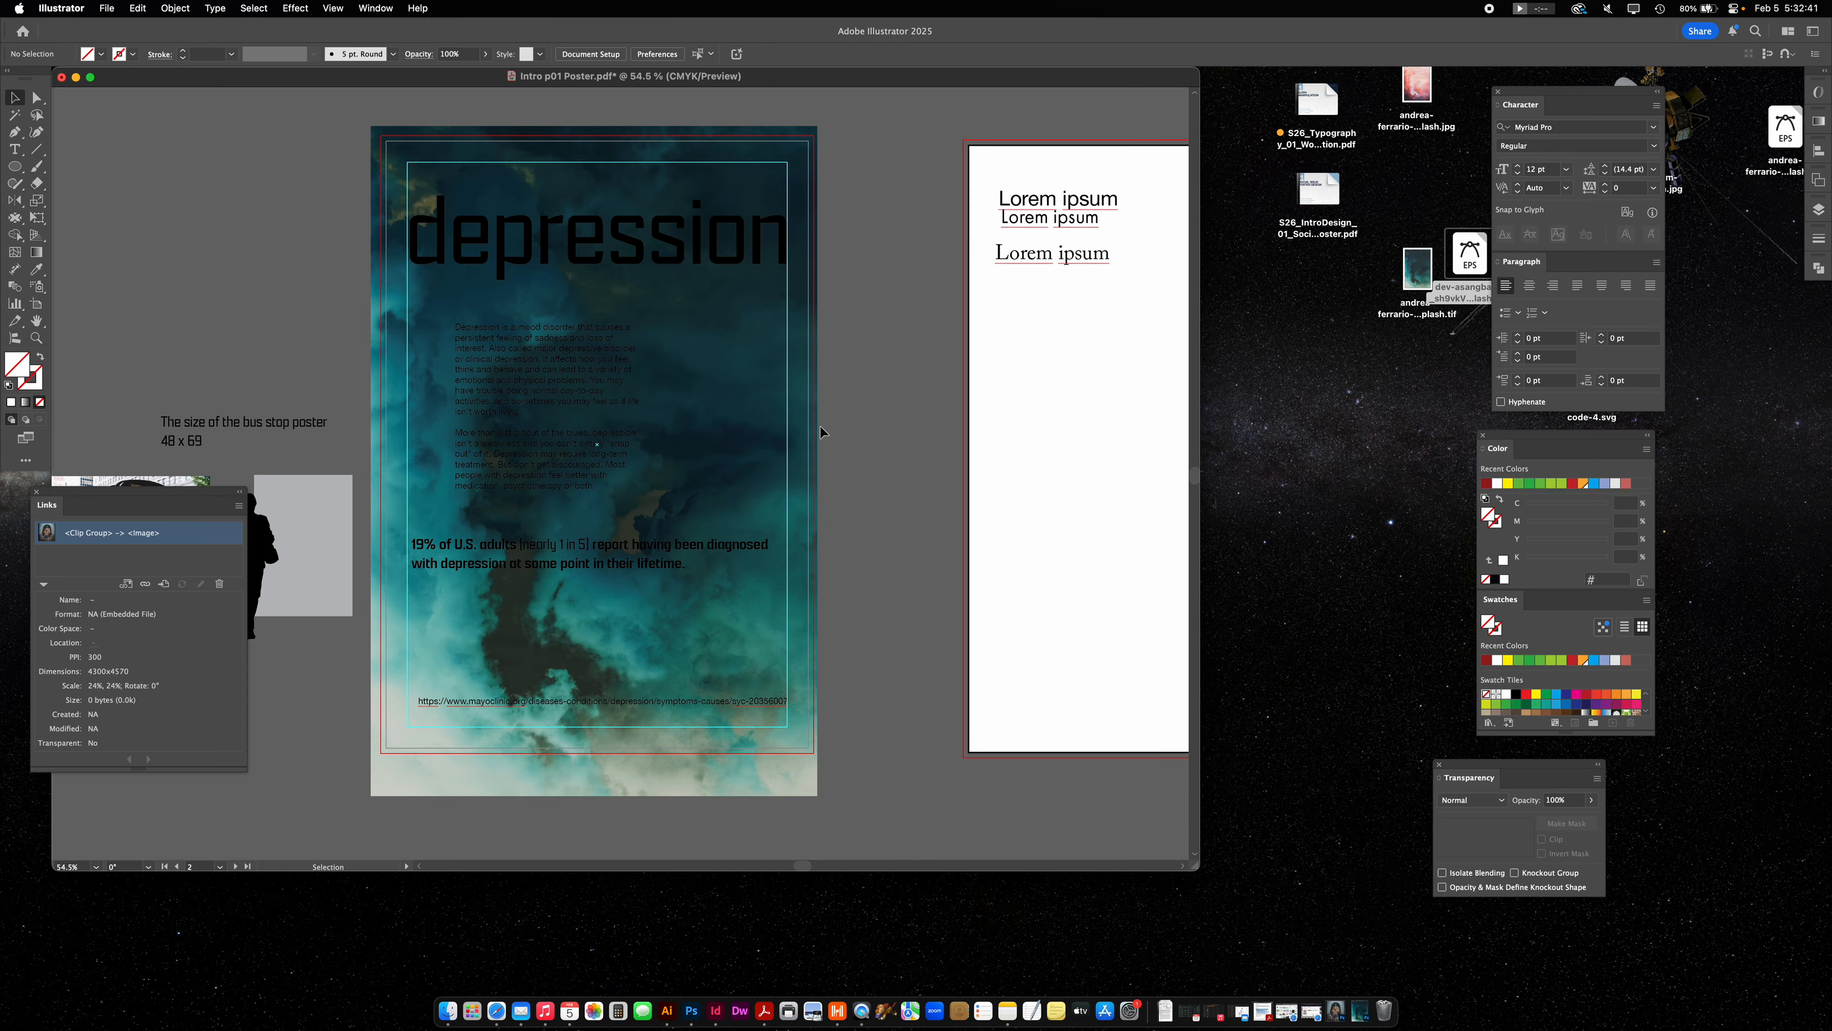
key("super+v")
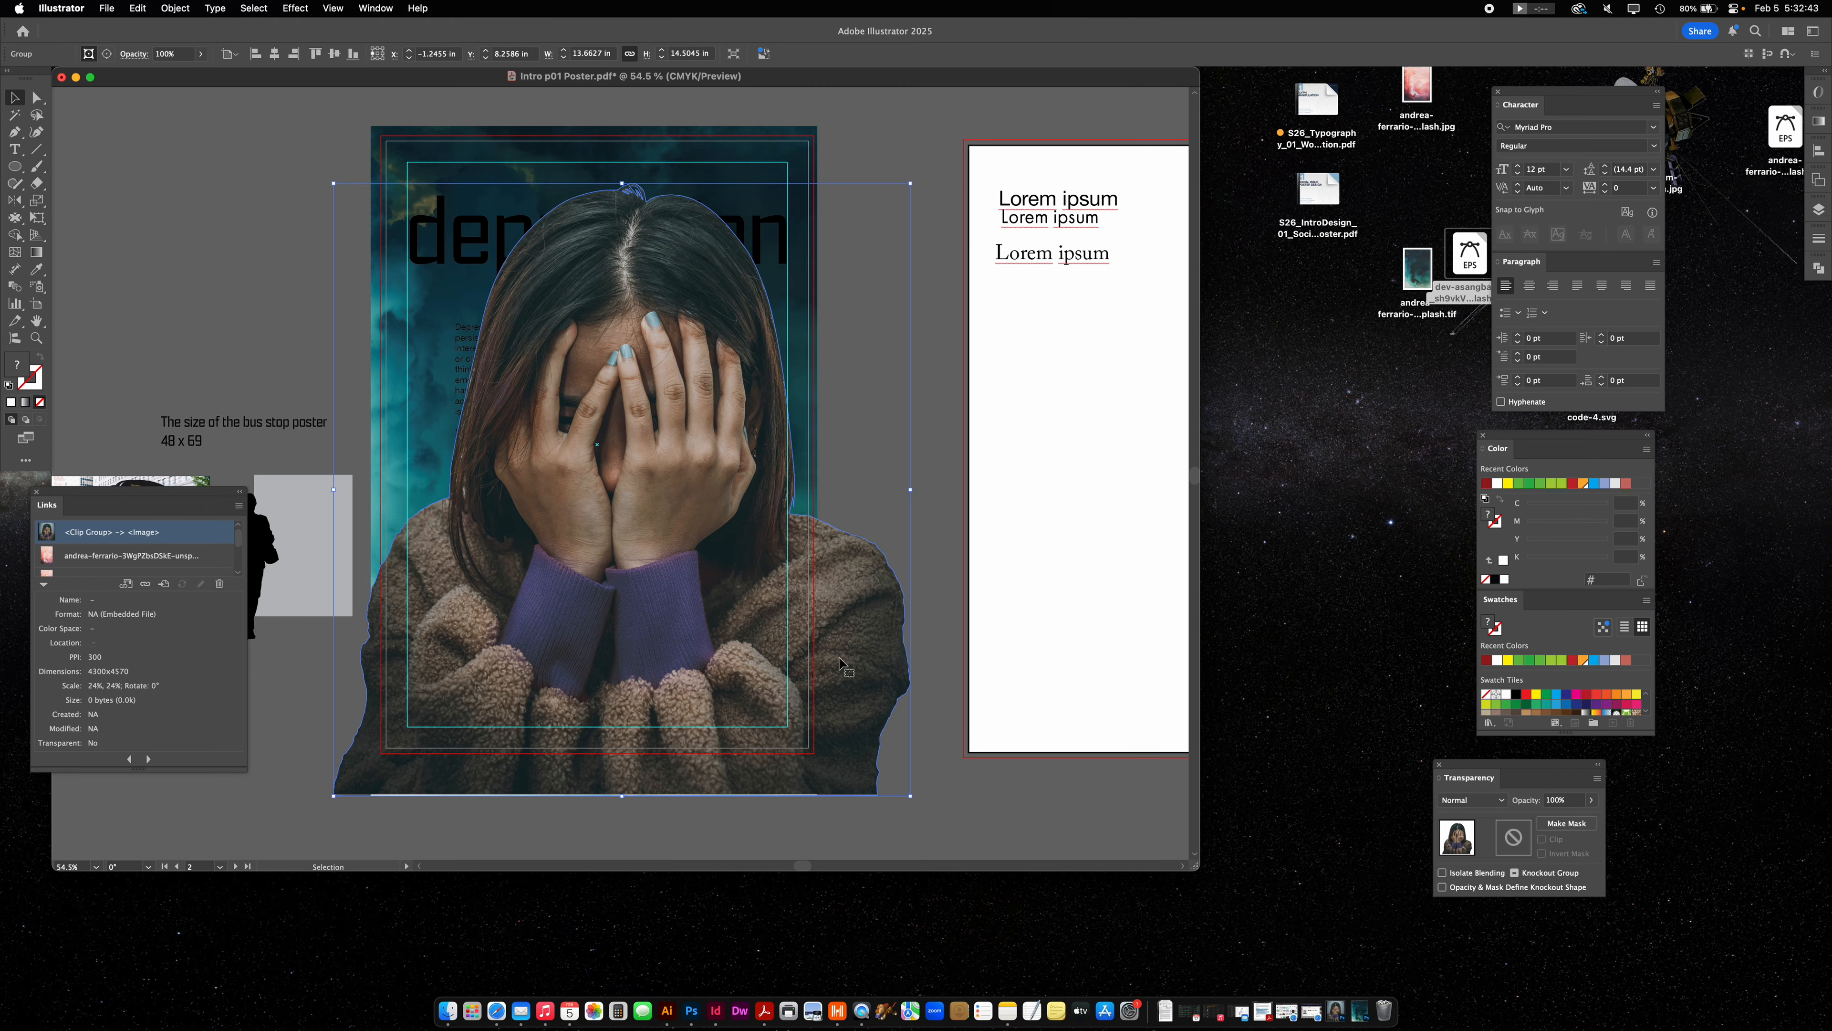
left_click_drag(675, 762, 774, 757)
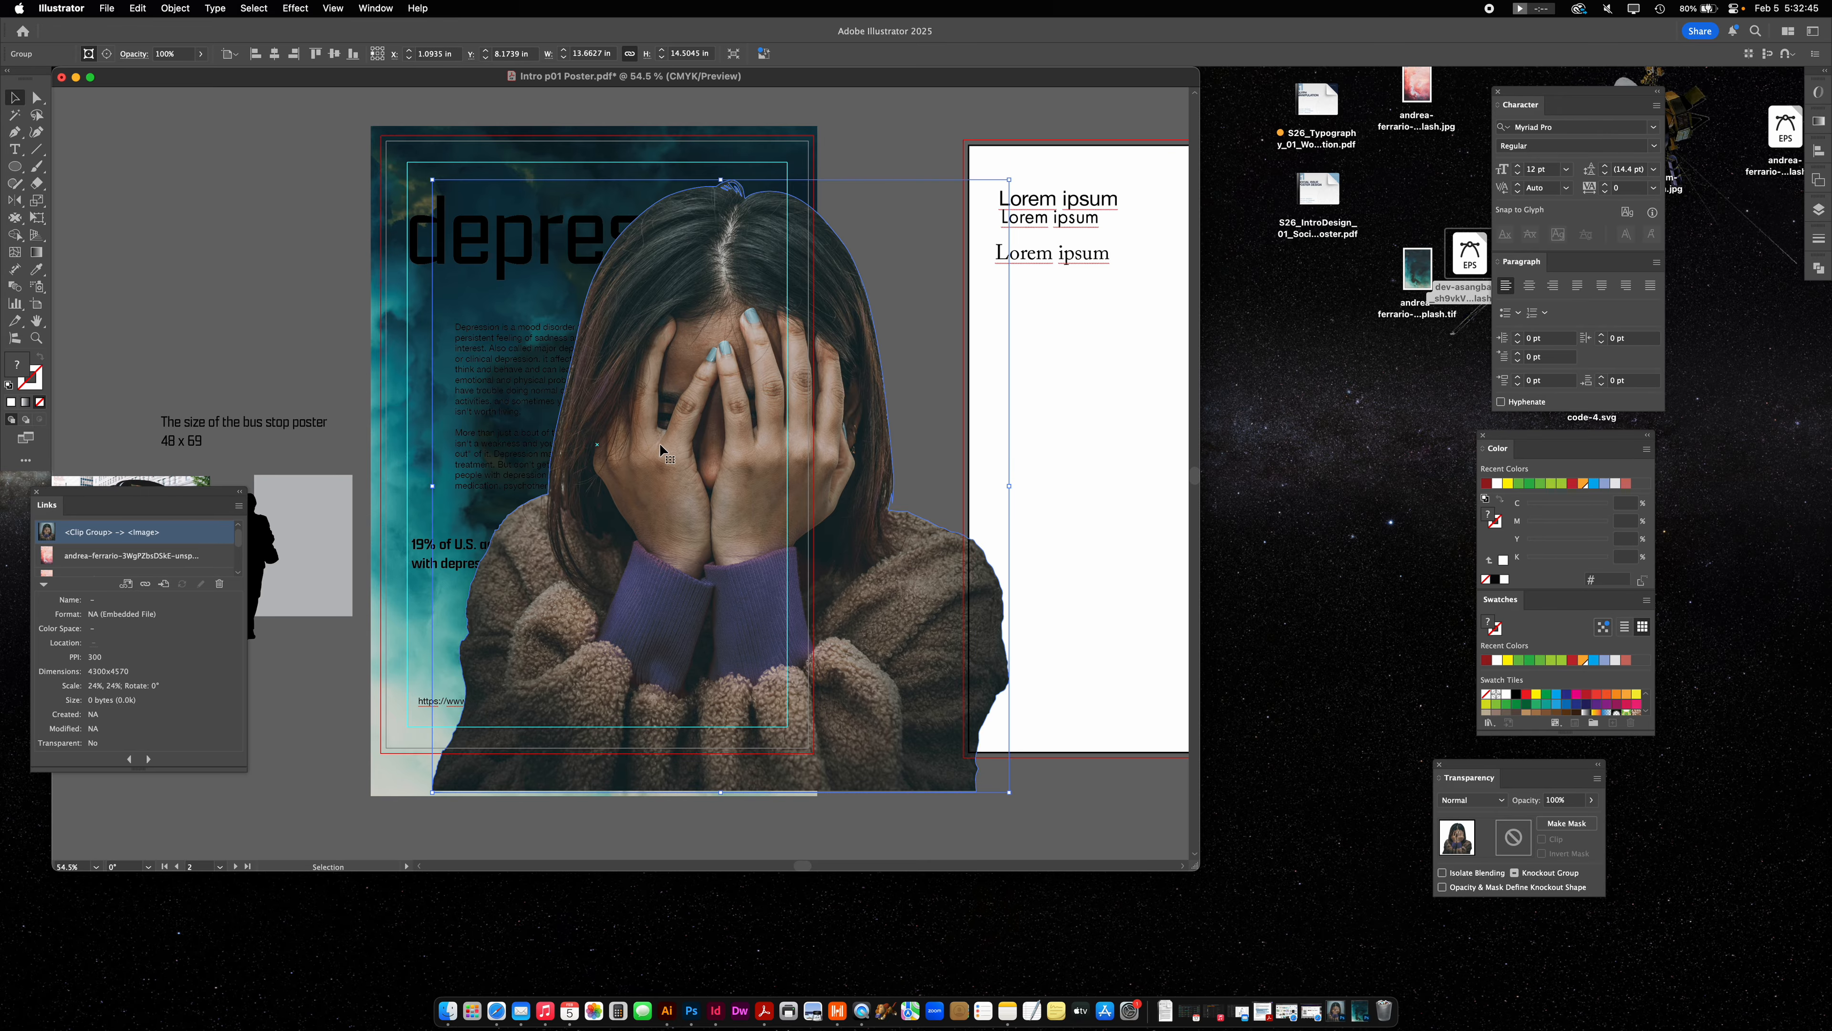
Shift the clipped portrait down and right on the depression artboard so it clears the title.
left_click_drag(856, 464, 901, 487)
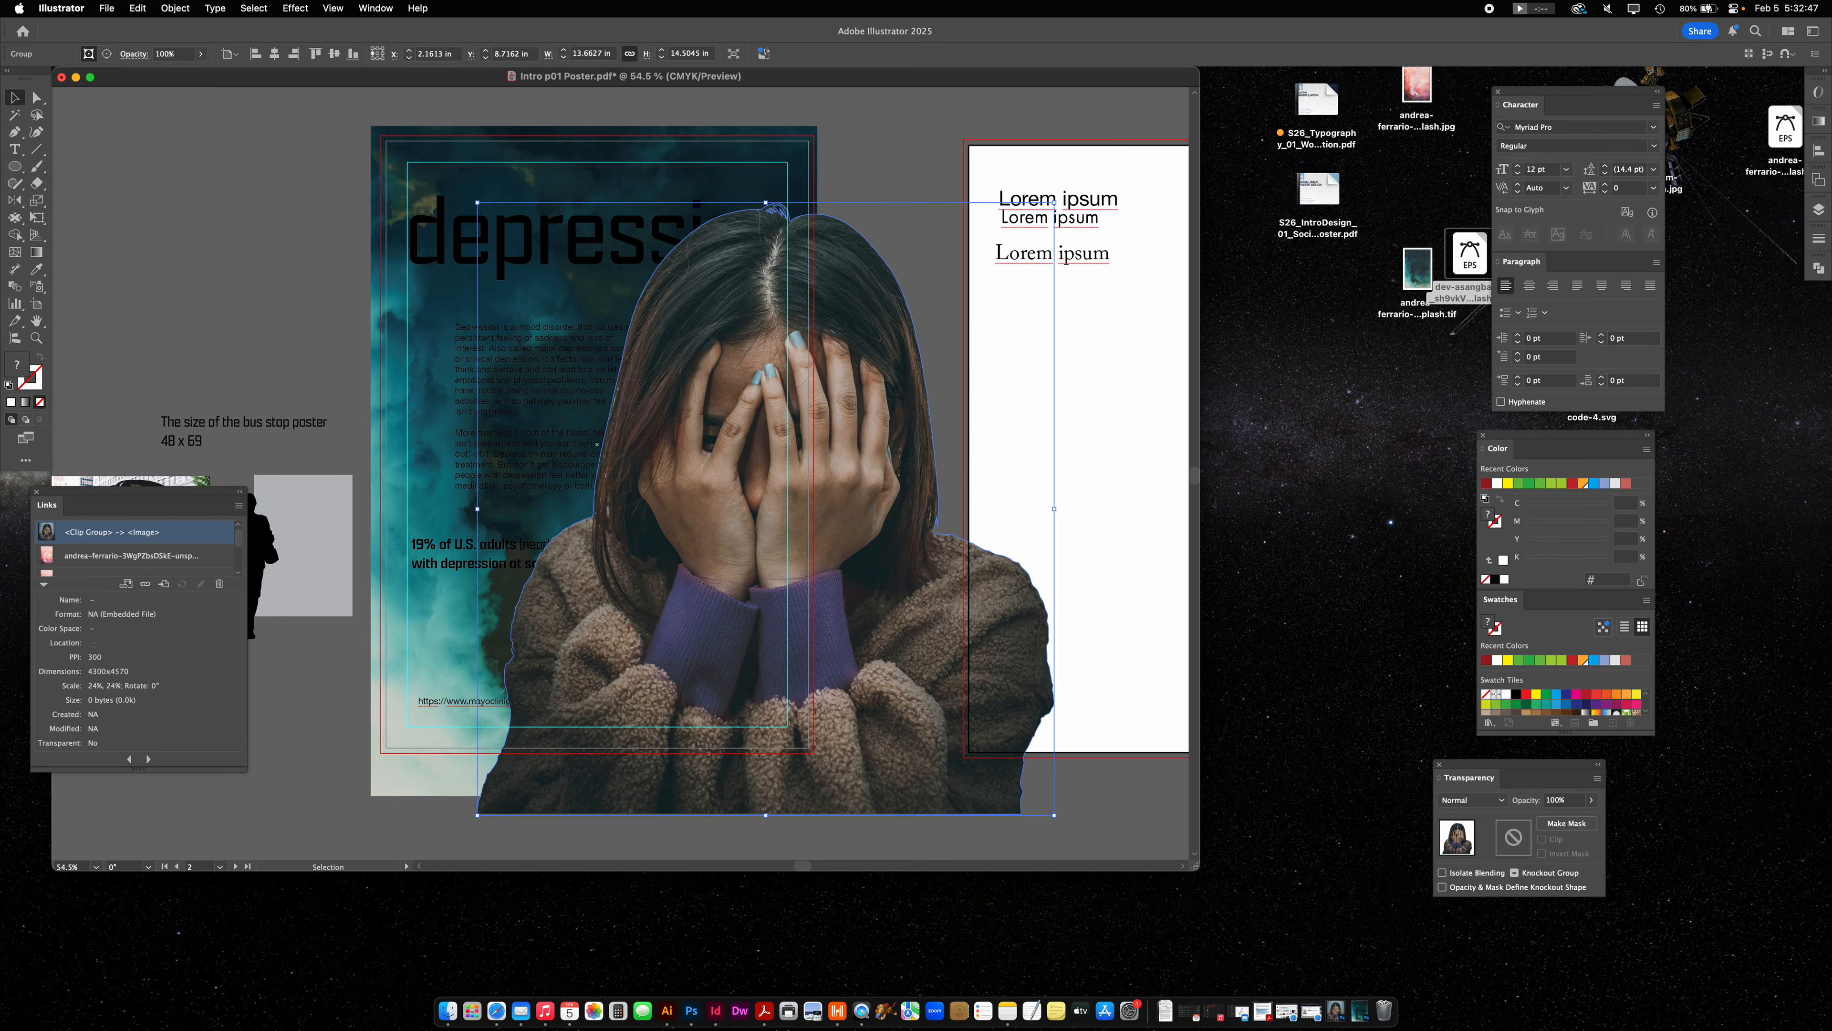
left_click_drag(895, 348, 933, 431)
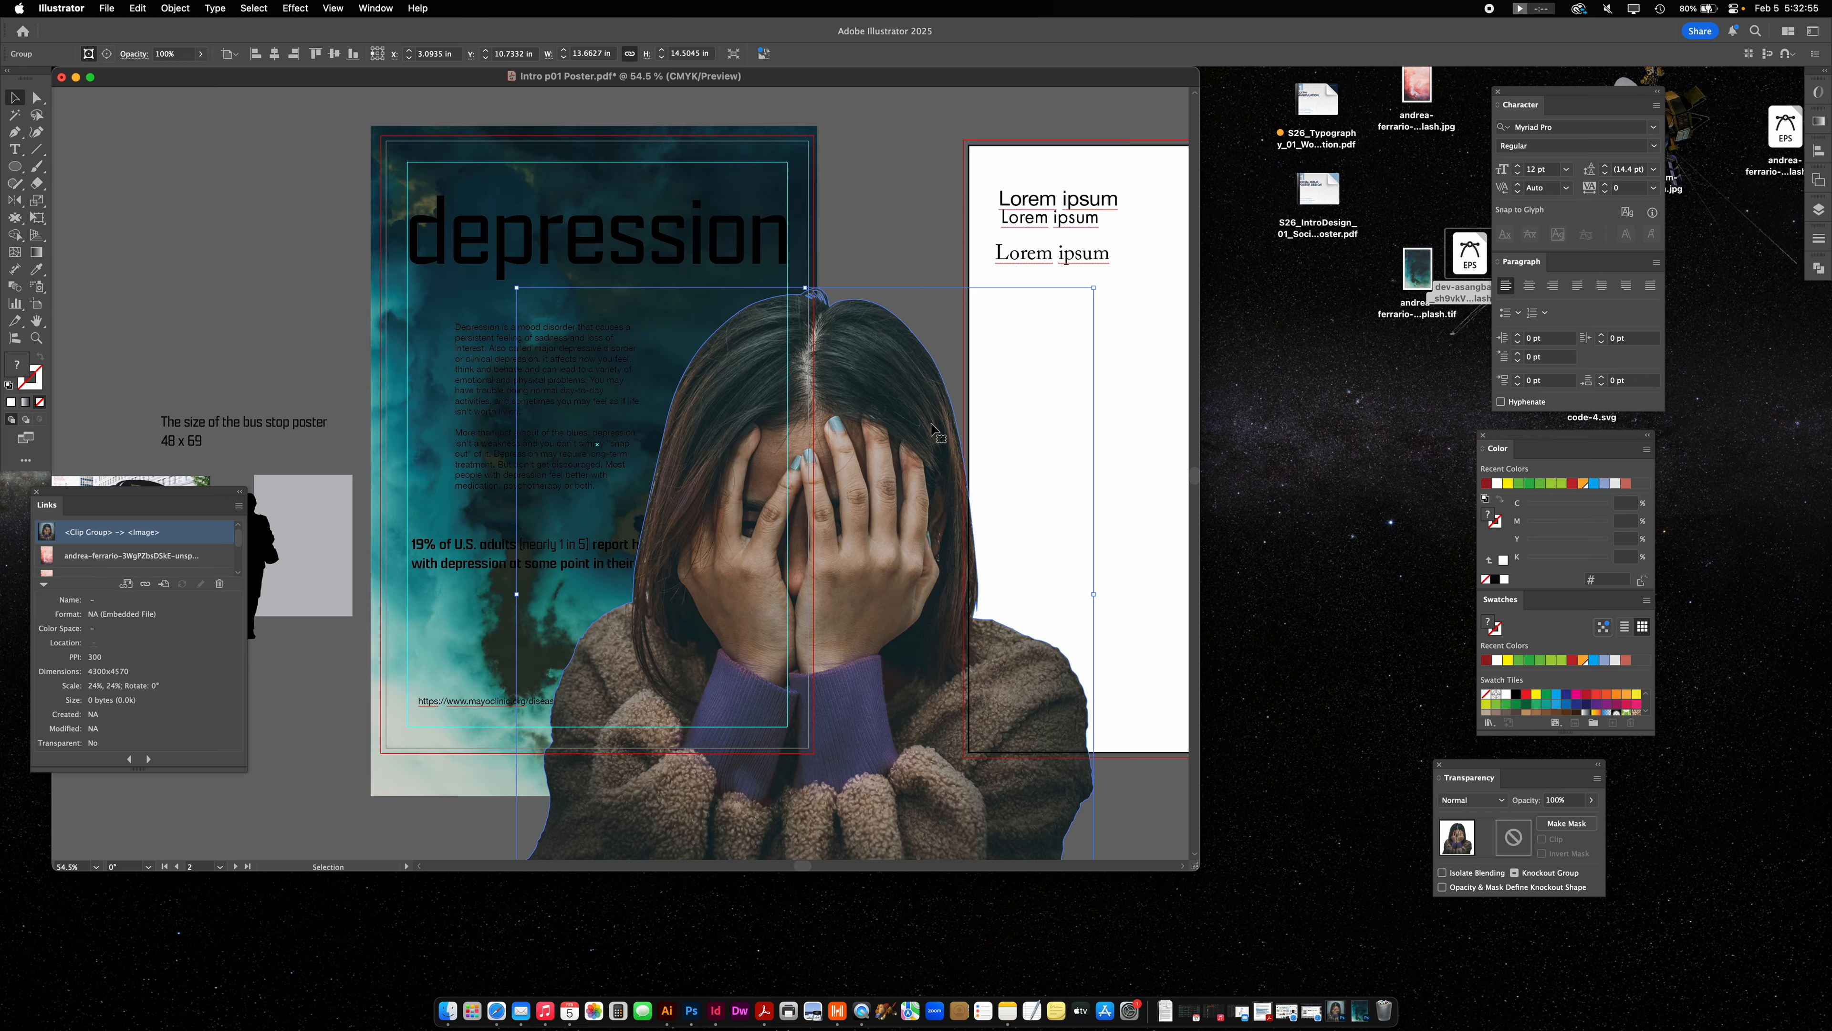
scroll(935, 431, "left", 2)
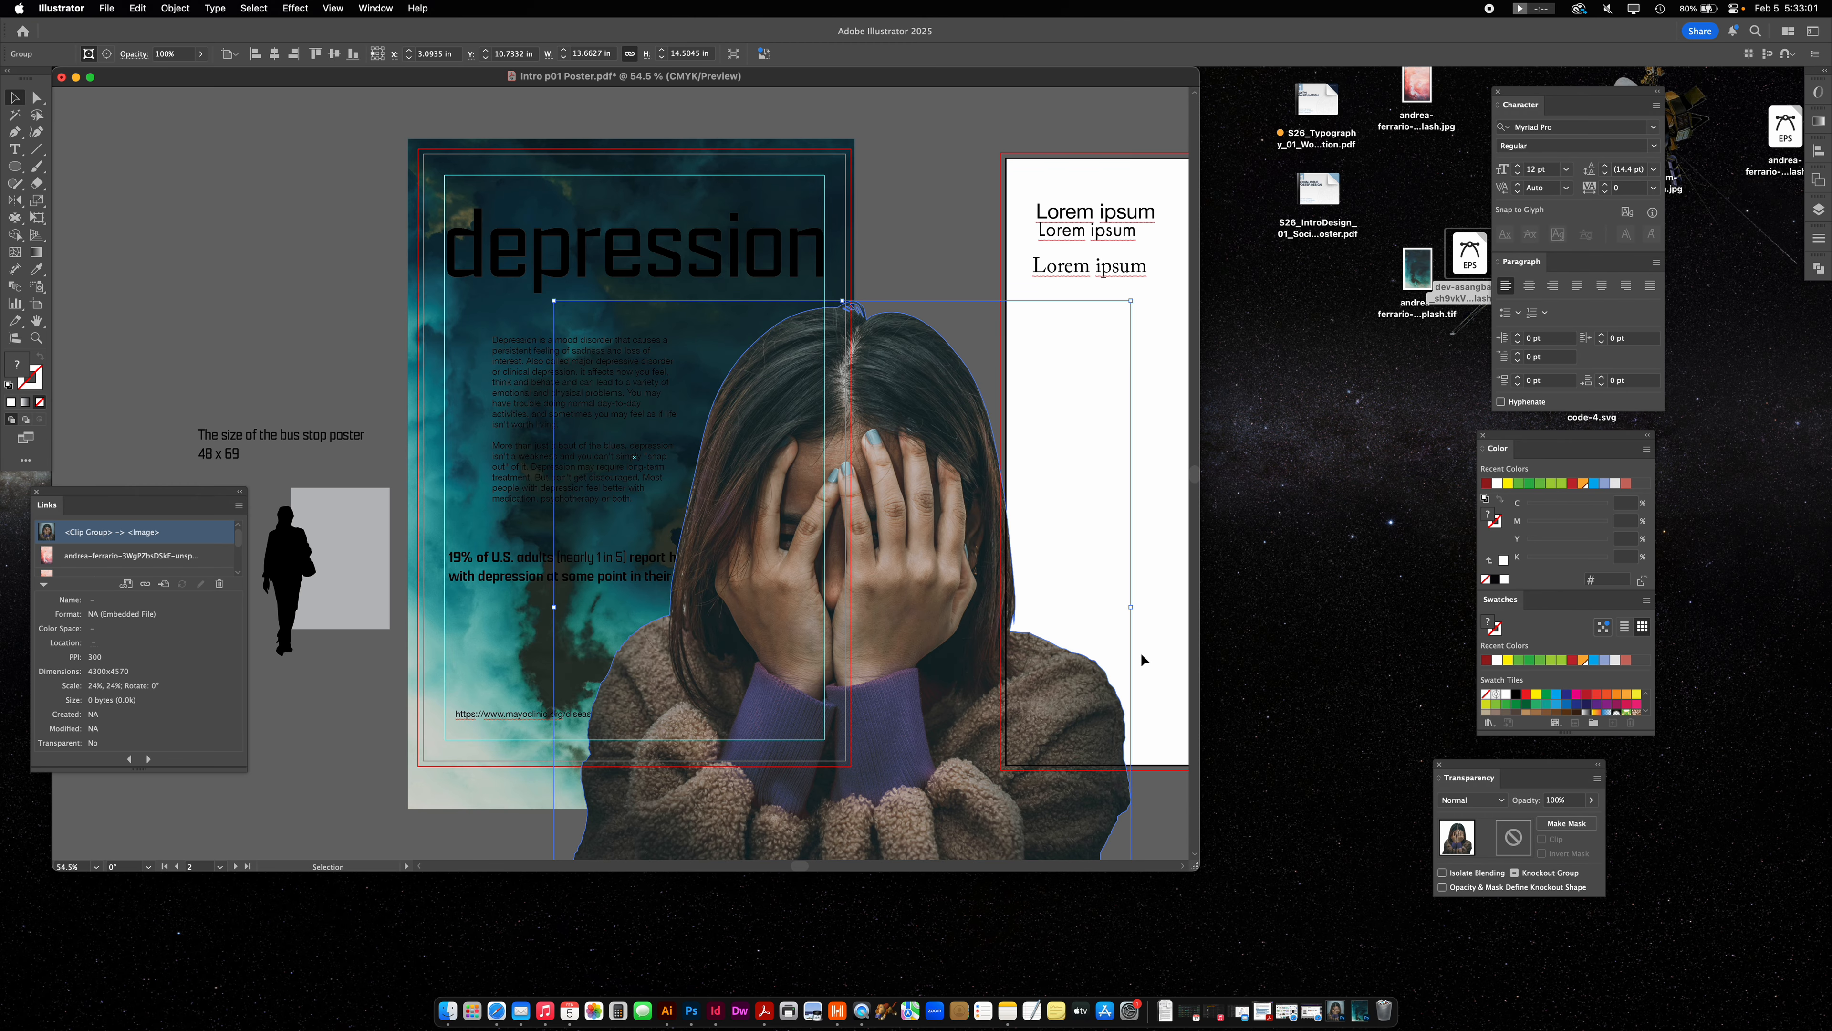
left_click(941, 210)
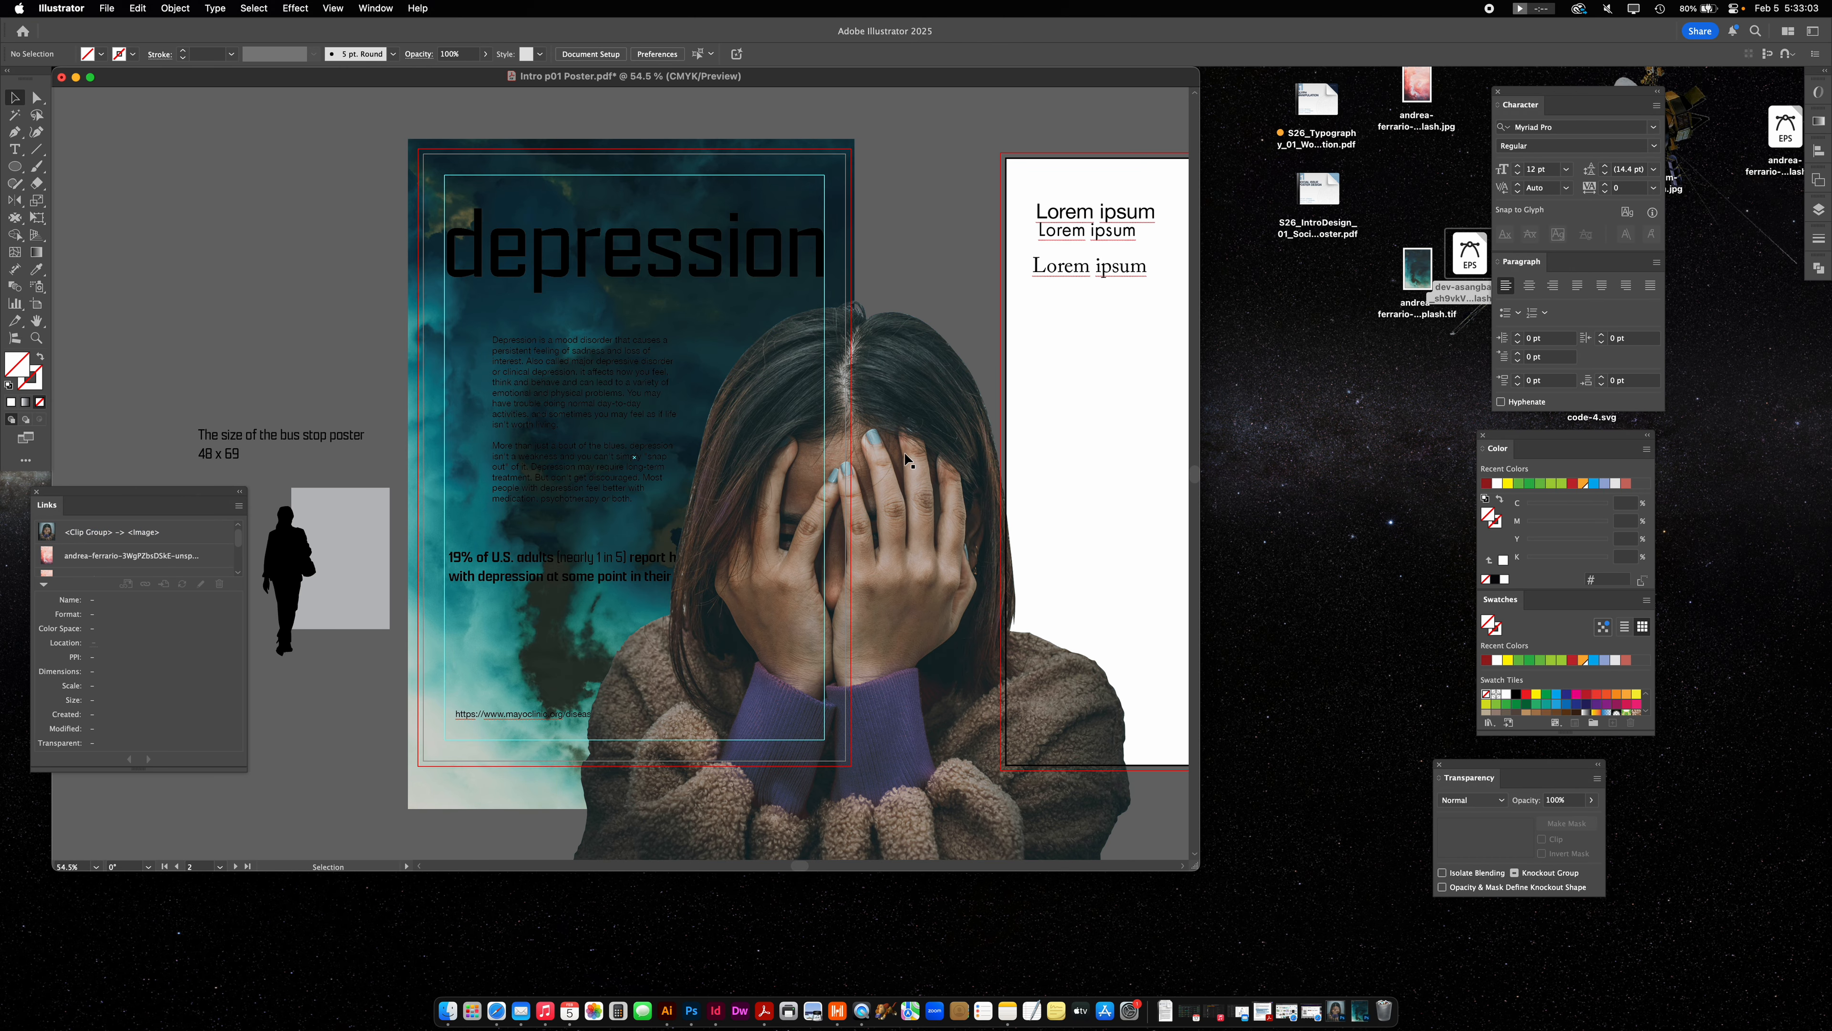
left_click(915, 417)
left_click(483, 196)
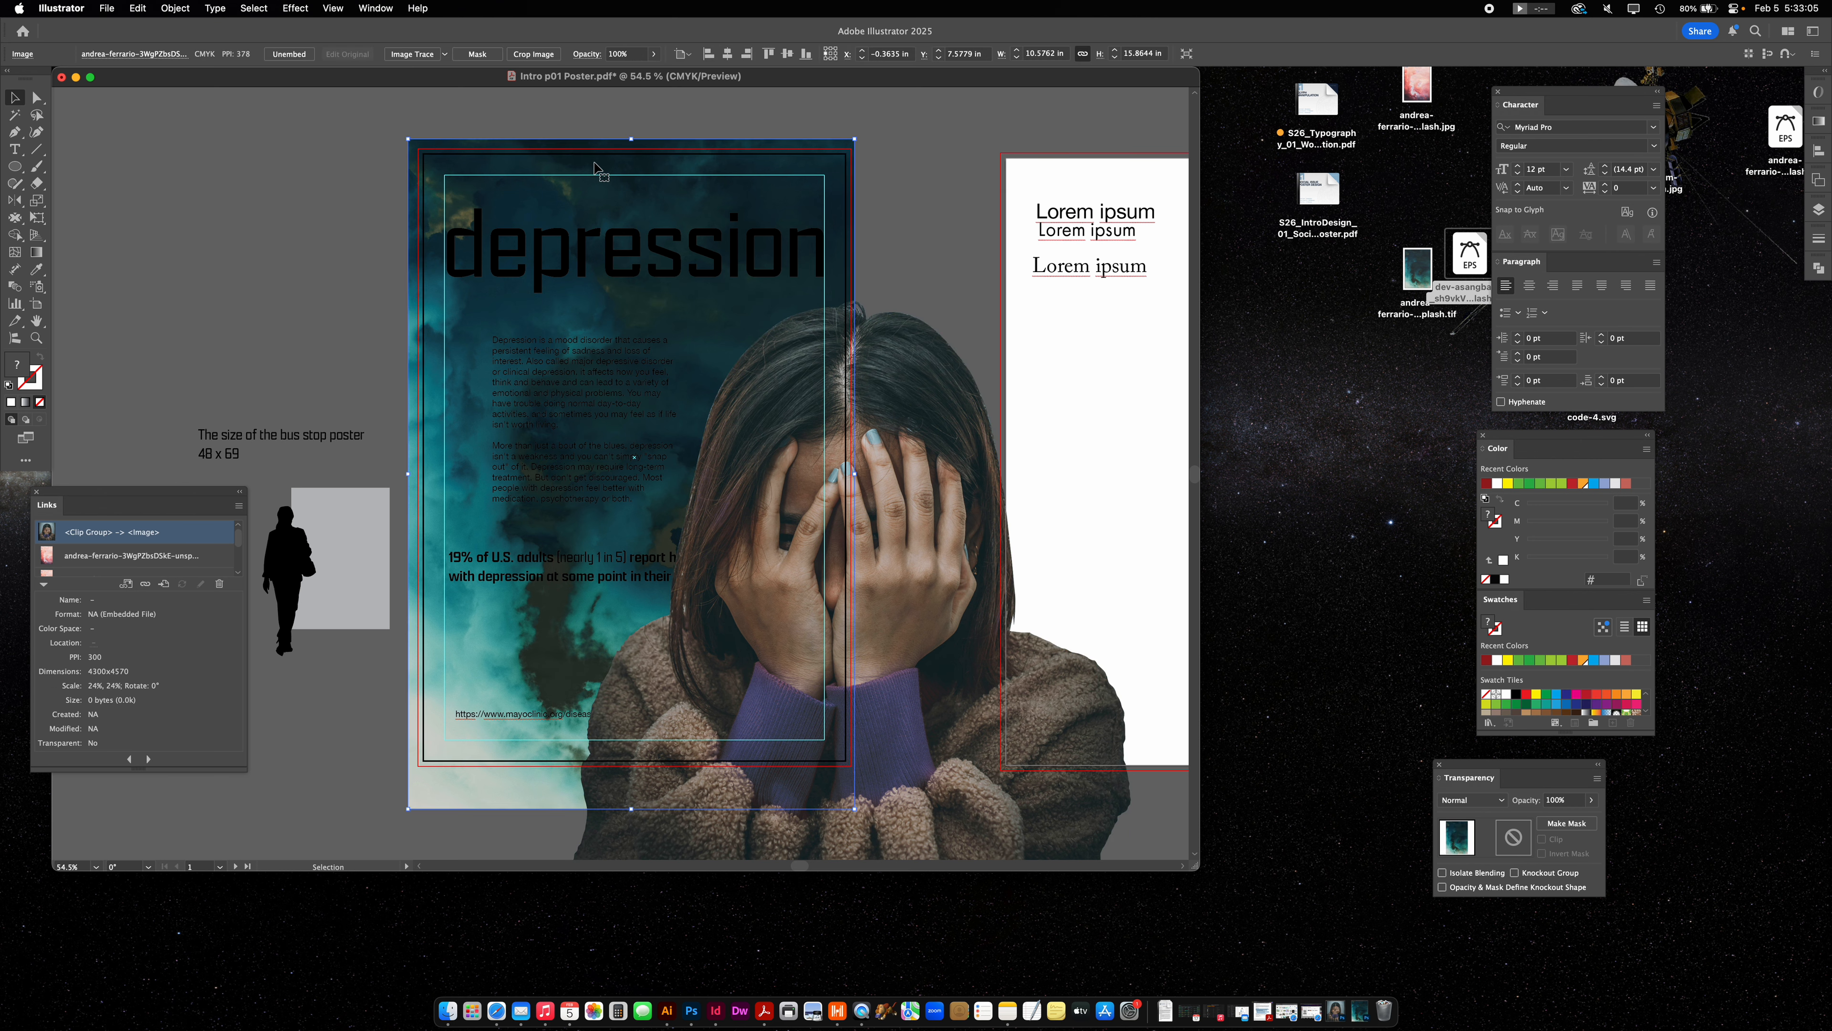
left_click(356, 215)
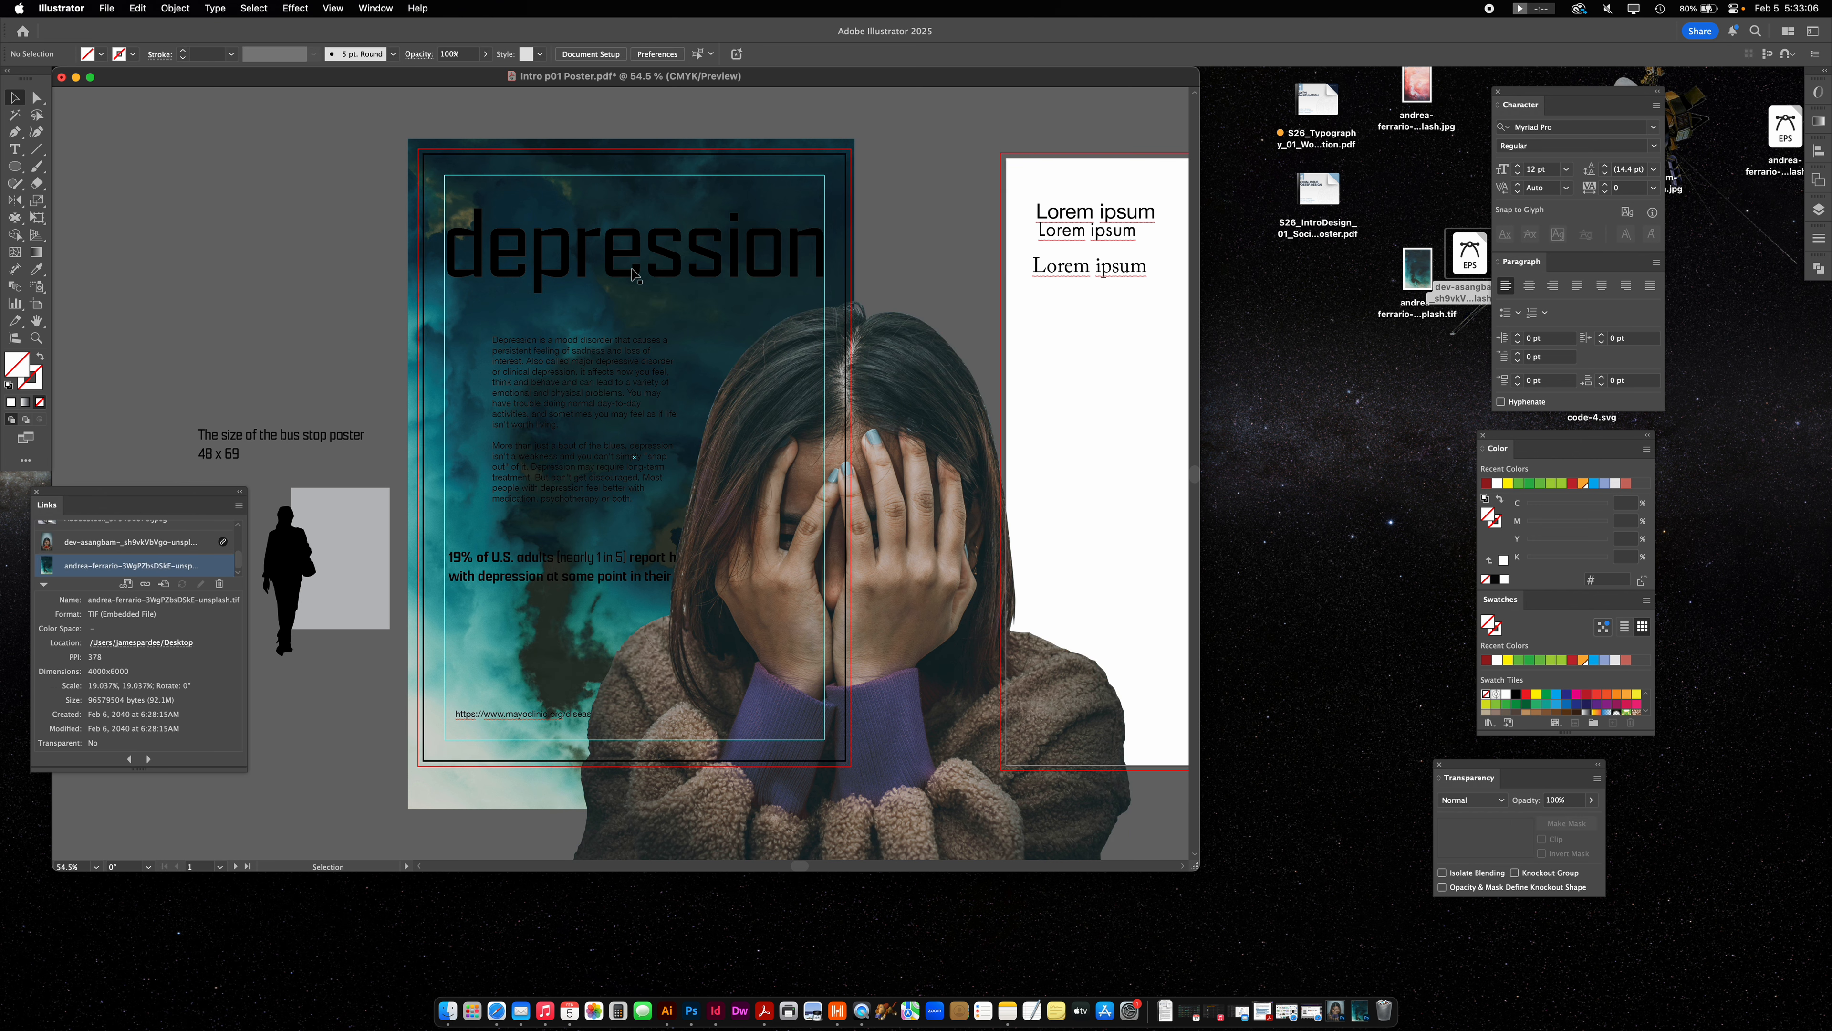
Fill the depression title with white and set its opacity to 80%.
left_click(714, 278)
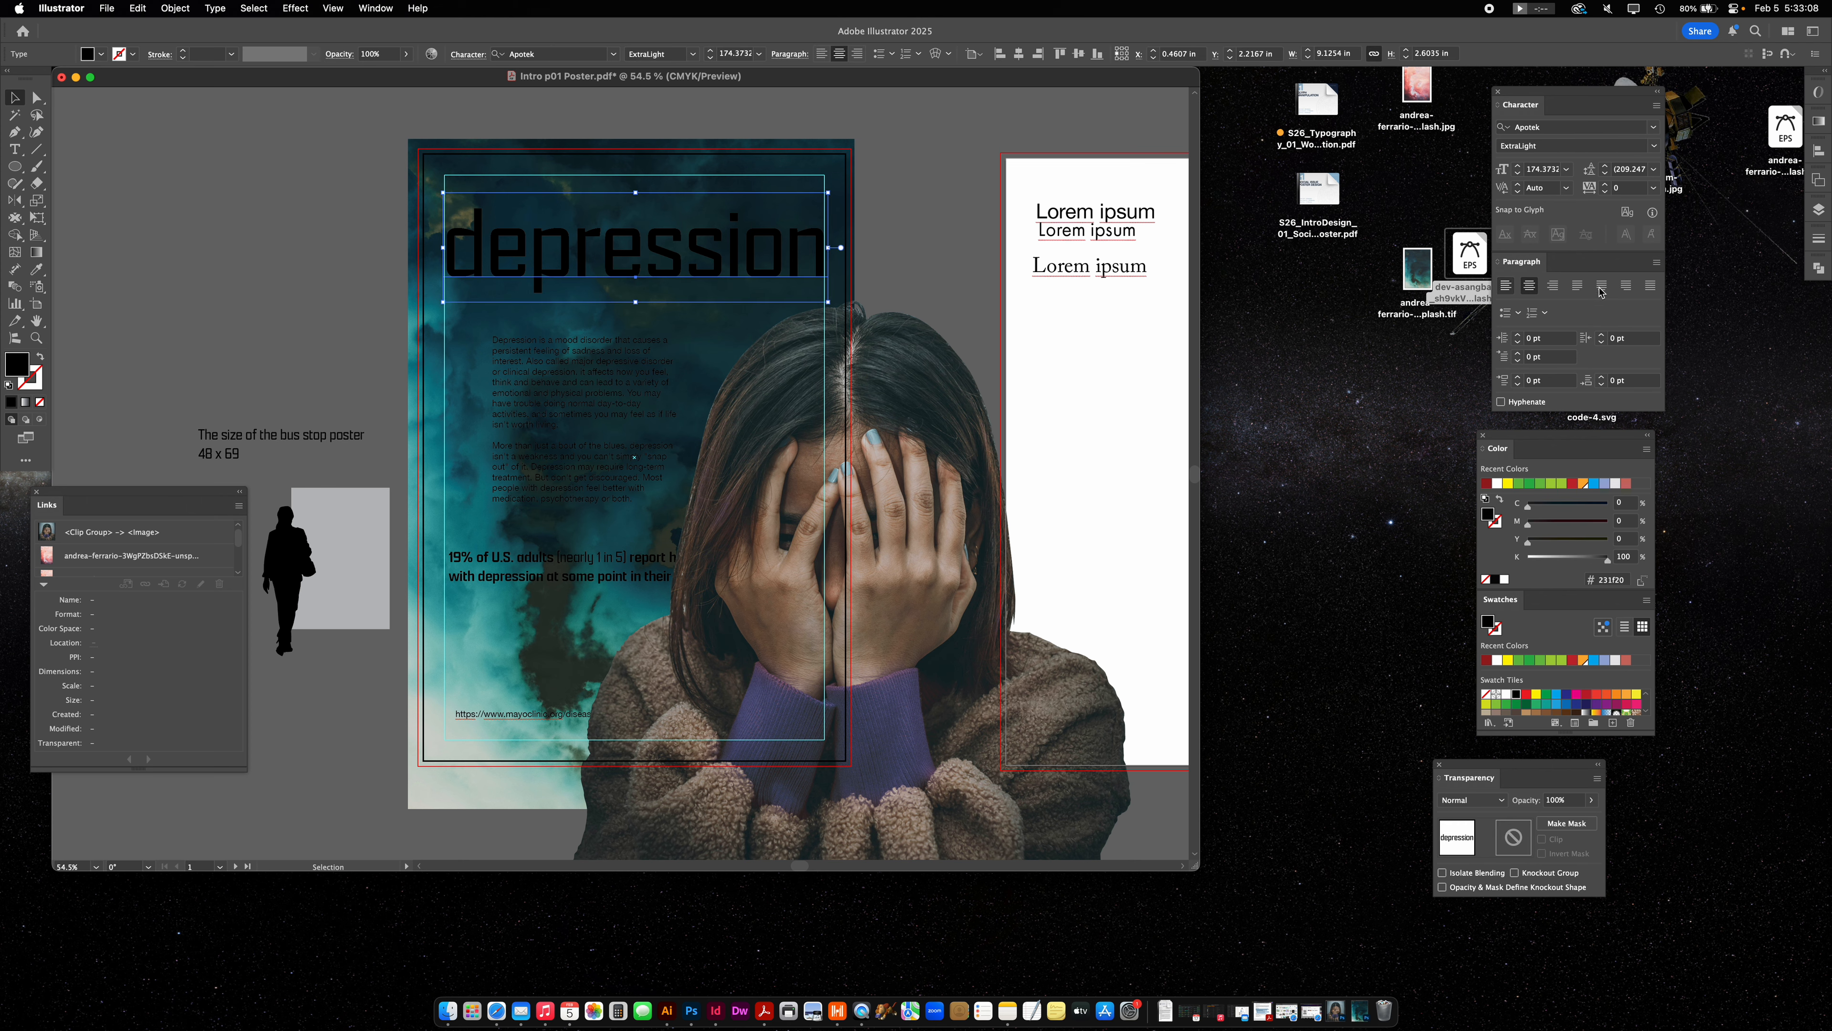
left_click(1499, 485)
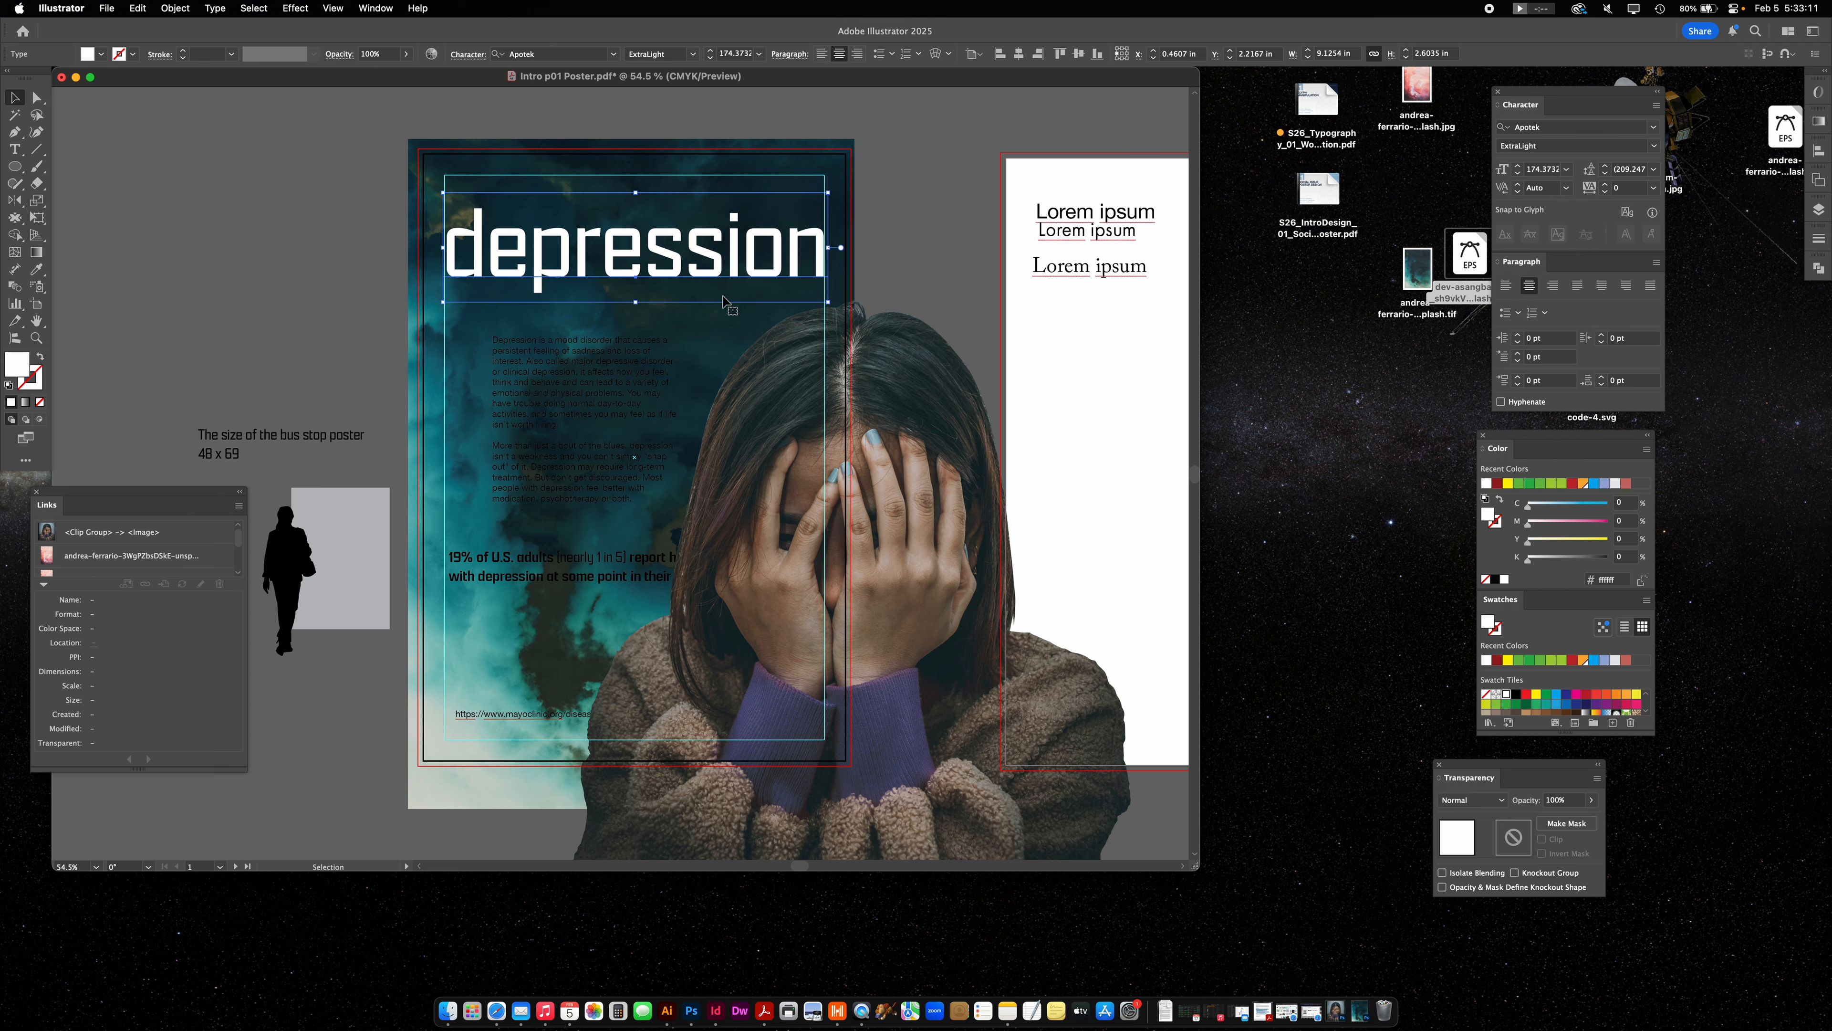
key("super+1")
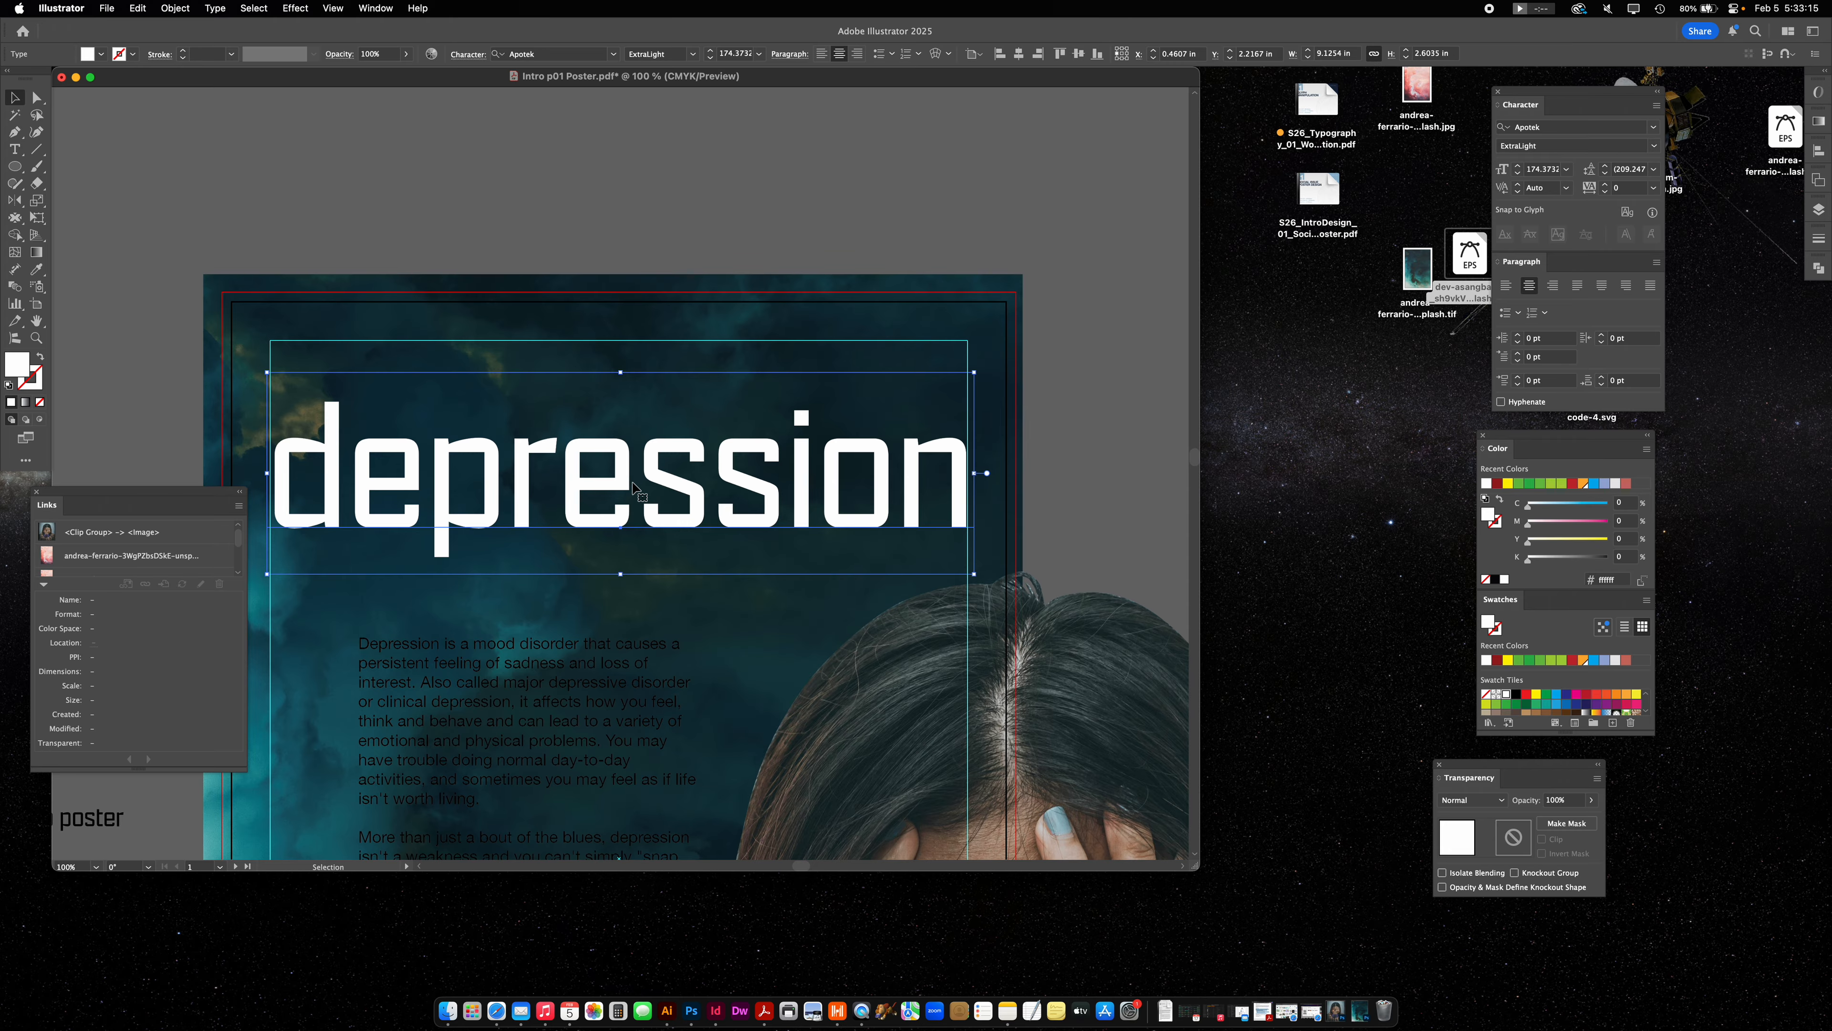
left_click_drag(1480, 767, 1263, 339)
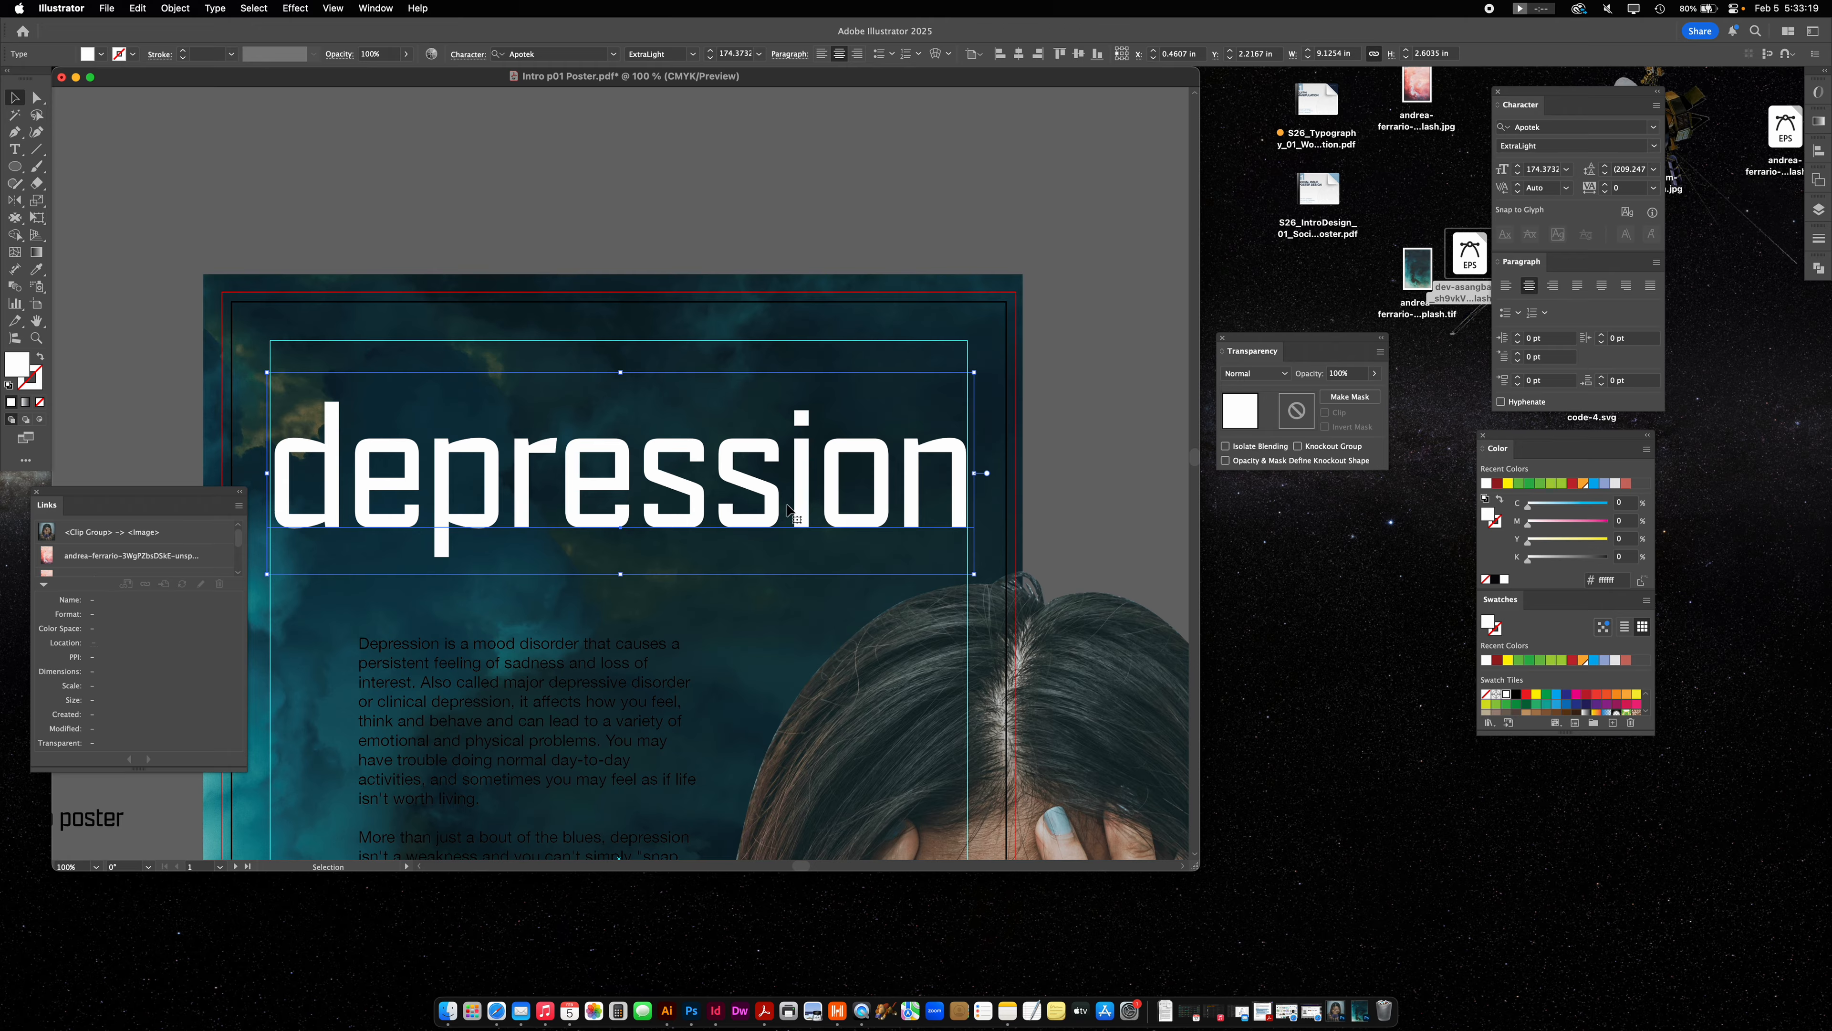
left_click_drag(1341, 378, 1315, 378)
type("80")
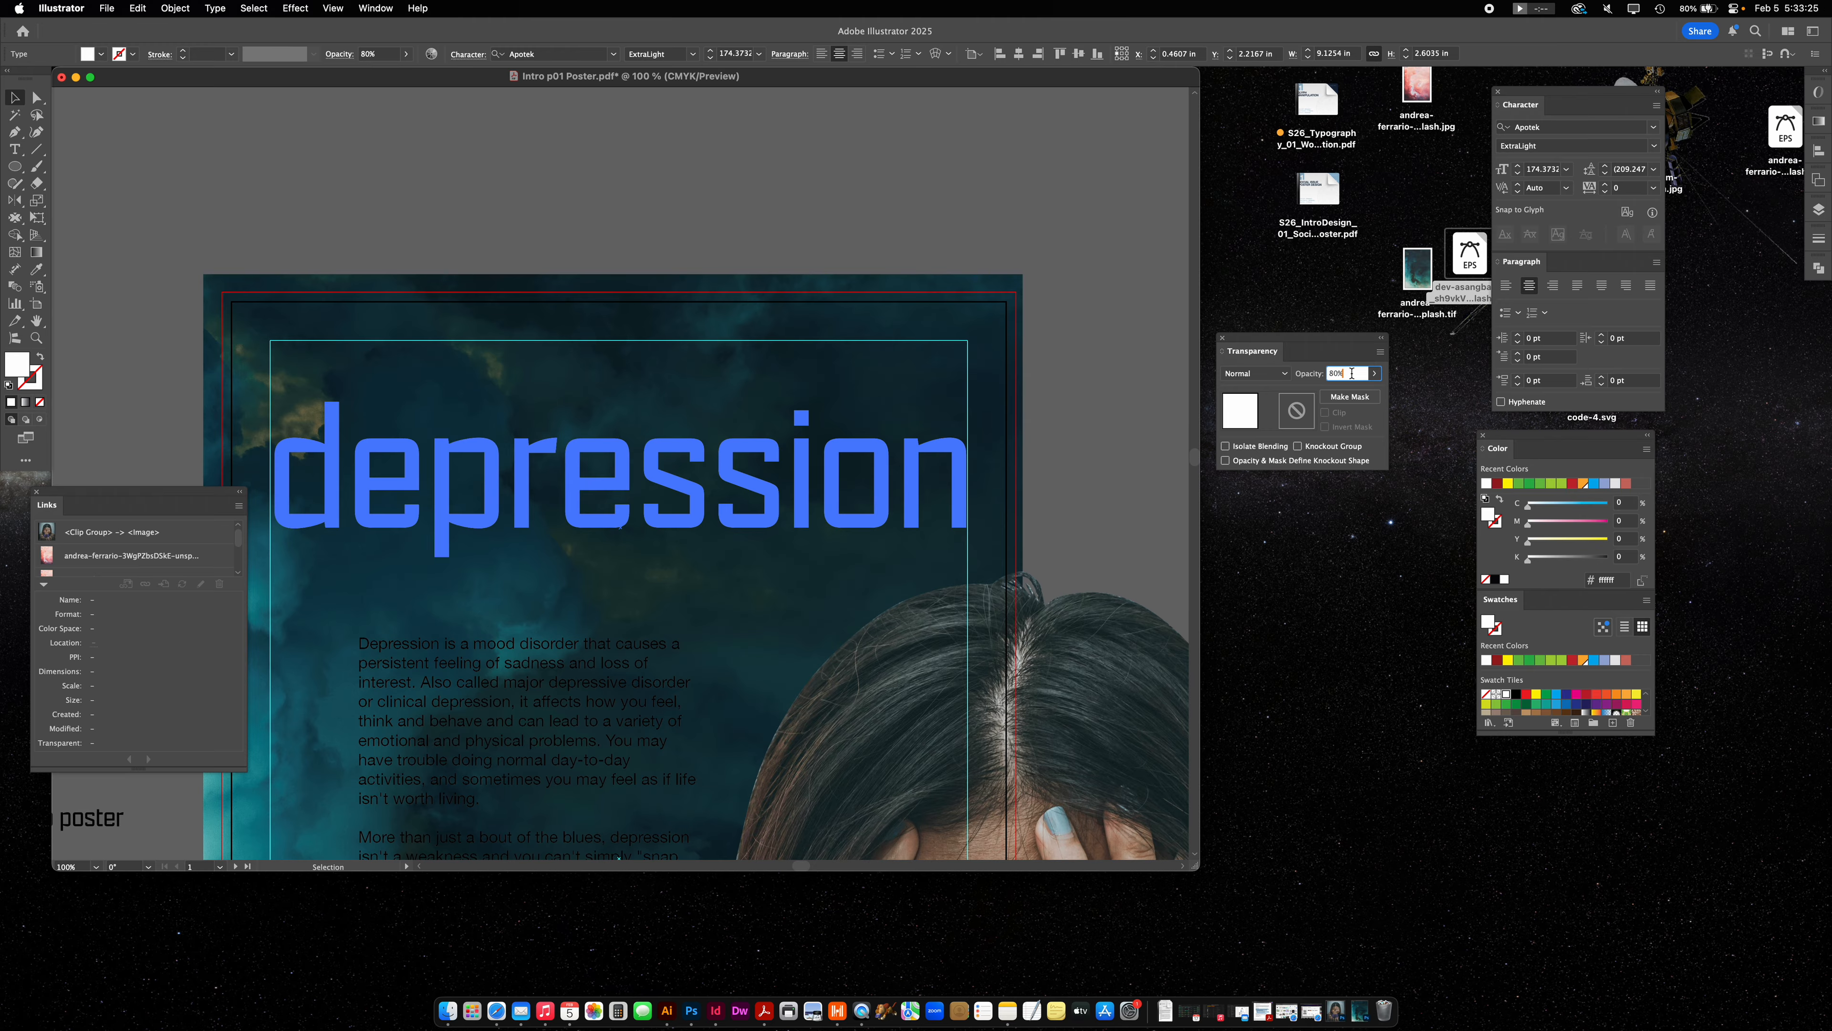
left_click(868, 237)
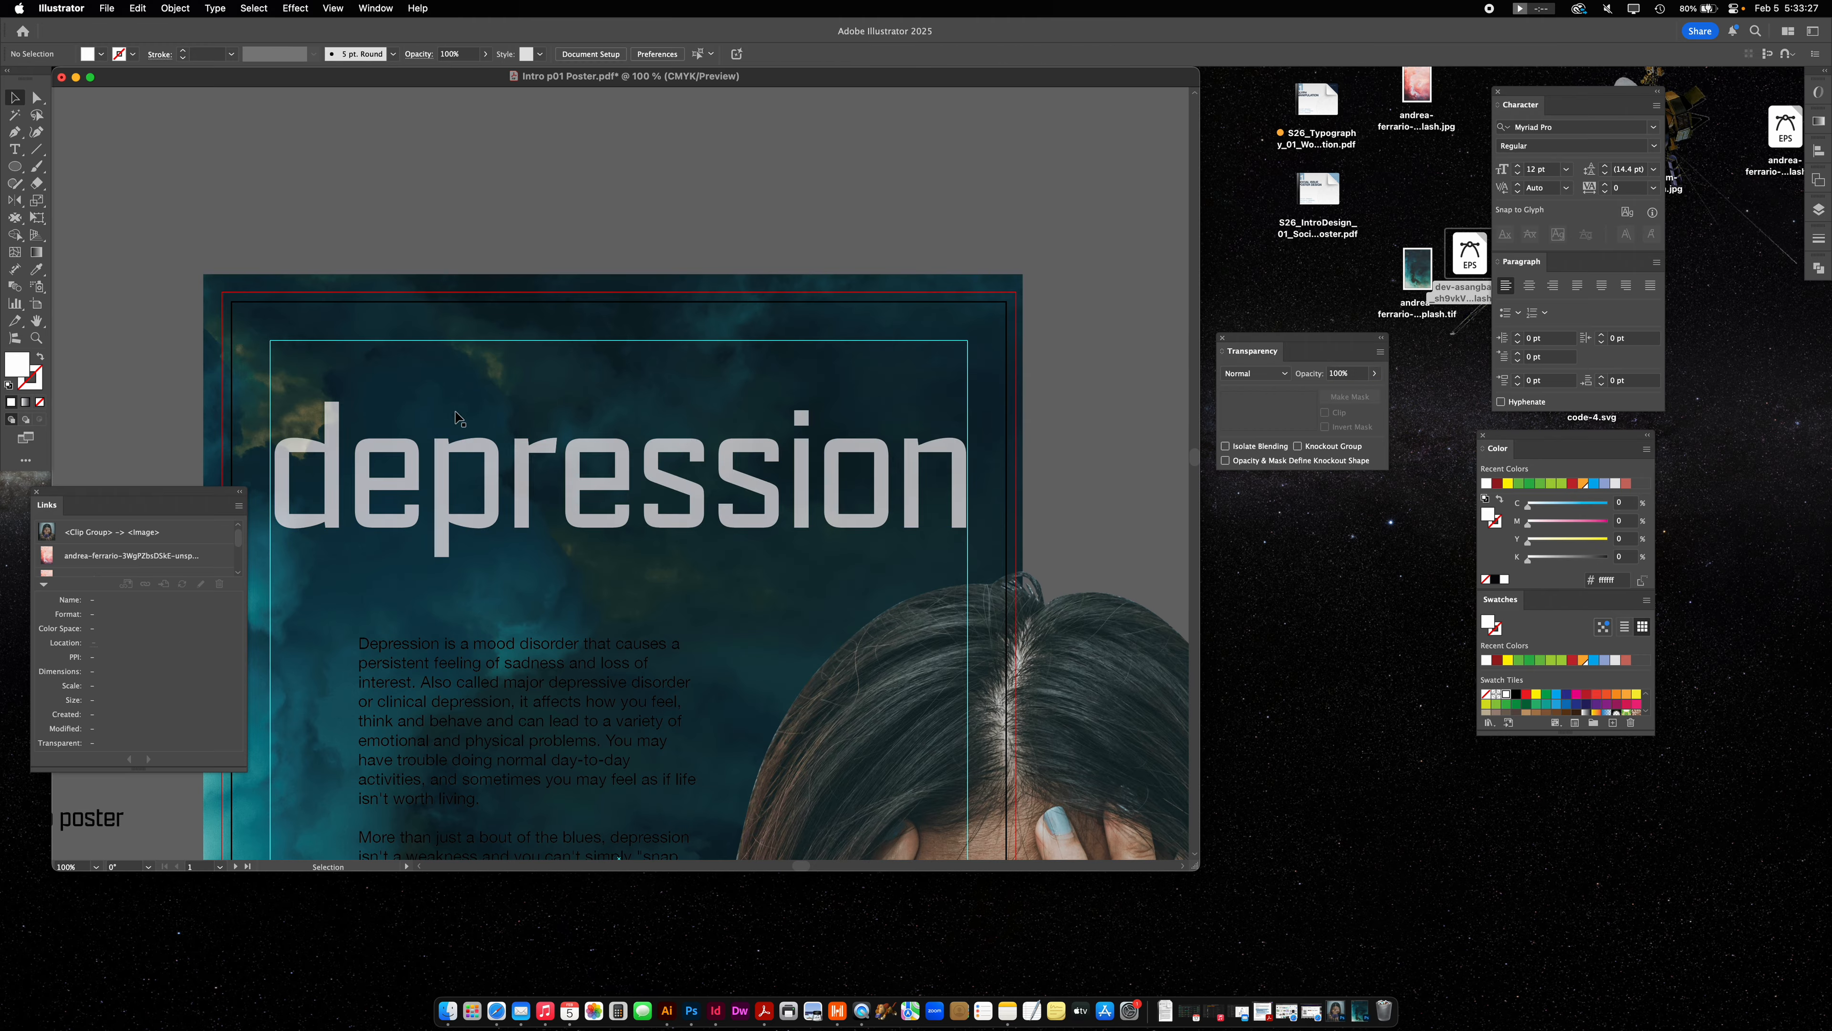
Move the depression title up about 0.24 in and set its opacity to 60%.
left_click_drag(333, 458, 333, 441)
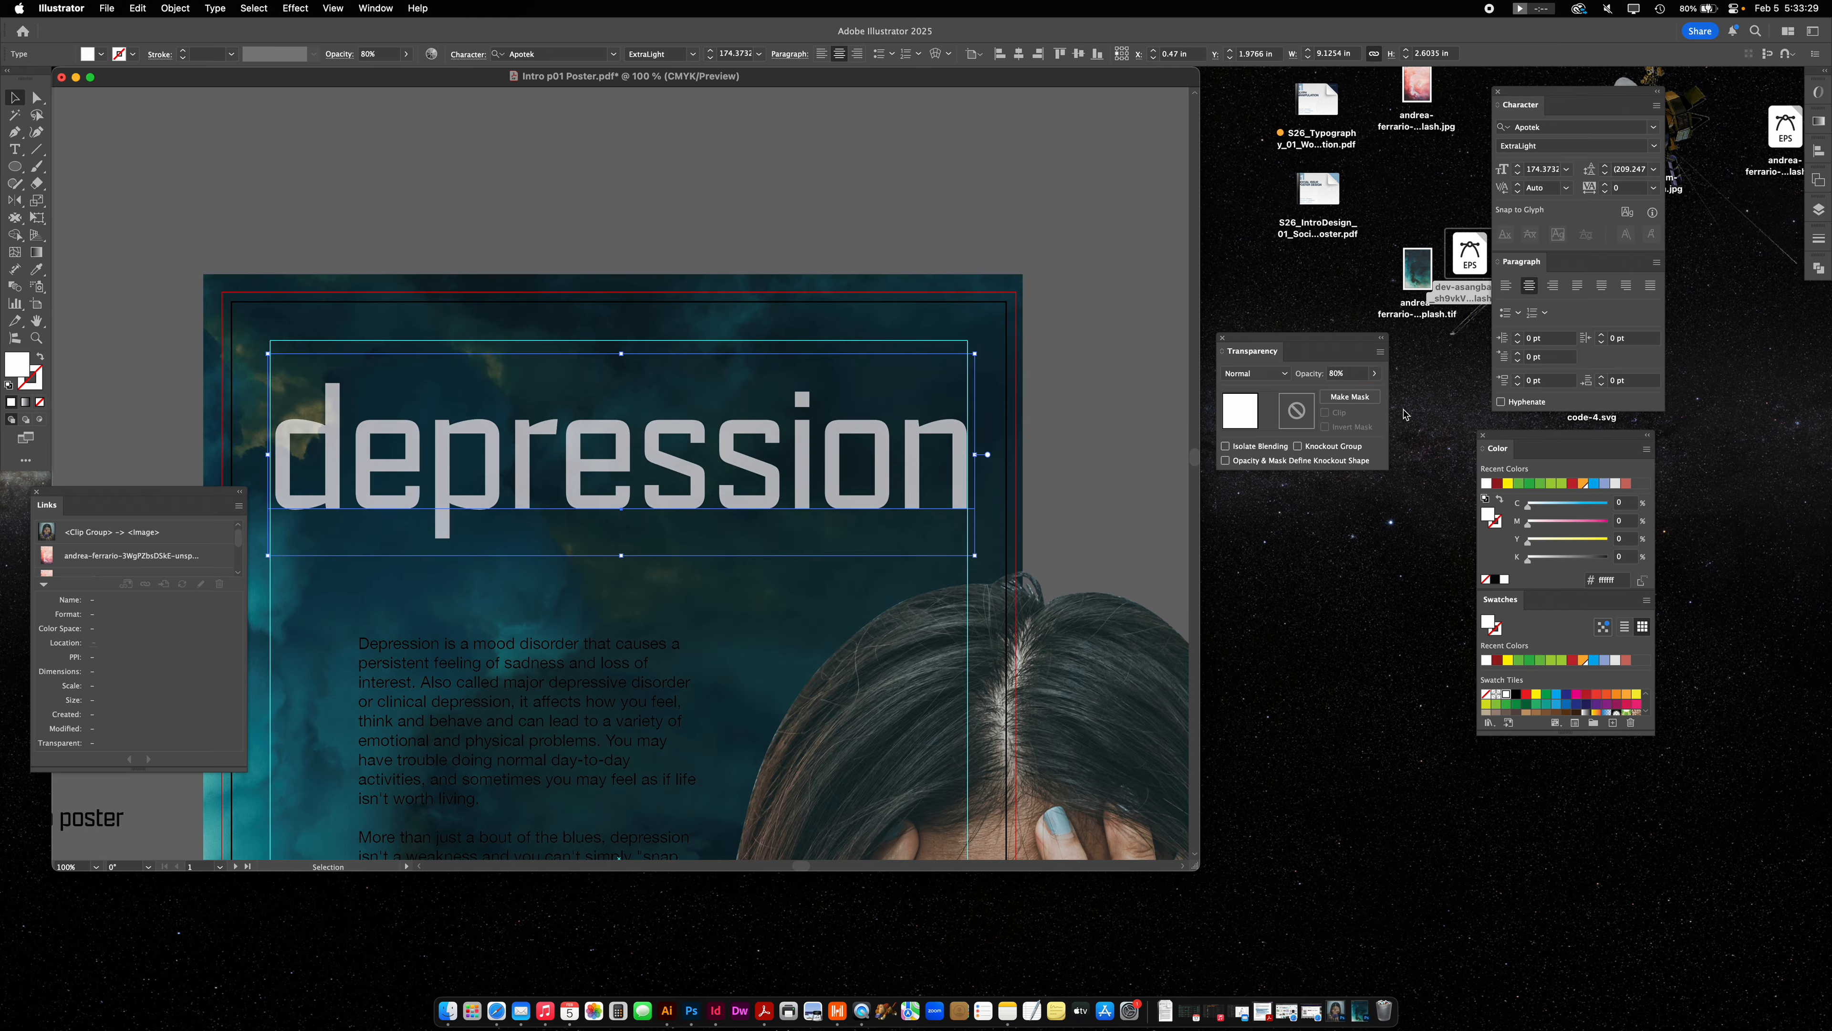
left_click_drag(1337, 376, 1310, 378)
type("6")
key("Return")
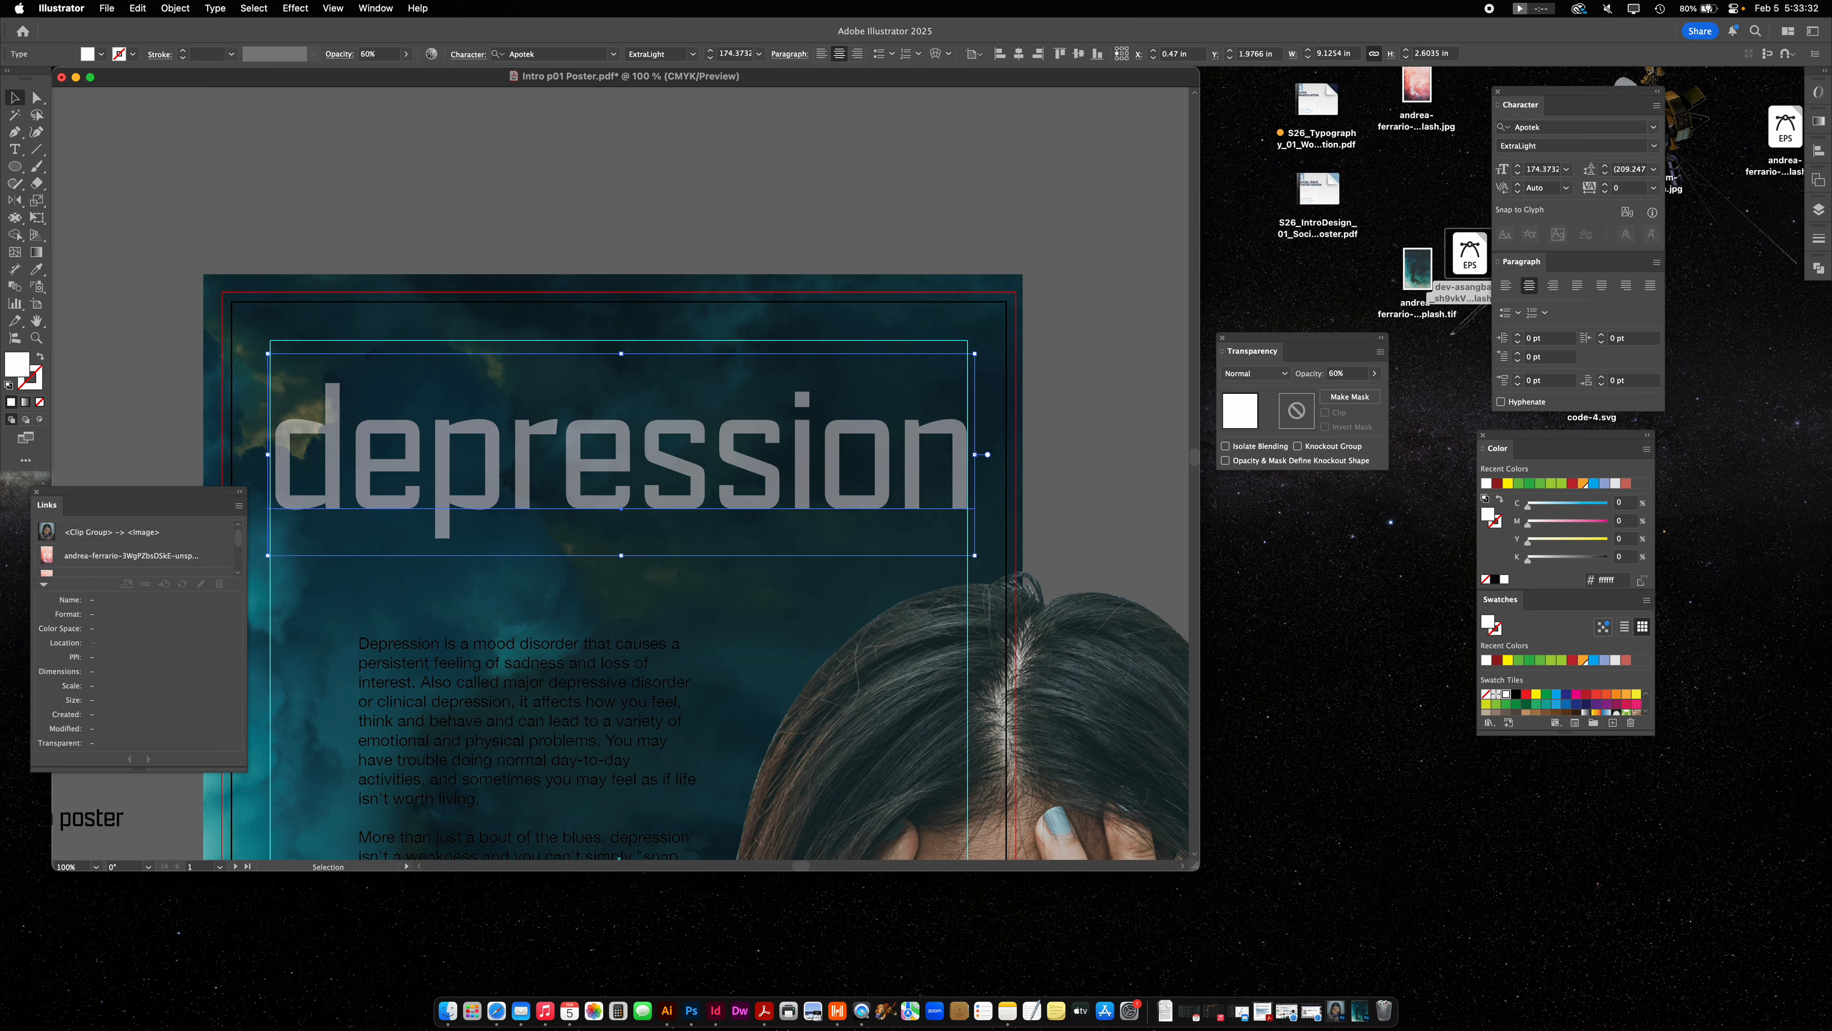
left_click(912, 252)
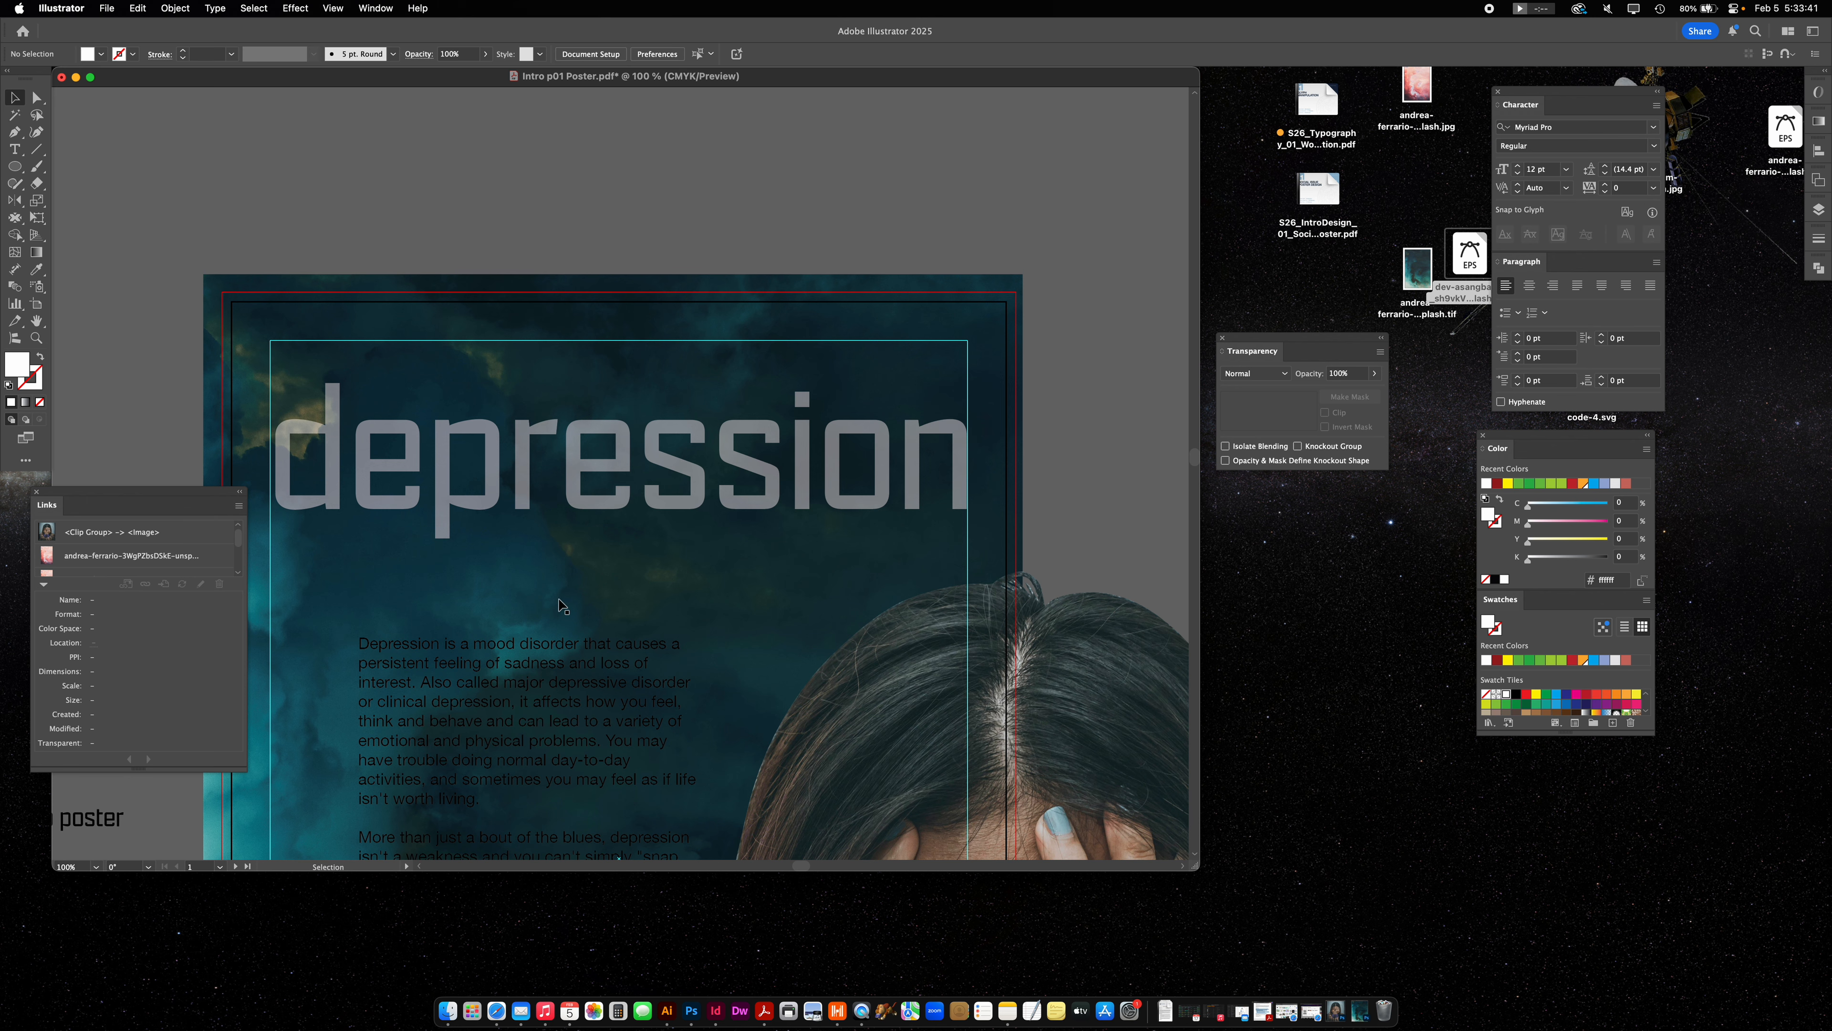
Fill the body paragraph about depression with white.
left_click(591, 680)
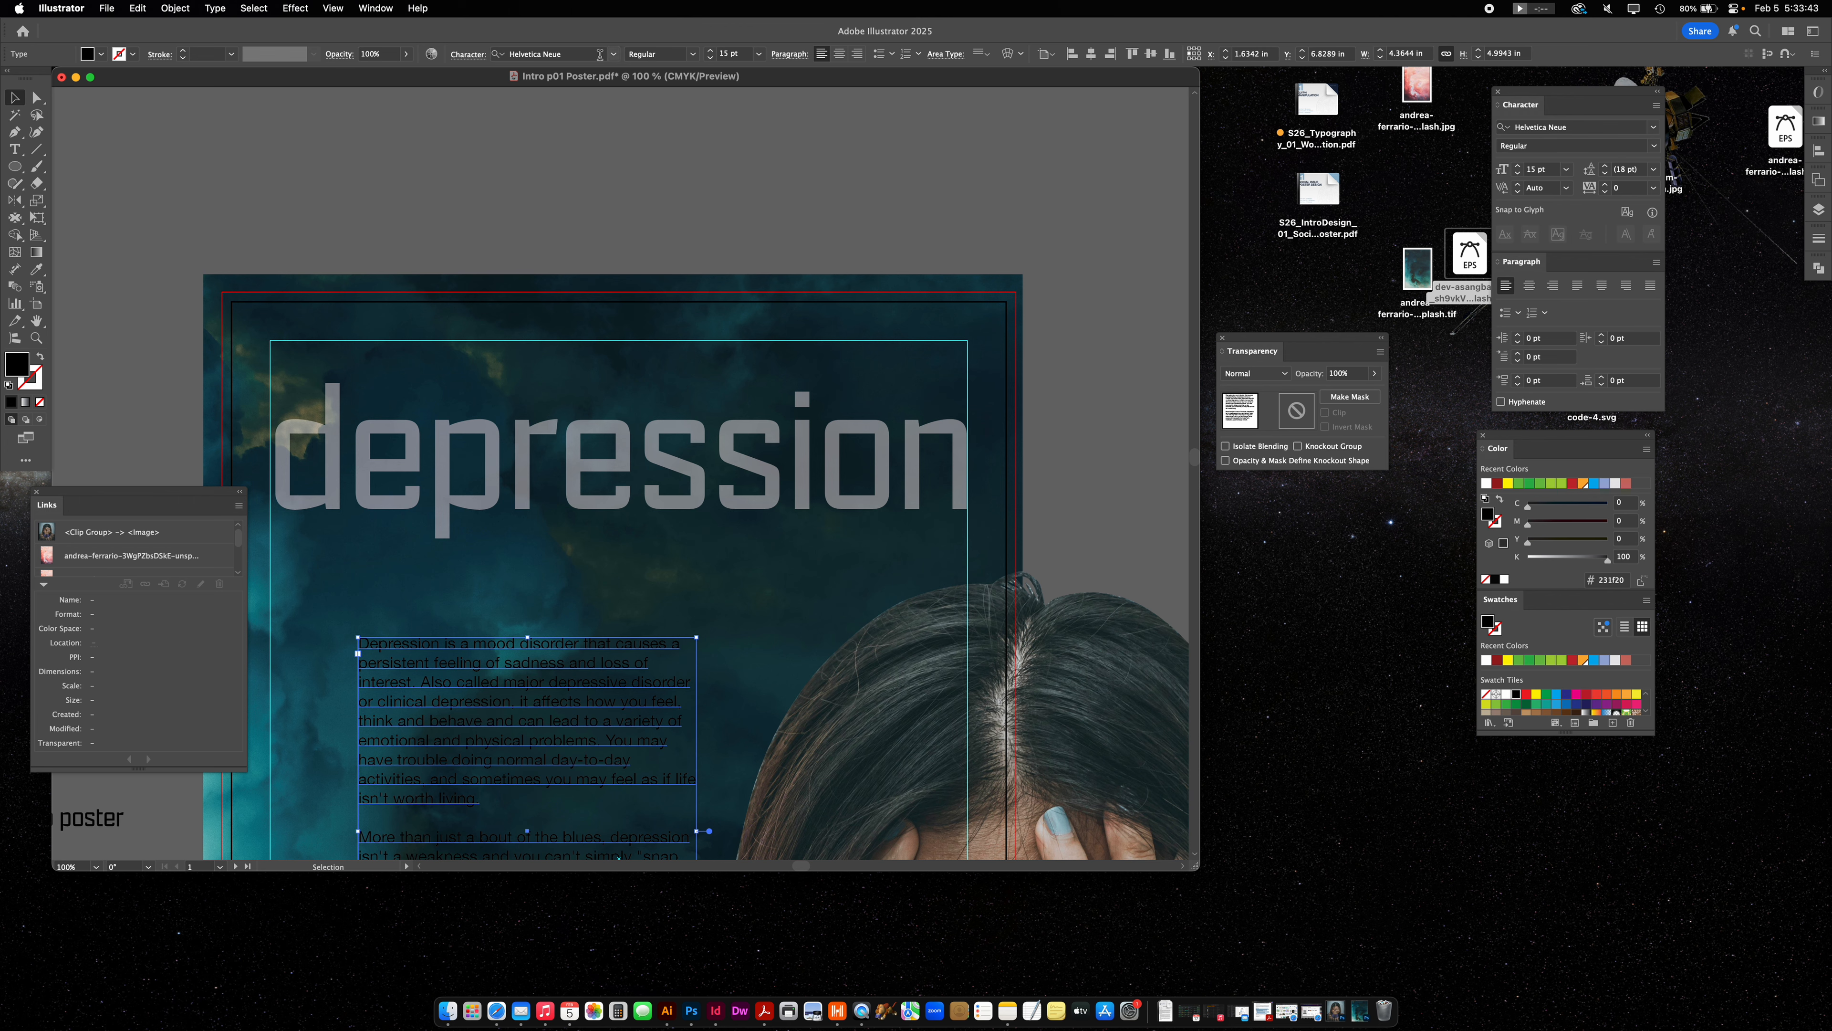
left_click(1487, 484)
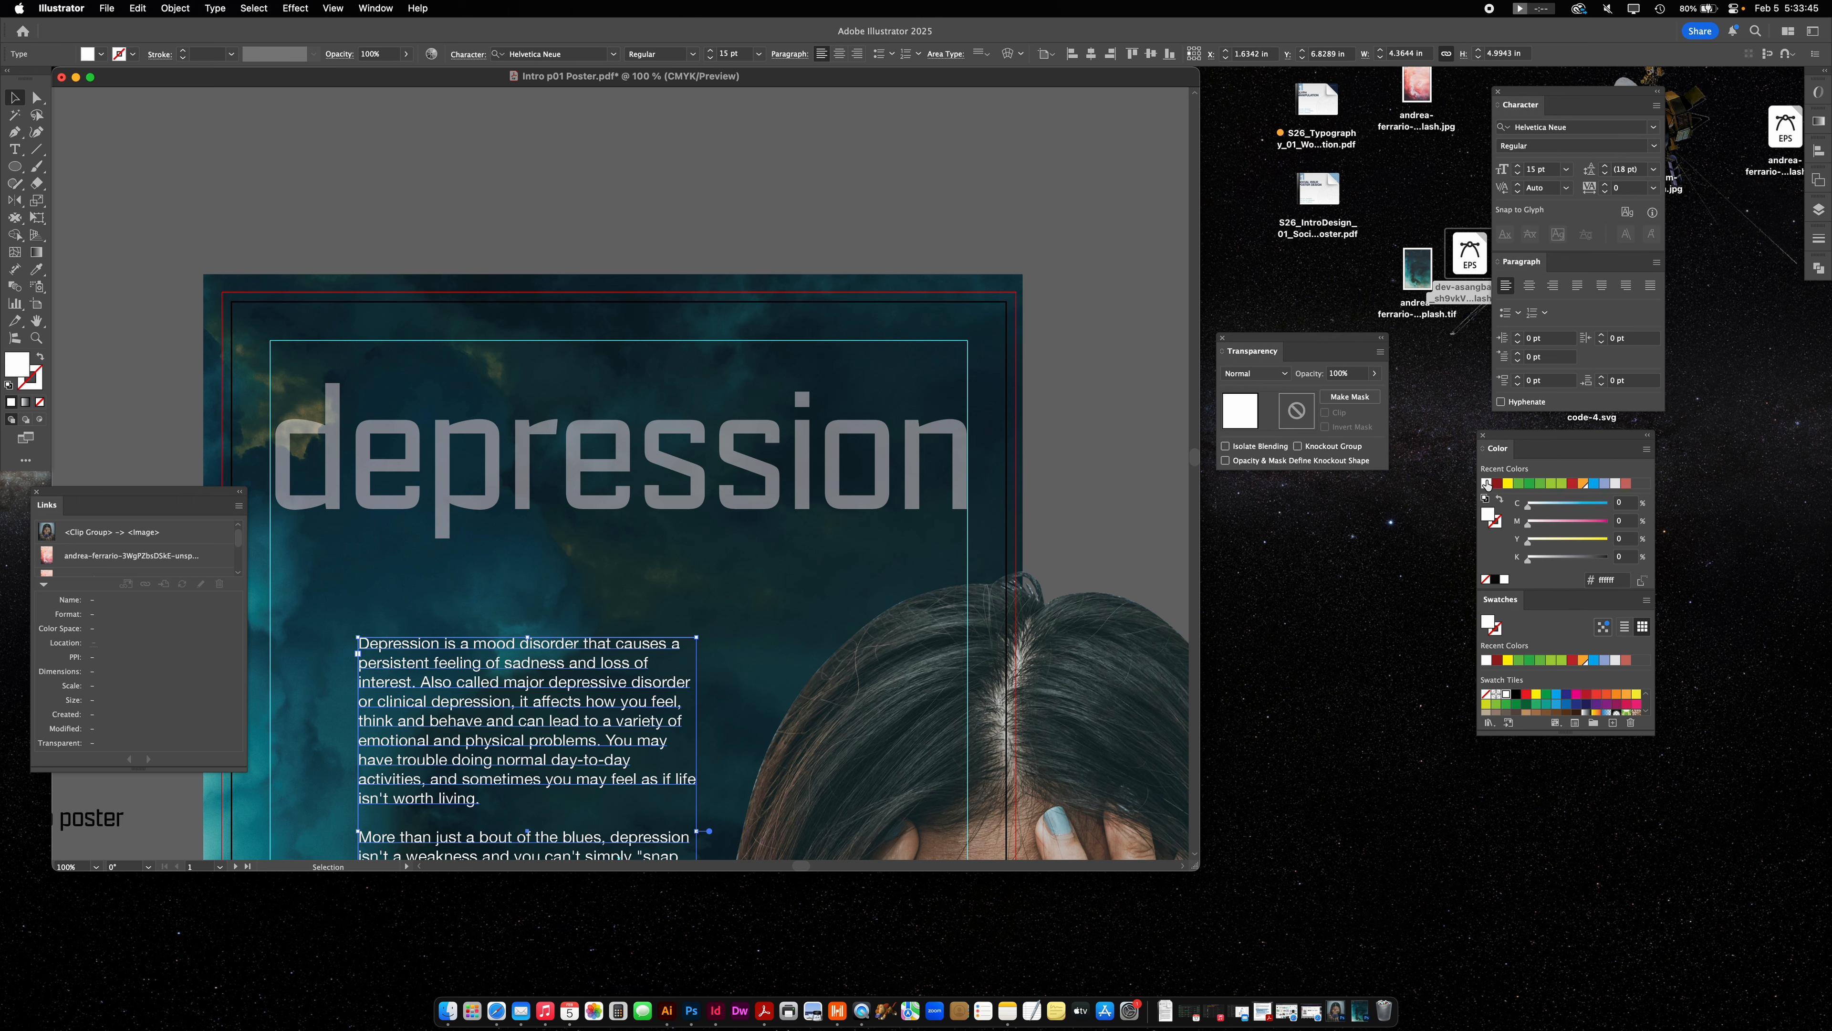
left_click(630, 247)
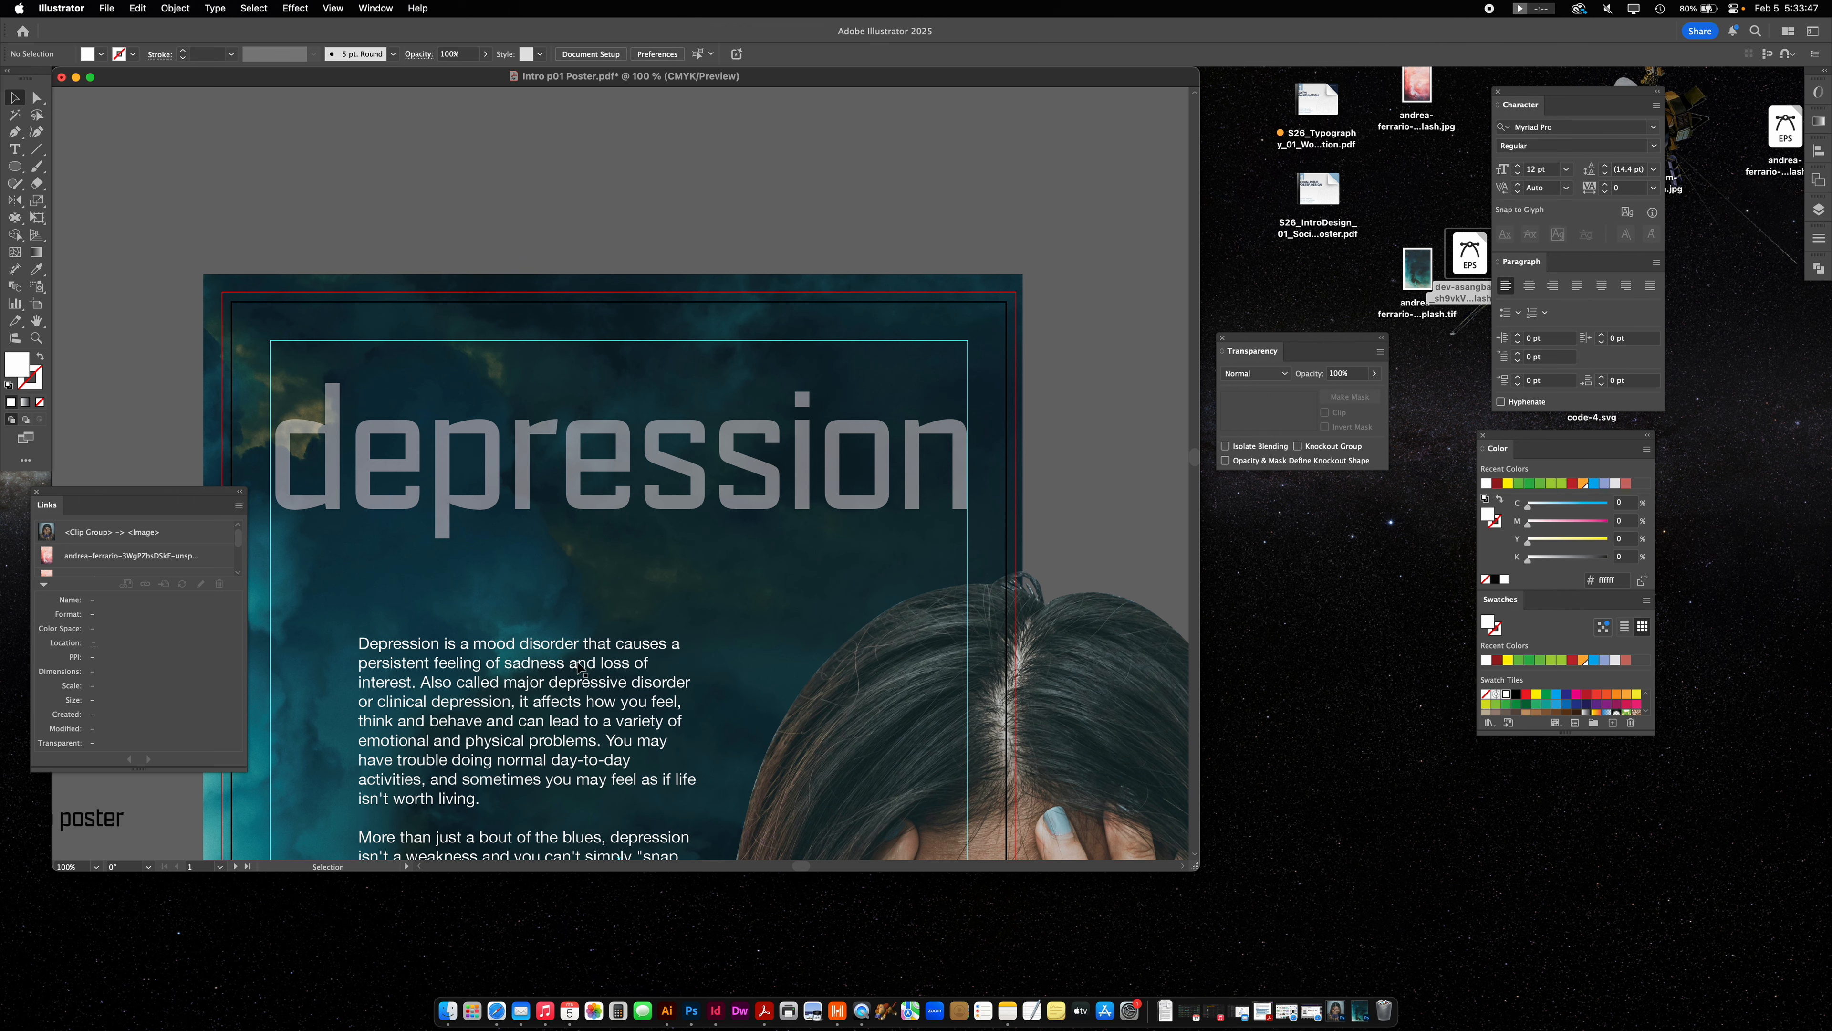
Try the body paragraph lower on the poster and closer to the left margin guide.
scroll(671, 734, "down", 2)
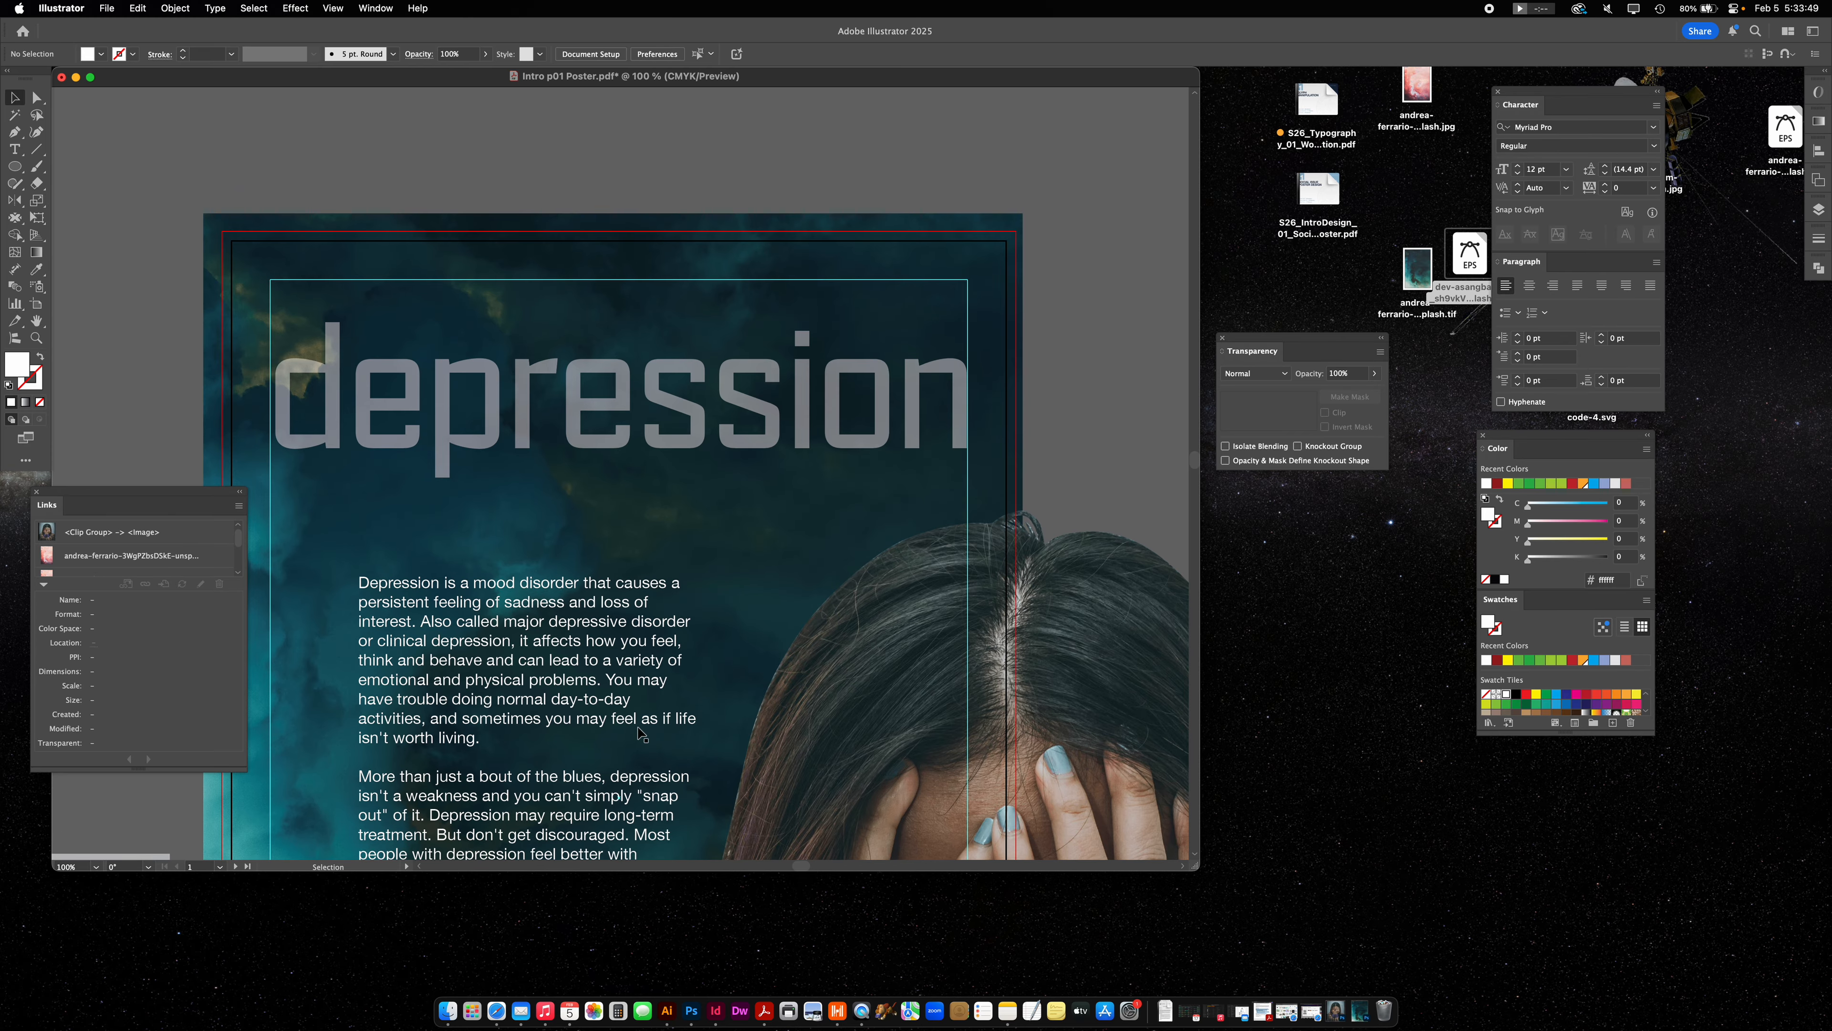
scroll(643, 734, "down", 2)
left_click(563, 533)
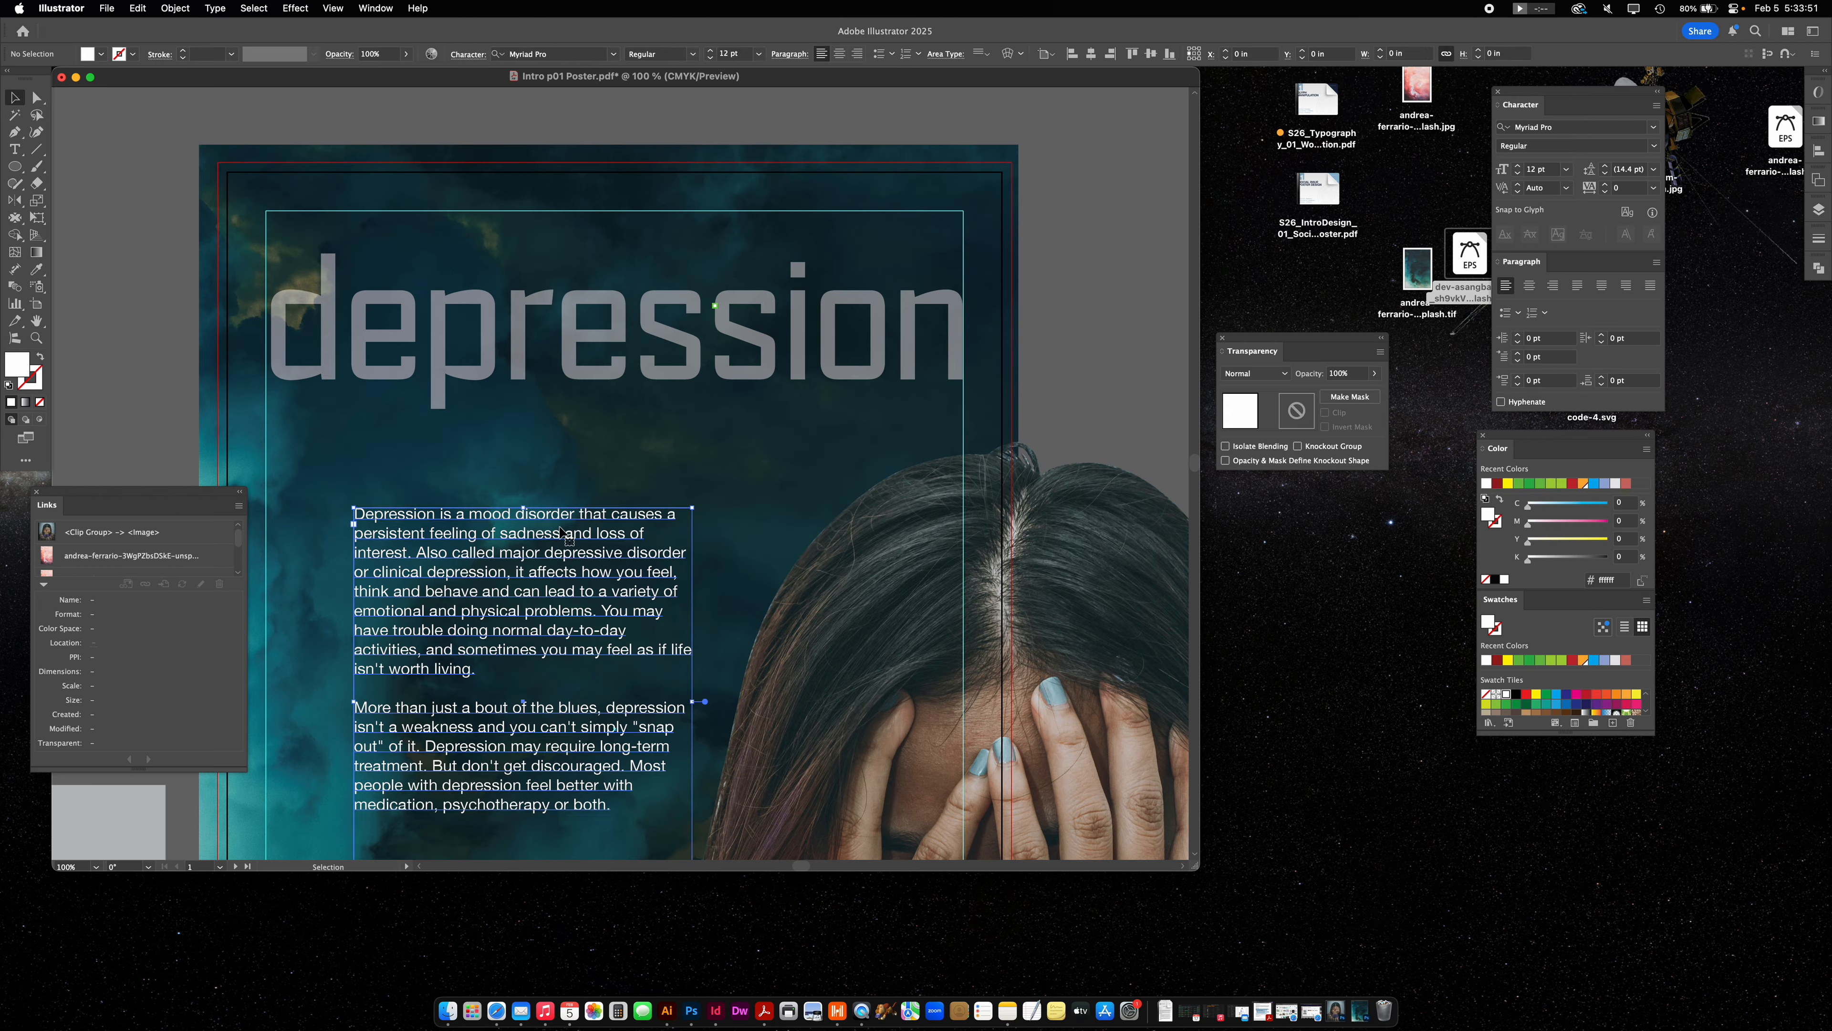
left_click_drag(544, 533, 592, 690)
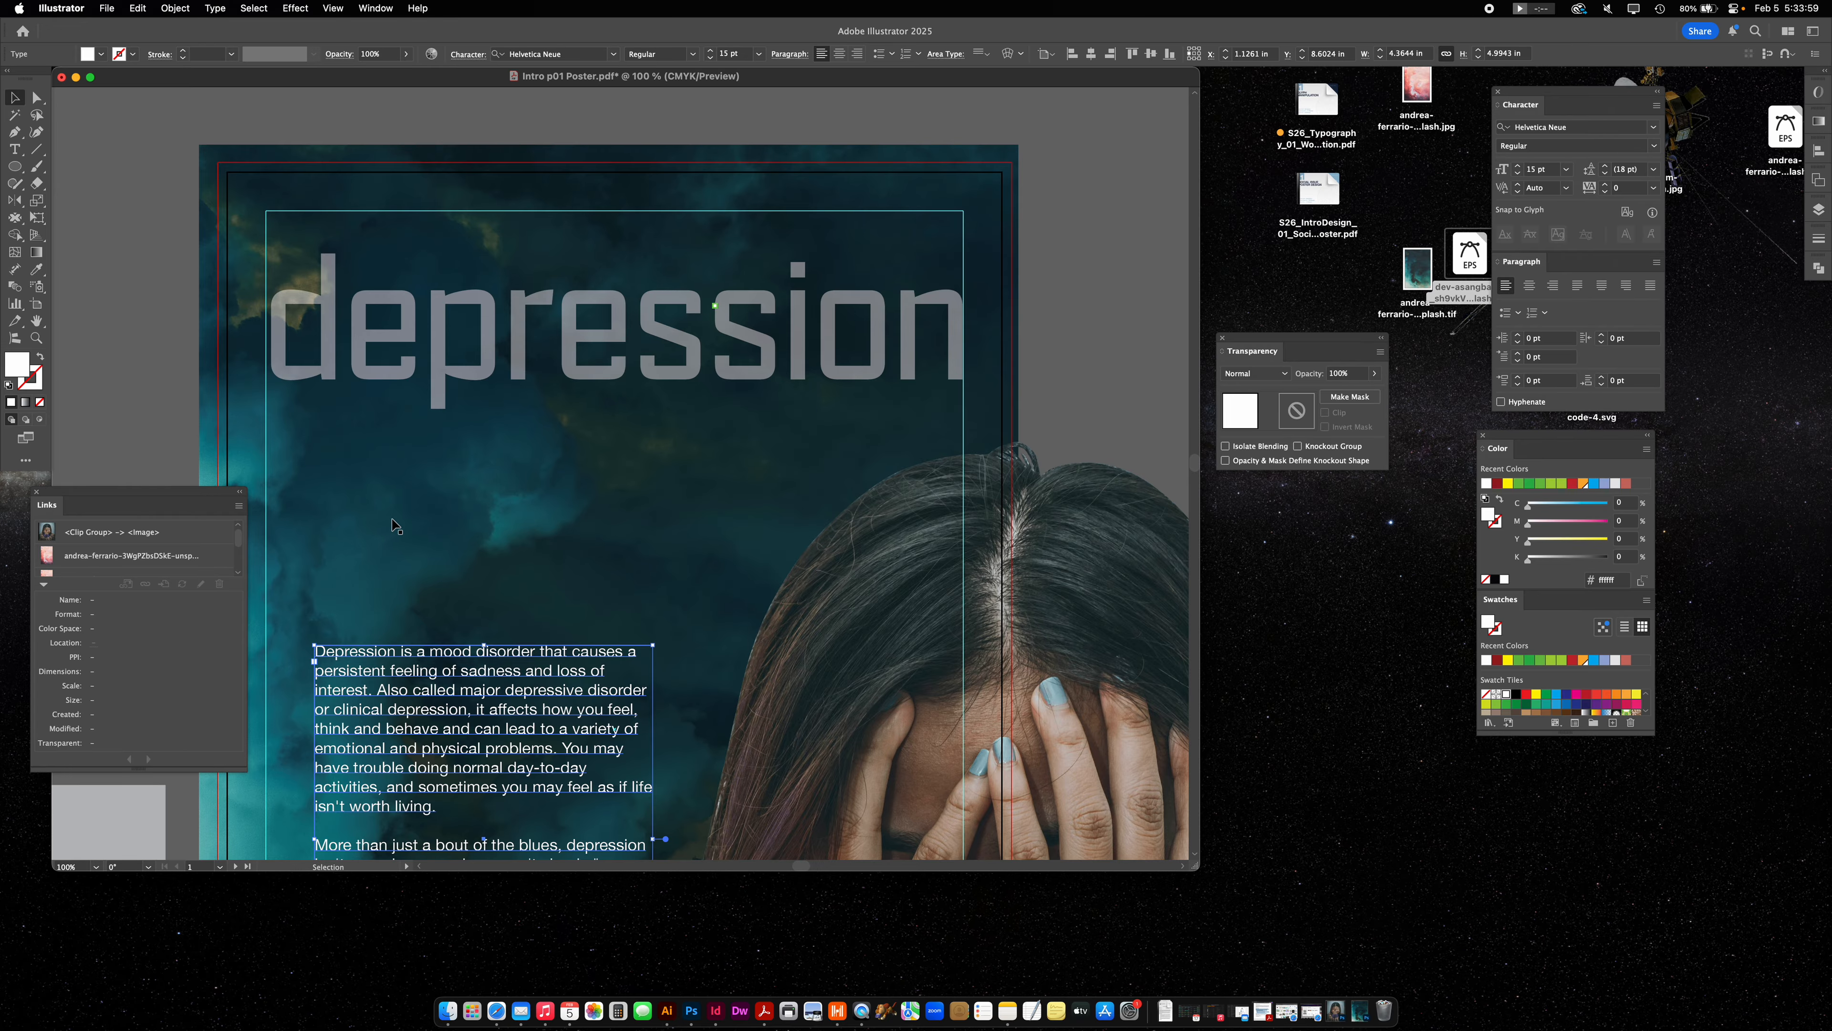
left_click(496, 647)
left_click_drag(496, 648, 490, 565)
scroll(408, 491, "down", 3)
scroll(407, 491, "left", 2)
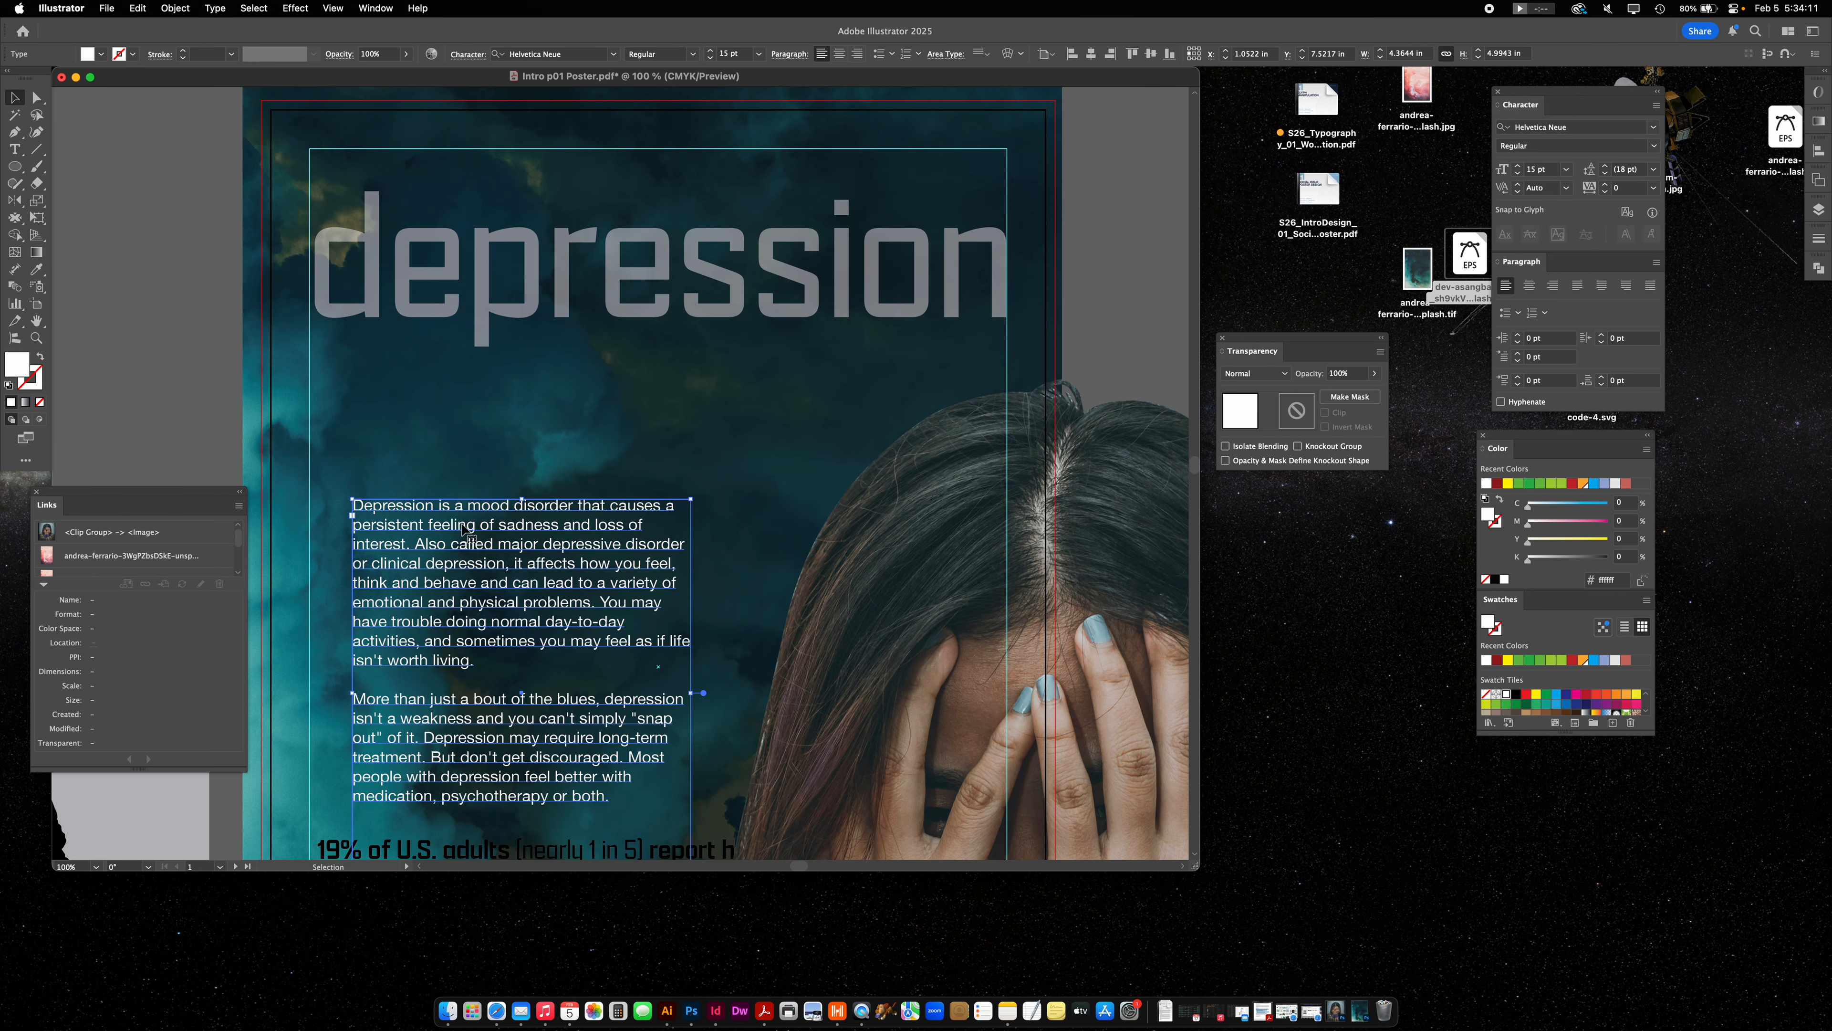
Move the portrait off the depression artboard to its lower right, uncovering the cloud background.
key("super+minus")
key("super+minus")
left_click_drag(946, 423, 1150, 542)
left_click(962, 272)
Try the body paragraph at the poster's lower left and on its right half, and undo the latest moves.
left_click_drag(607, 414, 591, 568)
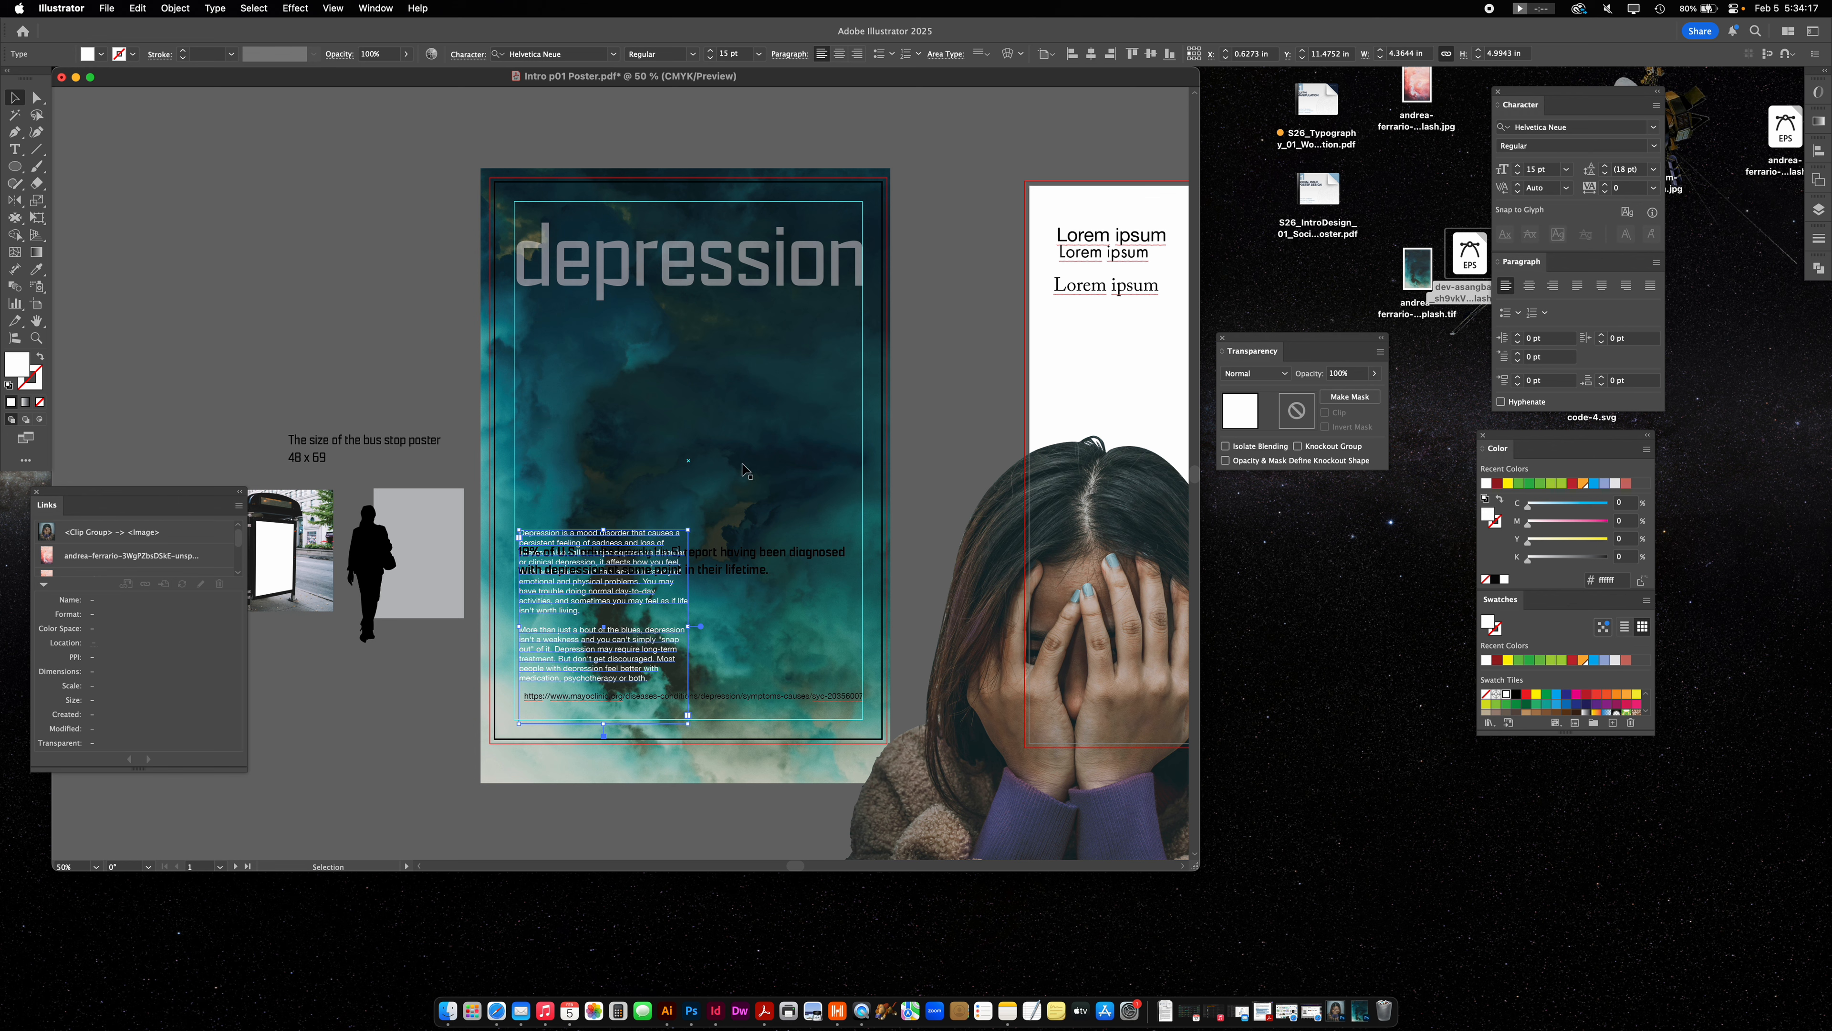
left_click_drag(567, 541, 732, 394)
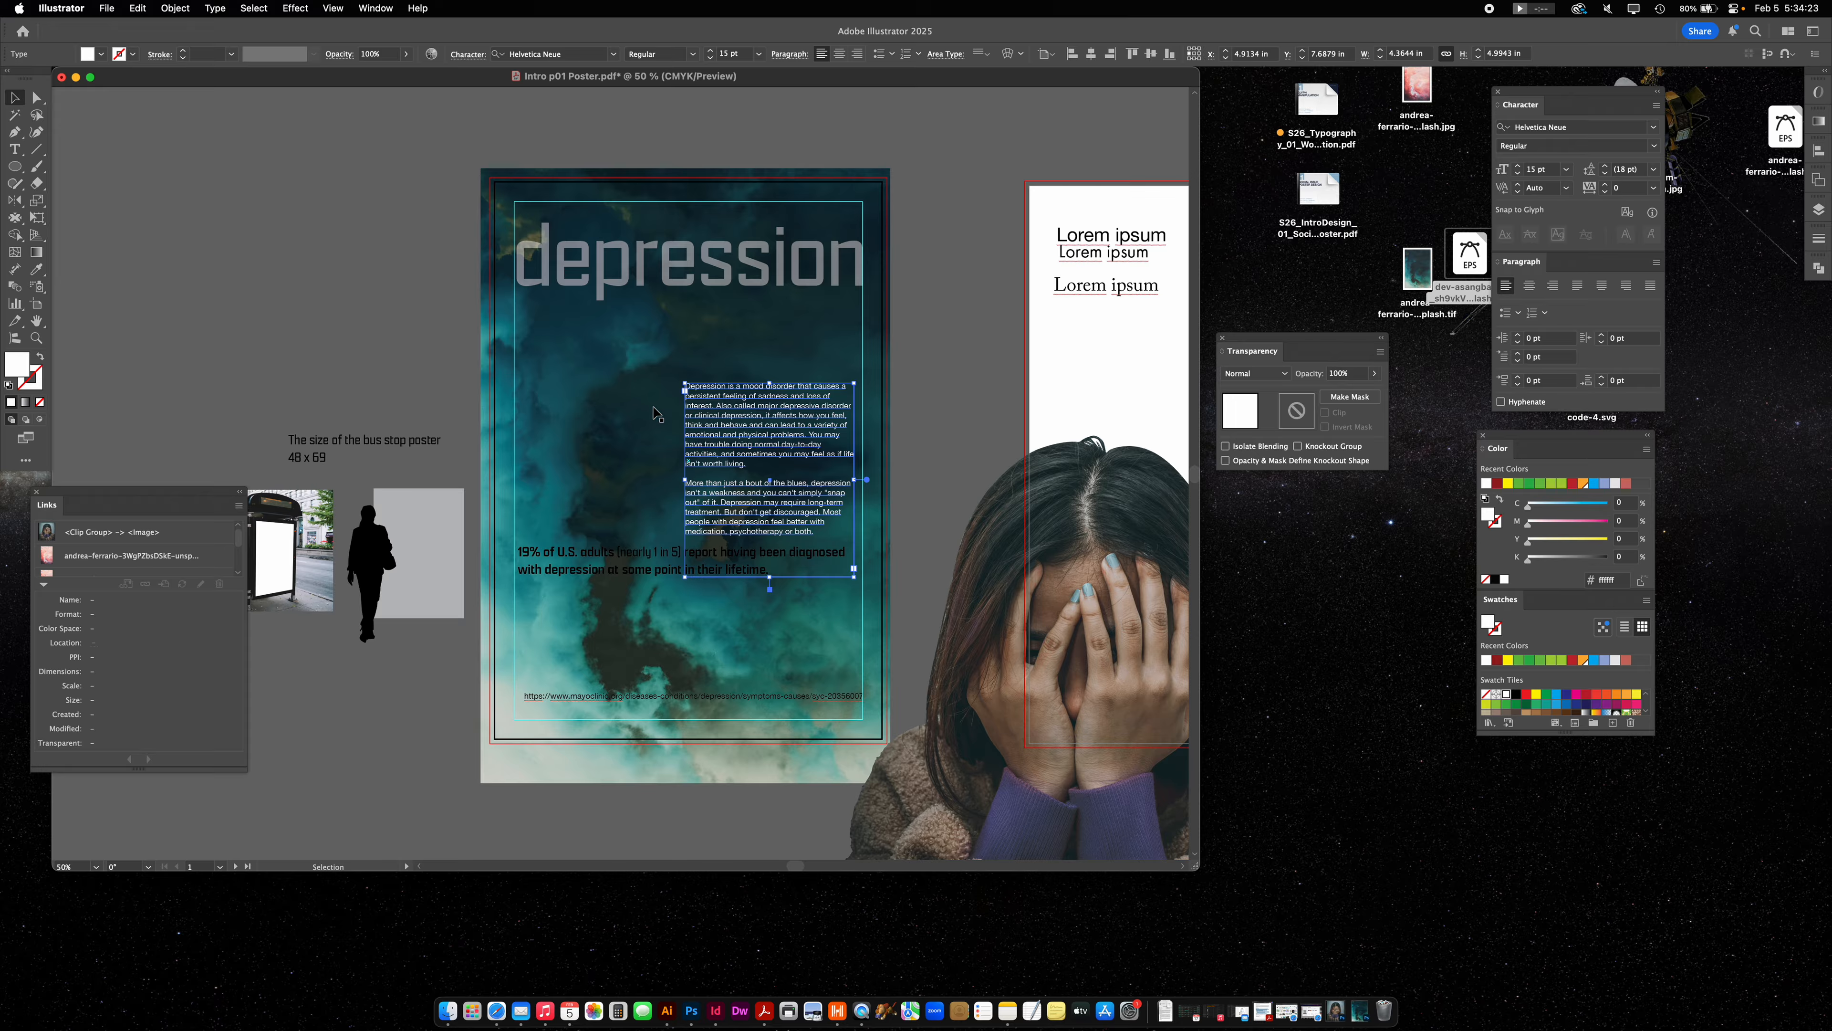
key("super+z")
key("super+z")
key("super+z")
key("super+z")
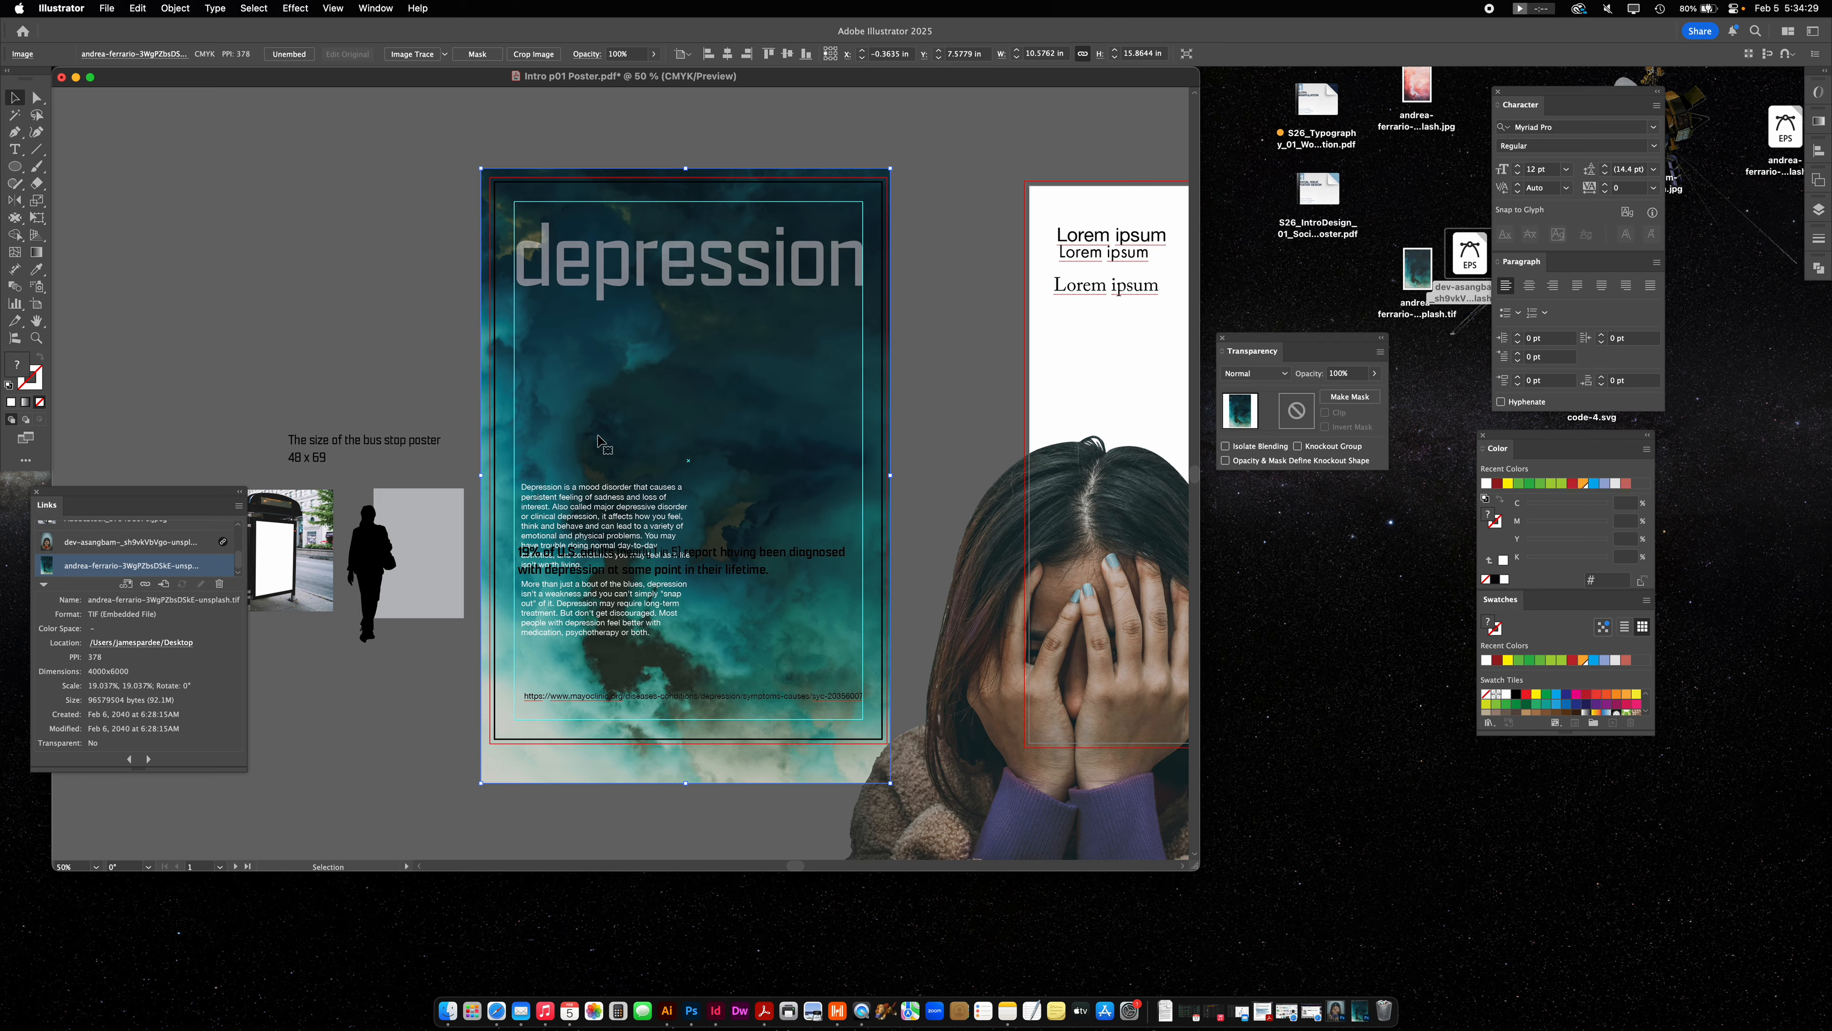
Reflect the cloud background image horizontally about its centre.
left_click(14, 201)
left_click_drag(445, 478, 1067, 506)
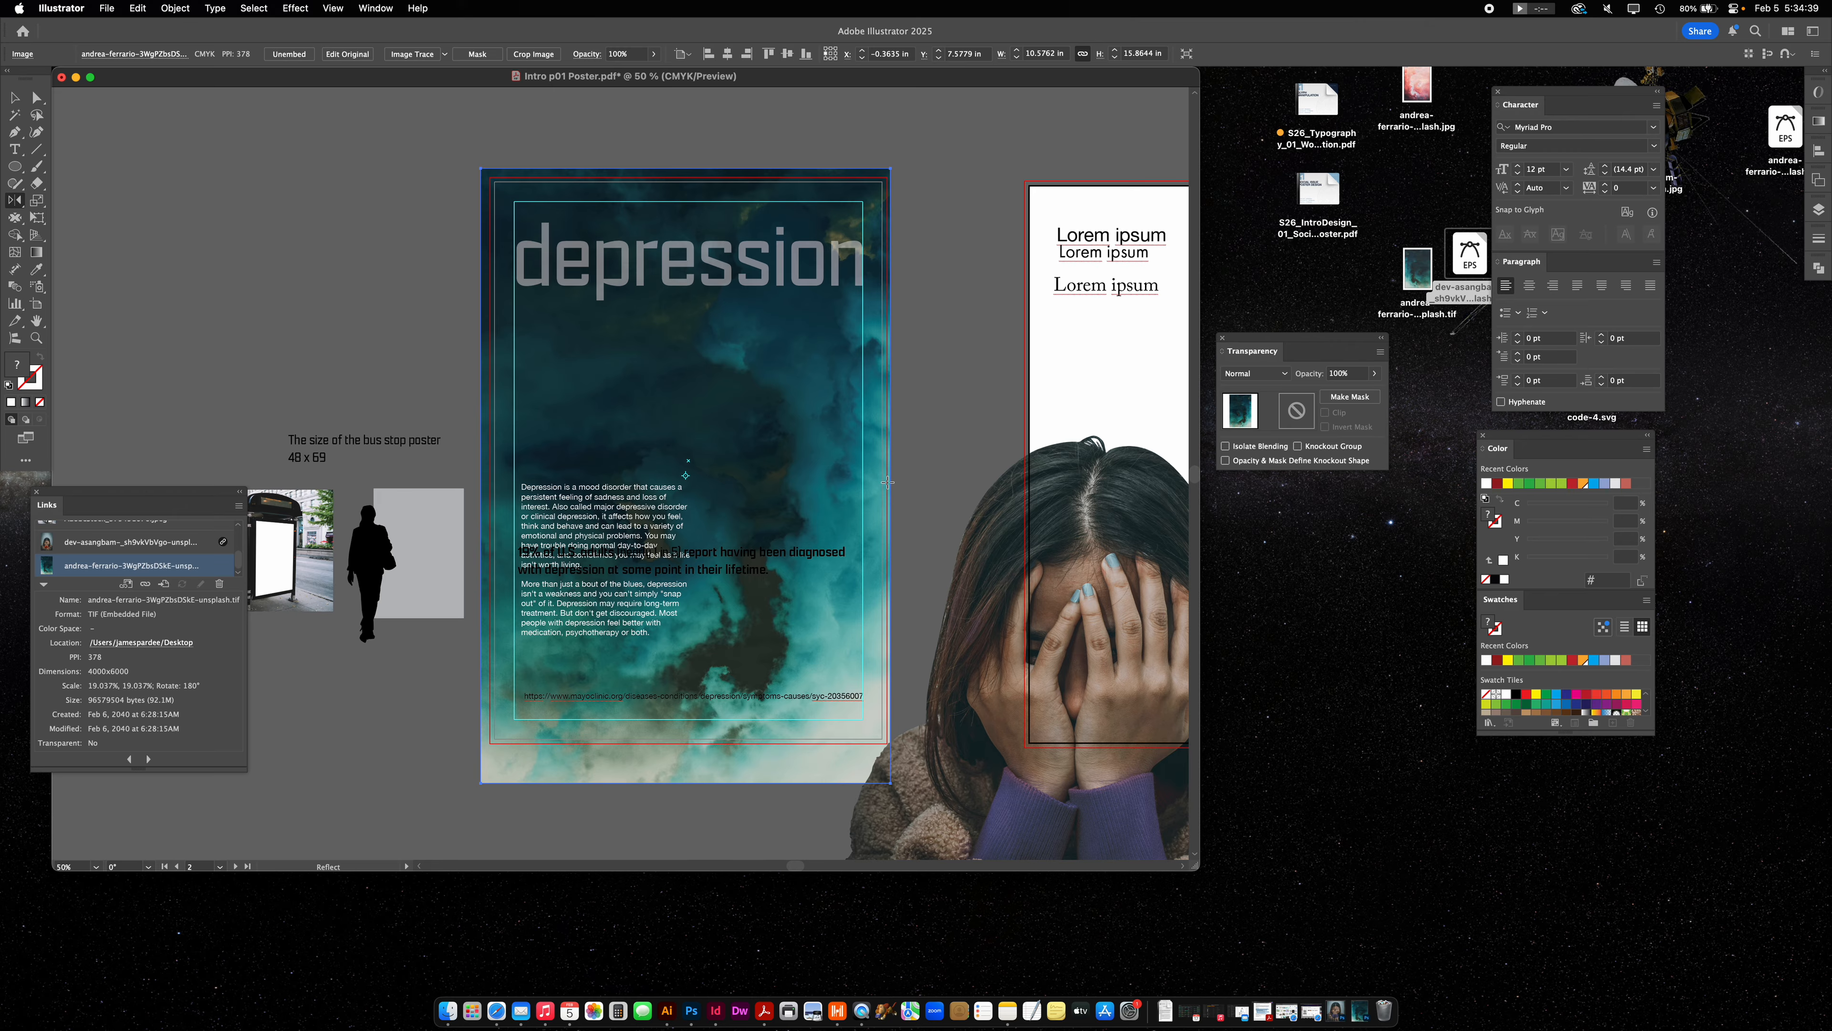
key("super+z")
left_click_drag(420, 395, 683, 474)
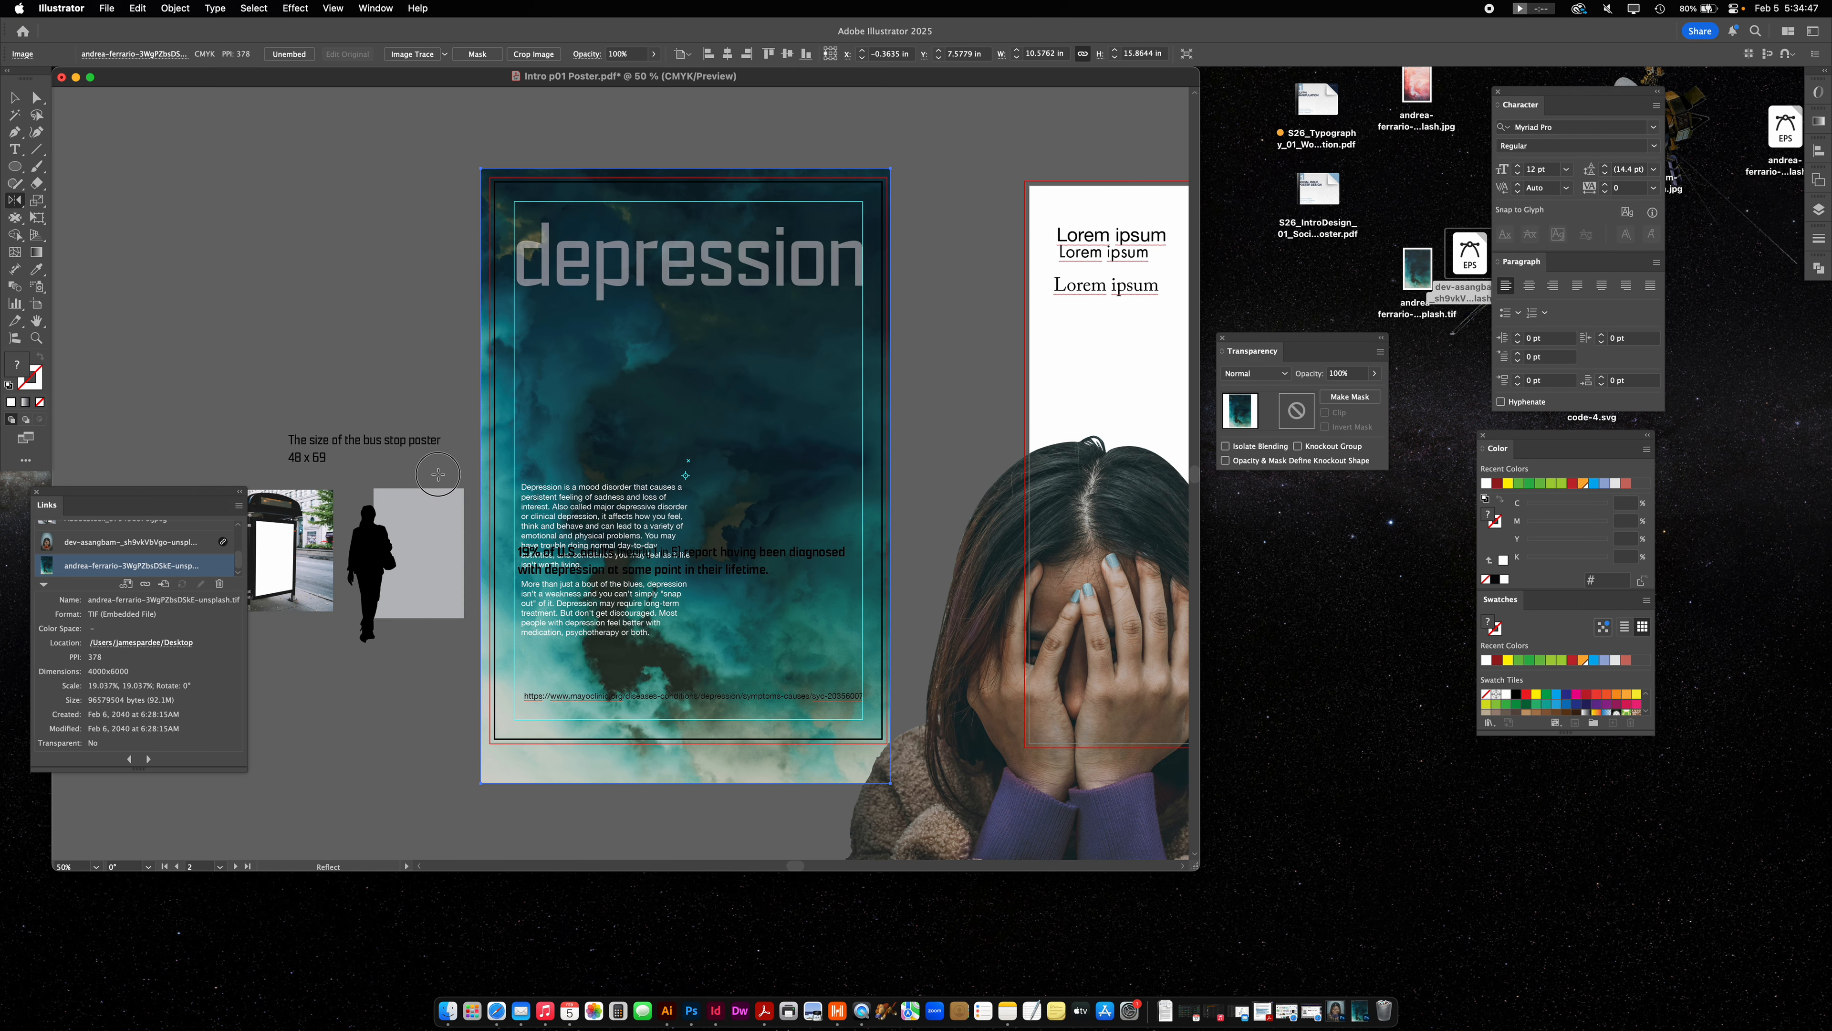
left_click_drag(438, 474, 1108, 532)
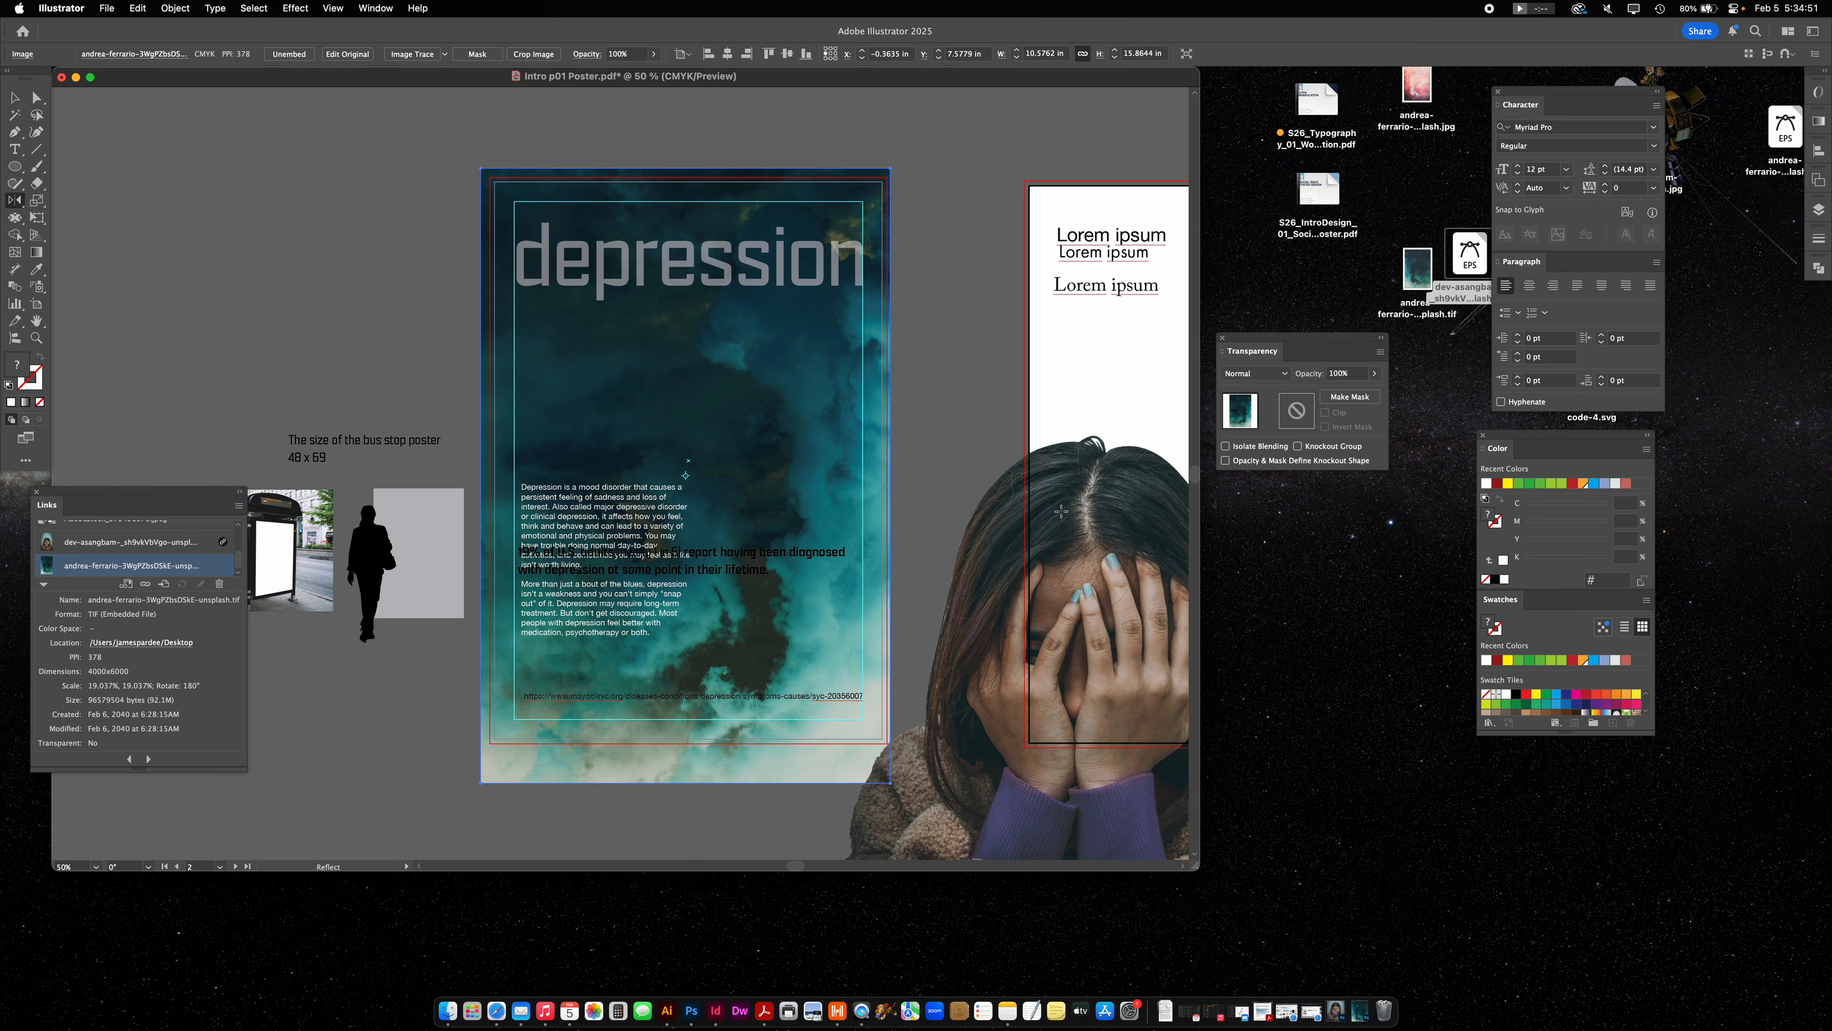
left_click(15, 96)
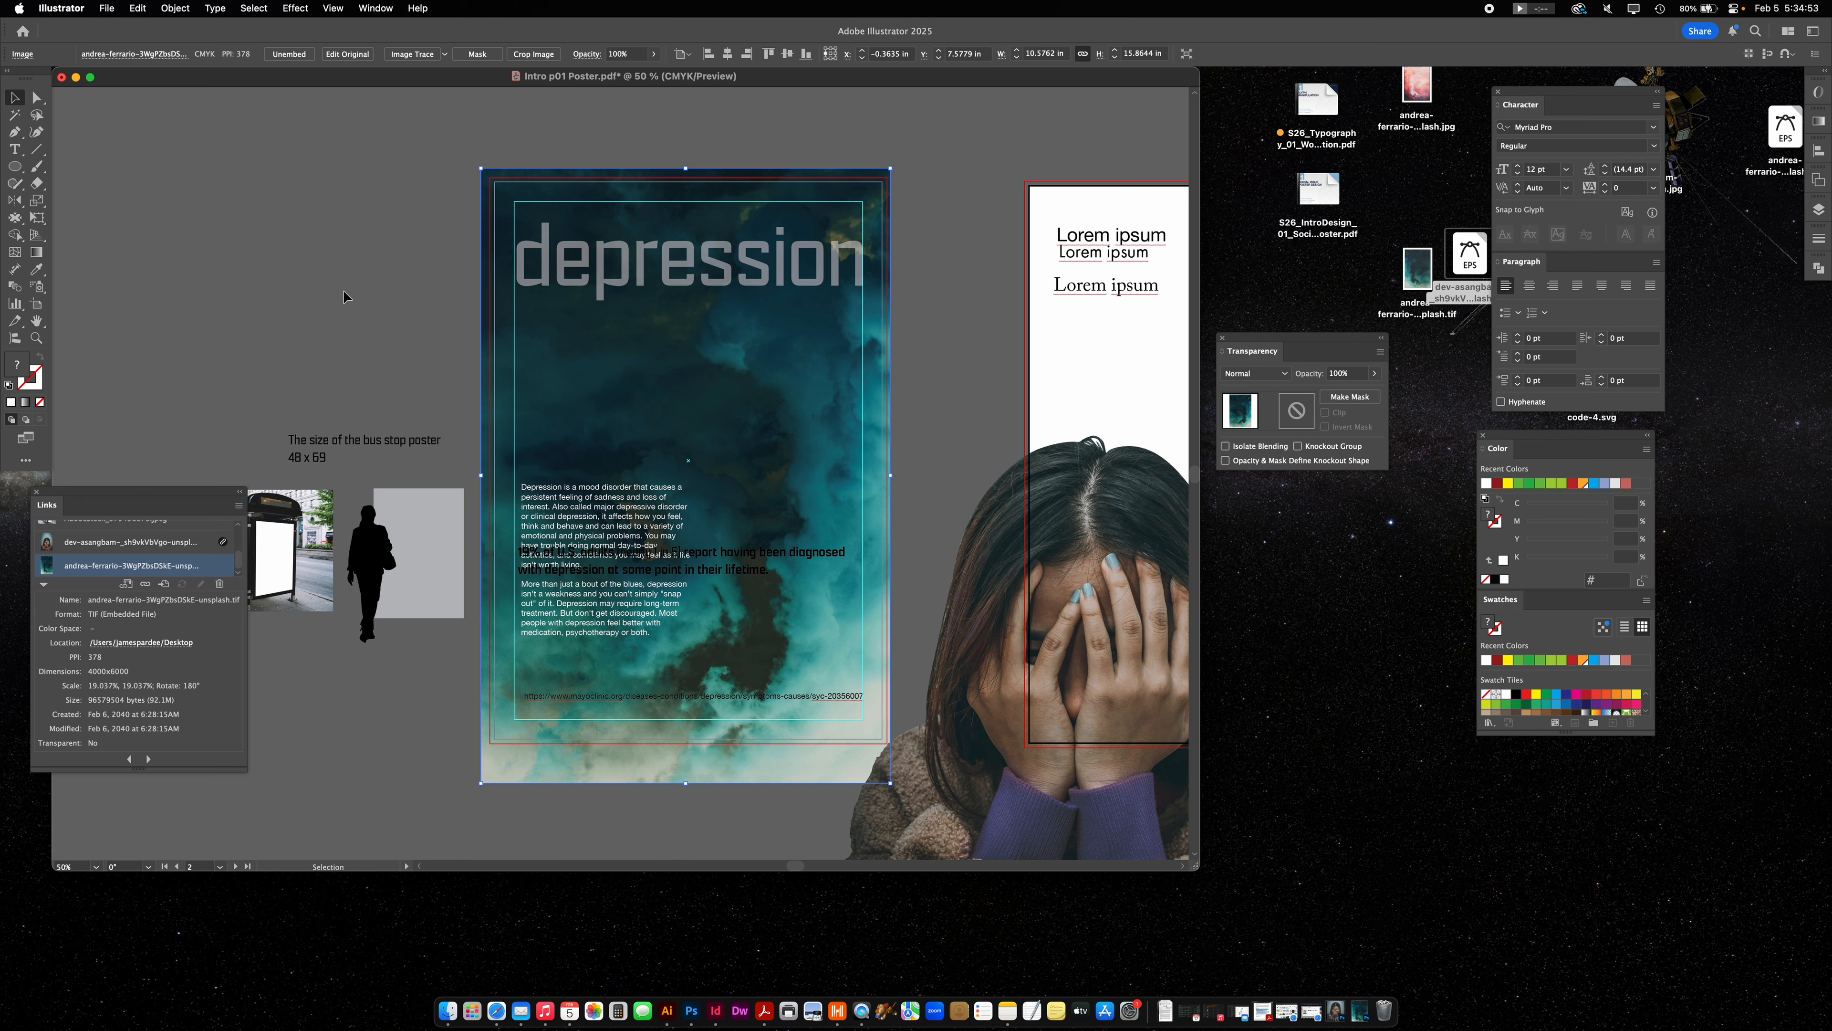
left_click(316, 260)
Scale the portrait down over the poster's right side and place the body paragraph beneath the title at the left margin.
left_click_drag(625, 492, 622, 381)
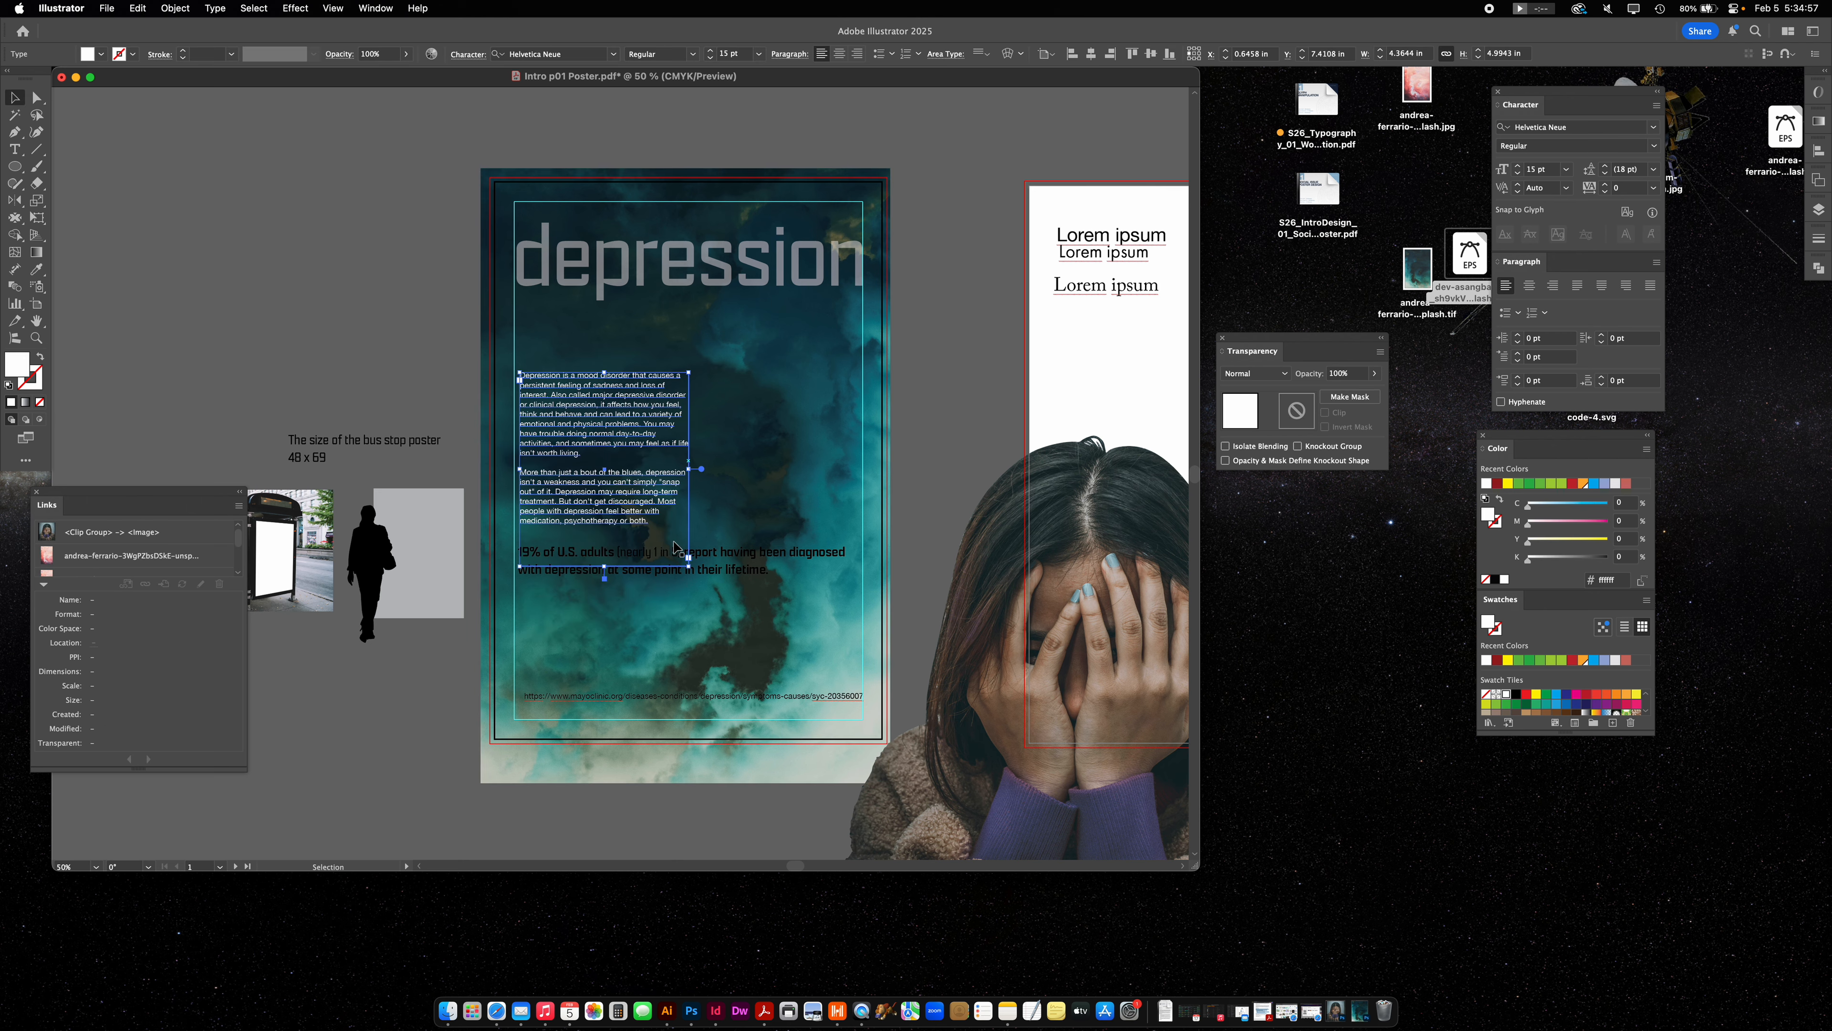
left_click_drag(1119, 534, 861, 379)
left_click_drag(1099, 843, 1032, 776)
left_click_drag(1018, 755, 1018, 755)
left_click_drag(958, 632, 973, 638)
left_click(936, 162)
left_click_drag(645, 441, 643, 402)
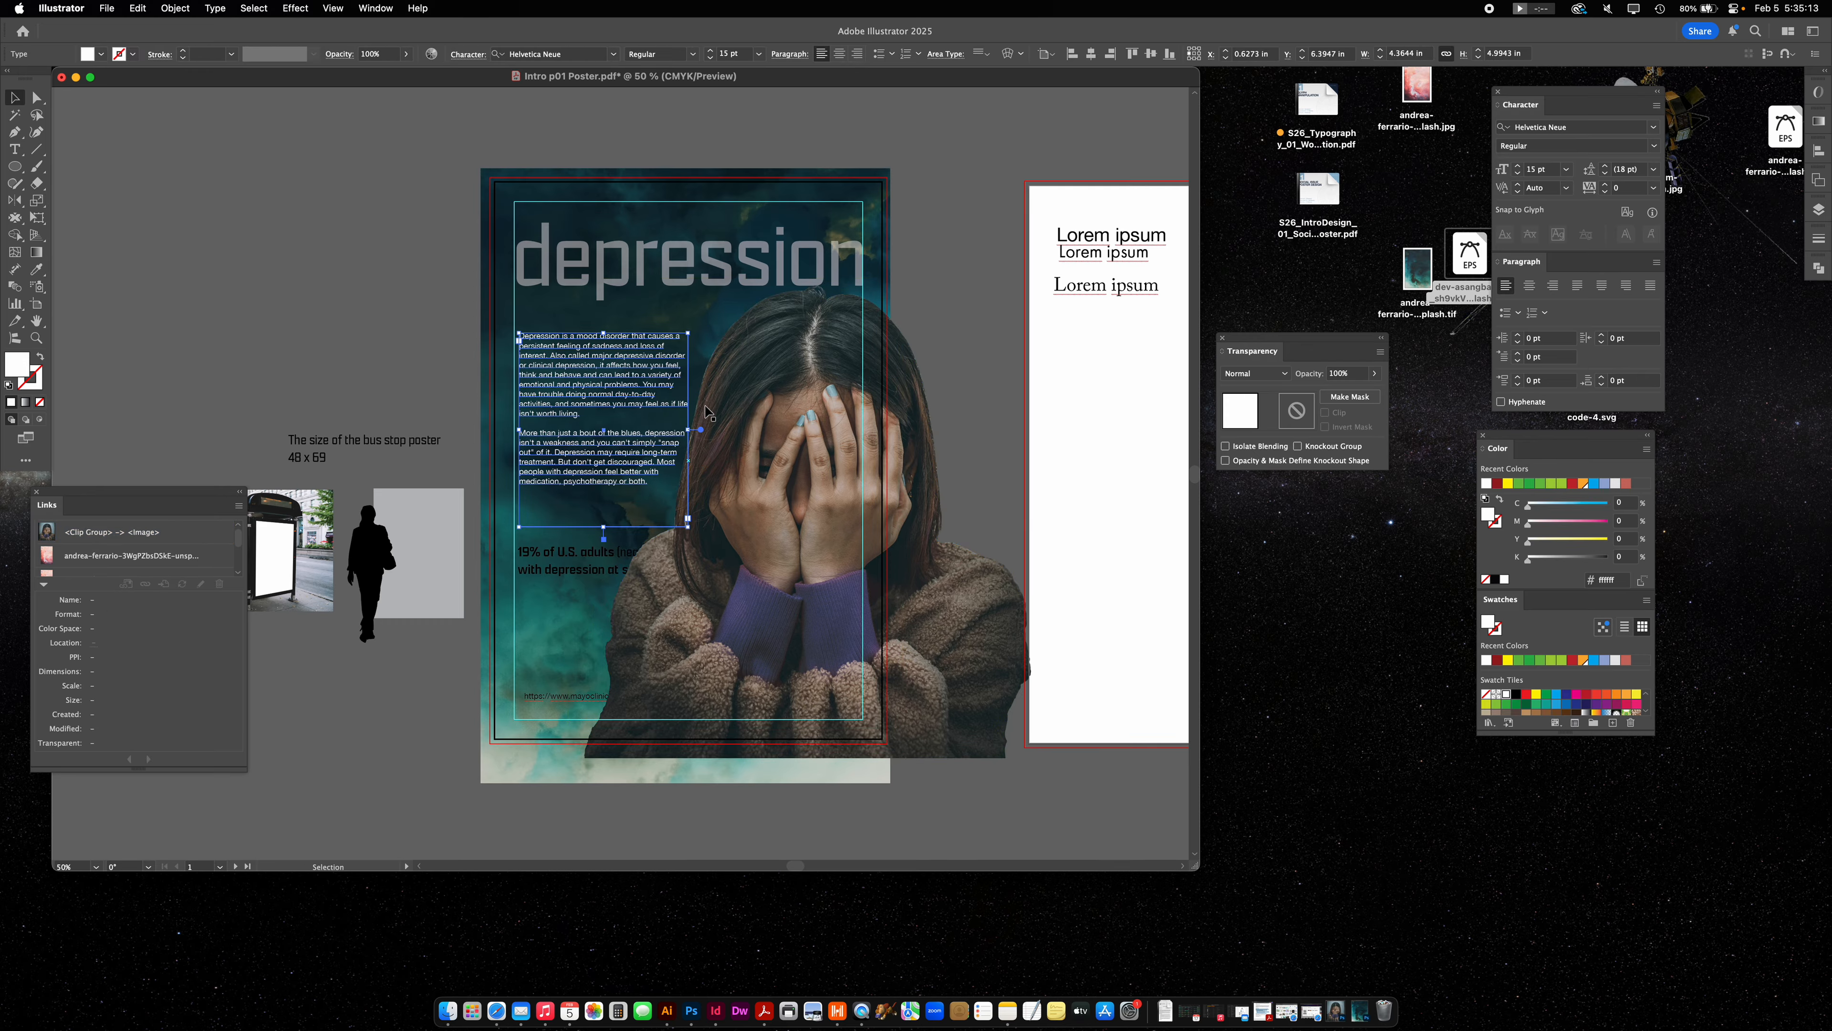
left_click(419, 326)
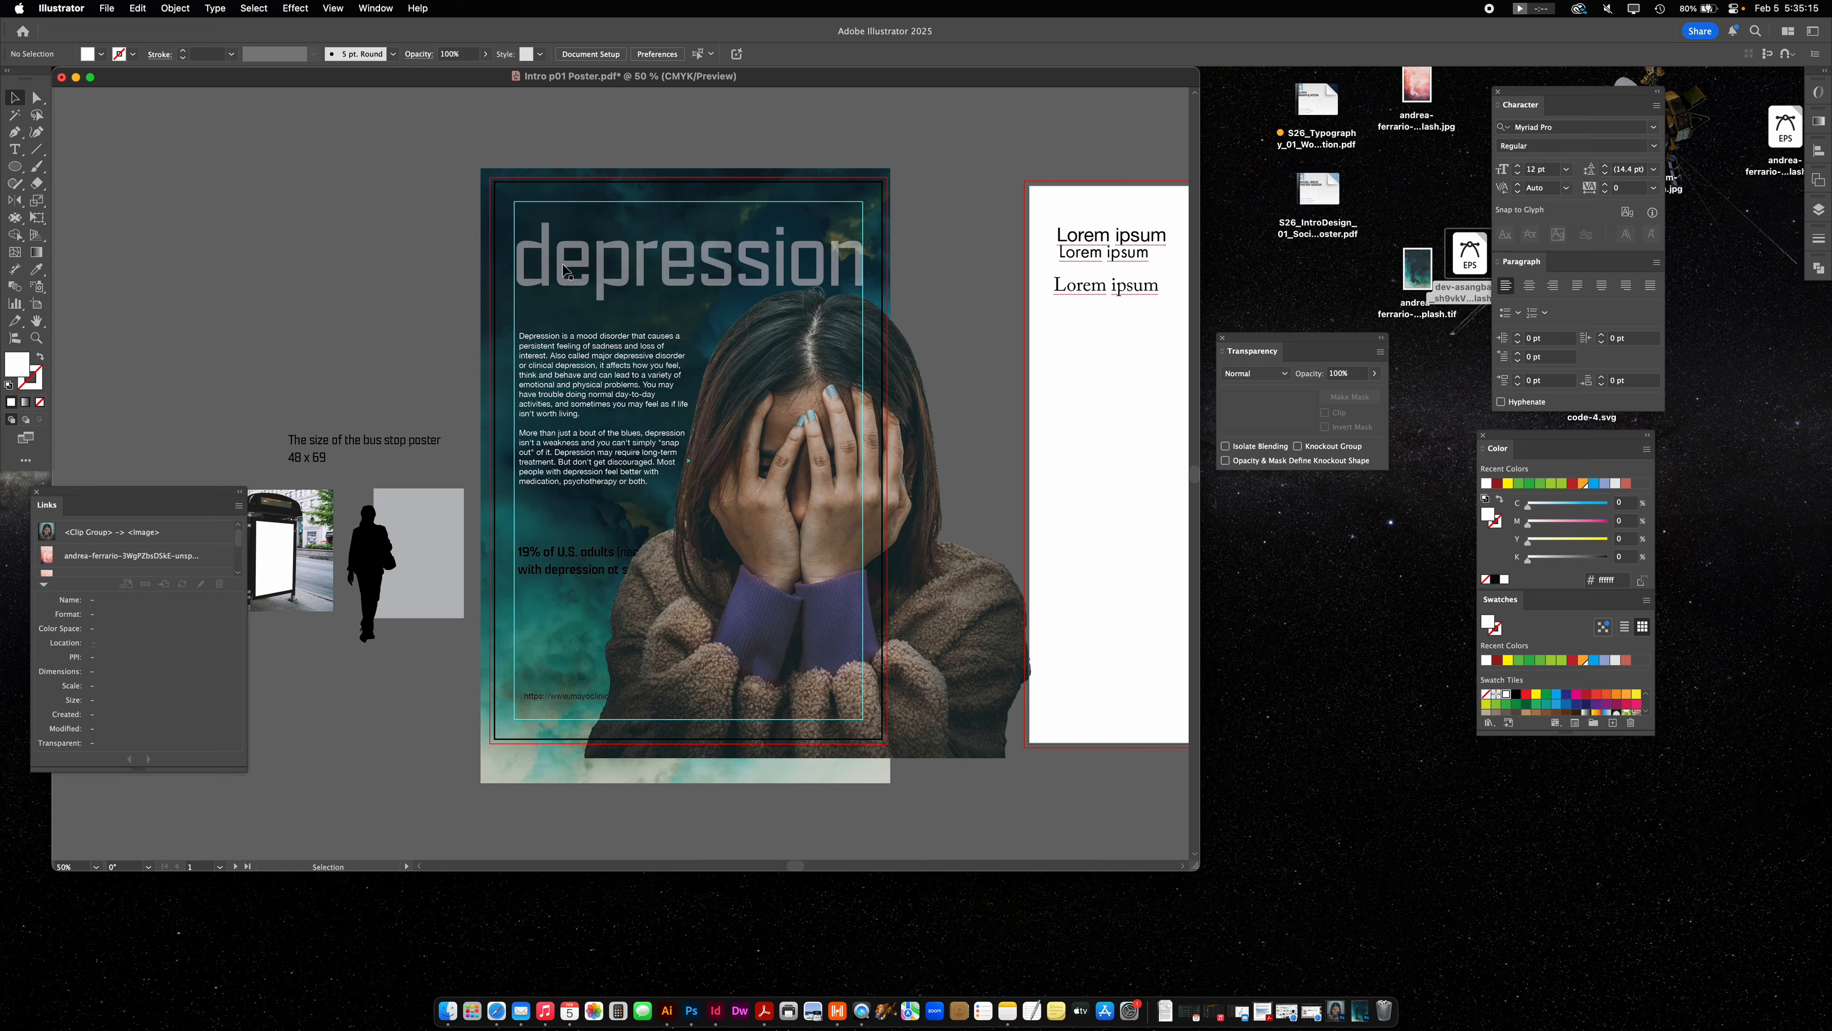
Add a Lorem ipsum sample text in Myriad Pro on the pasteboard beside the poster and enlarge it to headline size.
key("t")
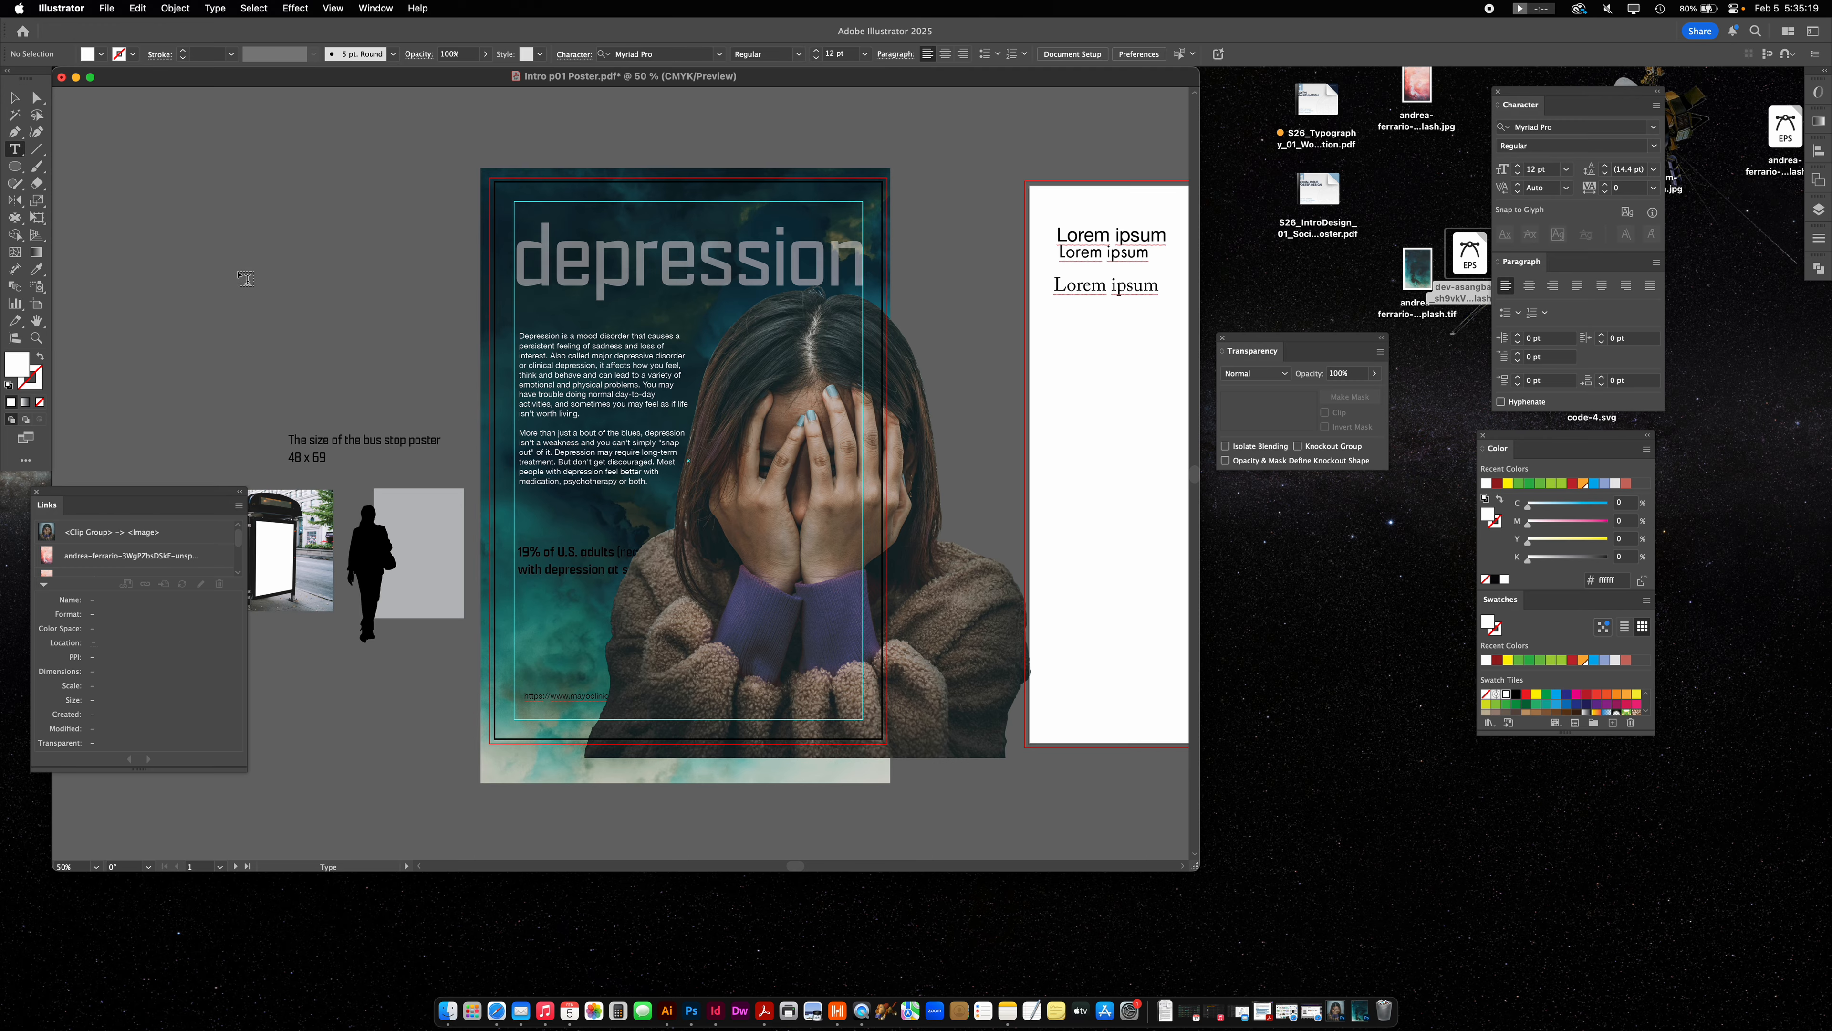
left_click(239, 271)
left_click(14, 97)
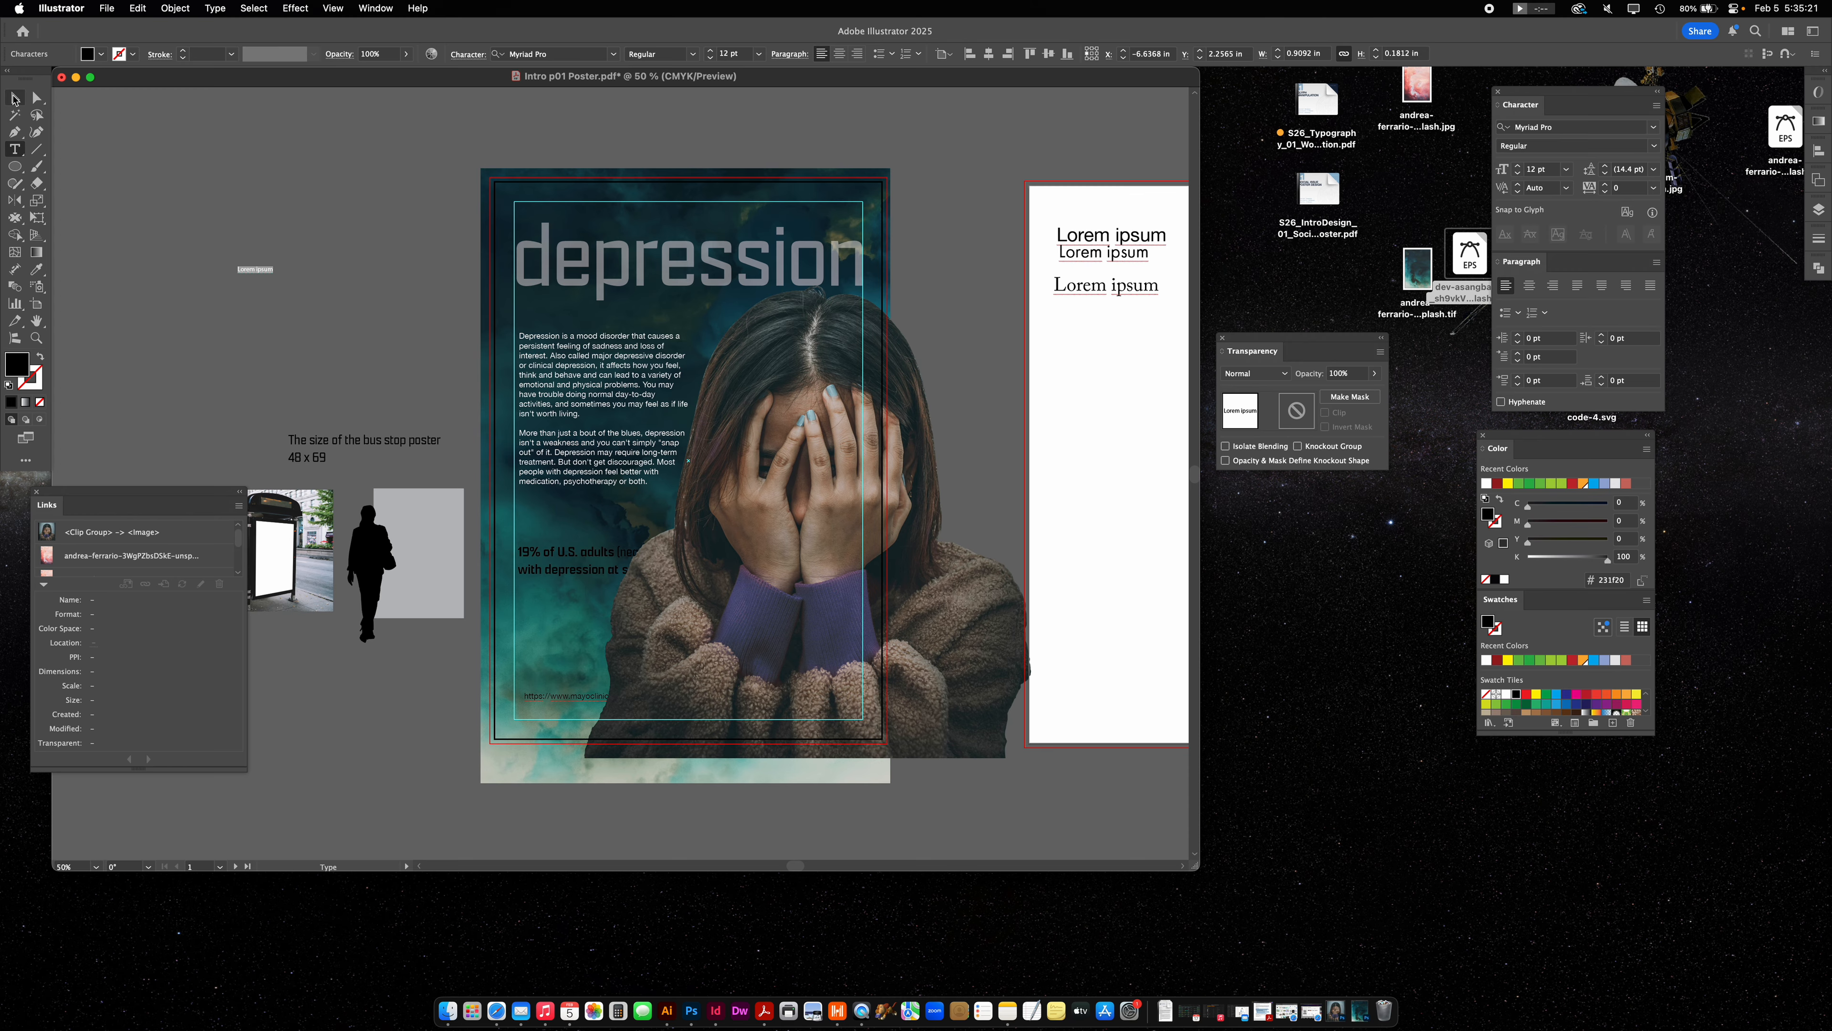
left_click_drag(279, 264, 213, 254)
left_click_drag(447, 251, 398, 235)
left_click(537, 362)
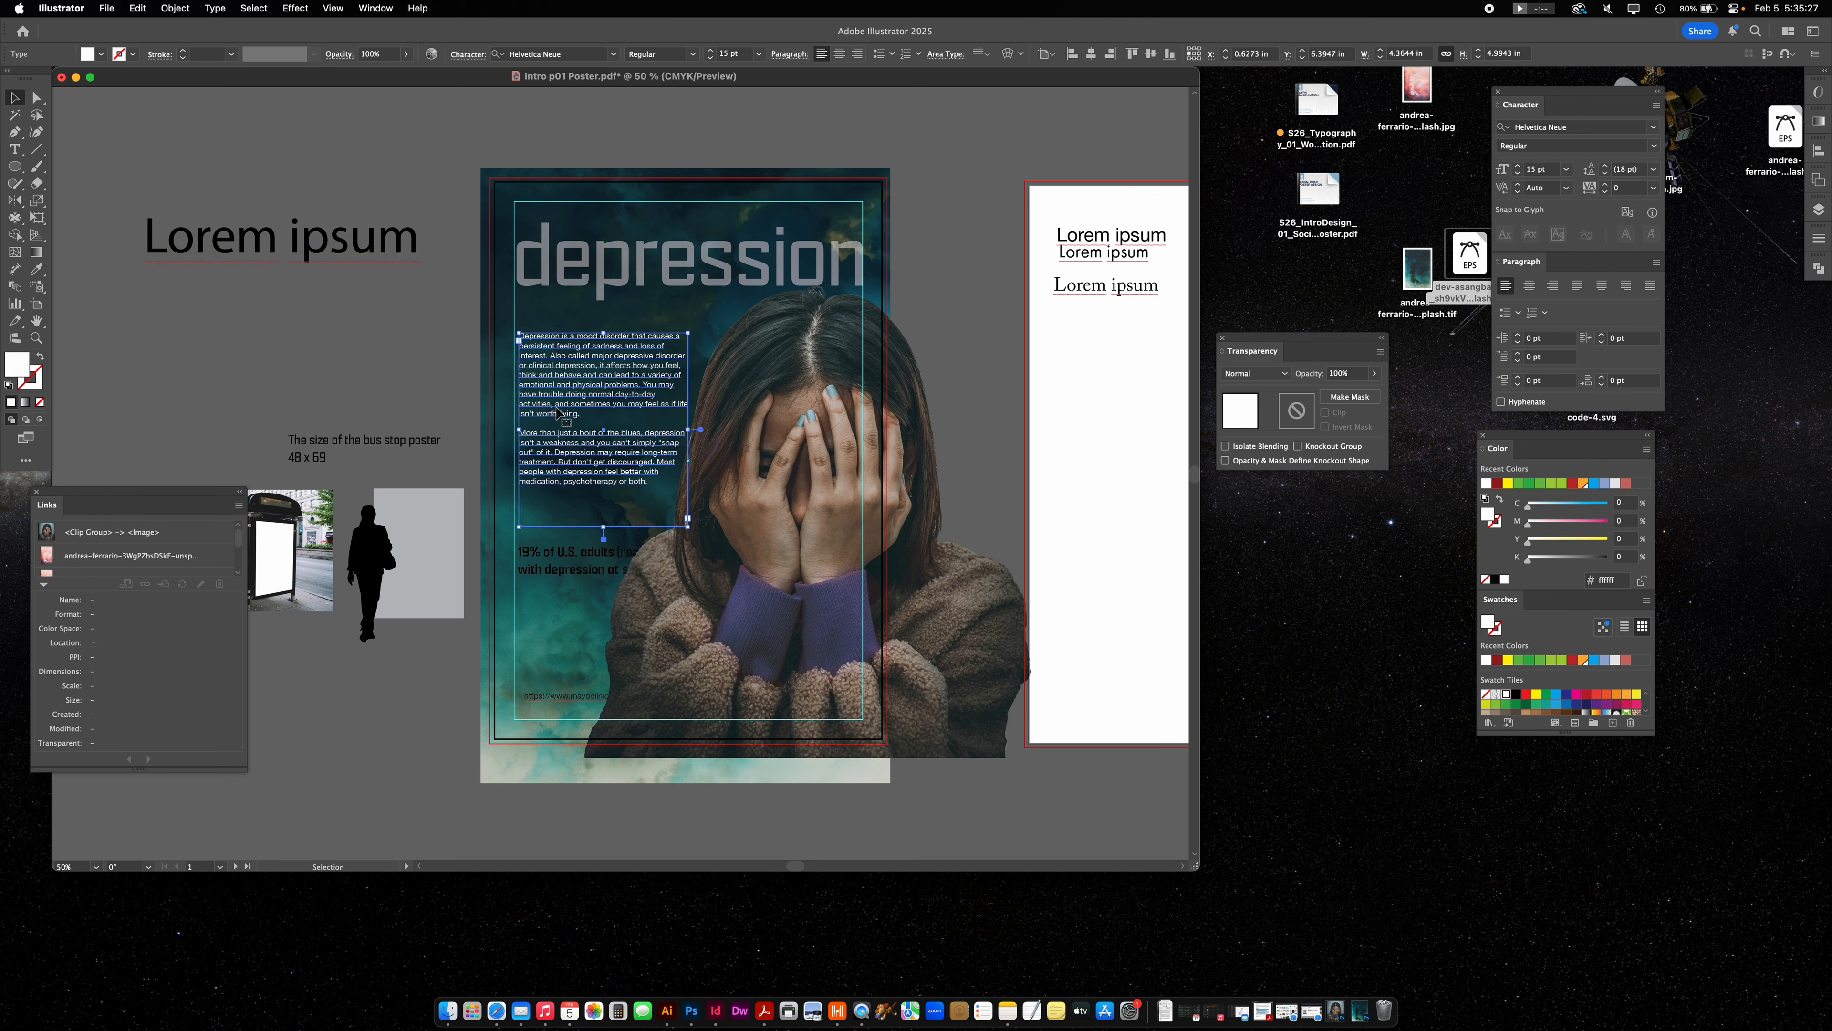
Add a 12 pt Myriad Pro Lorem ipsum text block about 4.8 in wide on the pasteboard beneath the headline sample.
left_click(237, 303)
key("t")
left_click_drag(124, 313, 310, 437)
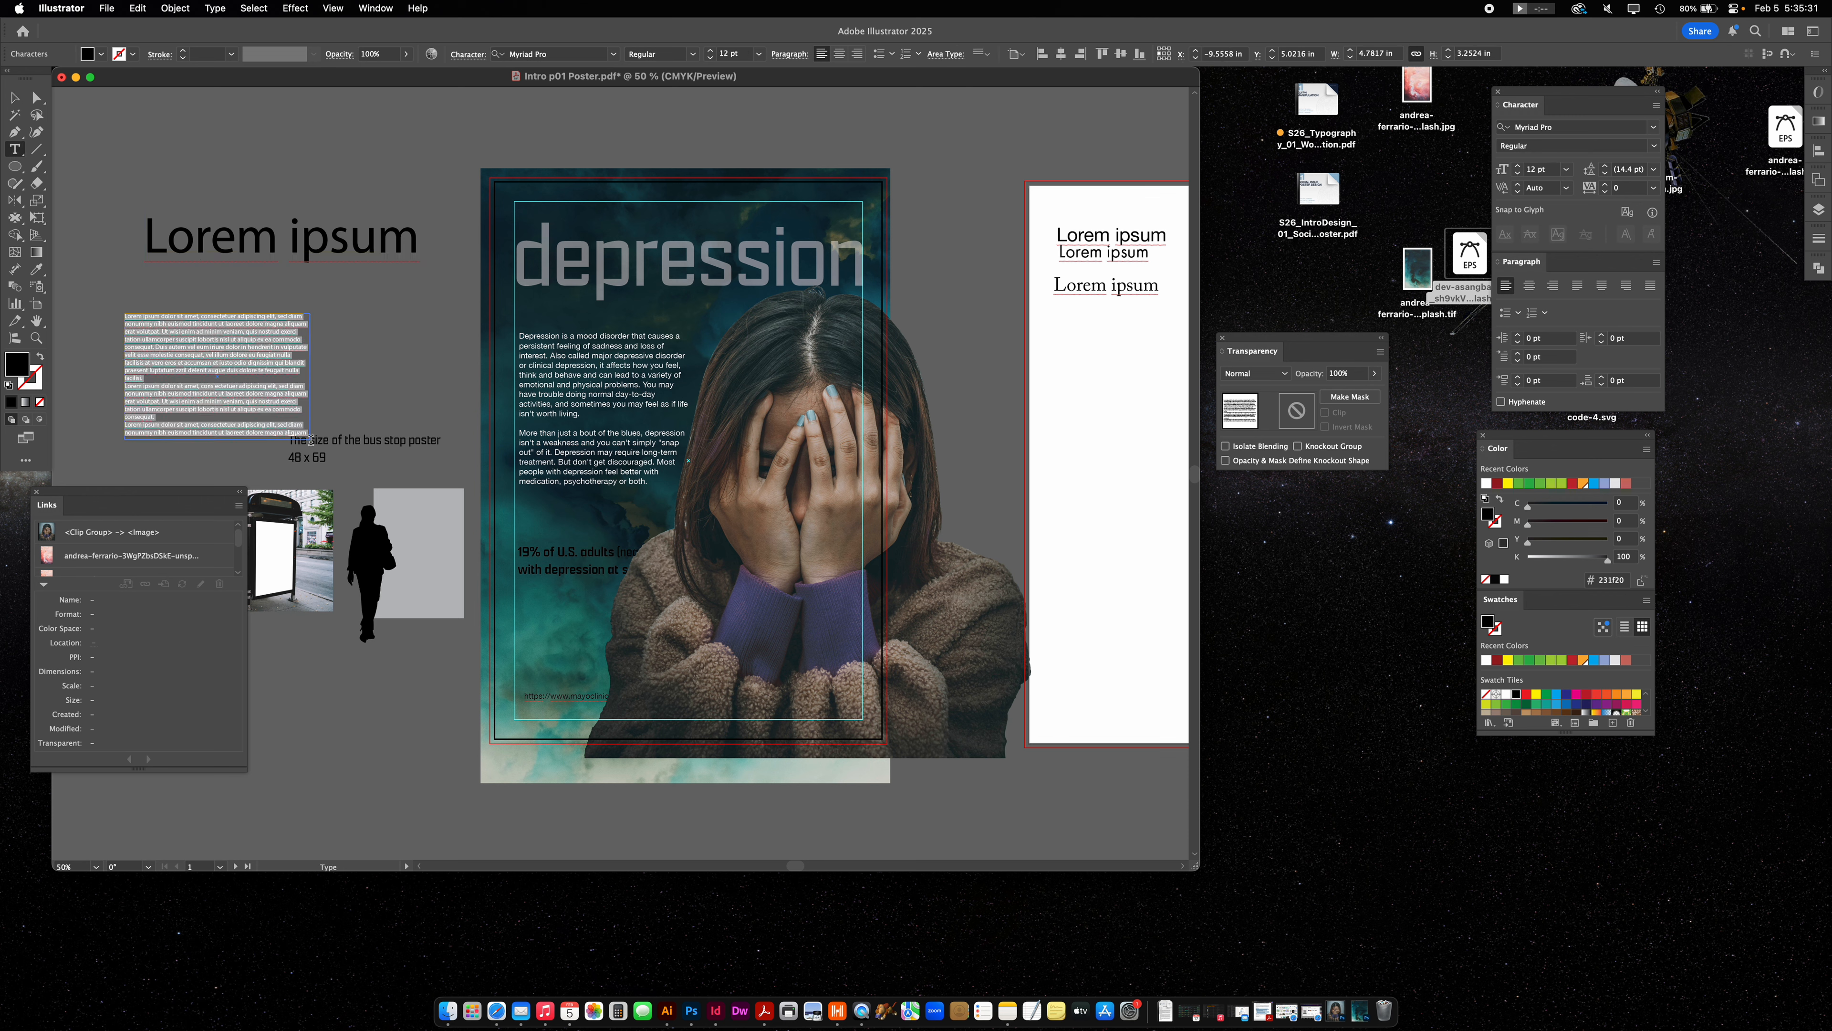
left_click(14, 97)
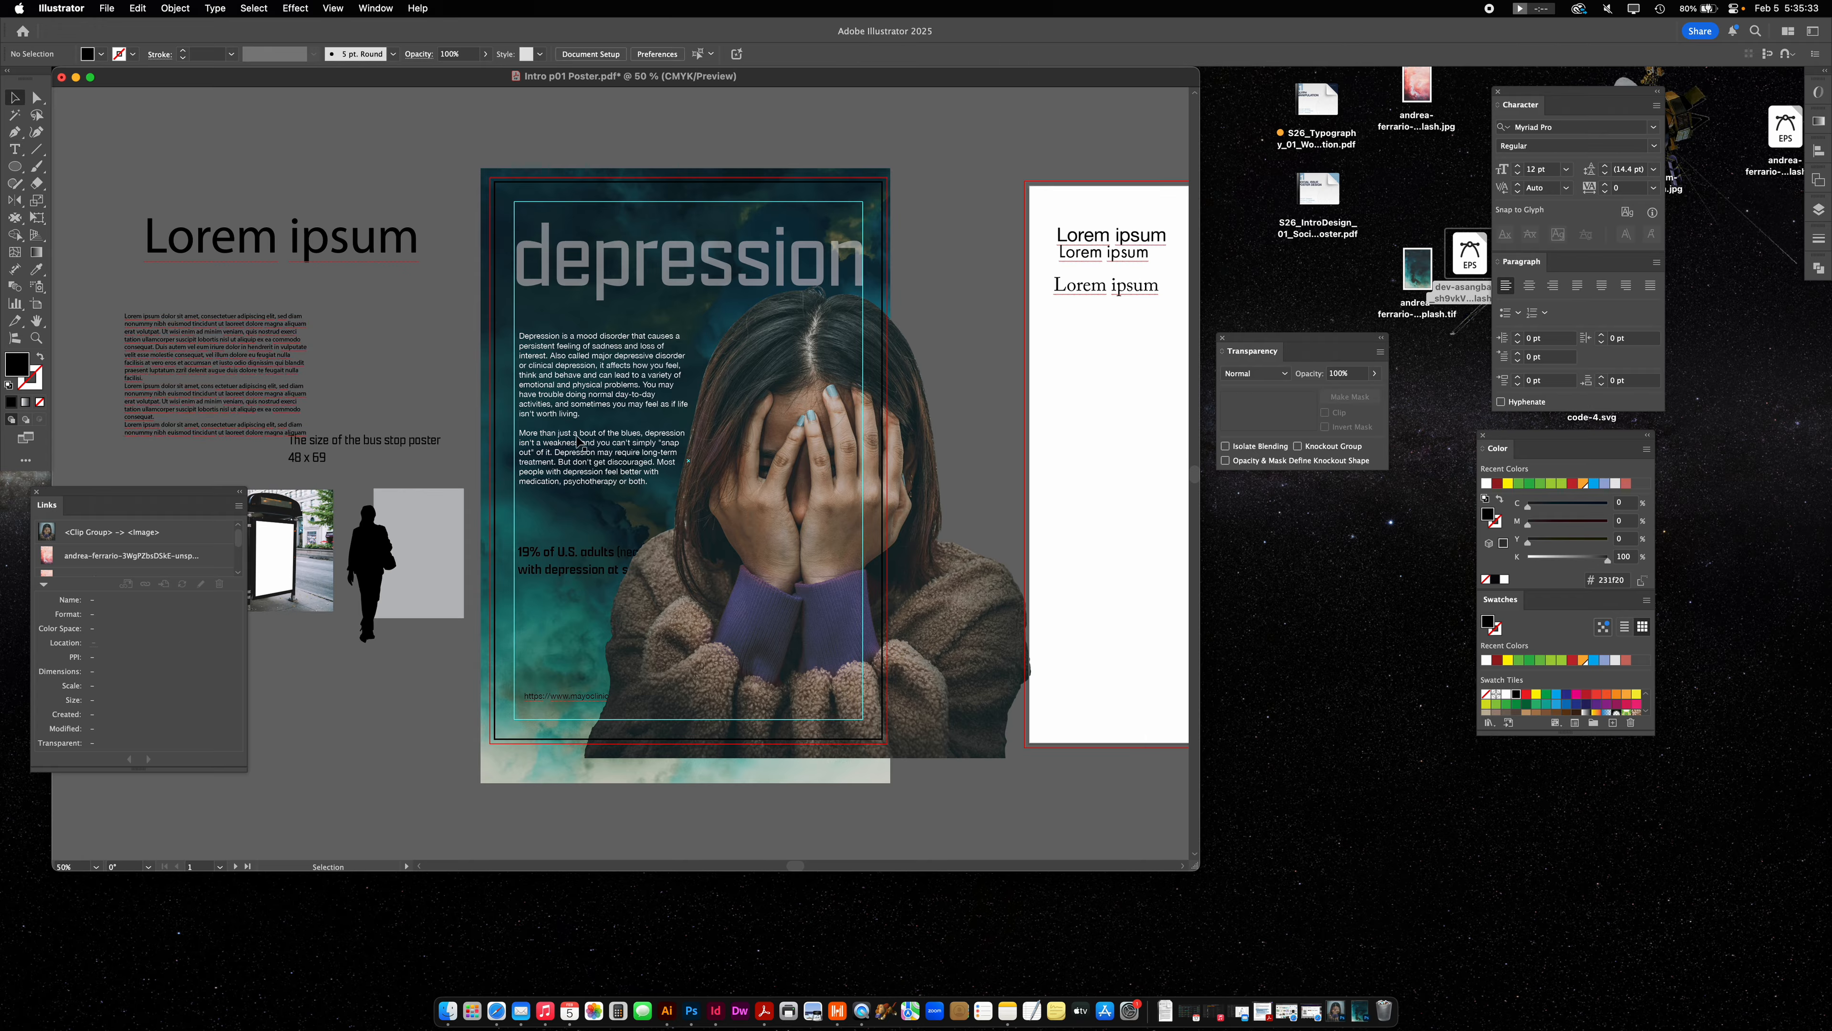
Narrow the body paragraph's text frame to about 3.99 in and scale the title down to about 7.58 in wide.
left_click(560, 388)
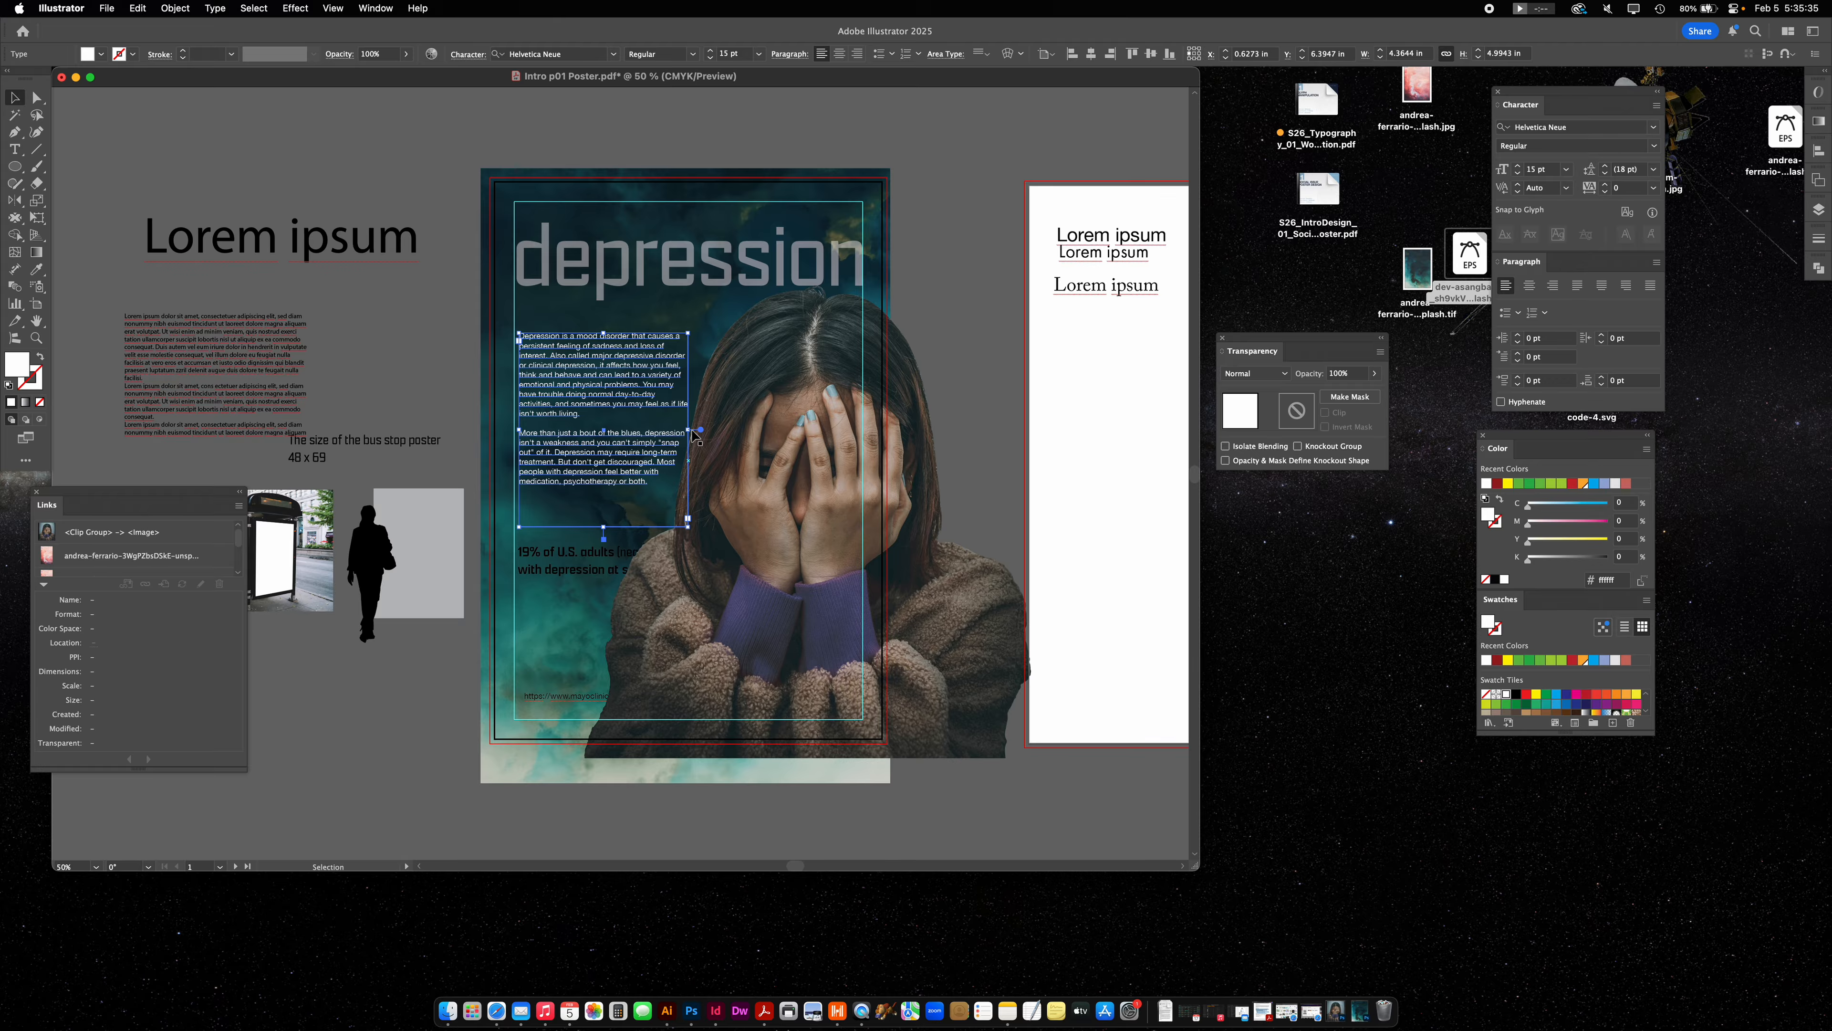
left_click_drag(690, 430, 674, 430)
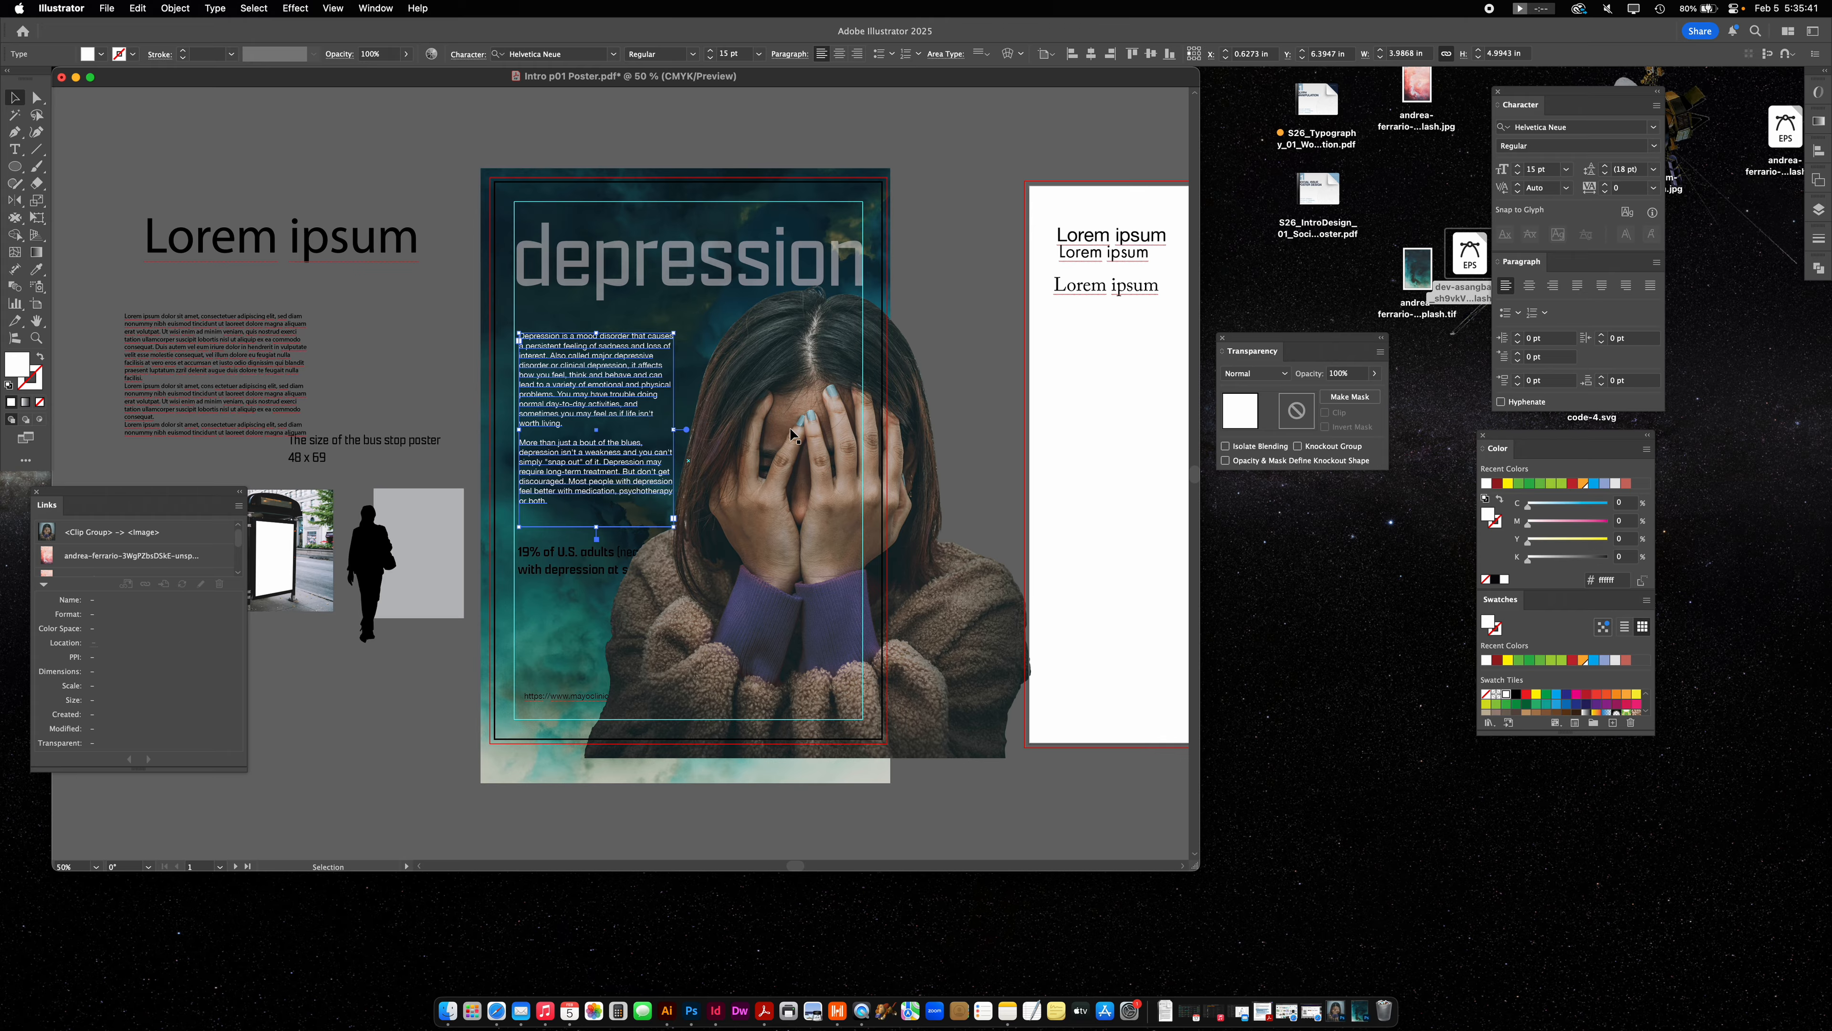
left_click(711, 273)
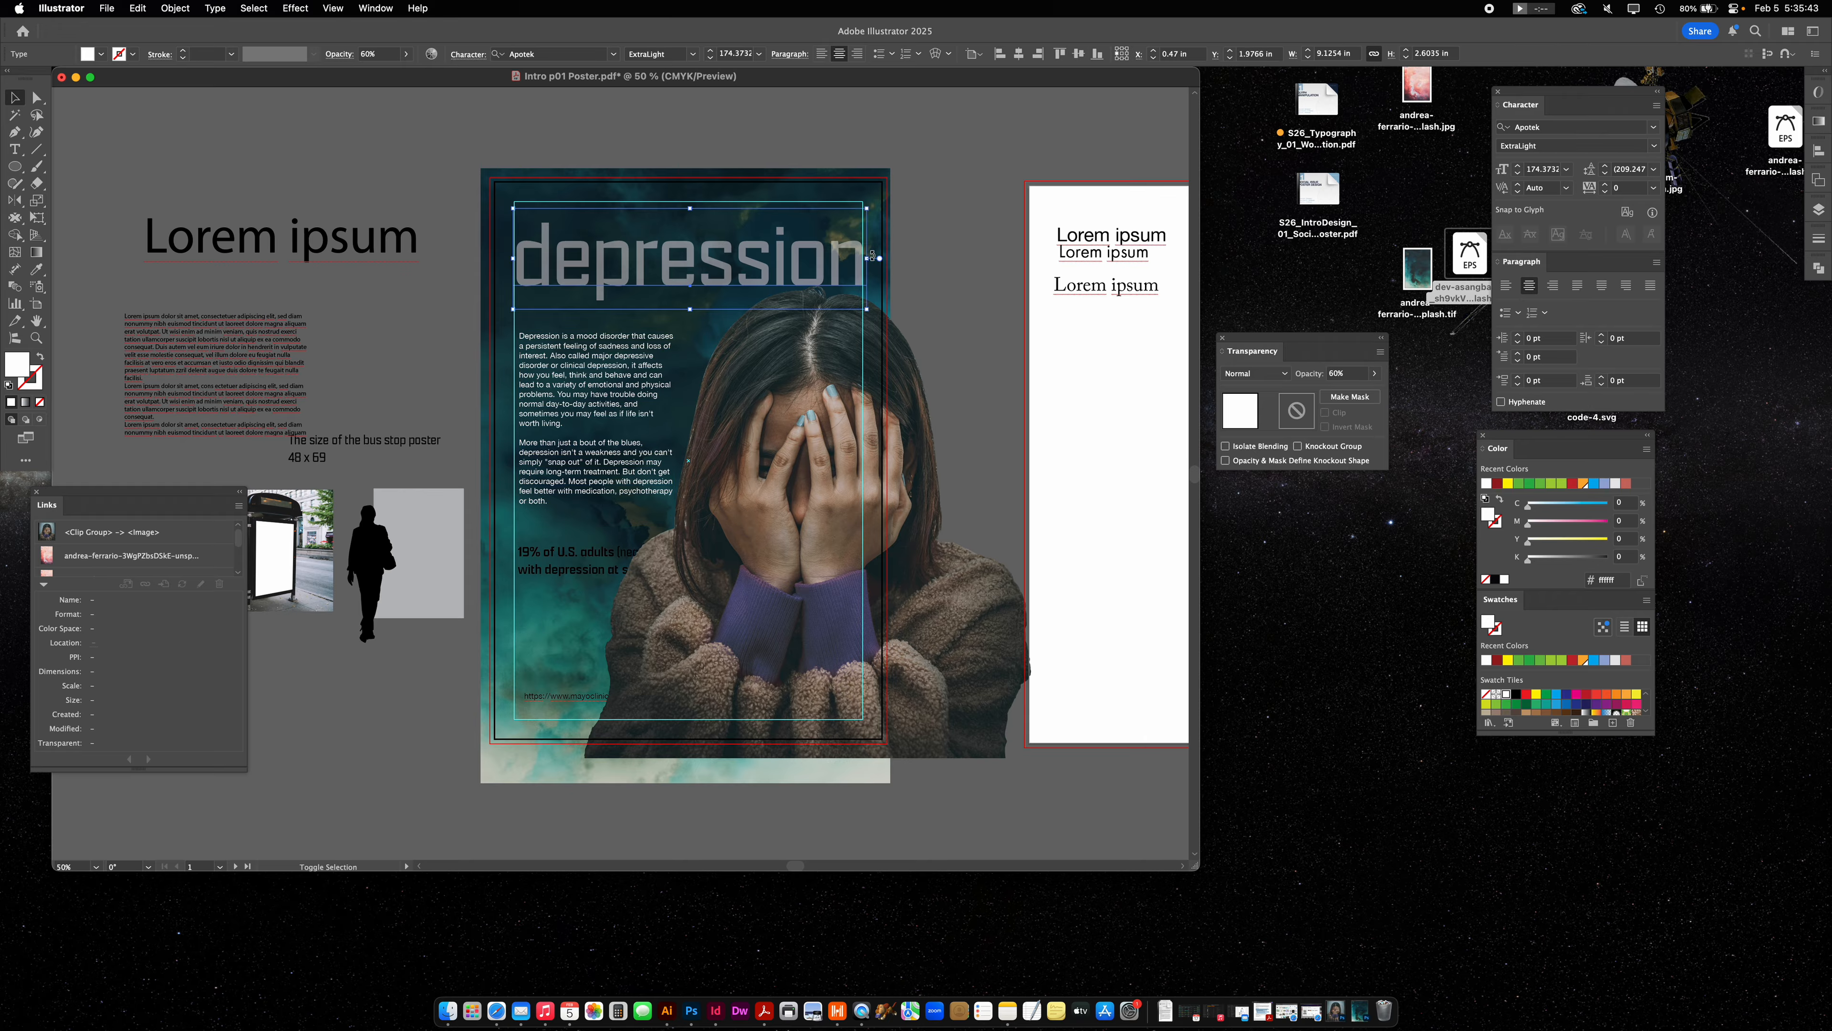
left_click_drag(863, 258, 819, 258)
Adjust the body paragraph's frame to about 4.01 in wide and move it slightly up towards the title.
left_click(652, 441)
left_click_drag(678, 429, 675, 430)
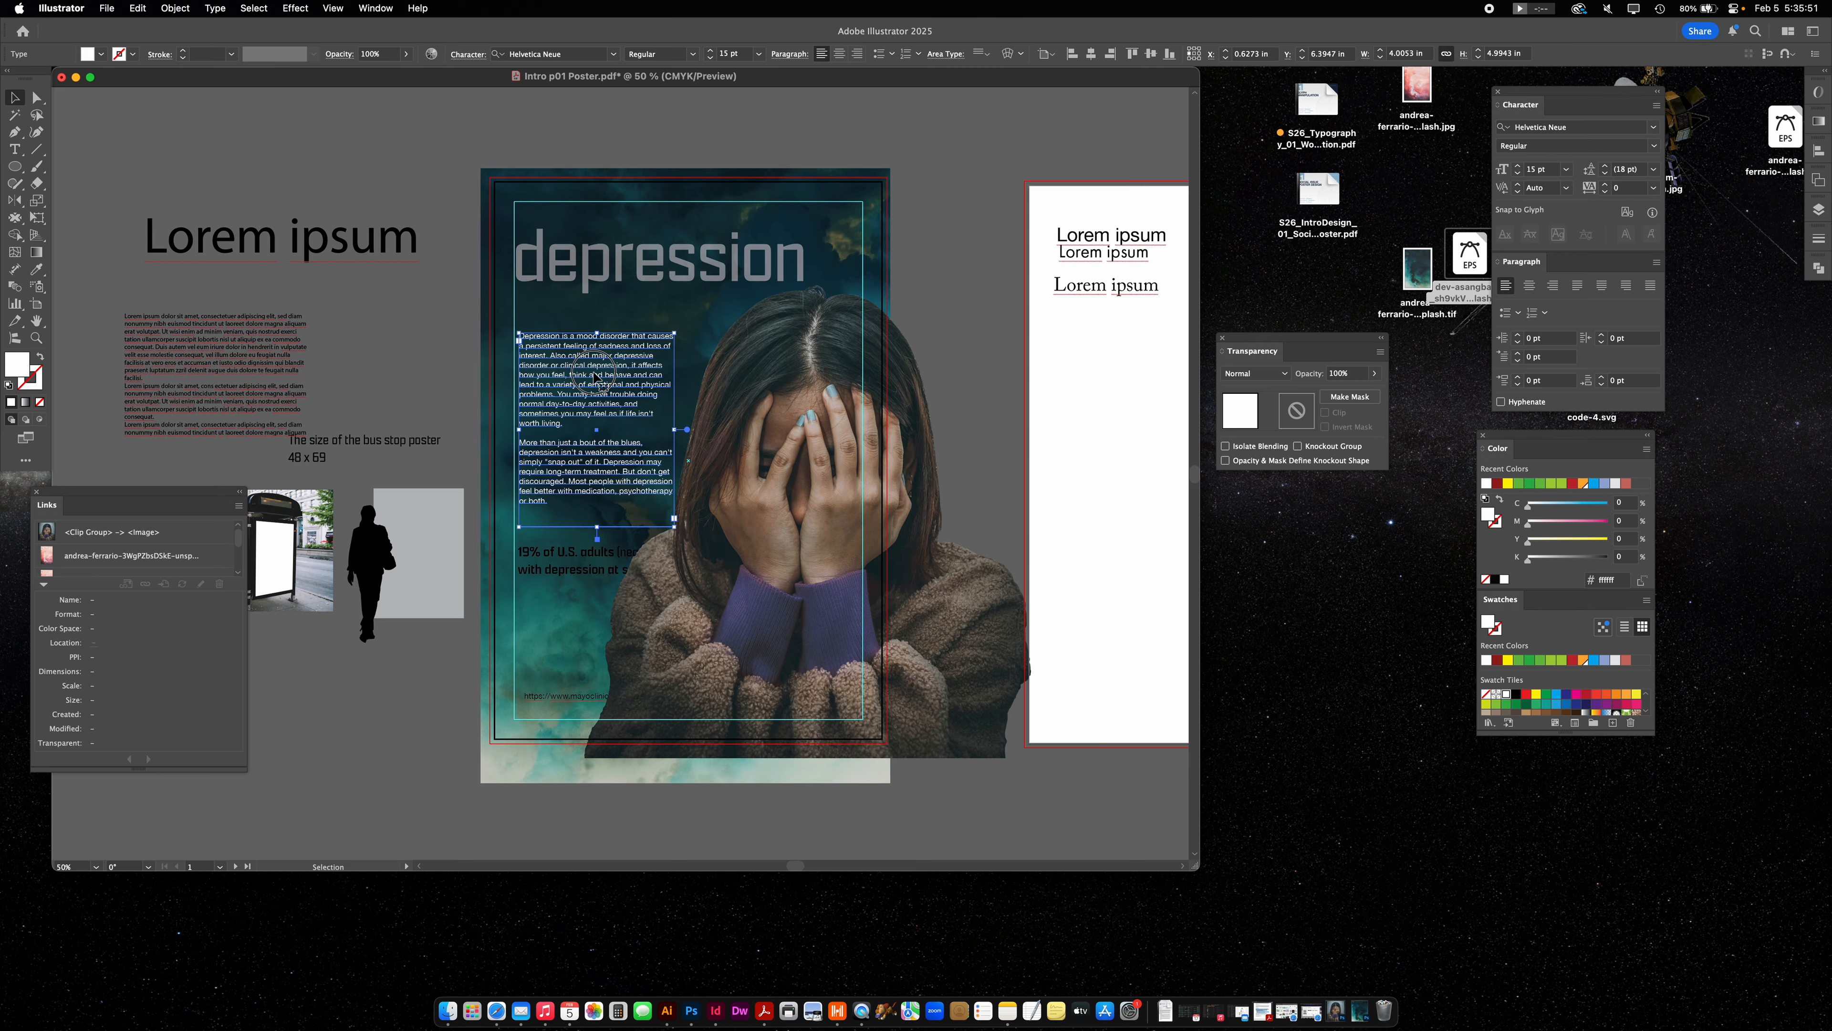
left_click_drag(593, 360, 595, 354)
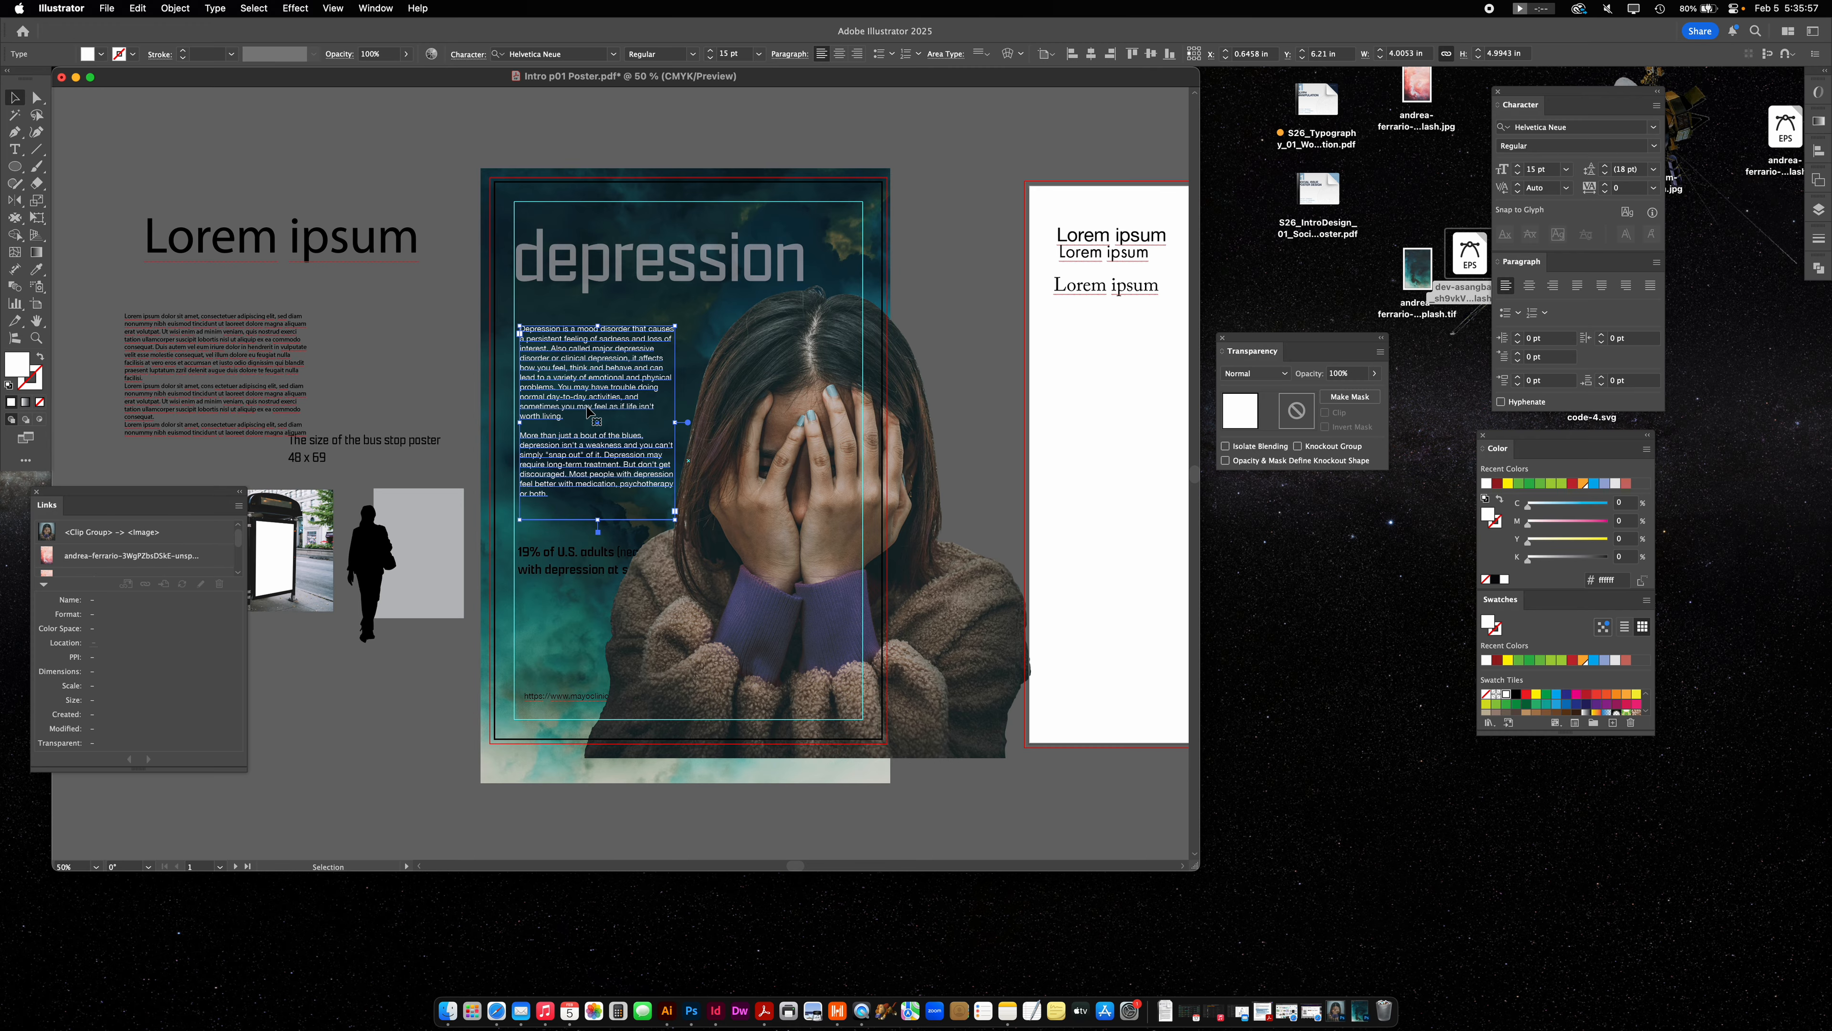
left_click(567, 580)
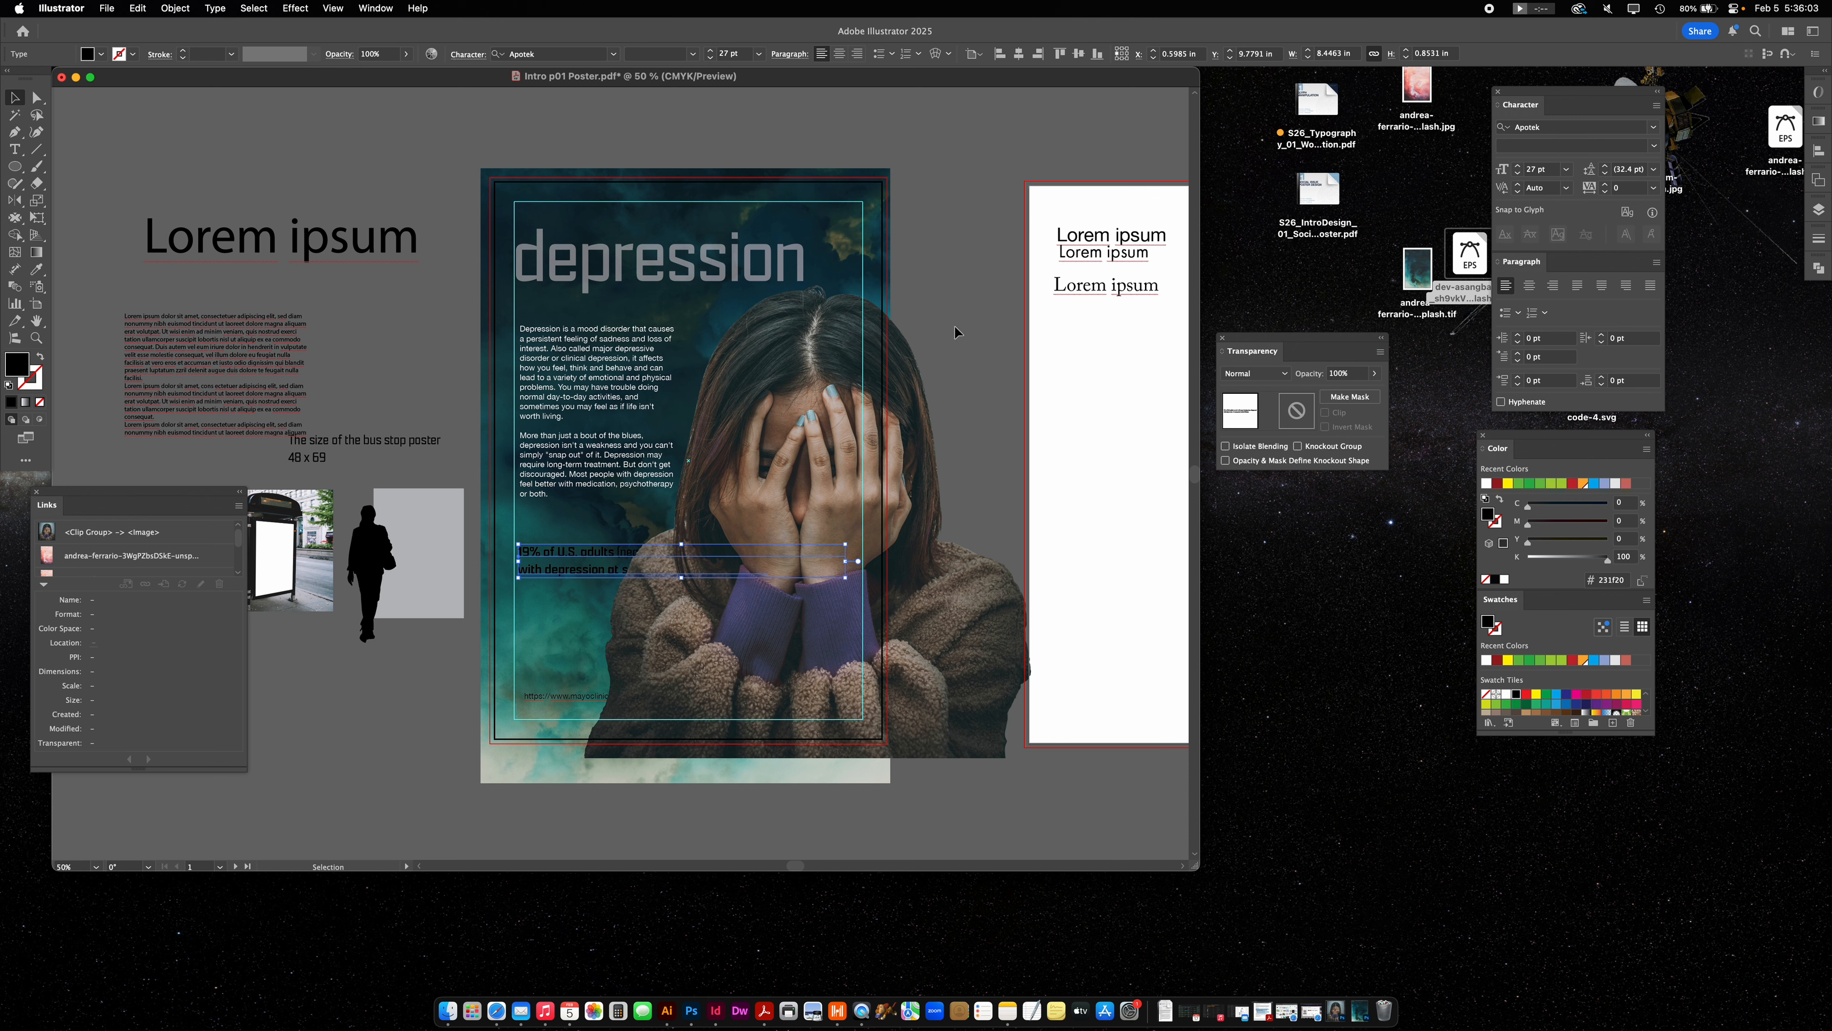
left_click(968, 297)
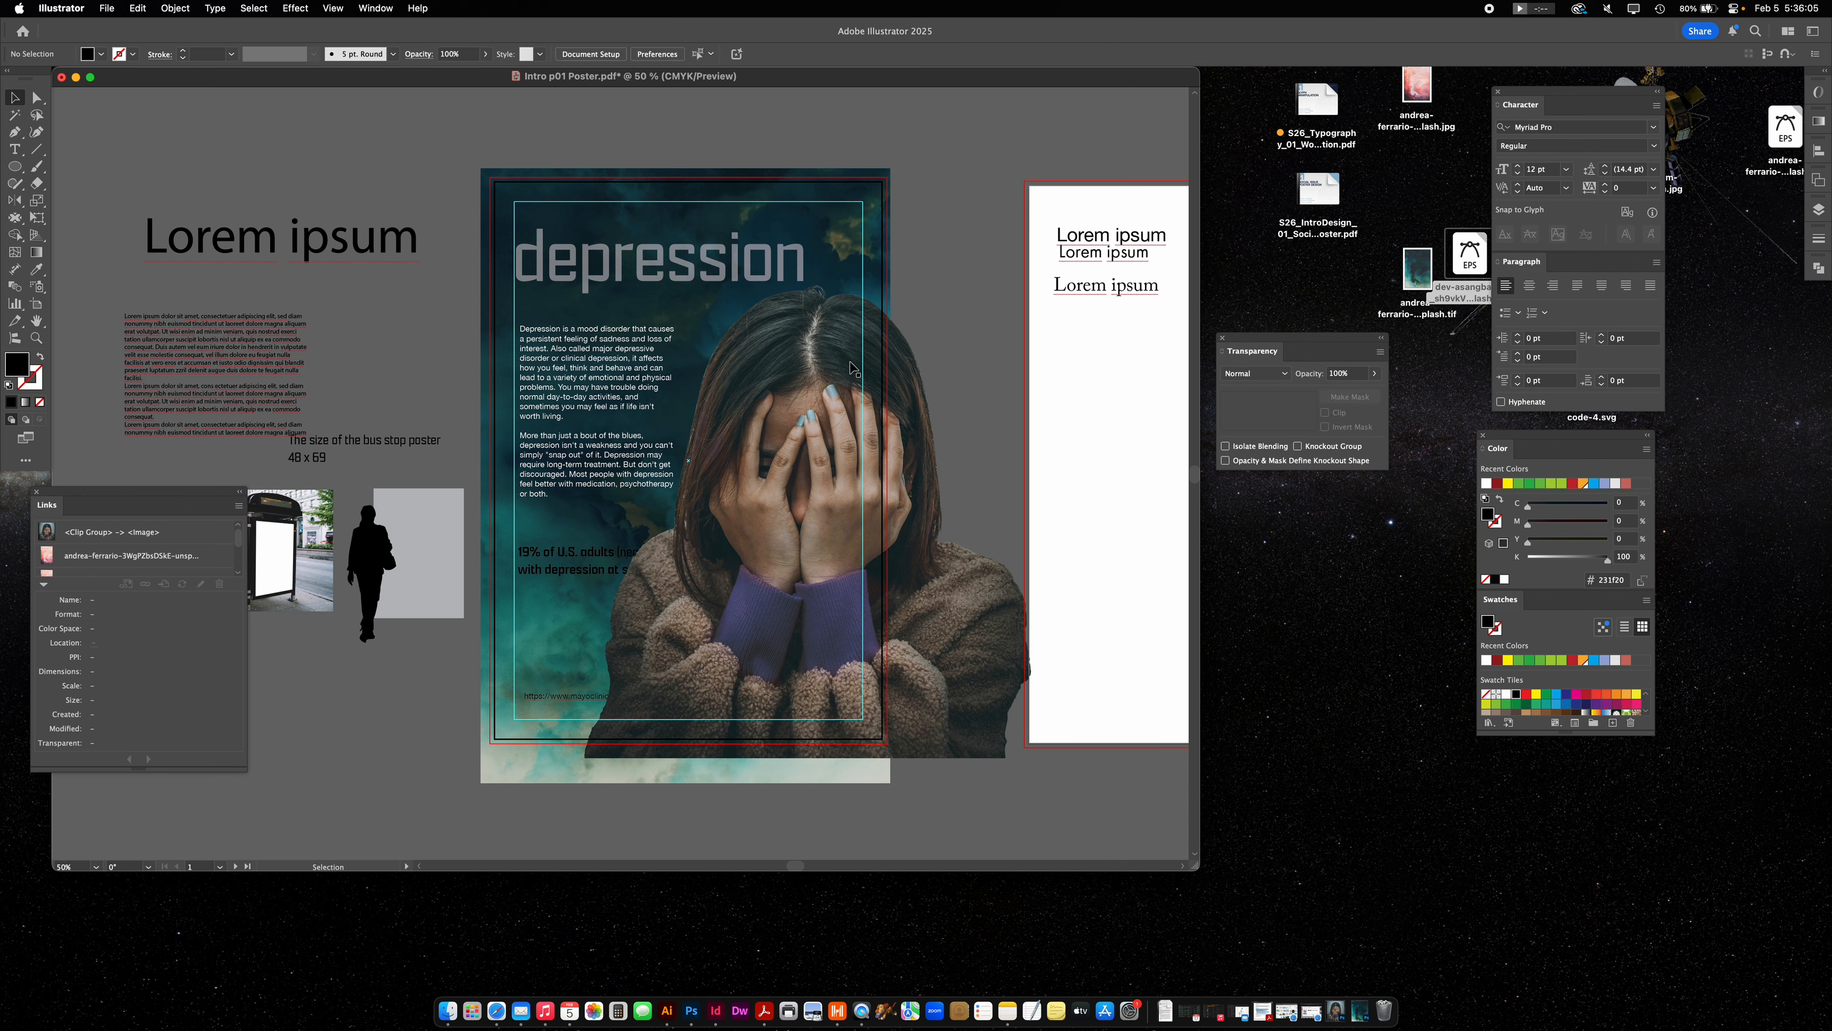
Set the portrait's opacity to 80%.
left_click(892, 393)
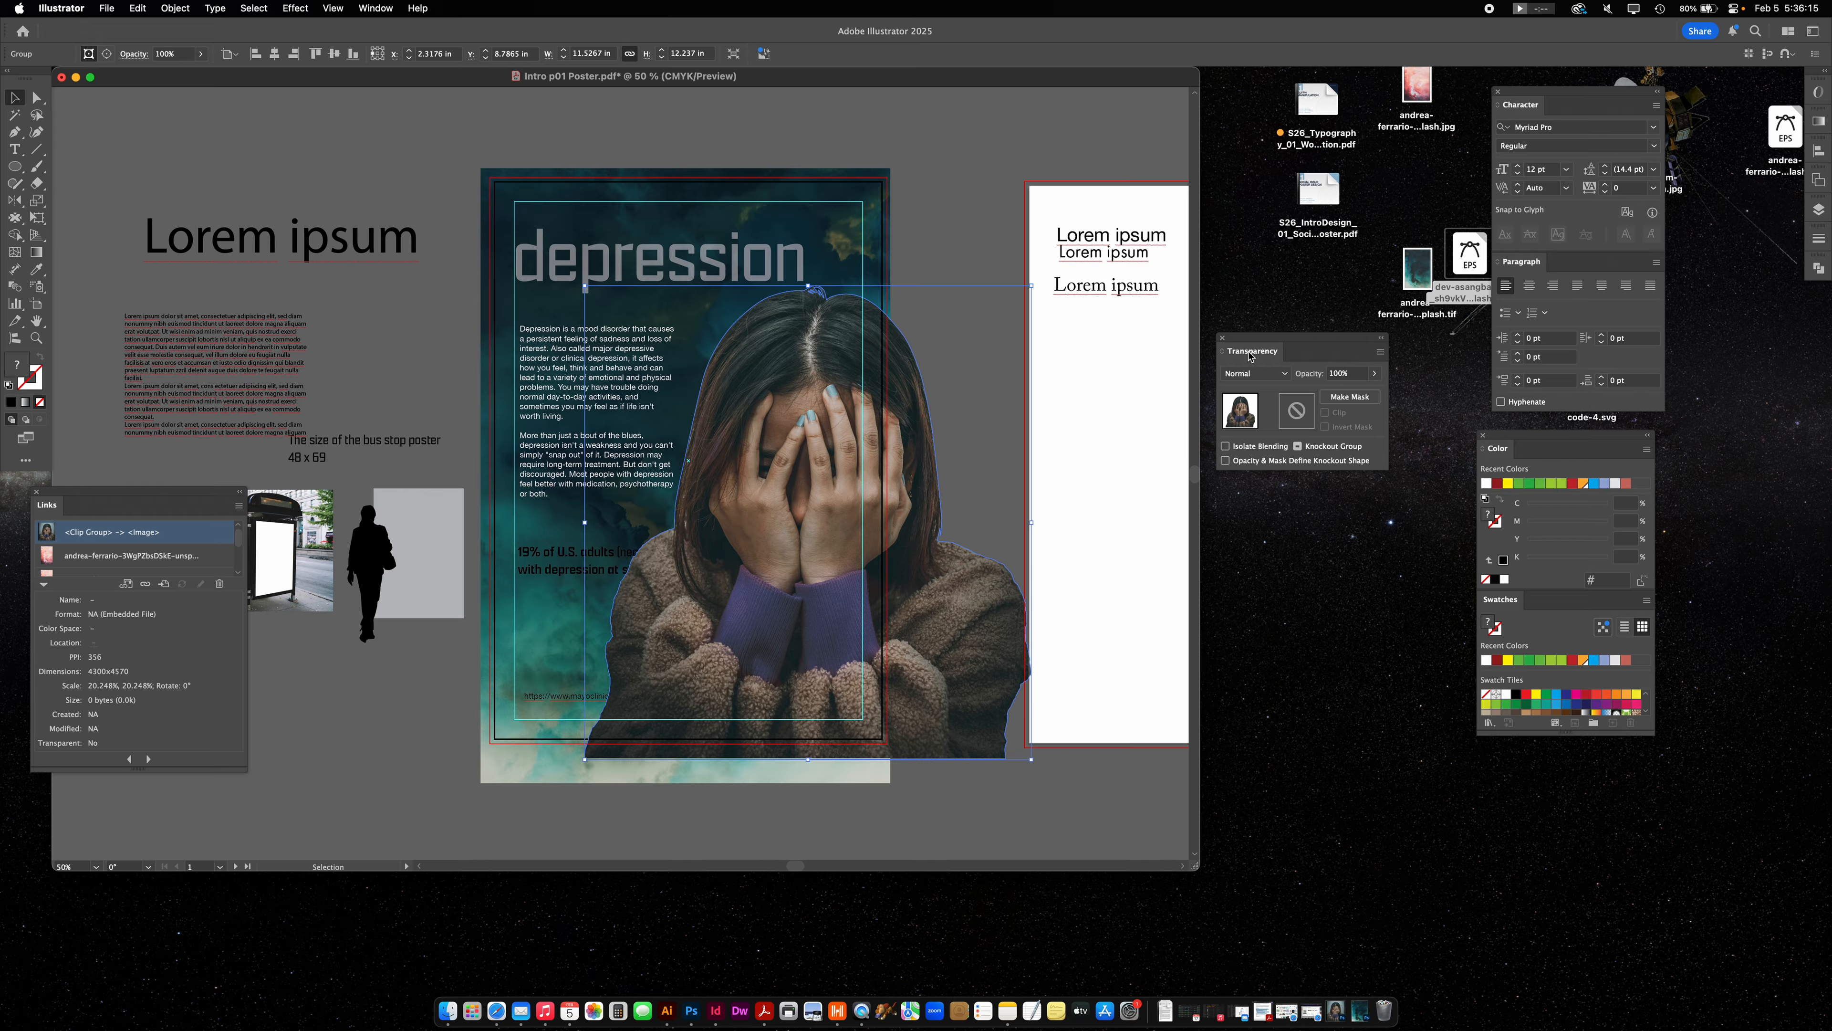
left_click(1310, 374)
type("80")
key("Return")
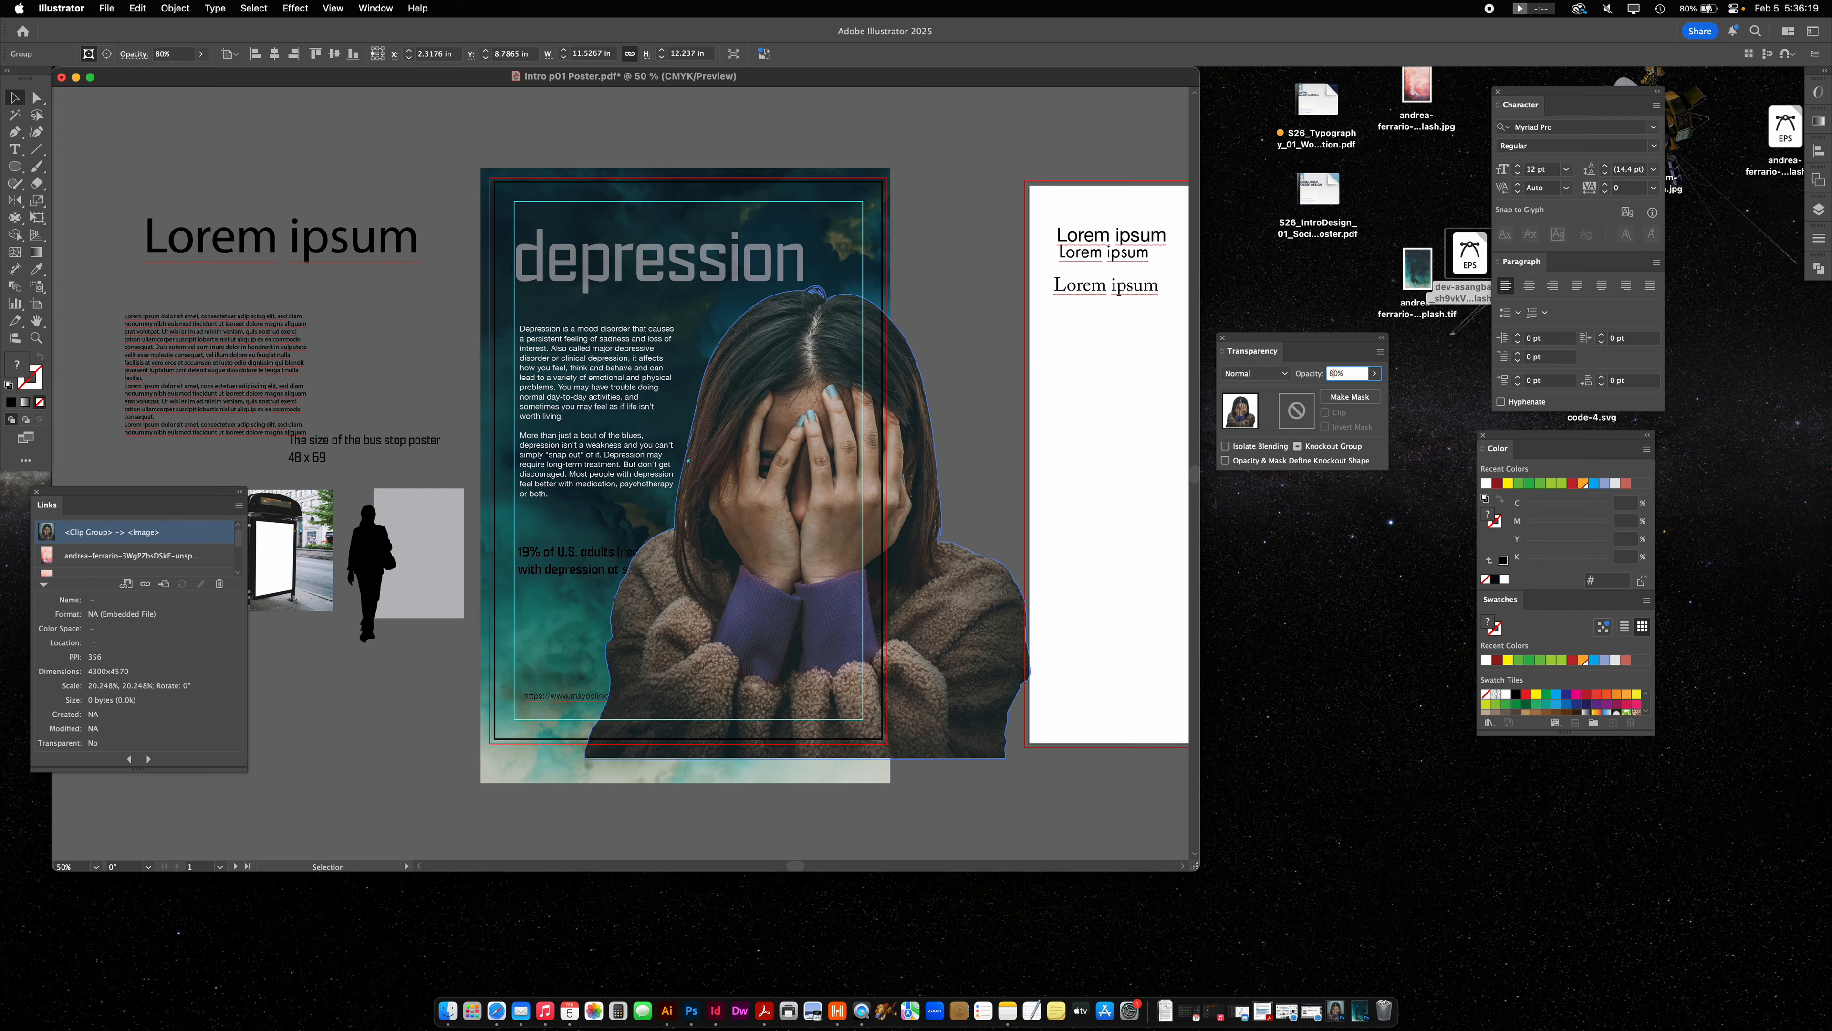
left_click(945, 226)
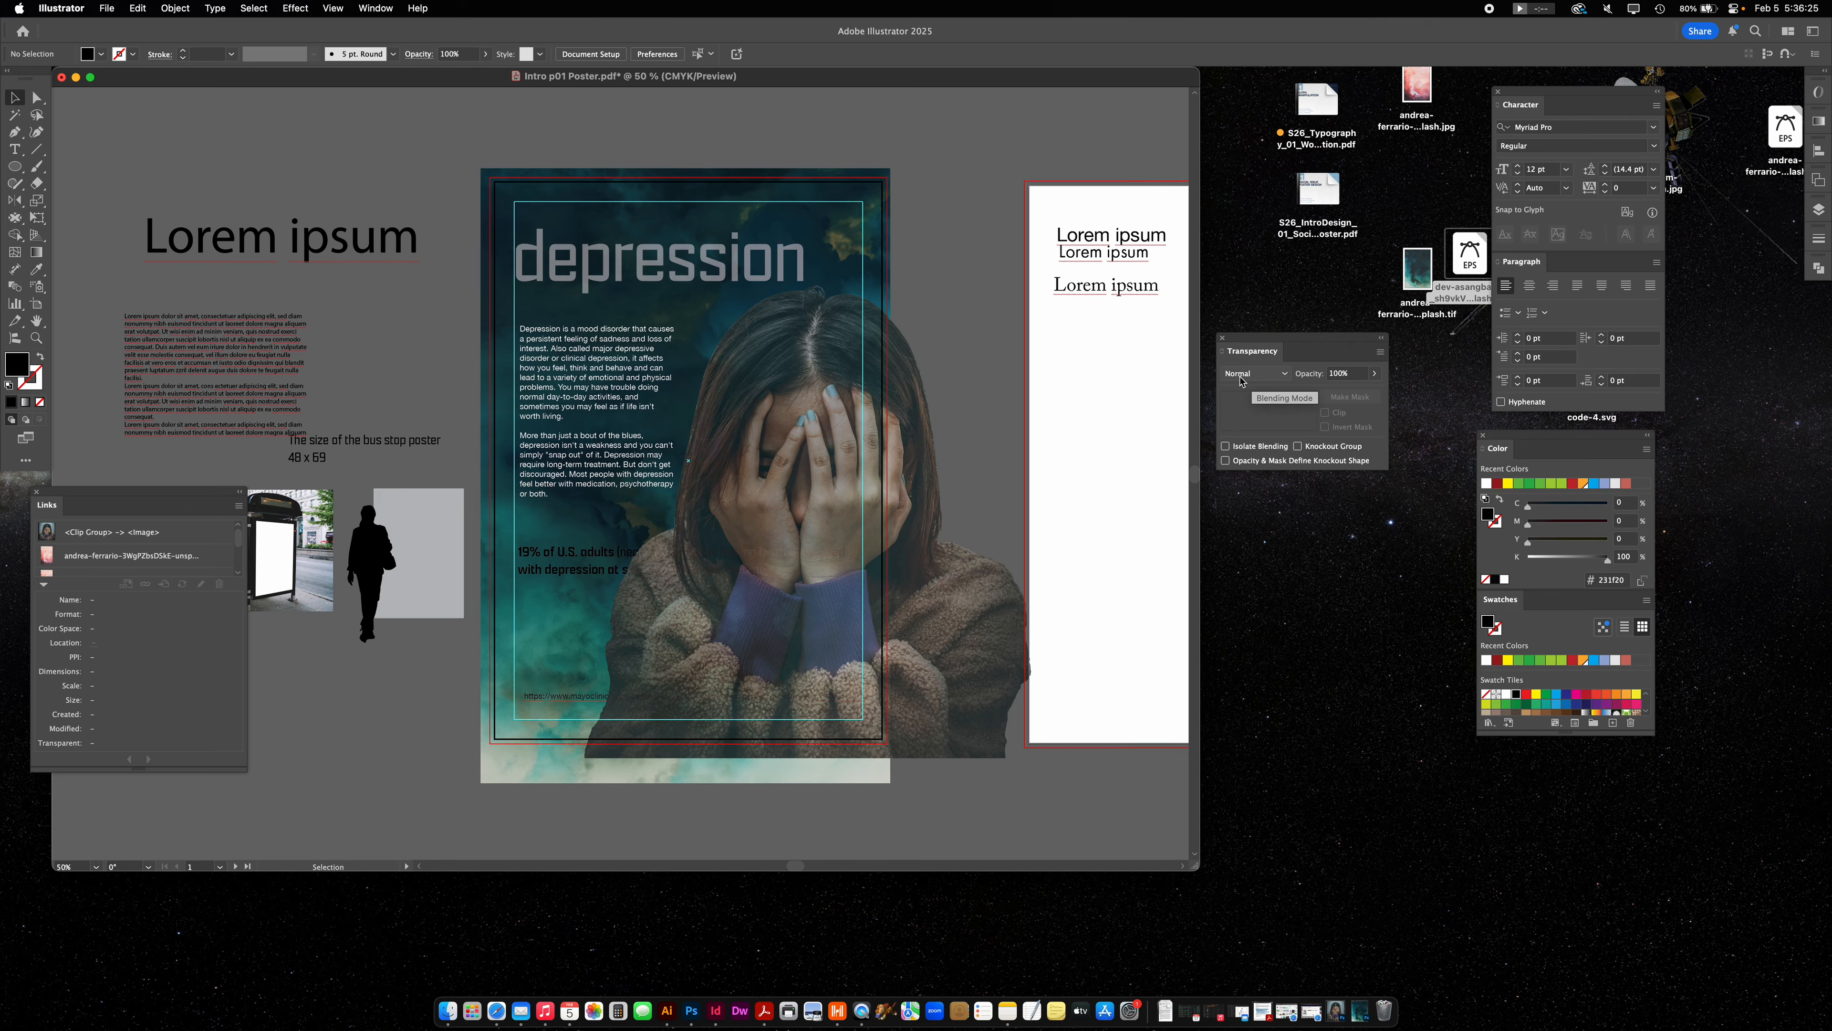
Try the Multiply, Darken and Color Burn blending modes on the portrait.
left_click(939, 420)
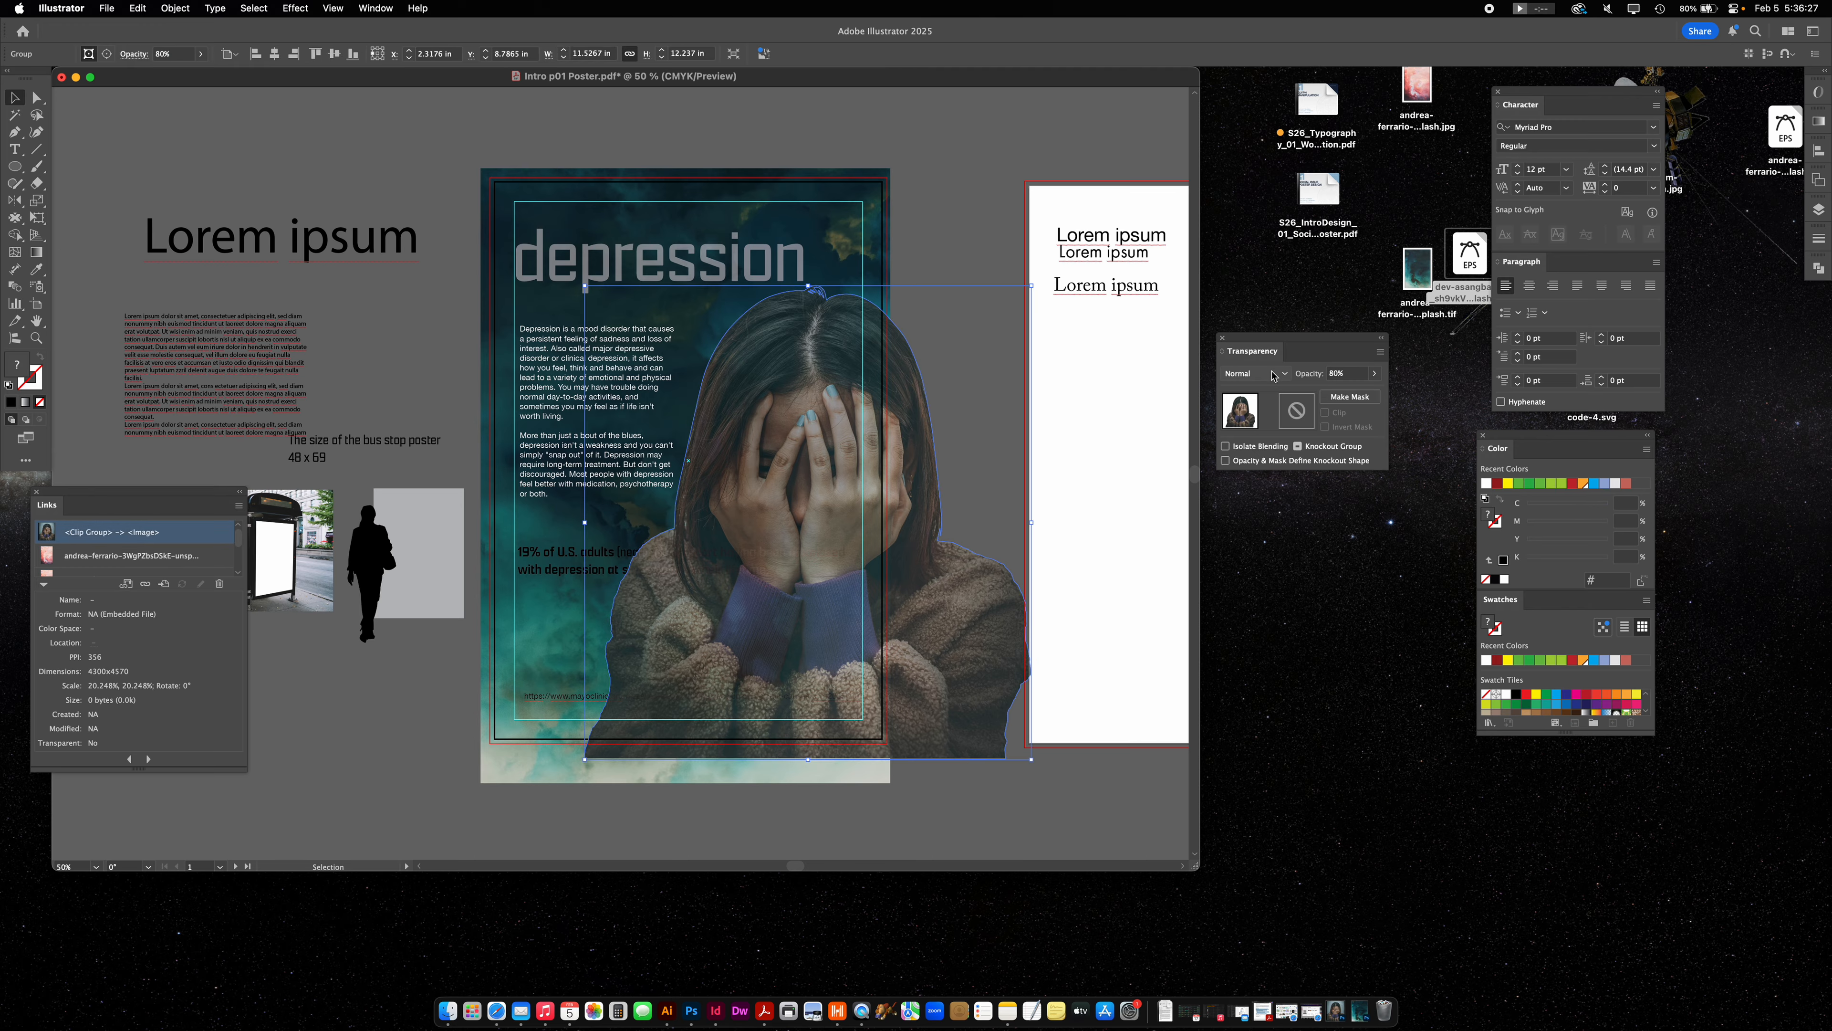
left_click(1260, 379)
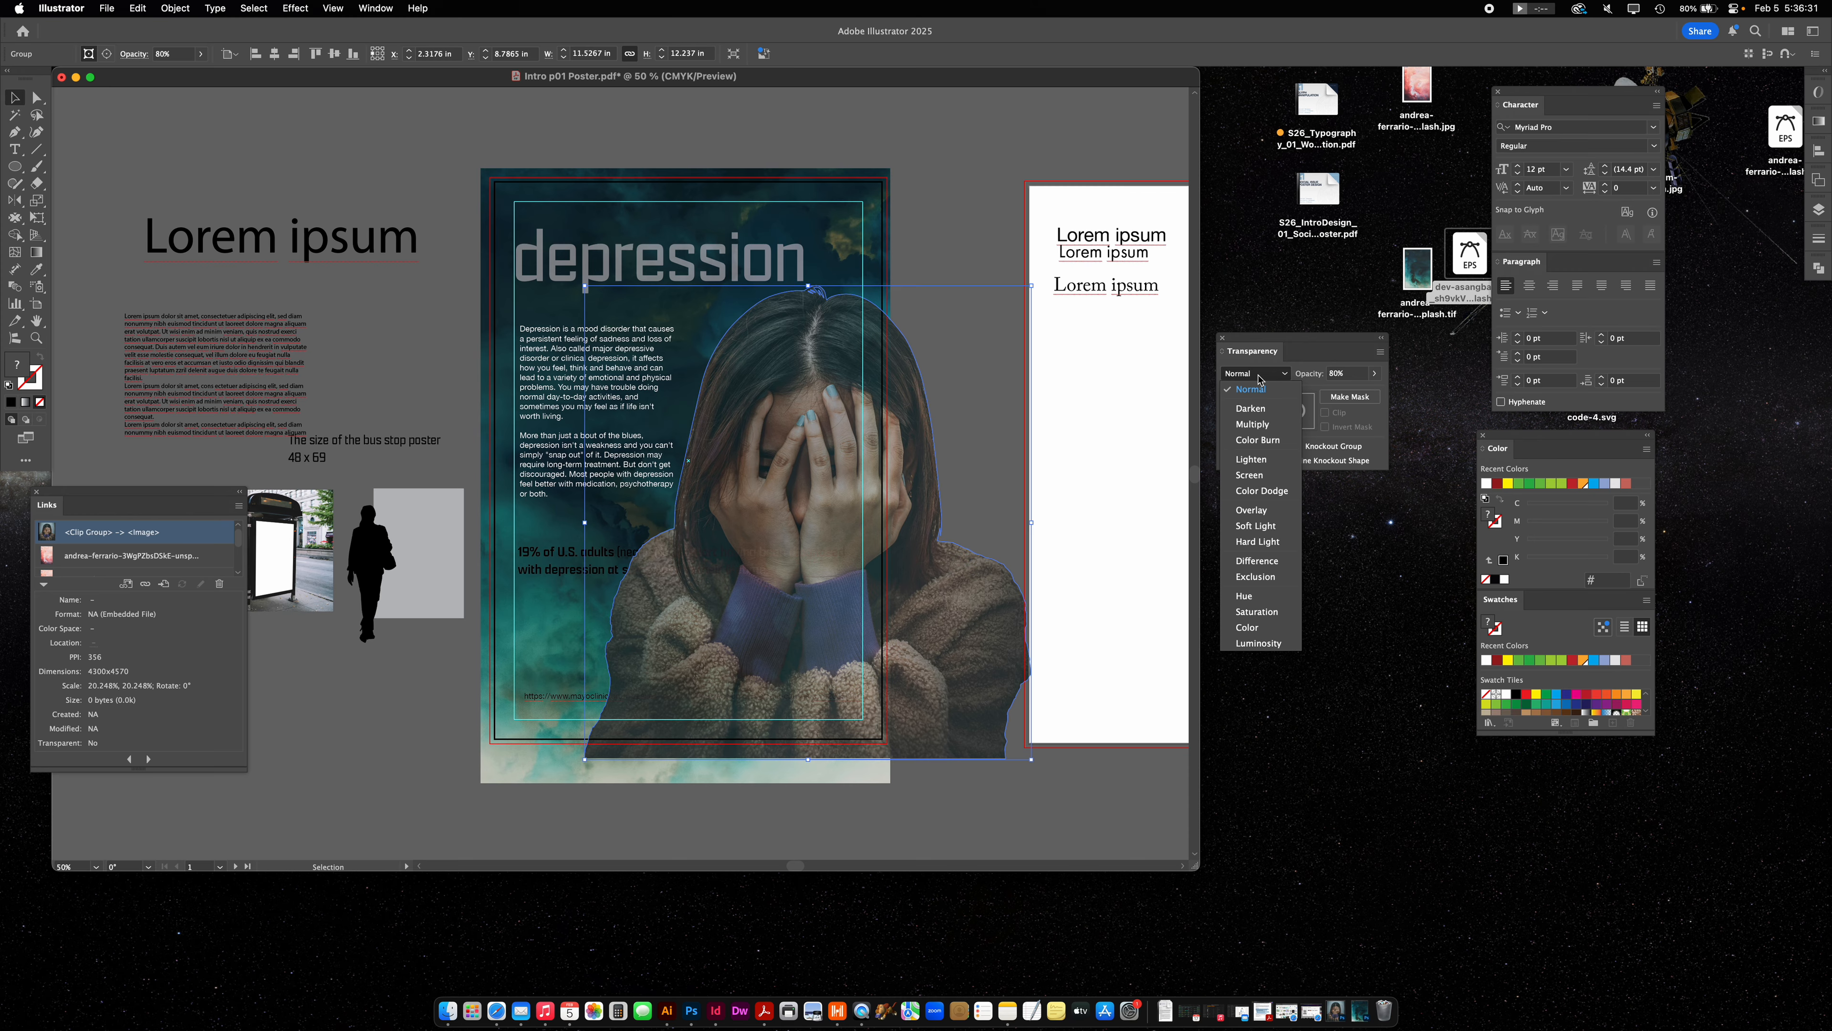
left_click(1263, 425)
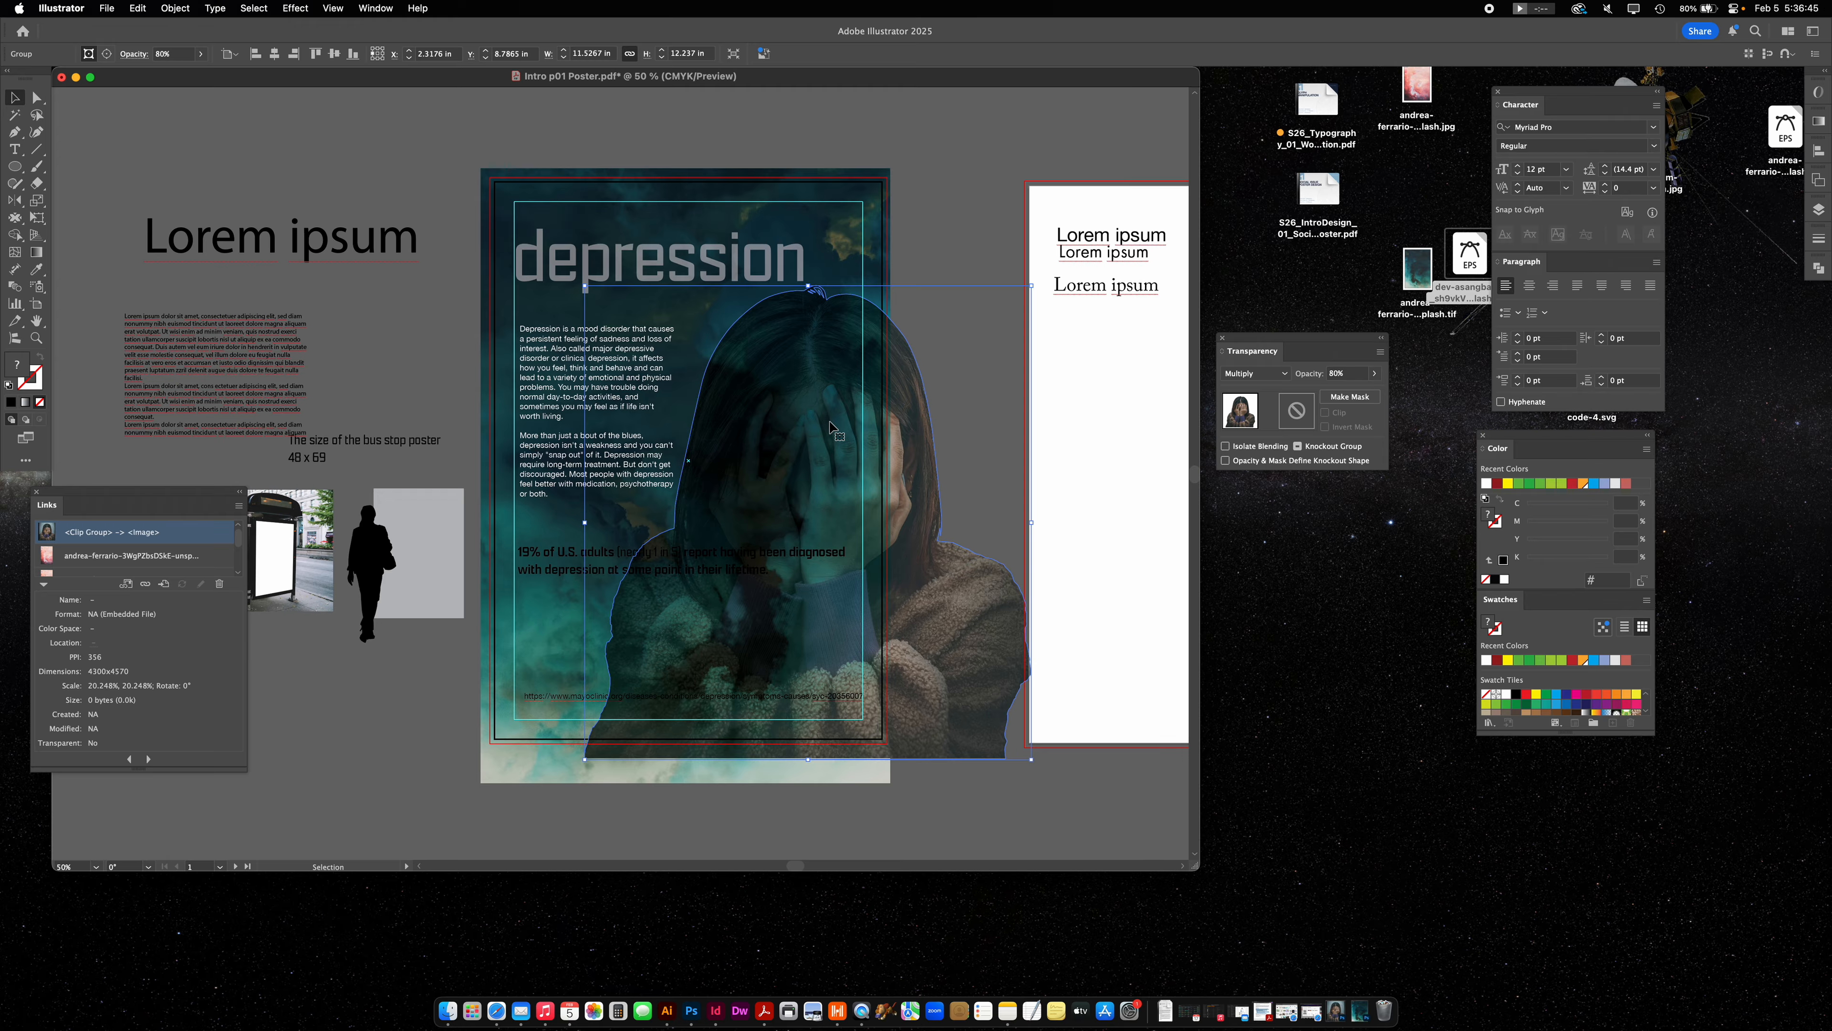
left_click(1251, 374)
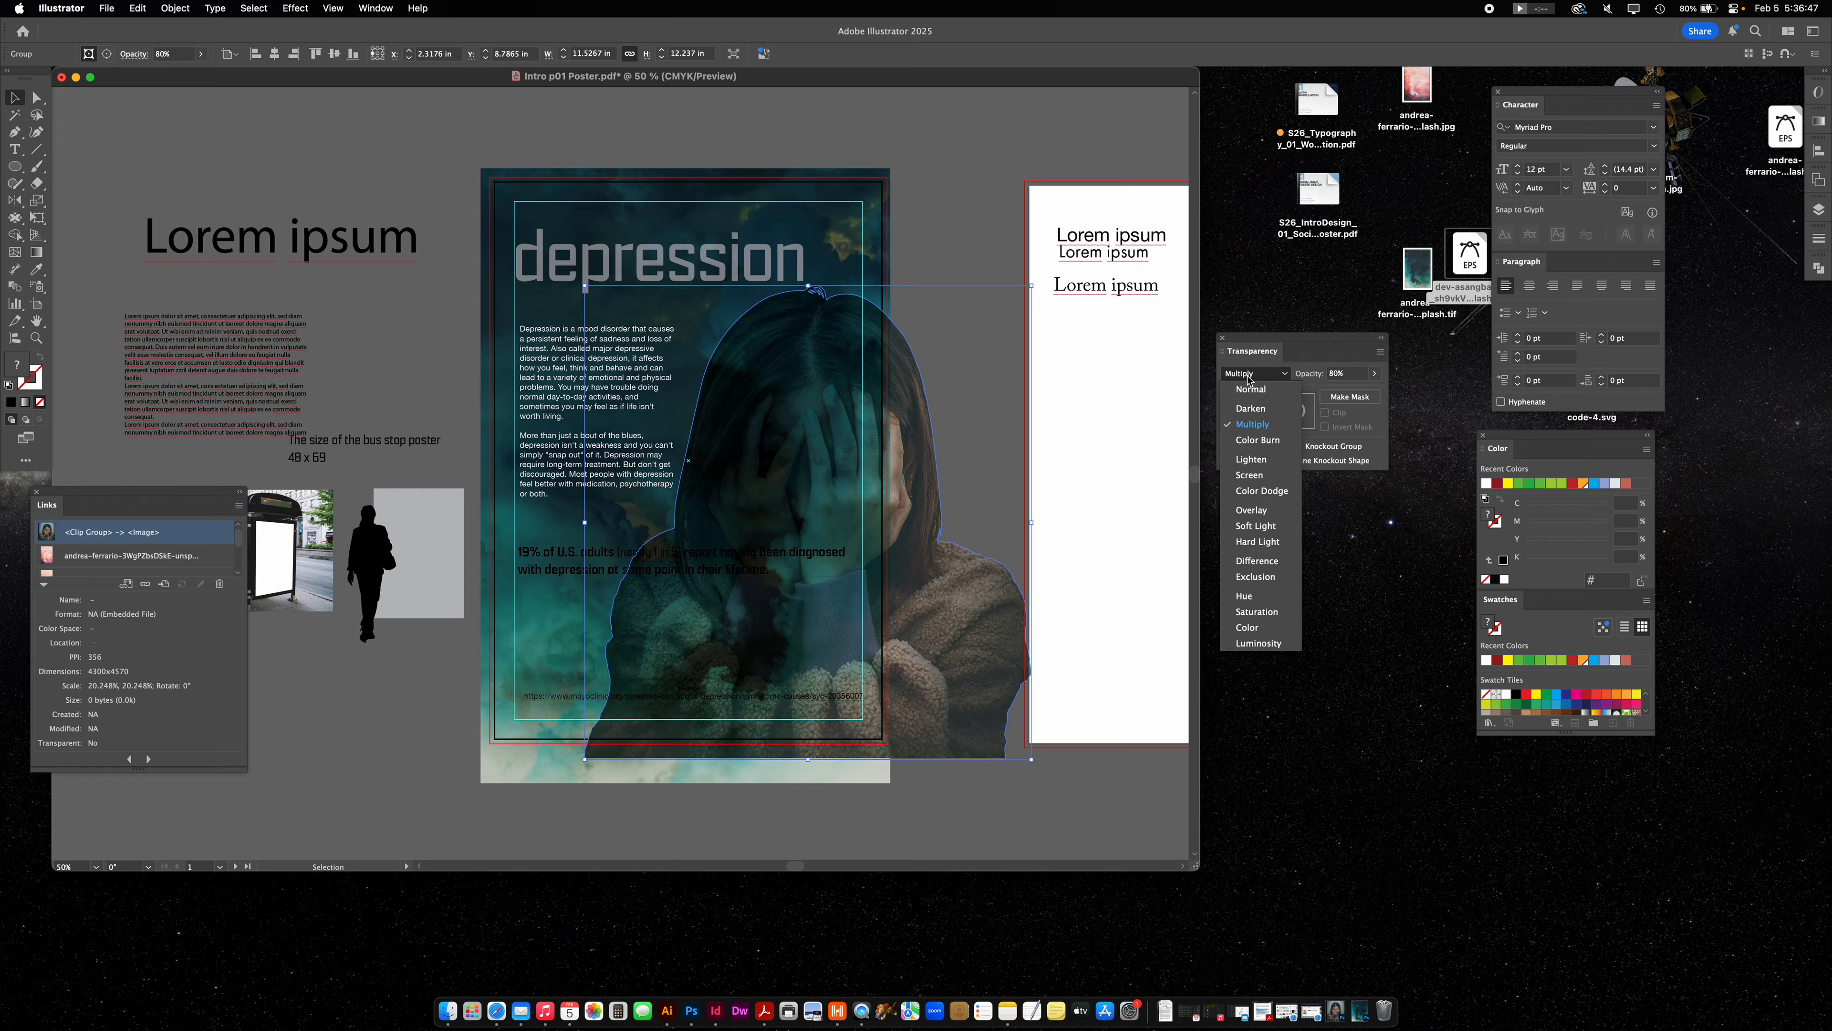
left_click(1252, 408)
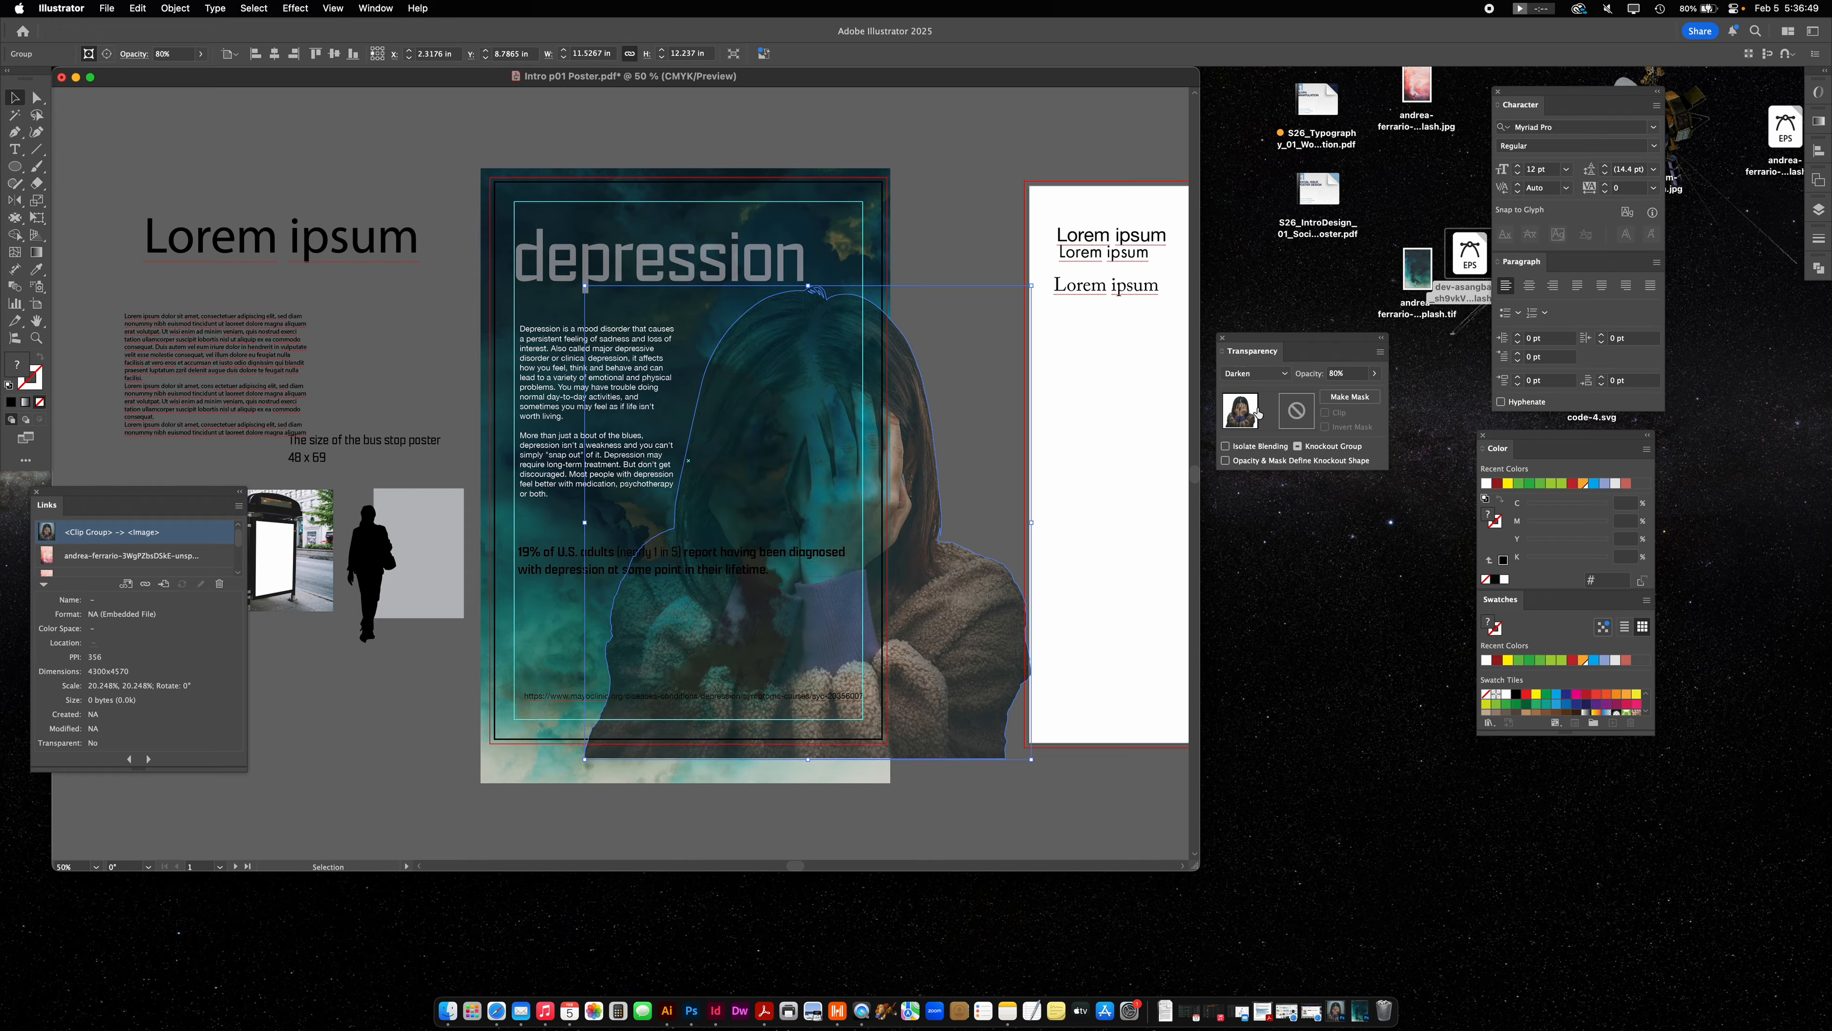
left_click(1261, 374)
left_click(1257, 440)
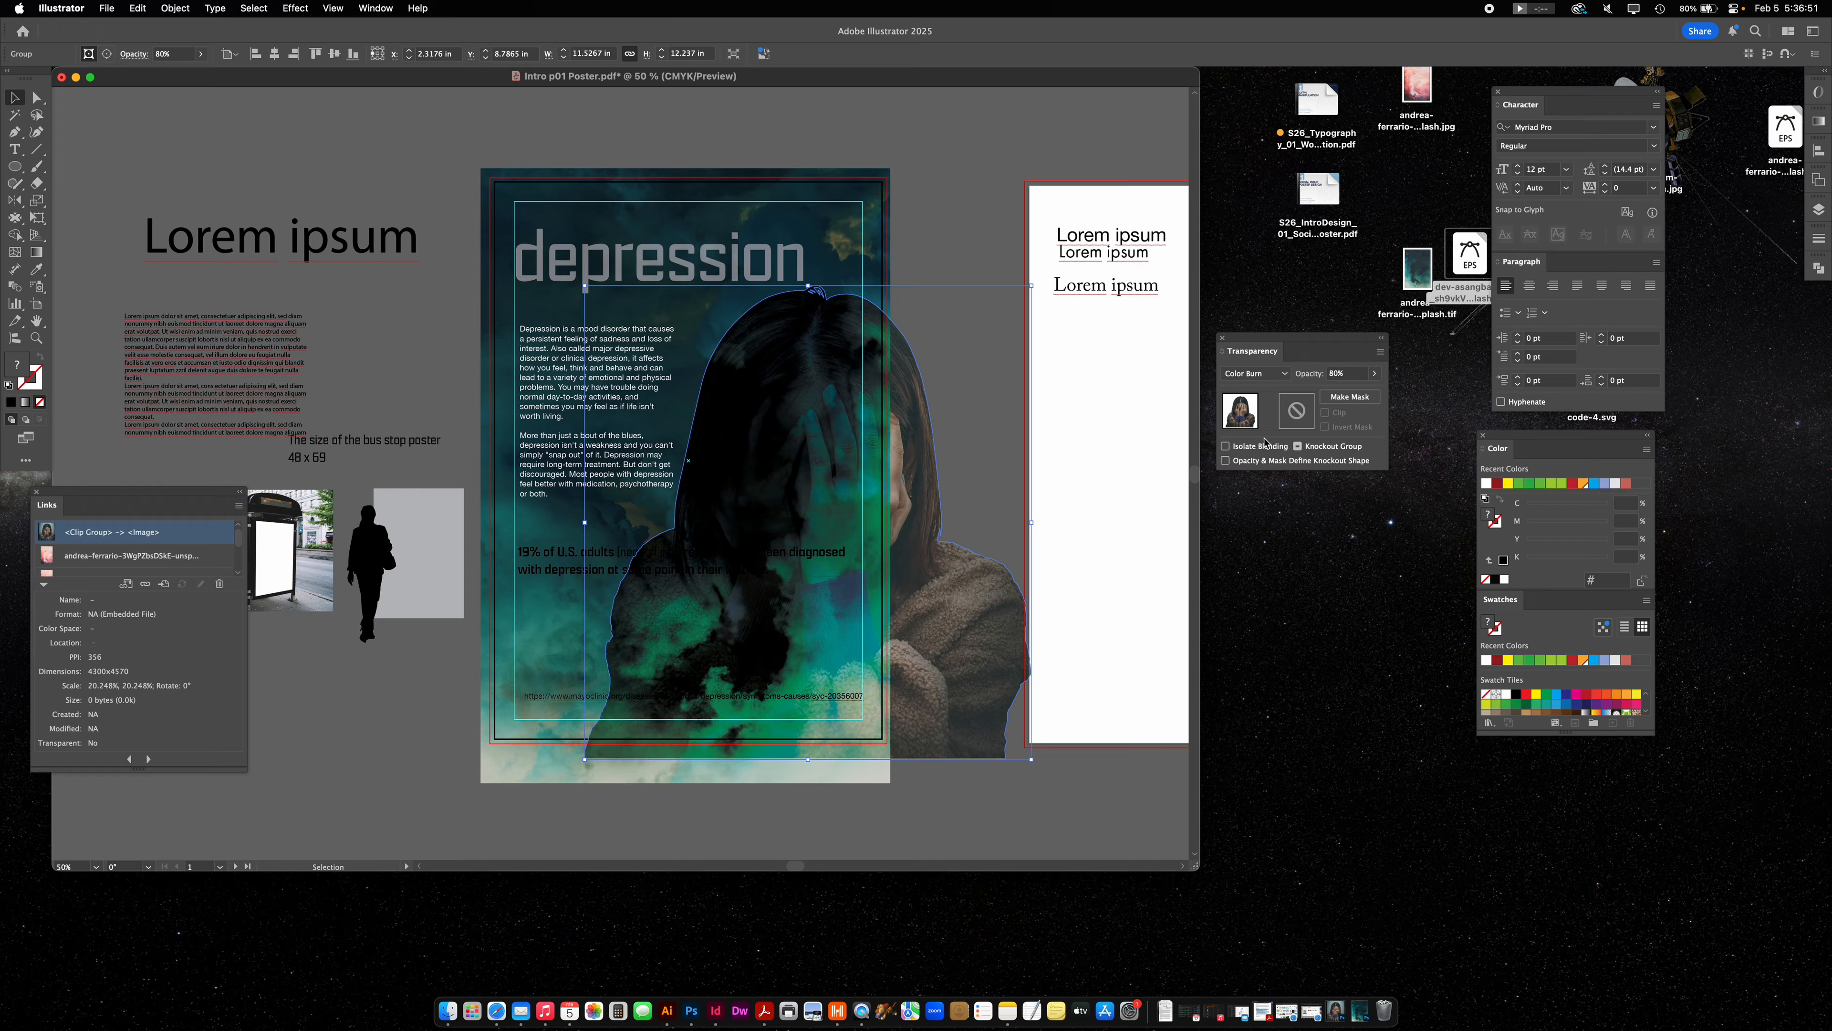
left_click(951, 238)
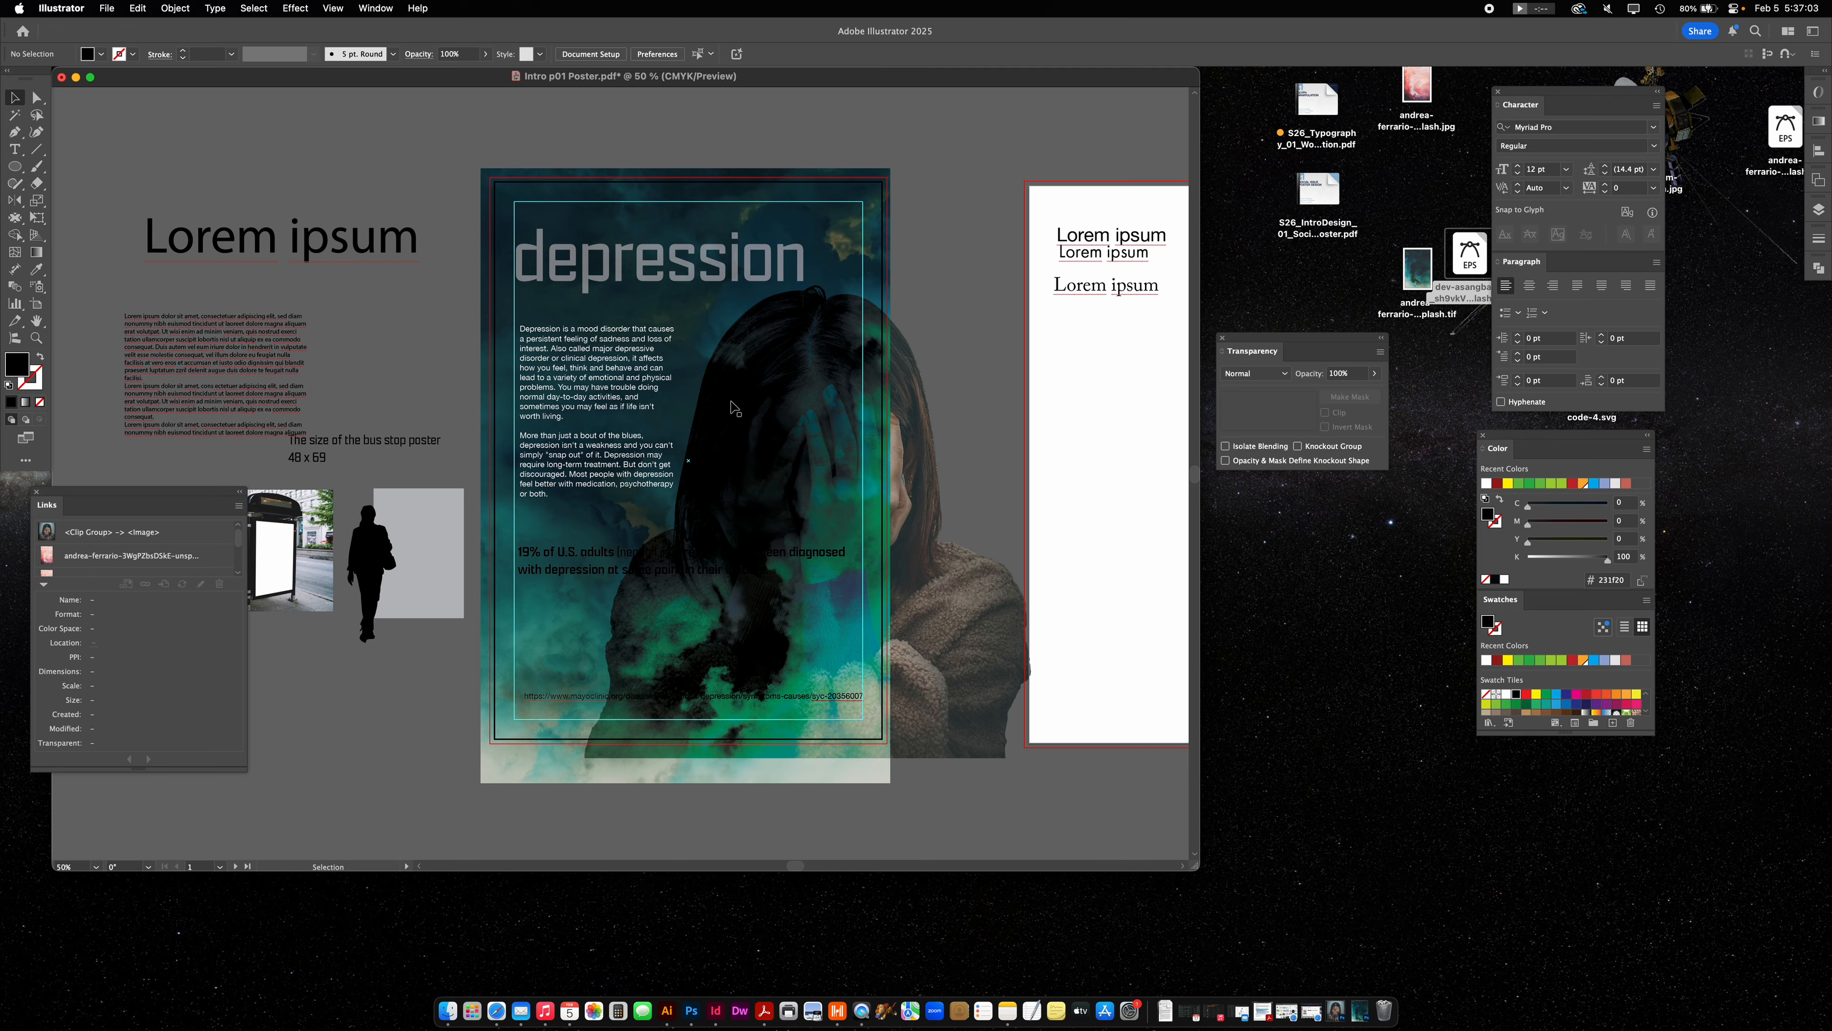
Set the depression title's opacity to 100%.
left_click(691, 278)
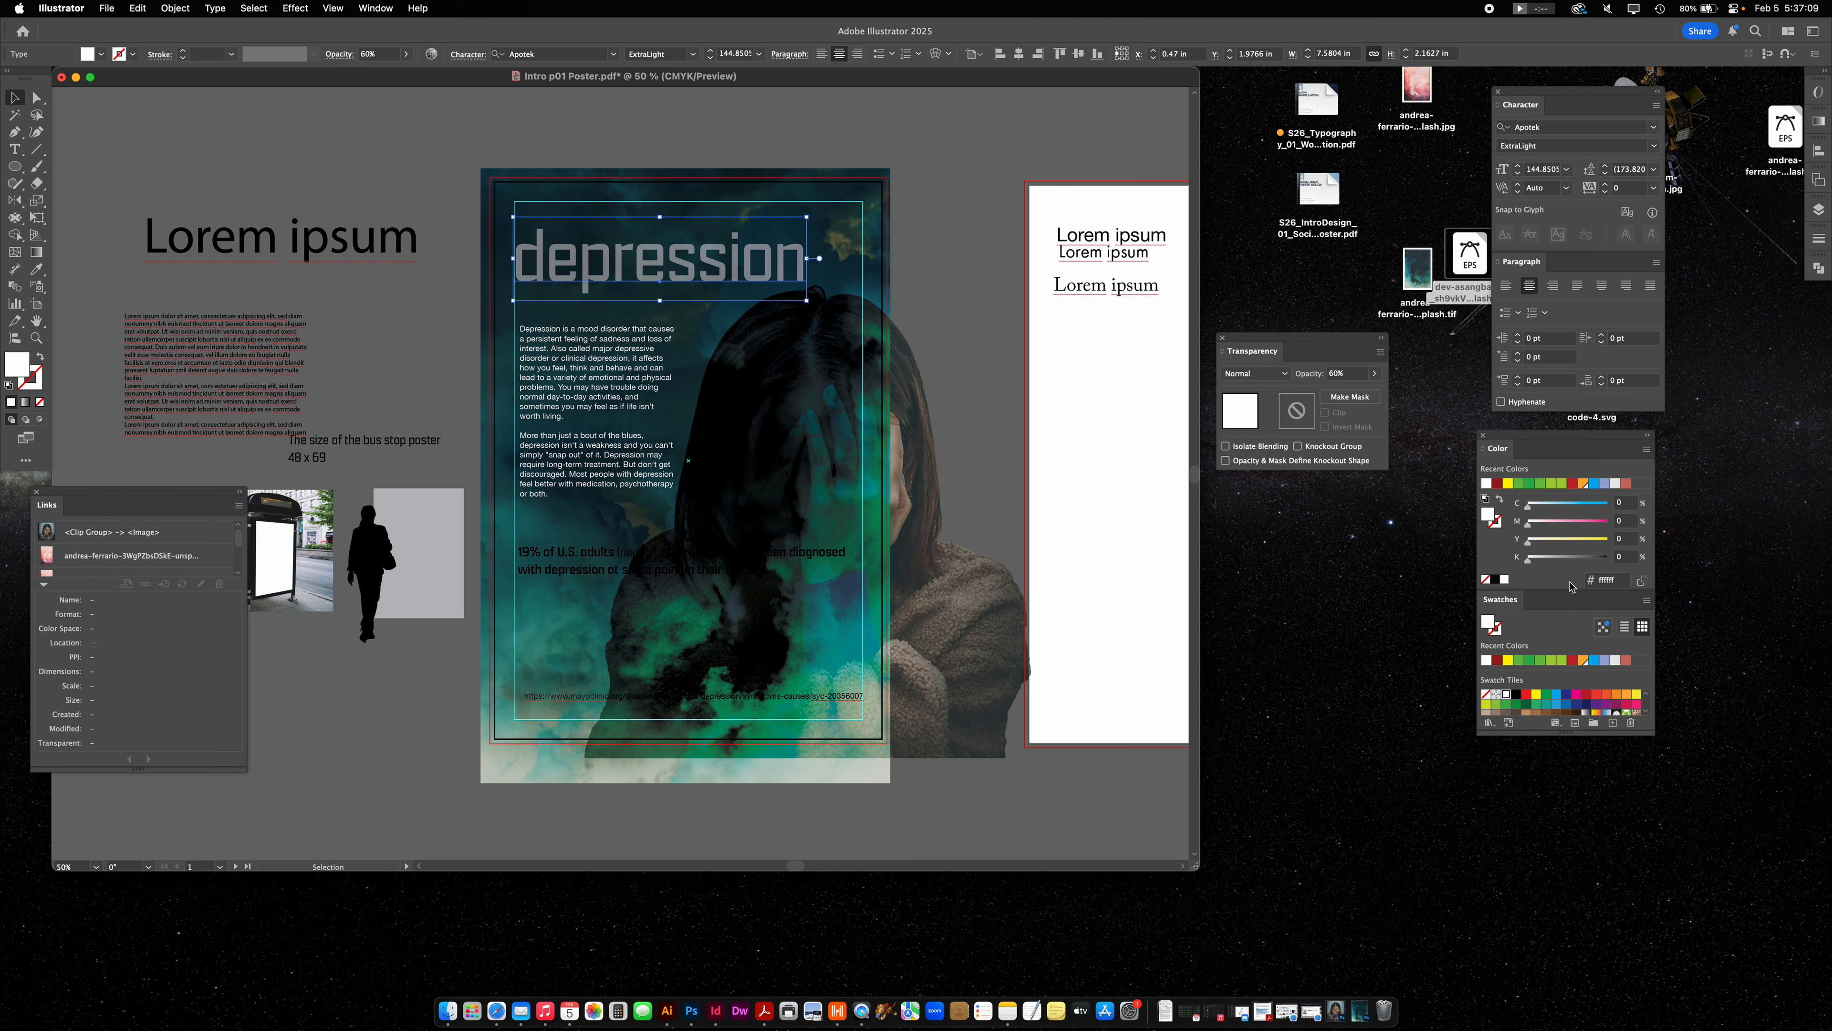
left_click(1354, 378)
type("100")
key("Return")
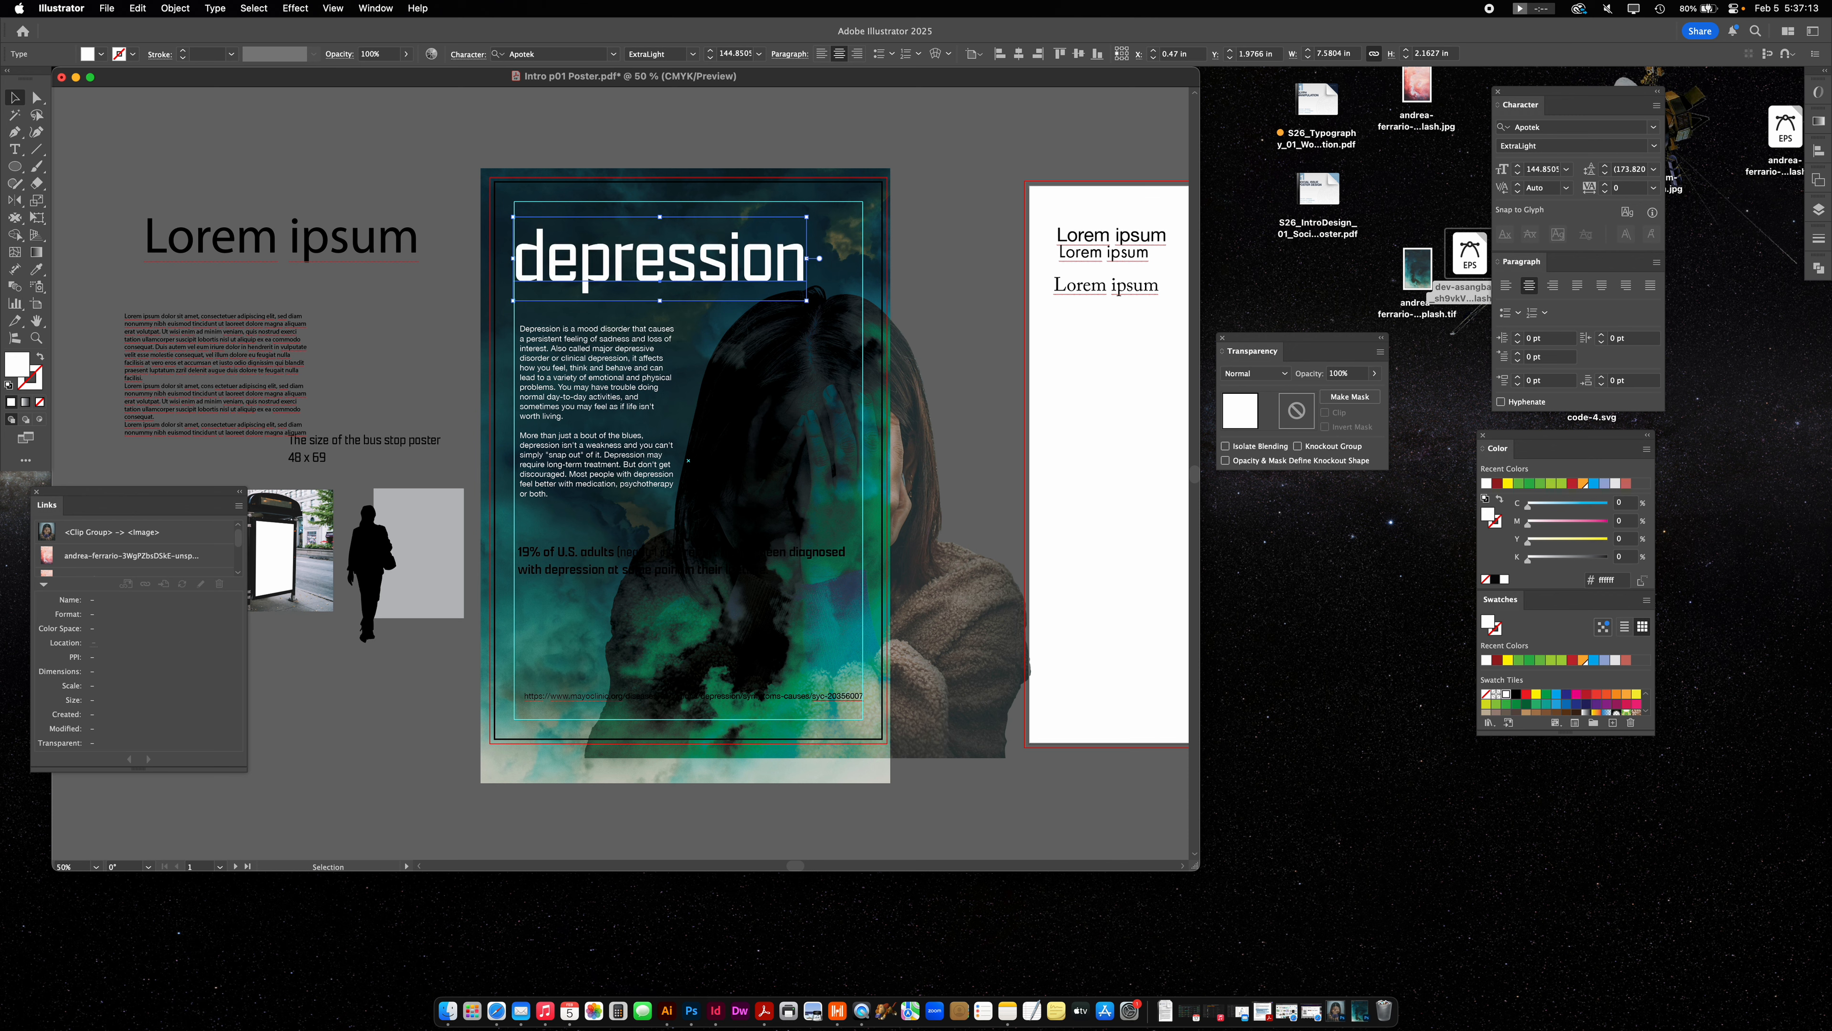
Try yellow and brown fills with Multiply blending on the title, and restore Normal blending and the white fill.
left_click(1508, 483)
left_click(1264, 376)
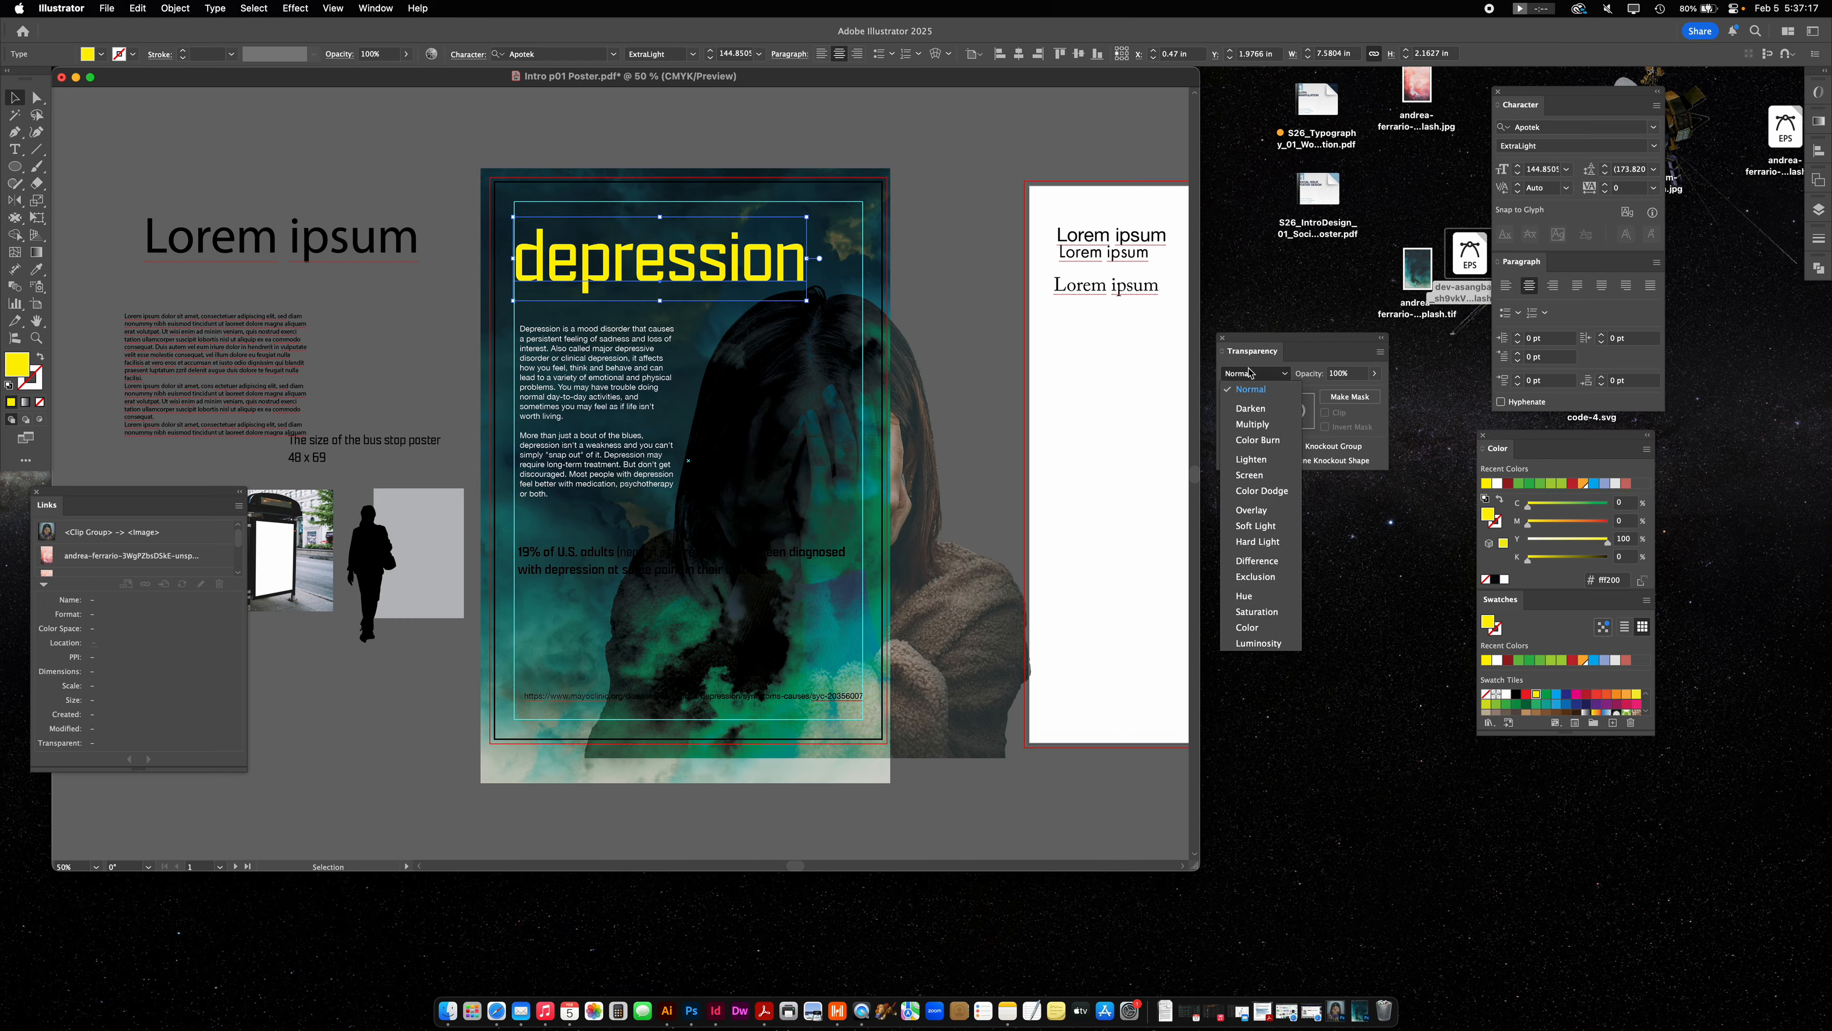
left_click(1260, 427)
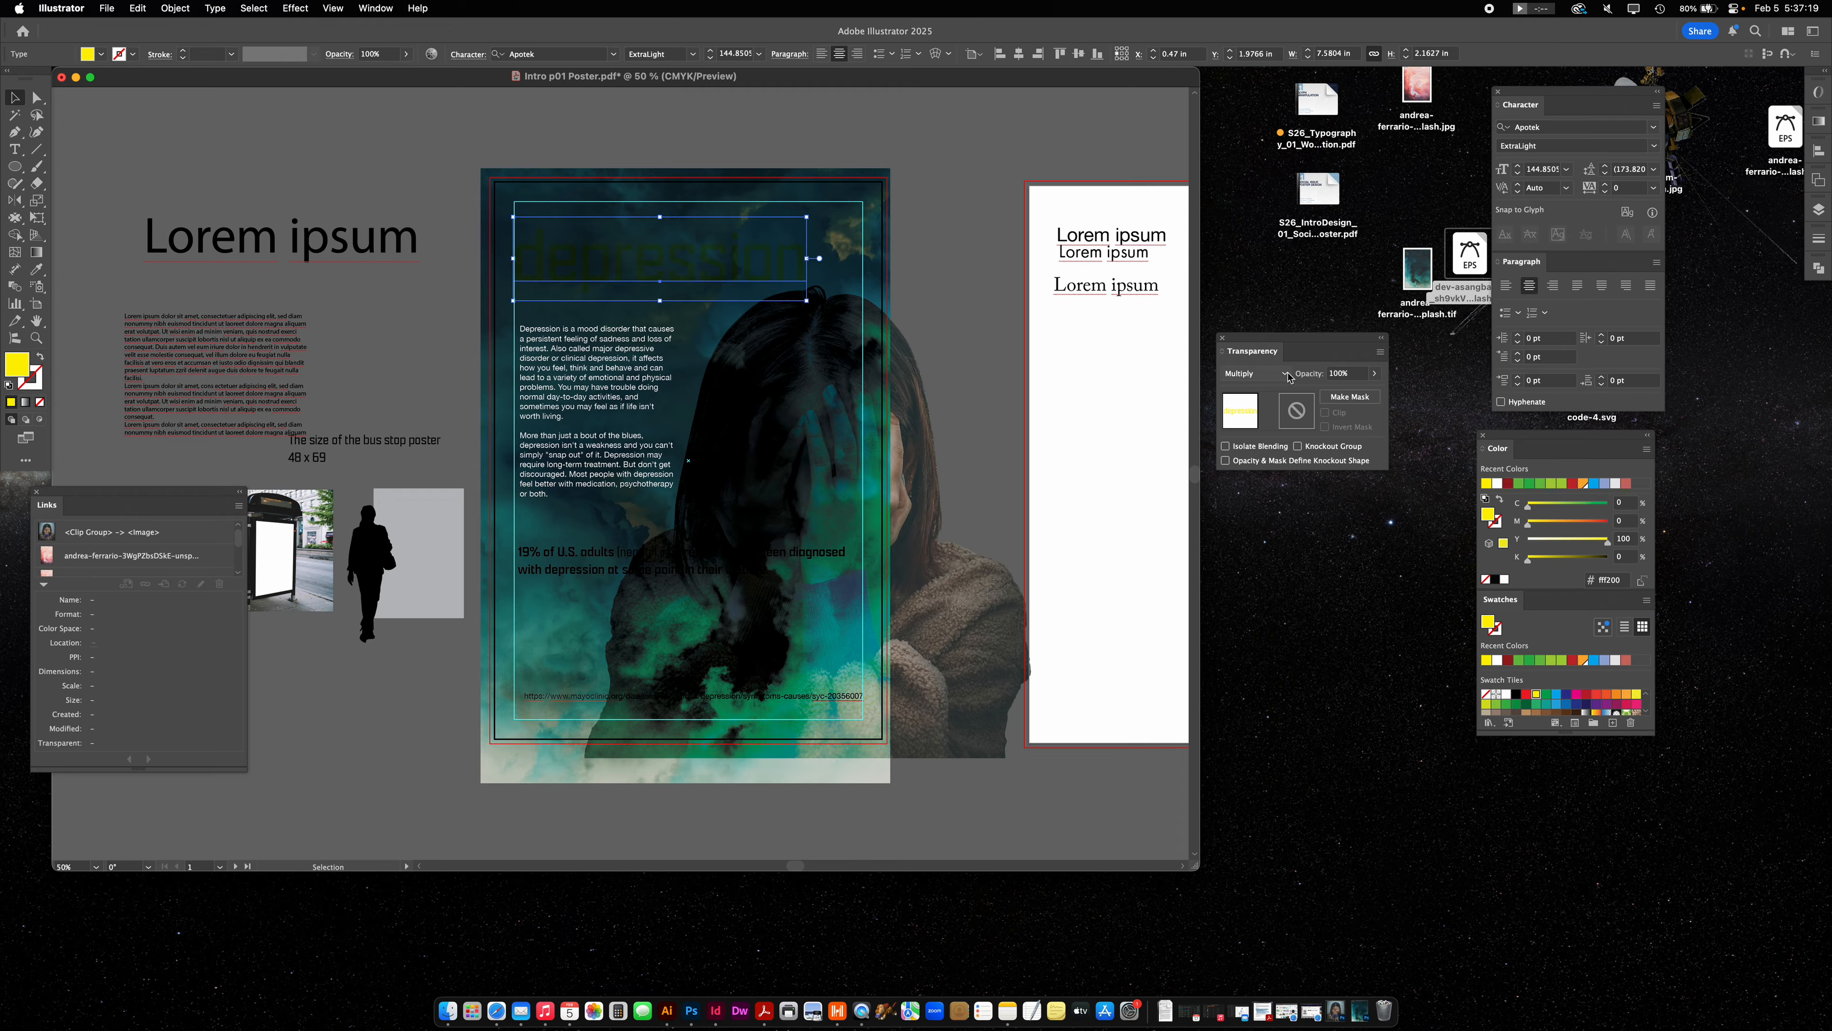
left_click_drag(1530, 560, 1552, 507)
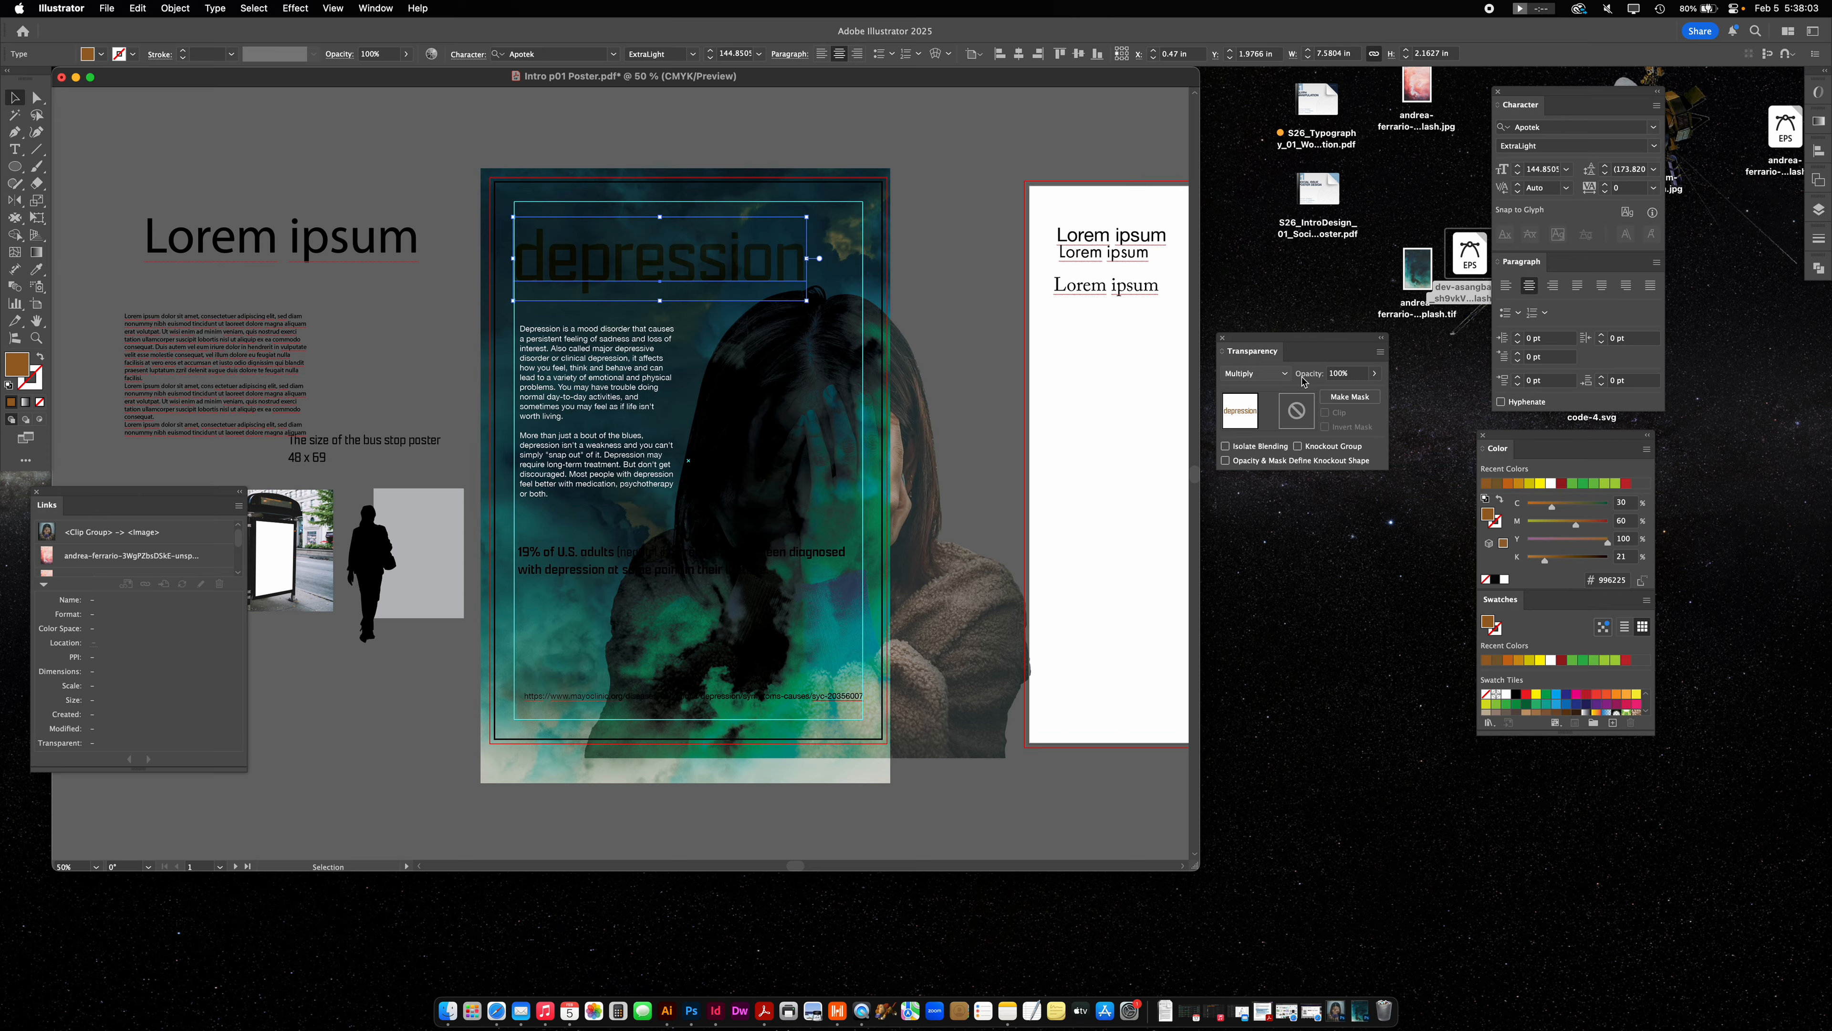
left_click(1256, 373)
left_click(1254, 389)
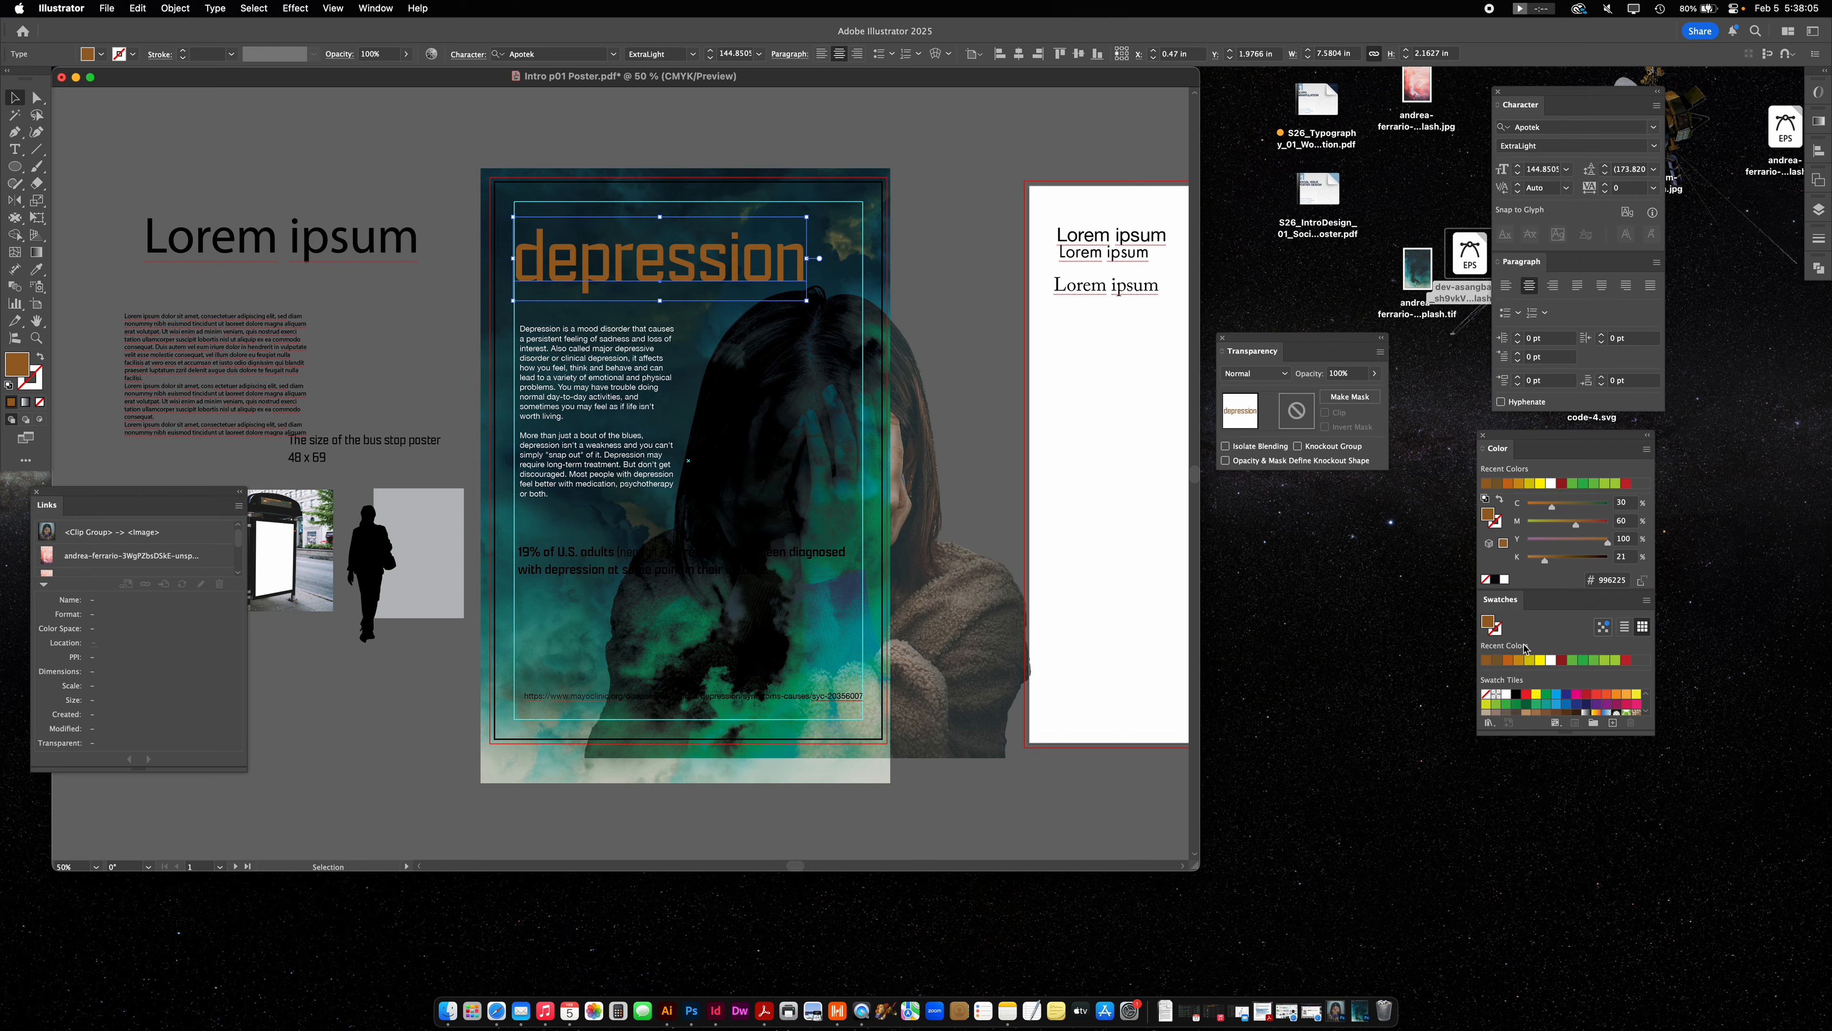
left_click(1551, 483)
Restore the portrait's blending mode to Normal and its opacity to 100%.
left_click(949, 327)
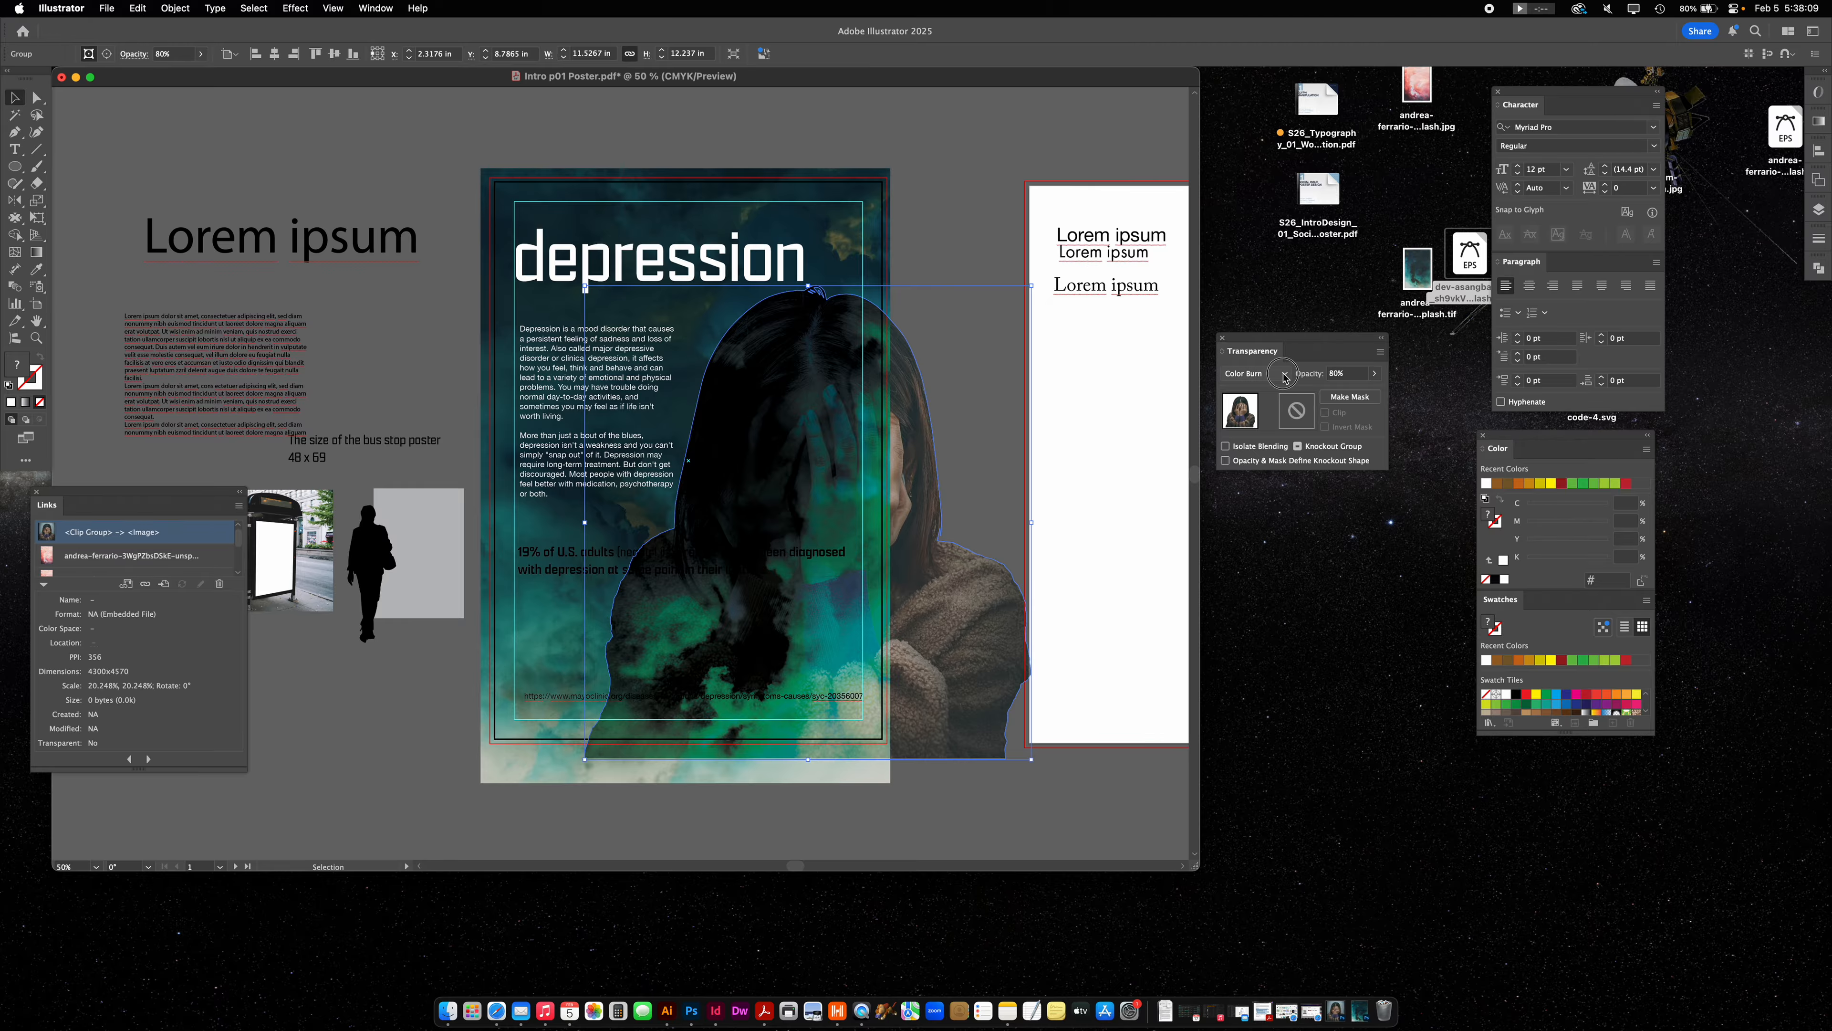
left_click(1270, 373)
left_click(1252, 390)
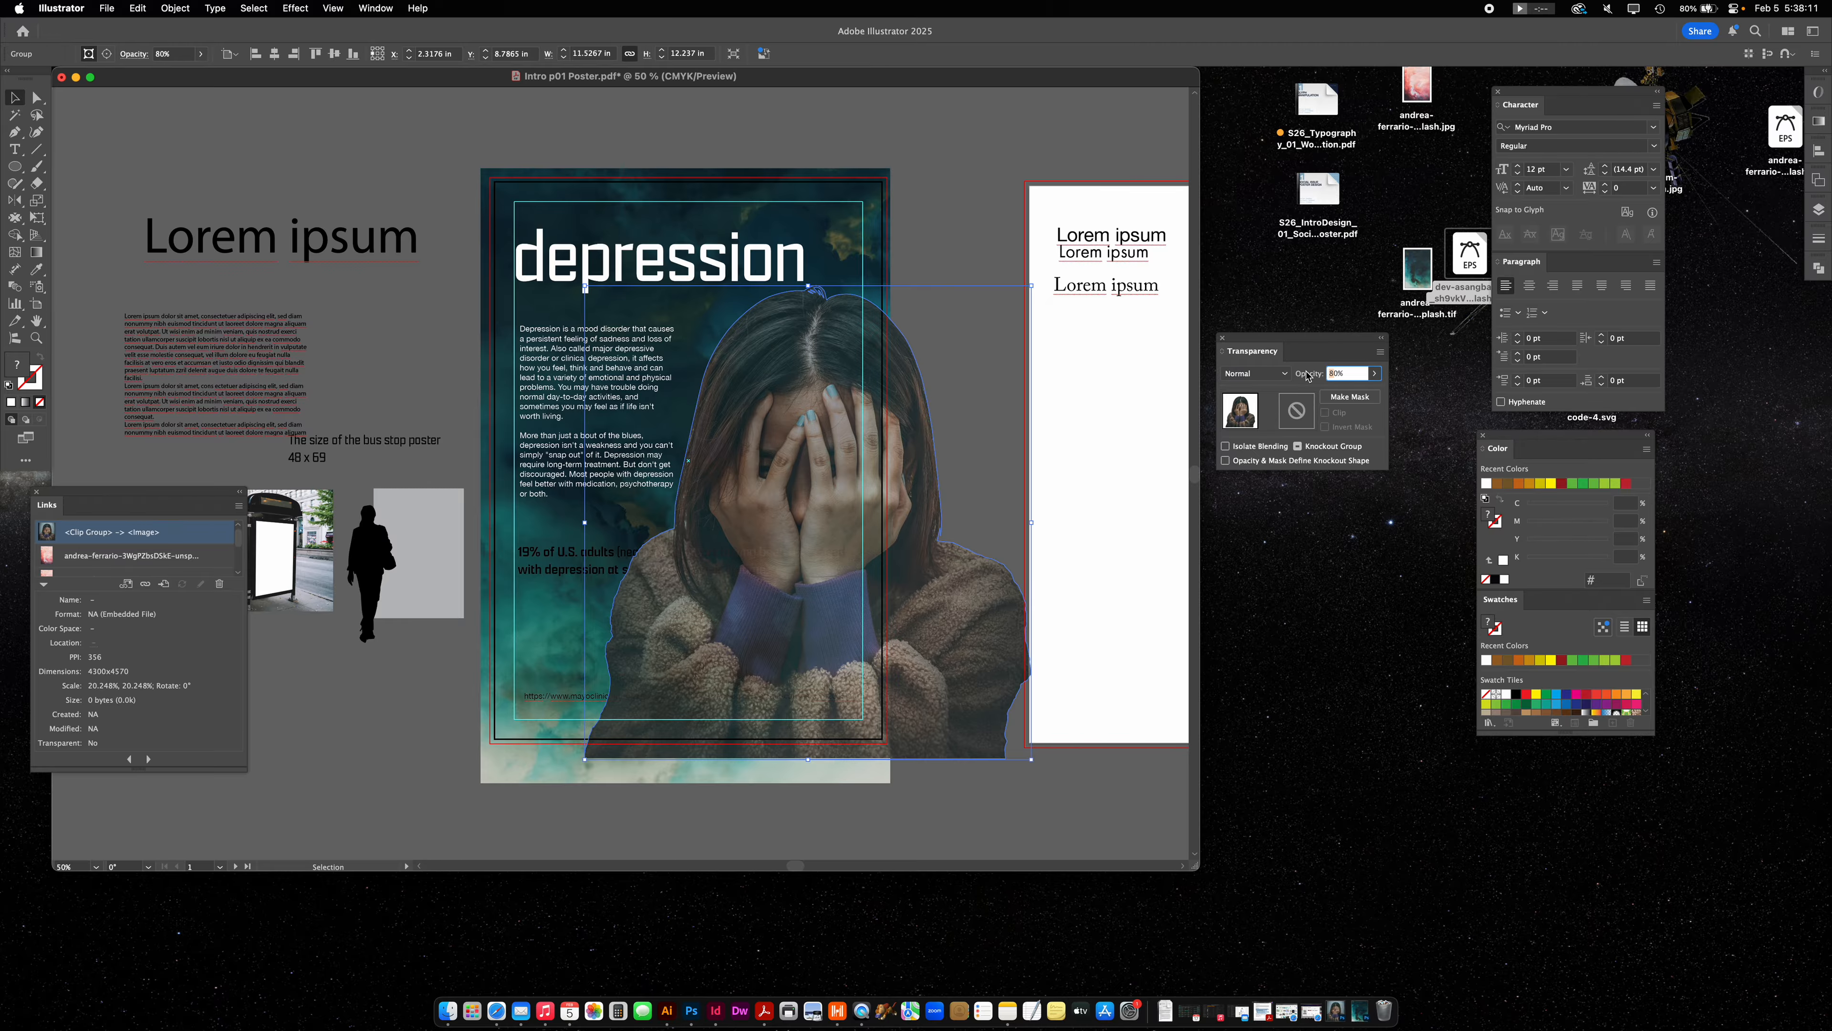
type("100")
key("Return")
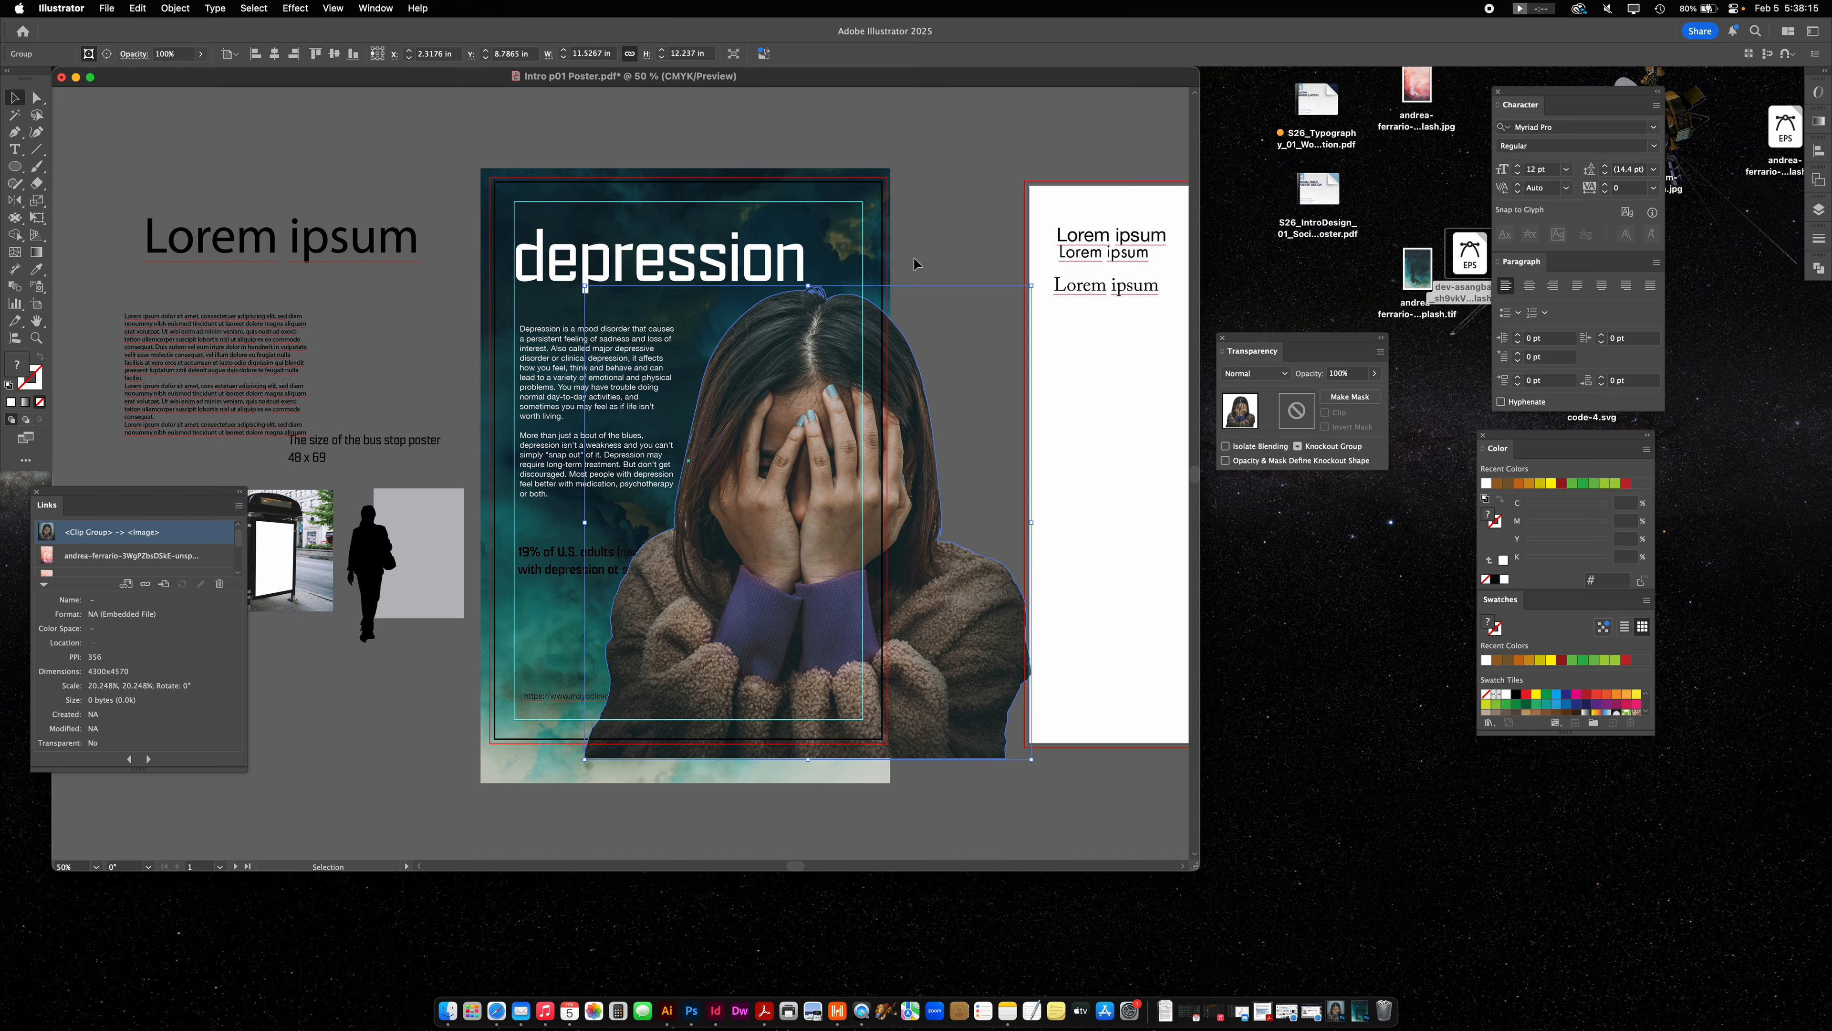
left_click(945, 248)
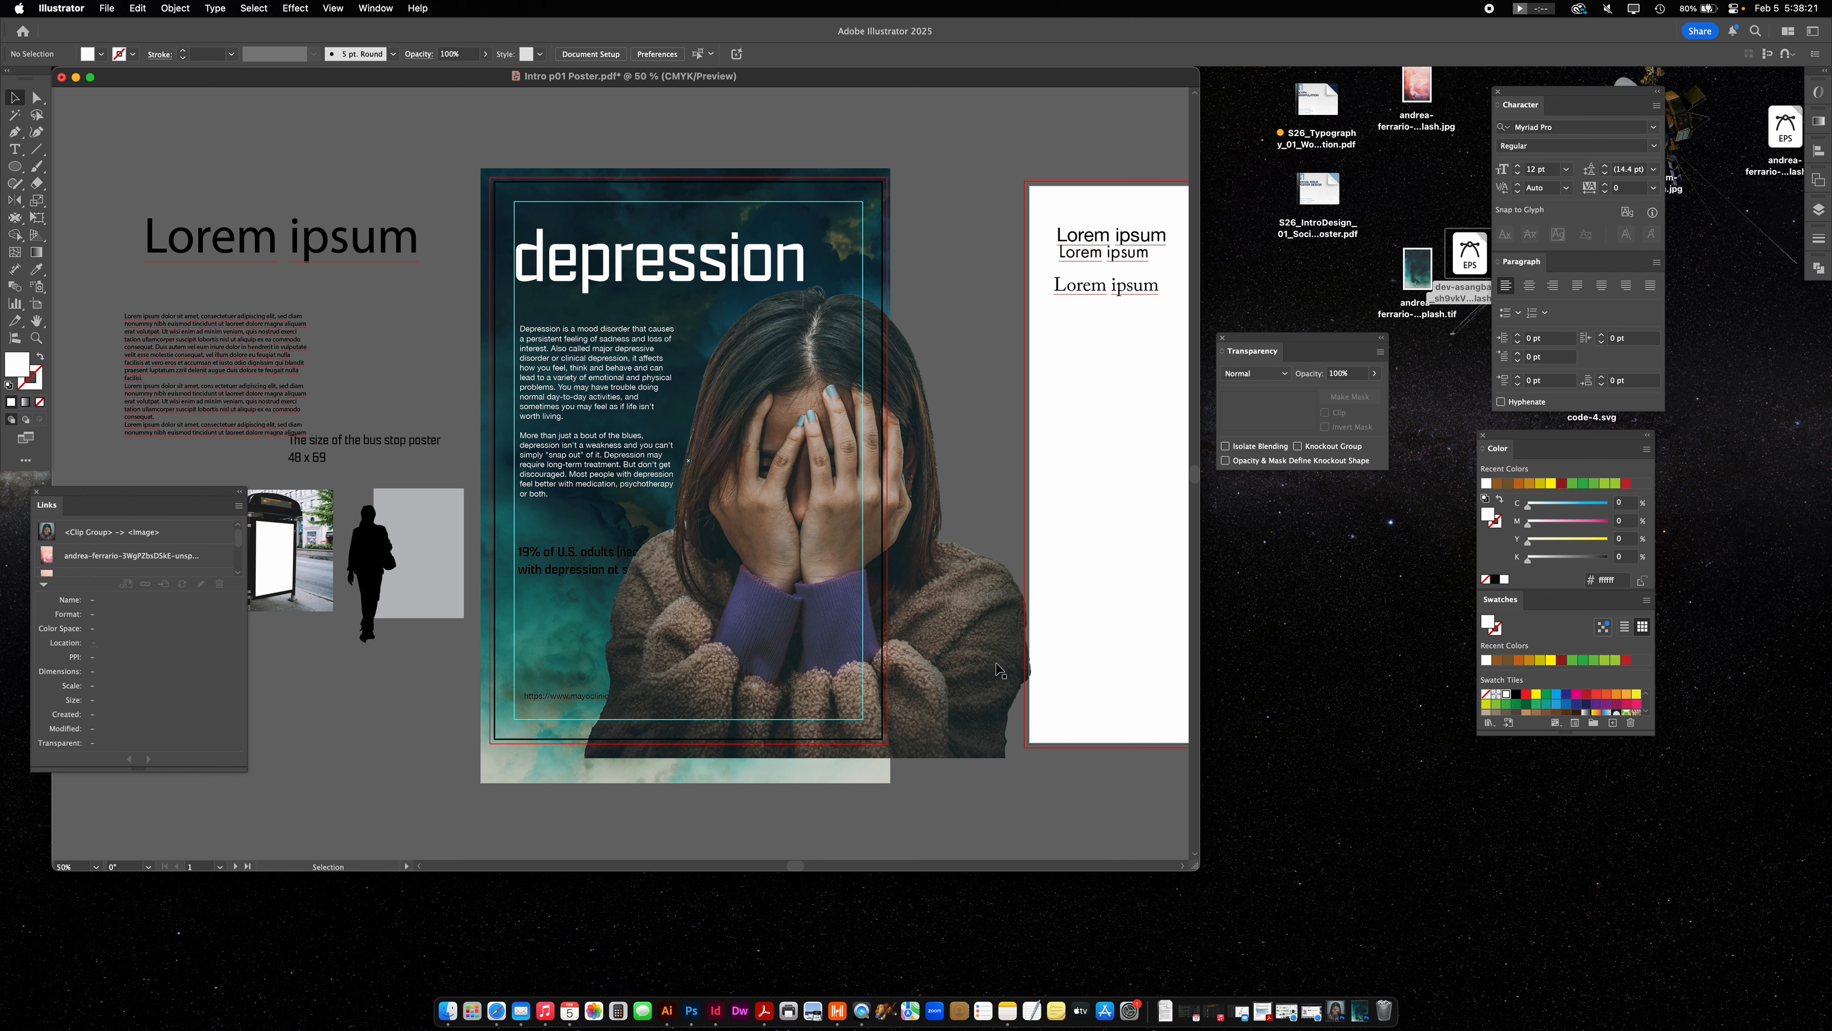
Recolor the body paragraph orange with a fill of C 0, M 48, Y 100, K 21.
left_click(611, 258)
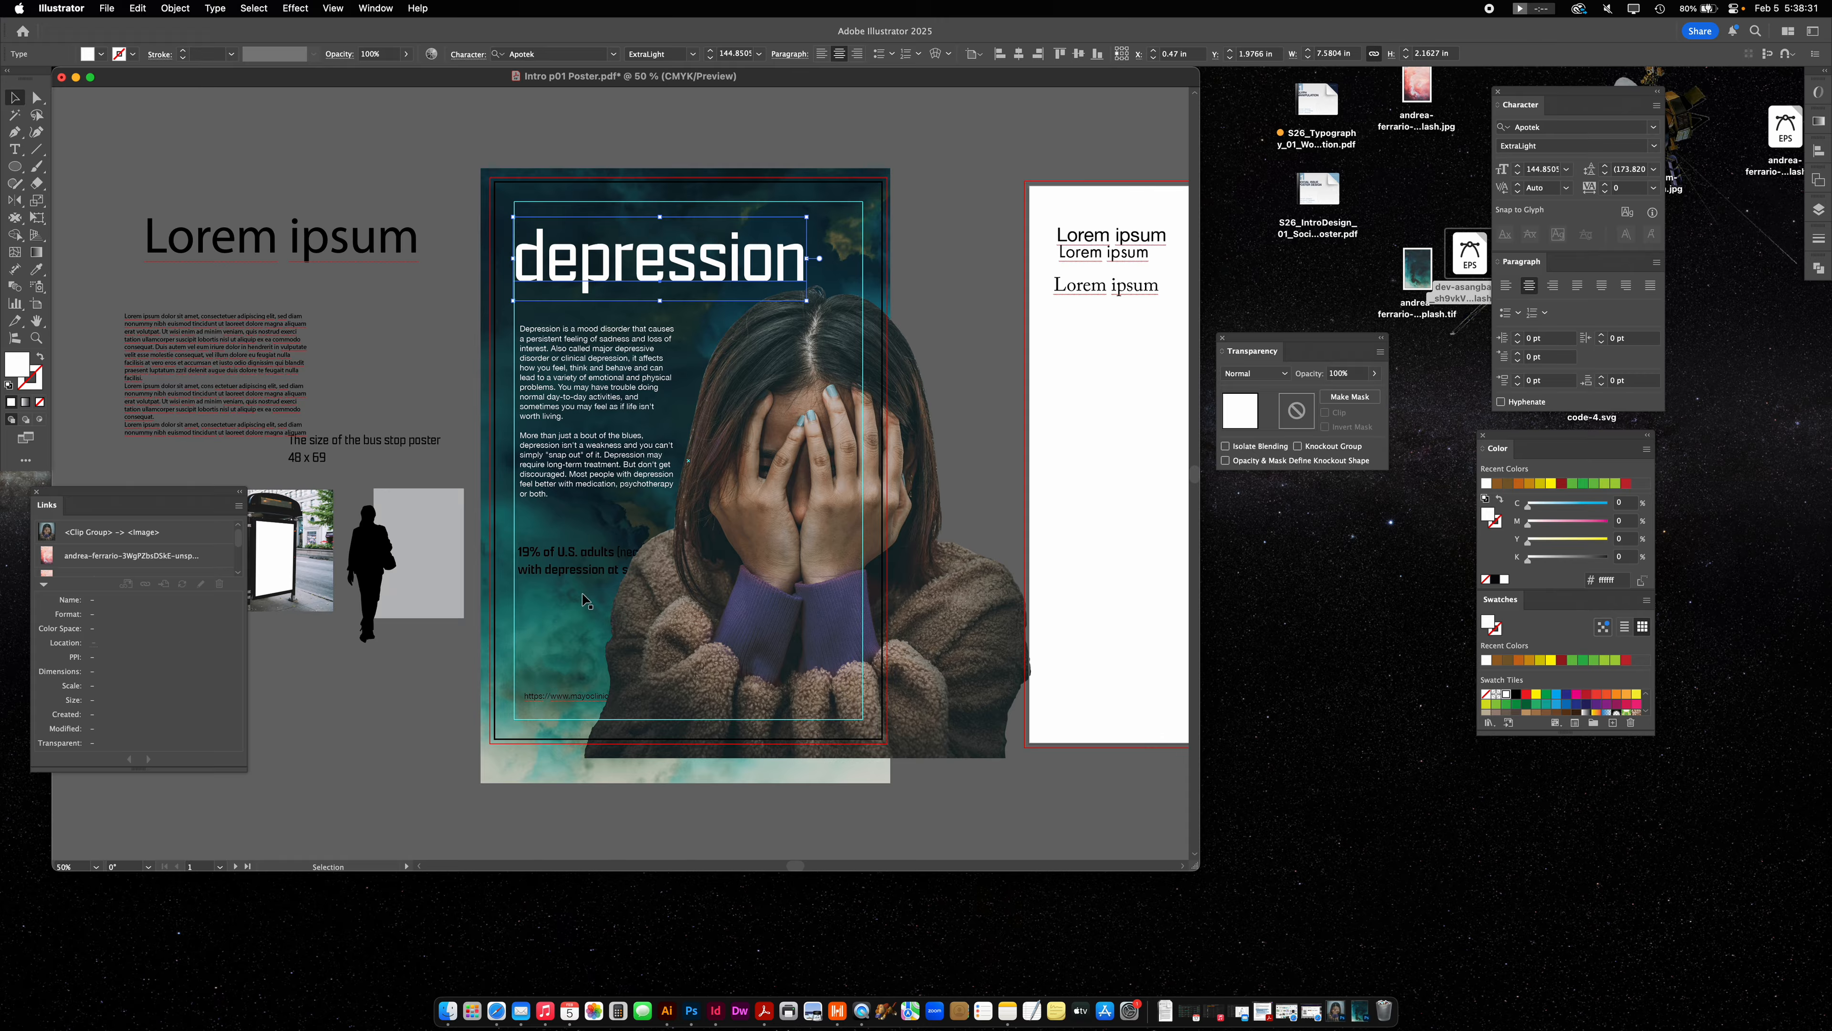
left_click(594, 568)
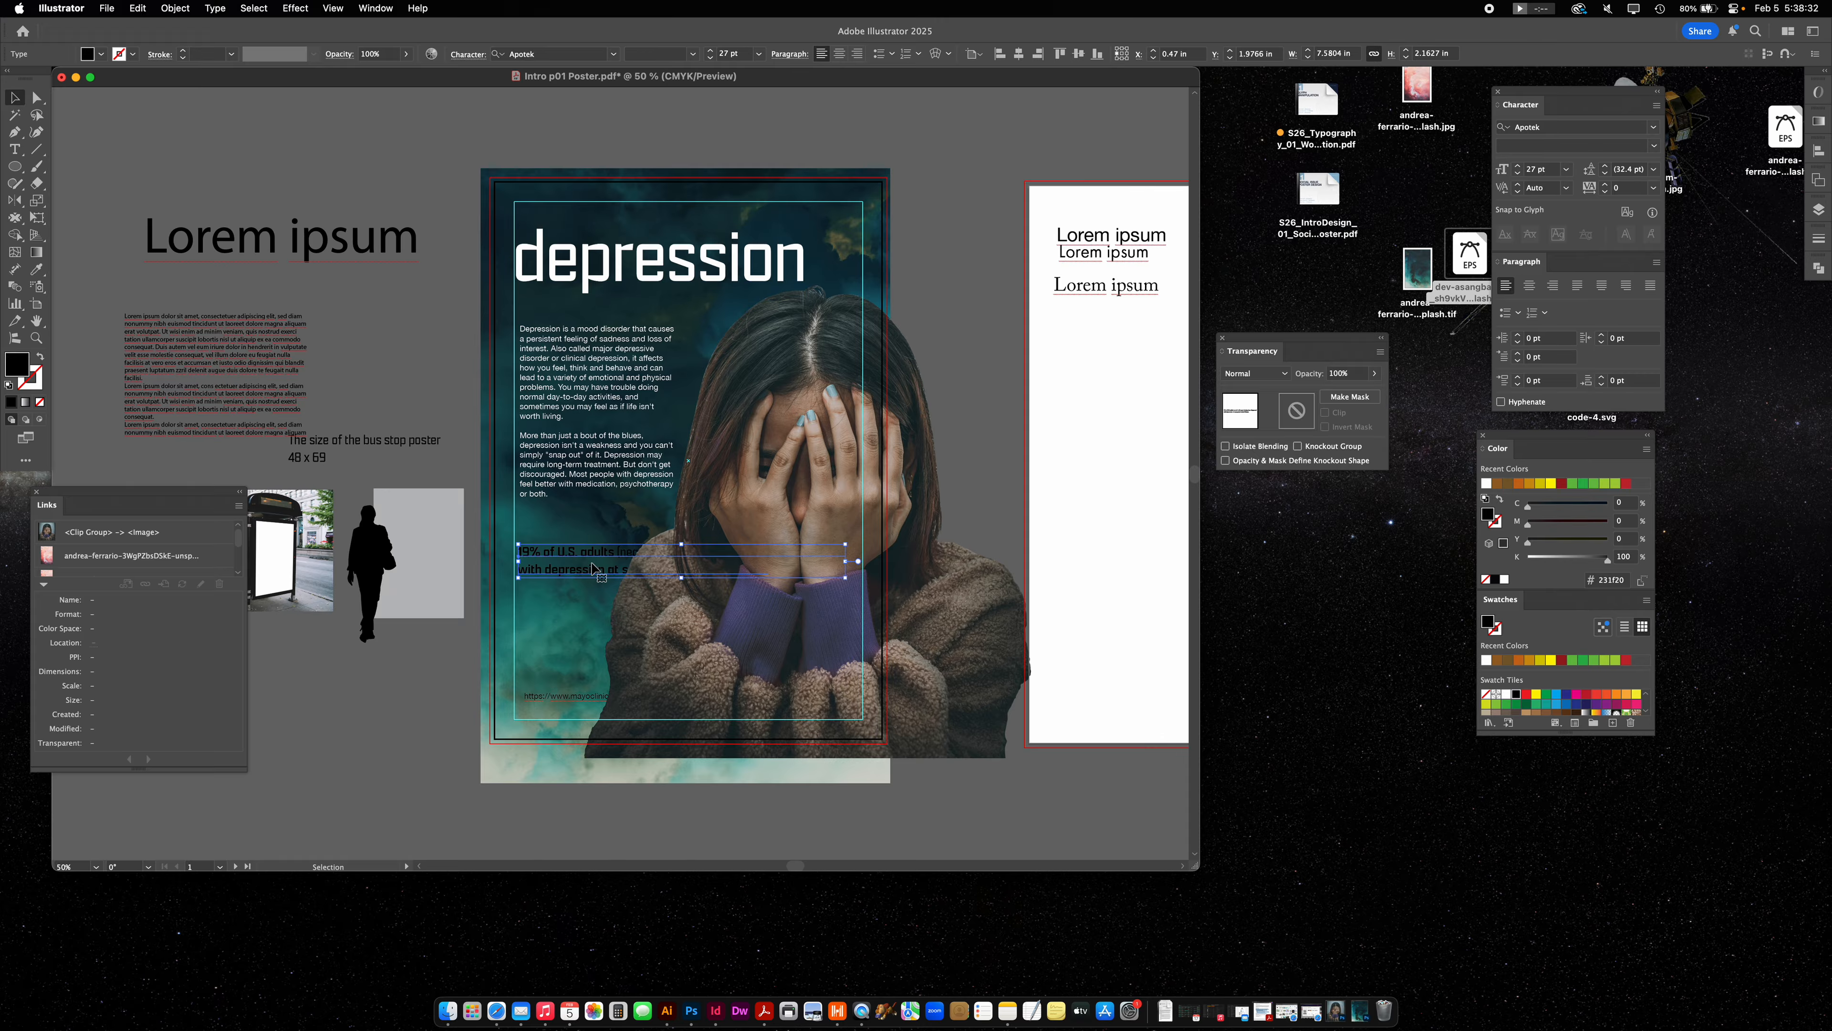
left_click(640, 266)
left_click(642, 384)
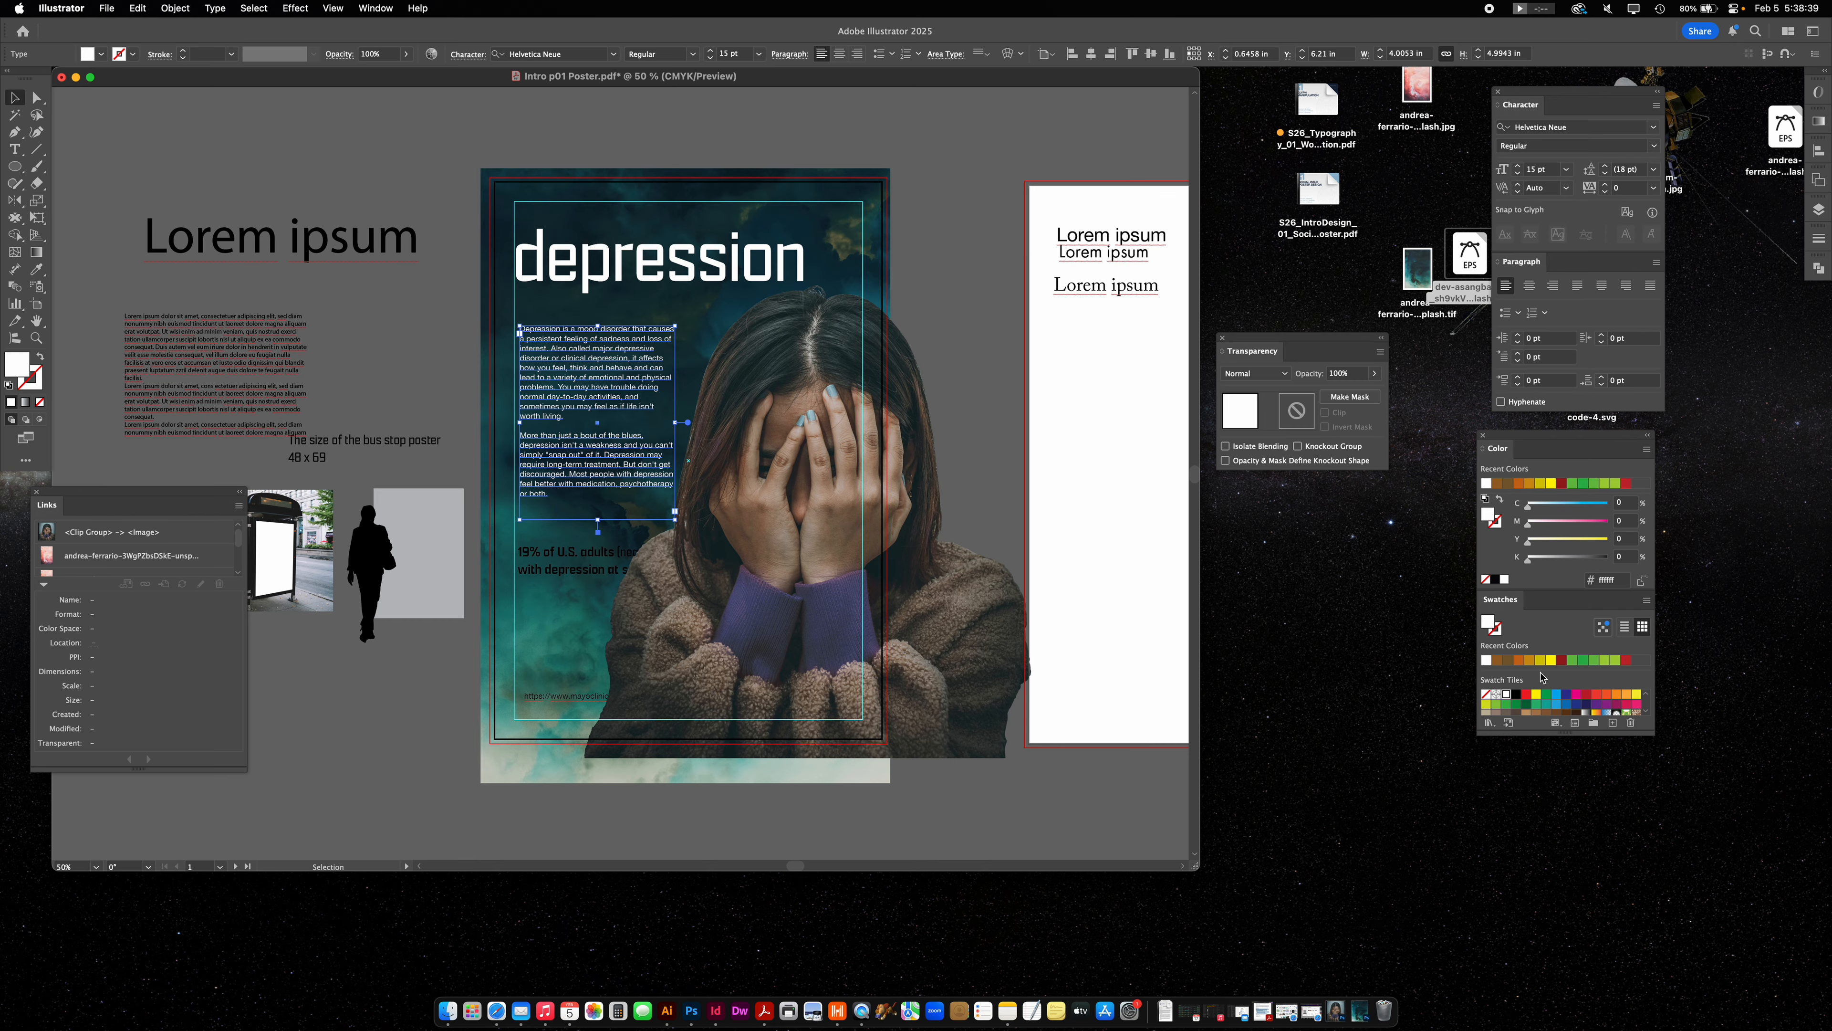
left_click(1520, 660)
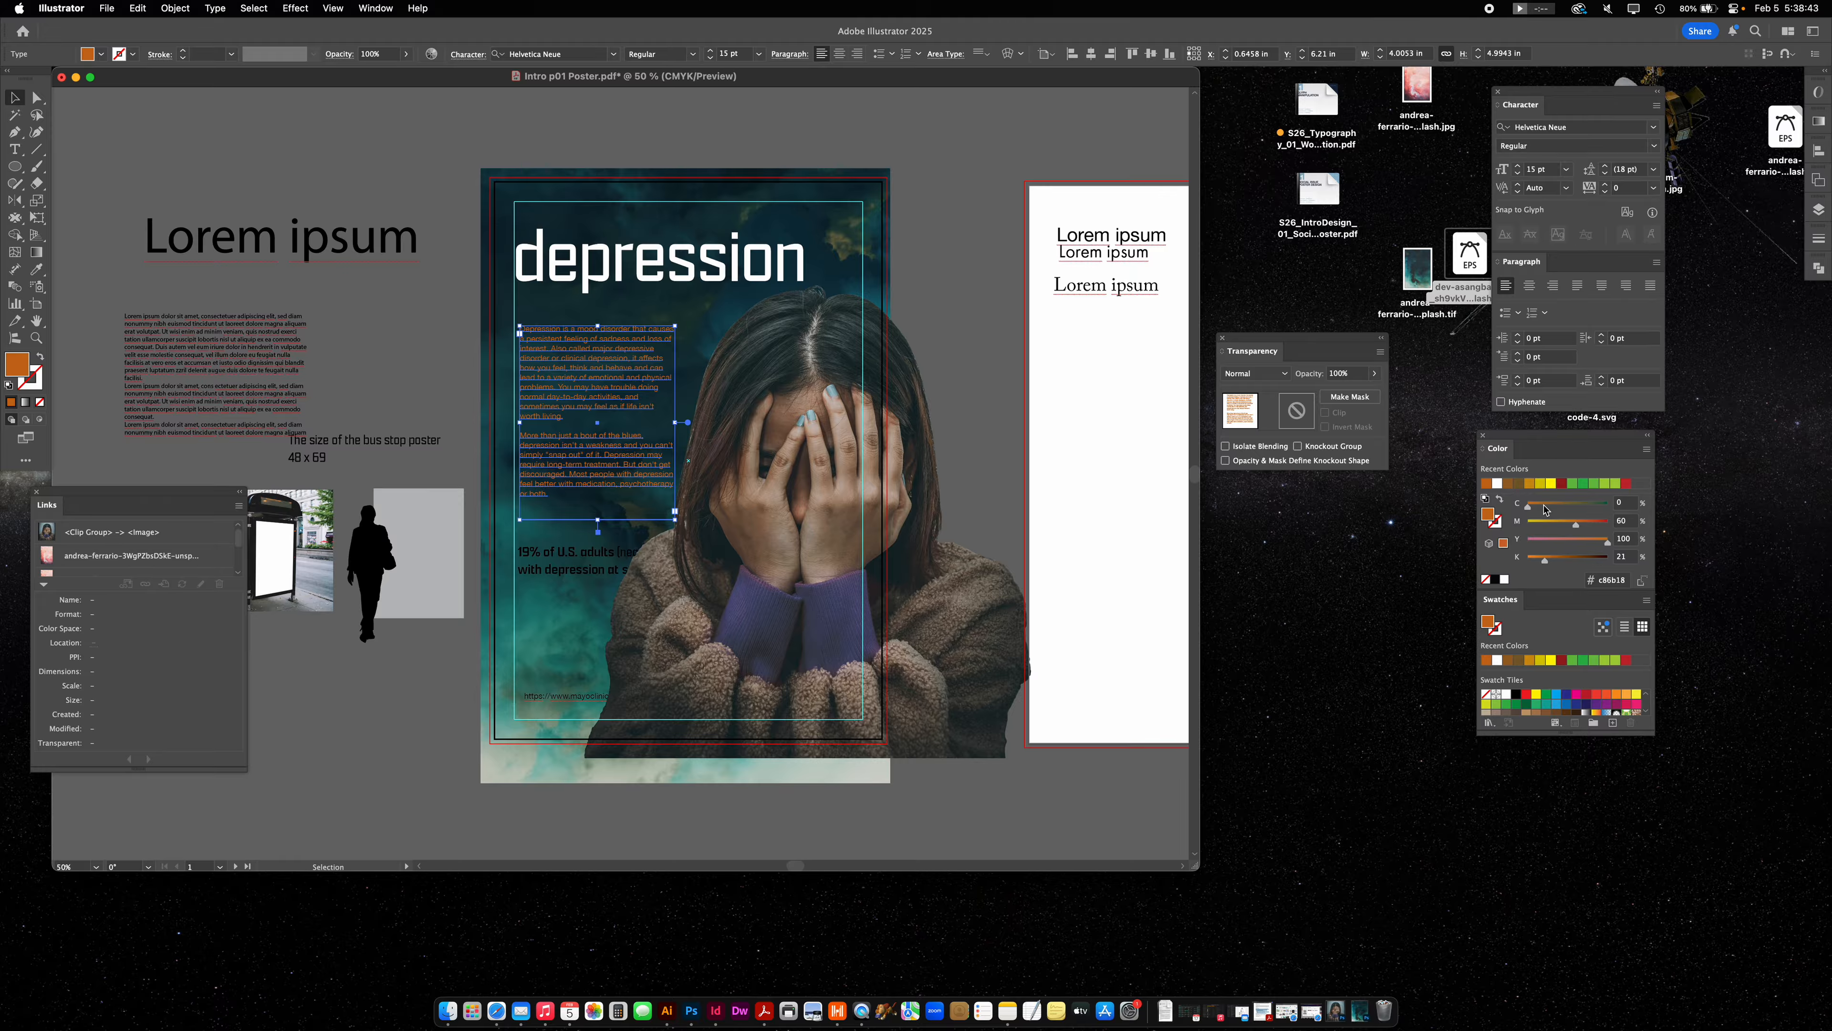
left_click_drag(1575, 526, 1566, 522)
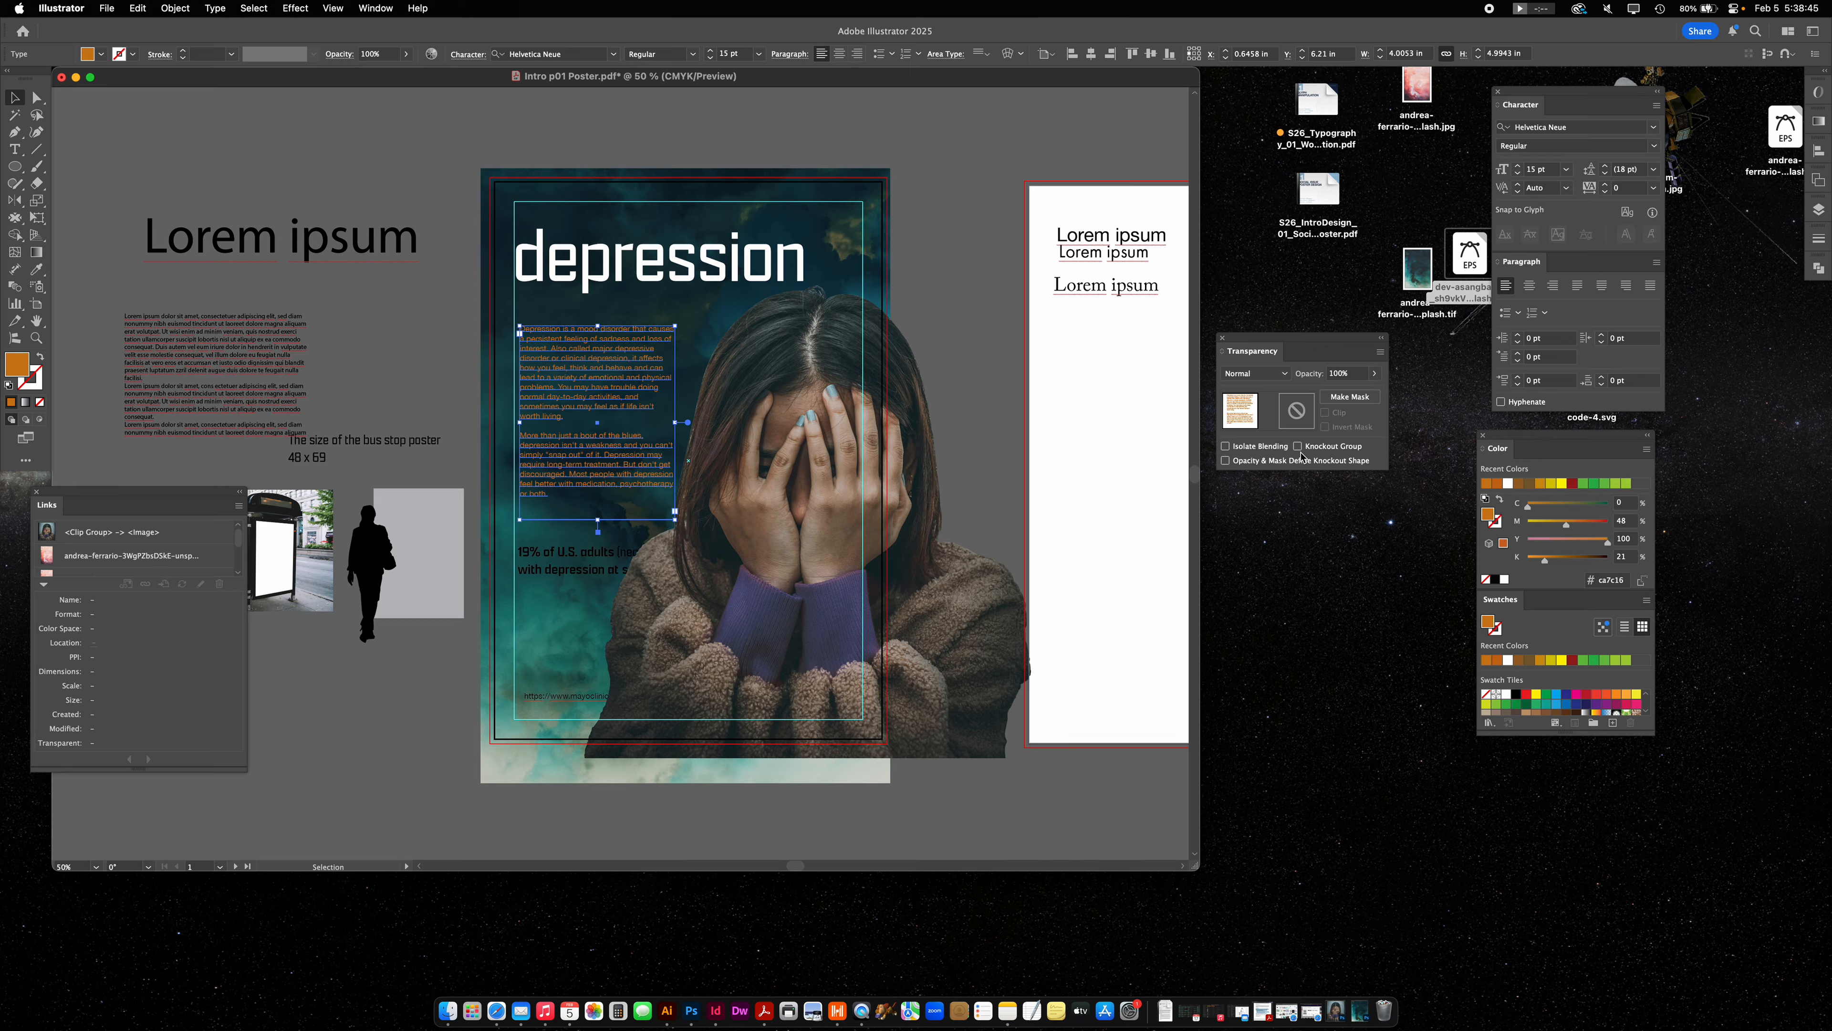
left_click(957, 349)
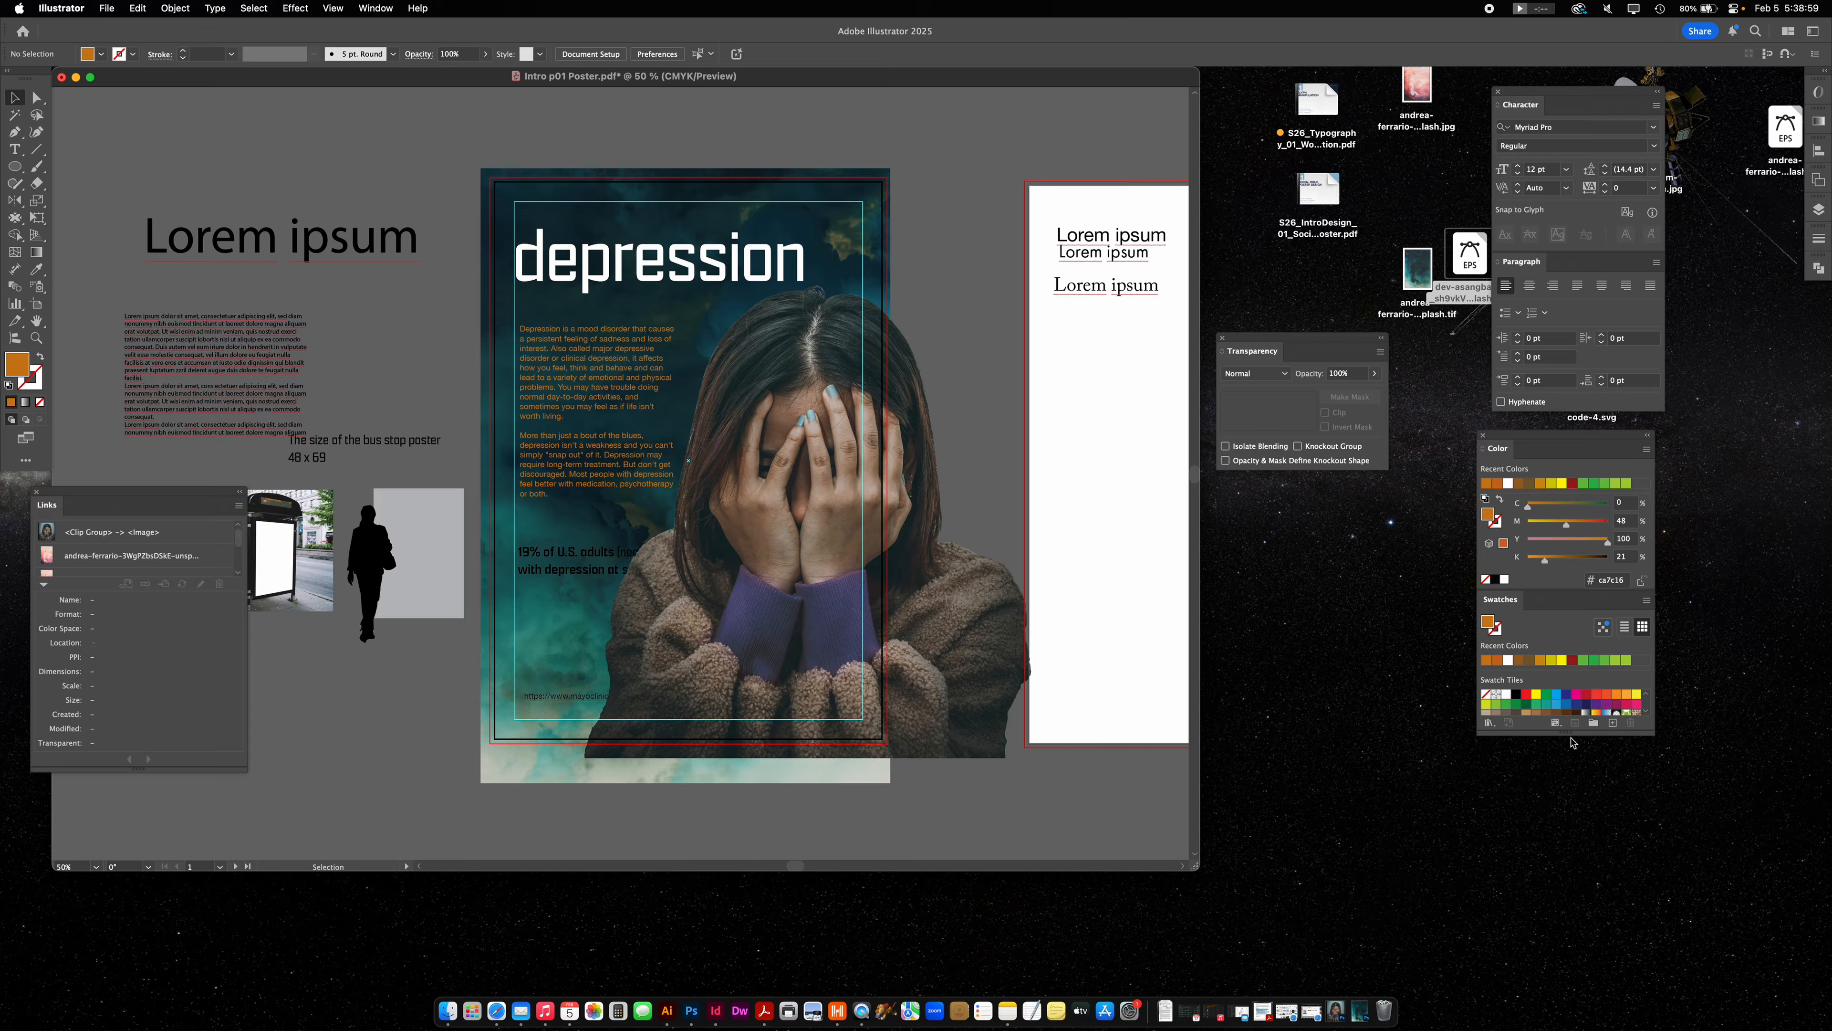
Save the body paragraph's orange fill as a global process swatch named "copy text color", with the swatches in their own enlarged panel.
left_click_drag(1569, 732, 1576, 857)
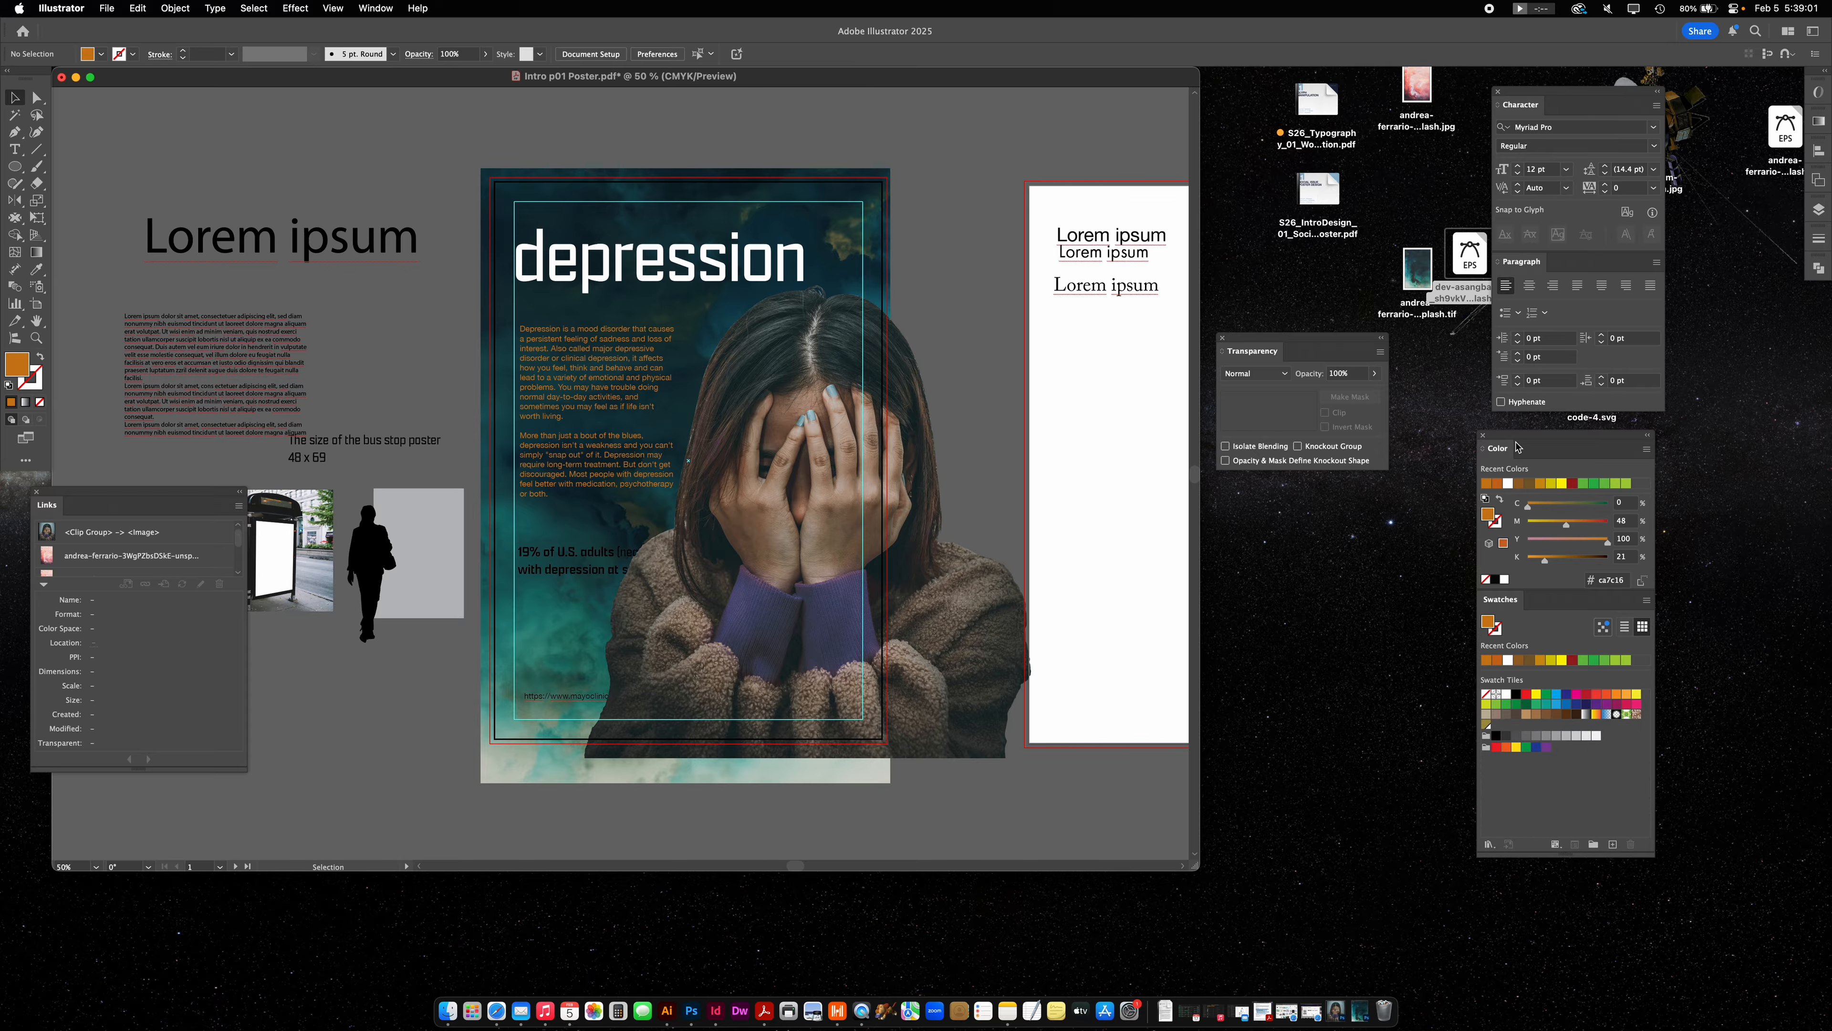
left_click_drag(1504, 603, 1404, 618)
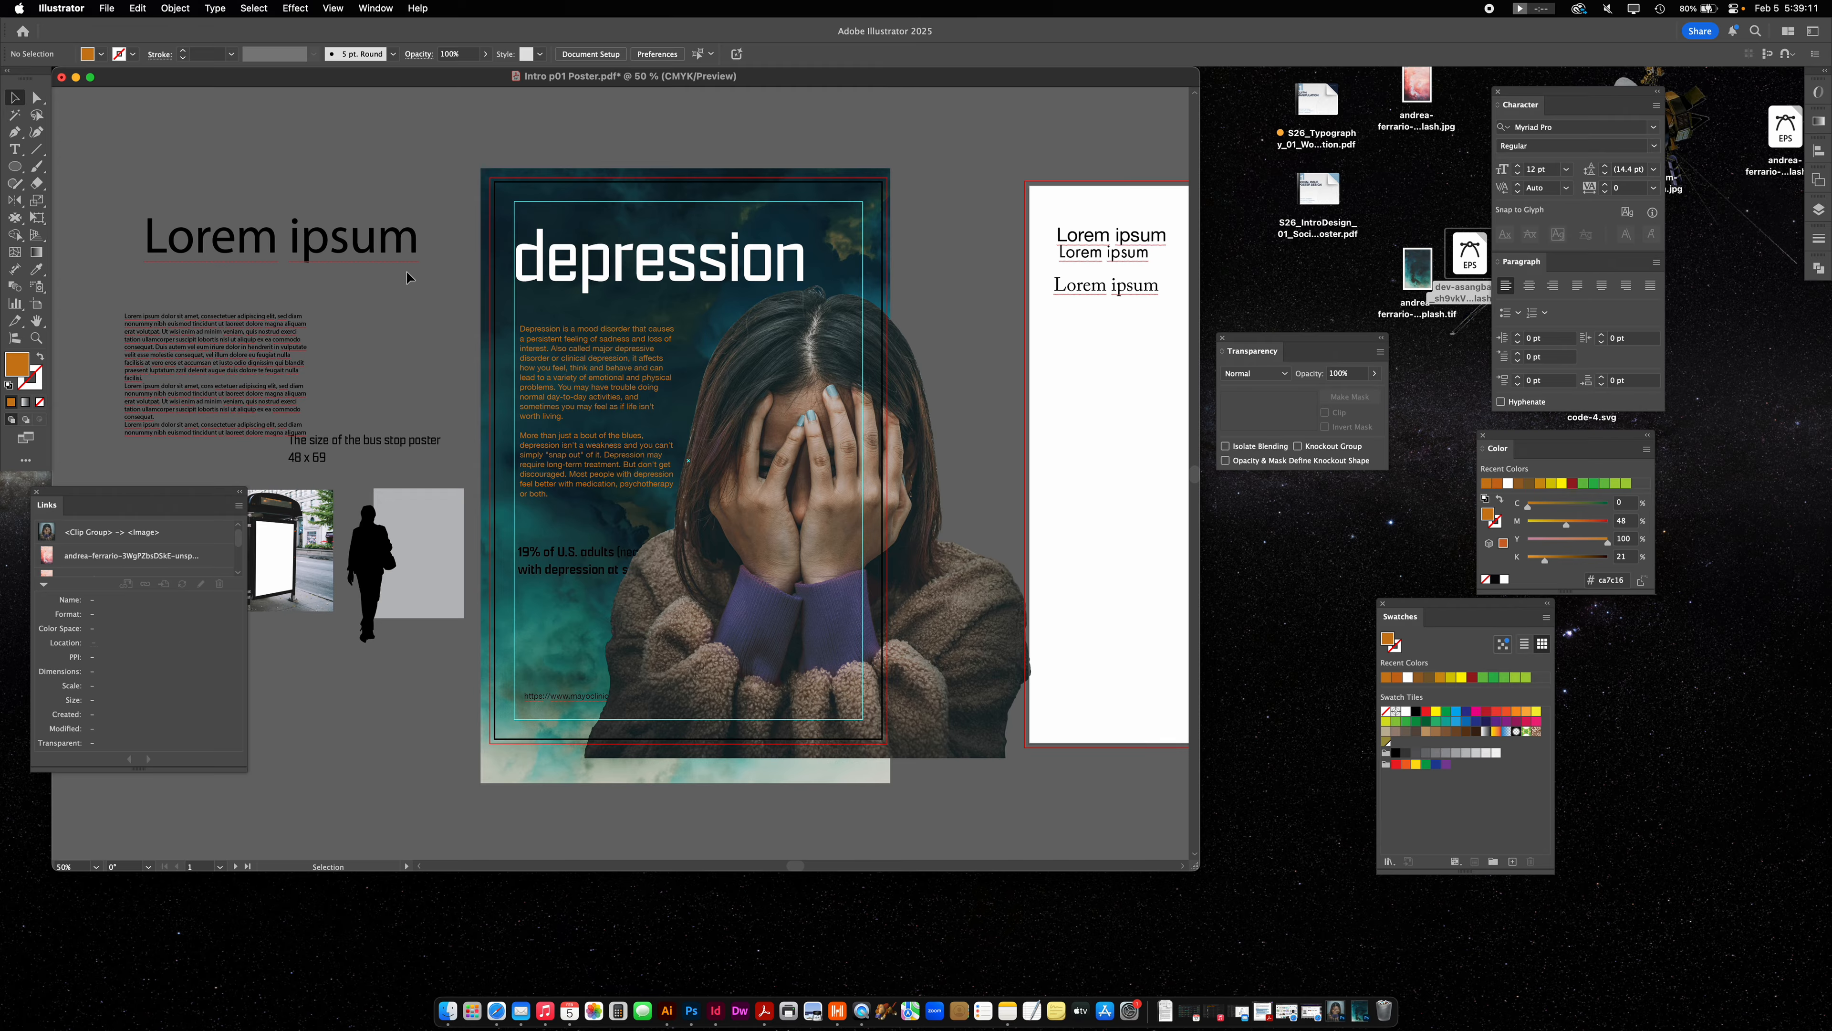
left_click(552, 368)
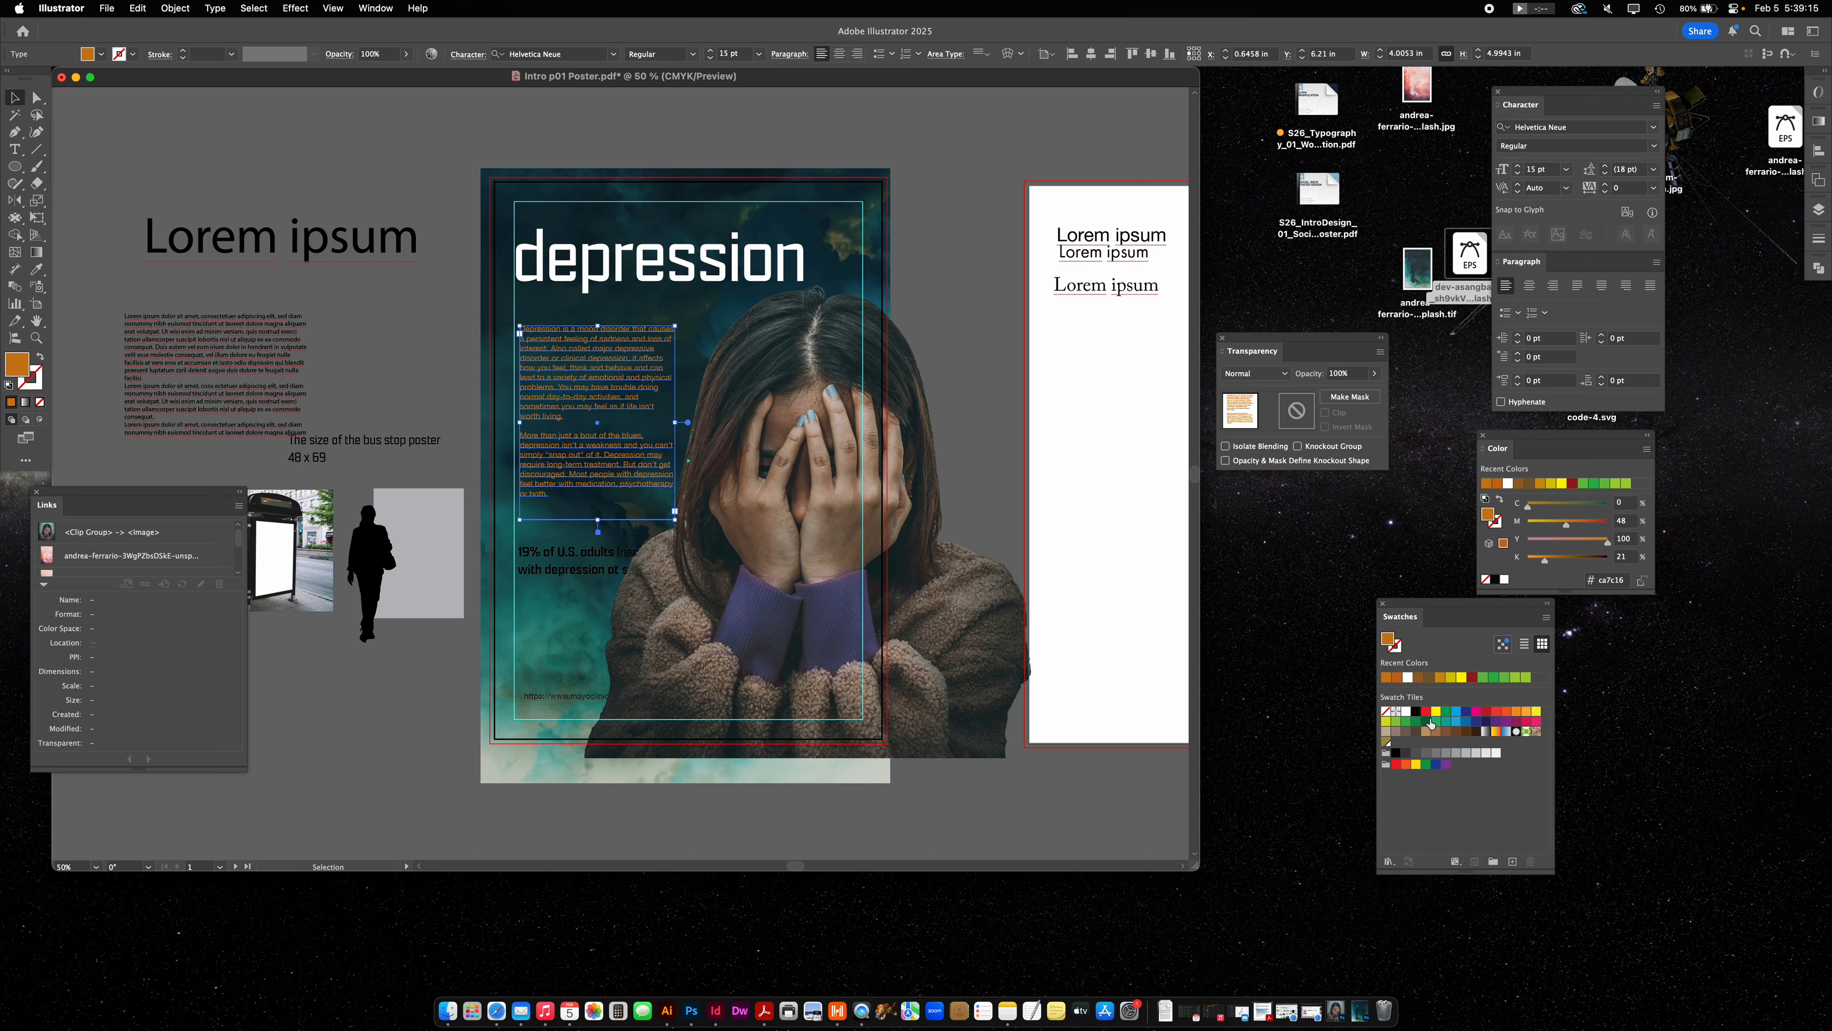
left_click(1513, 861)
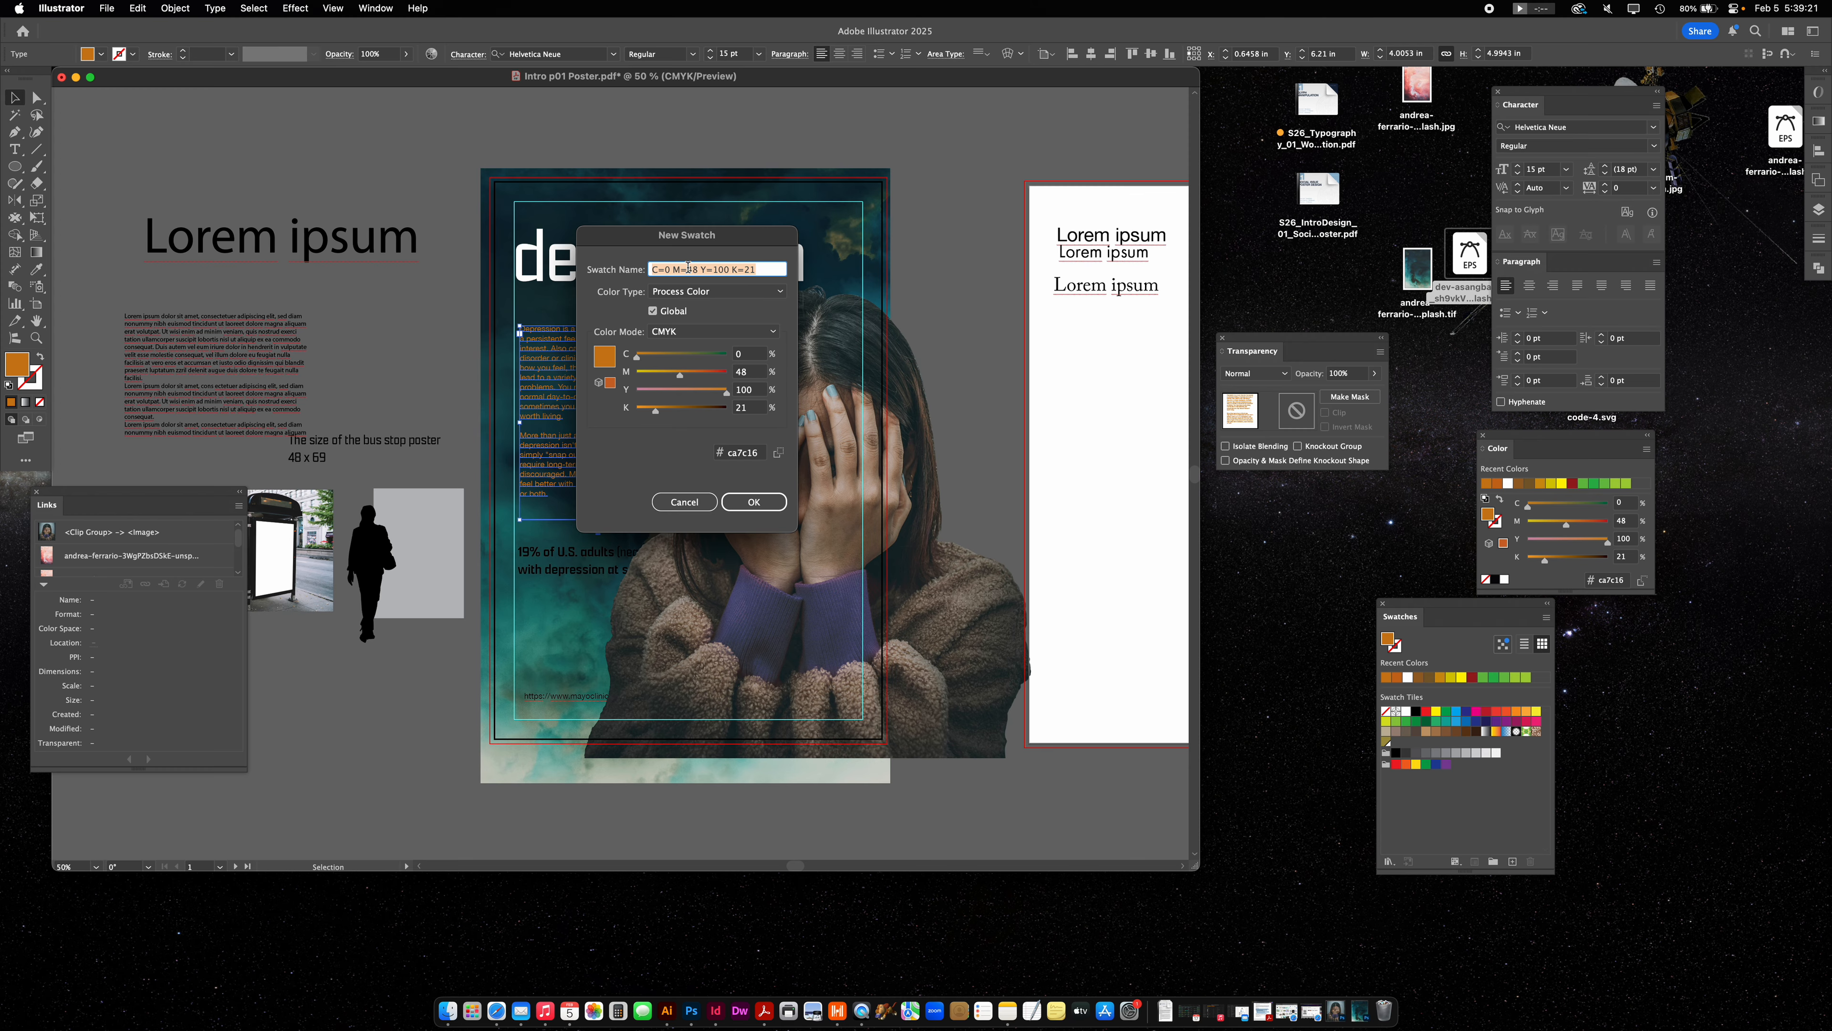
type("copy text color")
left_click(750, 502)
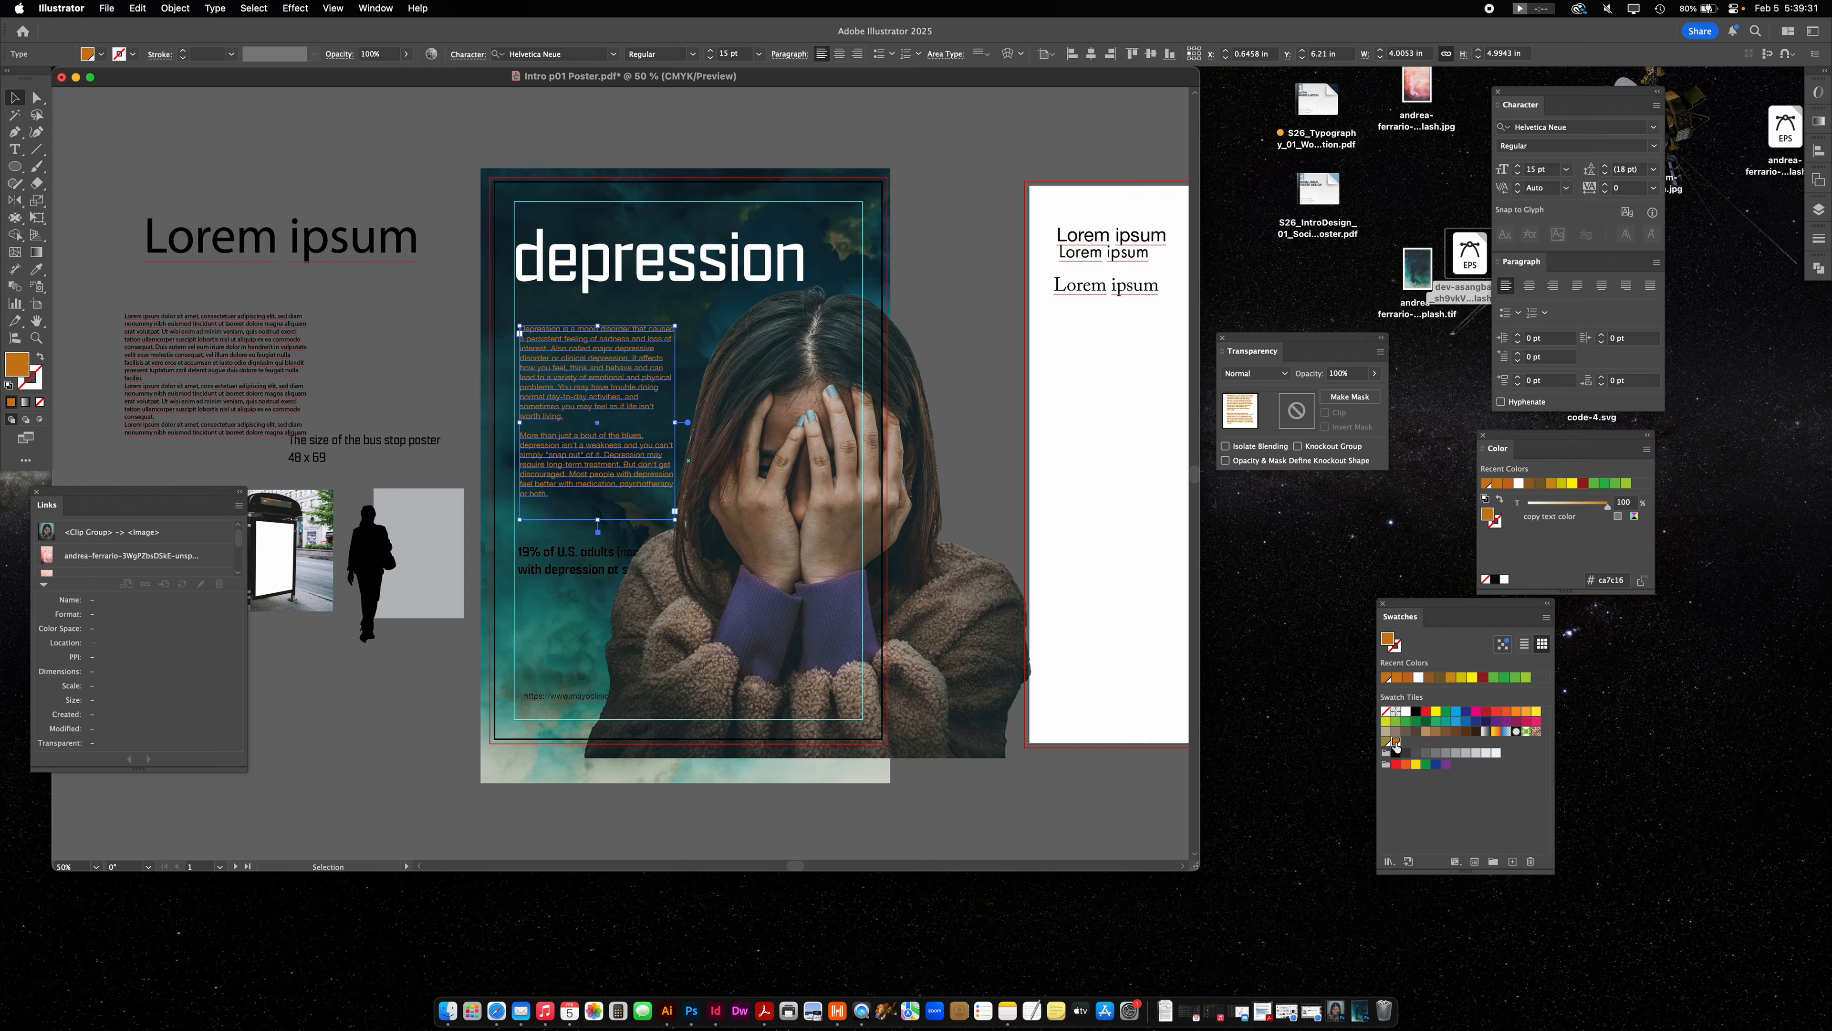
Apply the "copy text color" swatch to the web address line and move it down to the lower left margin corner.
left_click(565, 698)
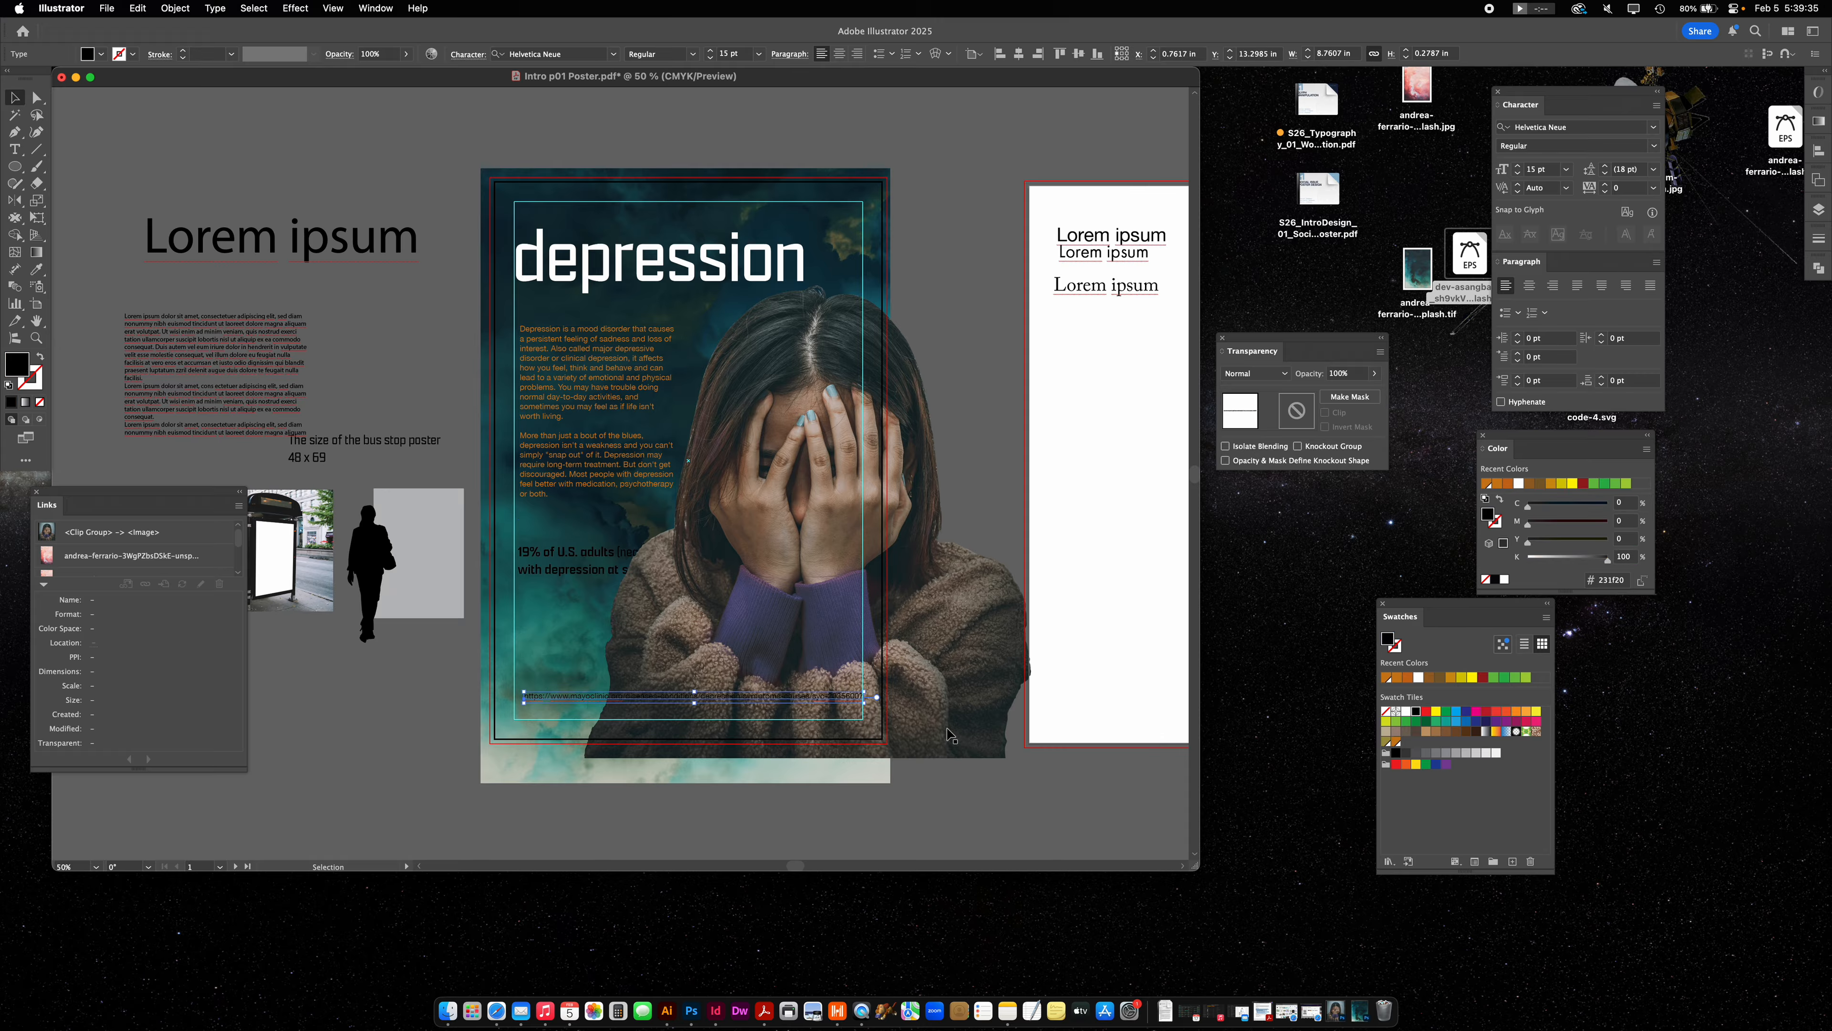
left_click(1396, 743)
left_click(361, 722)
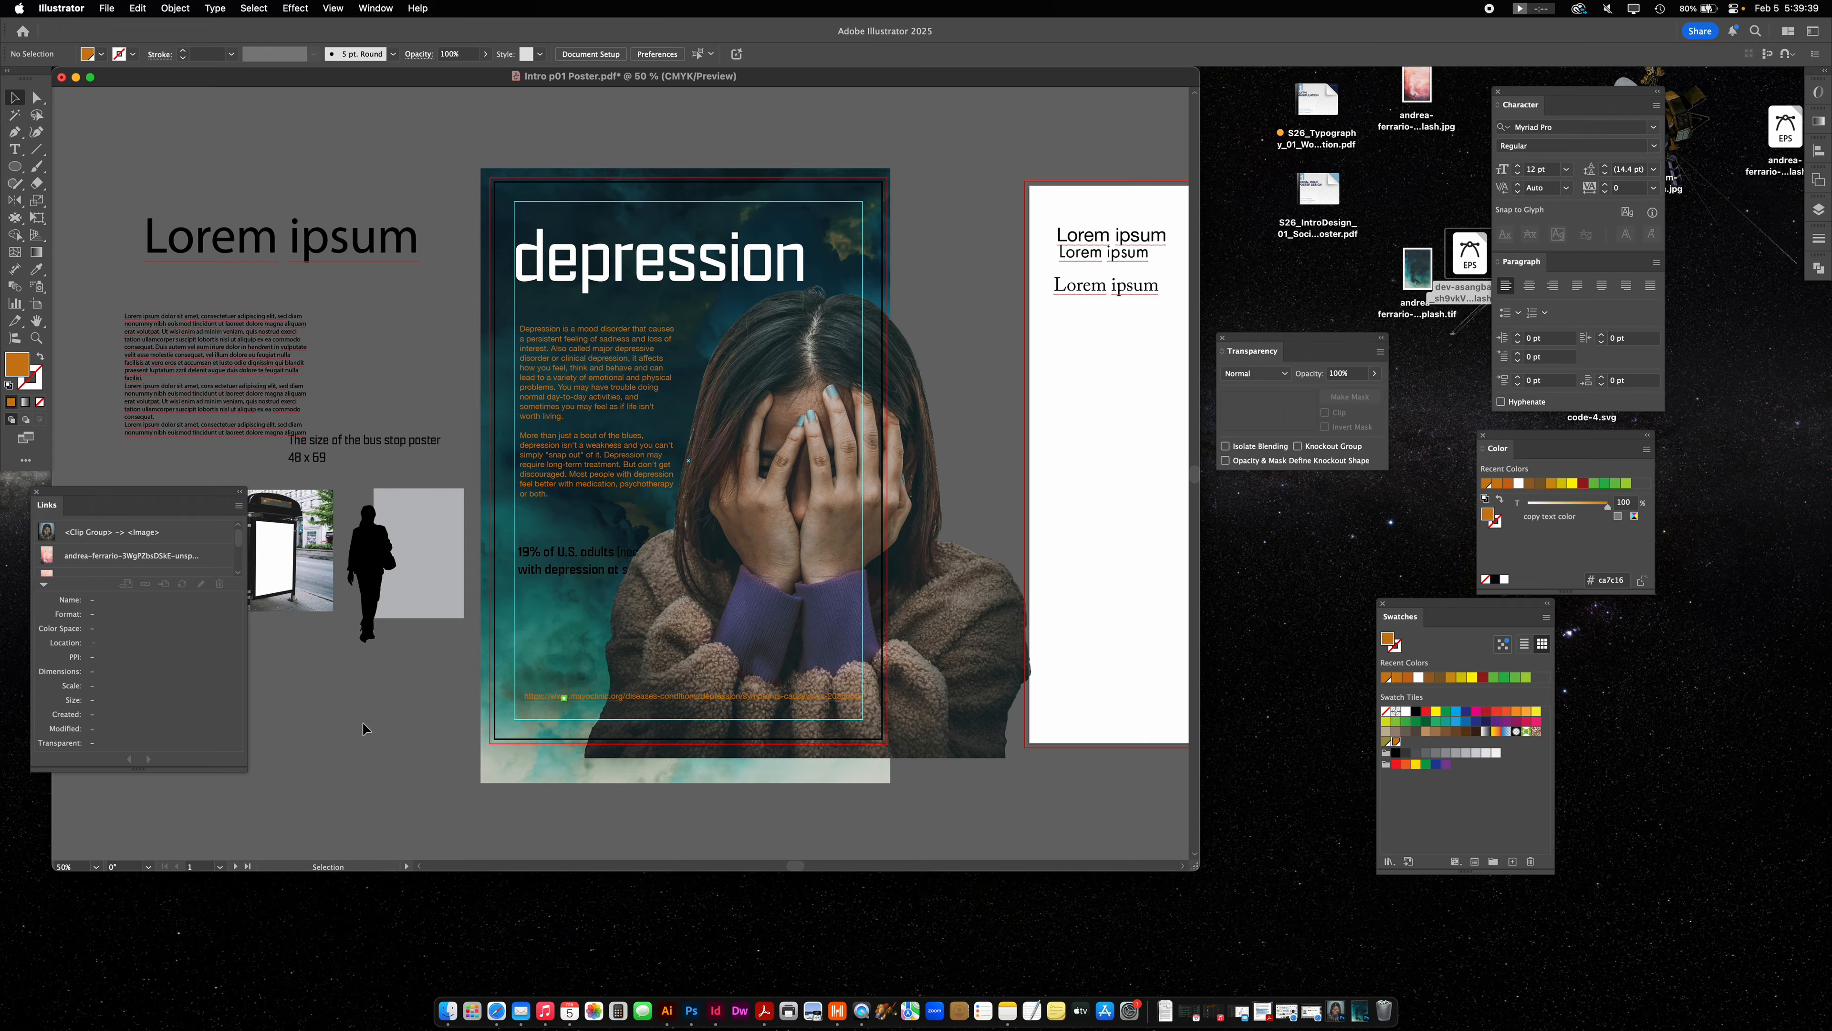
left_click_drag(584, 698, 580, 706)
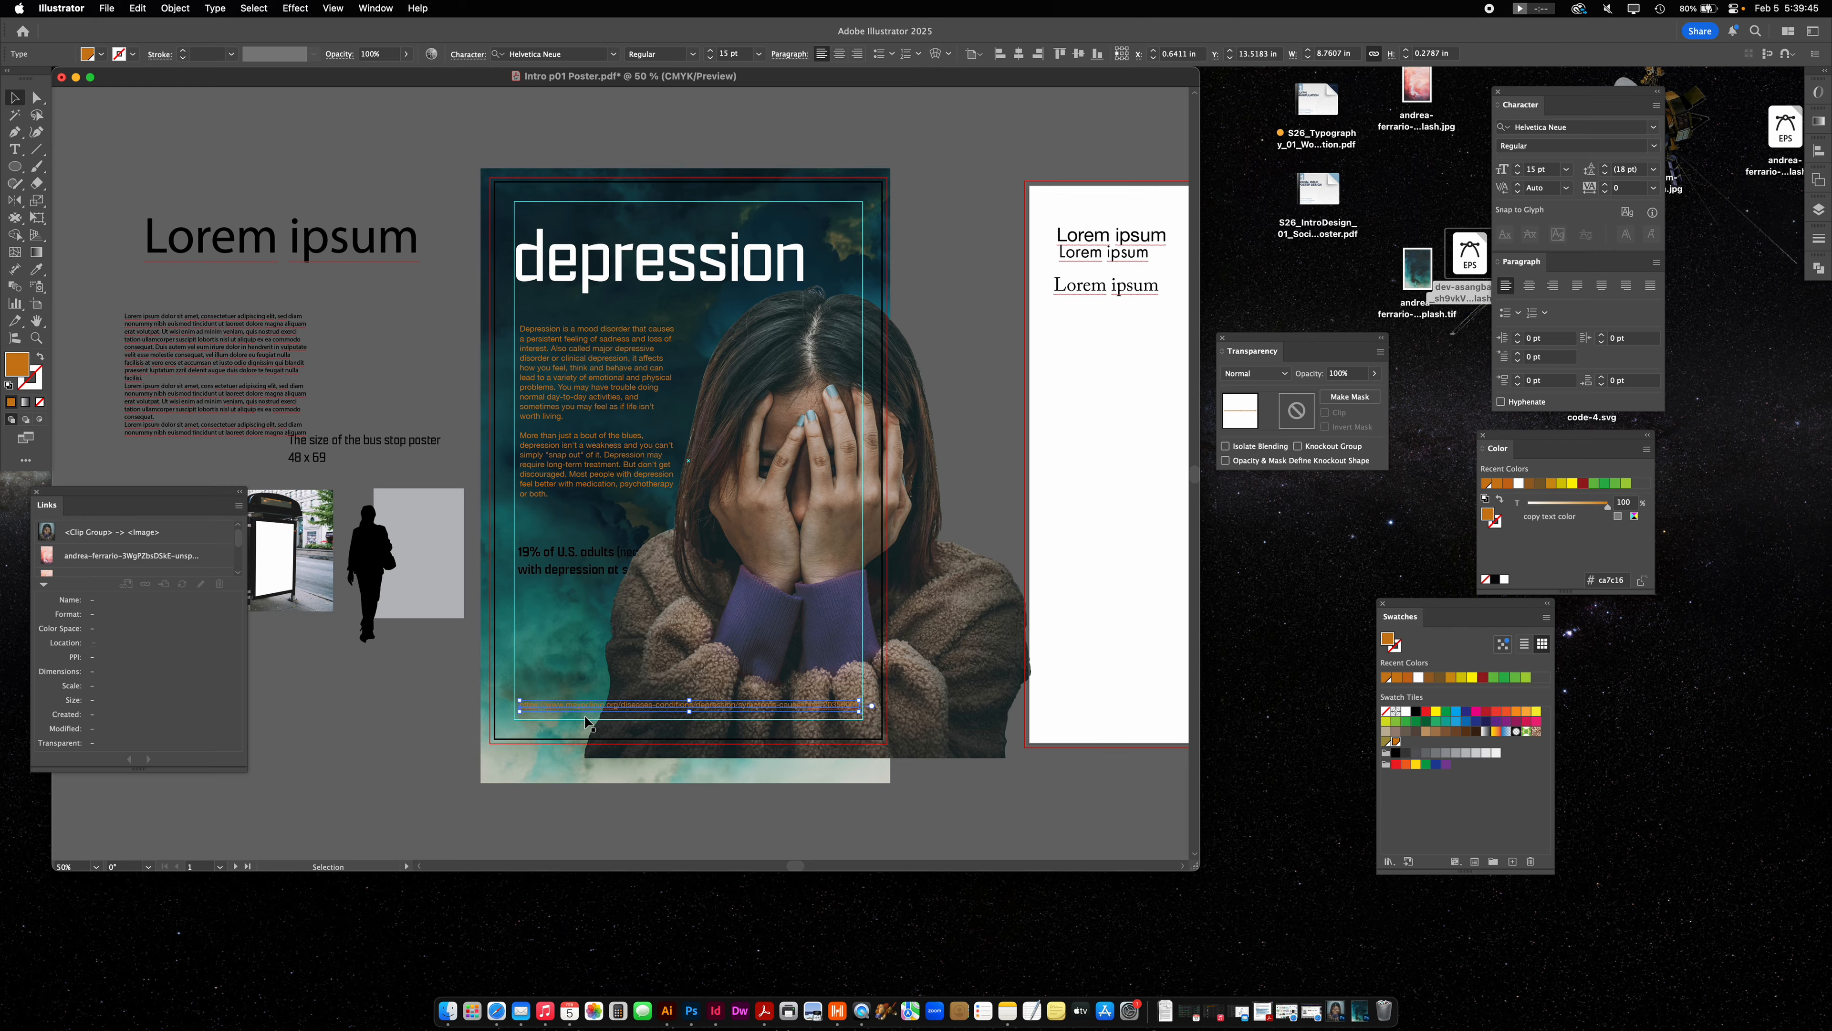
Bring the 19% statistic text in front of the portrait and scale the portrait down to about 17%.
left_click(602, 561)
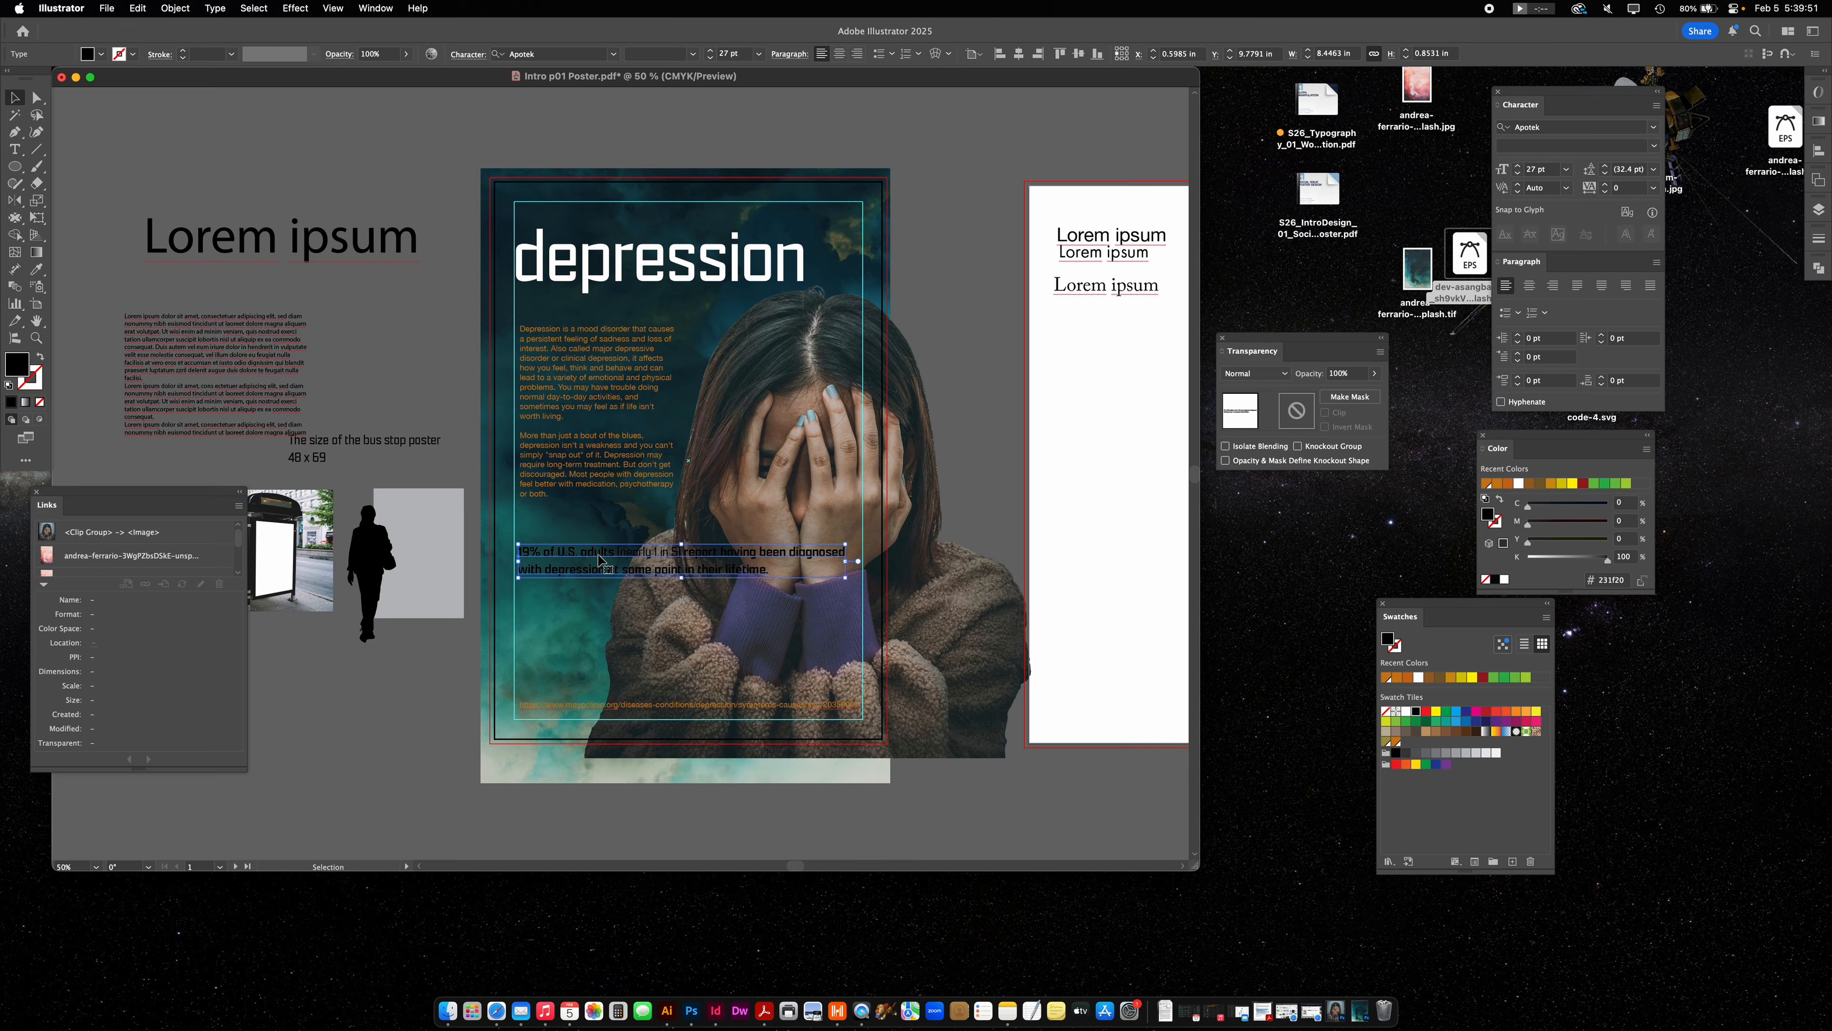
left_click(936, 538)
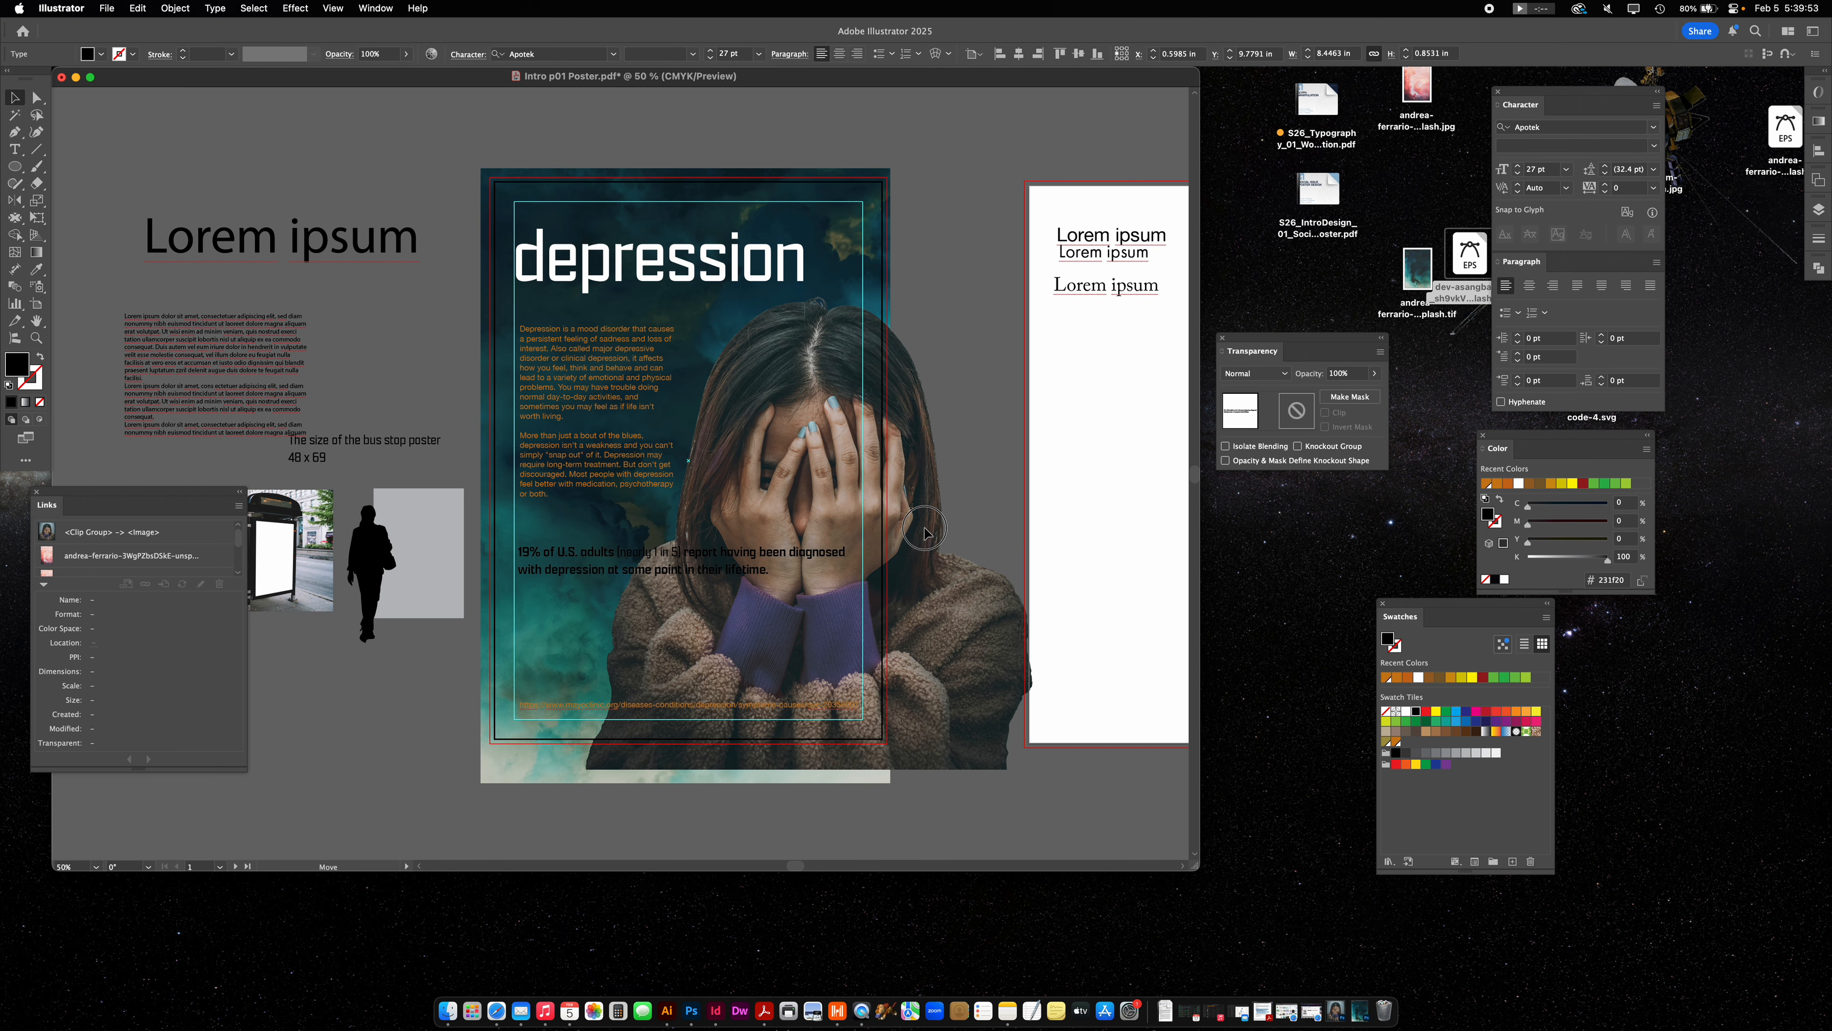
left_click_drag(814, 300, 792, 360)
Place the statistic between the title and the lowered body paragraph, and color it yellow.
left_click_drag(576, 527, 626, 406)
left_click(648, 351)
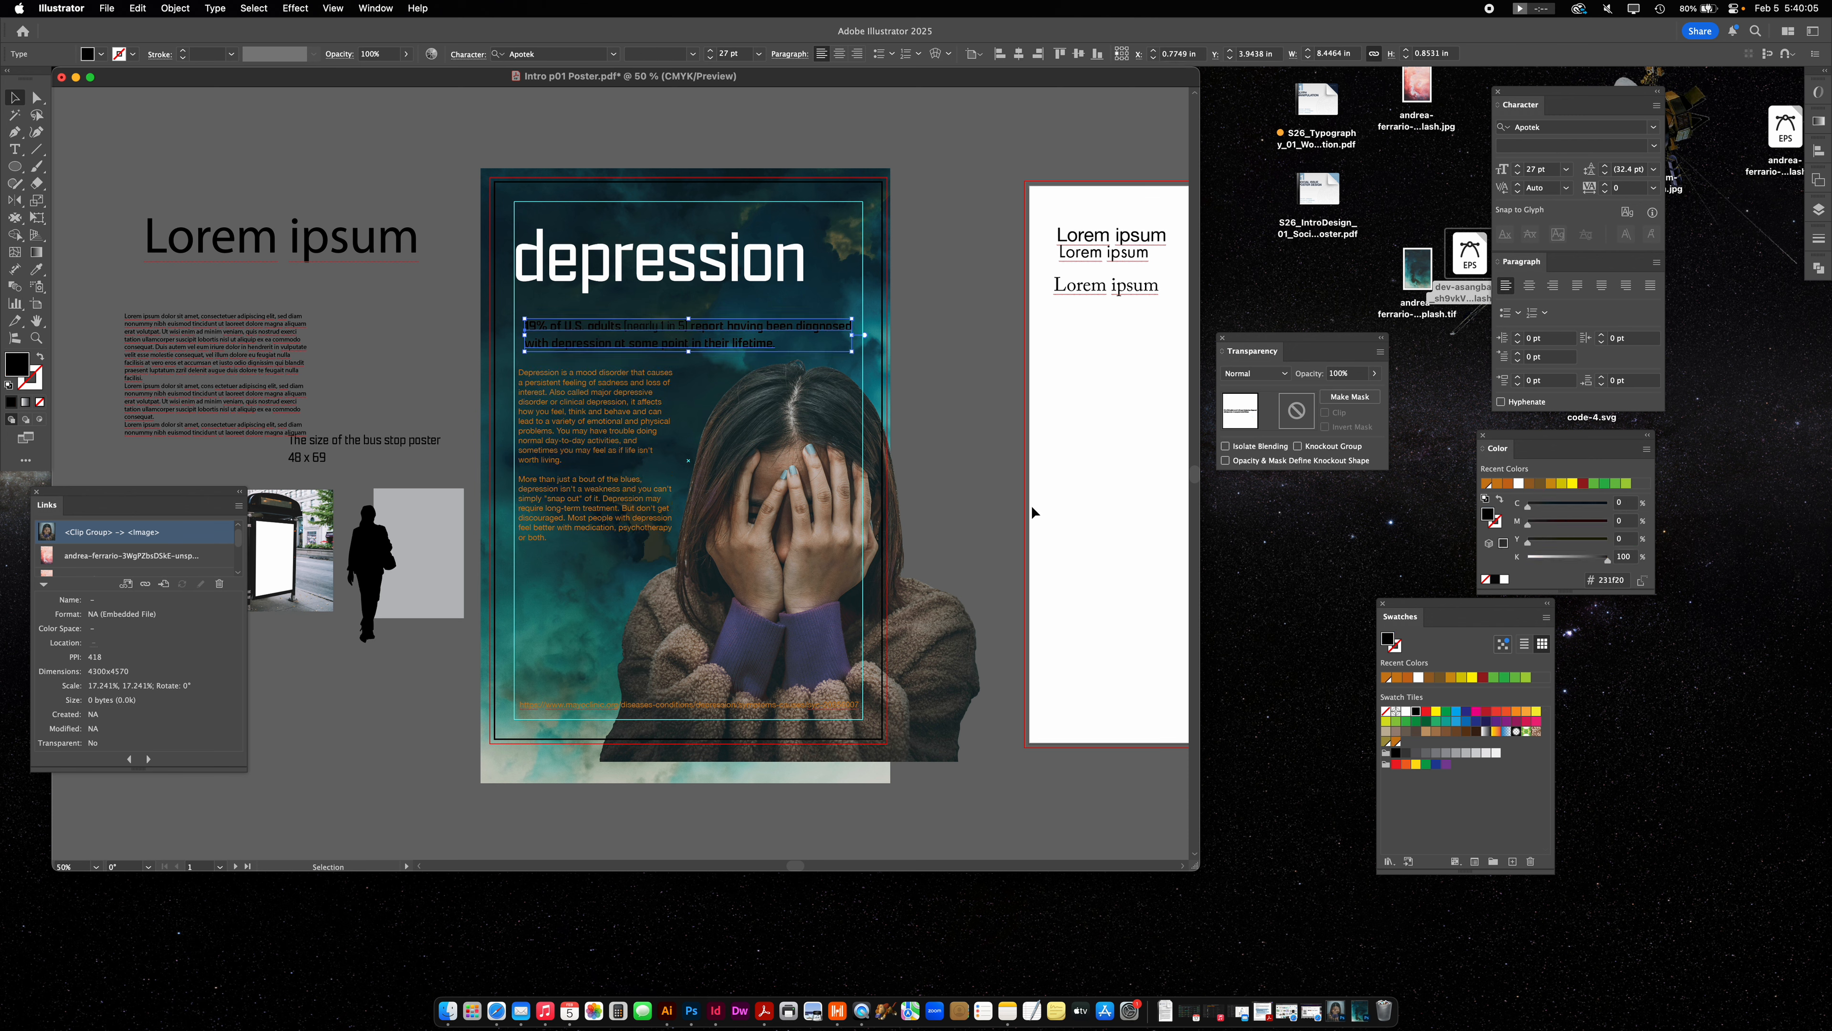
left_click(1473, 681)
left_click(974, 325)
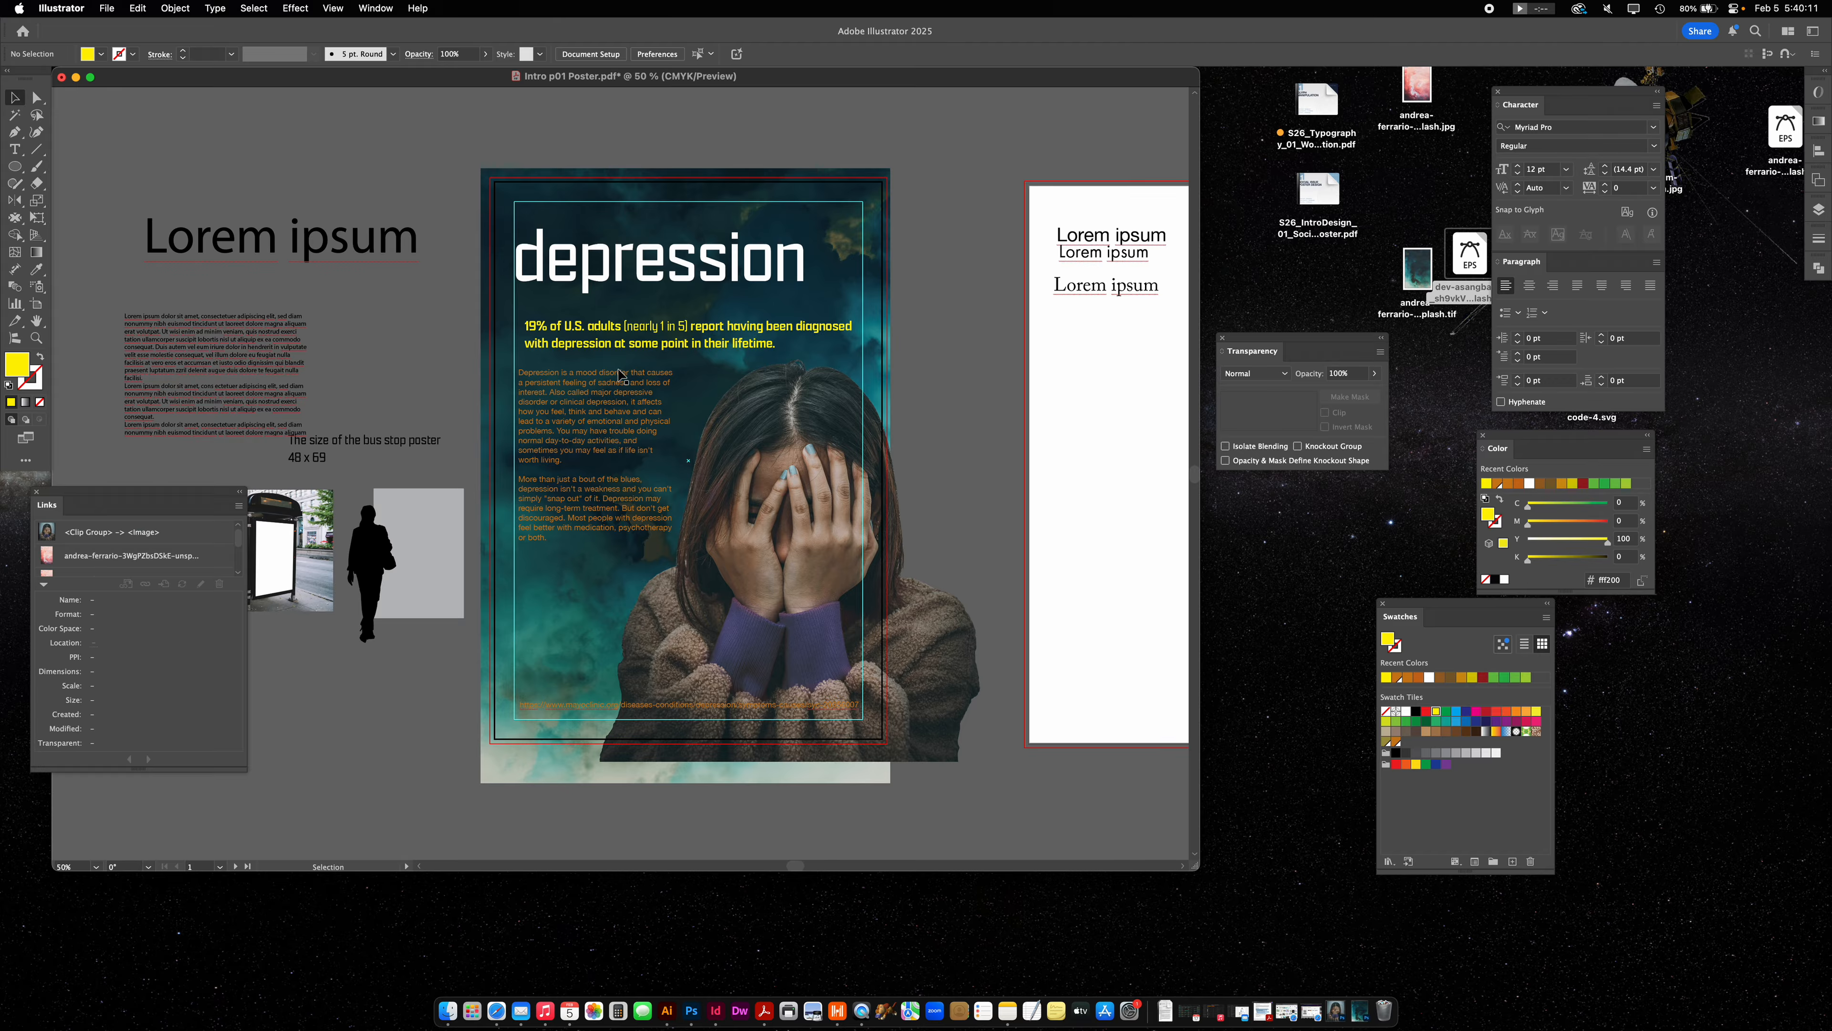
Enlarge the depression title to about 175 pt to span the margins, and move the statistic up close beneath it.
left_click_drag(629, 251, 630, 249)
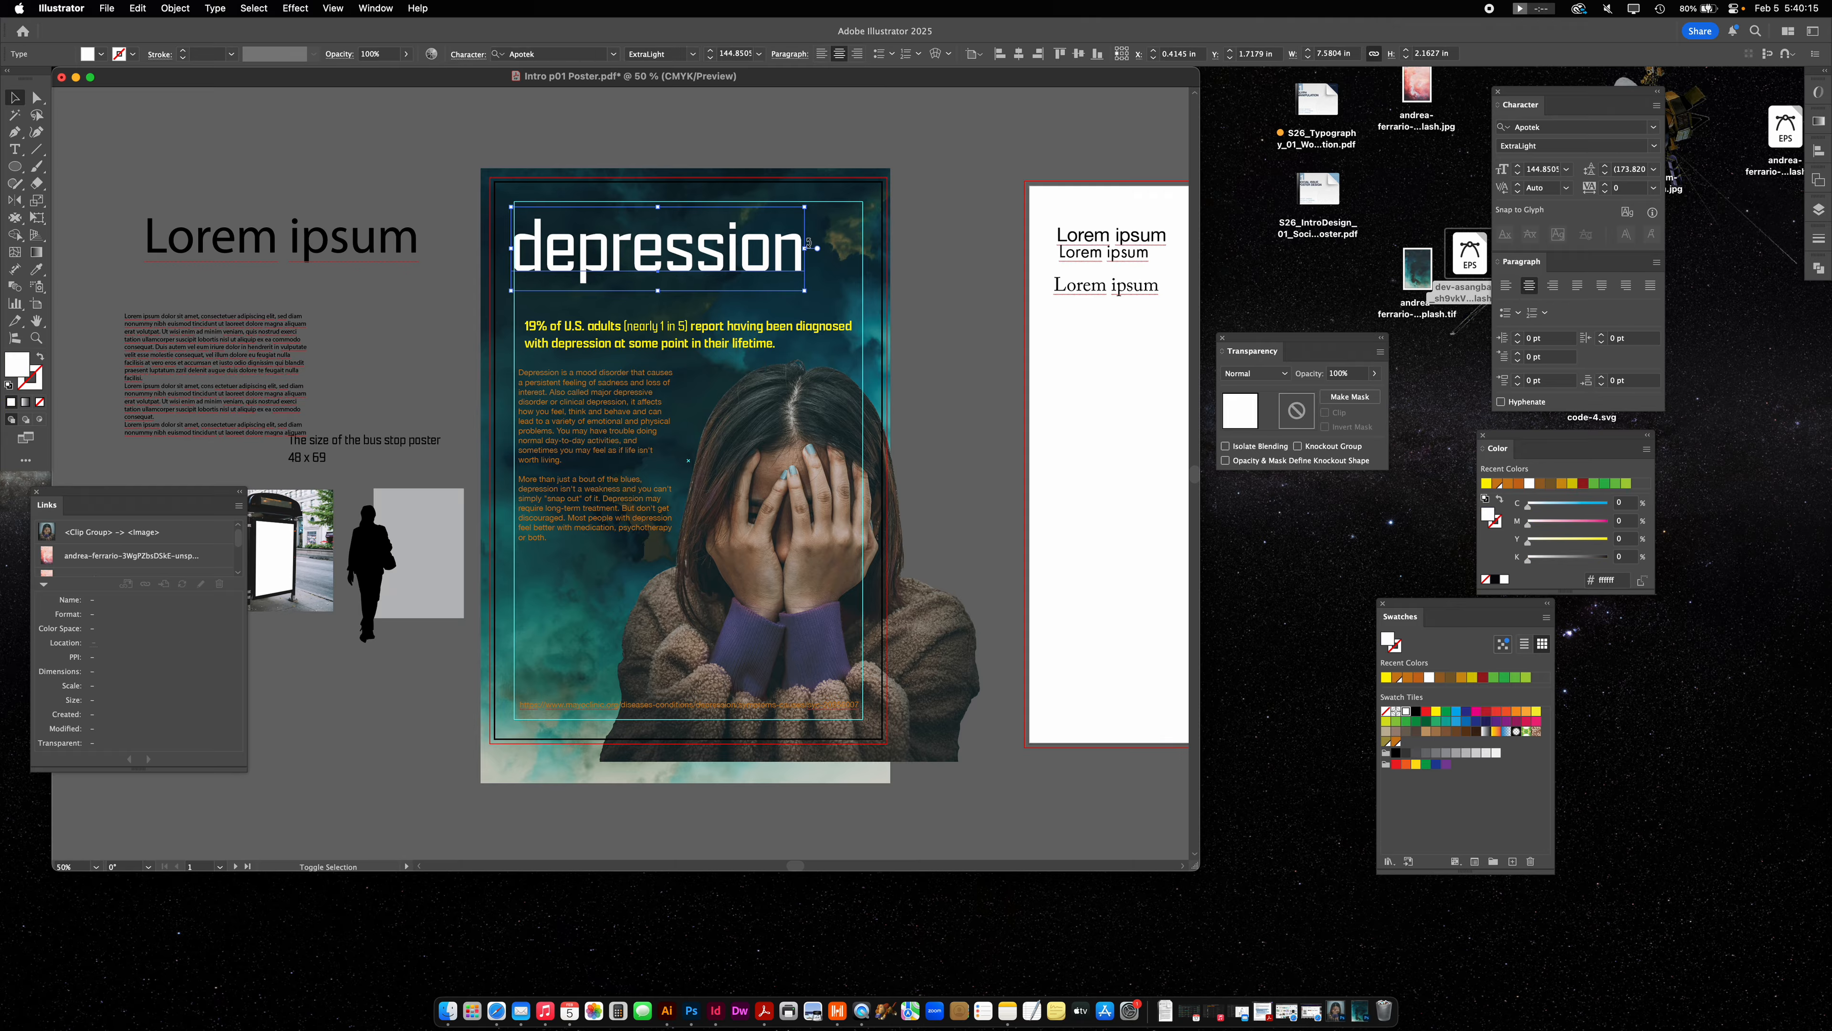
left_click_drag(808, 250, 868, 252)
left_click(624, 322)
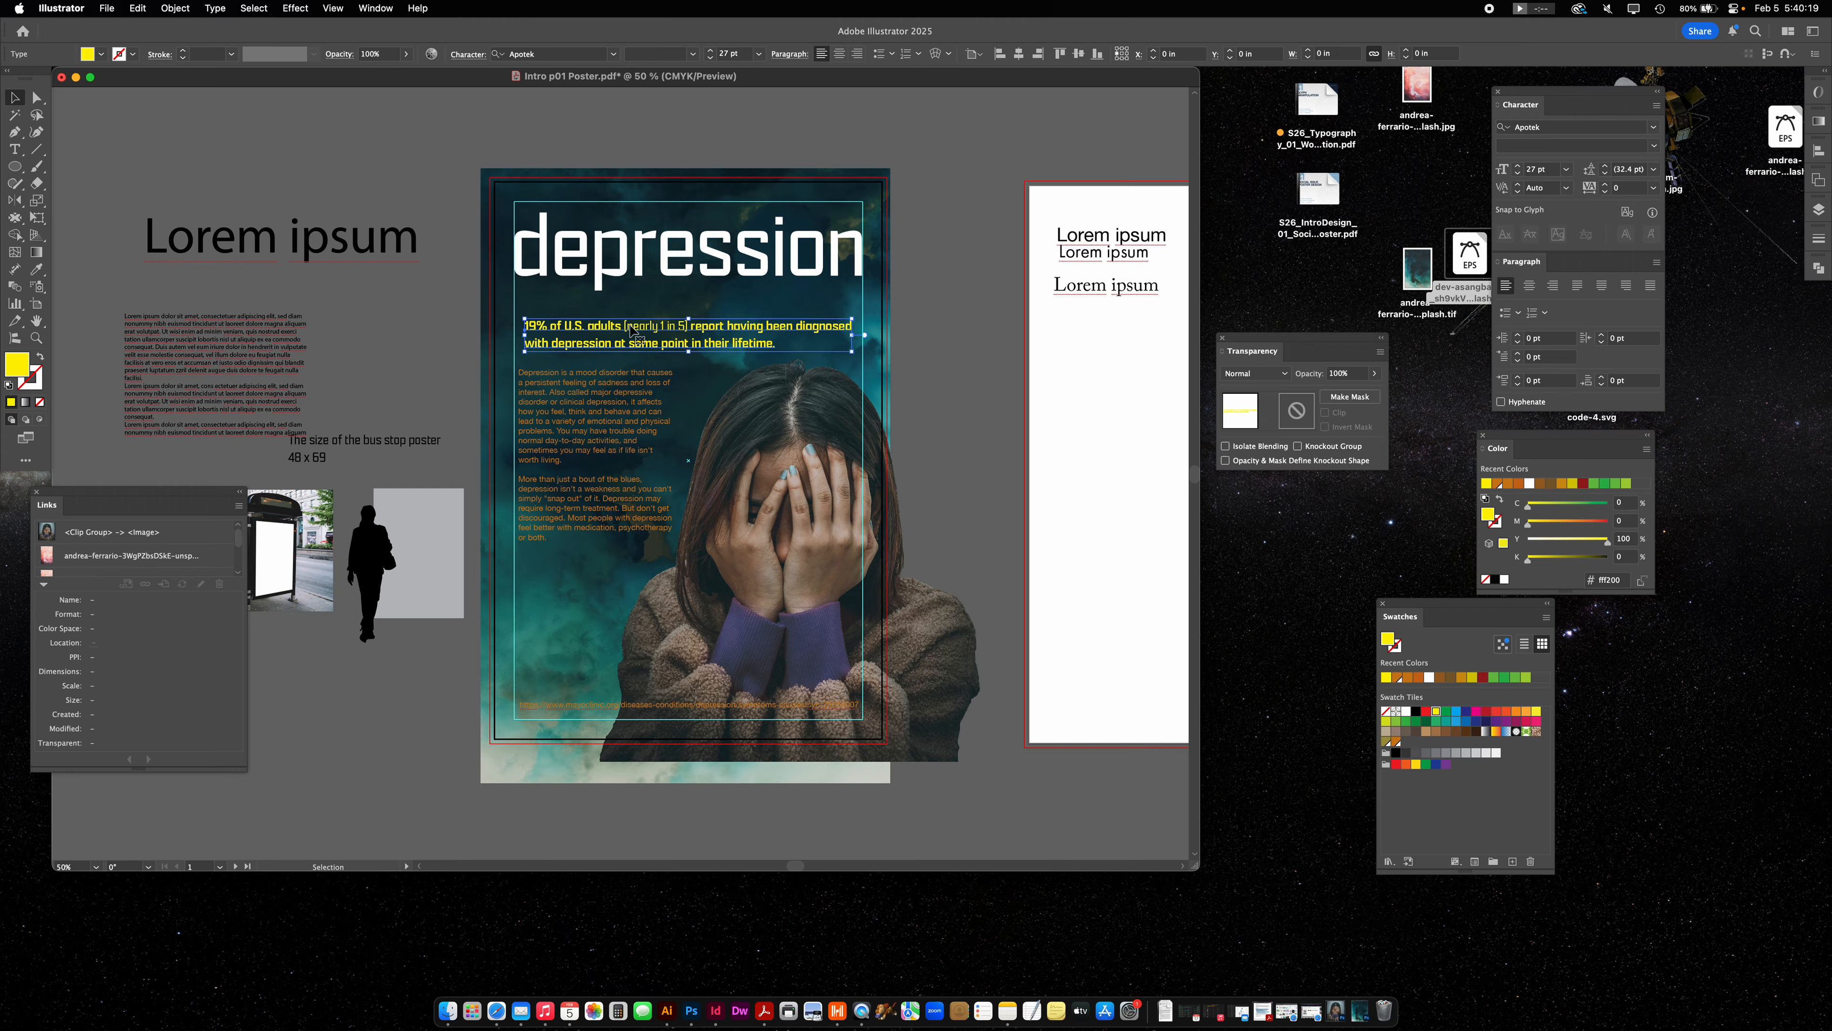
left_click_drag(624, 322, 642, 309)
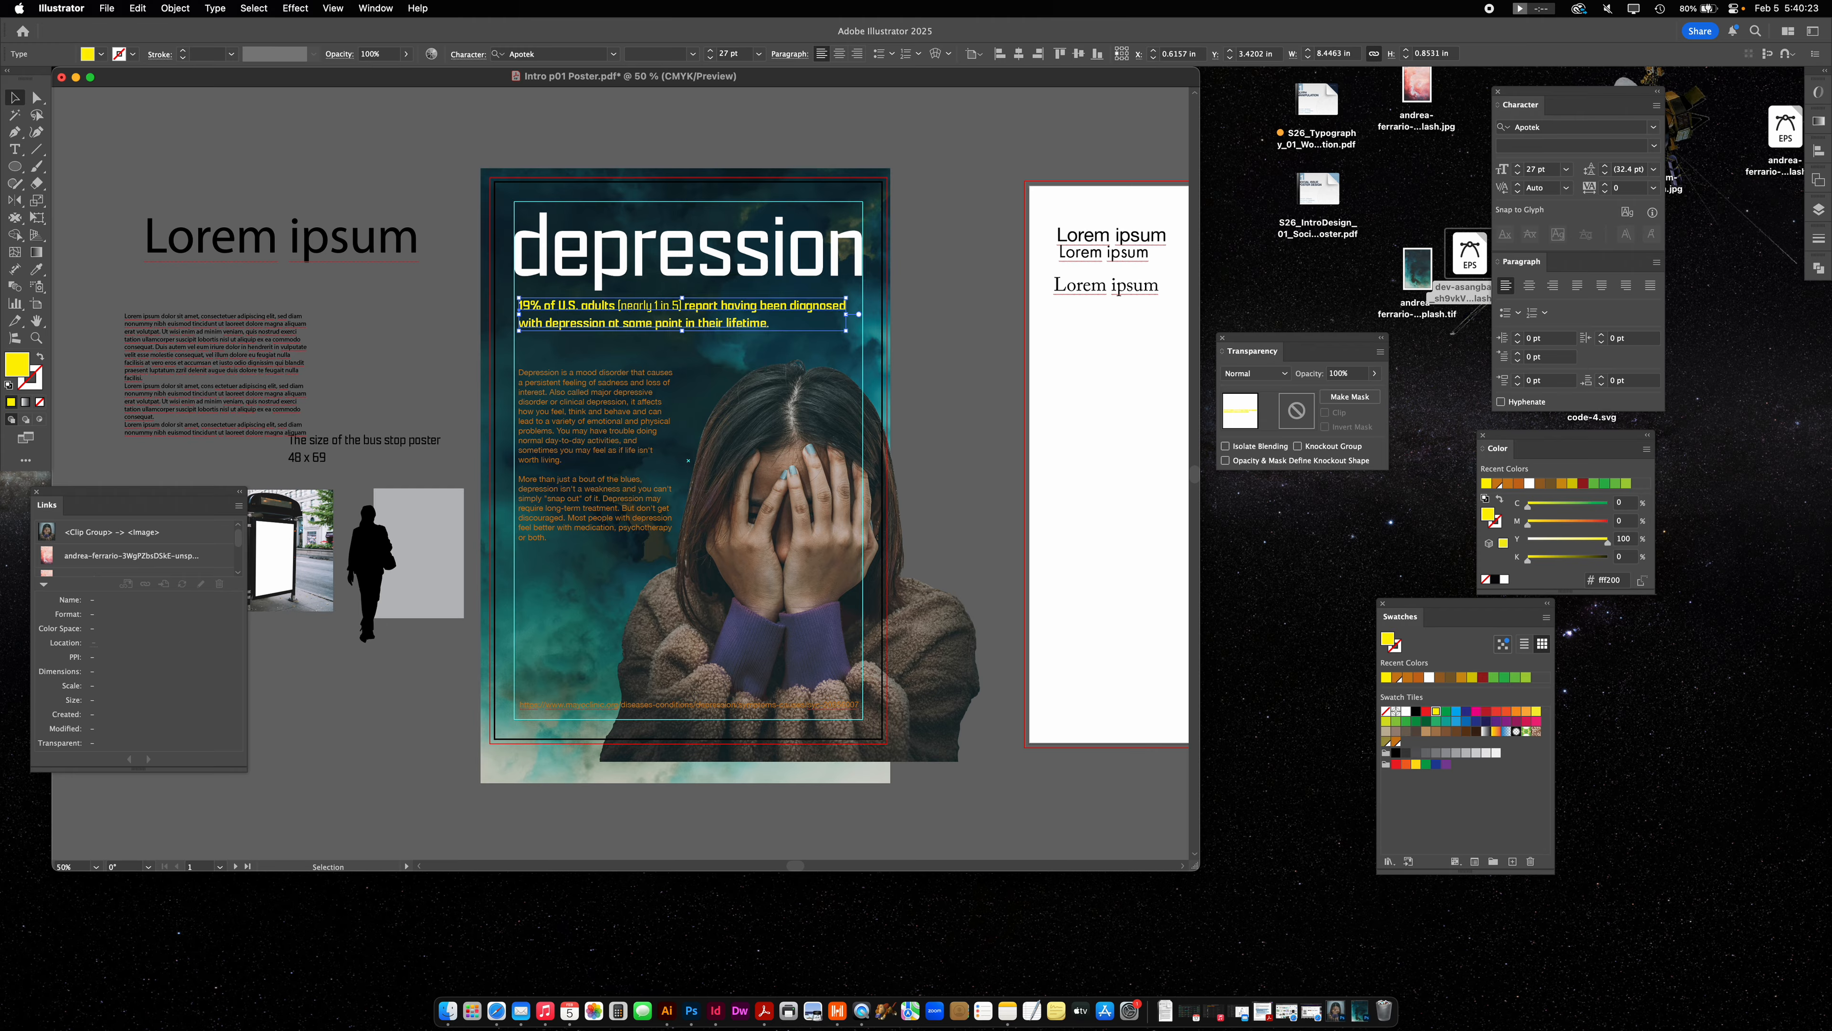
Move the body paragraph and the yellow statistic lower, opening a wider gap beneath the title.
scroll(595, 397, "left", 1)
left_click(594, 397)
left_click_drag(623, 326, 621, 364)
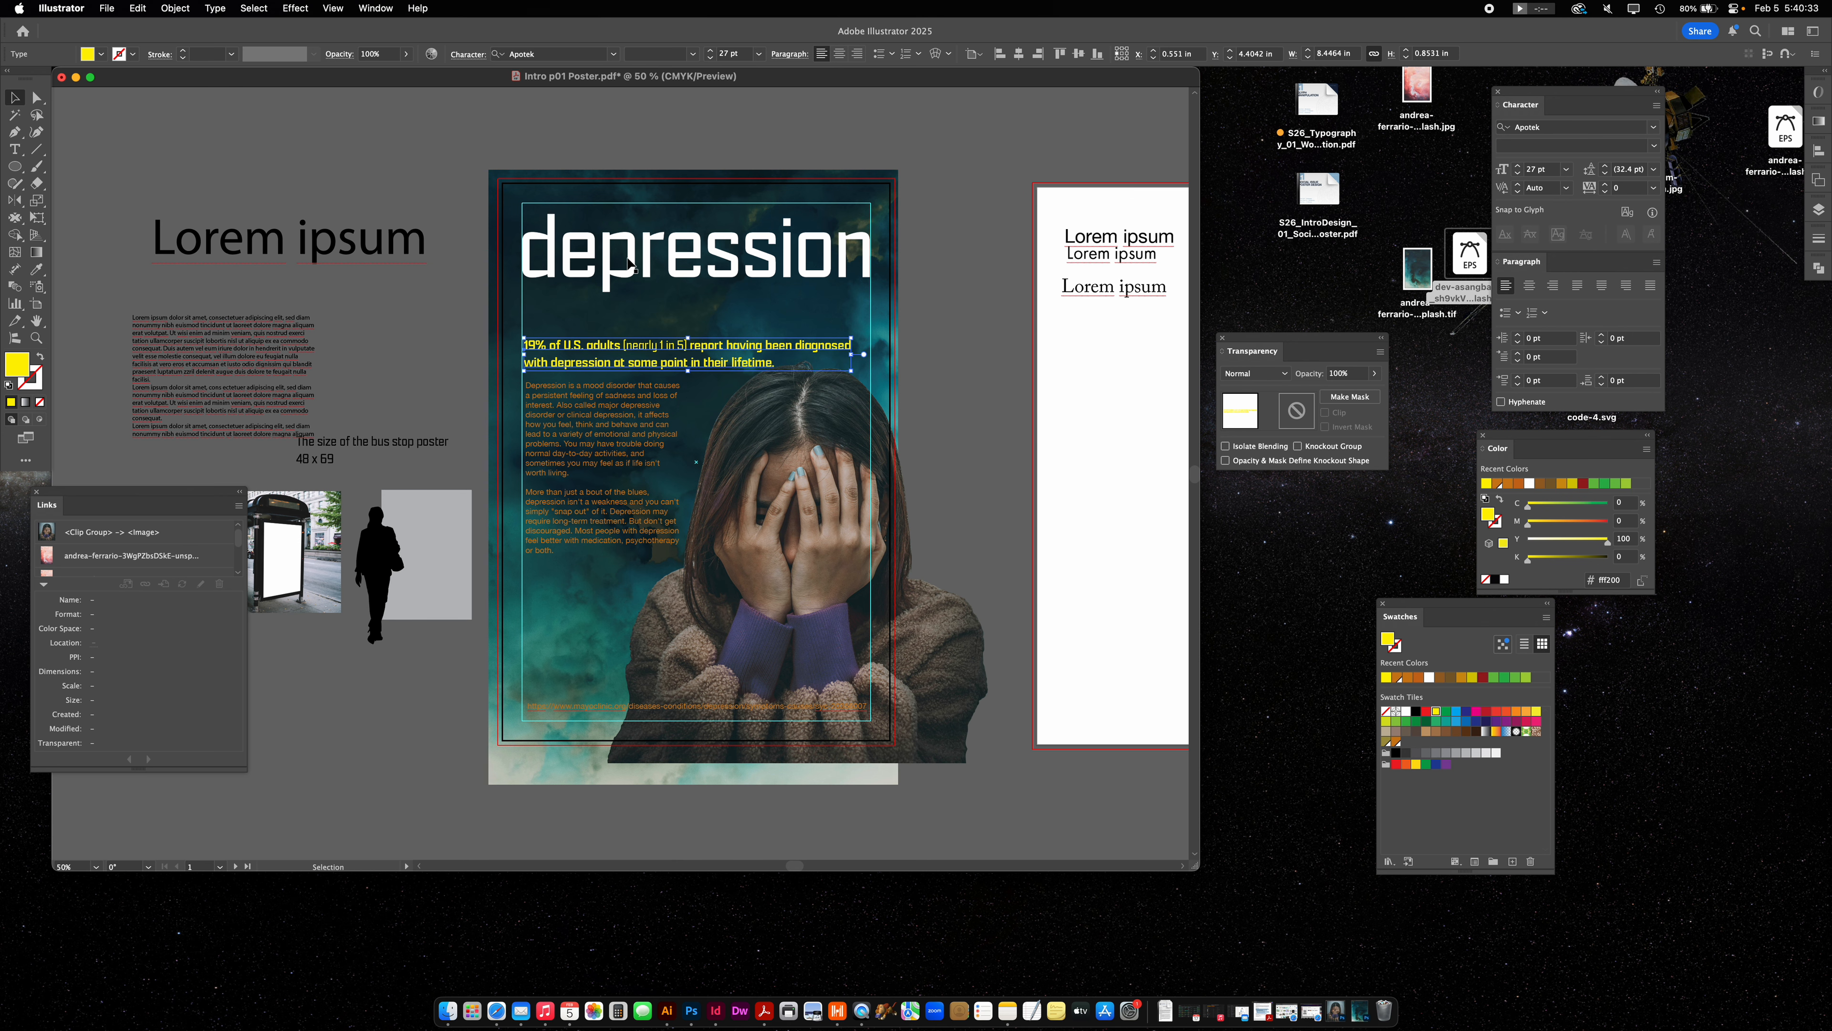
left_click_drag(629, 402, 627, 427)
left_click_drag(634, 348, 635, 365)
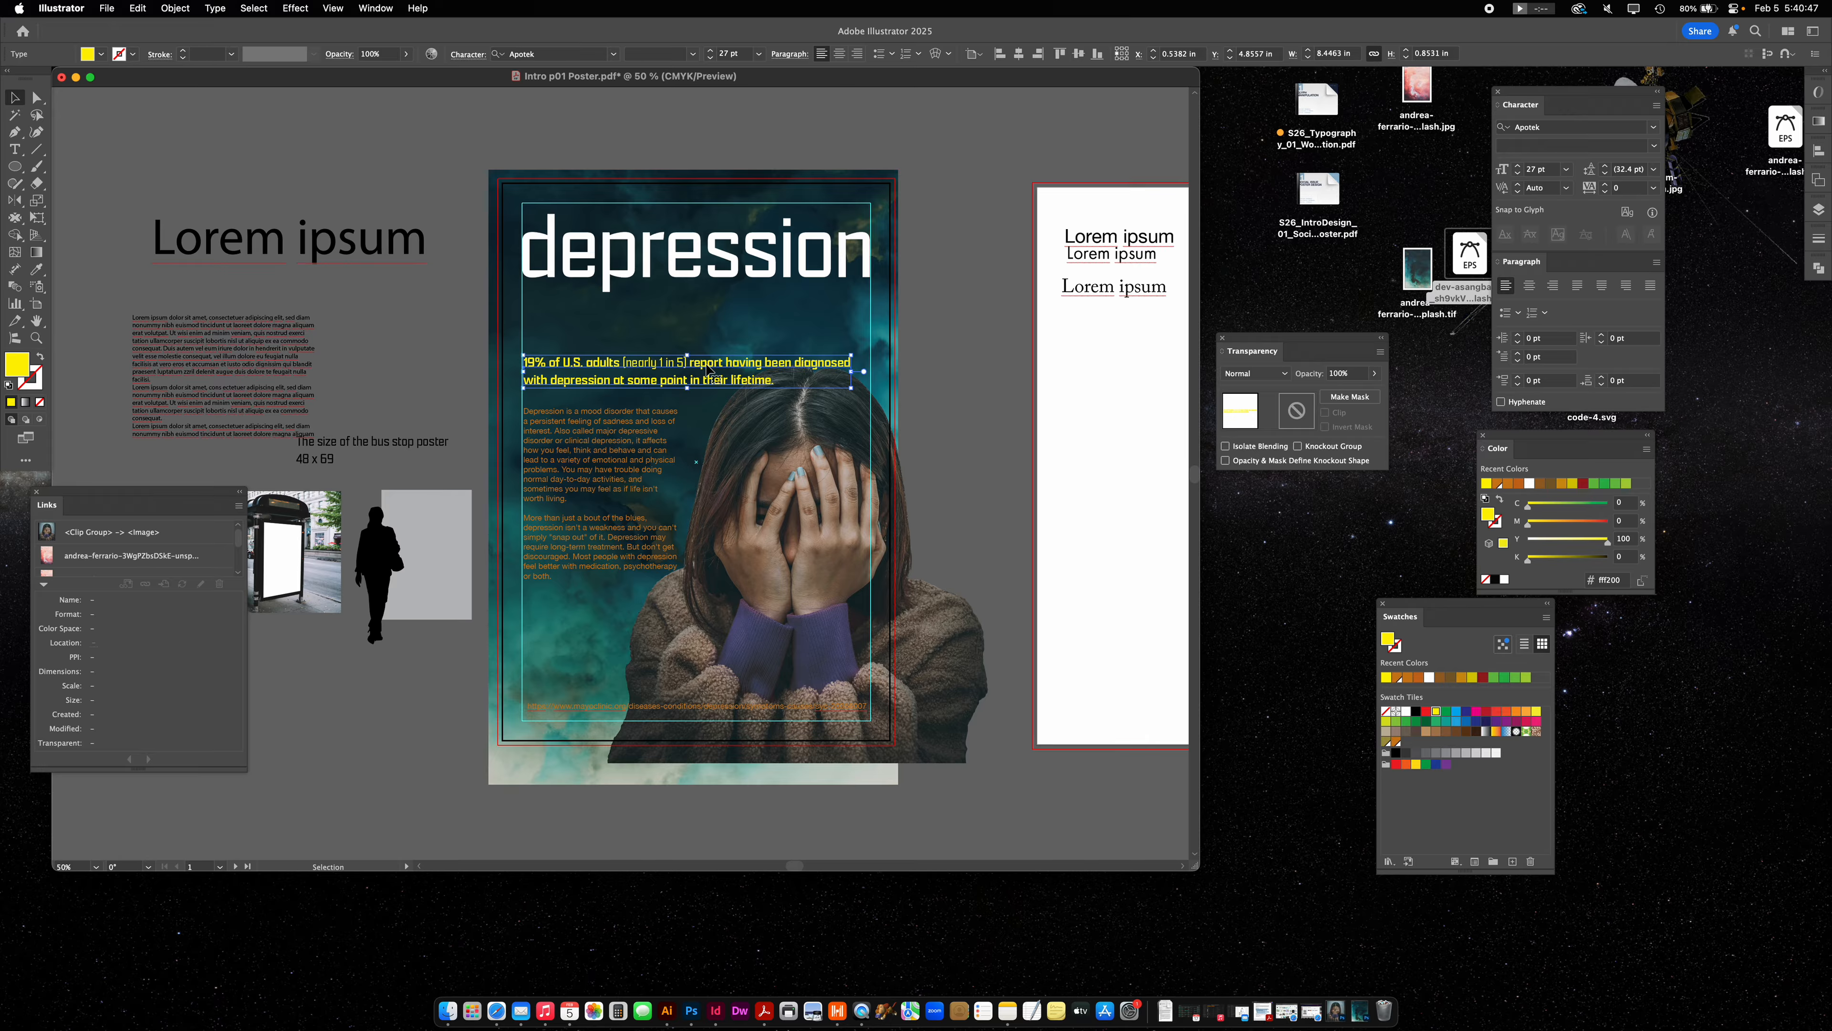
Try shrinking the title to about 103 pt with the statistic tucked directly beneath it.
left_click_drag(713, 379, 714, 339)
left_click(691, 268)
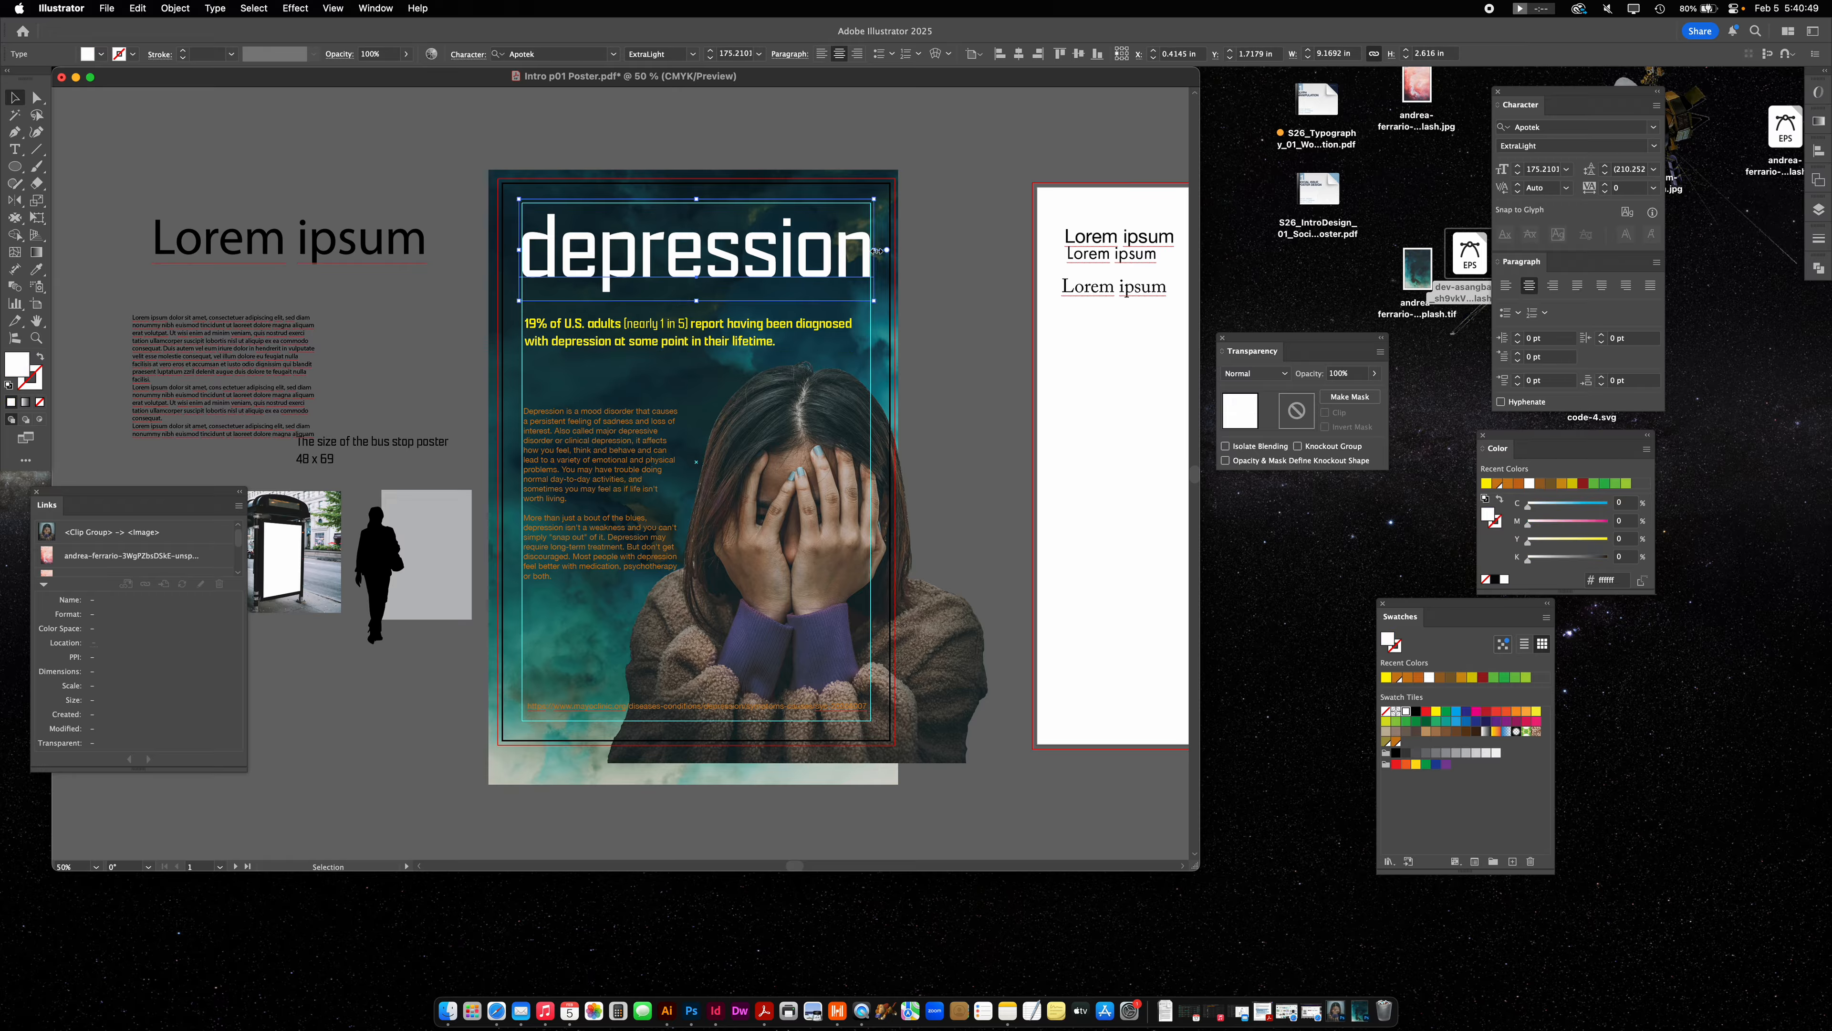
left_click_drag(877, 251, 728, 251)
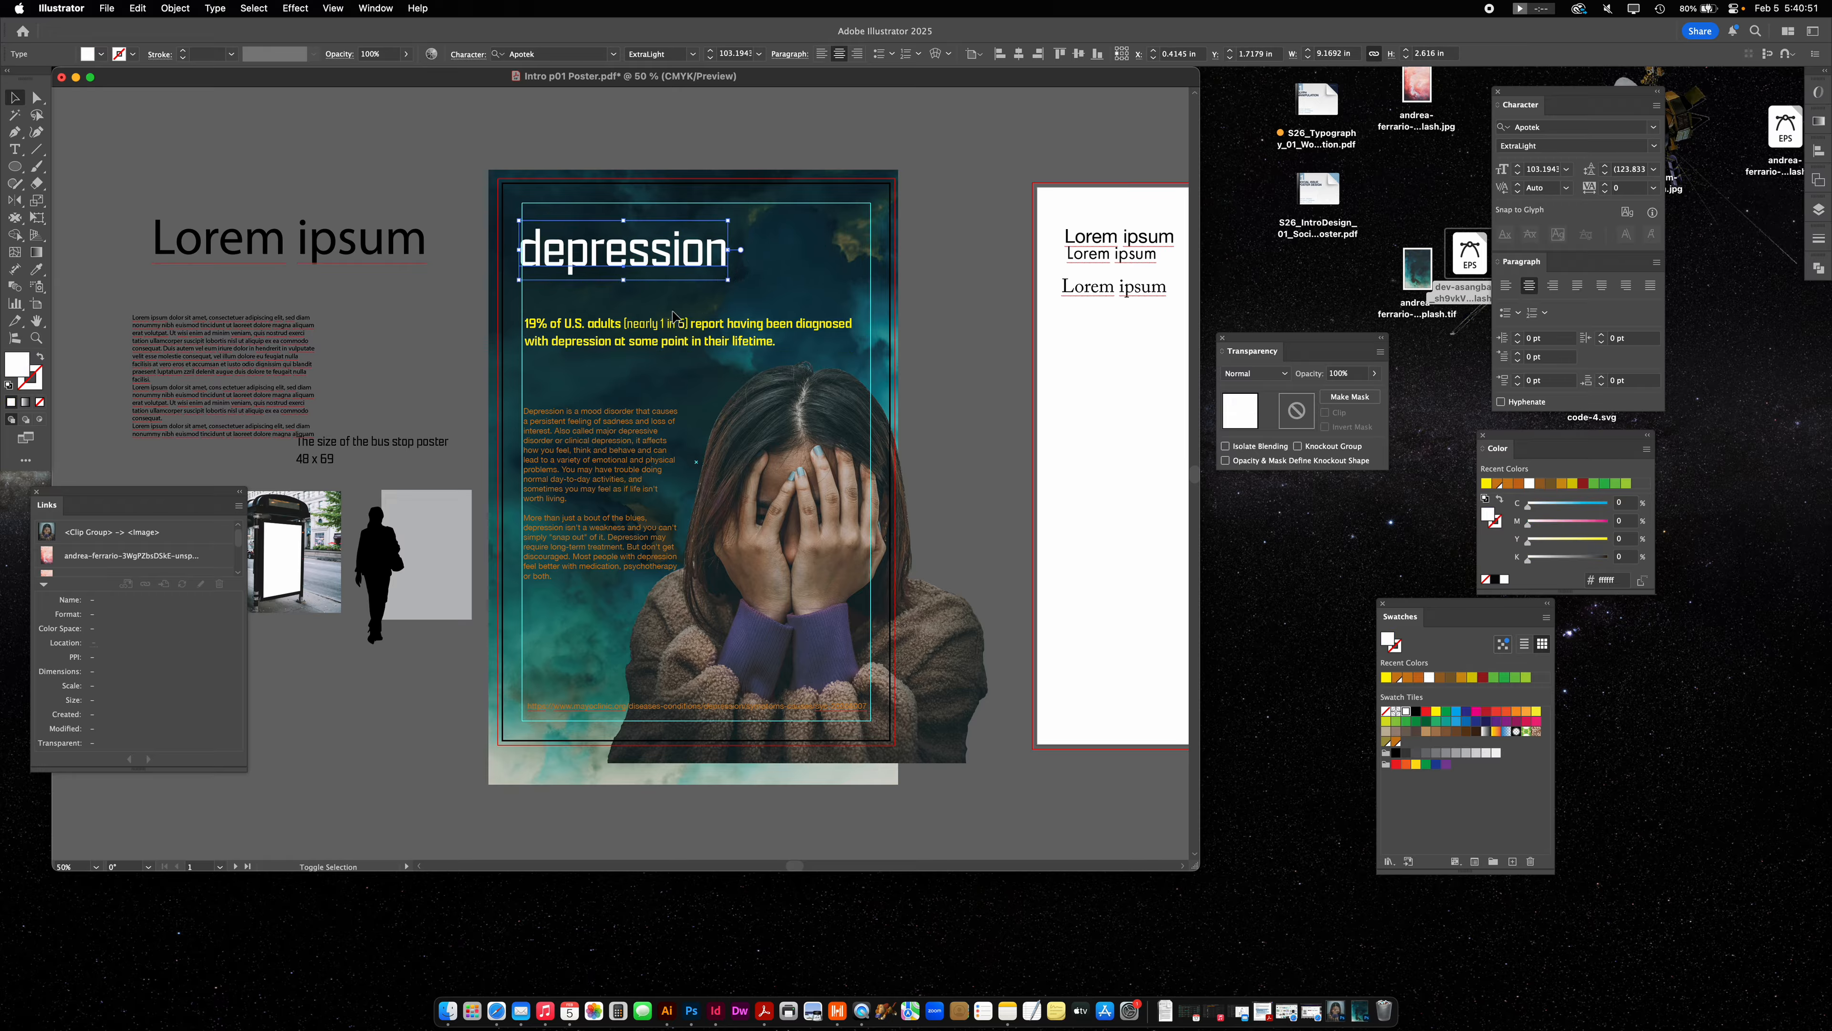
left_click_drag(662, 326, 661, 296)
left_click(989, 374)
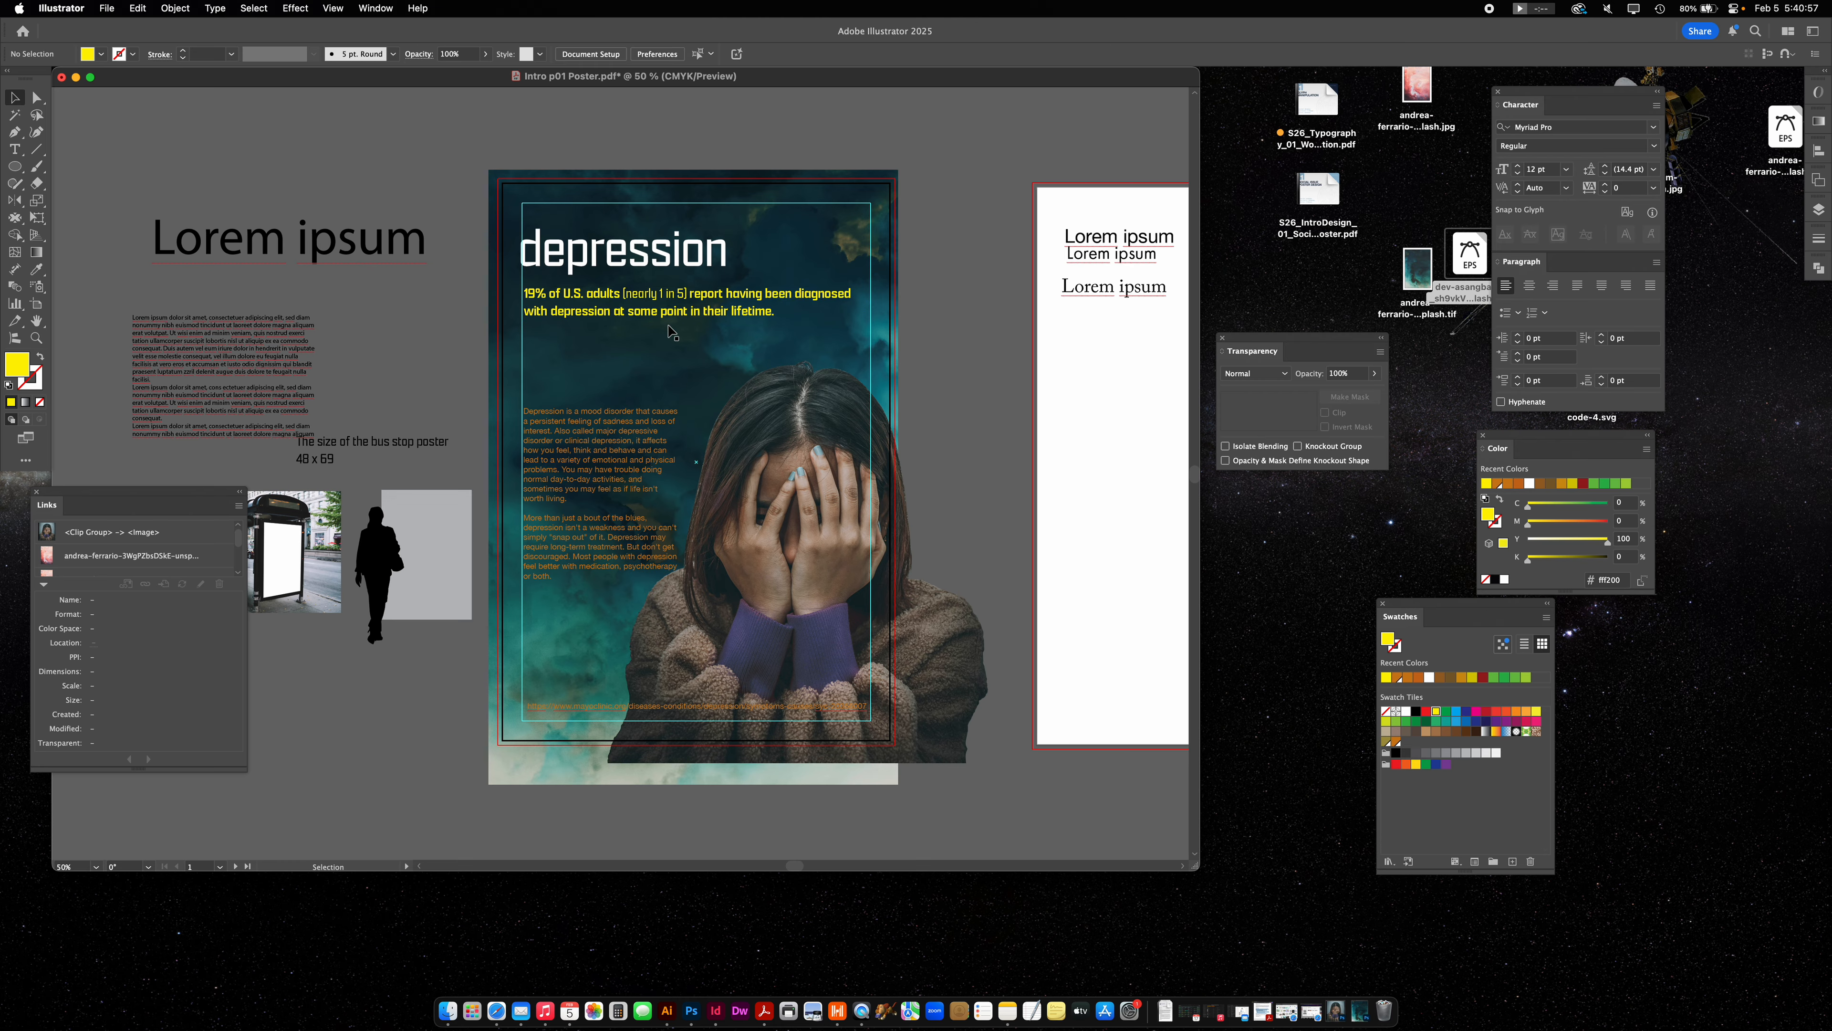
Enlarge the title to span the margins again and try the statistic at a much smaller size beneath it.
left_click(698, 250)
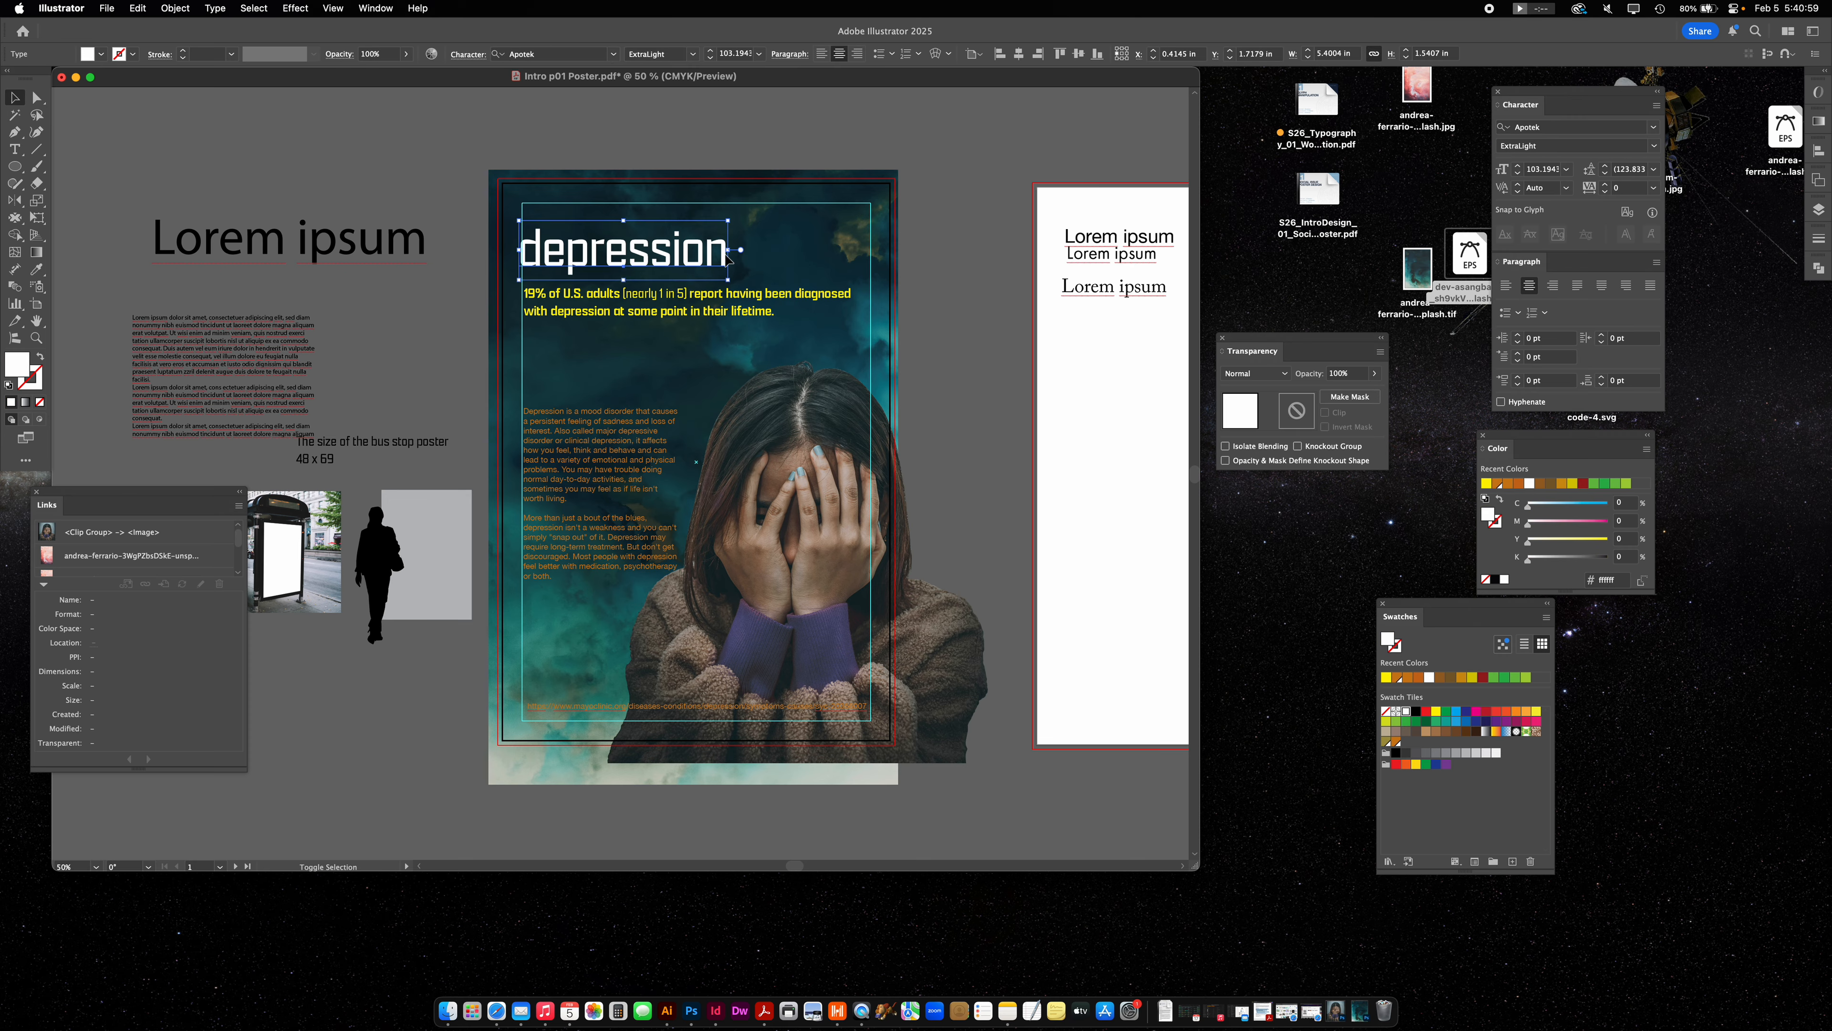
left_click_drag(729, 252, 755, 291)
left_click(765, 307)
key("super+shift+a")
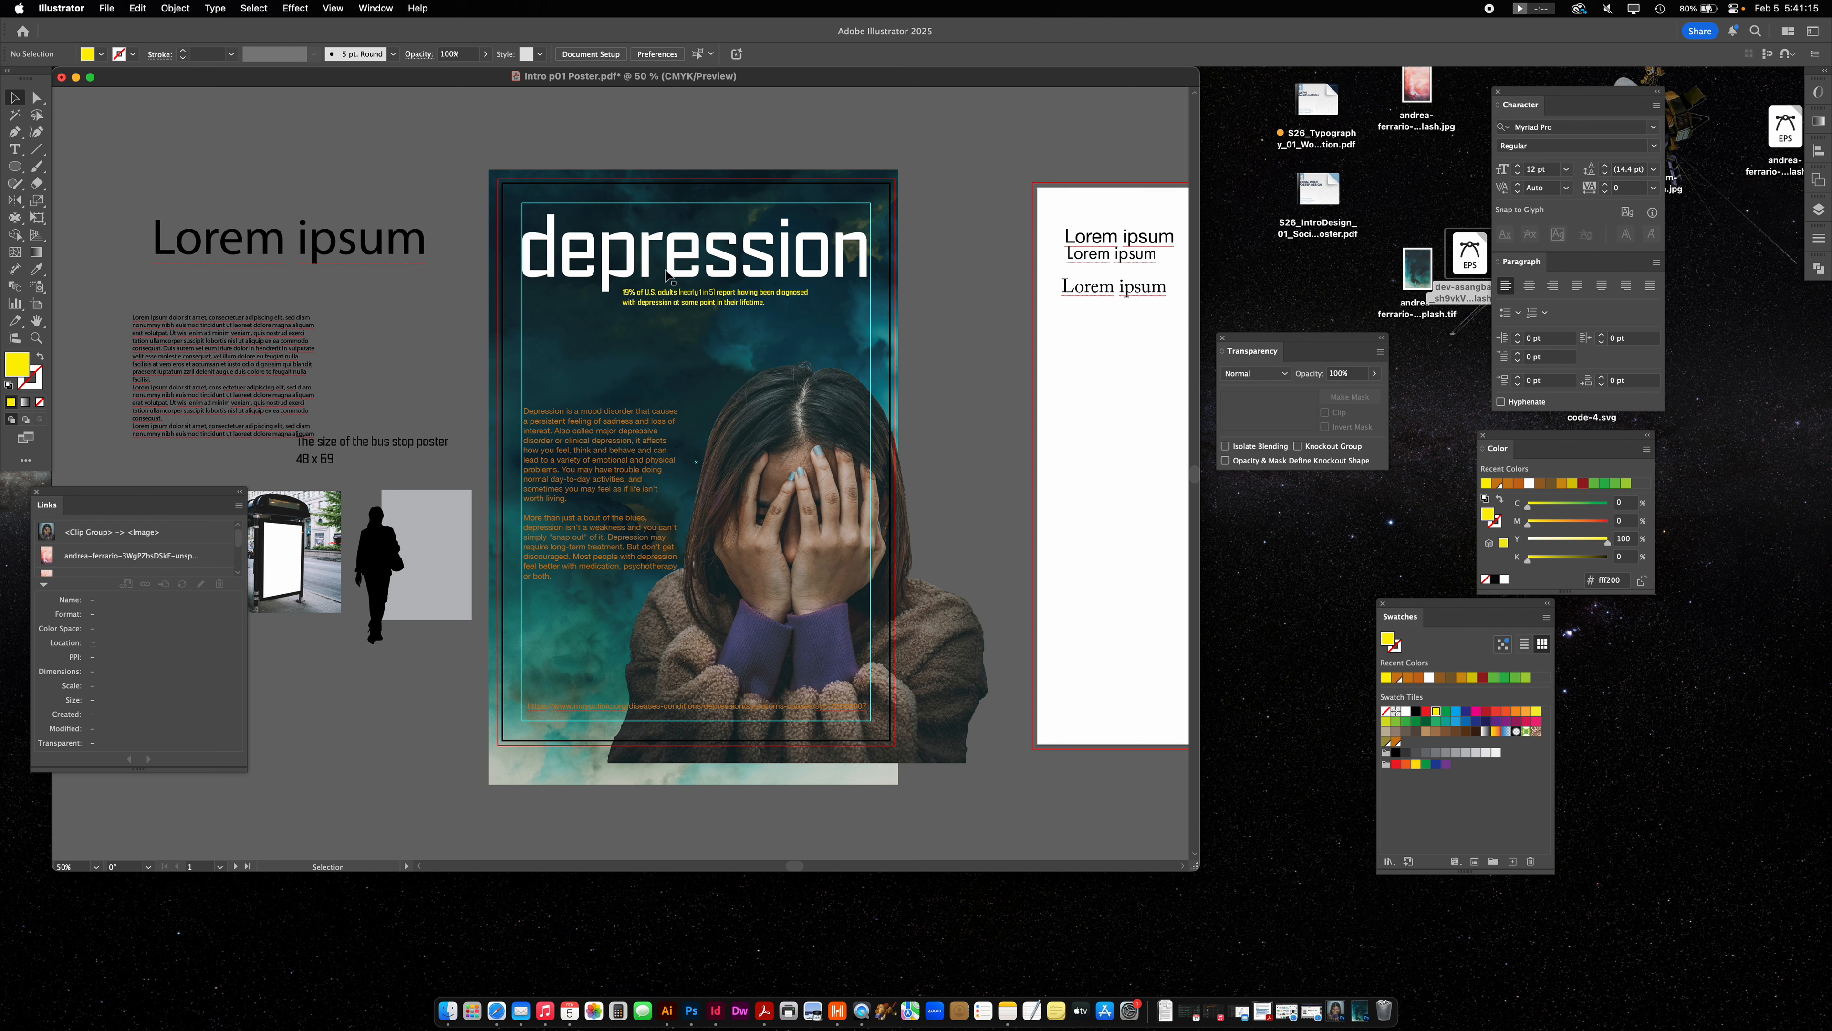
Enlarge the statistic to fill the width between the margins, with clear space below the title.
left_click_drag(716, 307, 871, 337)
left_click(960, 380)
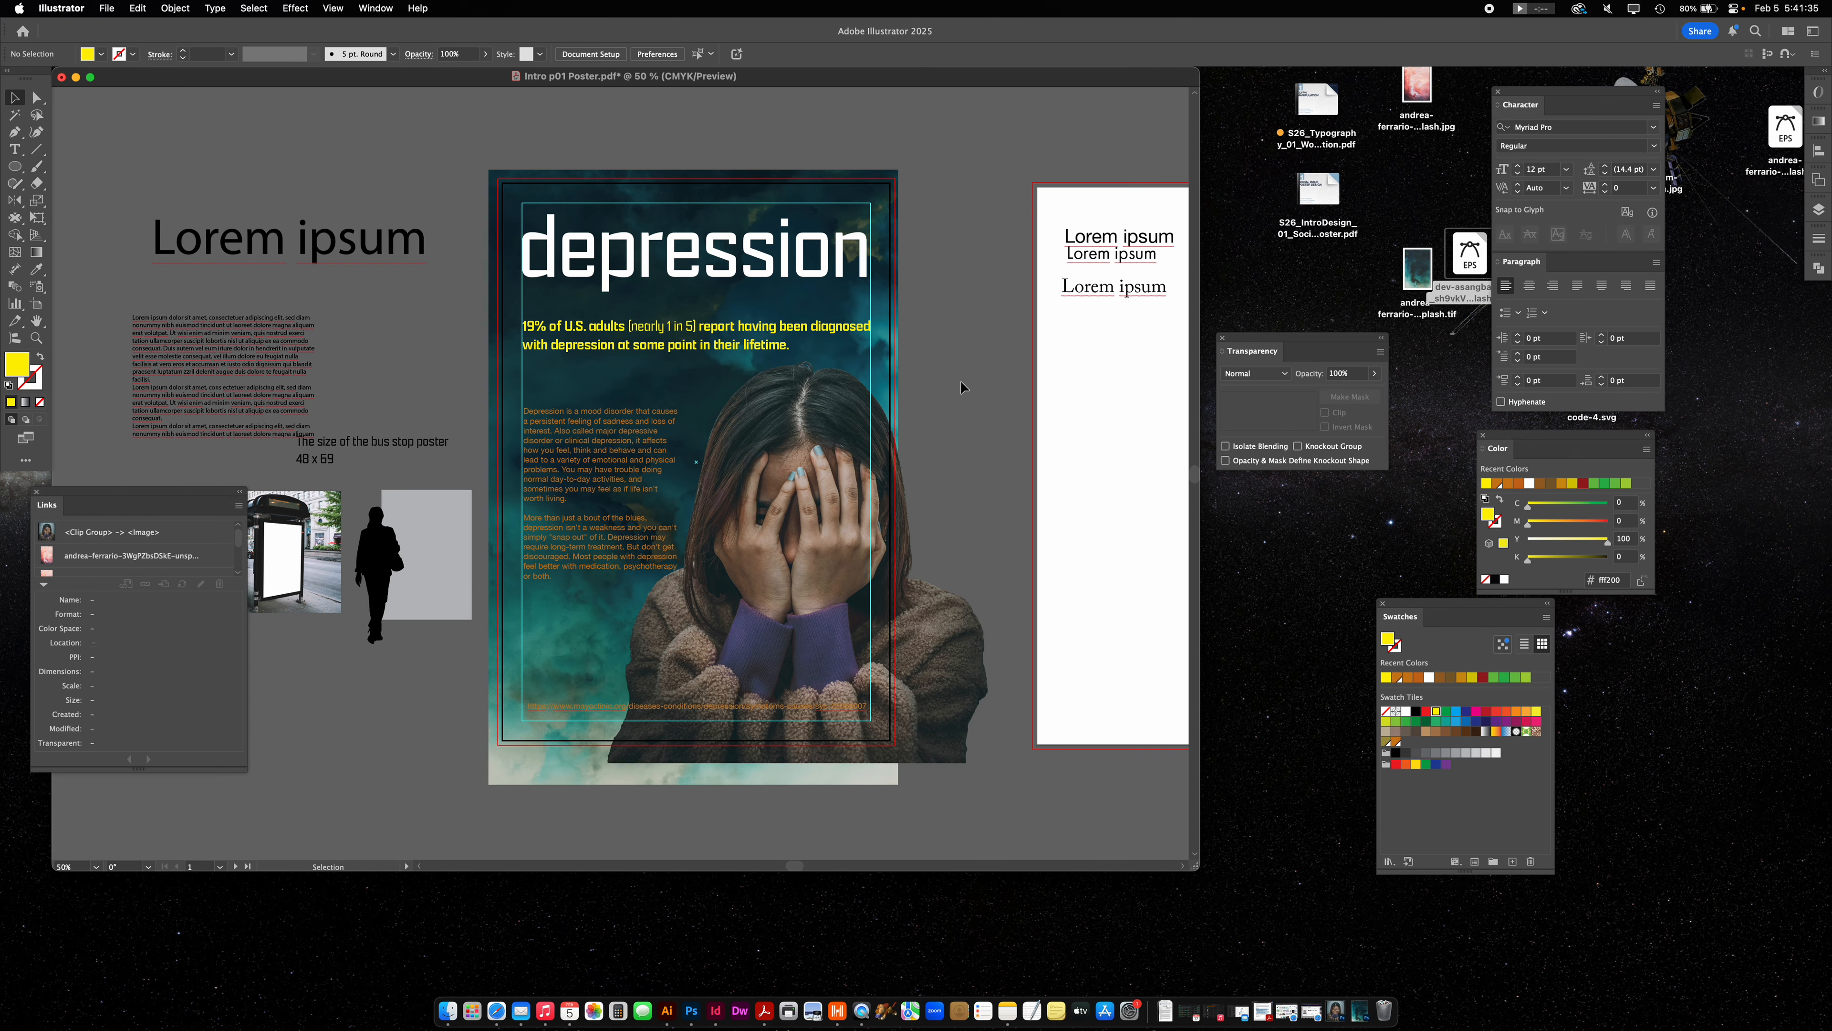
Duplicate the large Lorem ipsum sample beside the poster and set the upper one in Futura PT.
scroll(947, 384, "left", 5)
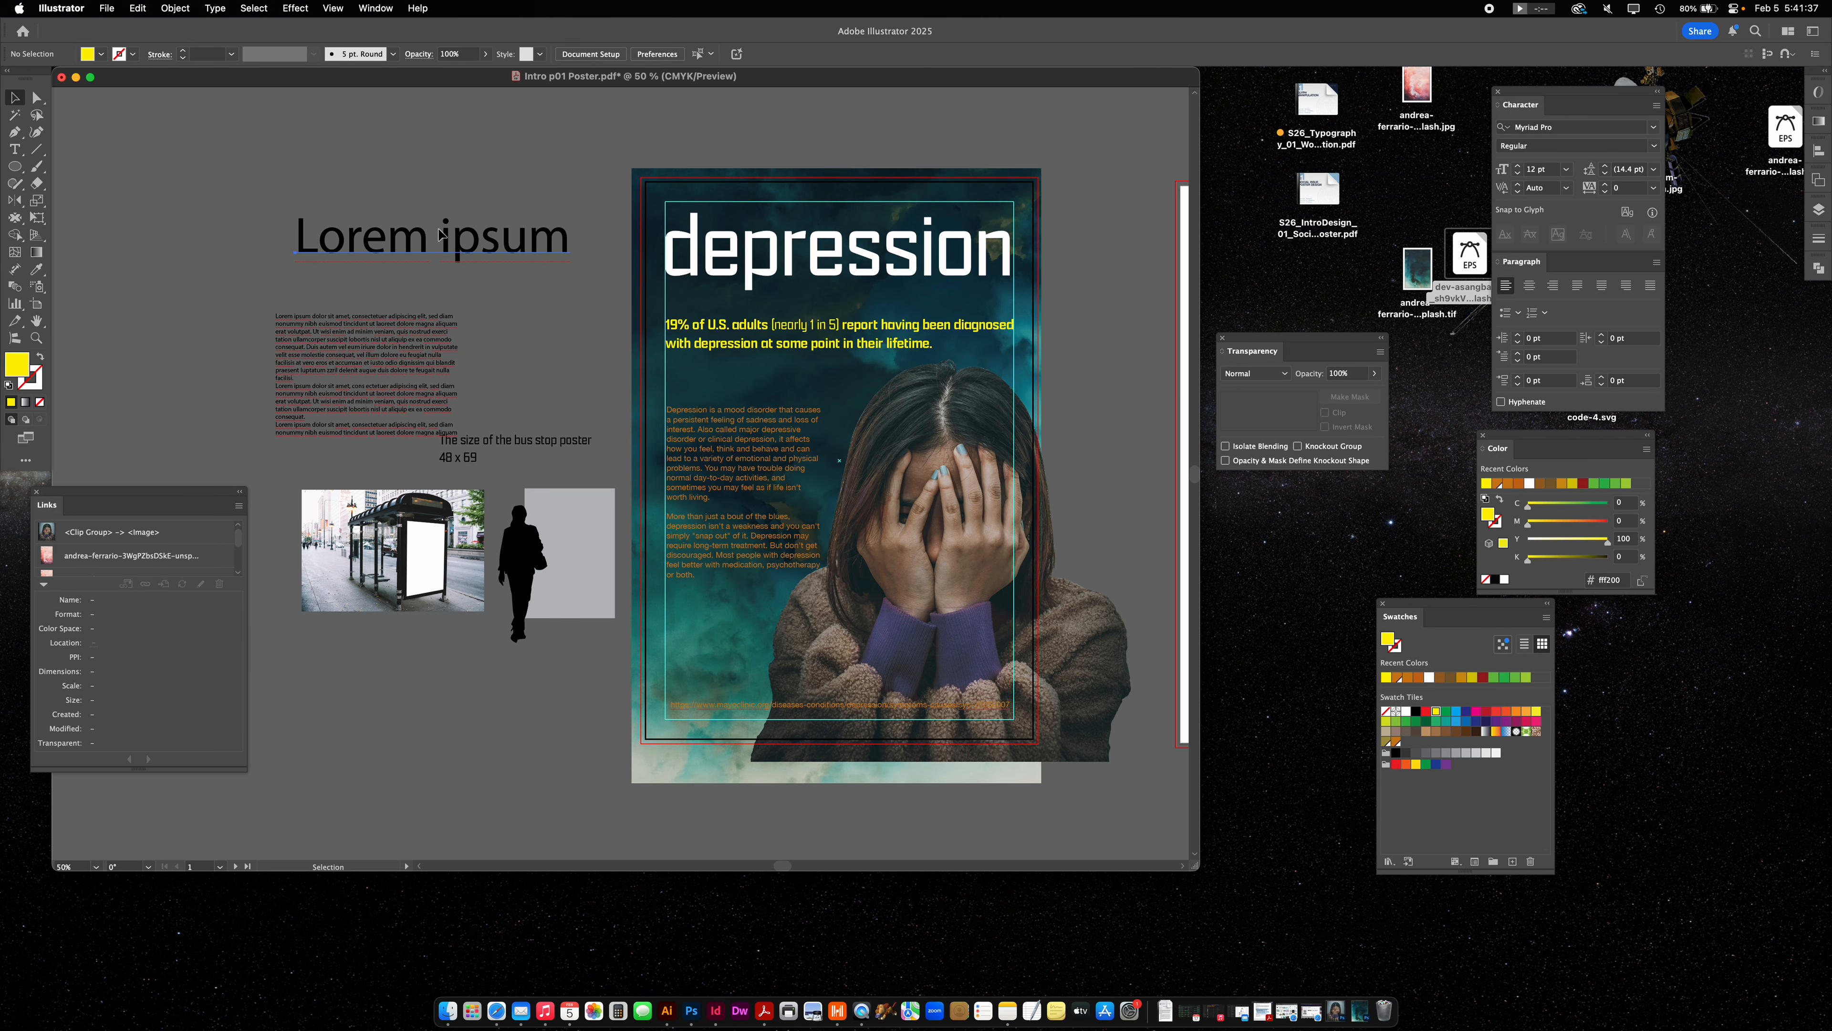
left_click(444, 245)
mouse_move(440, 267)
left_mouse_down()
mouse_move(441, 199)
mouse_move(450, 255)
left_mouse_up()
left_click(407, 173)
left_click(613, 53)
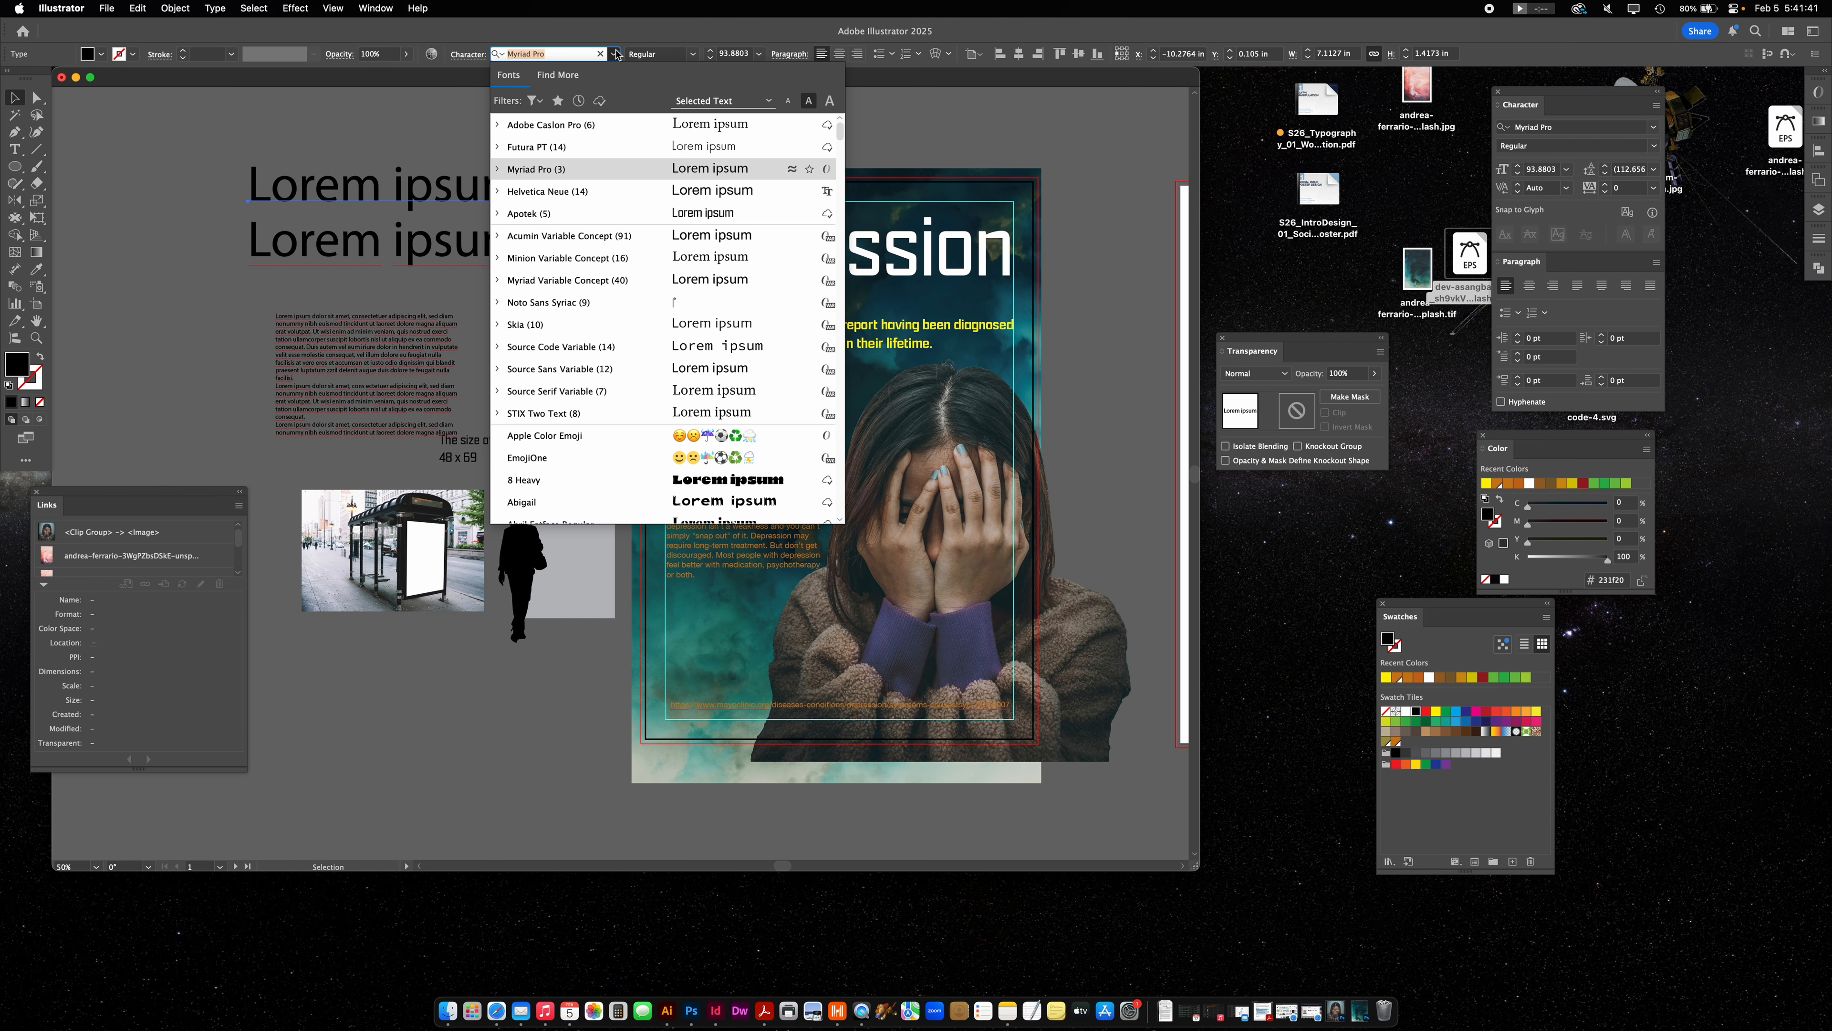
left_click(572, 146)
Try Helvetica Neue on the lower Lorem ipsum sample.
left_click(339, 237)
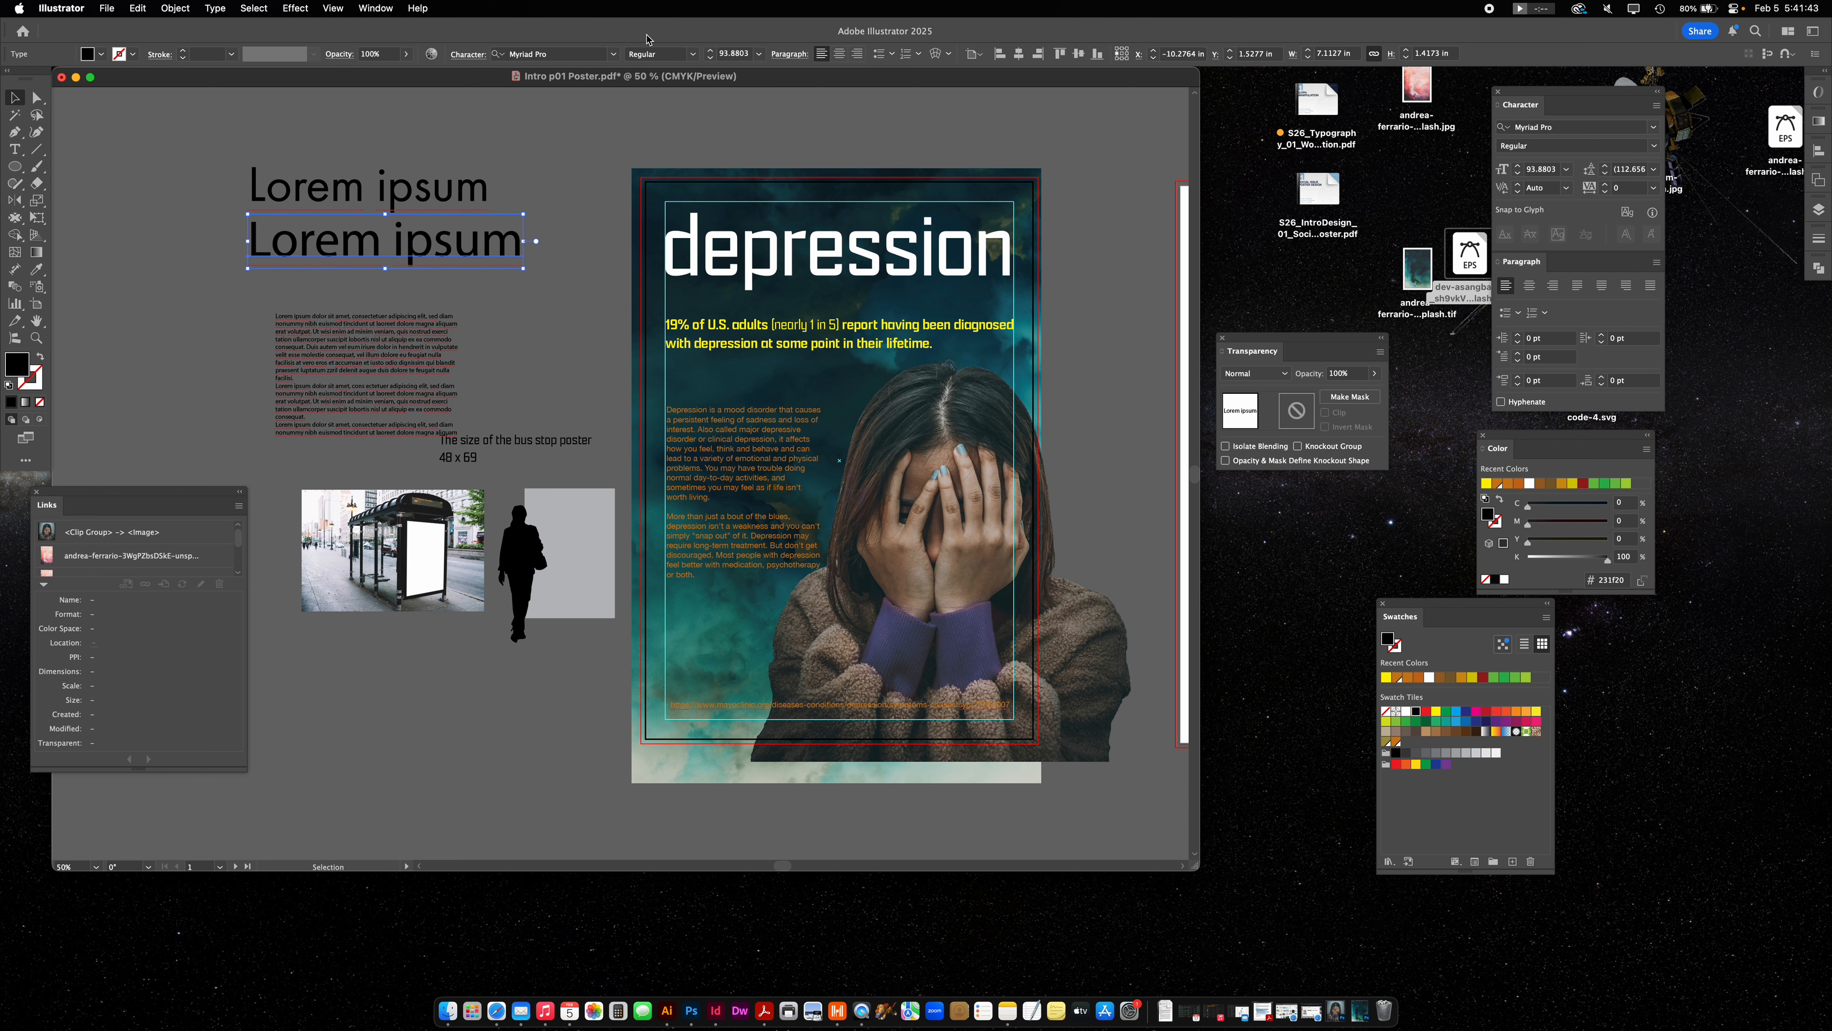
left_click(612, 55)
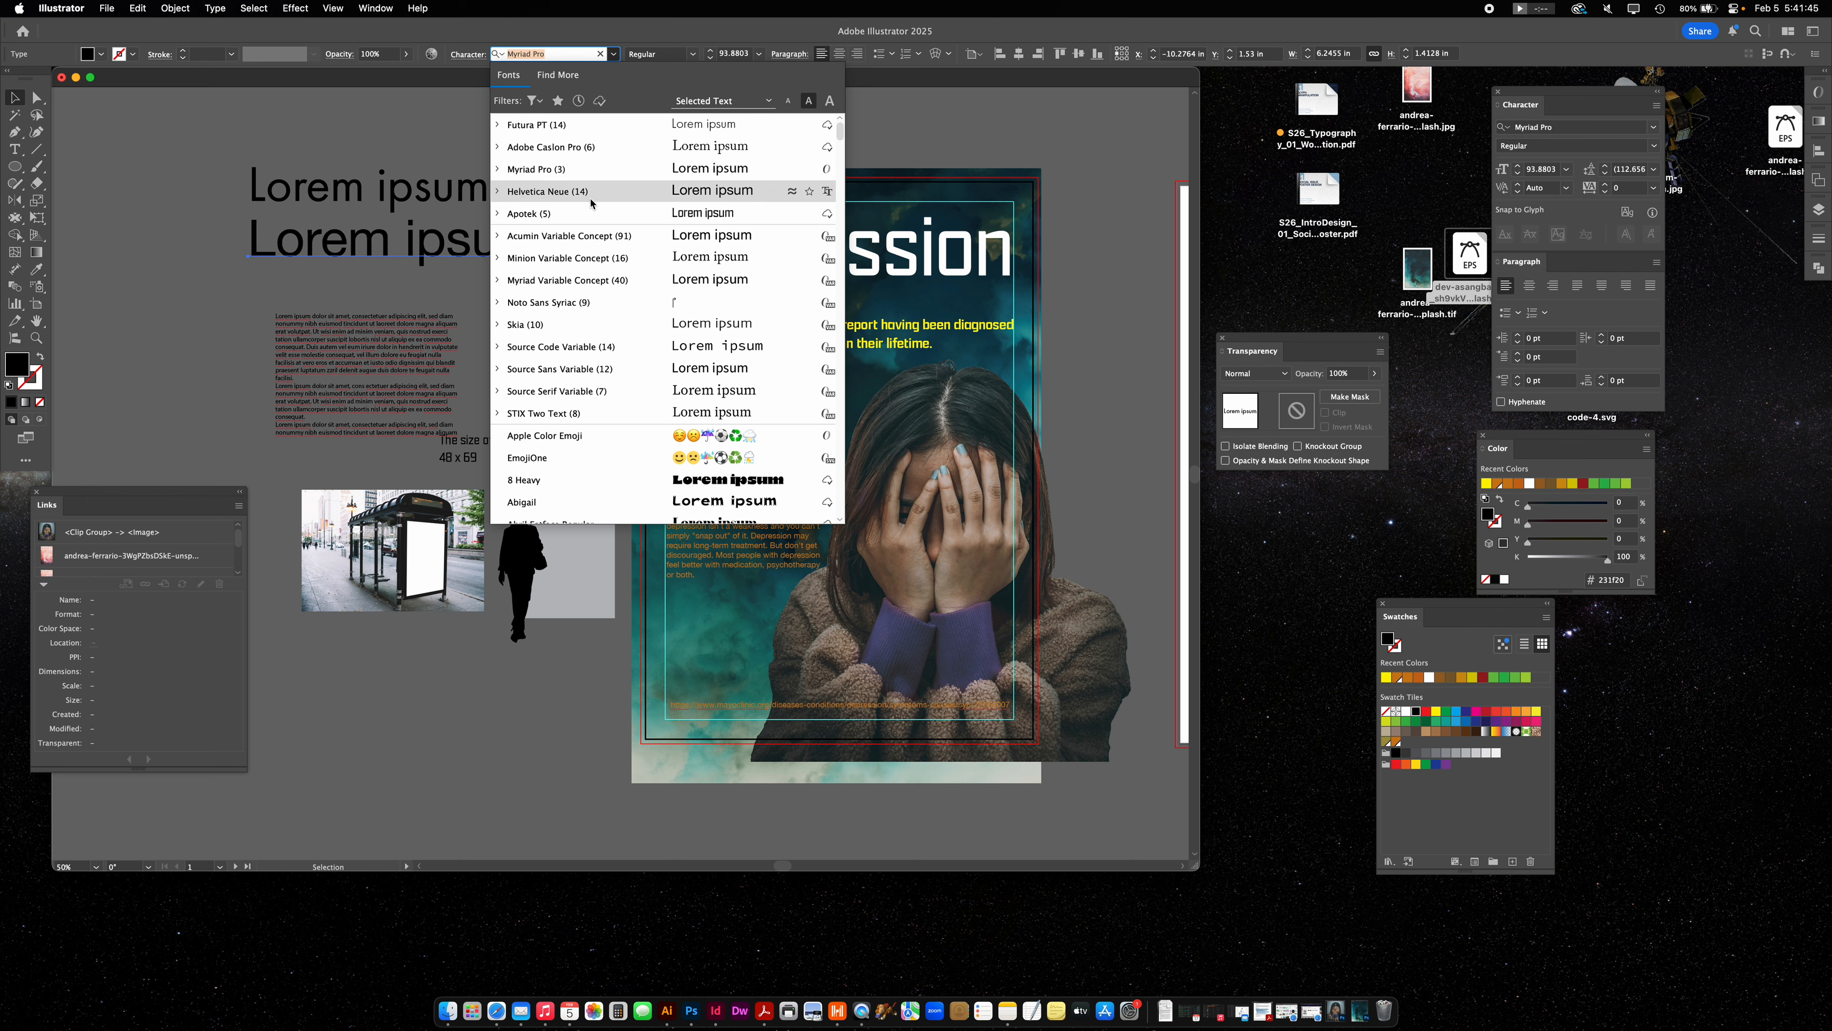
left_click(589, 198)
left_click(459, 132)
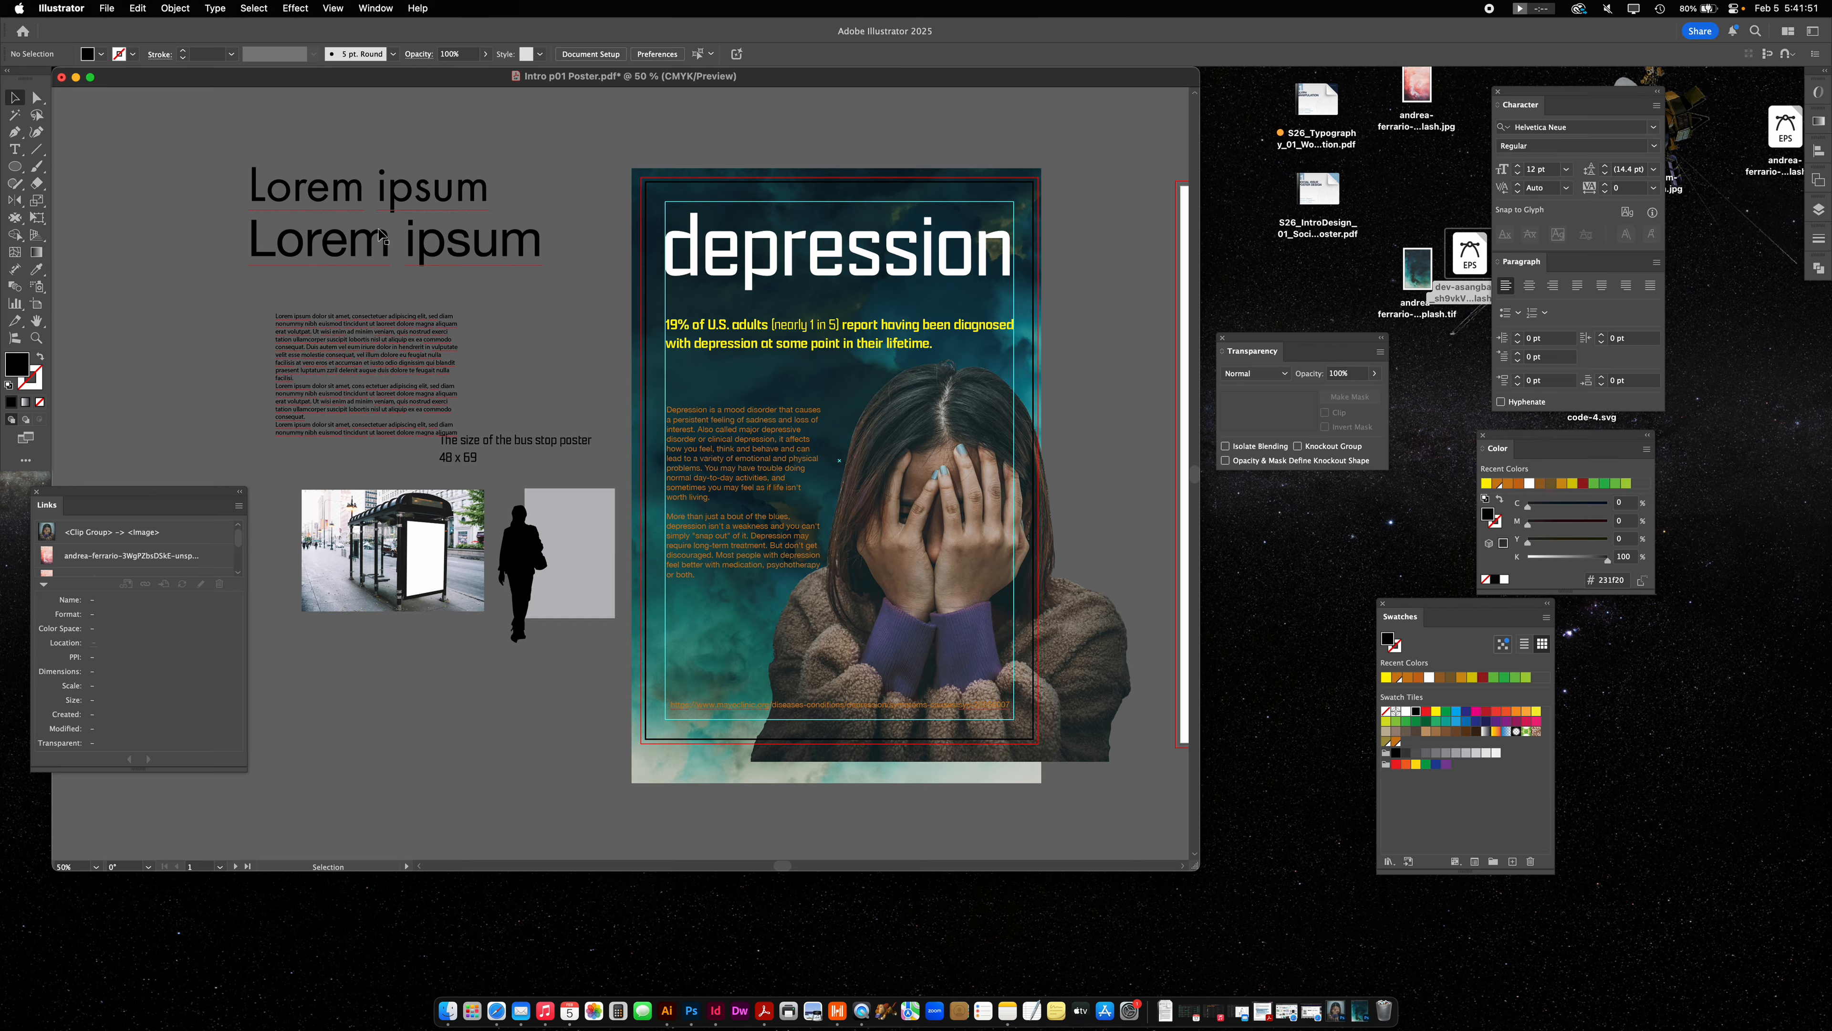
Set the lower Lorem ipsum sample in Adobe Caslon Pro and move it farther below the Futura PT sample.
left_click(344, 246)
left_click(614, 54)
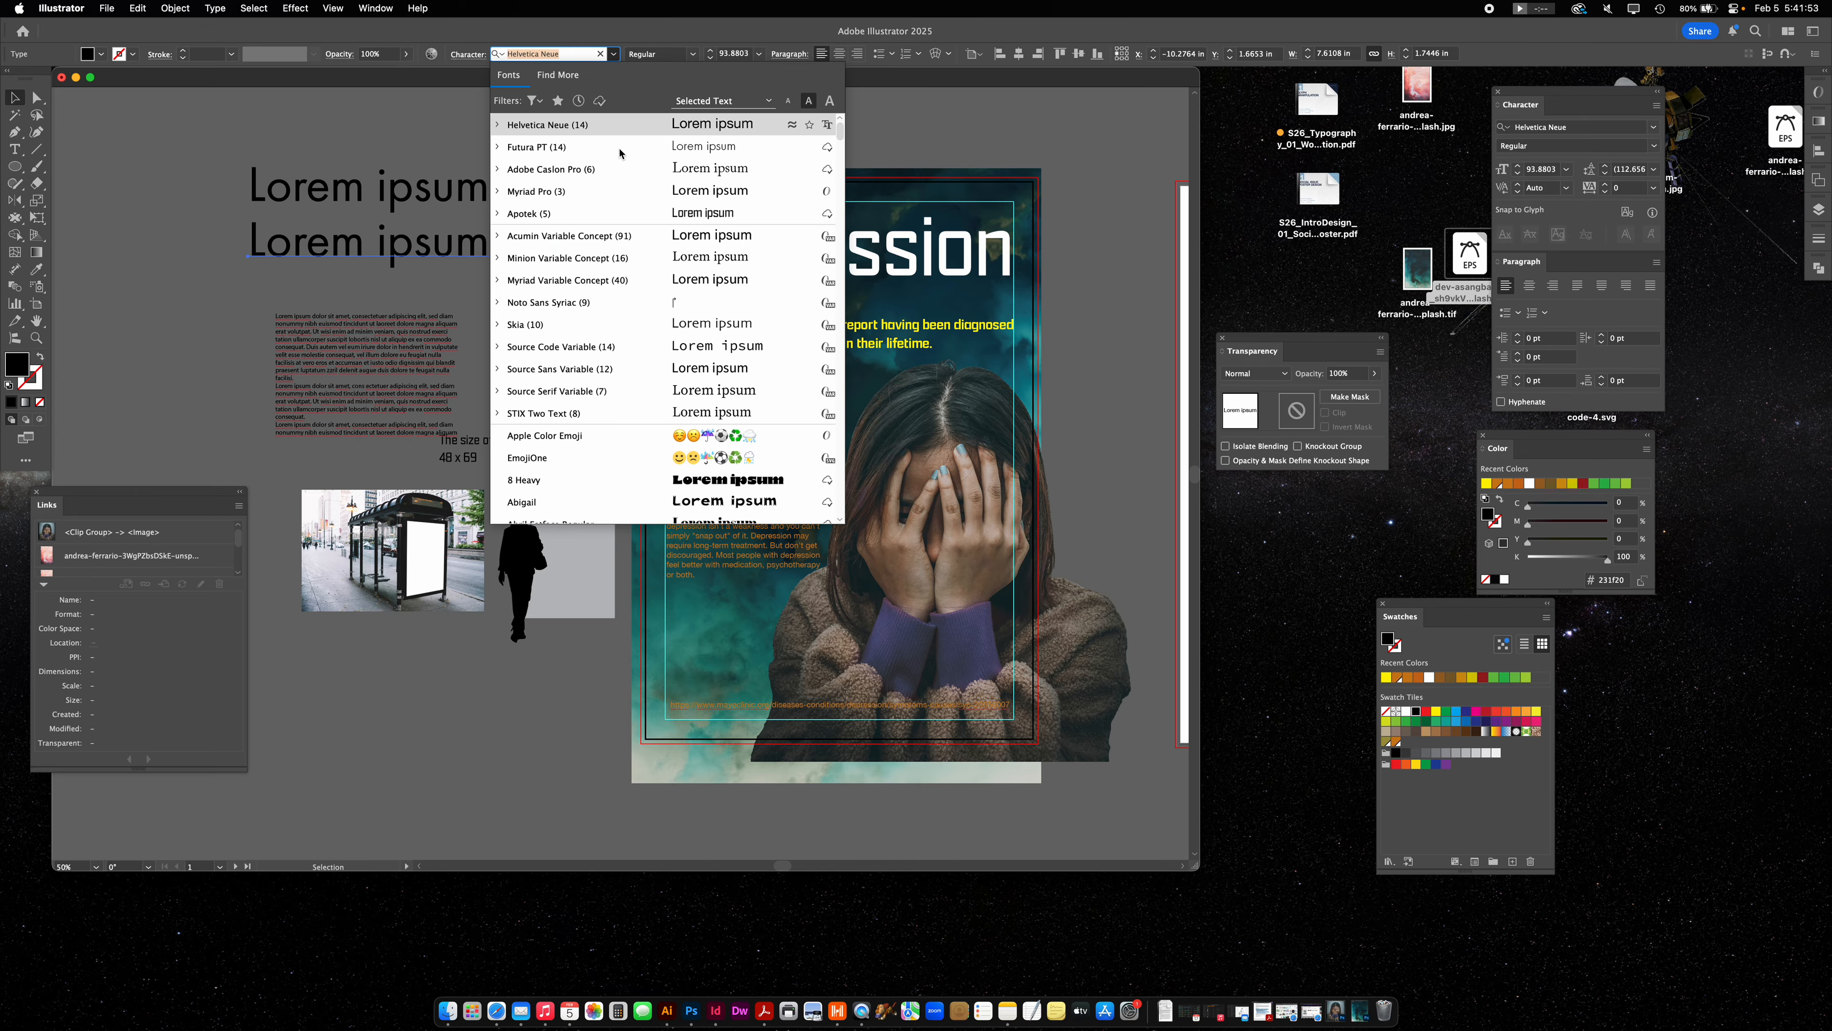
left_click(617, 173)
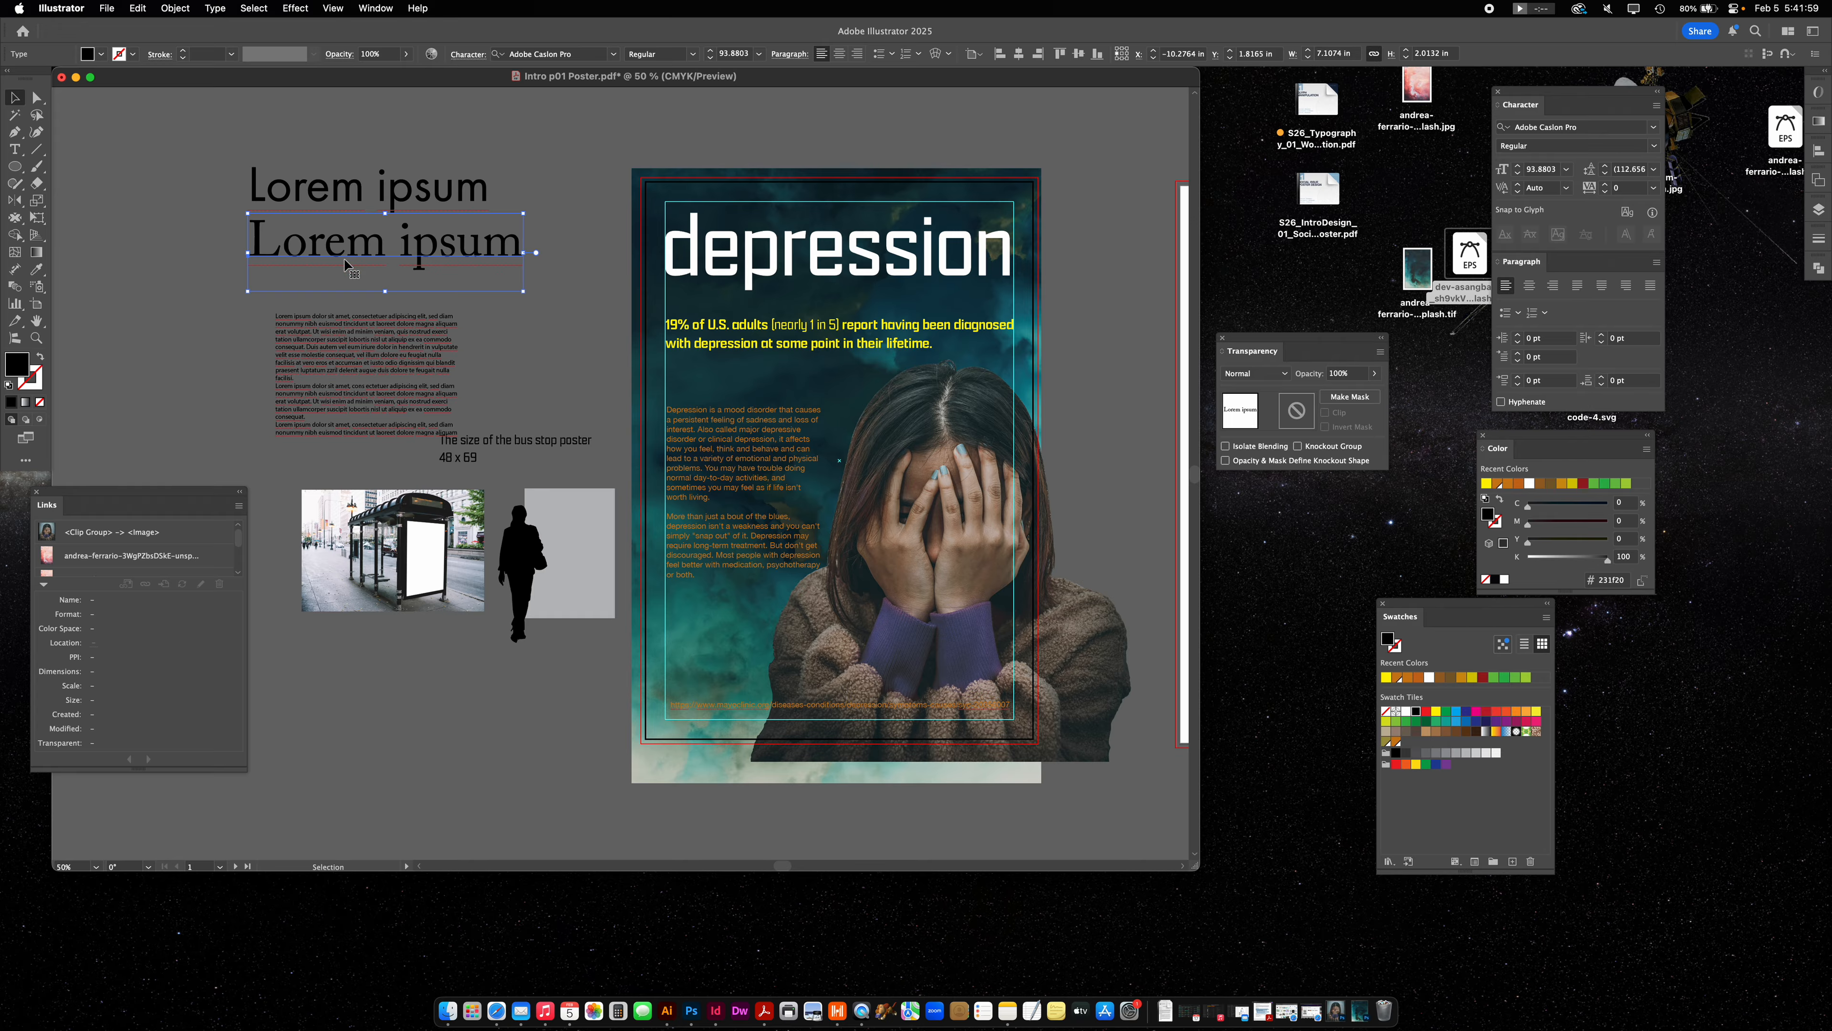
left_click(322, 186)
left_click_drag(331, 245, 320, 299)
Duplicate the Futura PT sample and set the lower copy's font style to Light.
mouse_move(387, 193)
left_mouse_down()
mouse_move(391, 156)
mouse_move(408, 193)
left_mouse_up()
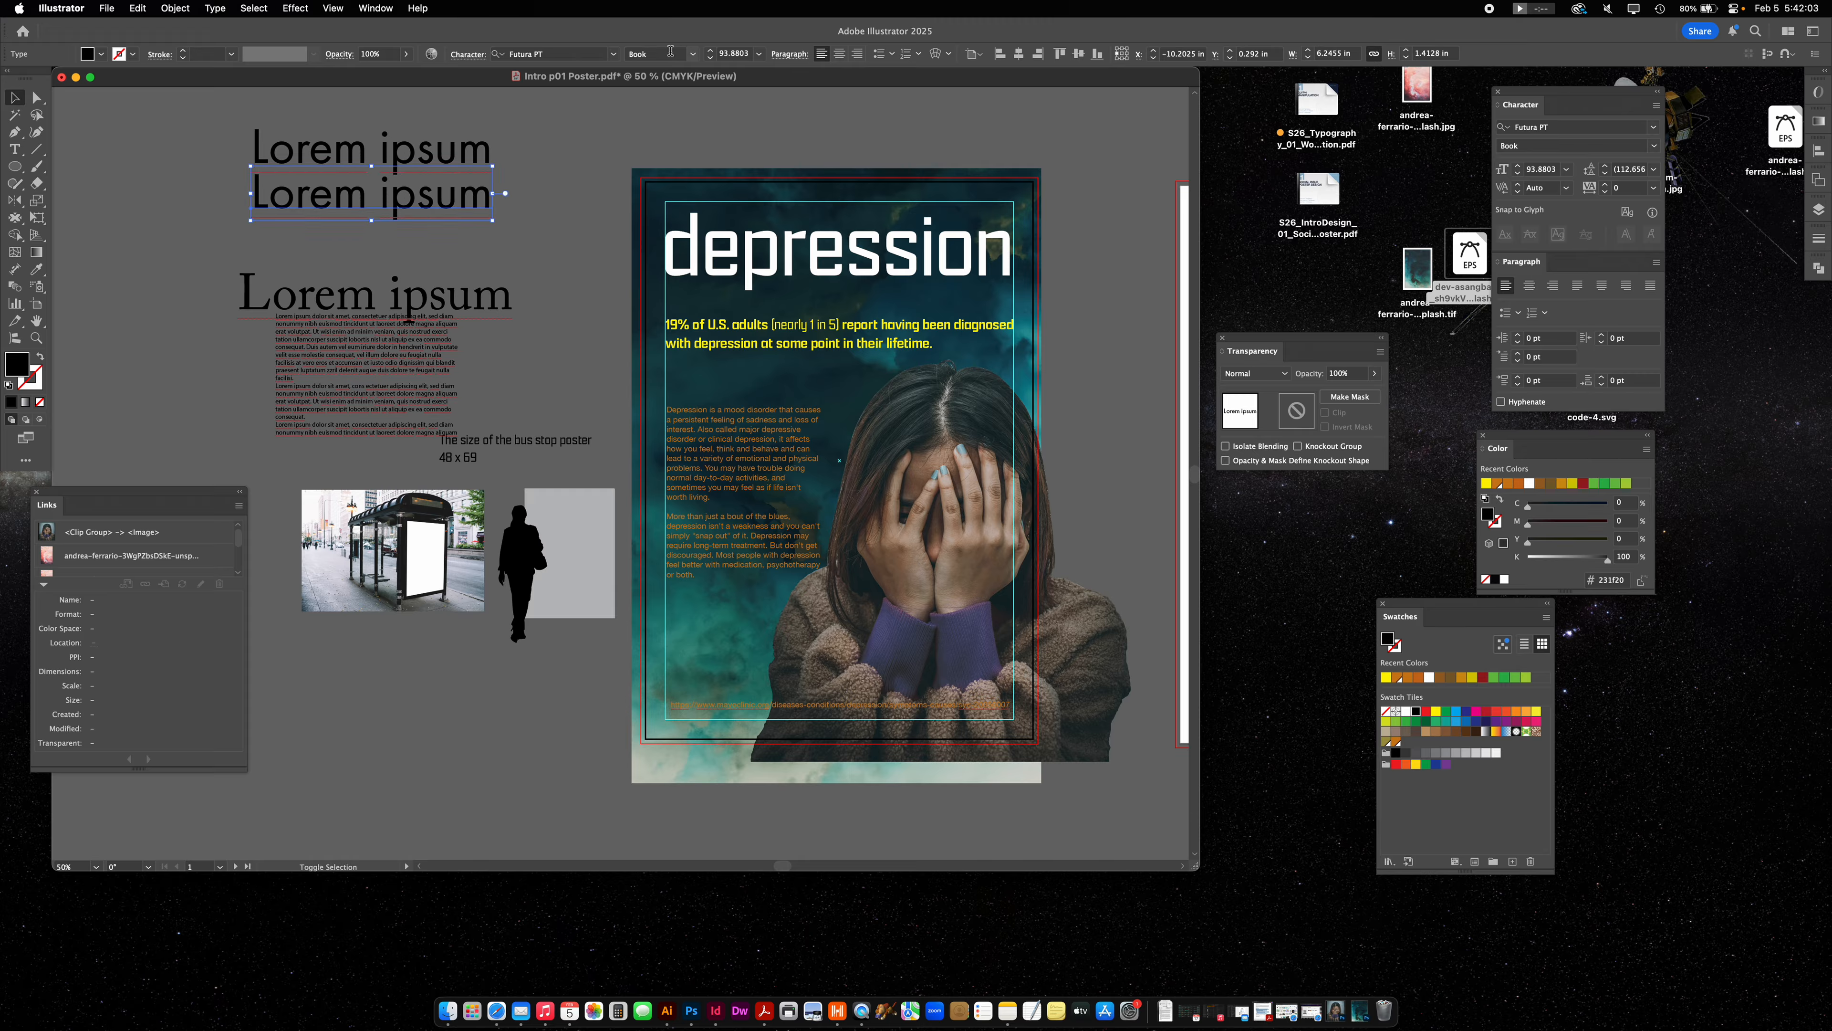
left_click(692, 54)
left_click(672, 75)
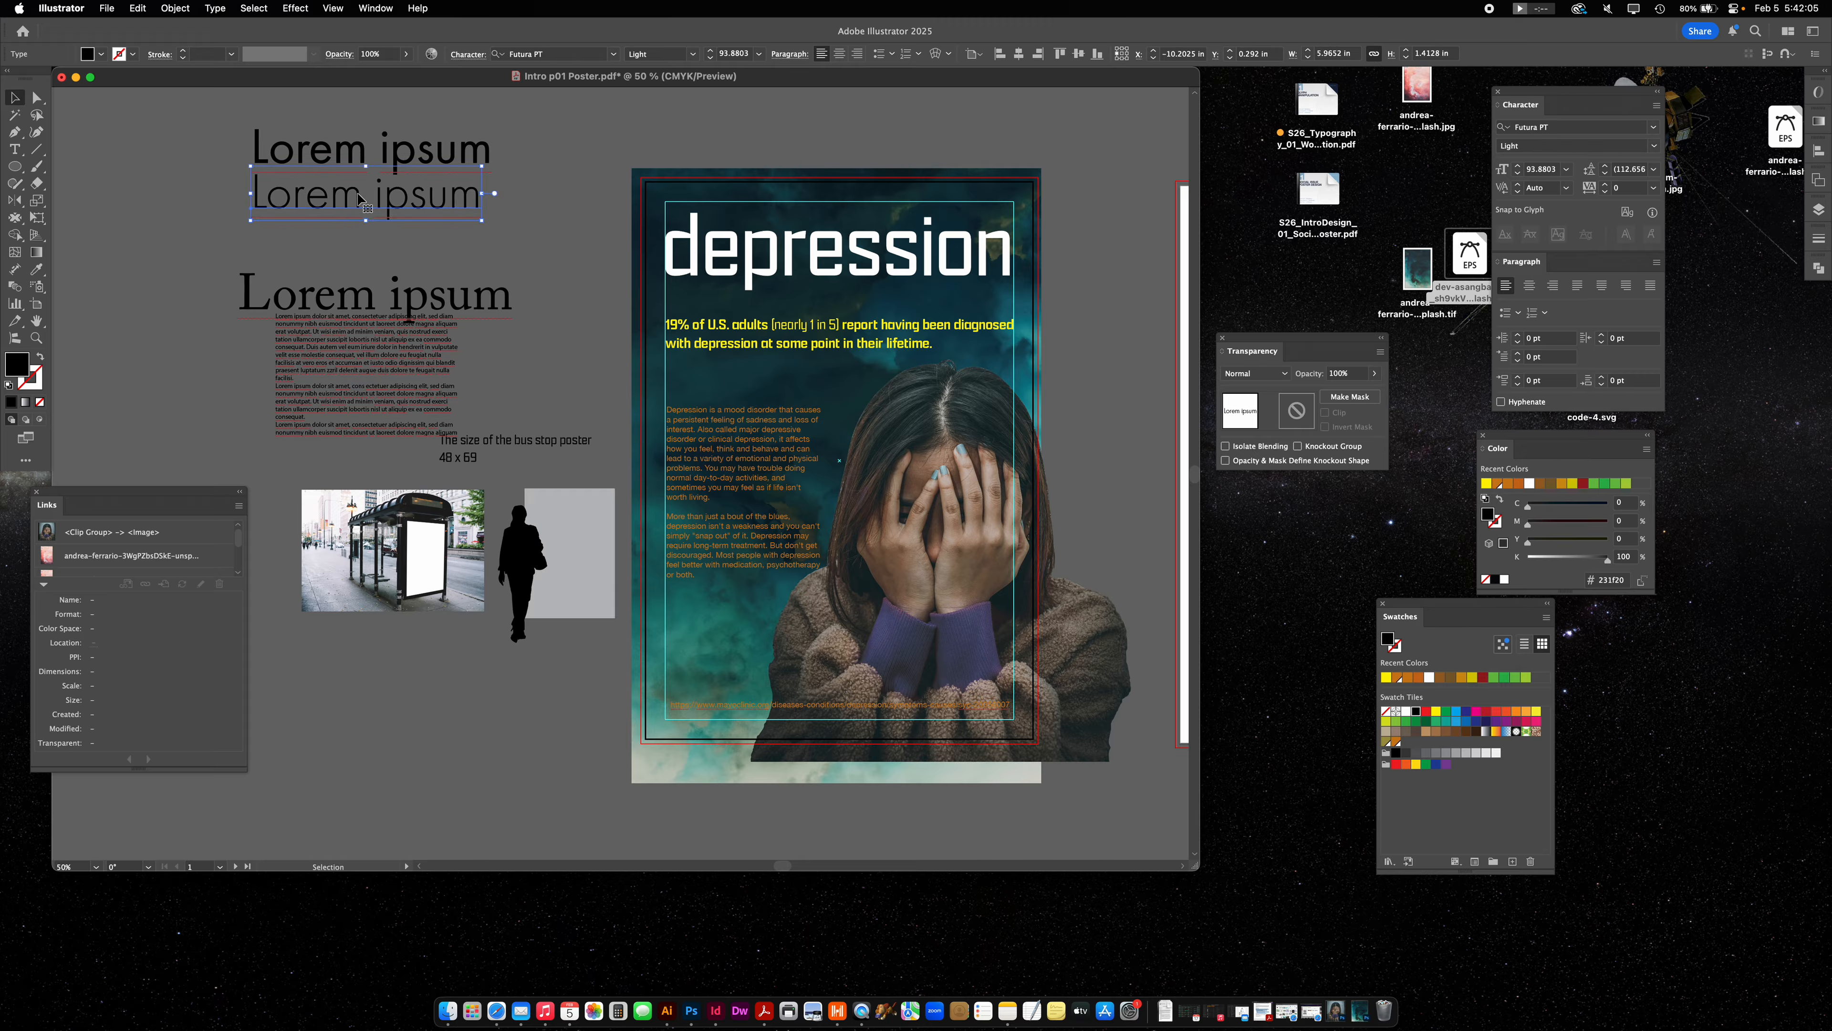
Add a third Futura PT sample below in Bold, and move the Caslon sample down away from the group.
key("super+d")
left_click(691, 54)
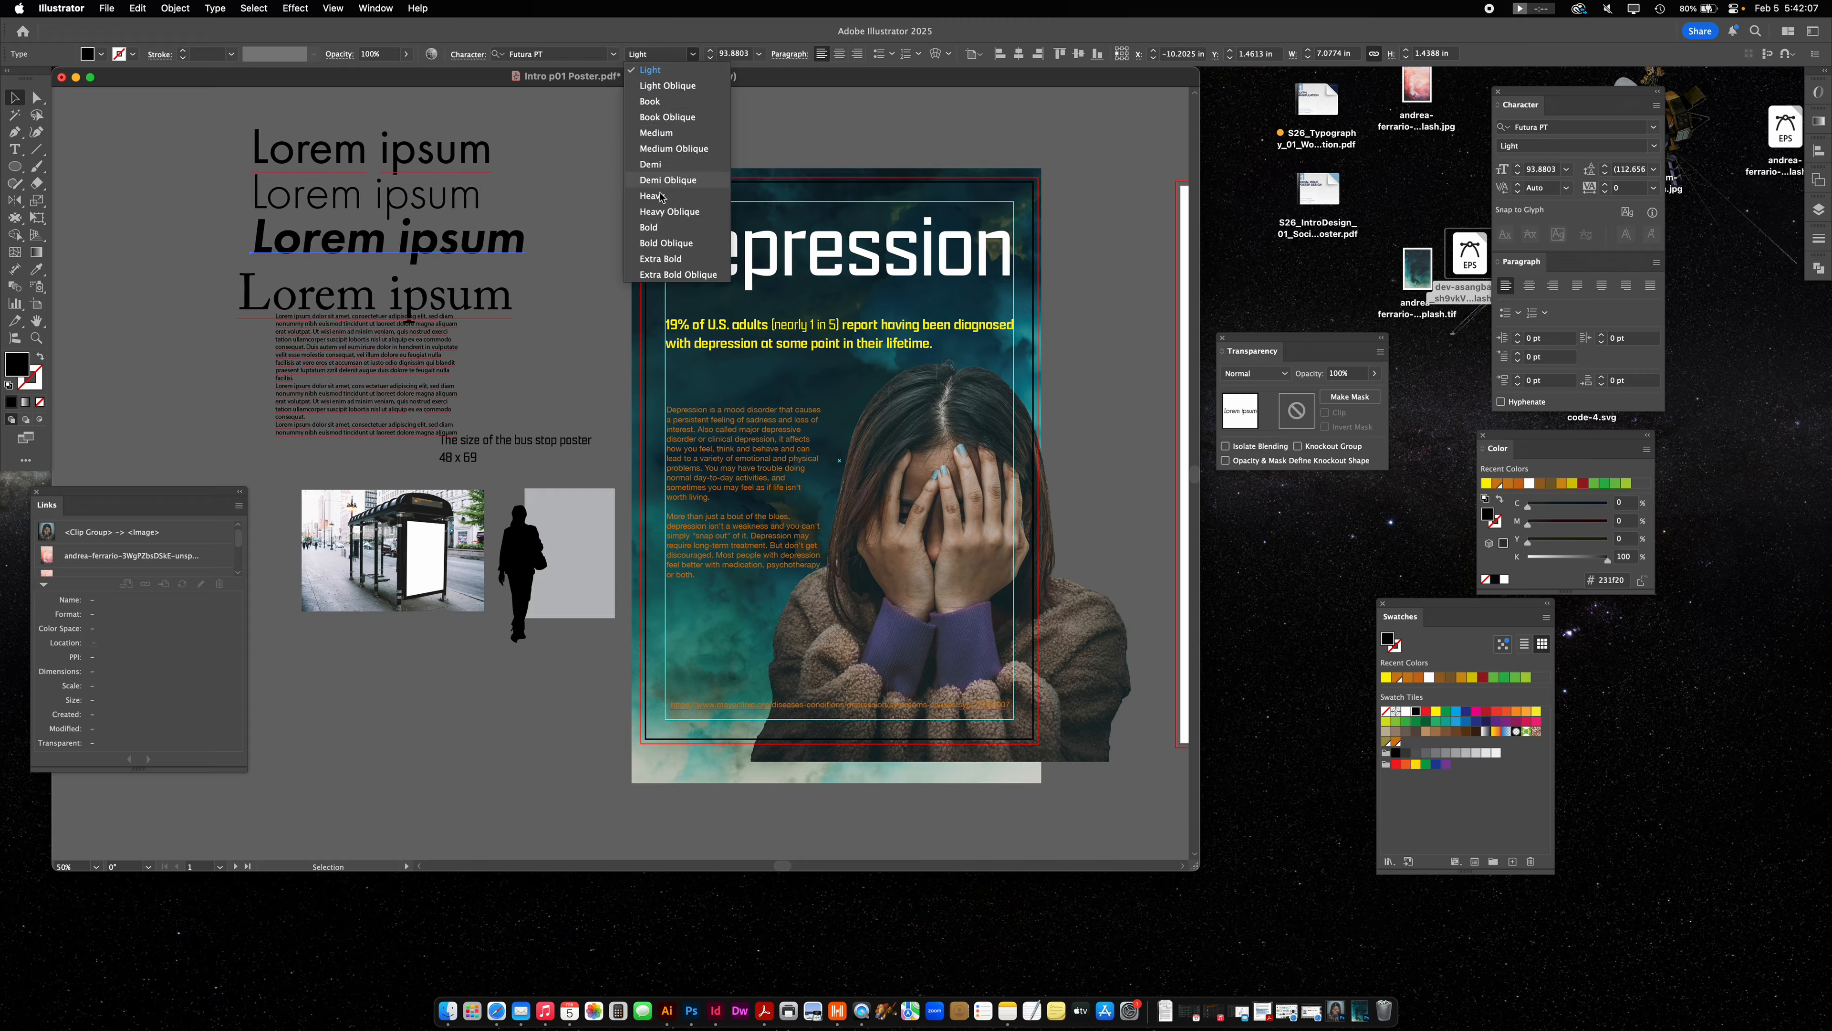
left_click(649, 227)
key("super+shift+a")
left_click_drag(447, 315, 465, 427)
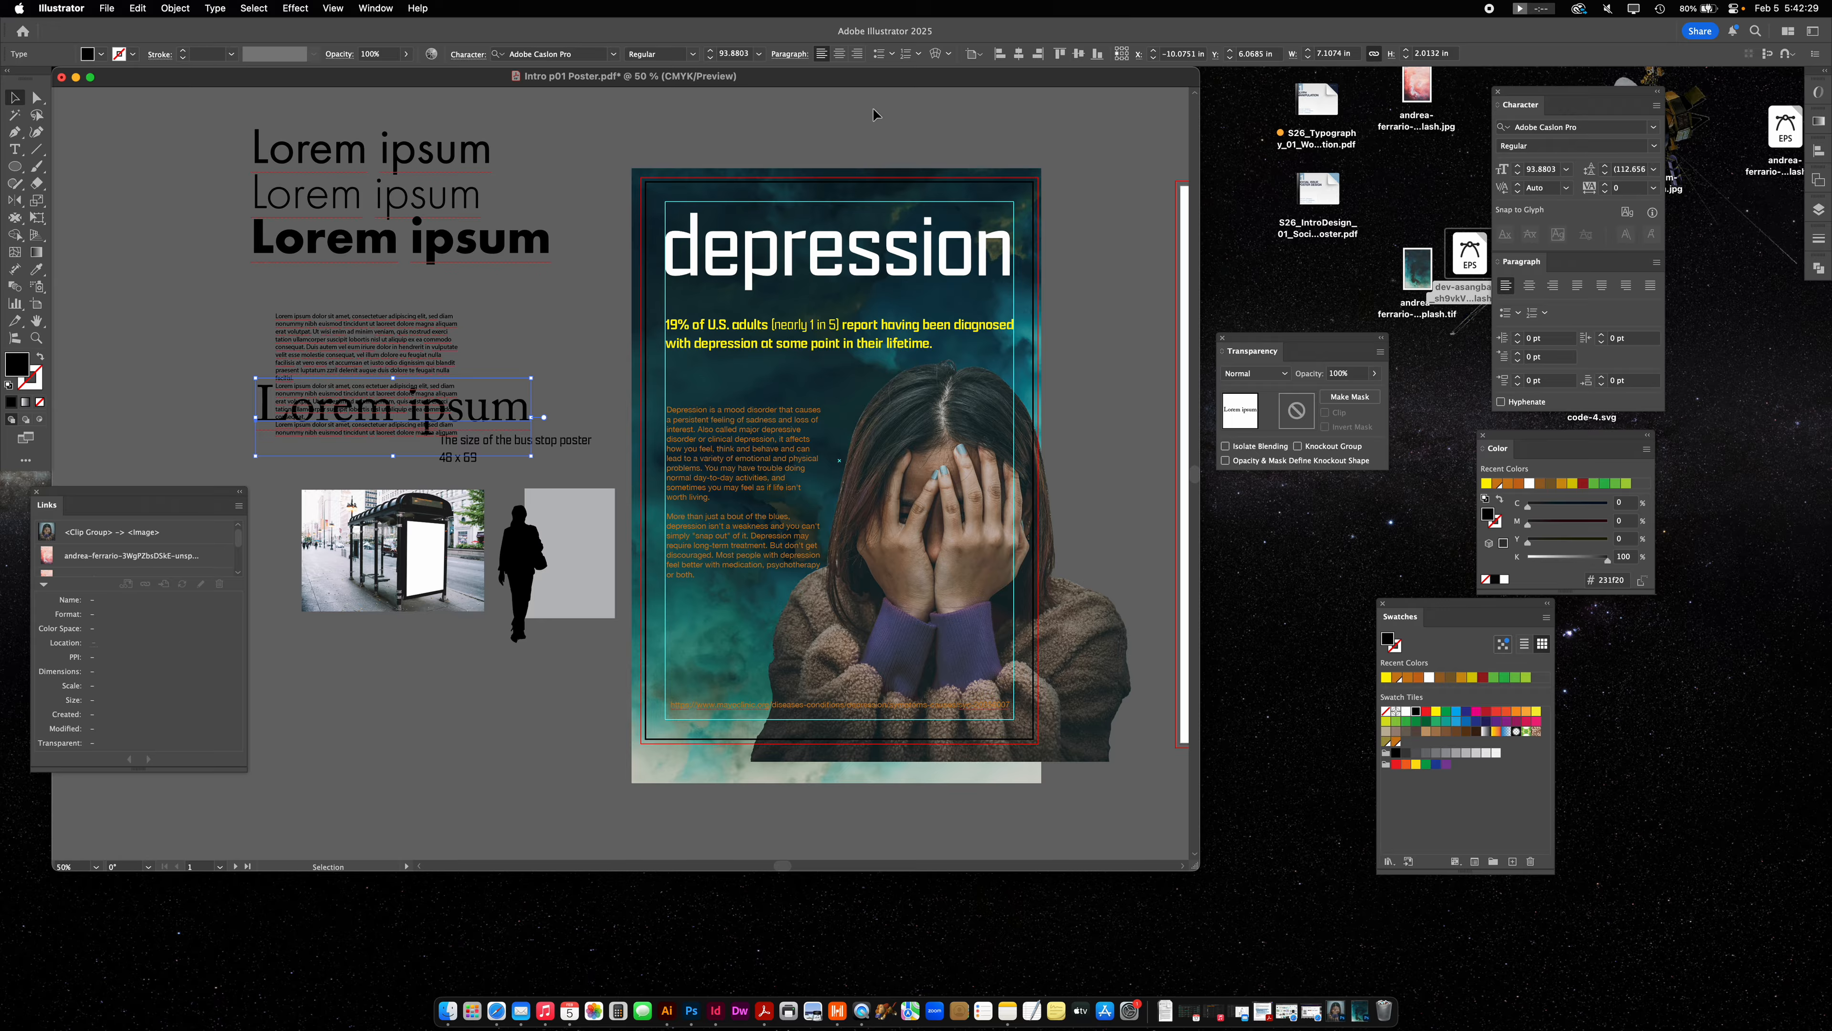
left_click(851, 134)
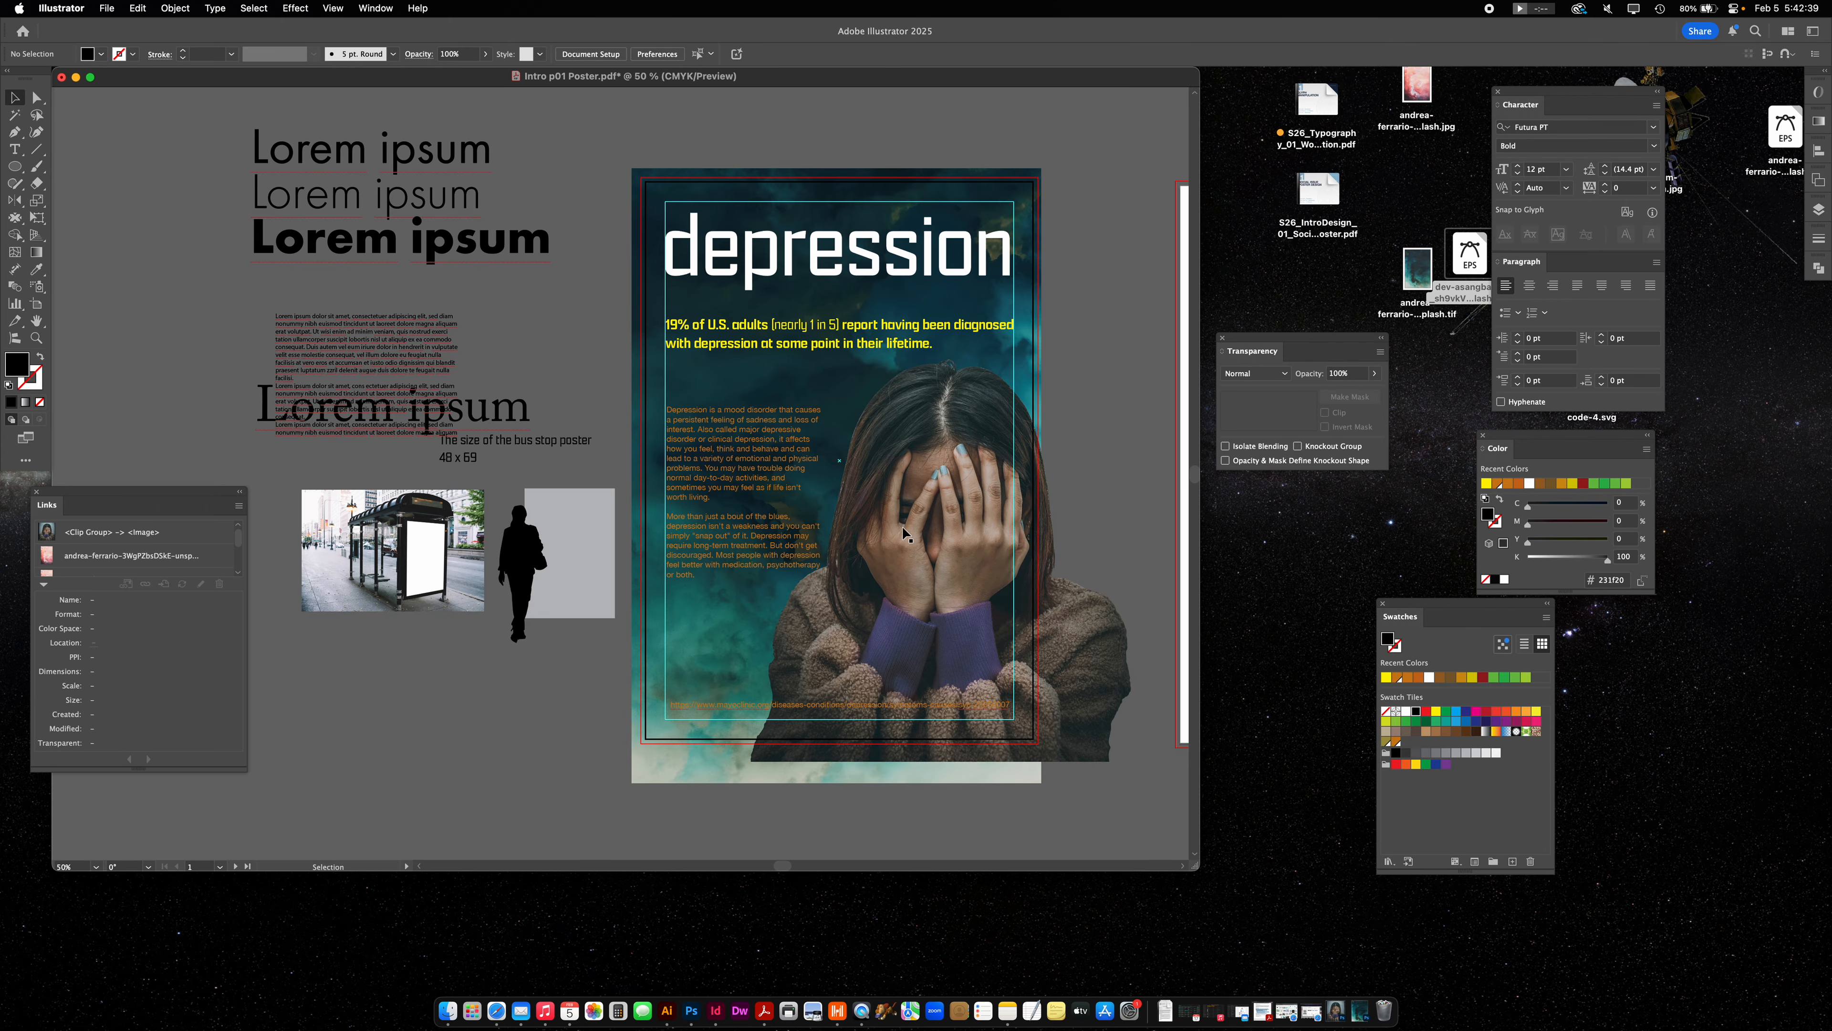
Delete the three small Lorem ipsum samples from the white second artboard.
scroll(902, 526, "right", 10)
left_click_drag(754, 349, 751, 353)
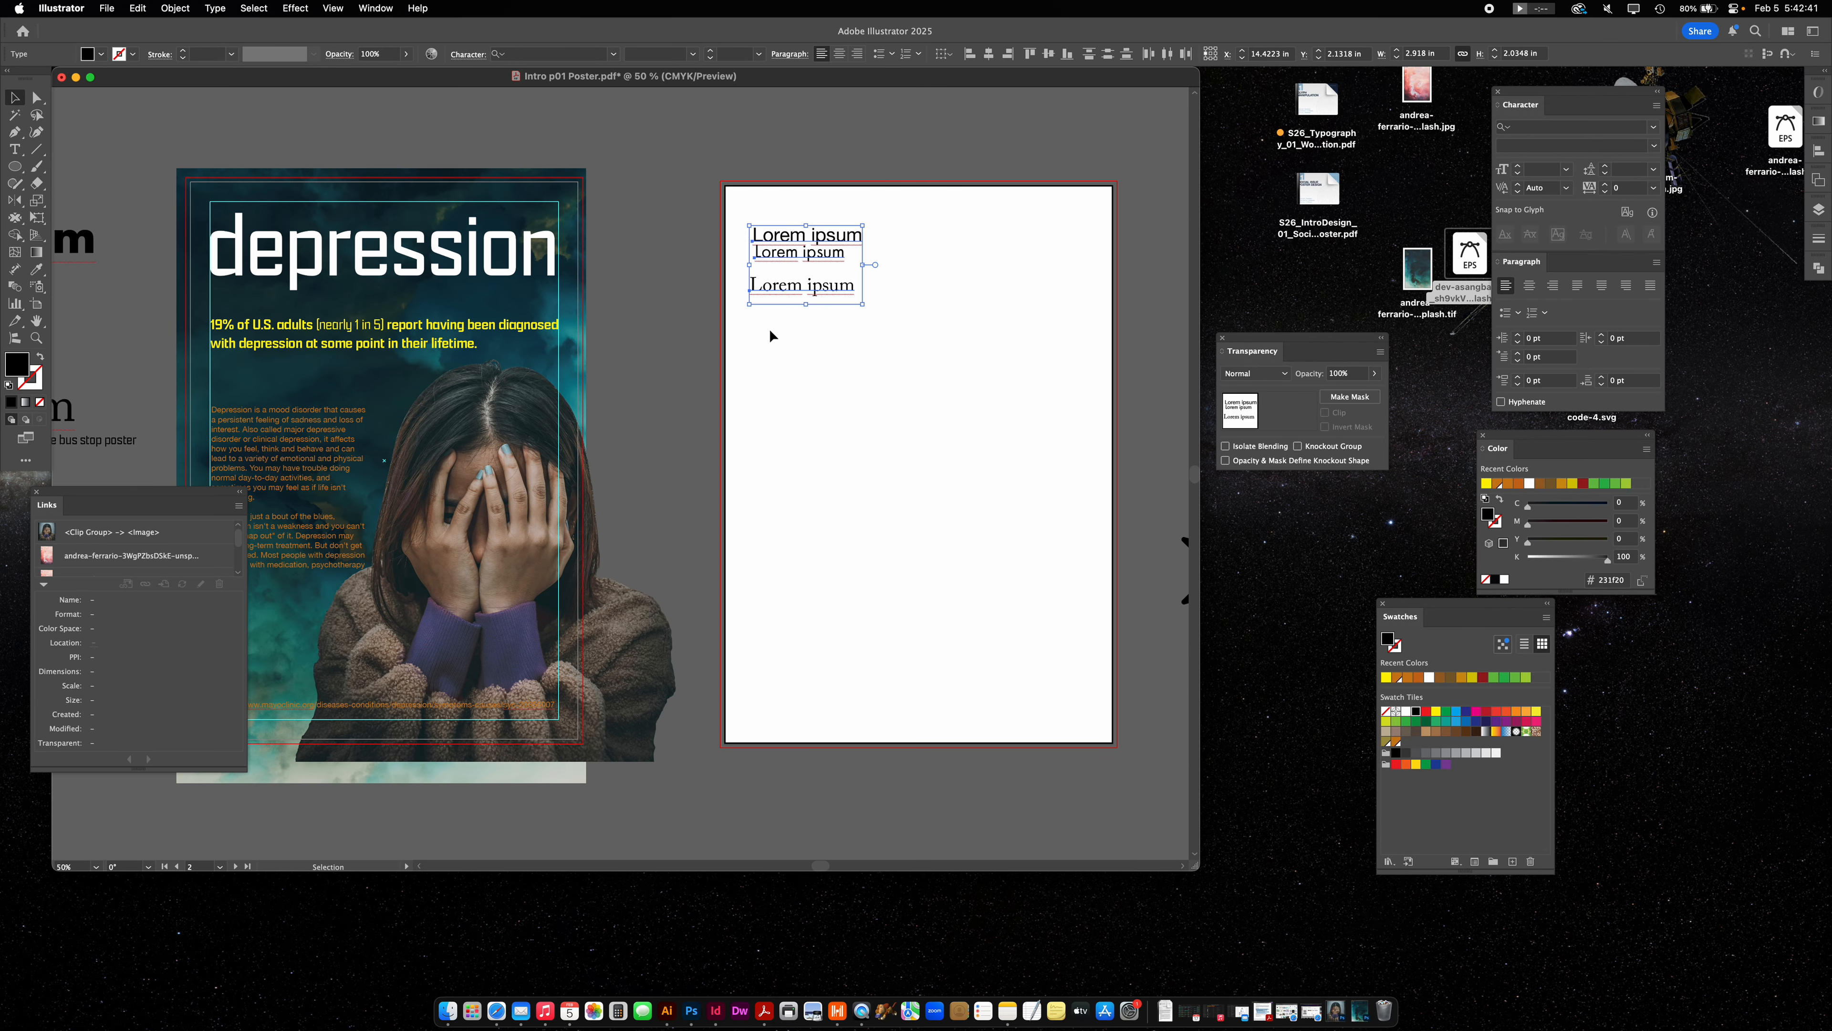
key("Delete")
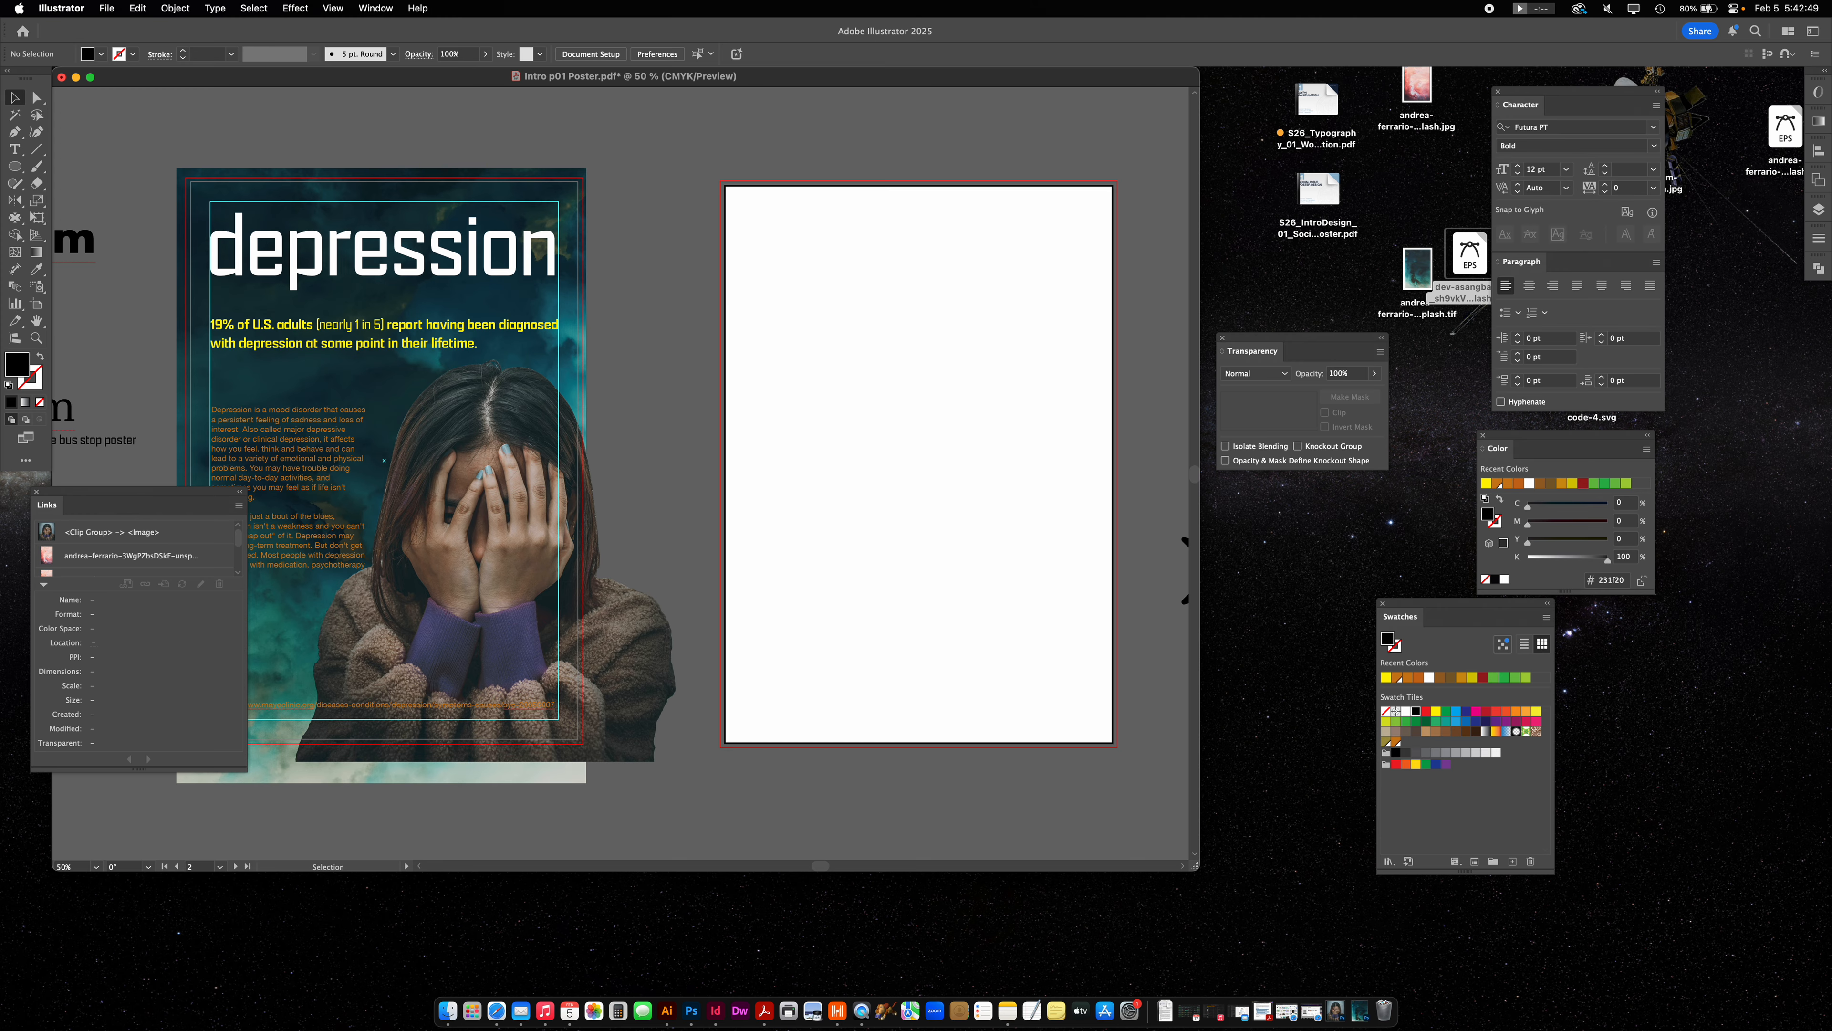
Copy the poster's inner margin guide to the matching position on the blank second artboard.
left_click(426, 205)
left_click(699, 227)
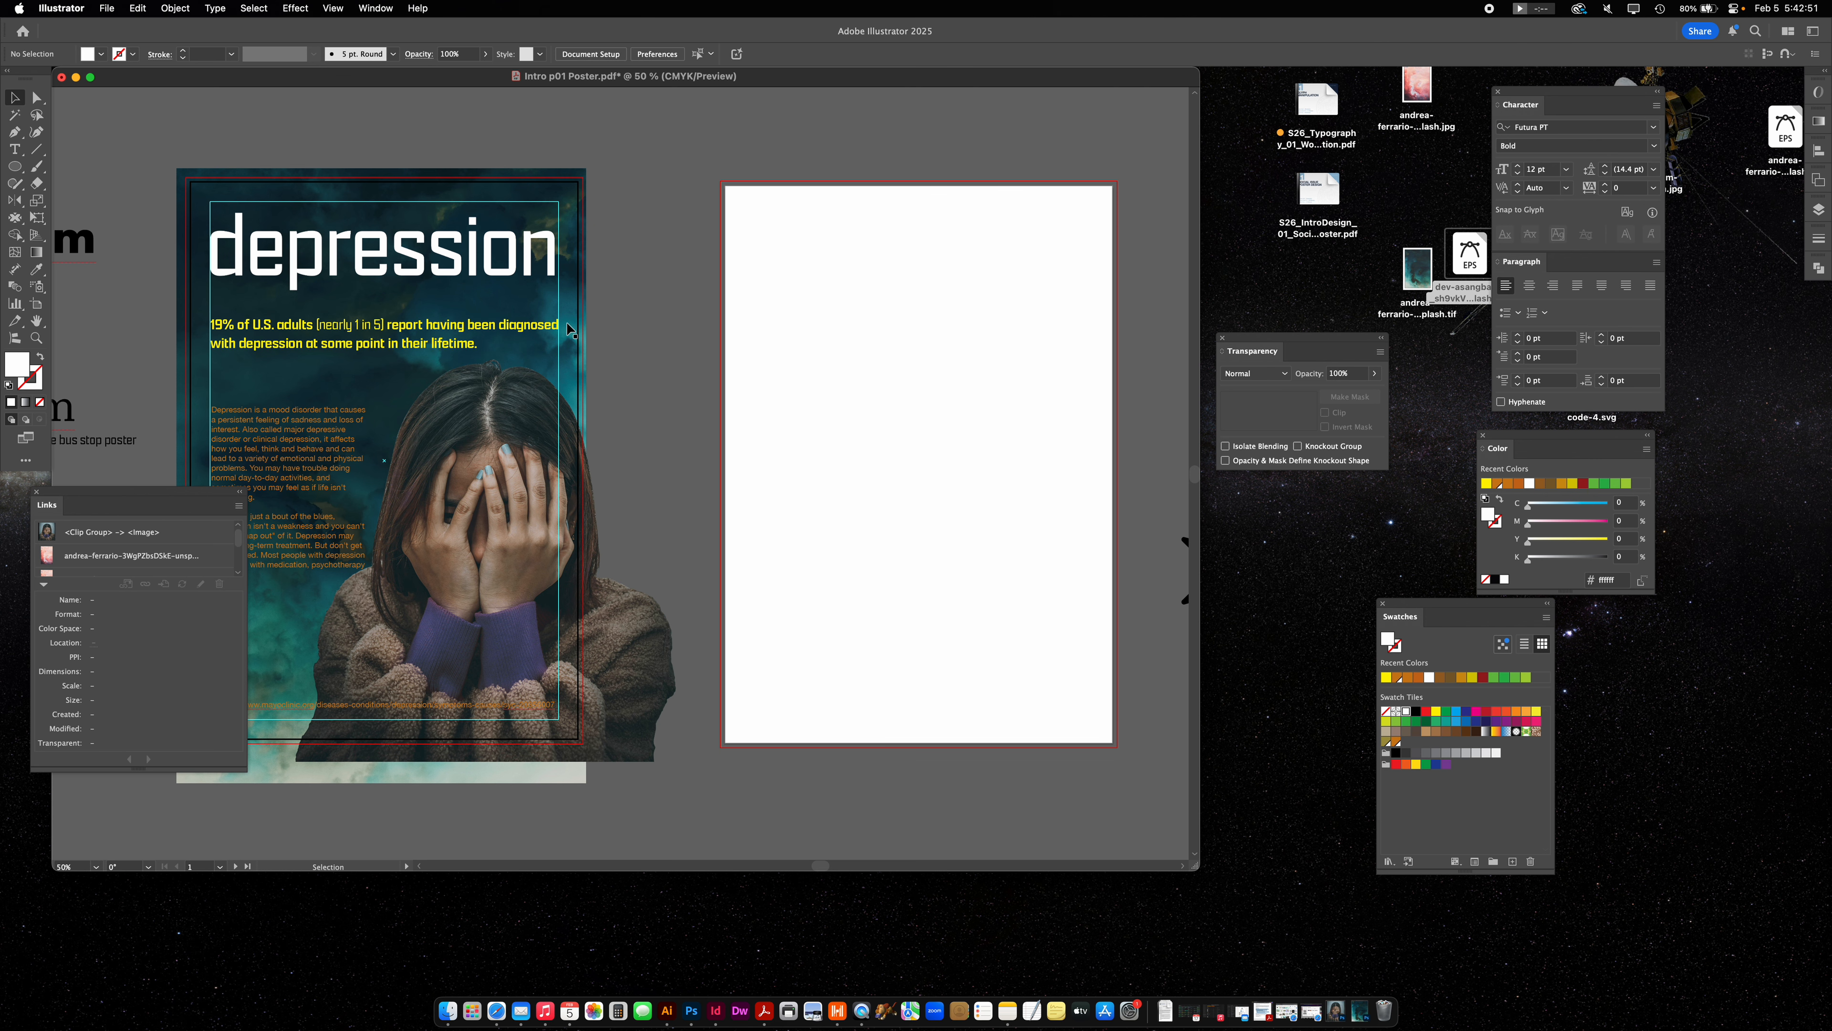
left_click(556, 355)
left_click(637, 358)
left_click(560, 373)
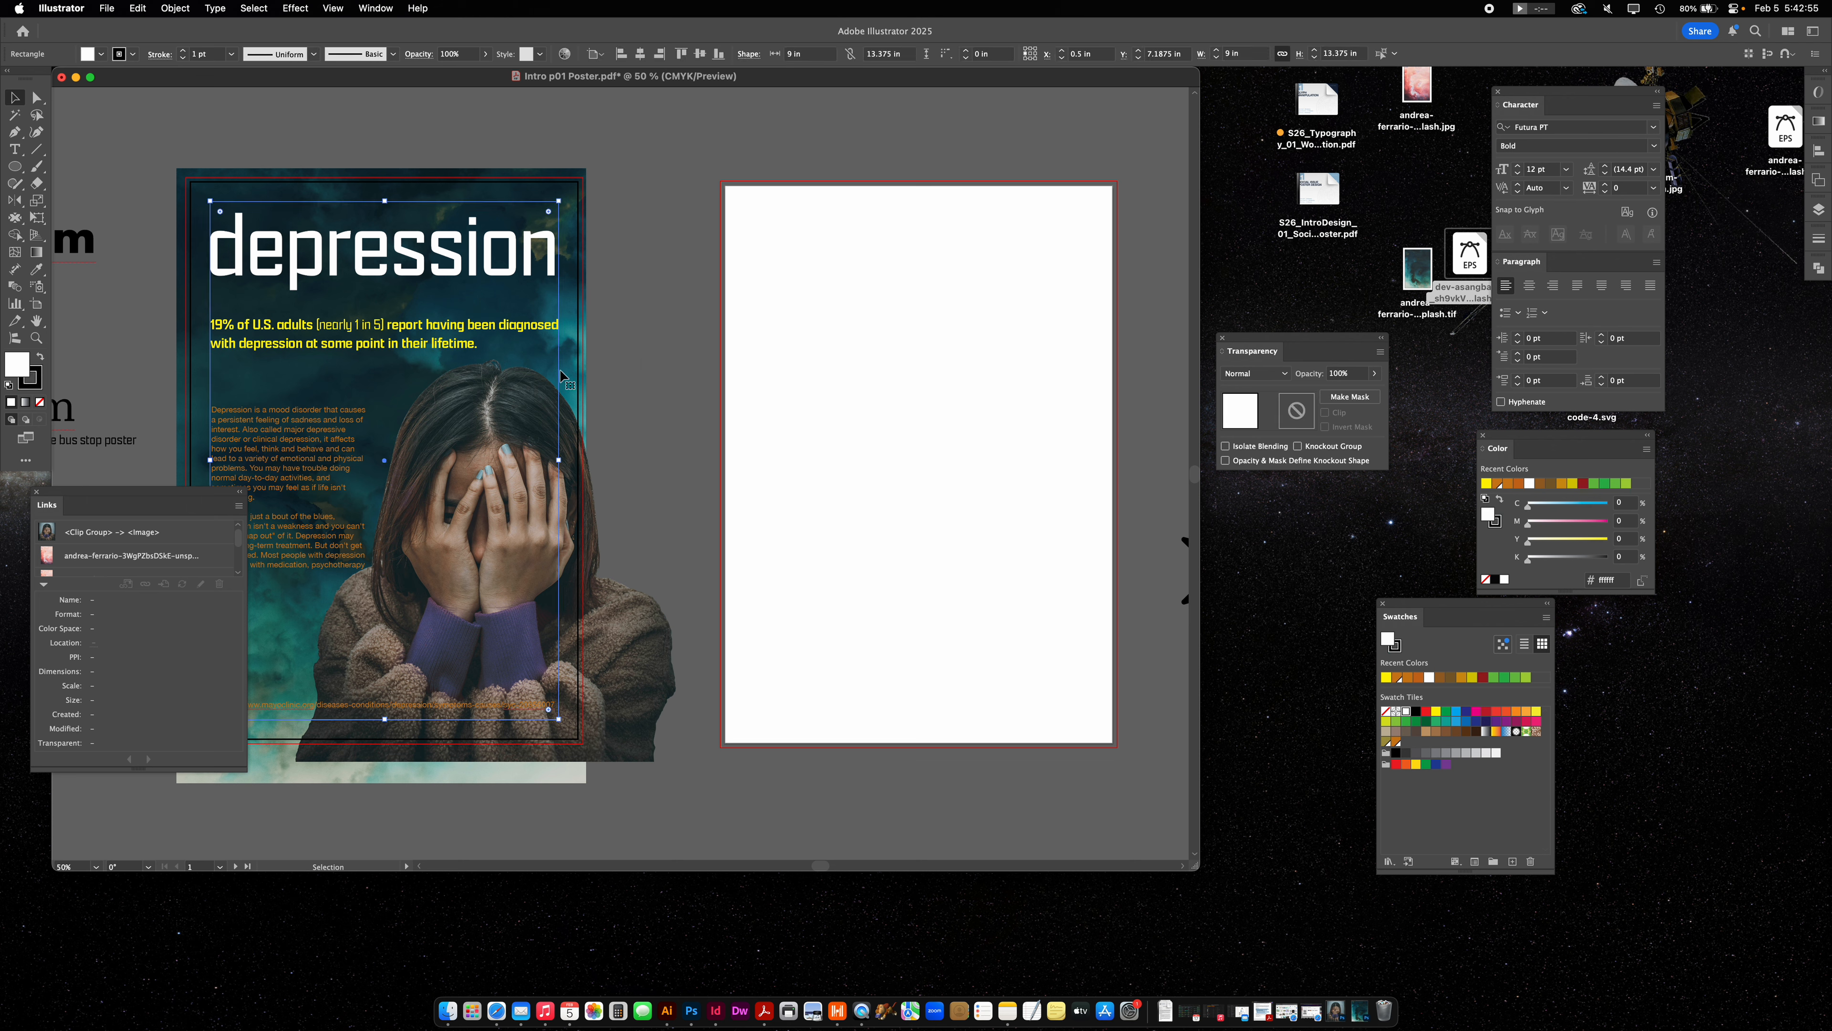
key("super+x")
key("alt+shift+super+v")
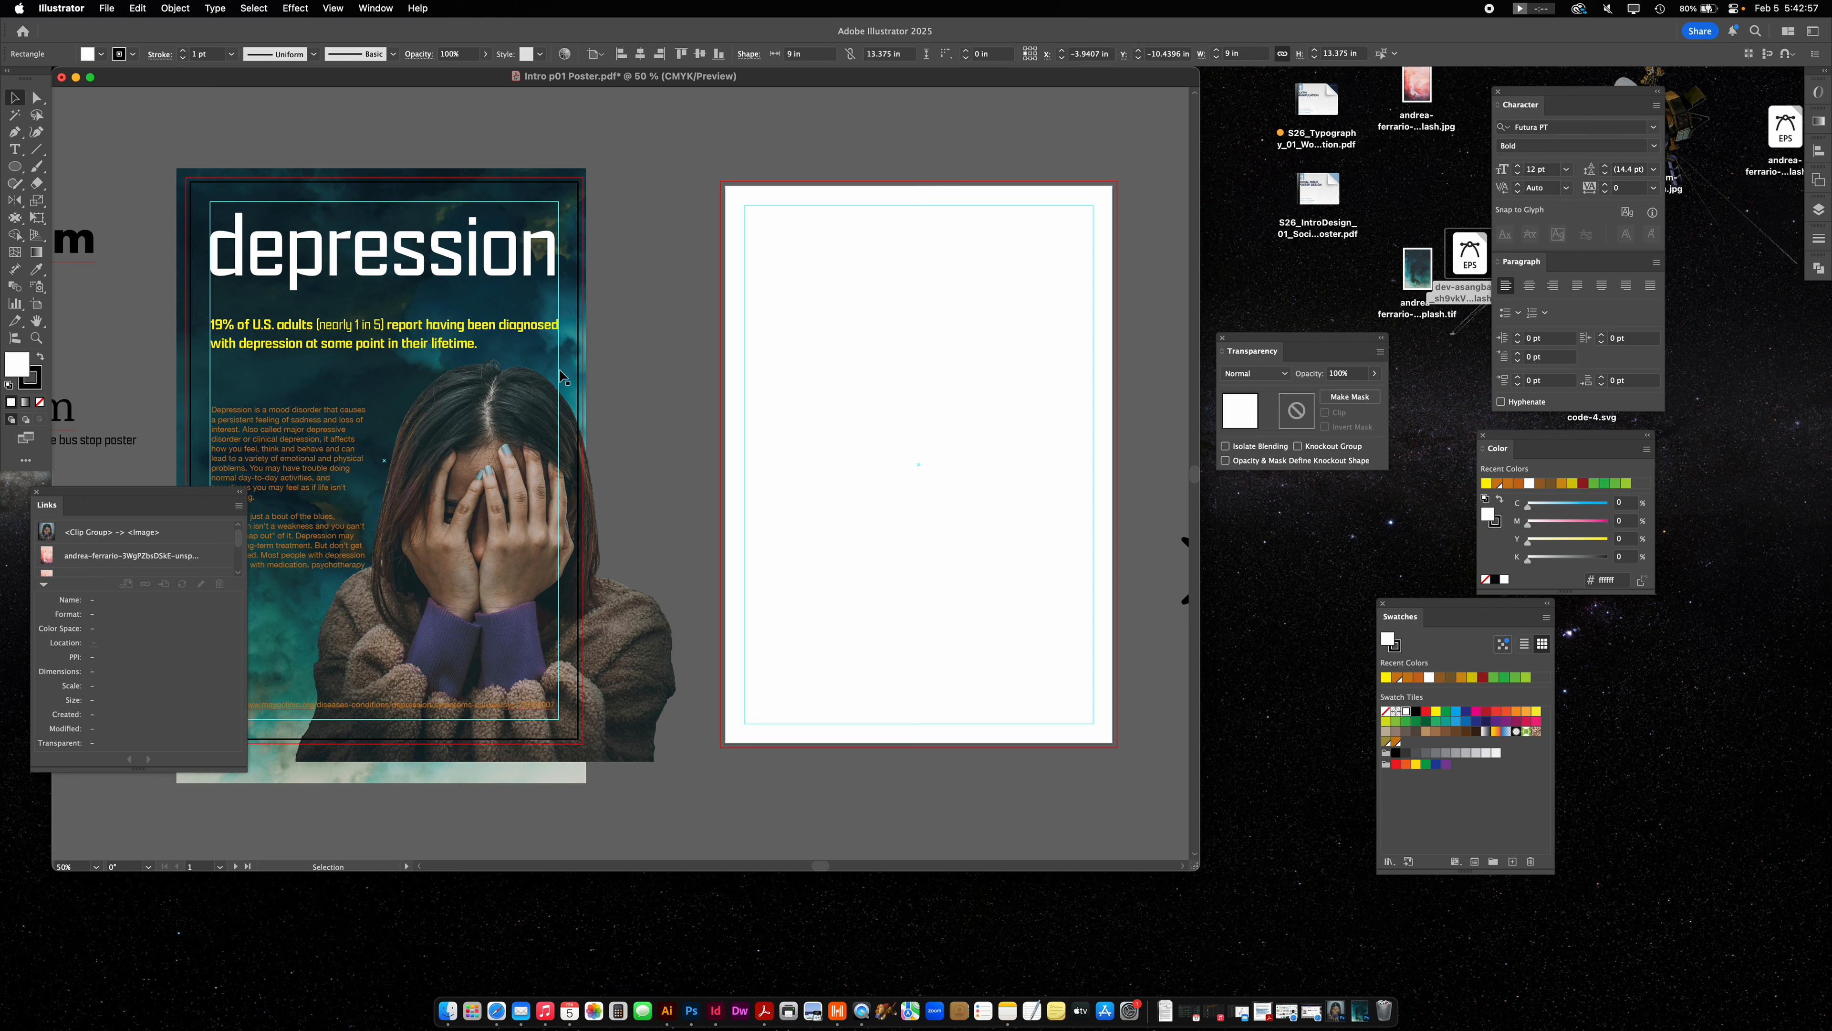
left_click(696, 241)
left_click(826, 331)
Draw a 9 by 13.375 in rectangle covering the margin area of the second artboard.
left_click_drag(14, 166, 72, 168)
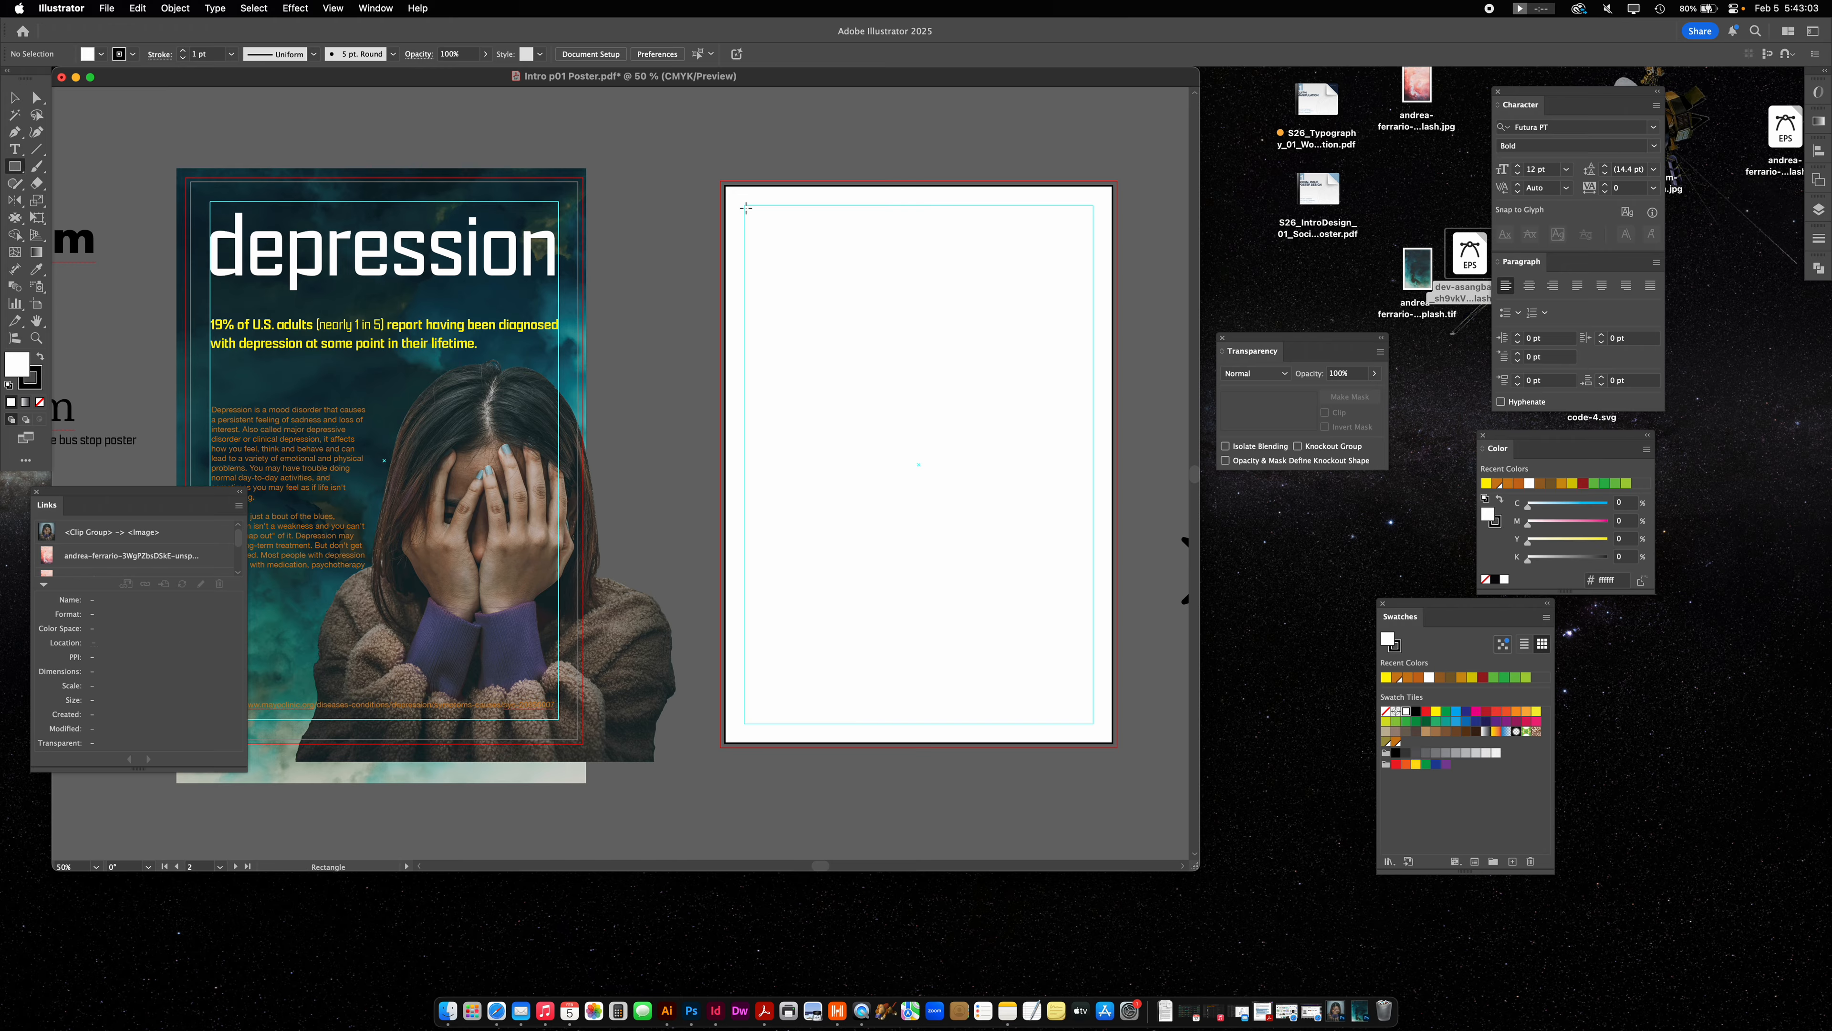
left_click_drag(745, 206, 1086, 724)
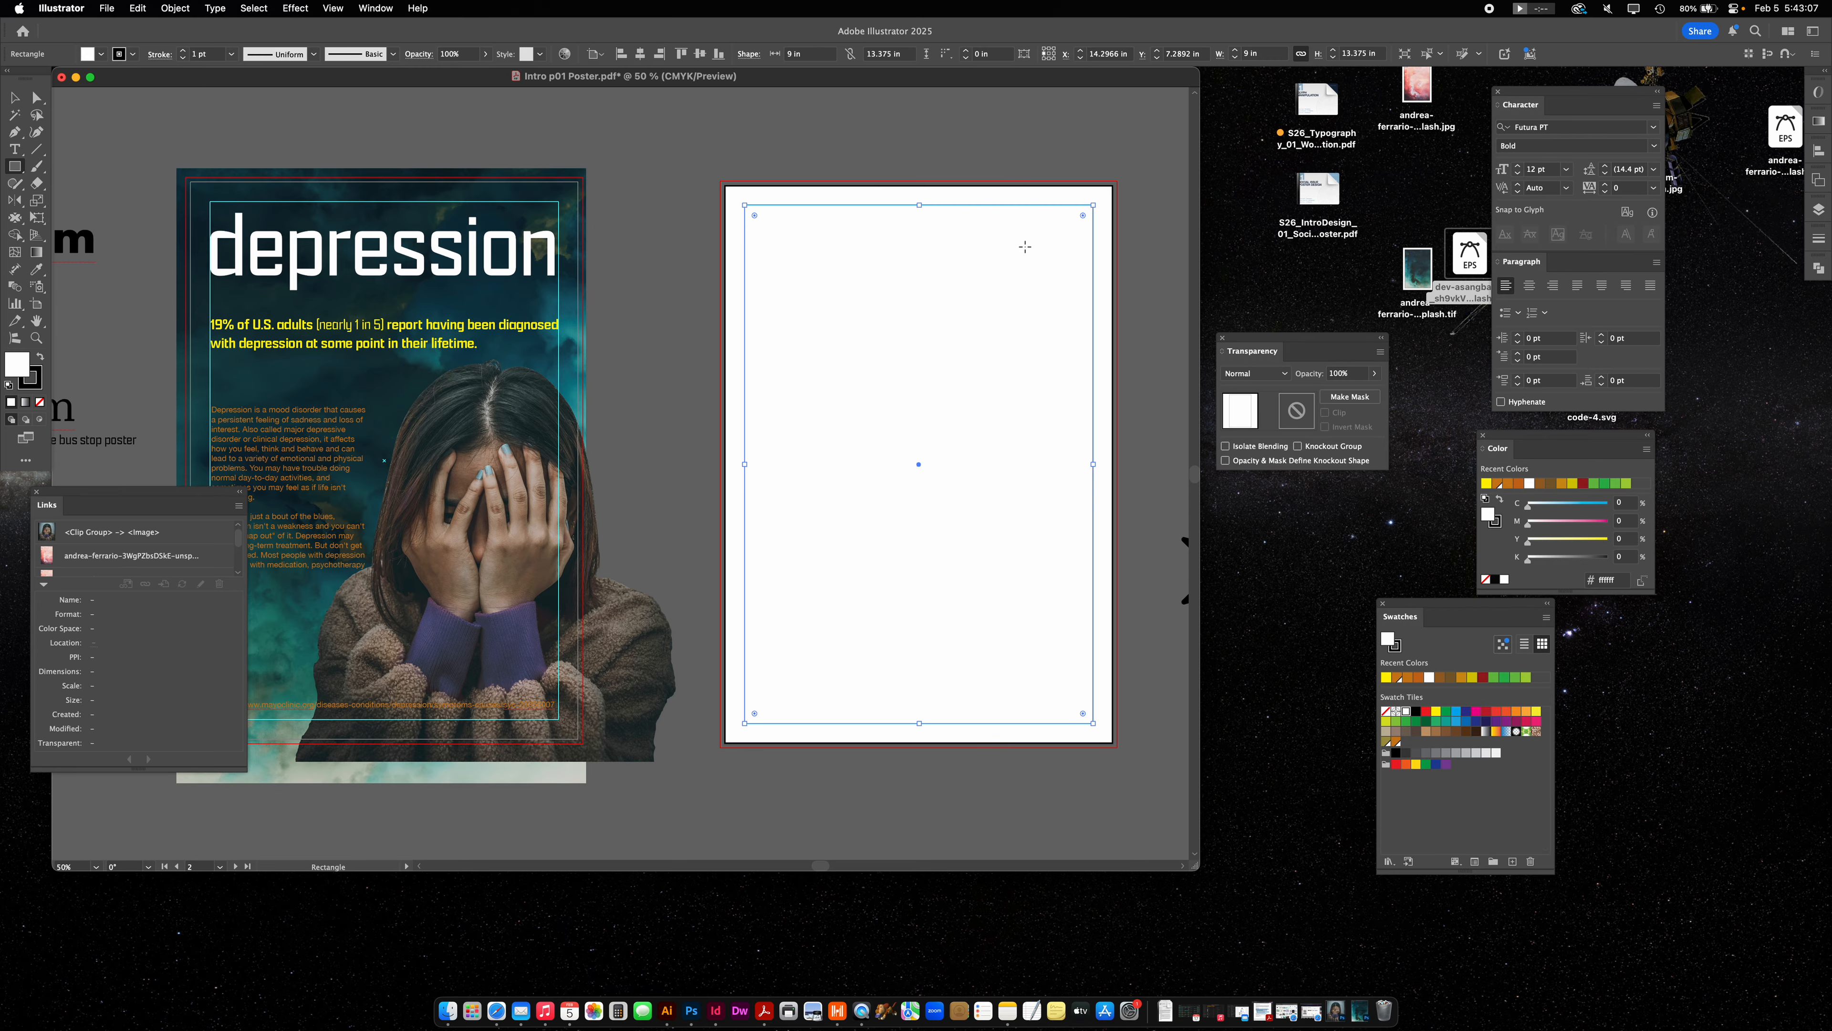
Split the rectangle into a grid of 3 rows and 3 columns without gutters, and convert the cells into guides.
left_click(175, 8)
mouse_move(283, 618)
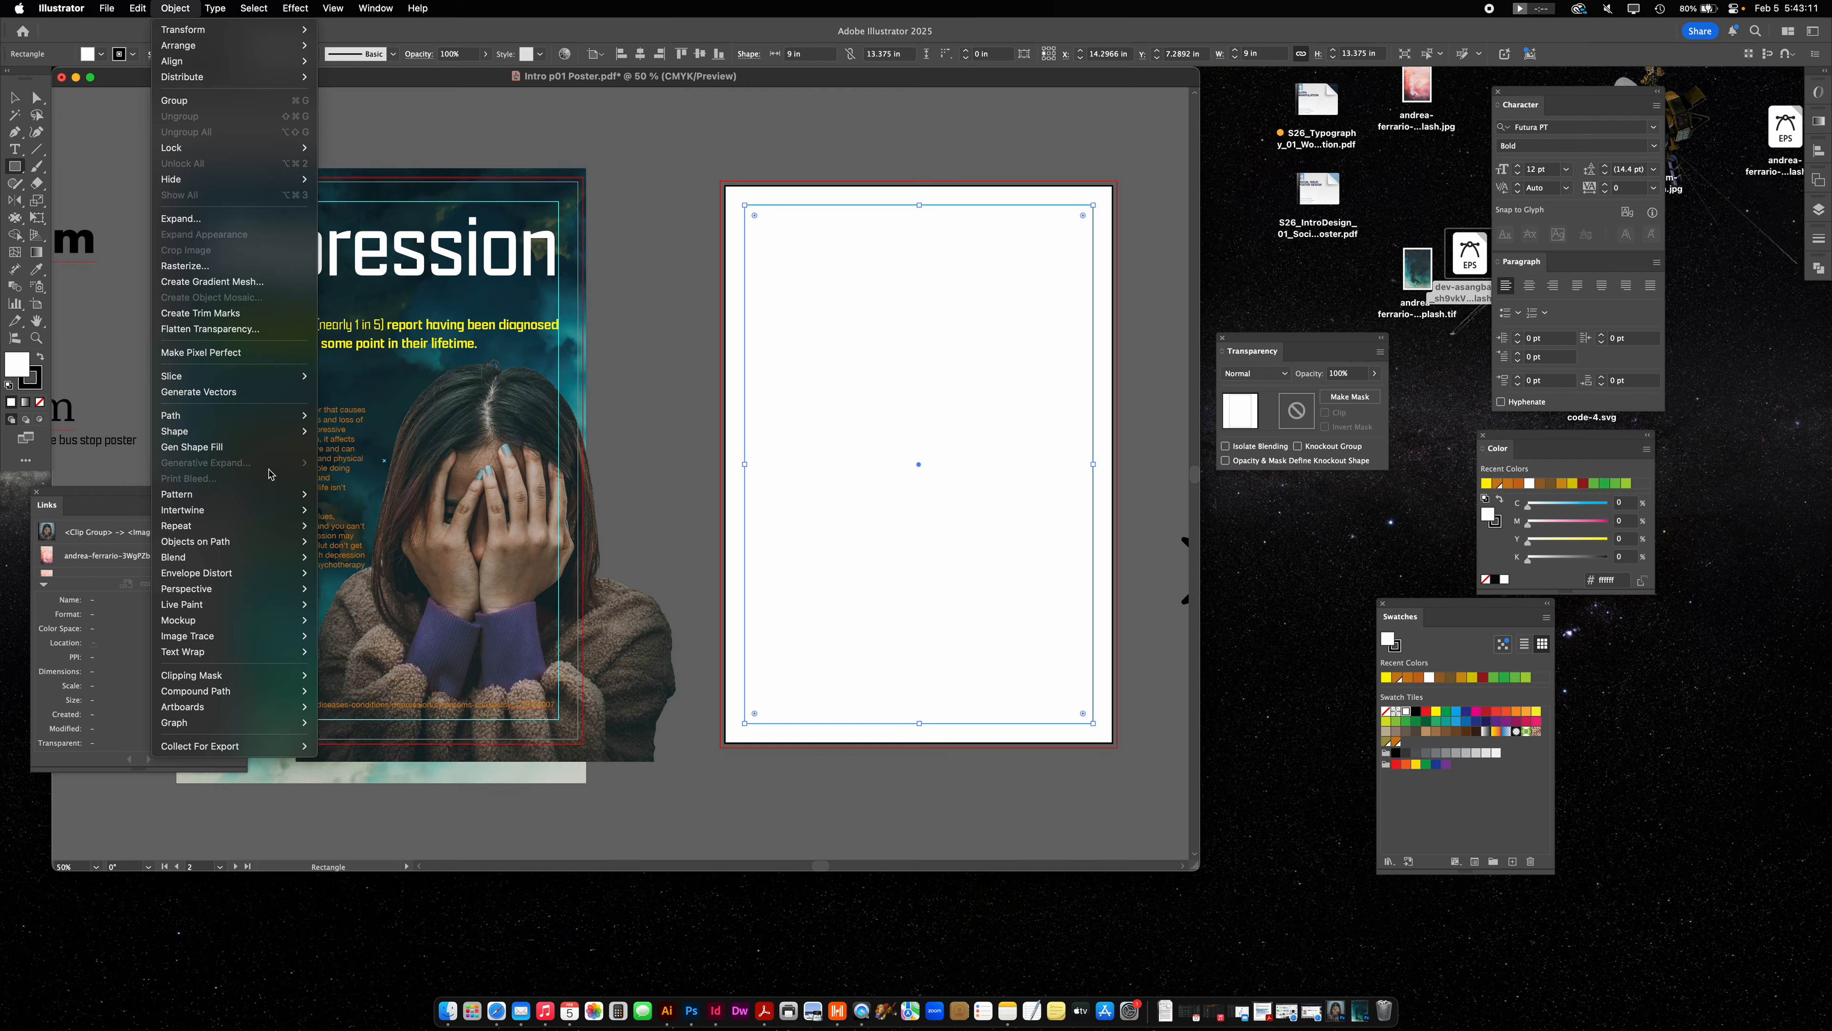
mouse_move(274, 416)
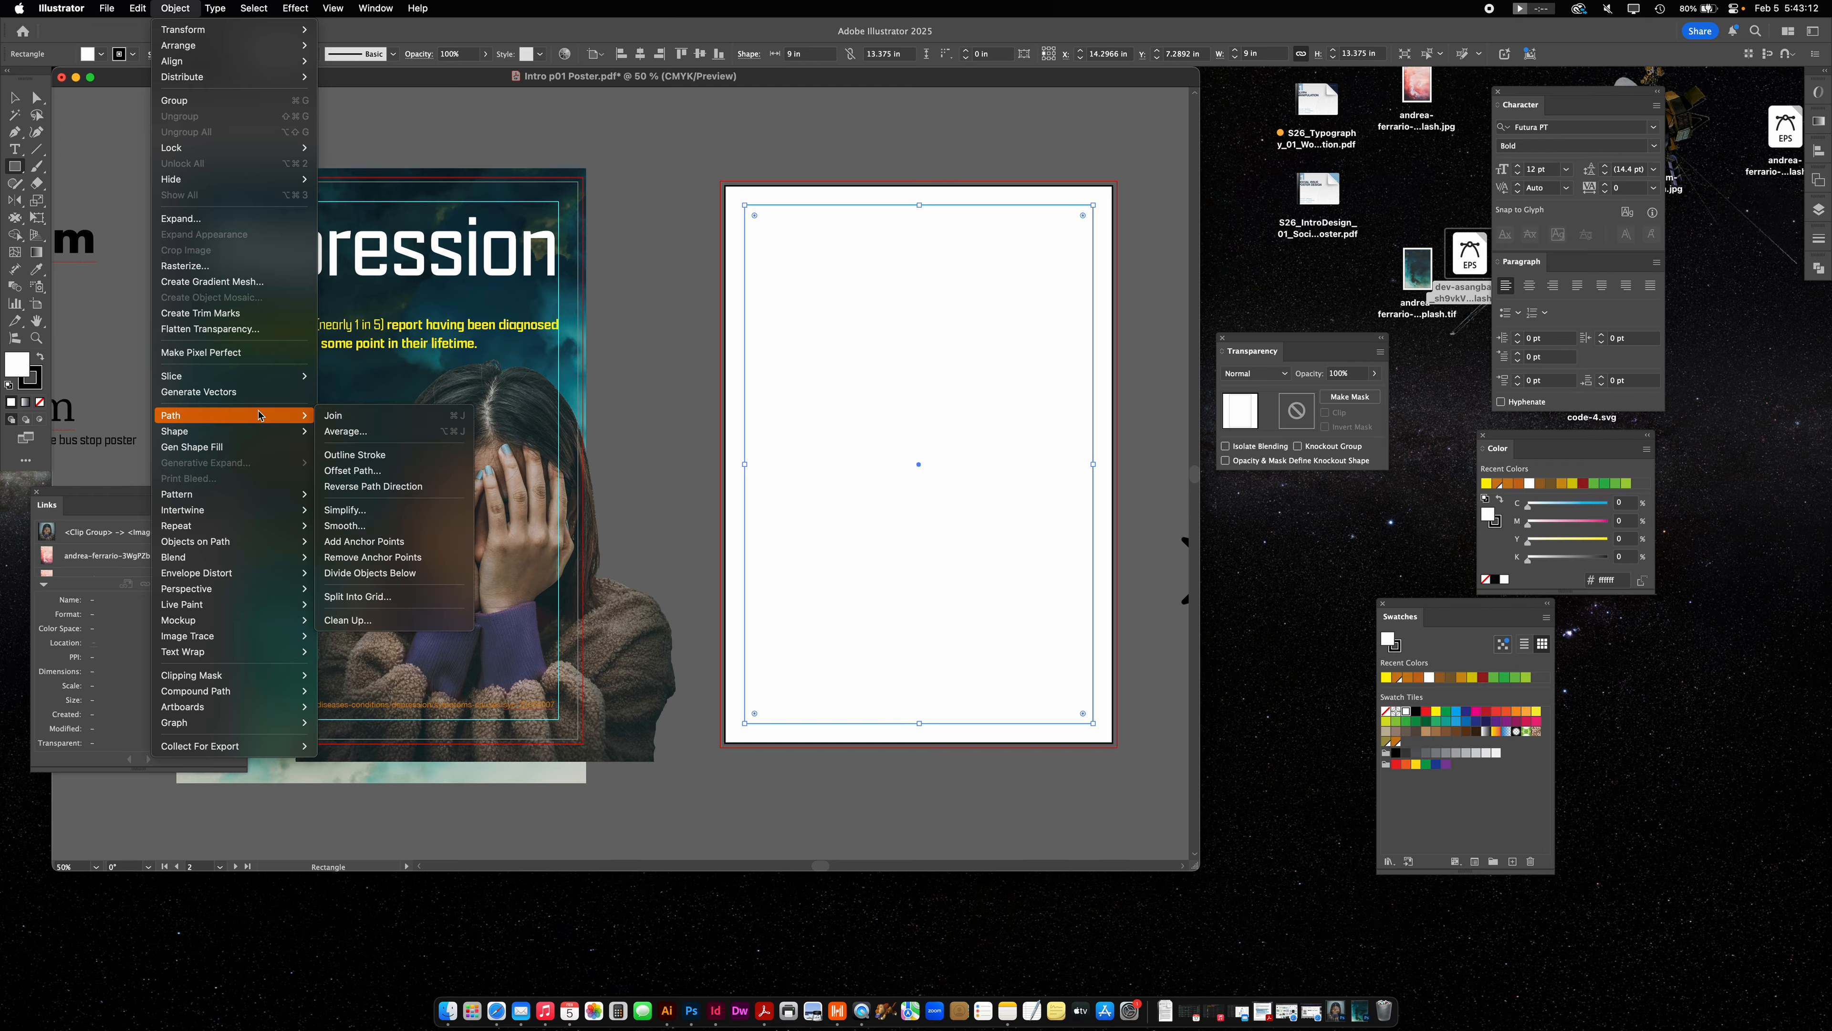
left_click(415, 600)
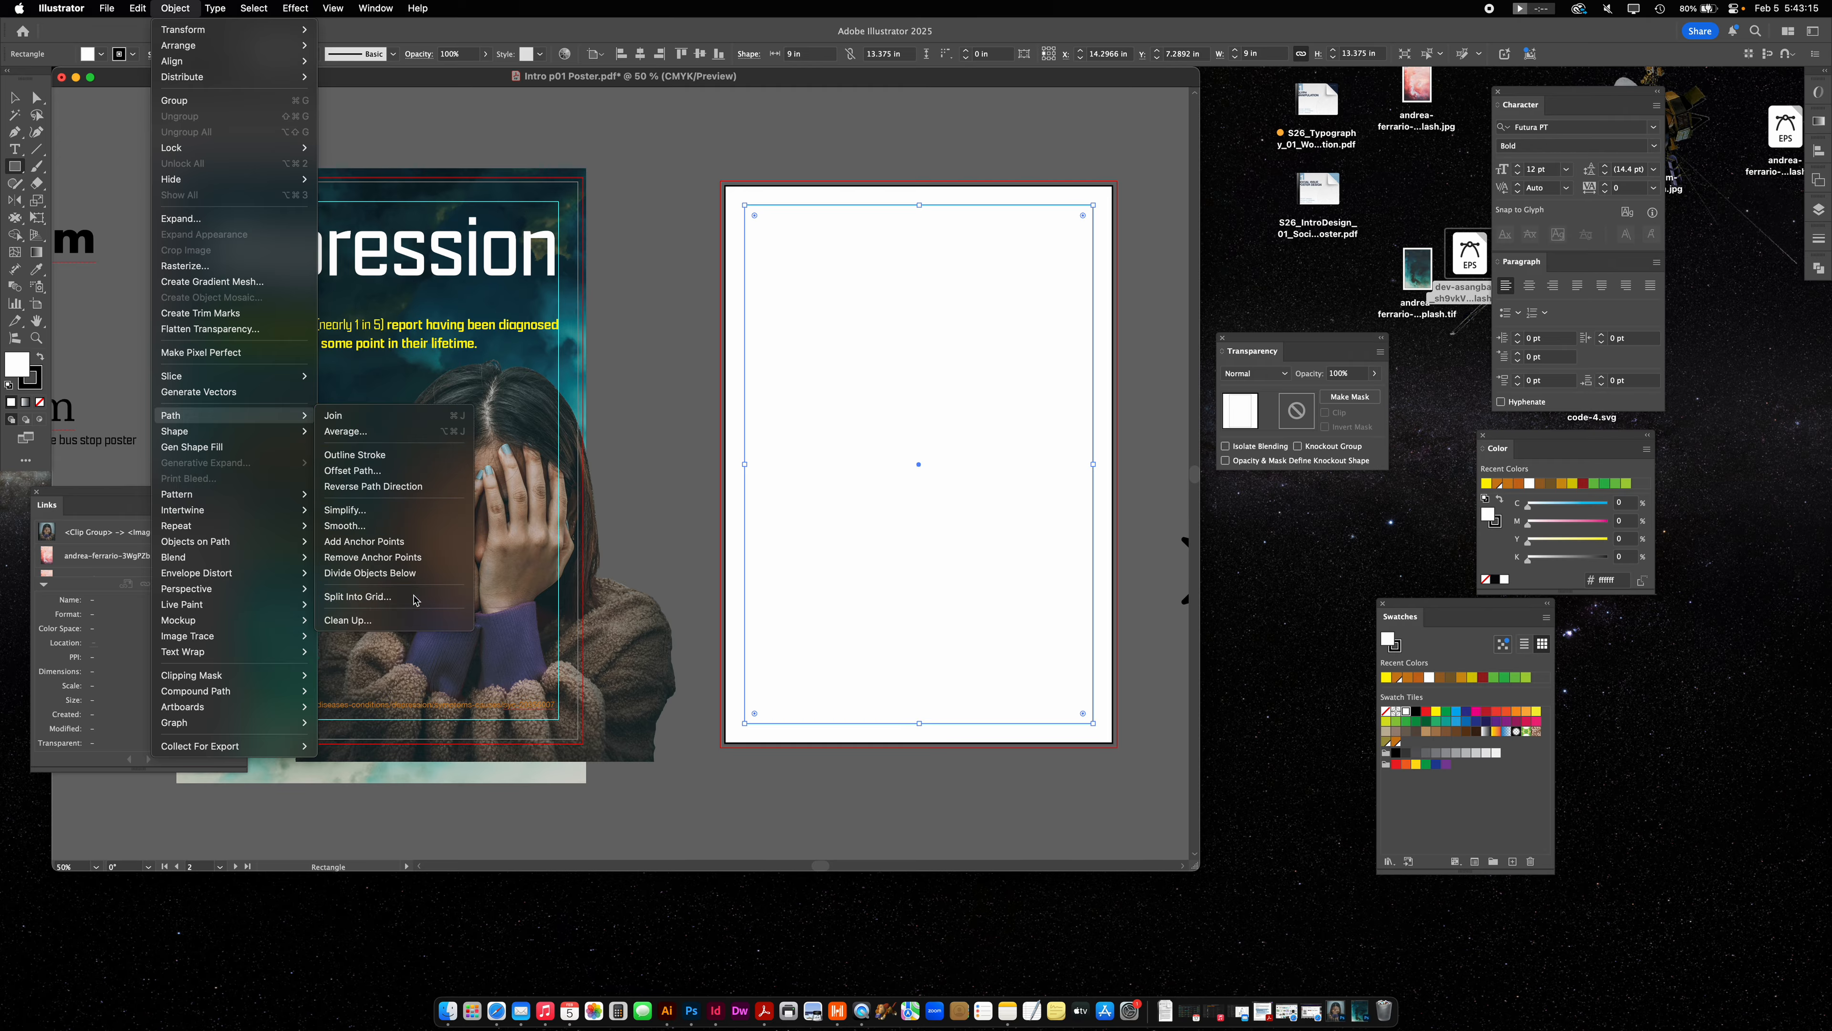
left_click_drag(1130, 470, 1248, 207)
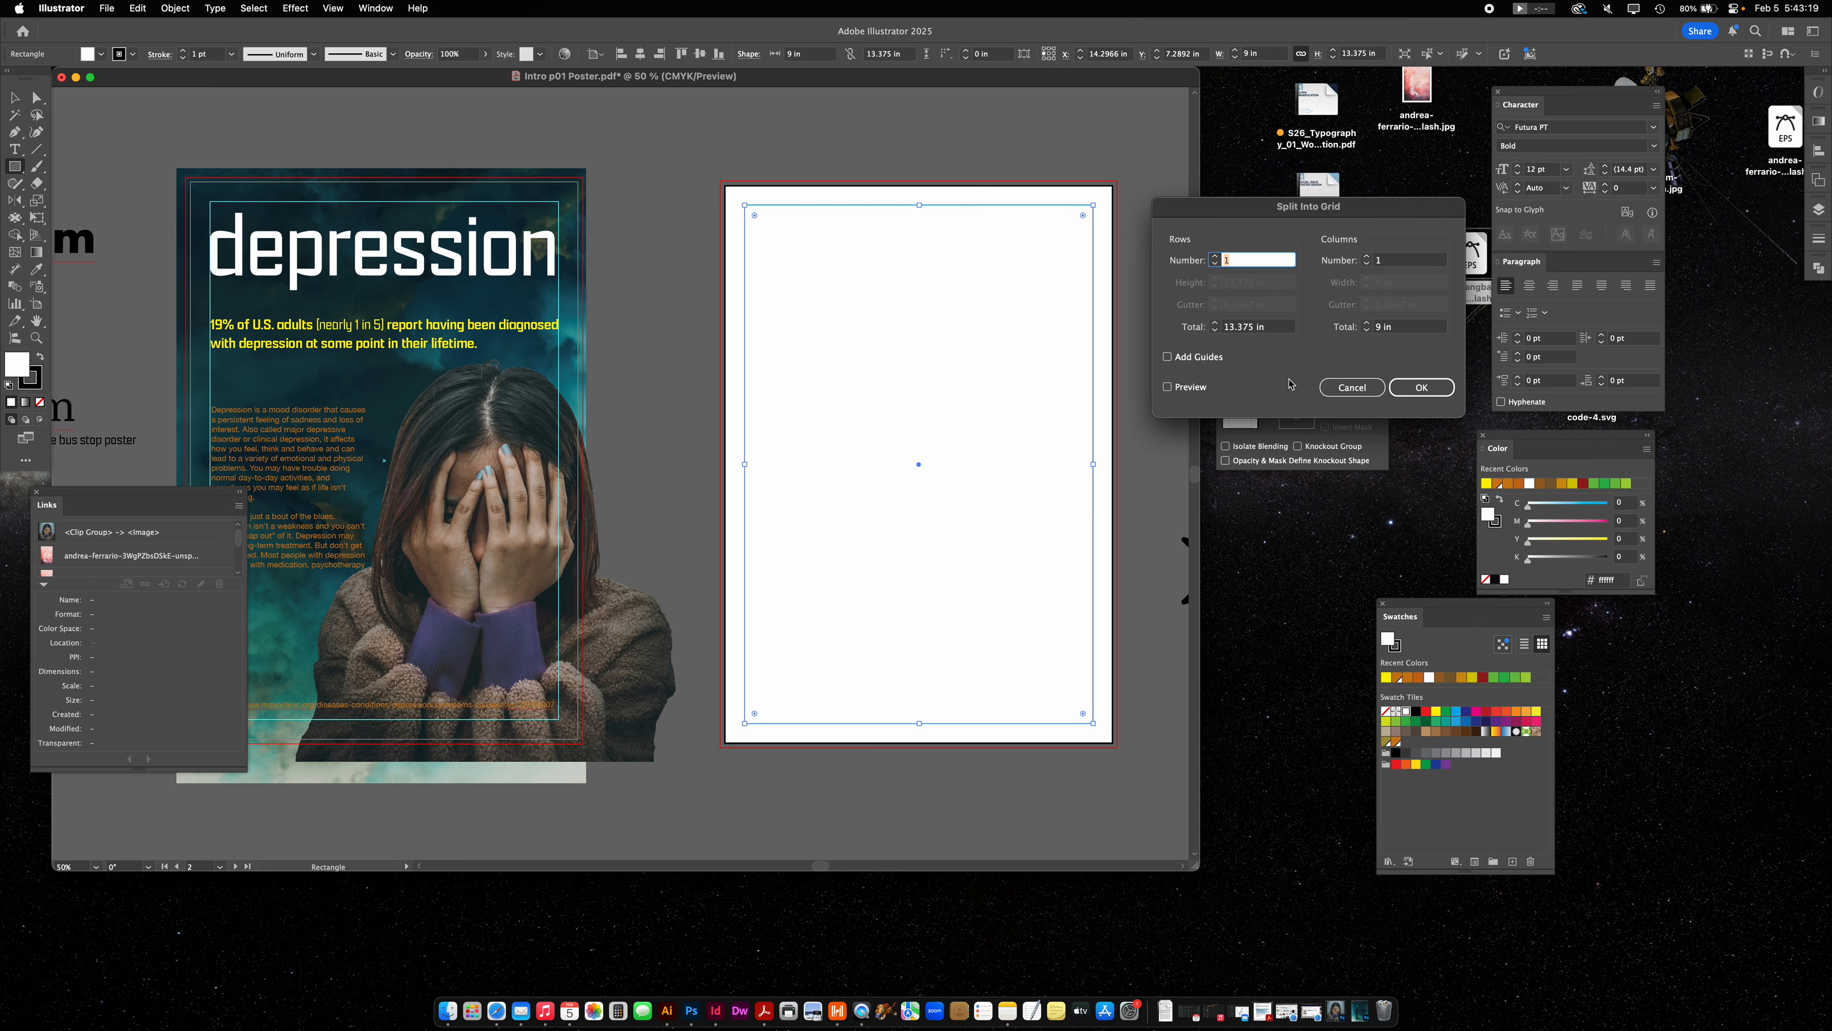
left_click(1188, 390)
left_click(1215, 256)
left_click(1215, 256)
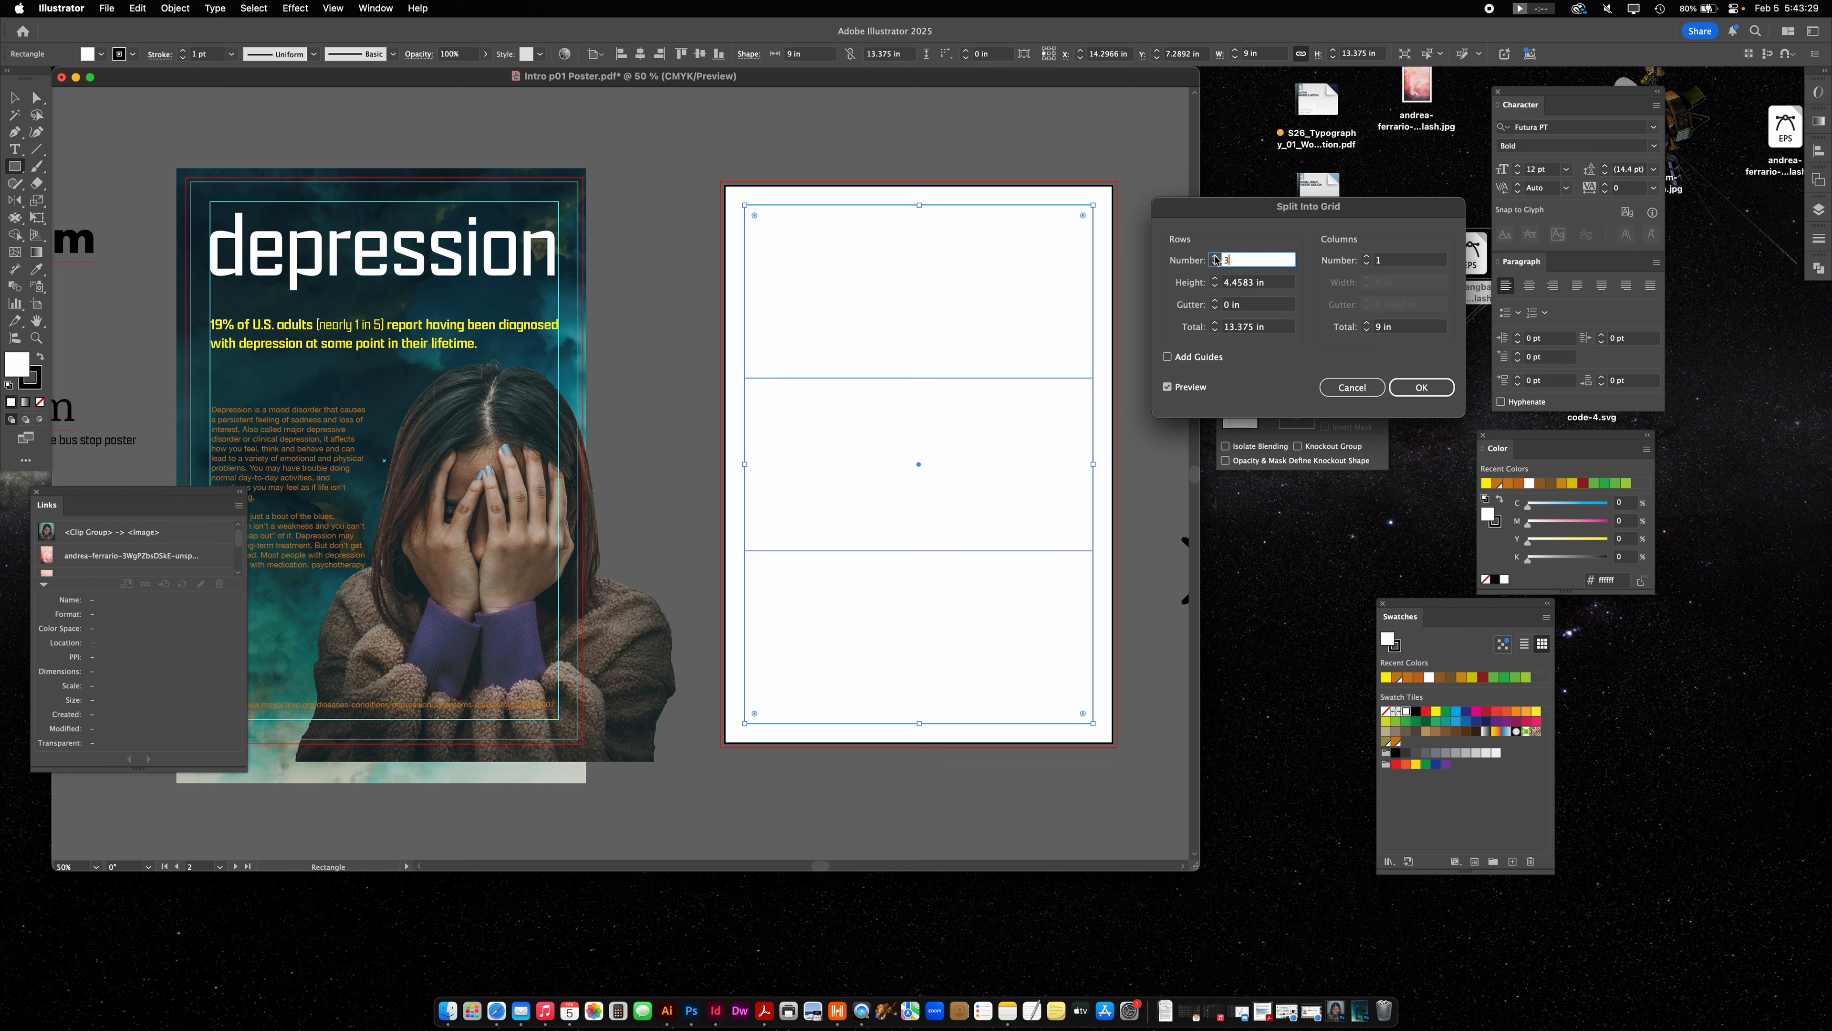
left_click(1366, 257)
left_click(1366, 256)
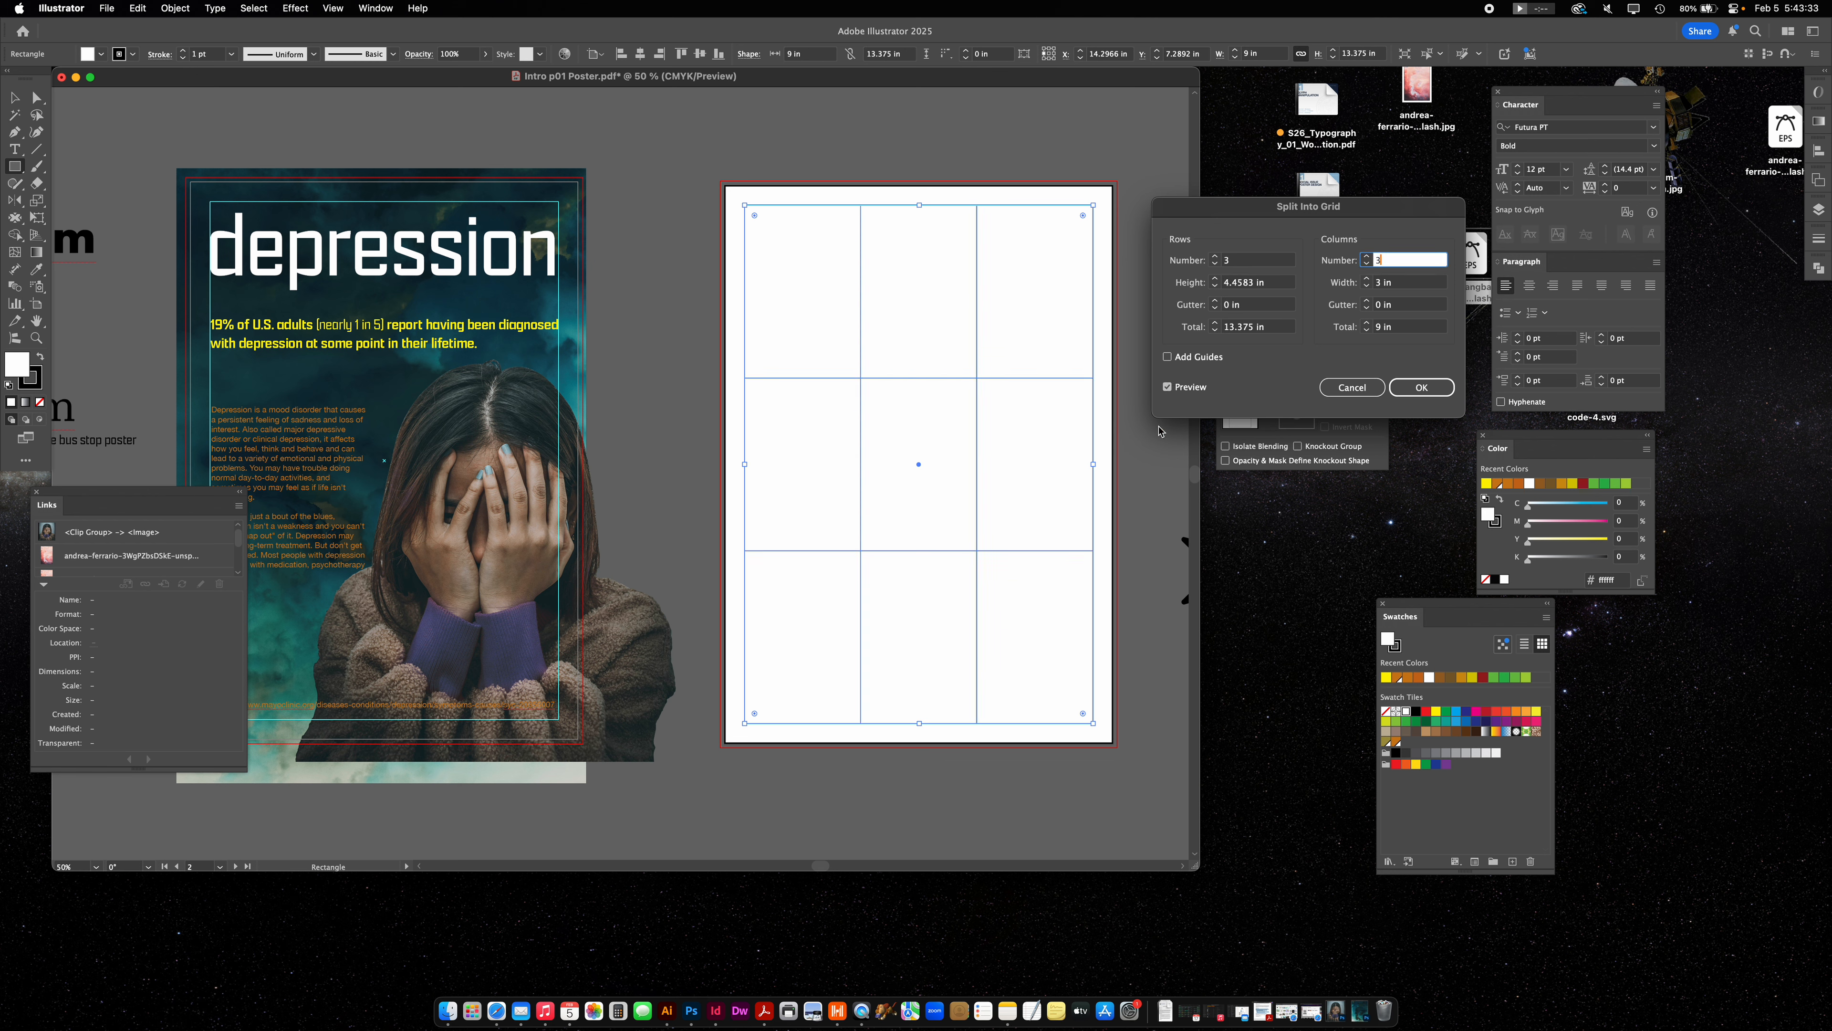
left_click(1425, 389)
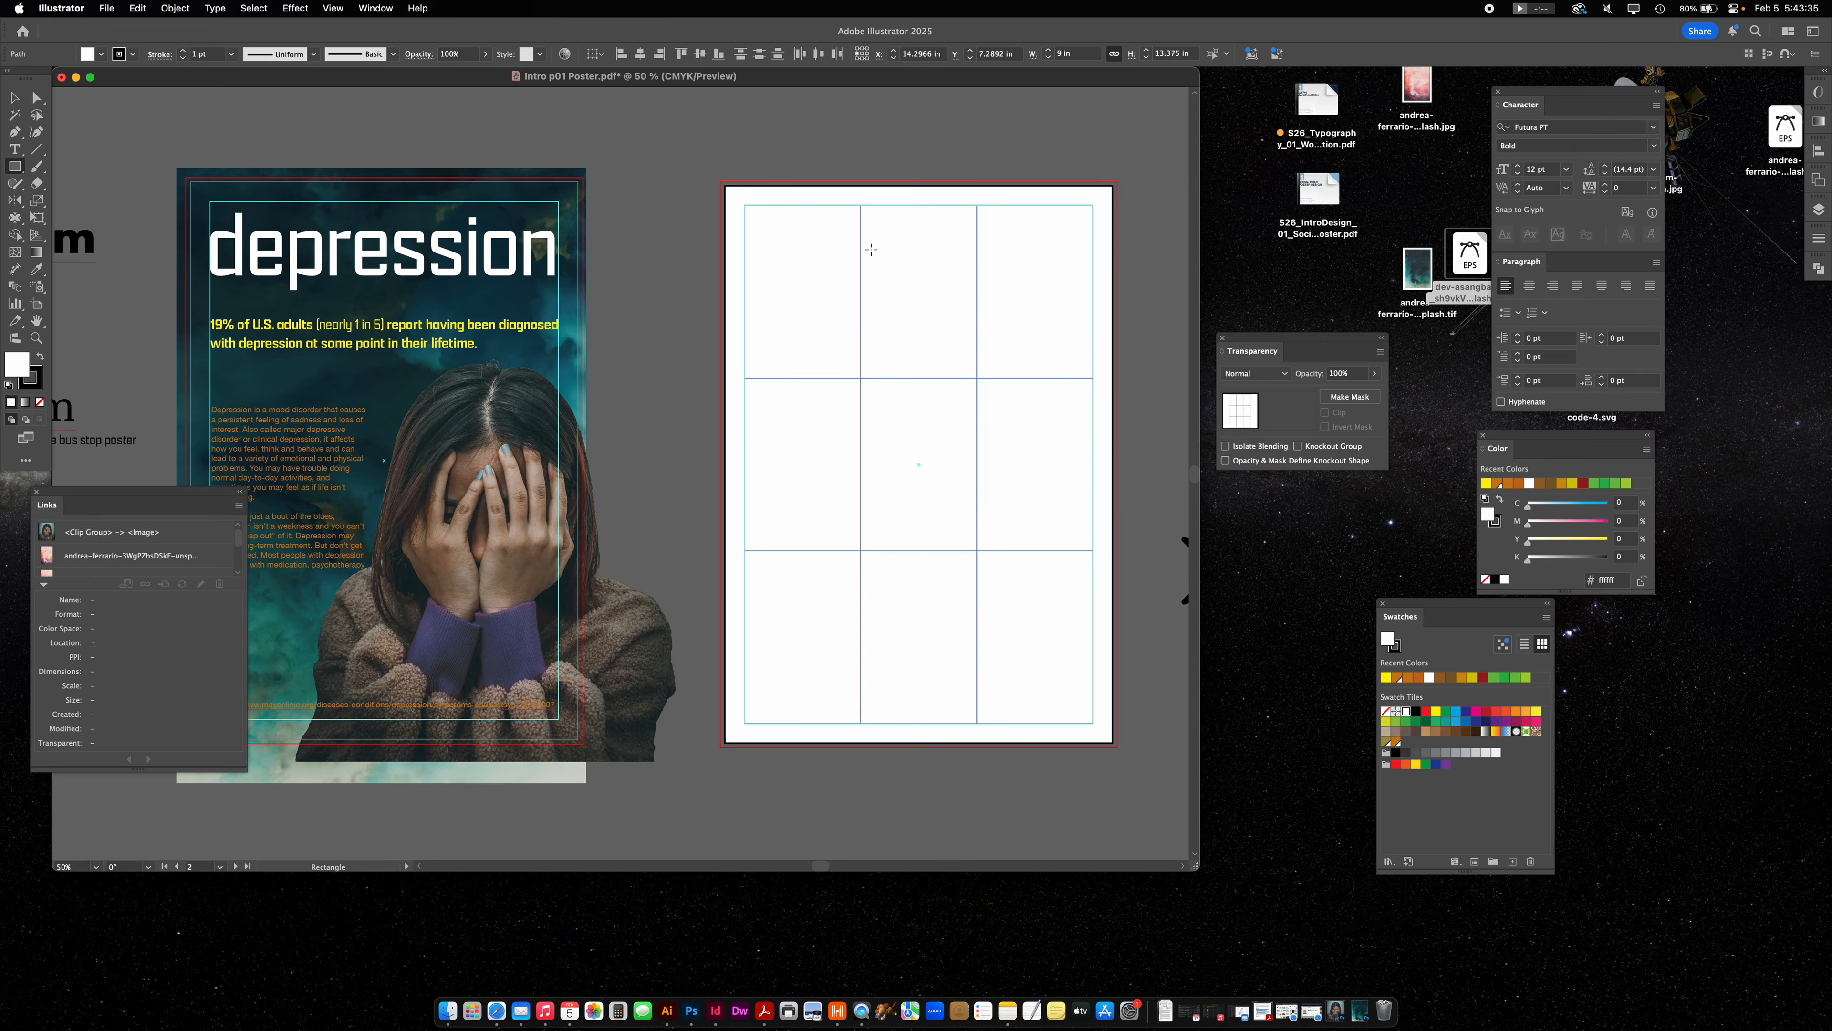
key("v")
key("super+5")
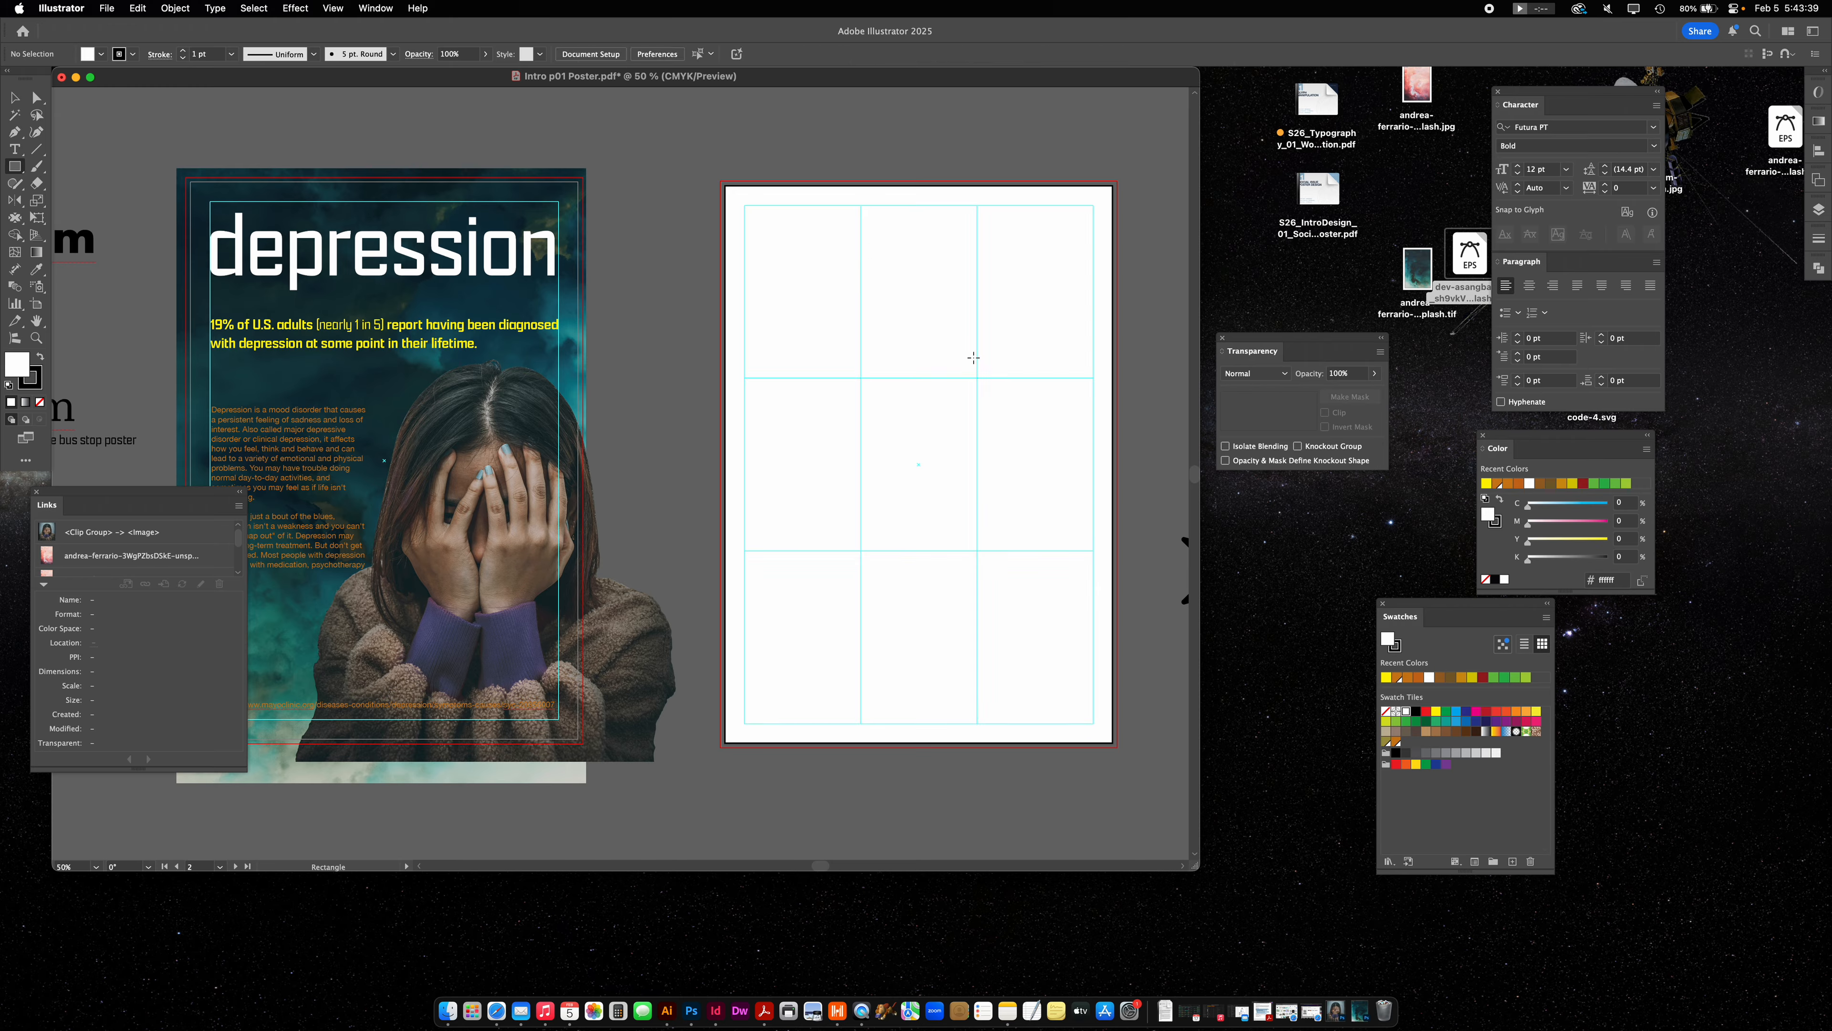
Move the woman photo from the poster onto the second artboard's lower right and scale it down to about 9.15 by 9.72 in.
key("v")
left_click_drag(476, 427, 979, 437)
left_click(979, 437)
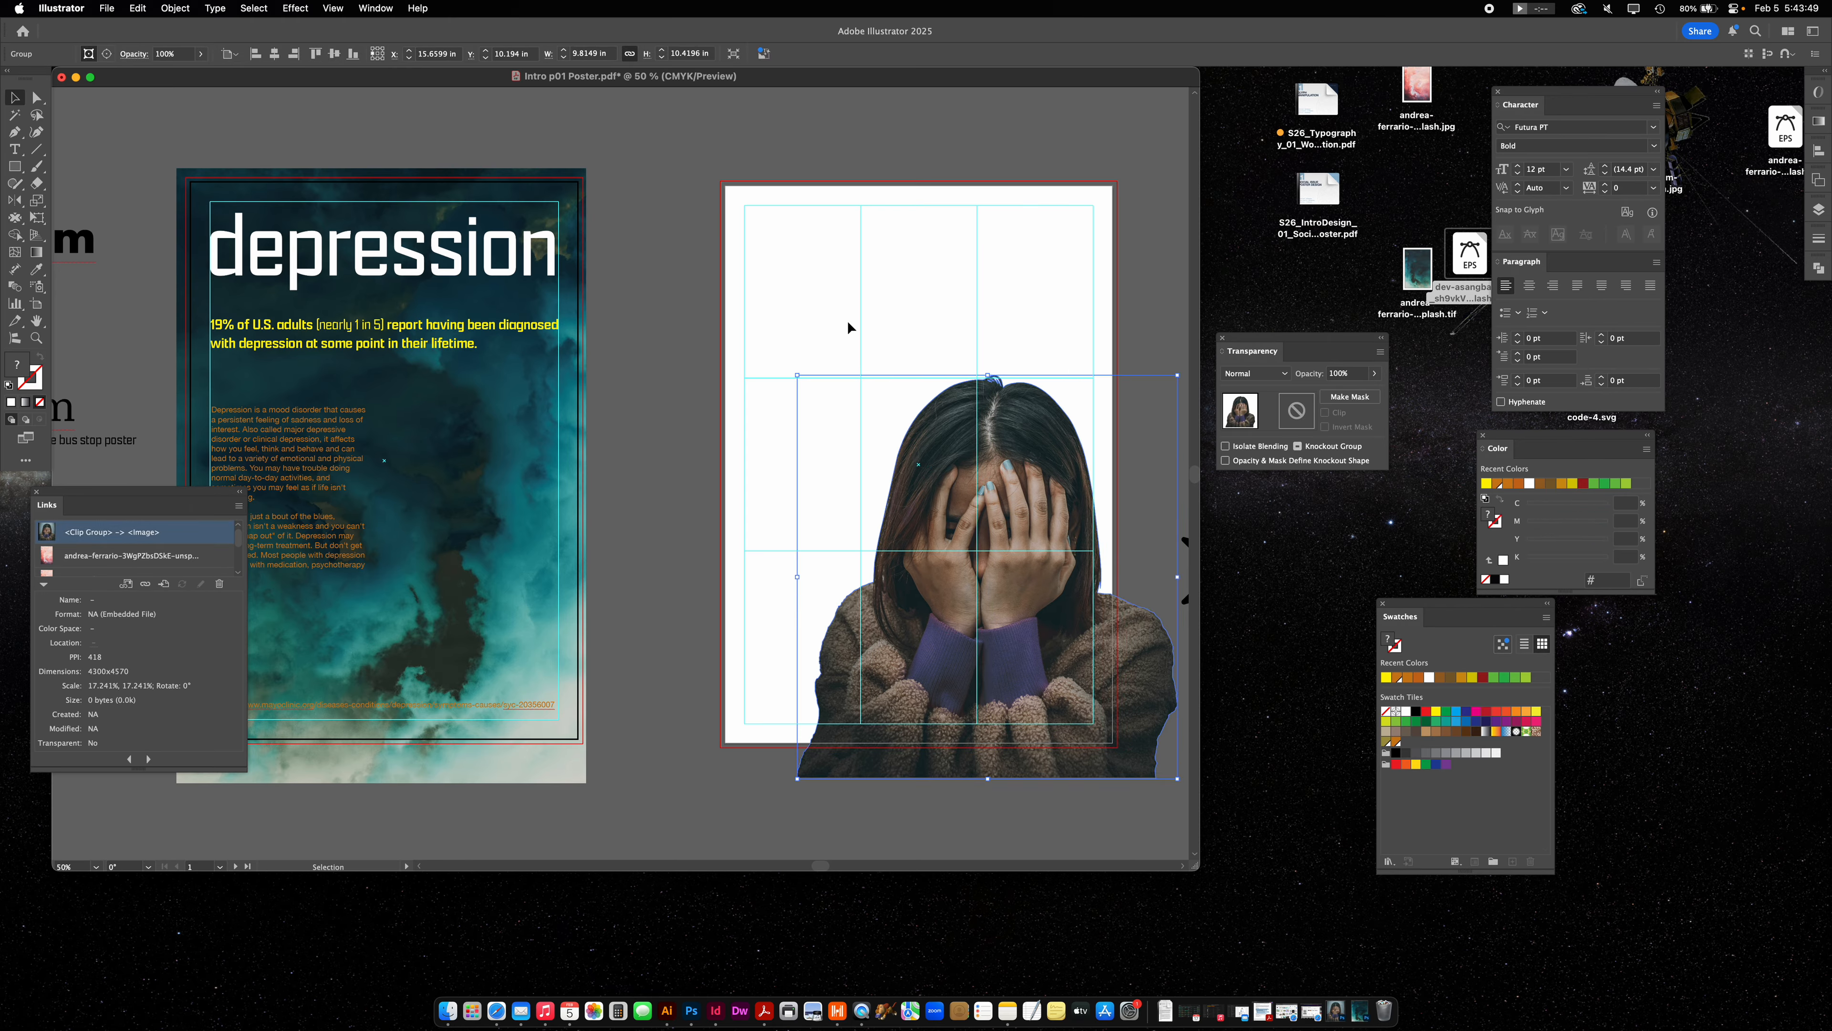
left_click(1027, 467)
left_click_drag(1177, 779, 1152, 751)
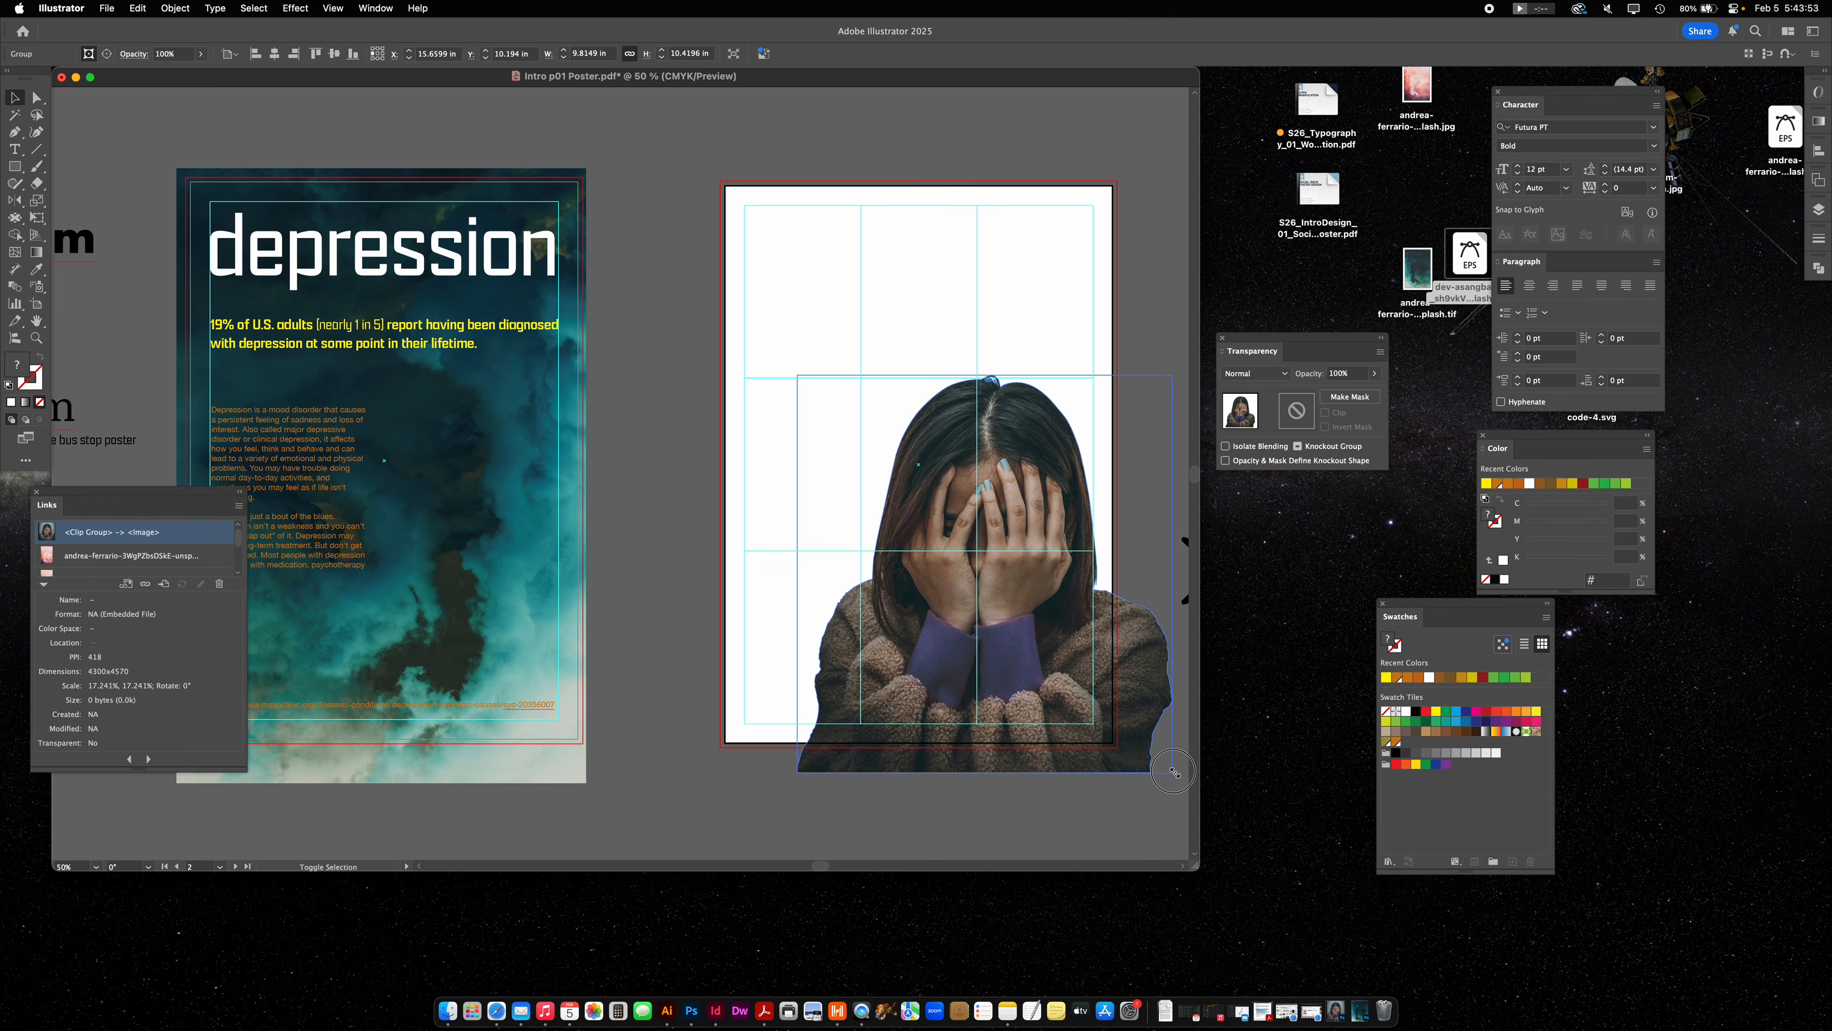
left_click_drag(1026, 490, 1040, 491)
left_click(1130, 506)
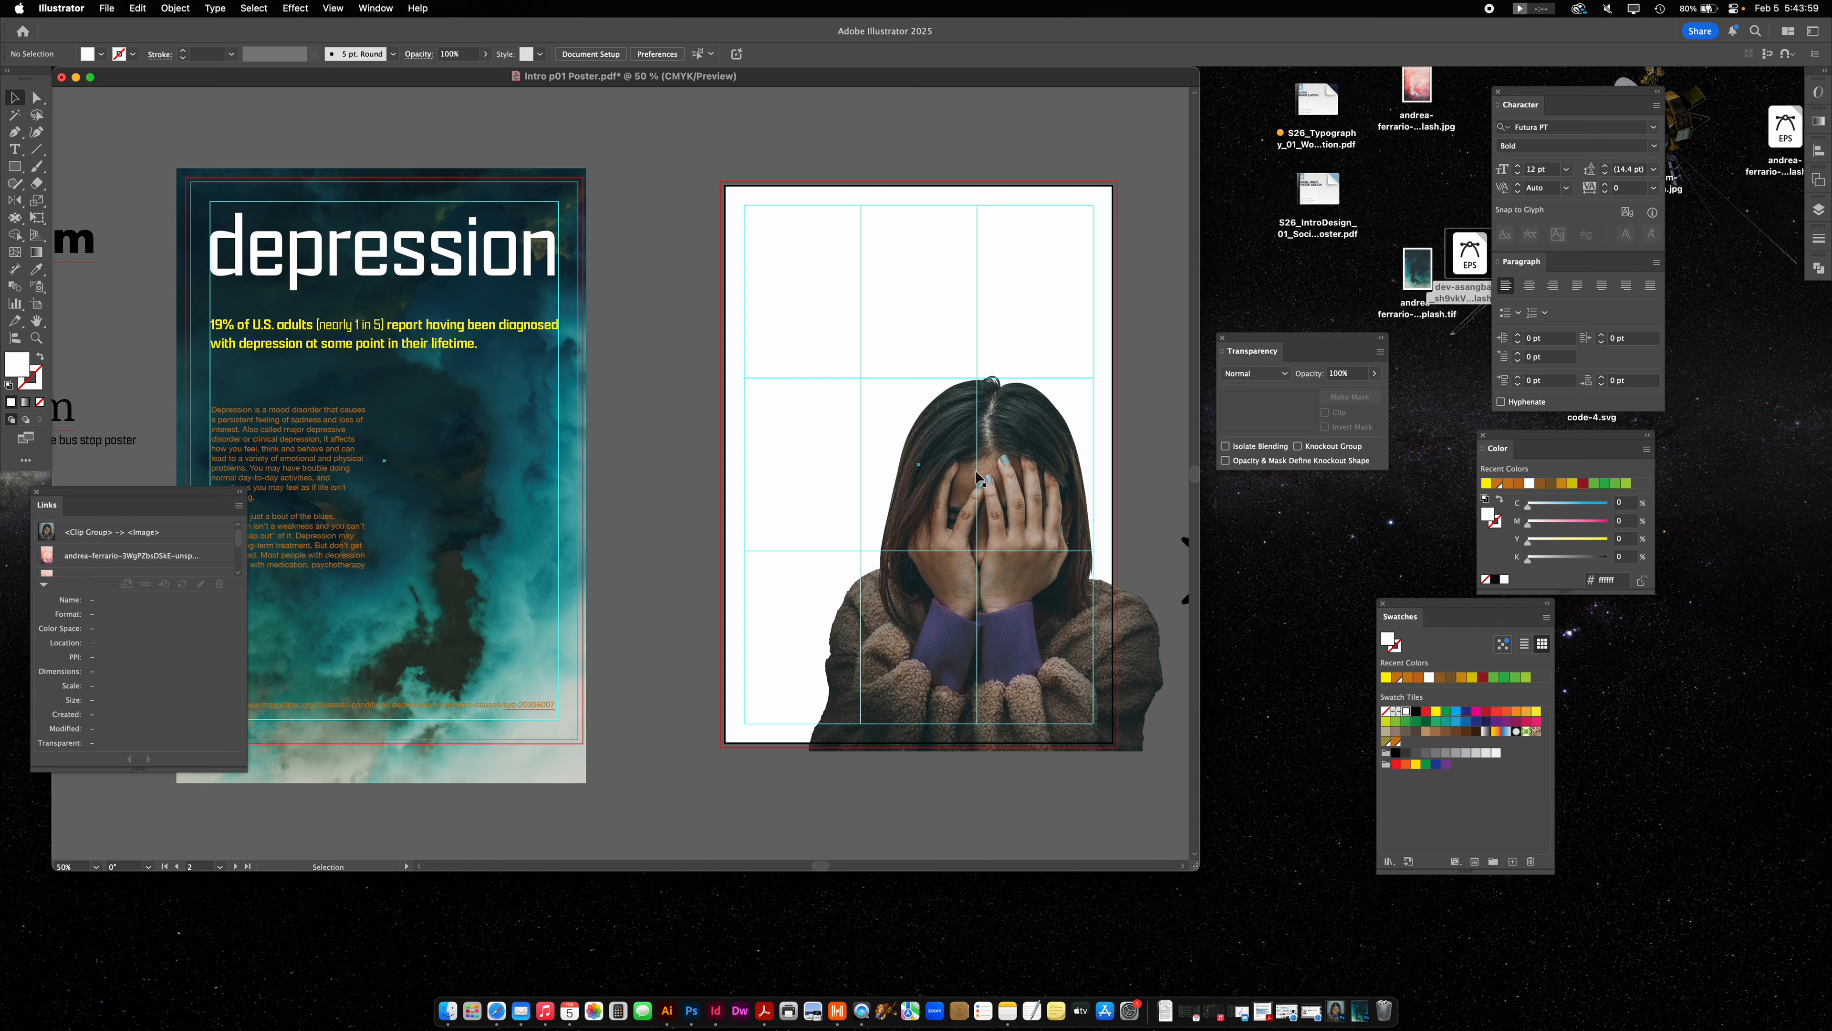
Try a centered layout with the woman photo shrunk to about 6.25 by 6.63 in at the artboard's bottom and the body text above it.
left_click_drag(1044, 471, 956, 410)
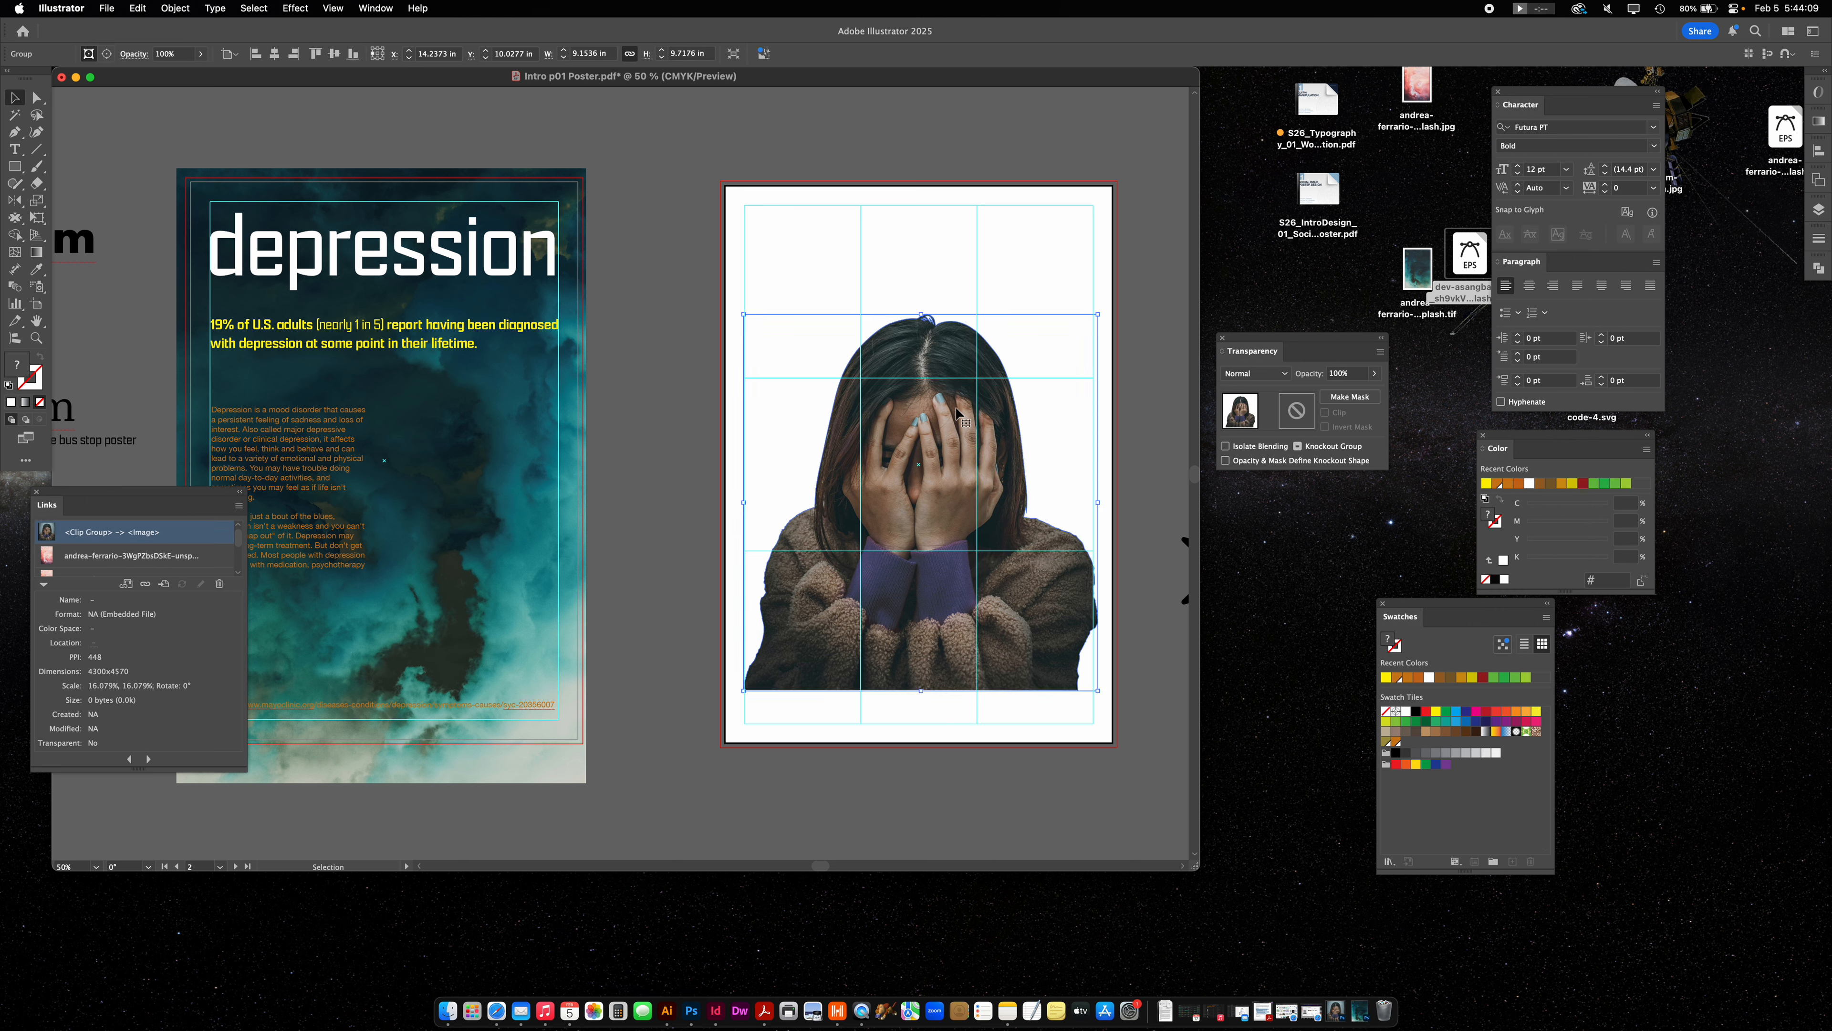
left_click_drag(937, 645, 931, 700)
left_click_drag(924, 373, 922, 492)
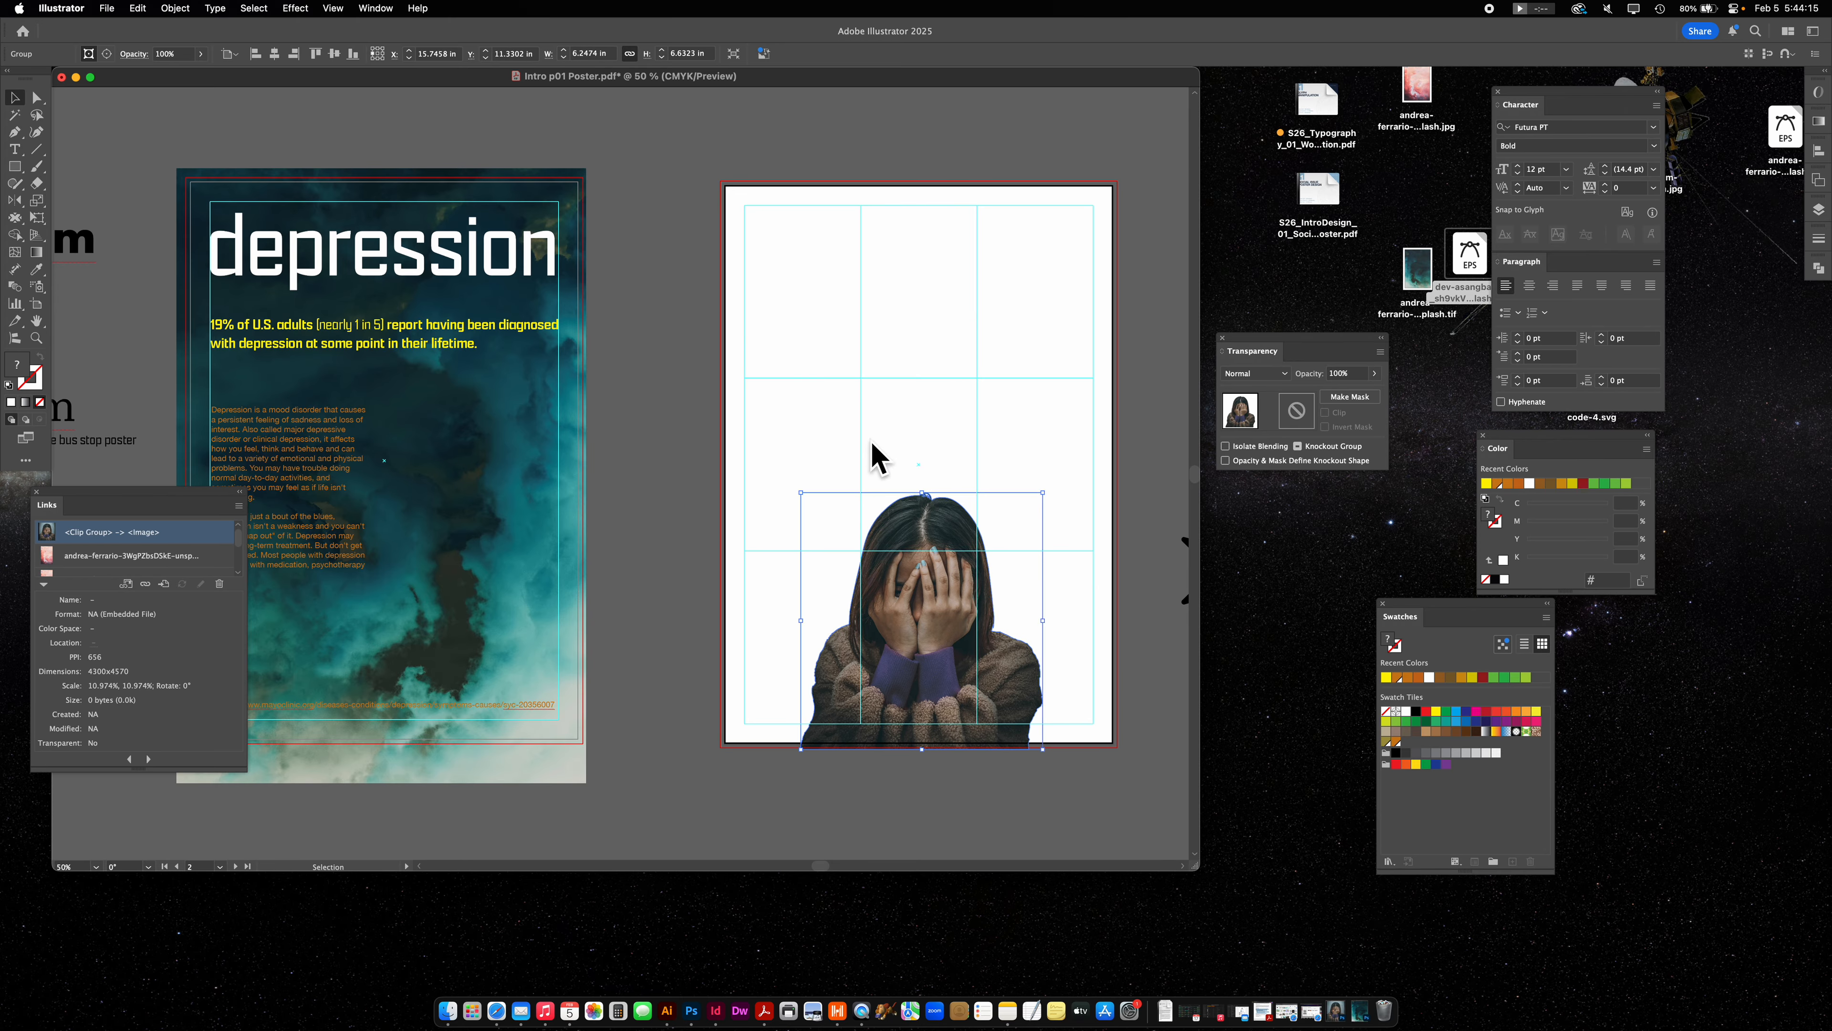
left_click_drag(322, 432, 969, 345)
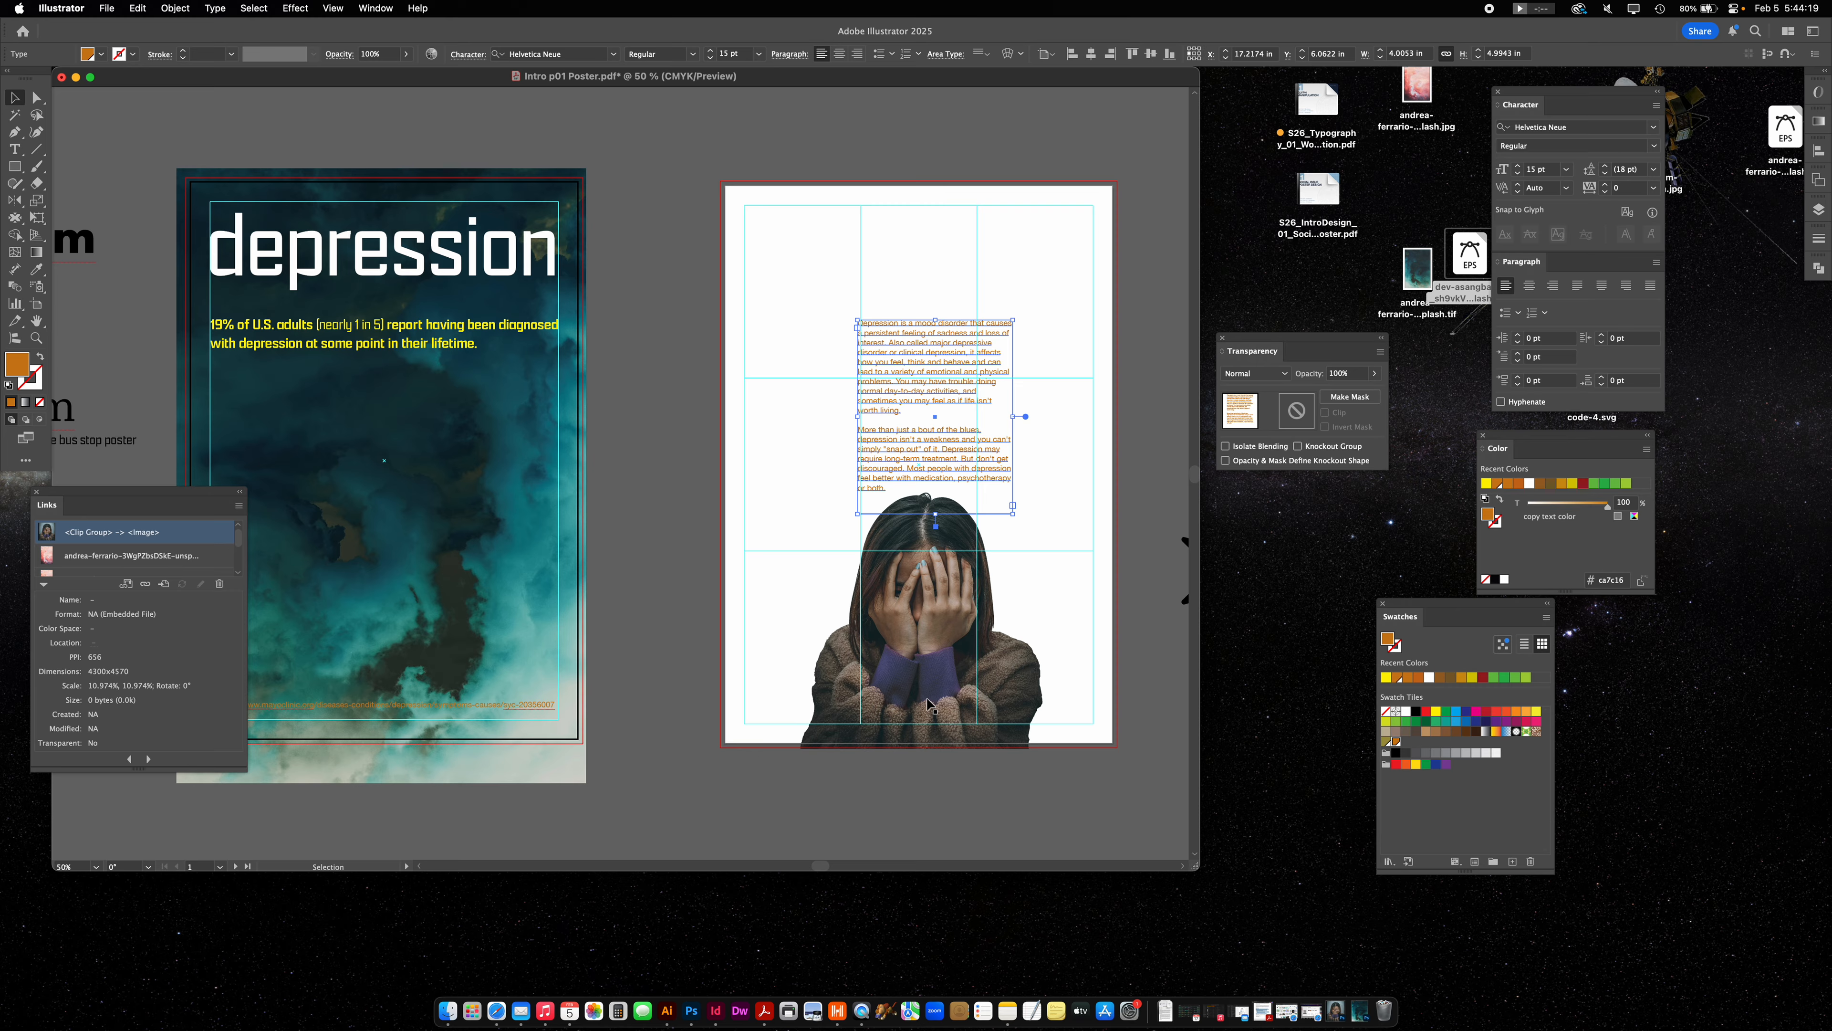
Undo the body text move and the woman photo's shrinking and centering.
key("ctrl+z")
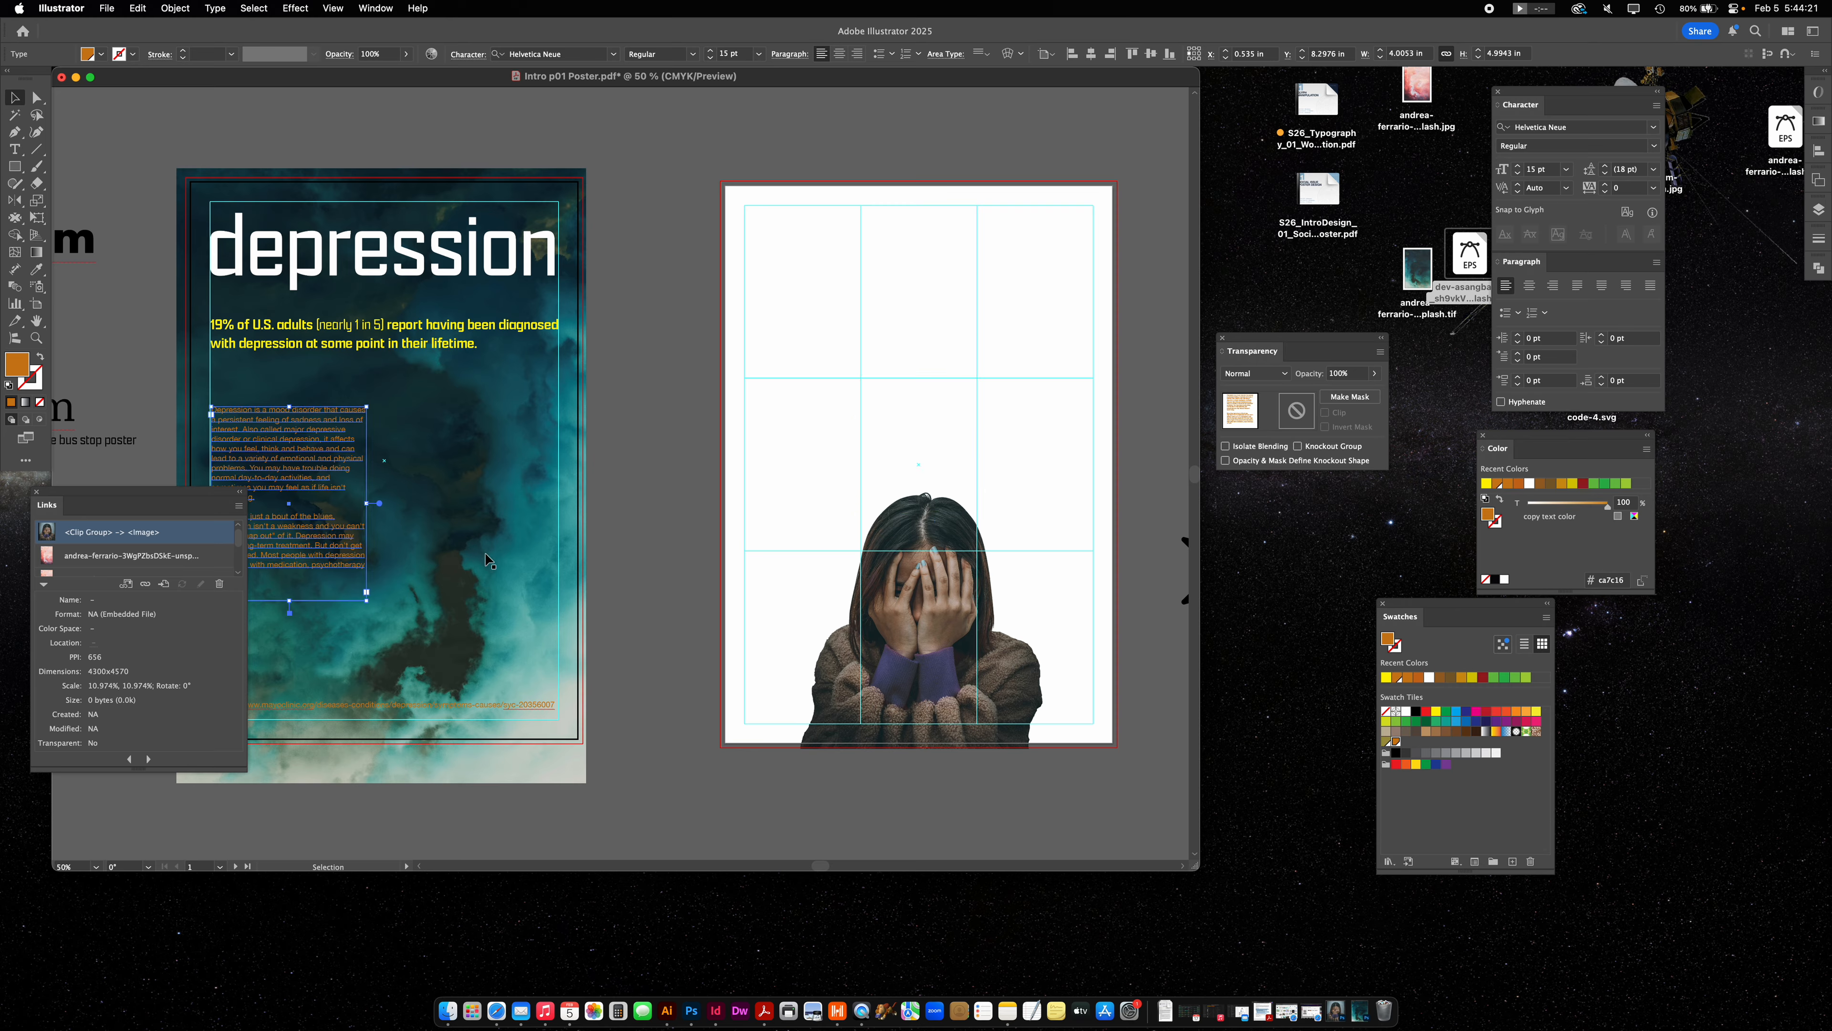
key("ctrl+z")
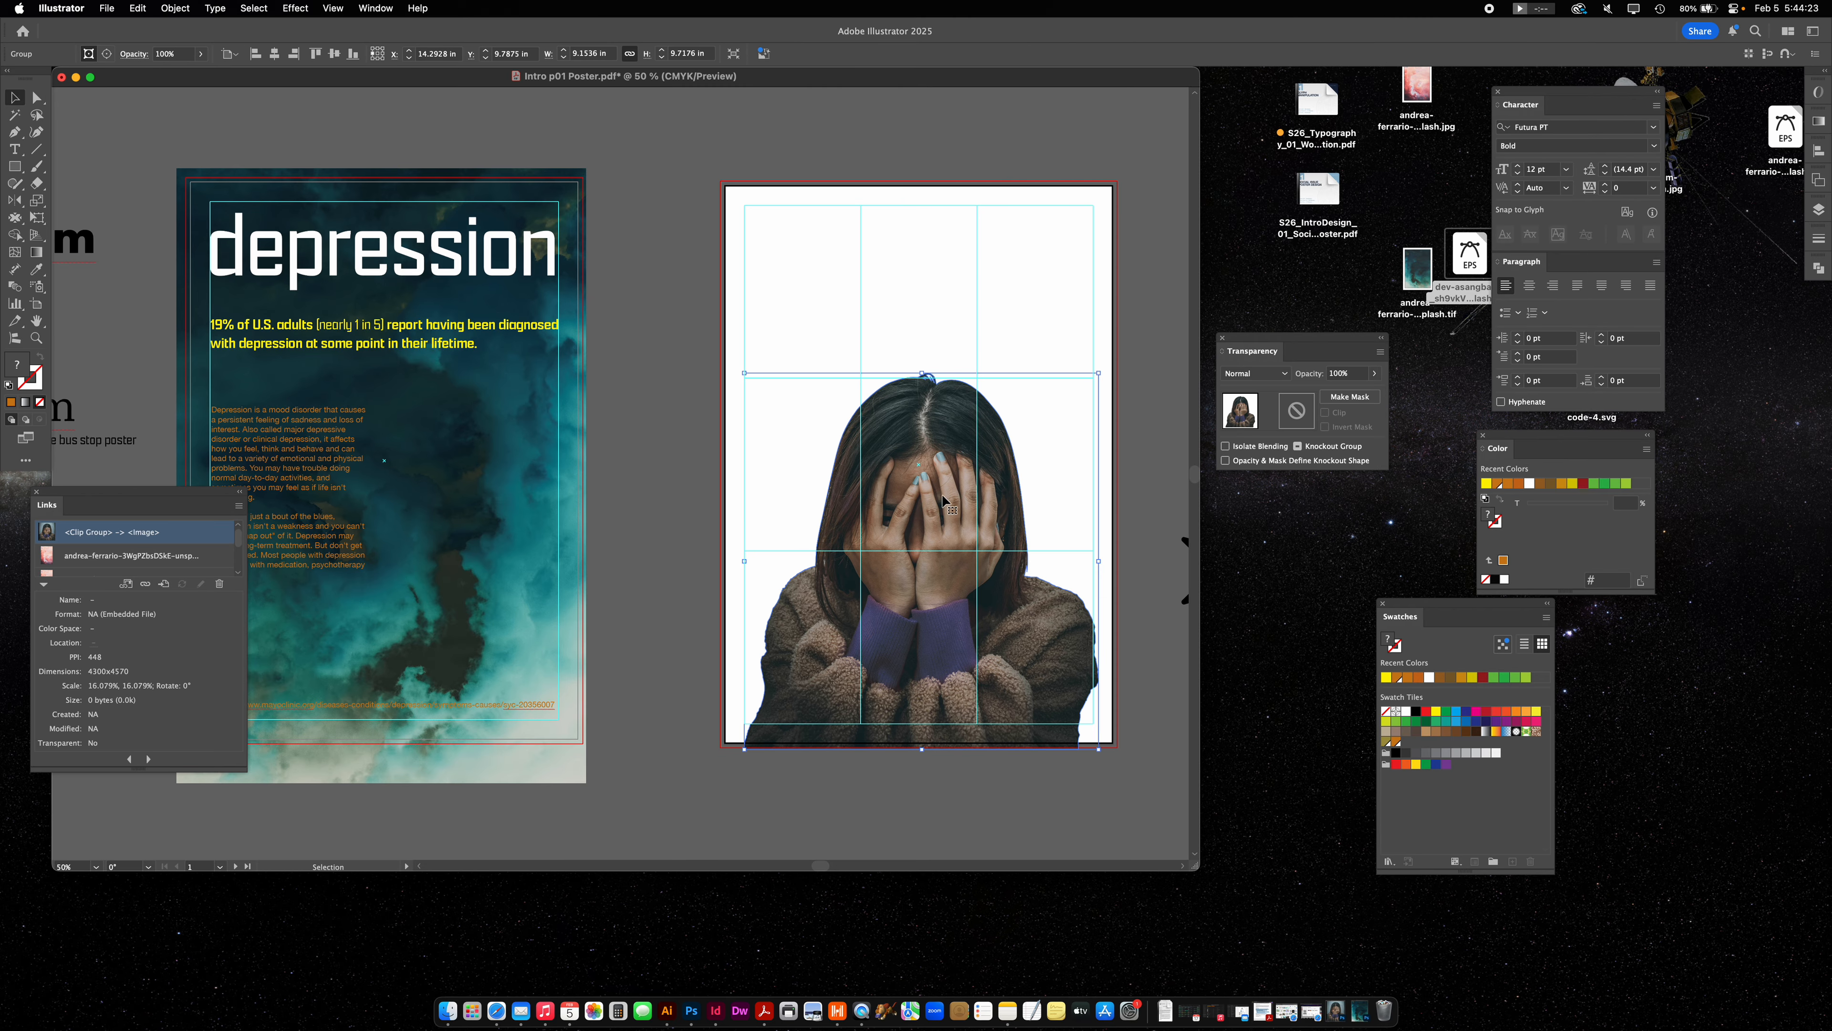
key("ctrl+z")
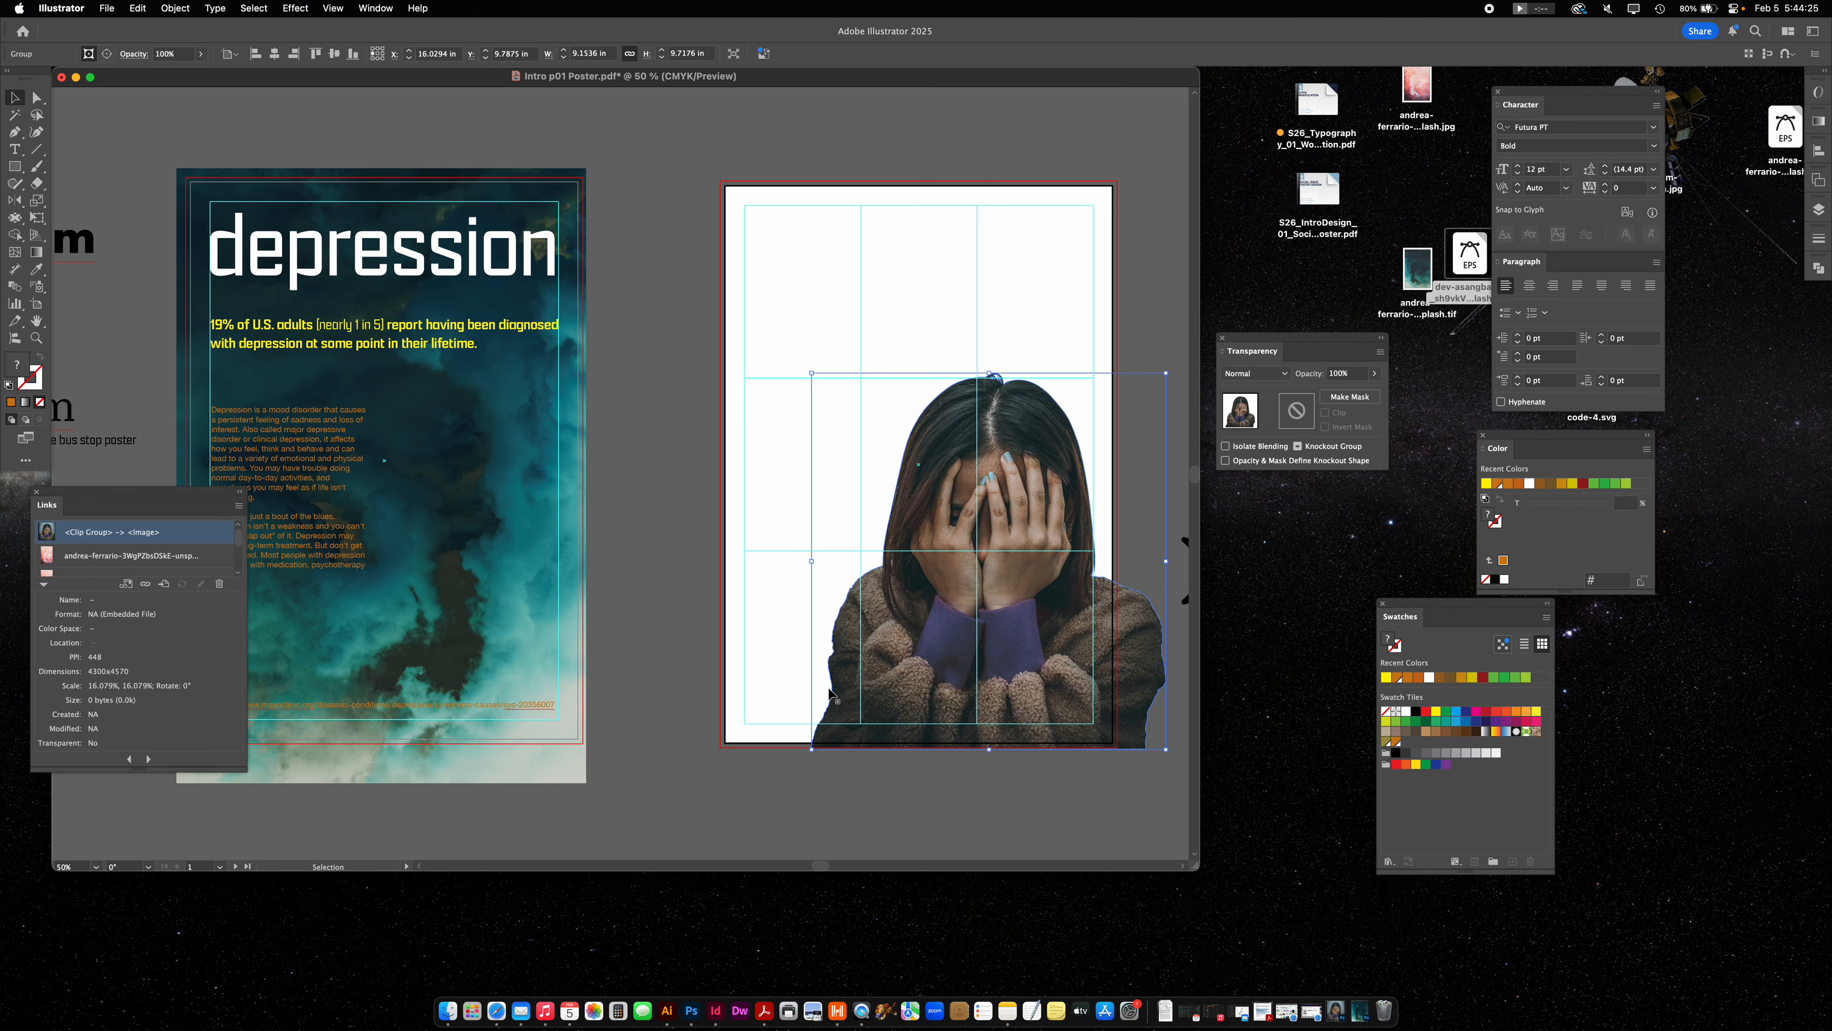
Shift the woman photo slightly right on the grid, and move it back onto the poster's lower right beside the body text.
left_click_drag(1043, 437, 1057, 432)
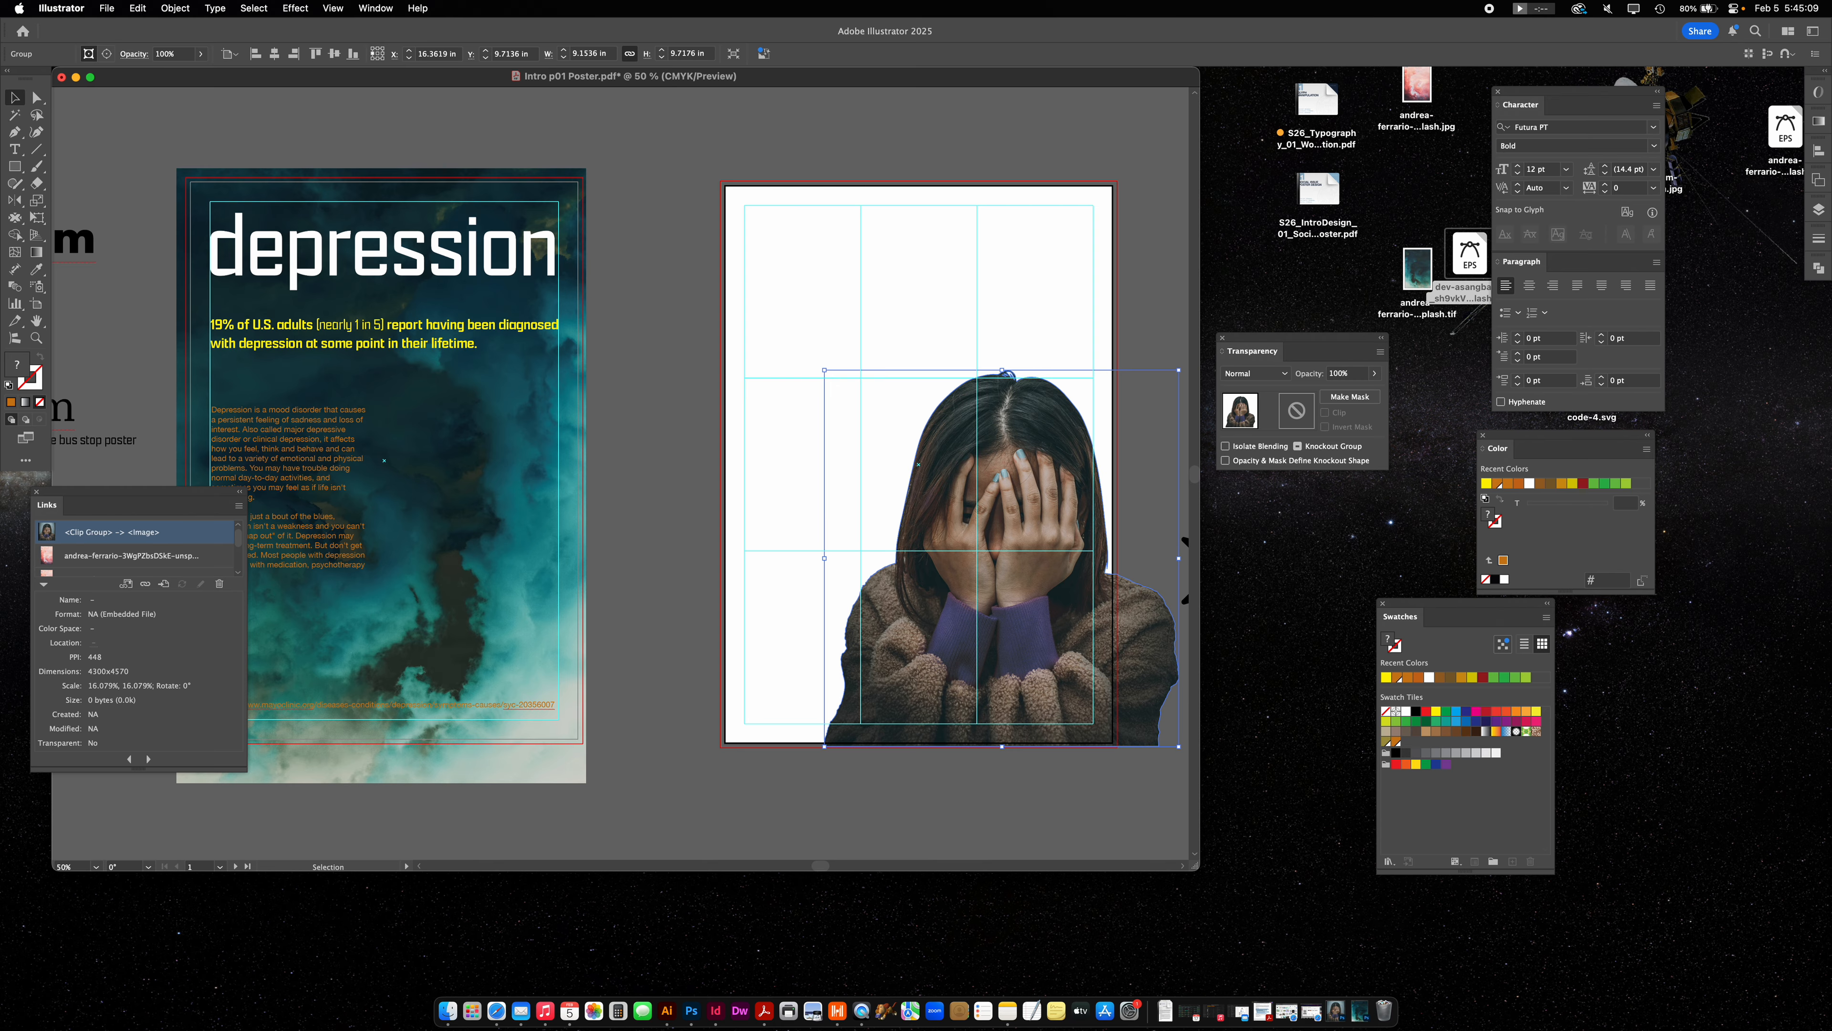
left_click(664, 566)
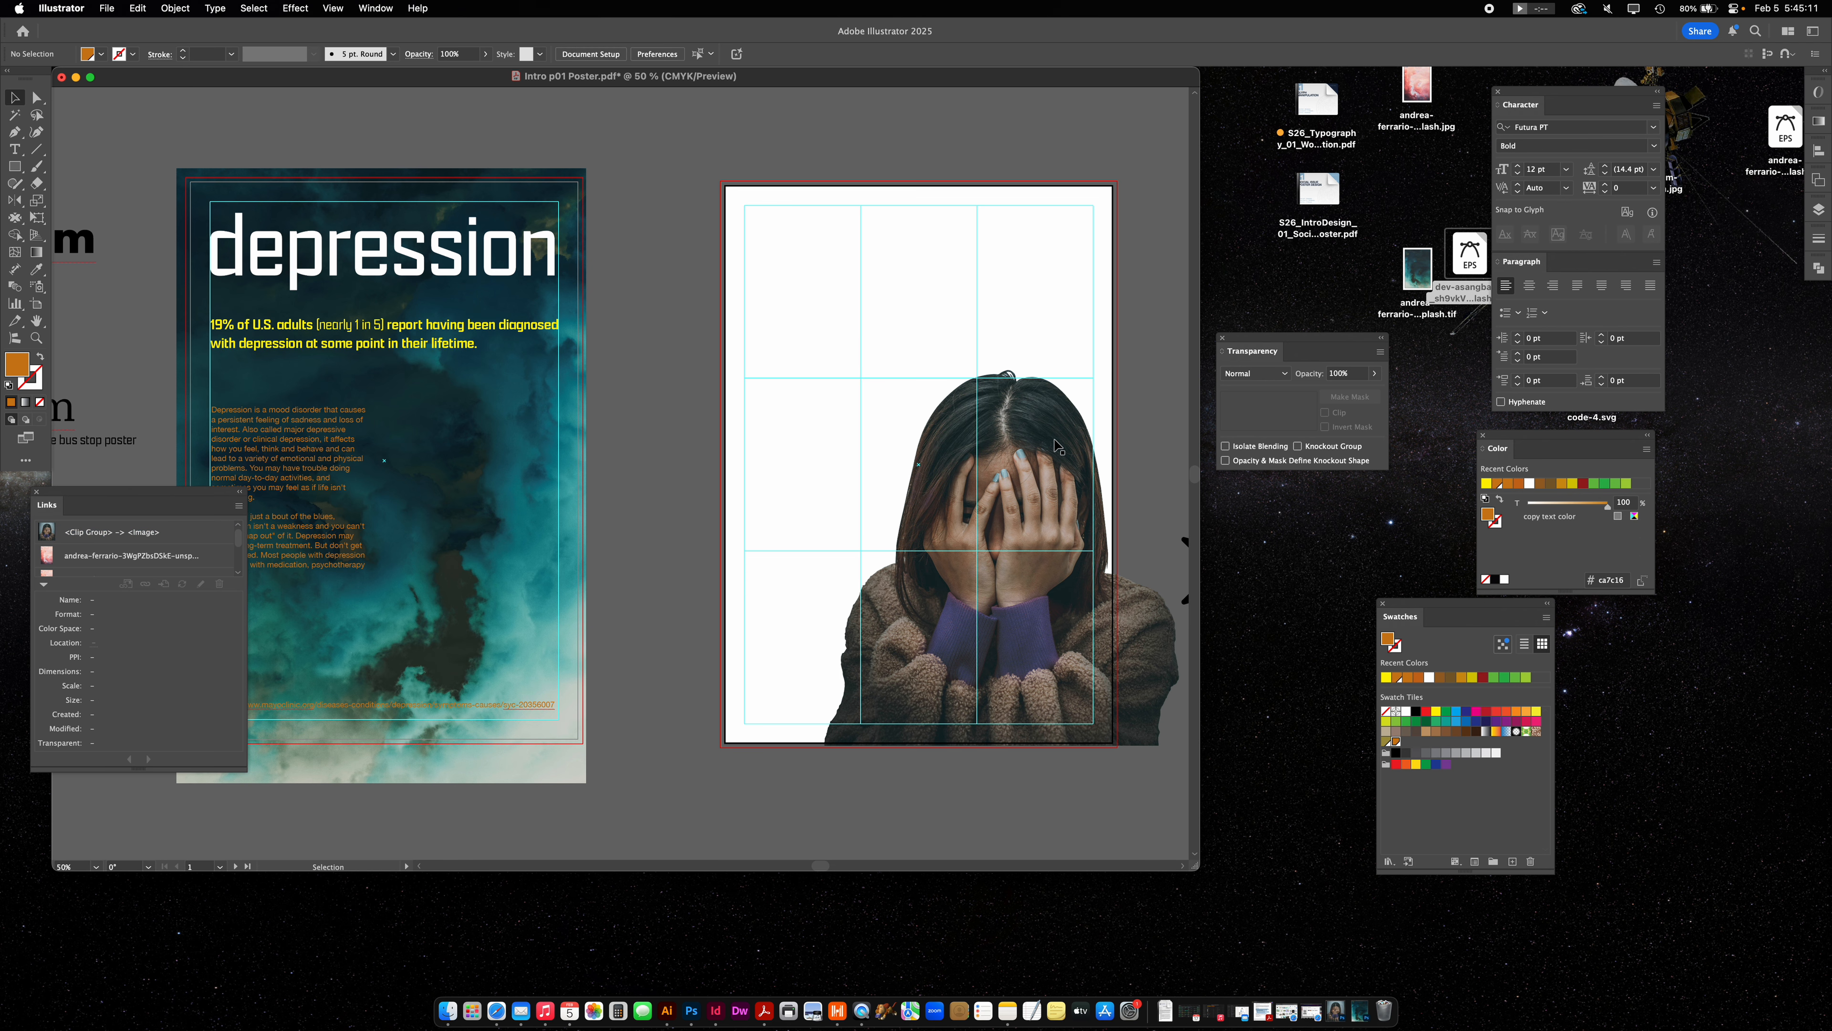
left_click_drag(1058, 447, 542, 437)
left_click(697, 327)
Move the Mayo Clinic web address line from the poster's bottom into the lowest grid row of the second artboard.
scroll(695, 329, "left", 3)
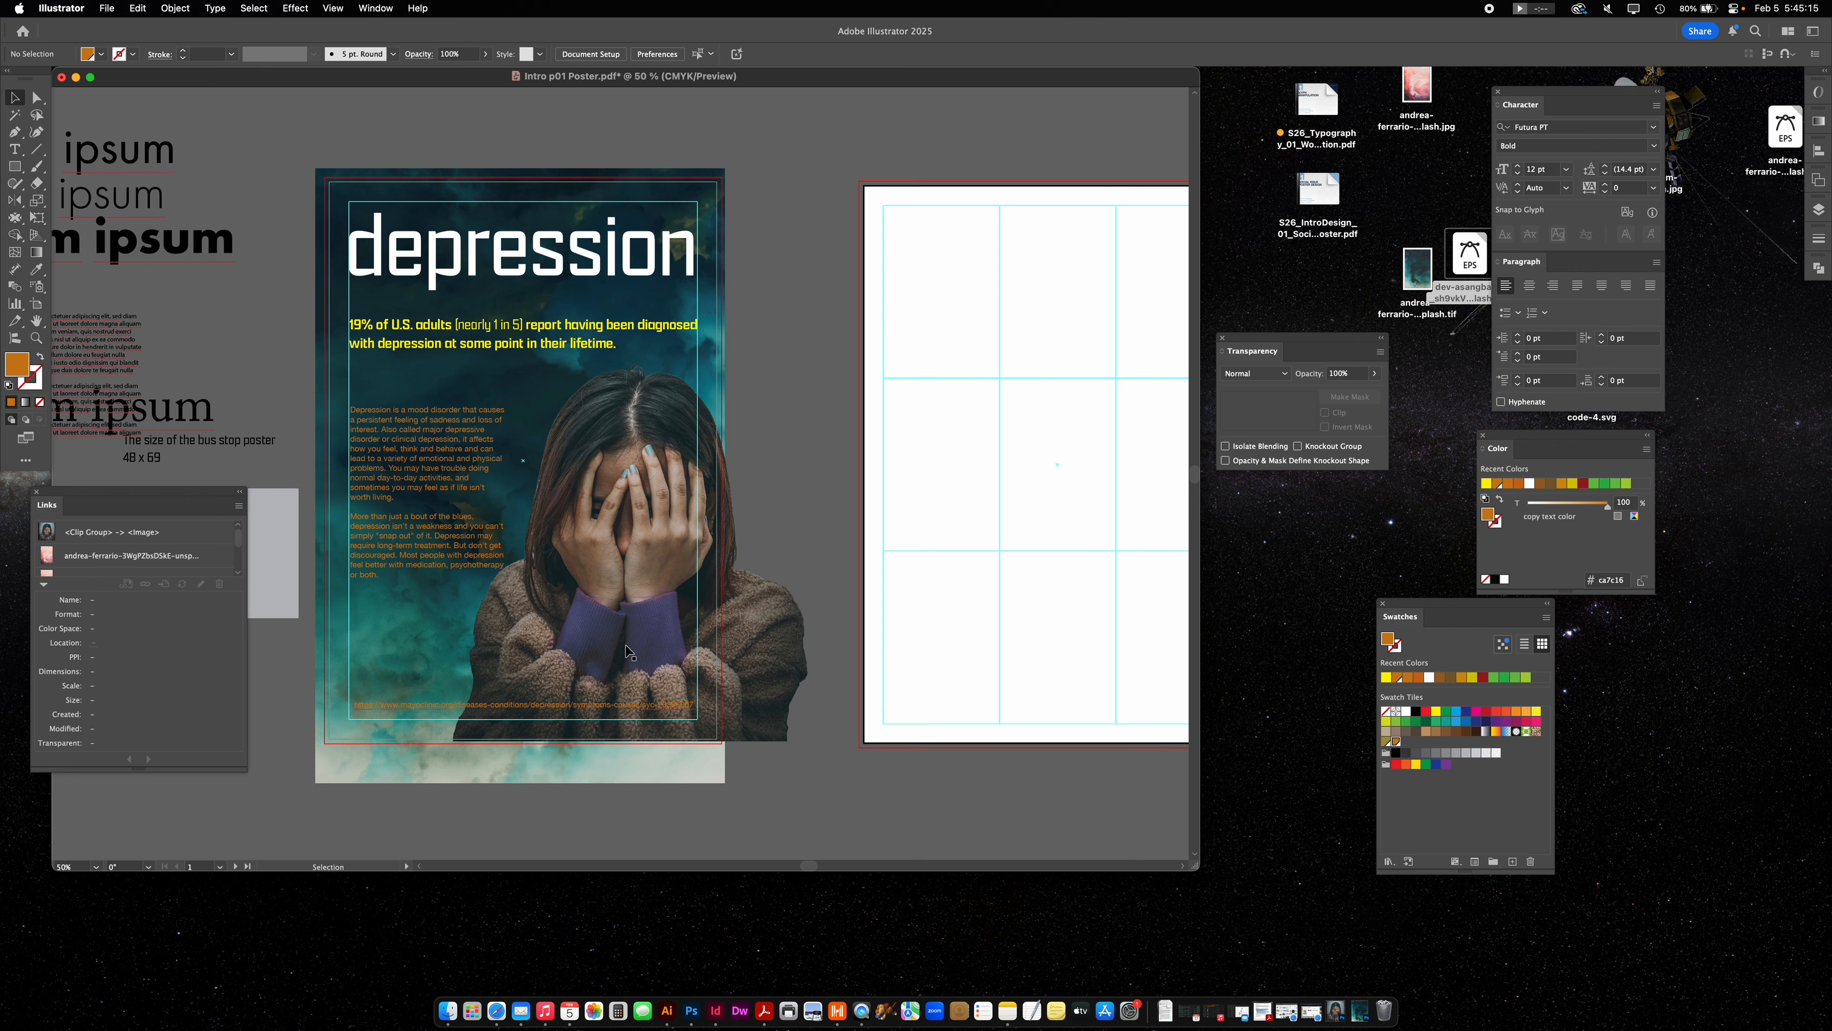
left_click(456, 711)
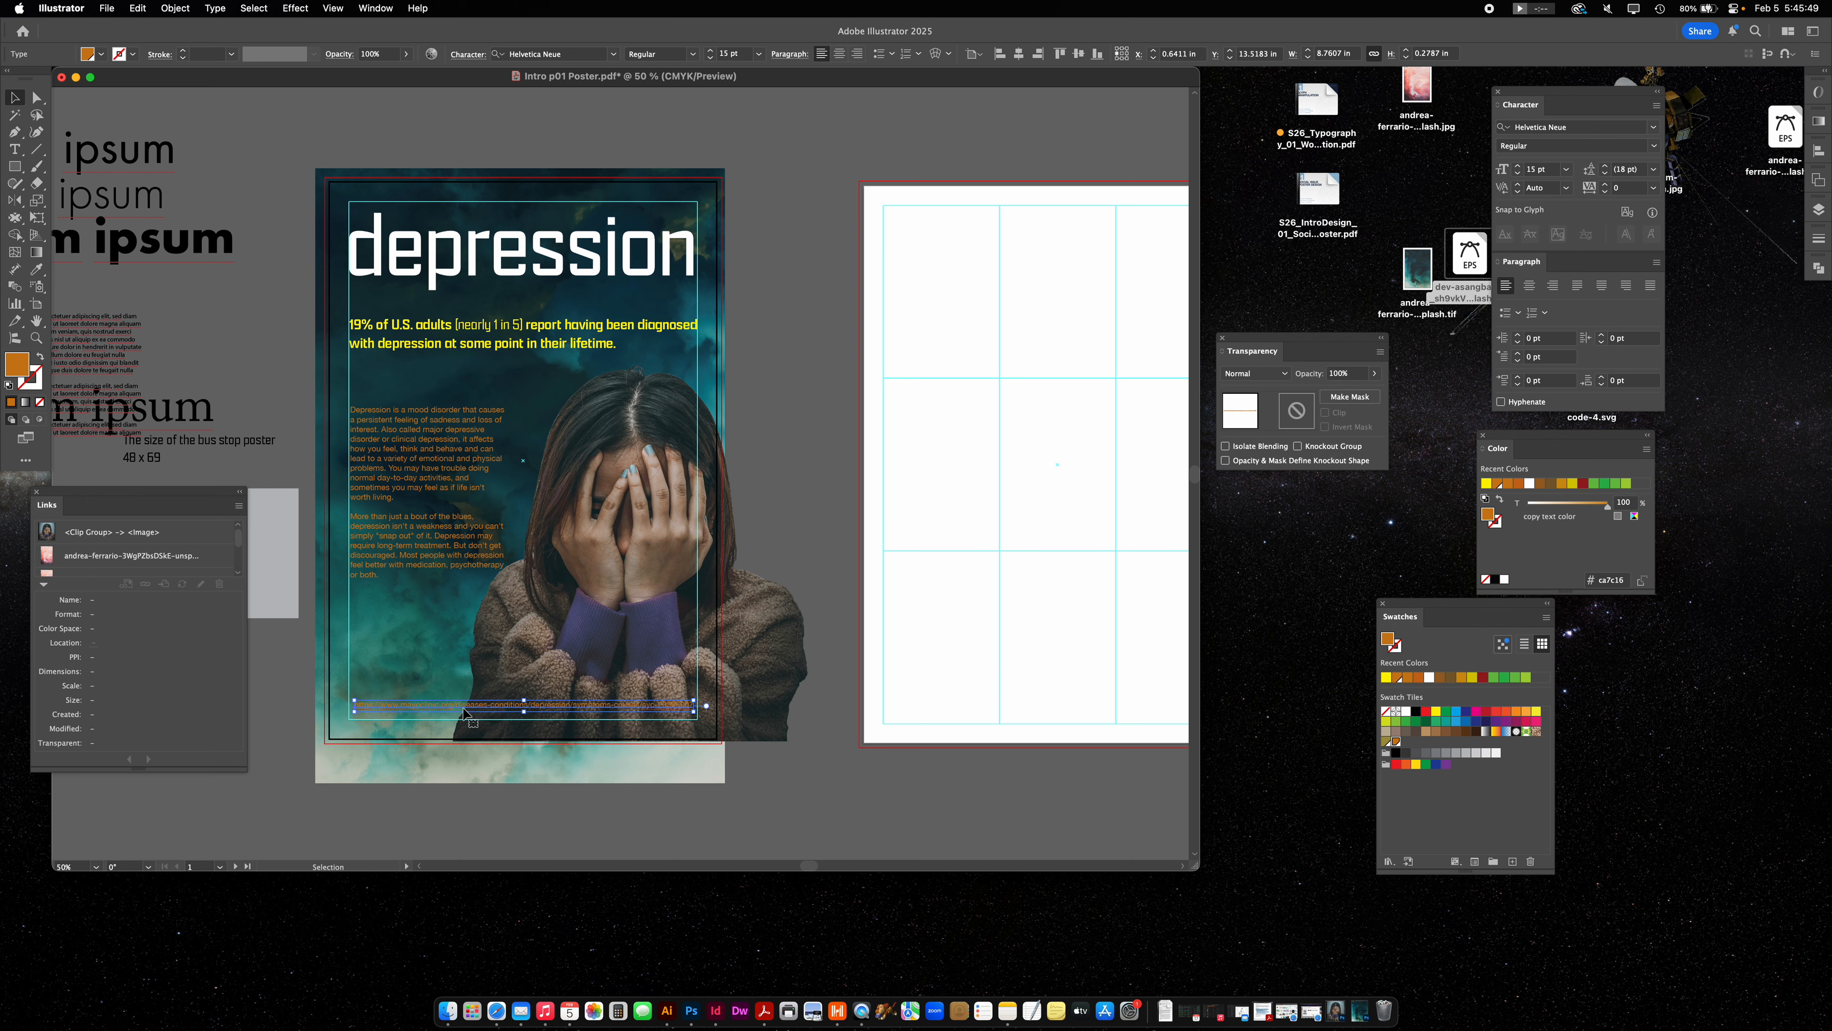
left_click_drag(454, 711, 1003, 611)
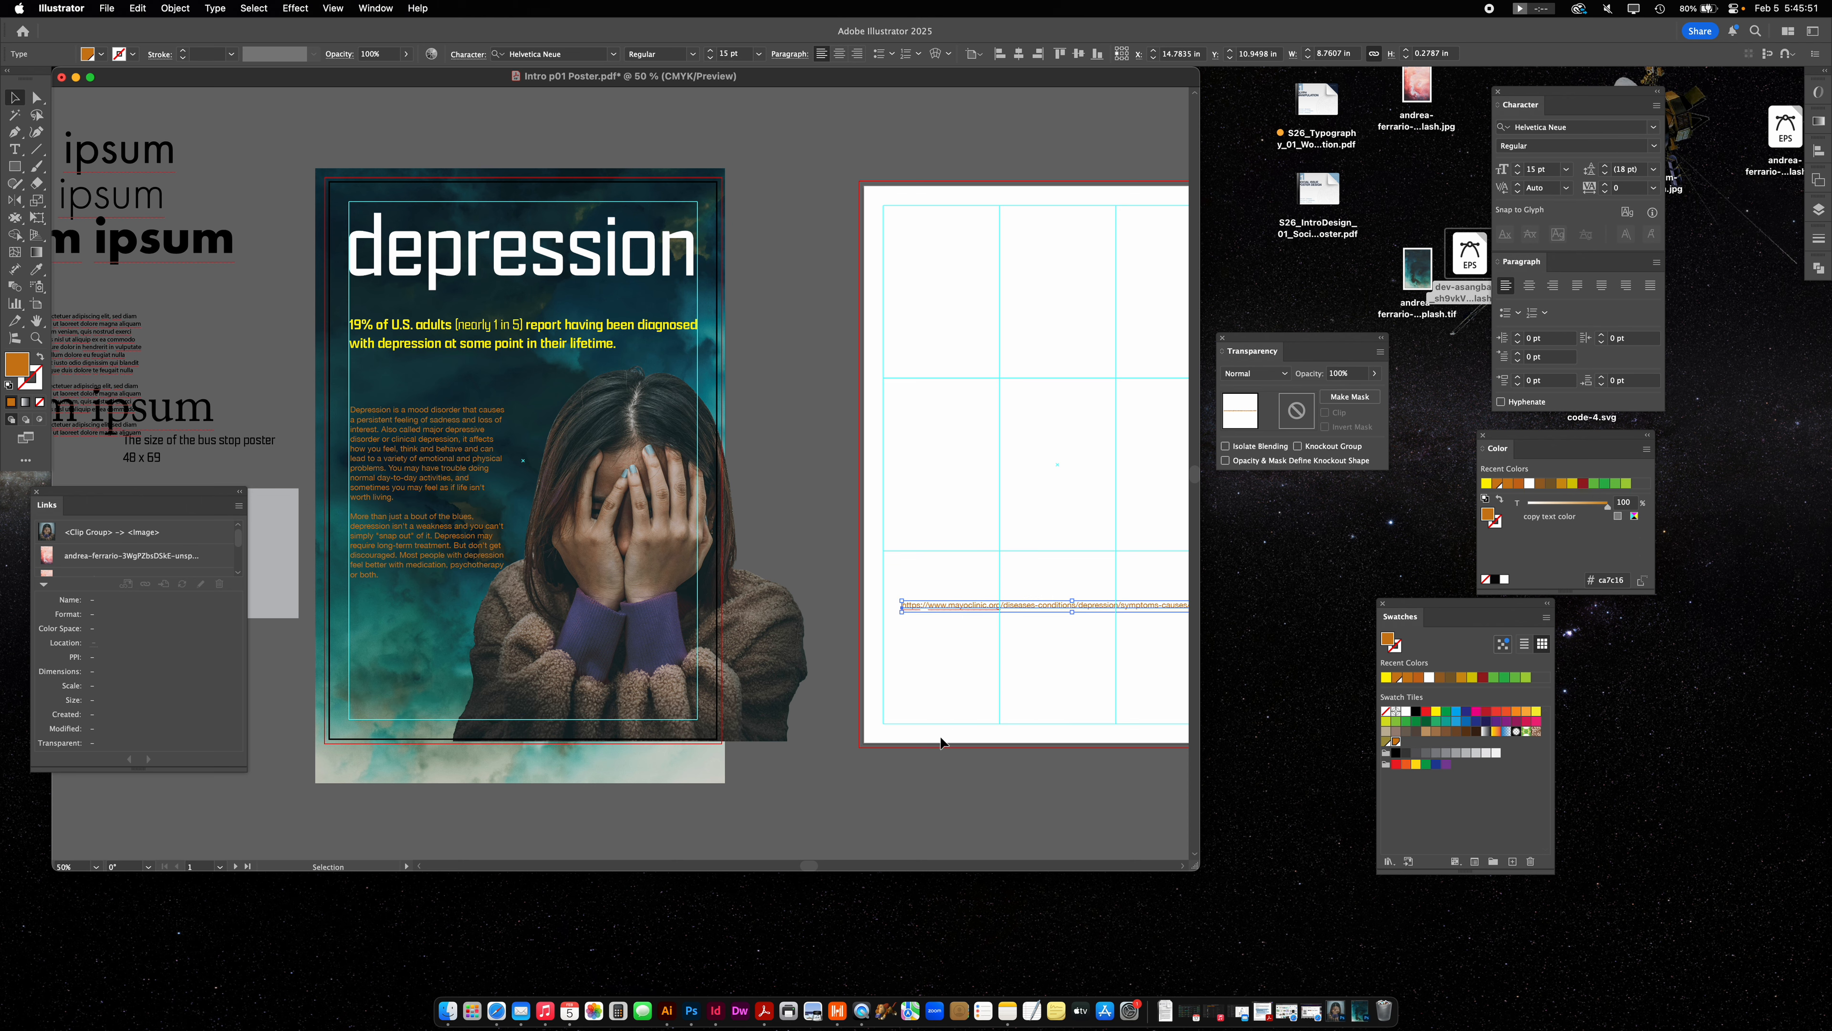
left_click(933, 743)
scroll(944, 621, "right", 5)
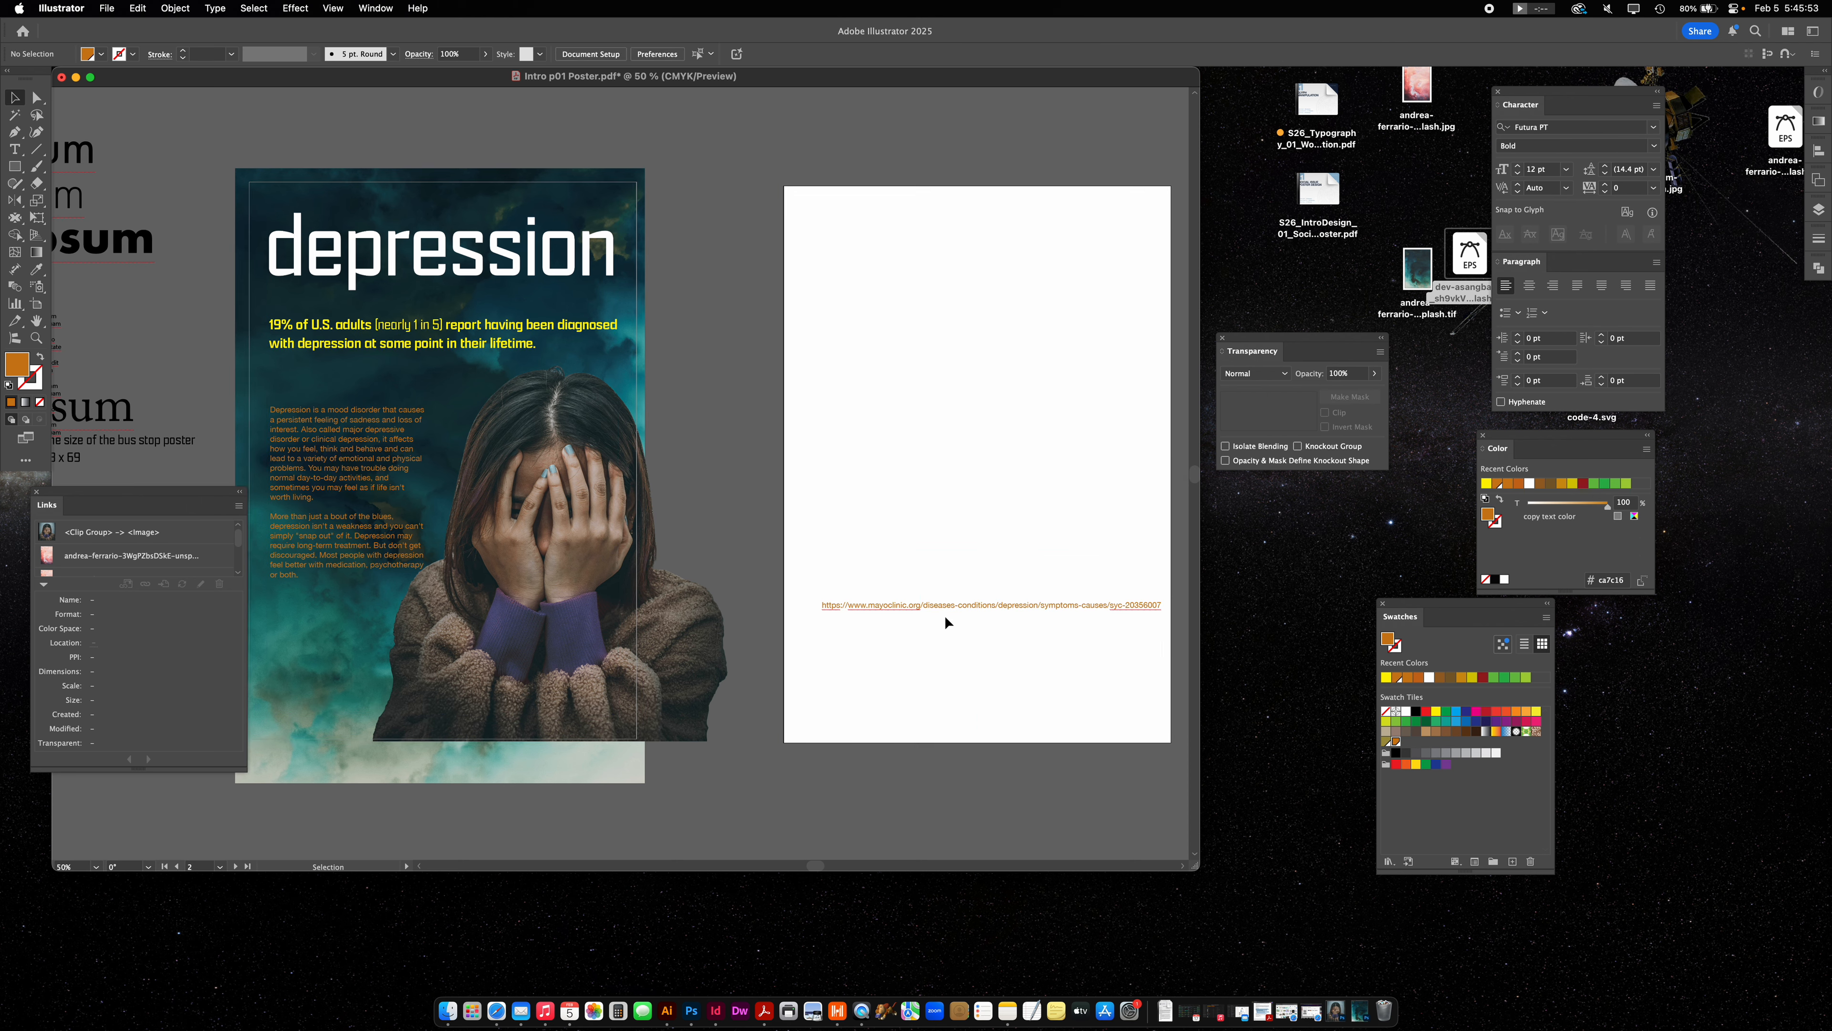
left_click_drag(941, 606, 936, 607)
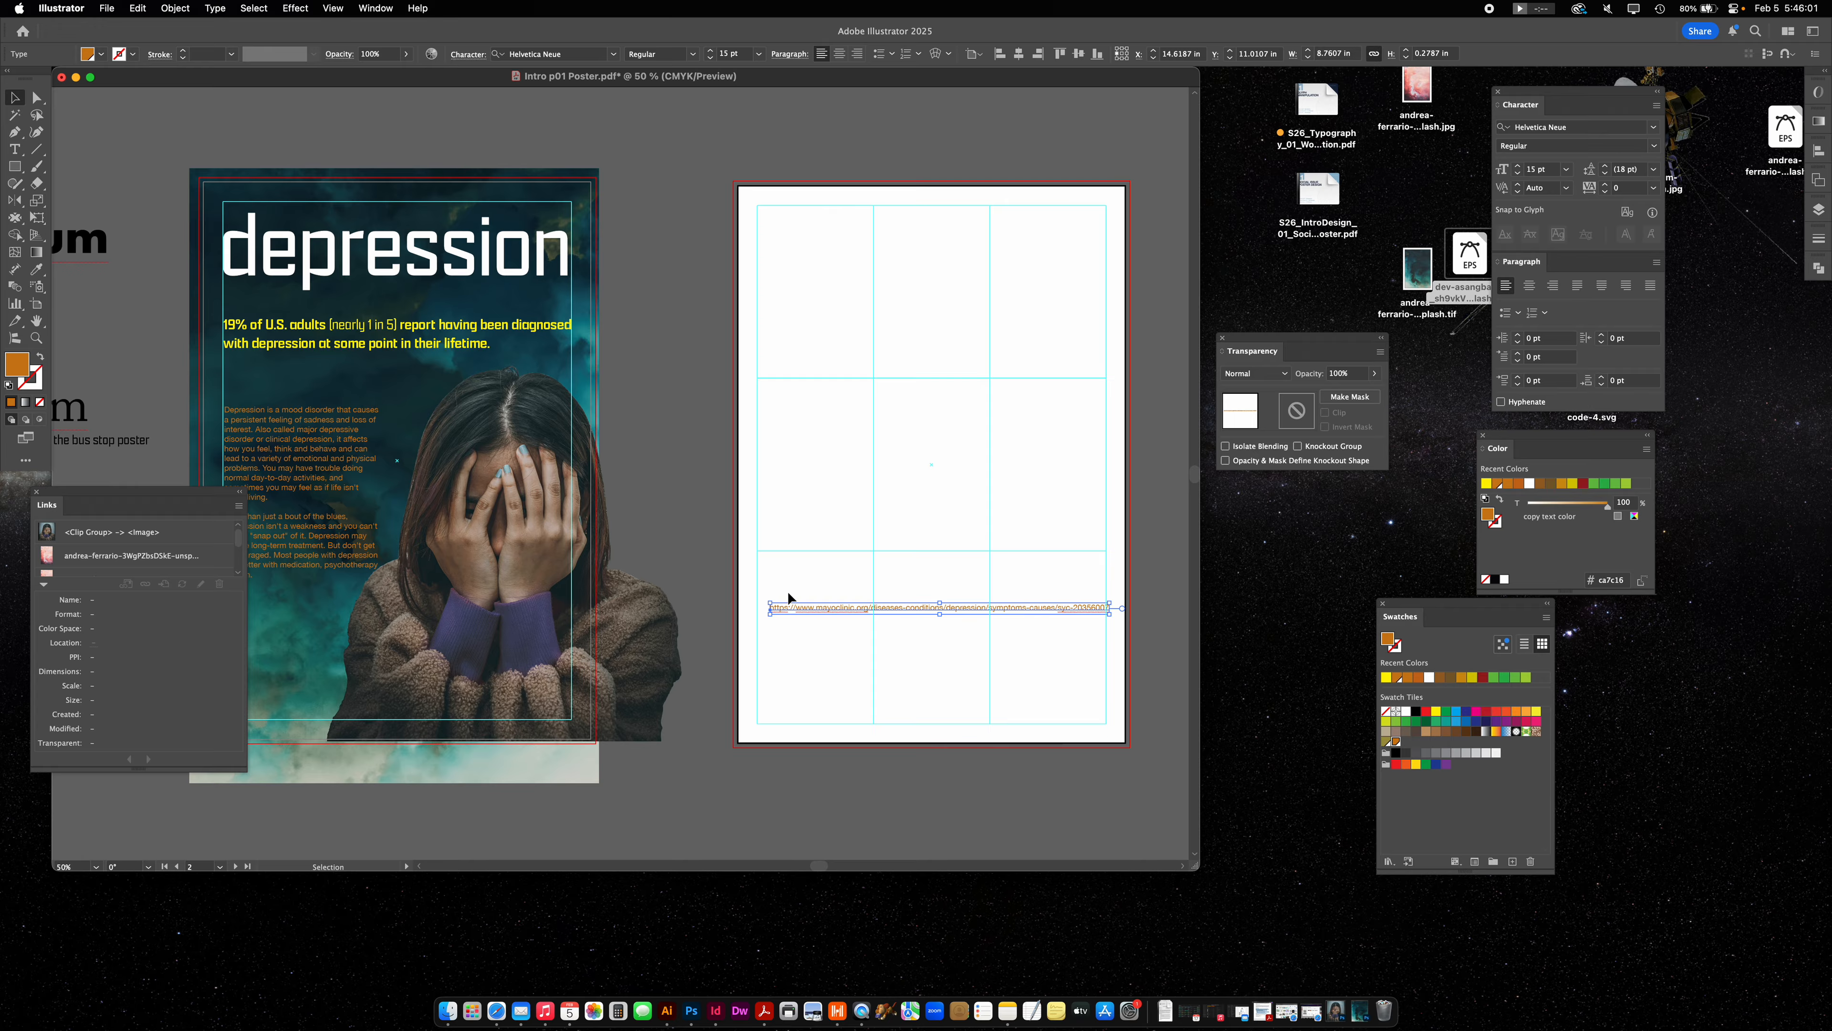
double_click(808, 608)
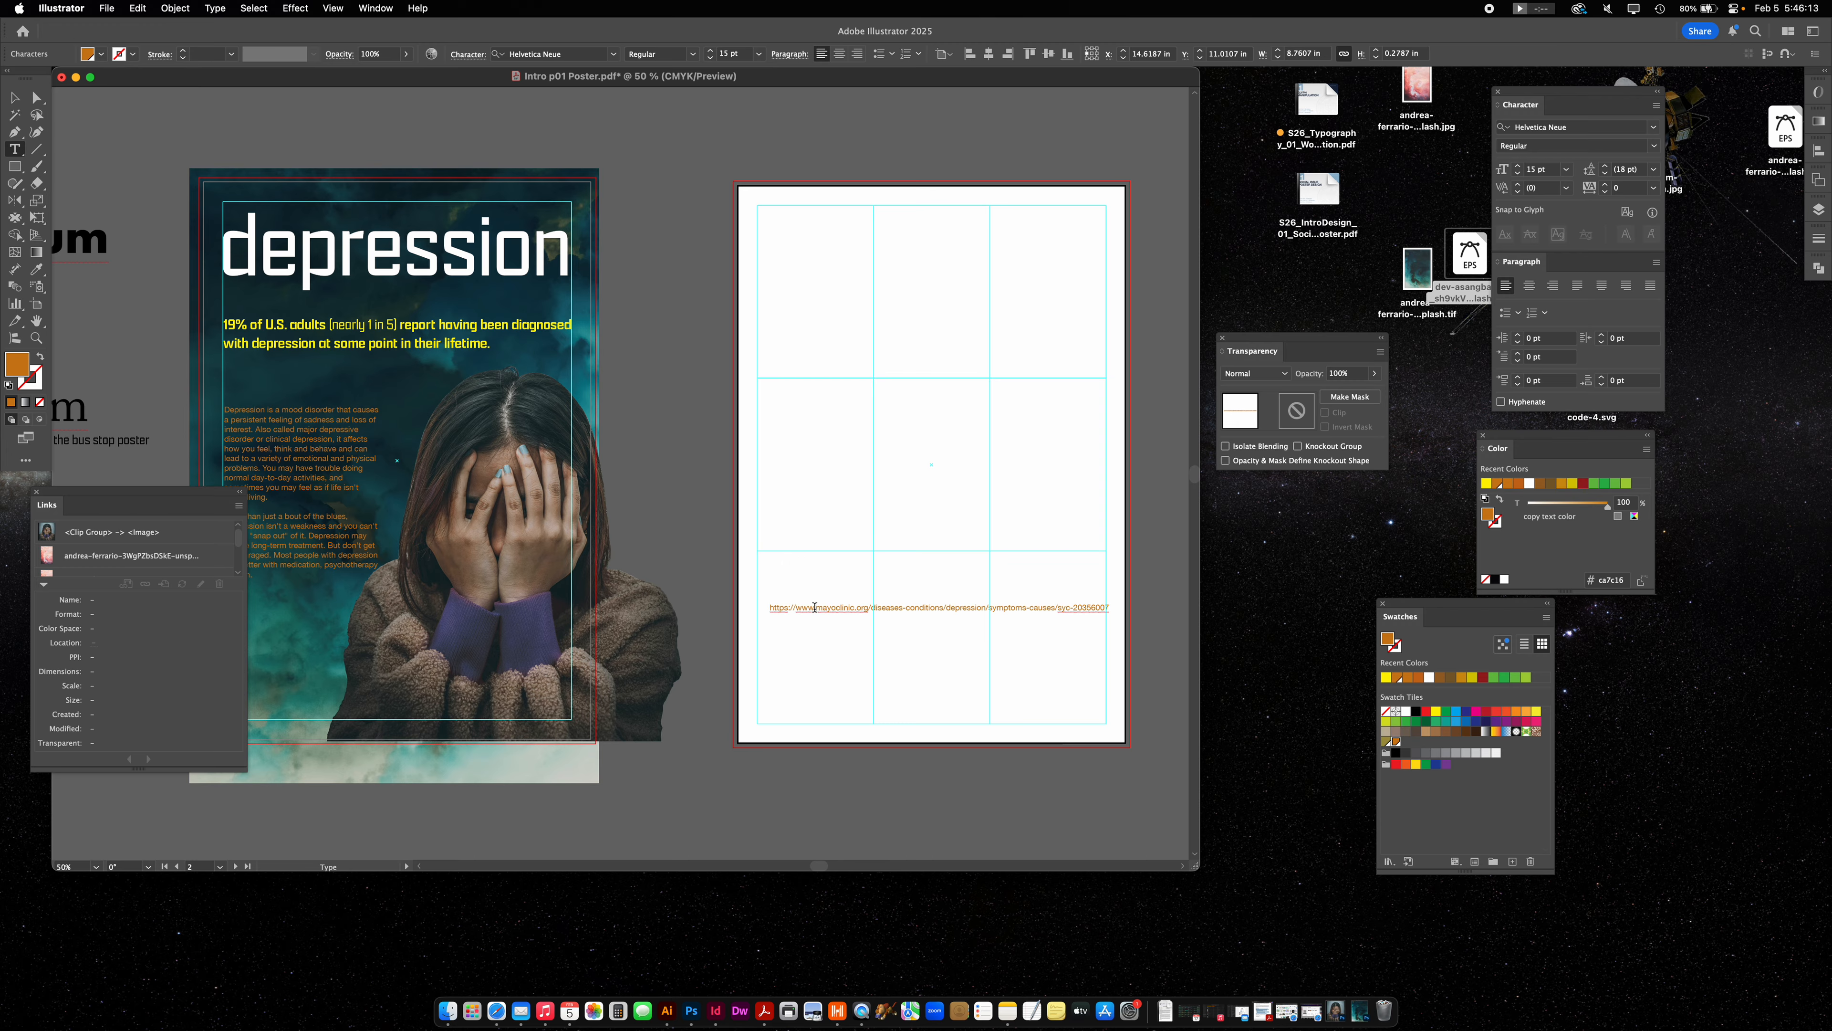
left_click_drag(797, 607, 730, 612)
key("BackSpace")
left_click_drag(792, 610, 730, 617)
key("BackSpace")
Switch to Adobe Express in Safari, reposition the browser window and close the Generate QR code dialog.
left_click(1314, 1005)
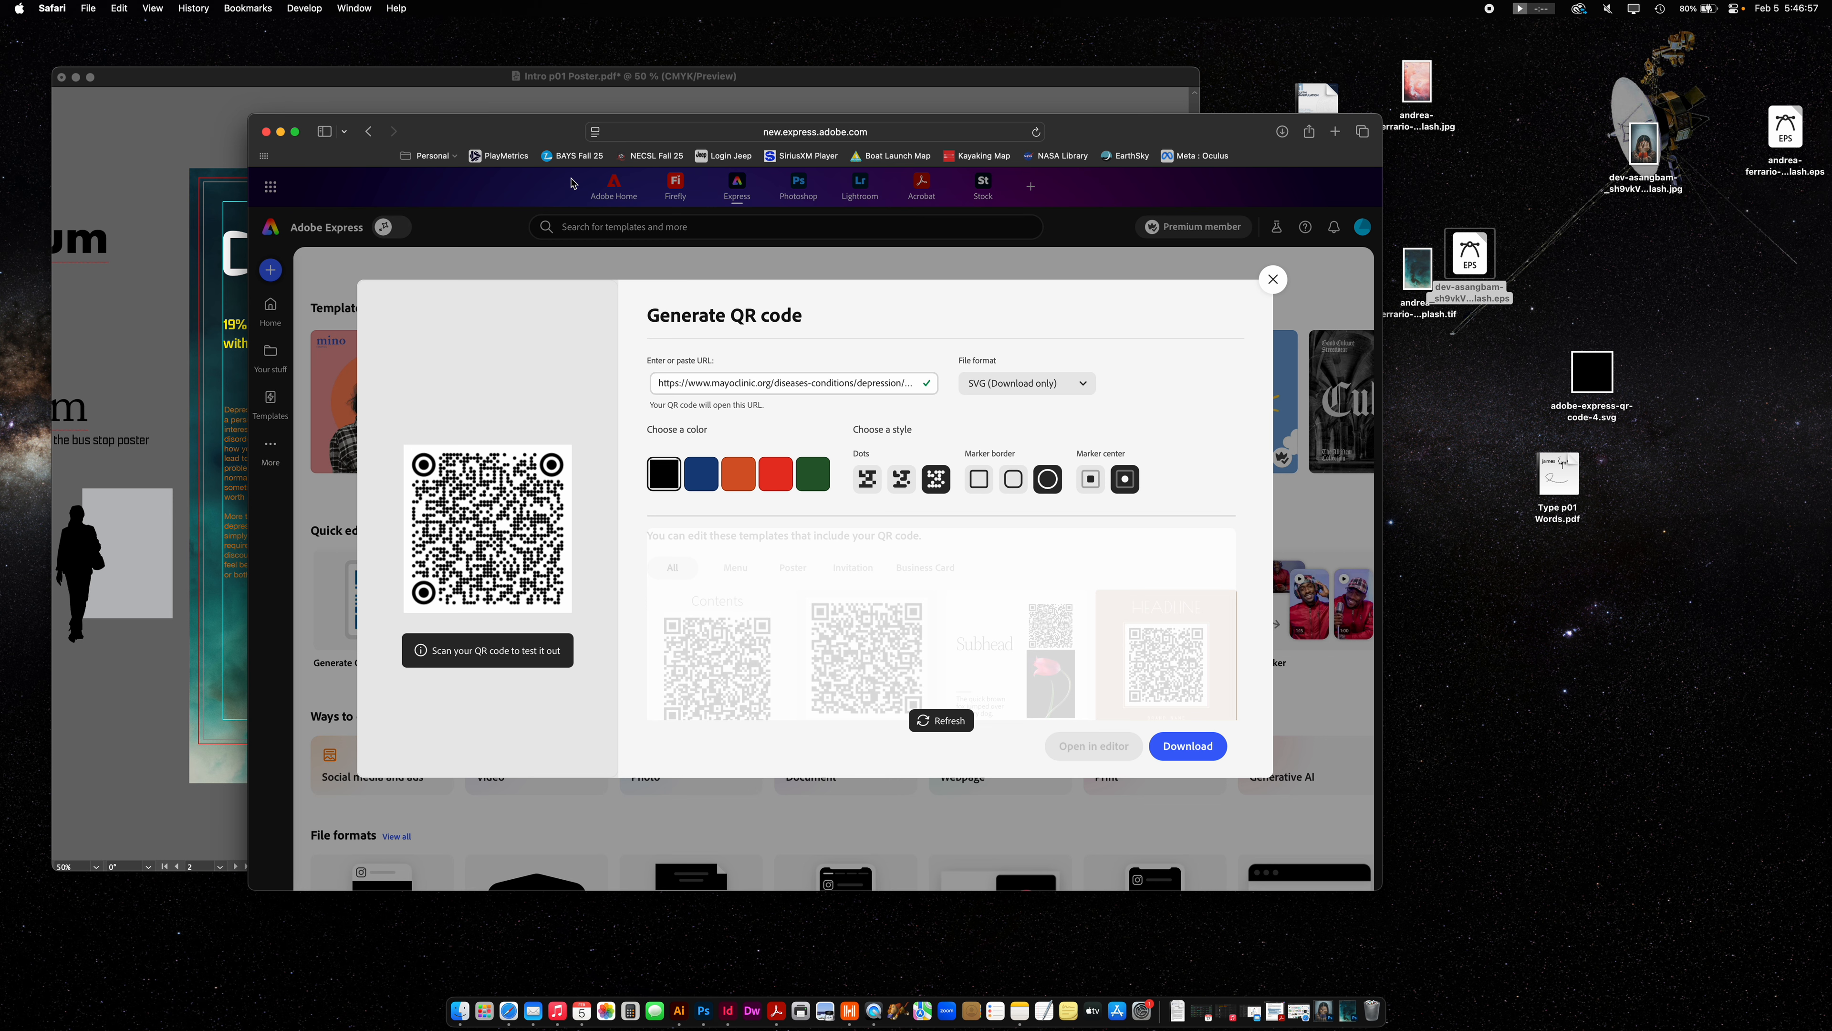
left_click_drag(488, 123, 518, 146)
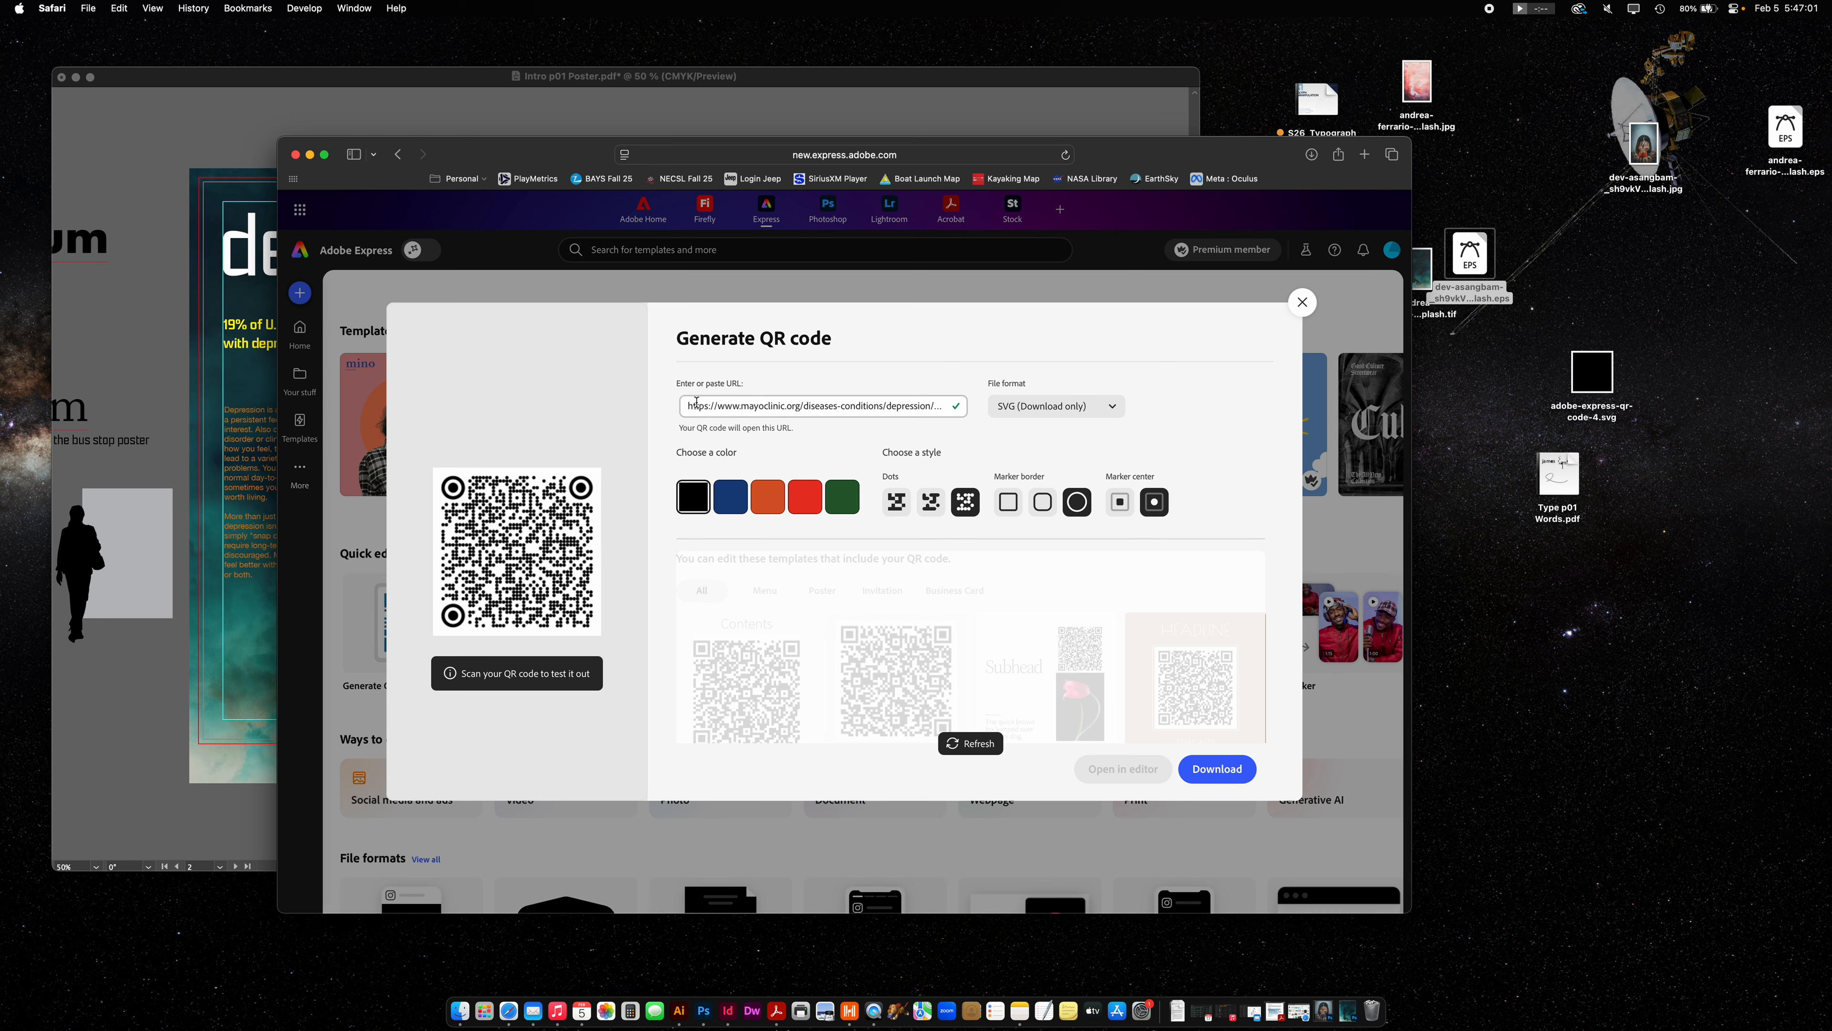
left_click(1302, 301)
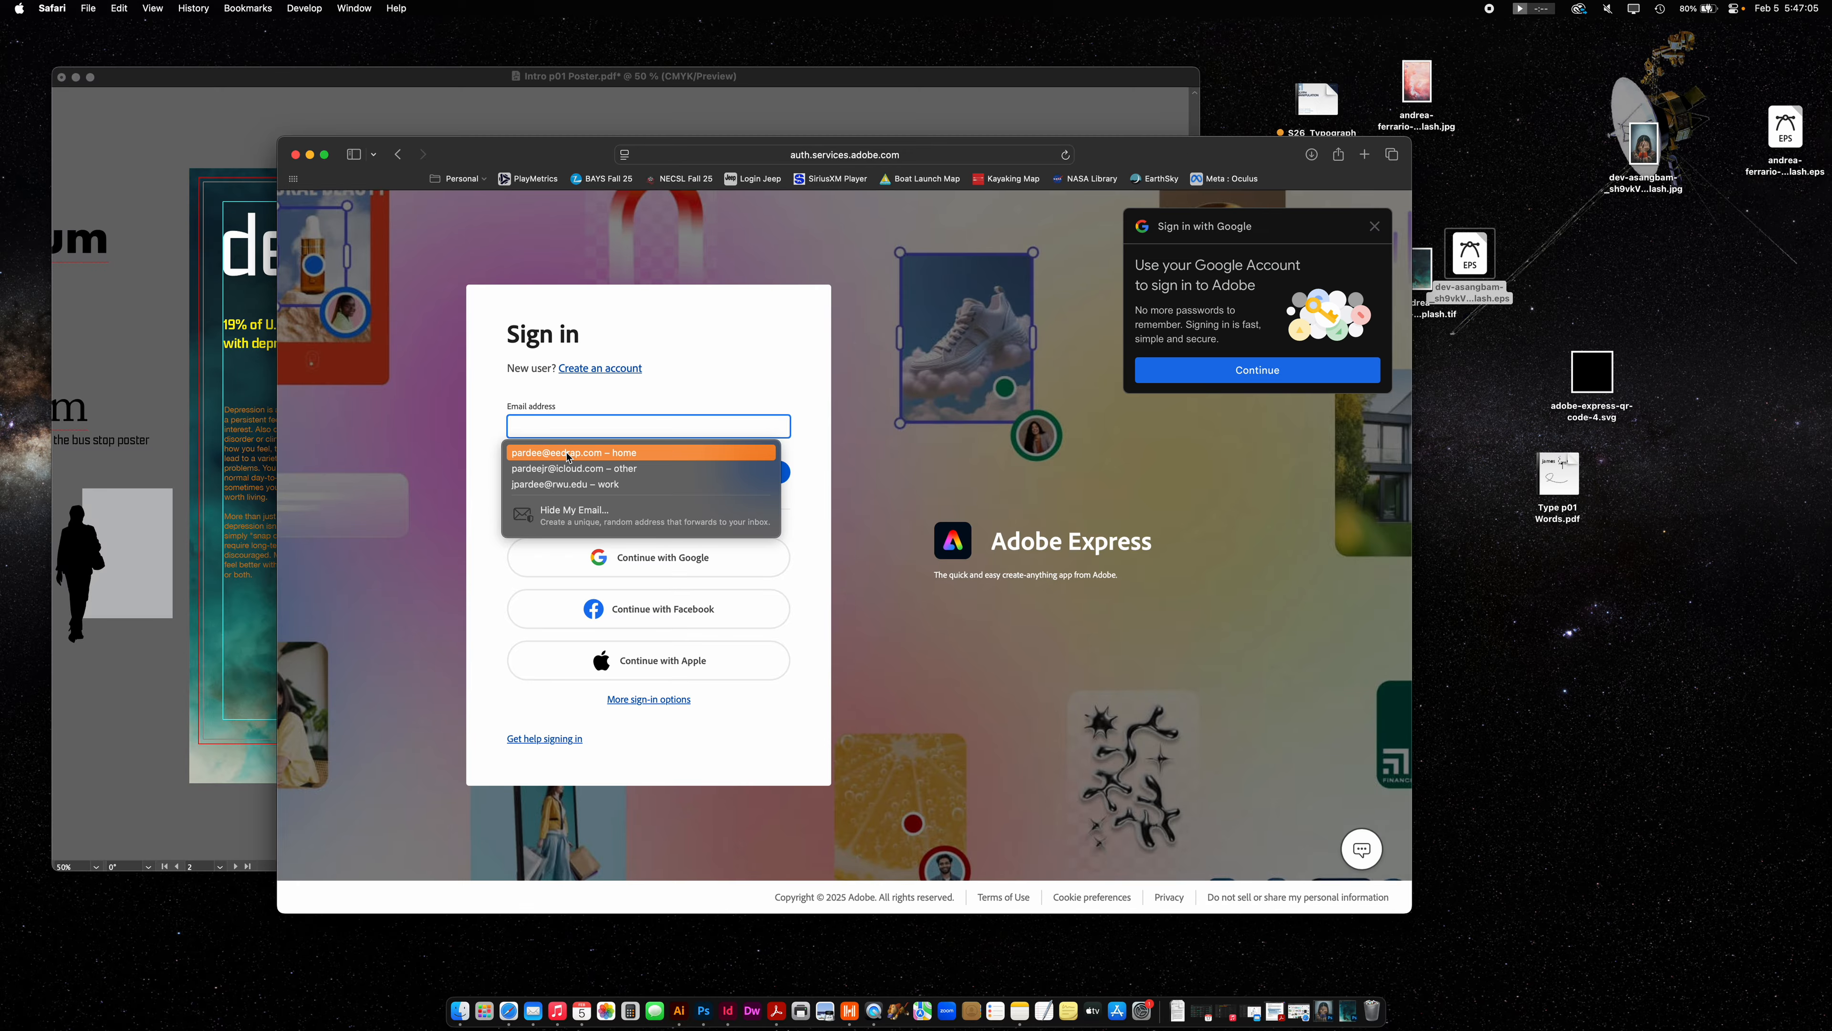
Sign in to Adobe Express with the saved account e-mail and open the Generate QR code tool.
left_click(566, 452)
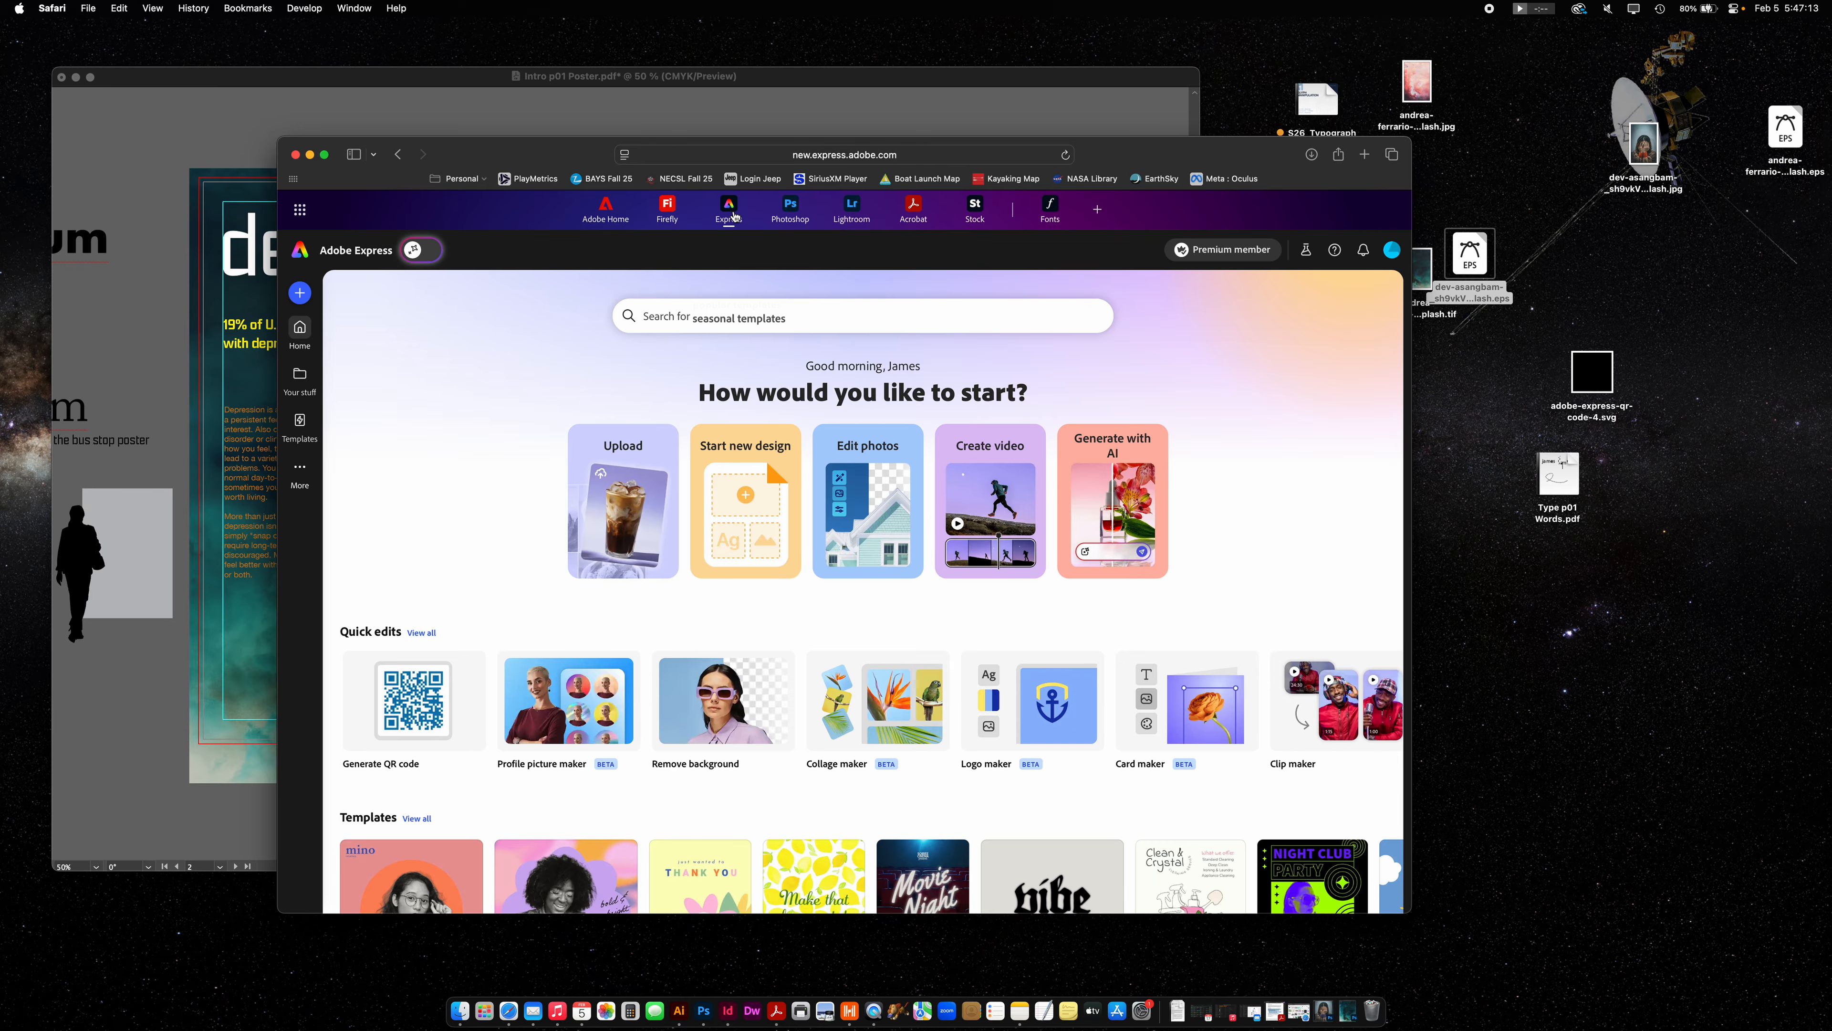
left_click(417, 698)
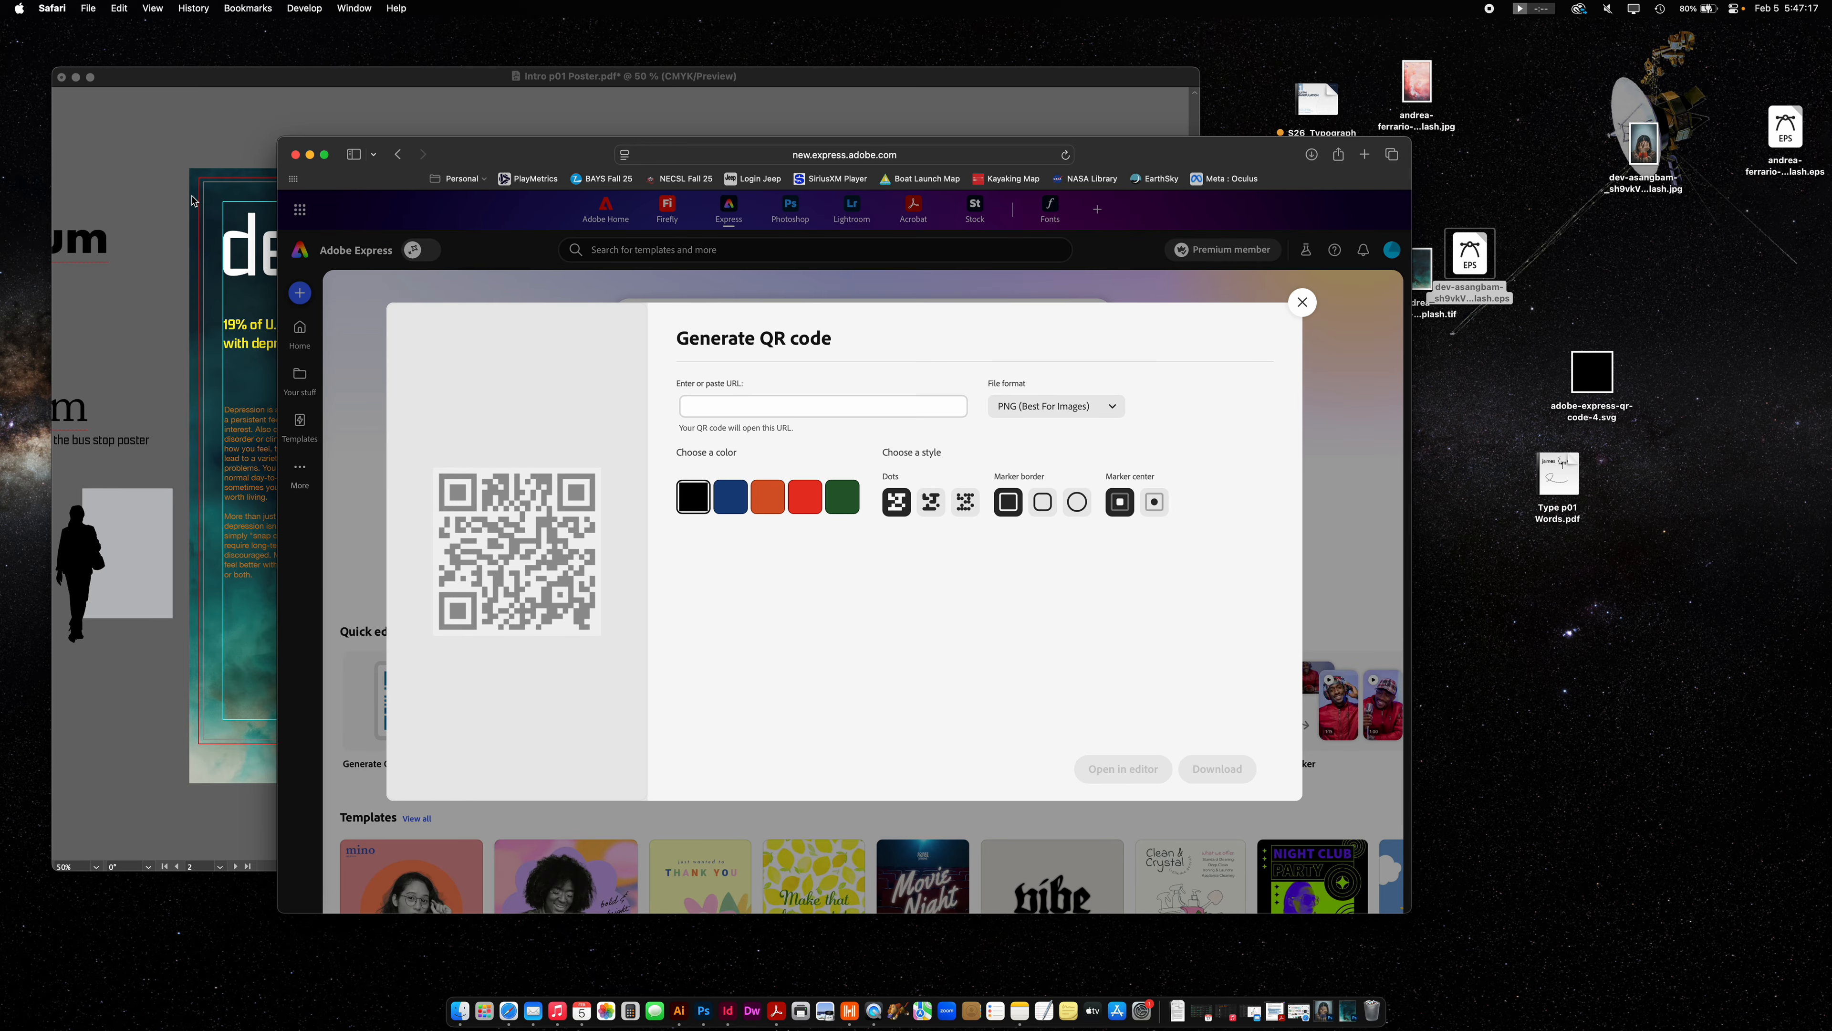
key("super+Tab")
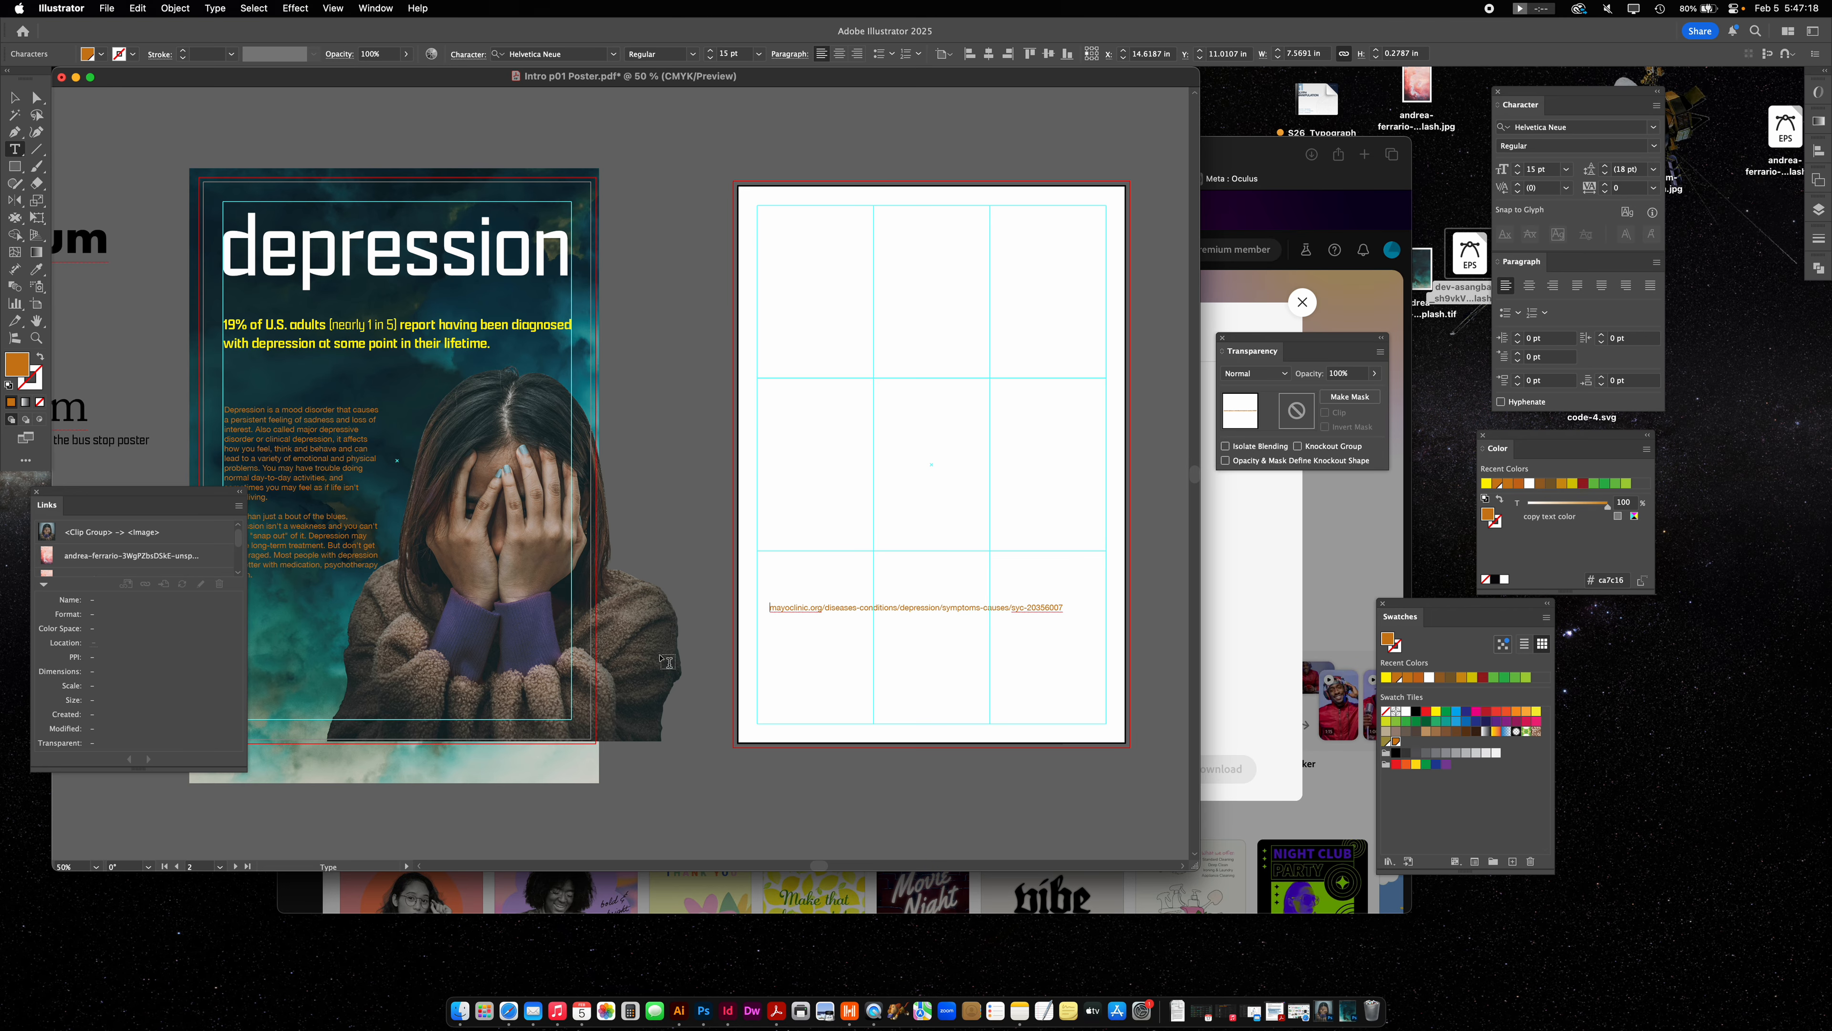
triple_click(829, 607)
type("https://www.mayoclinic.org/diseases-conditions/depression/symptoms-causes/syc-20356007")
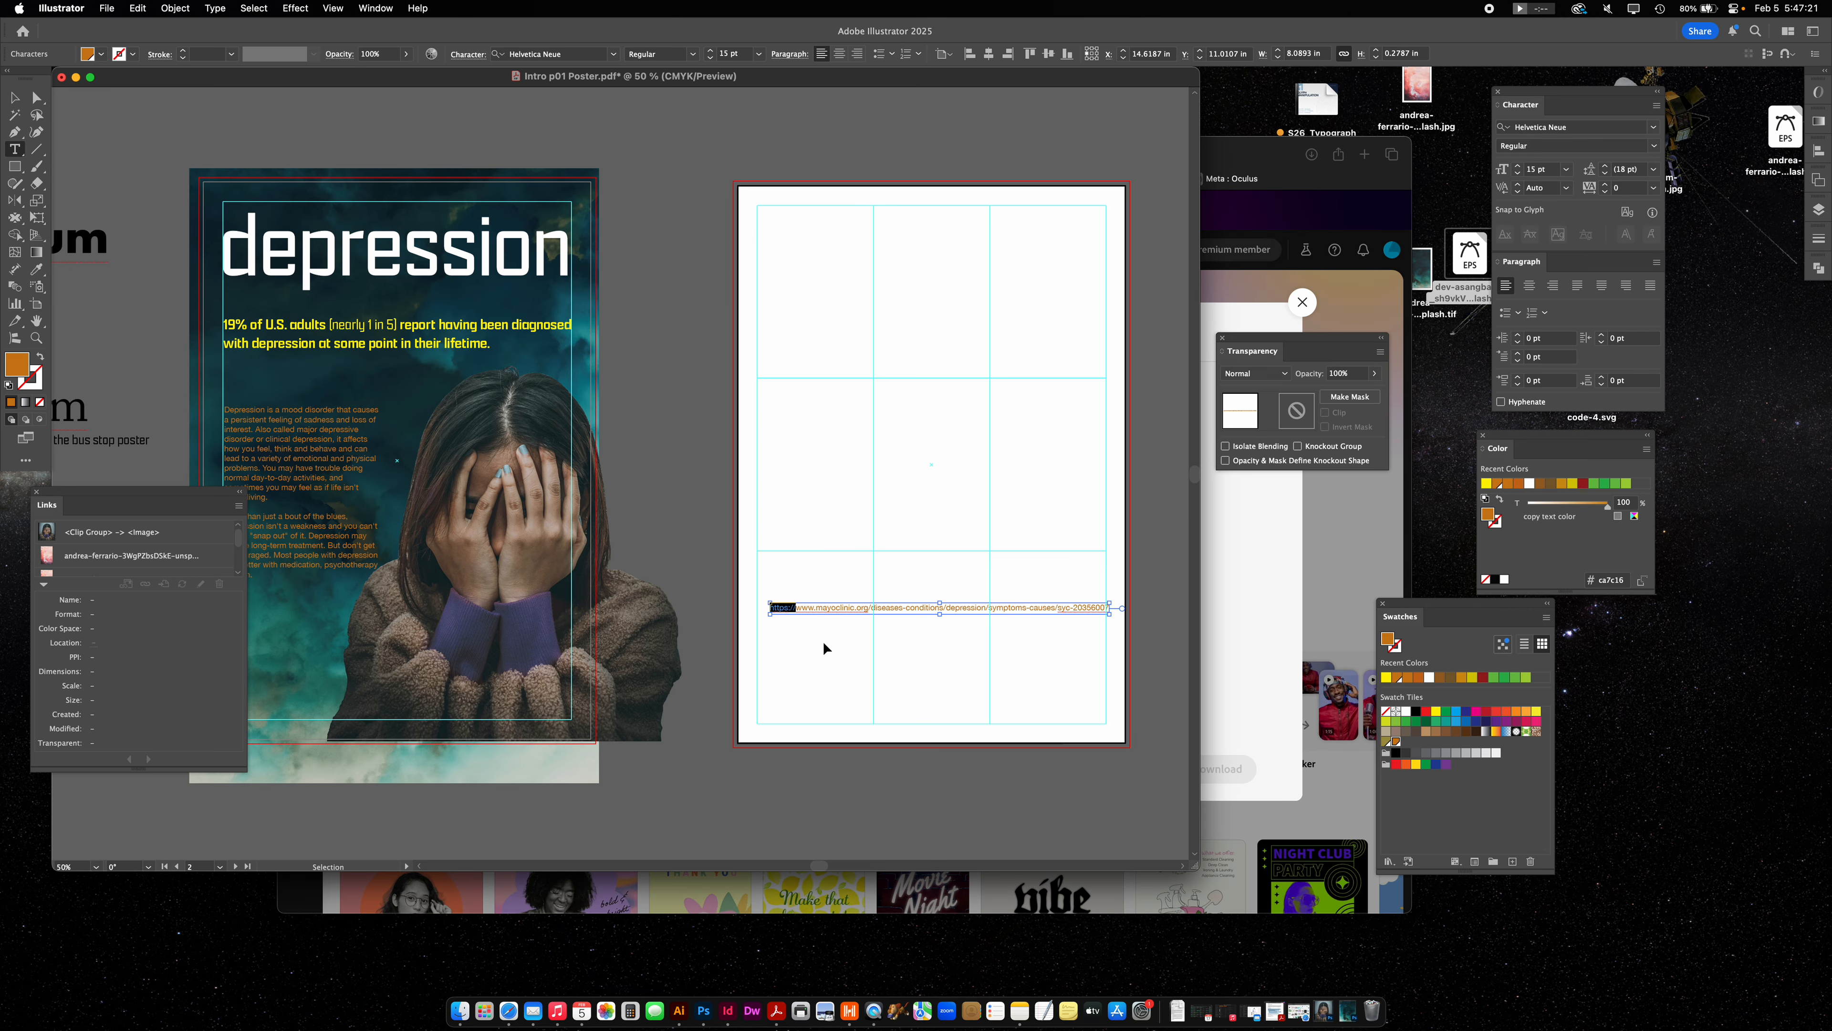
triple_click(825, 607)
key("super+c")
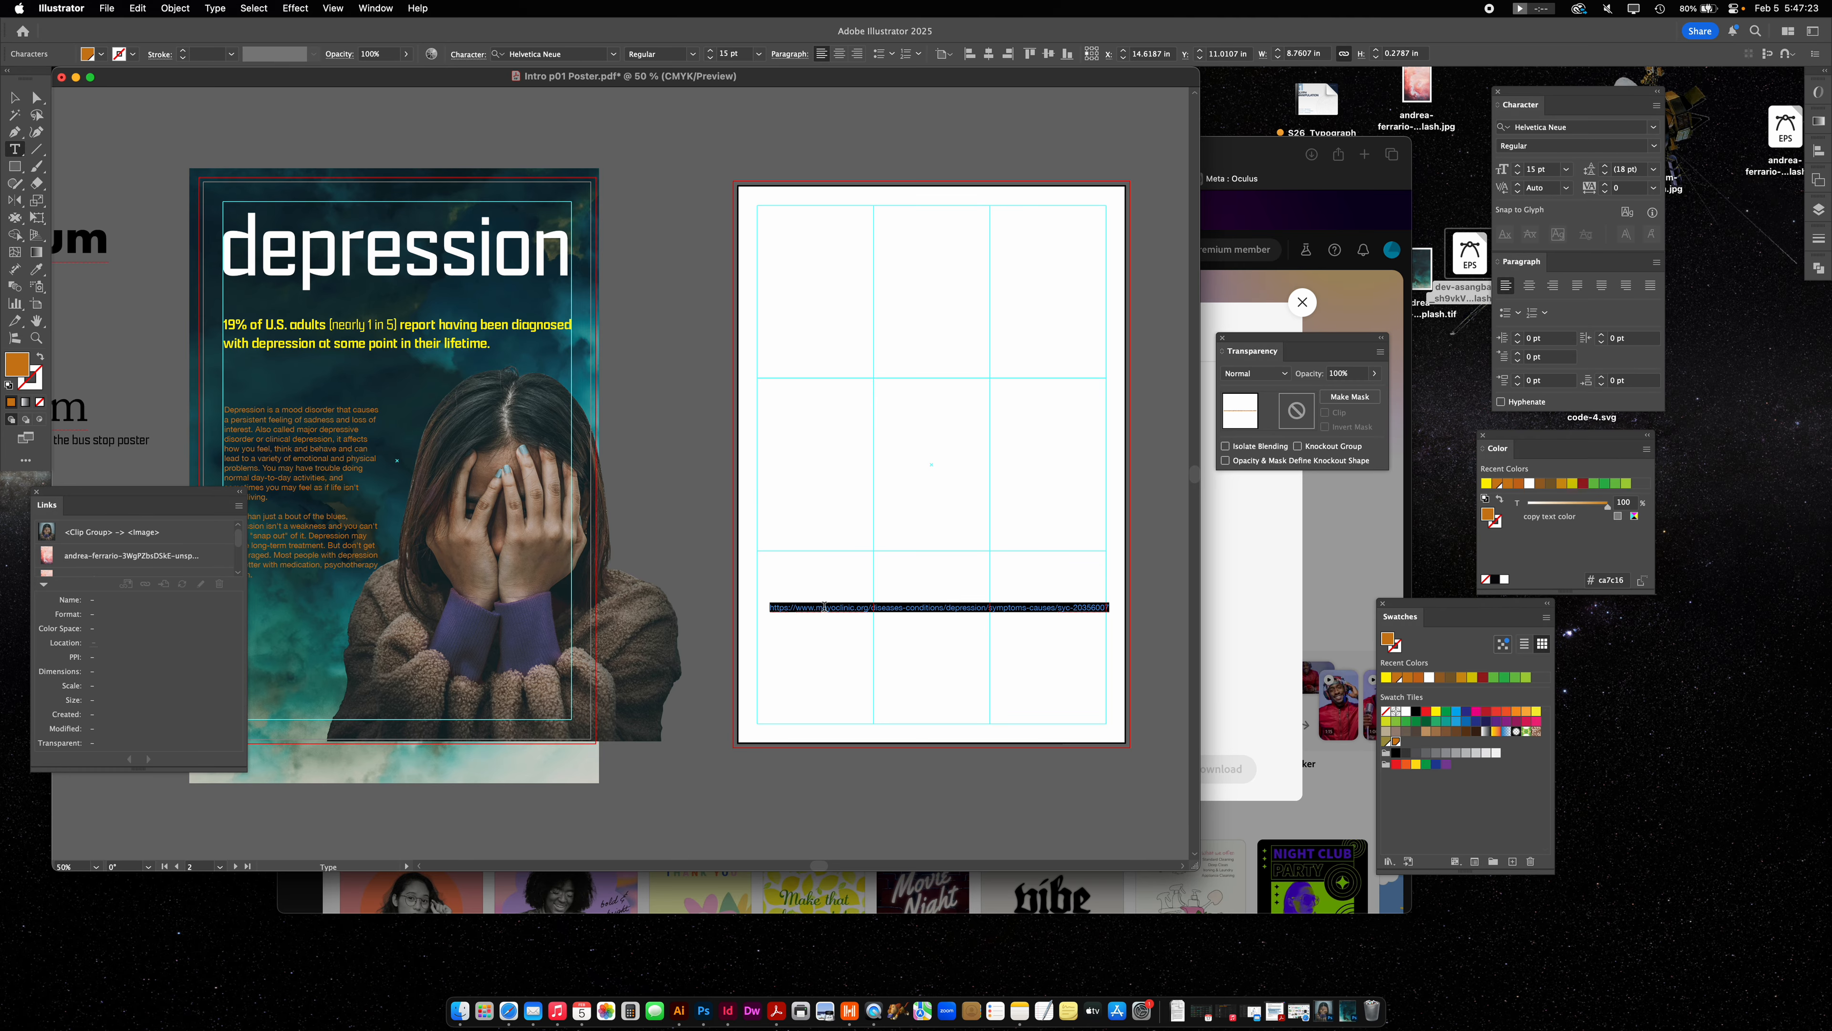
left_click(1255, 615)
left_click(734, 405)
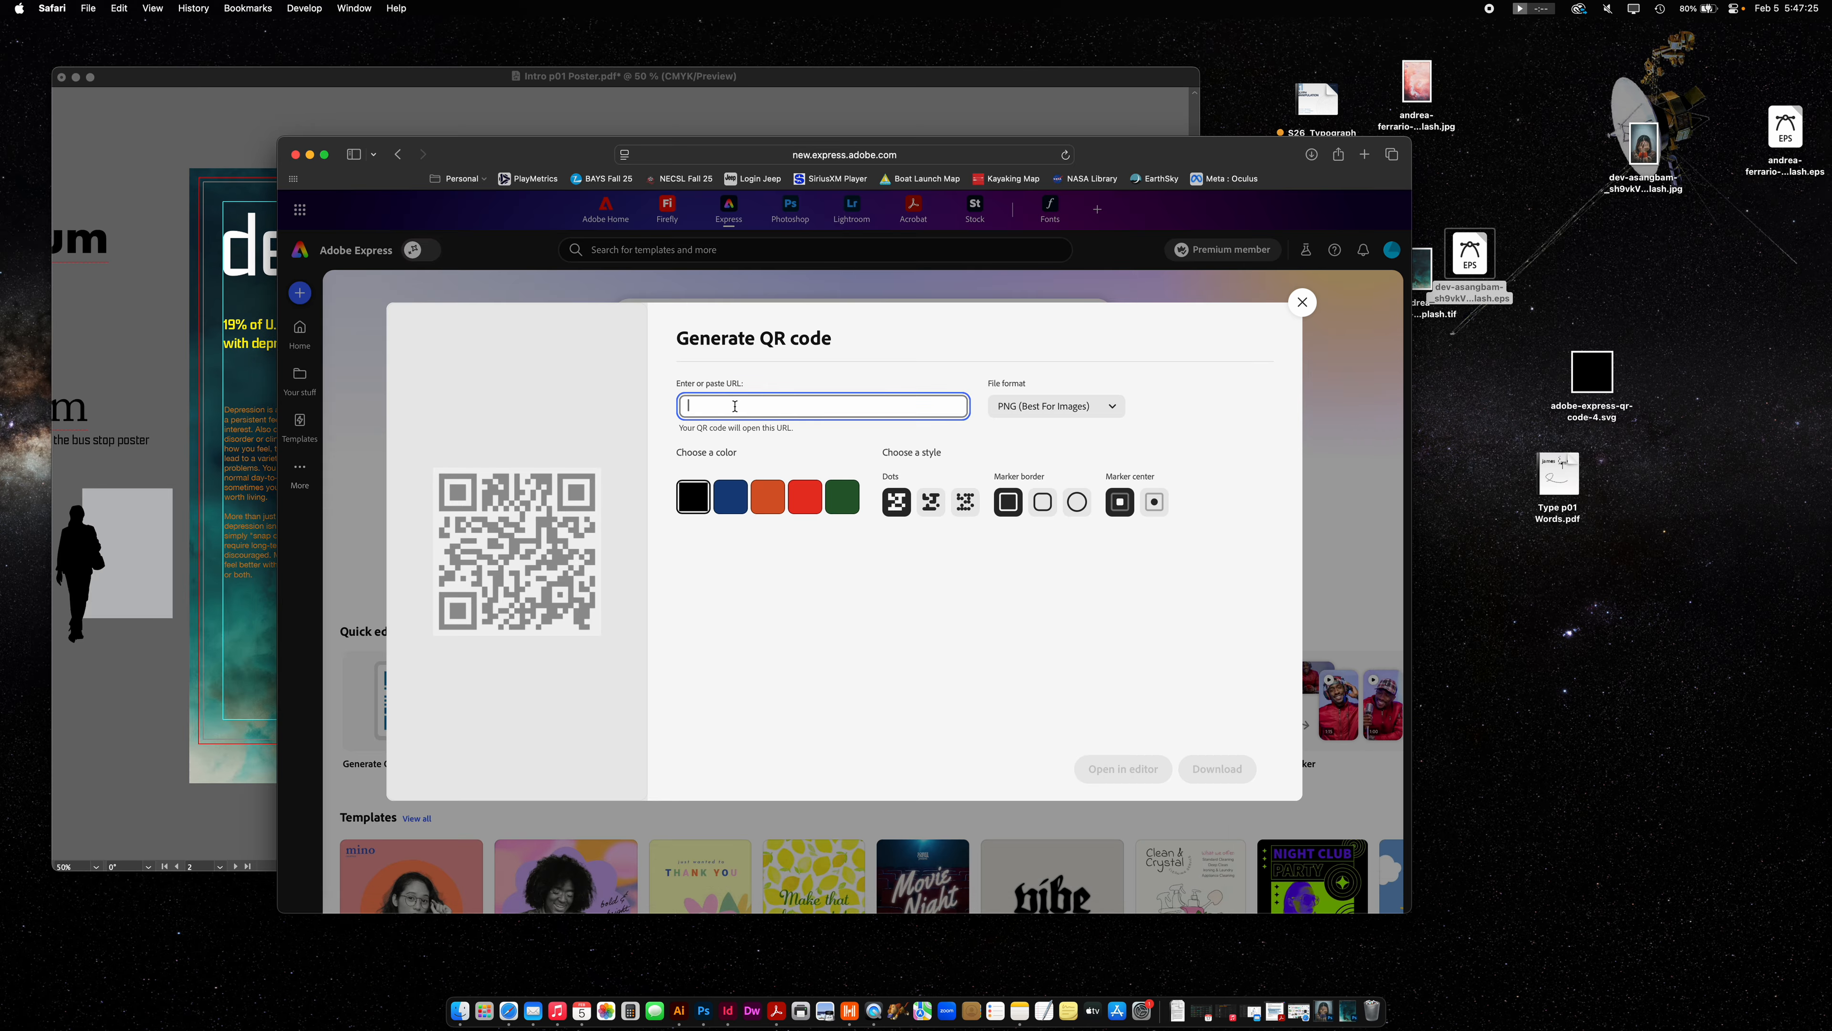
key("super+v")
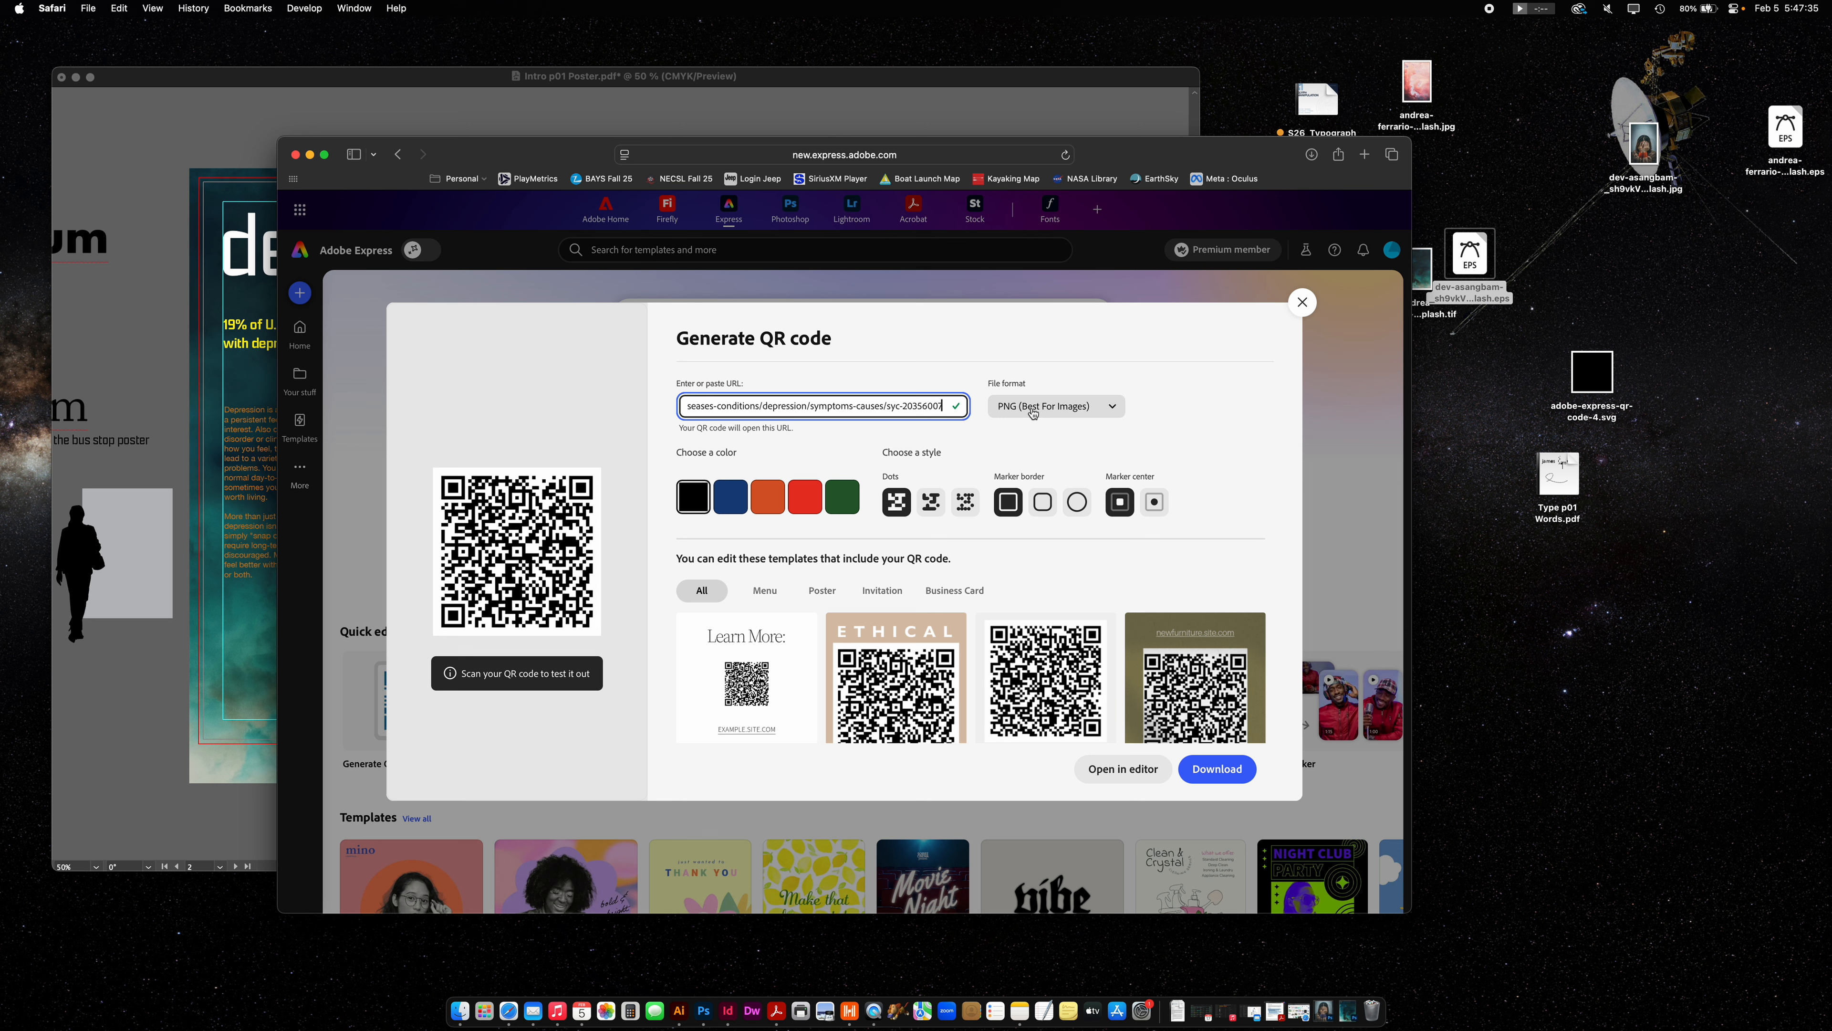
Set the QR code's file format to SVG (Download only), with separate round dots, circular marker borders and round marker centers.
left_click(1033, 410)
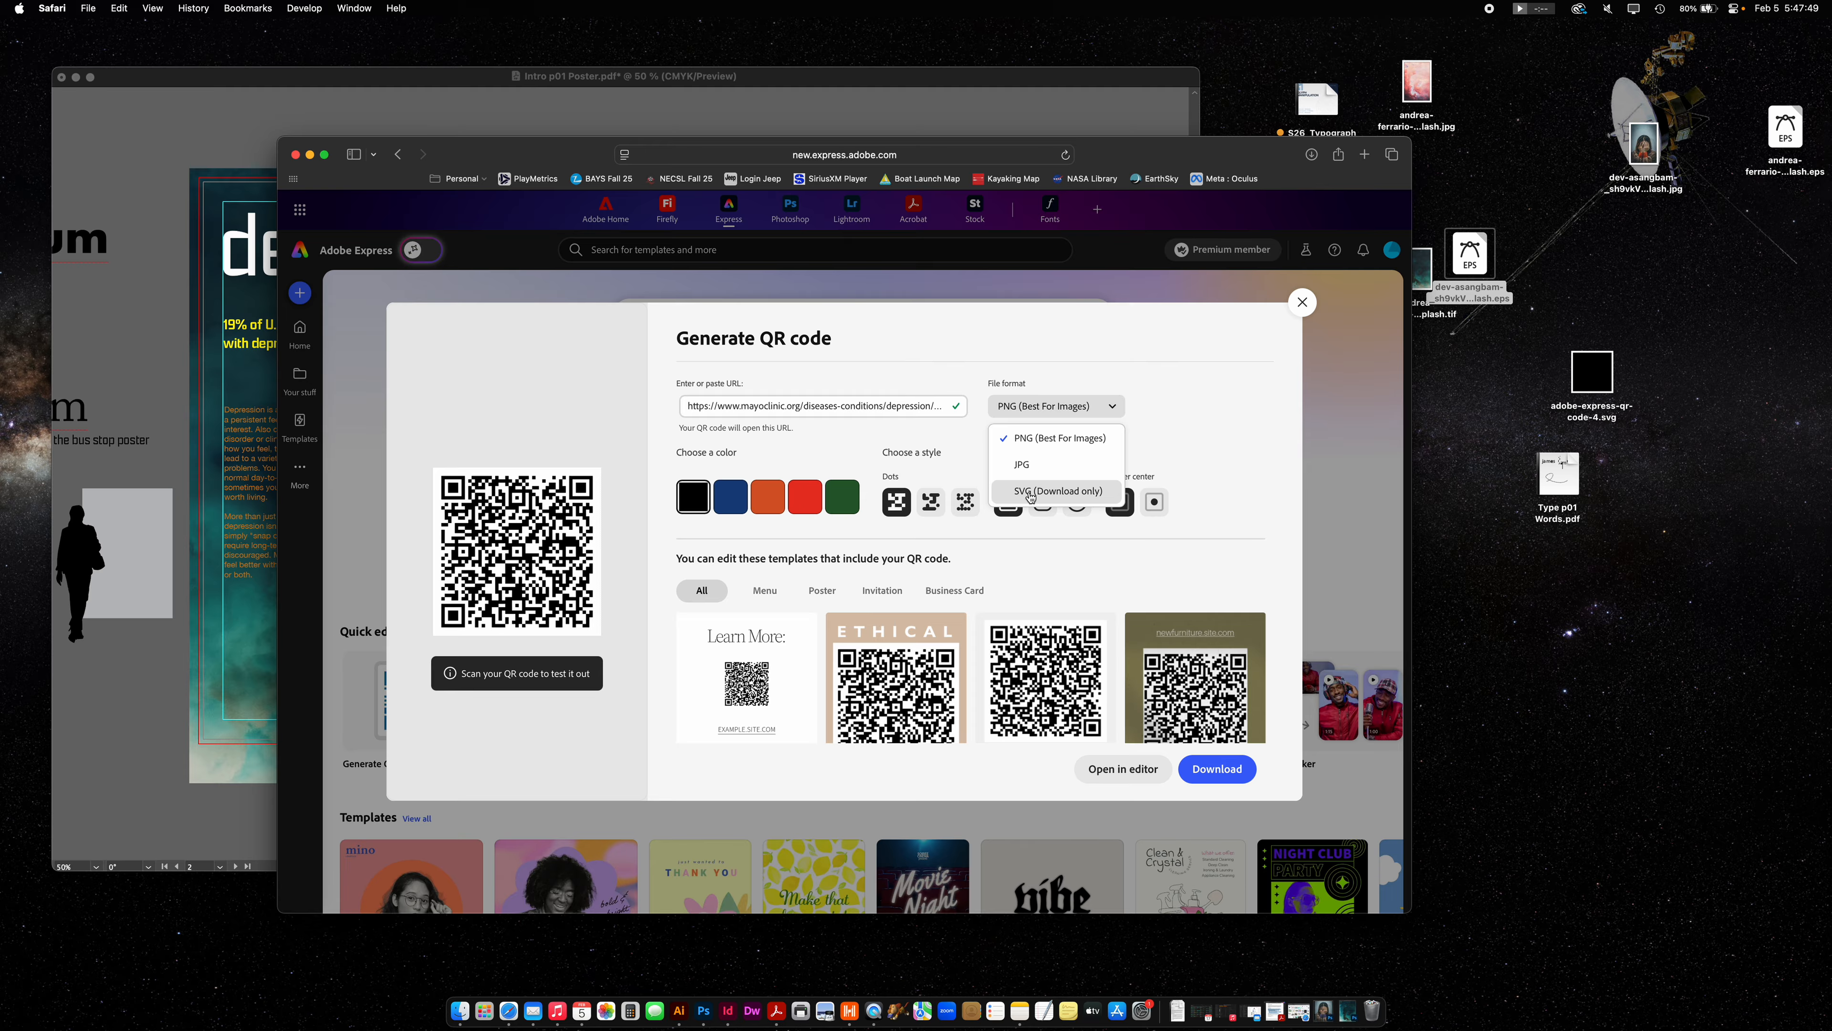
left_click(1034, 494)
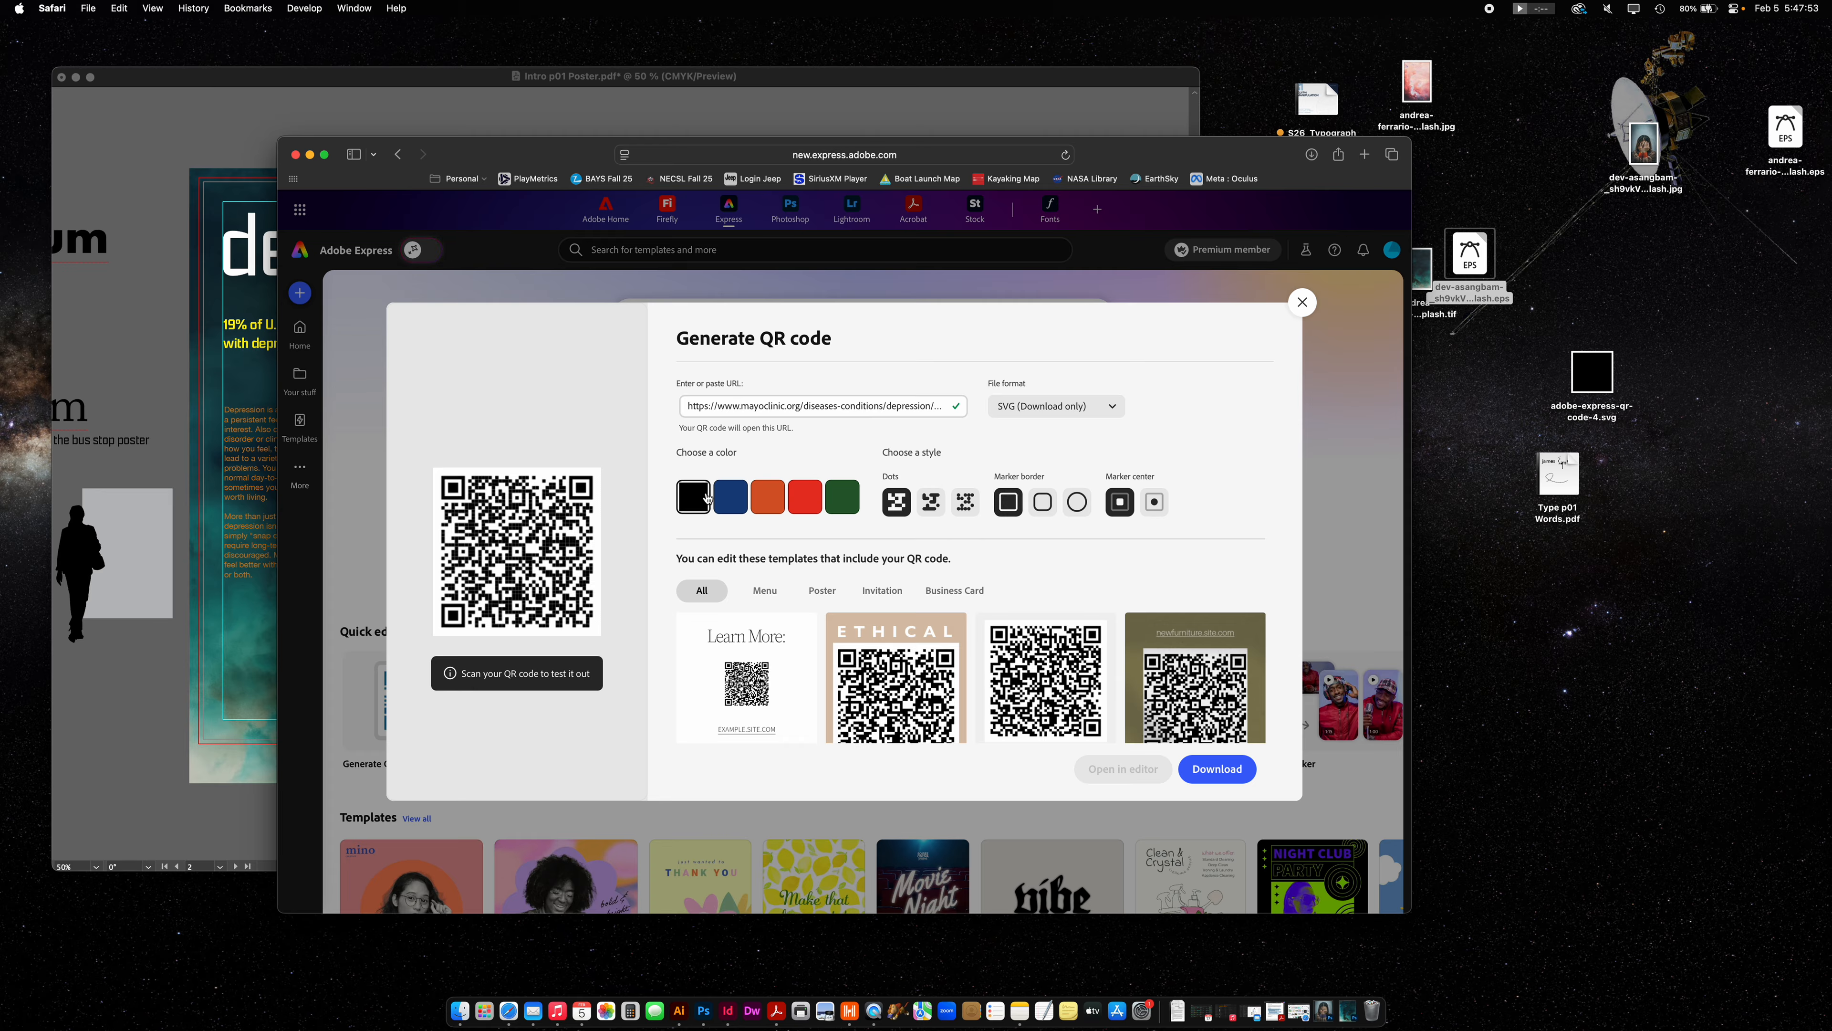
left_click(930, 503)
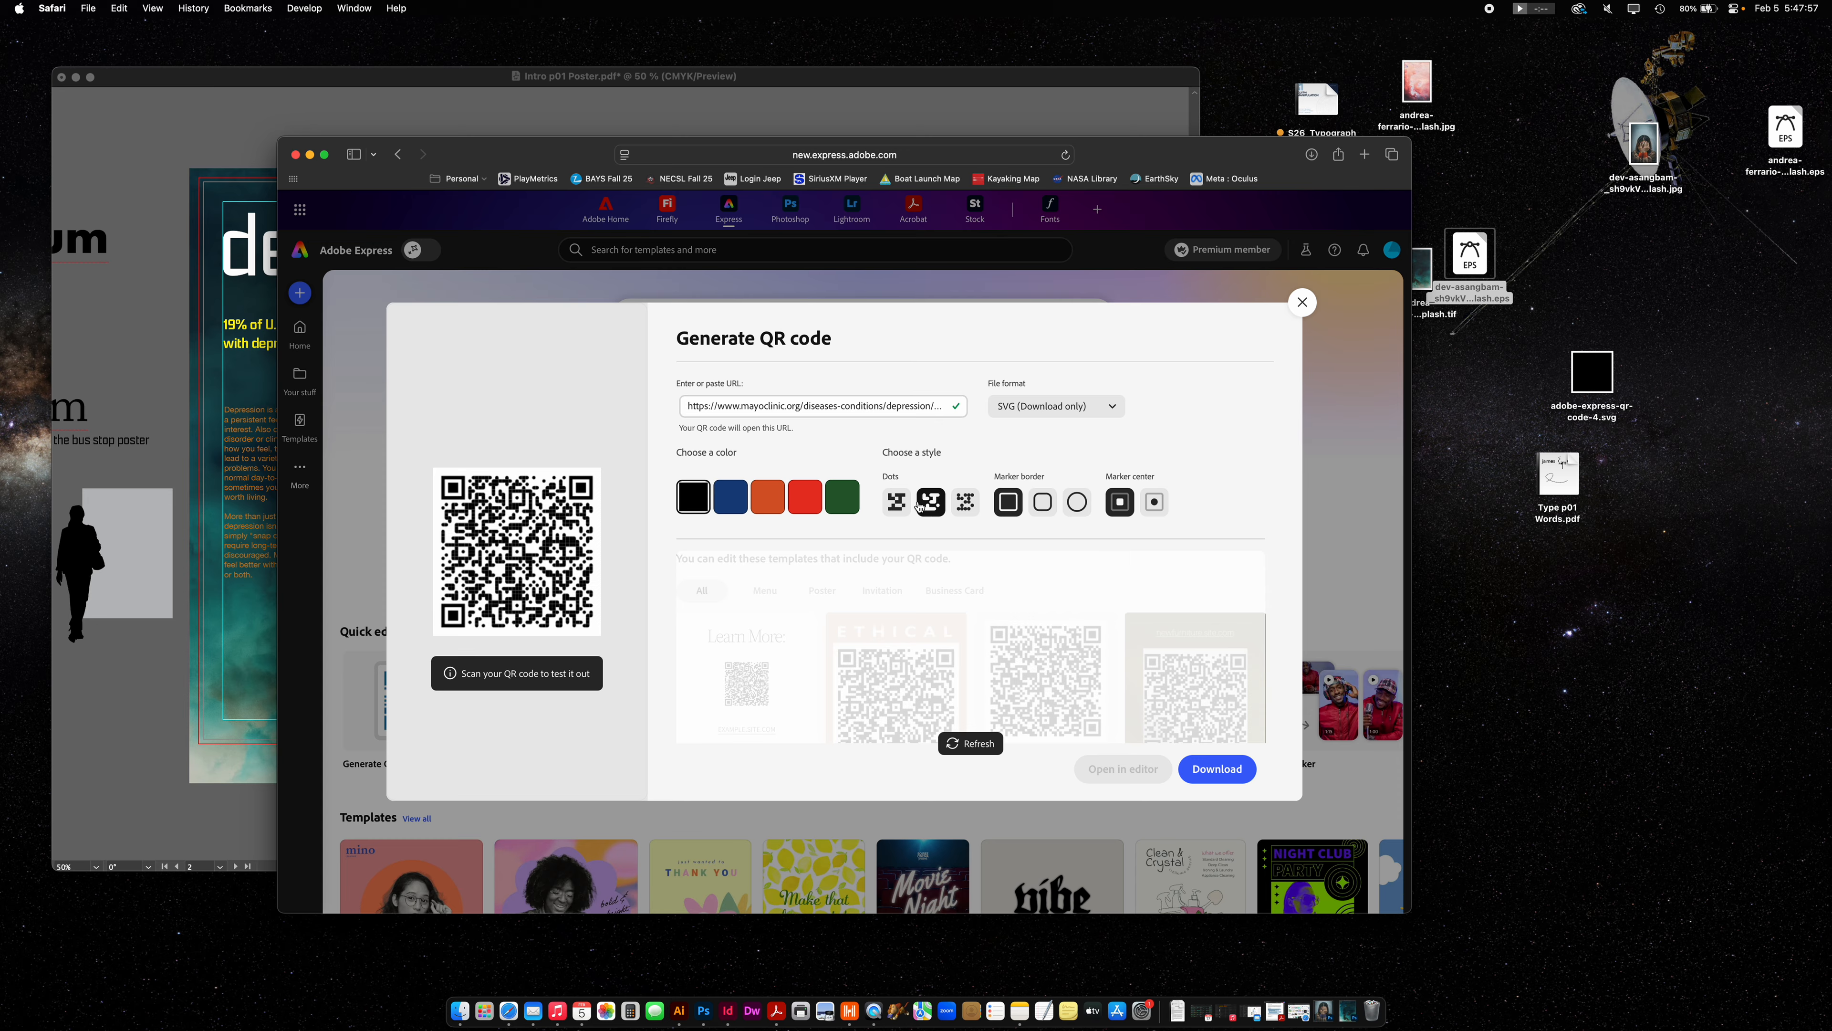
left_click(966, 503)
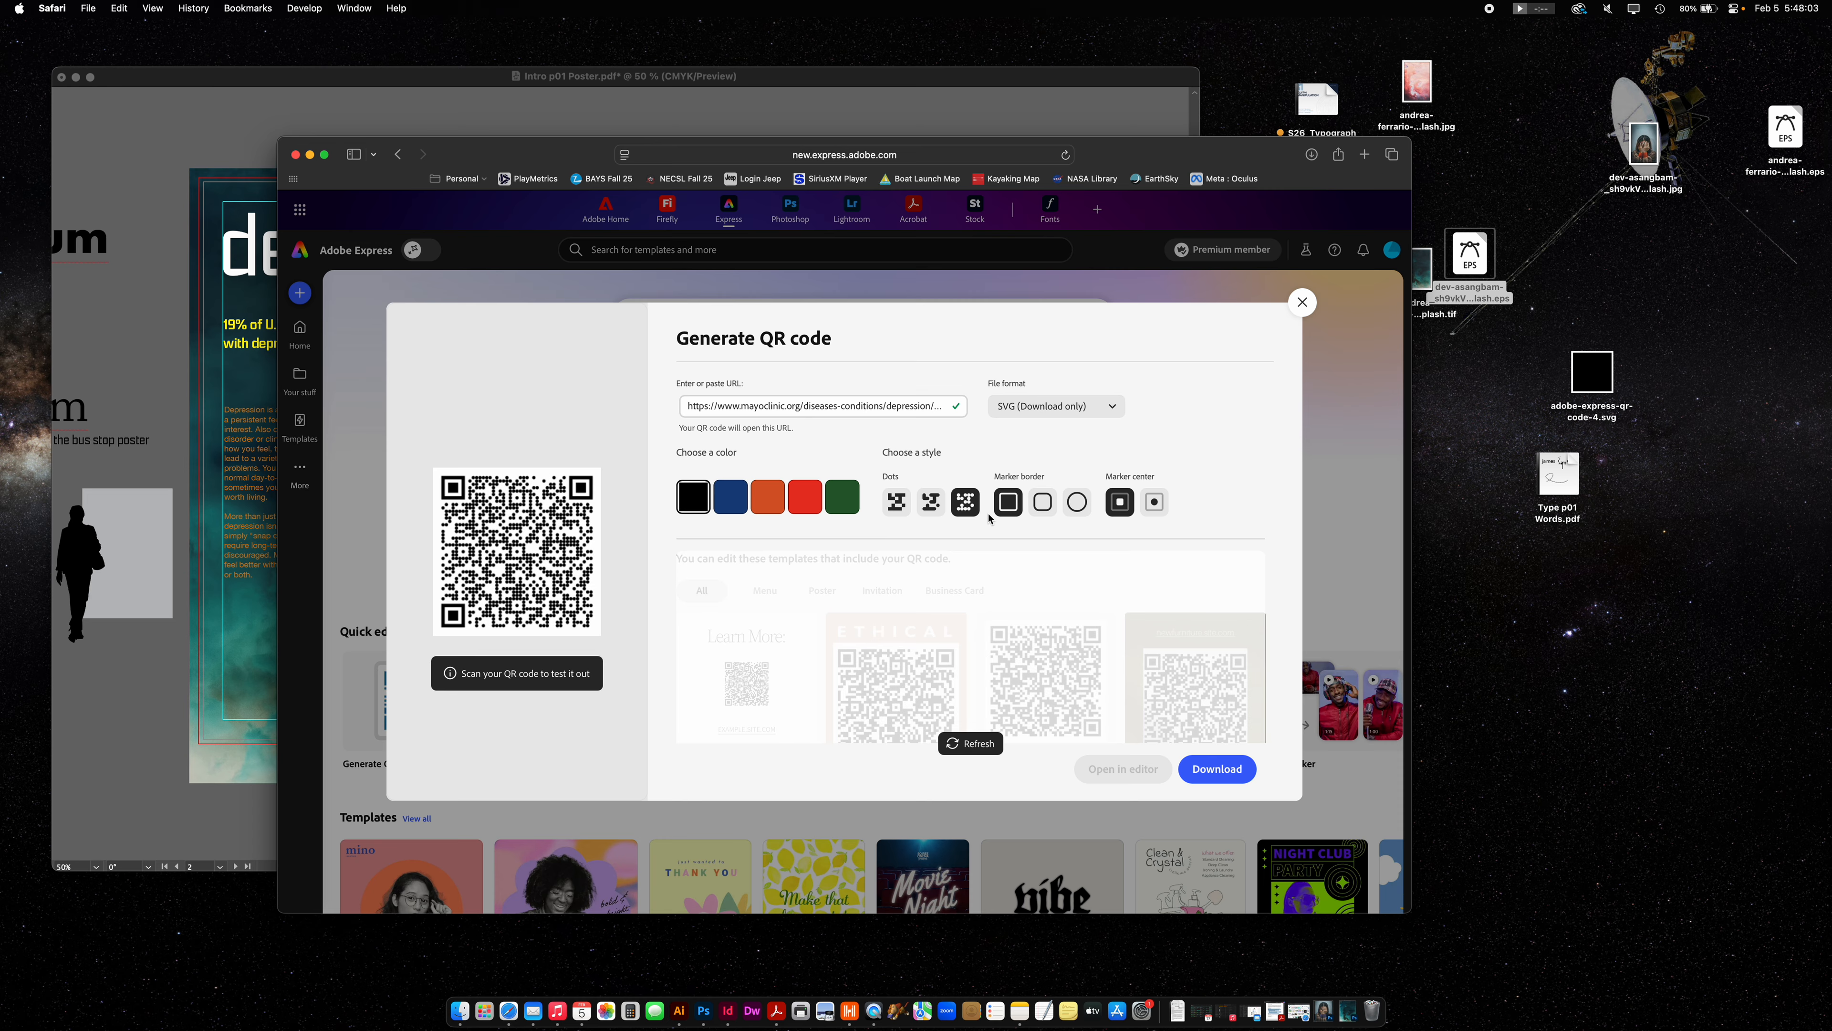
left_click(1046, 503)
left_click(1075, 505)
left_click(1154, 503)
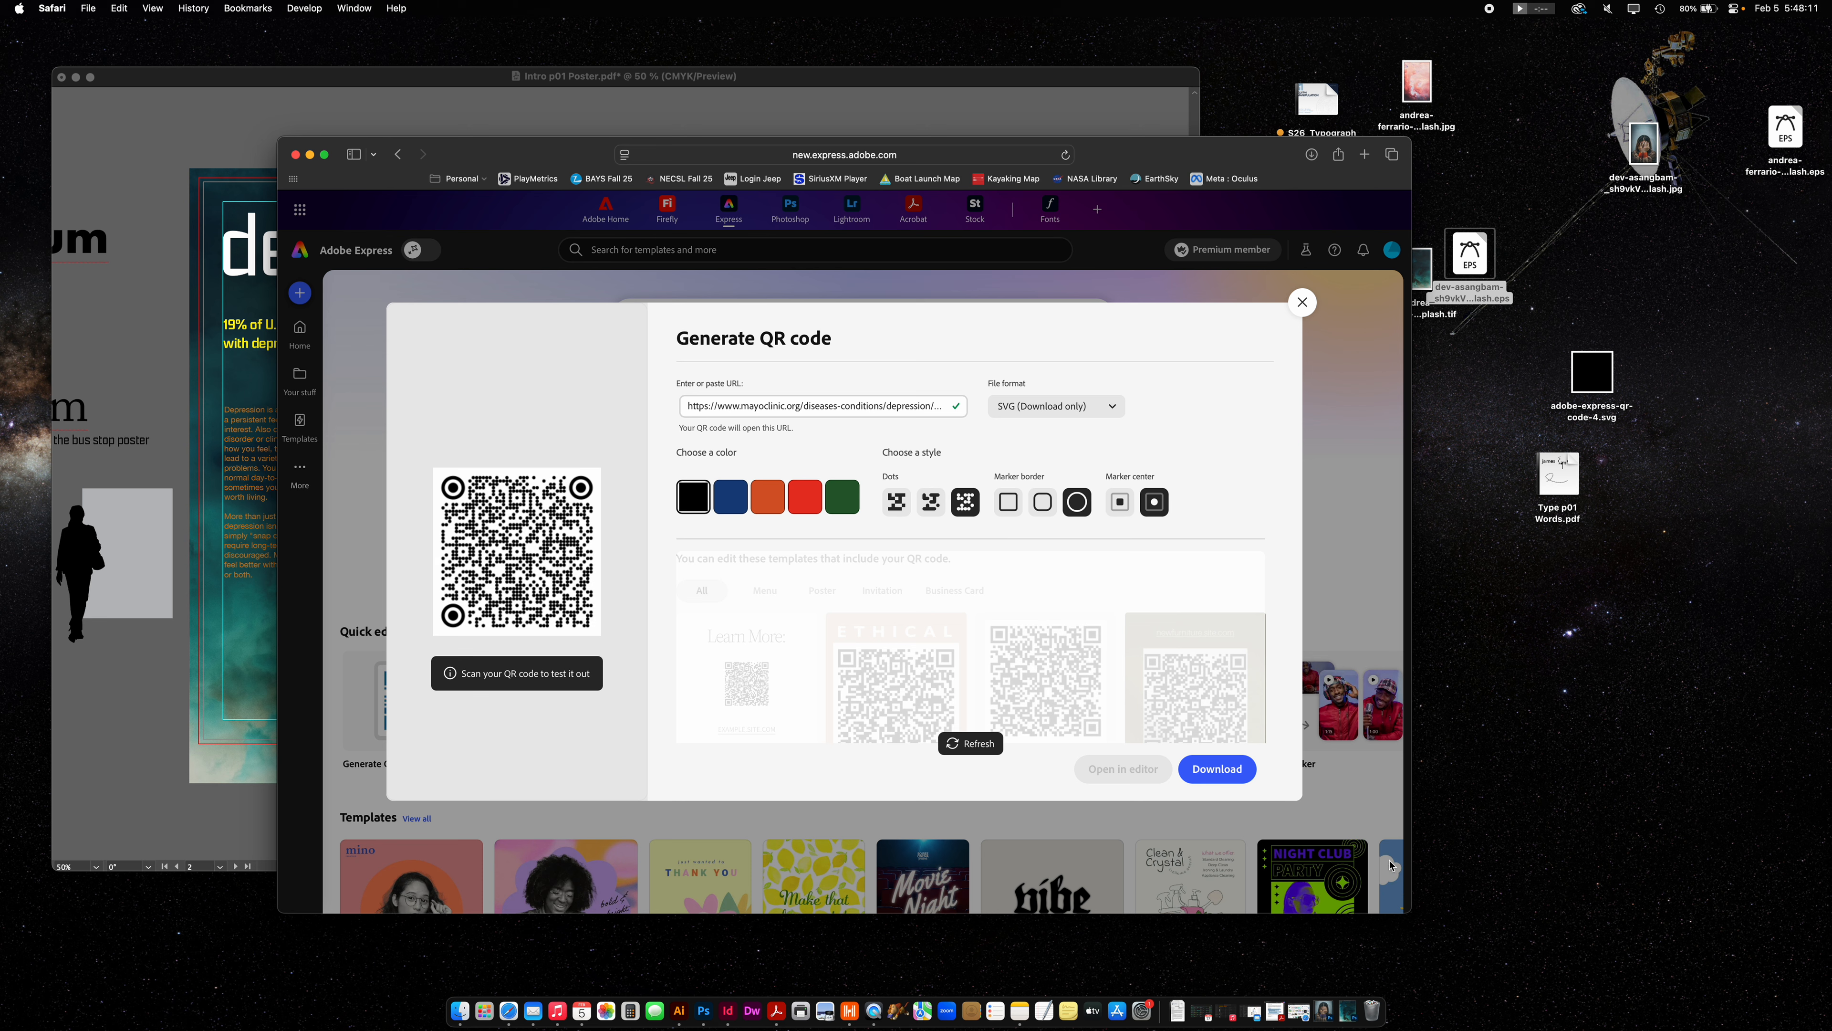
Download the QR code and move the file onto the desktop, replacing the older adobe-express-qr-code-4.svg.
left_click(1215, 774)
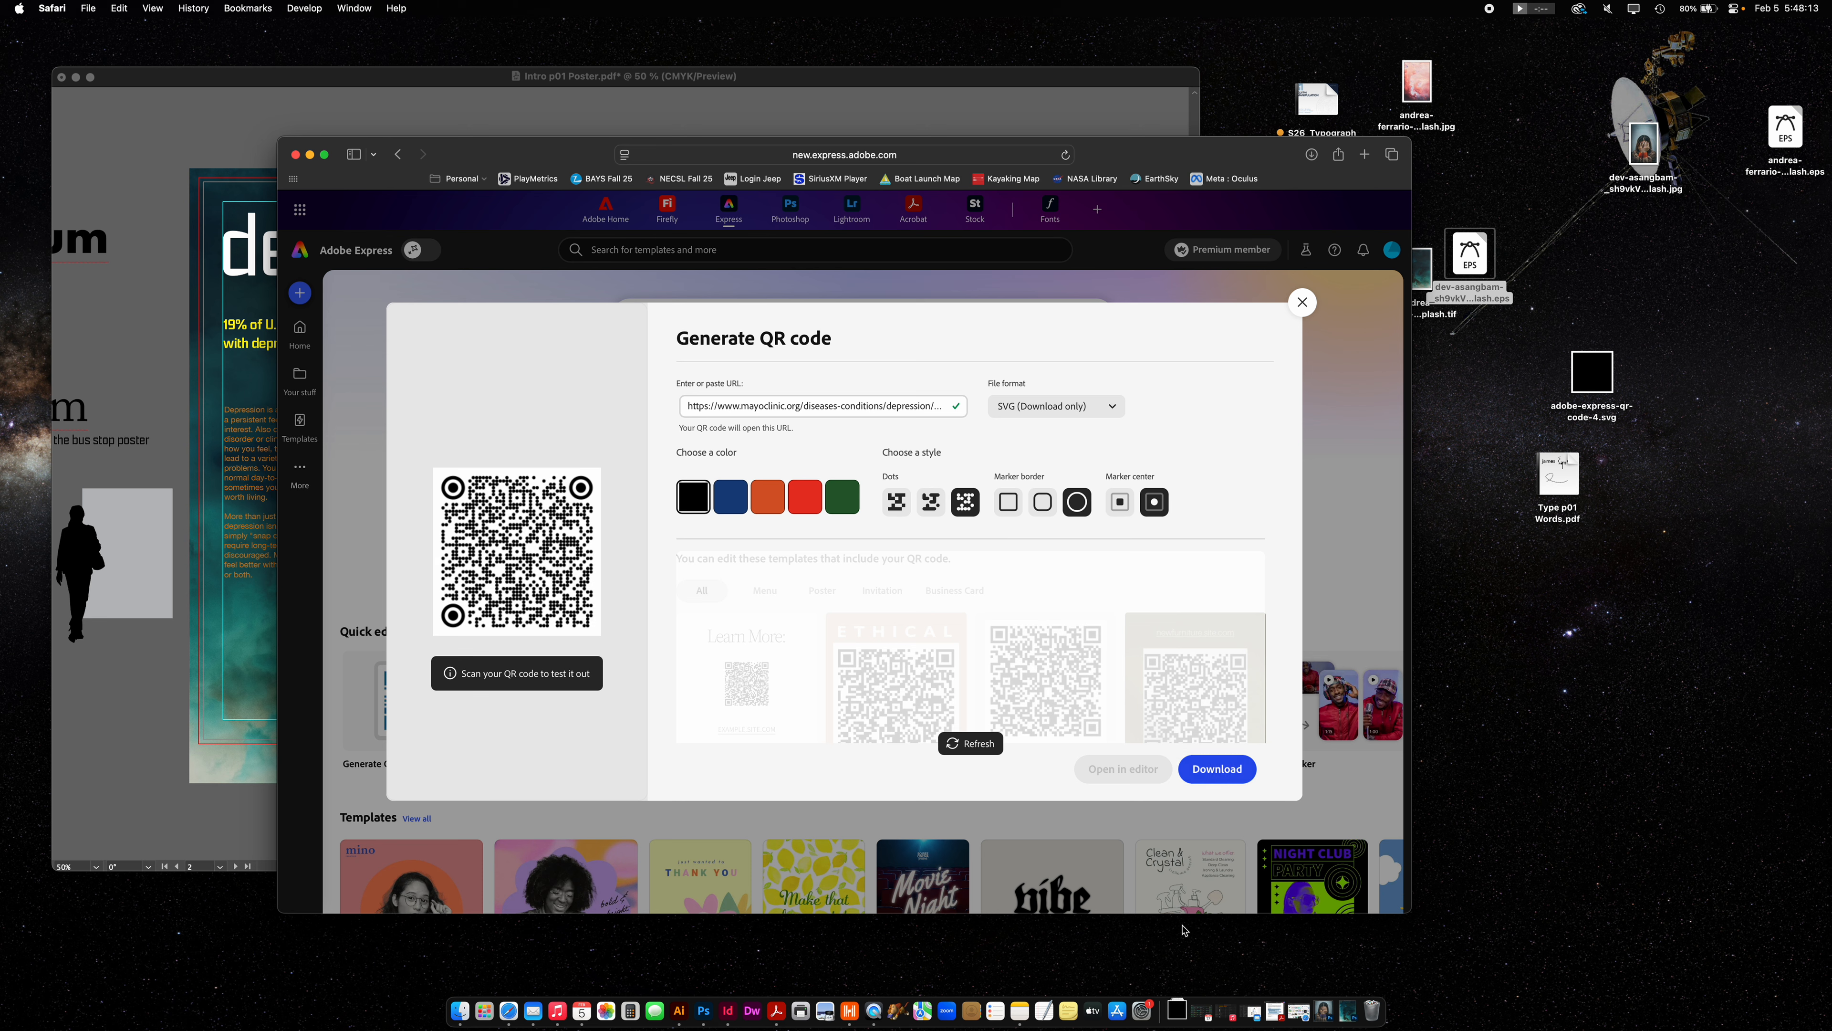
left_click(1176, 1009)
left_click_drag(1187, 966, 1593, 654)
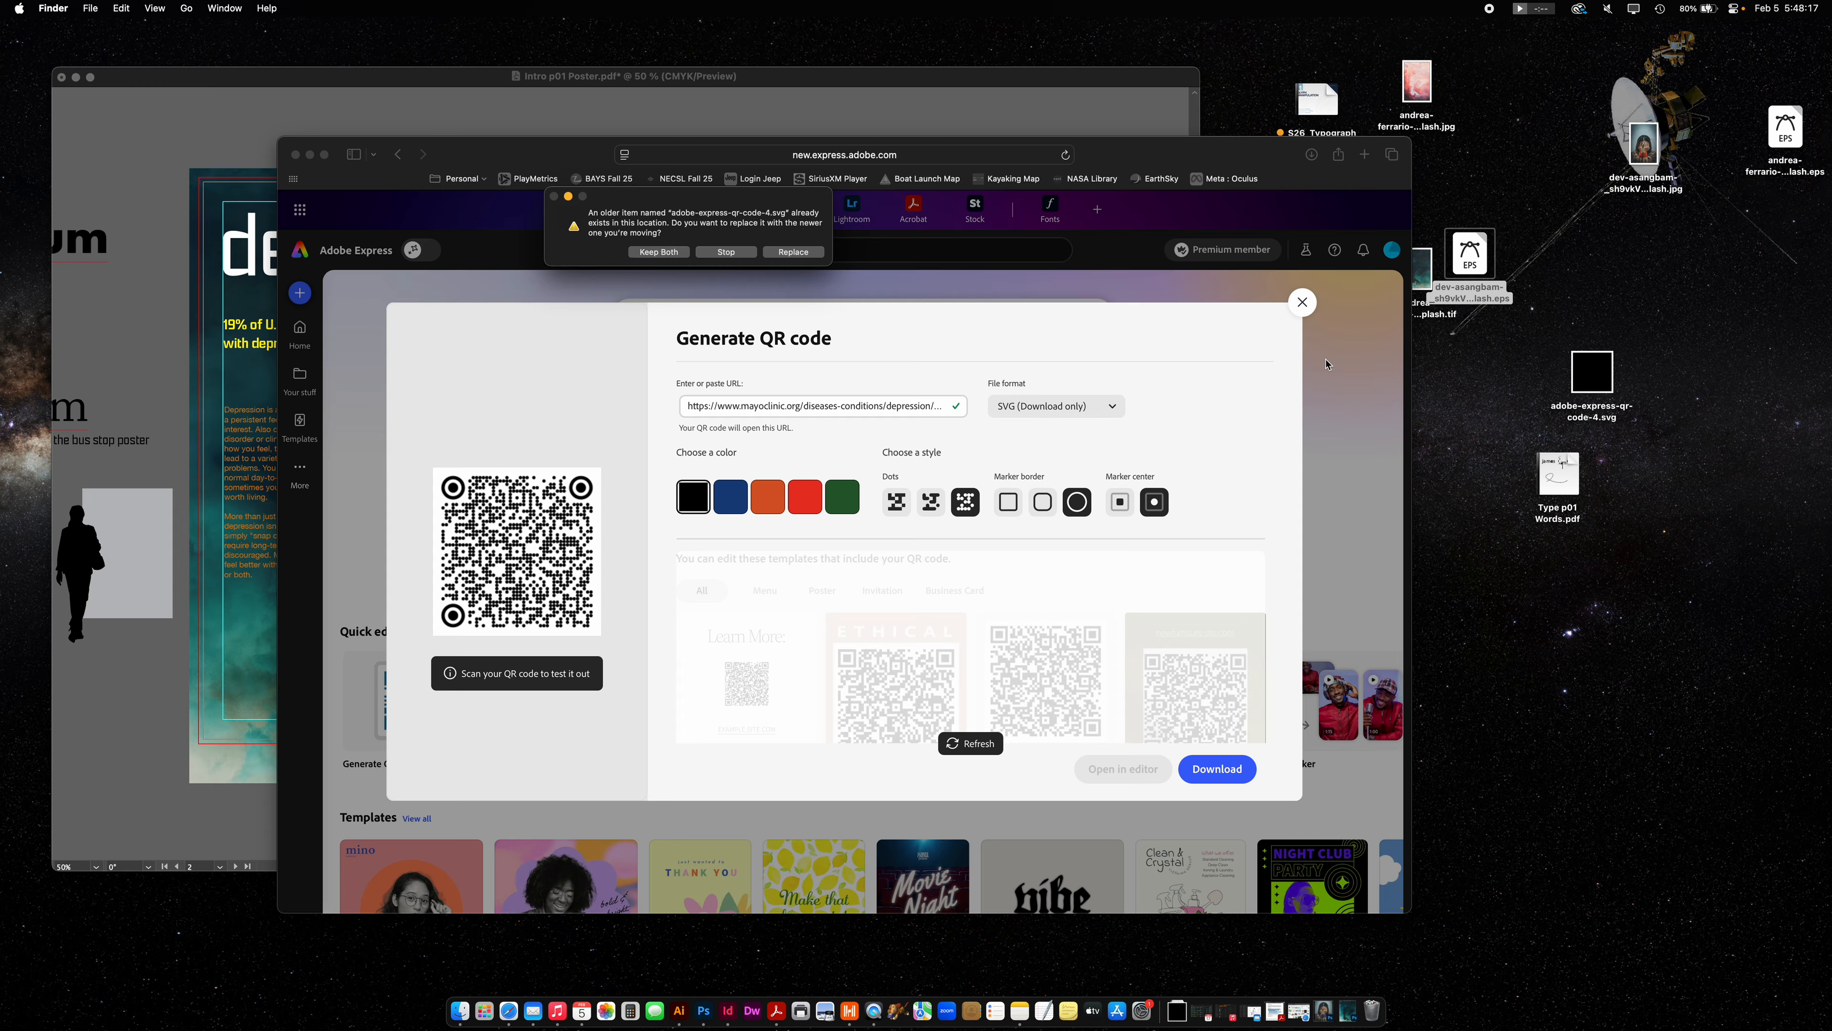
key("Return")
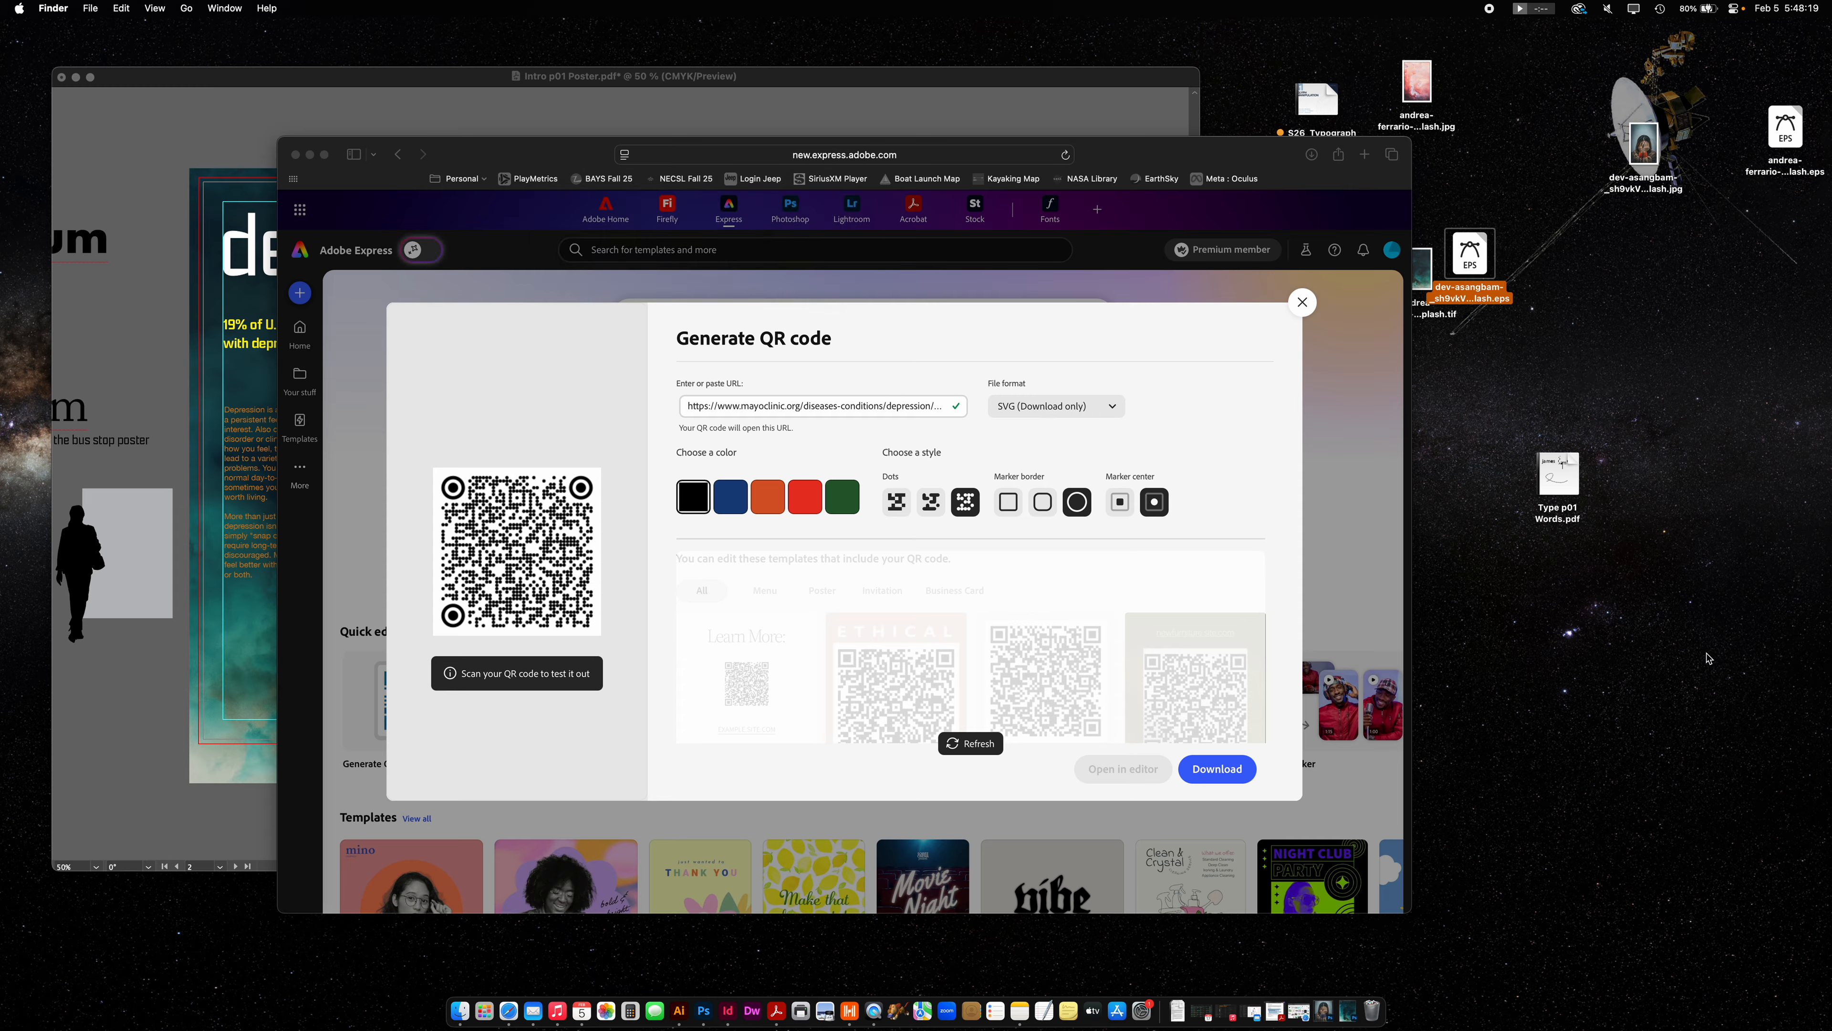
Open adobe-express-qr-code-4.svg from the desktop in Adobe Illustrator 2025.
left_click(1605, 607)
right_click(1594, 617)
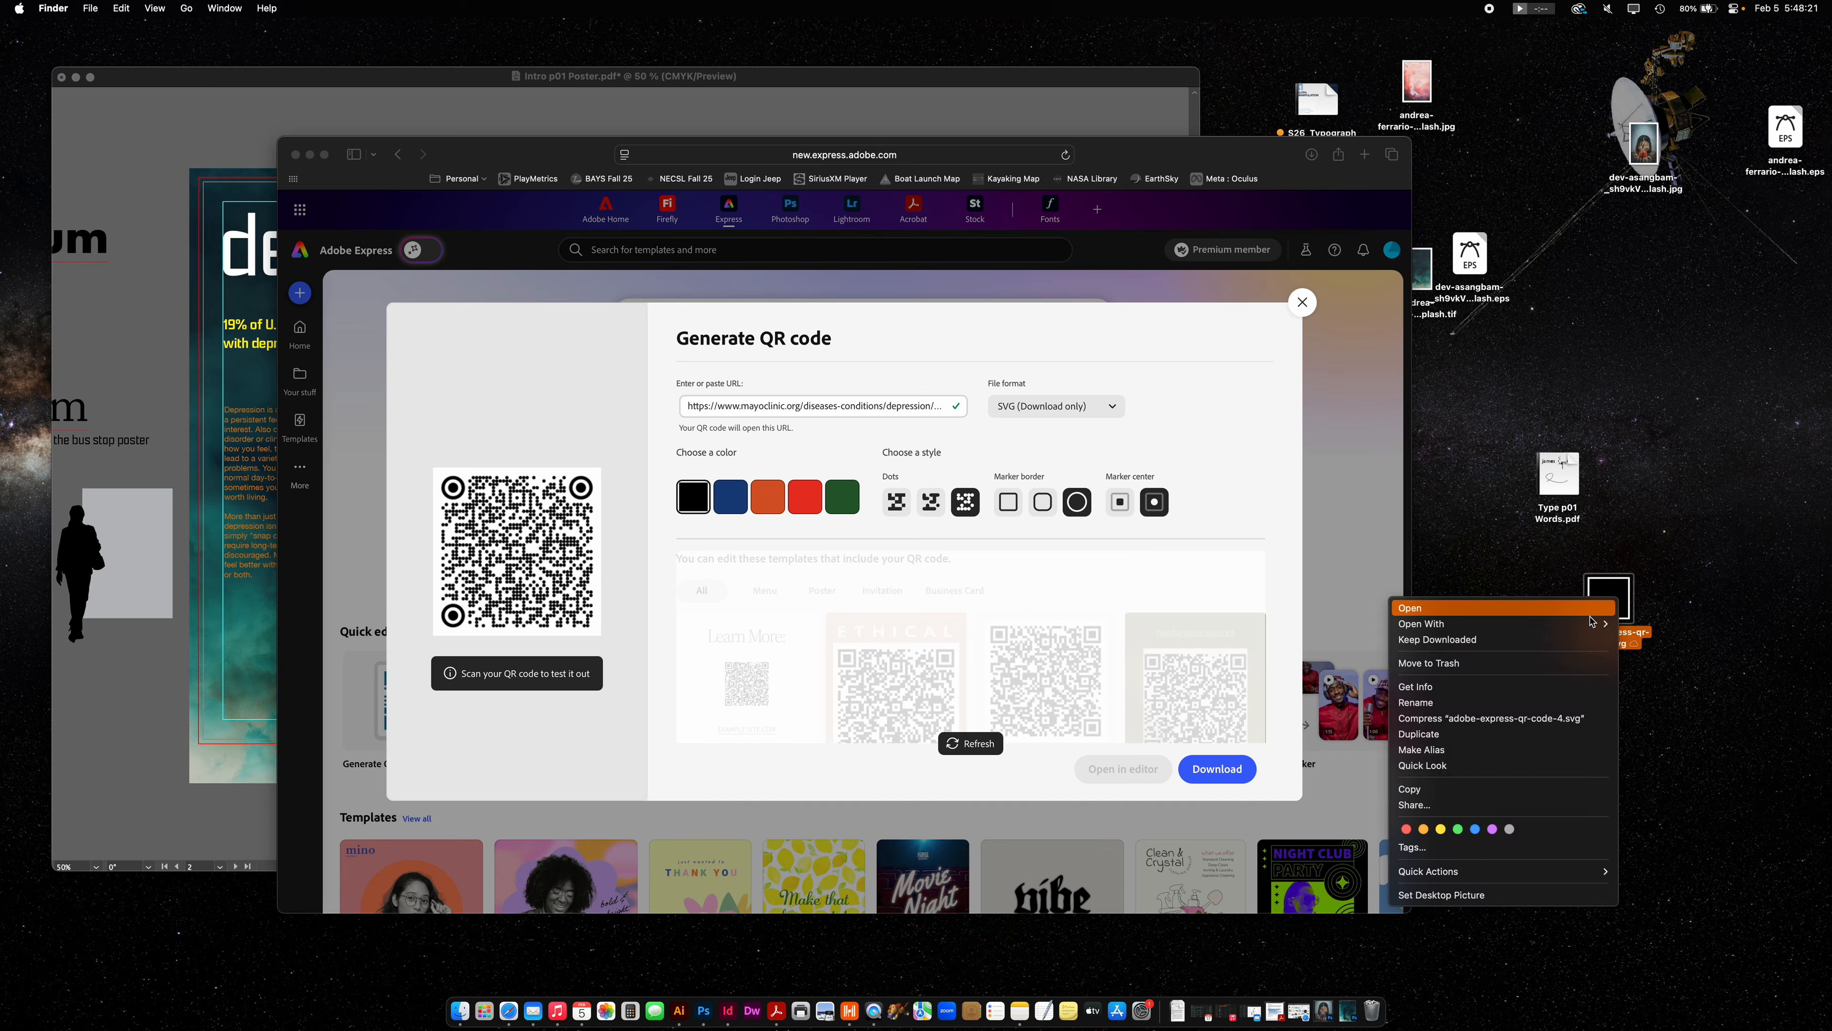
mouse_move(1592, 622)
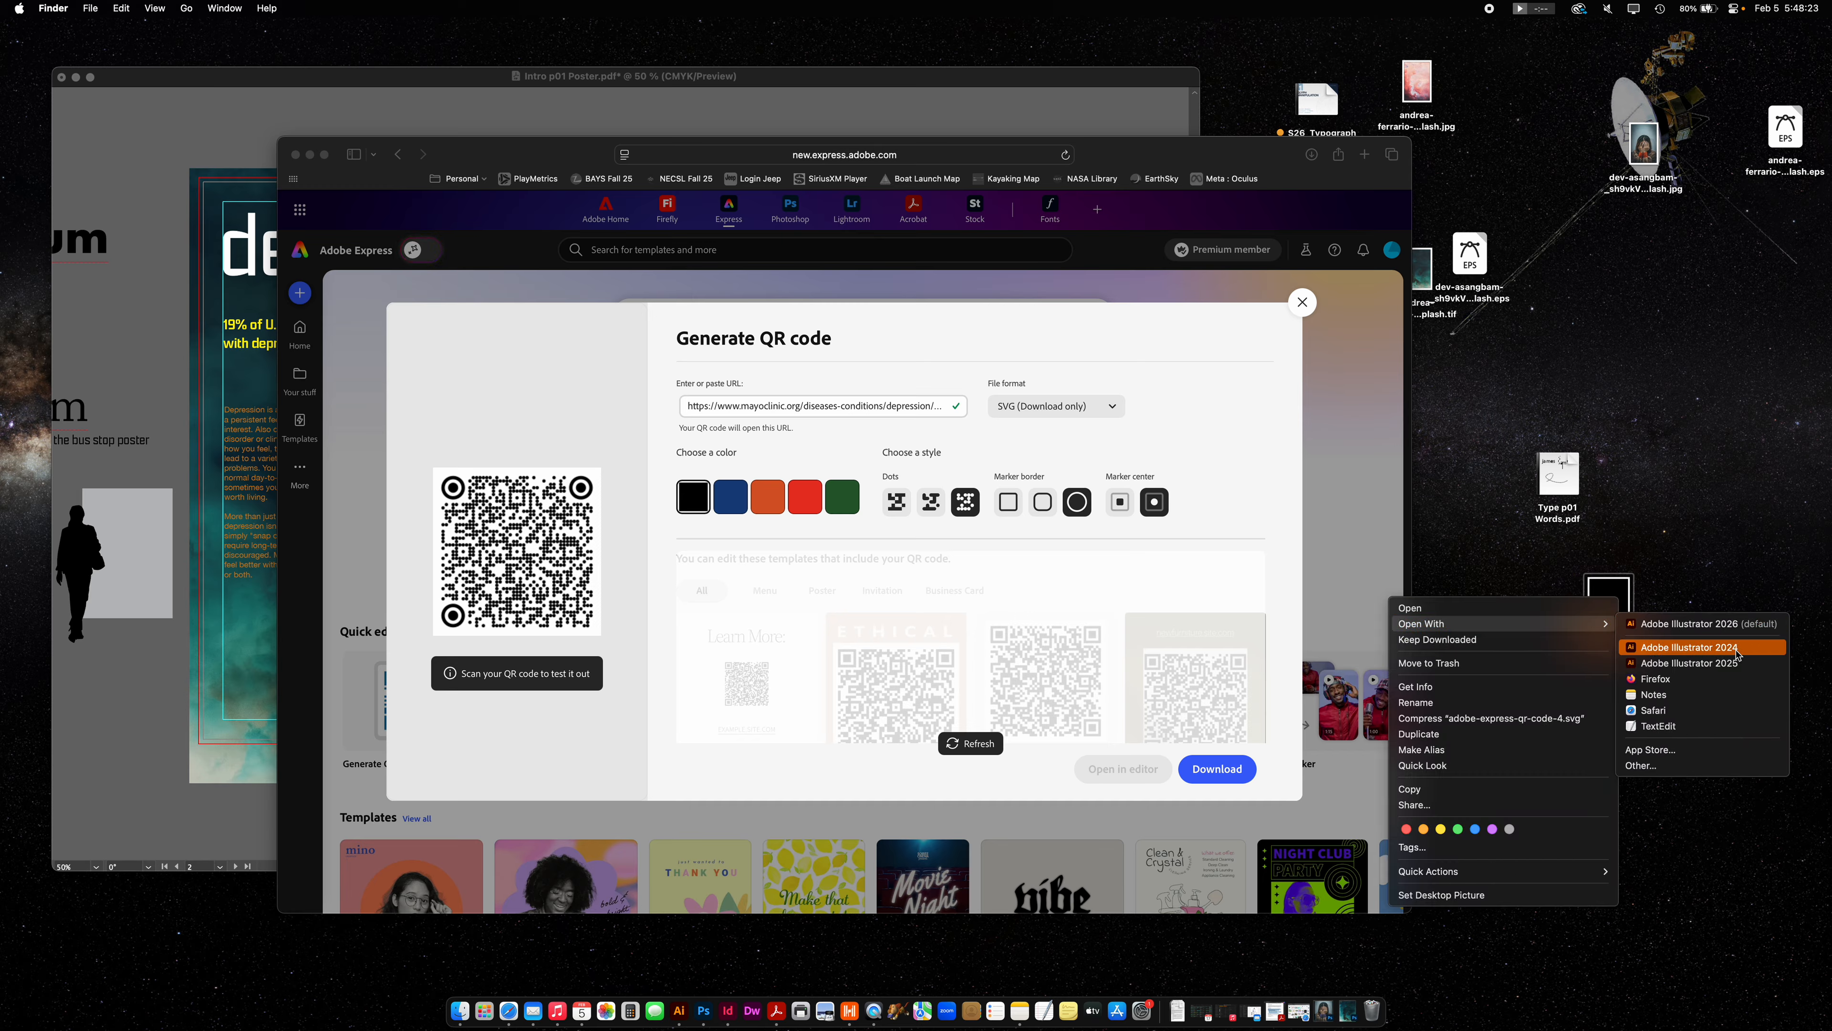
left_click(1743, 667)
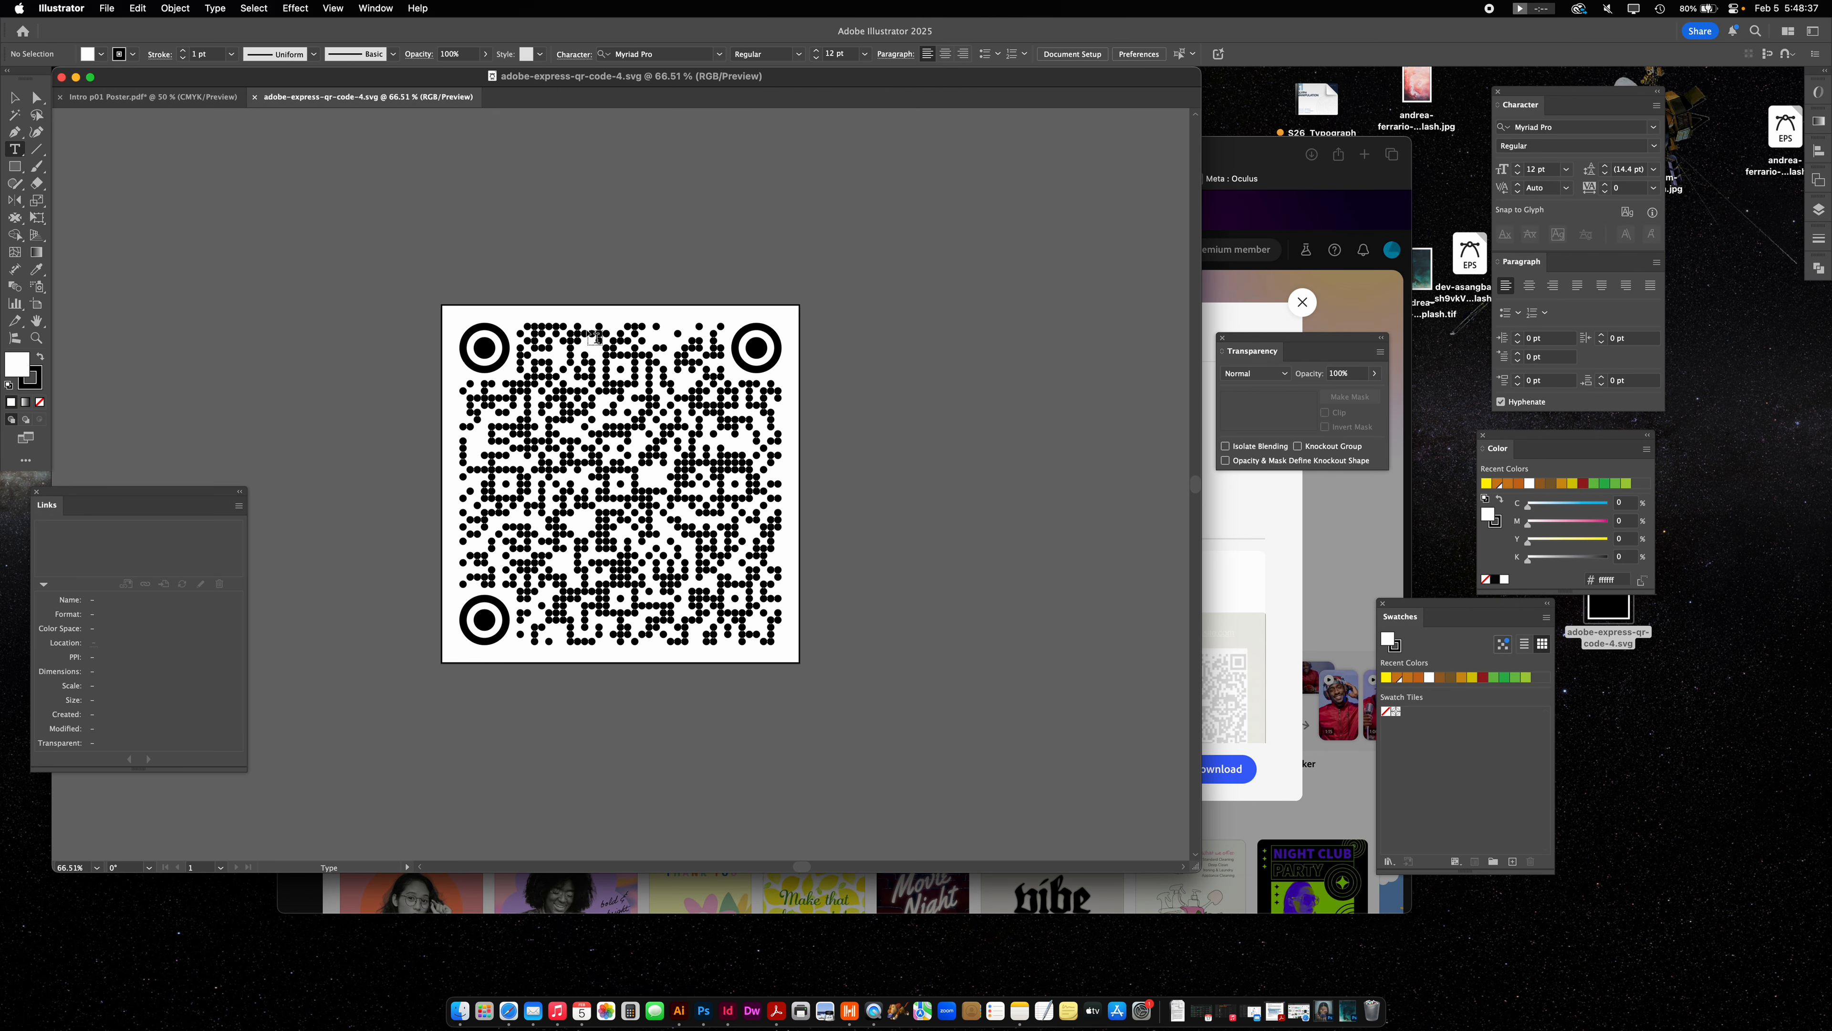
Remove the tiny stray clip group at the QR code's upper-left corner and copy the remaining QR artwork.
key("v")
left_click_drag(413, 259, 899, 711)
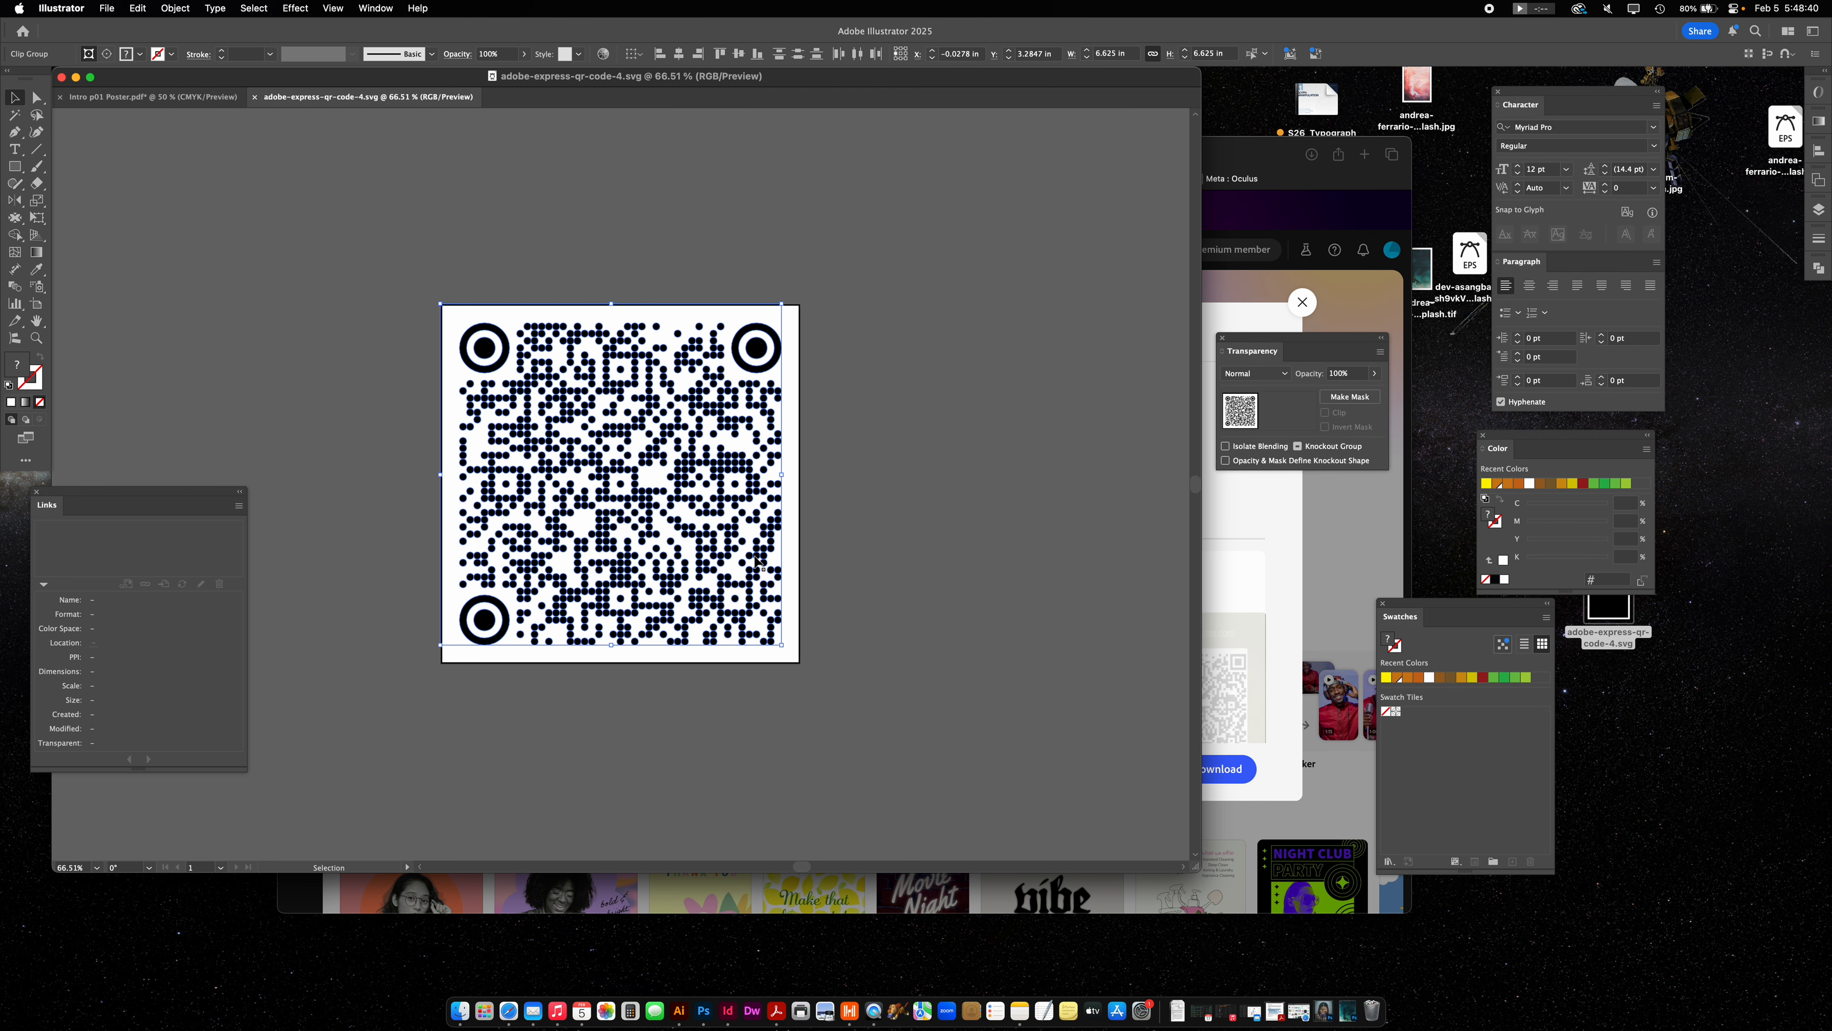
left_click(442, 306)
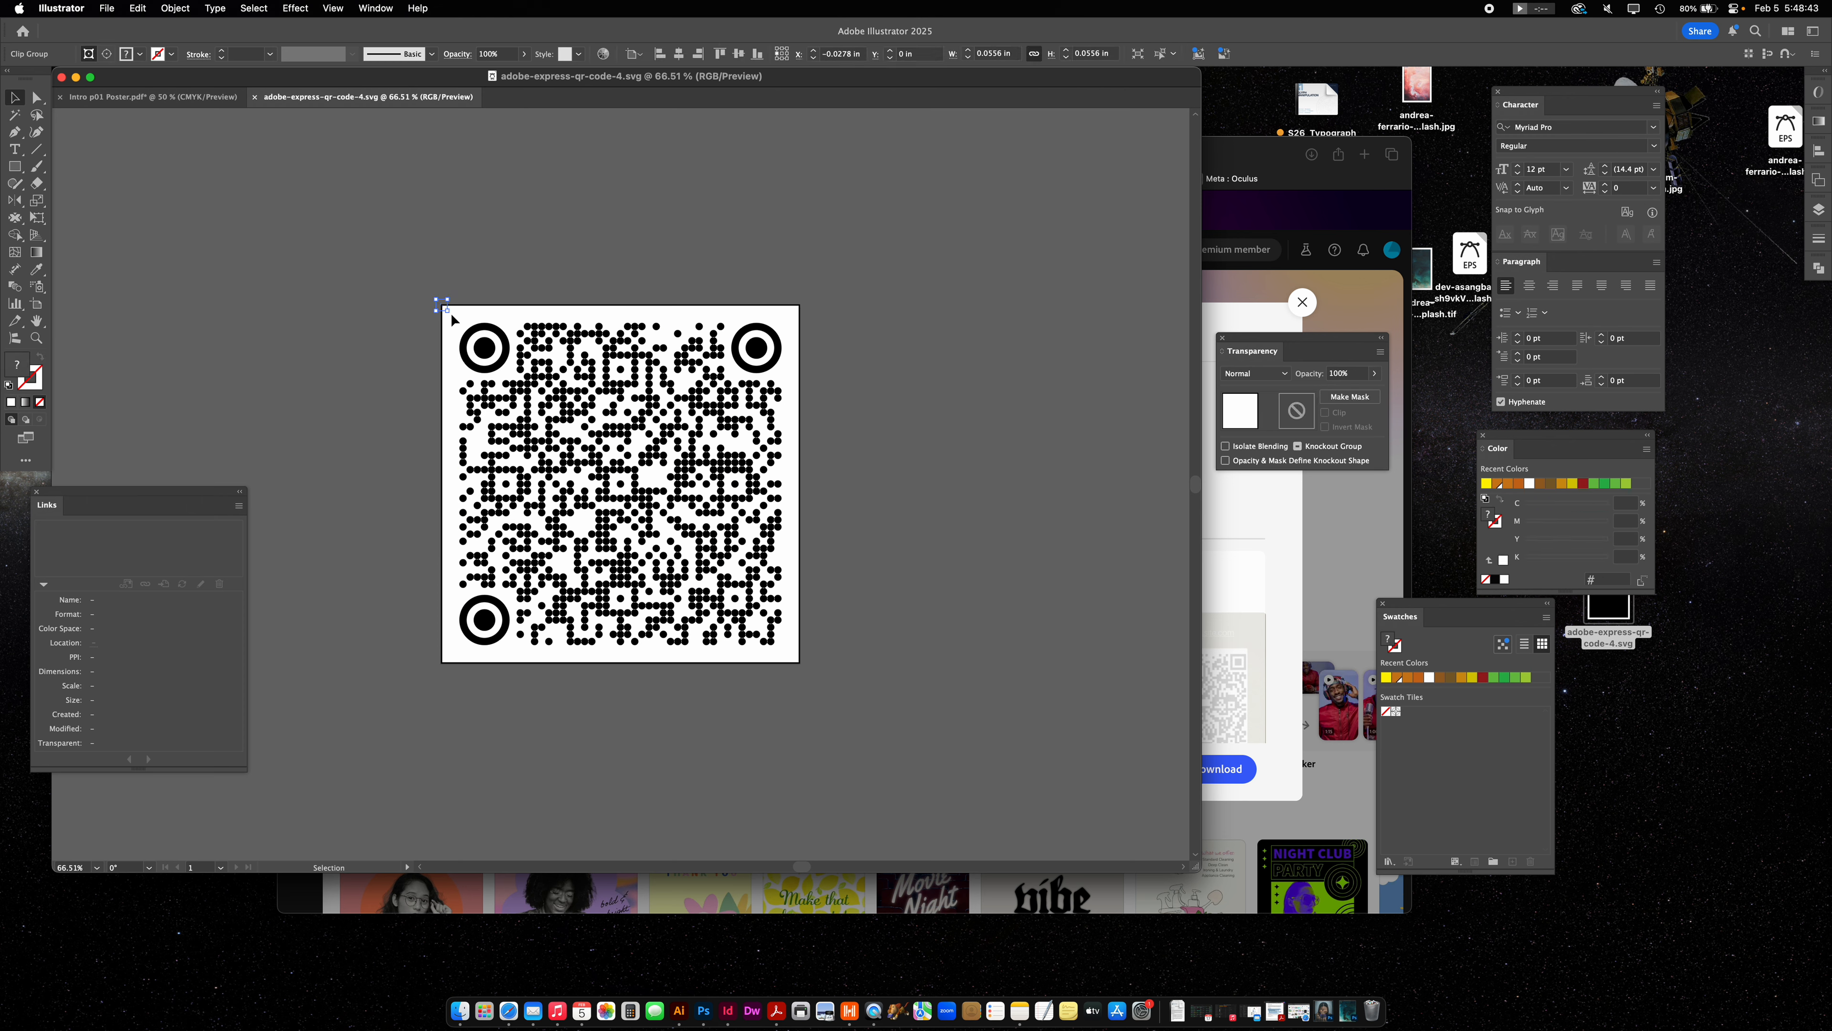
left_click_drag(394, 248, 941, 751)
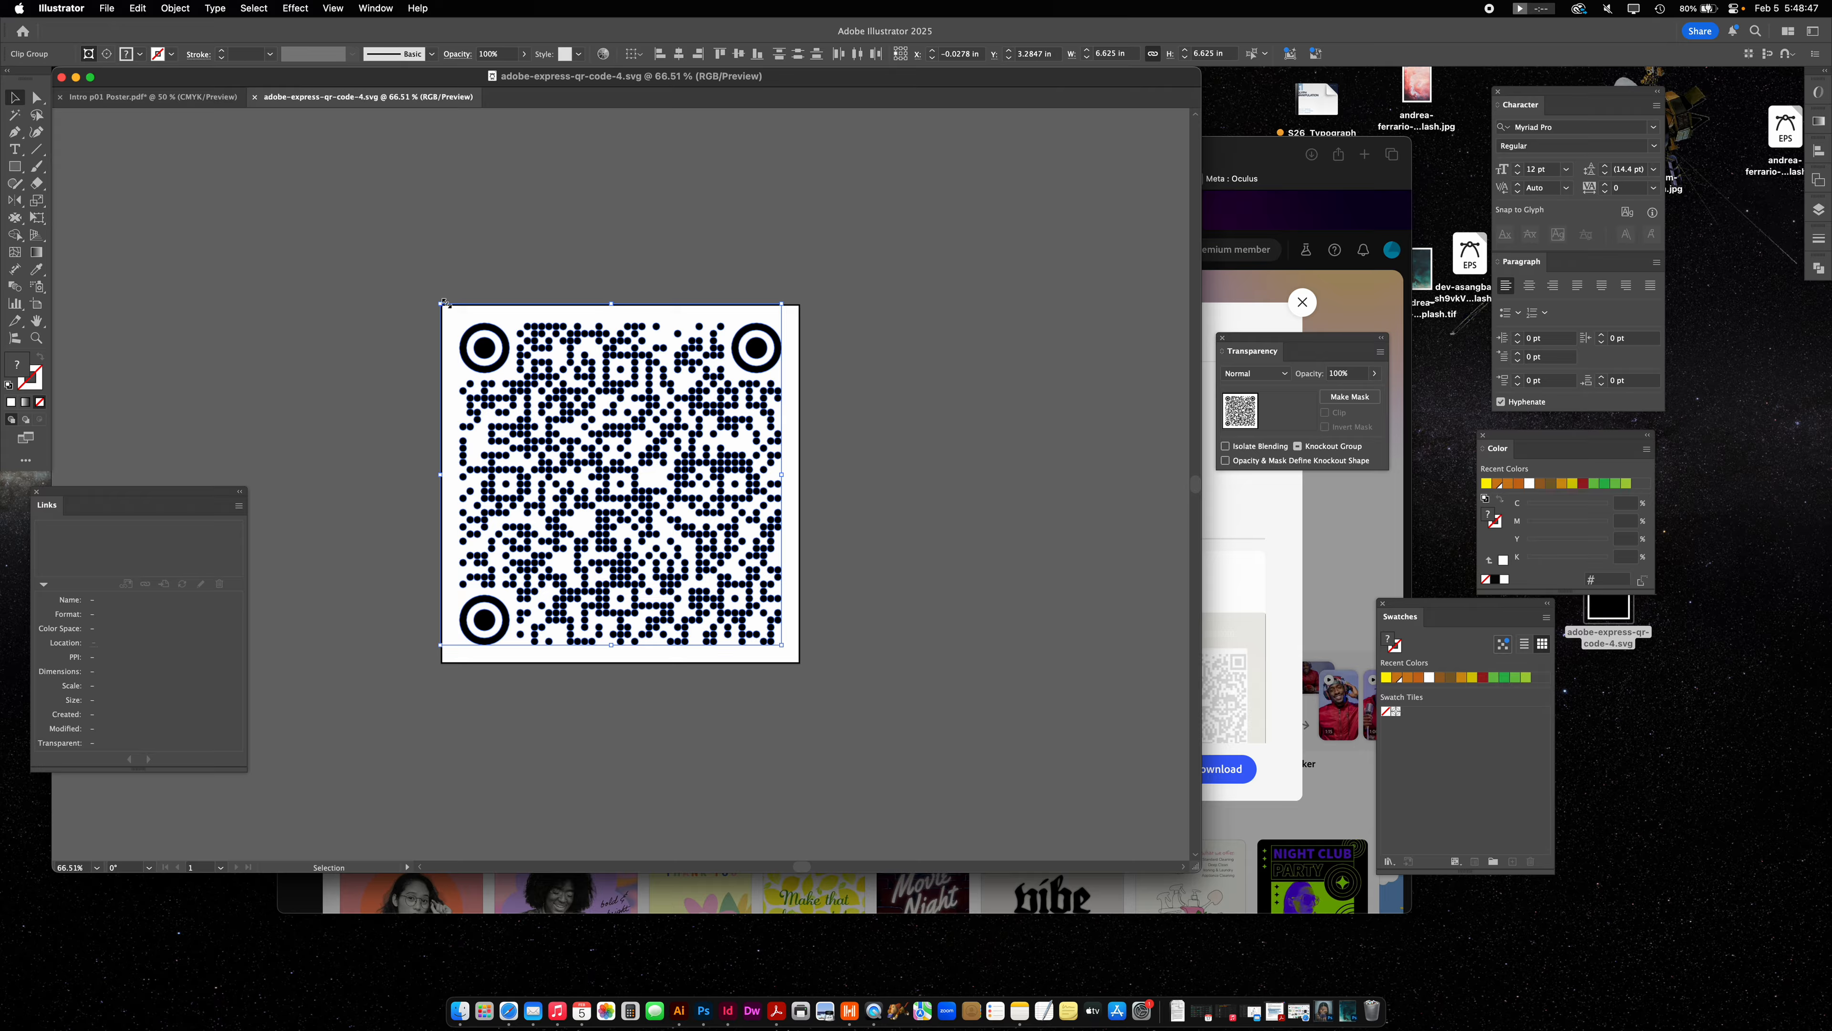
left_click(421, 273)
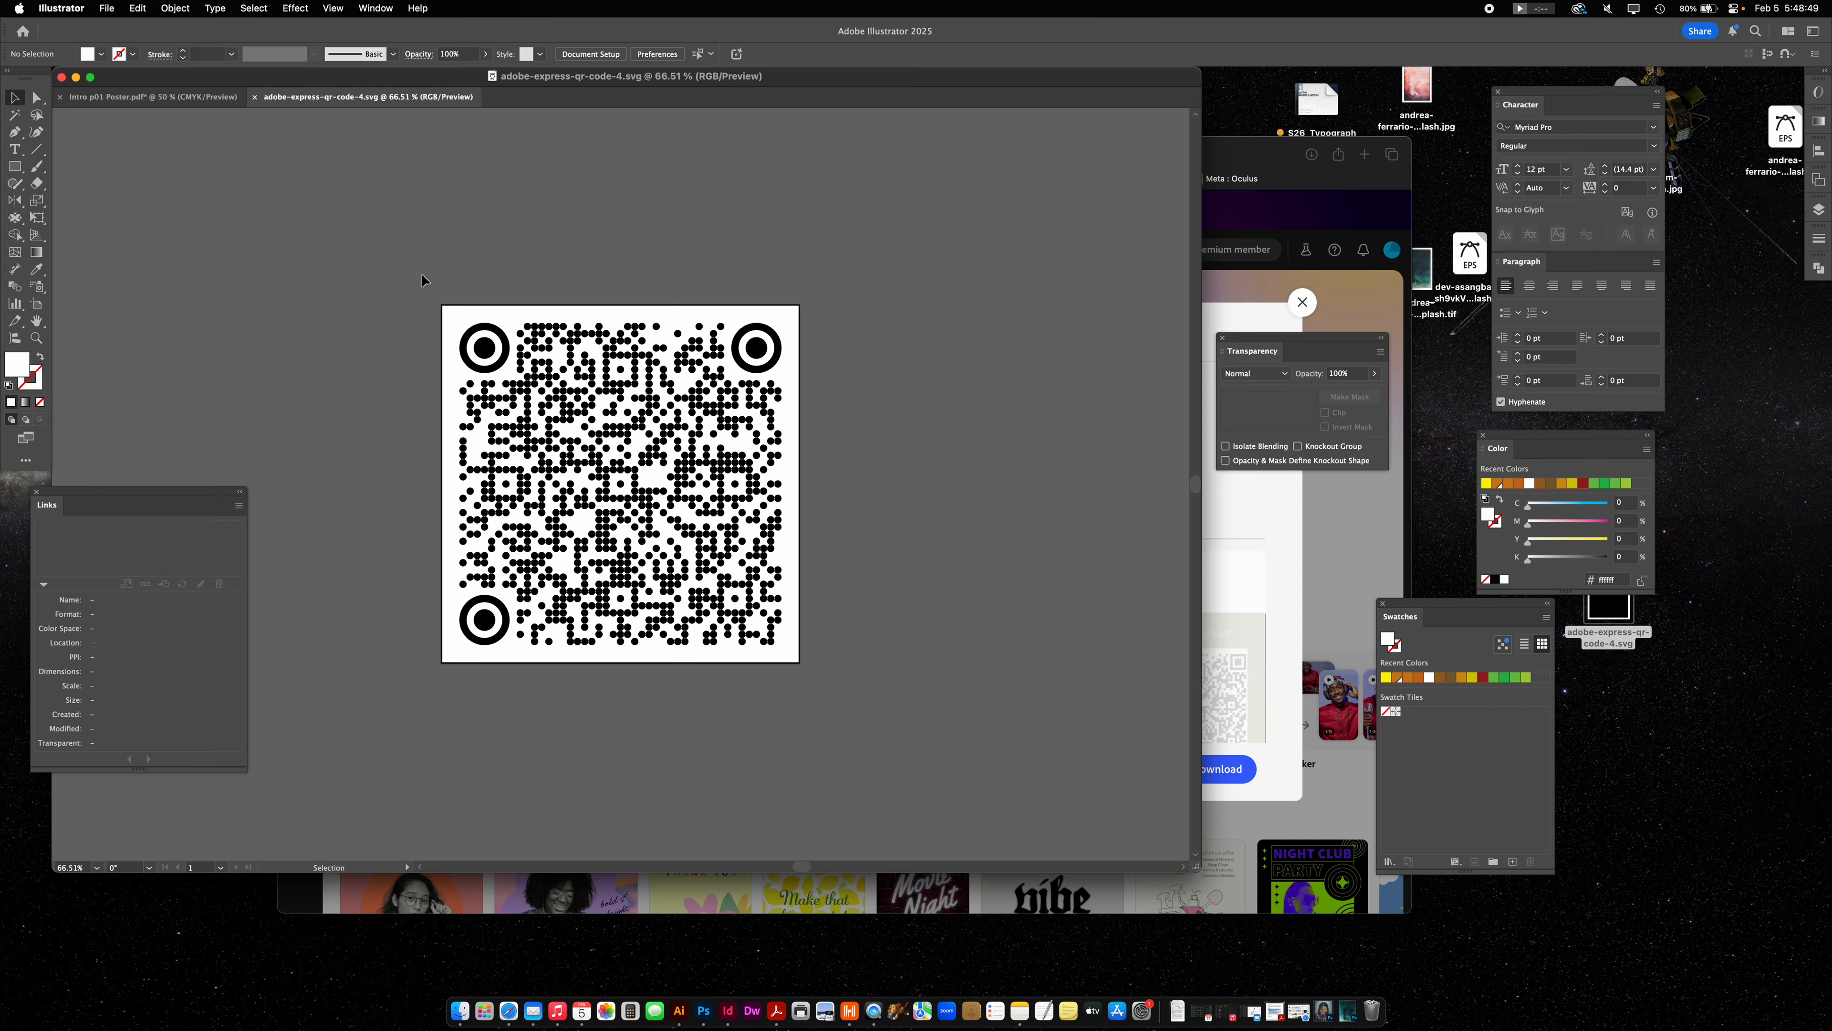
left_click(443, 305)
left_click(454, 317)
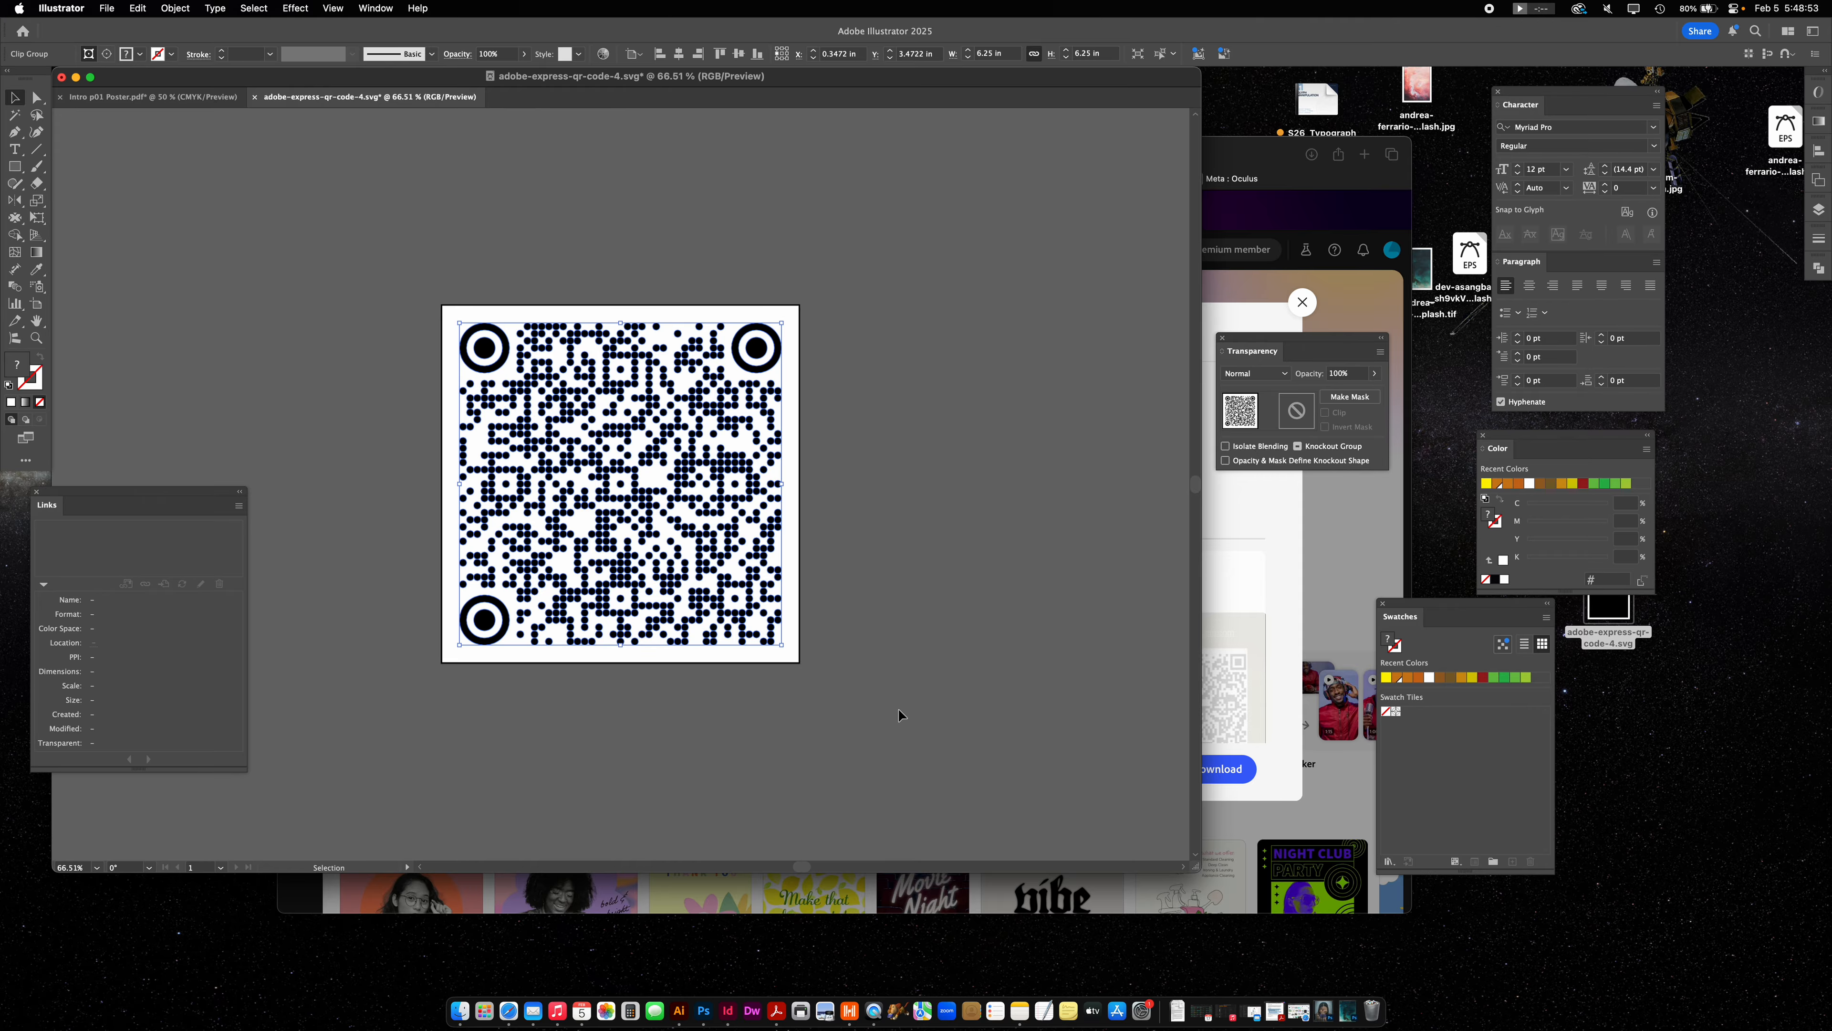
Close the QR code file without saving and paste the copied QR artwork onto the poster document's second artboard.
key("super+w")
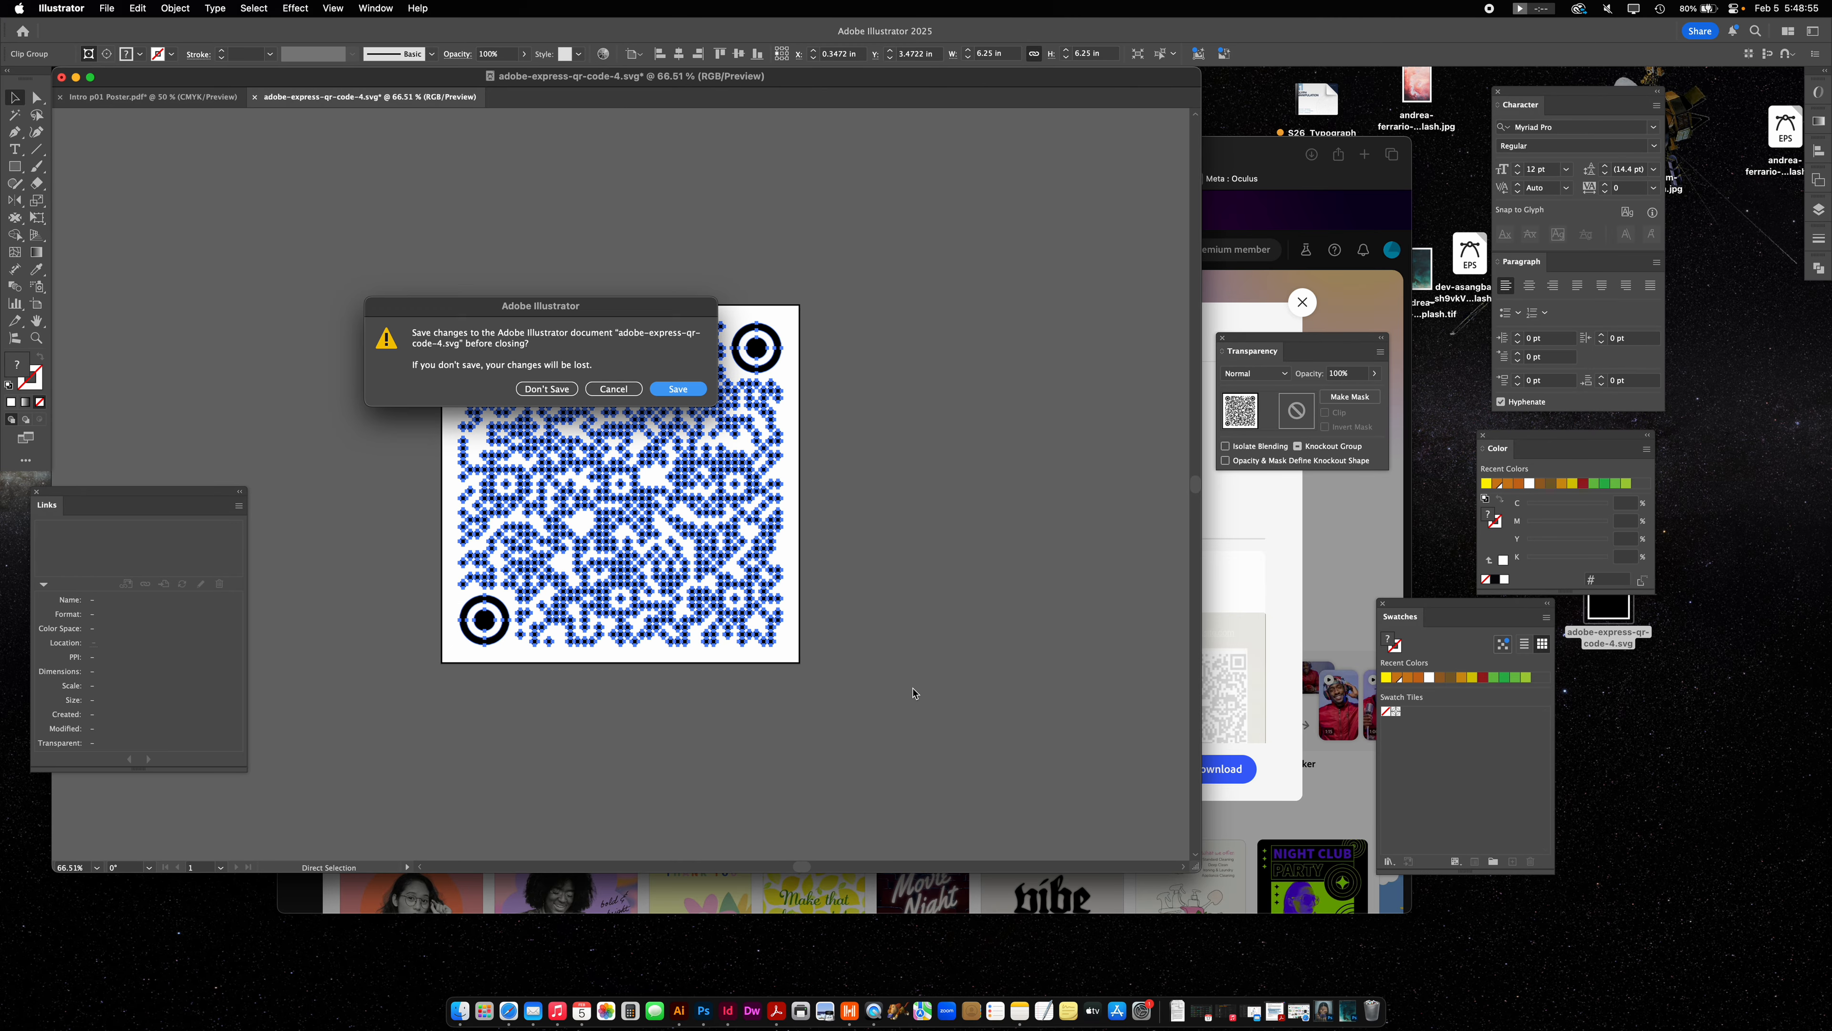
left_click(547, 389)
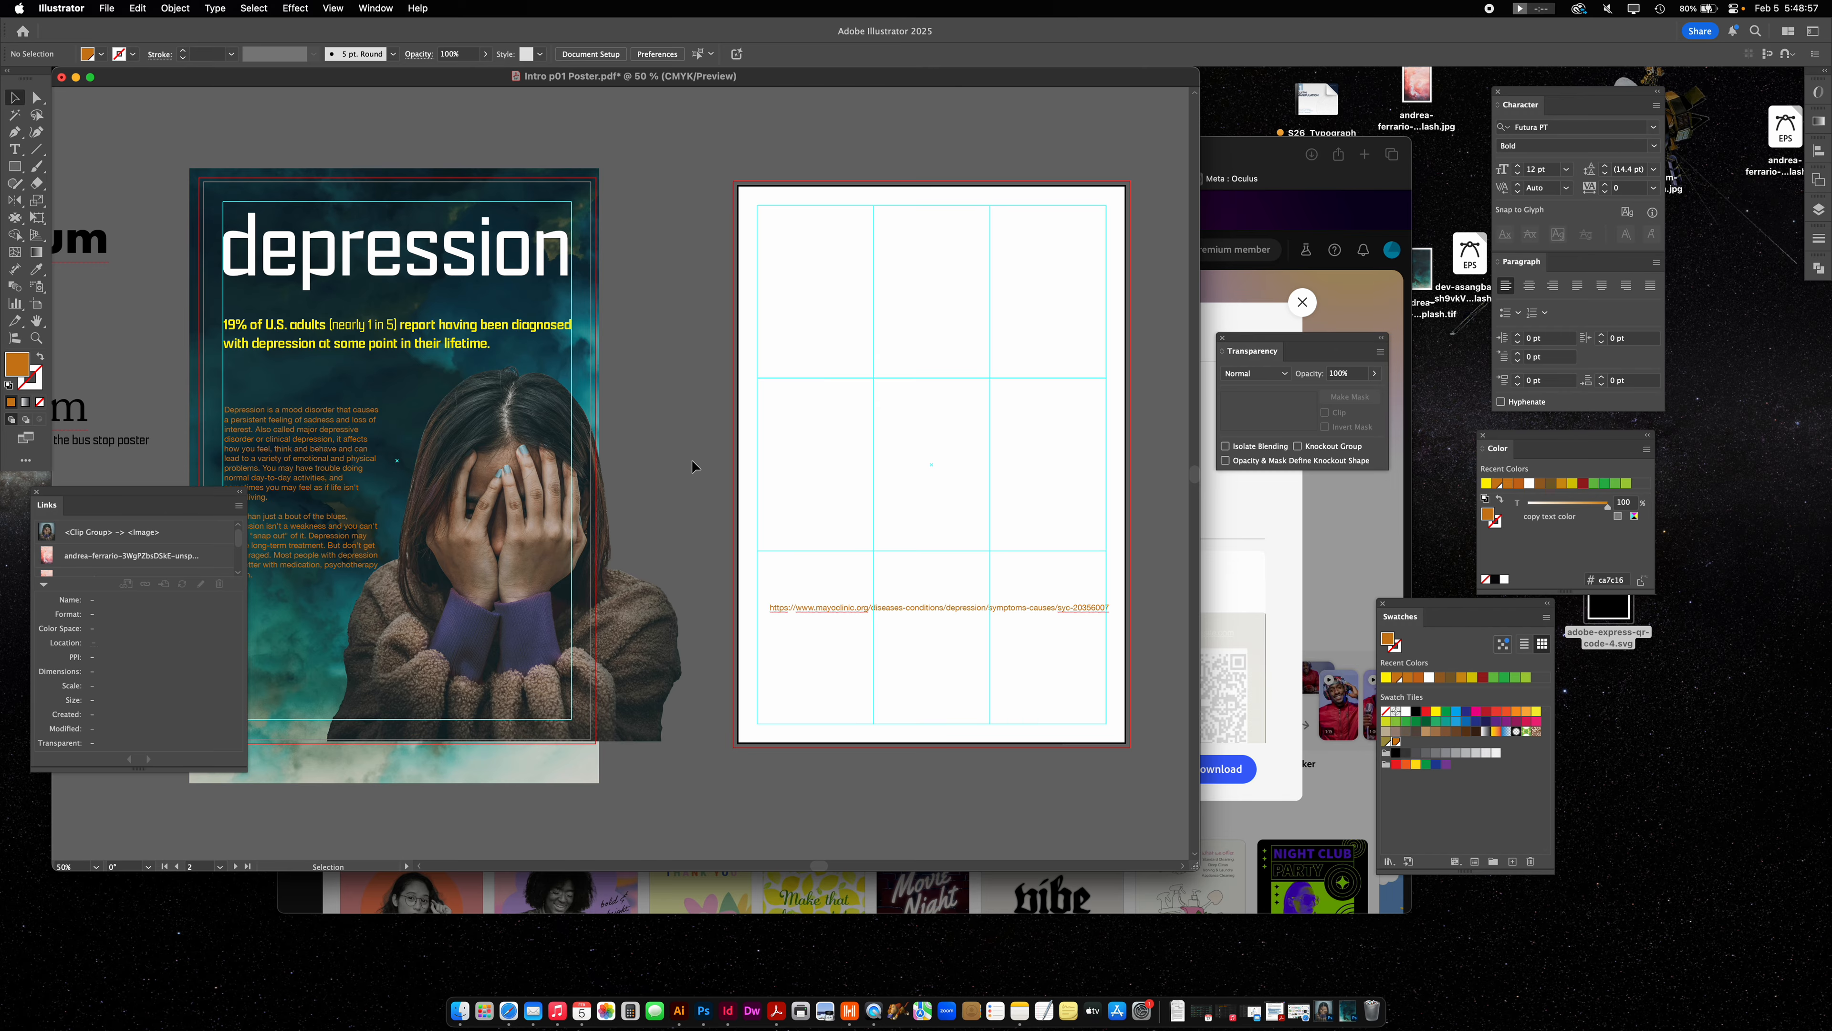
key("super+v")
left_click_drag(724, 363, 1003, 281)
left_click(699, 215)
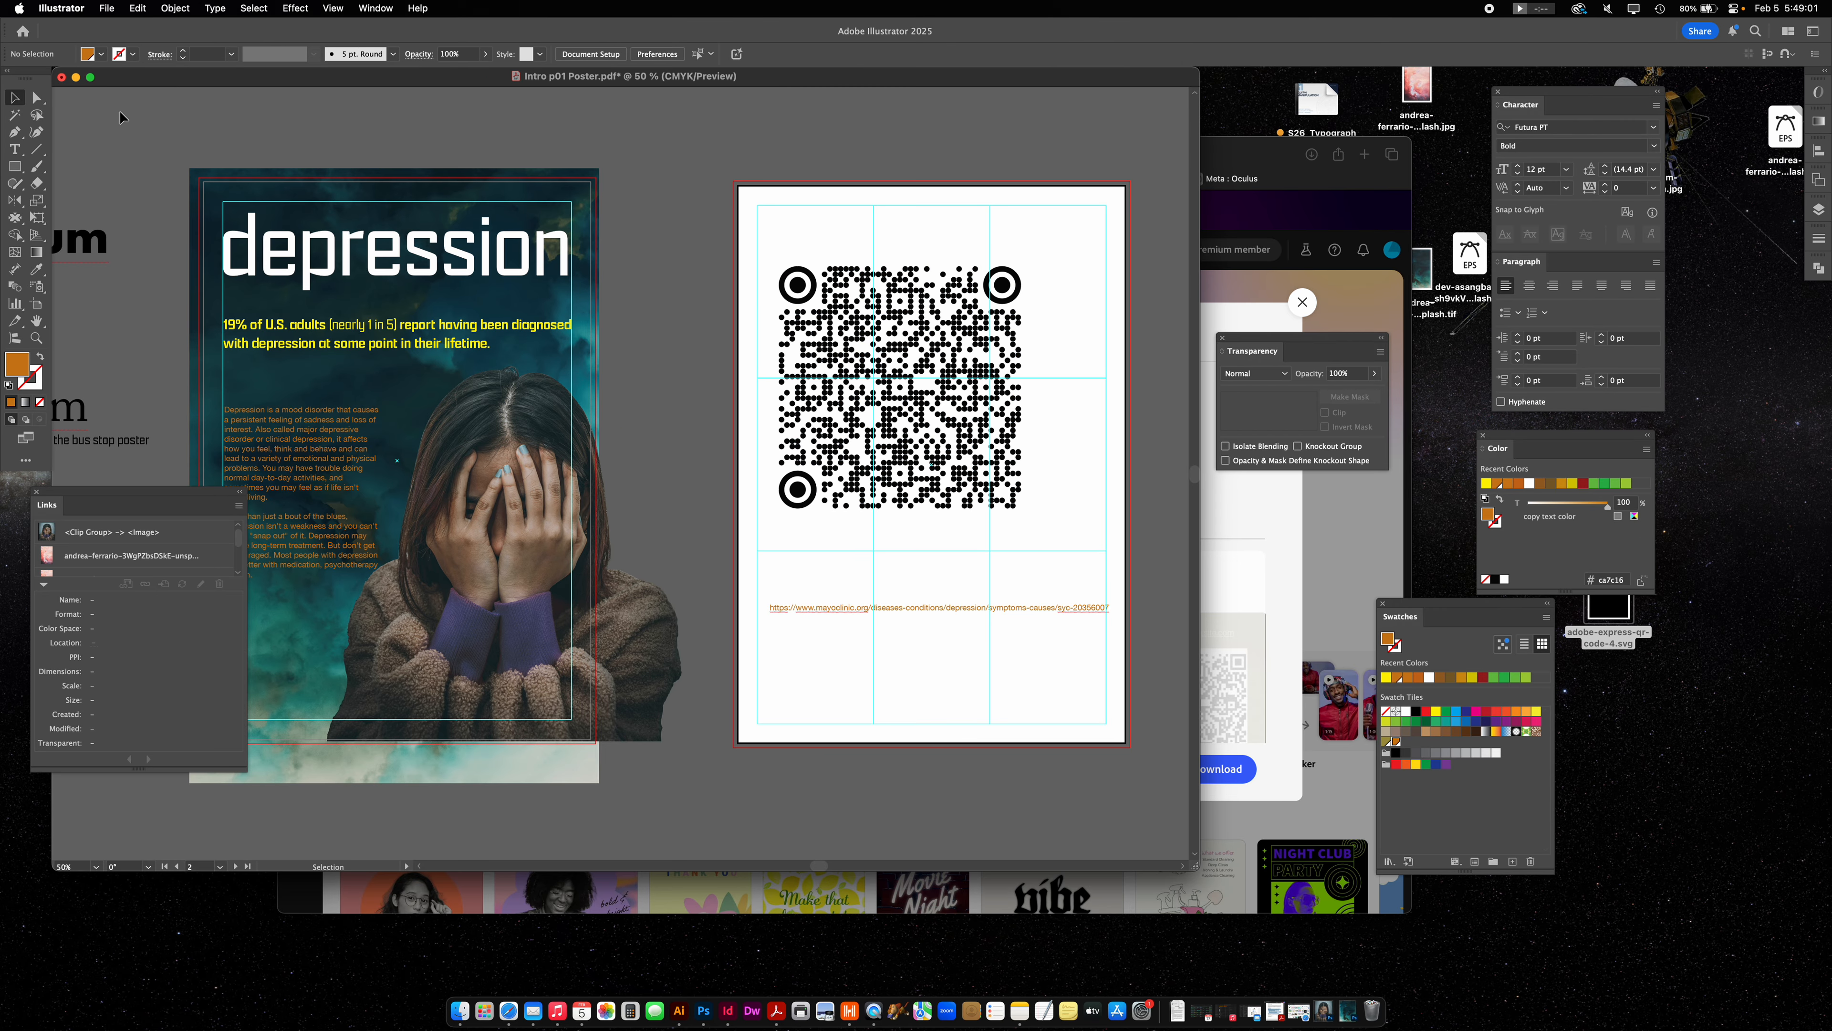
Select the QR code's black rectangle inside its clip group with Group Selection and fill it with yellow.
left_click(37, 99)
left_click(38, 99)
left_click(123, 115)
left_click(801, 288)
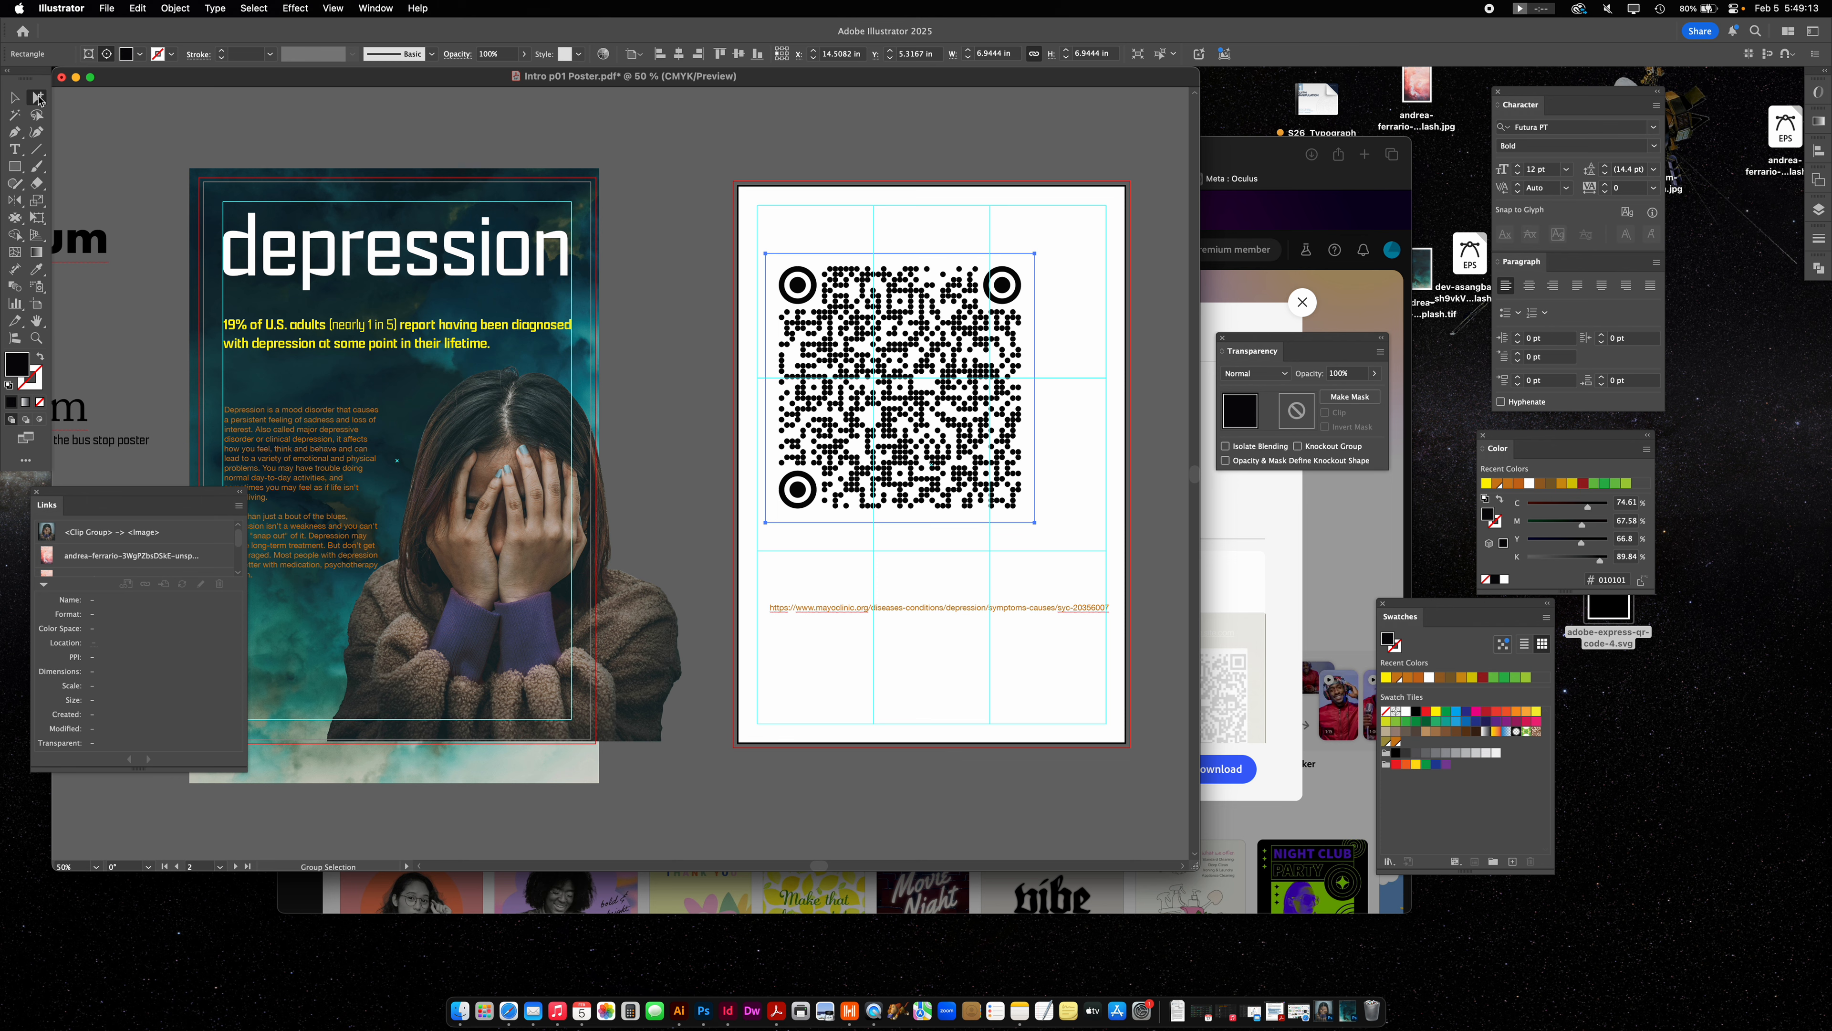
left_click(1386, 677)
left_click(15, 97)
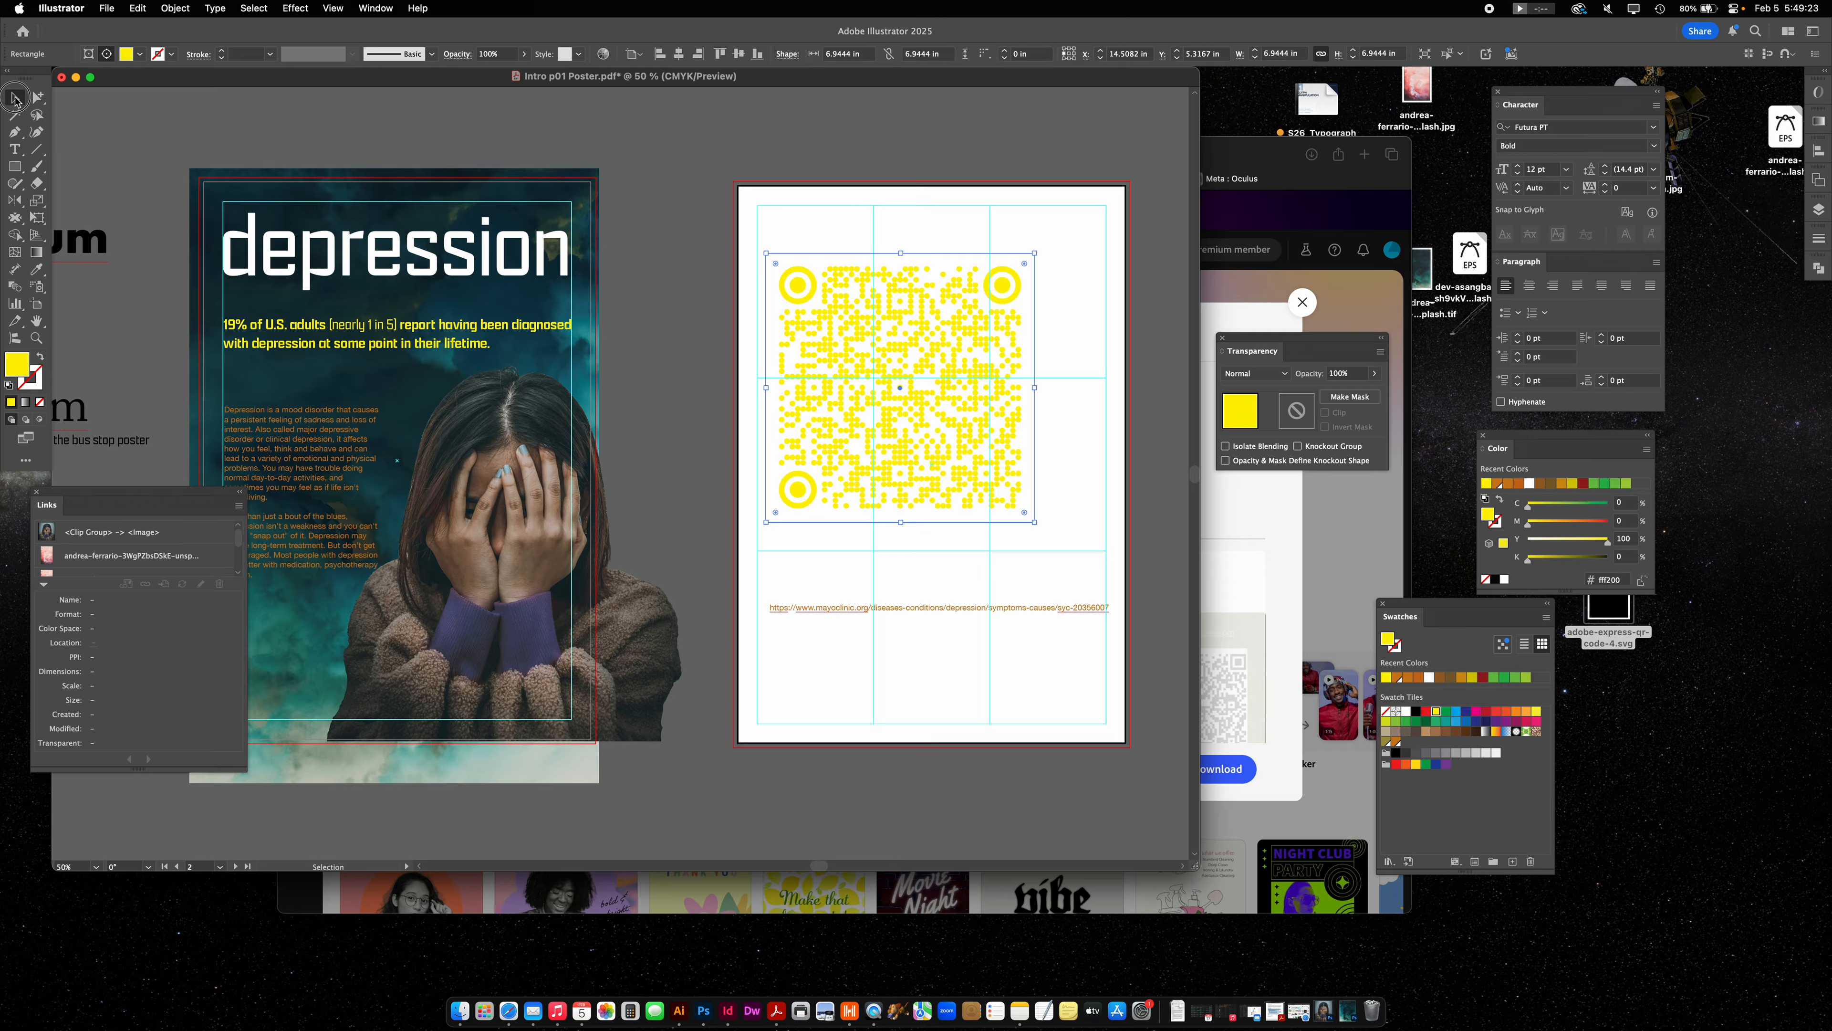
left_click(1088, 304)
Scale the QR code down into the poster's lower left beneath the body text and move the web address line below it.
left_click(1002, 281)
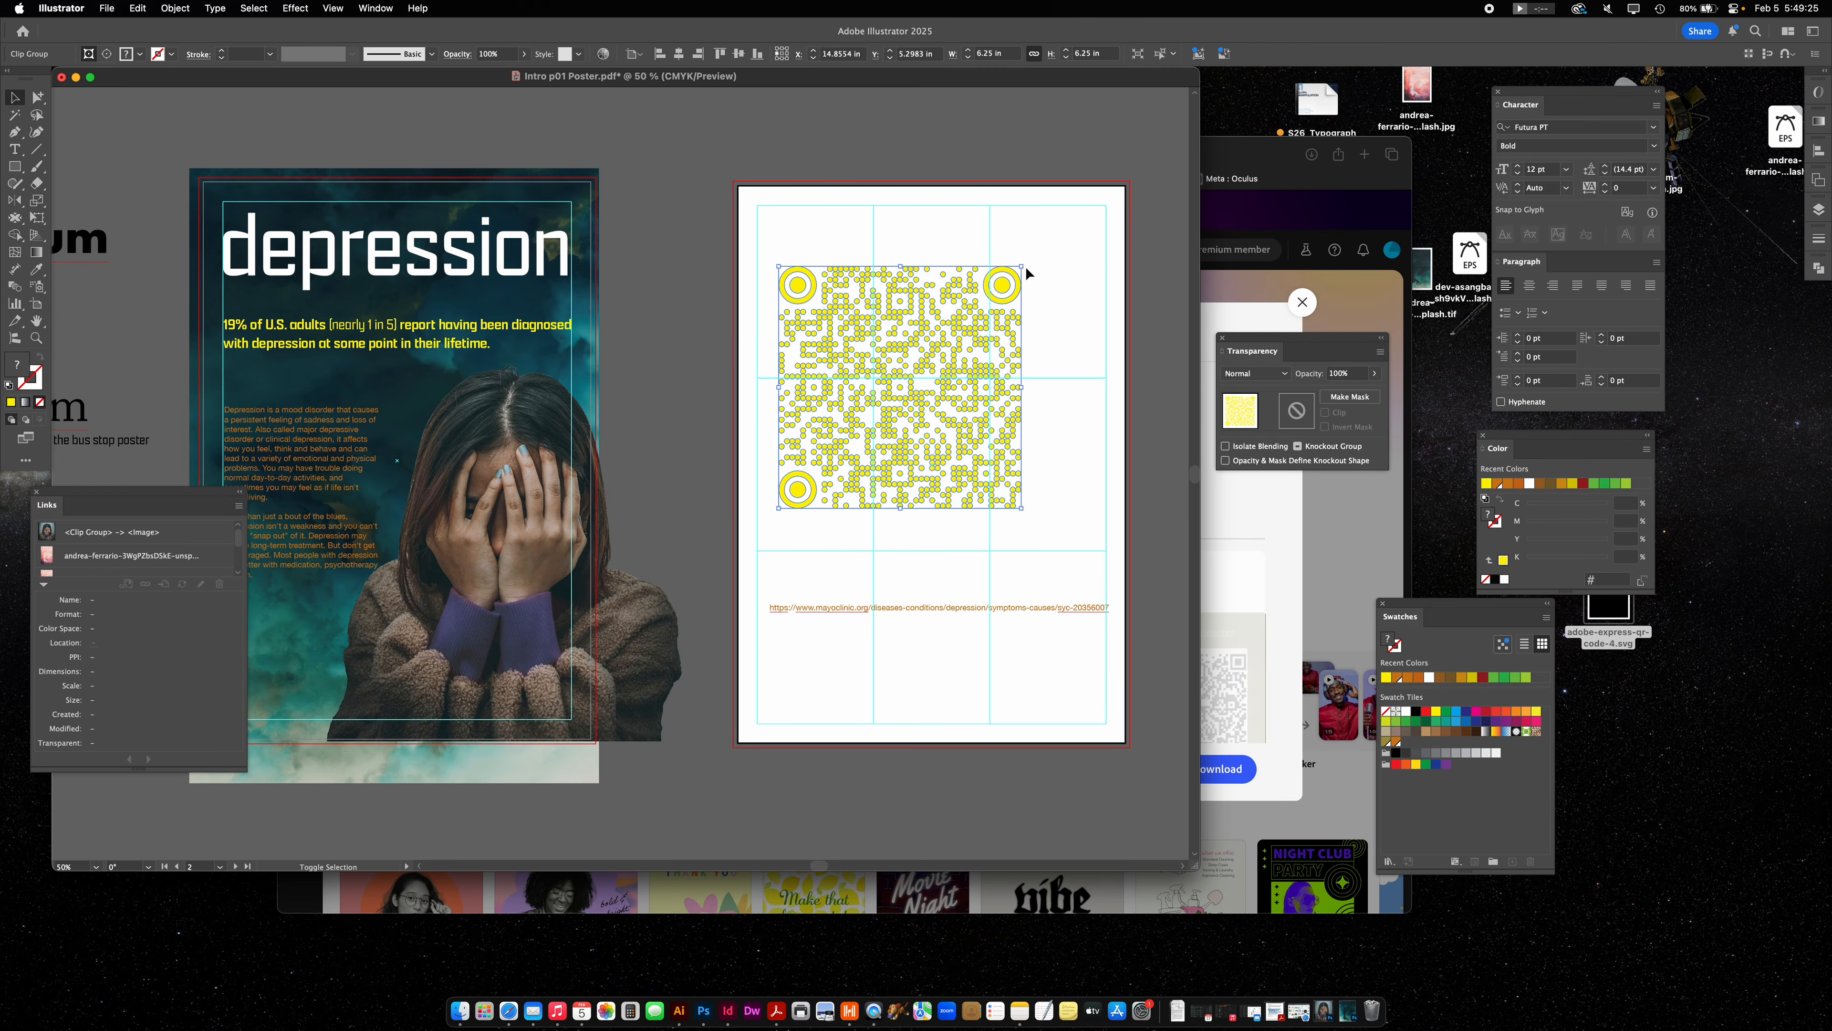
left_click_drag(1025, 269, 417, 622)
scroll(879, 411, "left", 3)
left_click(908, 473)
scroll(659, 485, "left", 5)
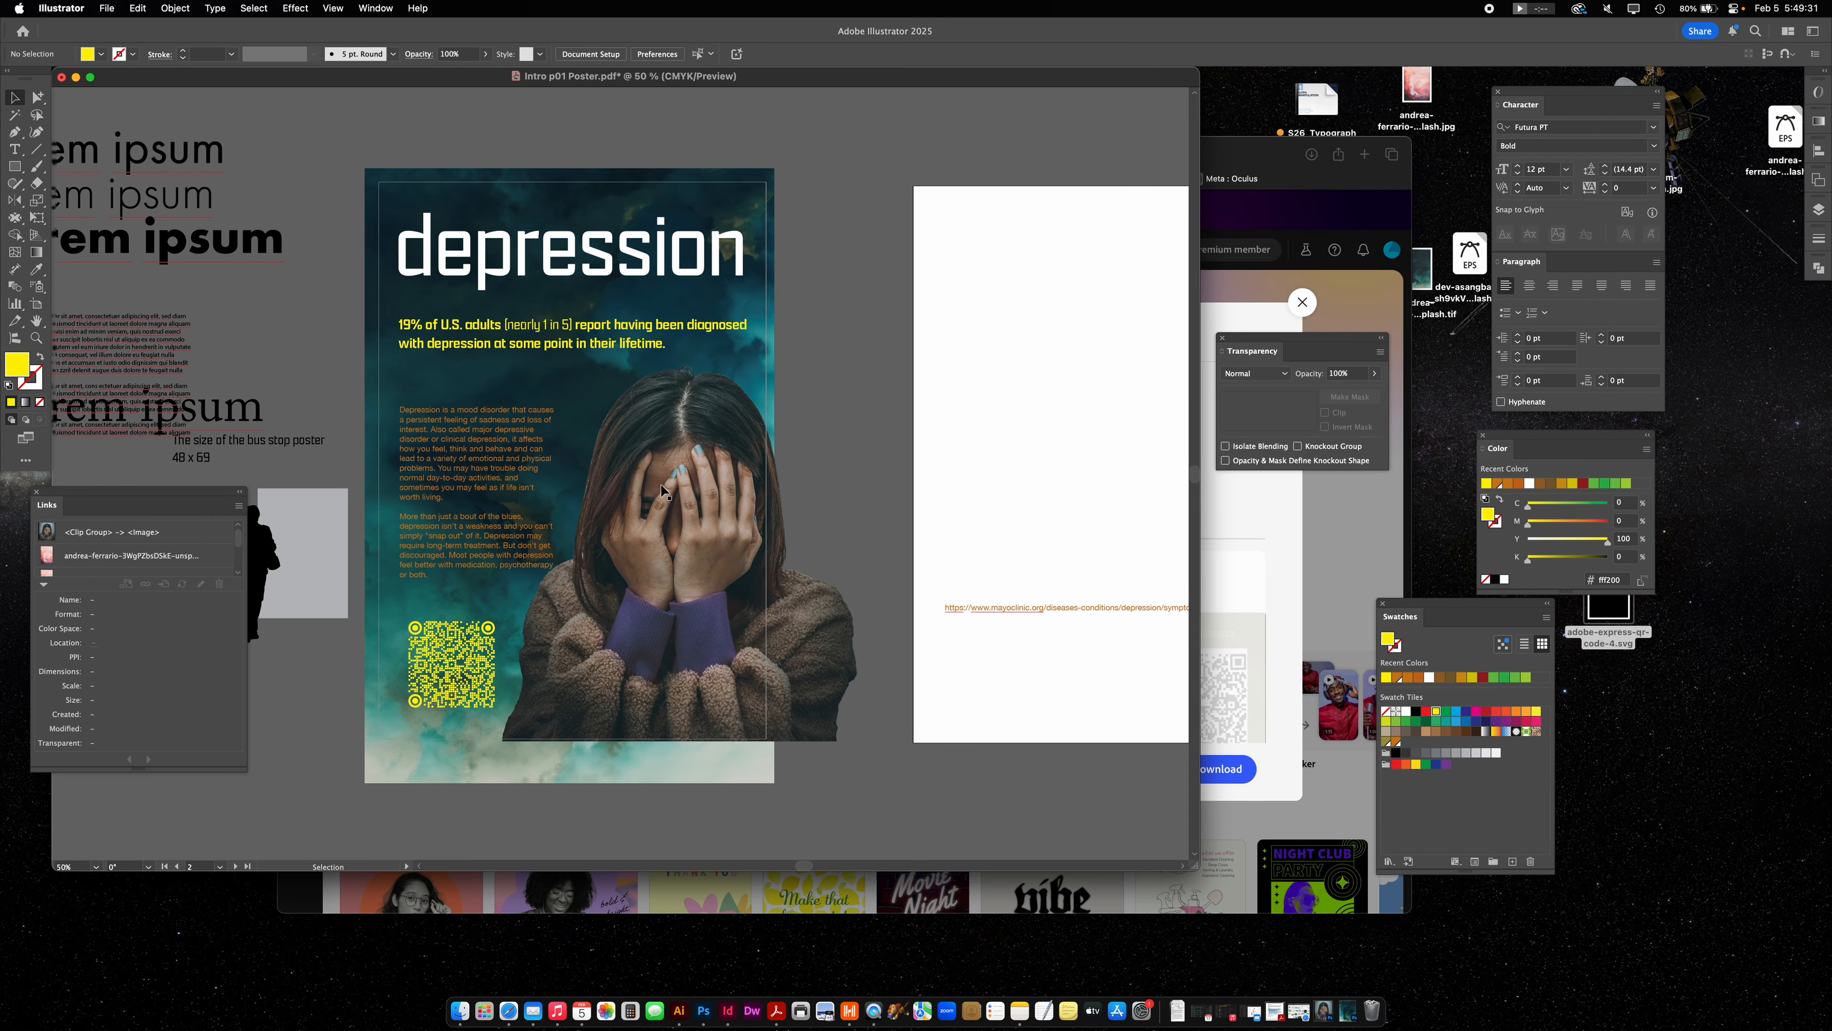
left_click_drag(512, 627, 504, 625)
left_click(986, 571)
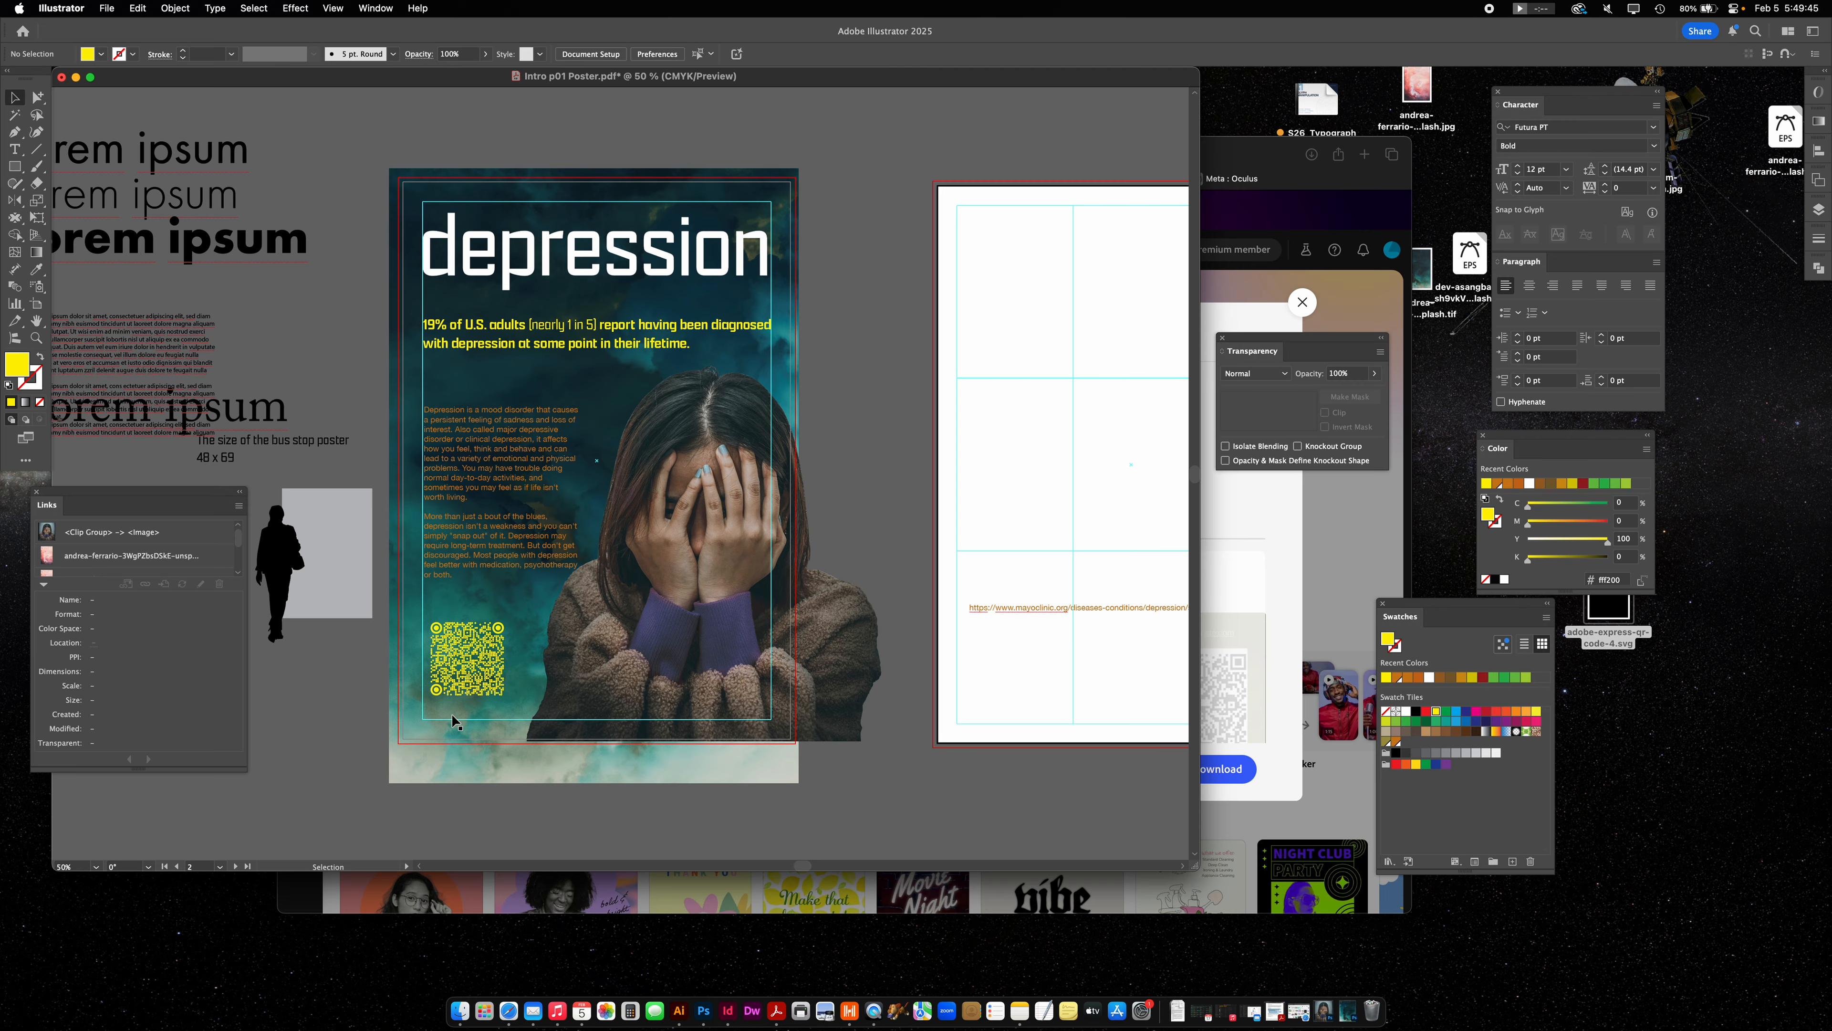
left_click_drag(1063, 607, 532, 717)
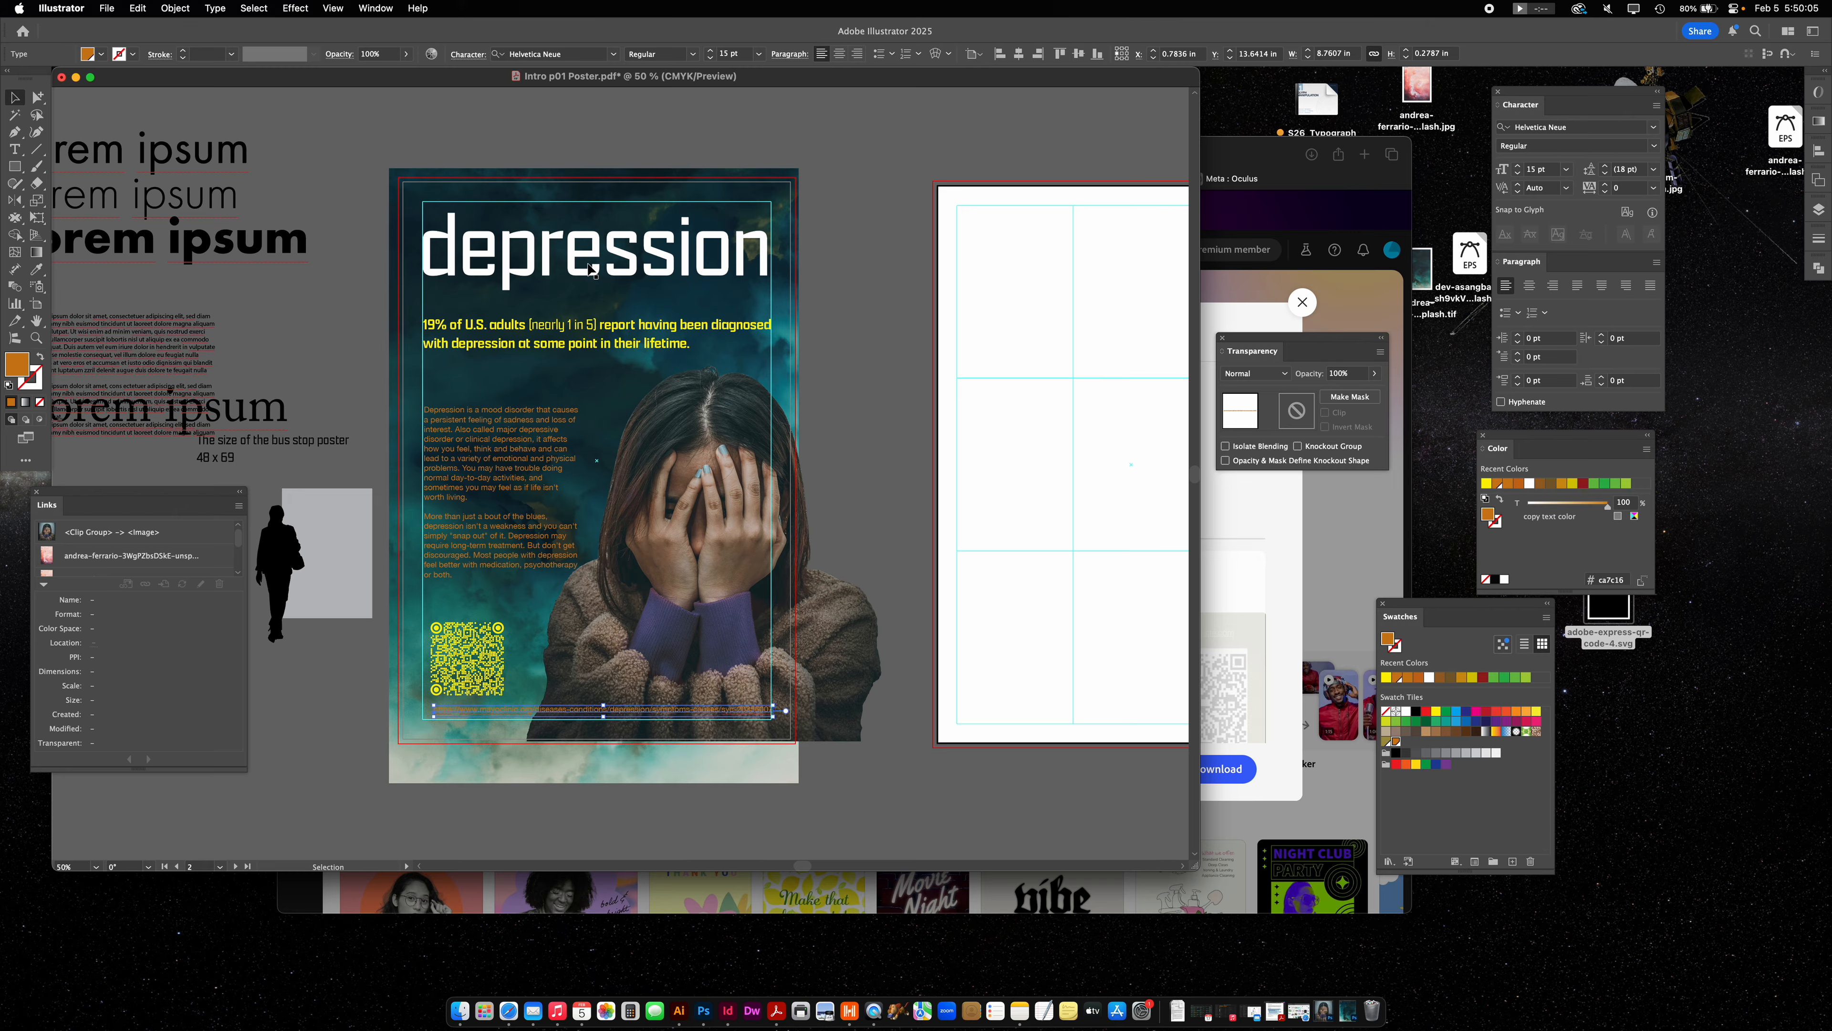
Move the QR code beside the person silhouette in the bus stop size comparison and shrink it to about 0.44 in.
scroll(591, 269, "left", 5)
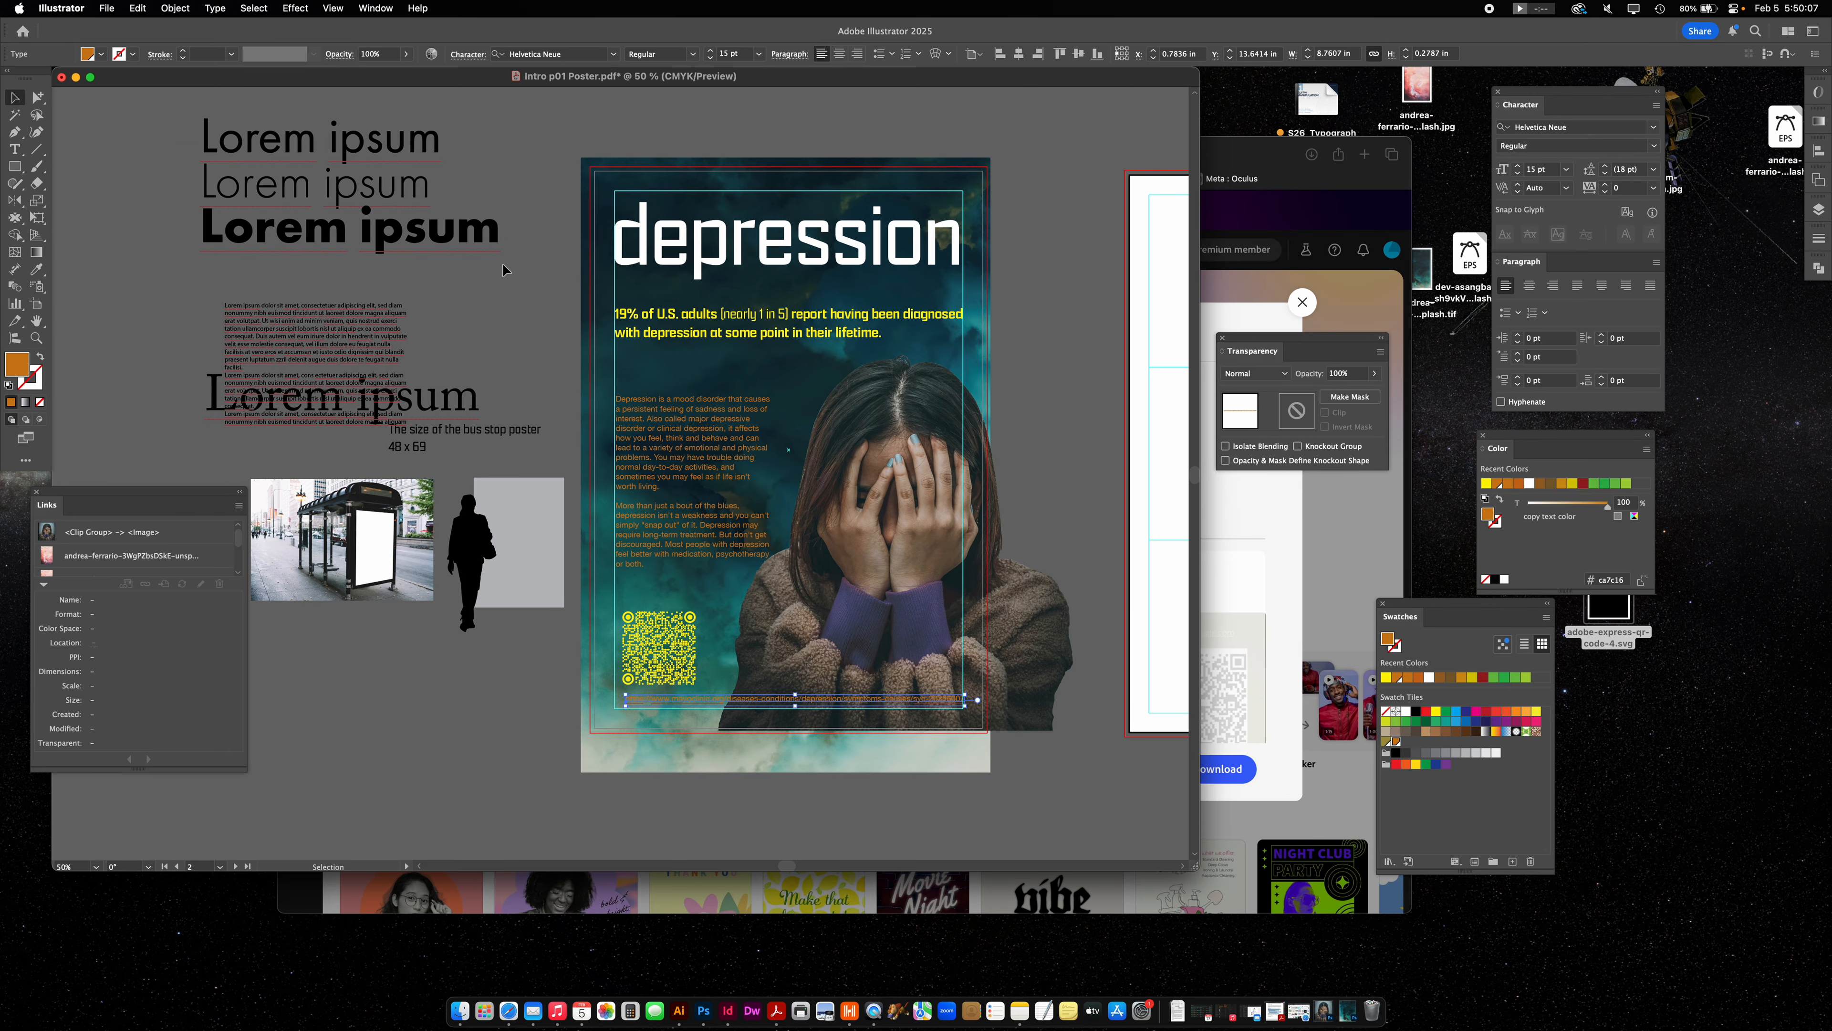
left_click(386, 552)
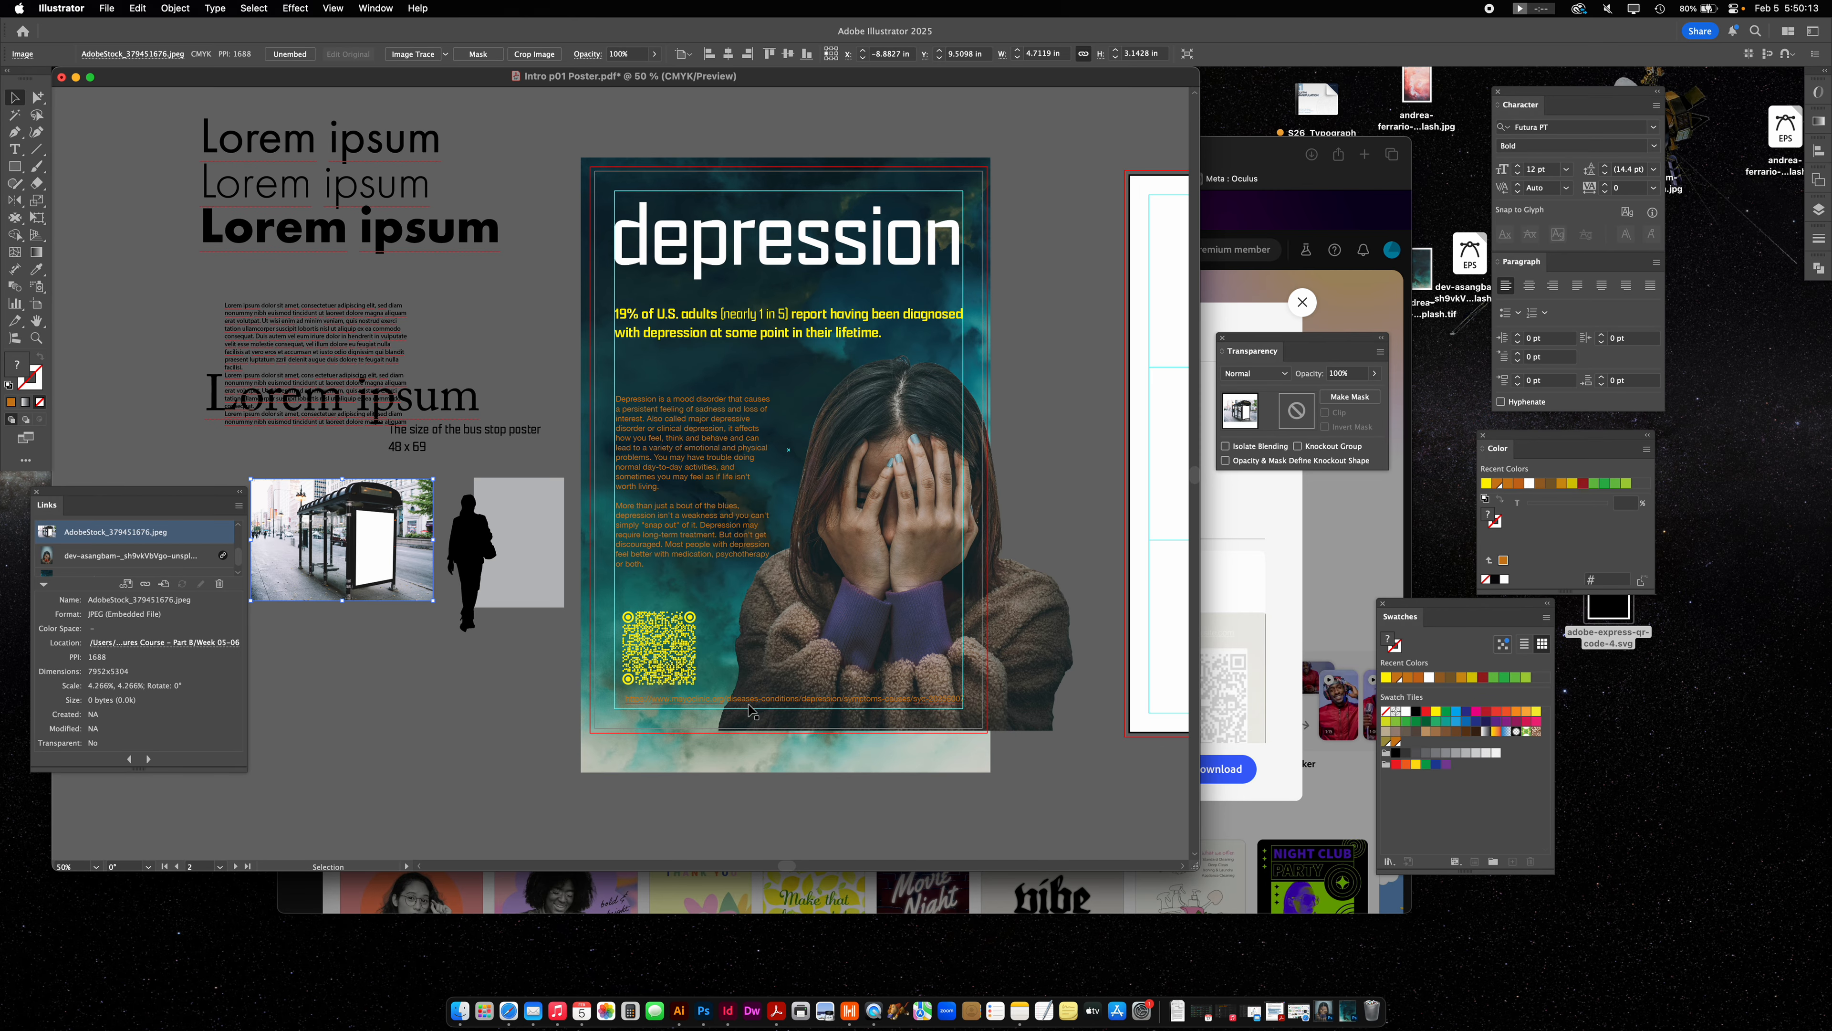
left_click_drag(686, 622, 492, 588)
left_click(374, 653)
left_click(482, 574)
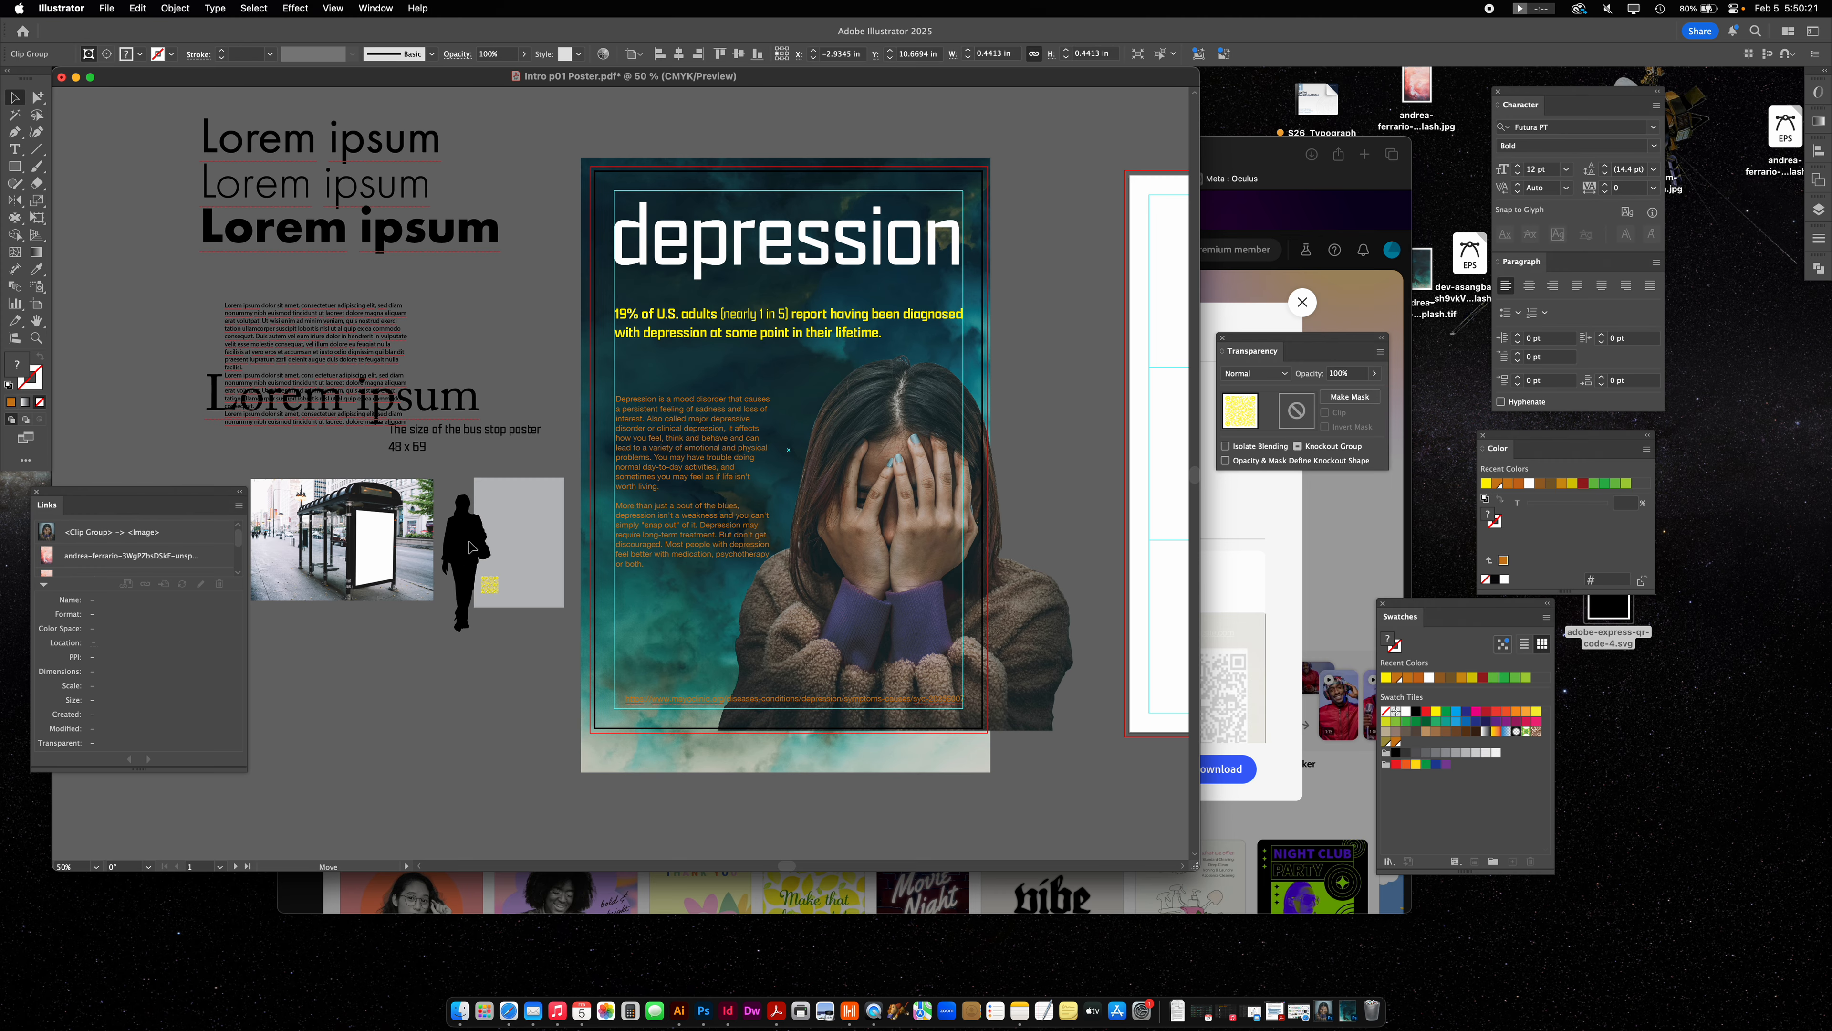
Scale down the cut-out image of the woman proportionally, keeping its upper-left corner in place.
left_click(495, 692)
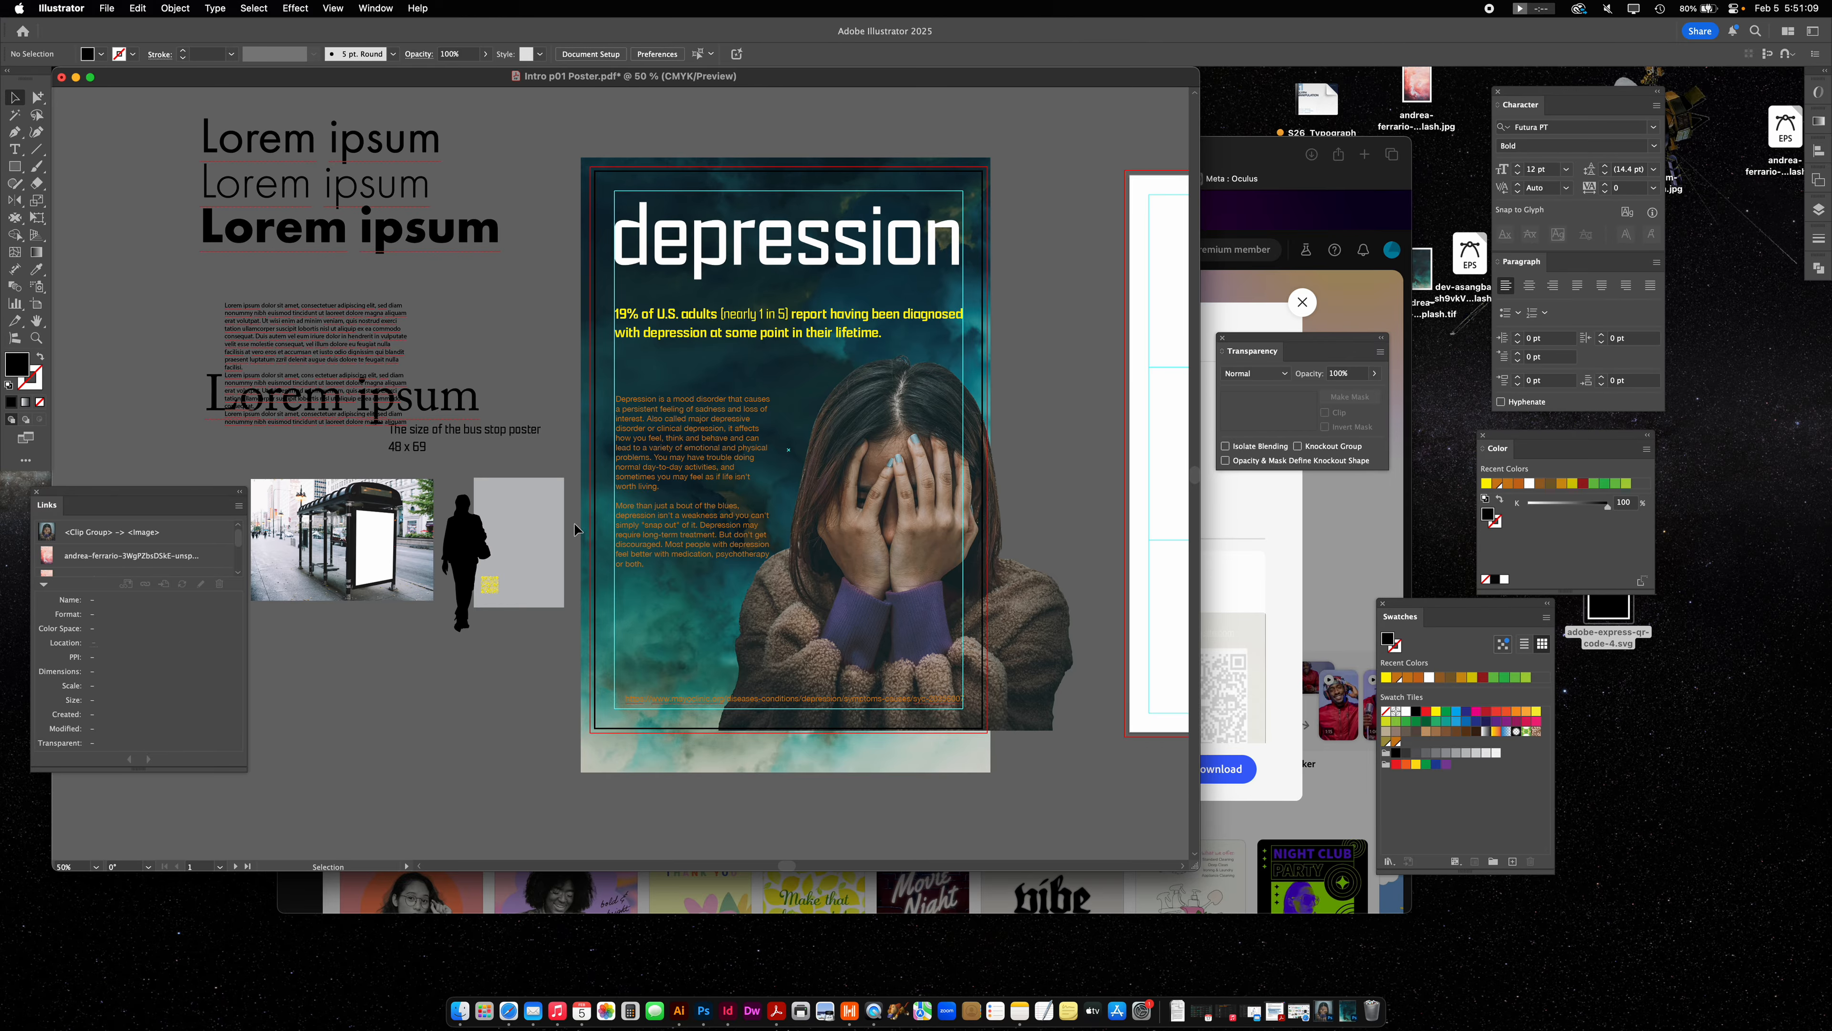
scroll(574, 523, "up", 1)
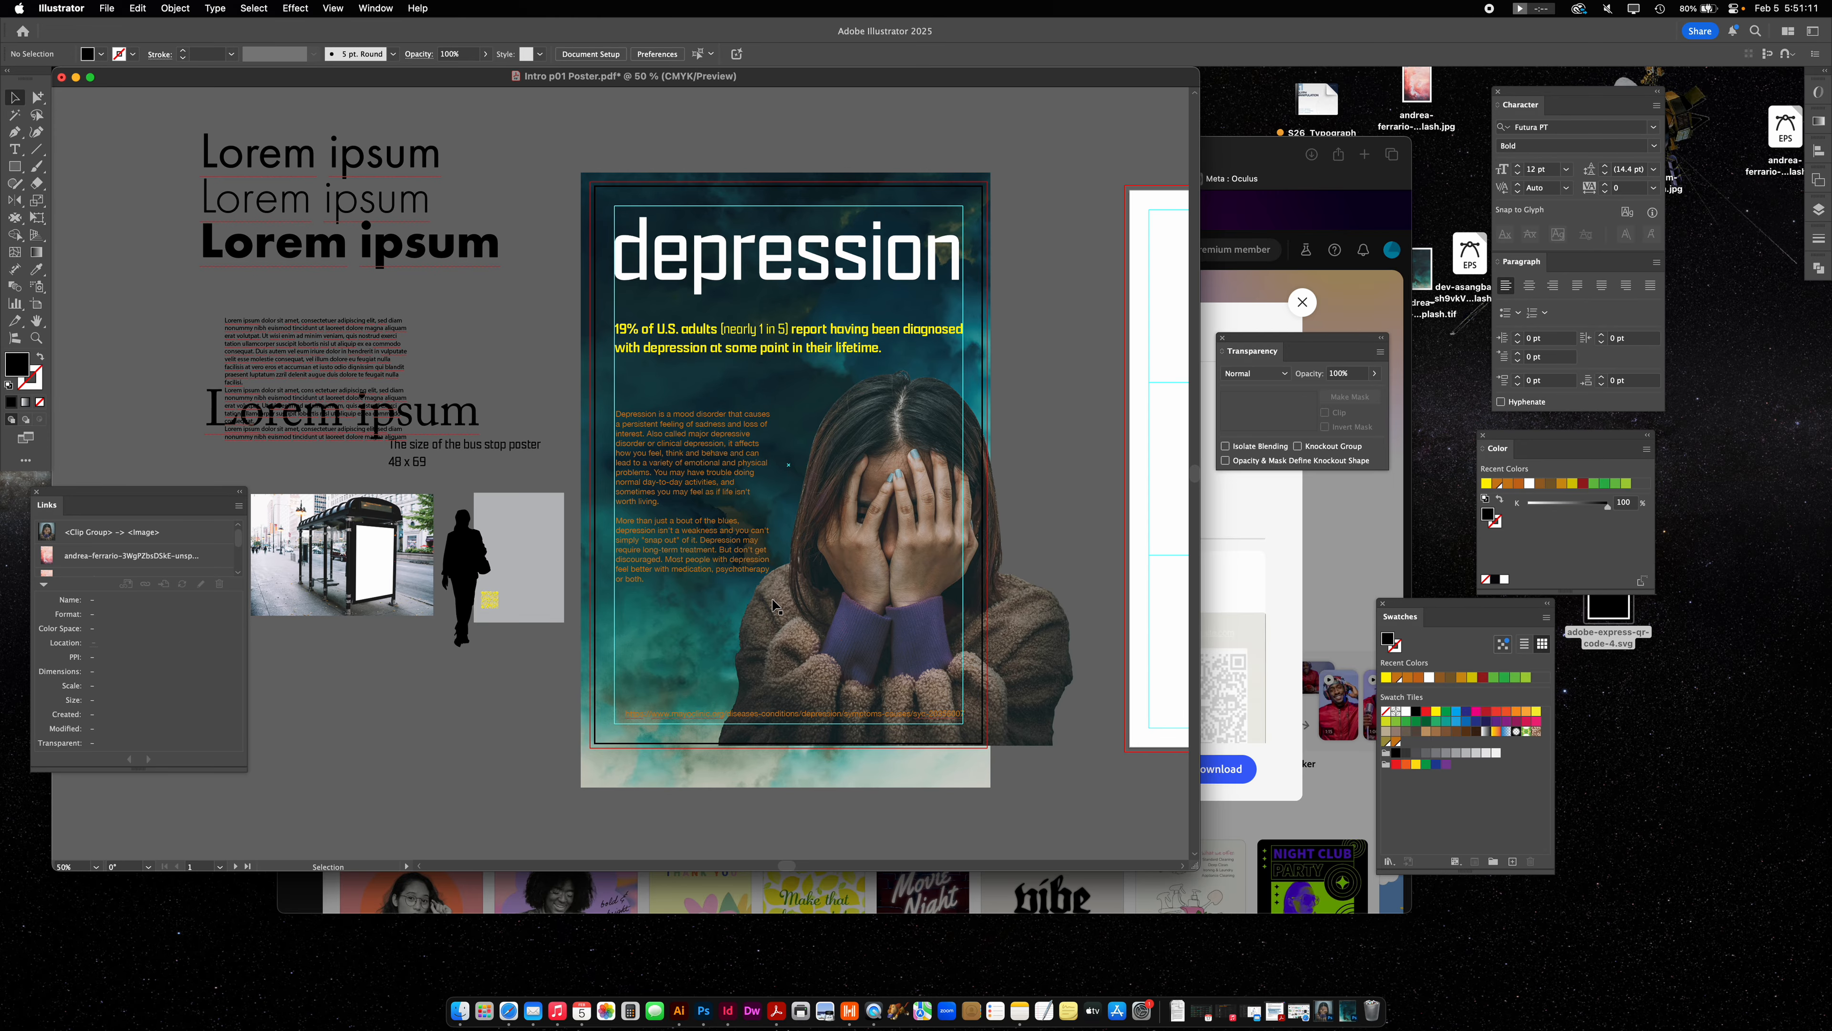
scroll(937, 498, "right", 5)
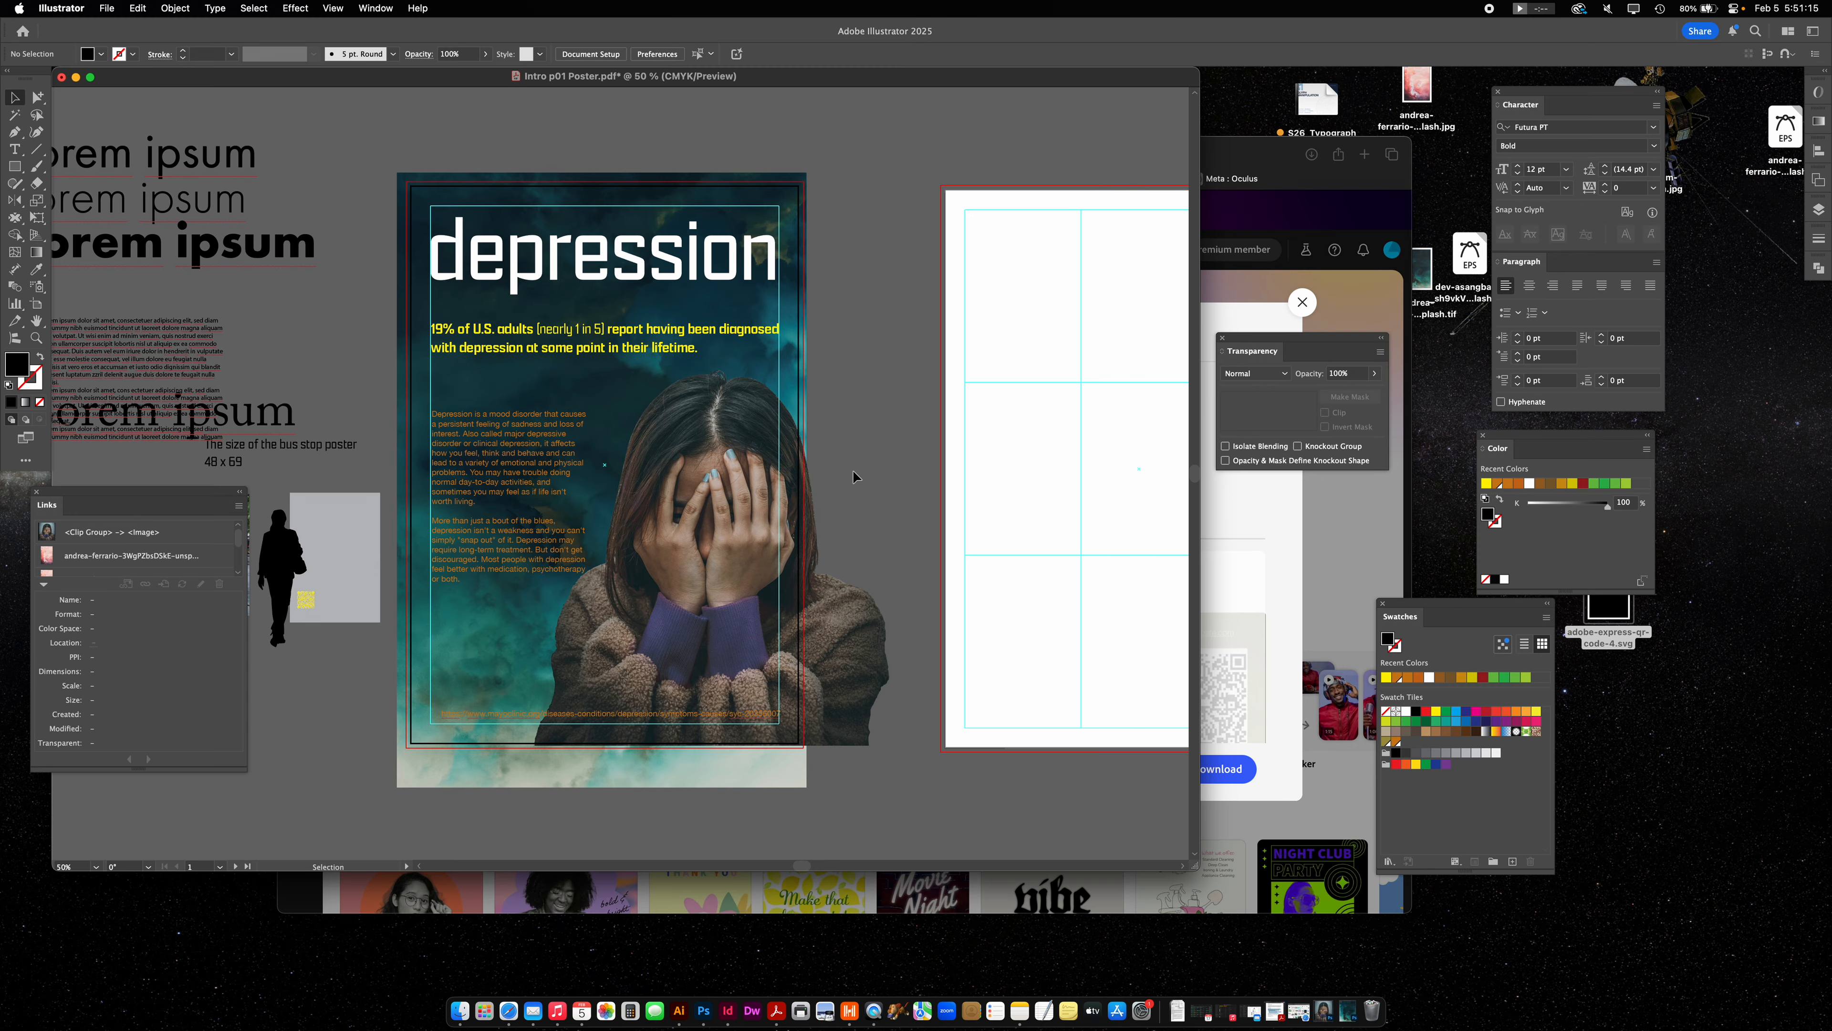
left_click(826, 653)
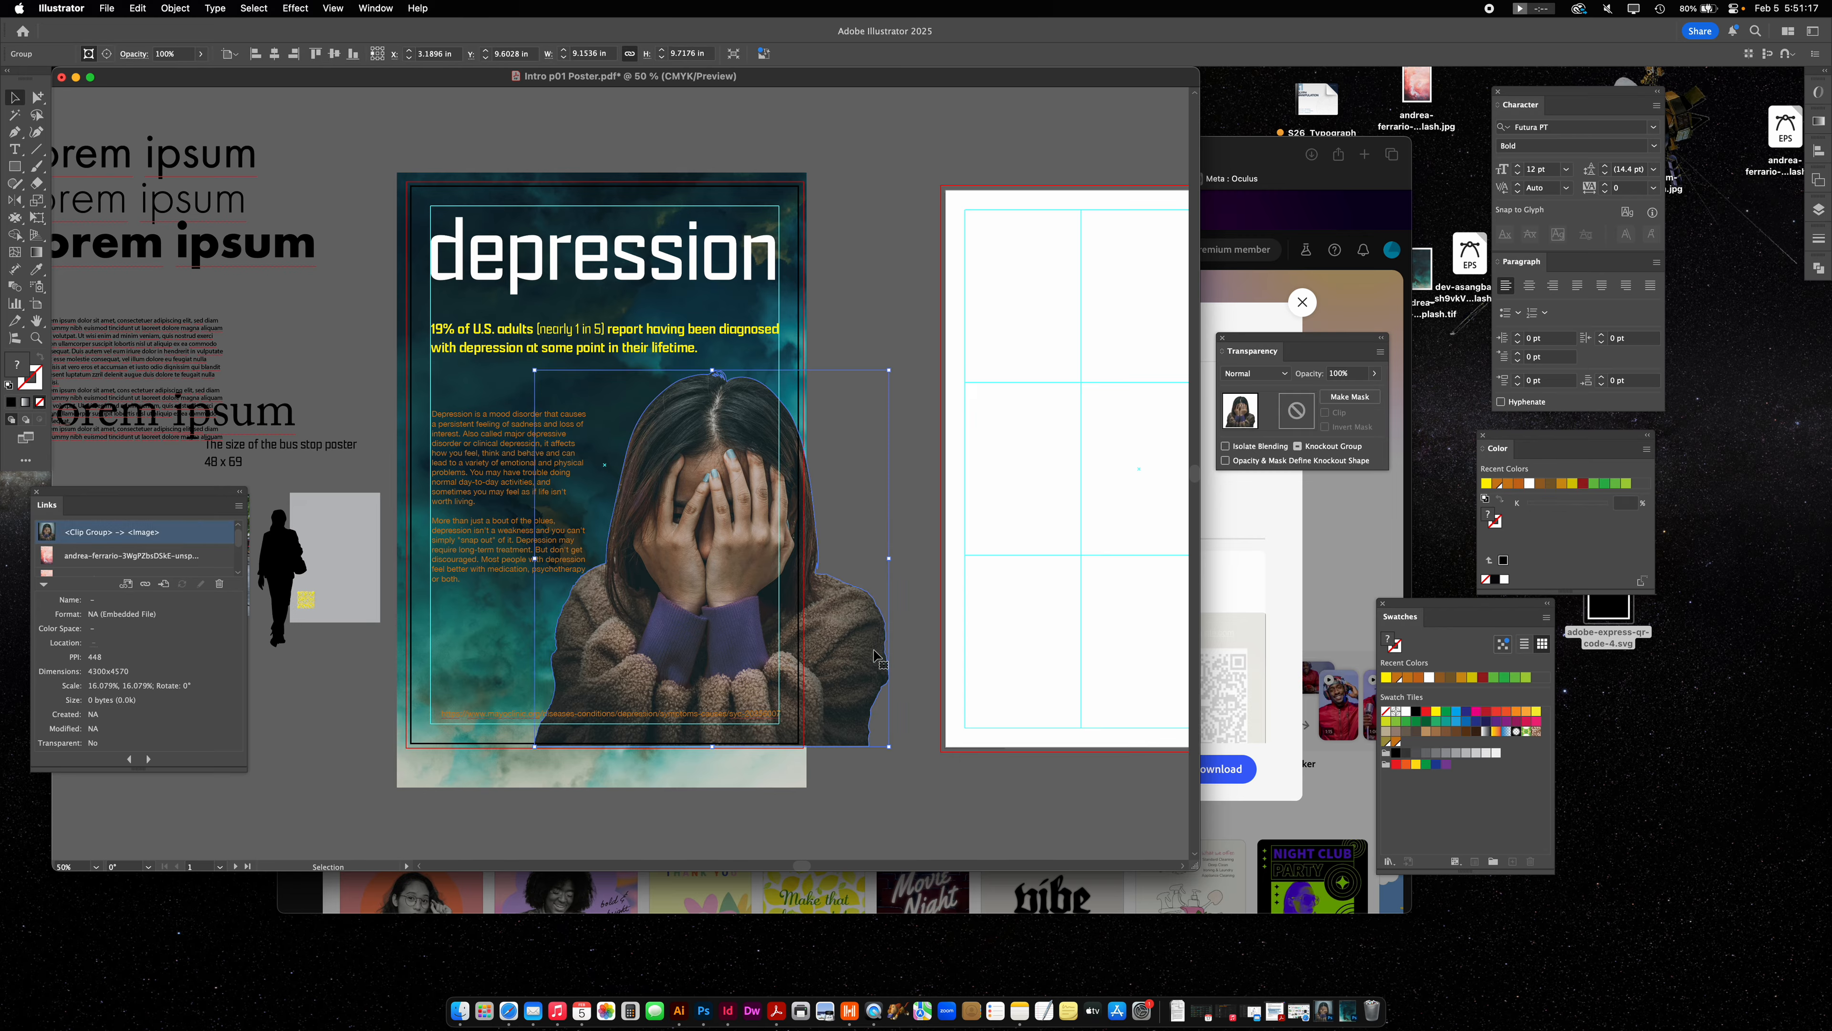
left_click_drag(889, 746, 824, 677)
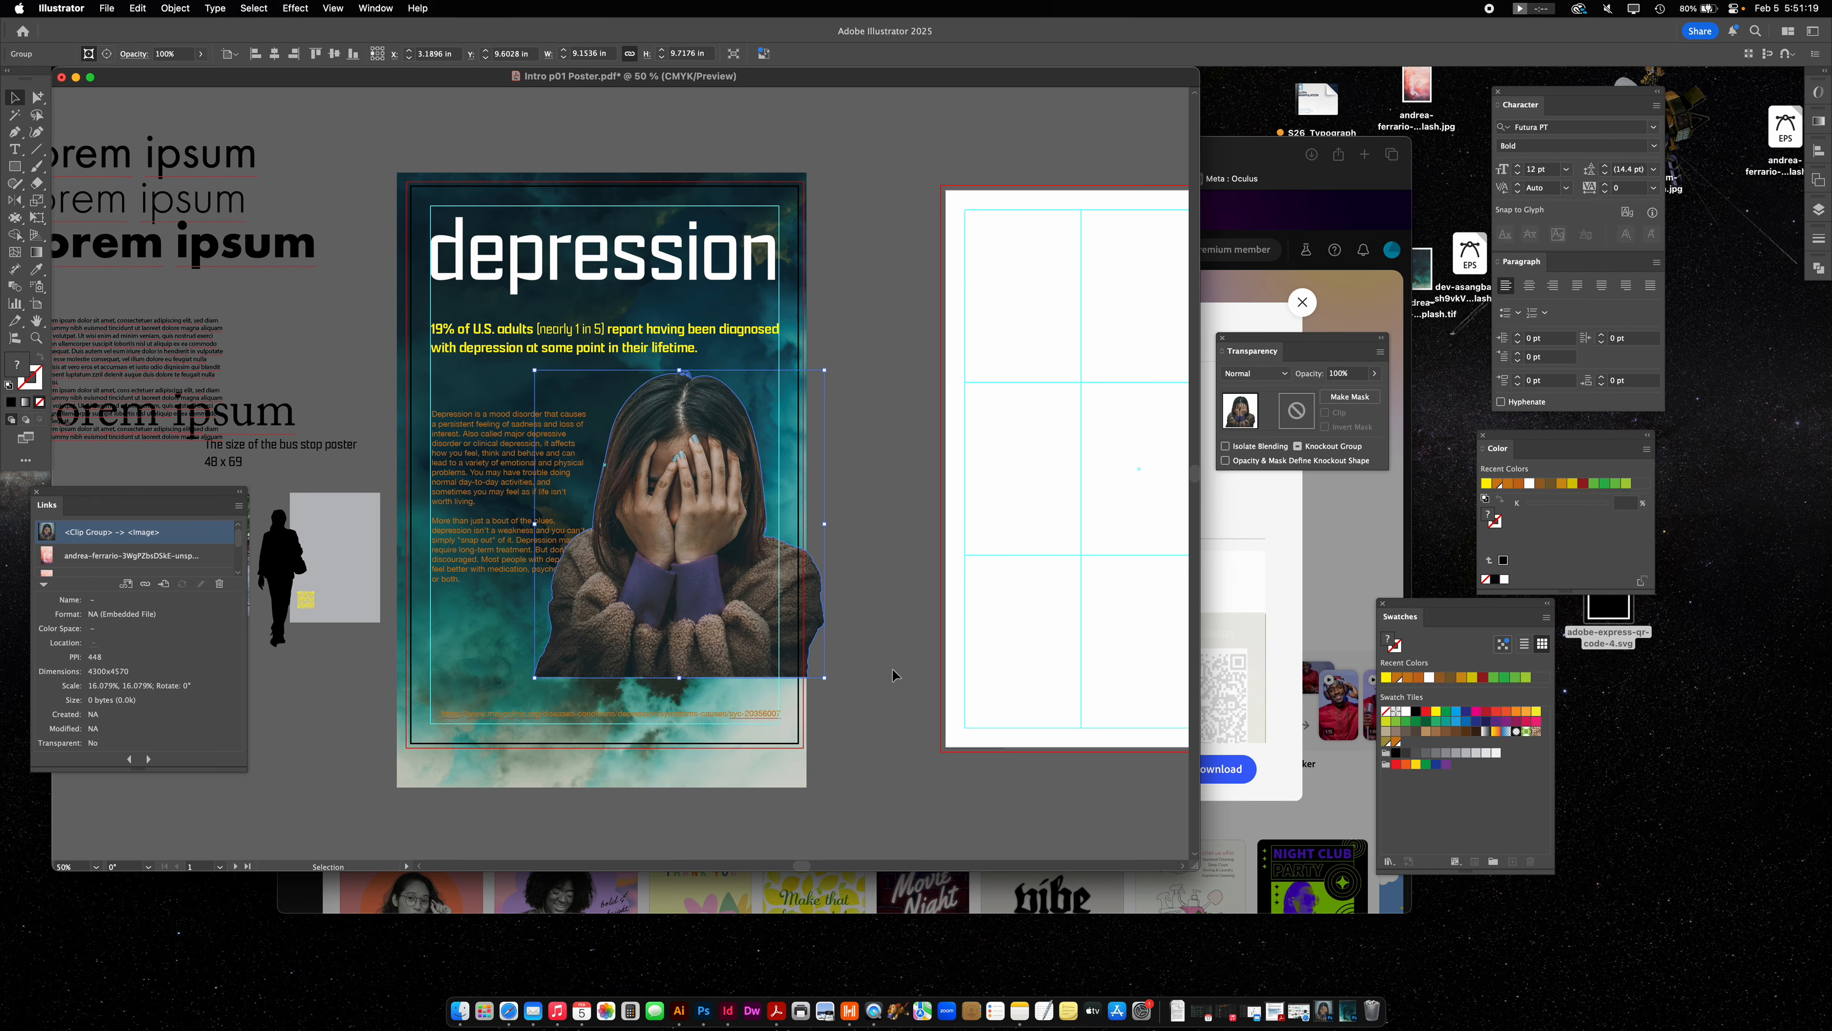
Draw a black rectangle about 11.25 in wide and 3.03 in high across the lower part of the poster.
left_click(166, 303)
left_click(15, 166)
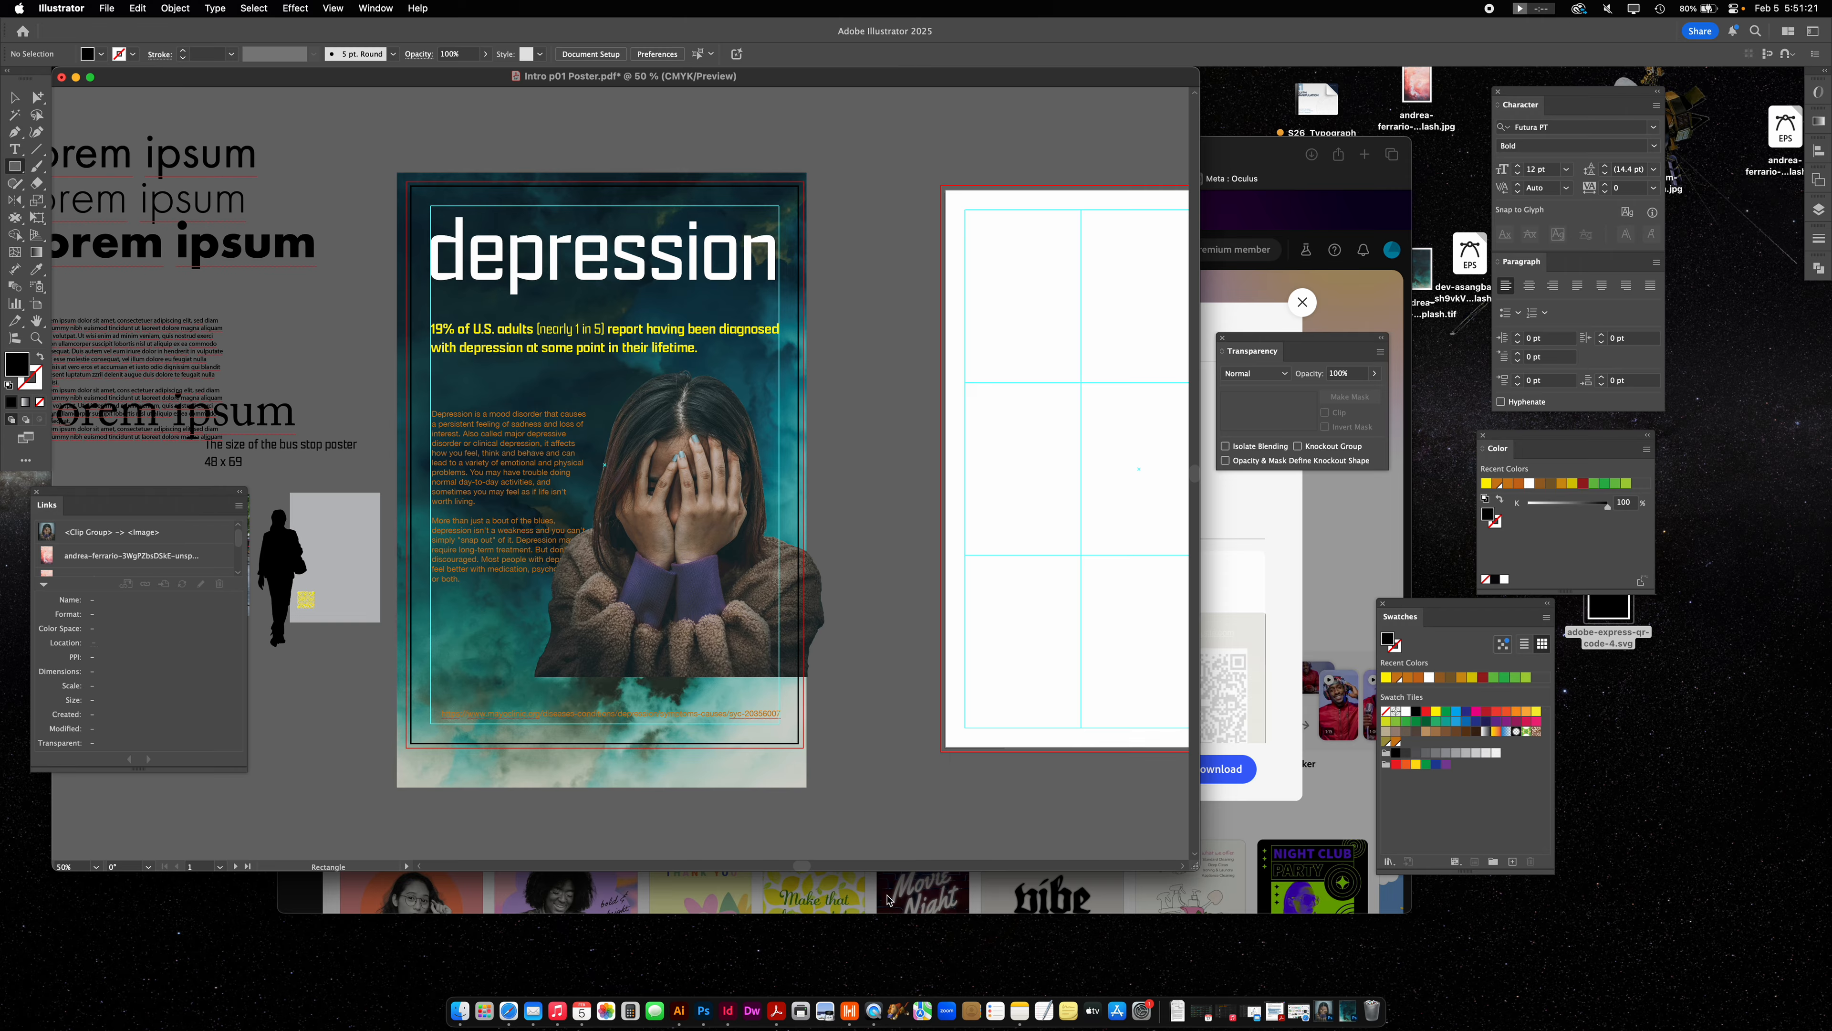
left_click_drag(830, 756, 394, 638)
left_click(14, 96)
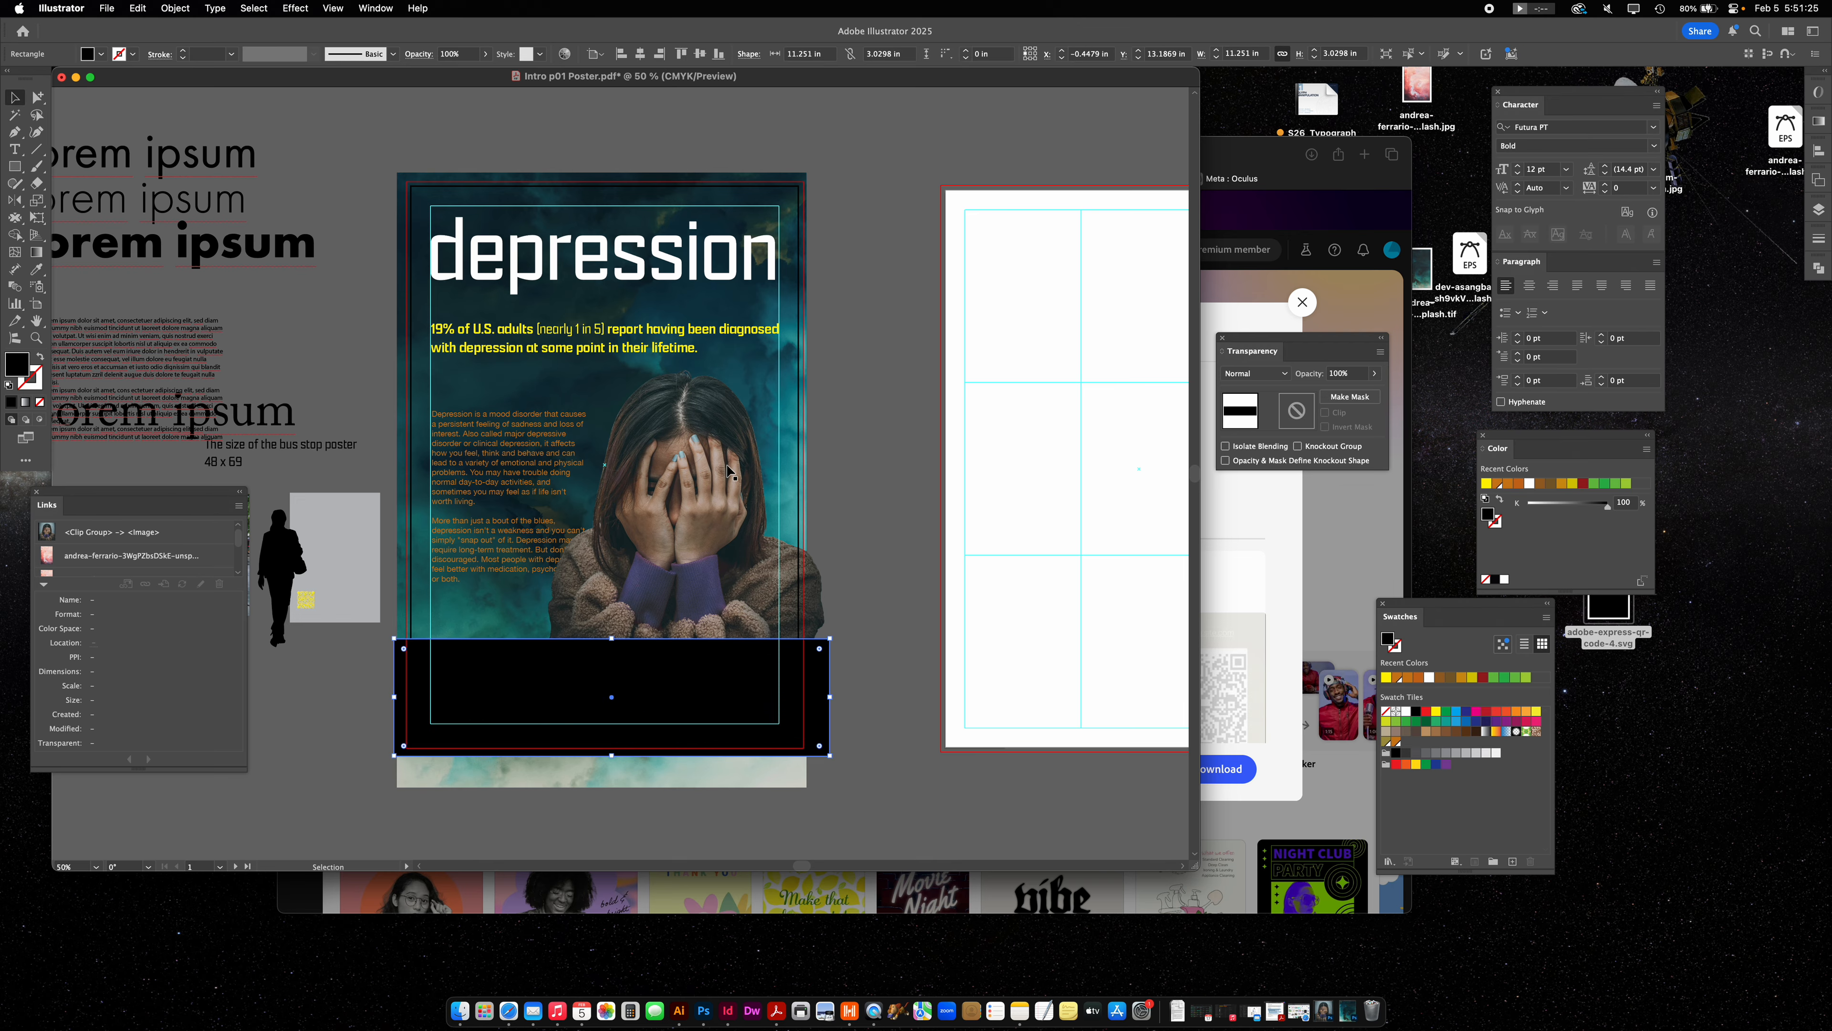
left_click(852, 543)
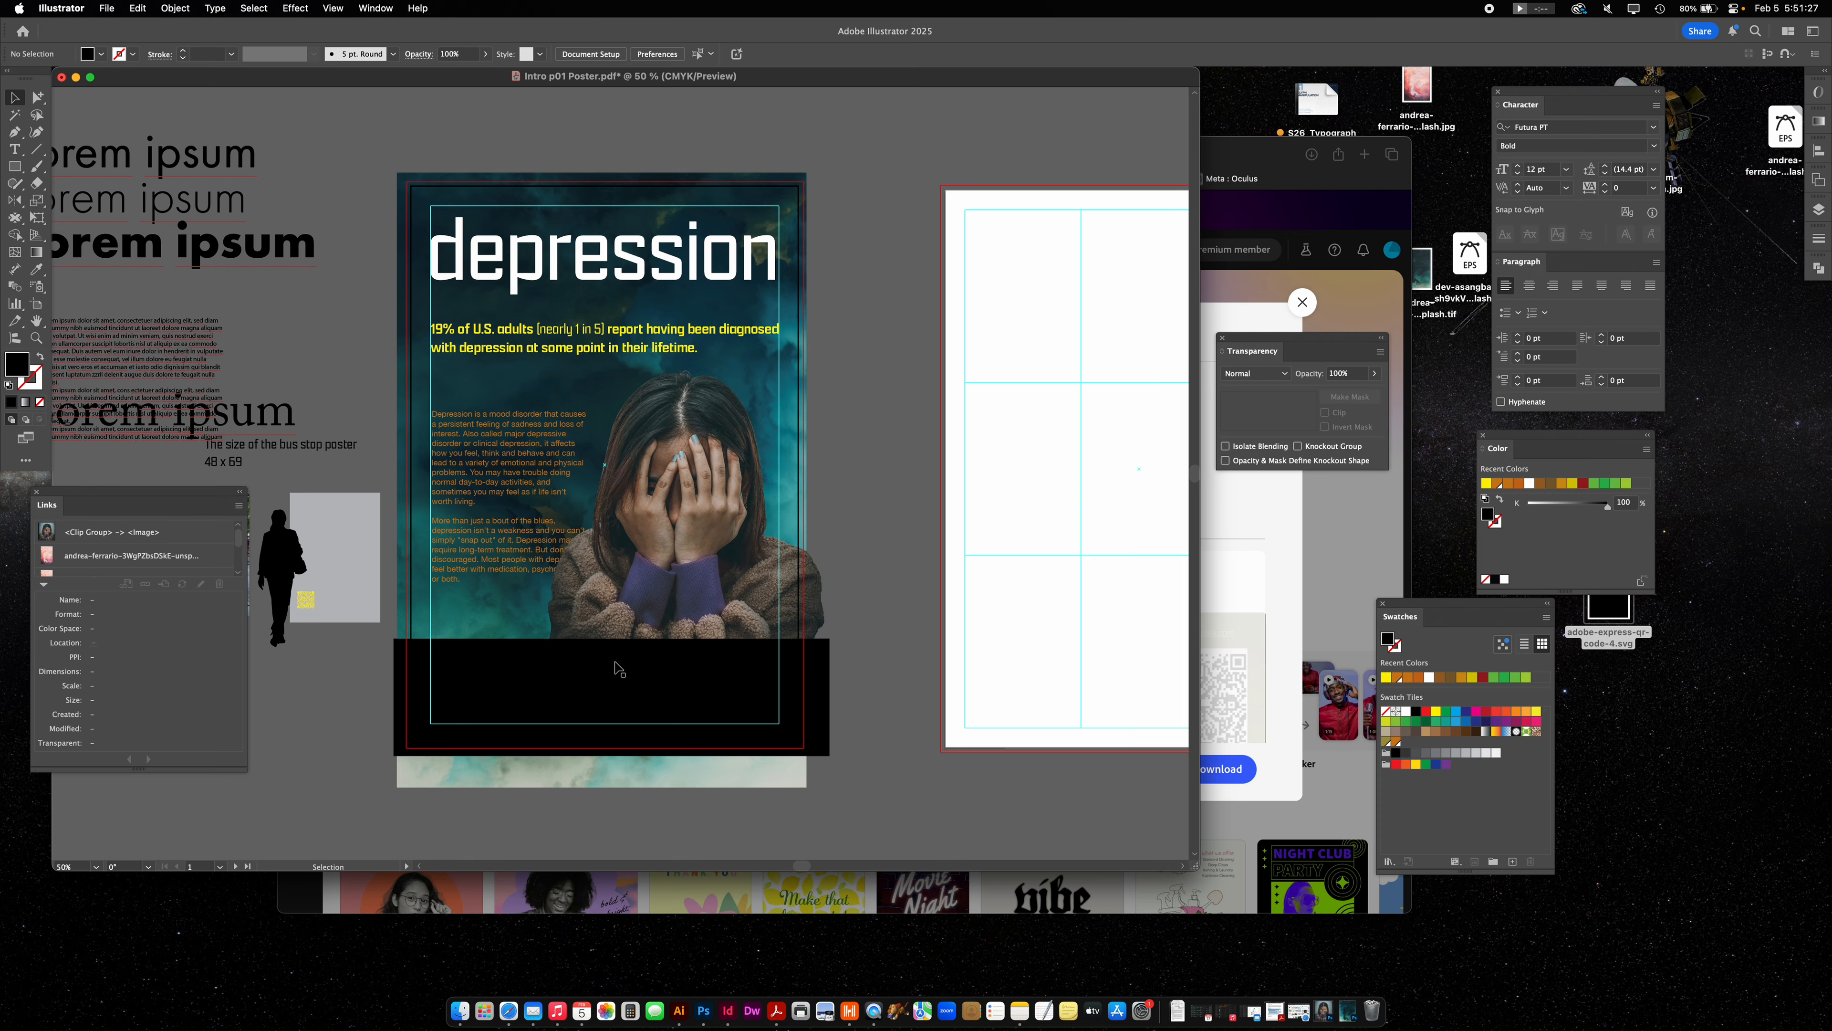
Move the yellow statistic text into the black band and shift the orange body text slightly up.
left_click_drag(566, 354, 558, 680)
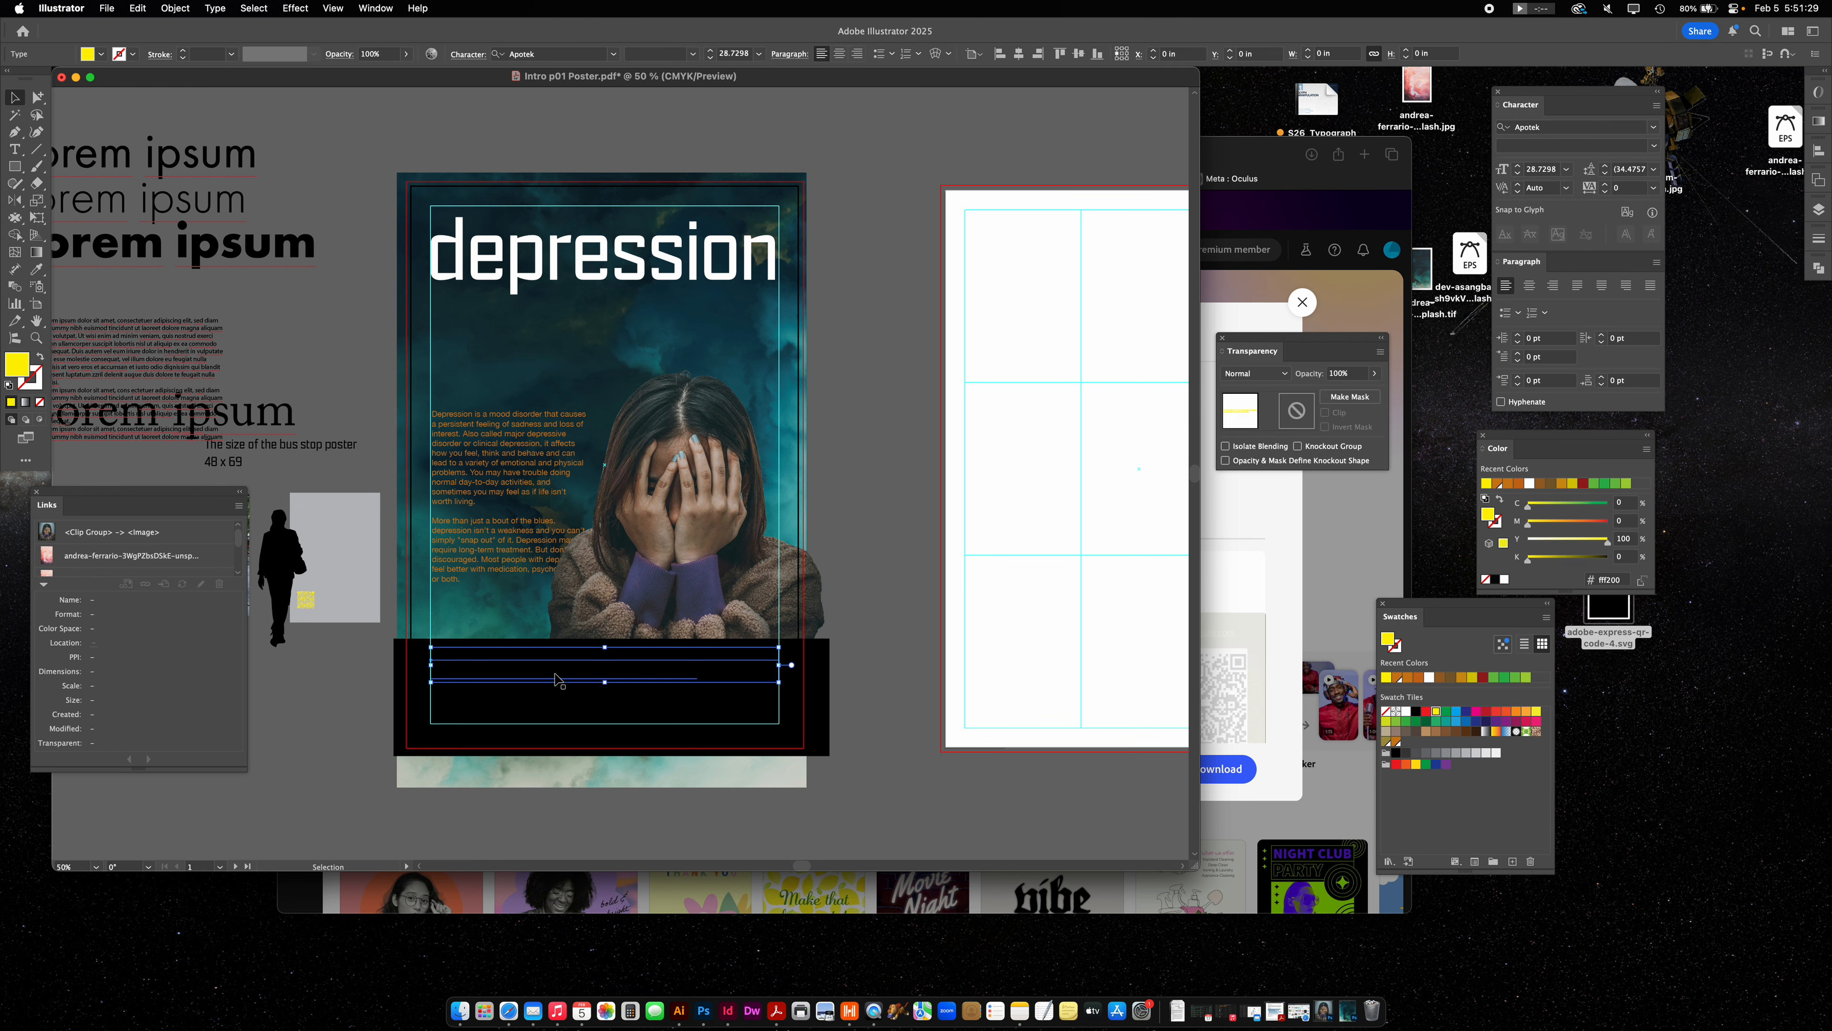
left_click_drag(533, 425, 535, 408)
left_click(877, 492)
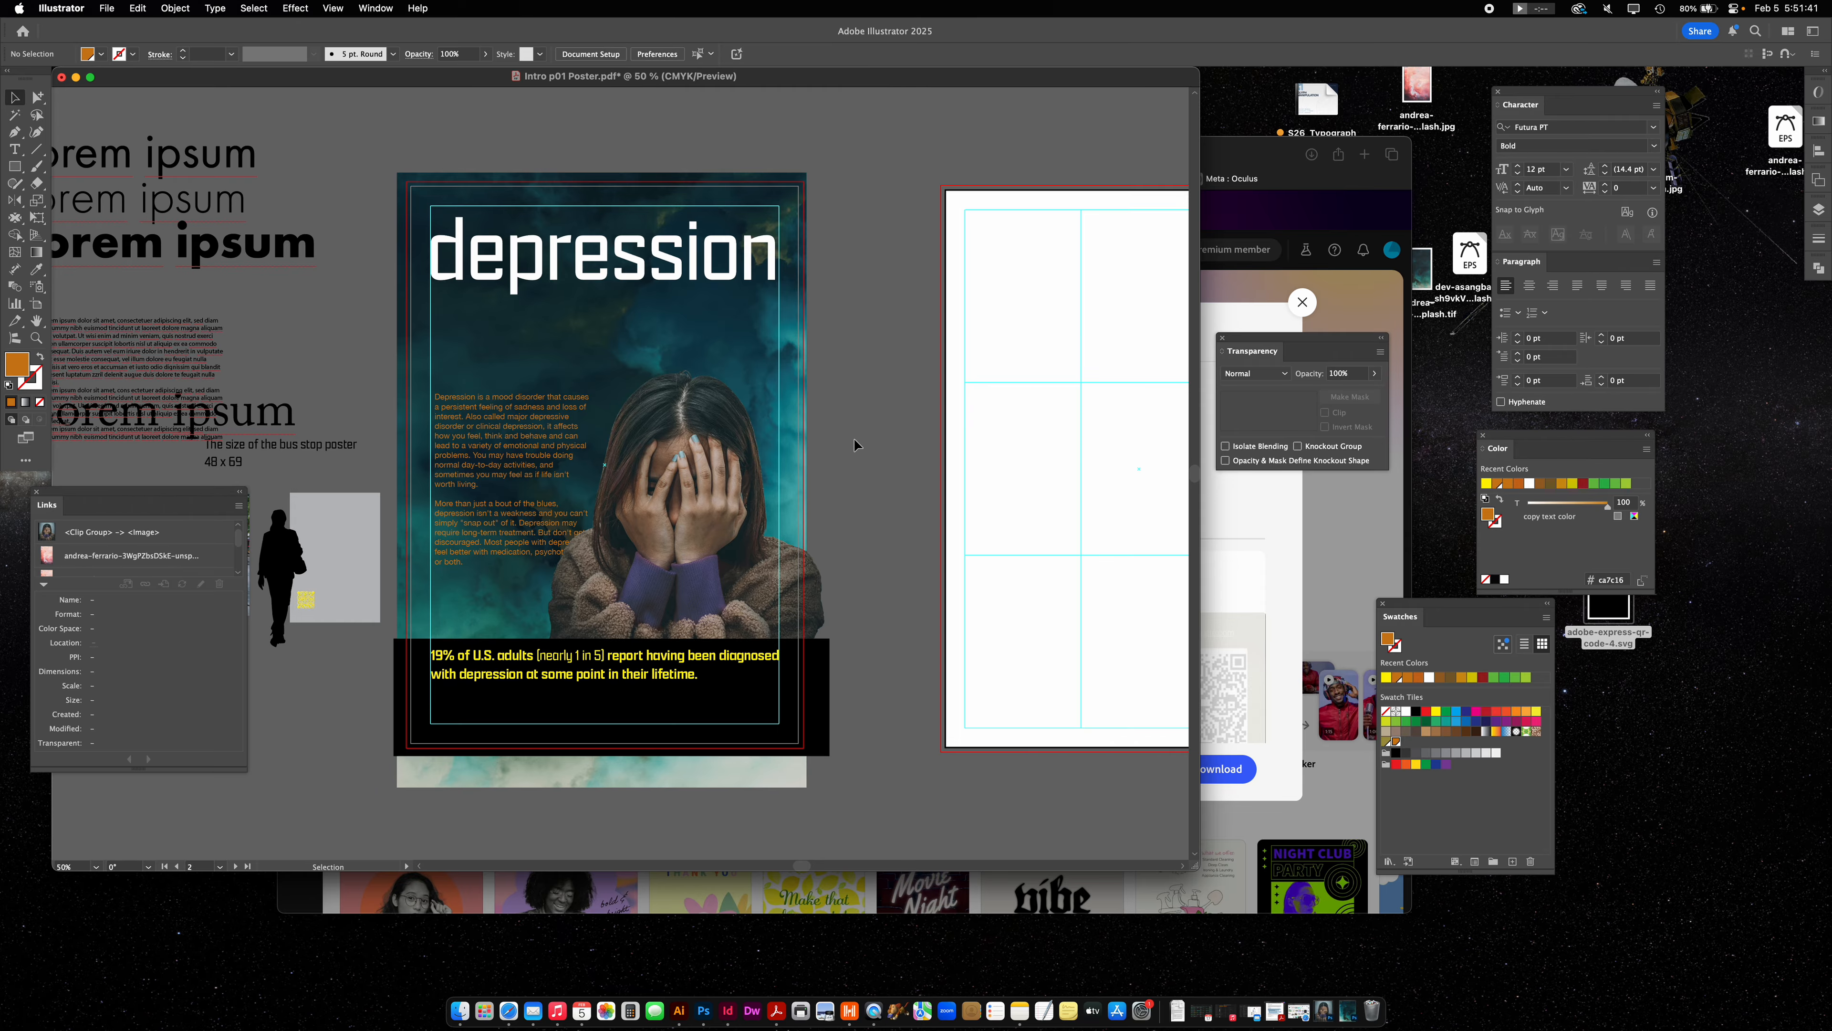
Duplicate the depression poster artboard with its artwork into the empty area above it, beside the artboard with the circular photos.
scroll(853, 439, "up", 3)
scroll(853, 438, "up", 10)
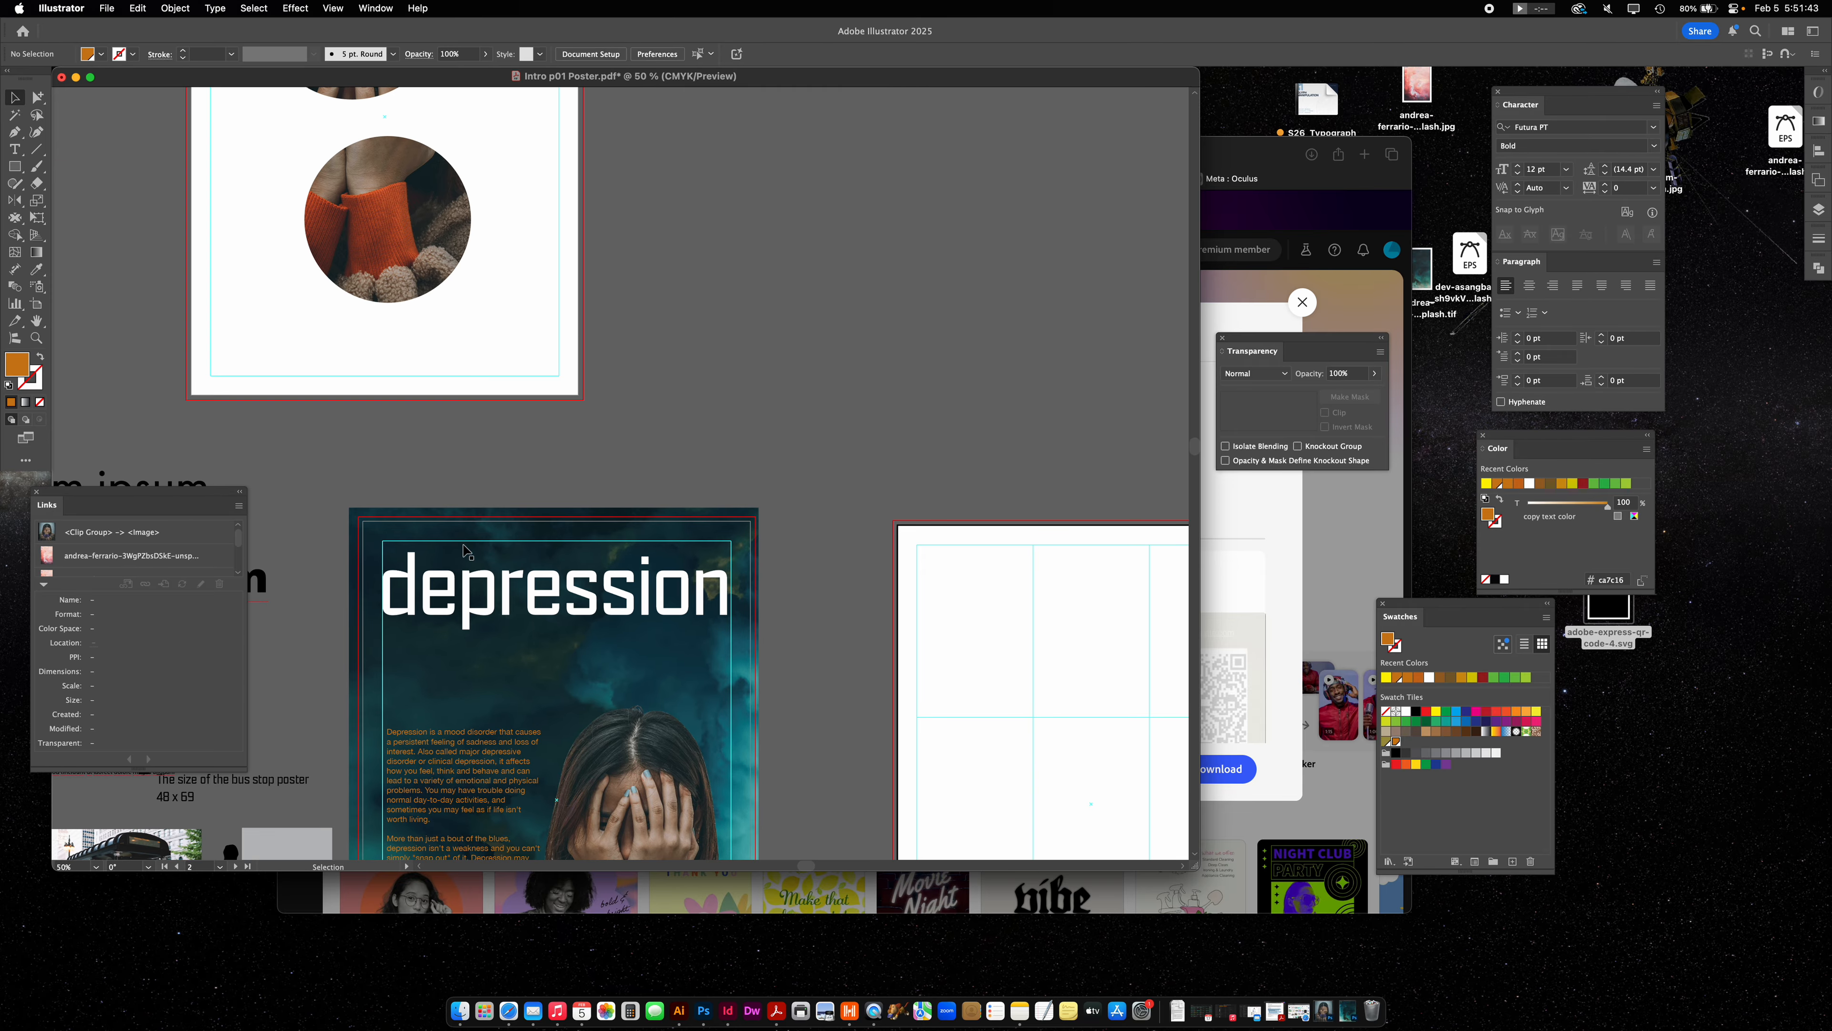
left_click(36, 303)
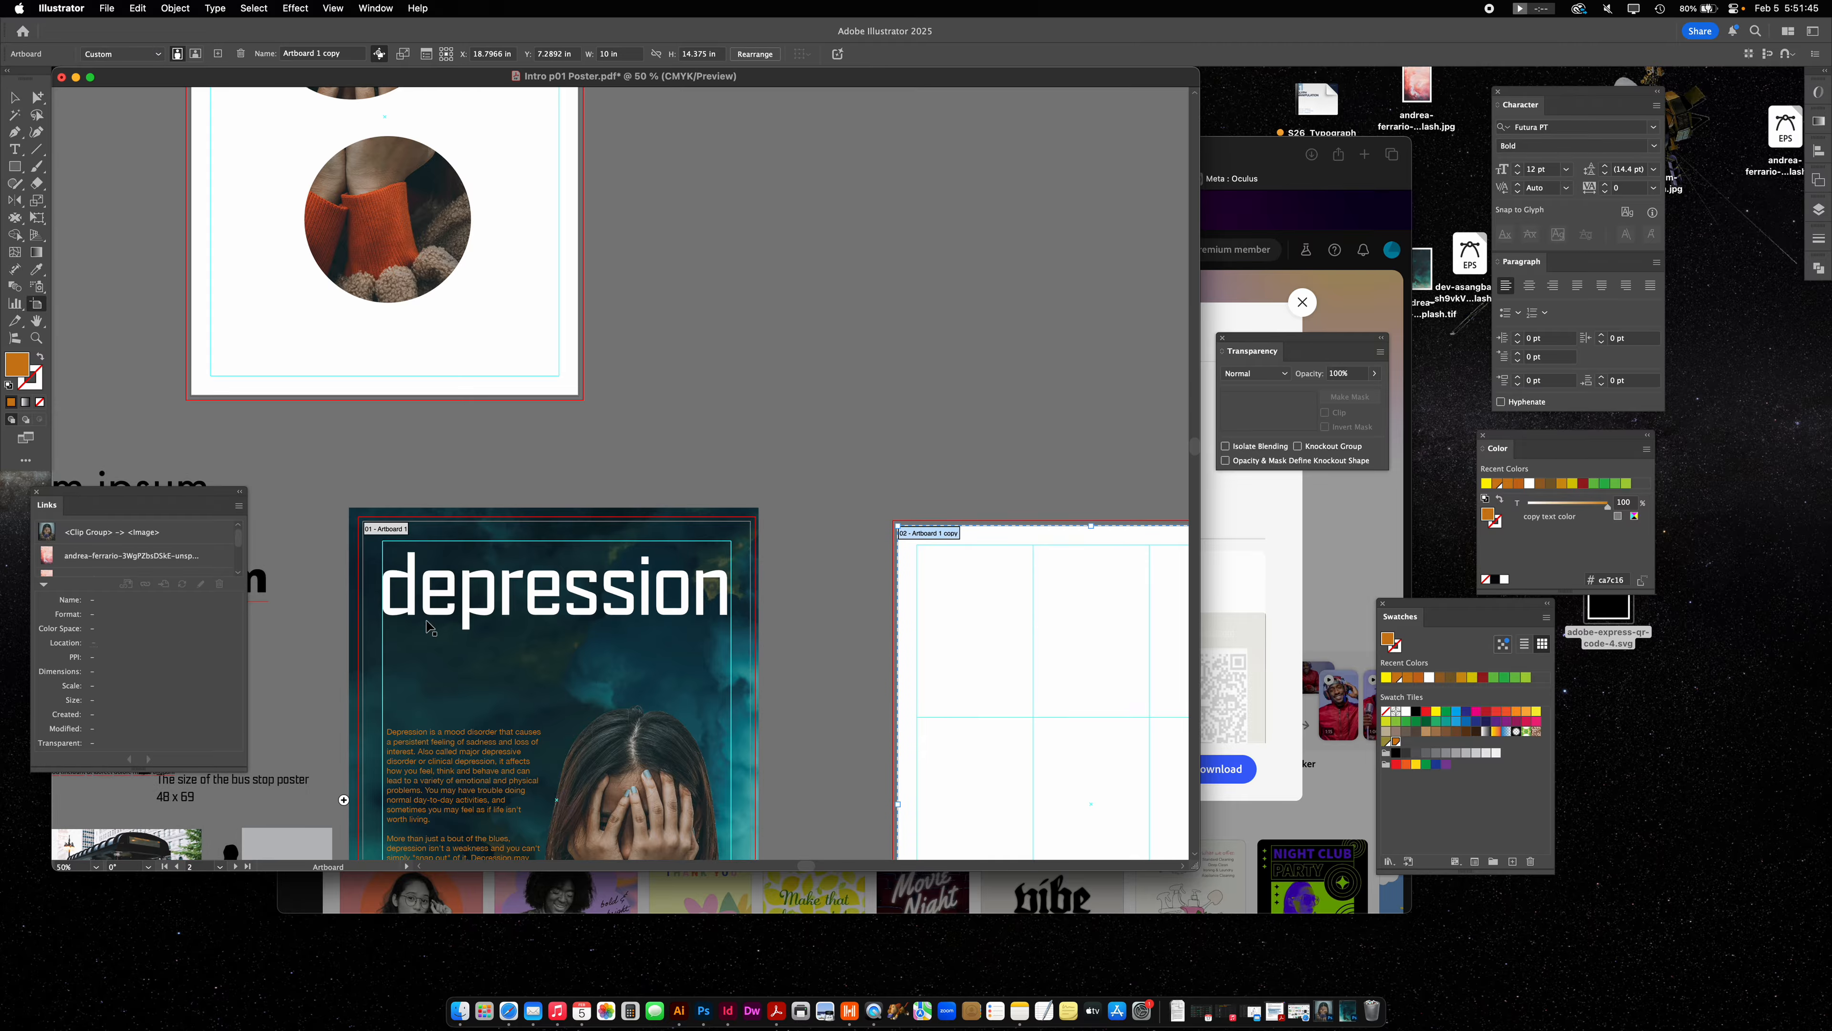
left_click_drag(491, 812, 805, 179)
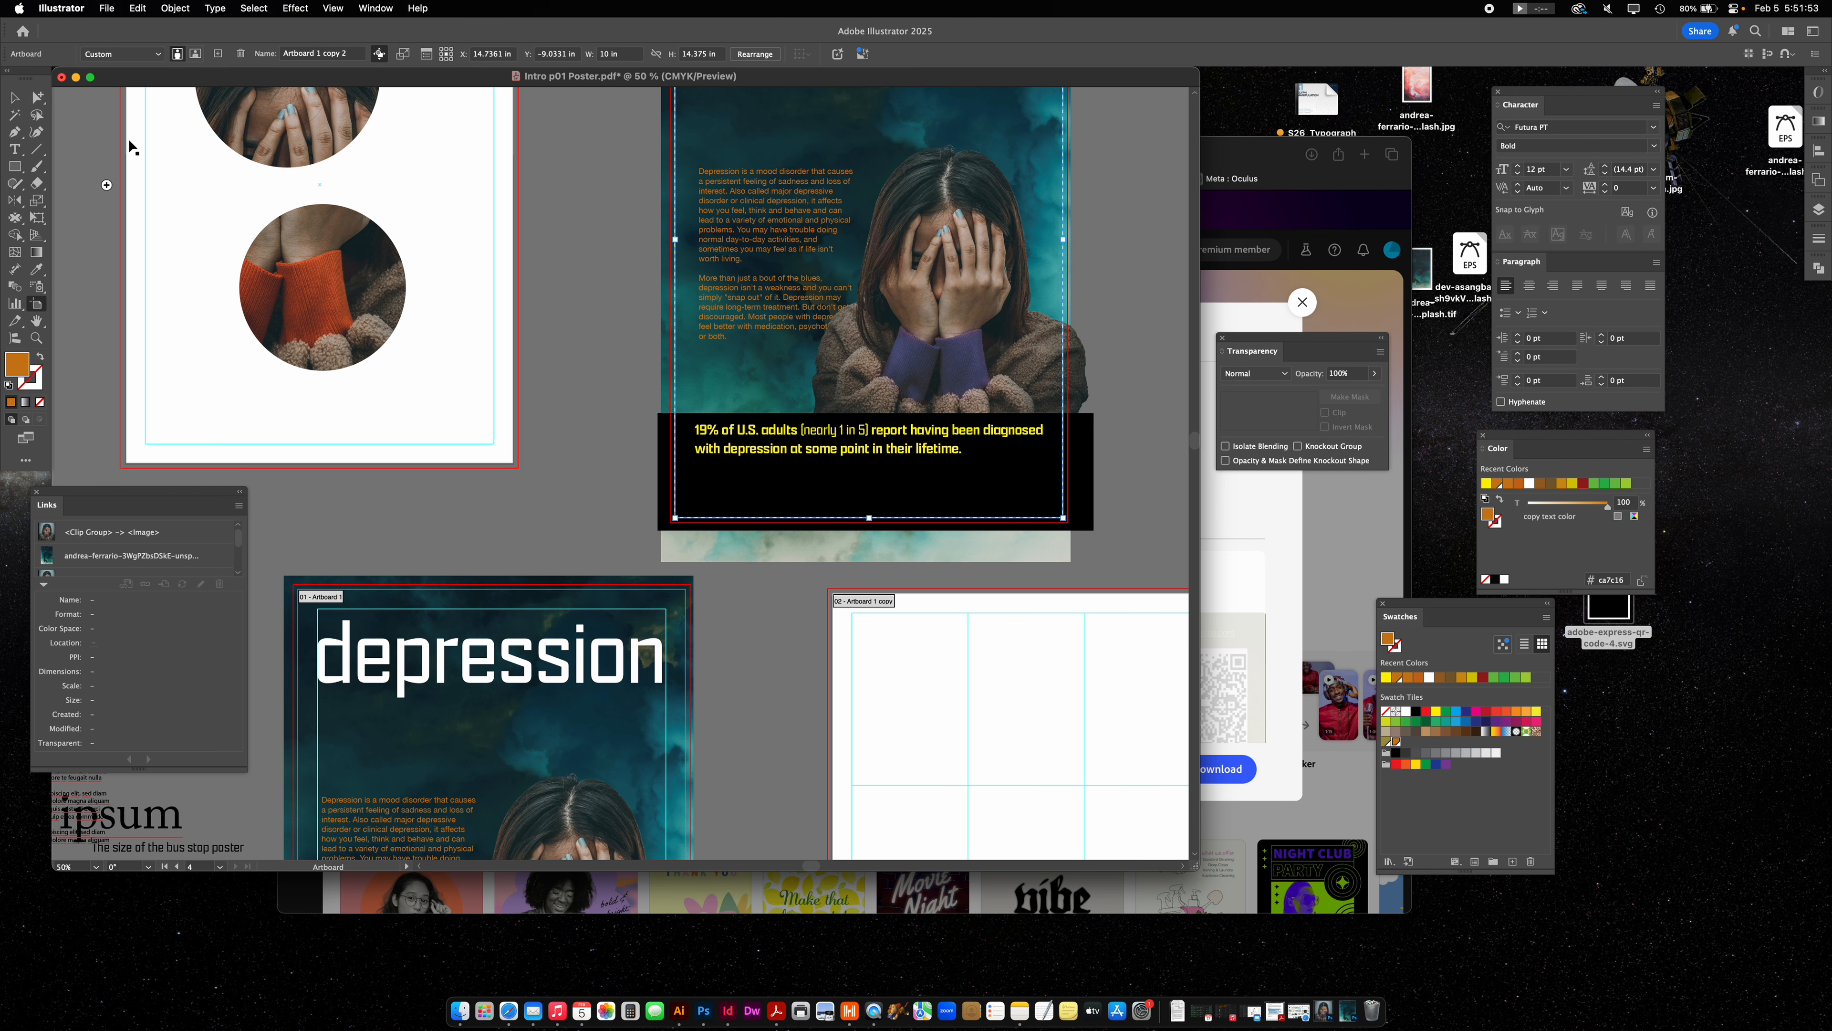
left_click(14, 97)
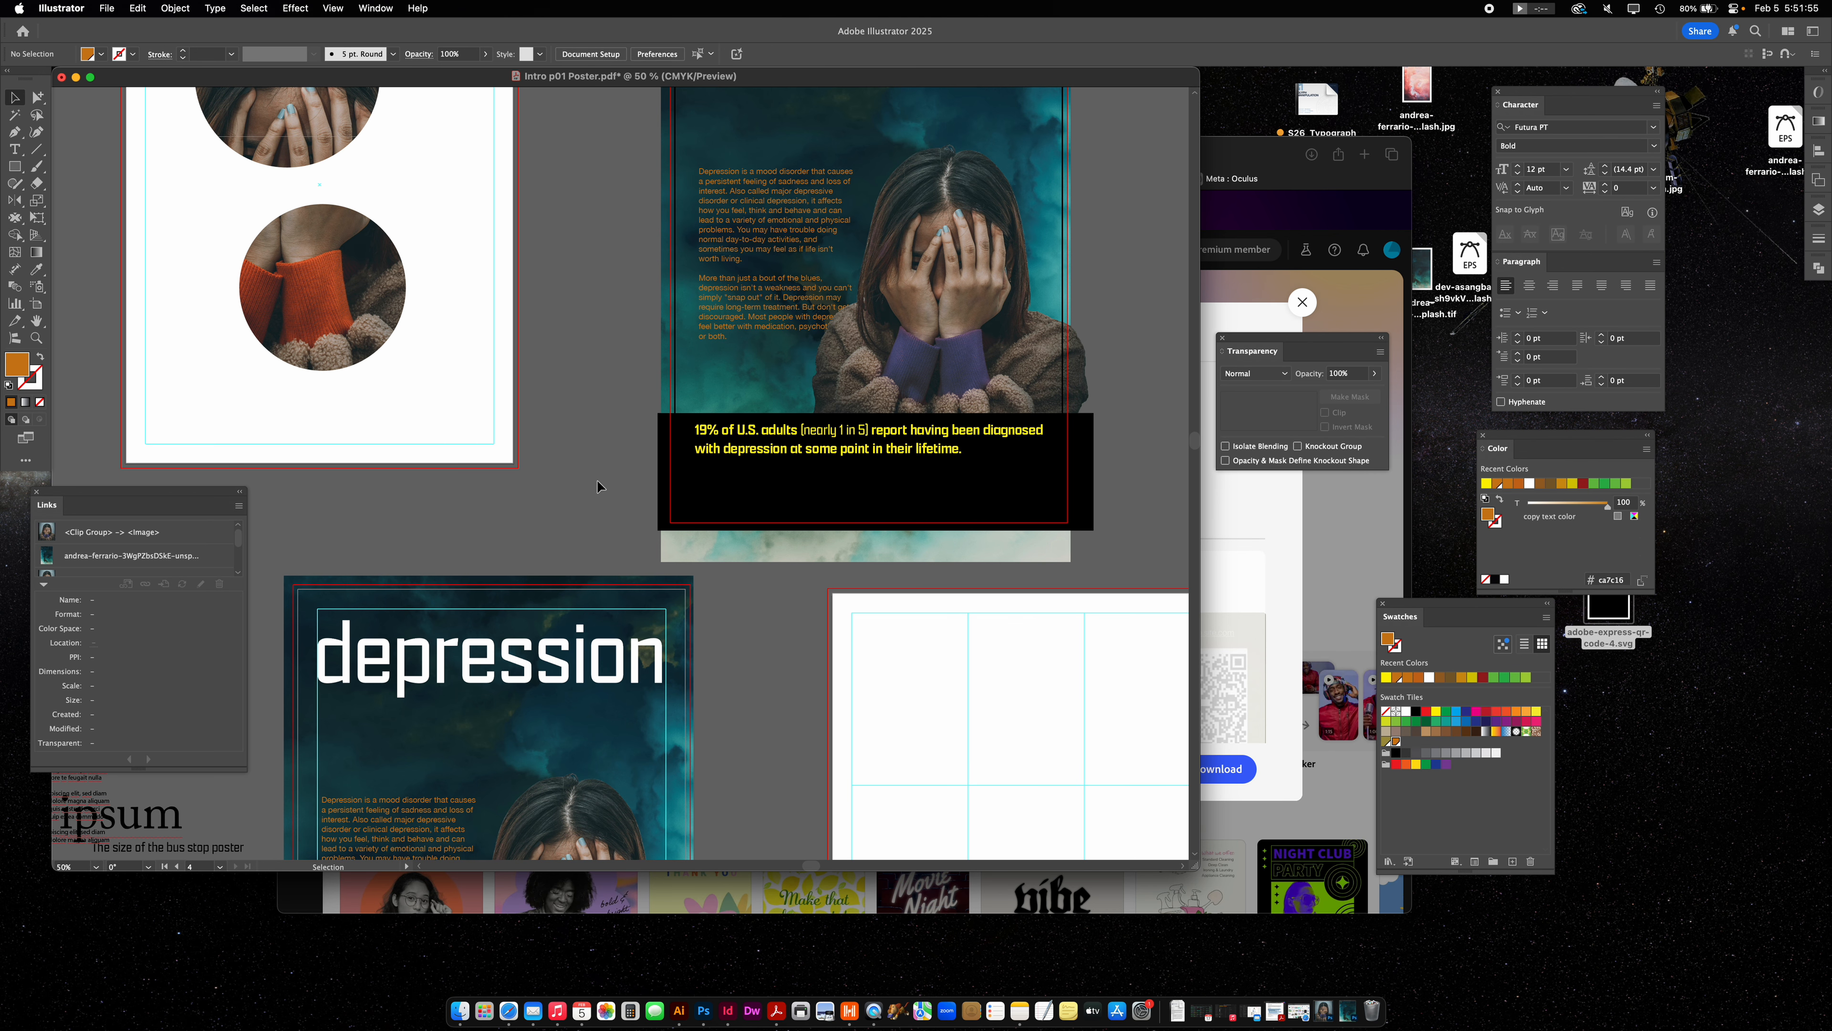
Switch to Creative Cloud and open the Adobe Fonts website from its shortcuts.
left_click(1444, 151)
left_click(1579, 8)
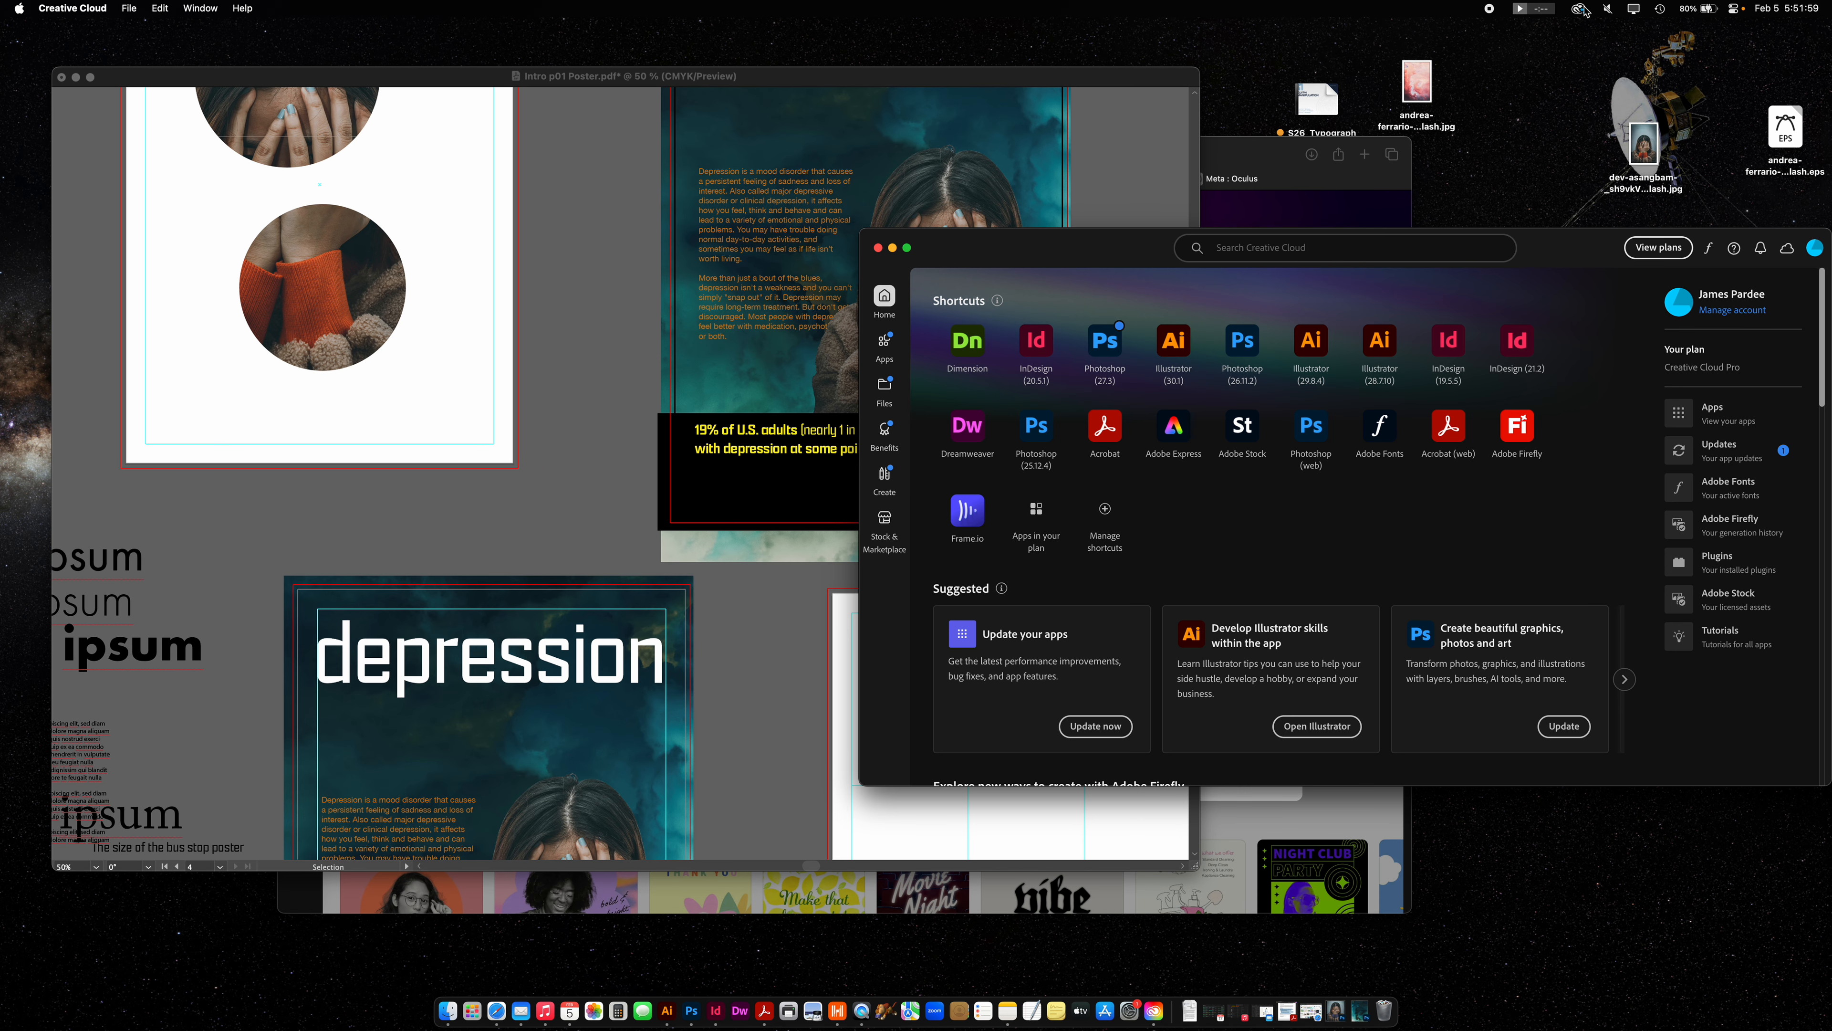
left_click_drag(1515, 297, 912, 248)
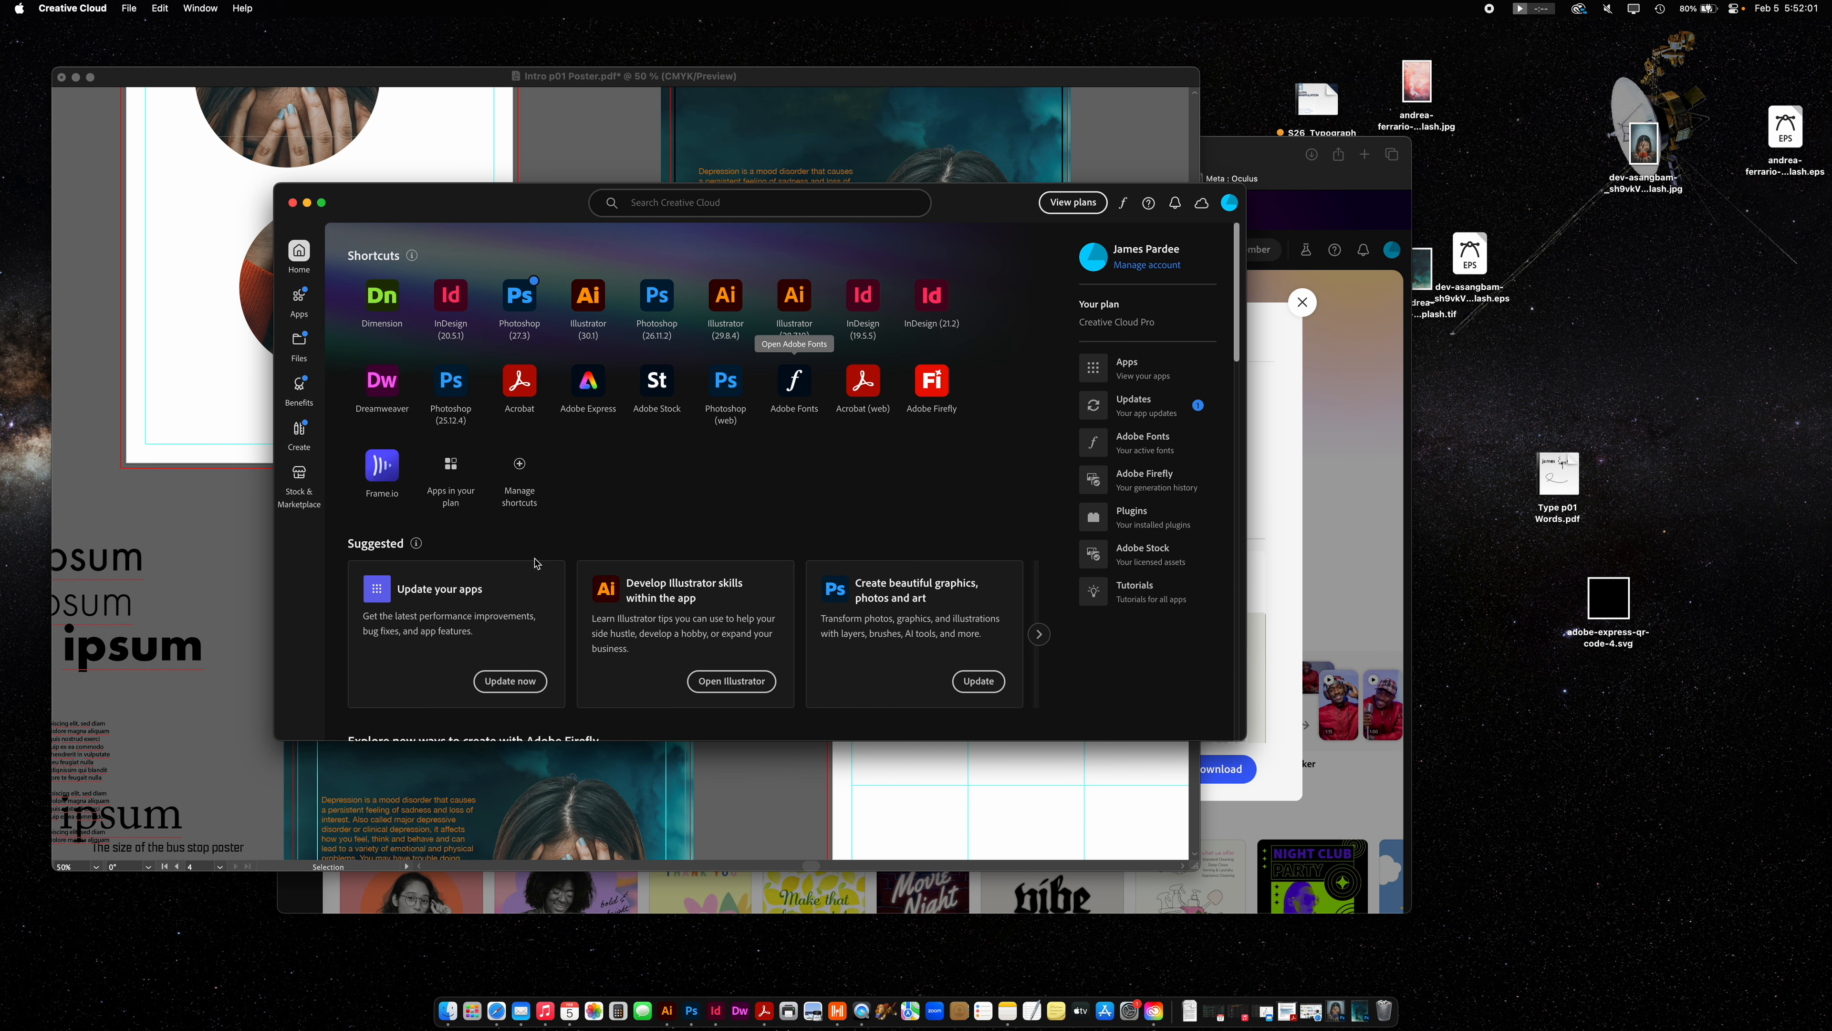
left_click(799, 389)
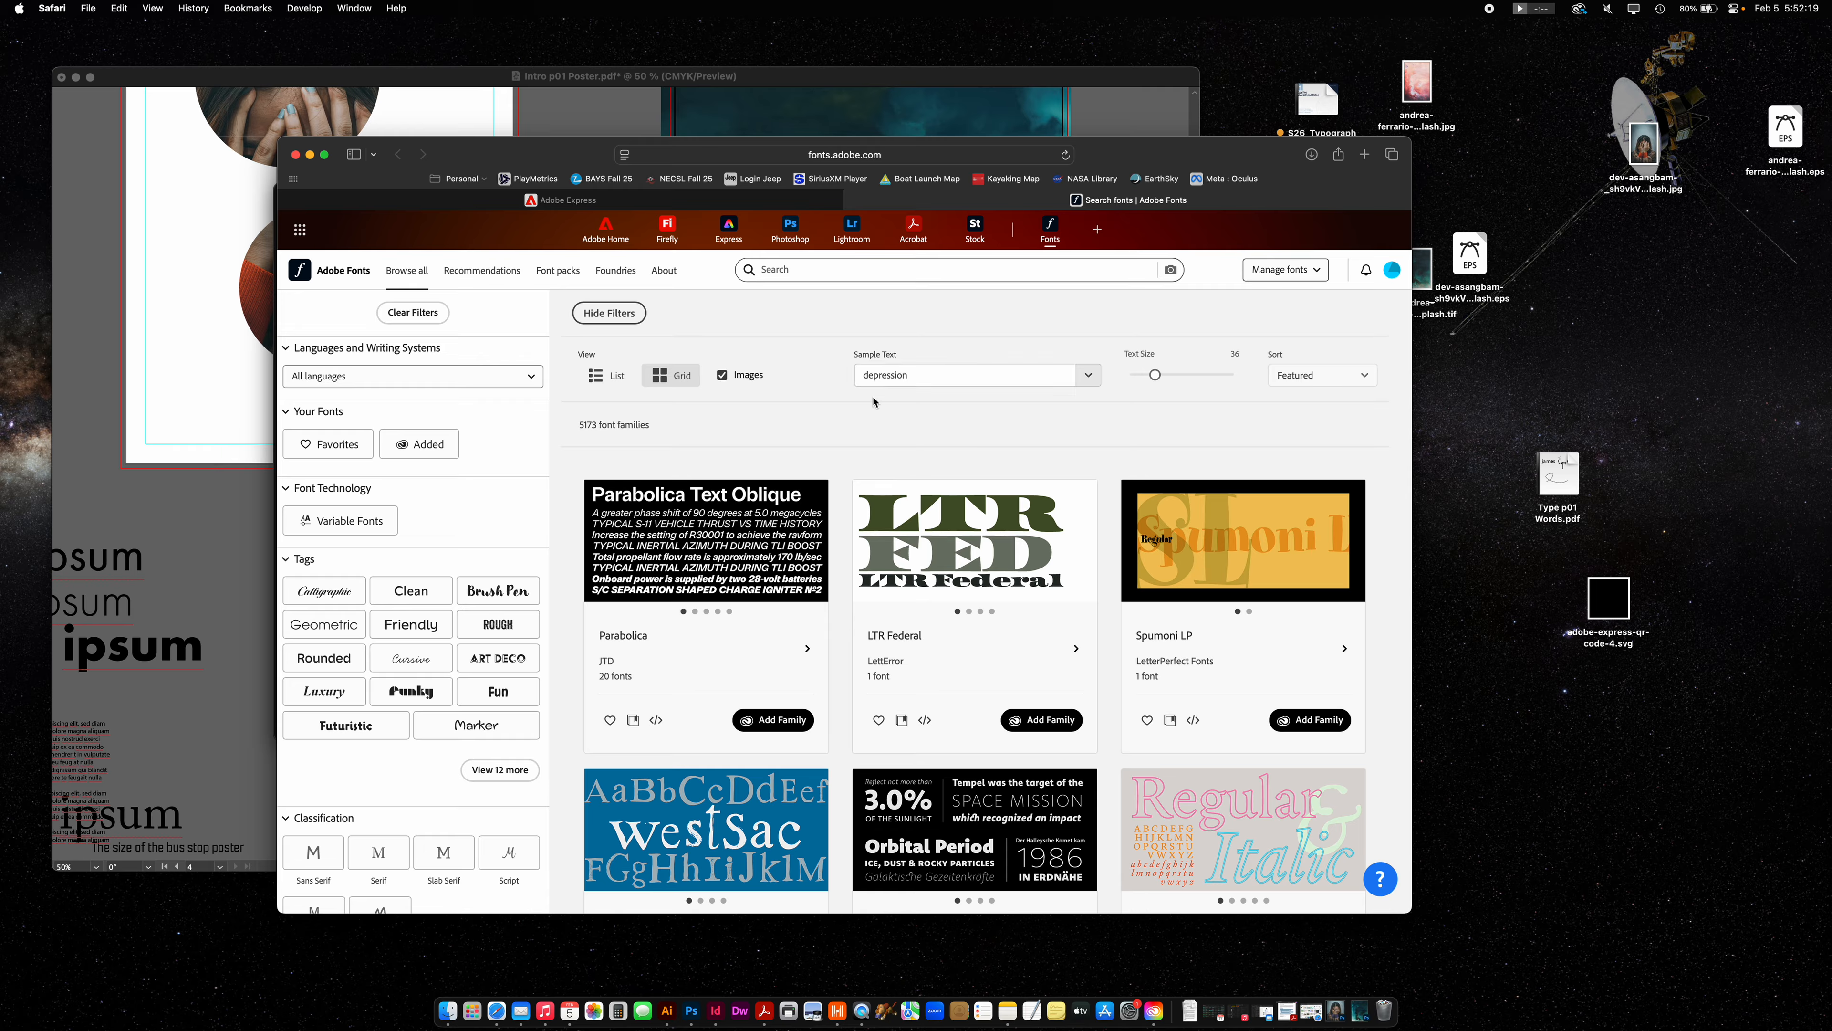
Preview the font families with the sample text "depression" and turn off the Images option.
left_click(918, 374)
left_click(938, 373)
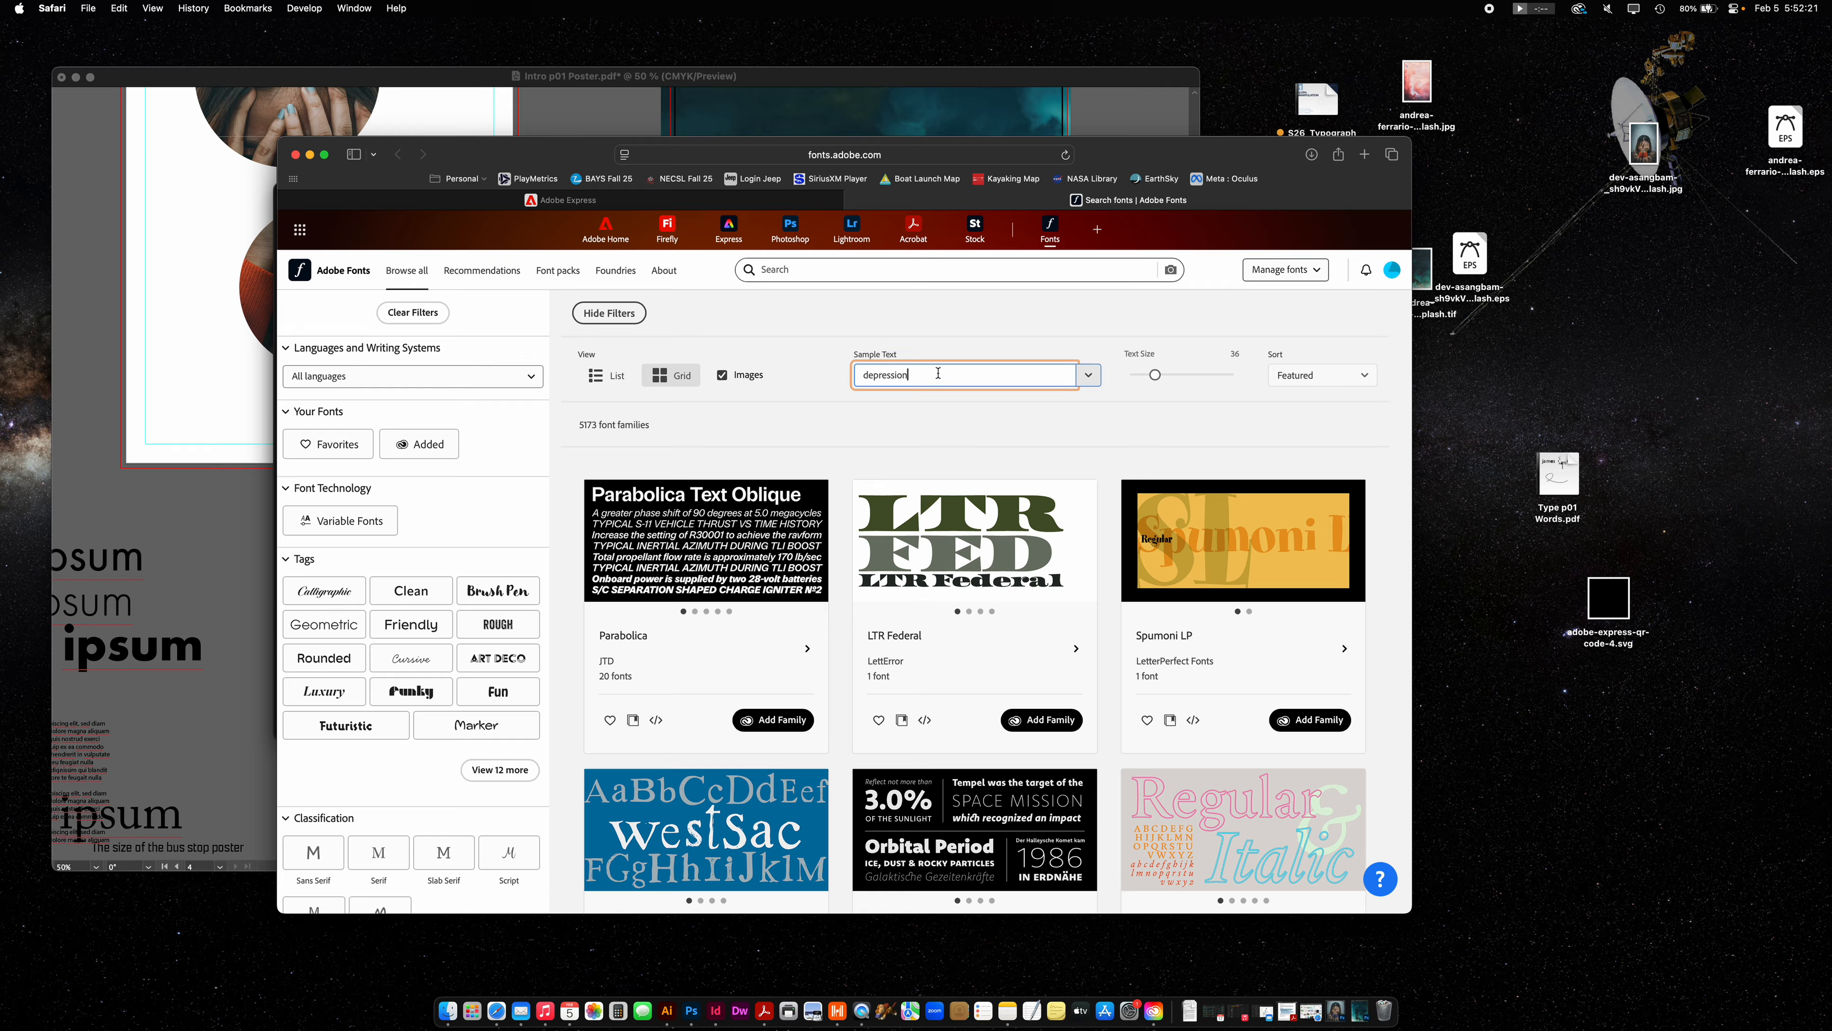
left_click_drag(938, 373, 835, 375)
left_click(934, 378)
key("Return")
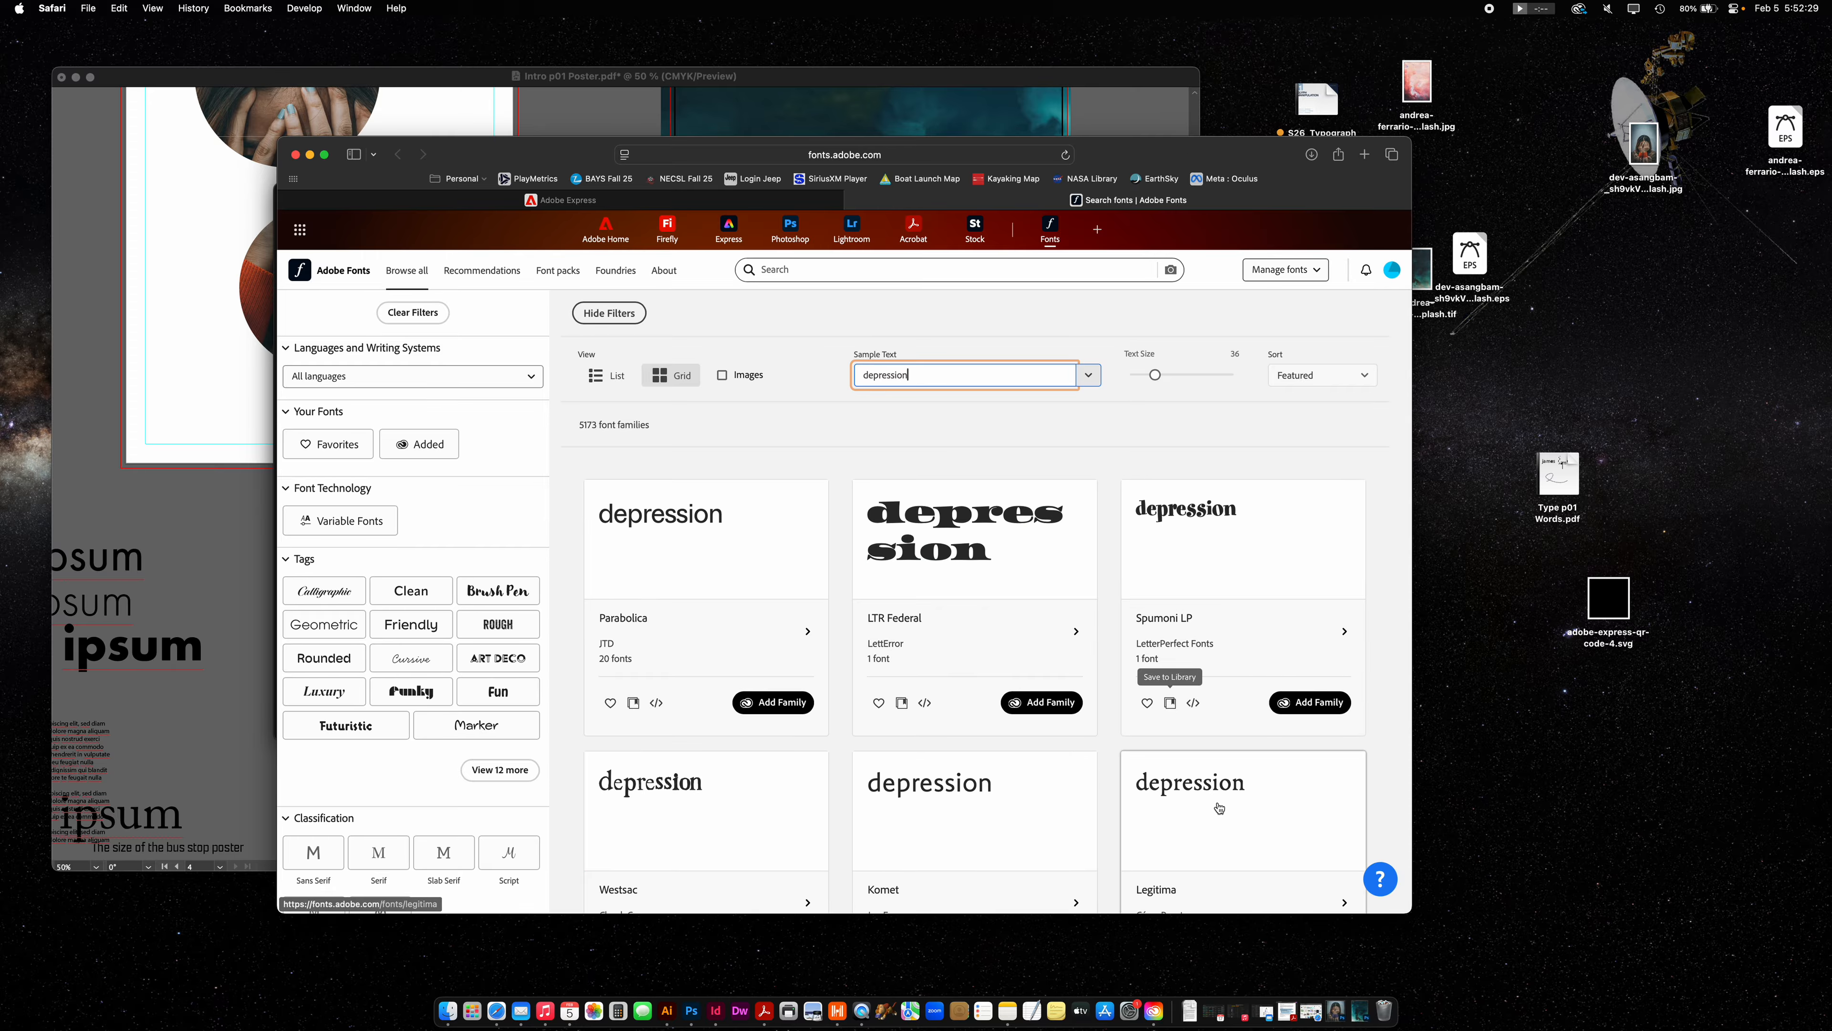
Compare the sample word in fonts tagged Funky and in fonts tagged Geometric, clearing each tag filter after viewing.
left_click_drag(638, 150, 1095, 168)
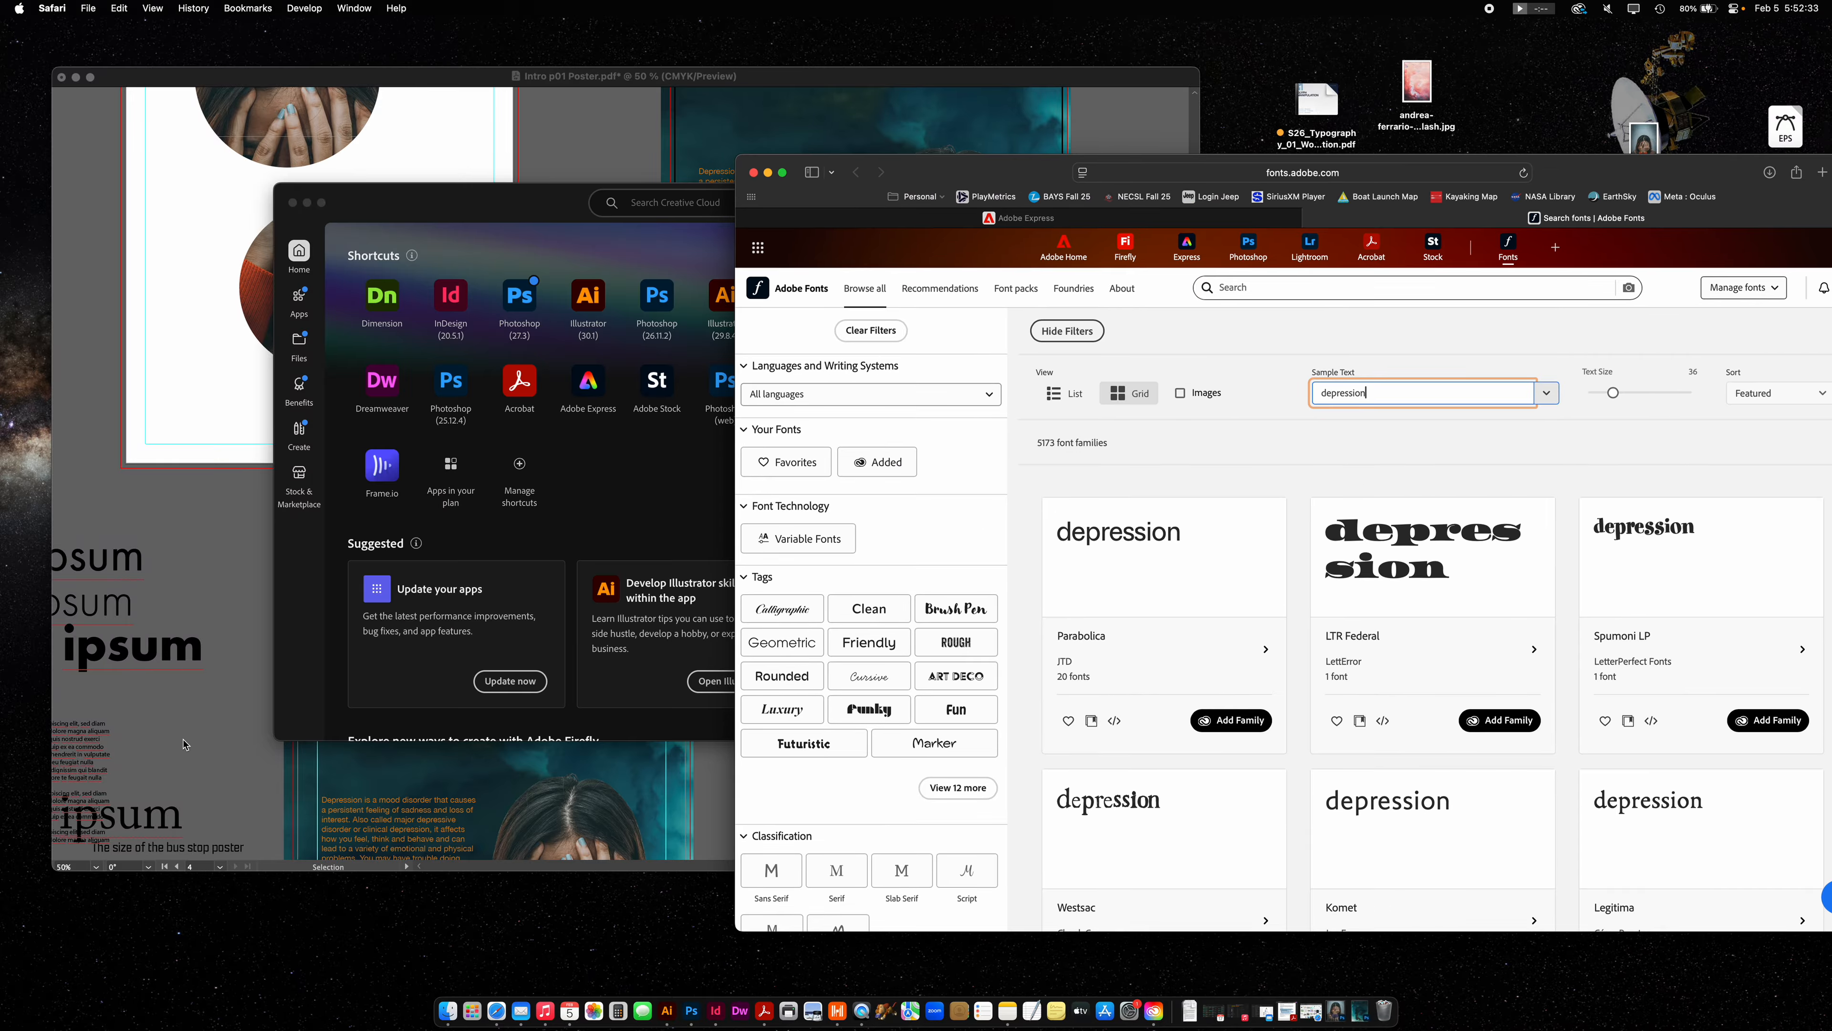
scroll(185, 745, "up", 3)
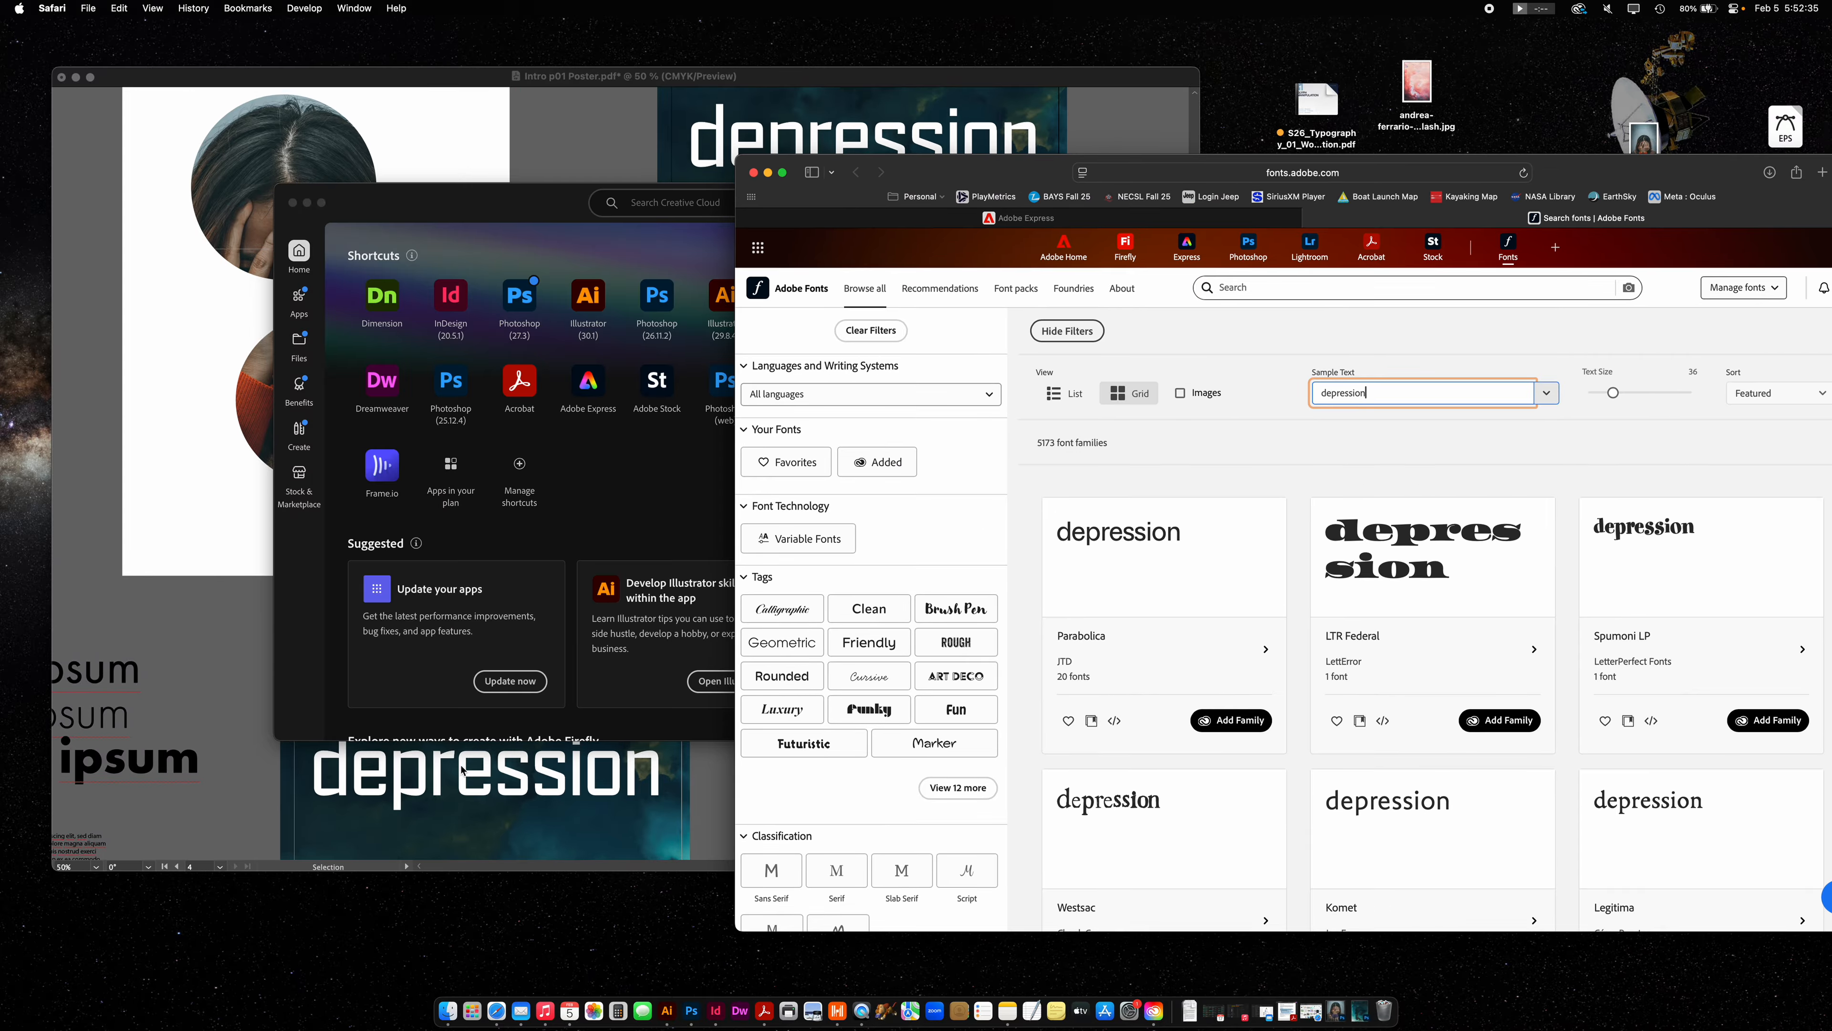
left_click_drag(967, 174, 645, 140)
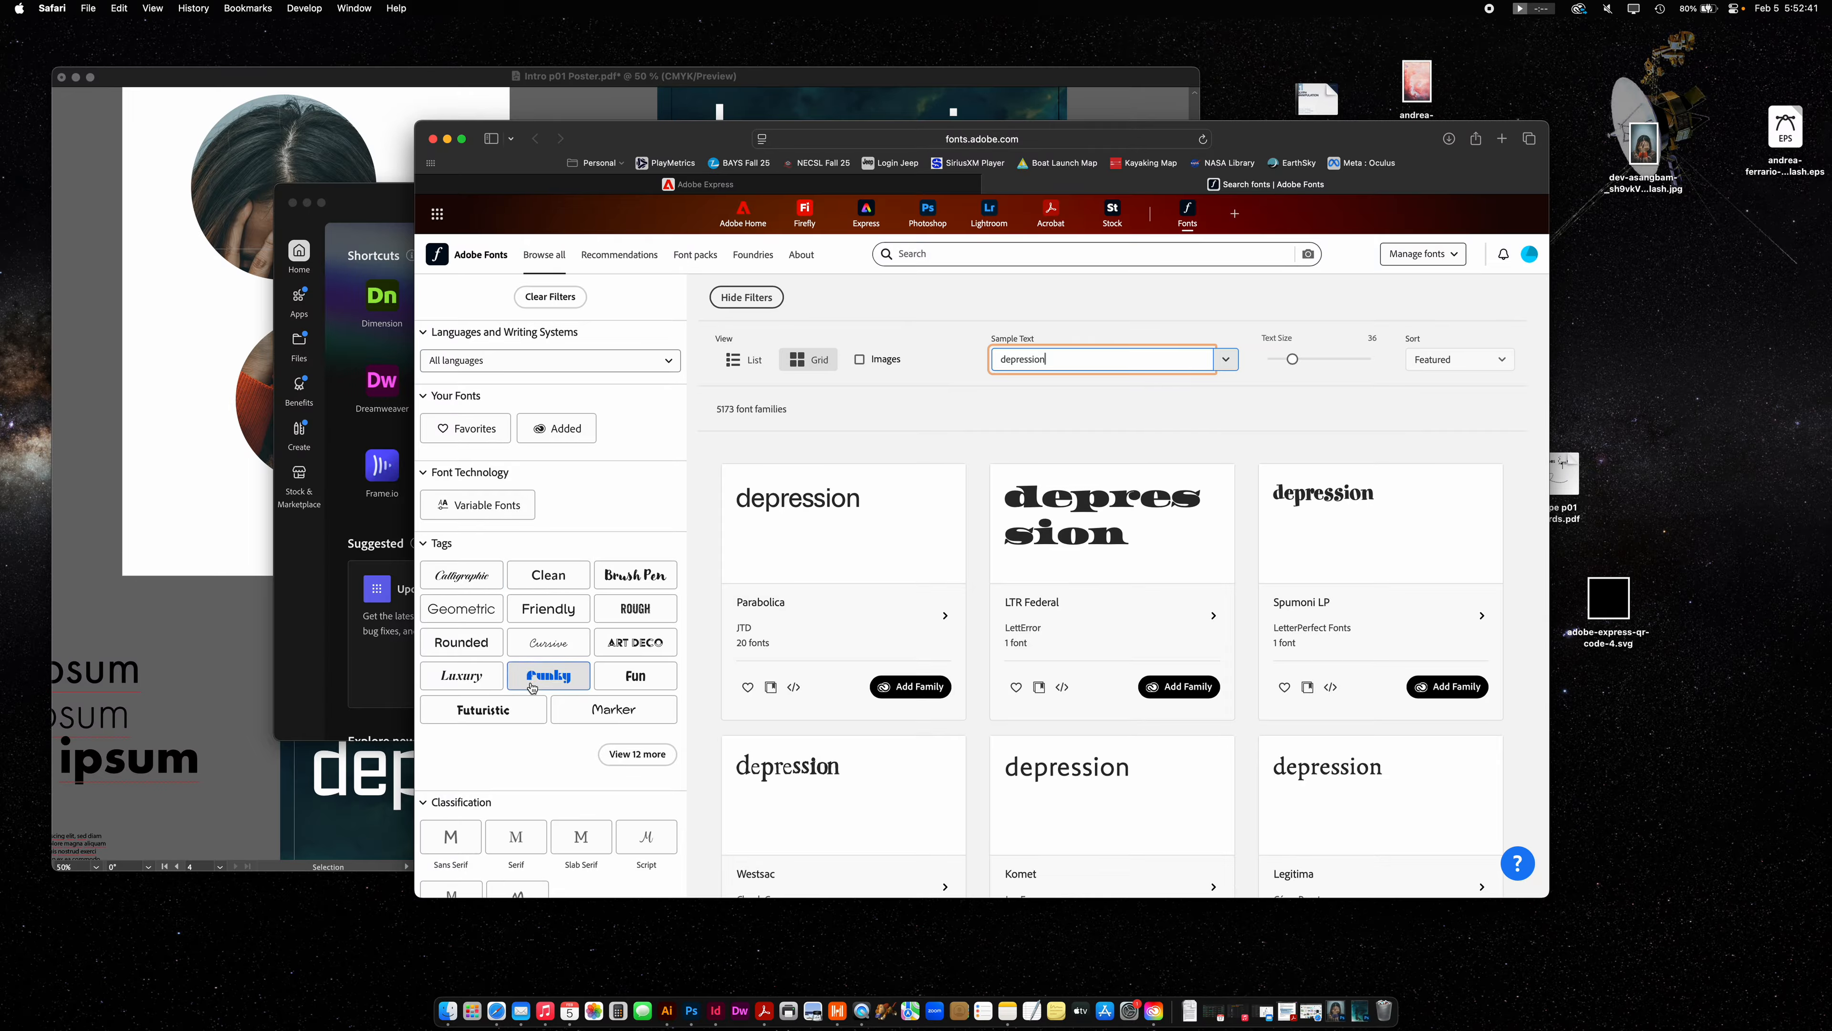
left_click(549, 679)
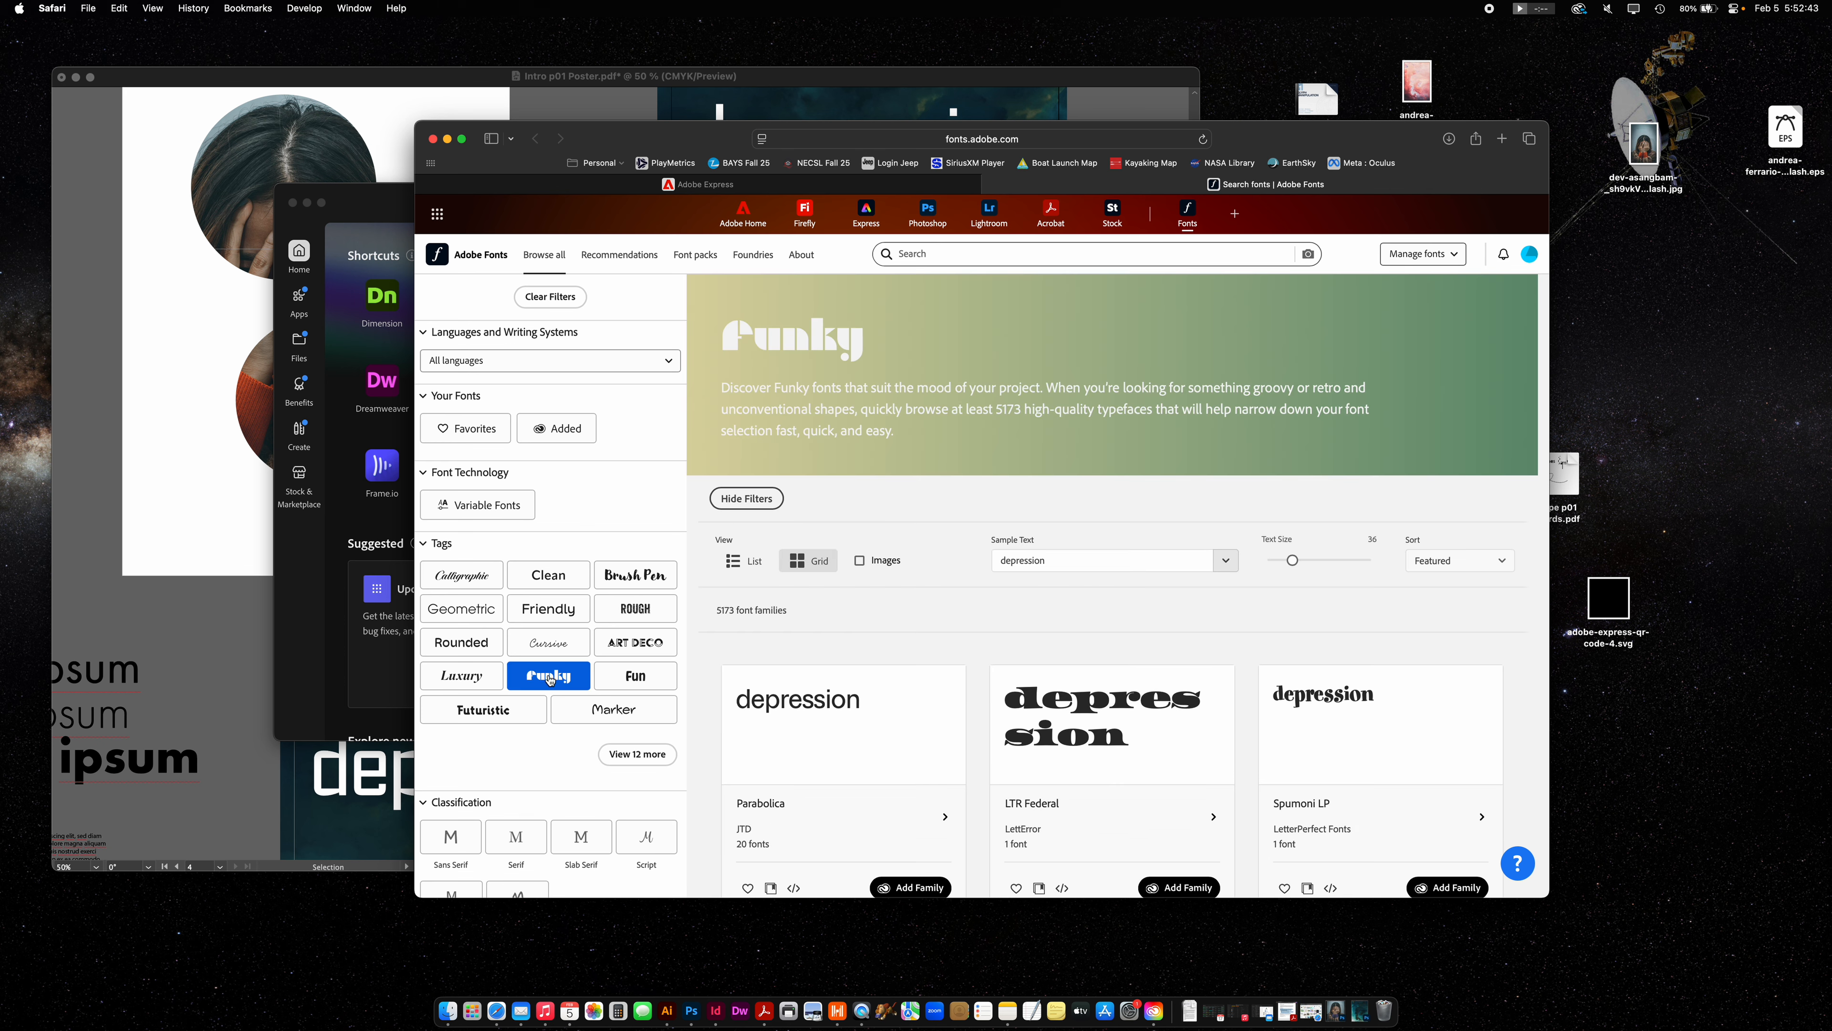
scroll(974, 770, "down", 3)
scroll(974, 770, "down", 2)
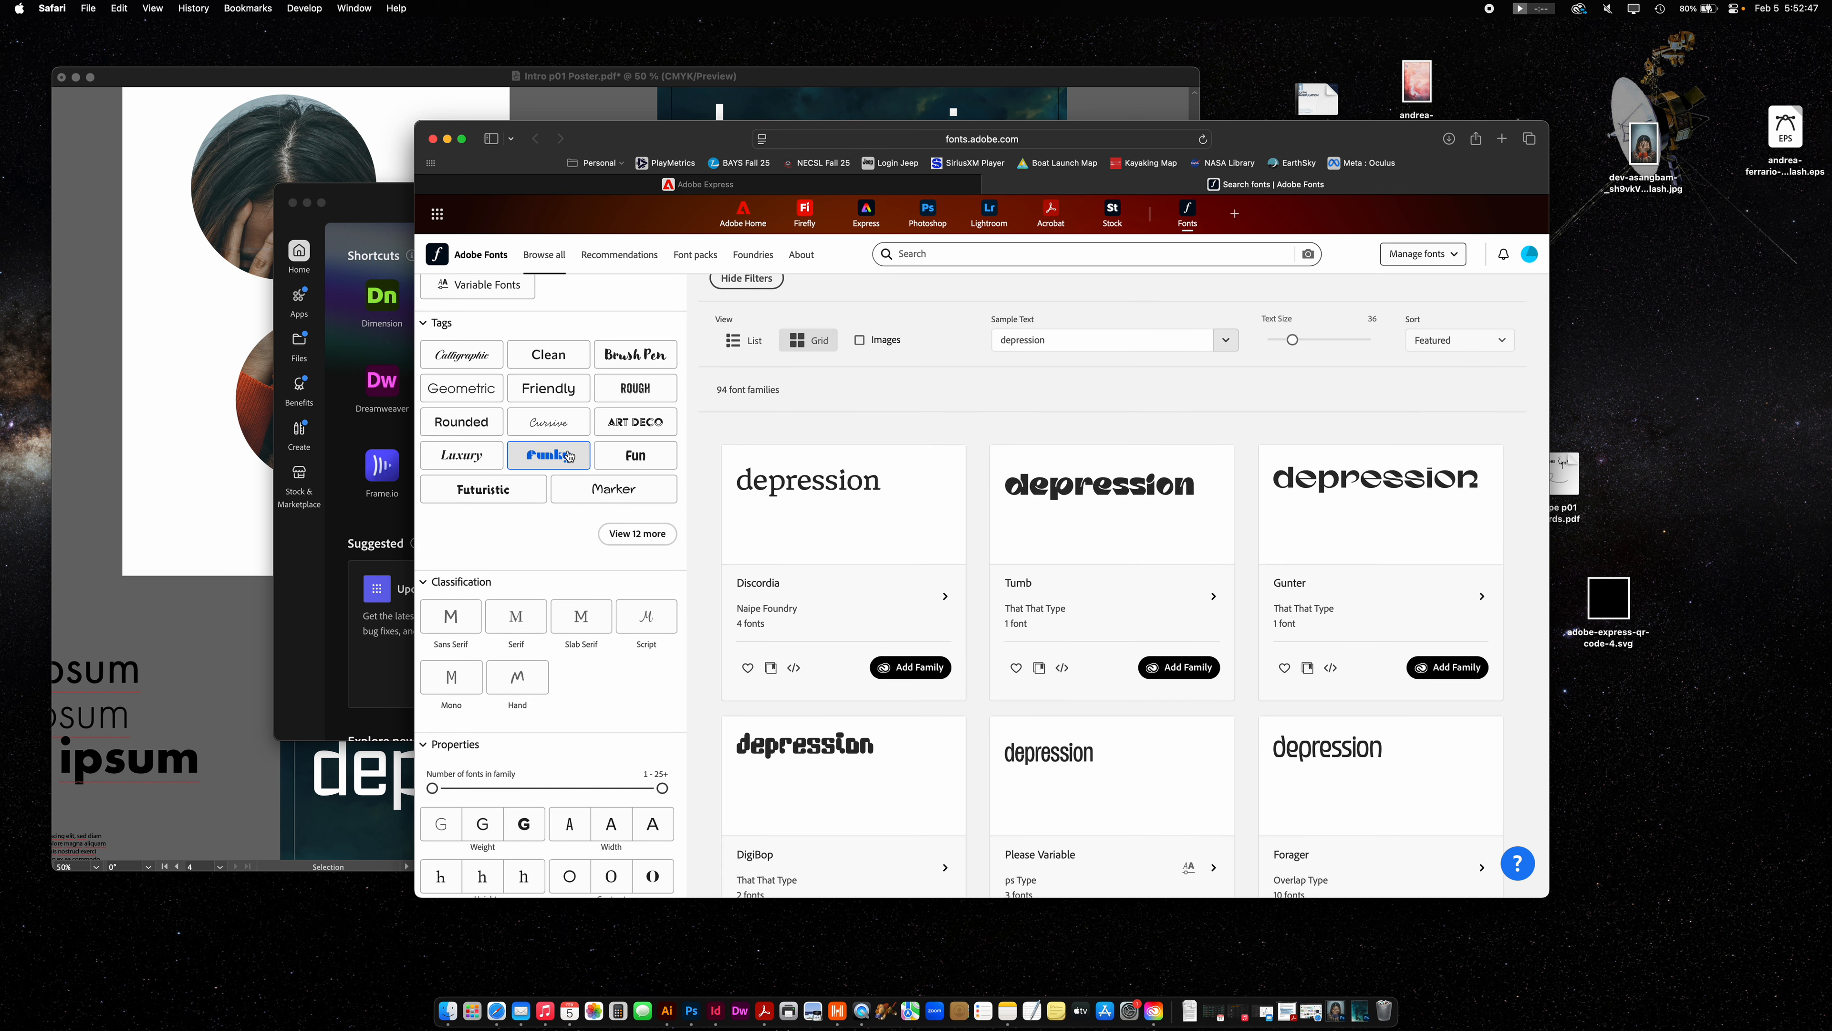
scroll(587, 469, "down", 15)
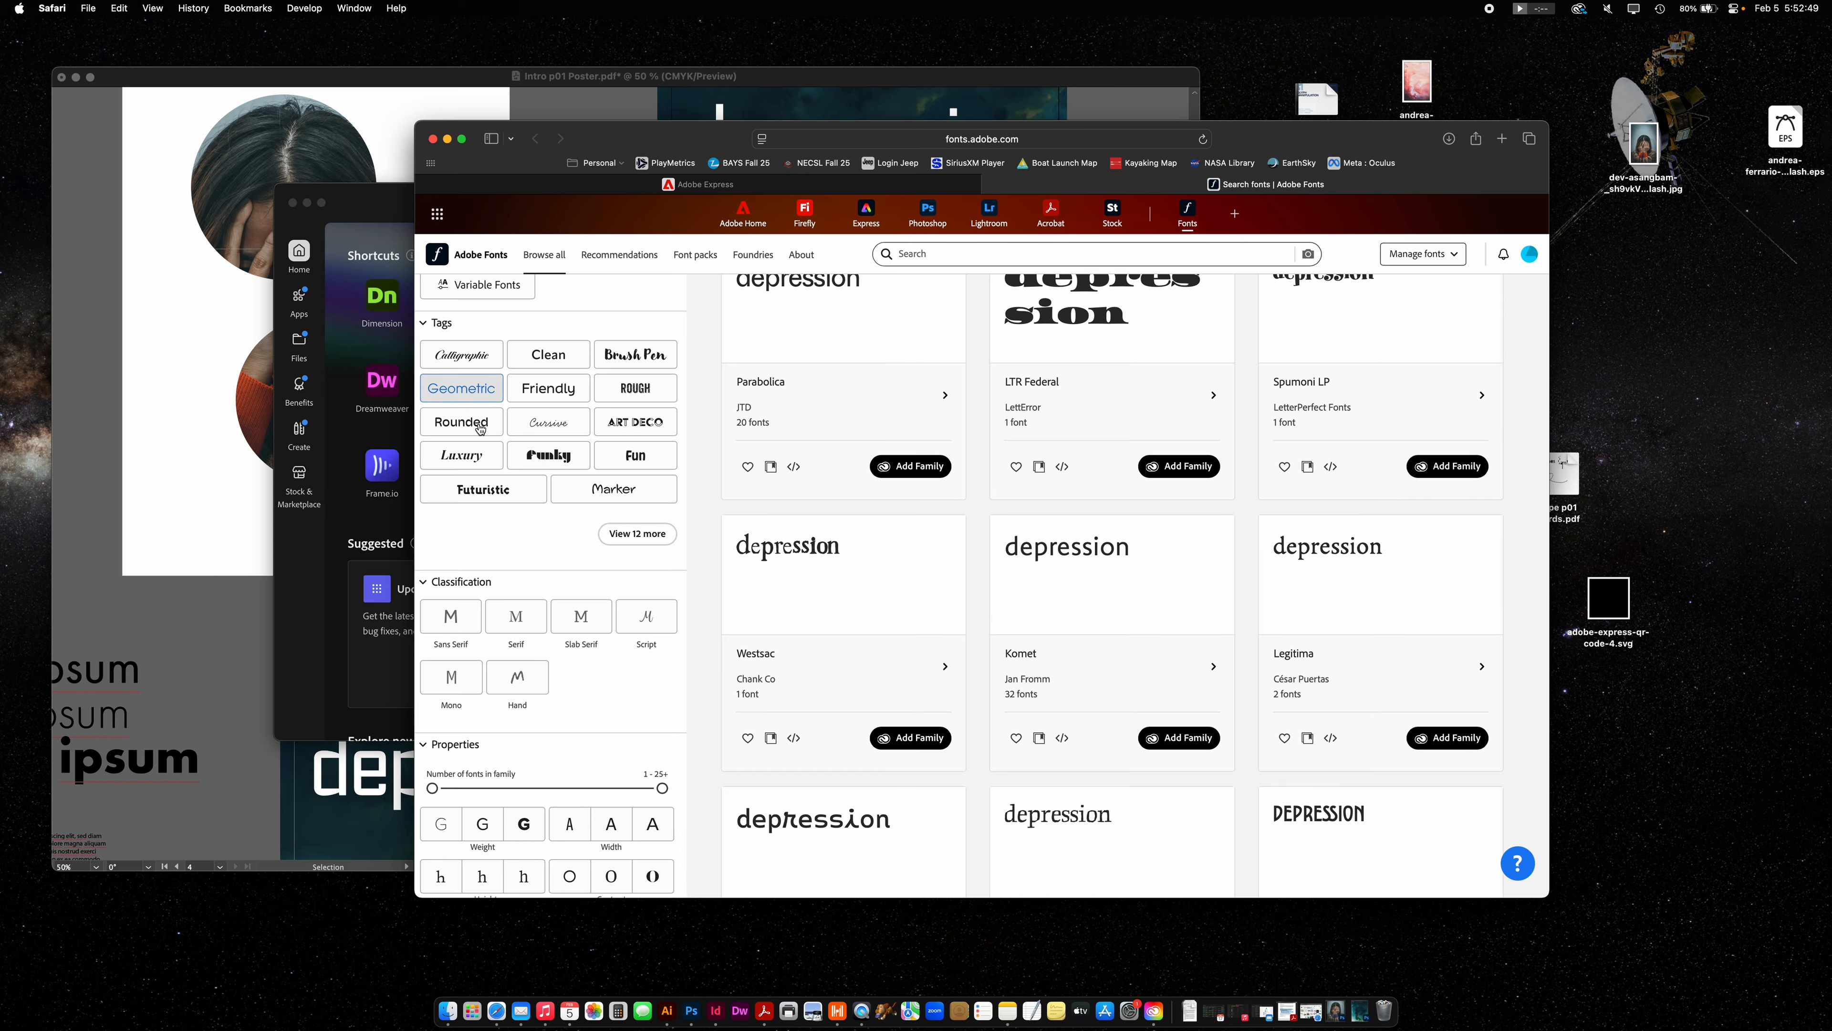
left_click(466, 393)
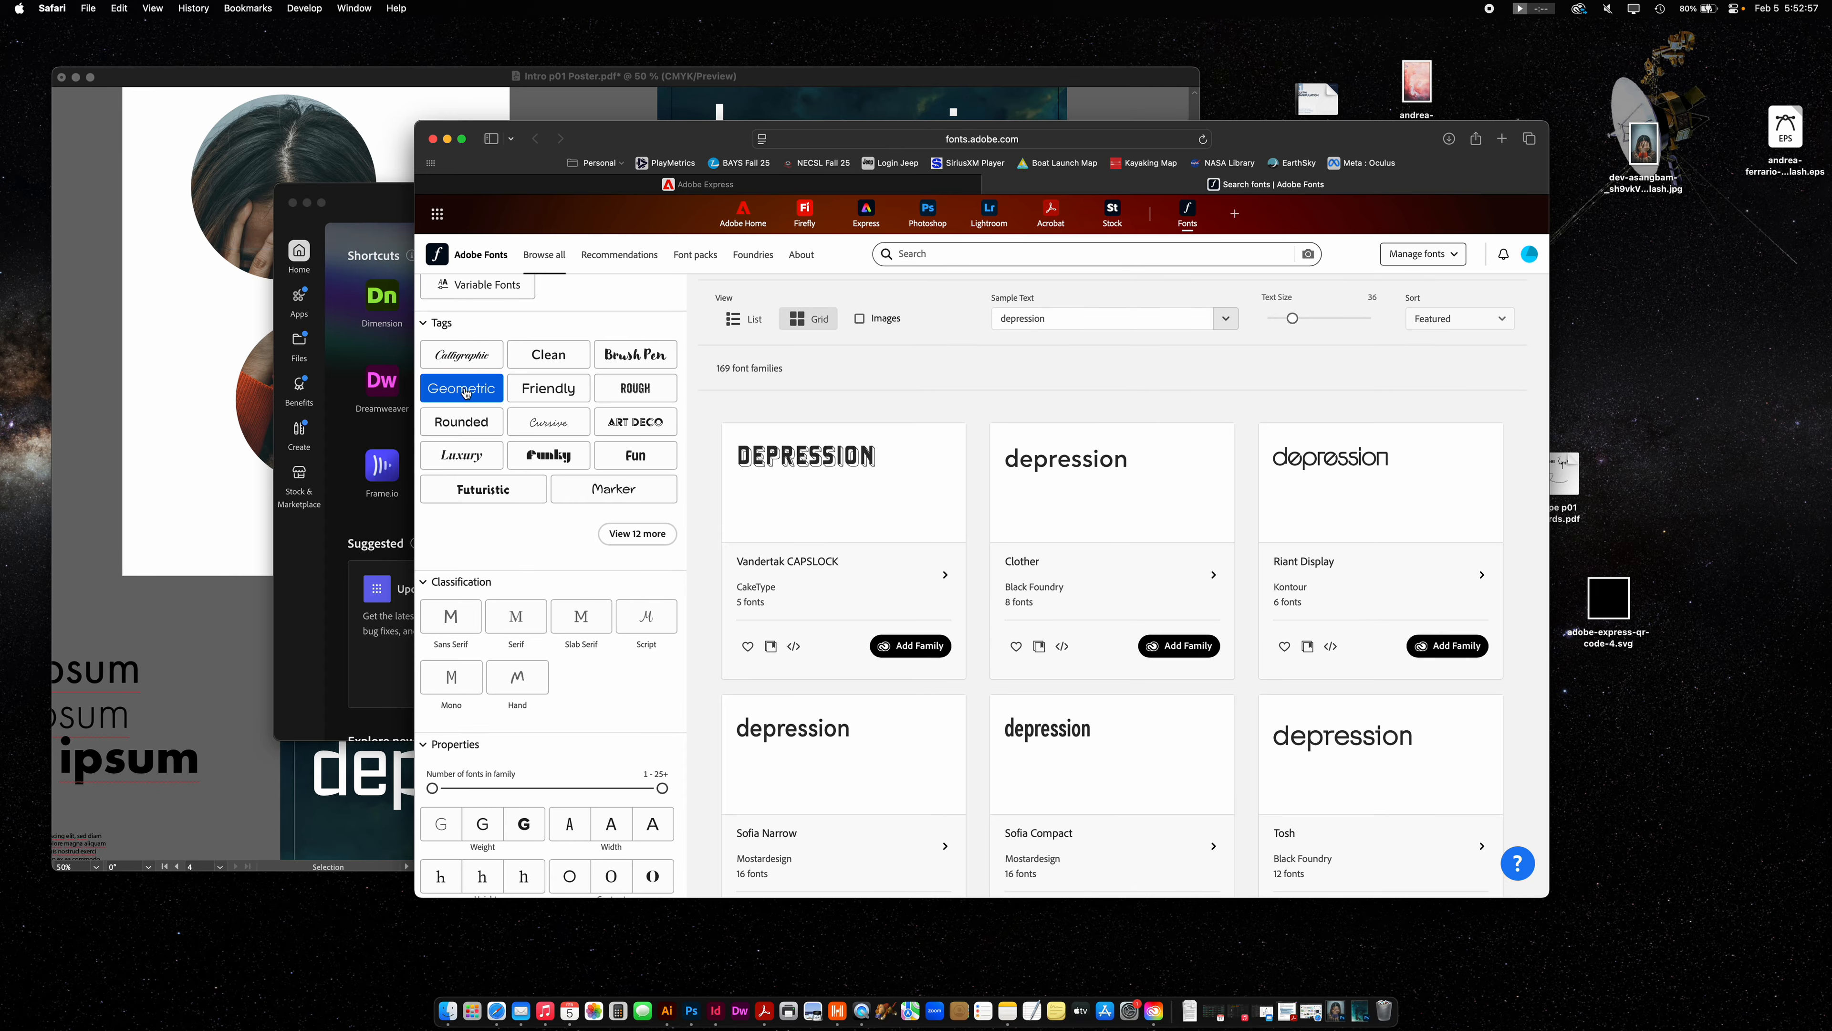
left_click(466, 393)
Compare the sample word across the Sans Serif, Serif, Slab Serif, Script, Mono and Hand font classifications.
left_click(580, 616)
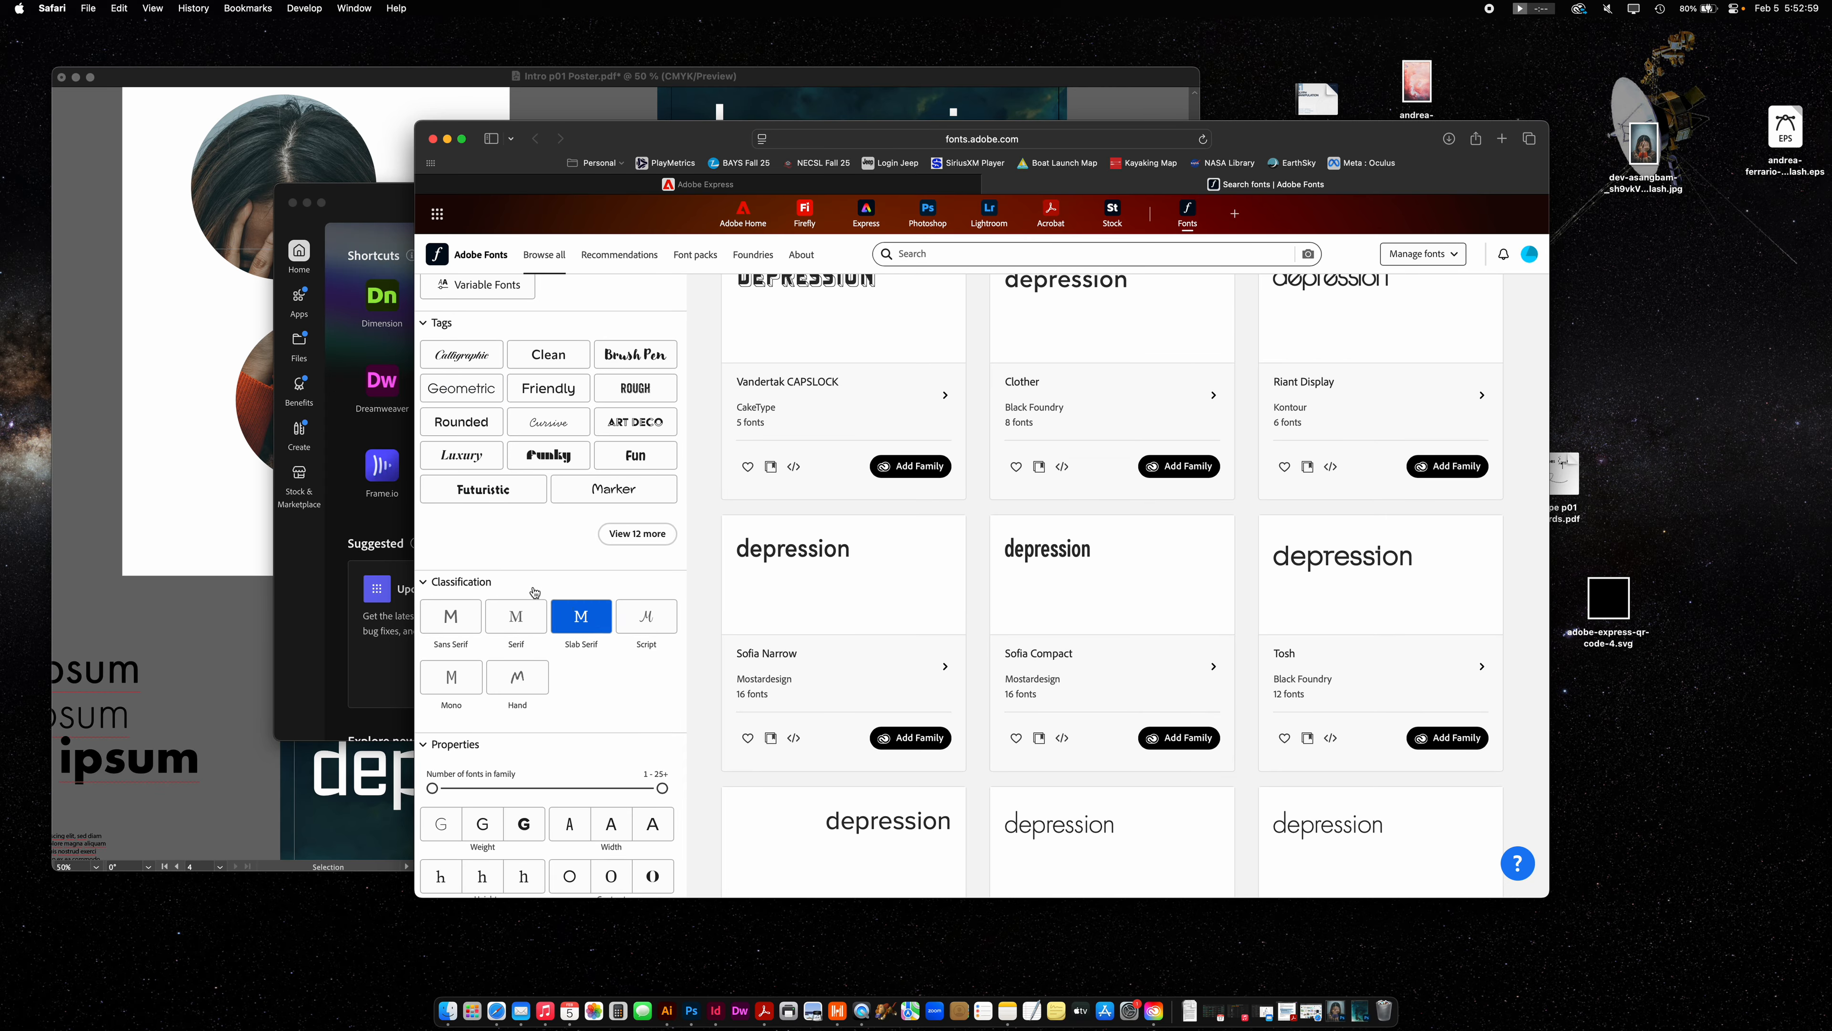
left_click(501, 692)
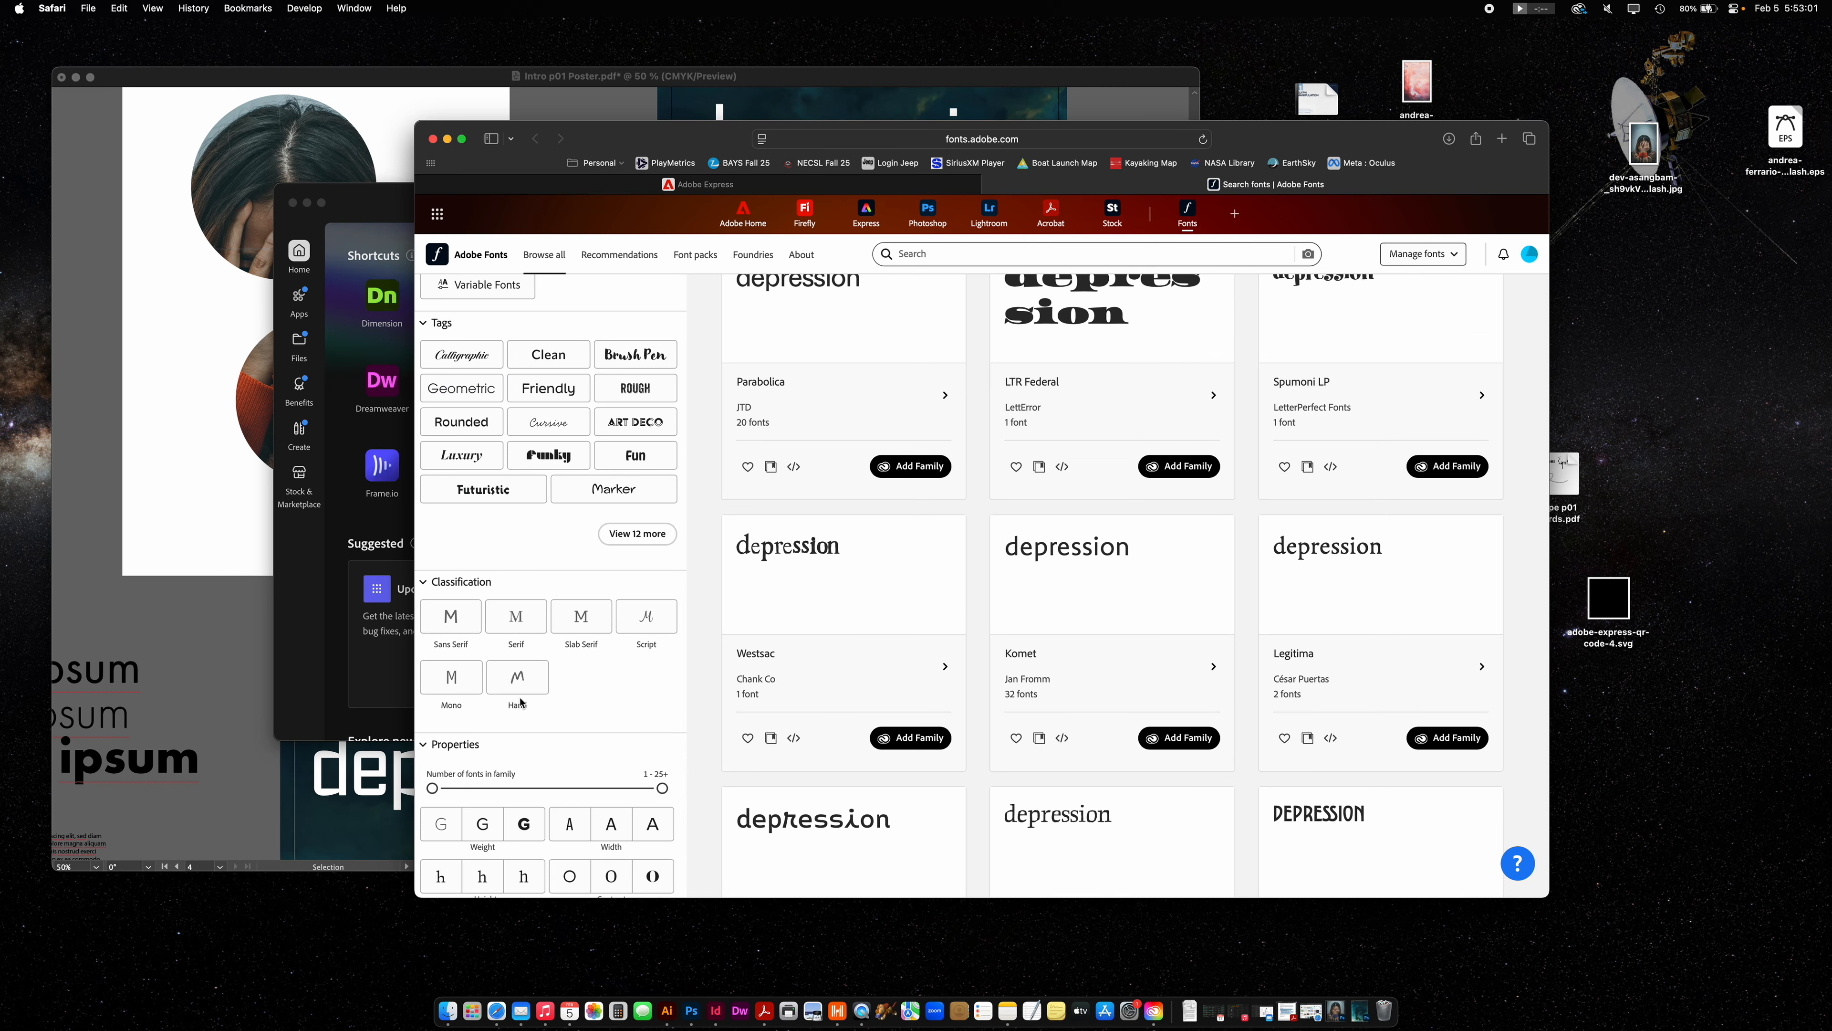
left_click(454, 632)
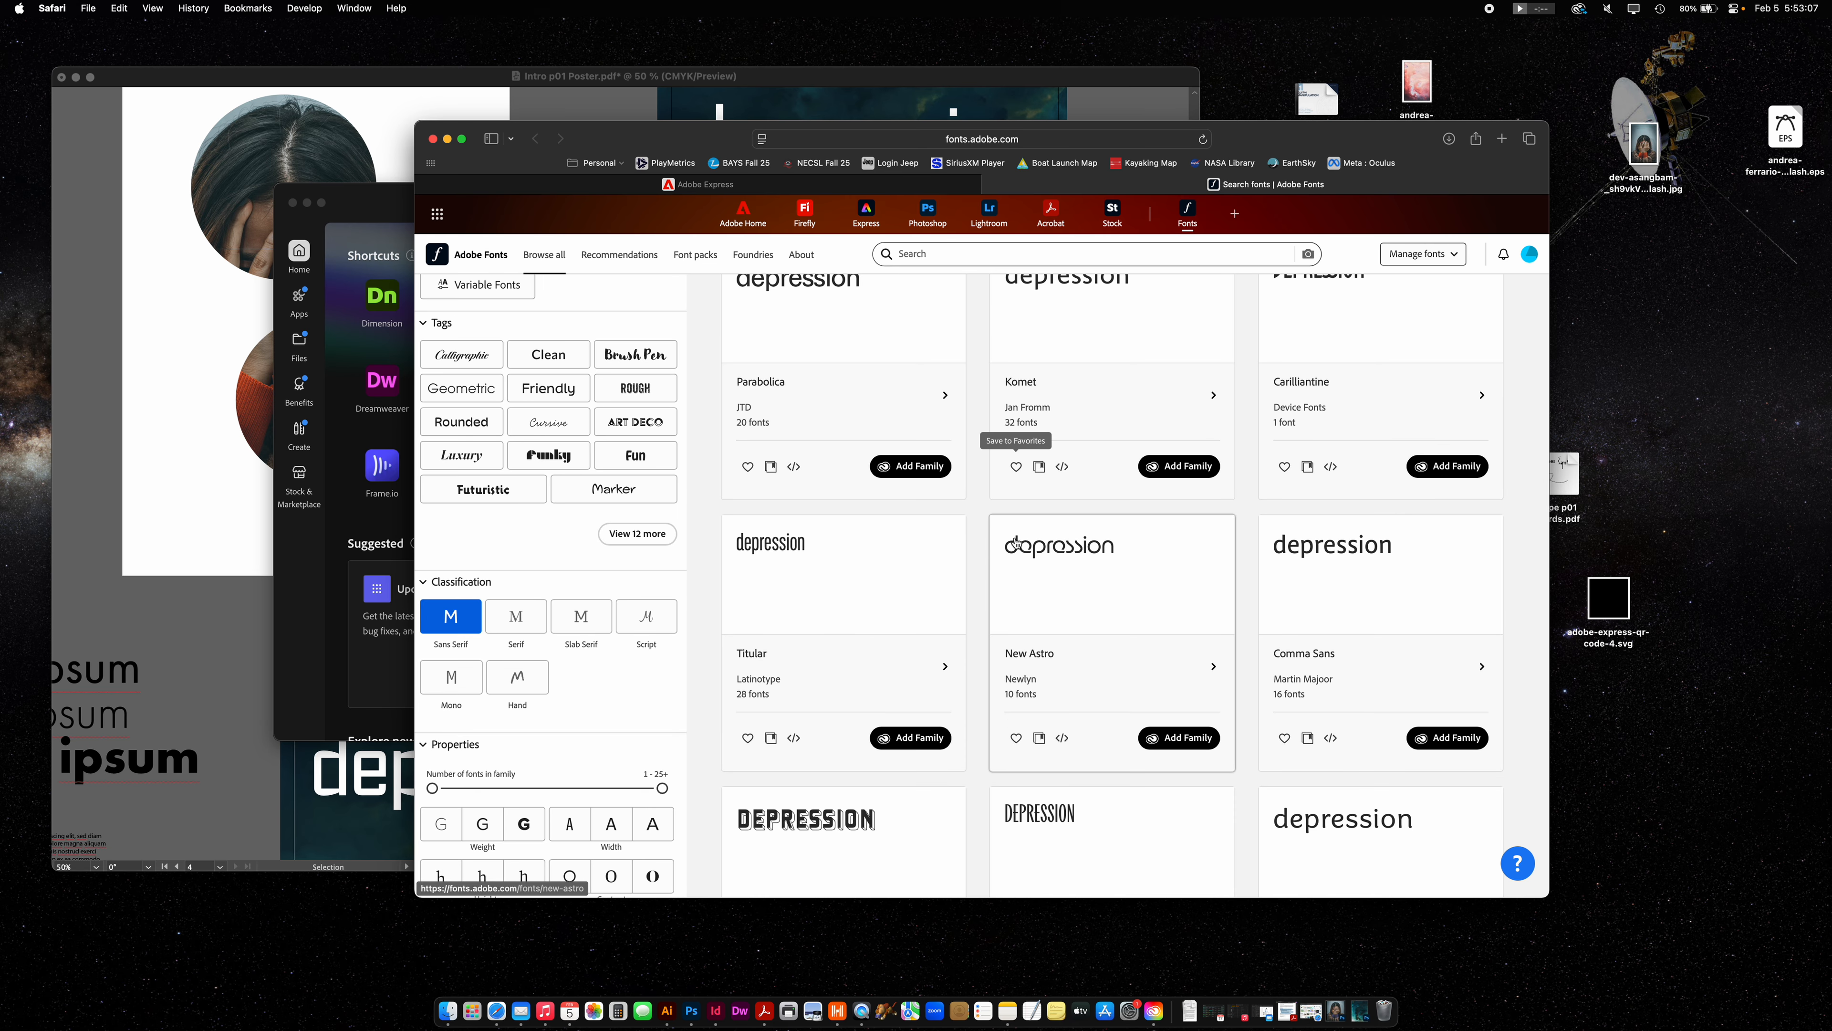
scroll(800, 322, "up", 1)
scroll(801, 321, "up", 1)
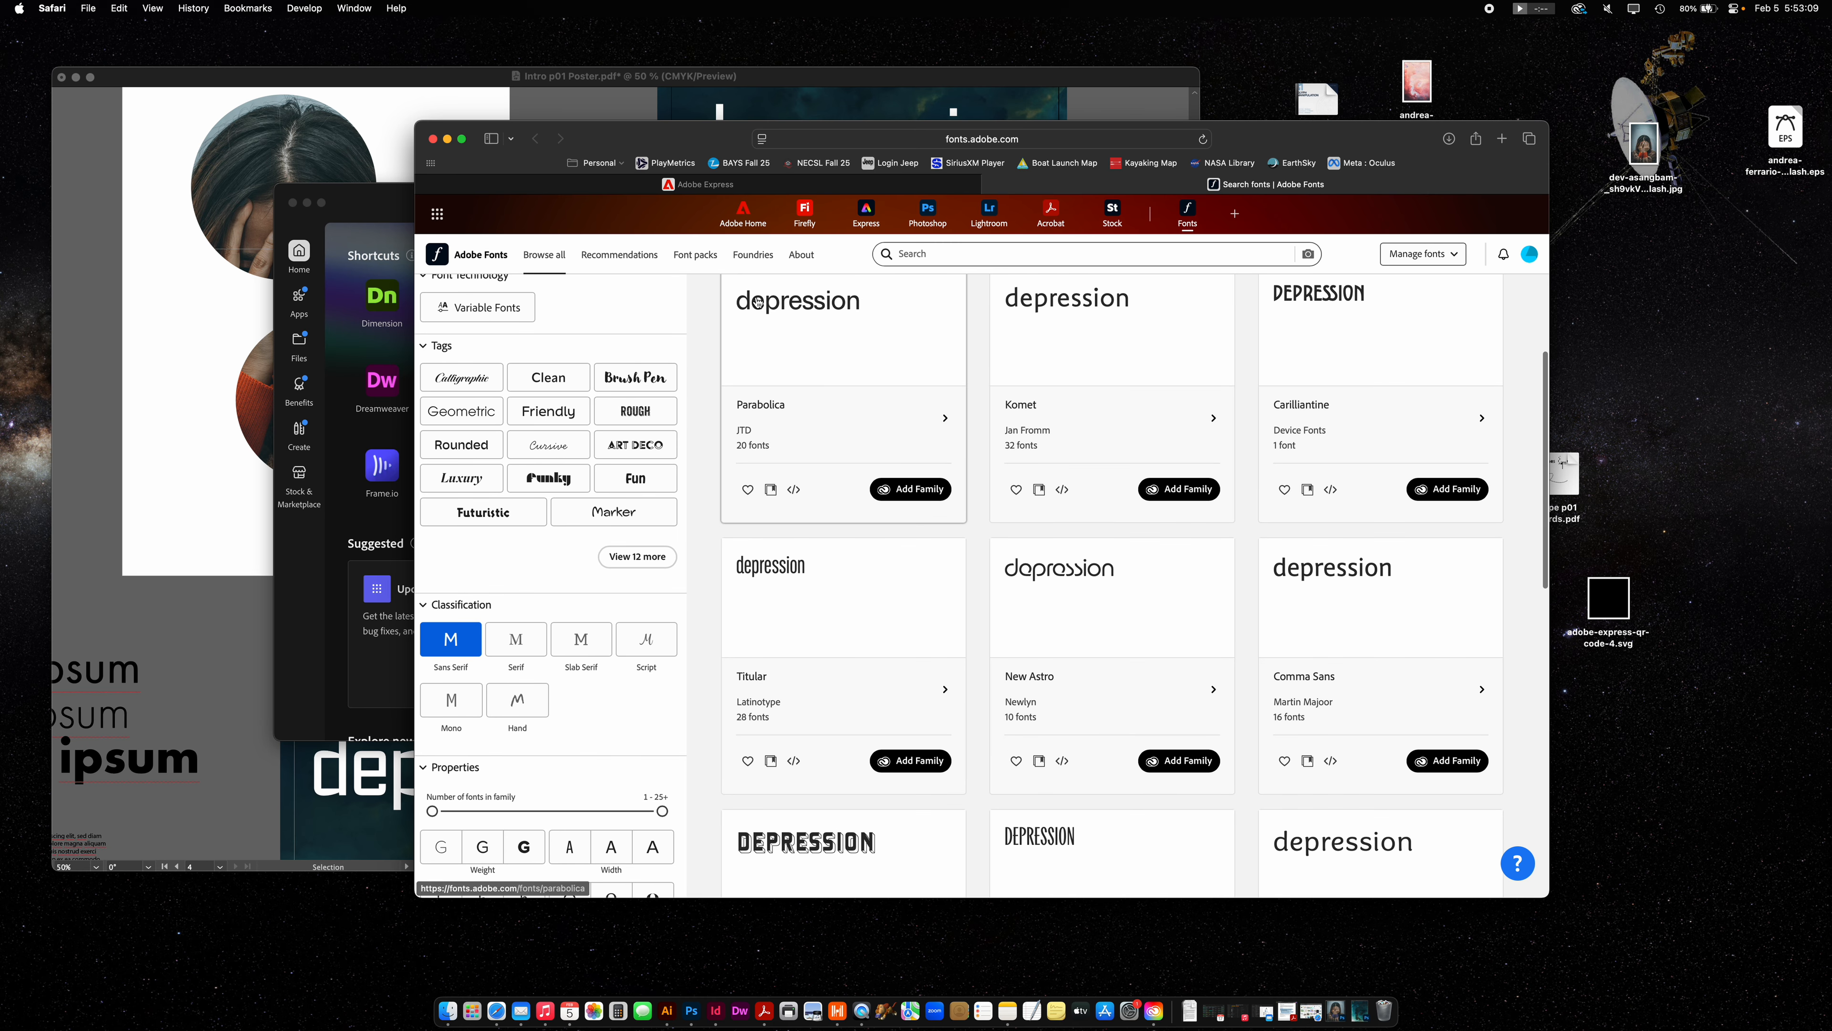
left_click(525, 647)
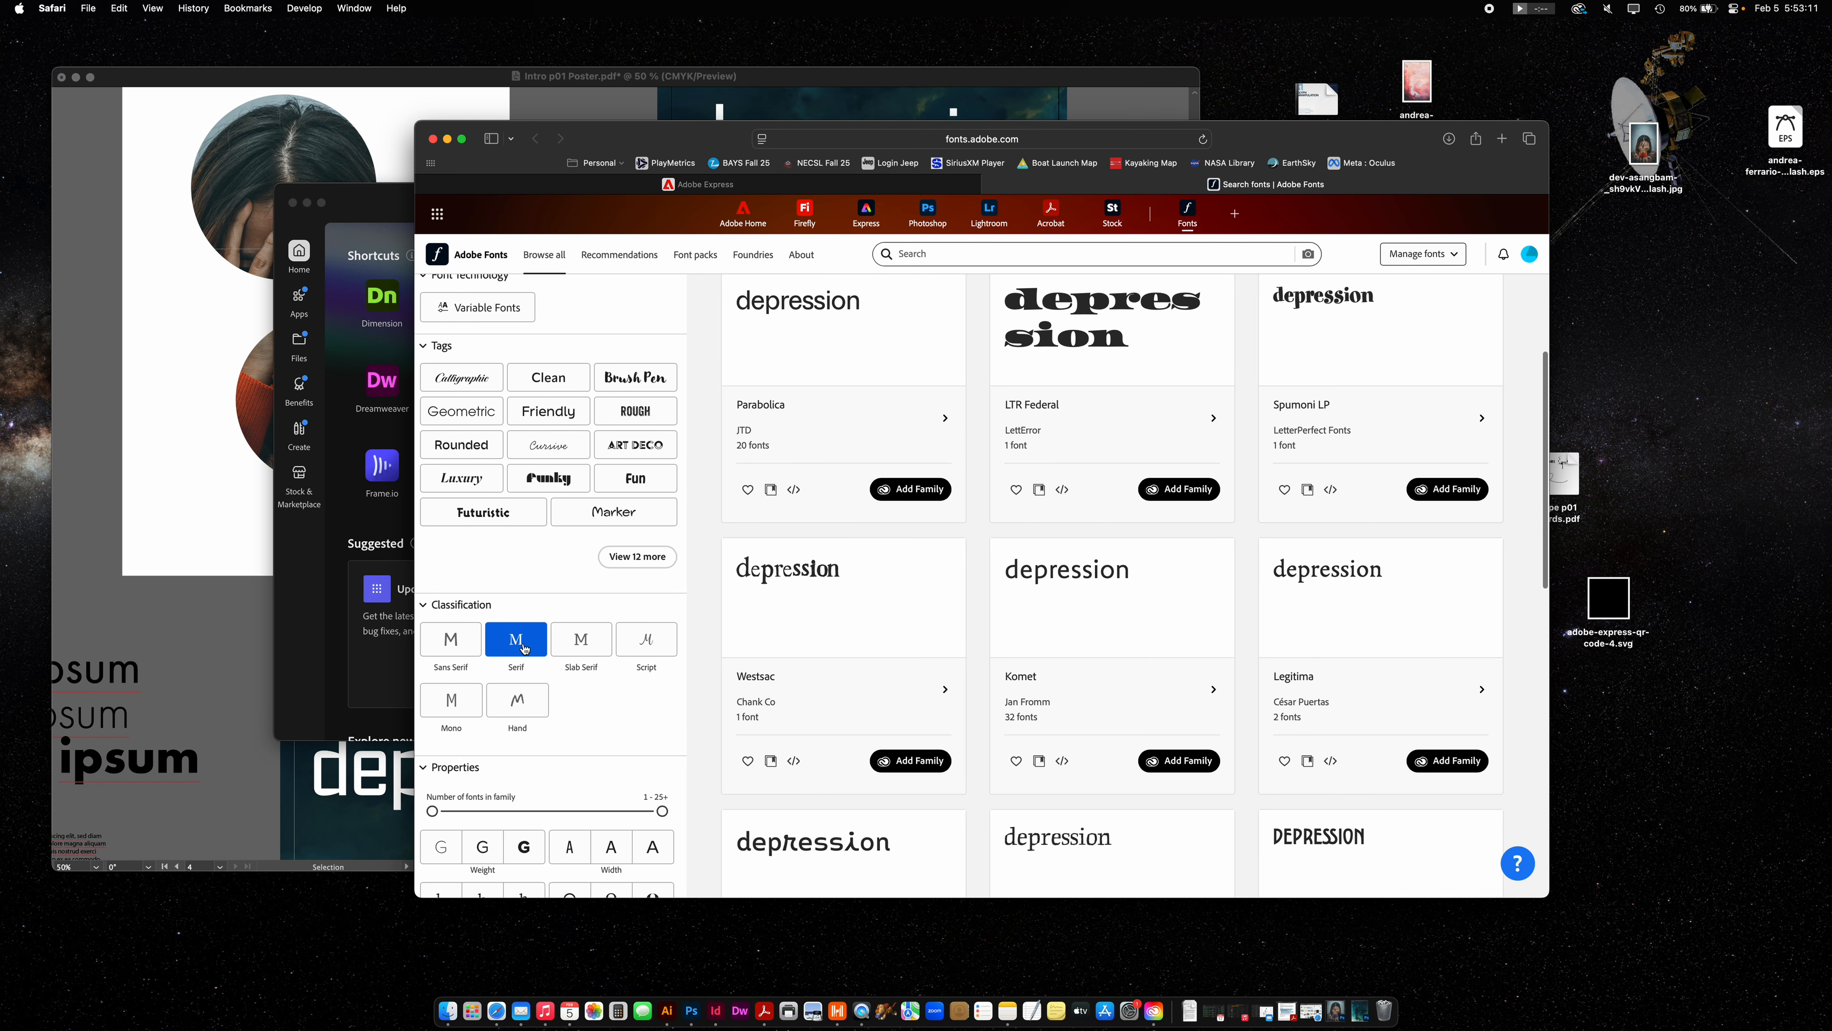
left_click(568, 648)
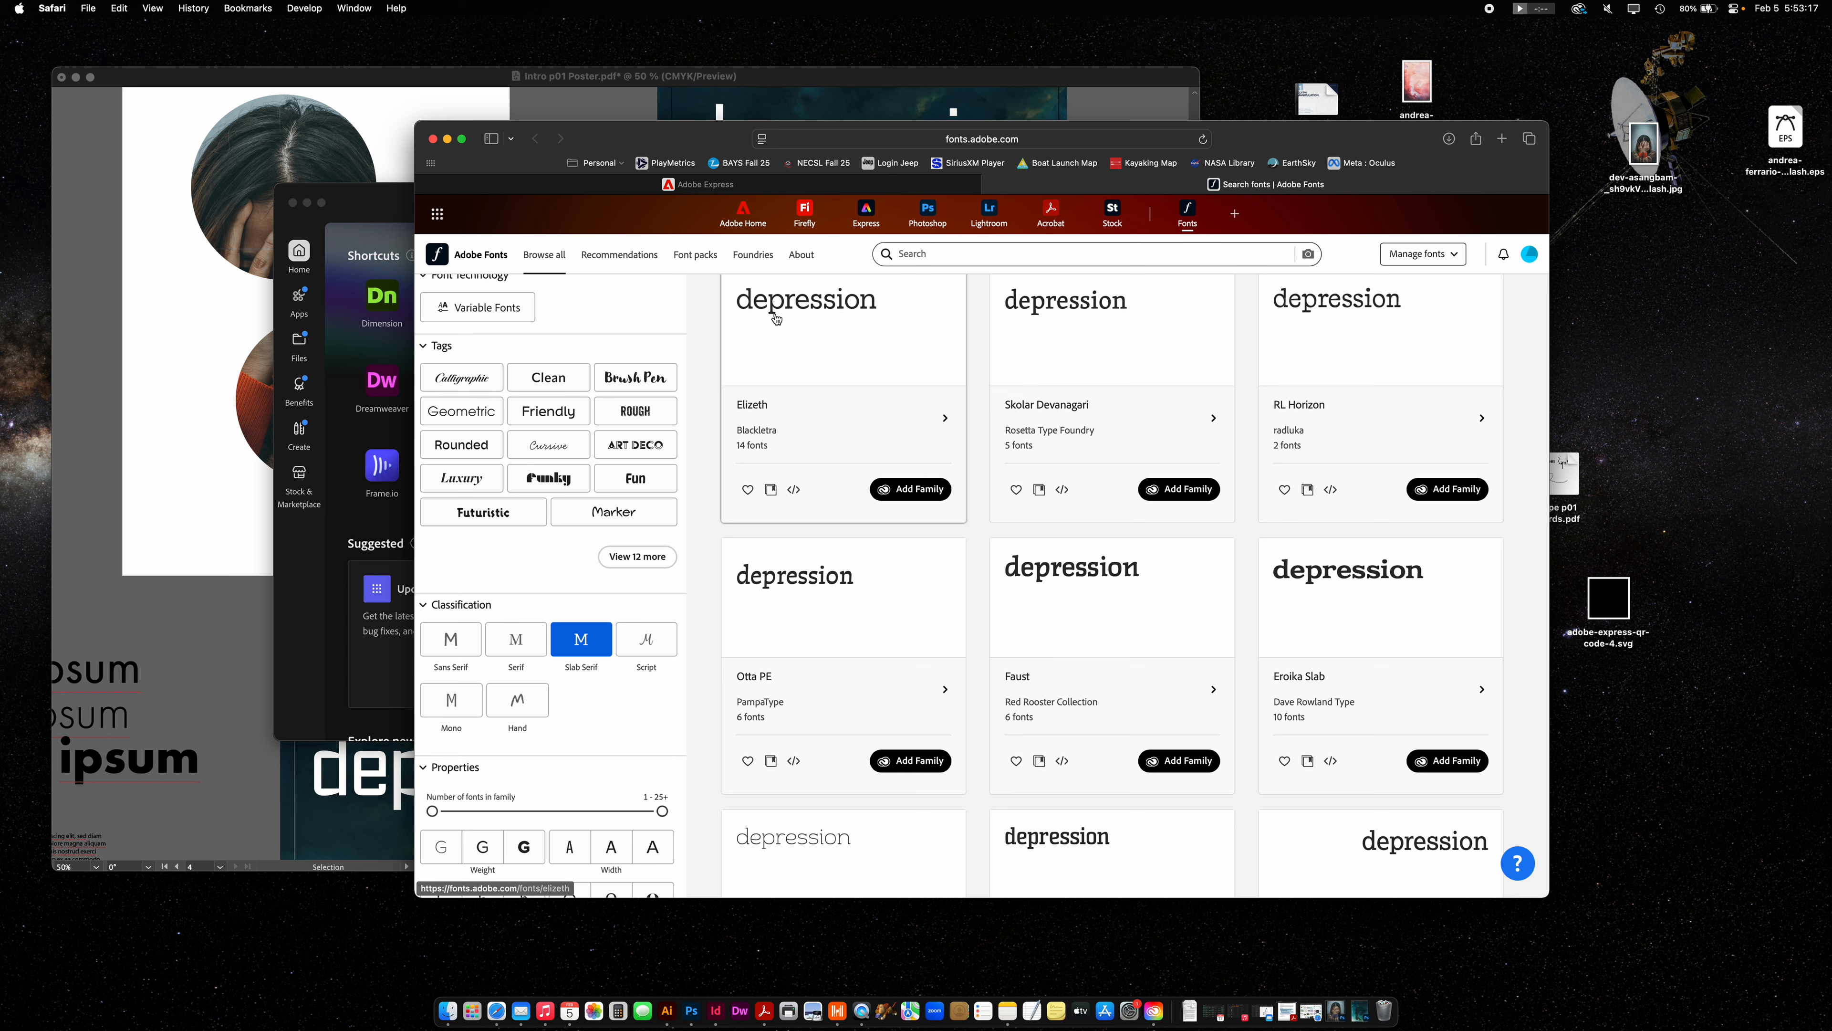
left_click(639, 646)
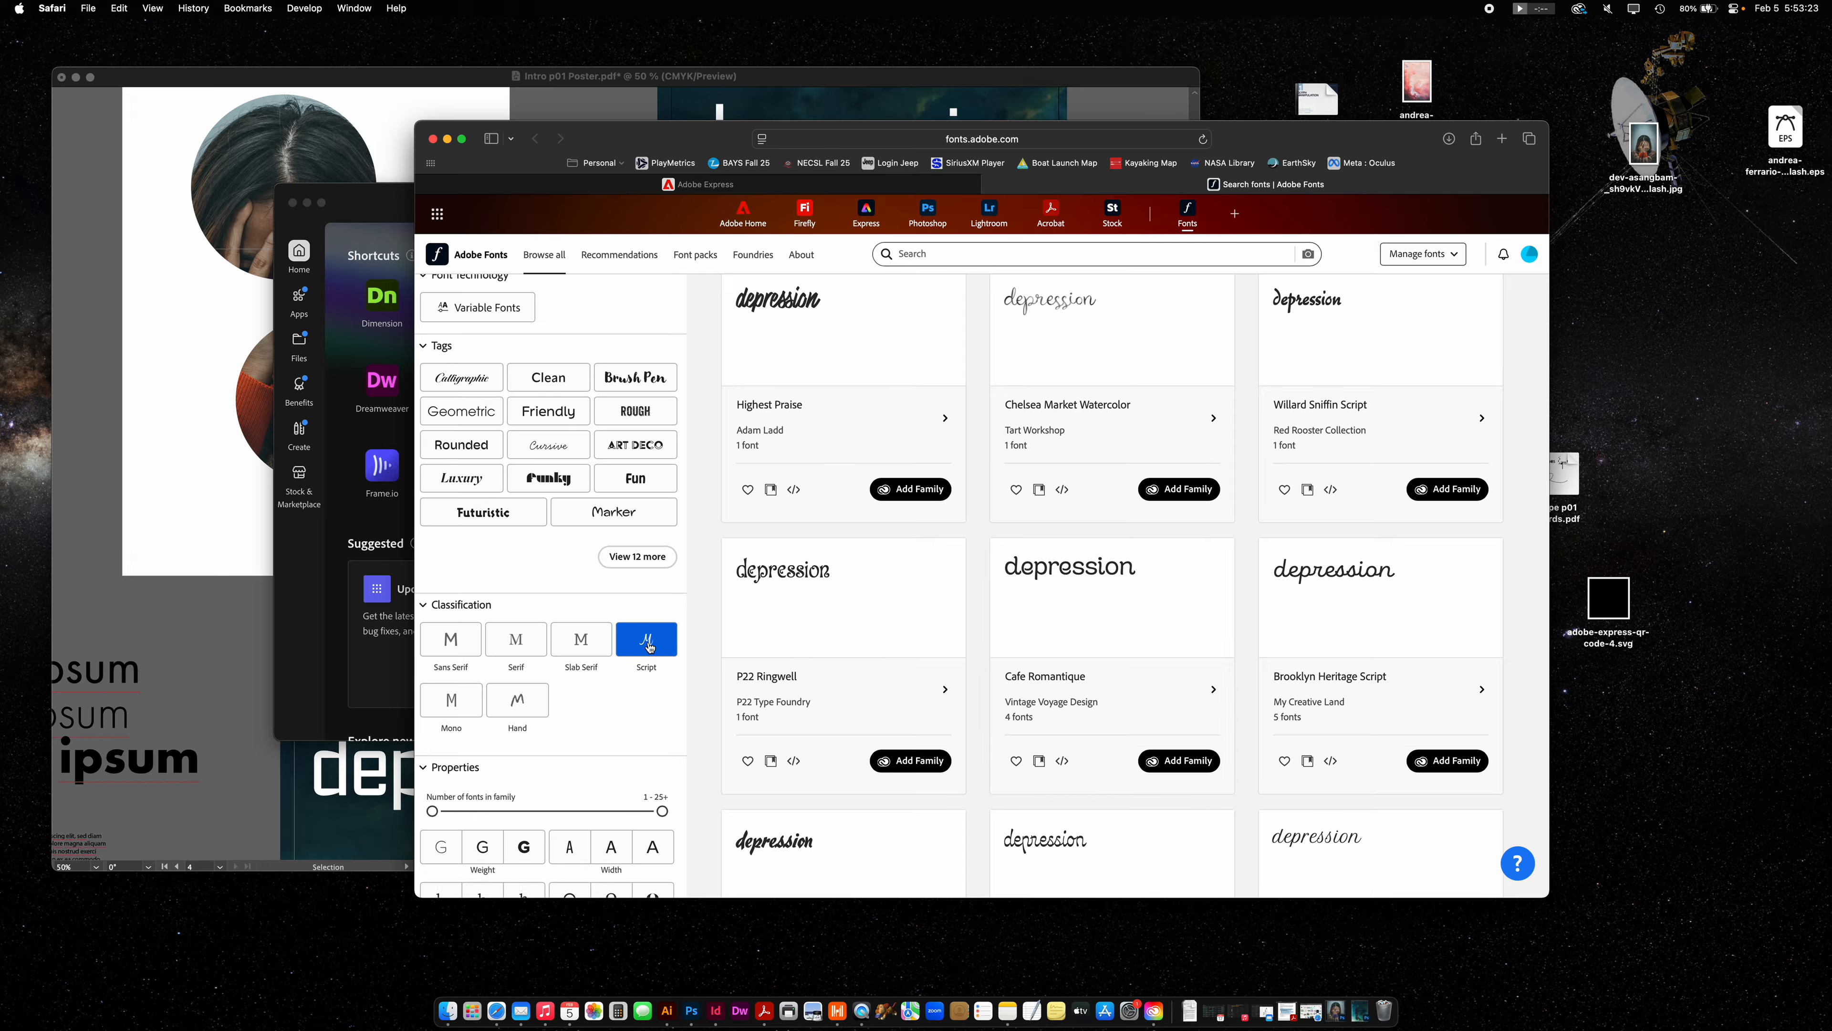
left_click(447, 695)
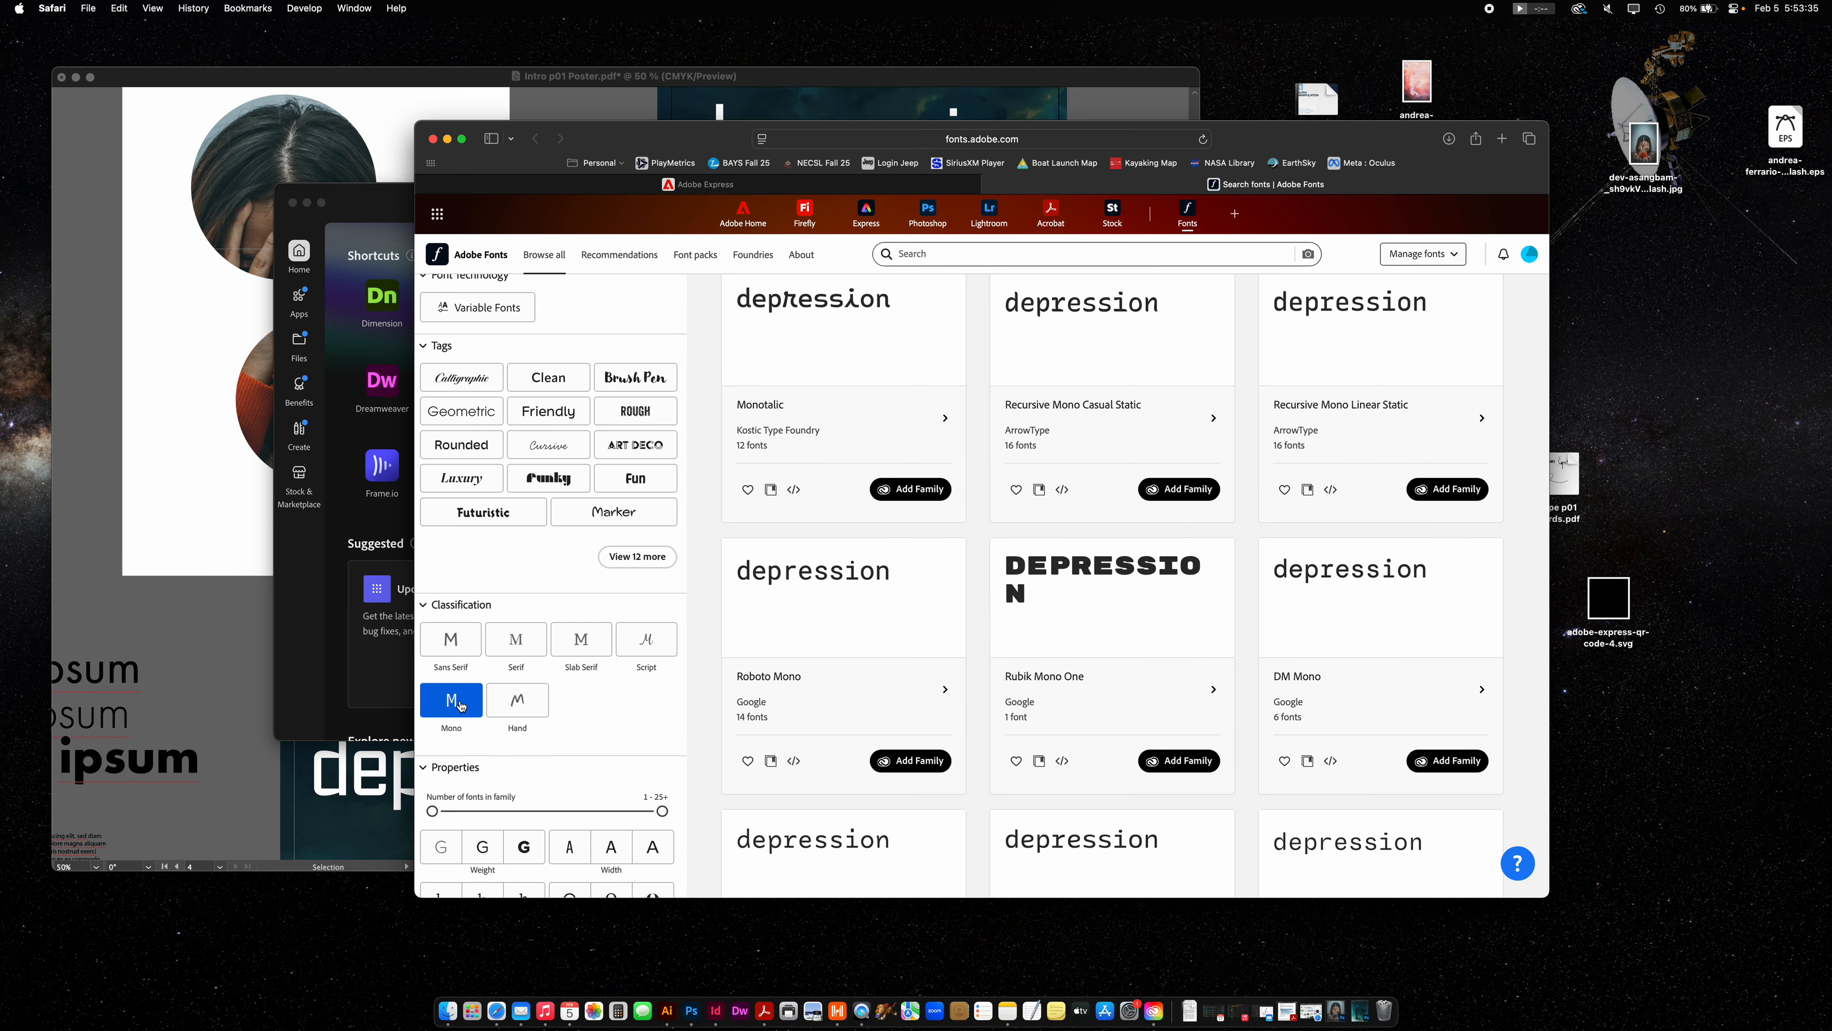
left_click(530, 706)
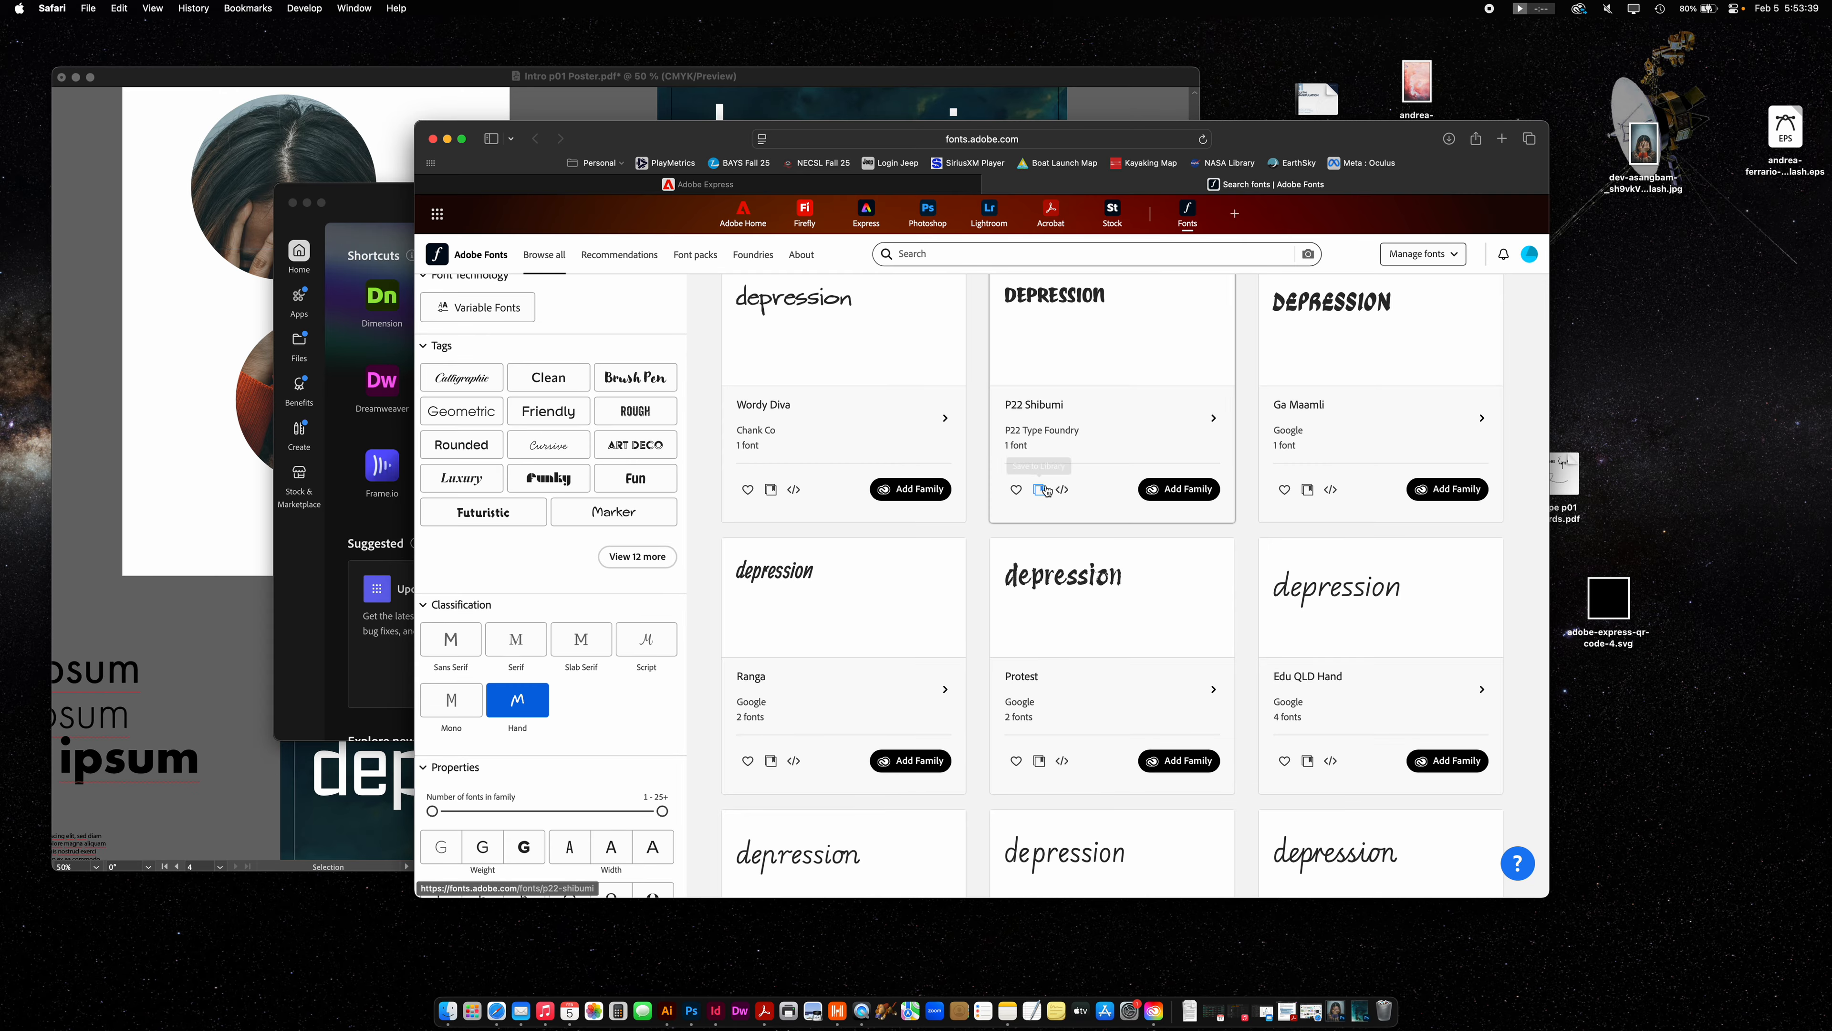
Browse the hand-lettered fonts, then clear the Hand classification and show the sample word in Script fonts.
scroll(1047, 491, "down", 10)
scroll(1047, 491, "up", 7)
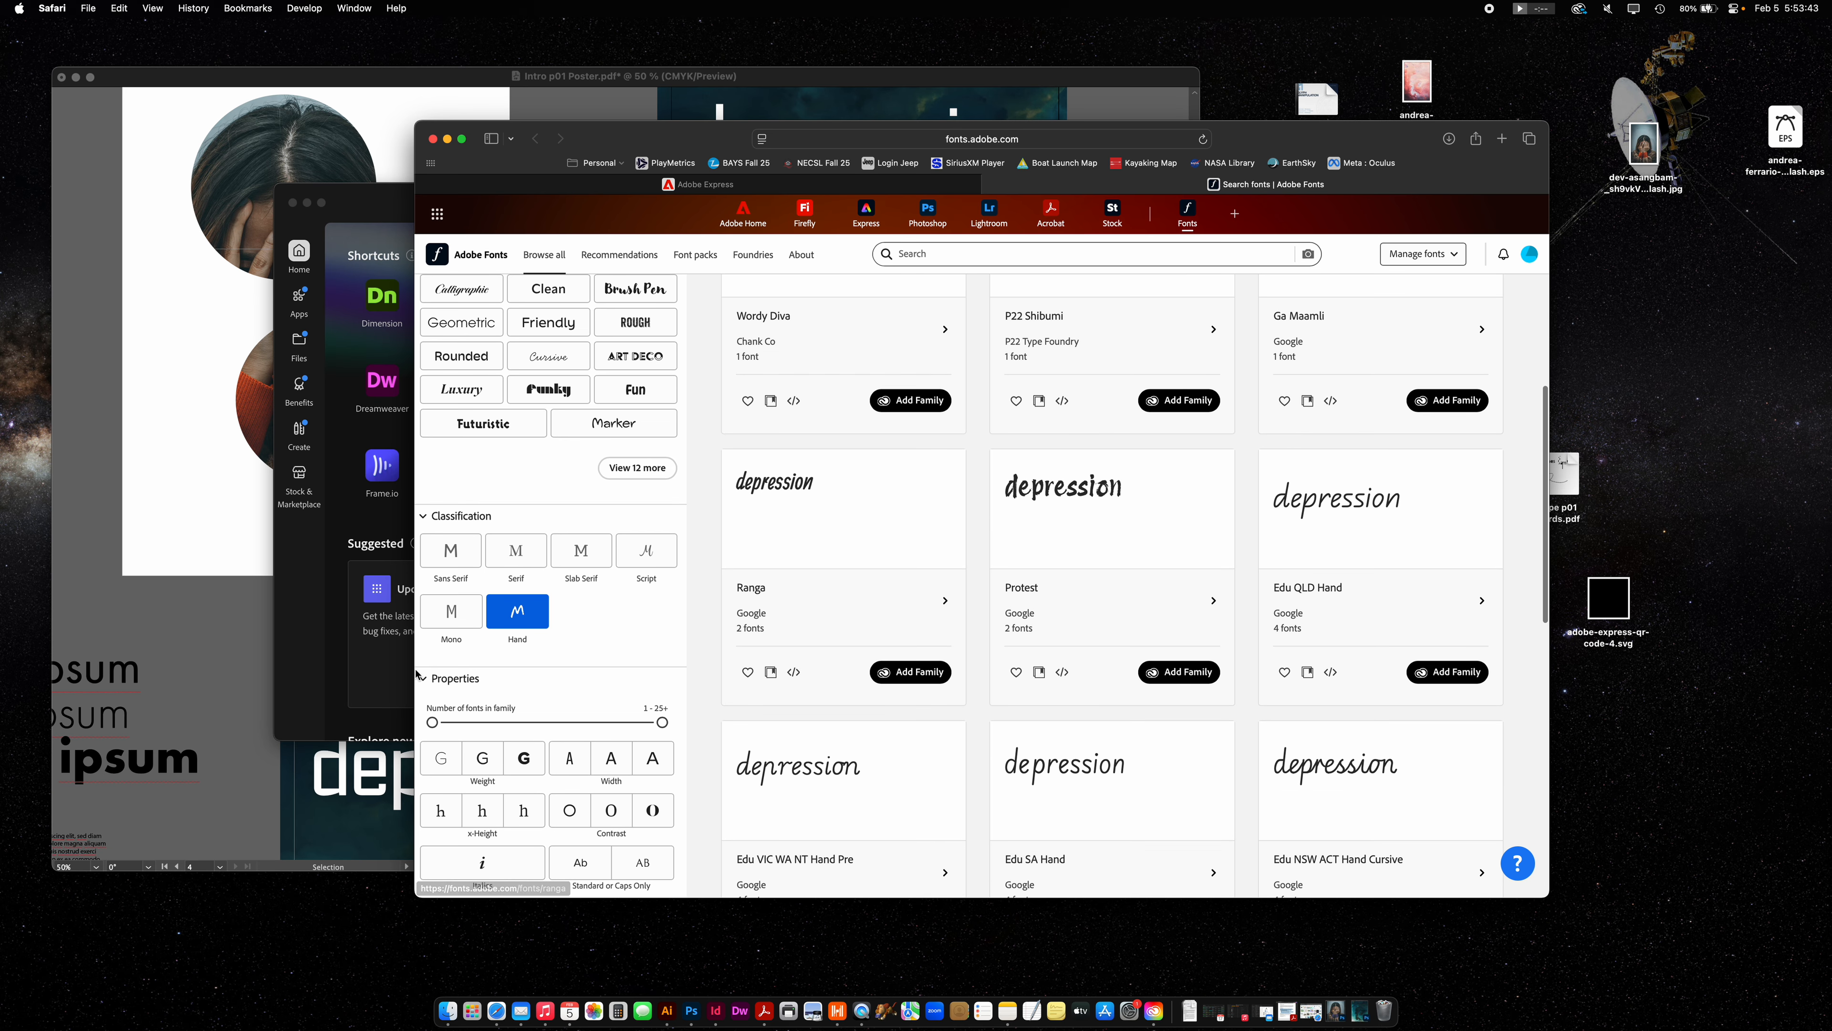
left_click(518, 614)
left_click(669, 541)
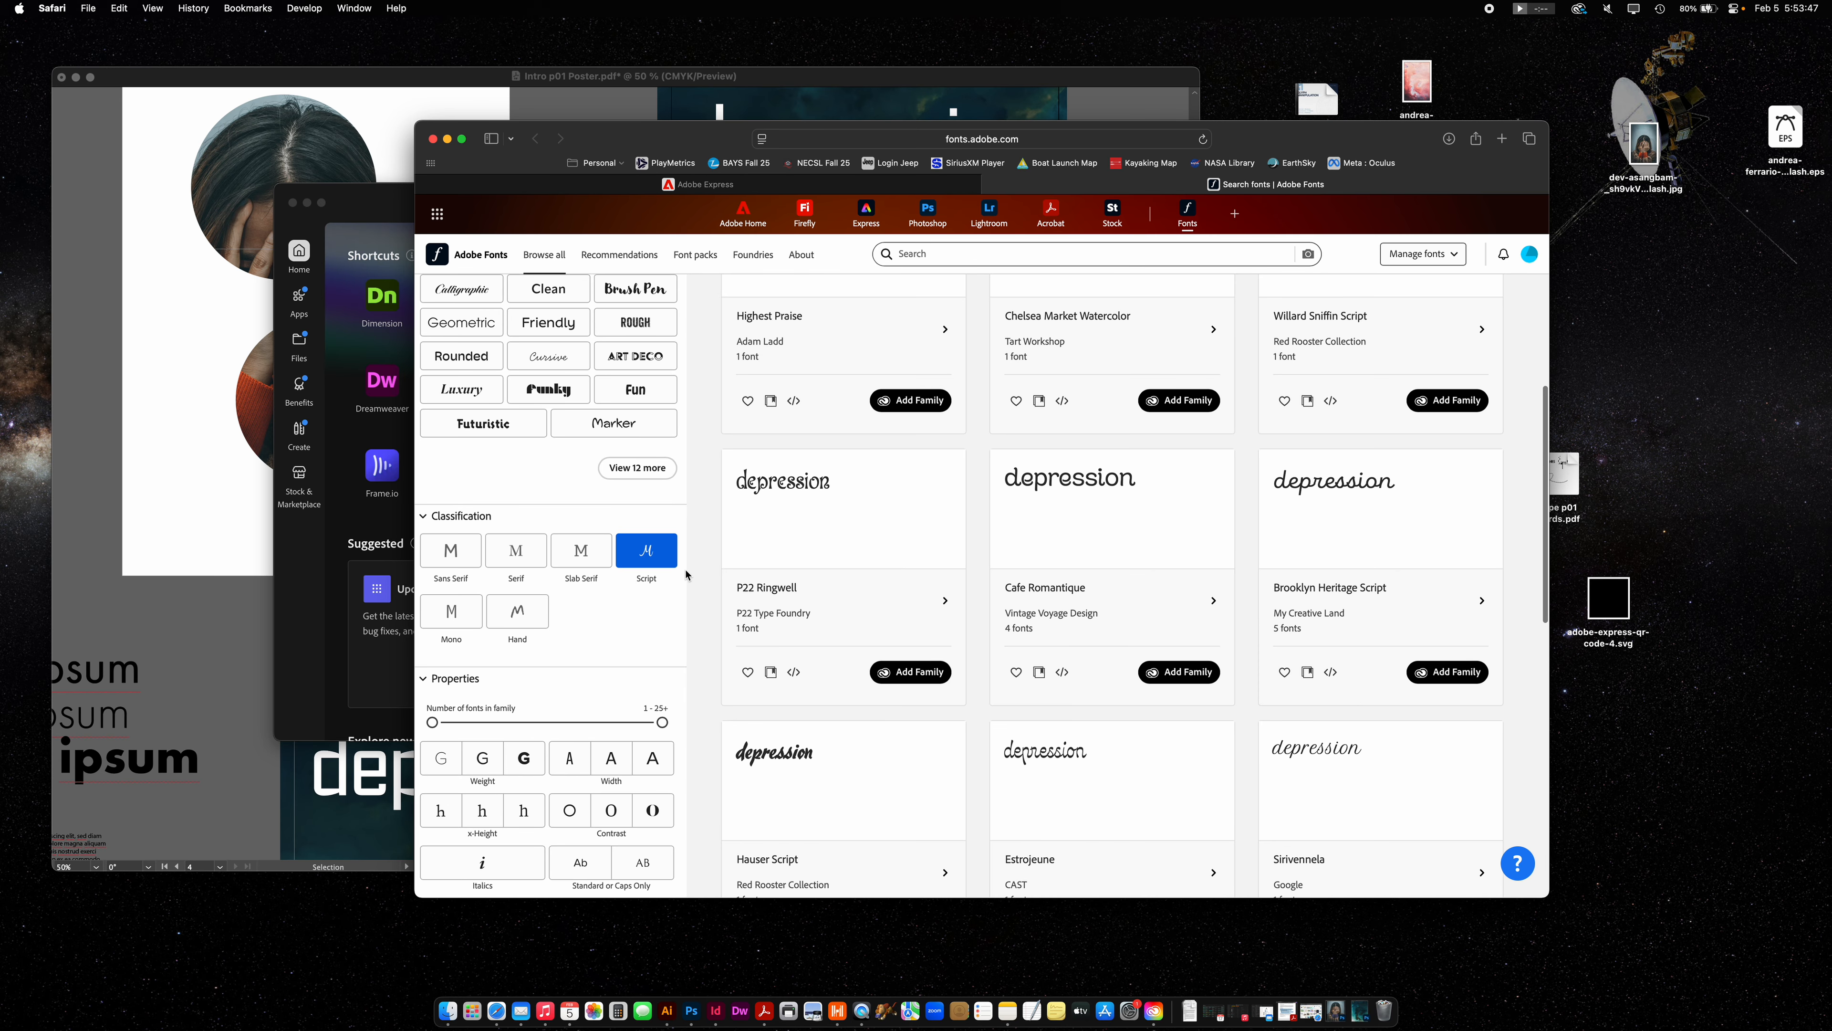
Try the heavy and light Weight filters on the Script fonts and clear them again.
scroll(678, 563, "down", 5)
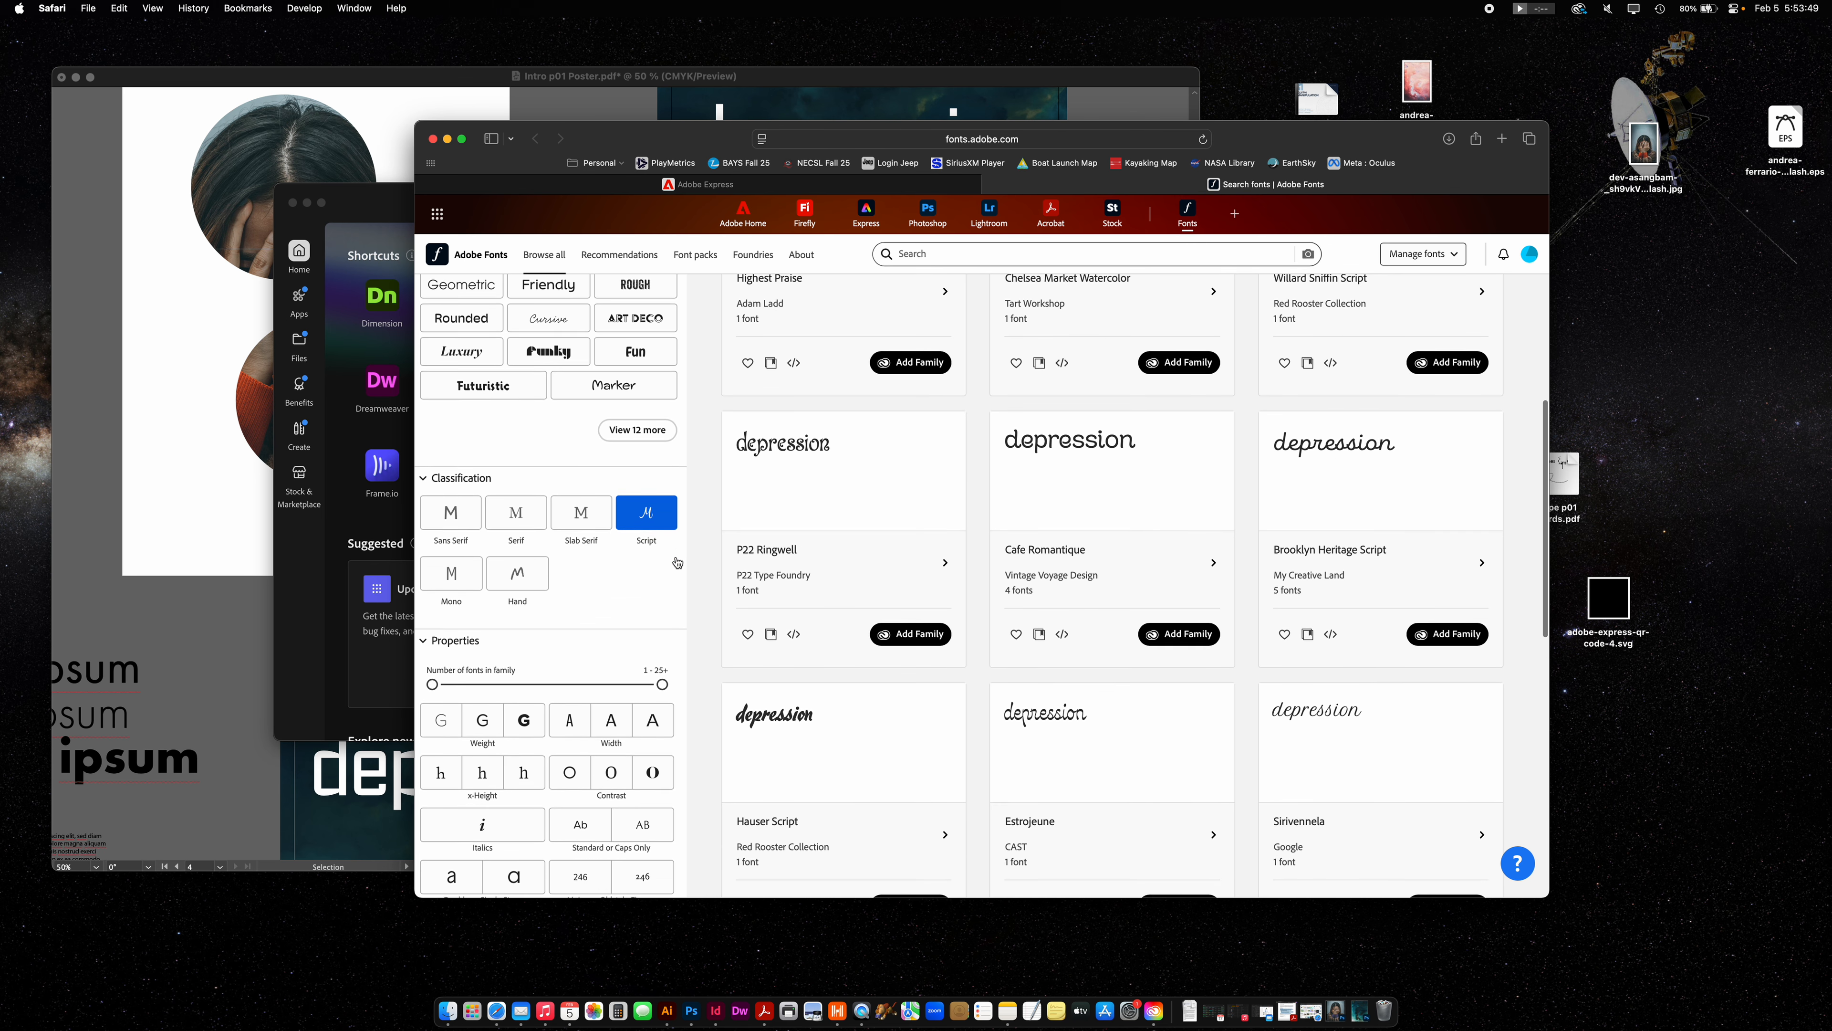
left_click(534, 609)
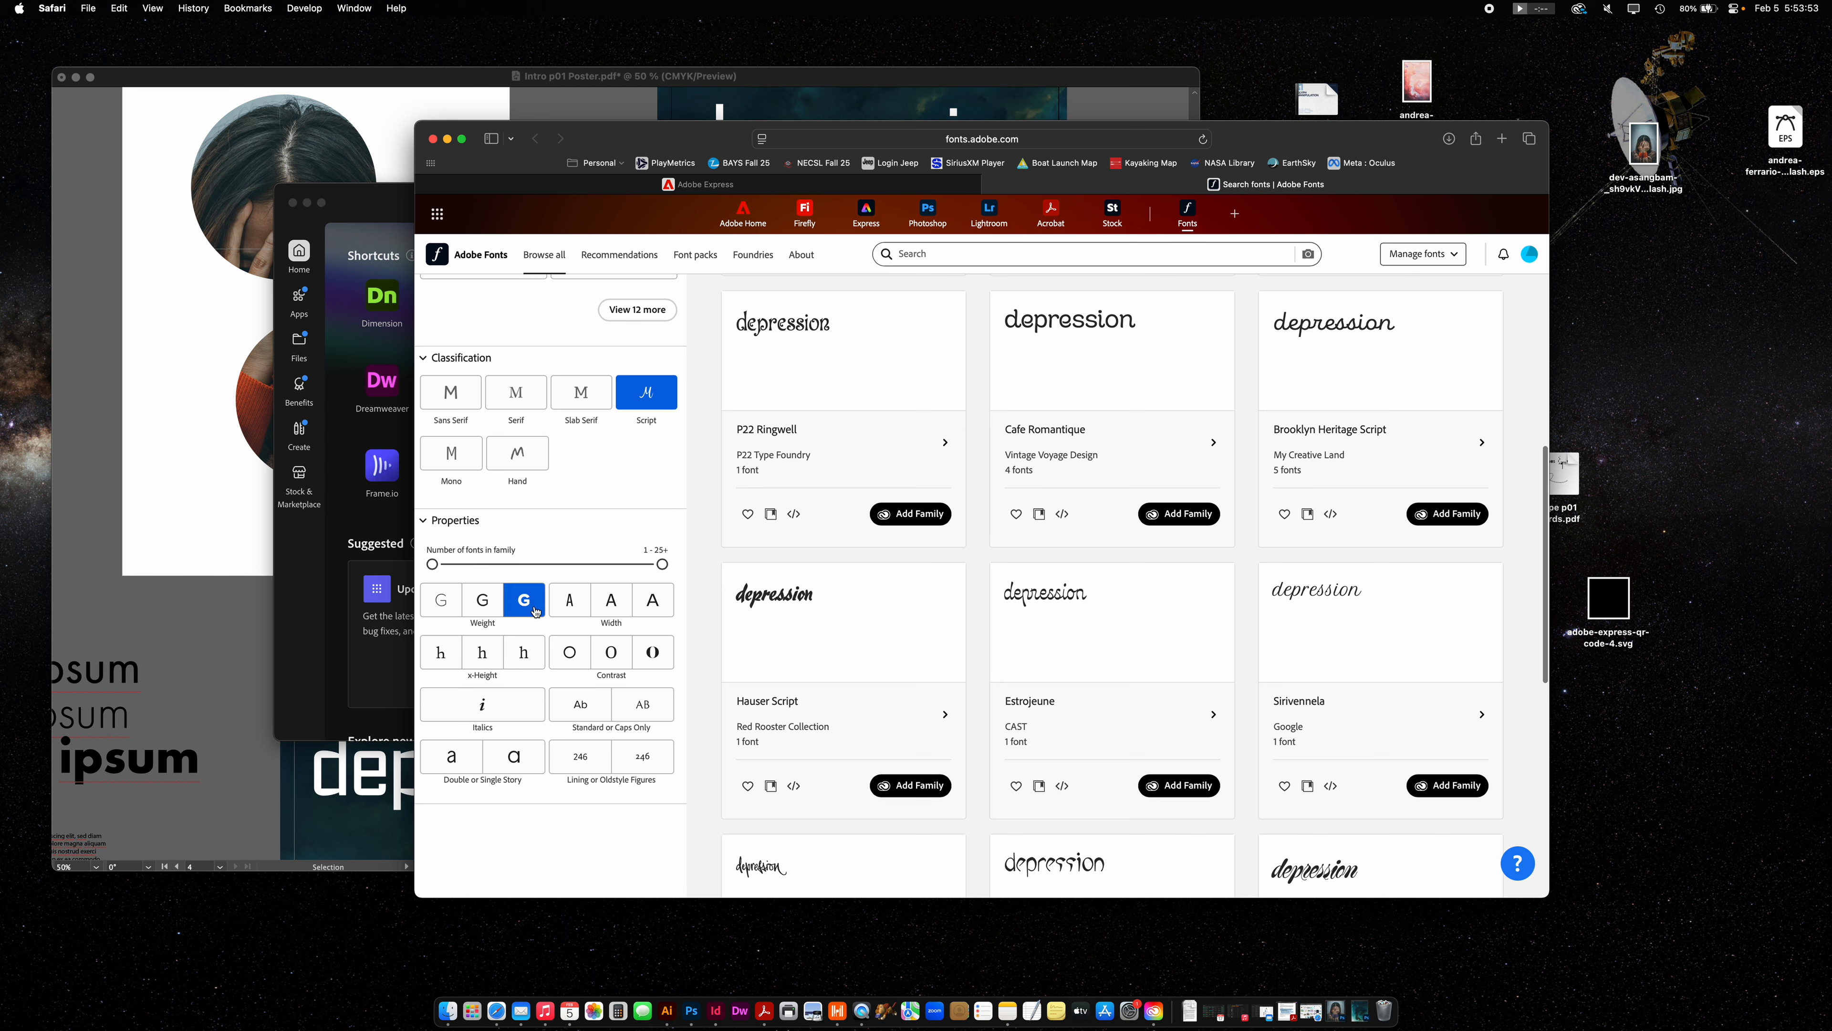
left_click(441, 610)
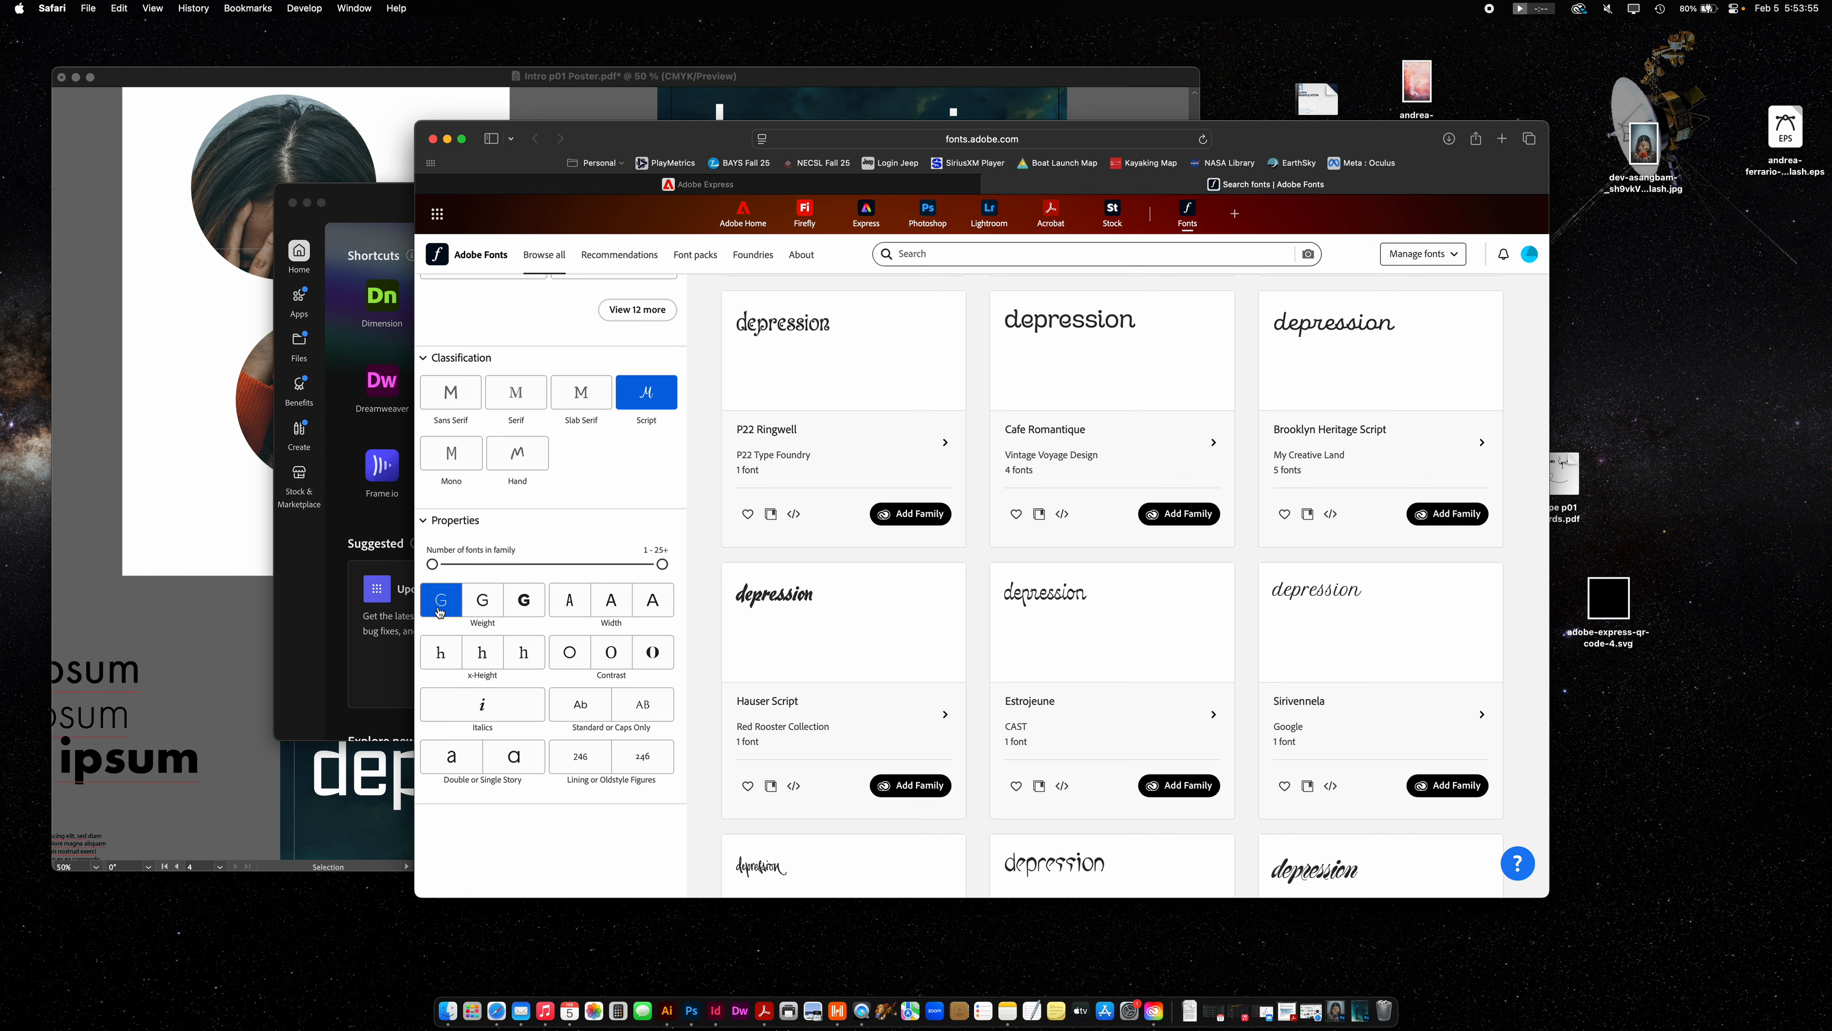
left_click(443, 610)
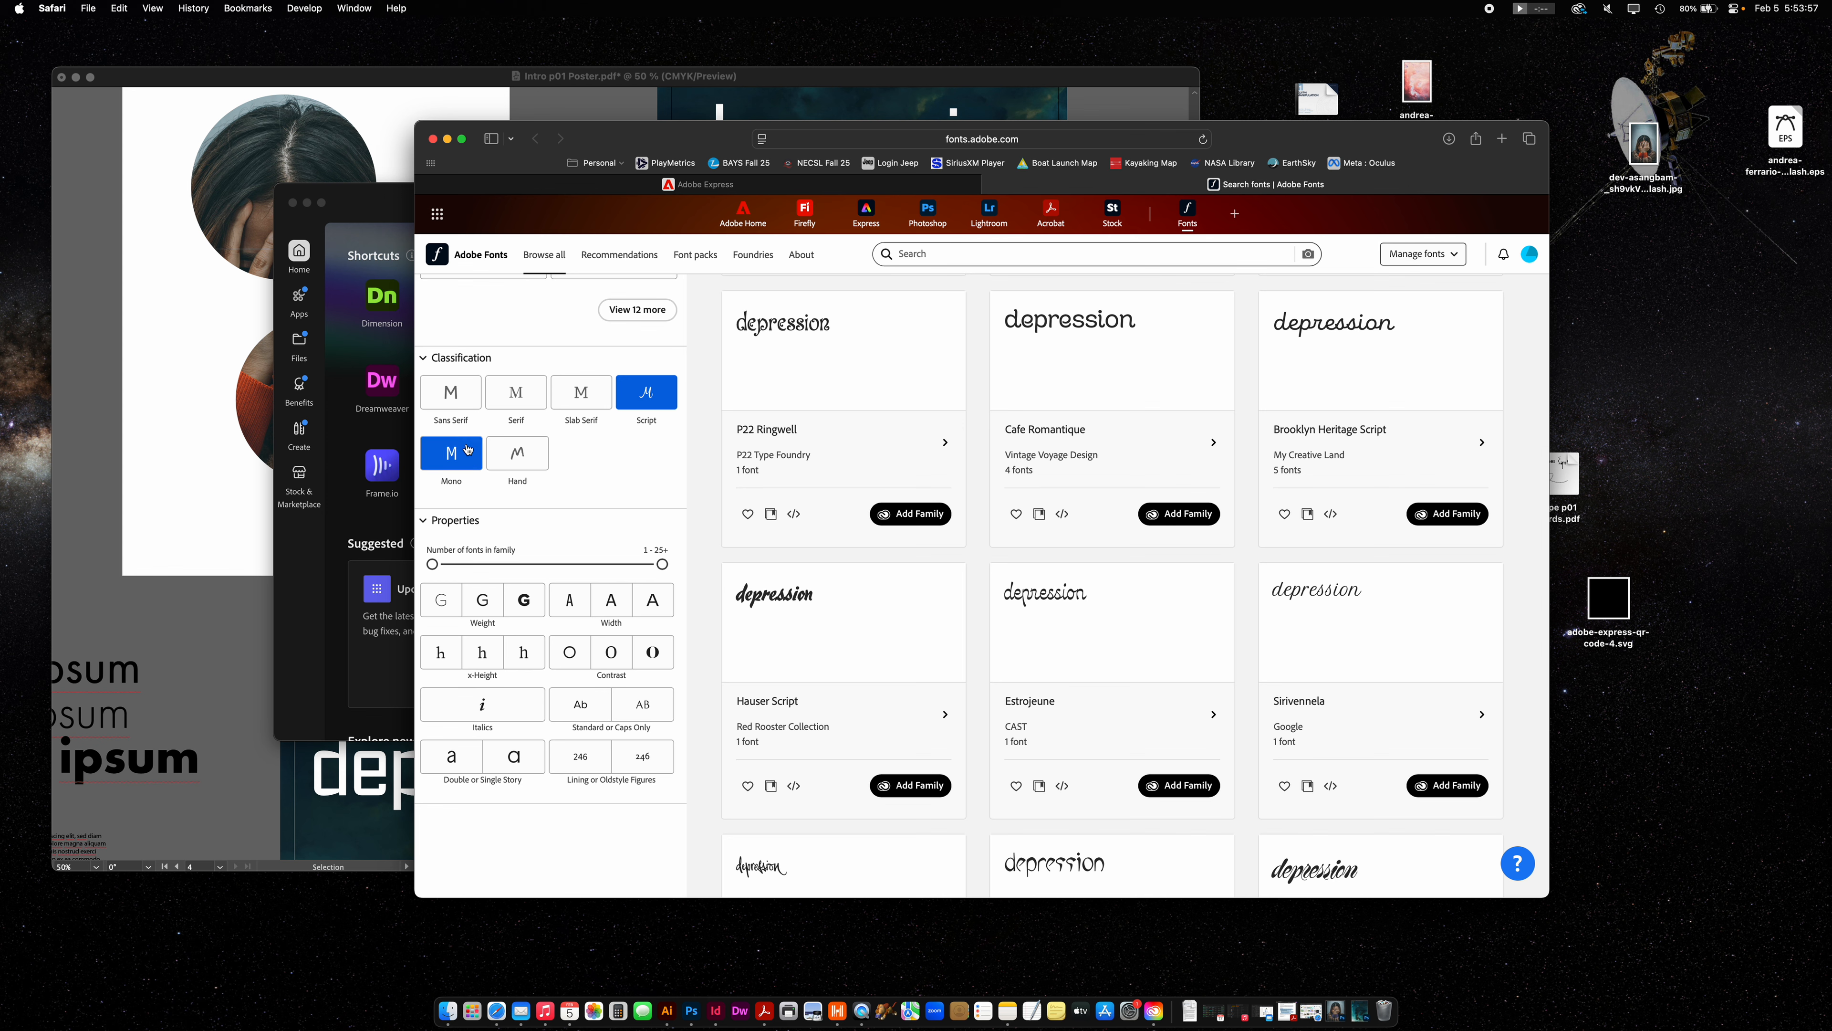
Change the font classification to Sans Serif and filter the families by the narrowest Width option.
left_click(451, 392)
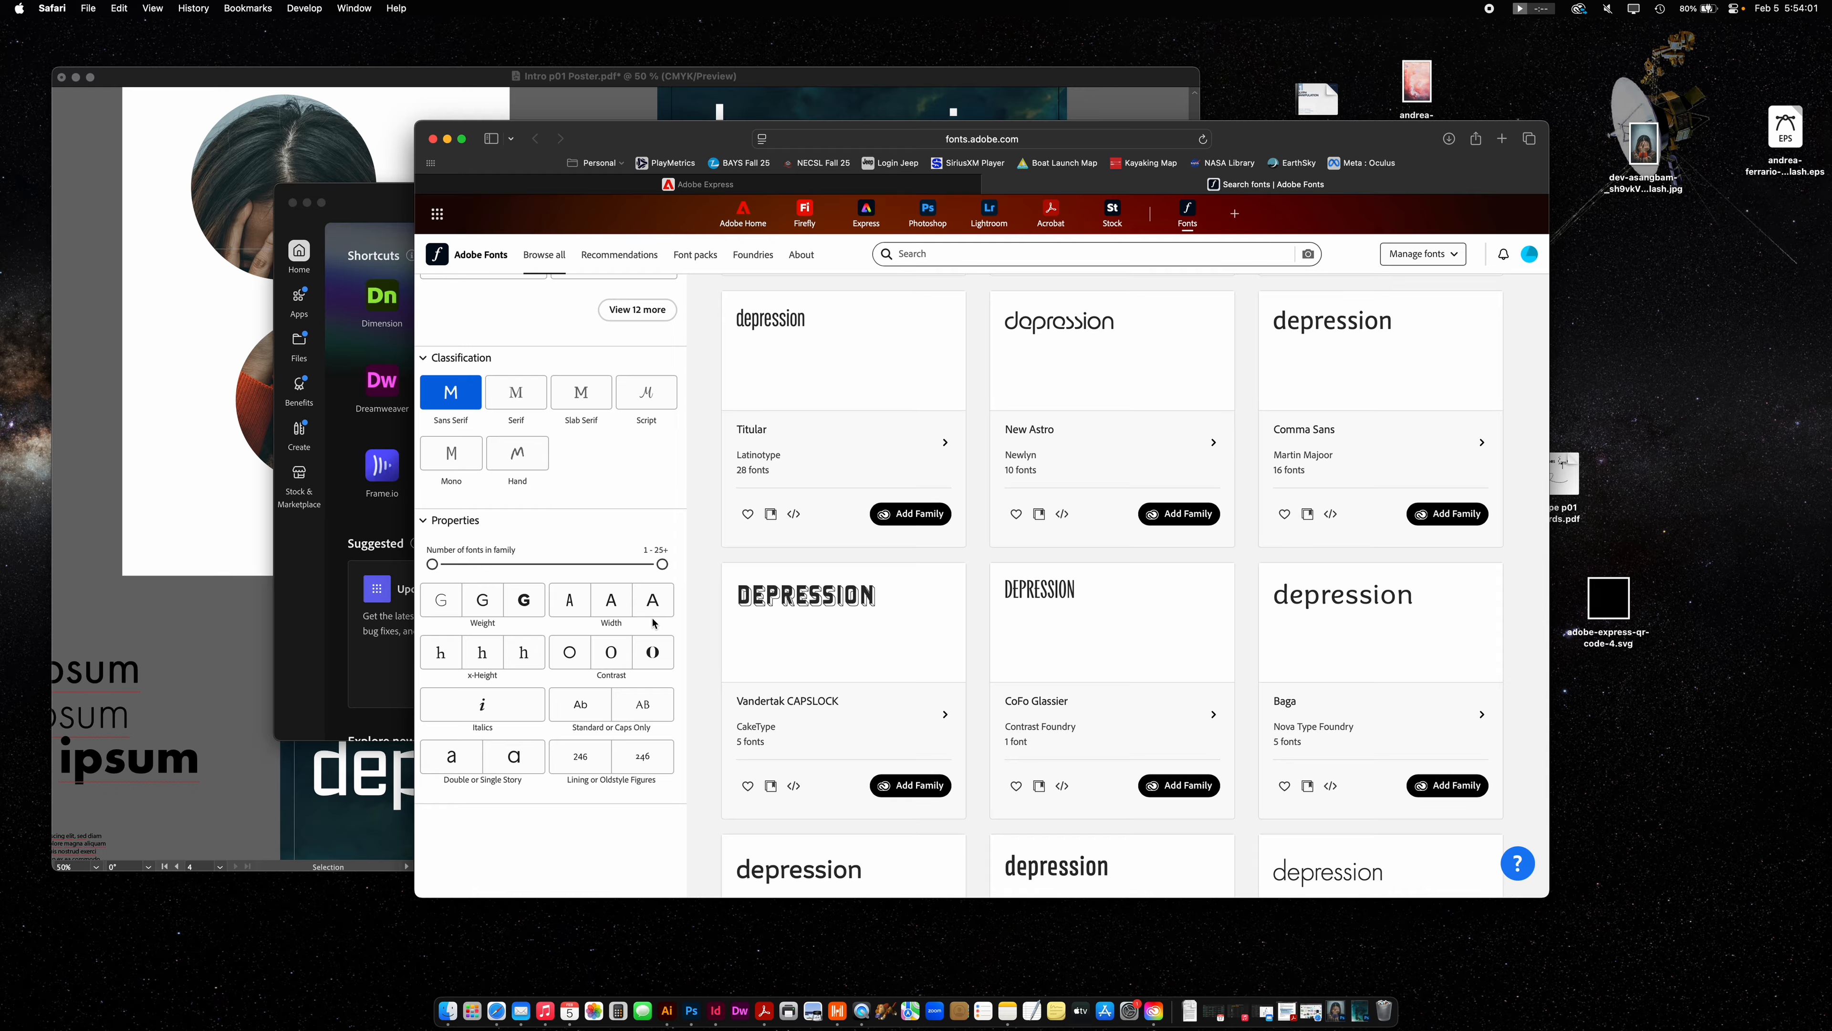
left_click(570, 597)
Switch to Illustrator and squeeze the lower poster's "depression" headline horizontally to about 6.2 in wide, leaving it deselected.
left_click(218, 633)
scroll(458, 635, "left", 5)
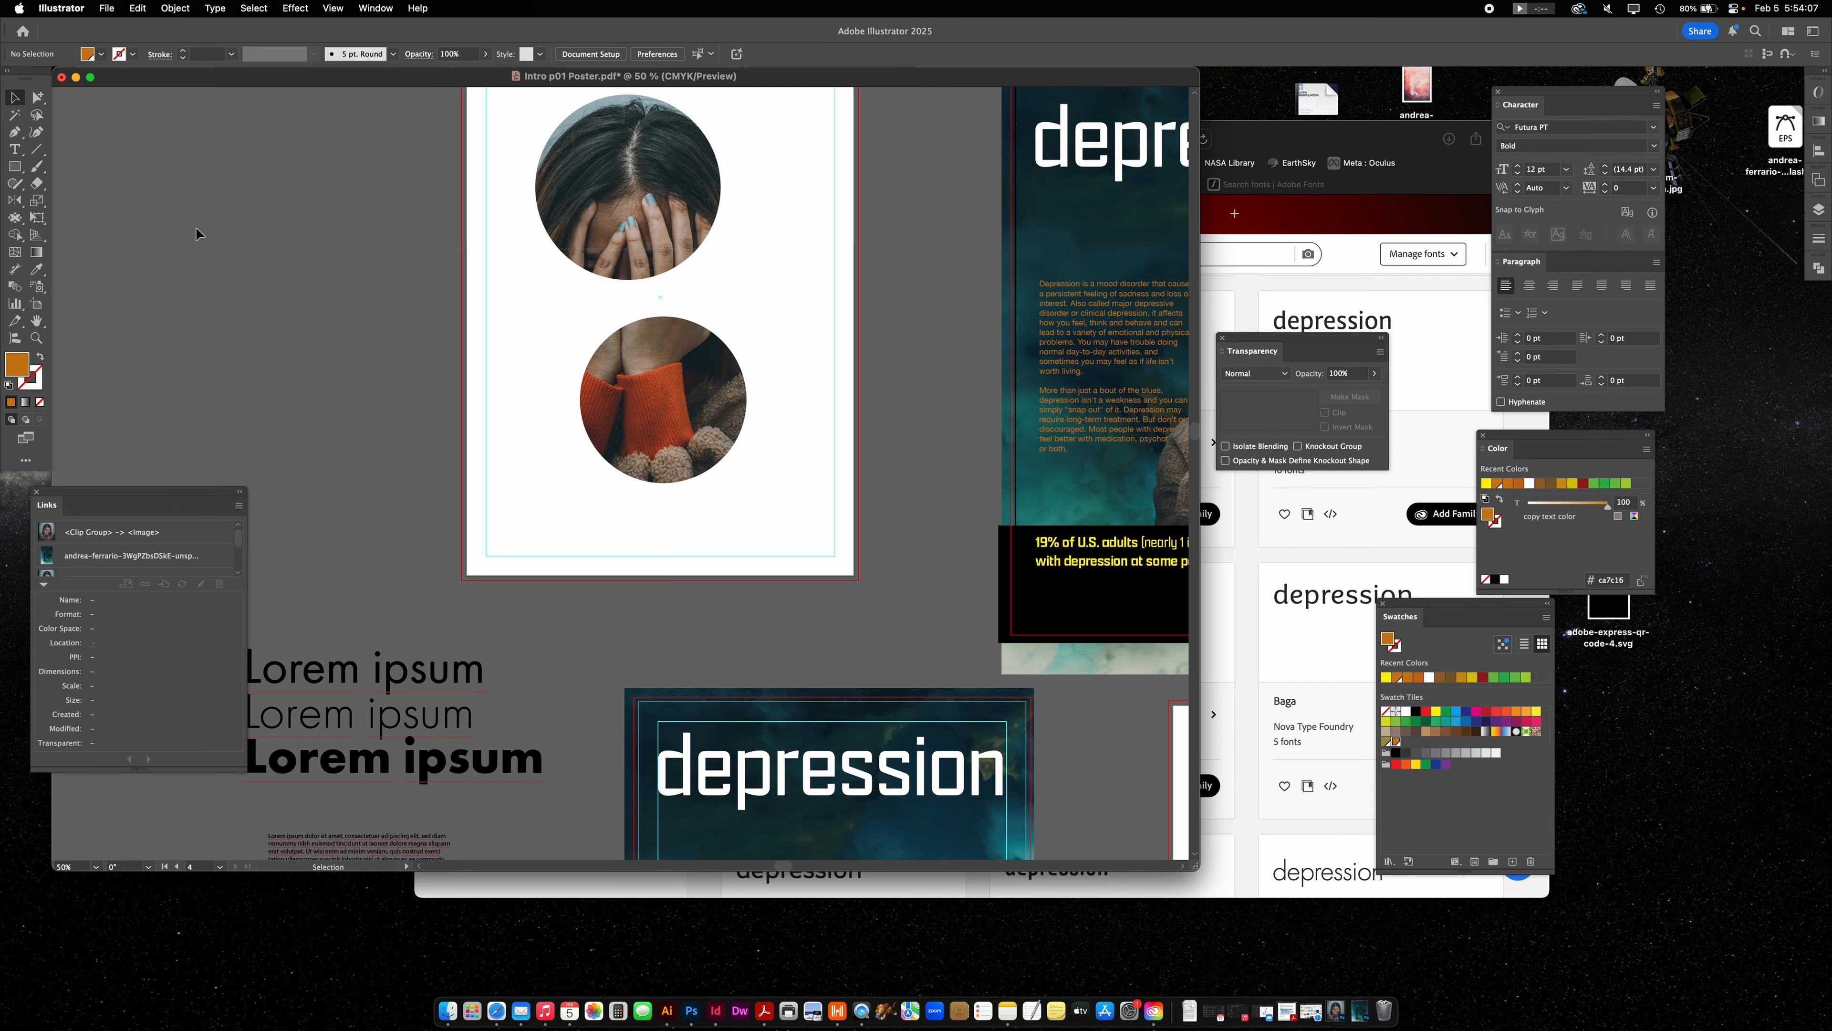
left_click(970, 782)
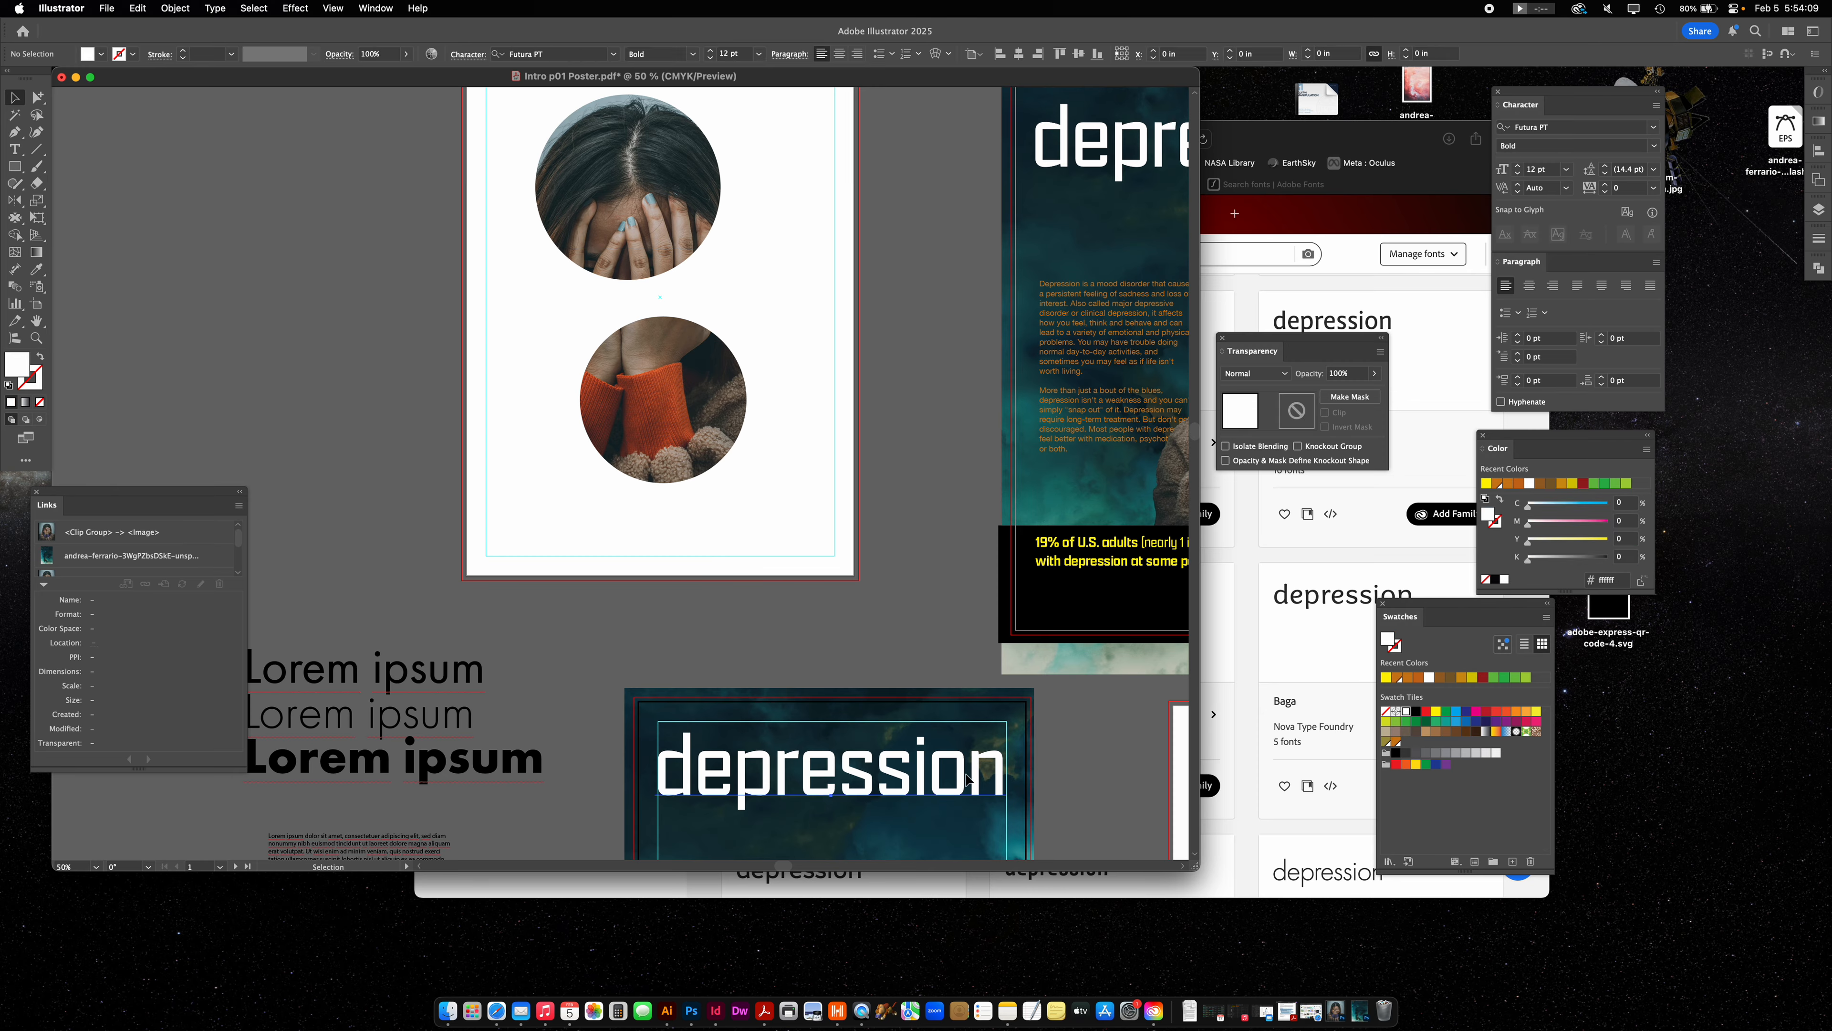
left_click_drag(1006, 767, 896, 766)
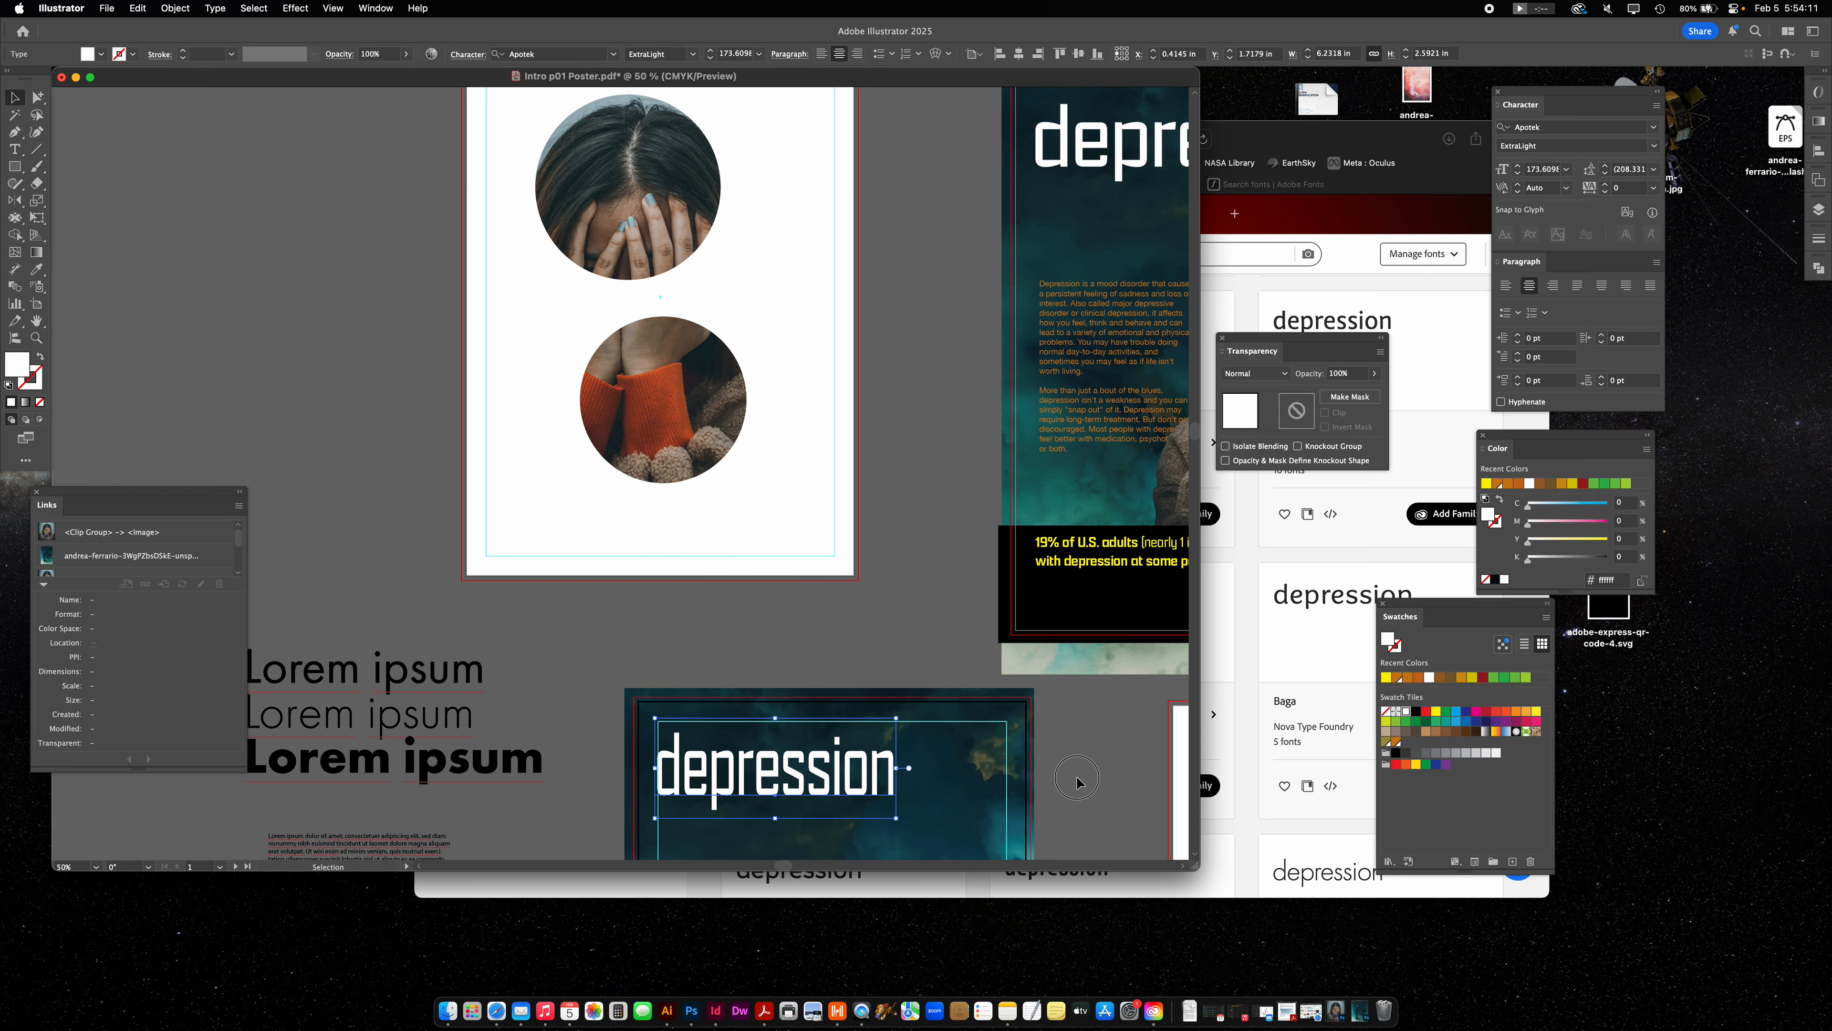
left_click(1077, 777)
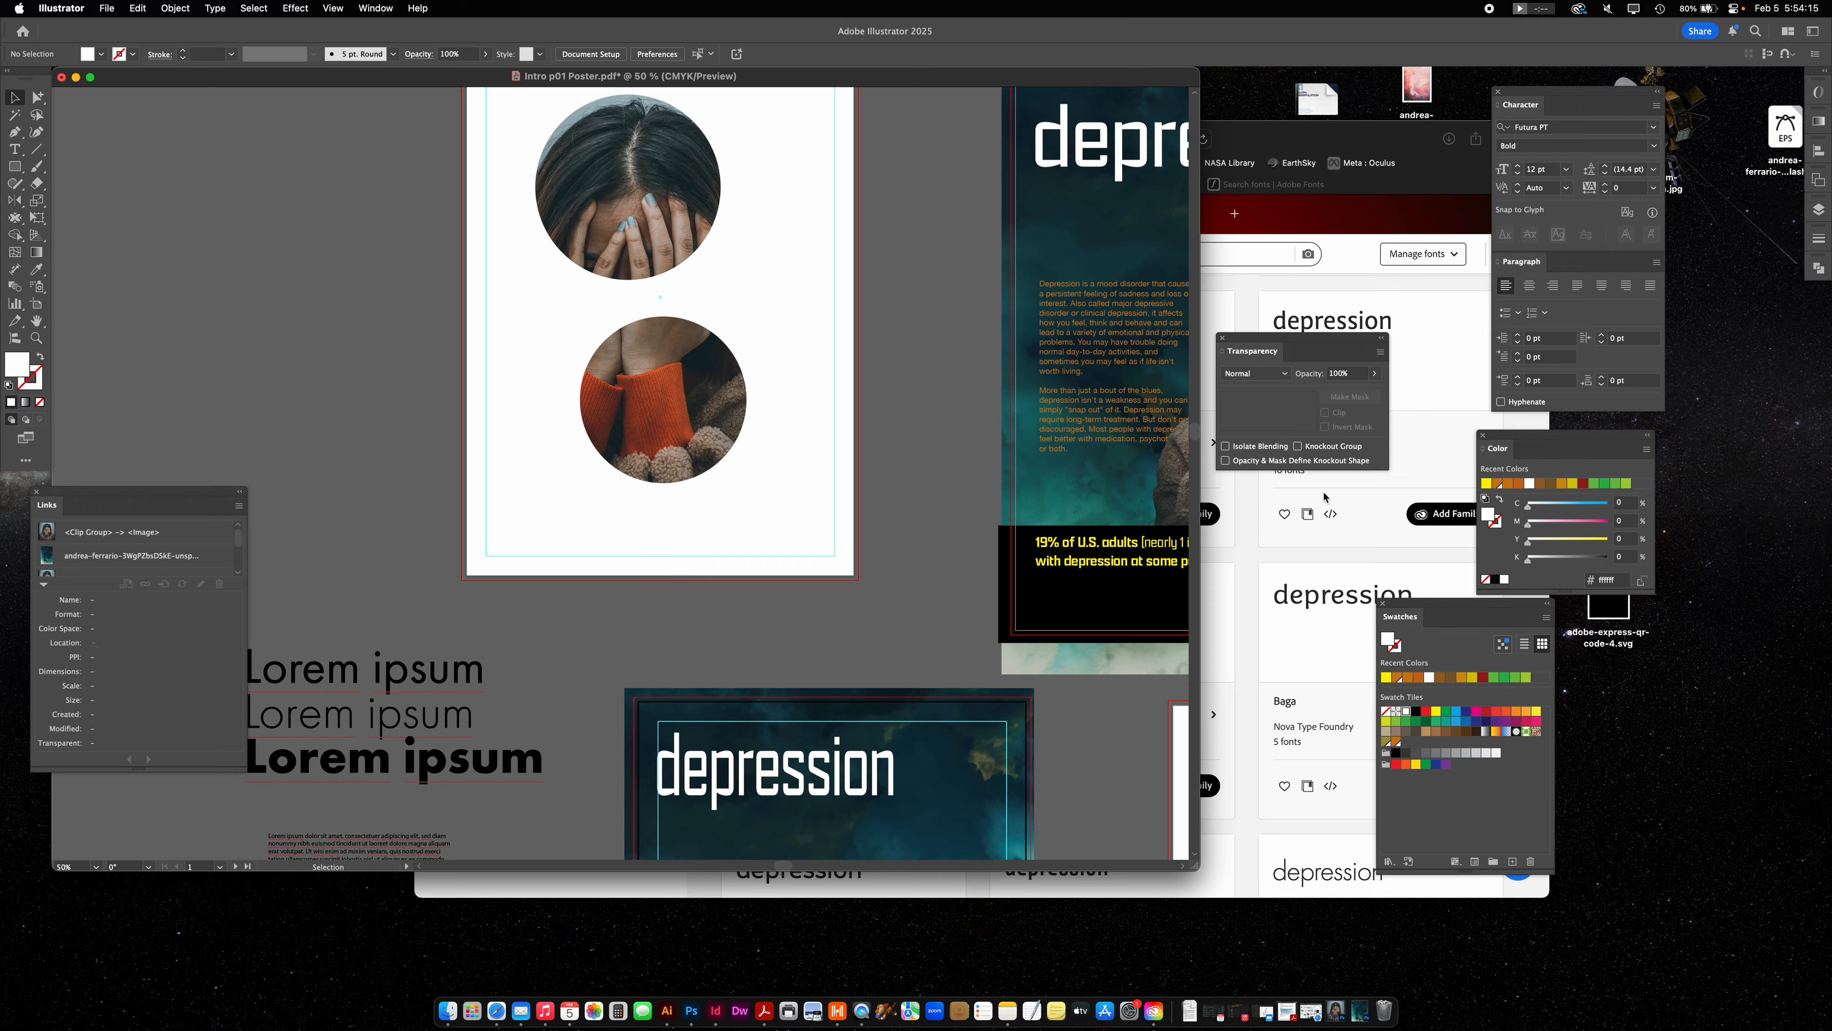
Return to the Adobe Fonts page in Safari and clear the narrow Width filter.
left_click(1238, 555)
left_click(582, 611)
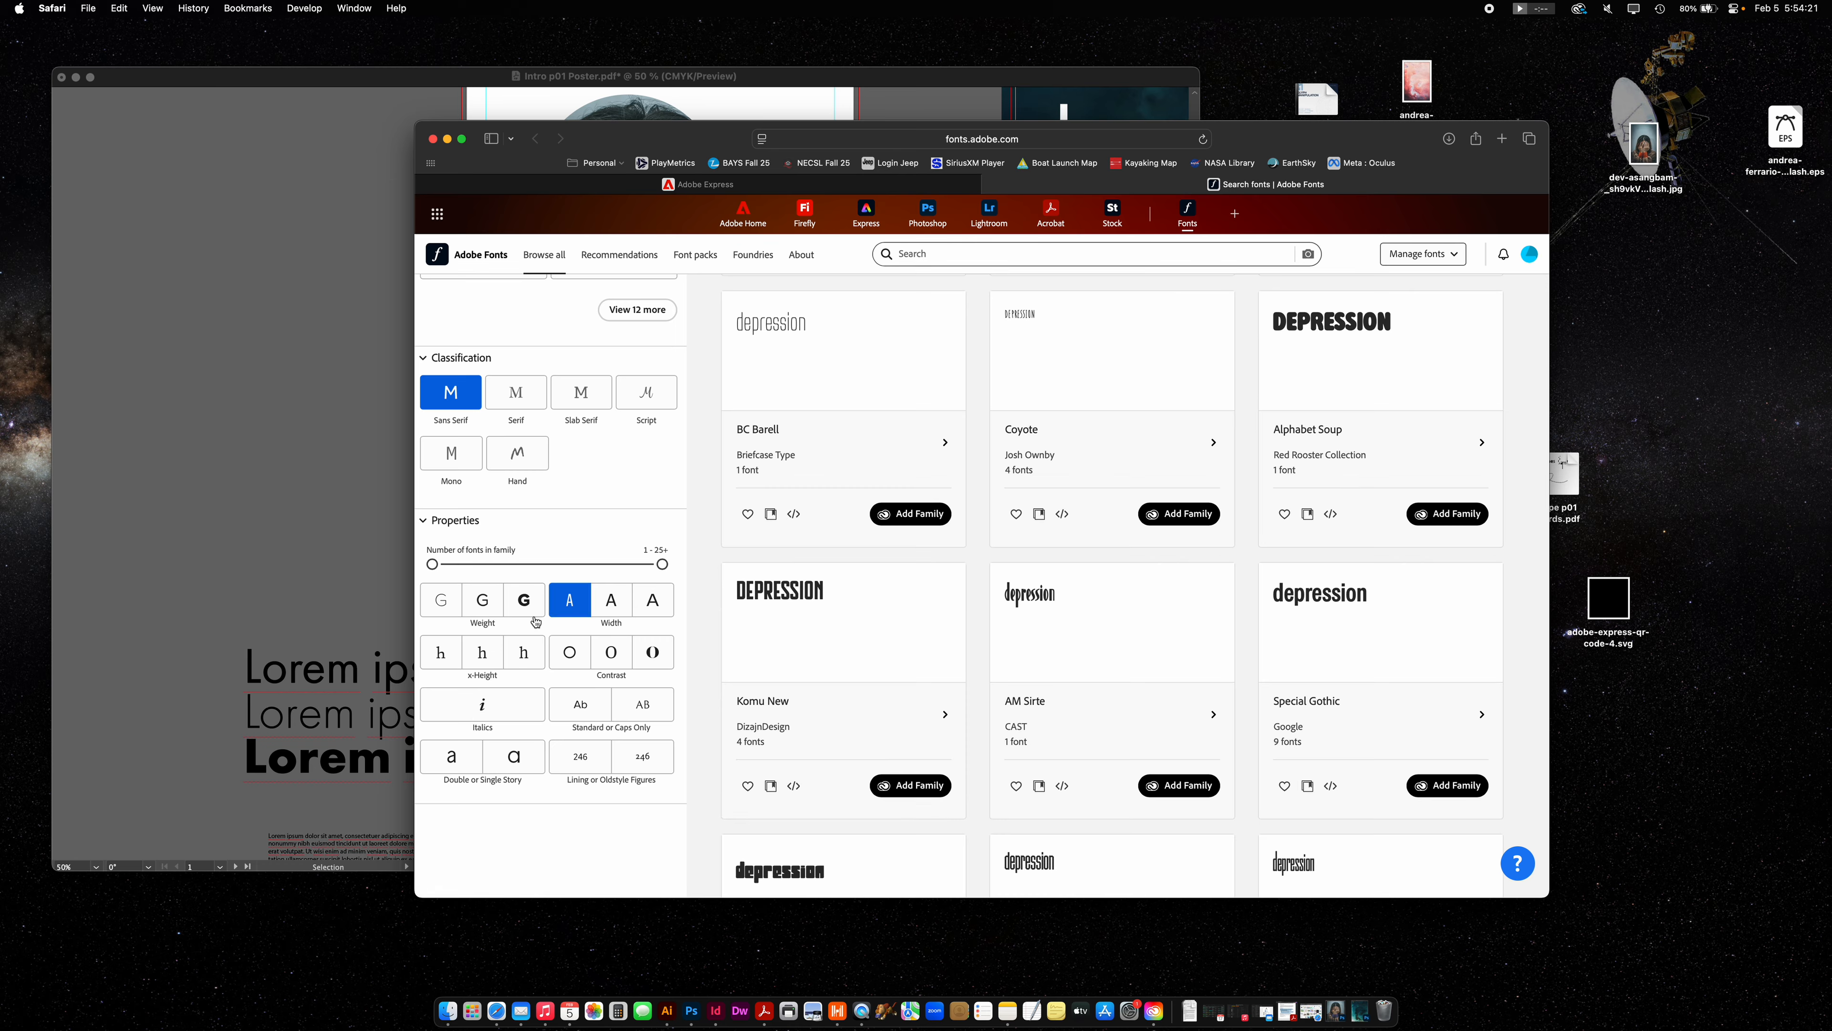
left_click(577, 608)
Examine the x-Height and Contrast filter options for the Sans Serif fonts and look through the listed families.
left_click(485, 656)
left_click(484, 666)
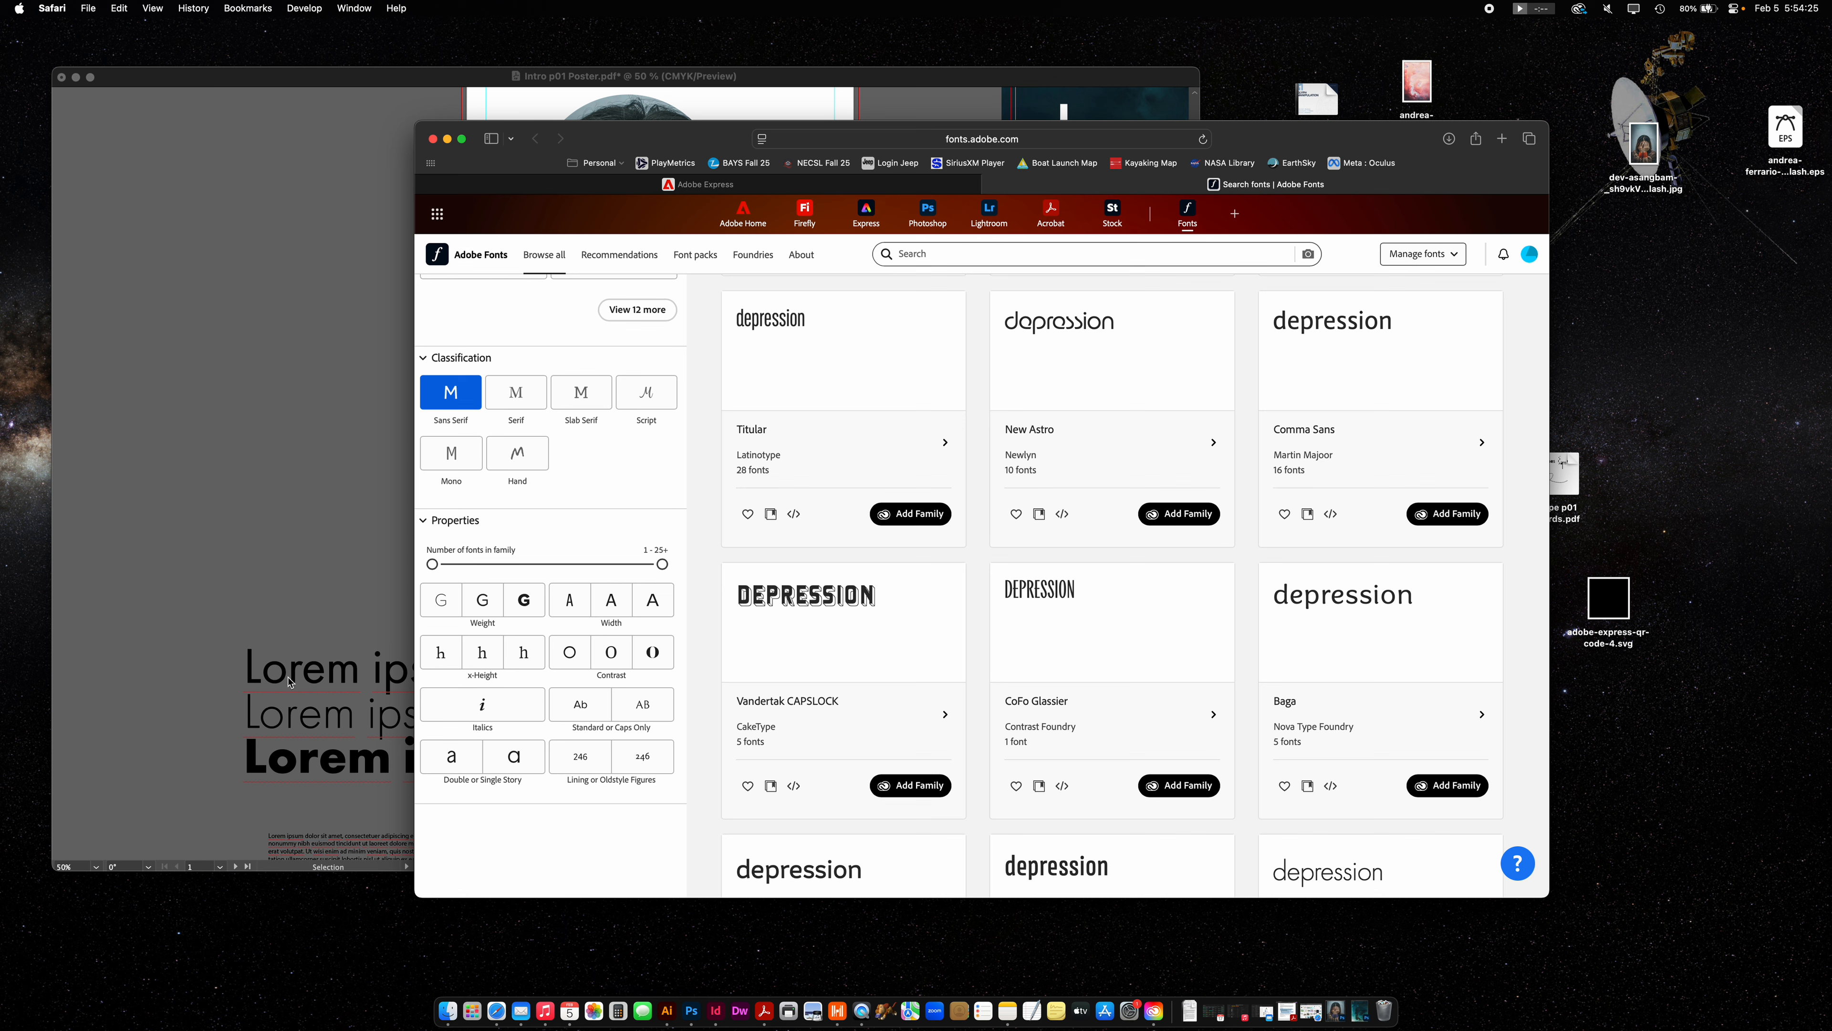
left_click(476, 660)
left_click(439, 663)
left_click(482, 654)
left_click(524, 653)
scroll(569, 700, "down", 3)
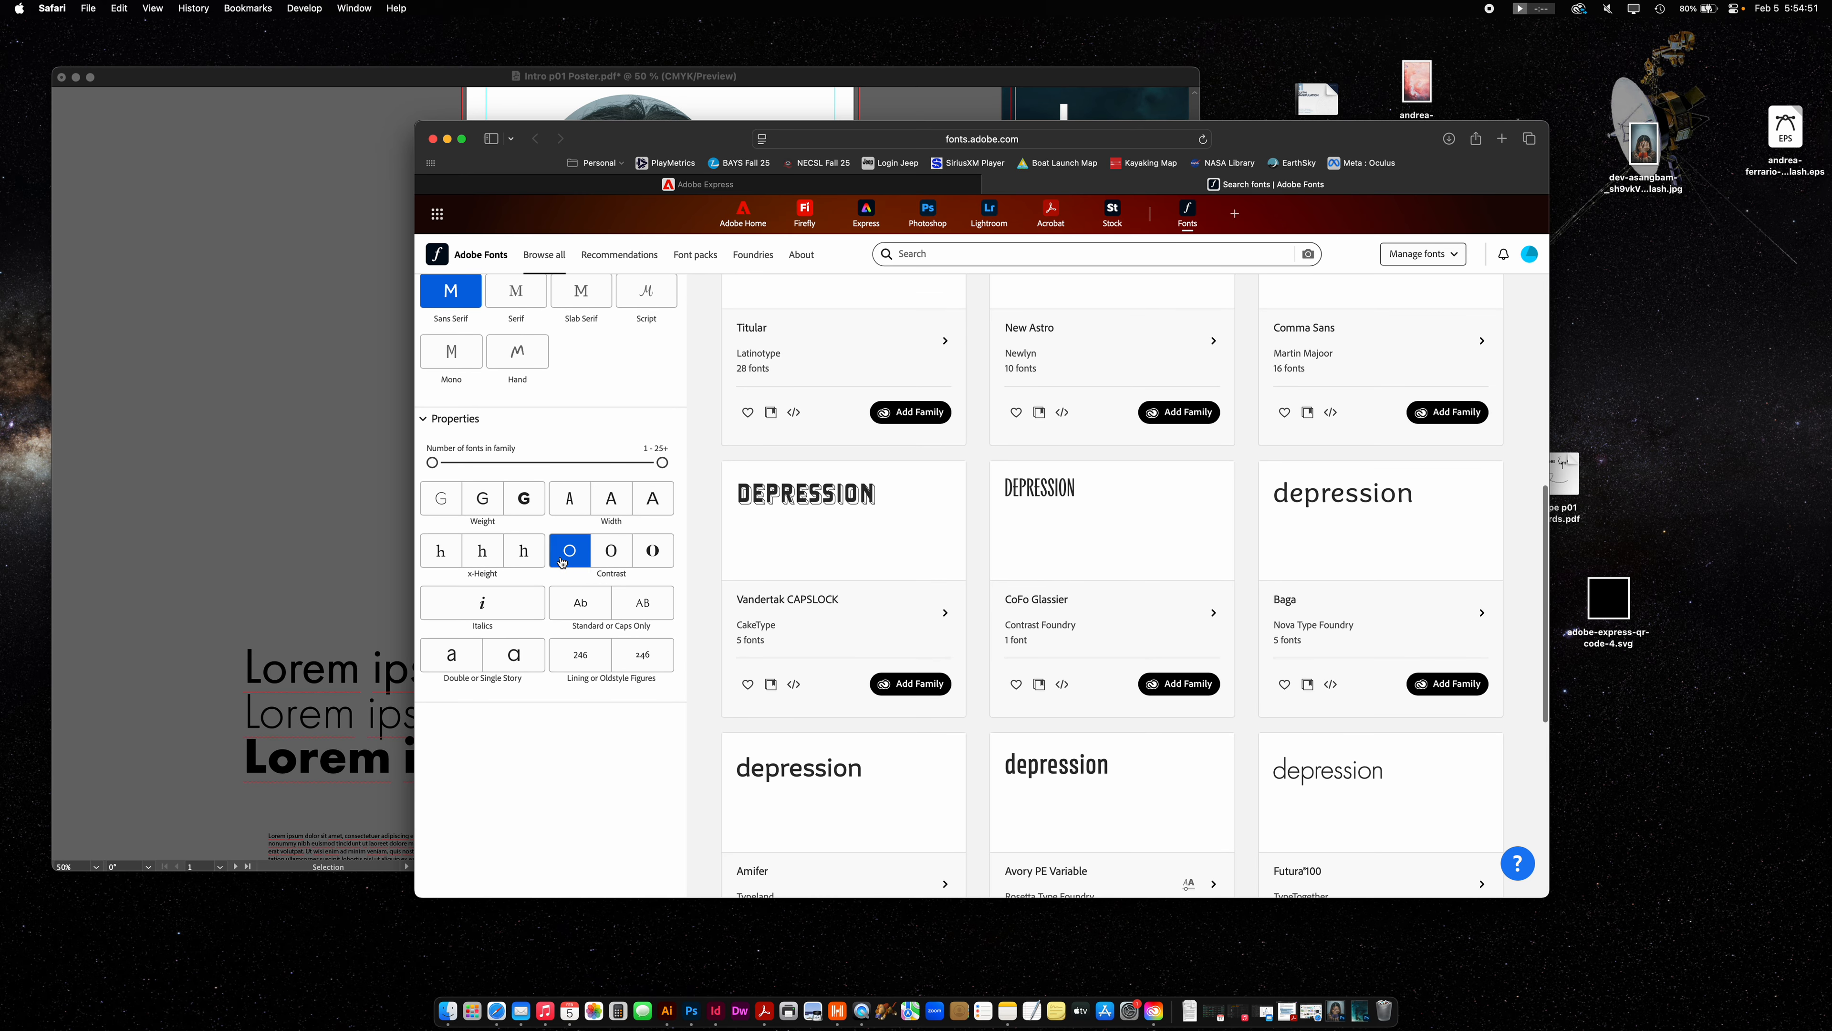
scroll(563, 579, "down", 4)
scroll(1227, 578, "up", 5)
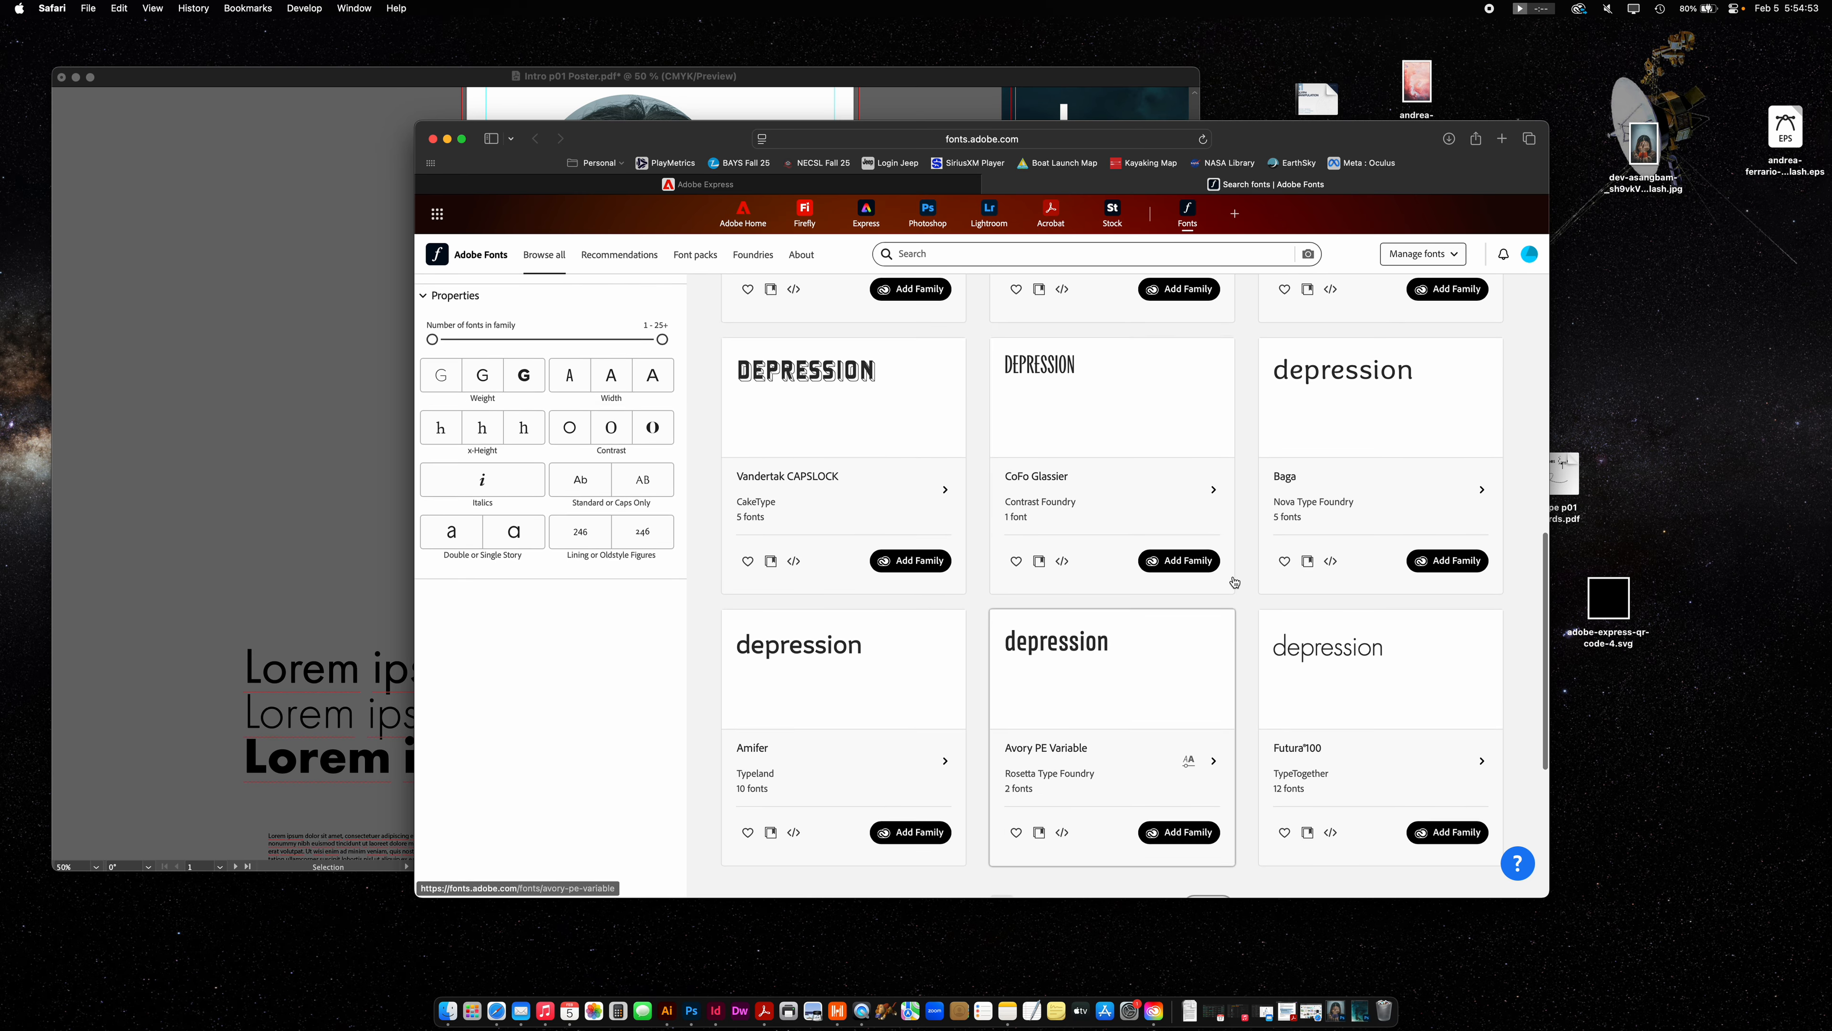
Add the Parabolica font family to the Adobe apps and dismiss the confirmation dialog.
scroll(1234, 582, "up", 7)
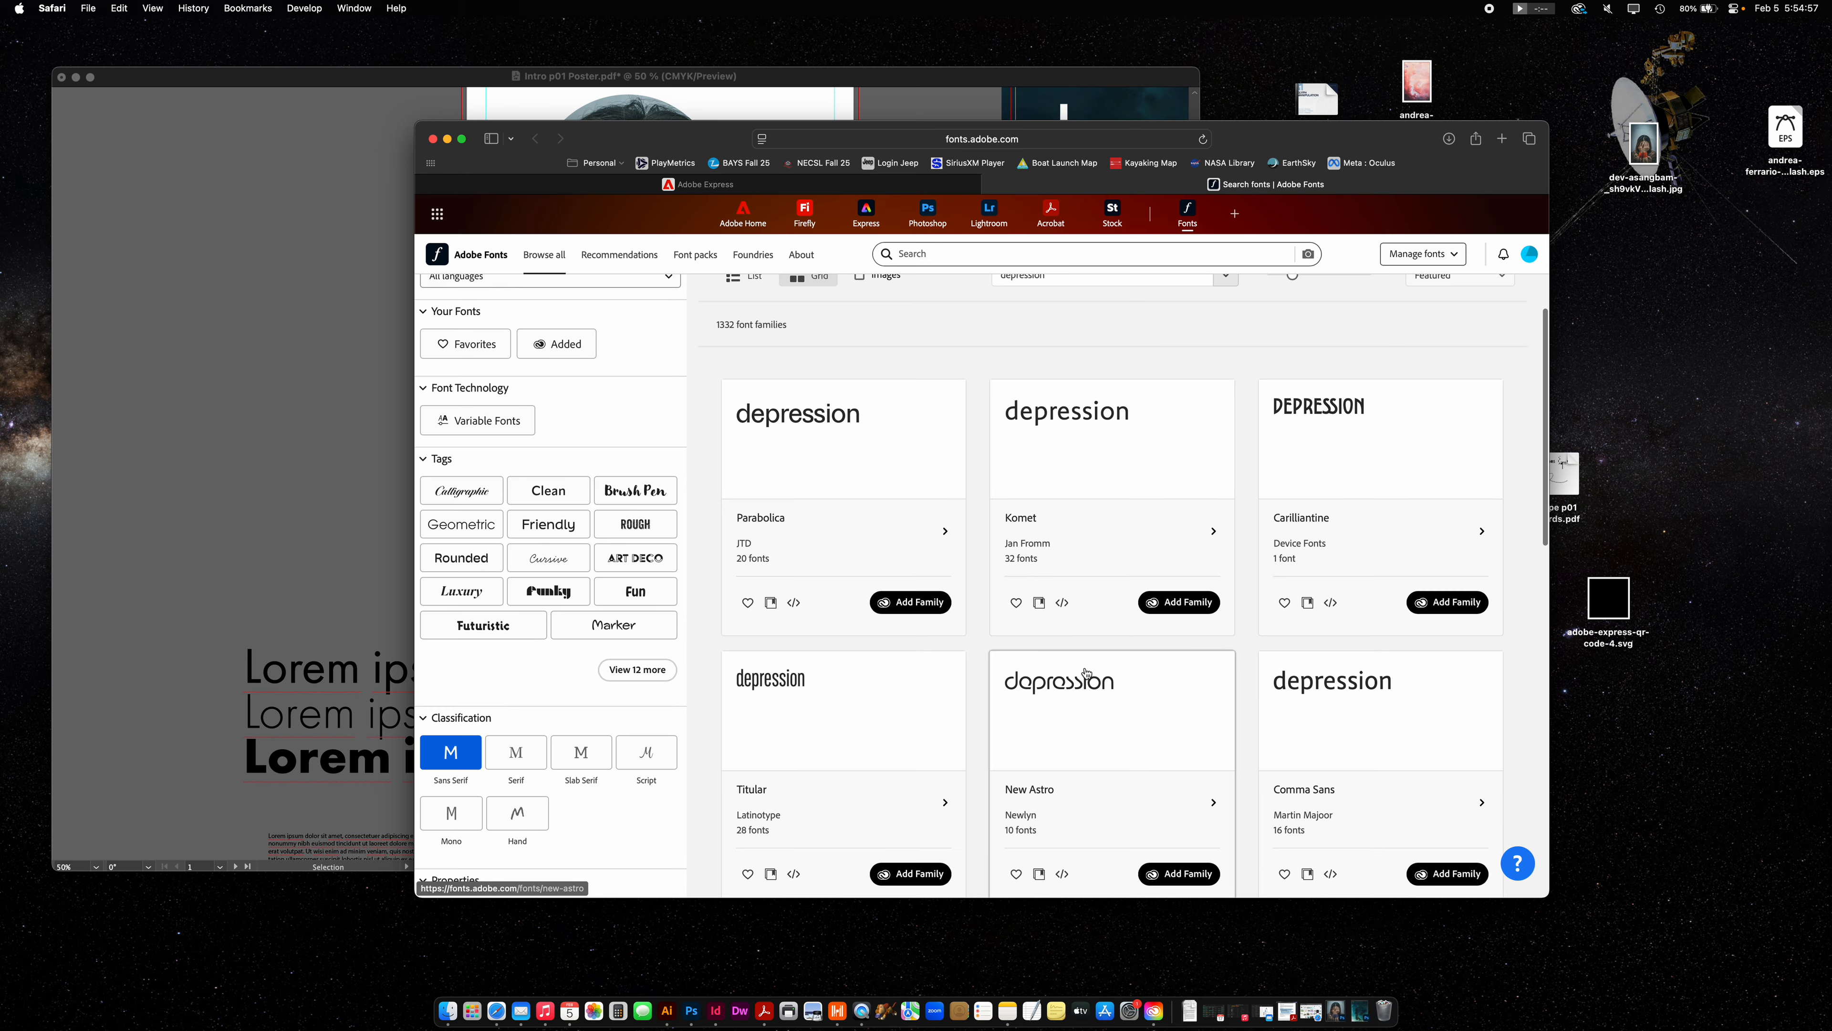
left_click(898, 601)
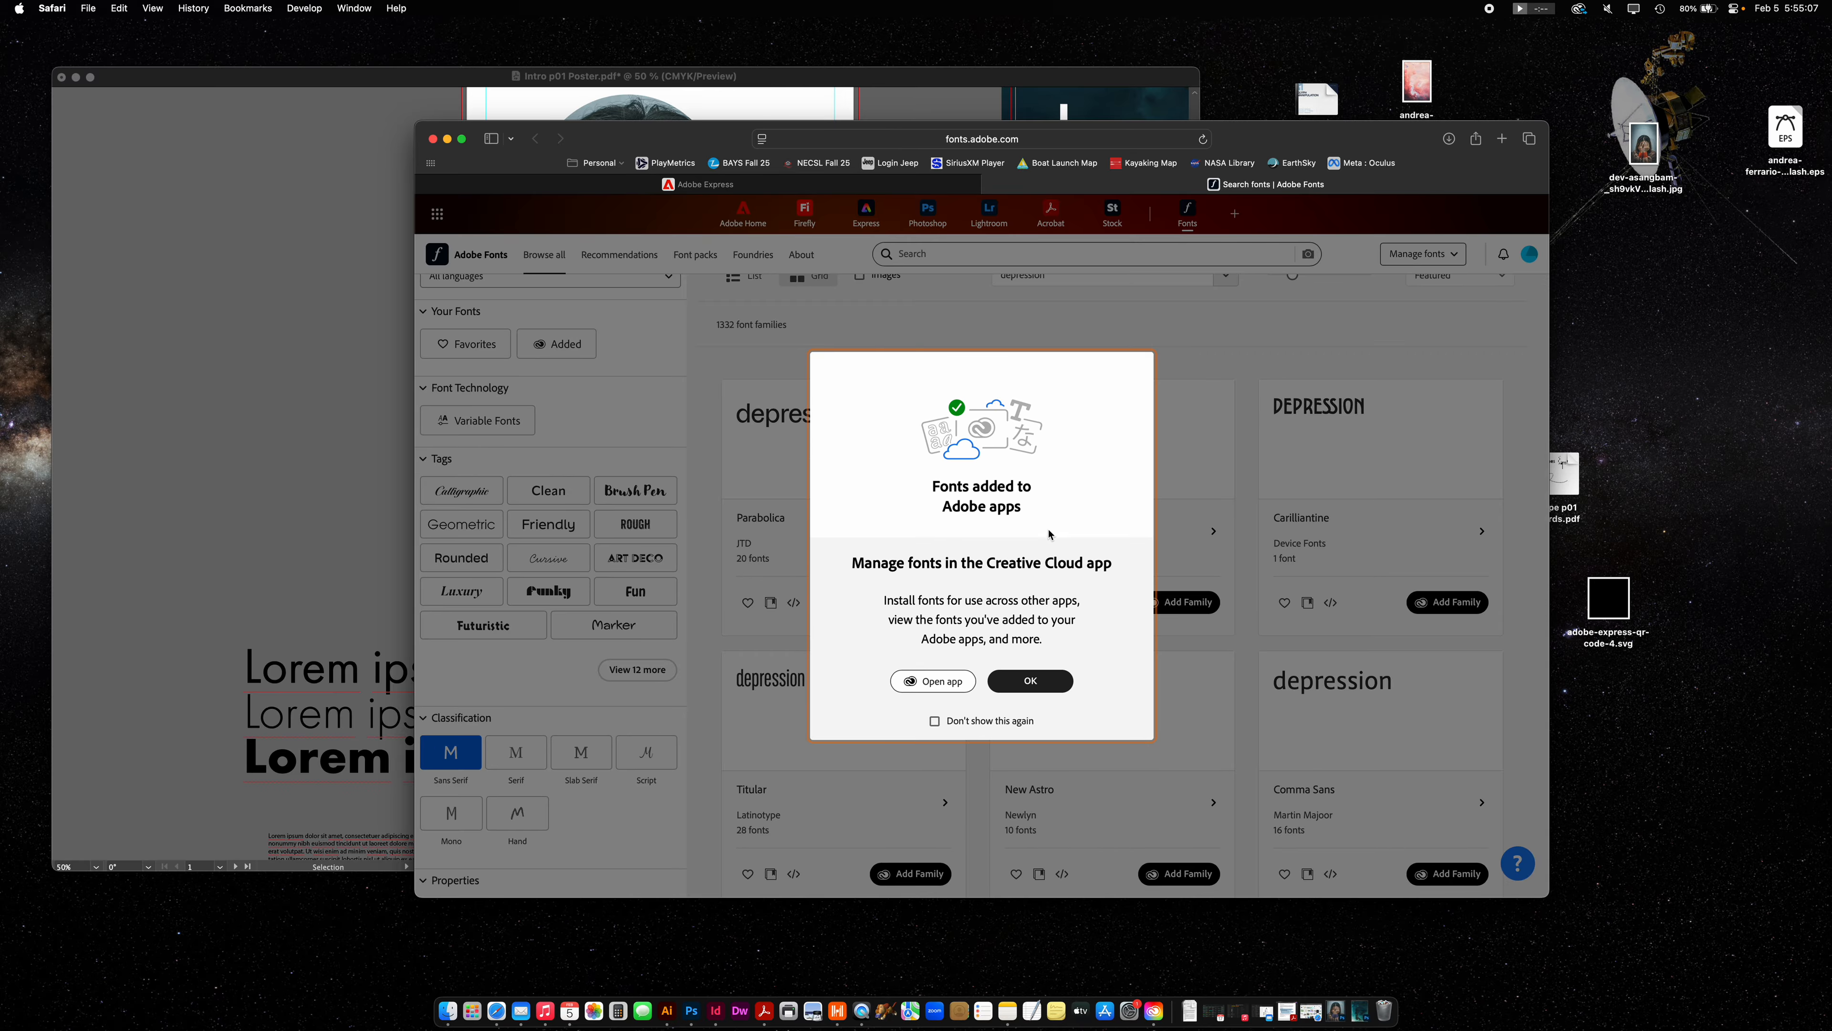
left_click(1033, 682)
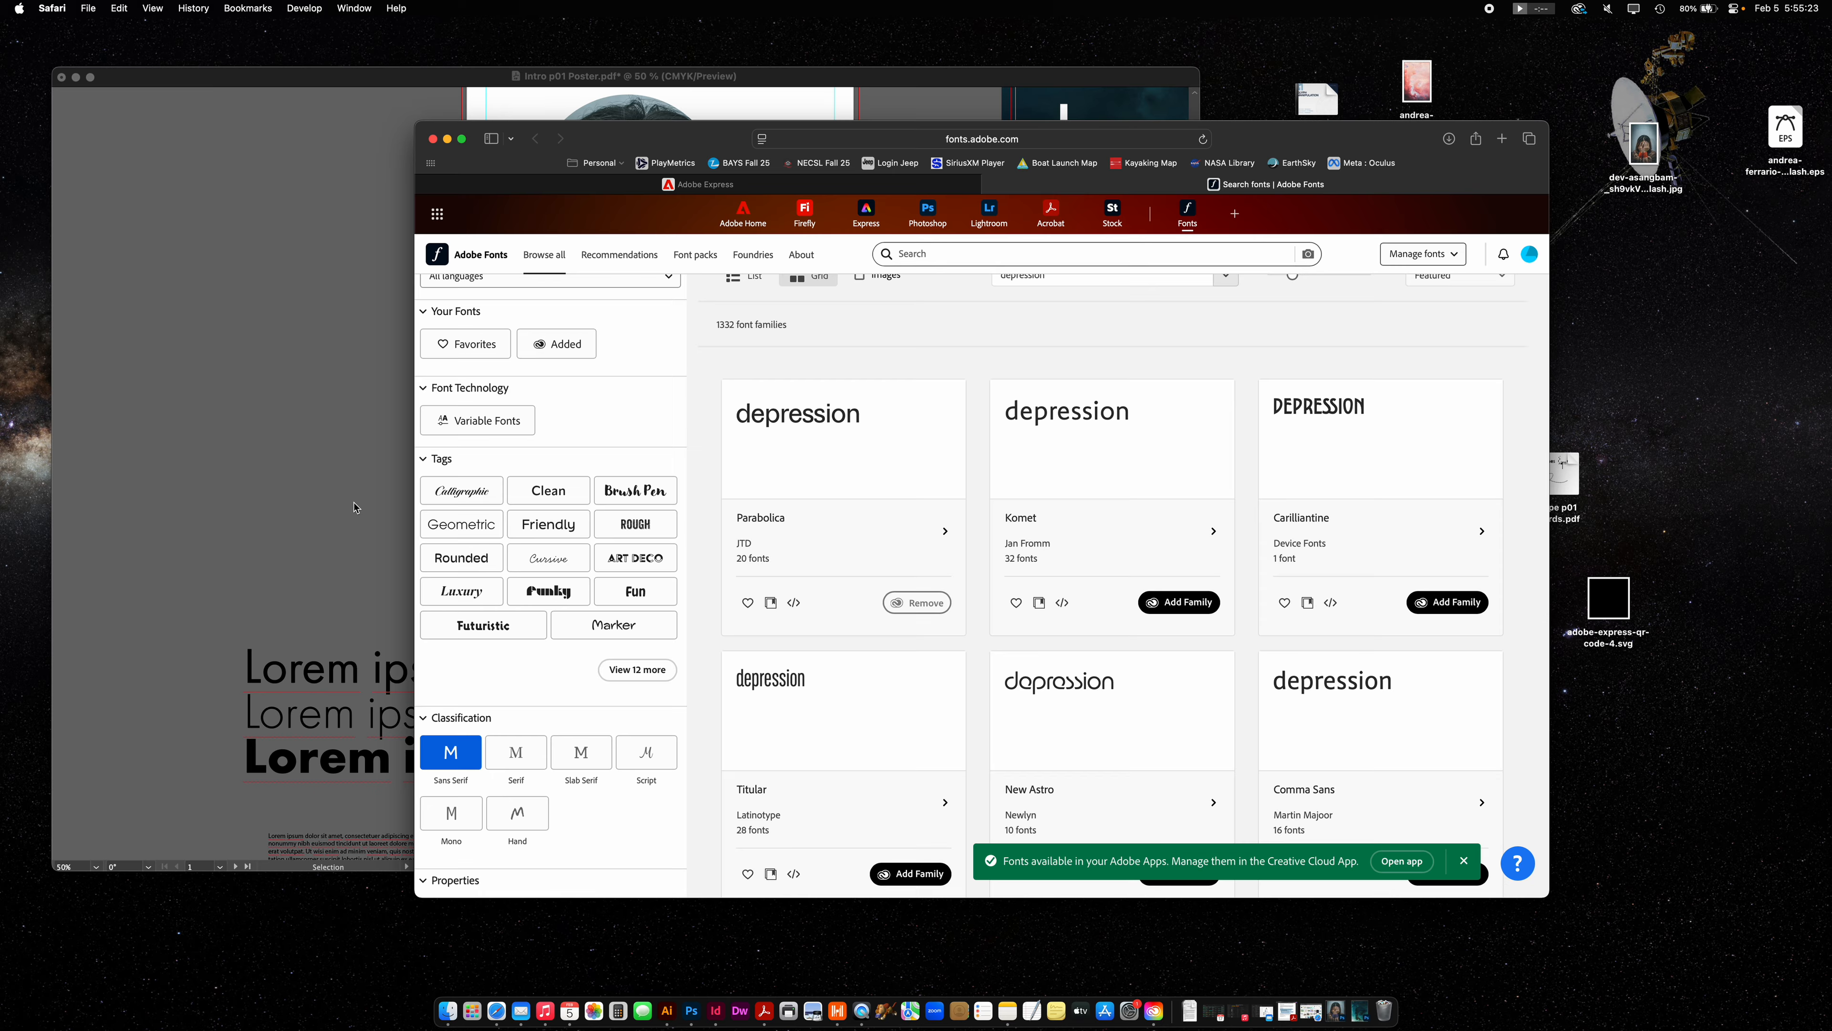
Switch to Illustrator and examine the poster layout with the black text band.
left_click(309, 507)
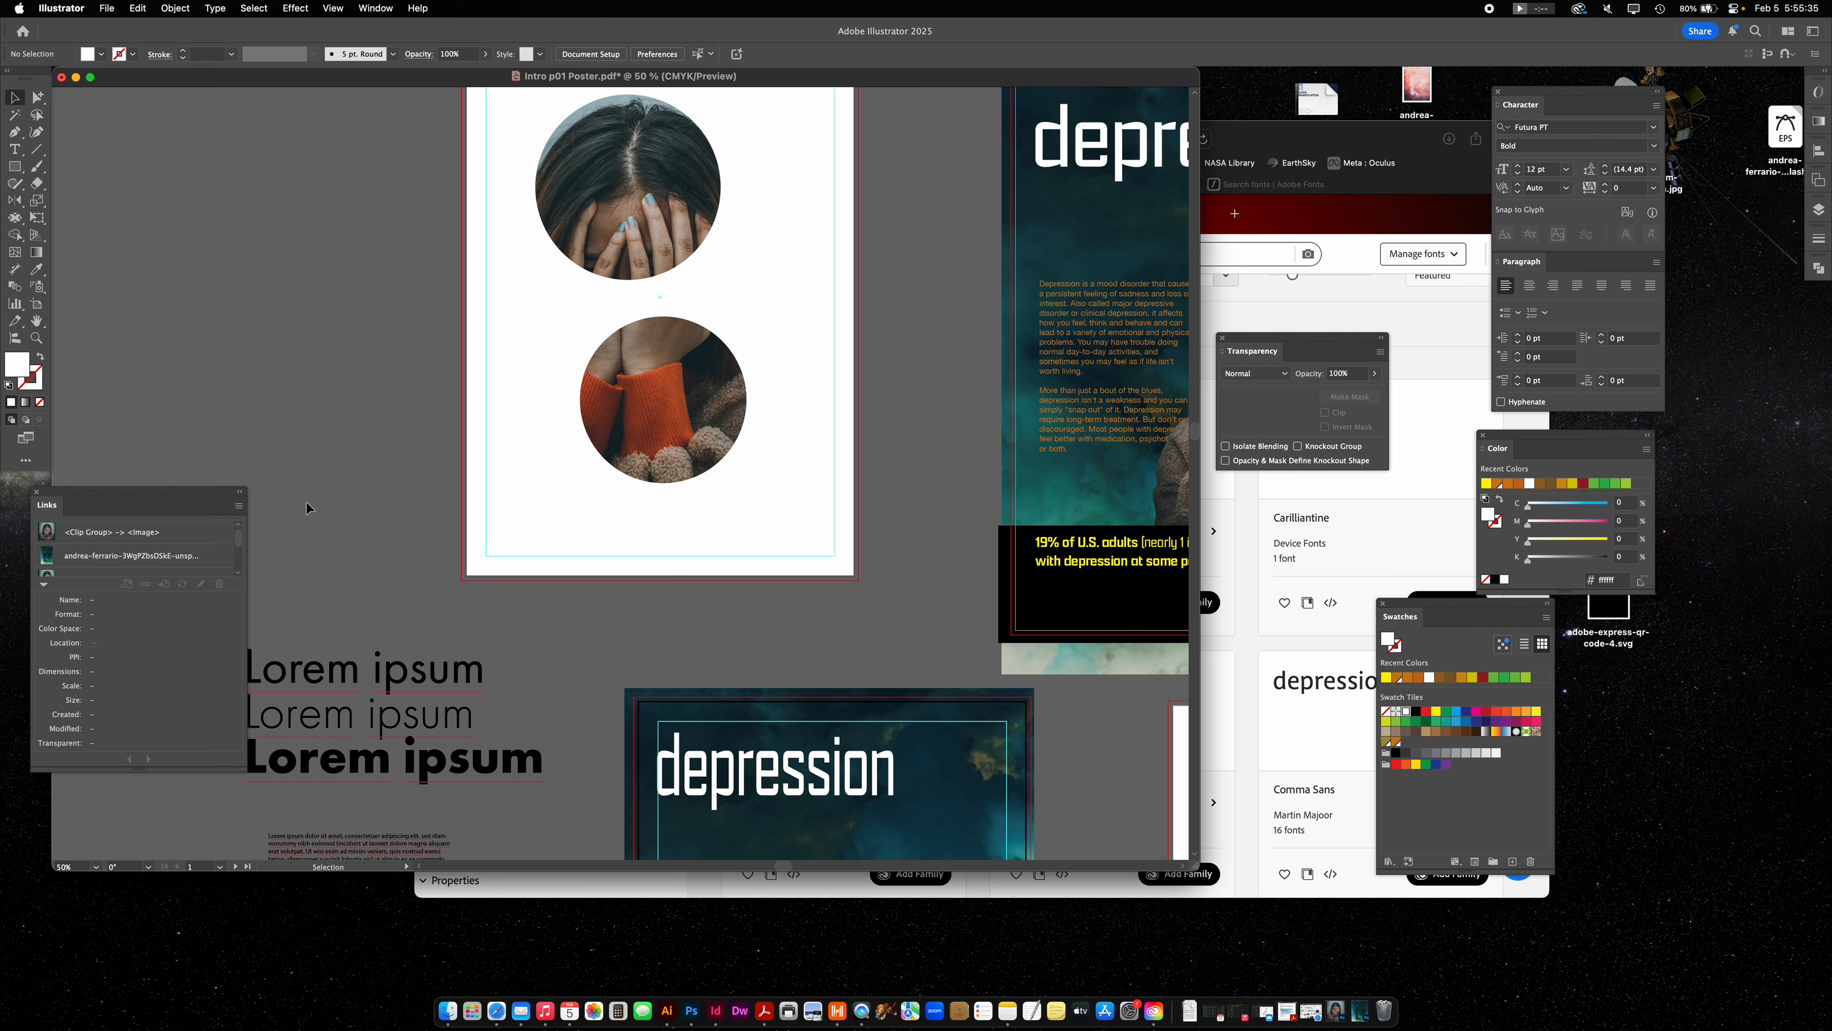
scroll(612, 541, "right", 5)
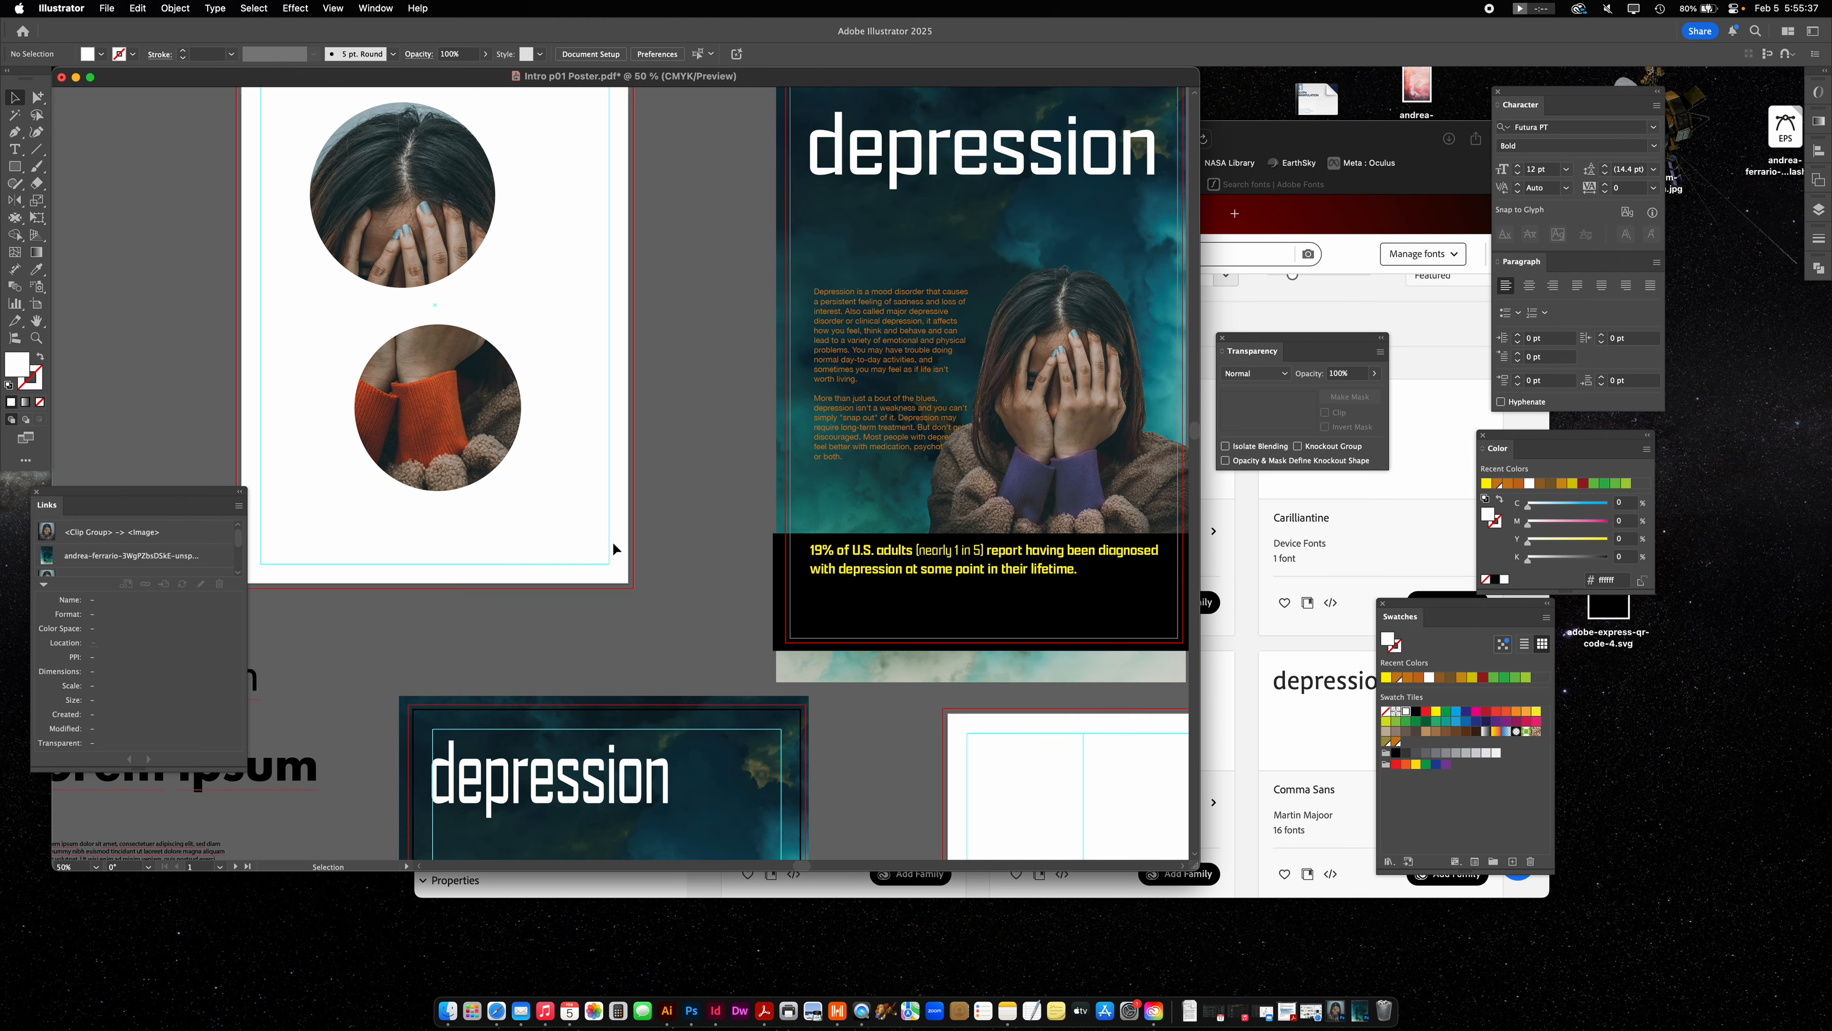
scroll(644, 530, "right", 4)
scroll(644, 530, "up", 3)
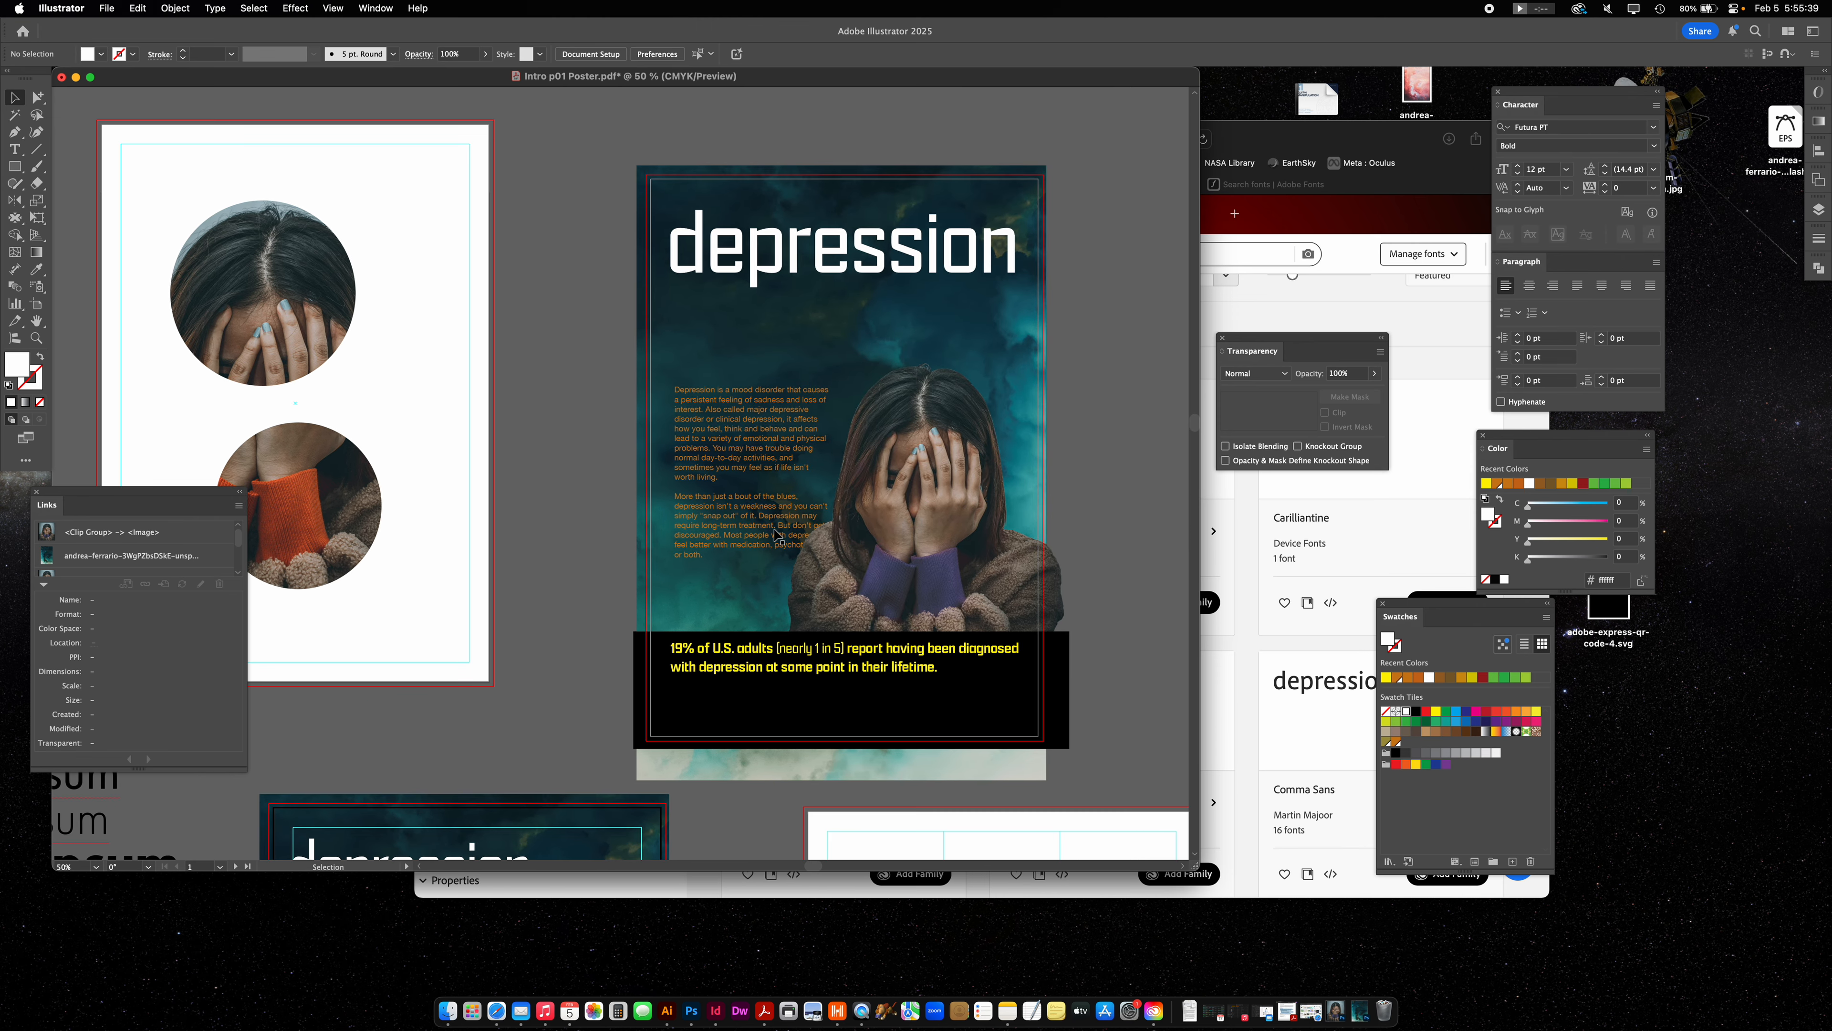